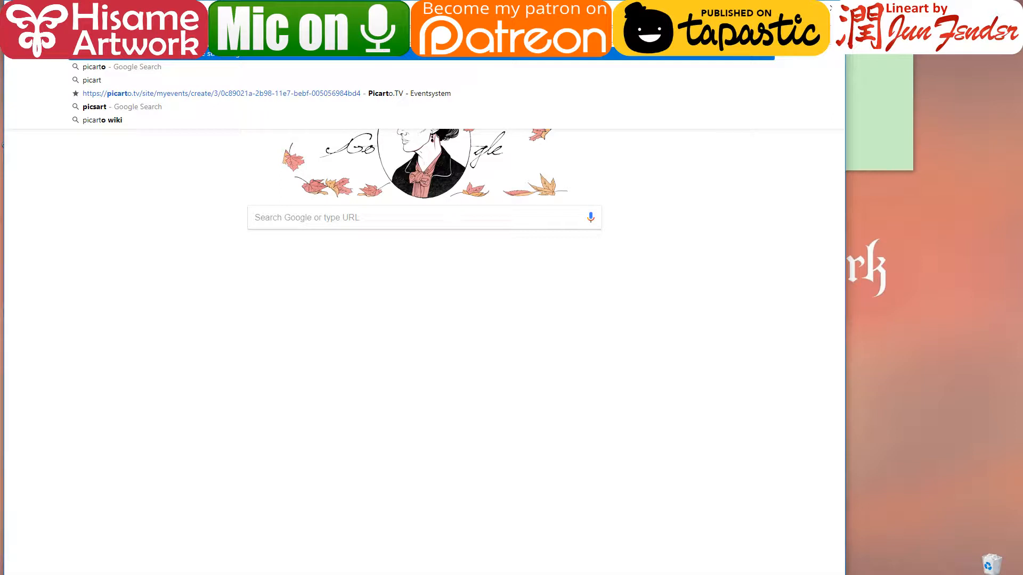
- Enter the Picarto.tv address, then return to the YouTube live-streaming dashboard
text(o.tv)
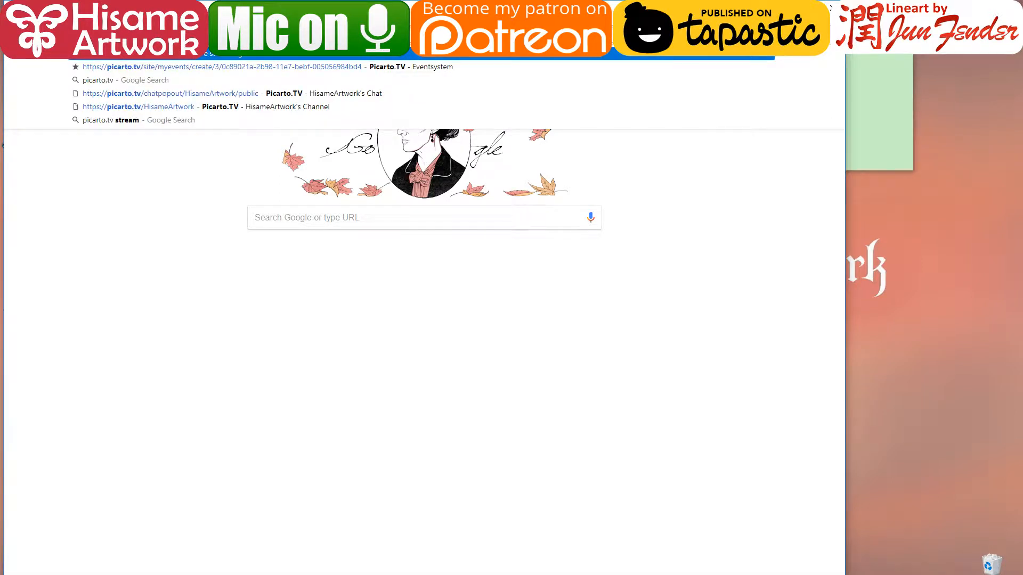
key(Down)
key(Down)
key(Down)
key(Return)
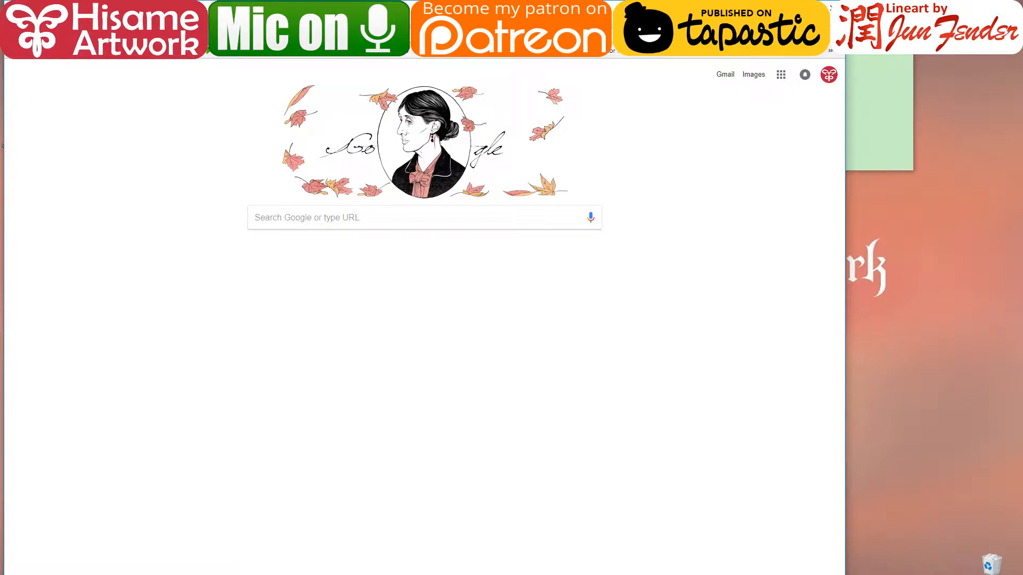
key(ctrl+Tab)
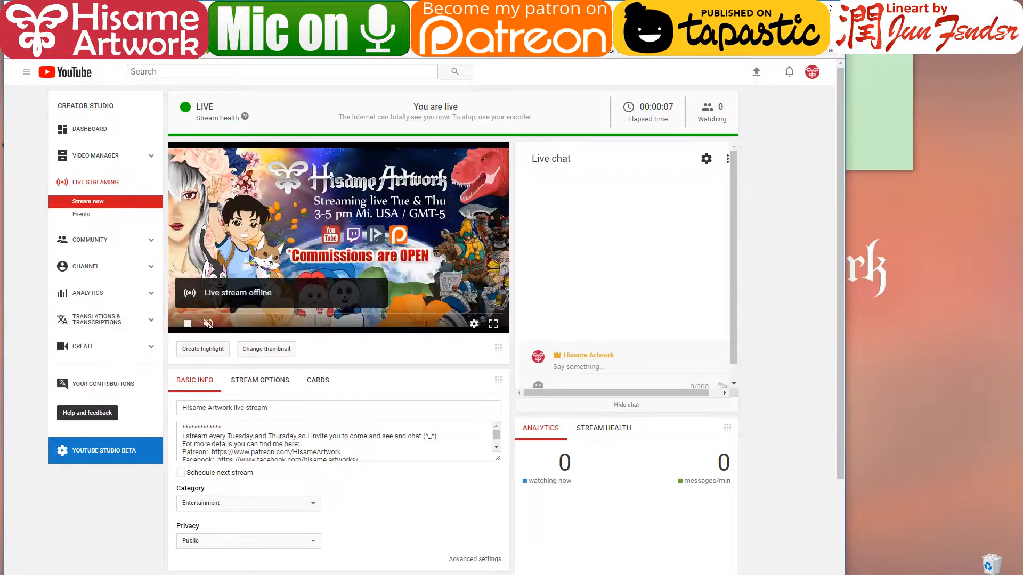
drag(532, 7, 524, 7)
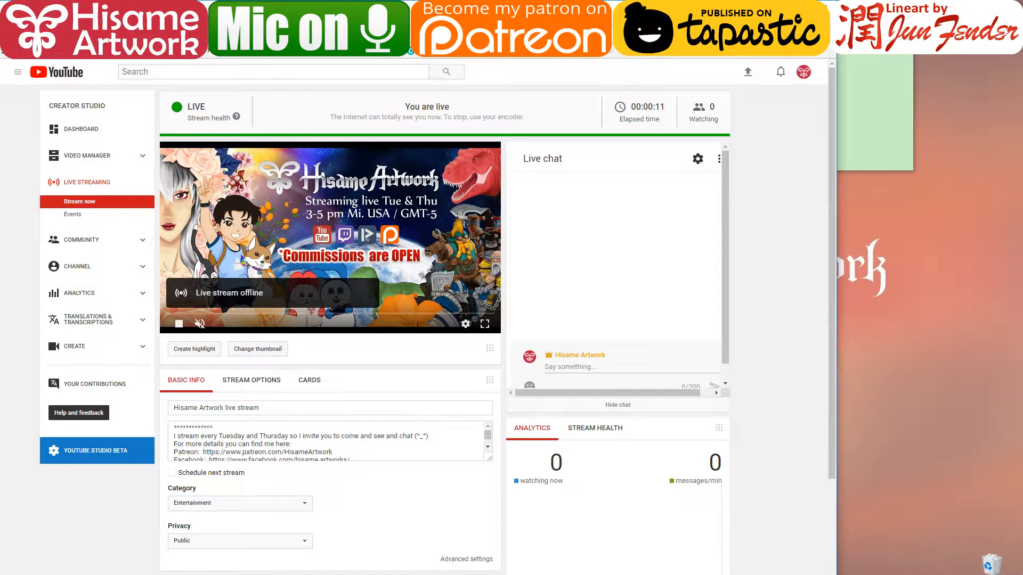
key(alt+Tab)
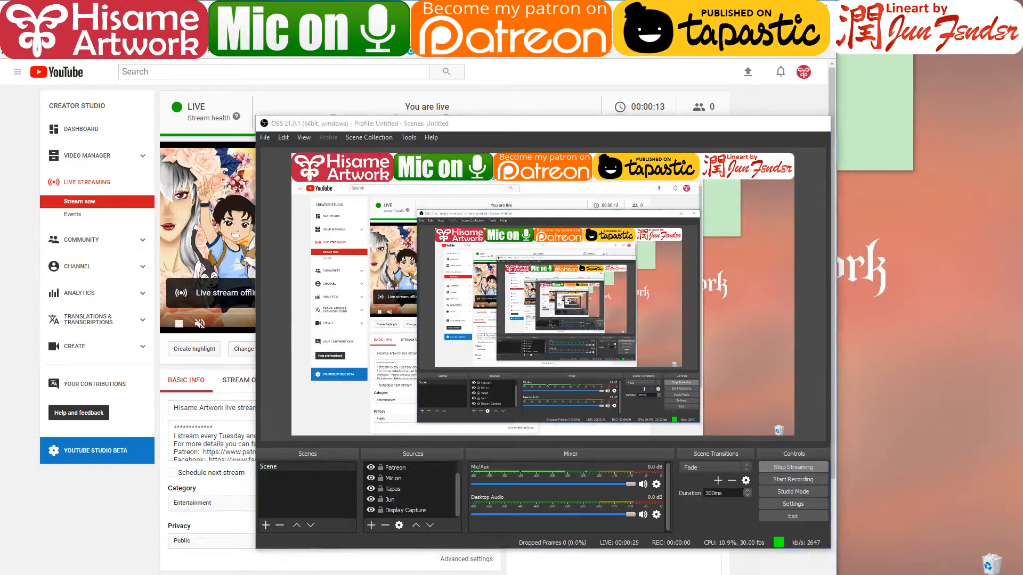
click(127, 507)
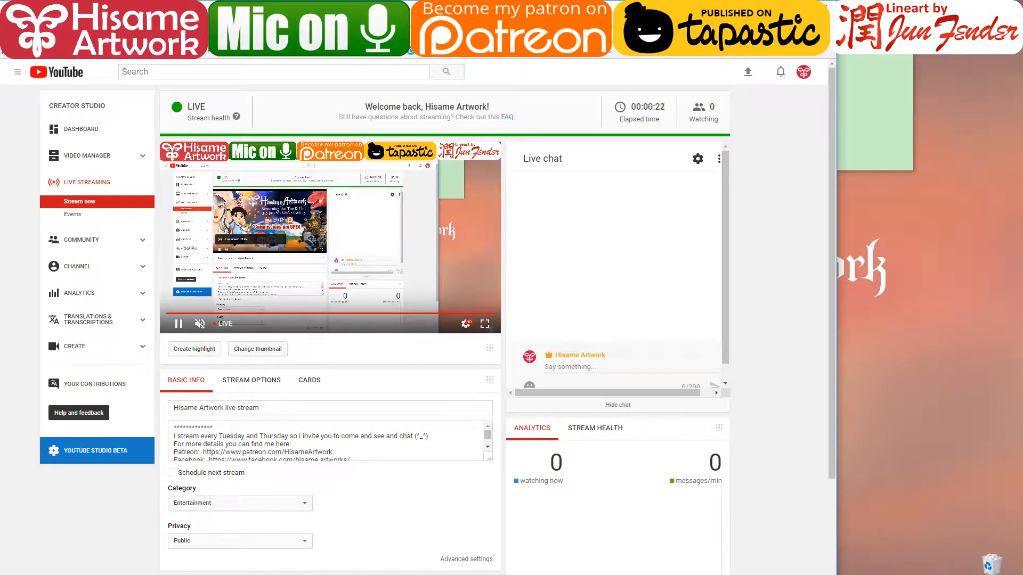
- Pop out YouTube's live chat and shrink it into a small window at the right edge
click(719, 160)
click(682, 235)
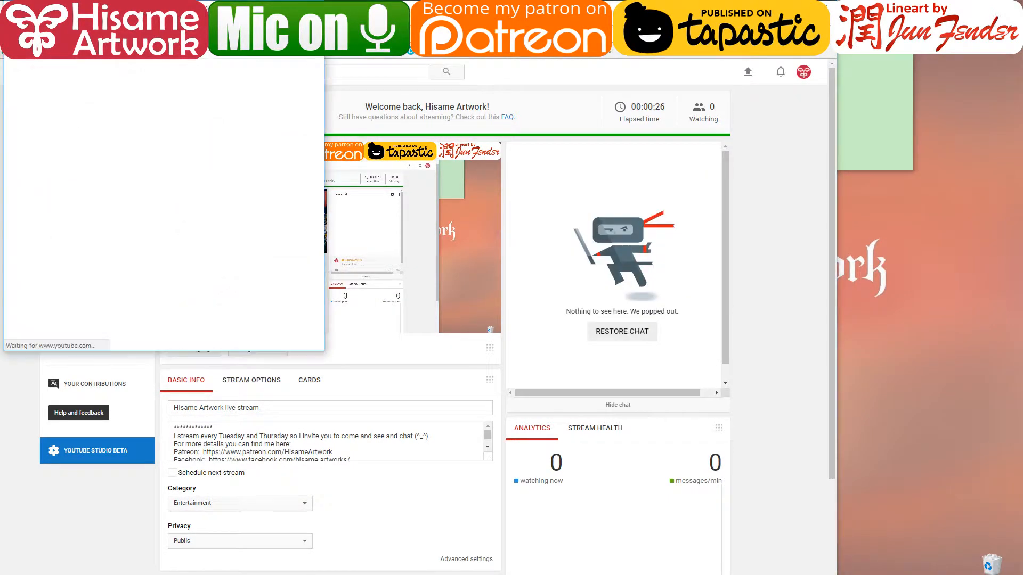
drag(107, 36, 808, 176)
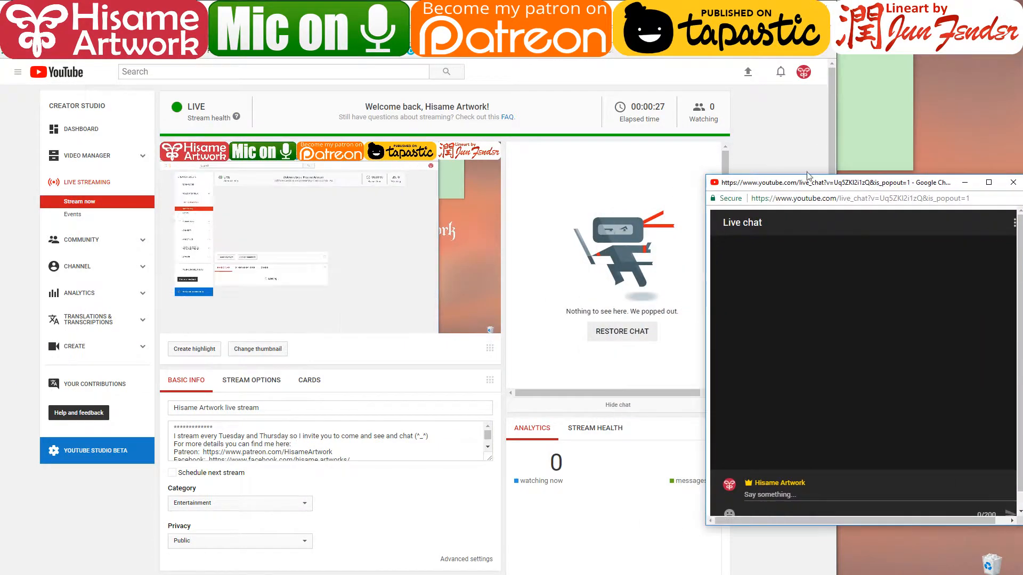
drag(706, 176, 836, 269)
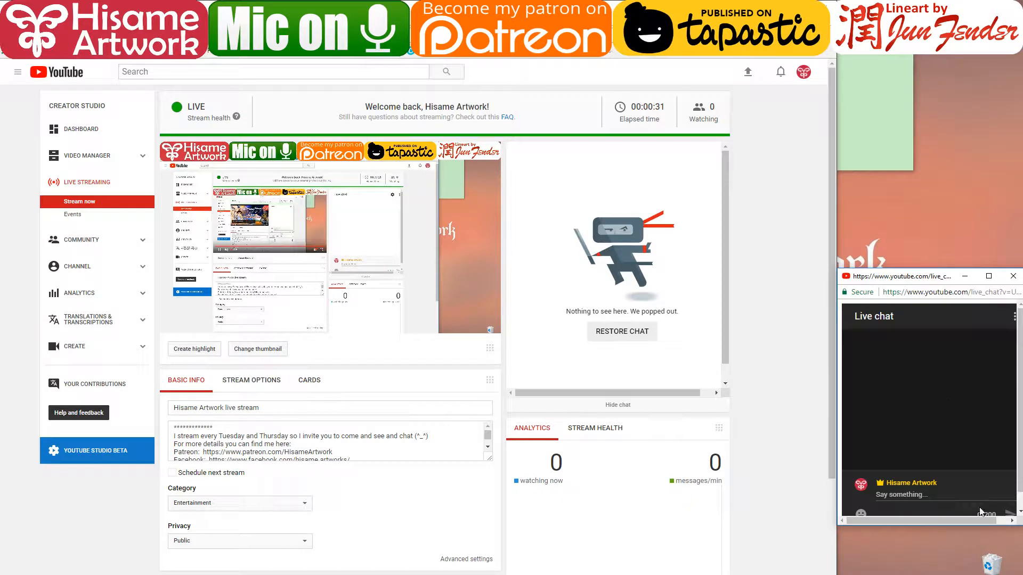
drag(1015, 438, 1016, 525)
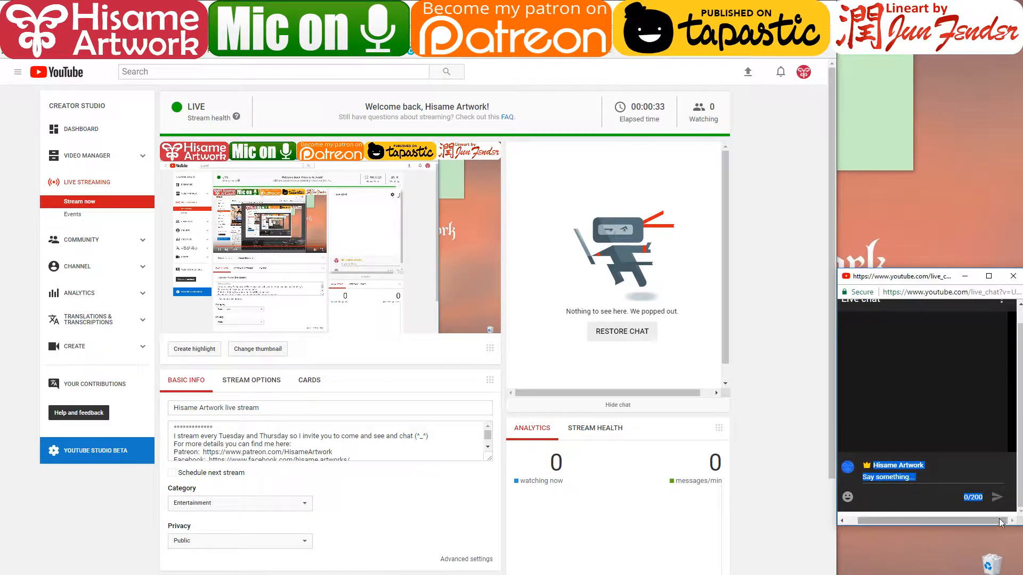
click(995, 472)
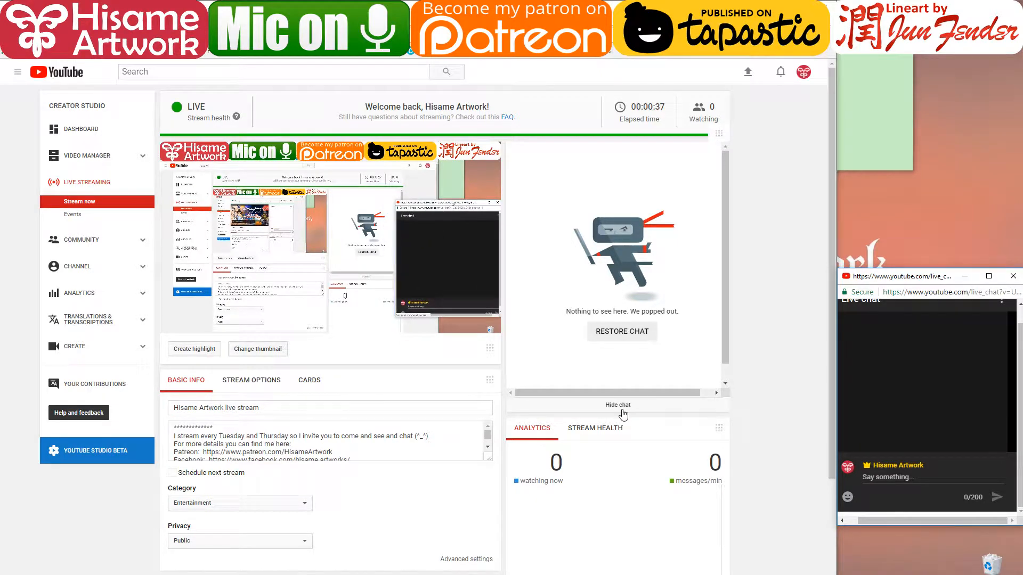
- Pop out the Picarto chat and place it, narrower and shorter, at the upper right
click(480, 8)
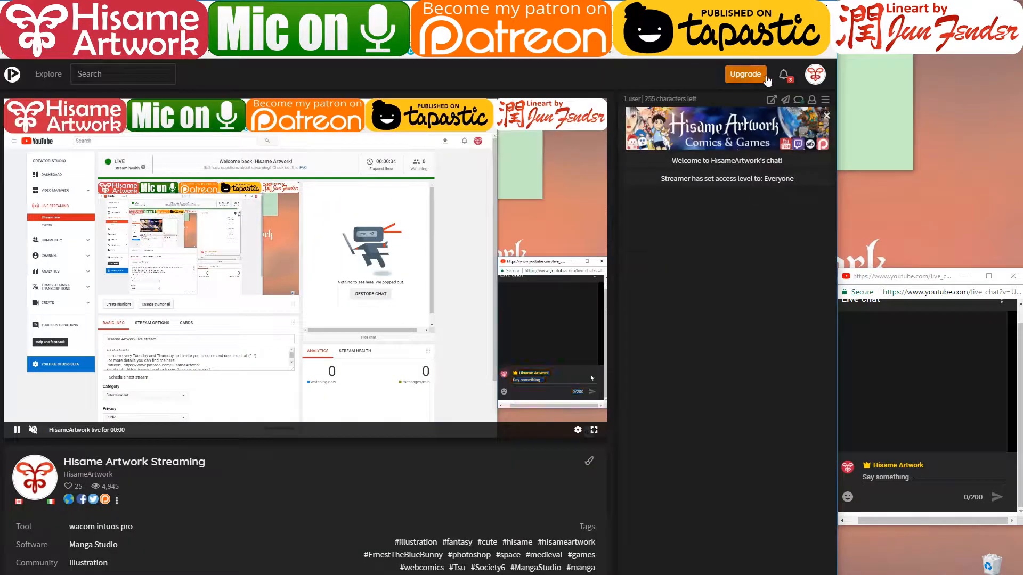
click(811, 77)
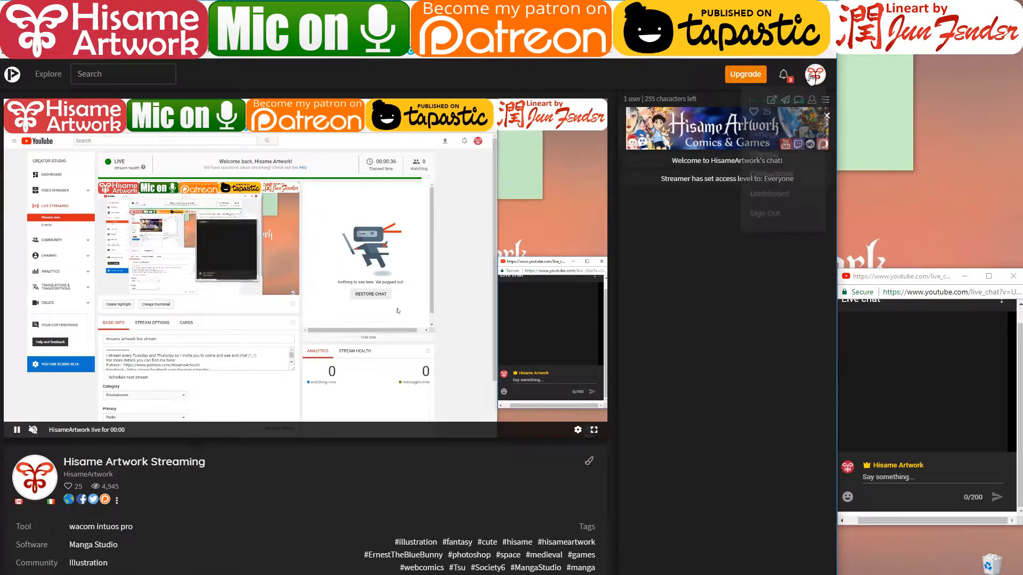
click(709, 258)
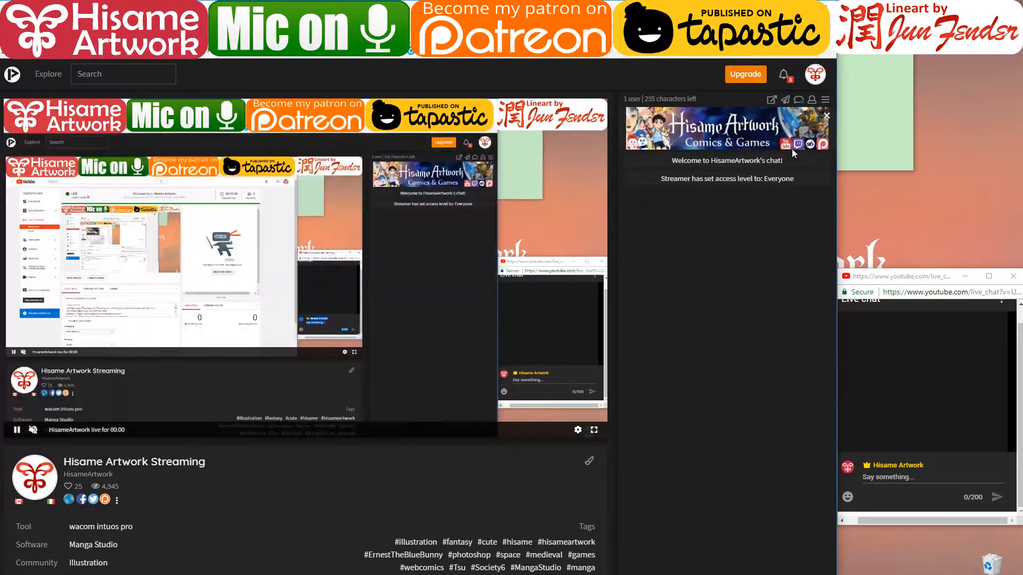
click(772, 100)
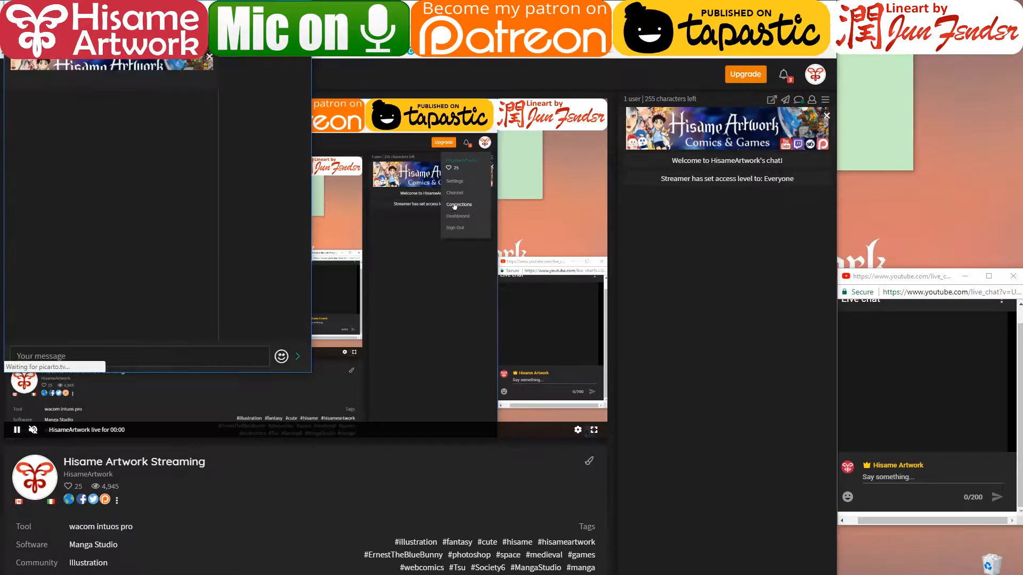
drag(146, 9, 857, 10)
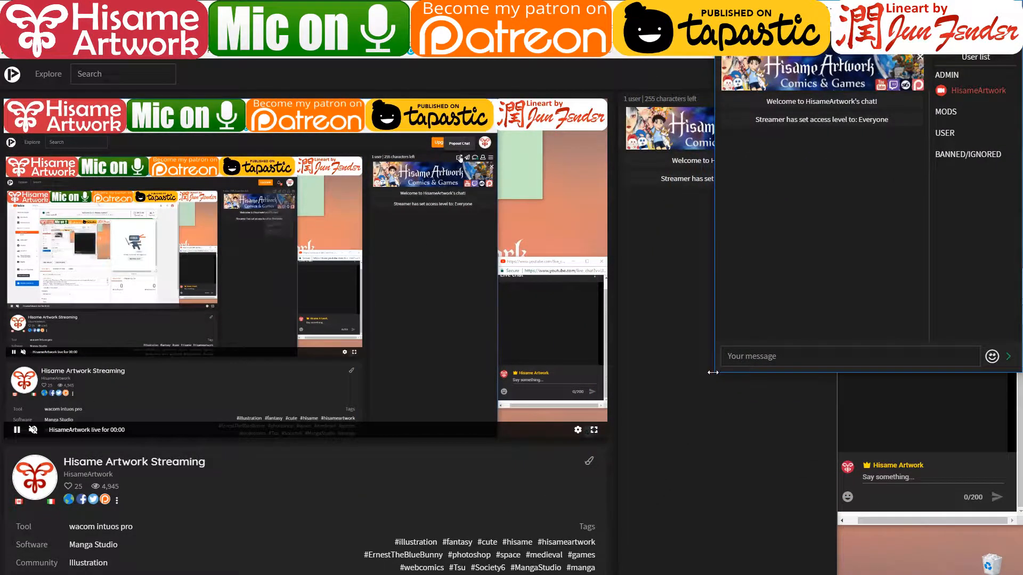
drag(713, 372, 832, 274)
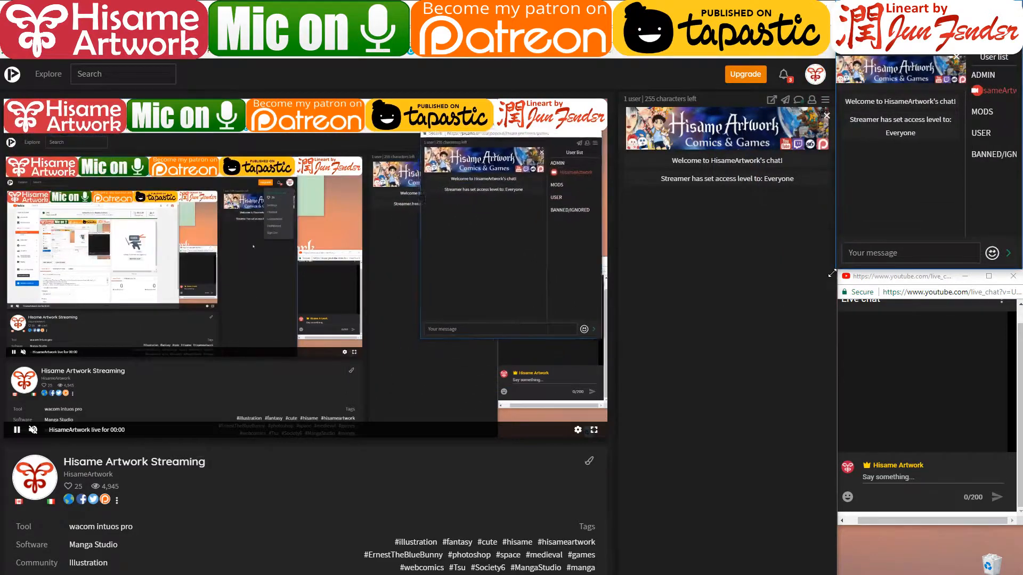
- Open the Twitch channel page by trimming the suggested dashboard address
click(320, 34)
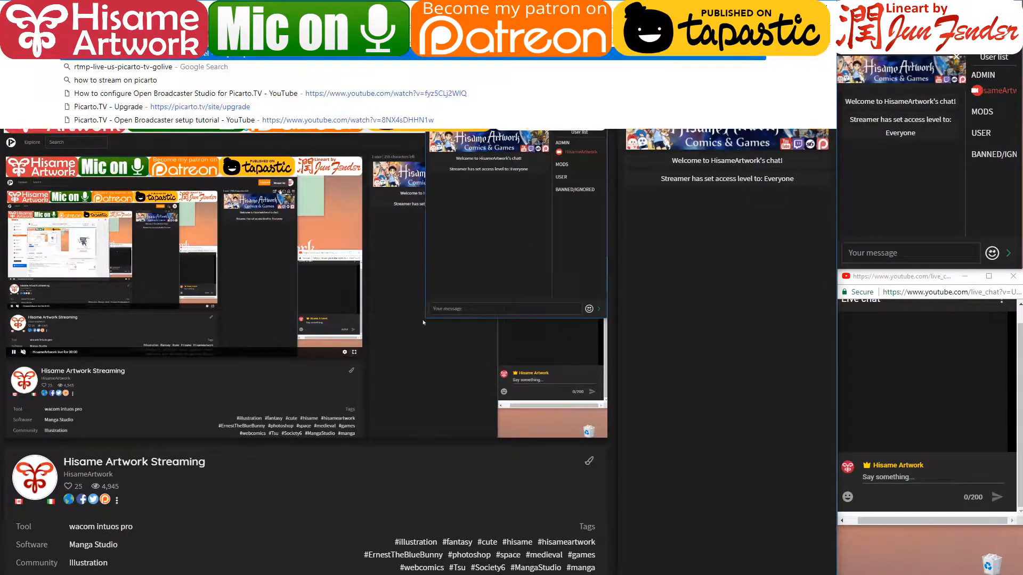
text(twitch)
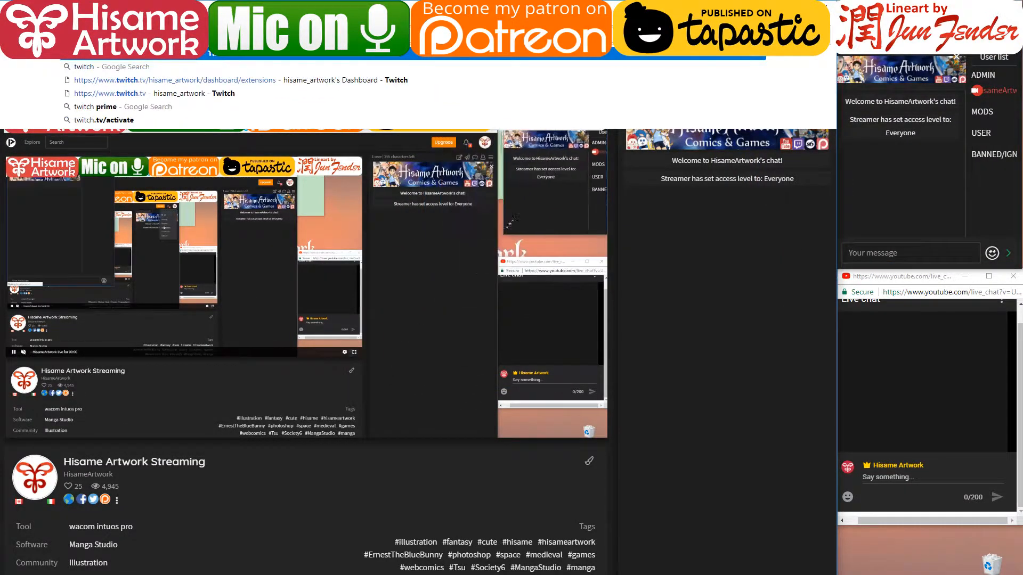
key(Down)
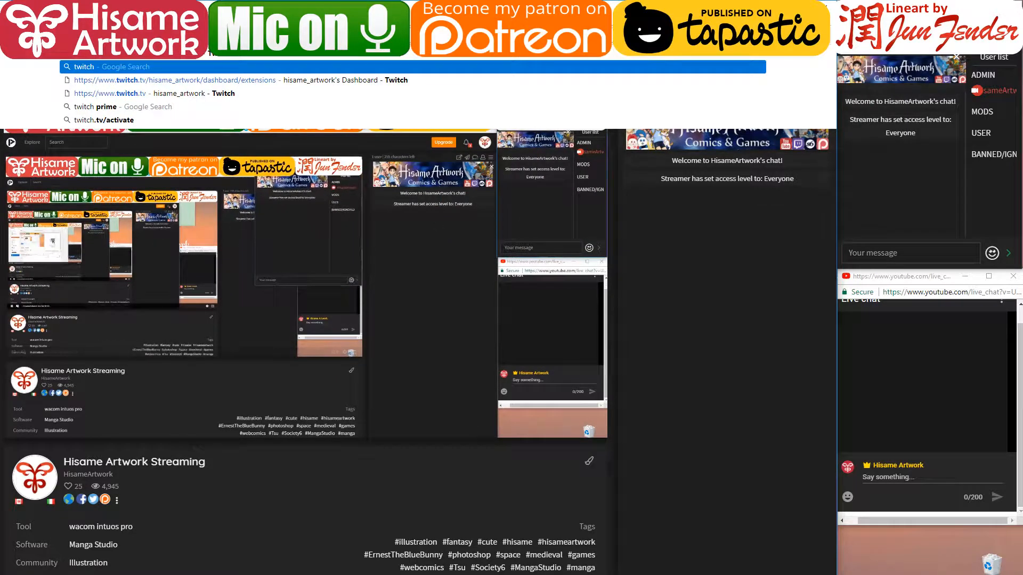
key(Down)
key(BackSpace)
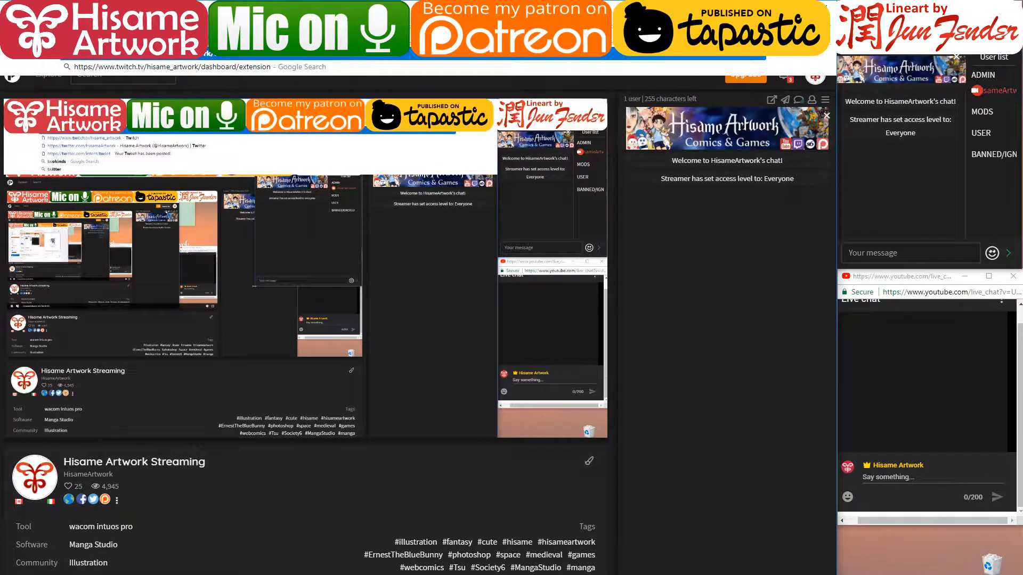
key(BackSpace)
key(BackSpace)
key(BackSpace)
key(BackSpace)
key(BackSpace)
key(BackSpace)
key(BackSpace)
key(BackSpace)
key(BackSpace)
key(BackSpace)
key(BackSpace)
key(BackSpace)
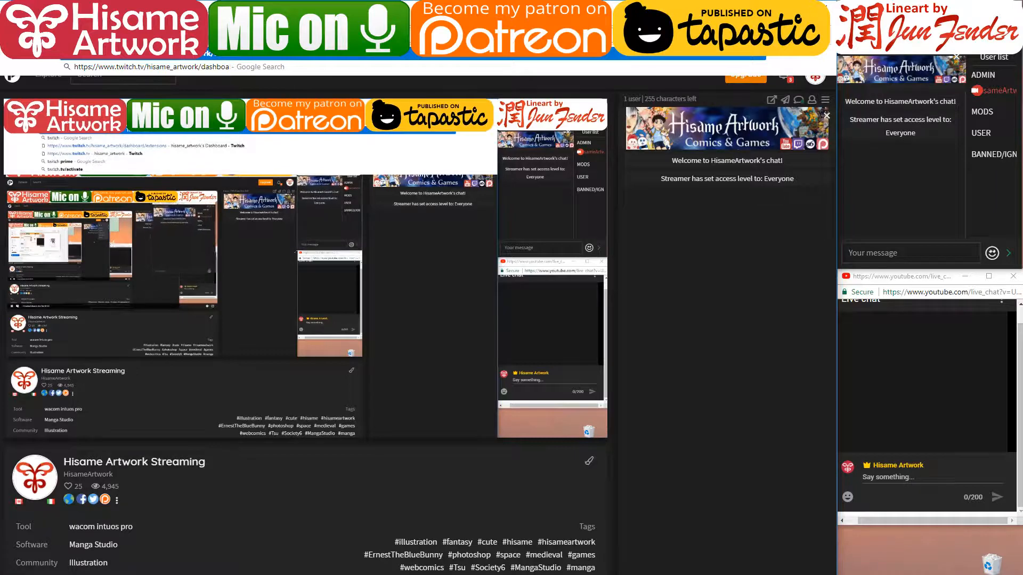
key(BackSpace)
key(BackSpace)
key(BackSpace)
key(BackSpace)
key(BackSpace)
key(BackSpace)
key(BackSpace)
key(BackSpace)
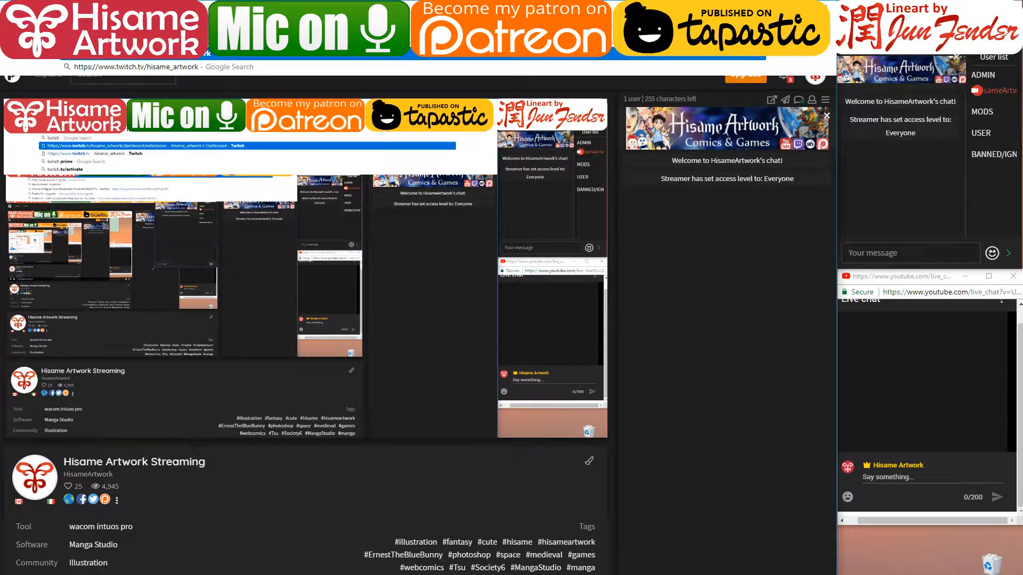
key(Return)
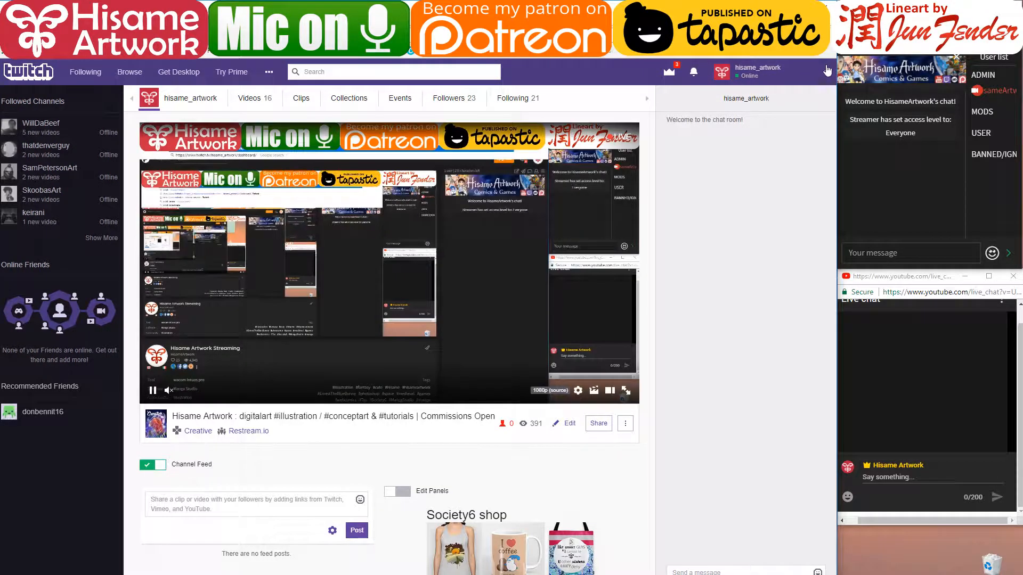
- Pop out Twitch chat below YouTube's chat at lower right, then minimise the browser
click(827, 70)
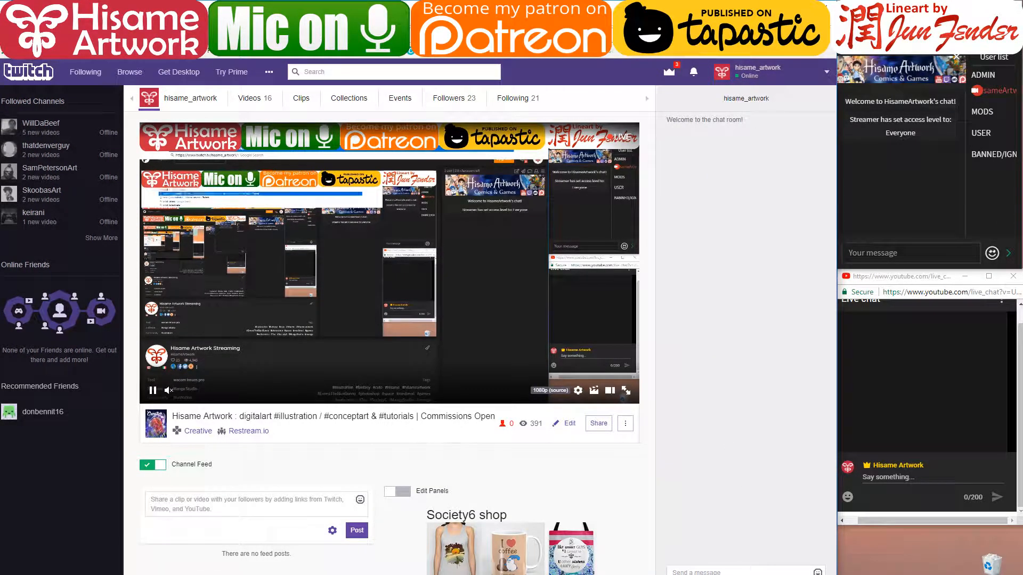
click(672, 574)
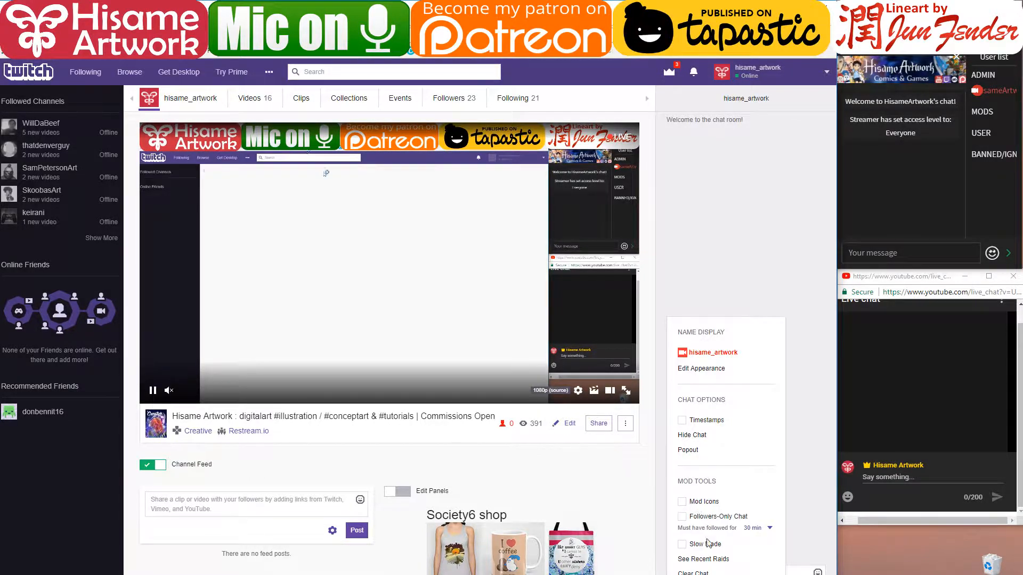
click(689, 450)
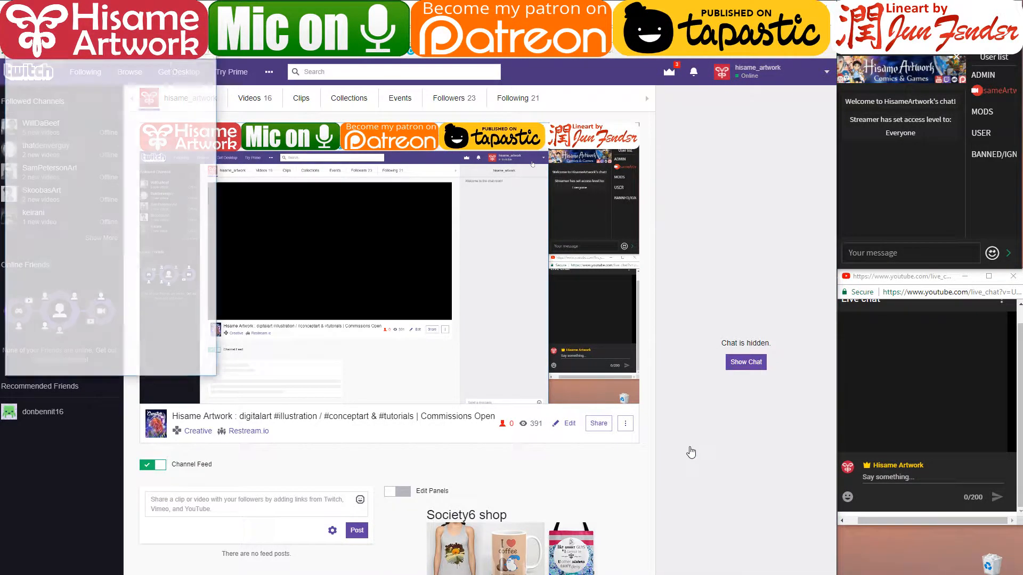
drag(115, 5, 927, 289)
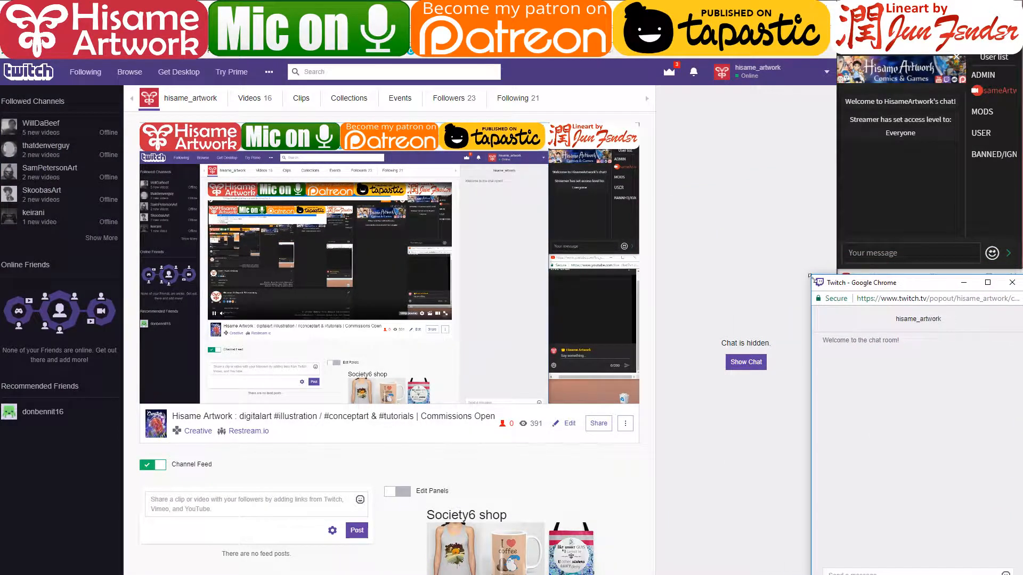
drag(810, 276, 835, 432)
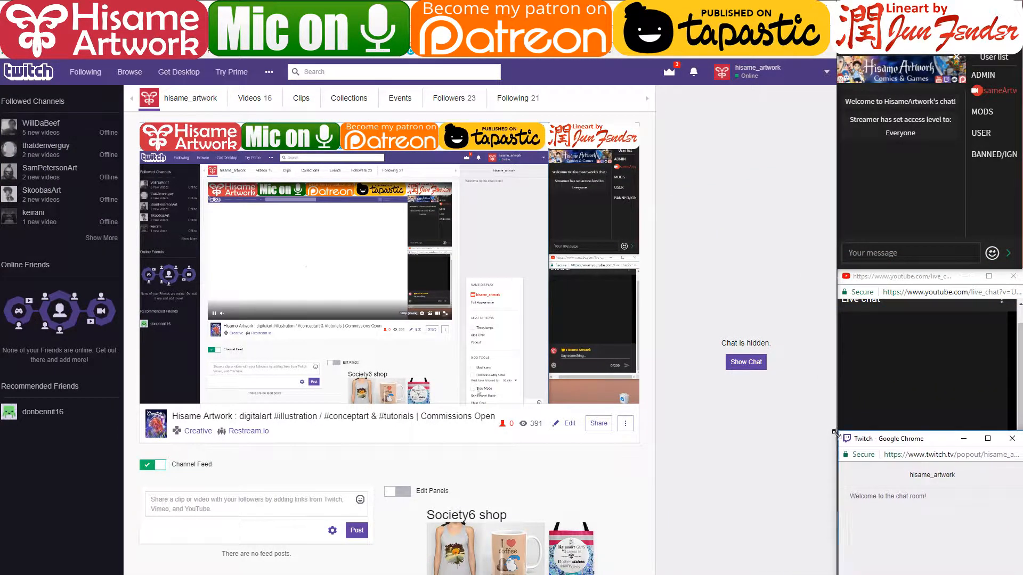
drag(918, 273, 910, 252)
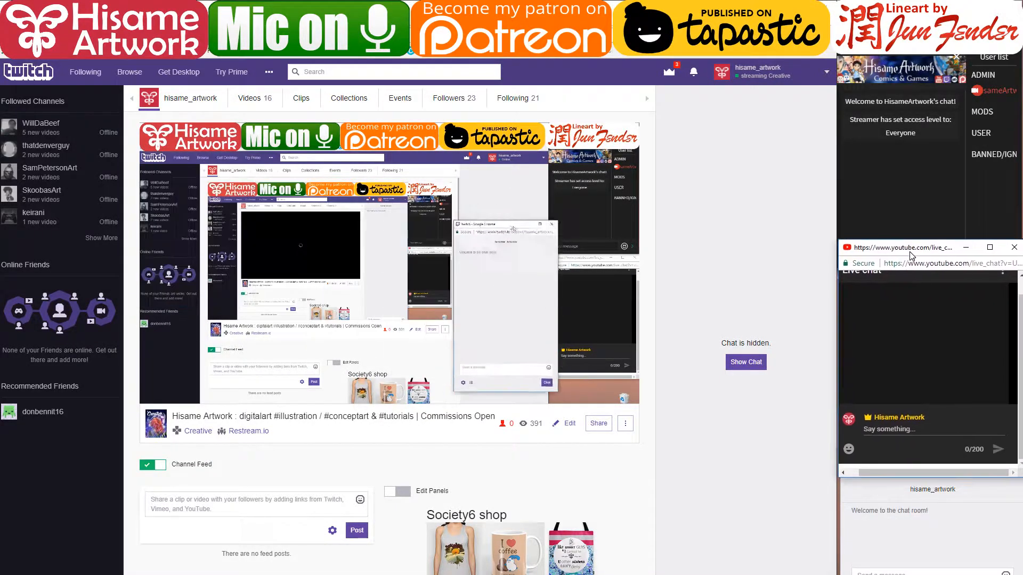
click(774, 169)
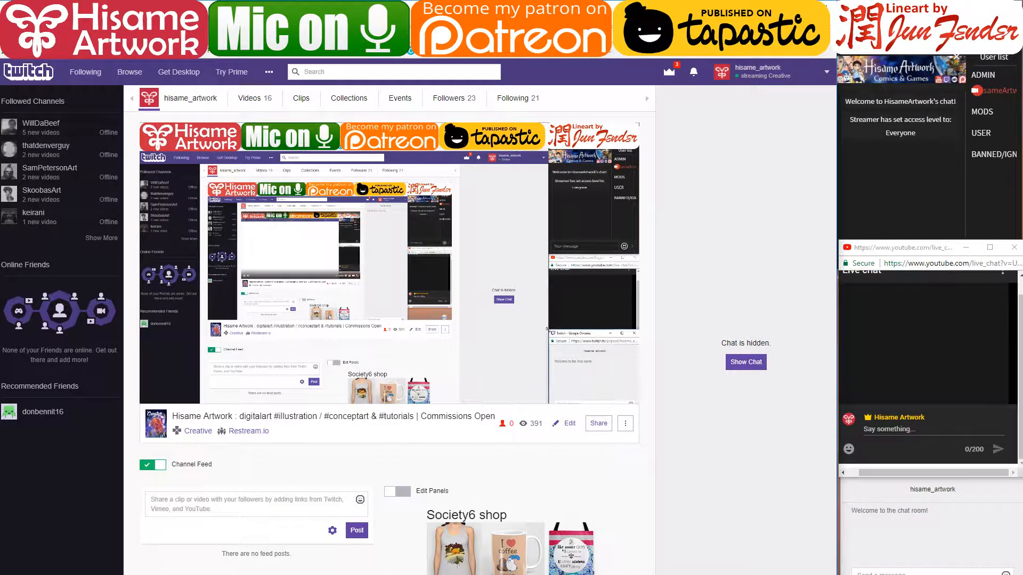
click(776, 6)
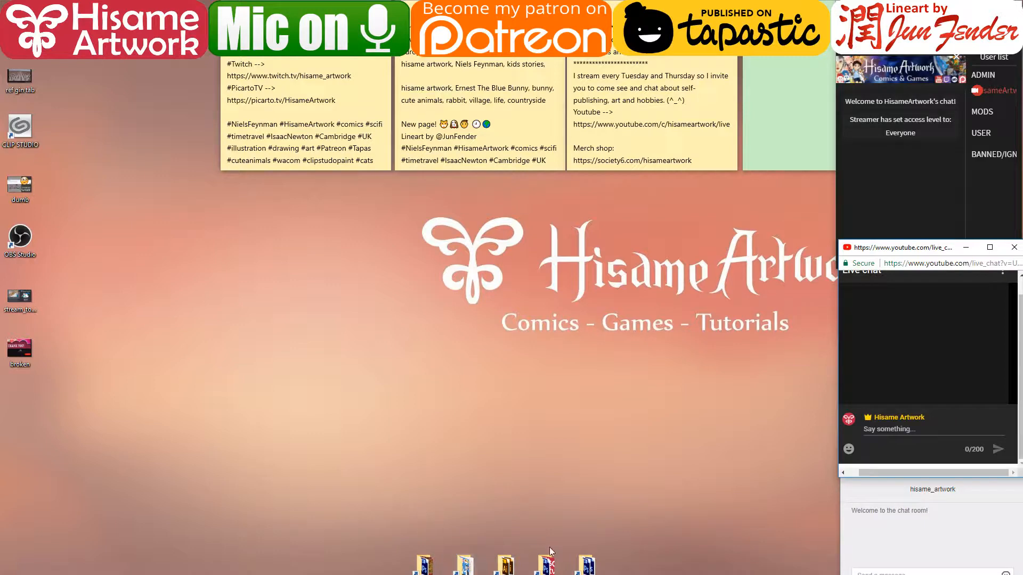
- Open page54-clip from the comic's 00_new pages folder and decline the CELSYS news
click(465, 565)
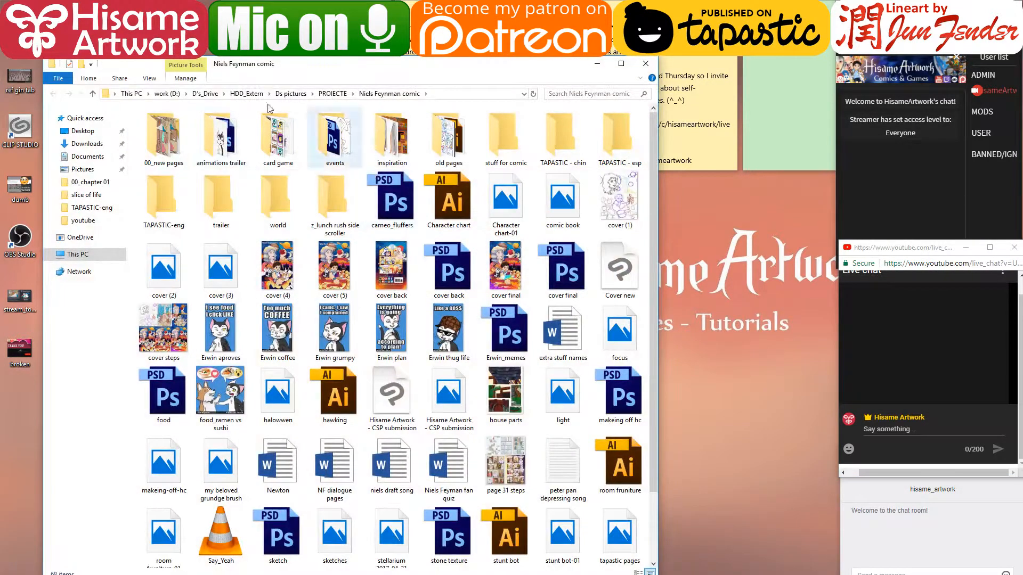
double_click(164, 135)
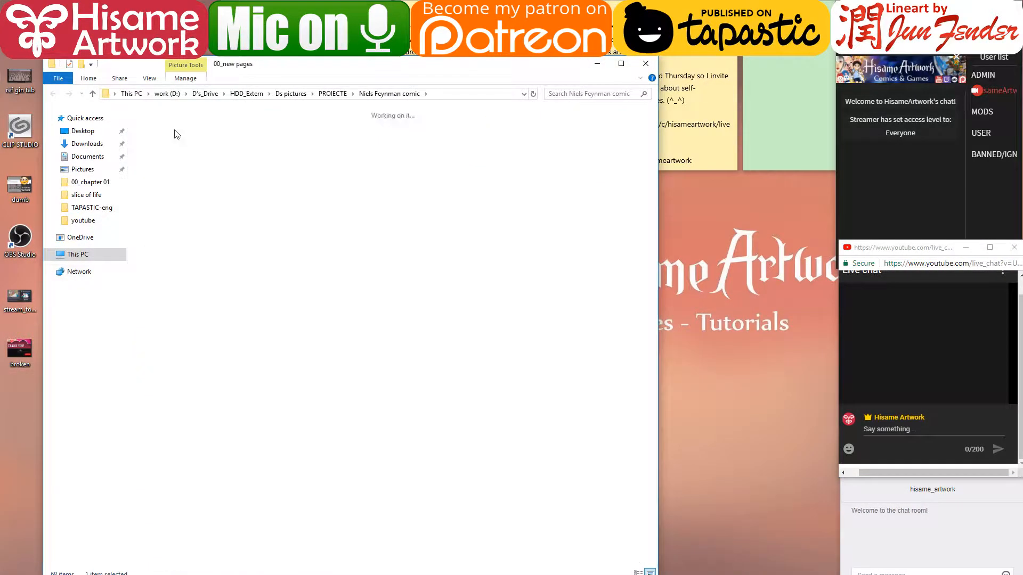
drag(367, 59, 366, 4)
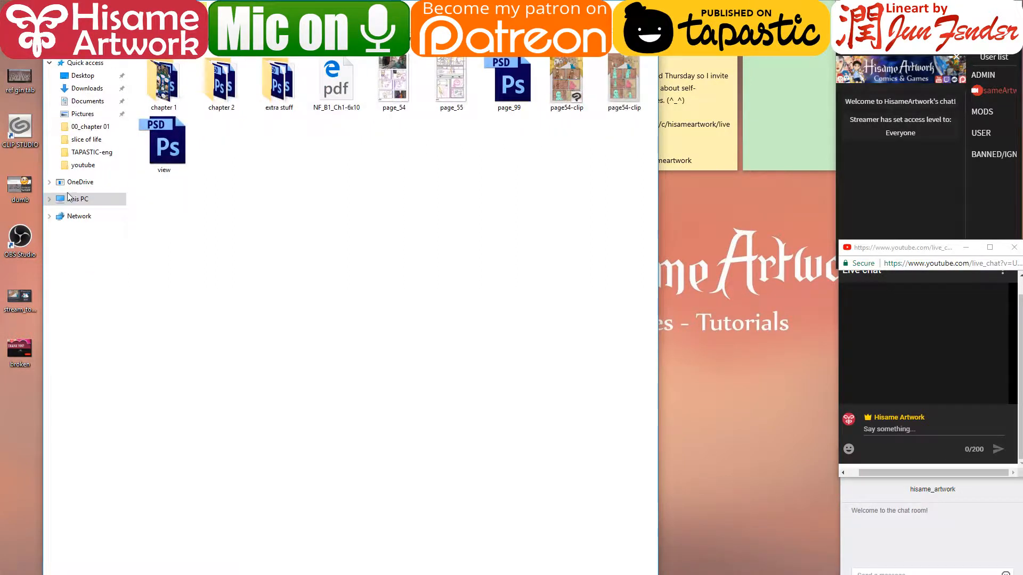
drag(42, 208, 0, 210)
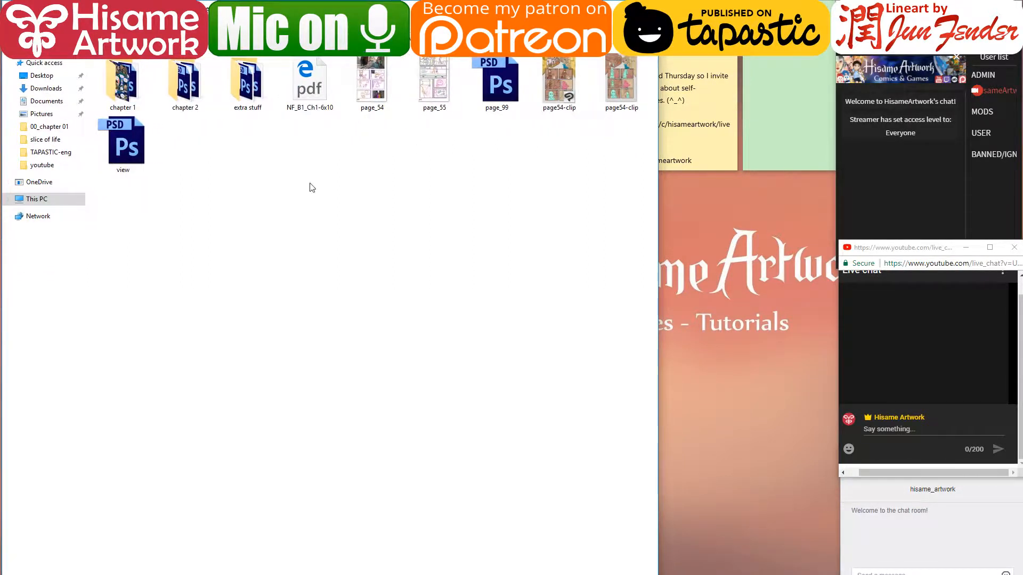
click(551, 66)
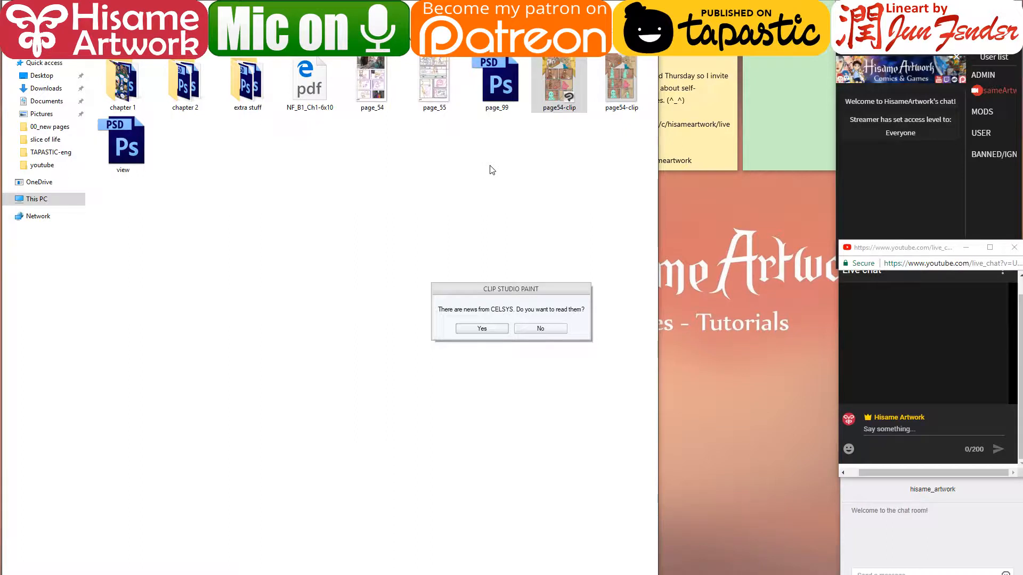
click(541, 329)
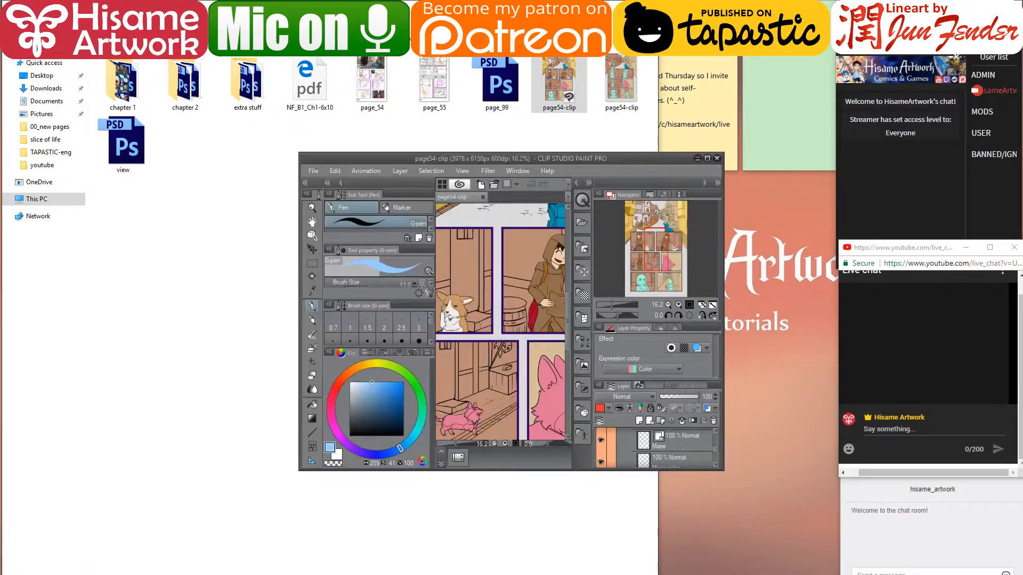
- Bring the page54-clip window forward, stretch it to full height and widen both sides
click(596, 8)
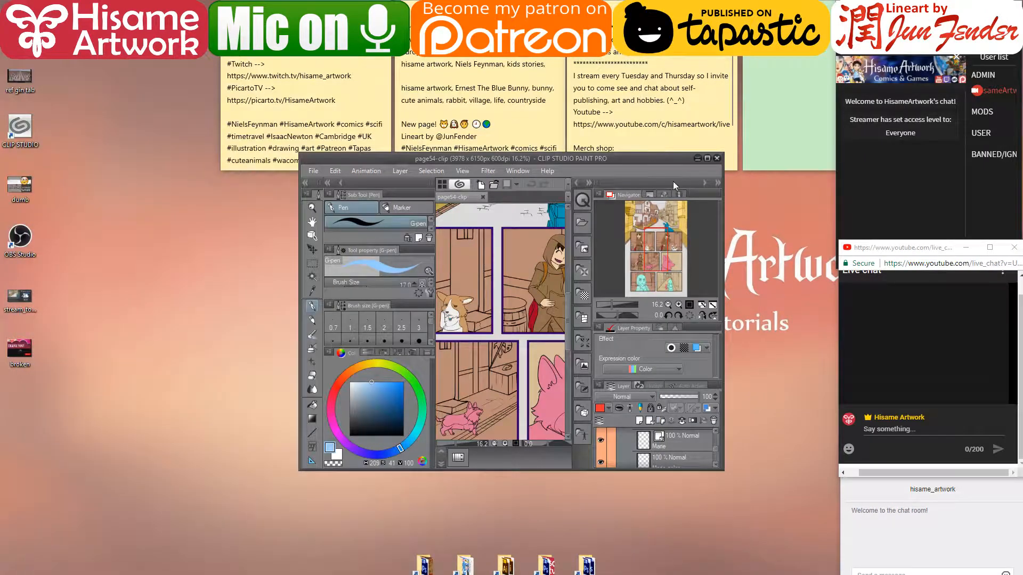
click(624, 149)
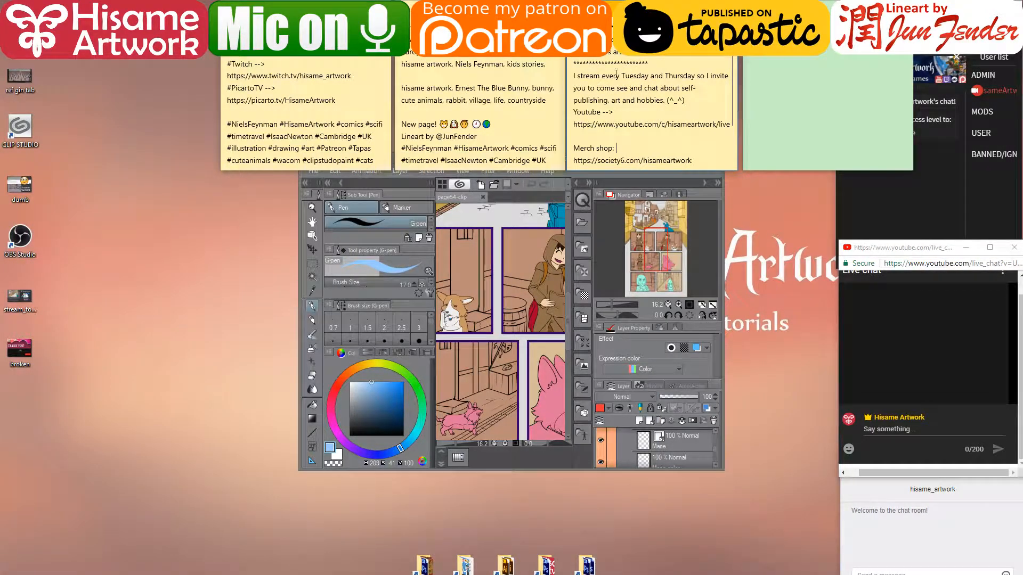
click(721, 241)
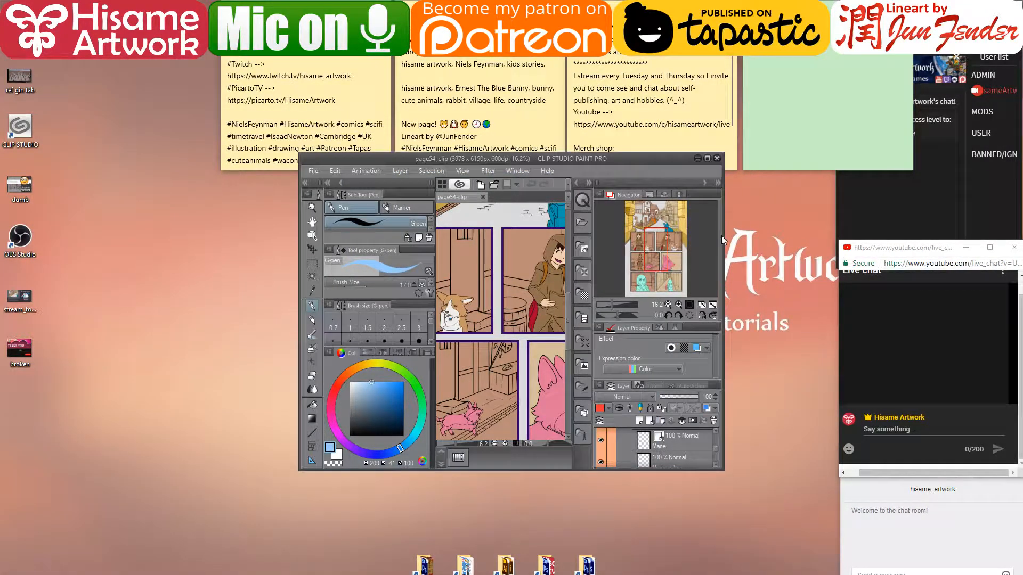
double_click(615, 153)
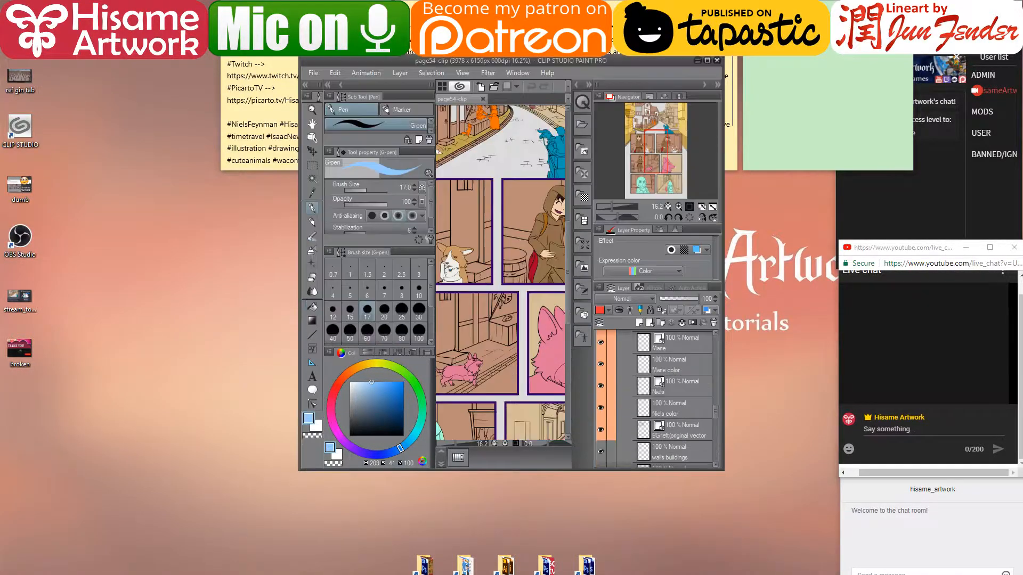
drag(296, 222, 3, 260)
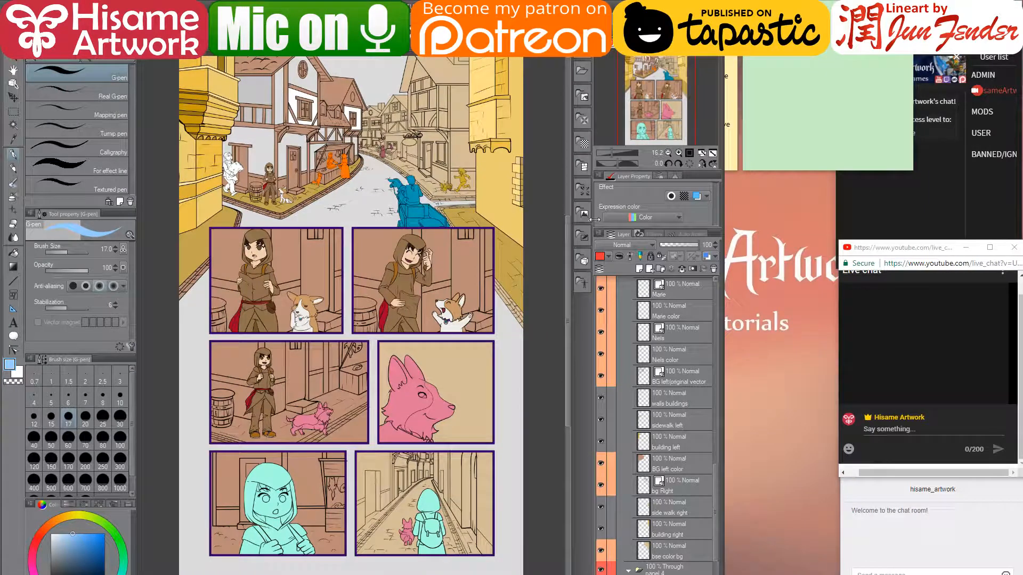
drag(723, 202, 845, 208)
- Choose the Fill tool's Refer only to editing layer sub tool and zoom into panel 1's street scene
click(886, 211)
click(901, 318)
click(937, 486)
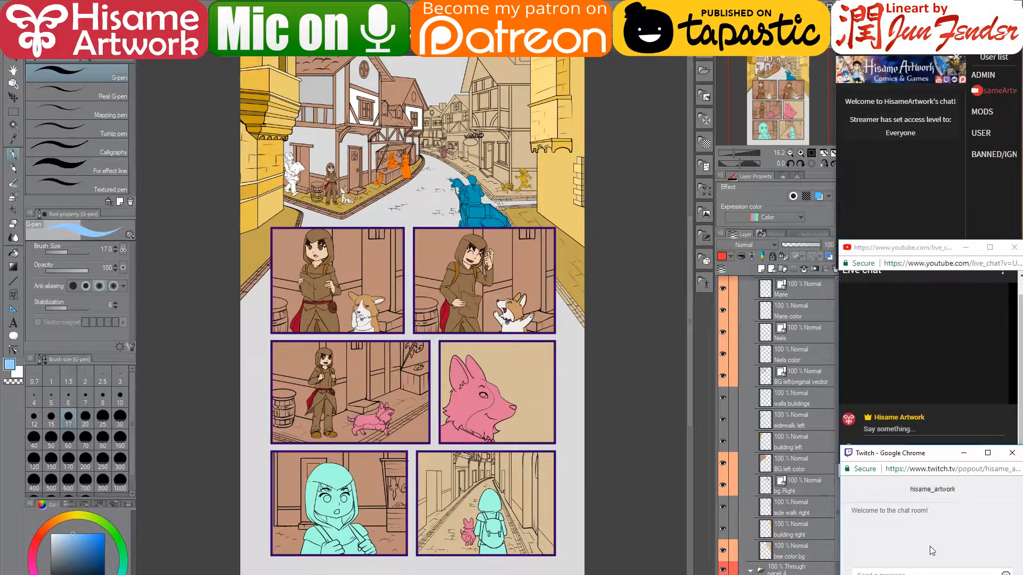
click(655, 352)
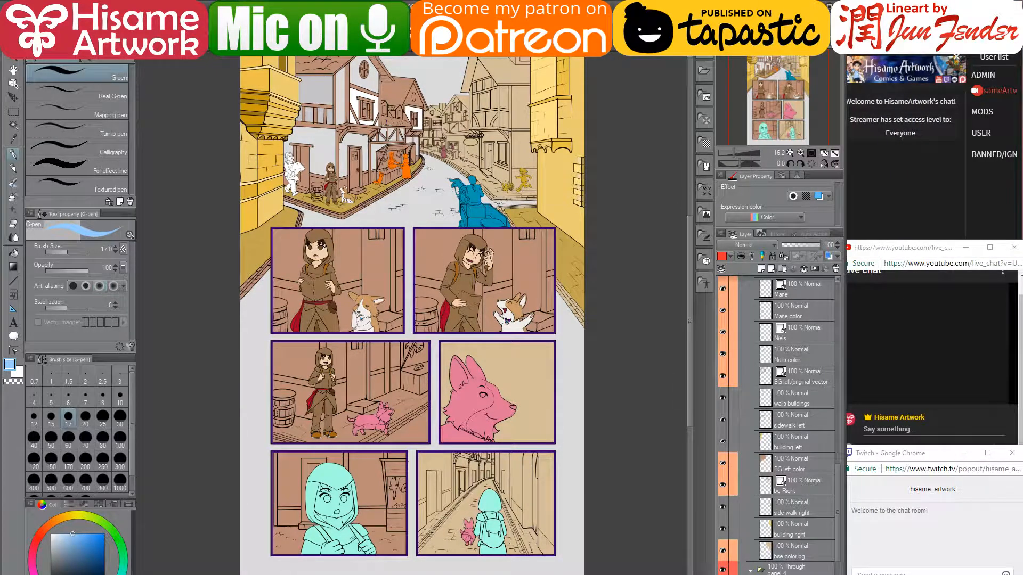
click(13, 252)
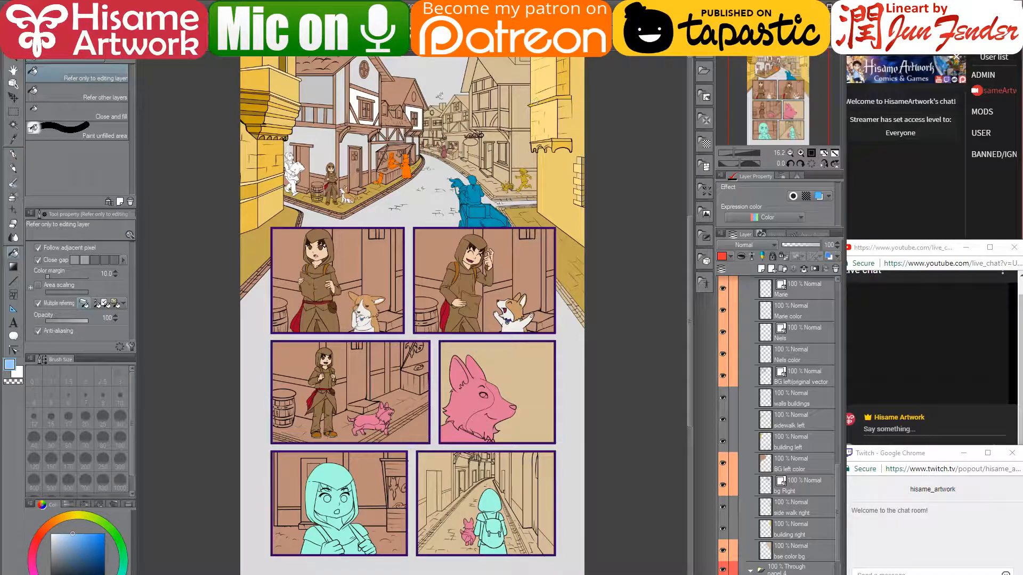
scroll(423, 120, up, 3)
drag(434, 125, 468, 238)
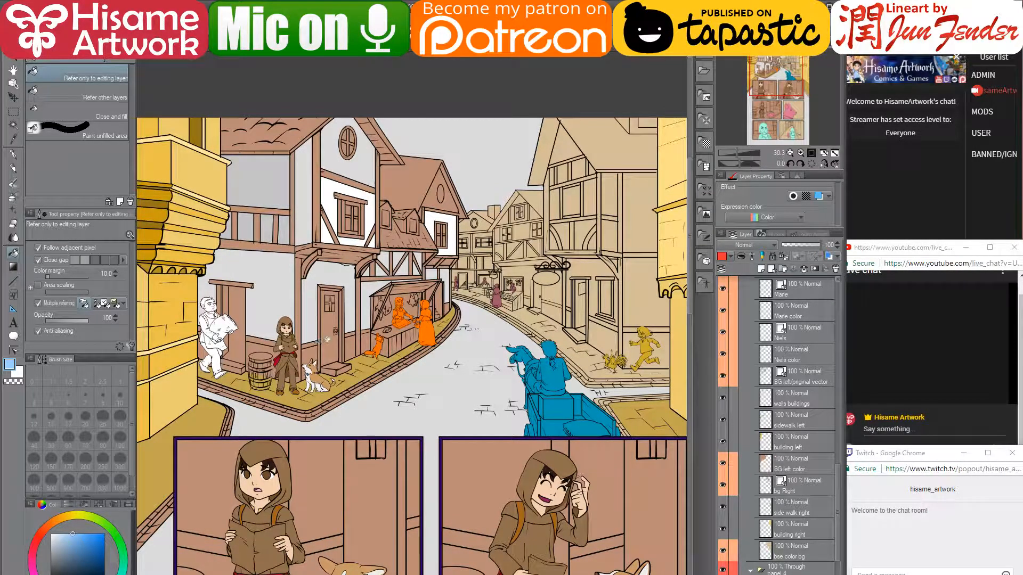
click(15, 20)
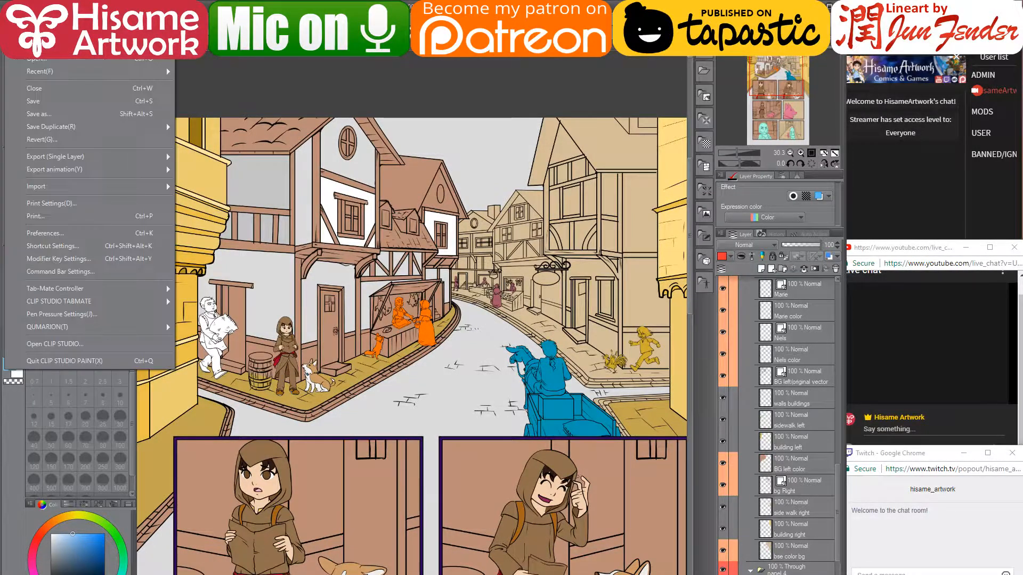
click(83, 260)
drag(478, 168, 385, 124)
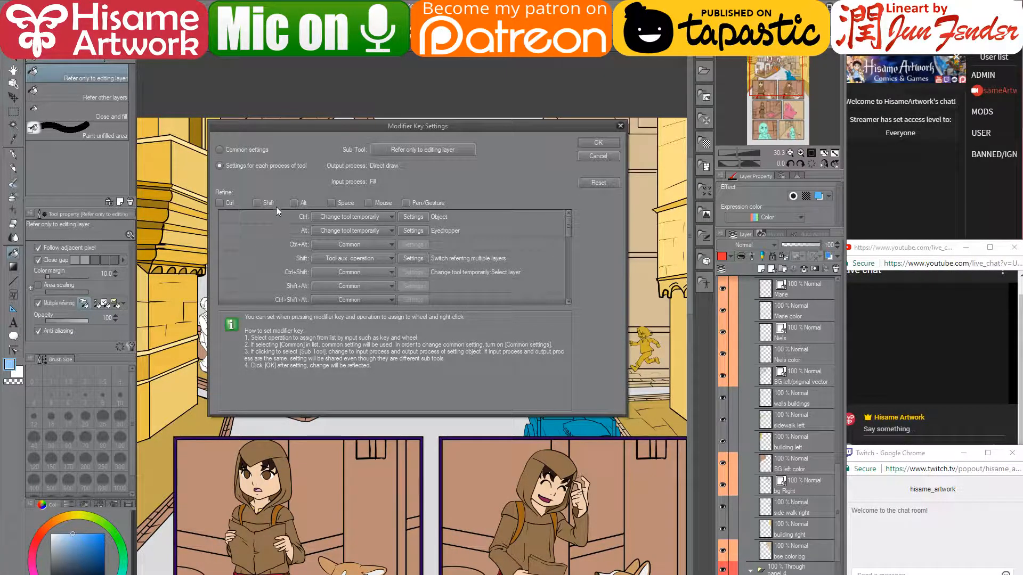
click(405, 150)
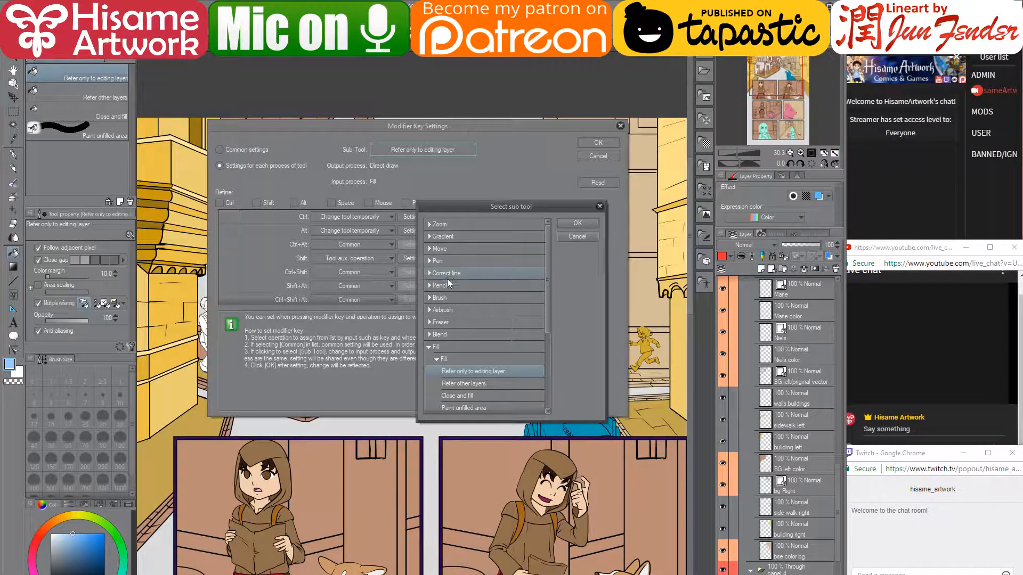
click(445, 247)
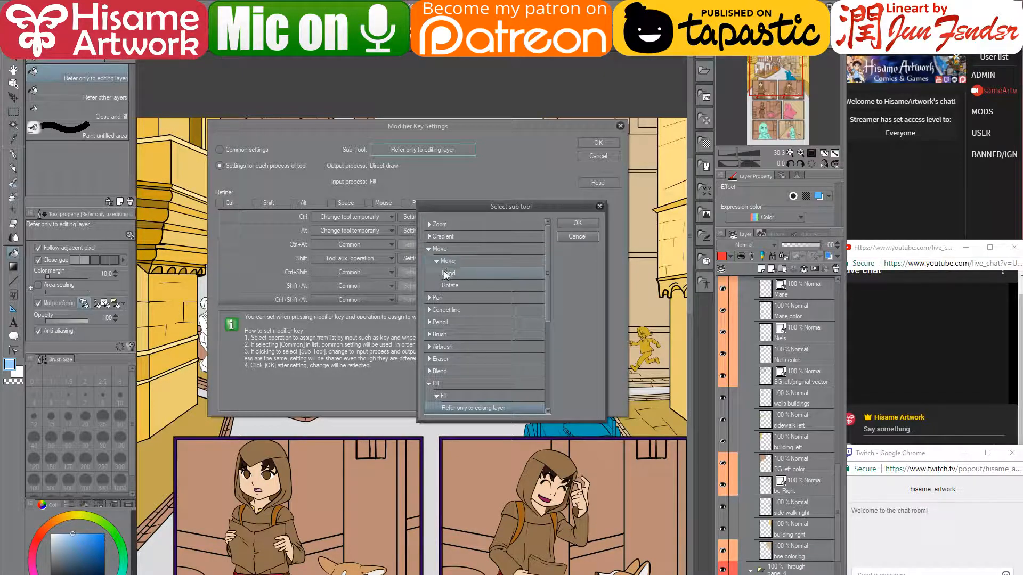
click(445, 272)
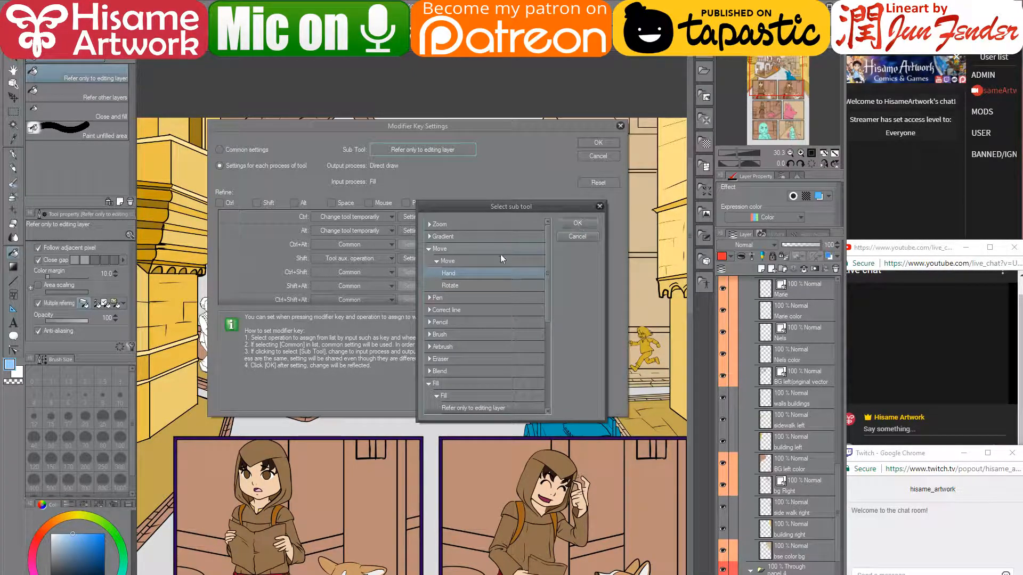
click(578, 224)
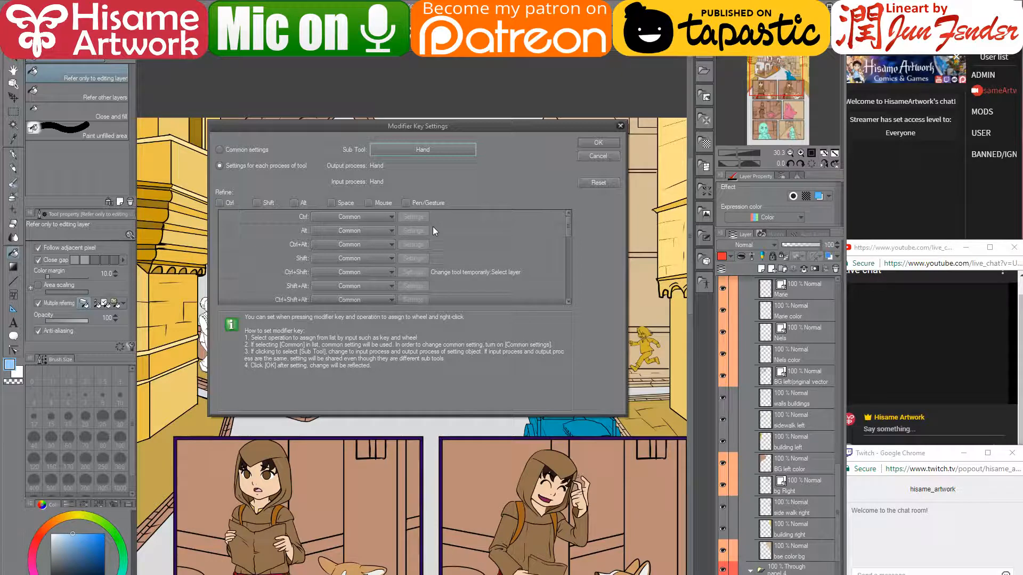
click(621, 126)
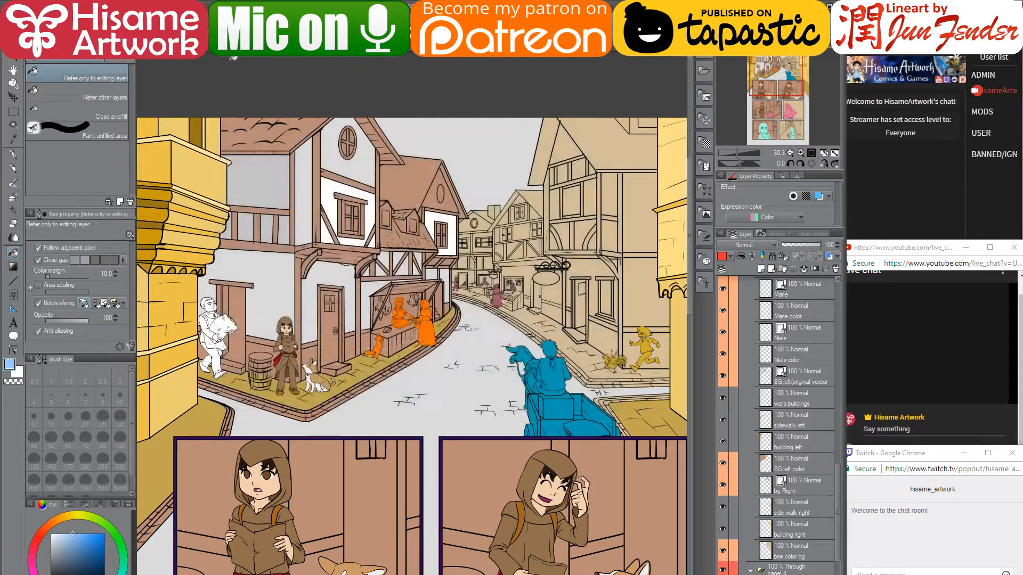
click(11, 33)
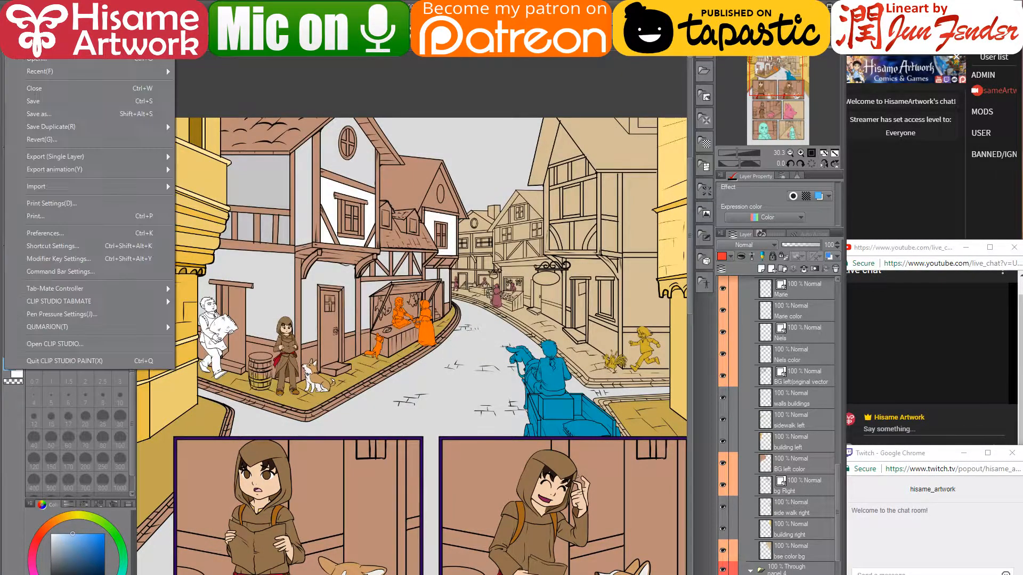
click(41, 248)
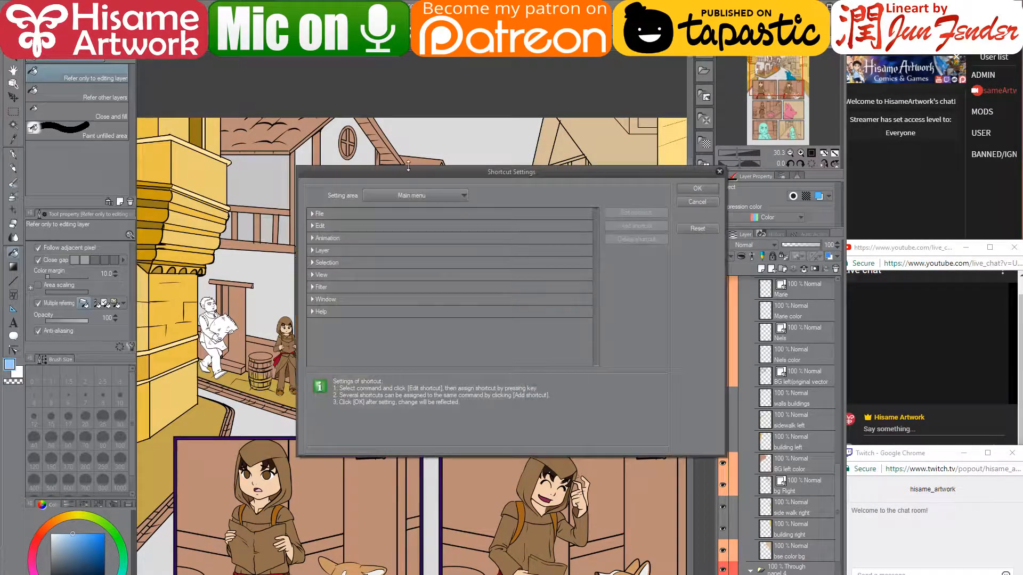
drag(397, 174, 300, 151)
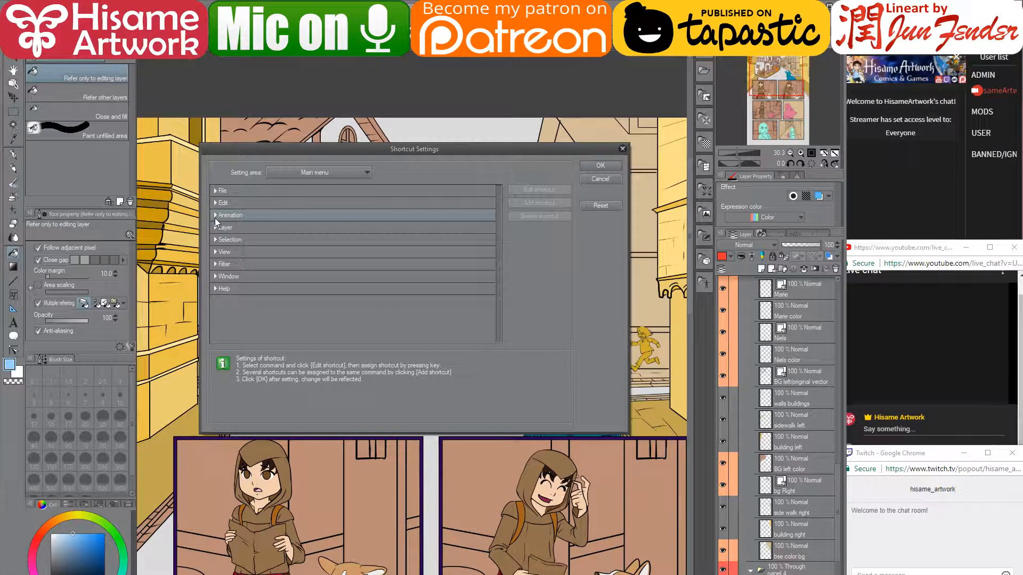
click(298, 176)
click(277, 214)
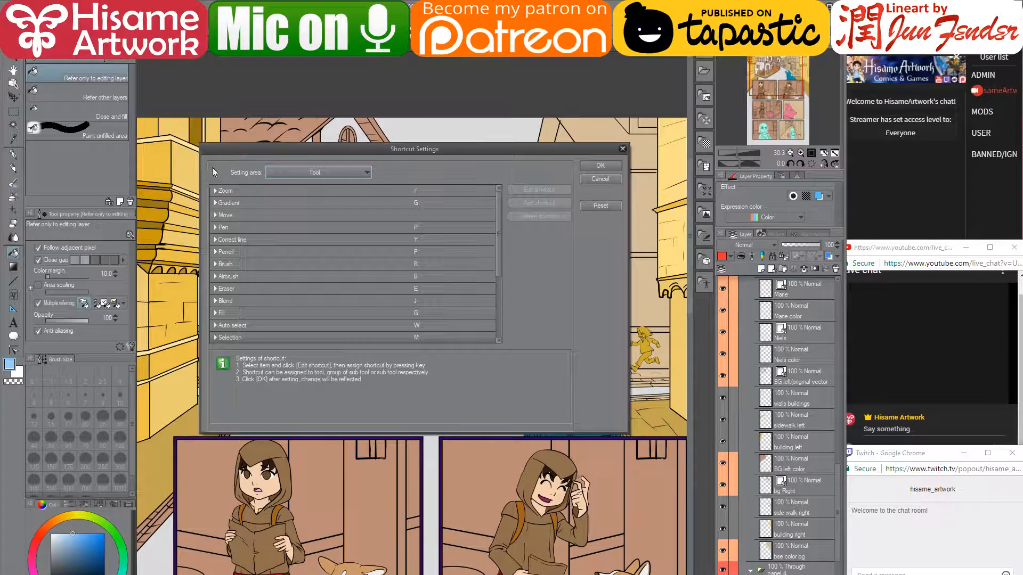
click(214, 202)
click(214, 203)
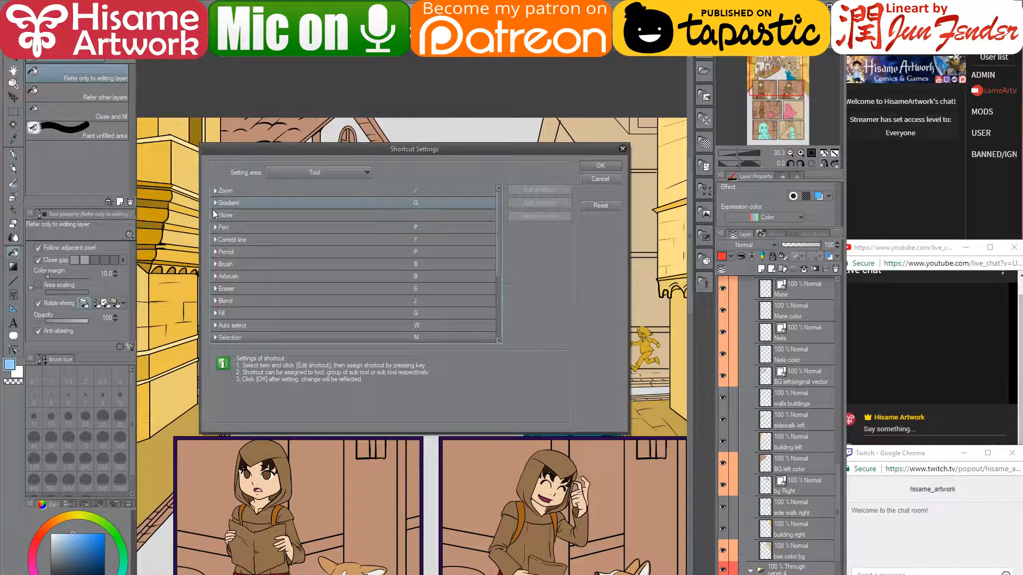
click(214, 216)
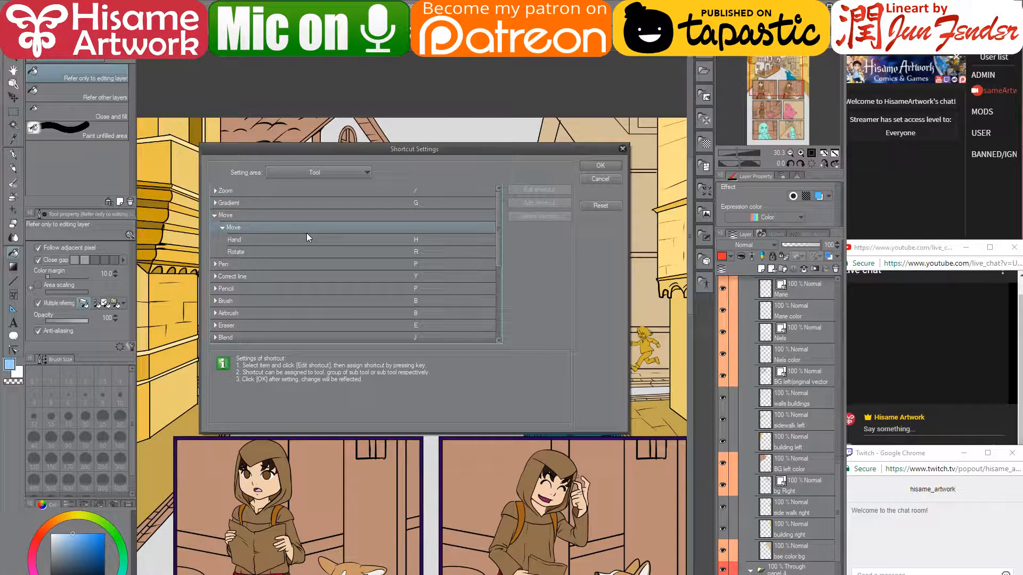
click(612, 180)
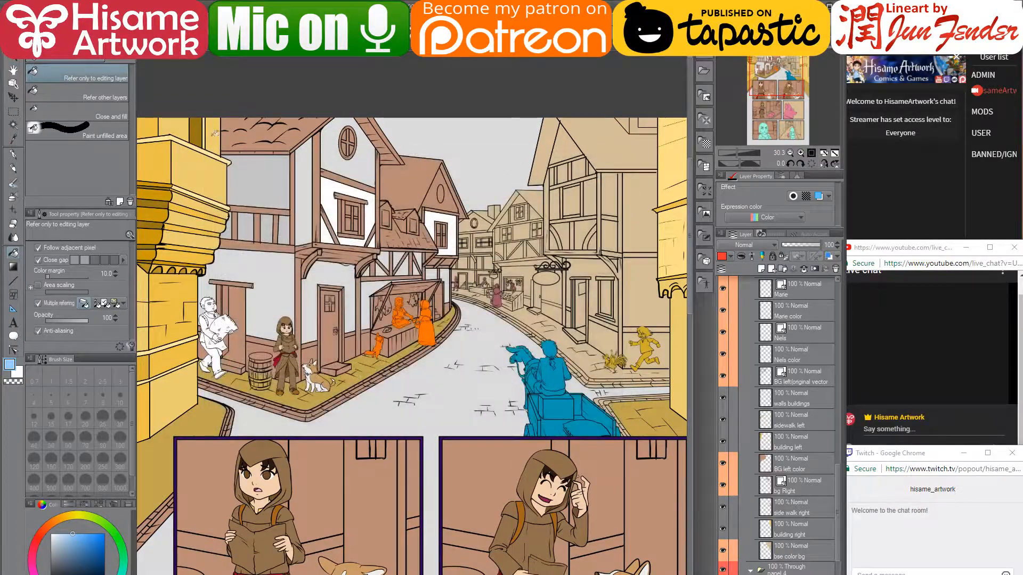
- Pan over the lower panels, then switch the Operation tool to its Select layer sub tool
click(14, 71)
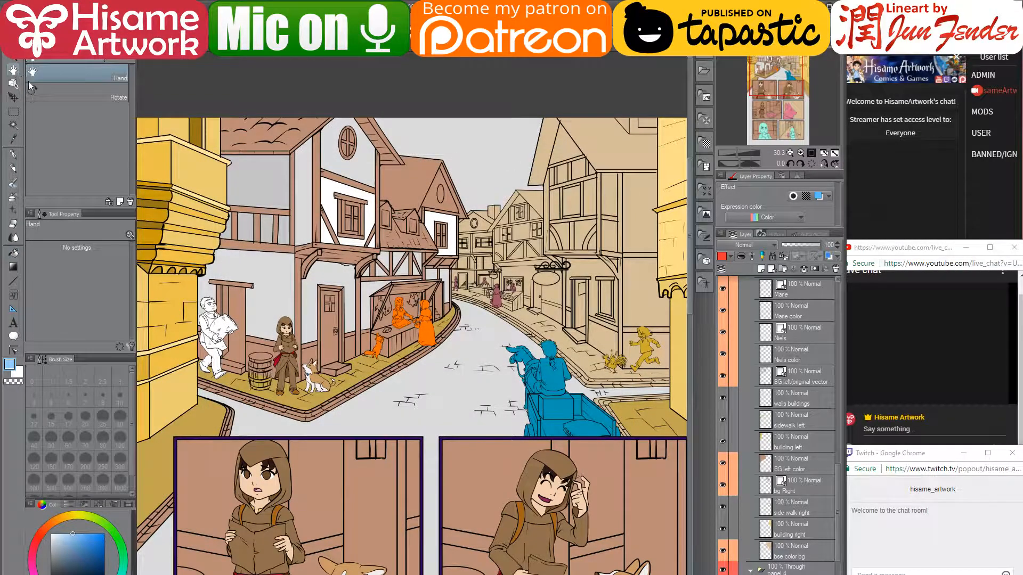
drag(325, 251, 341, 166)
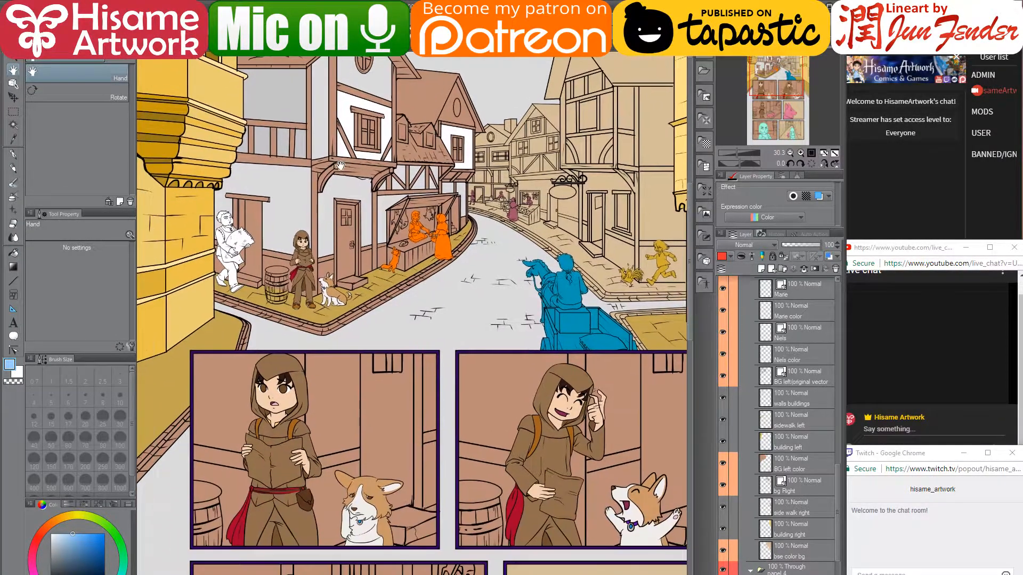
drag(394, 365, 408, 315)
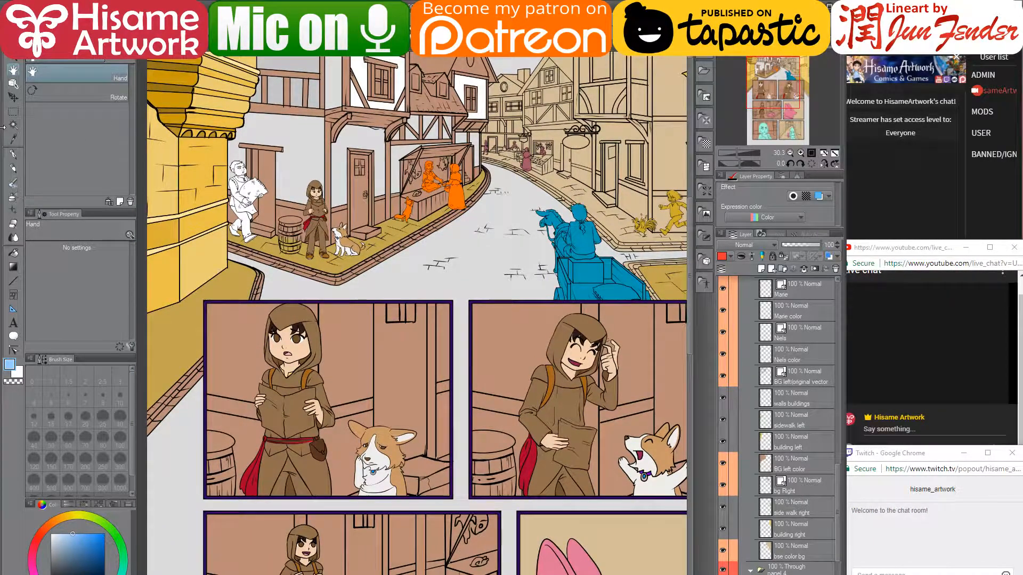
key(p)
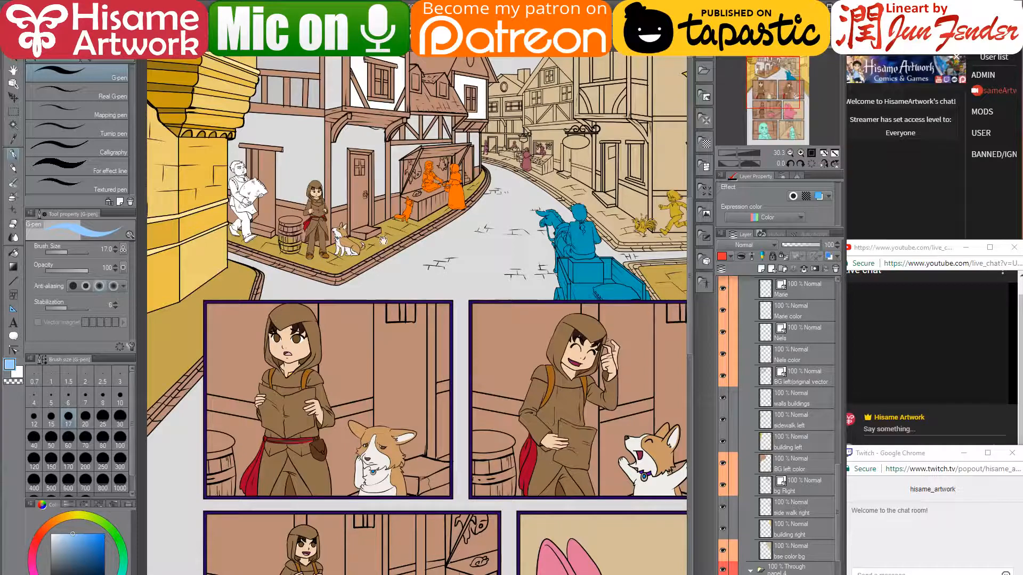
drag(395, 248, 374, 310)
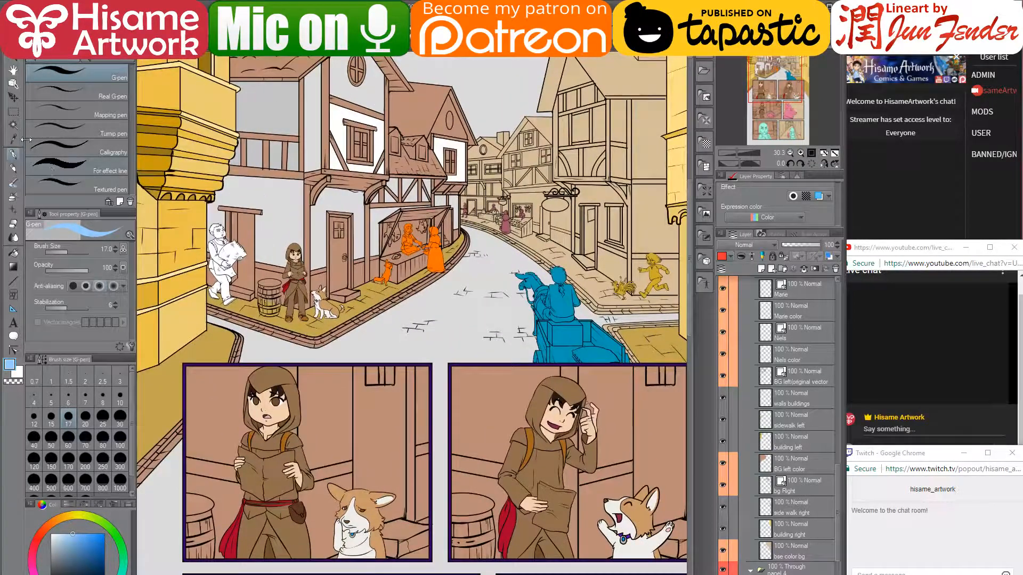
click(14, 83)
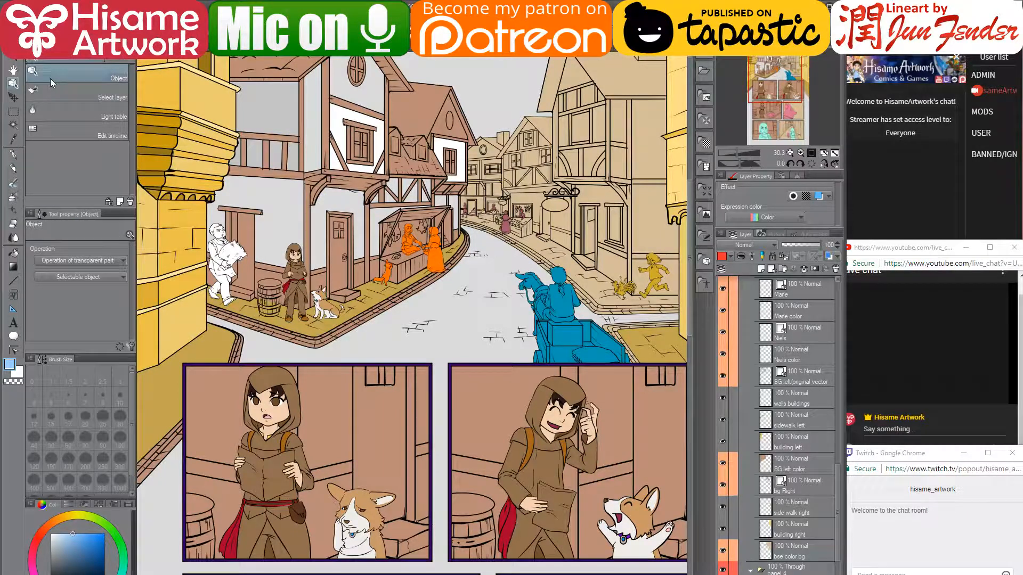
click(60, 94)
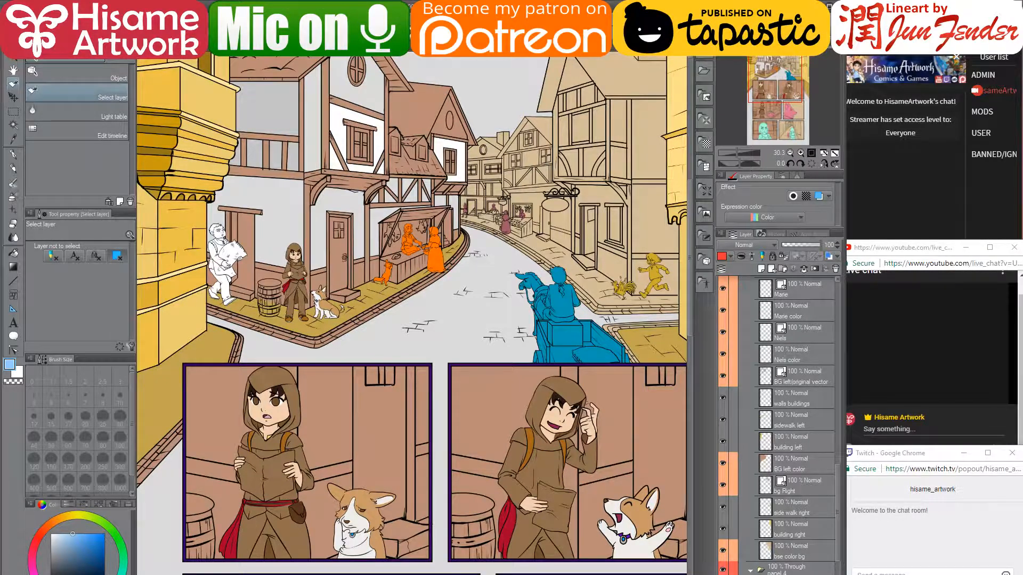
click(14, 19)
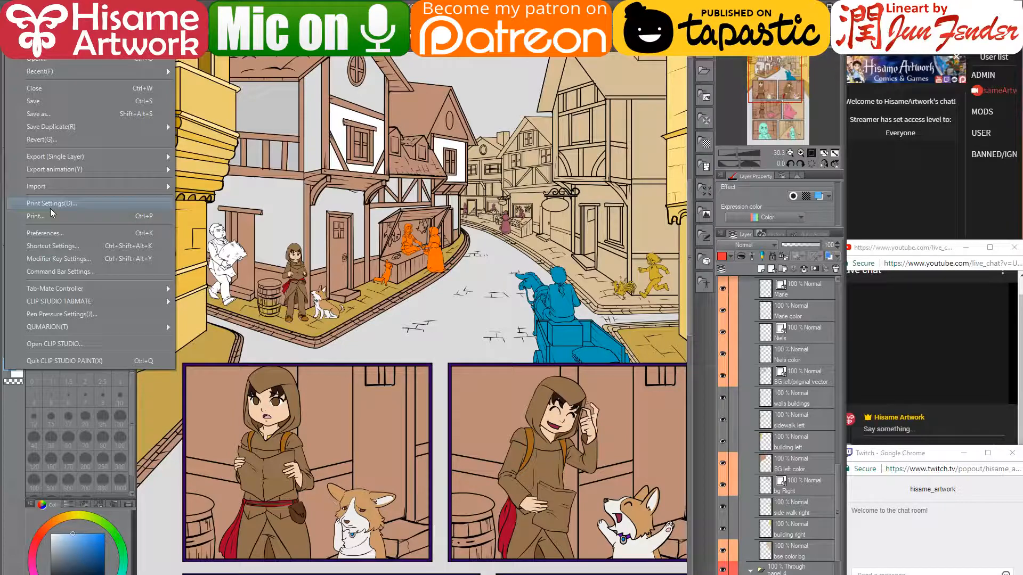
- In Shortcut Settings, show Tool shortcuts and locate Operation's Select layer sub tool
click(53, 248)
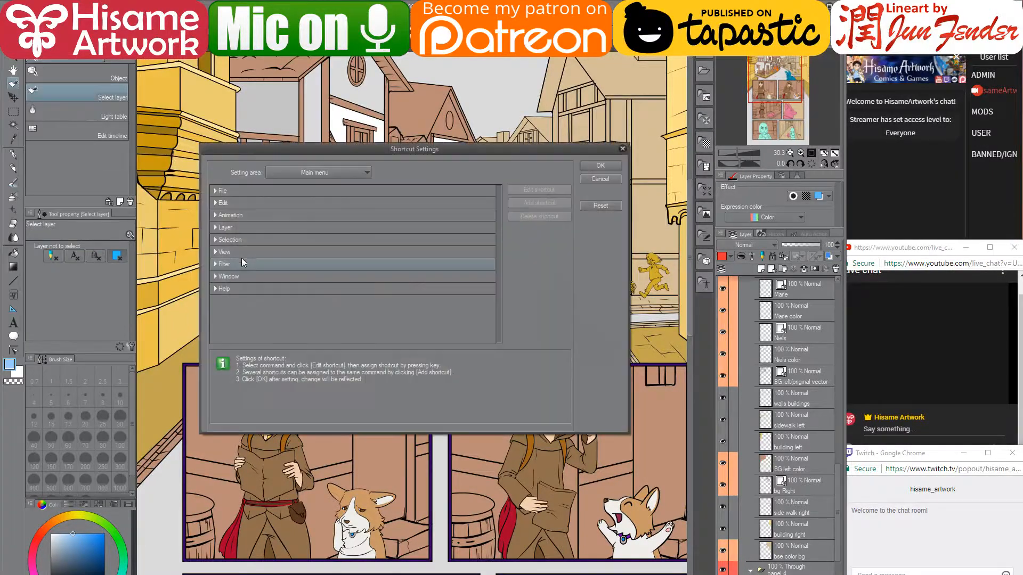
click(291, 173)
click(273, 216)
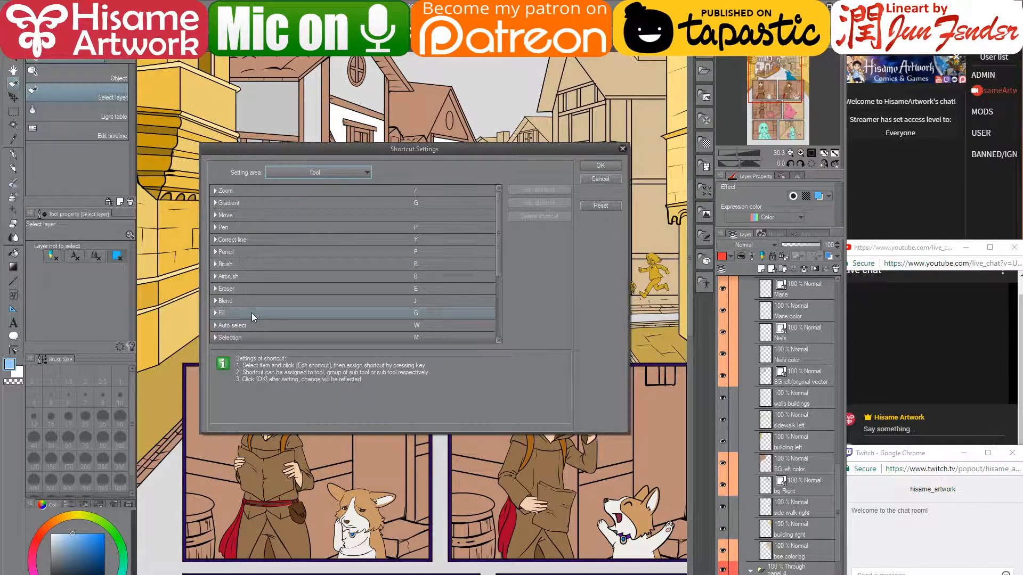
scroll(252, 312, down, 2)
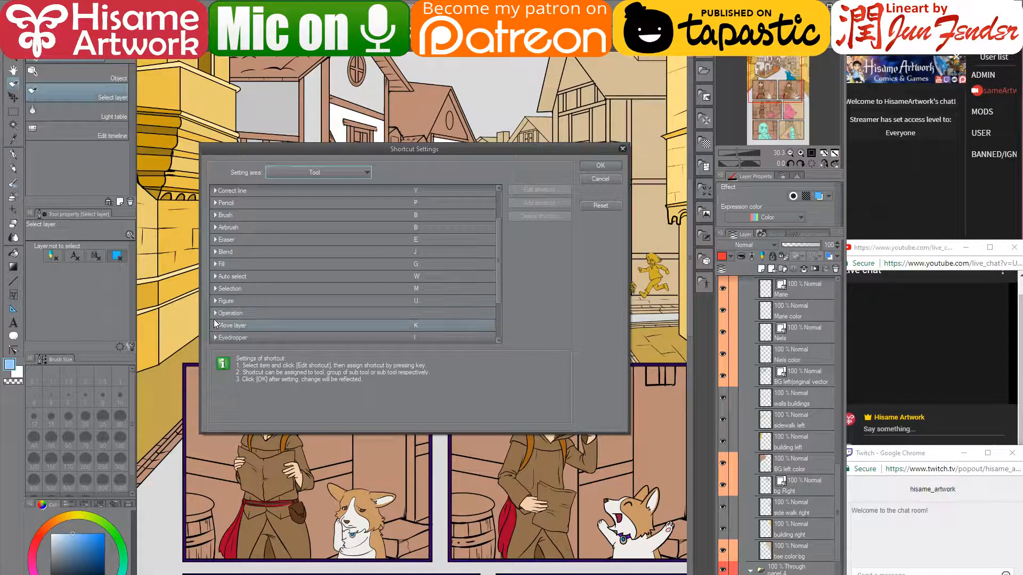
click(215, 321)
click(215, 314)
scroll(225, 318, down, 1)
scroll(224, 321, down, 1)
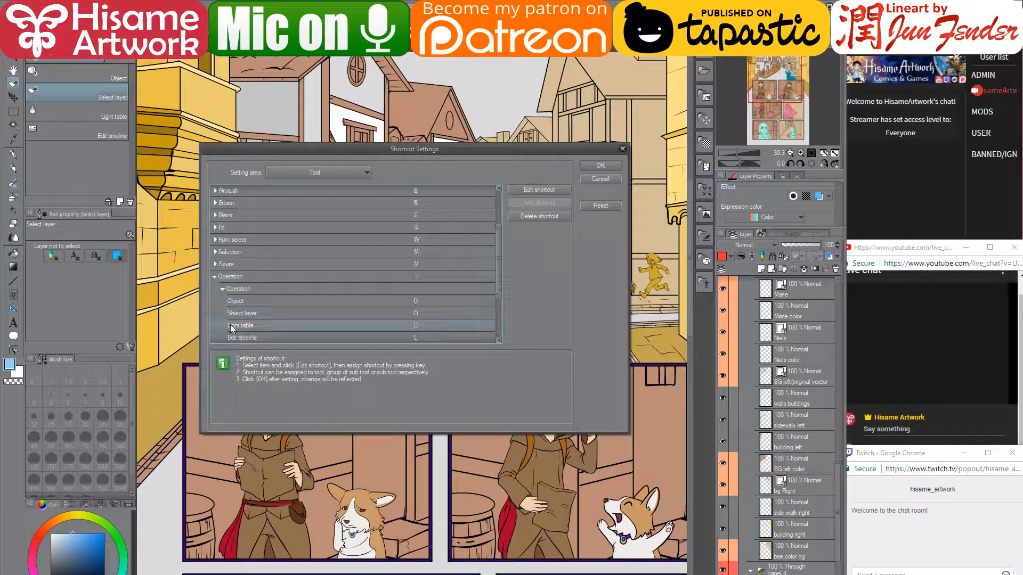
click(291, 315)
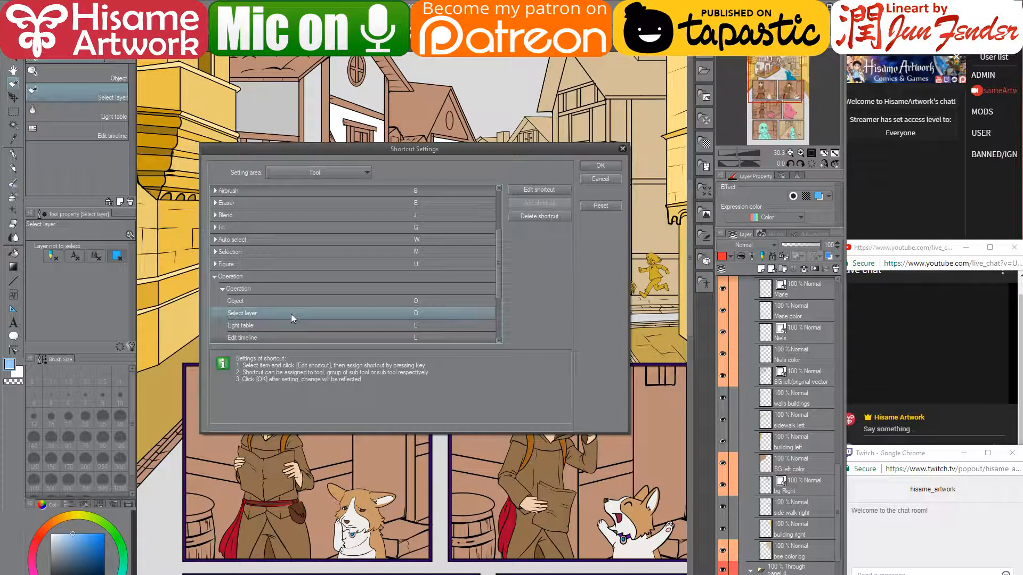
- Change Select layer's shortcut from D to V and confirm with OK
double_click(415, 313)
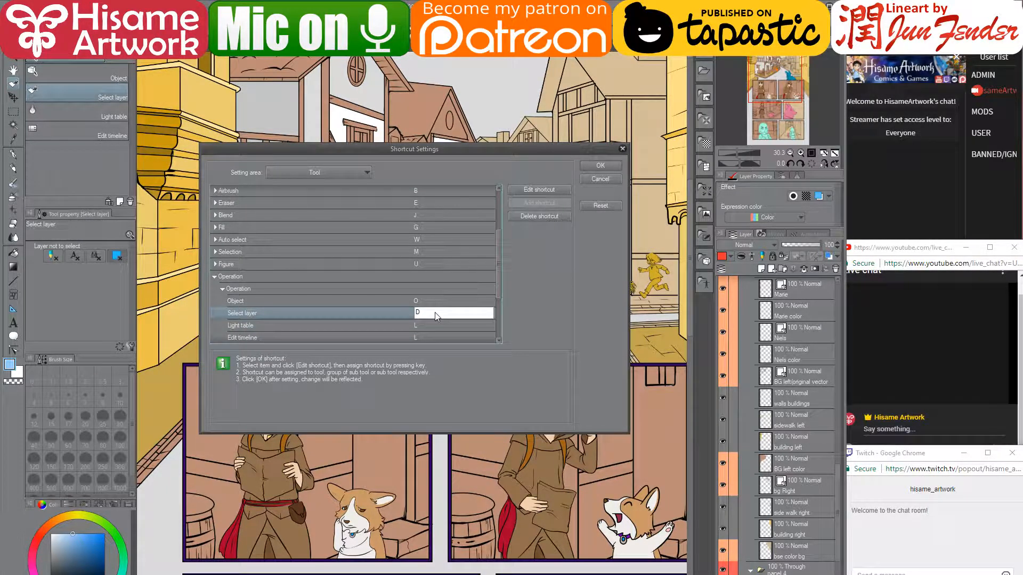
key(BackSpace)
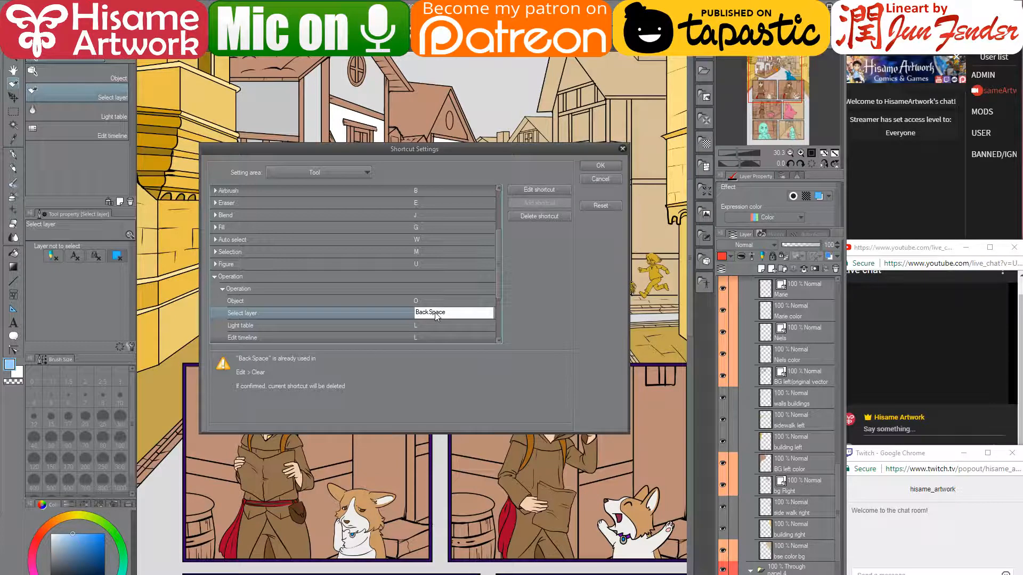
key(v)
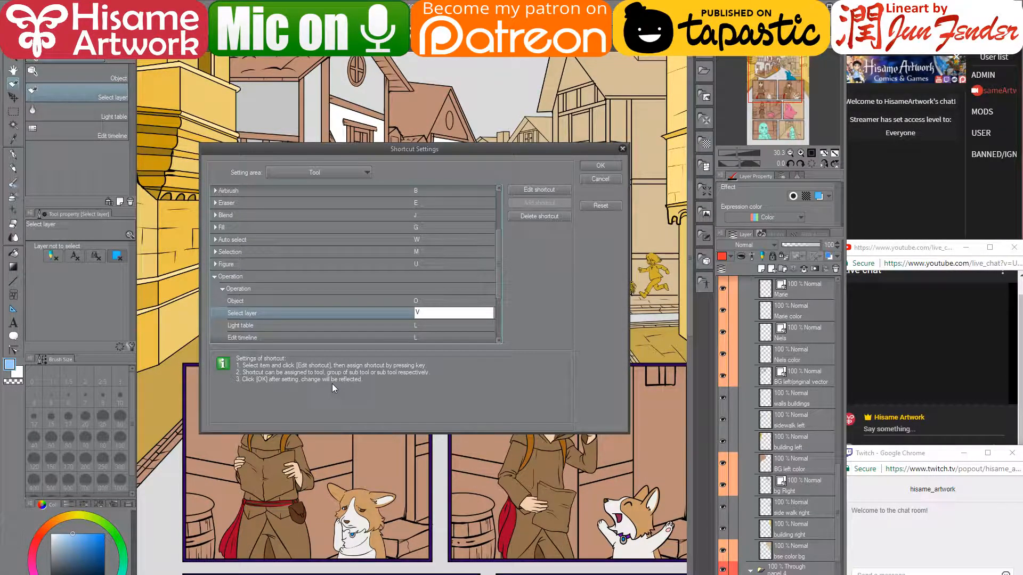
click(535, 191)
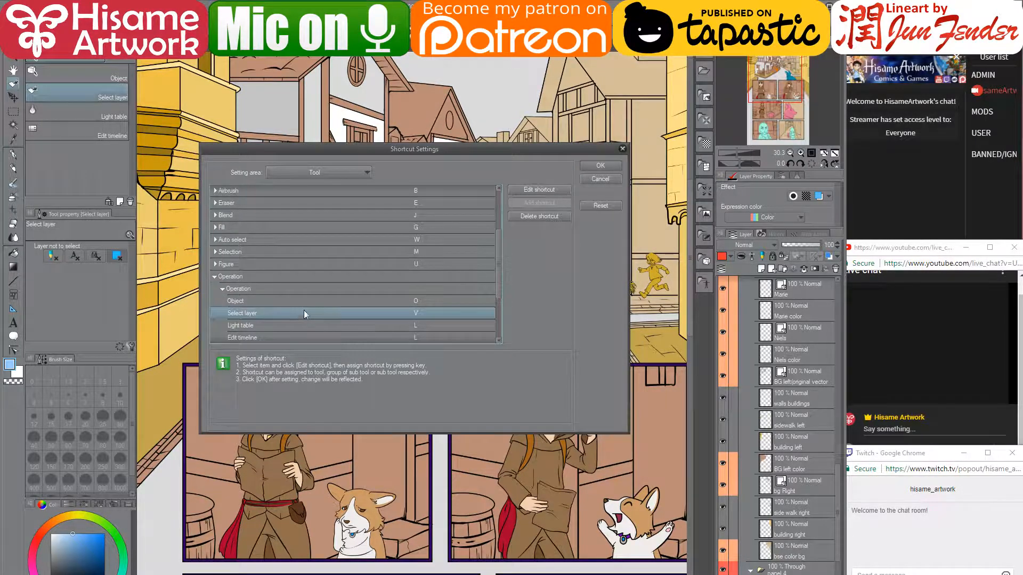
scroll(315, 304, down, 3)
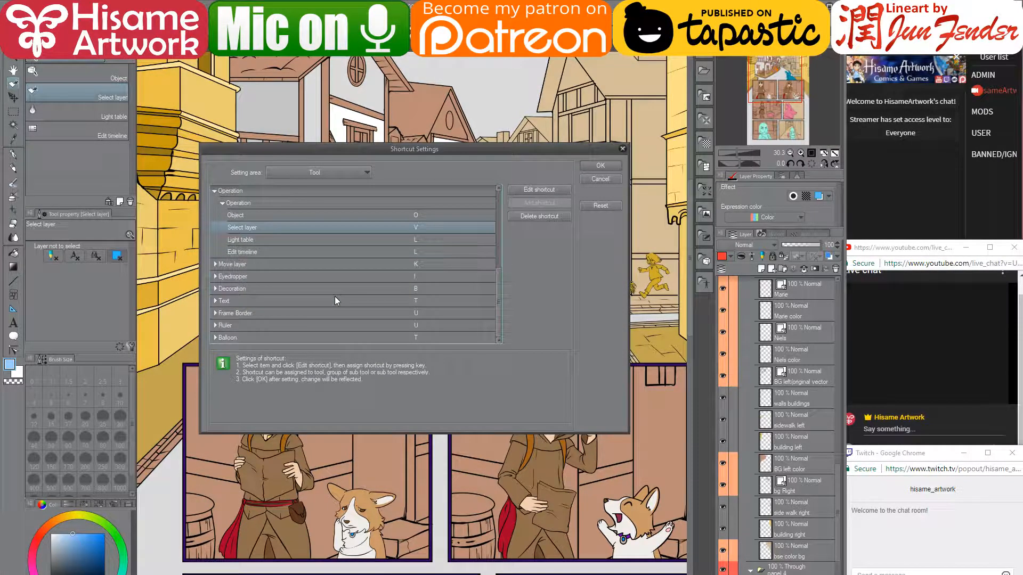
scroll(334, 296, up, 5)
scroll(335, 295, up, 1)
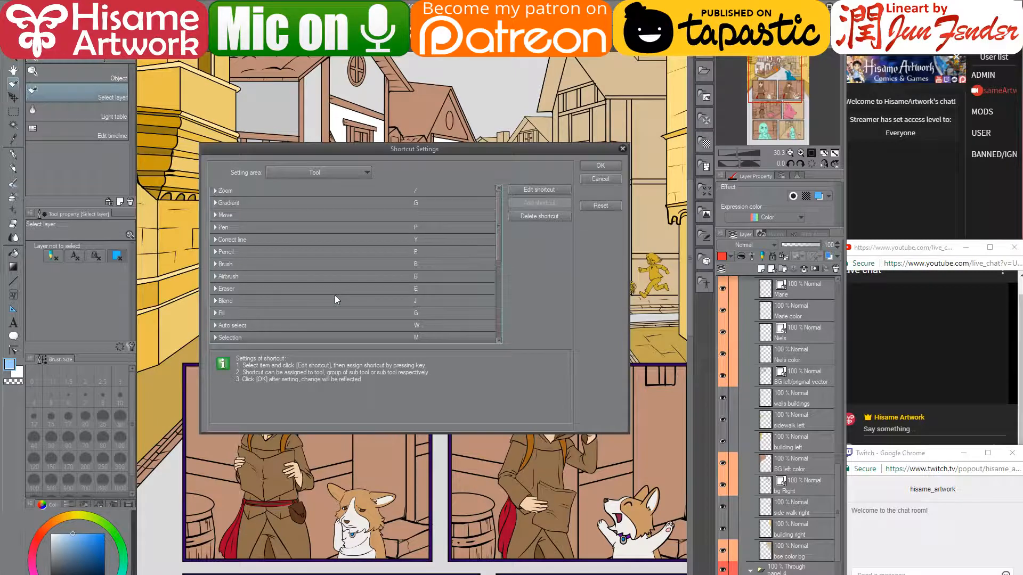
click(600, 166)
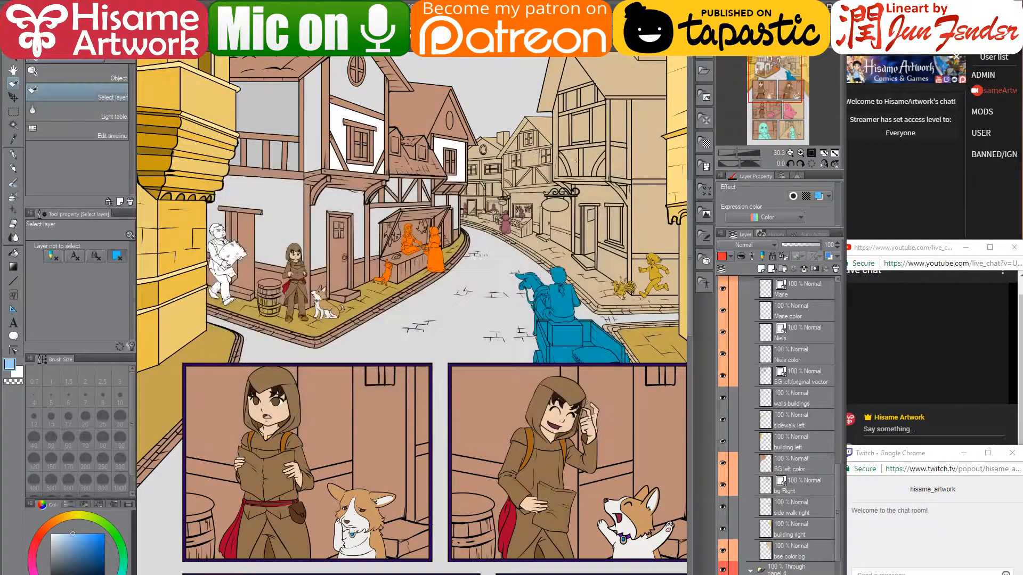
- Activate the Move tool's Move layer sub tool
click(13, 98)
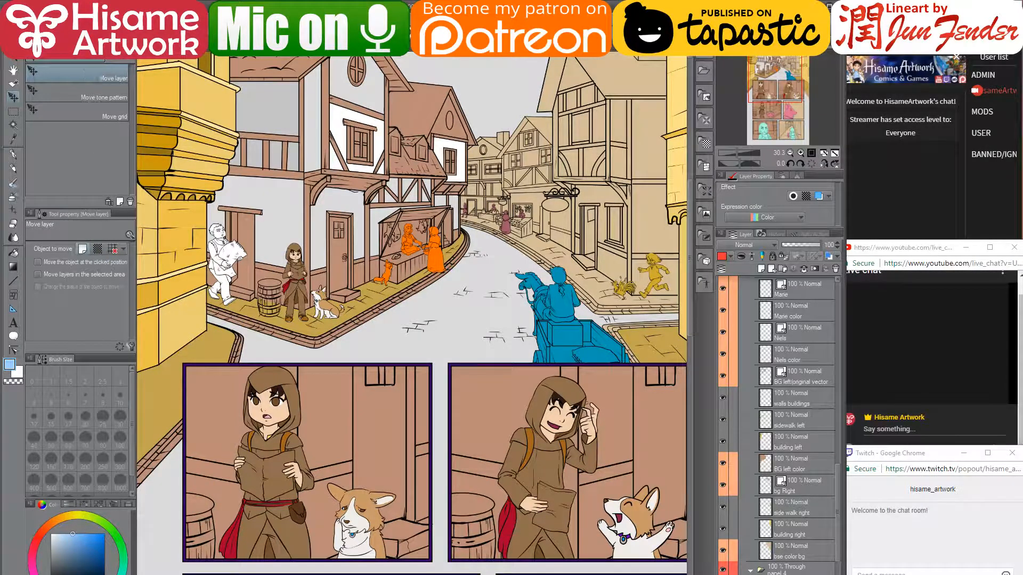
click(14, 19)
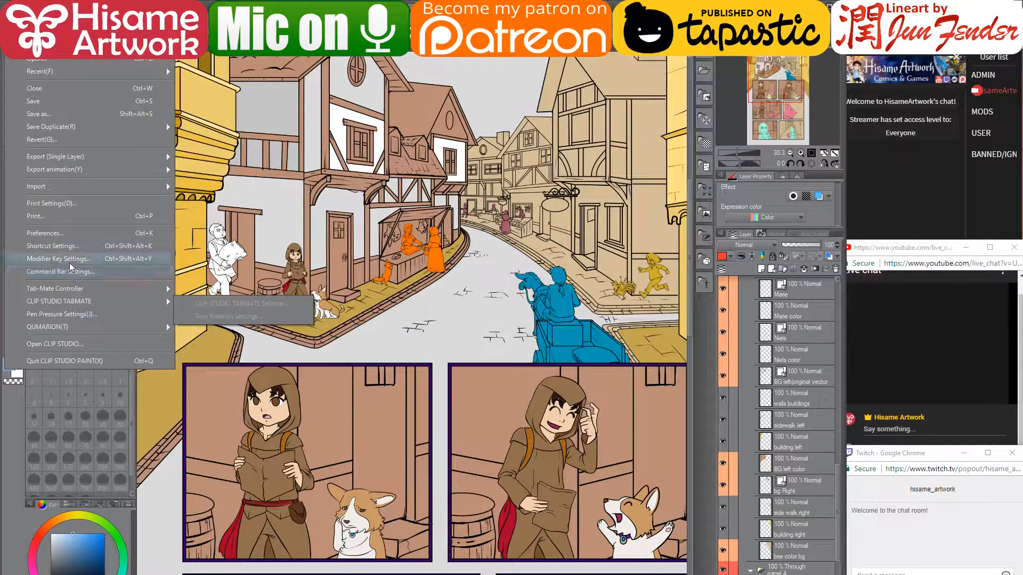
- Assign V to the Move tool group, sharing it with Select layer, and close the settings
click(68, 247)
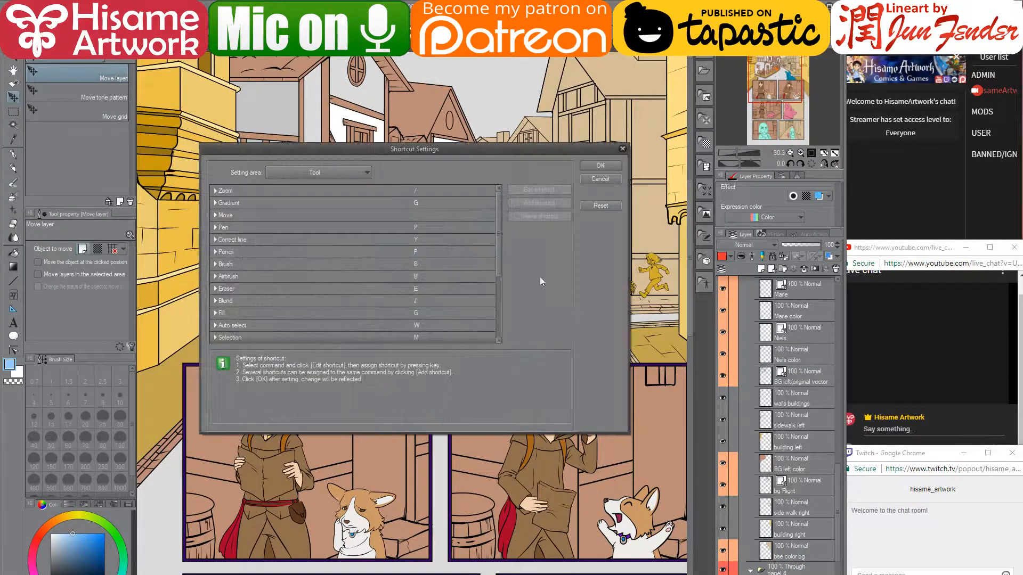
drag(373, 148, 404, 147)
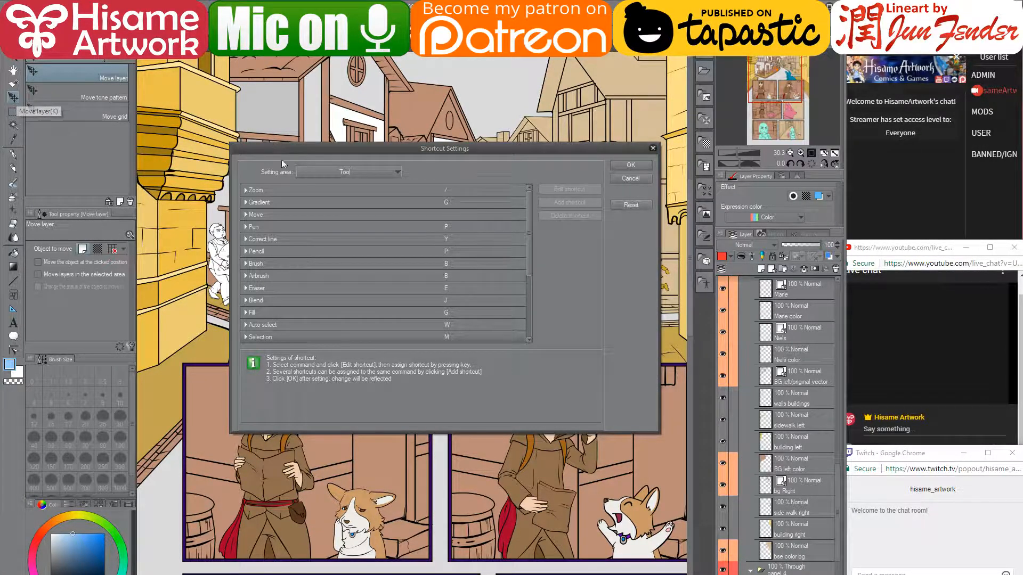
click(254, 215)
click(267, 228)
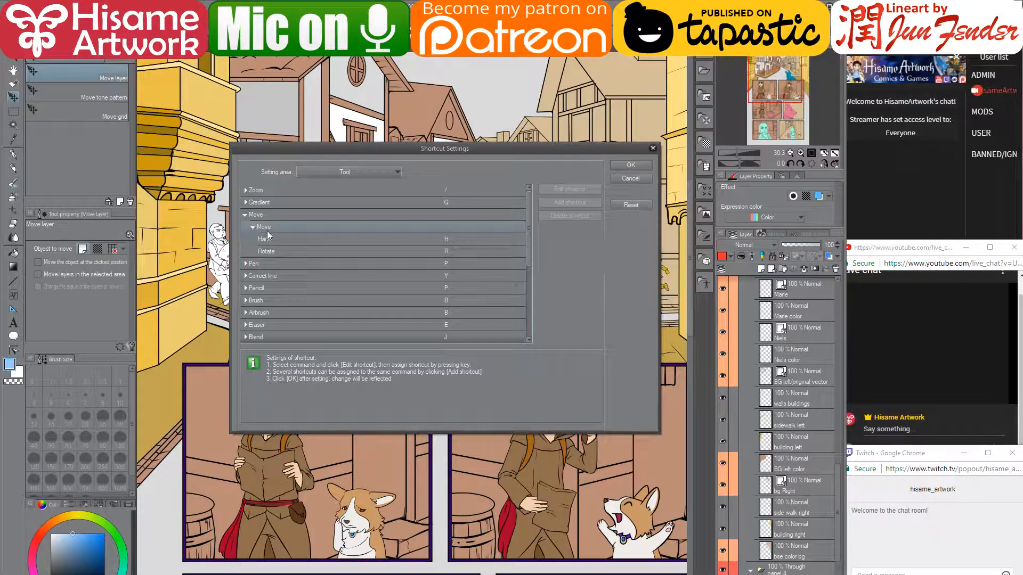
click(389, 224)
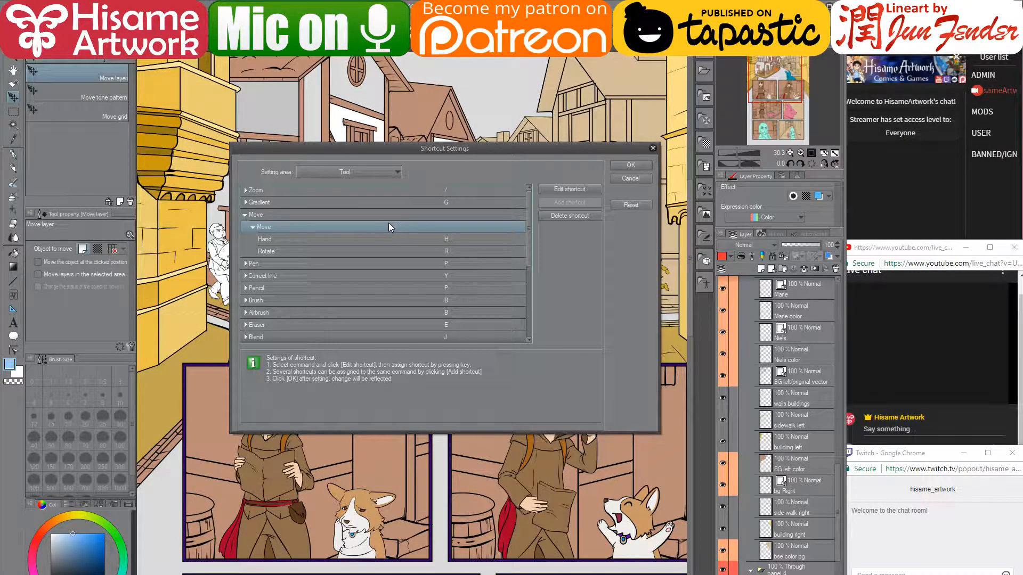
click(568, 190)
key(v)
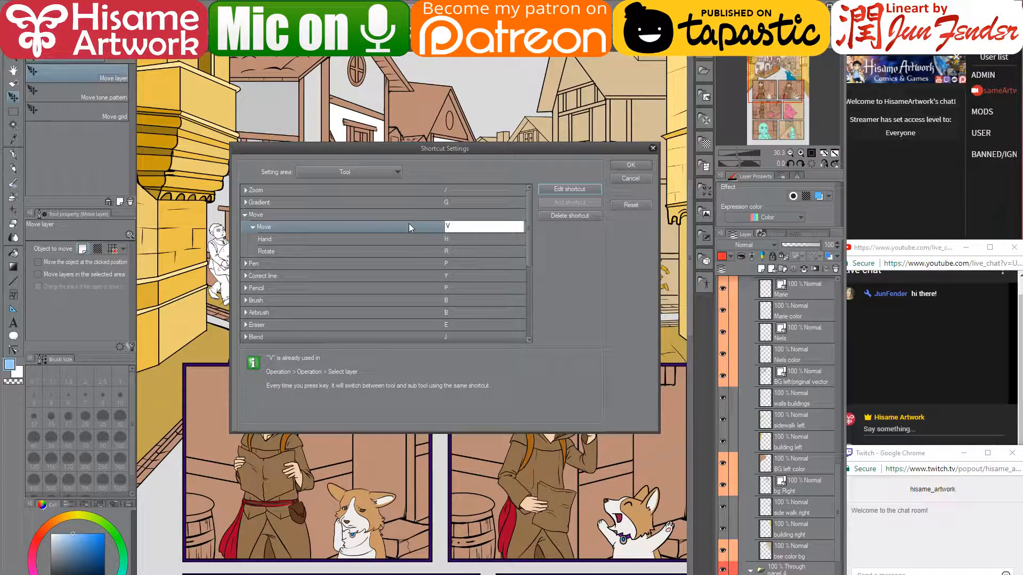
click(372, 224)
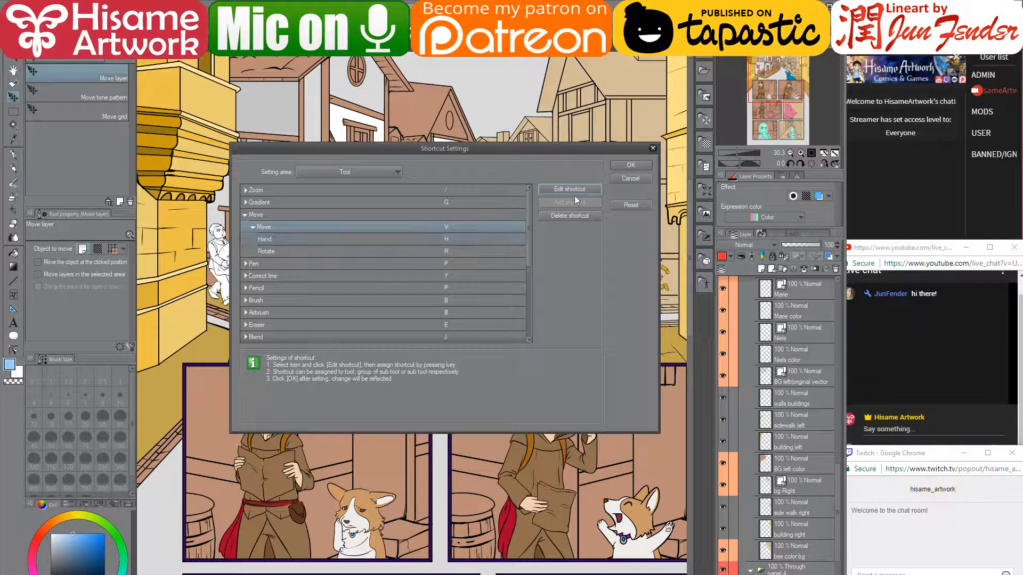
click(631, 165)
- Pick the BG left color layer, cancel its transform, and clear the stray brown fill
key(h)
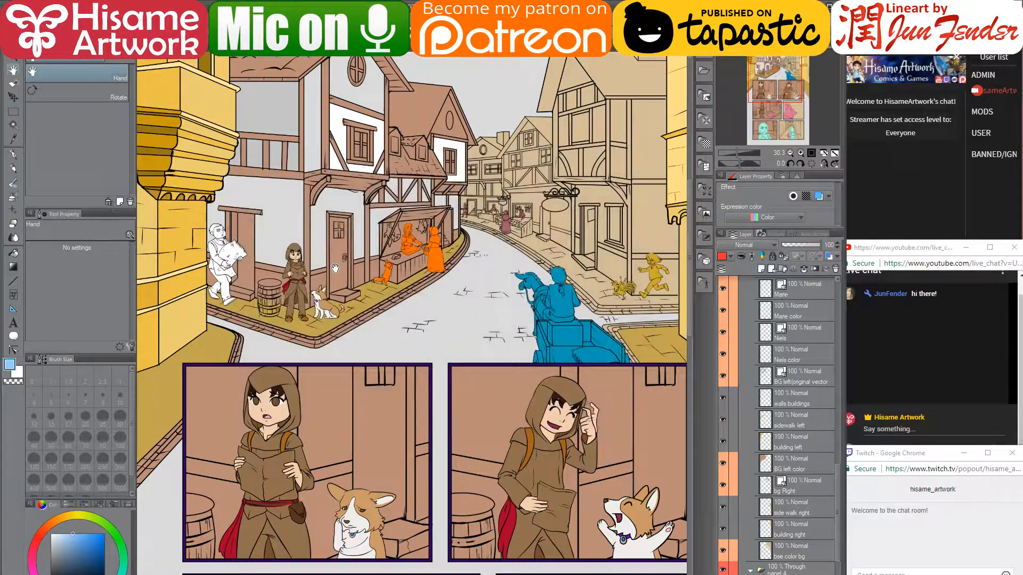
key(v)
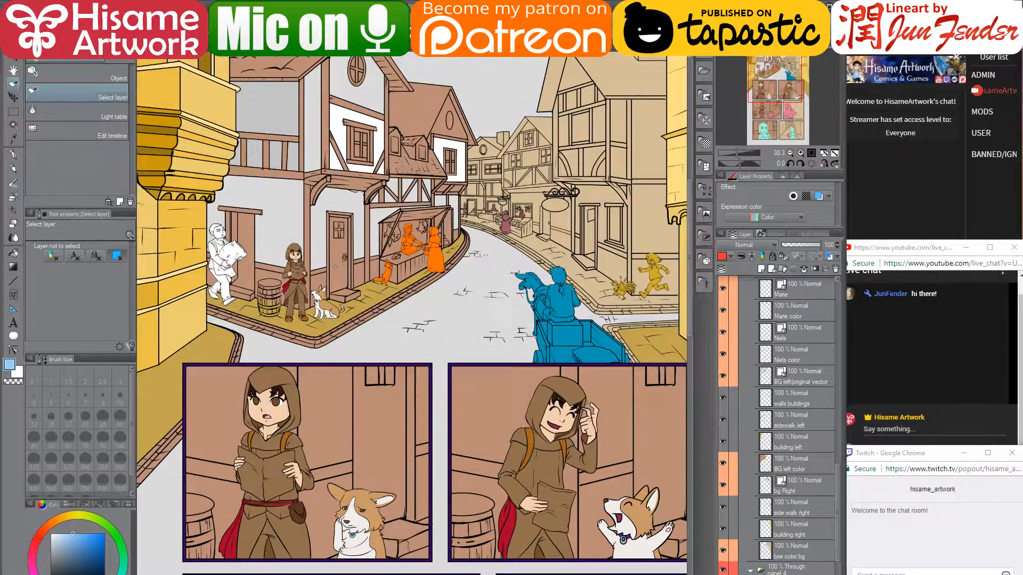
click(335, 266)
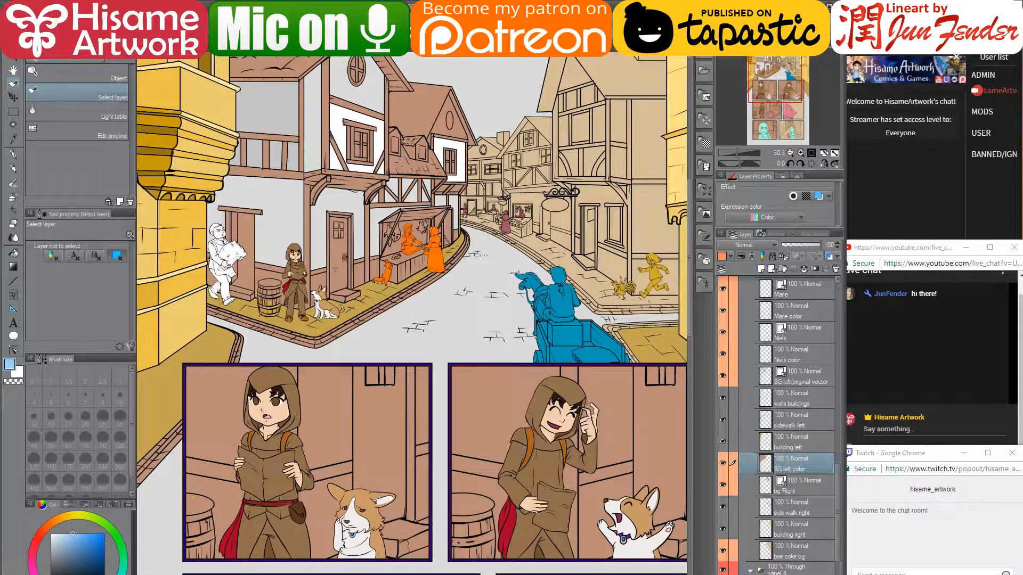
key(ctrl+t)
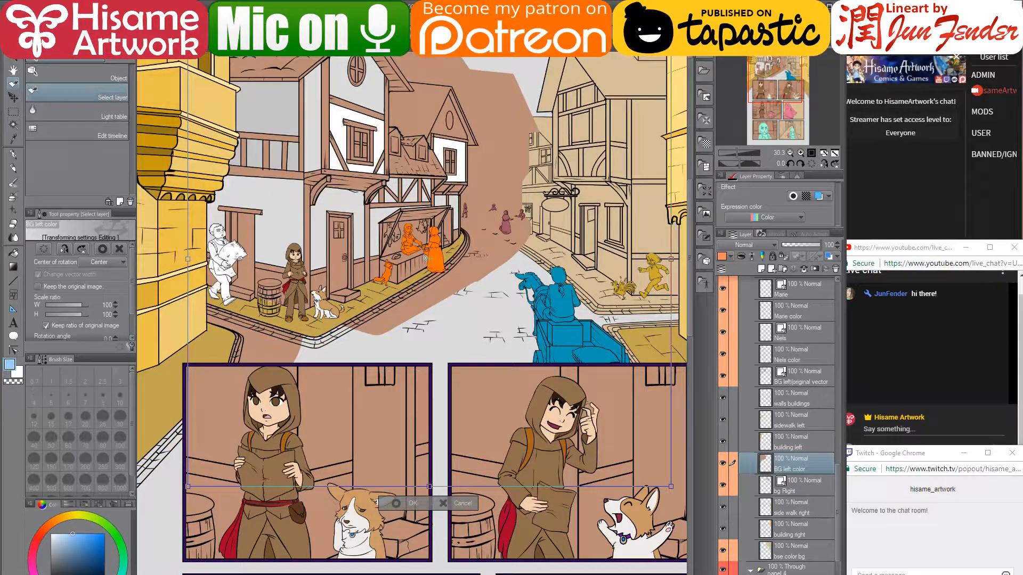
key(Return)
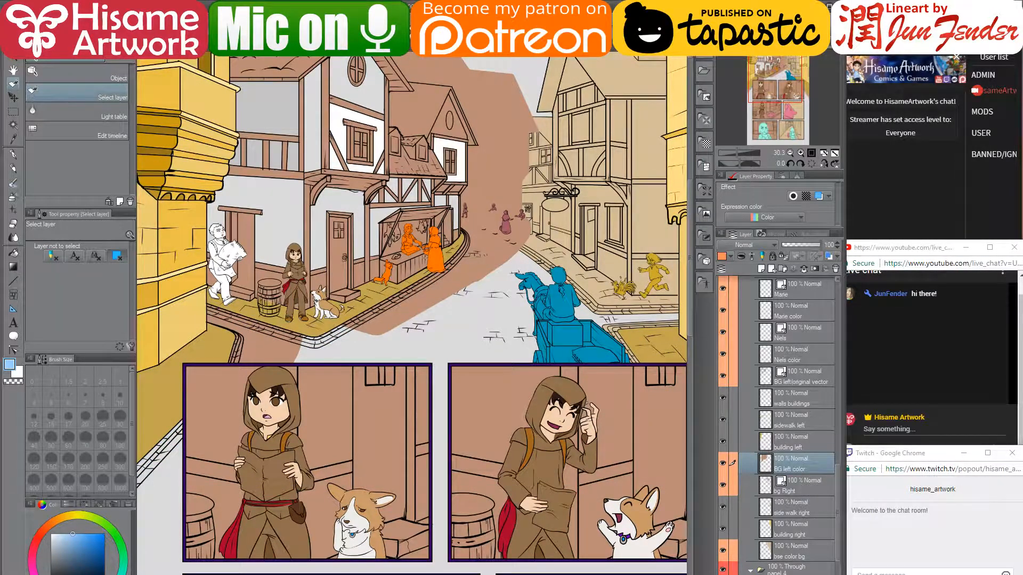
key(ctrl+y)
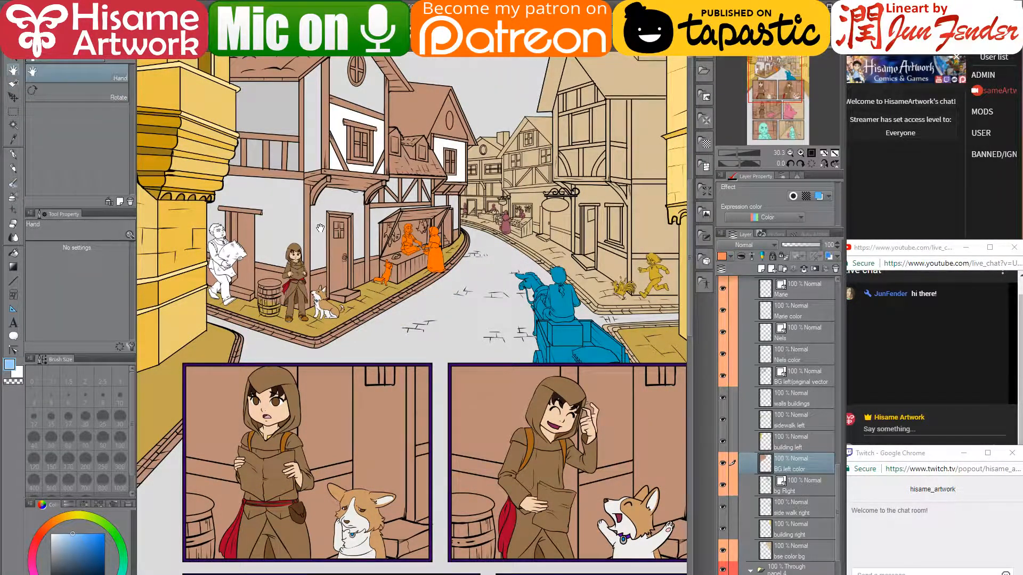
- Select the walls buildings and butcher stall layers and shift them down-right with Move layer
click(314, 236)
drag(316, 236, 418, 234)
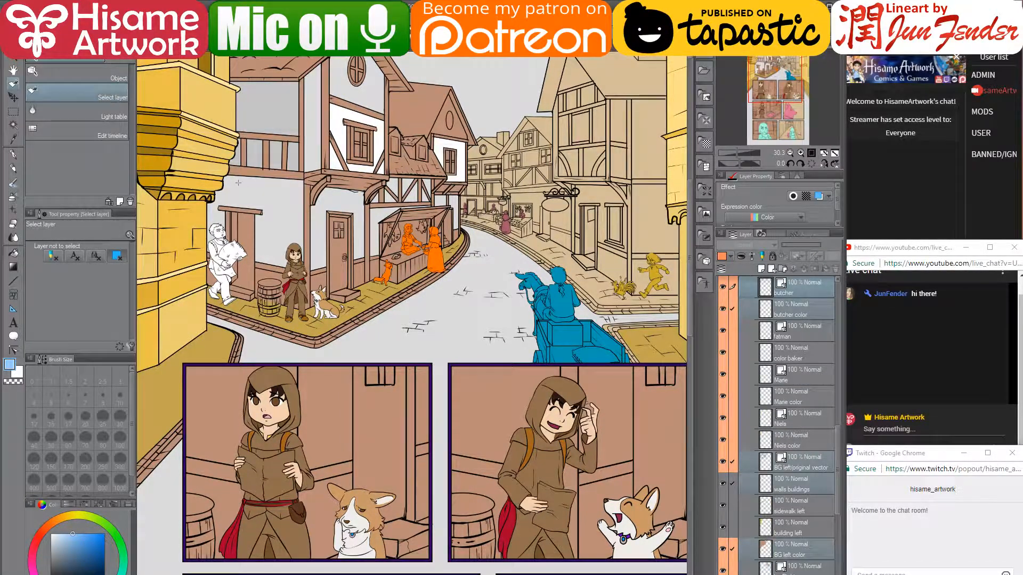
click(17, 98)
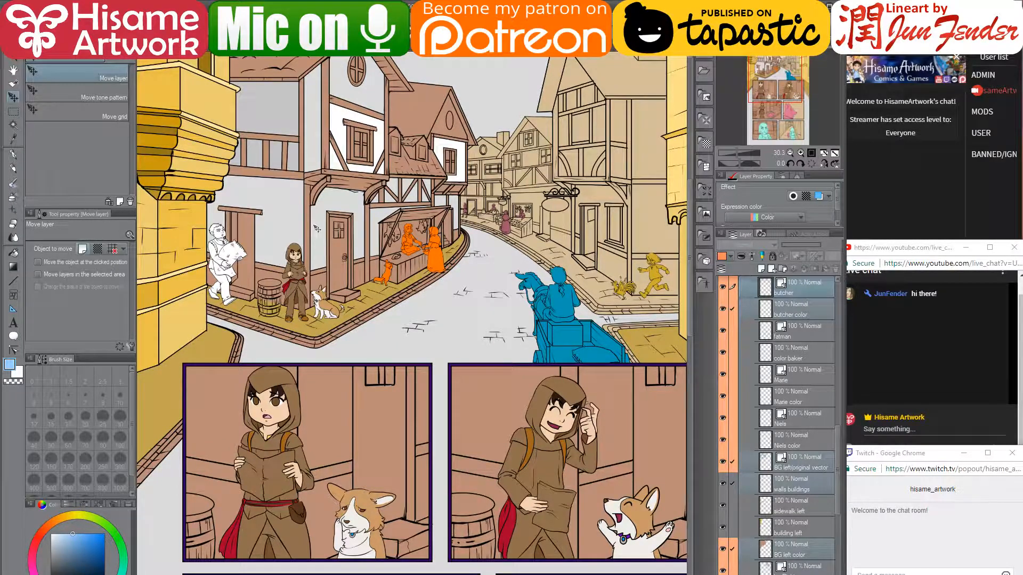
drag(316, 226, 445, 259)
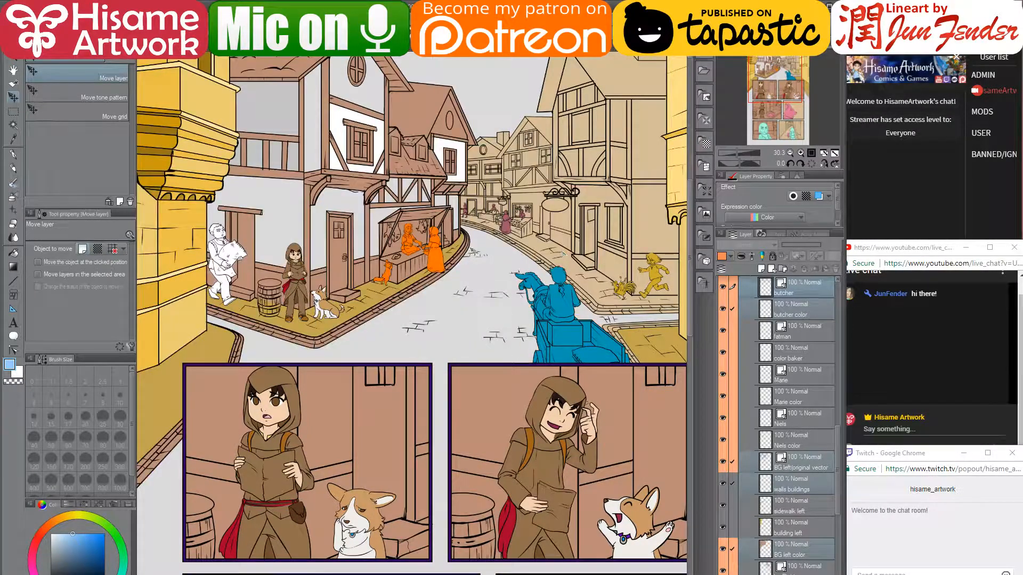
- Make Niels color the working layer by picking it on the canvas
key(h)
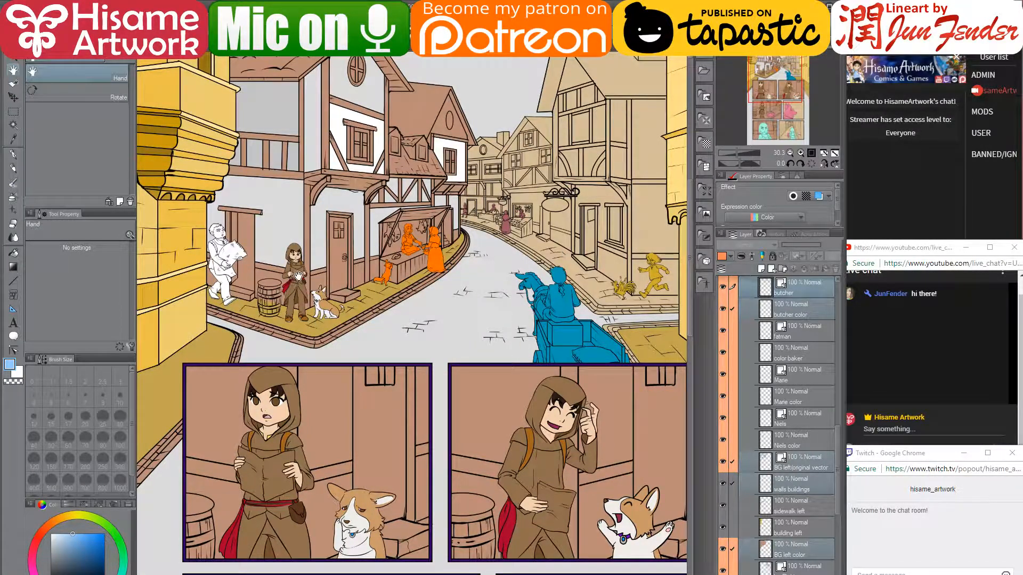
key(o)
click(296, 282)
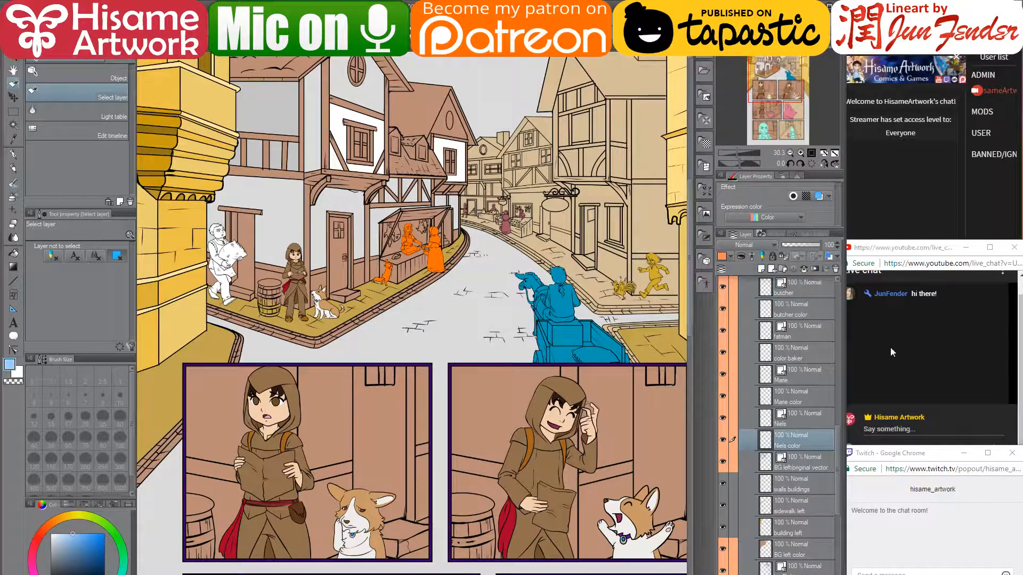
- Post 'Hi' and 'can you hera me well?' in the live chat, then pick walls buildings again
click(955, 364)
click(901, 432)
text(Hi :)
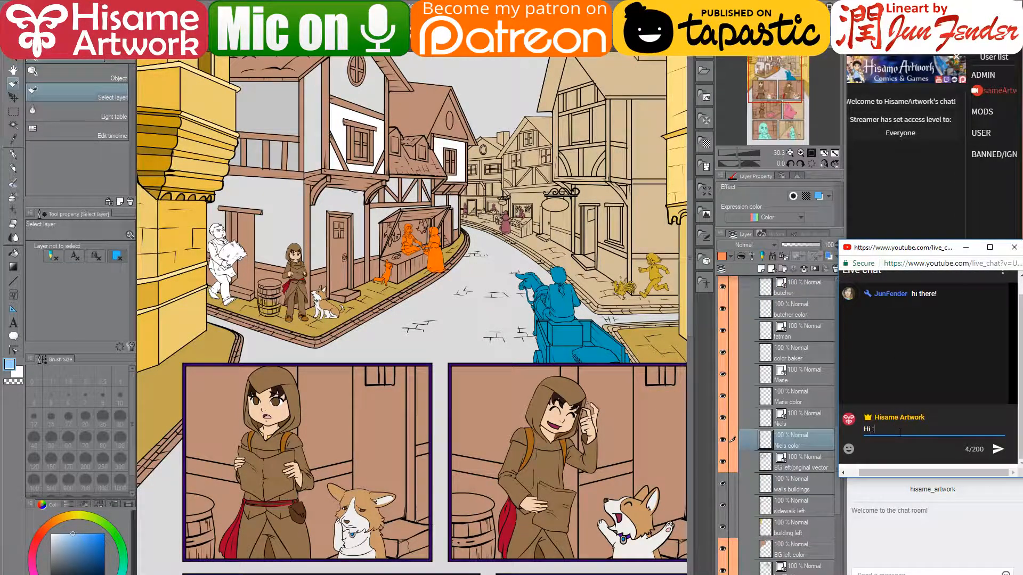
key(Return)
text(ca)
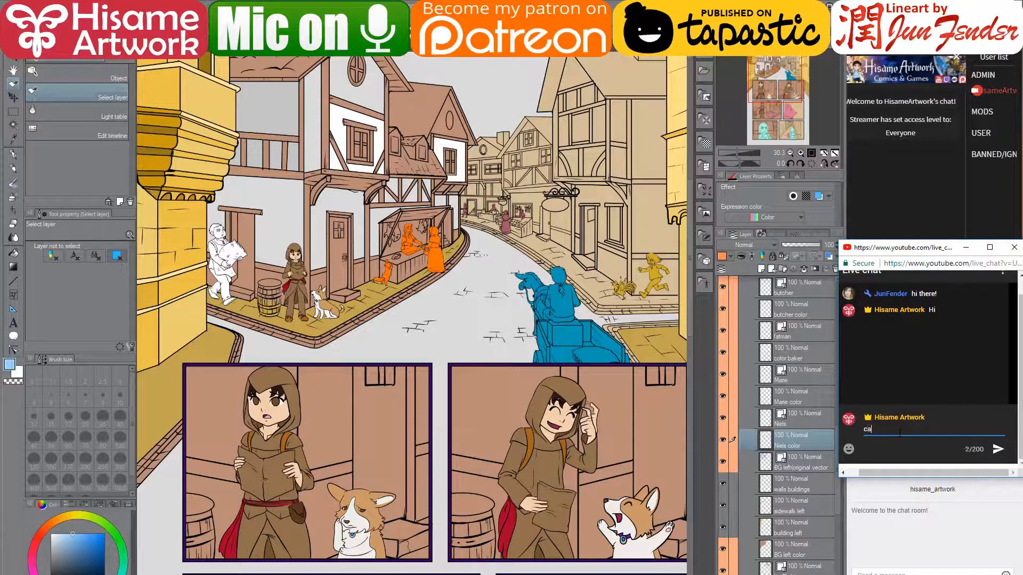
text(n you hera me )
text( ell)
key(Return)
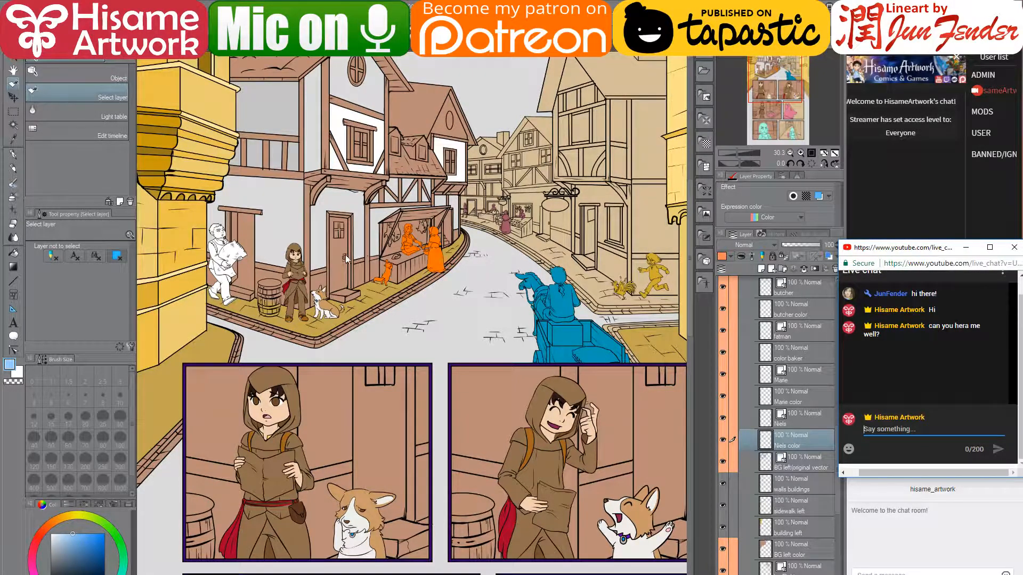
text(v)
click(315, 244)
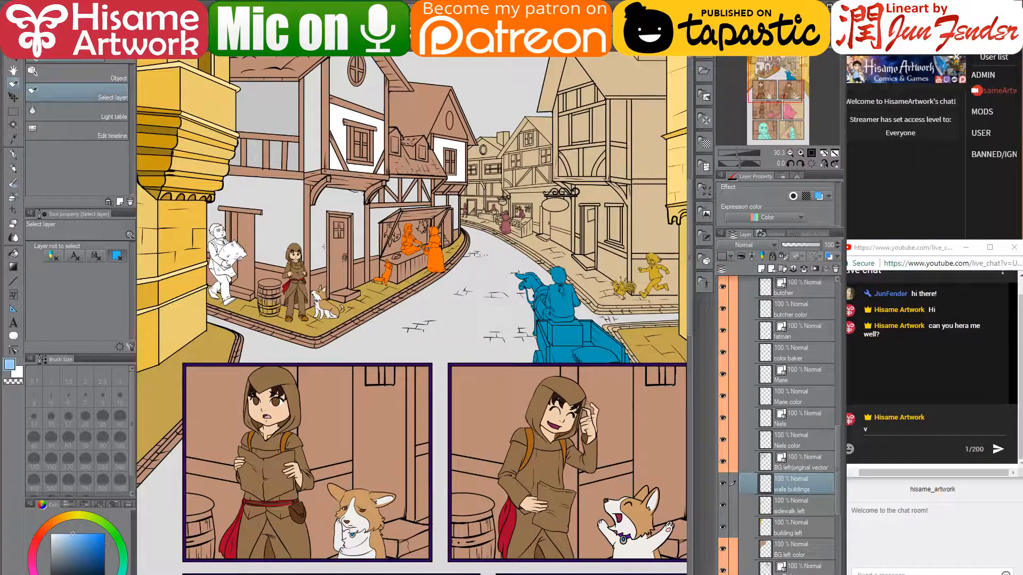
- Pan around the street scene, make Niels color the working layer, and choose Move layer
key(space)
drag(374, 257, 427, 259)
drag(326, 224, 328, 243)
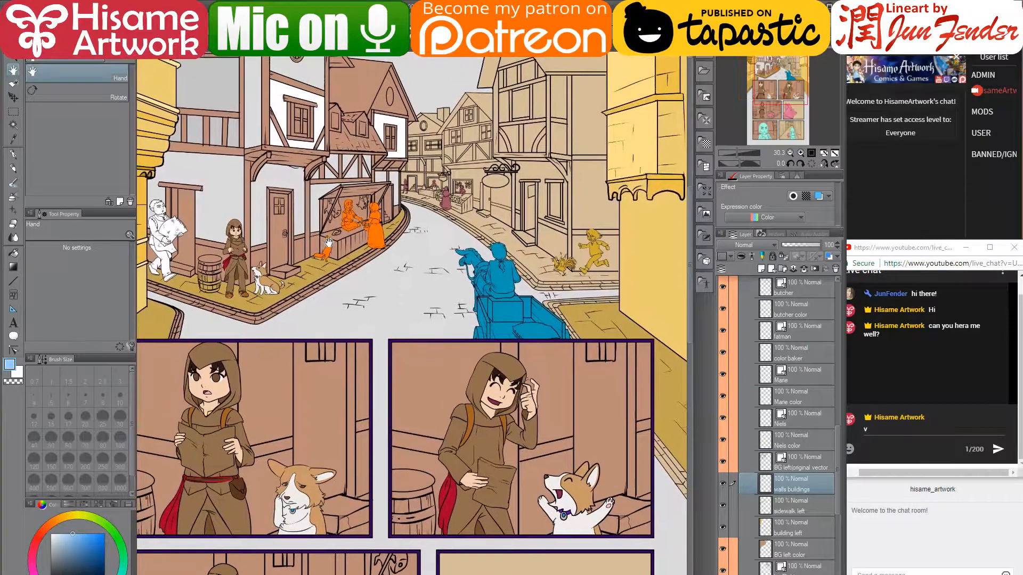
key(ctrl+shift)
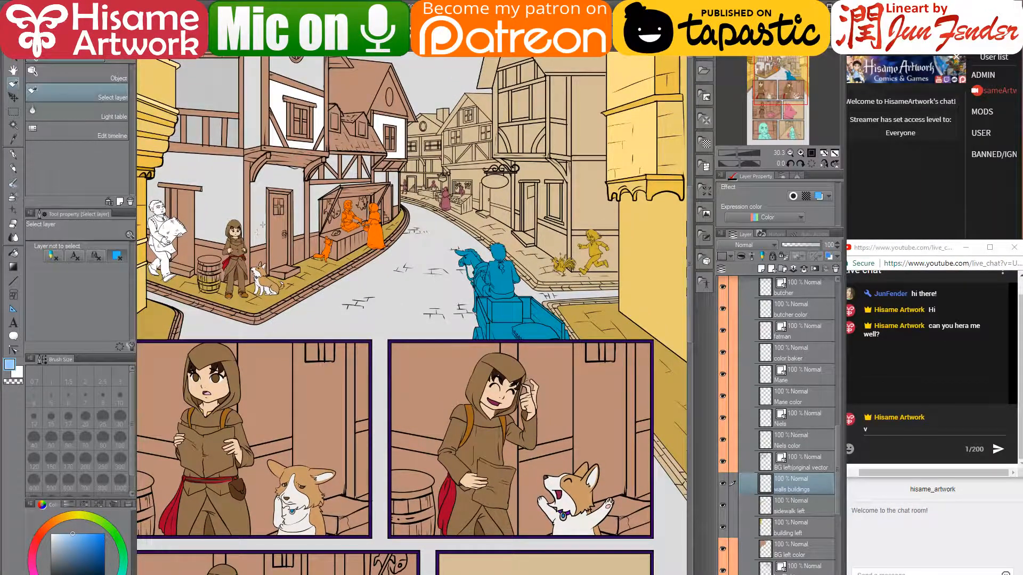
click(236, 266)
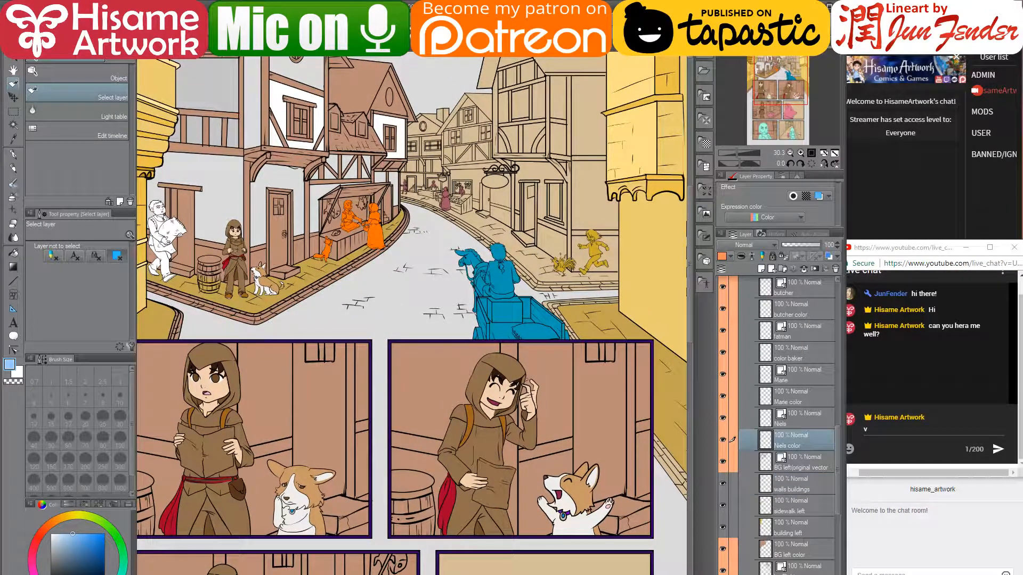
drag(236, 251, 292, 263)
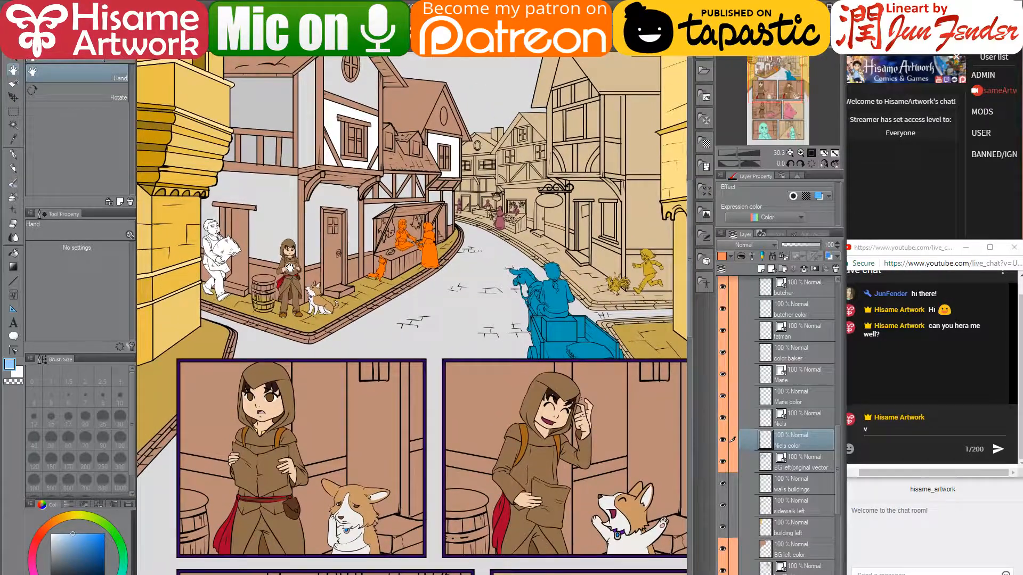
key(space)
click(13, 98)
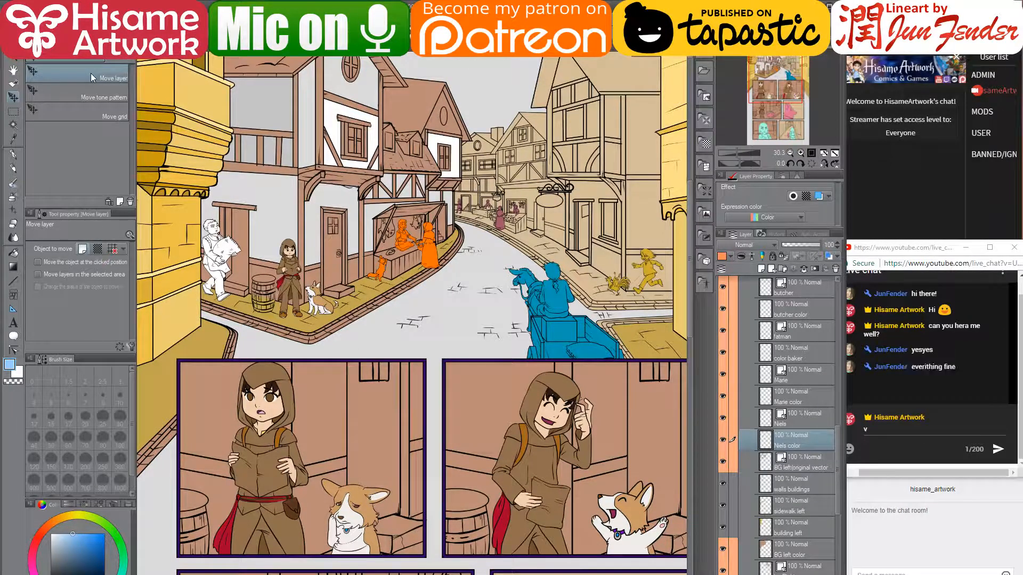
right_click(33, 71)
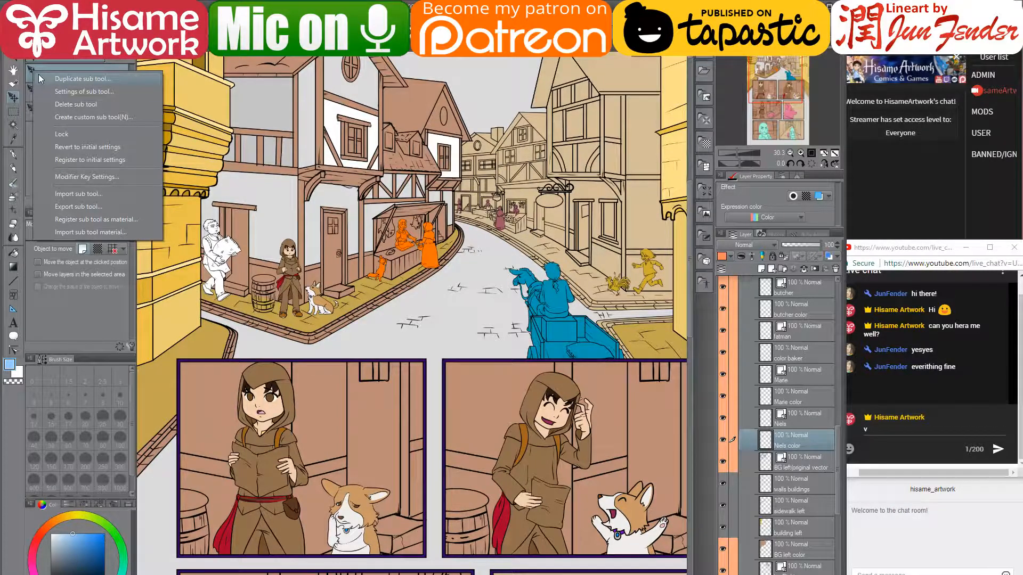
click(75, 91)
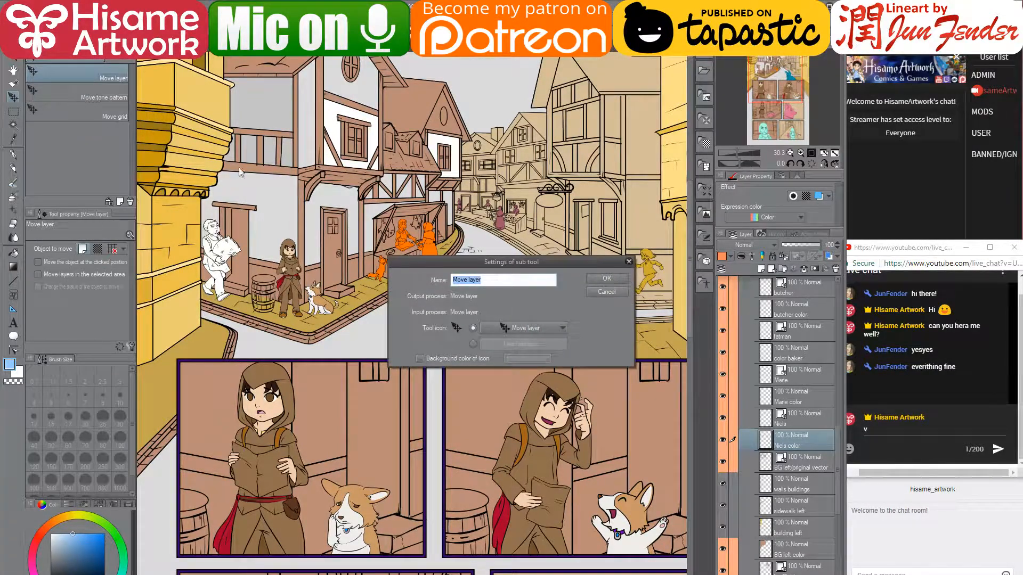
click(525, 328)
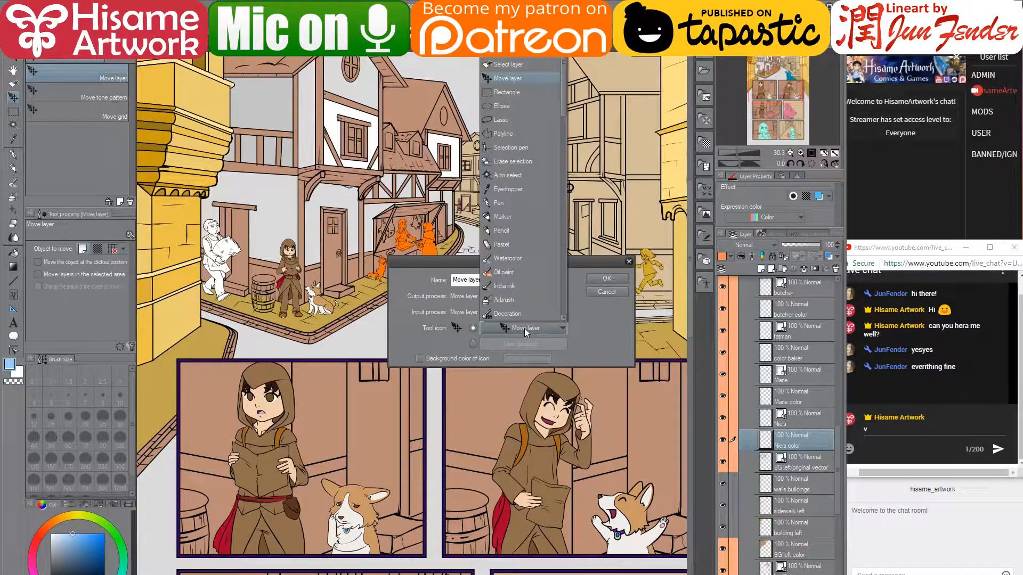
click(524, 329)
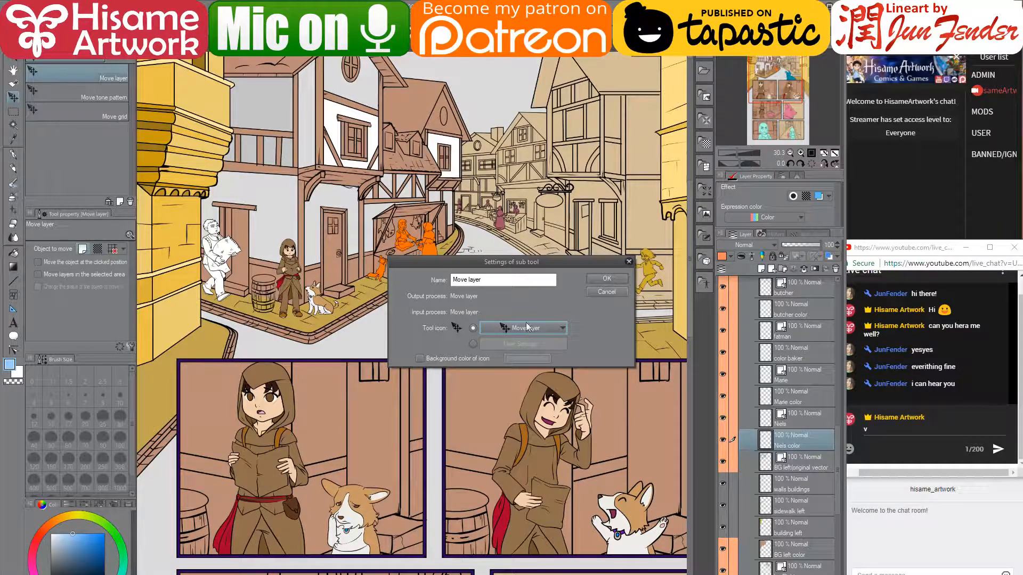
click(599, 292)
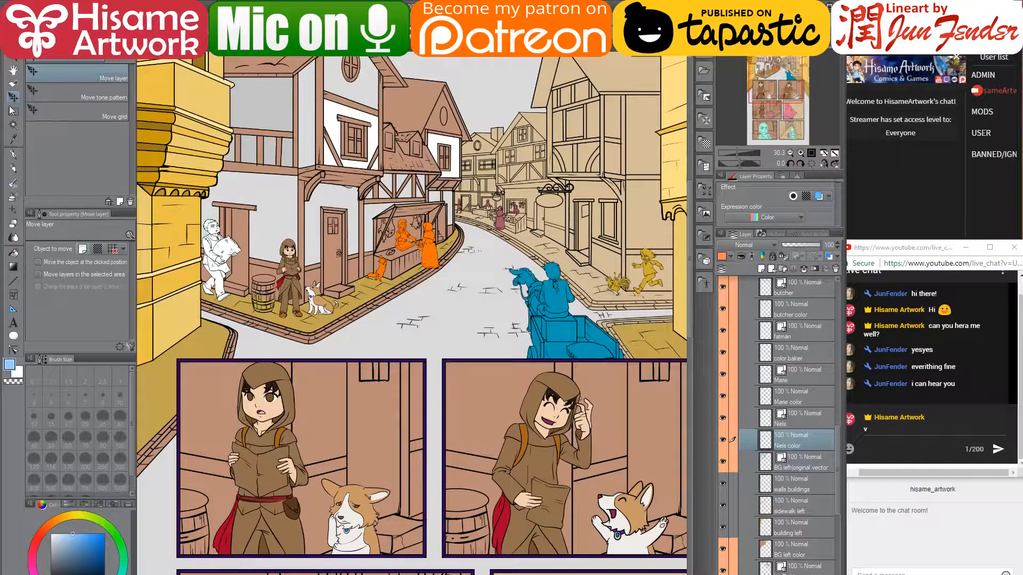
- Float the page navigator, enlarge its preview, and give the layer property and layer panels more room
scroll(277, 280, up, 4)
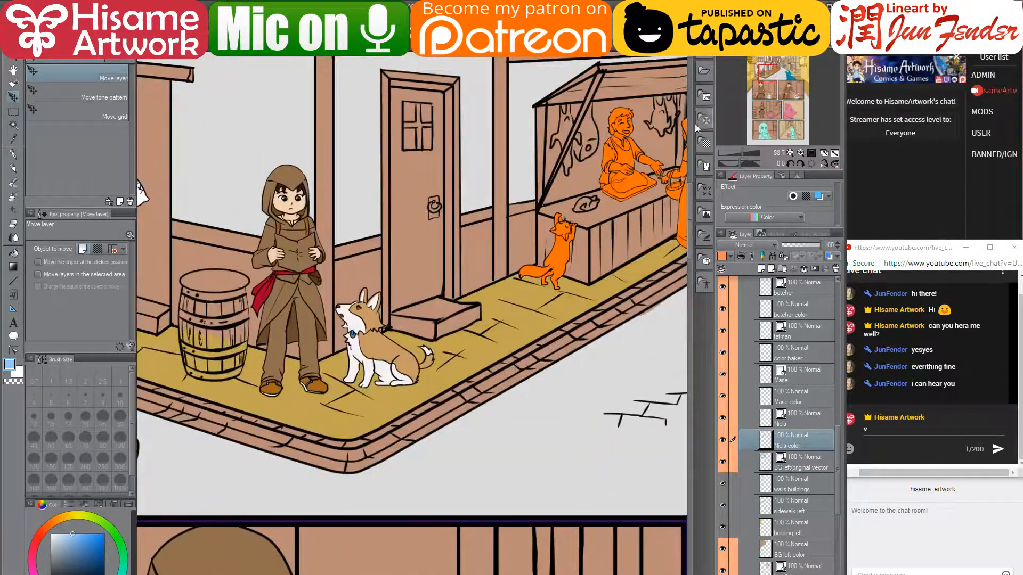
drag(778, 53, 571, 58)
drag(760, 169, 760, 126)
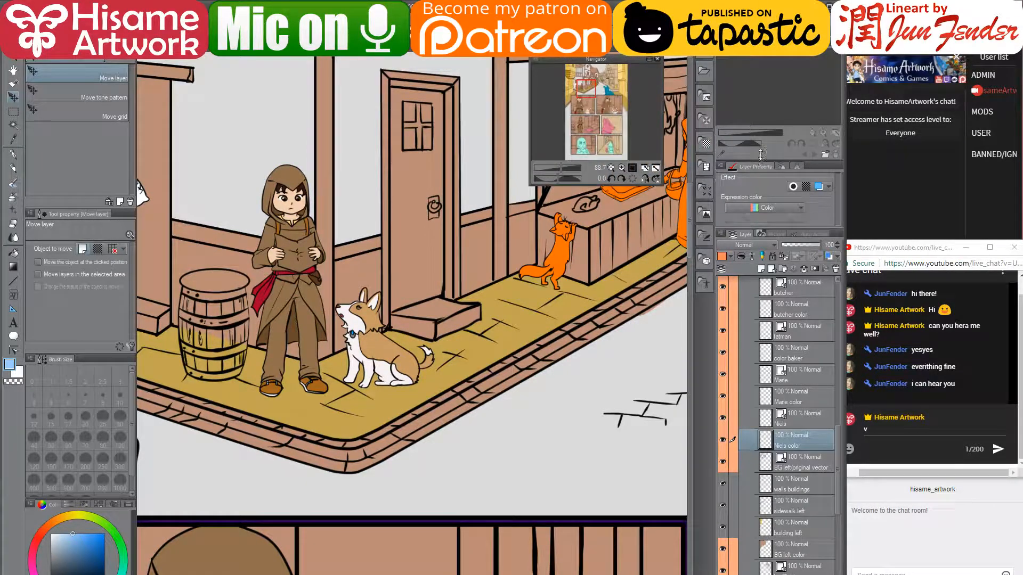
drag(764, 223, 760, 84)
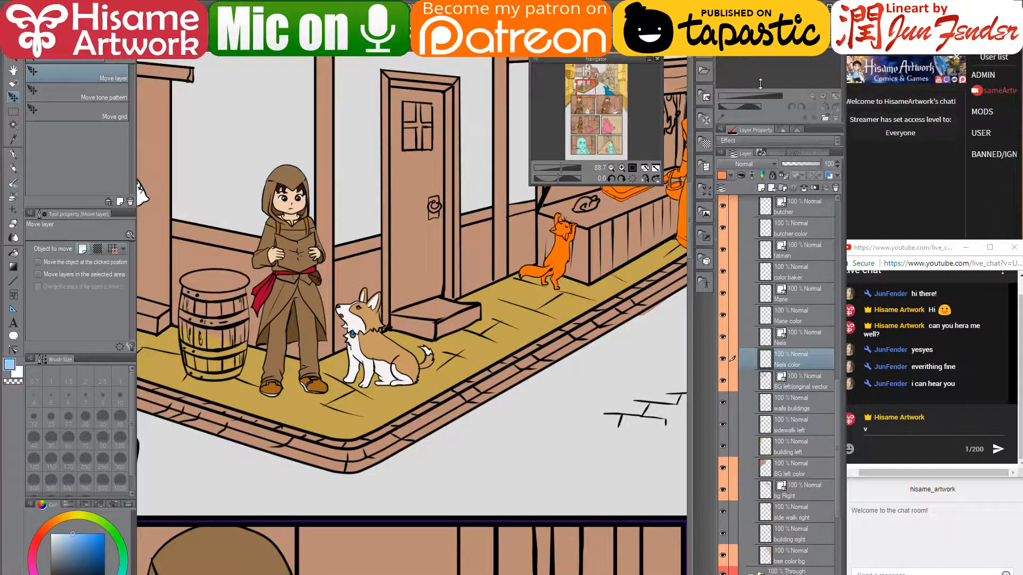
drag(611, 56, 605, 76)
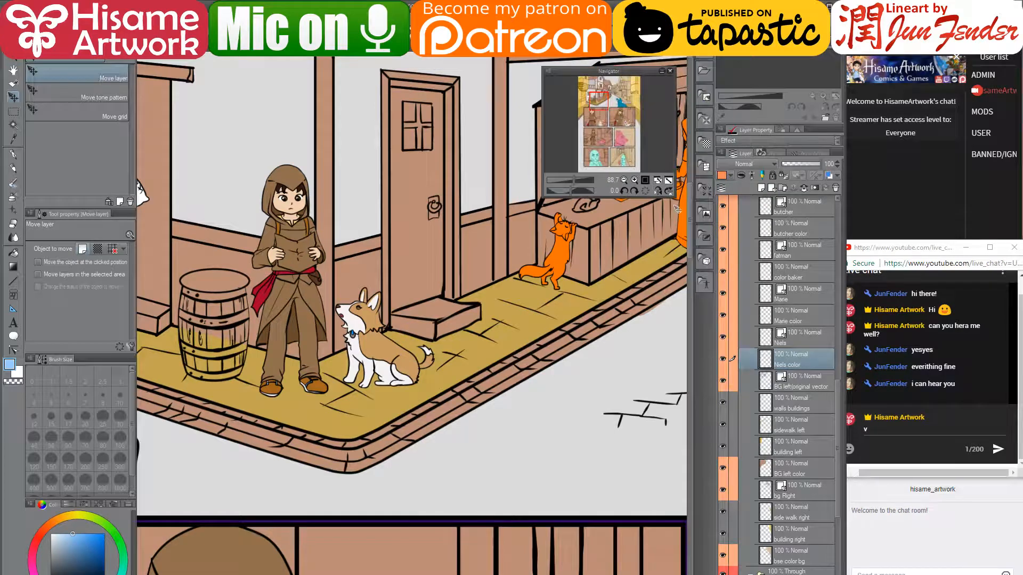
drag(677, 209, 682, 299)
- Undo an accidental Niels color shift, then enlarge and reposition the navigator and widen the side panels
drag(621, 75, 795, 4)
key(ctrl+z)
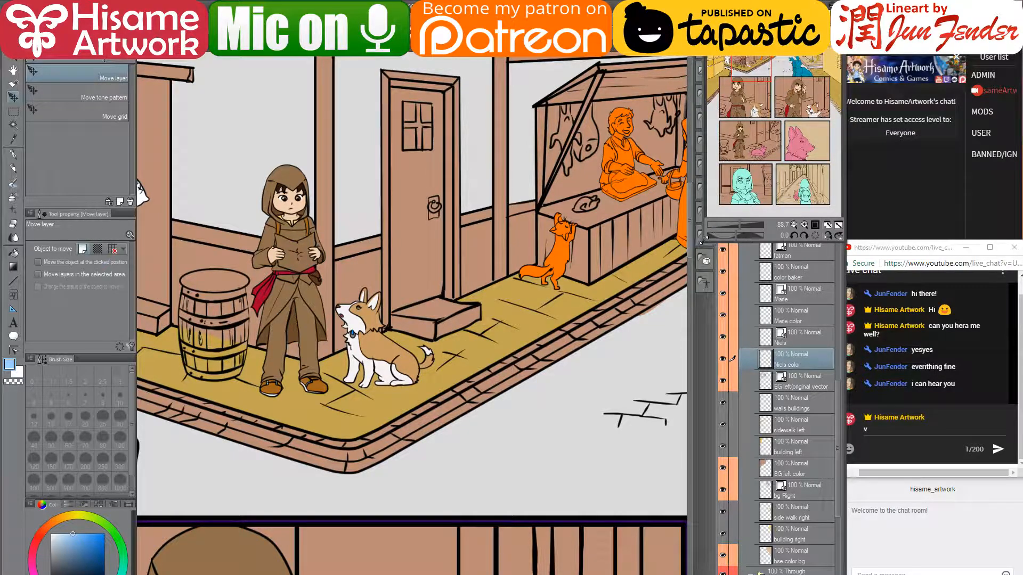
drag(704, 243, 689, 249)
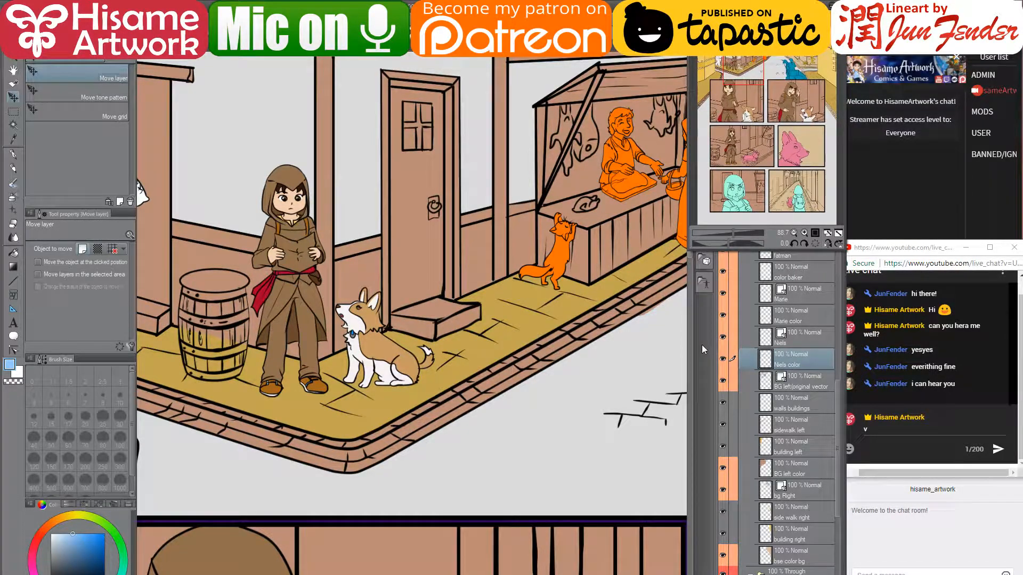
scroll(754, 317, up, 5)
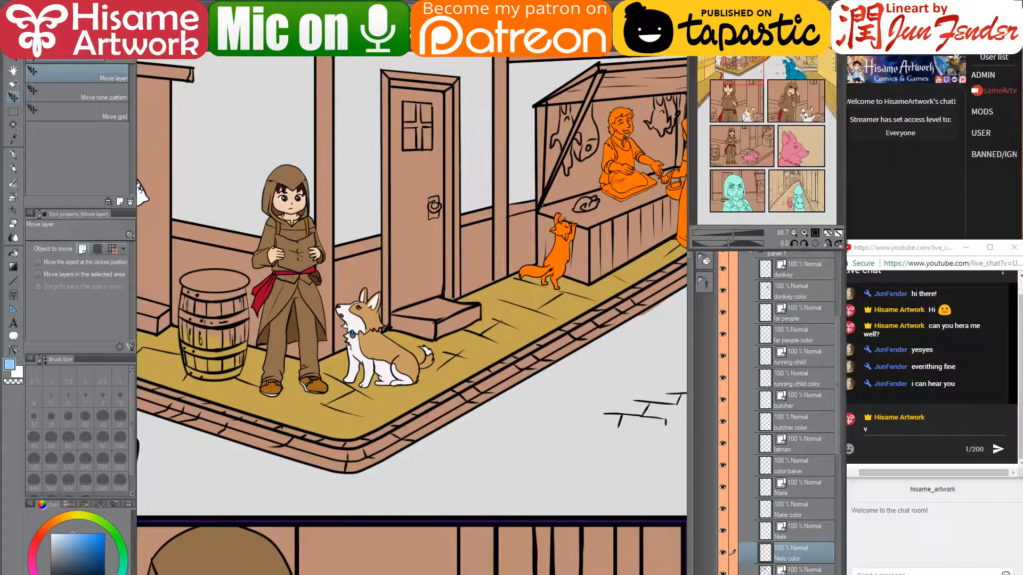
drag(767, 5, 620, 5)
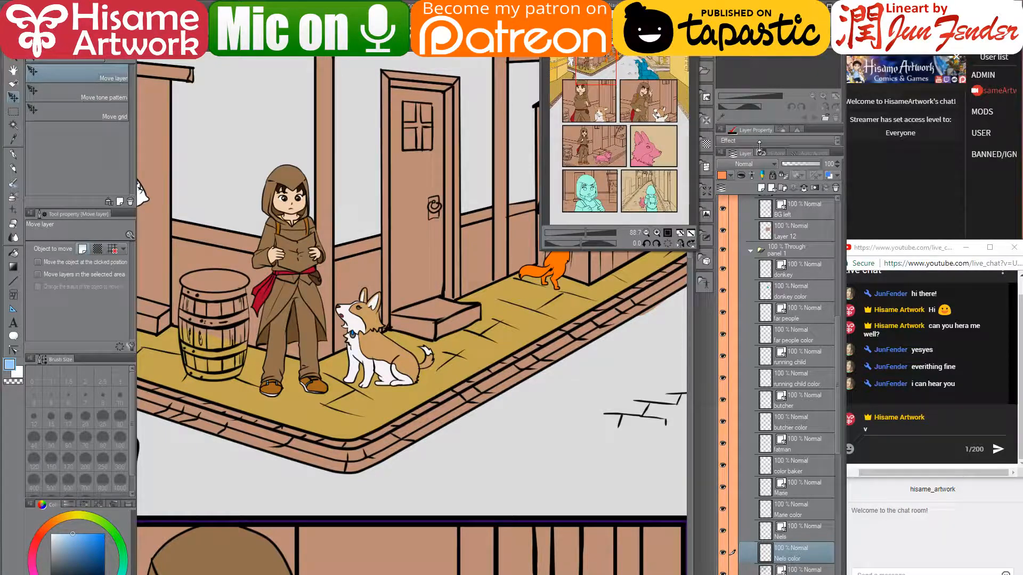
drag(759, 145, 743, 244)
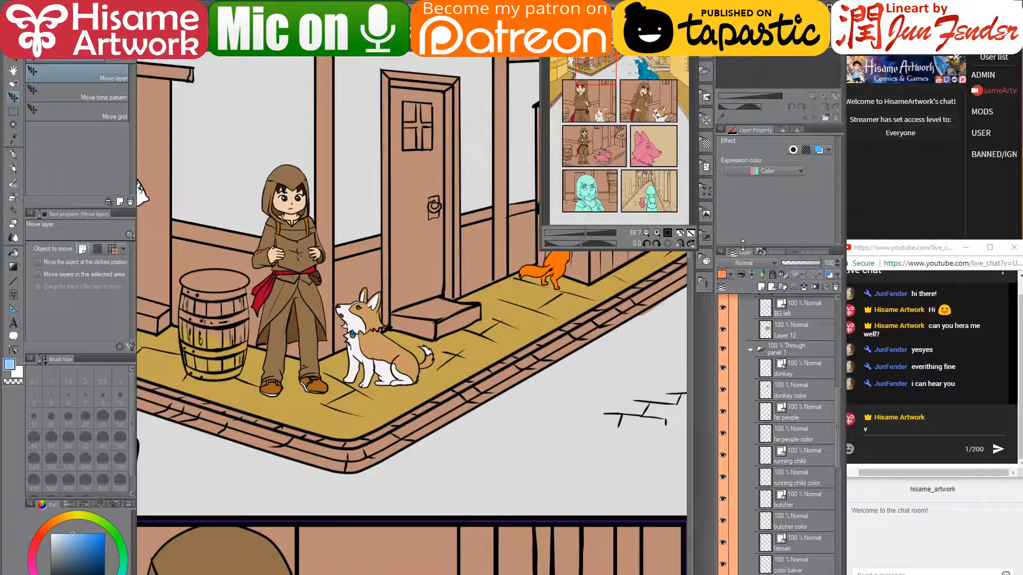
drag(658, 5, 806, 4)
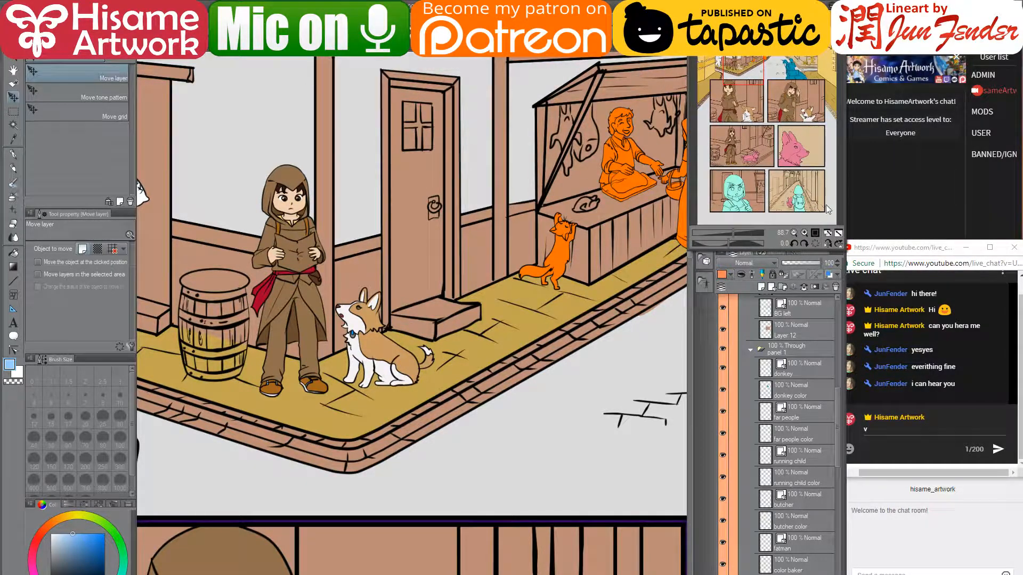
drag(843, 272, 837, 273)
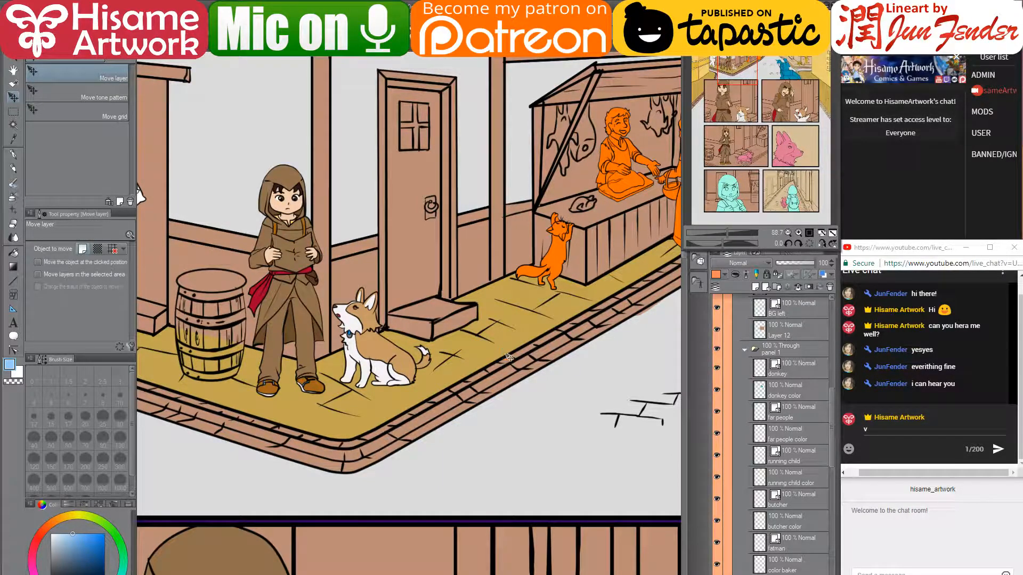
- Bring the girl-and-corgi panel into view and pick its layer from the canvas
drag(374, 293, 281, 367)
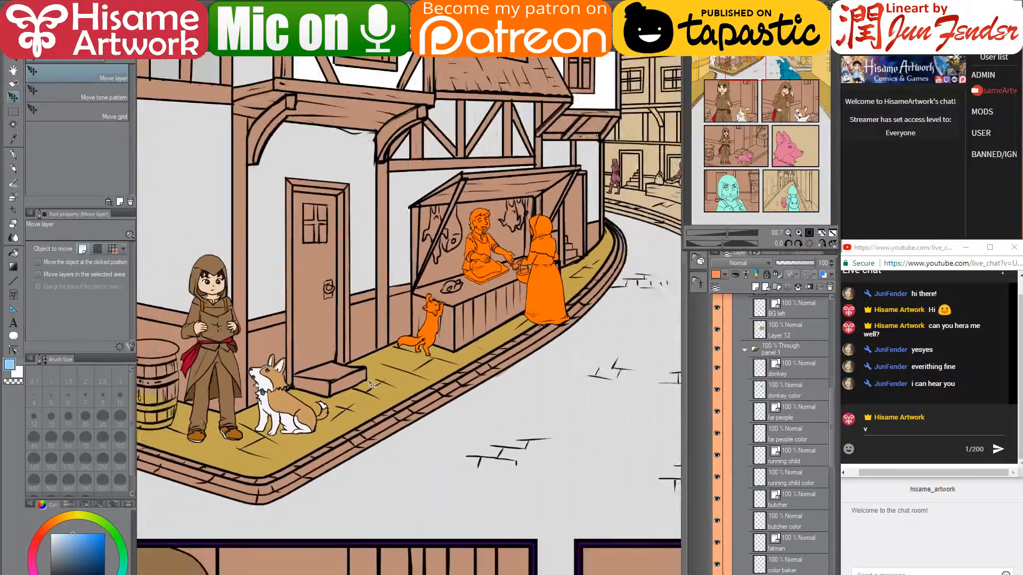
scroll(371, 385, down, 5)
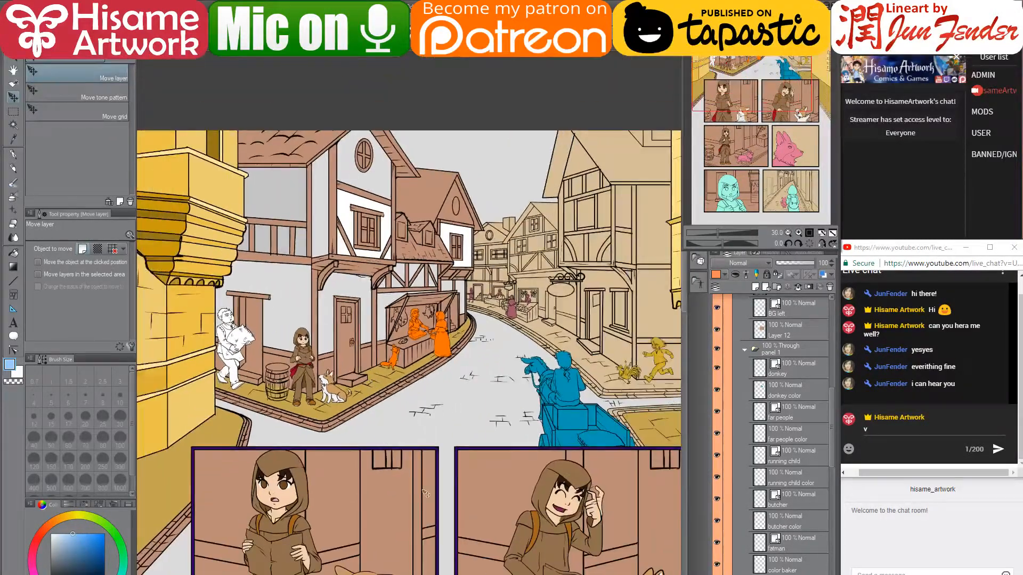
drag(479, 529, 508, 170)
drag(409, 468, 366, 302)
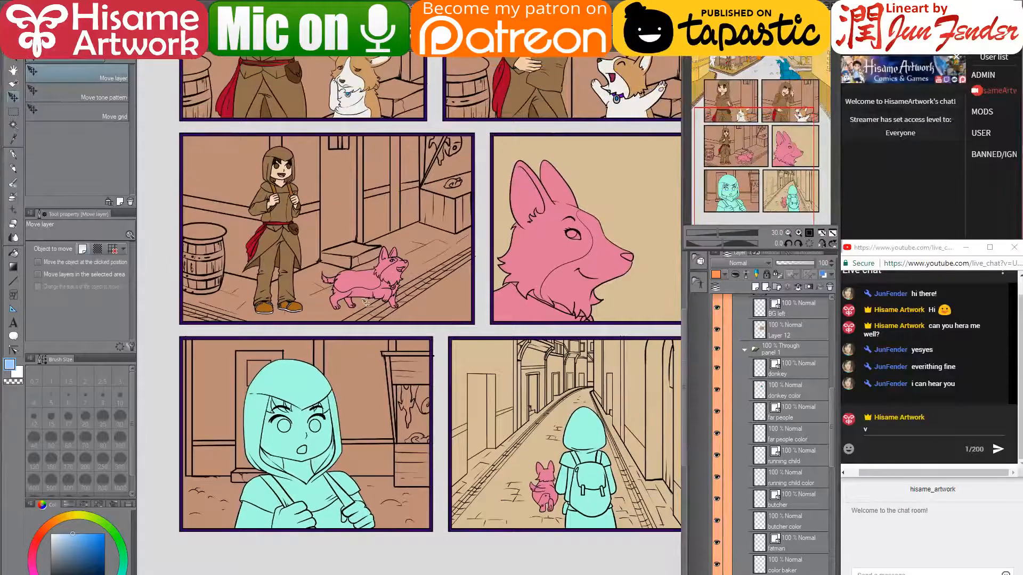
key(h)
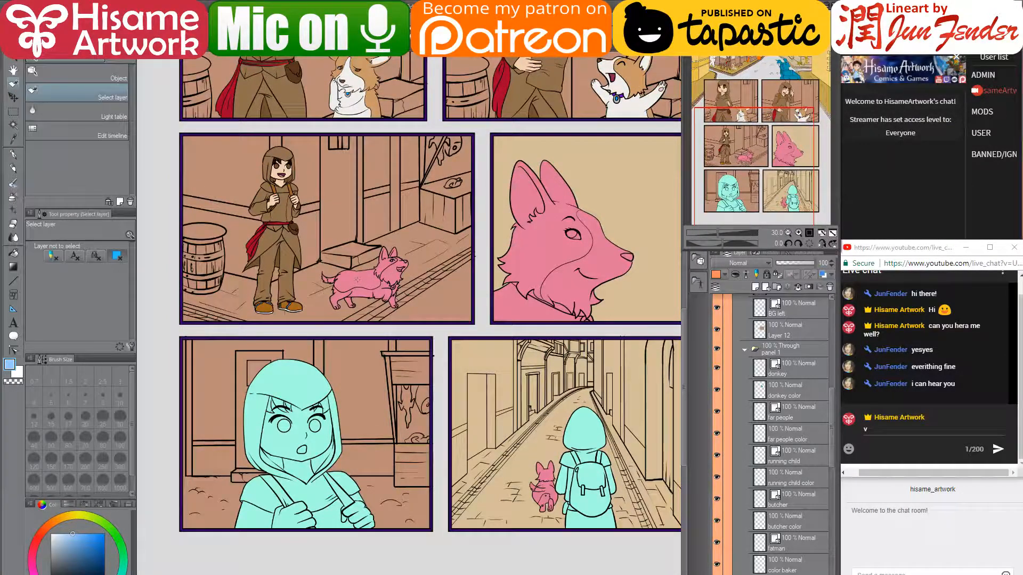
click(356, 277)
scroll(346, 258, up, 3)
scroll(335, 260, up, 2)
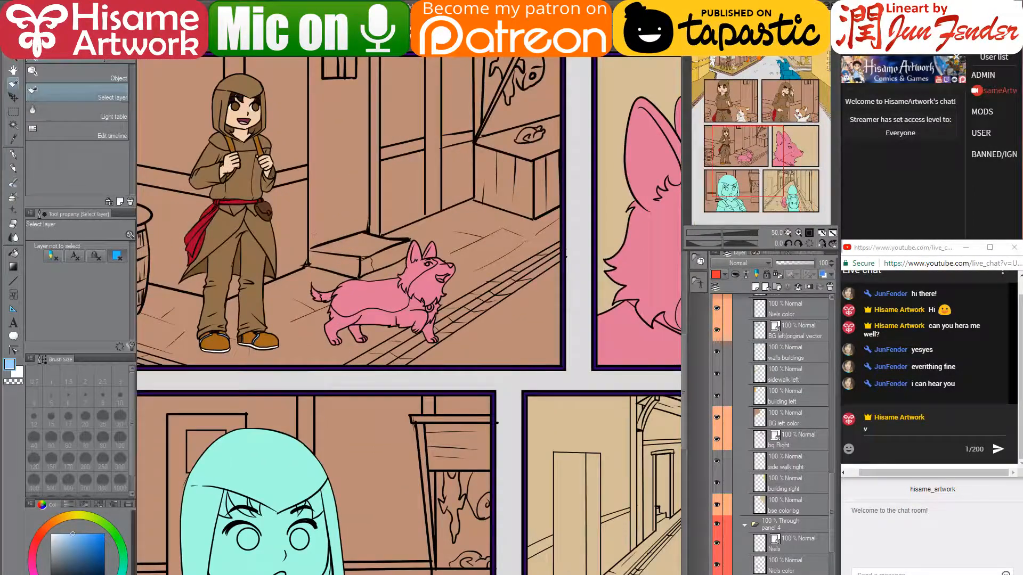
drag(384, 114, 409, 334)
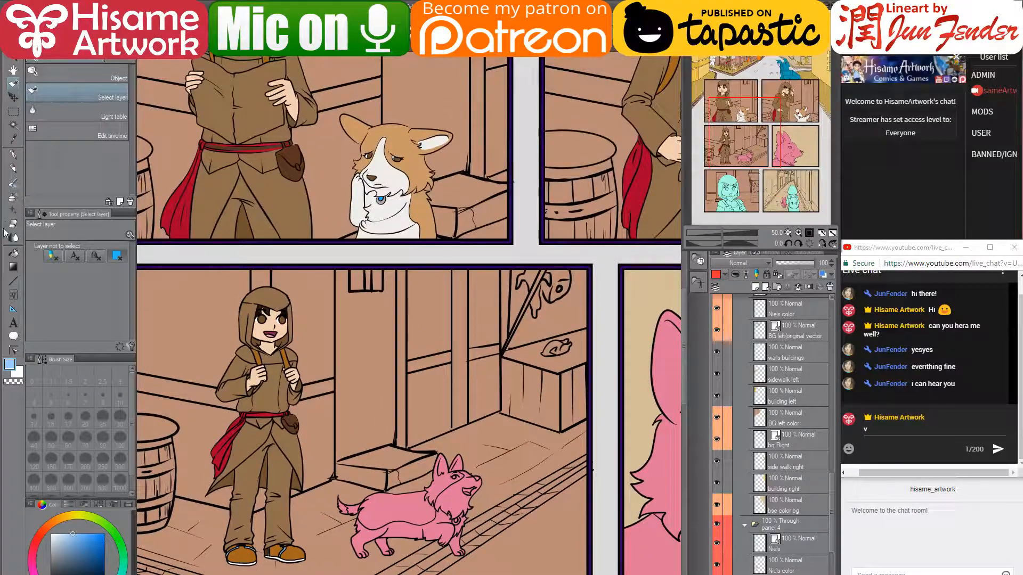
- Eyedrop the corgi's tan with the G-pen and scroll to the Marie color layer
click(12, 156)
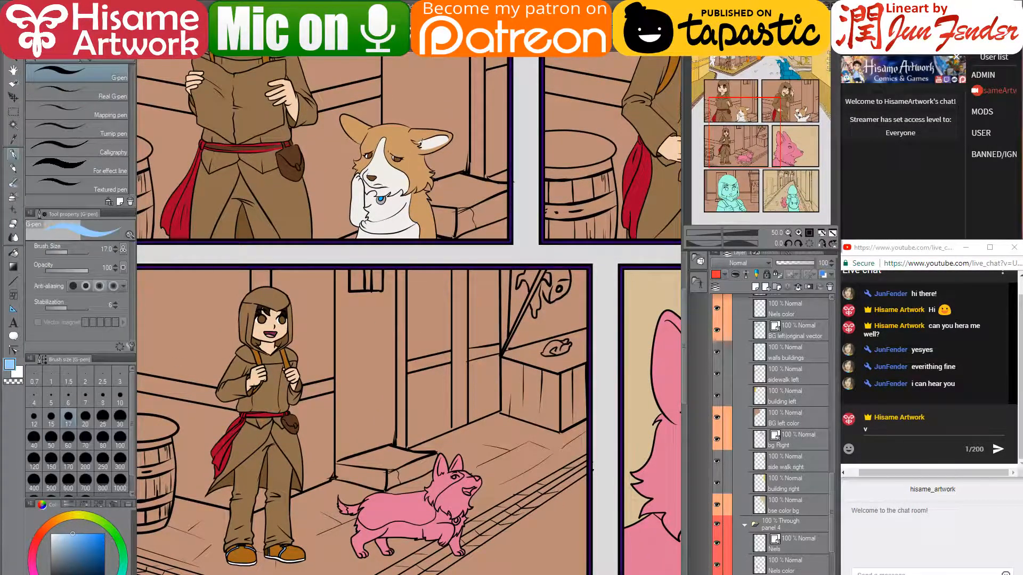
alt+click(420, 145)
scroll(790, 557, down, 2)
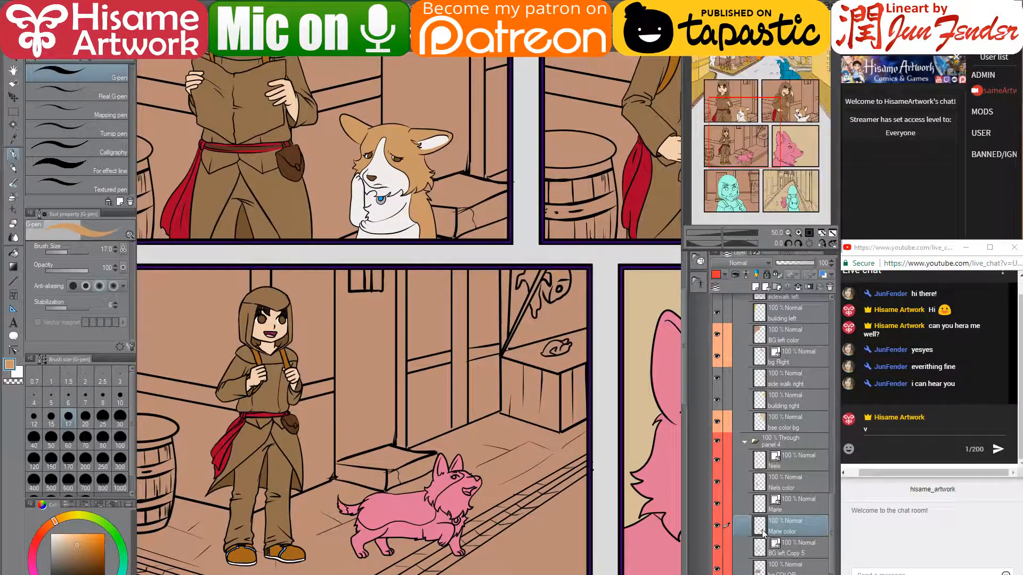
- Paint the corgi tan with a ~200 pen, then fill its muzzle and ruff off-white
key(bracketright)
key(bracketright)
key(bracketright)
key(bracketright)
key(bracketright)
key(bracketright)
key(bracketright)
key(bracketright)
key(bracketright)
key(bracketright)
key(bracketright)
key(bracketright)
key(bracketright)
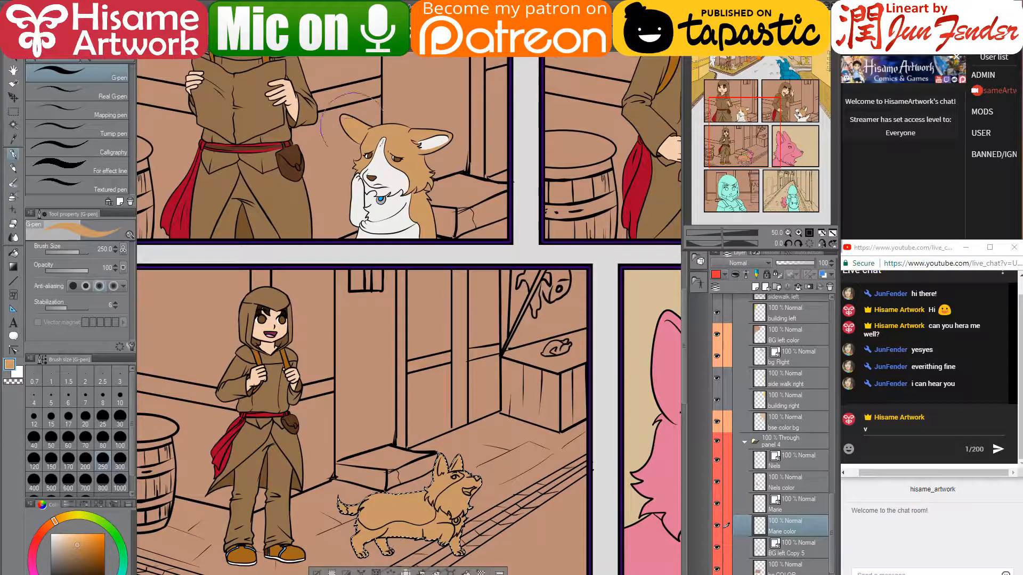
alt+click(380, 199)
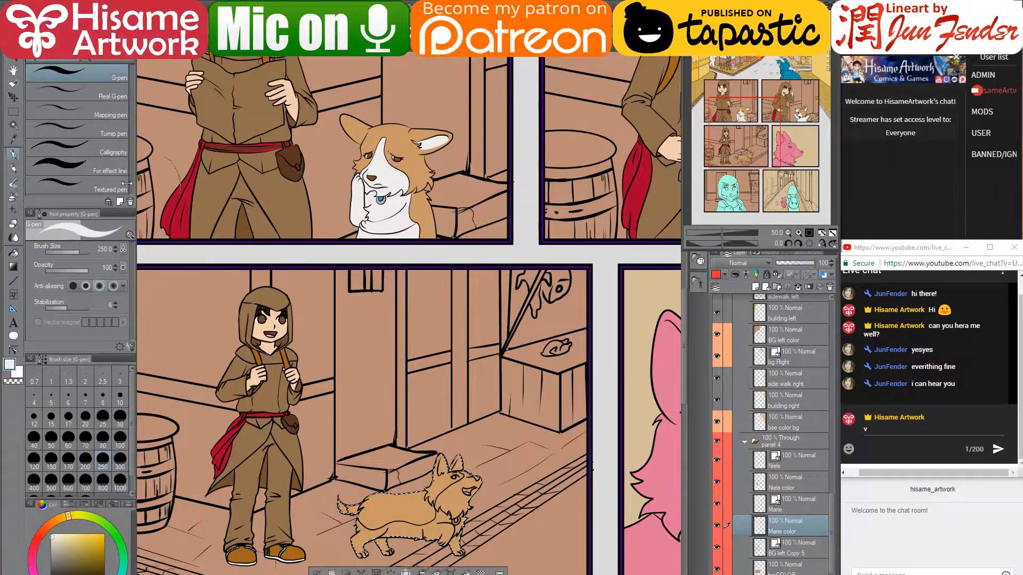
click(13, 253)
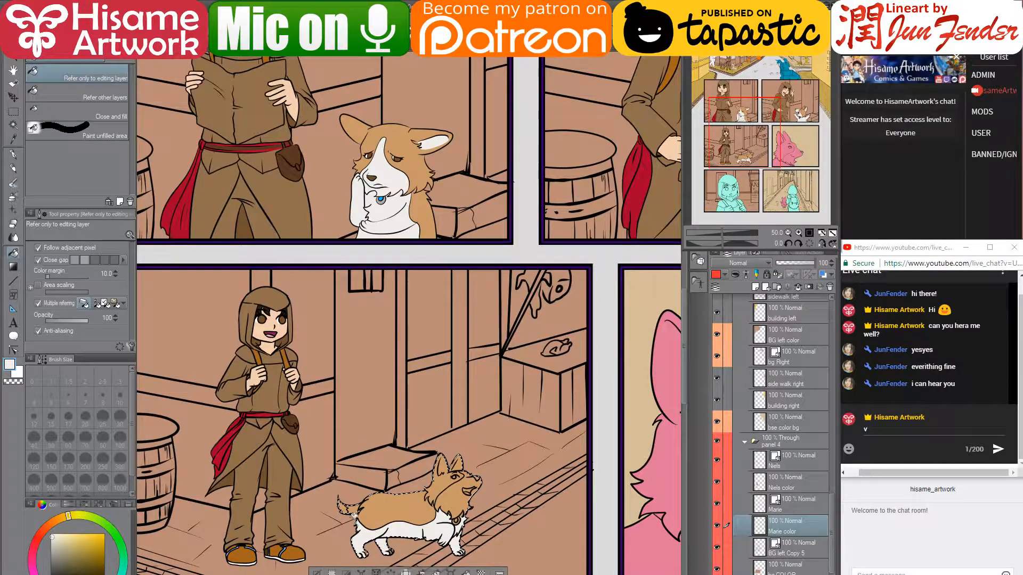
scroll(444, 515, up, 4)
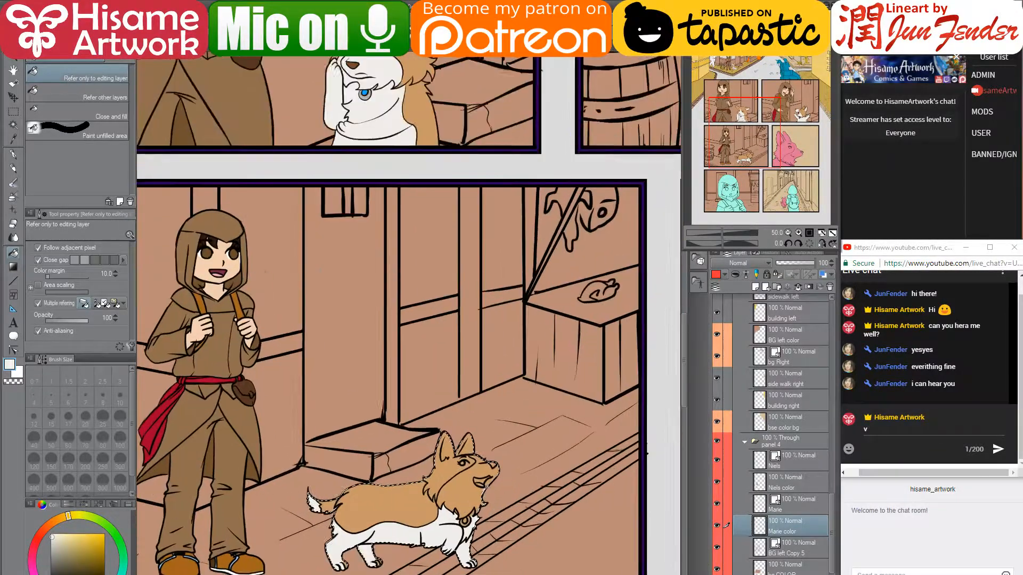
click(454, 493)
scroll(552, 481, right, 3)
scroll(552, 481, right, 5)
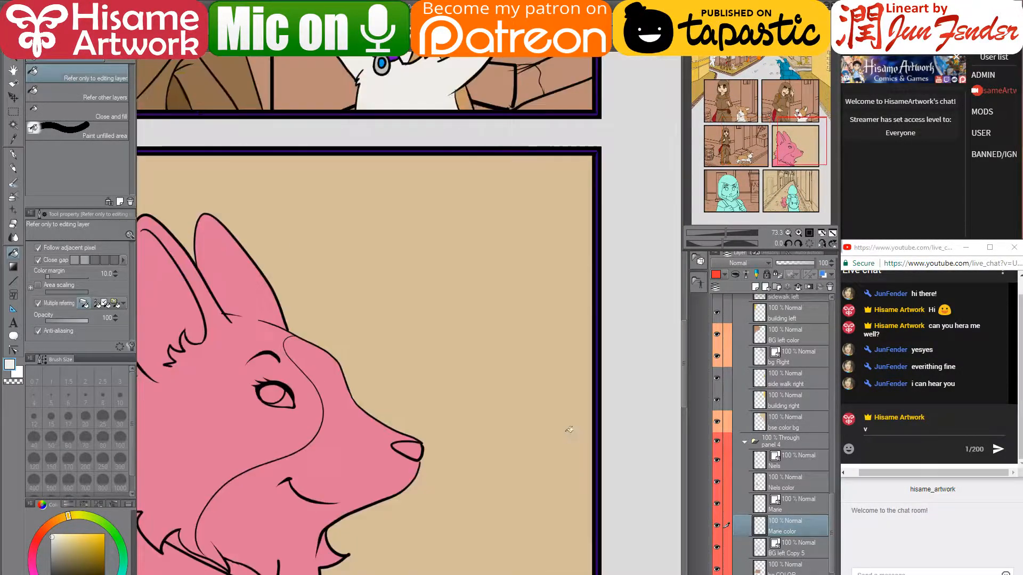
scroll(648, 451, down, 1)
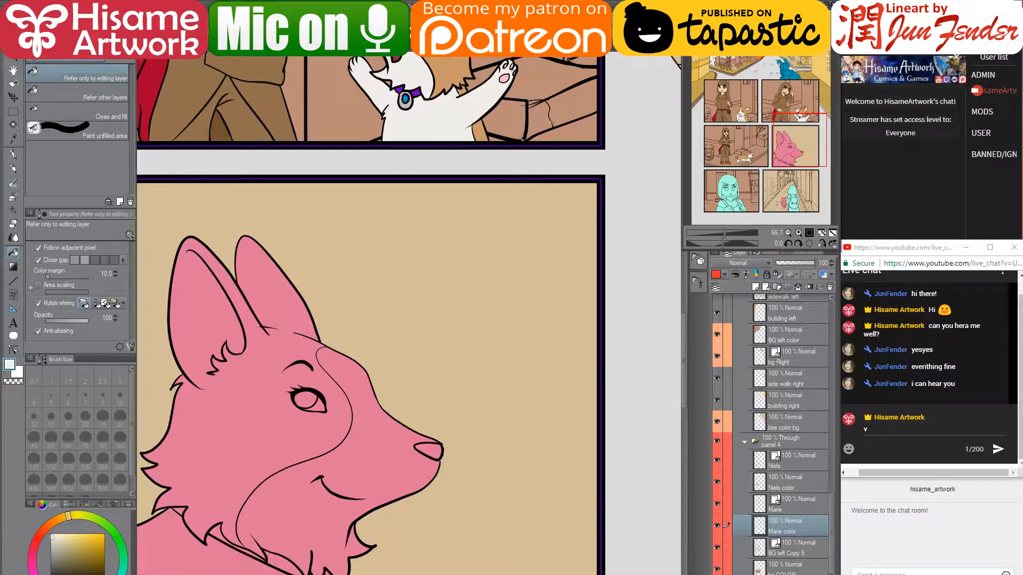
scroll(459, 367, left, 8)
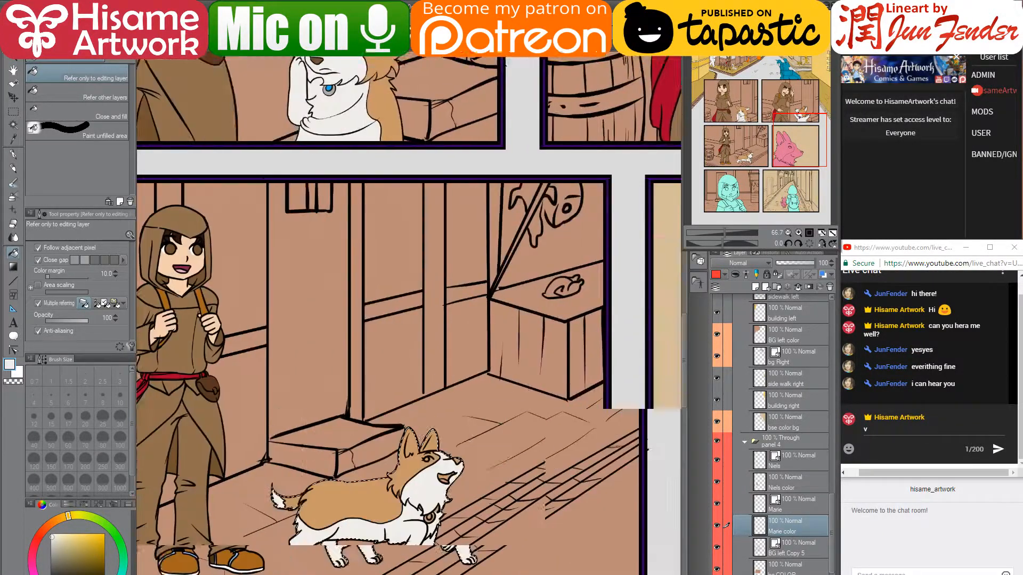
drag(460, 367, 489, 203)
scroll(368, 158, up, 2)
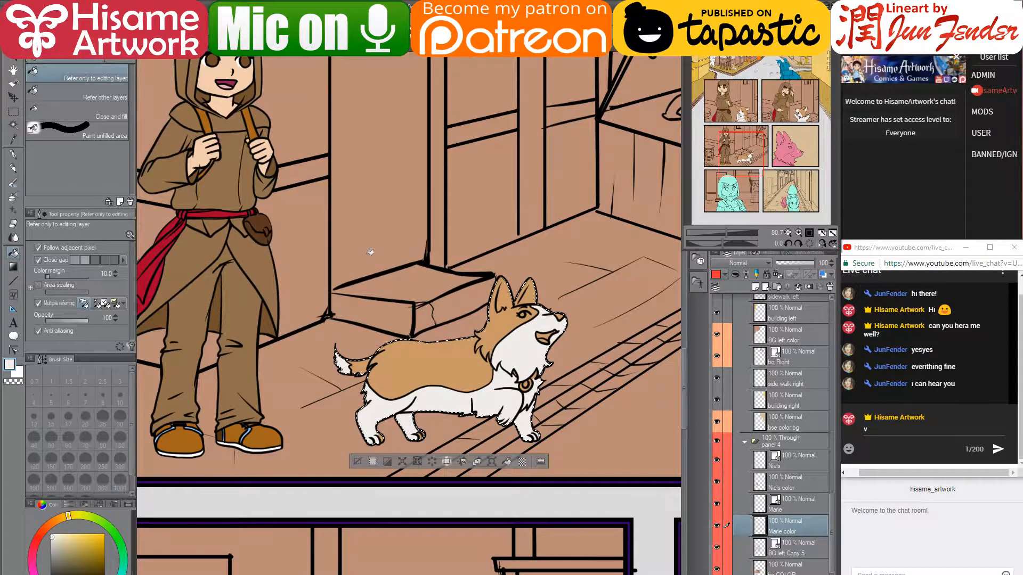
- Touch up the corgi's head, tail and legs with the G-pen shrunk to about 120
click(13, 155)
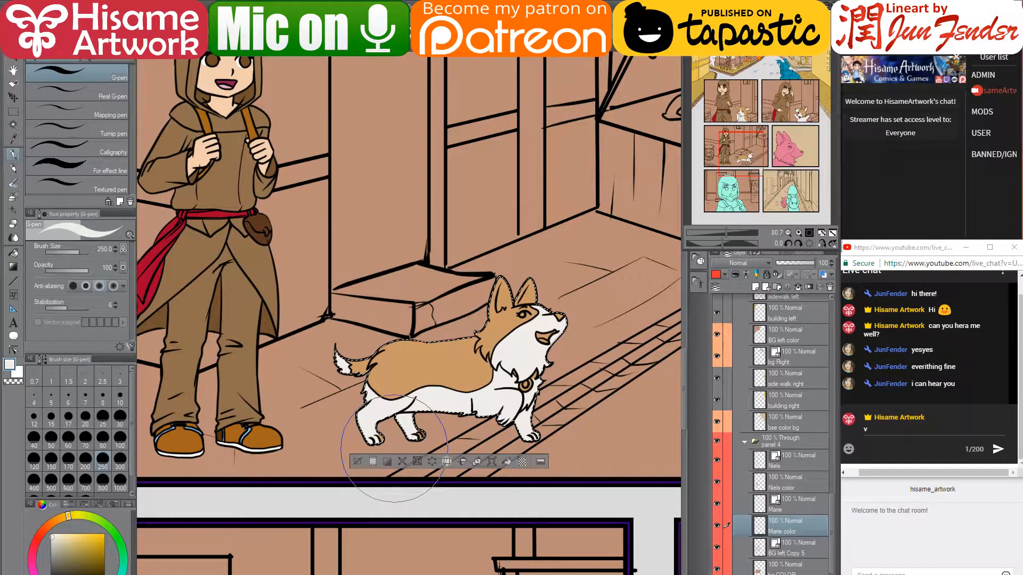
key(bracketleft)
key(bracketleft)
key(bracketleft)
key(bracketleft)
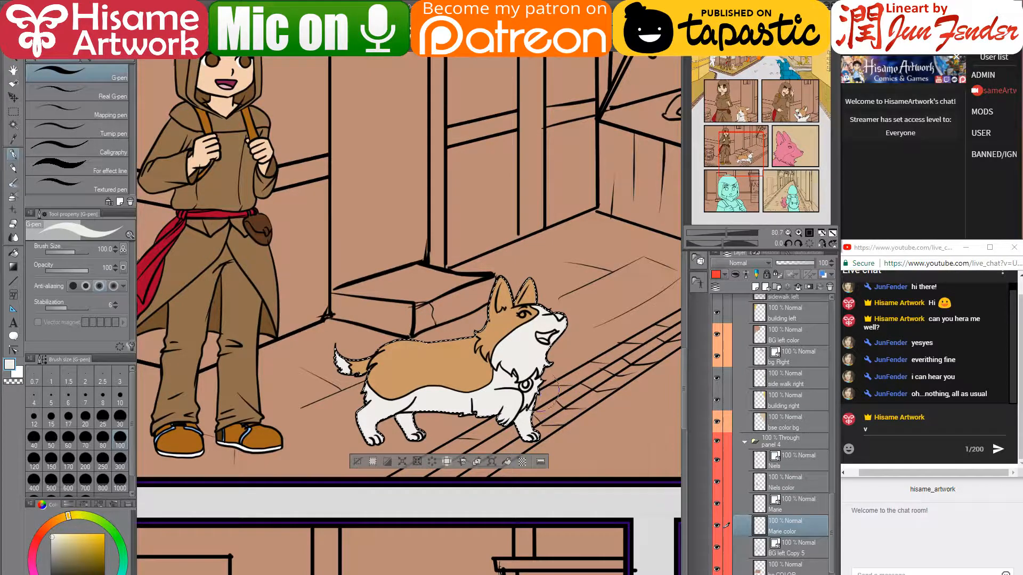
scroll(534, 298, up, 5)
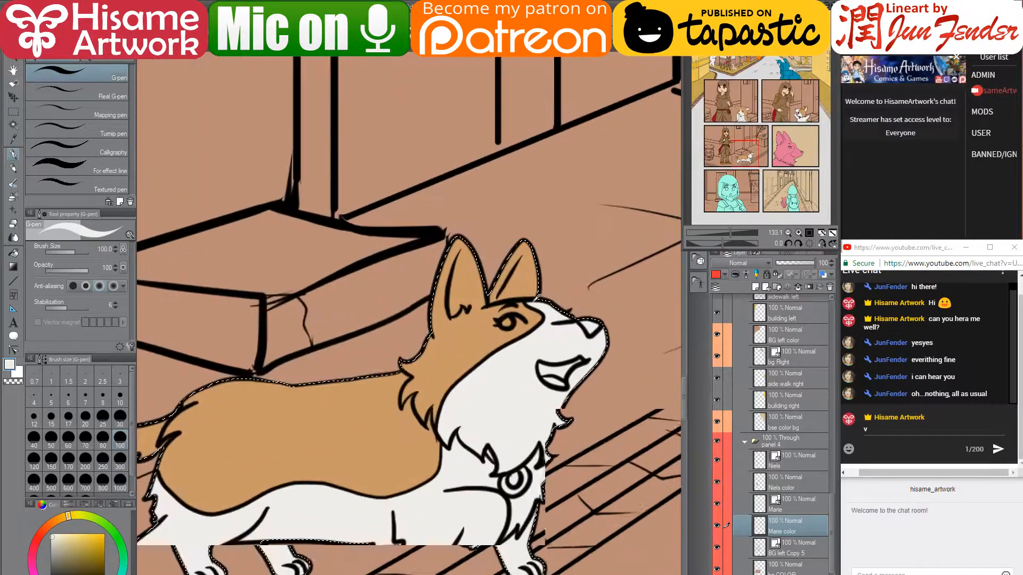
mouse_move(252, 443)
mouse_down()
mouse_move(357, 325)
mouse_move(414, 288)
mouse_up()
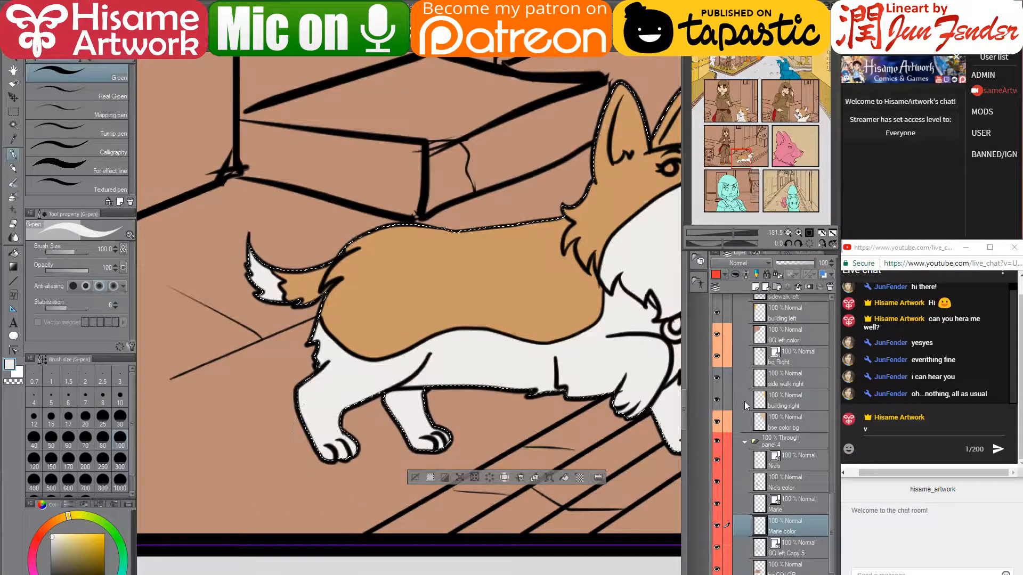
mouse_move(552, 353)
mouse_down()
mouse_move(490, 440)
mouse_move(420, 454)
mouse_up()
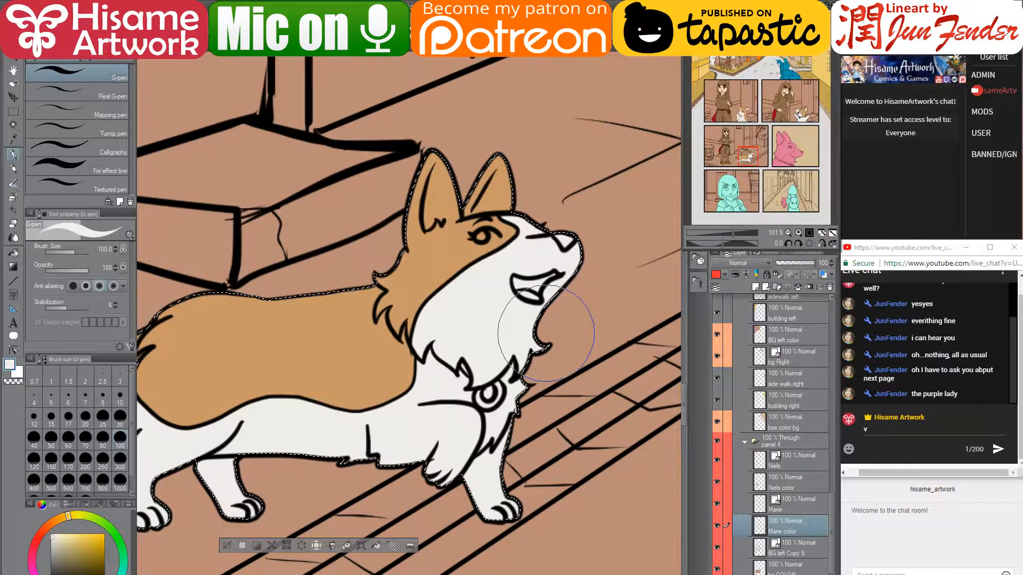
scroll(548, 351, down, 4)
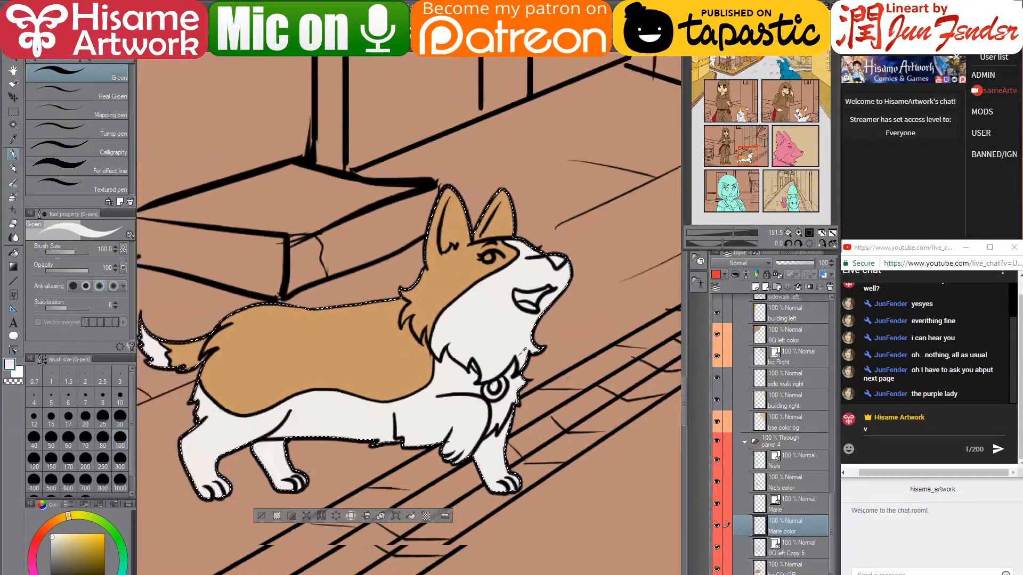
scroll(506, 366, down, 3)
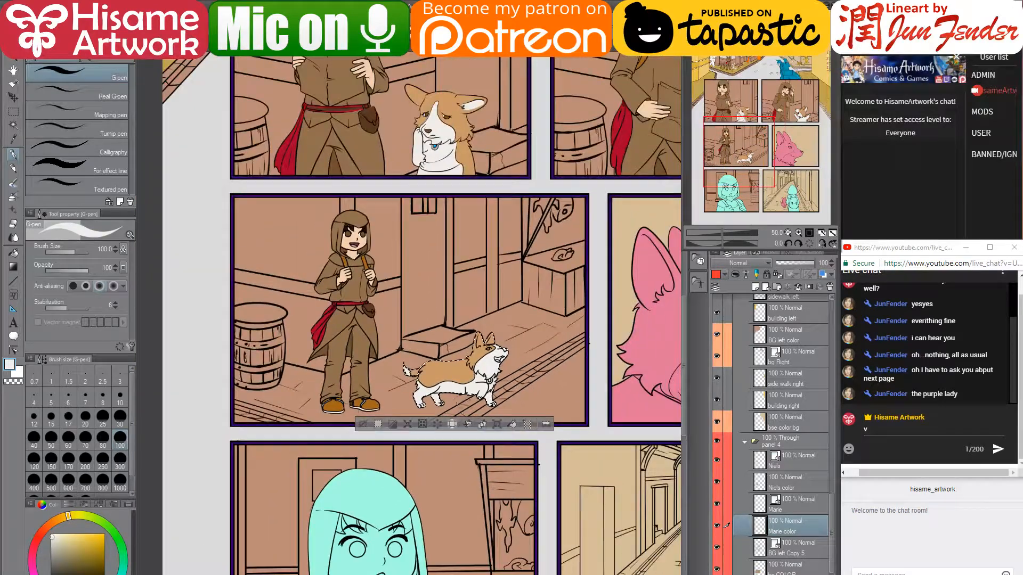
drag(536, 283, 492, 334)
scroll(492, 334, down, 1)
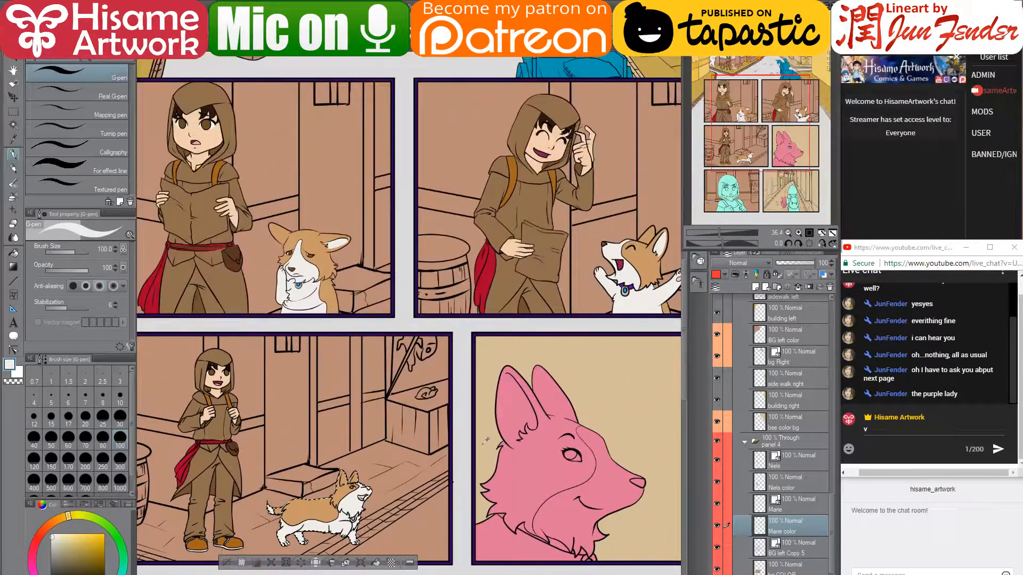
scroll(422, 315, down, 2)
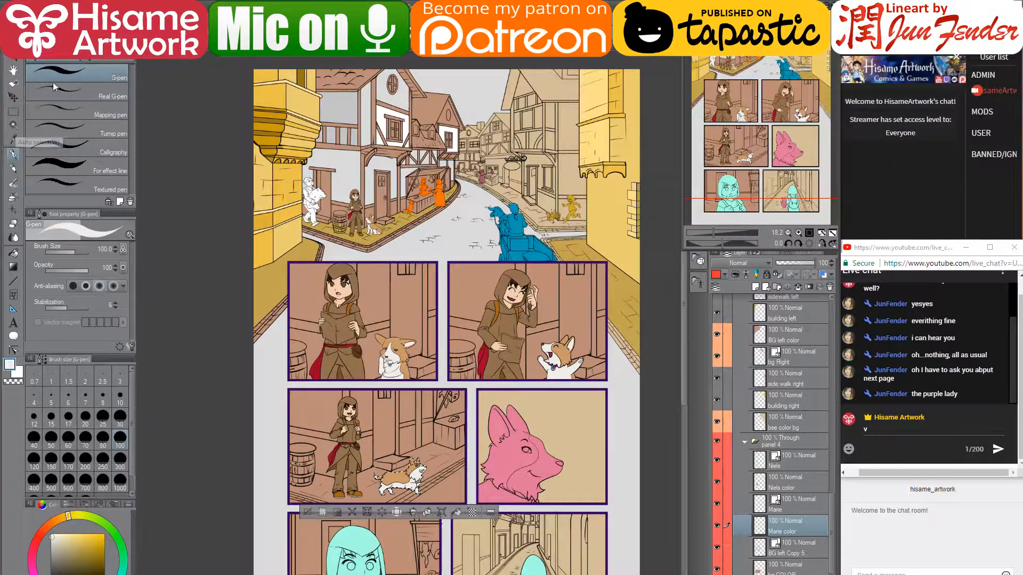
scroll(187, 185, up, 1)
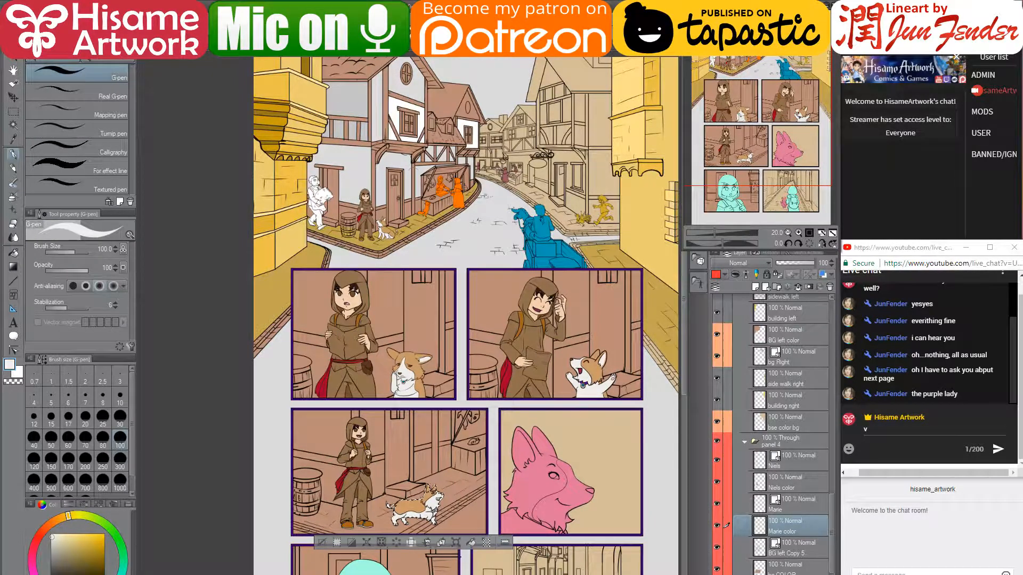
scroll(315, 168, up, 2)
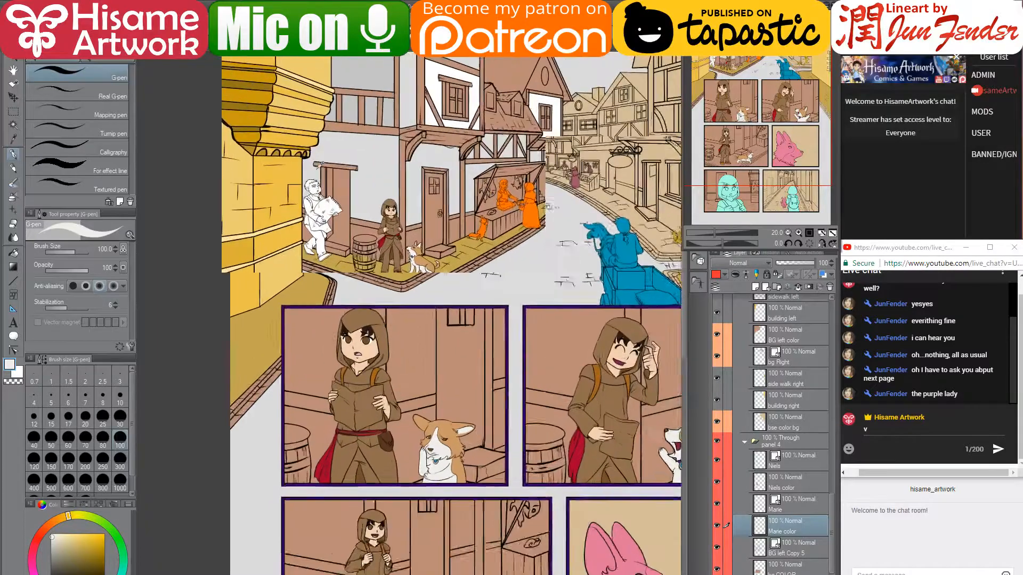
- Zoom into the stall and orange figures and lower the system volume
scroll(394, 192, up, 2)
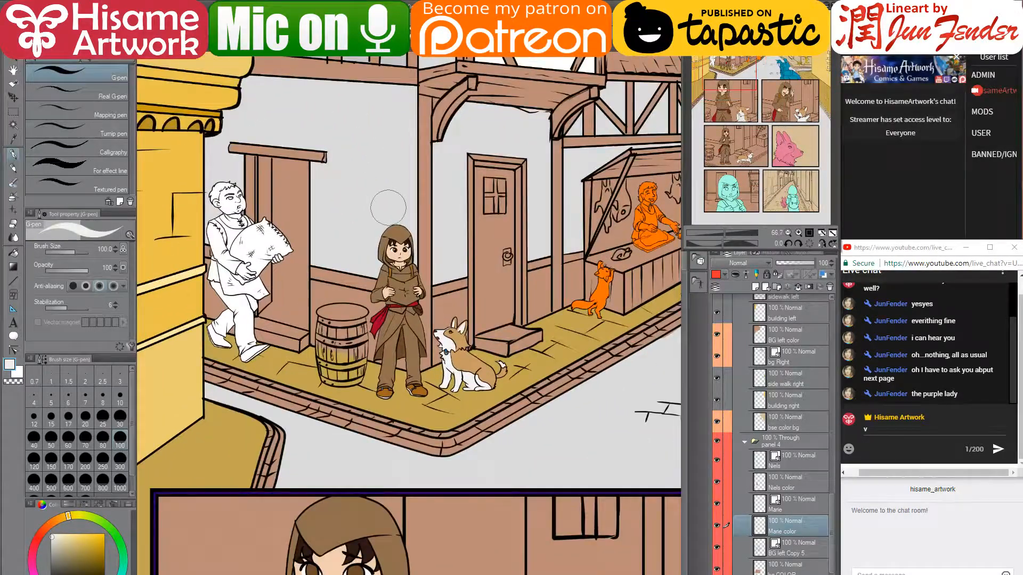
drag(464, 227, 345, 229)
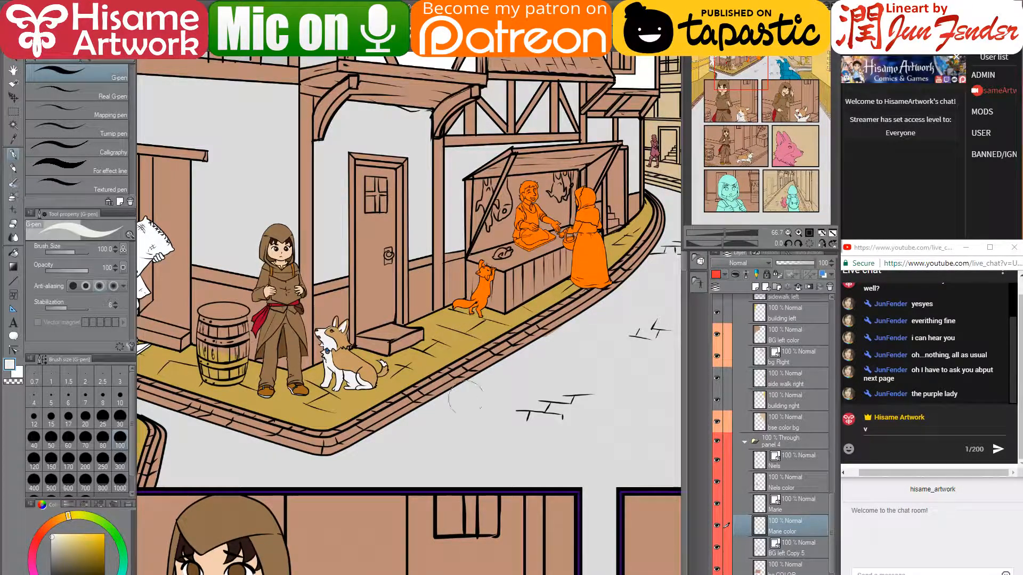
key(XF86AudioLowerVolume)
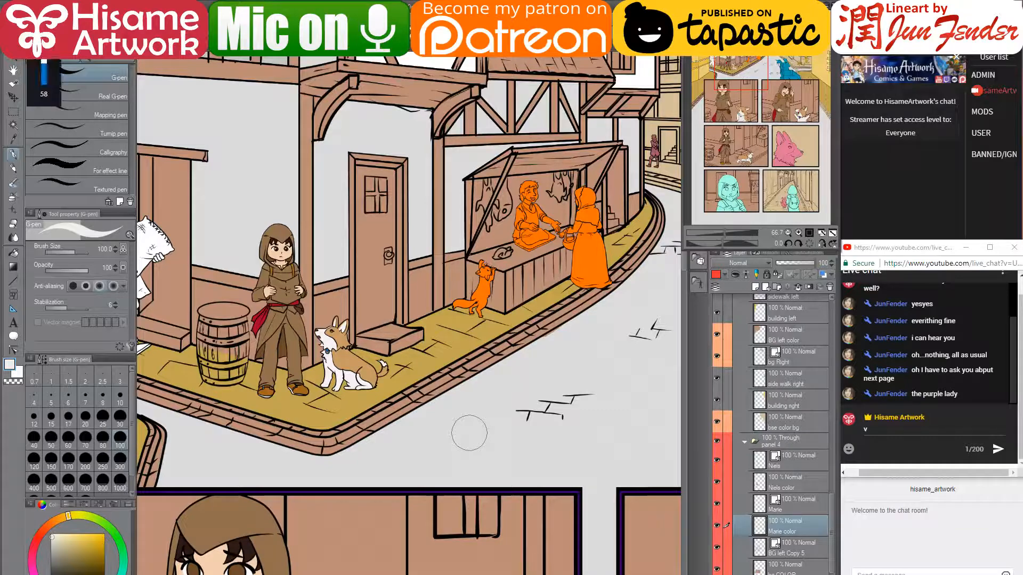
- Rotate the canvas counter-clockwise, reset it upright, and open the live chat's options menu
key(minus)
key(minus)
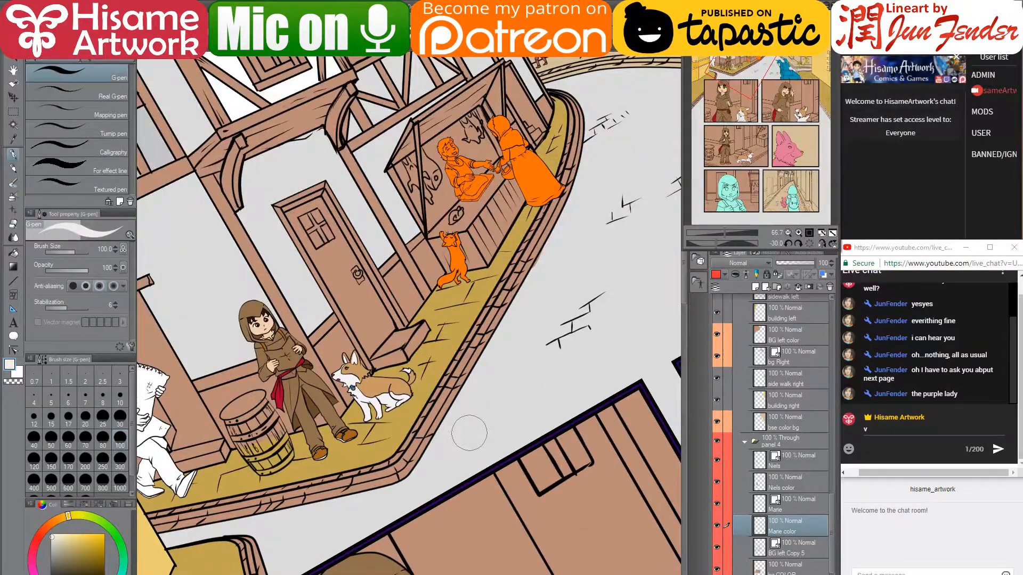
key(minus)
key(minus)
key(minus)
key(minus)
key(minus)
key(minus)
key(minus)
key(minus)
key(minus)
key(minus)
key(minus)
key(minus)
key(minus)
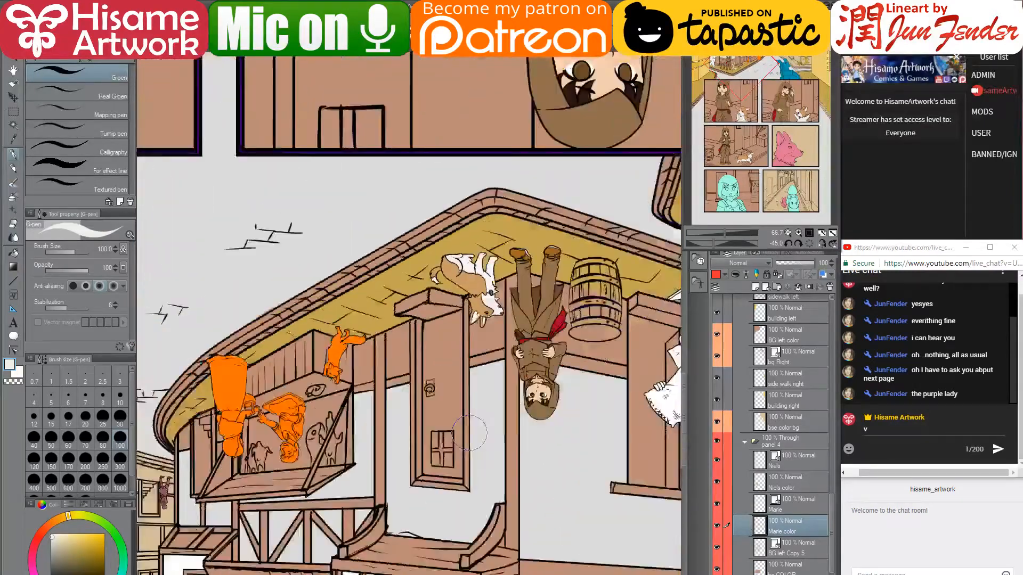
key(asciicircum)
key(asciicircum)
key(asciicircum)
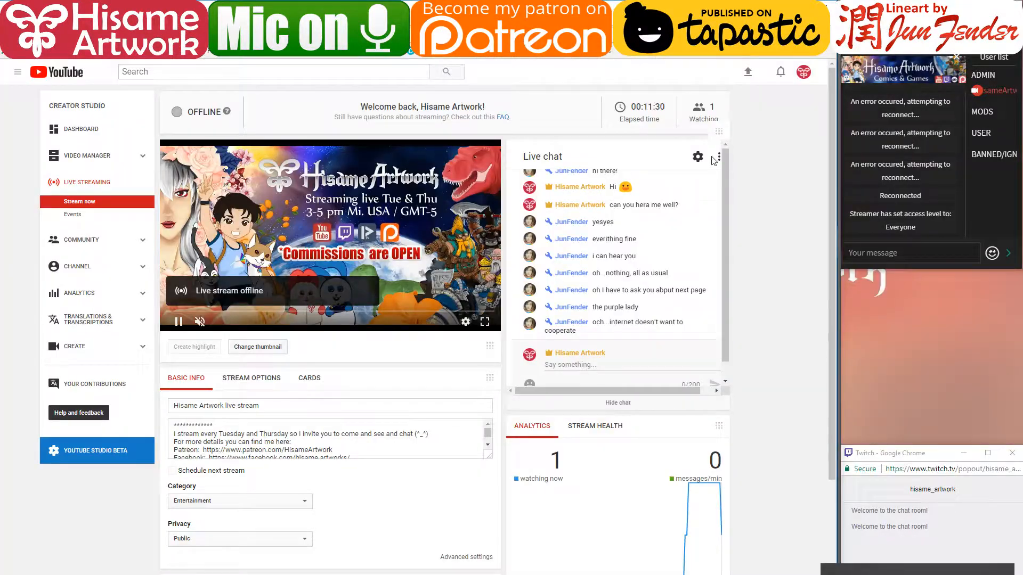
click(719, 157)
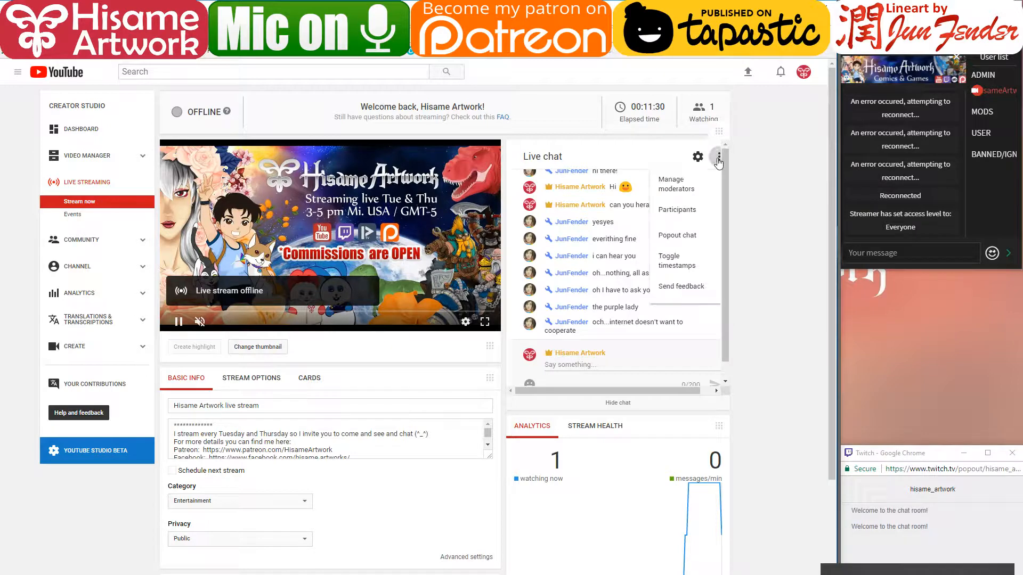
- Pop out the live chat, shrink it into the right column, and minimize the dashboard
click(688, 234)
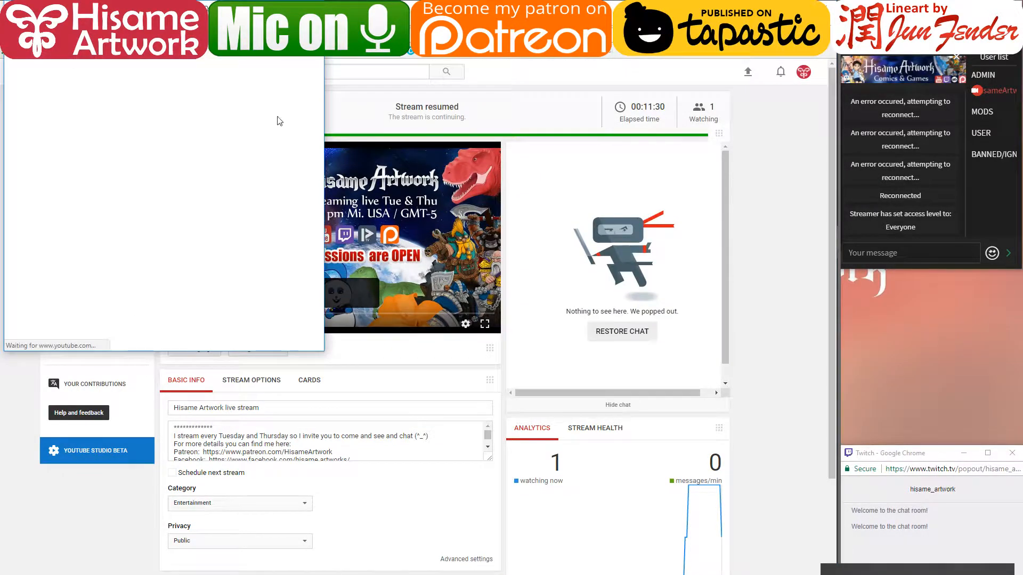
drag(65, 14, 767, 131)
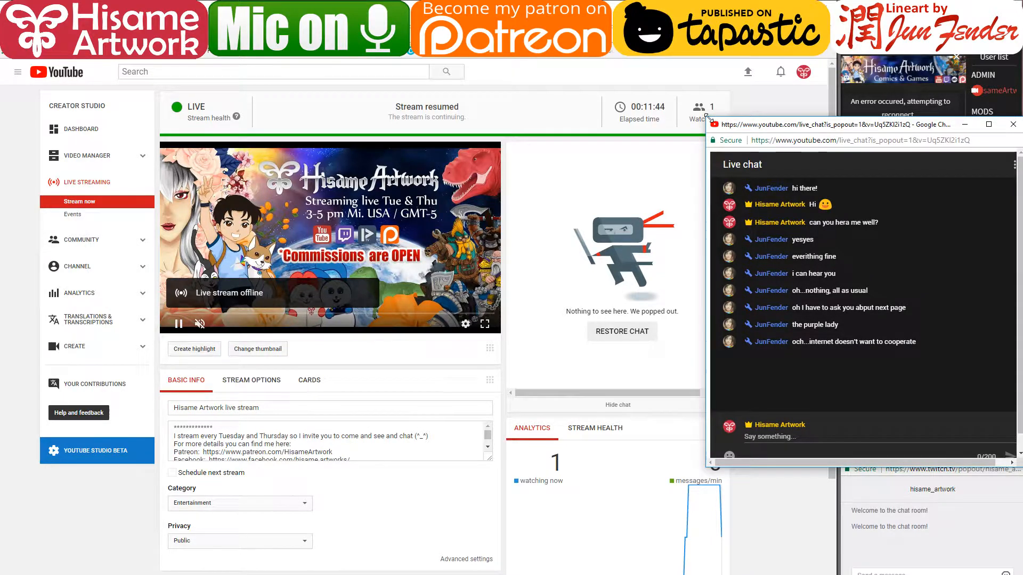
drag(706, 118, 842, 207)
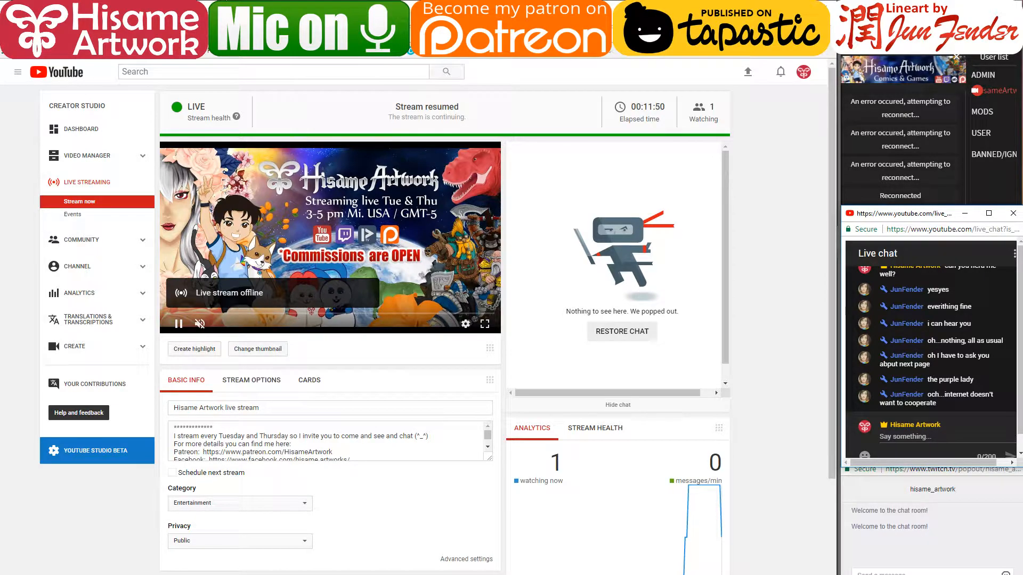
click(775, 7)
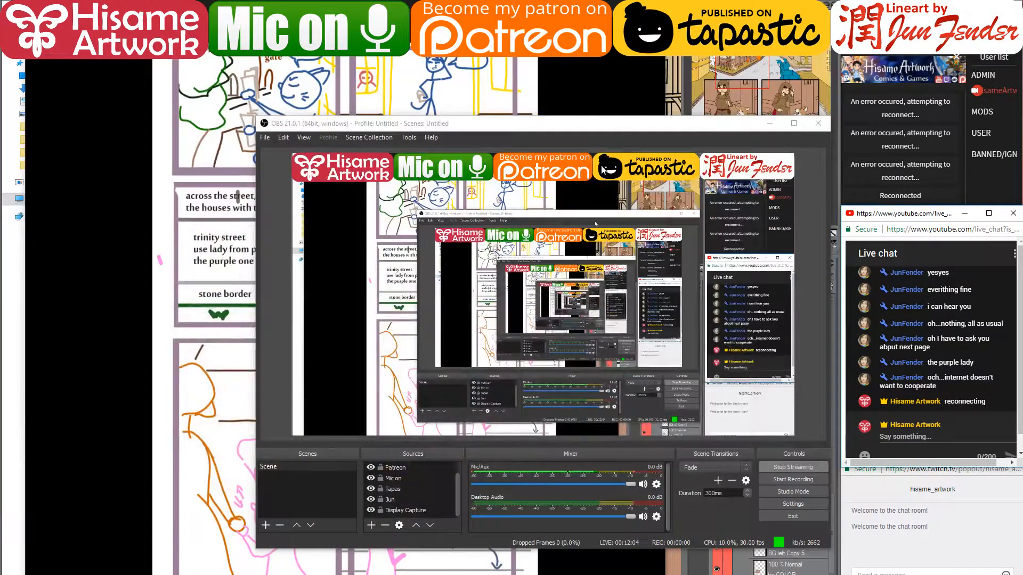
- Go back to the rough sketch in the image viewer, close it, and minimize the folder window
click(612, 555)
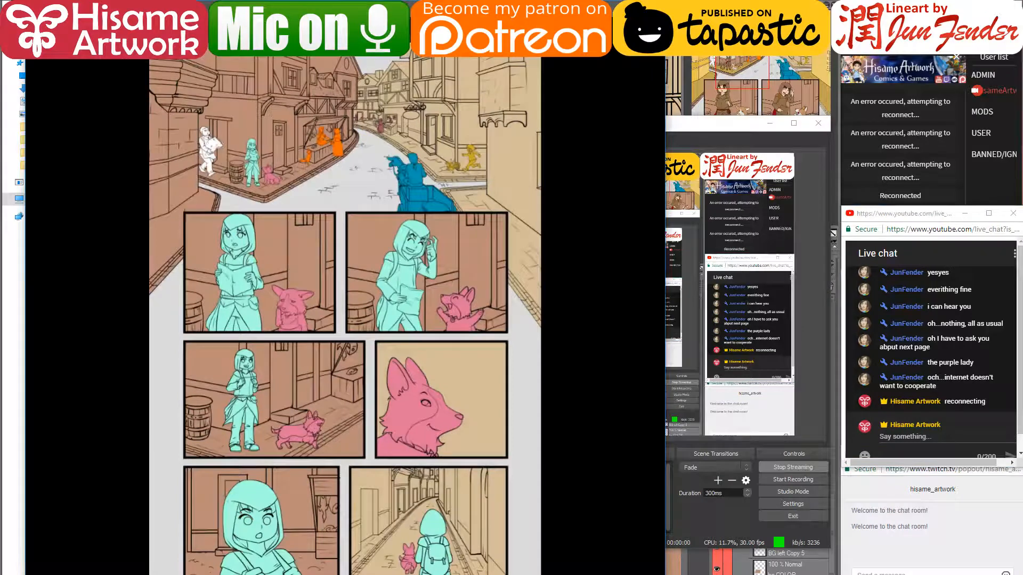
click(38, 315)
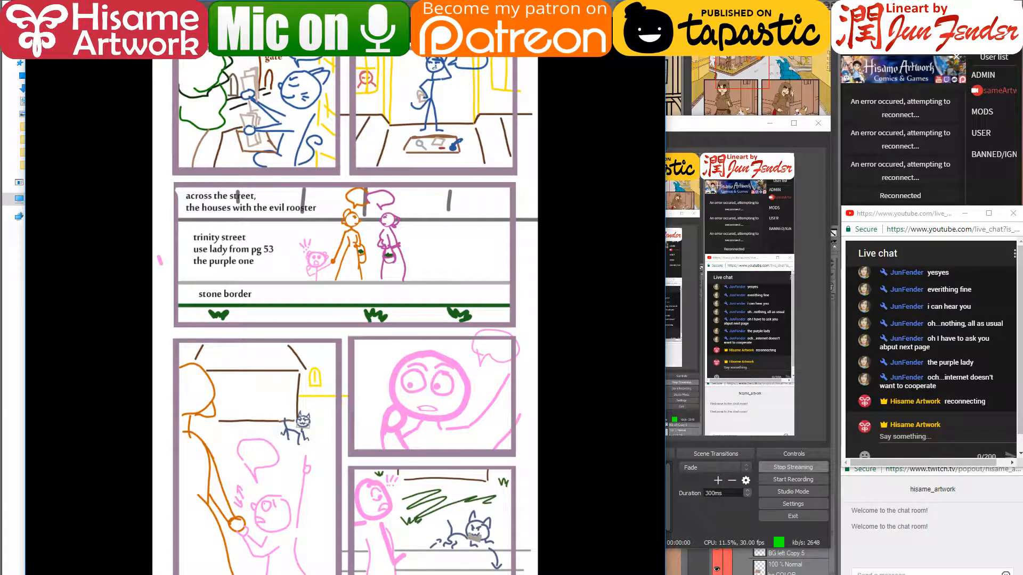
click(653, 7)
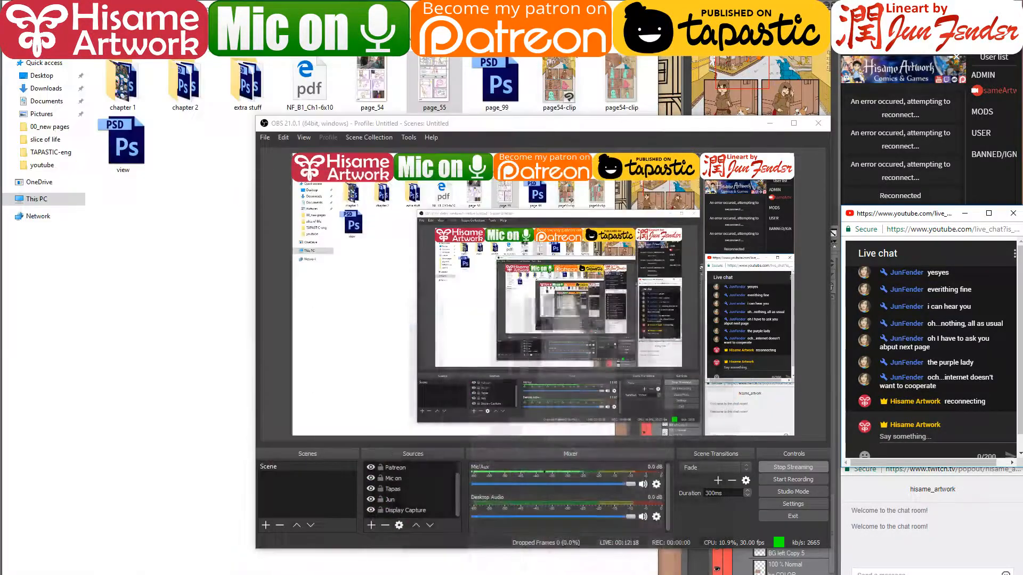
click(599, 7)
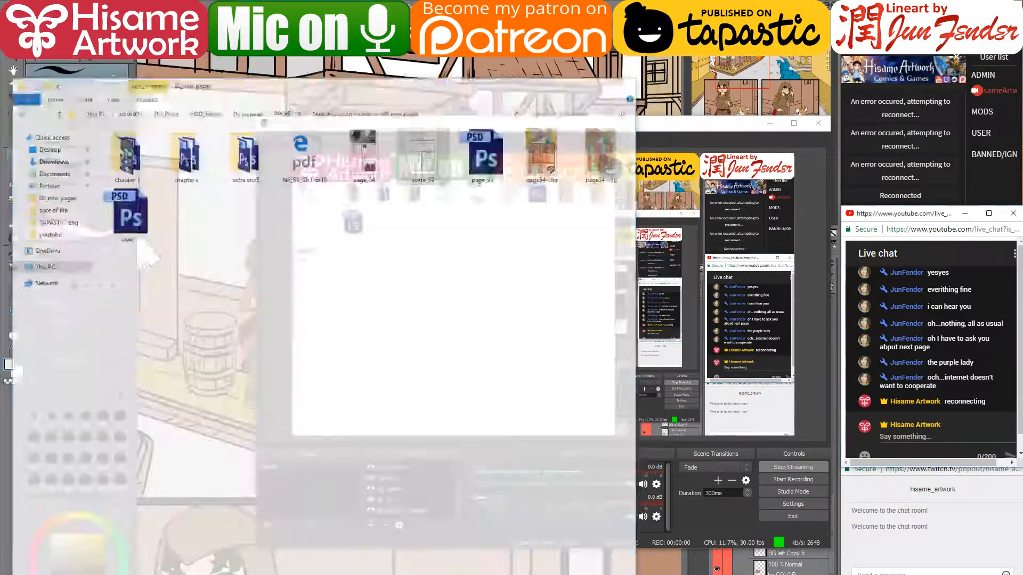
- Post 'so can you hera me now?' and 'is there any lag?' in chat, then bring up the sketch reference
click(770, 123)
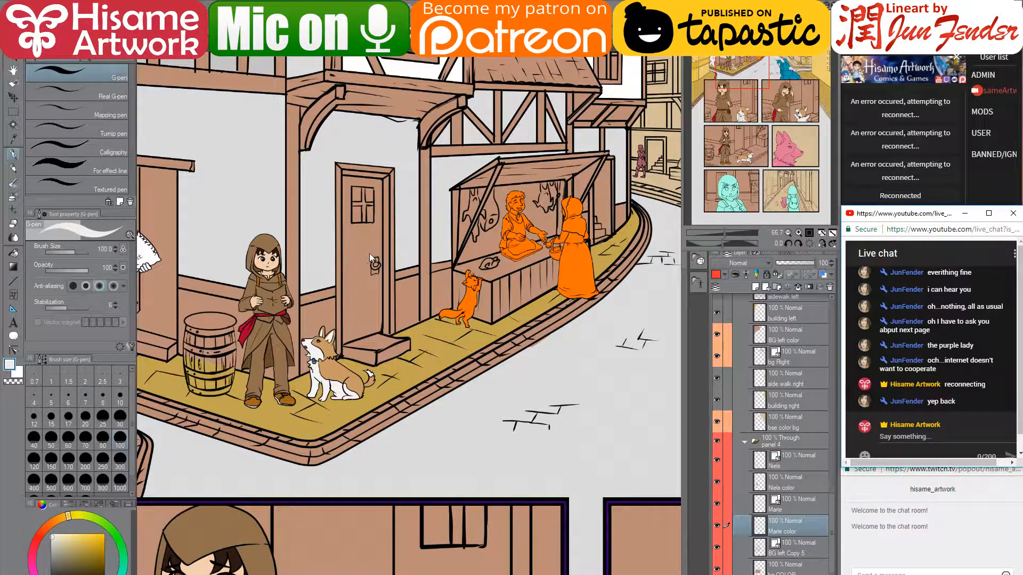
click(968, 438)
text(so can you hera )
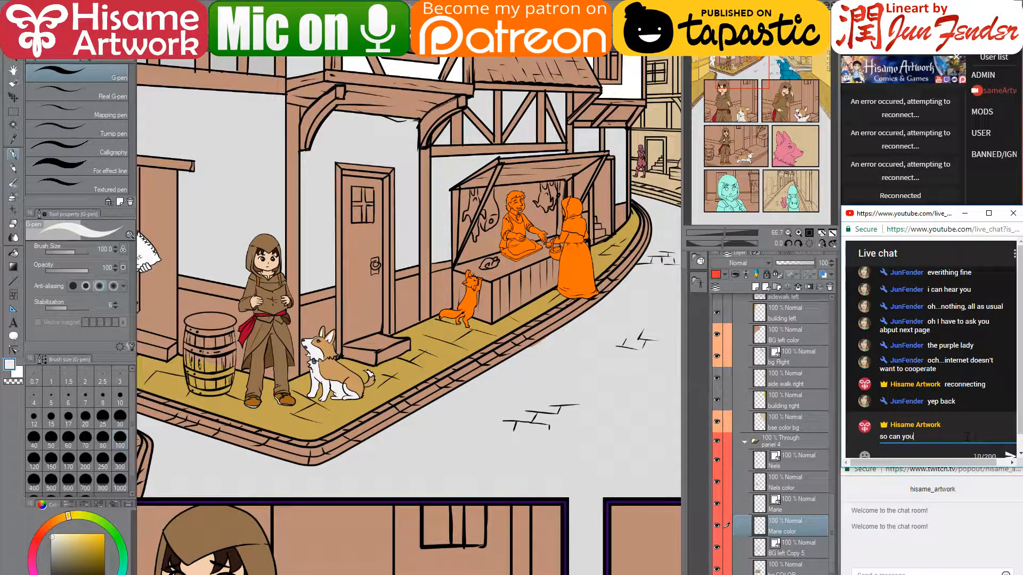
text(me now?)
key(Return)
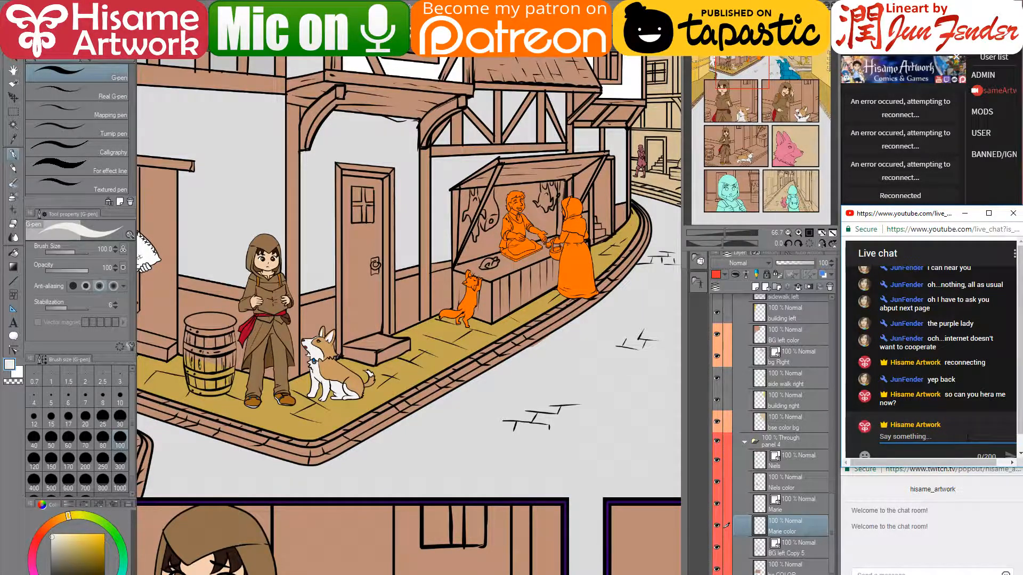
text(is there any lag?)
key(Return)
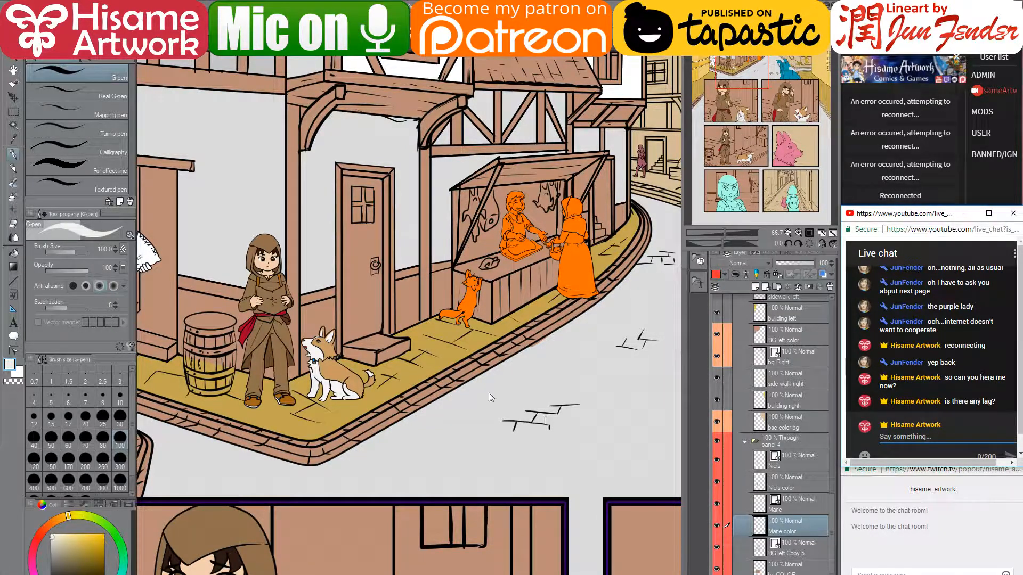
click(341, 293)
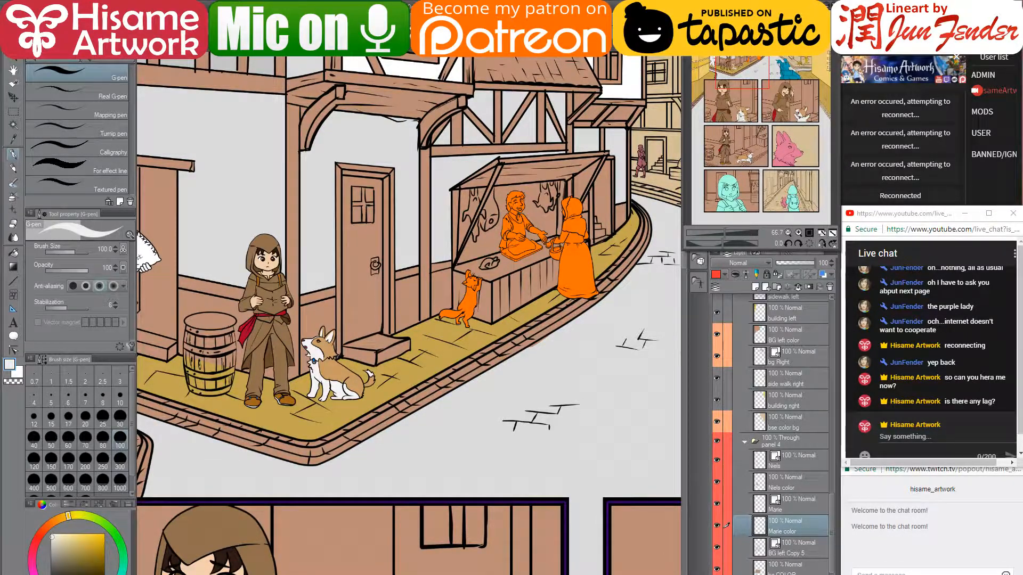
key(alt+Tab)
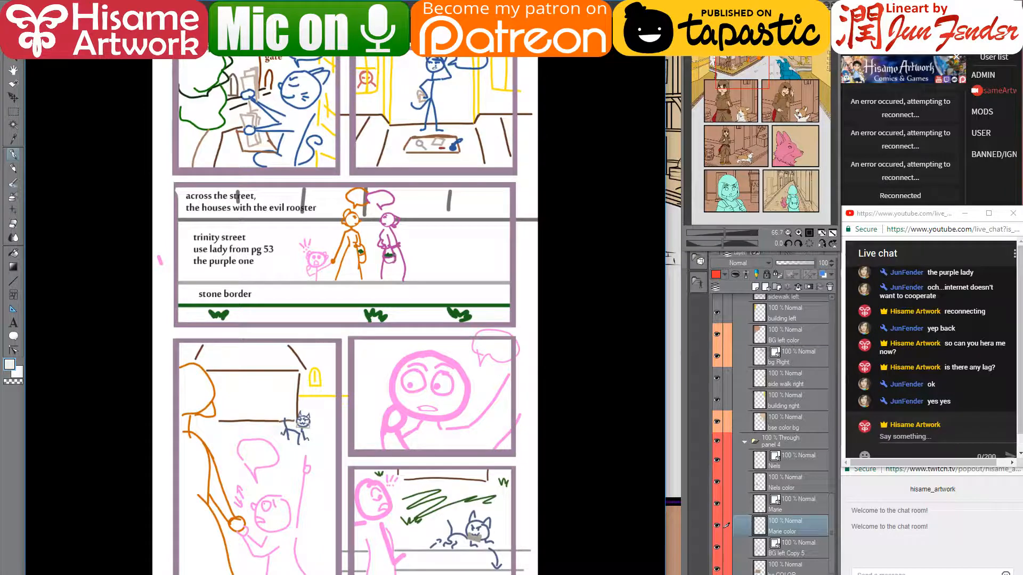
- Toggle the sketch reference off and back on, then open a new tab in the browser
key(alt+Tab)
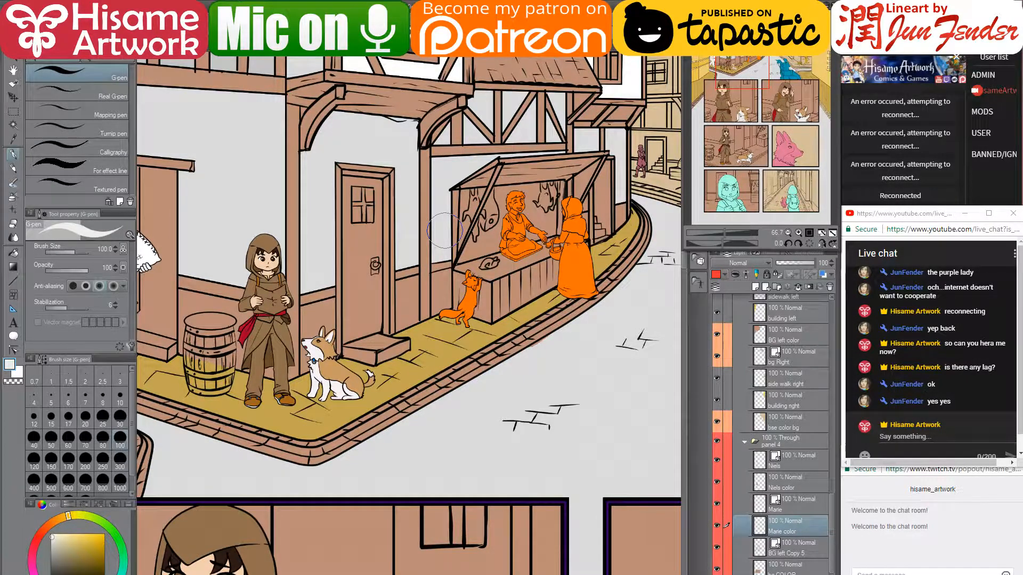
key(alt+Tab)
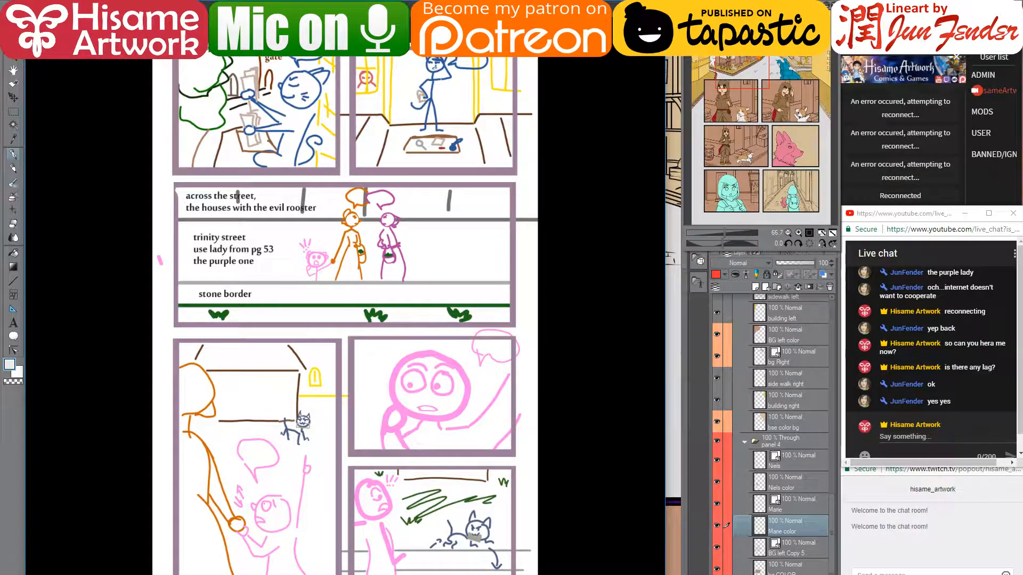
key(alt+Tab)
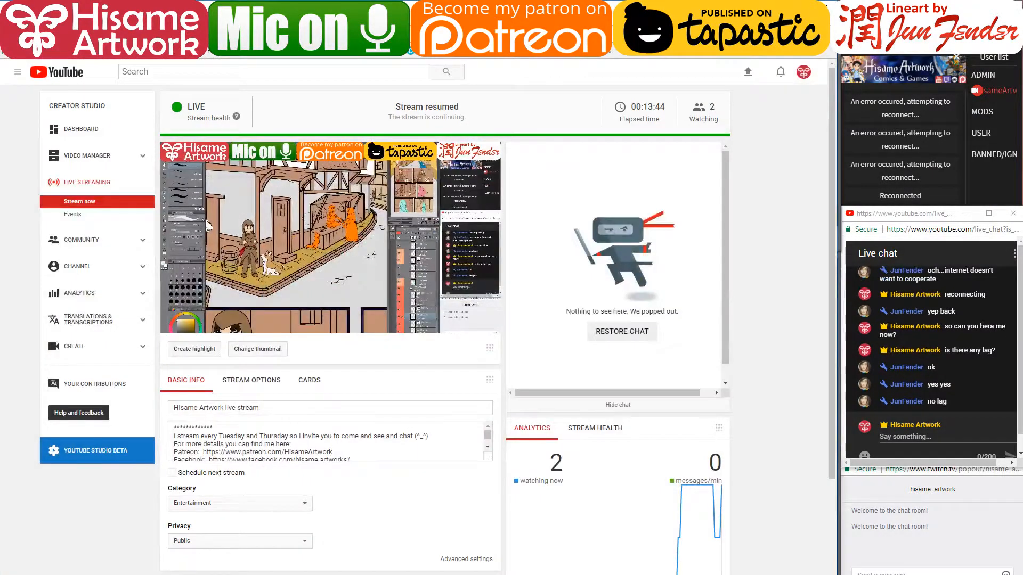
key(ctrl+t)
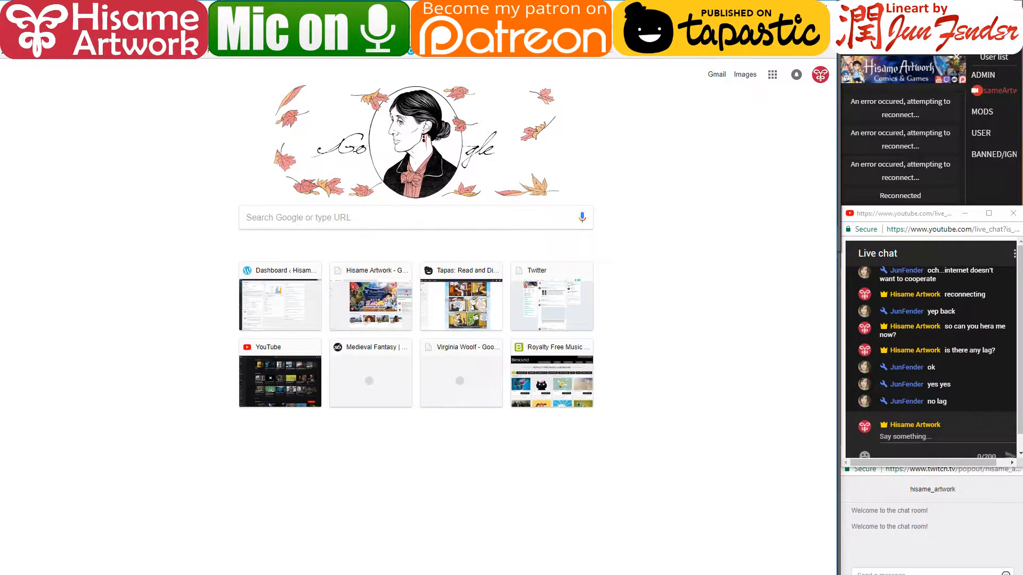
- Search Google Images for '17th century helmet' and preview the peasant clothing image
text(17th cen)
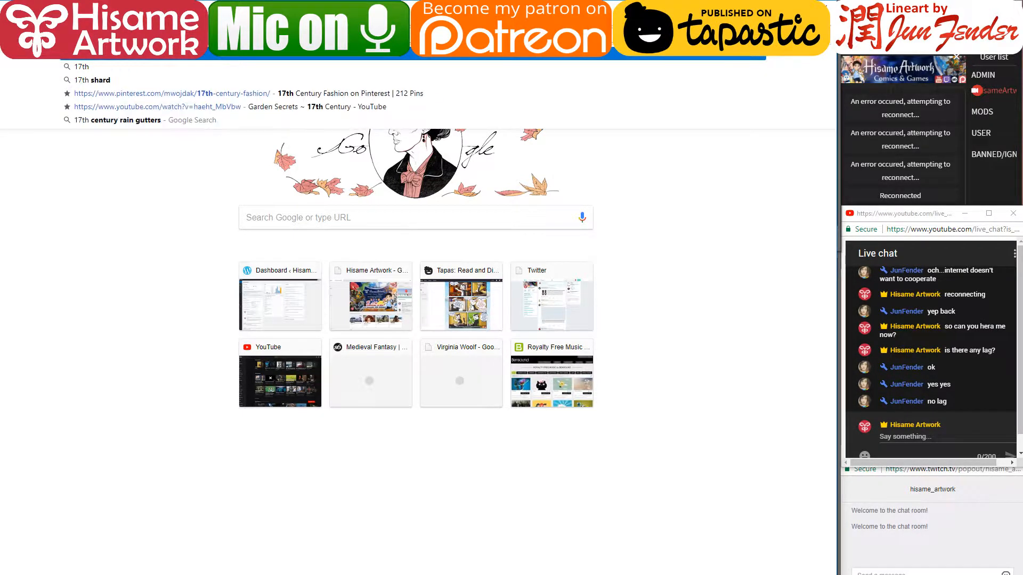
text(tury)
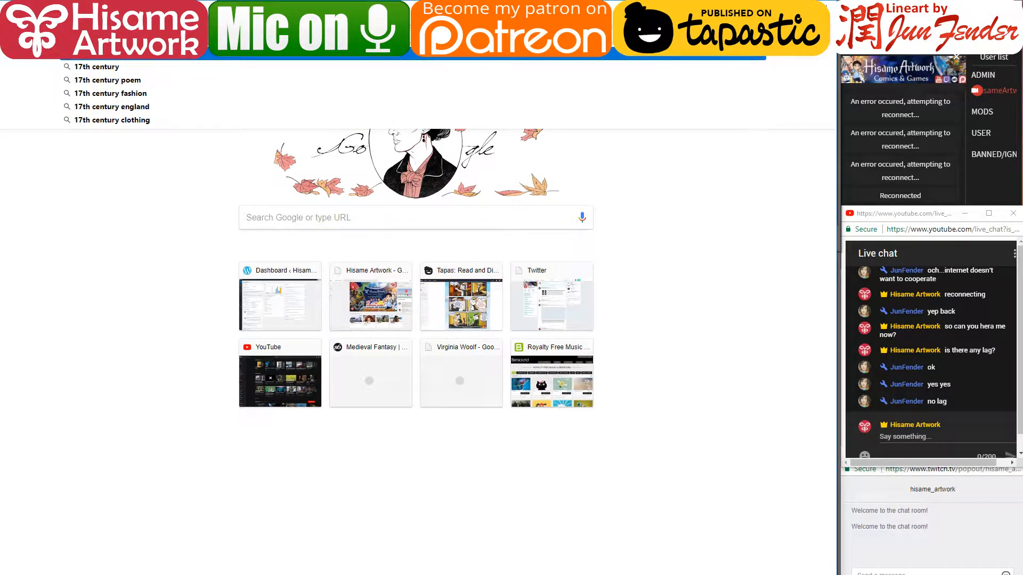
text( helmet)
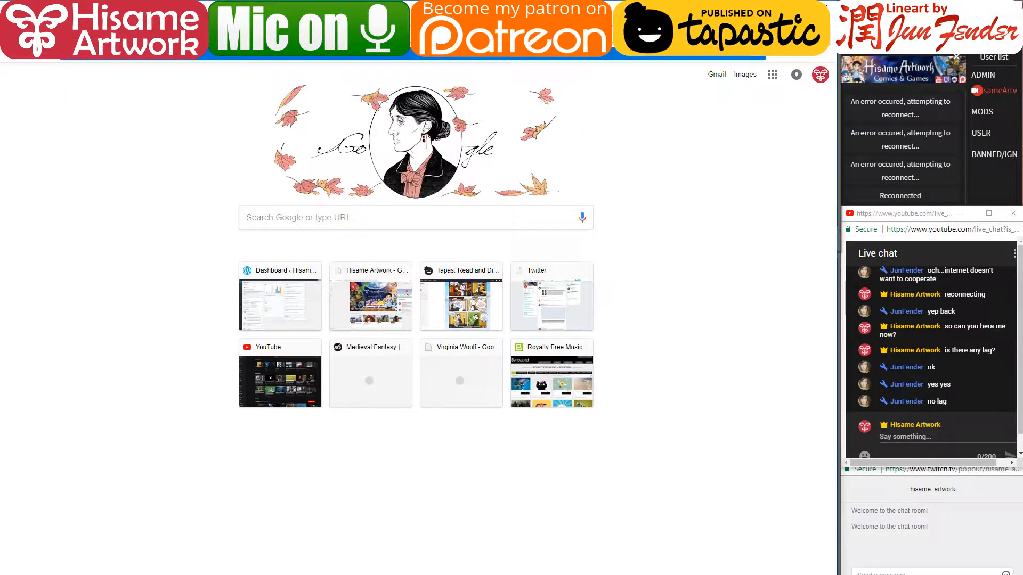
key(Return)
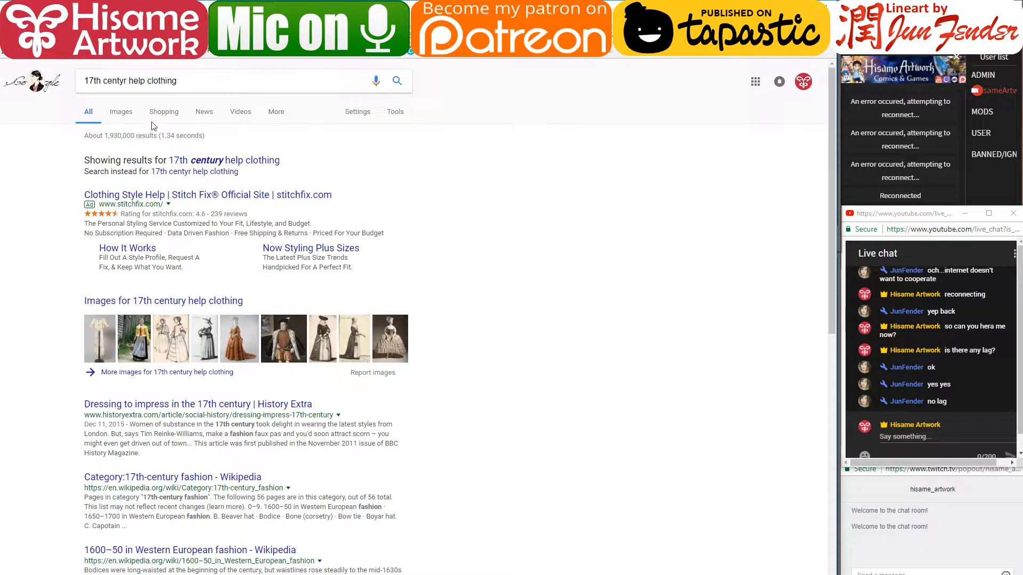
click(128, 117)
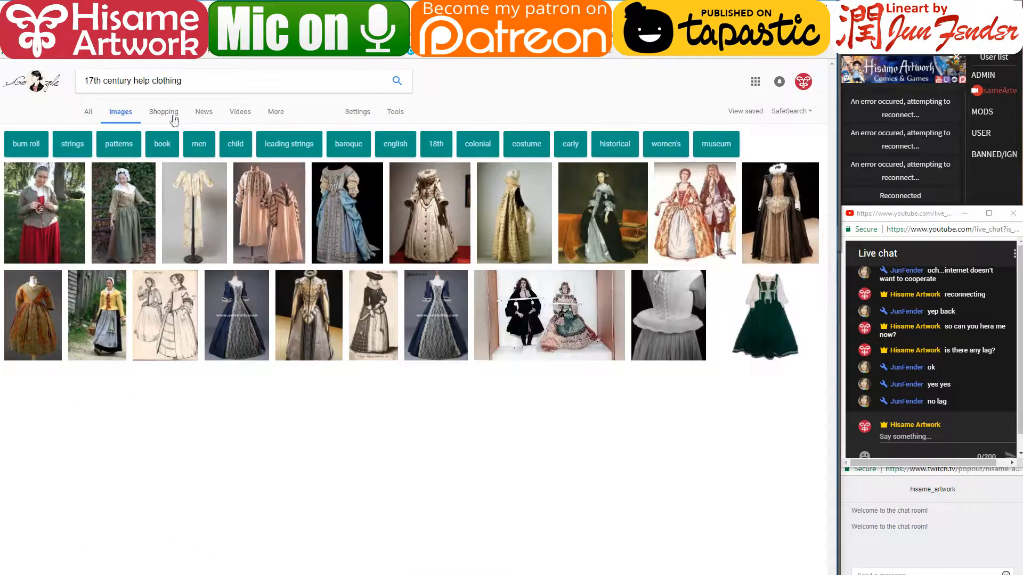
mouse_move(134, 194)
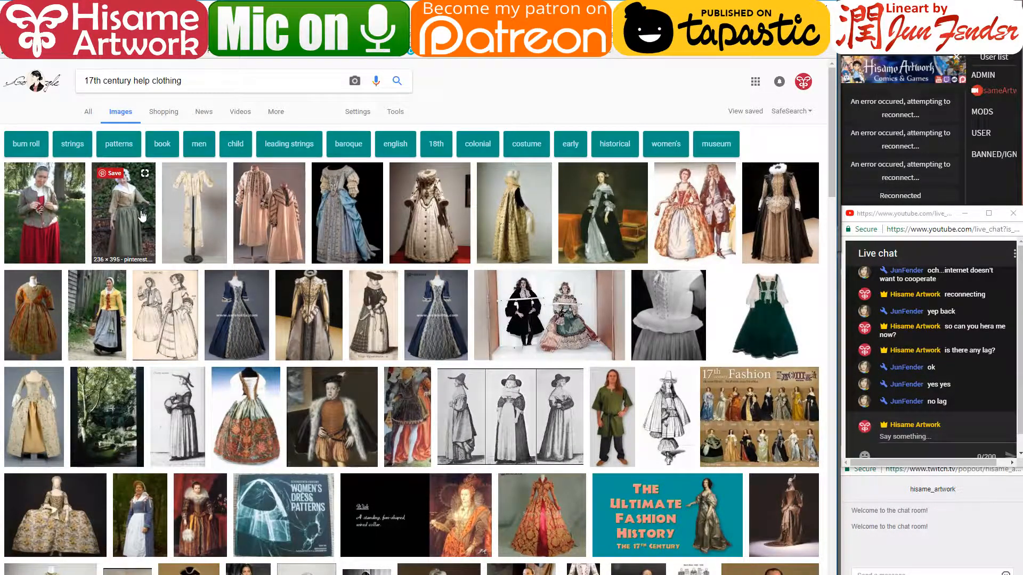
click(131, 213)
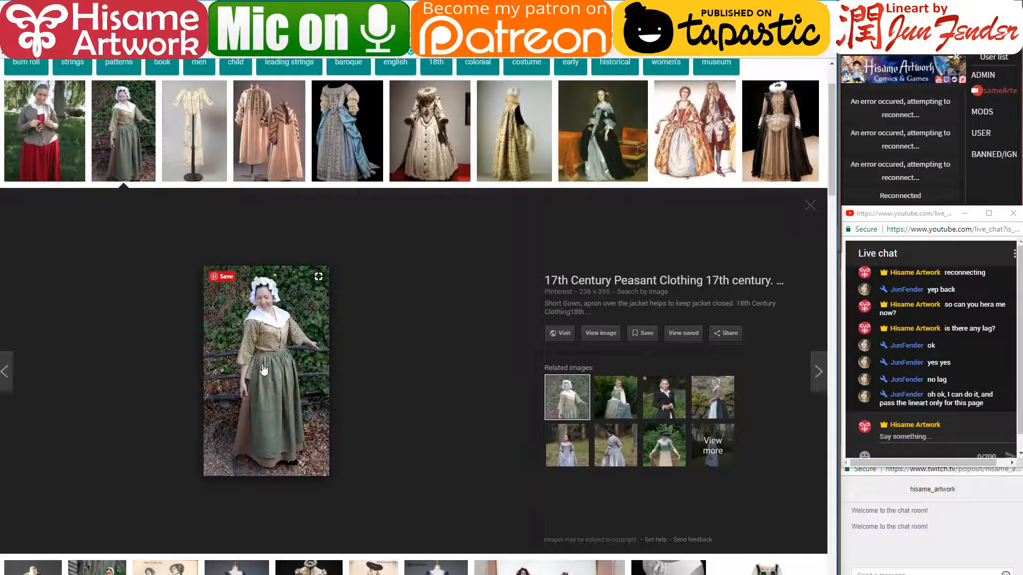
- Scroll through the clothing image preview, then return to the YouTube live dashboard tab
scroll(263, 370, down, 5)
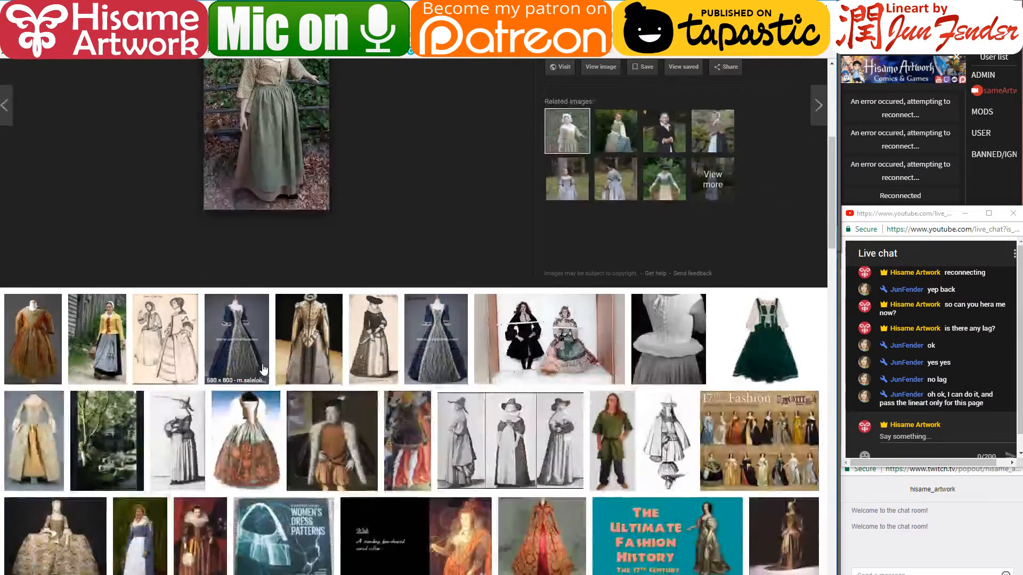
scroll(260, 373, down, 1)
scroll(245, 319, up, 3)
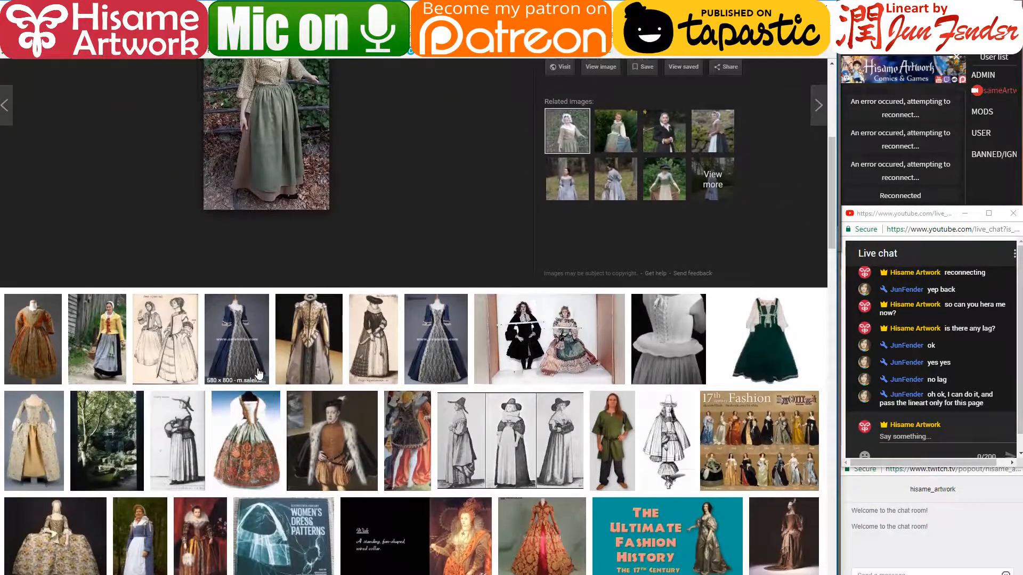
scroll(237, 267, up, 5)
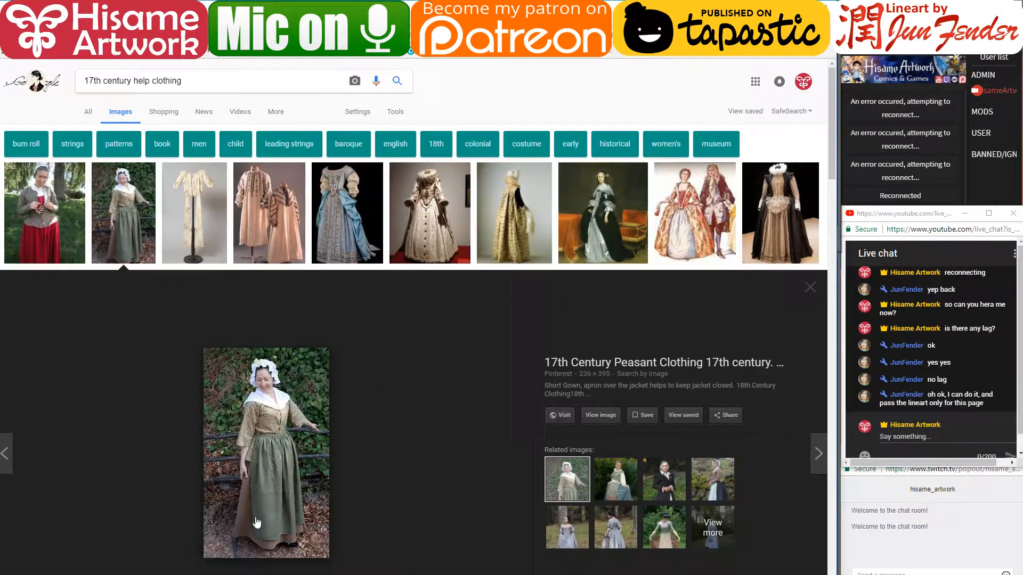
scroll(404, 429, down, 15)
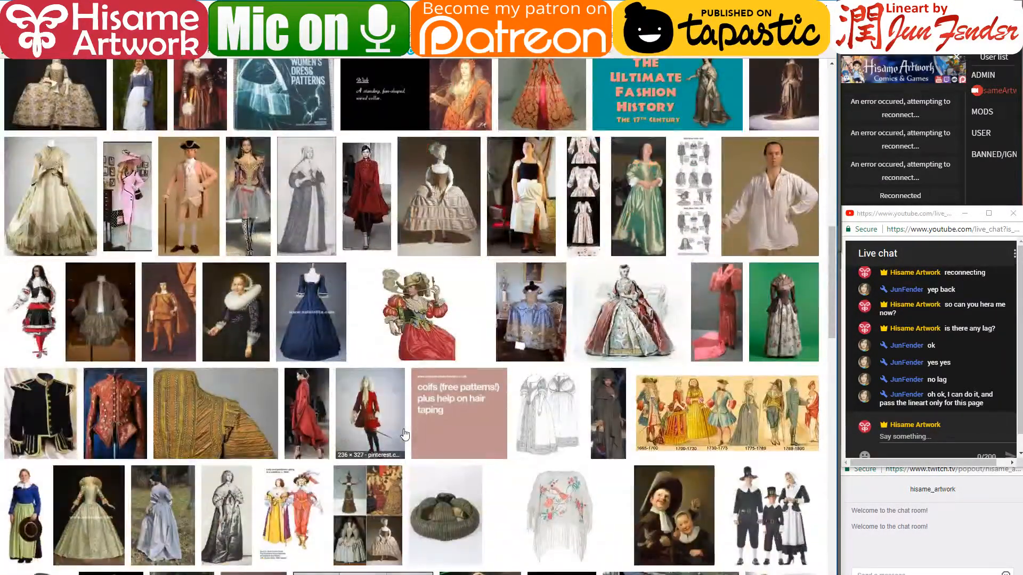
scroll(404, 434, up, 15)
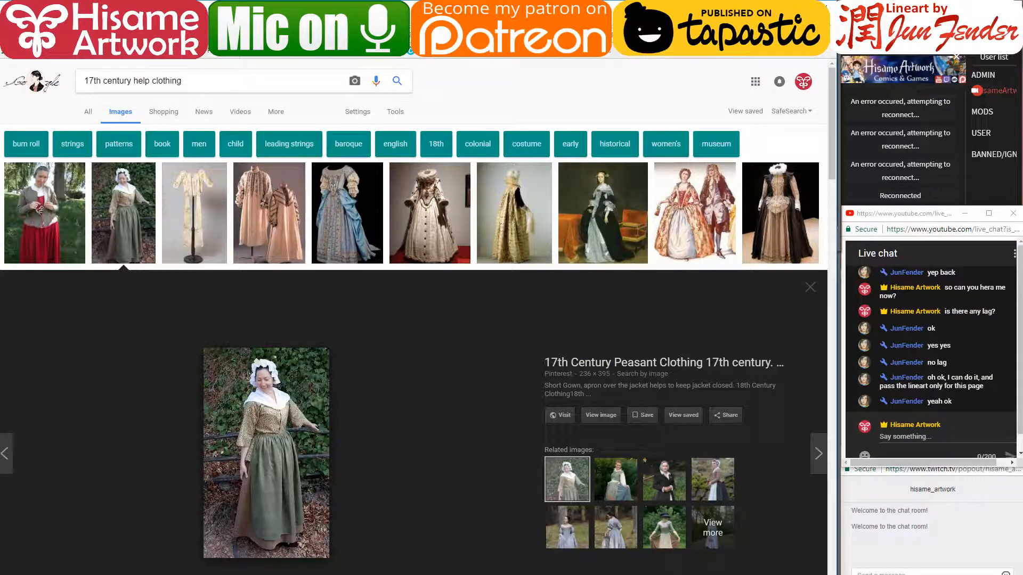
key(ctrl+Tab)
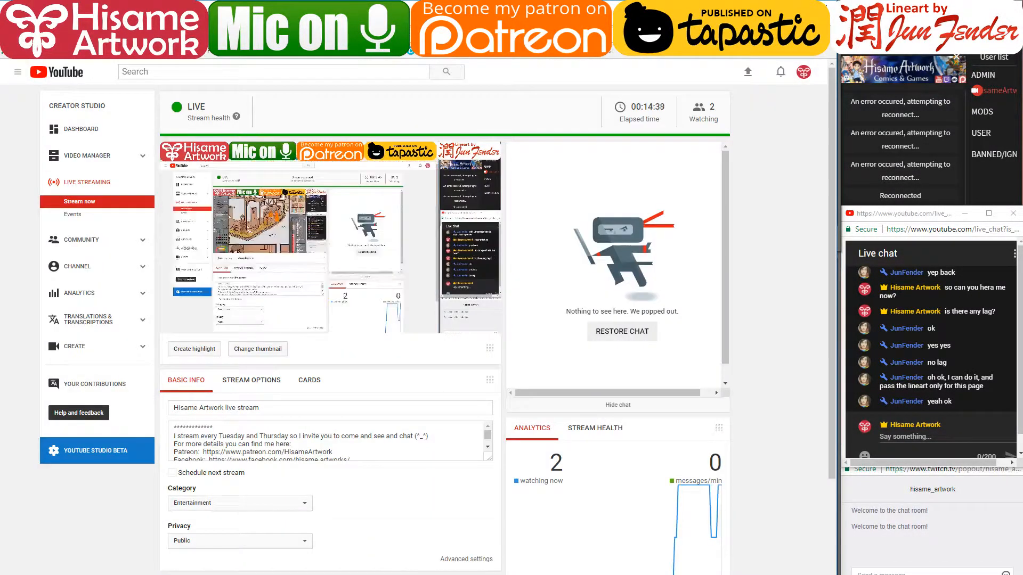
- Return to Clip Studio Paint, close the sketch reference and zoom out over the street scene
key(alt+Tab)
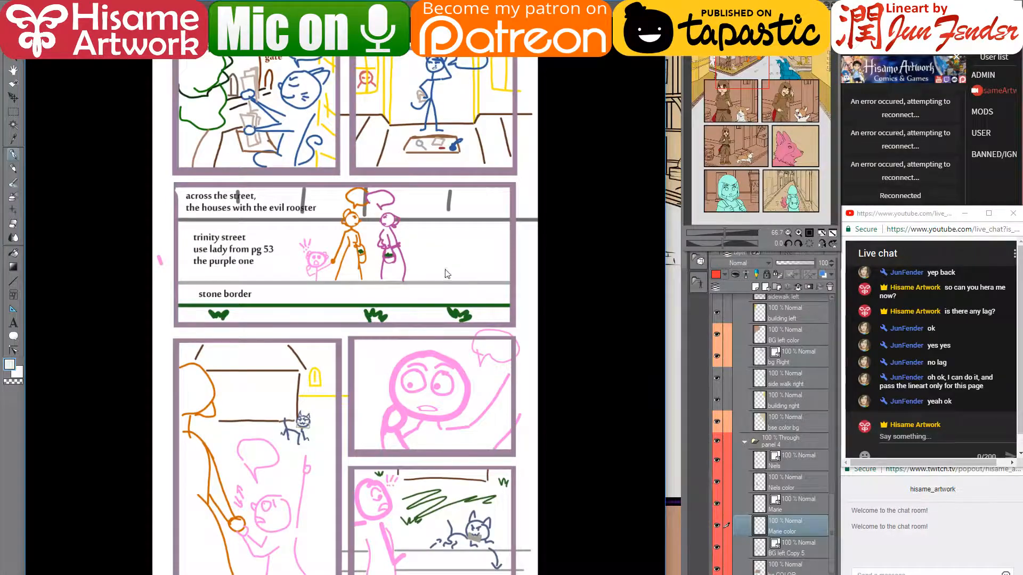
click(614, 7)
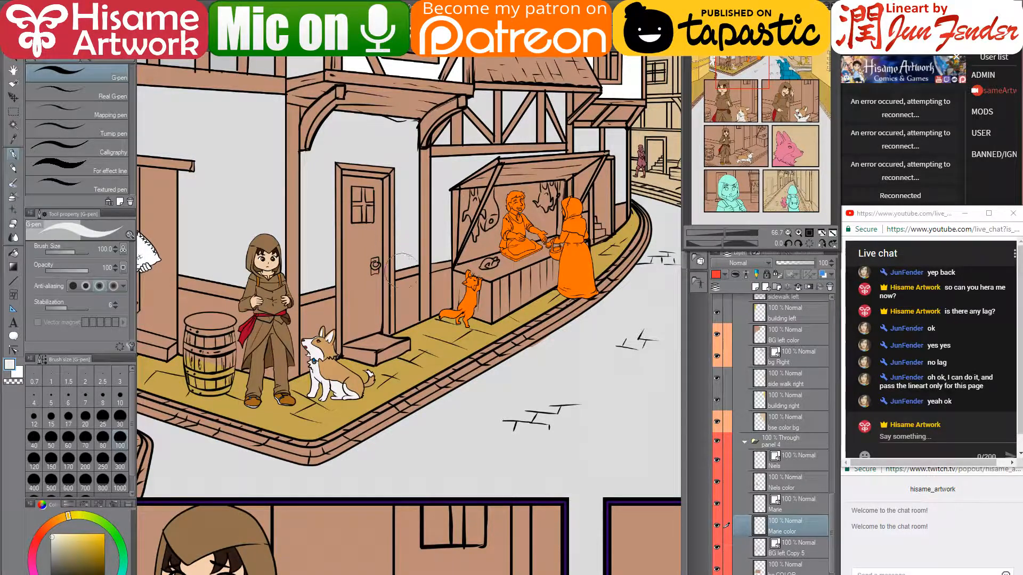
scroll(530, 310, down, 1)
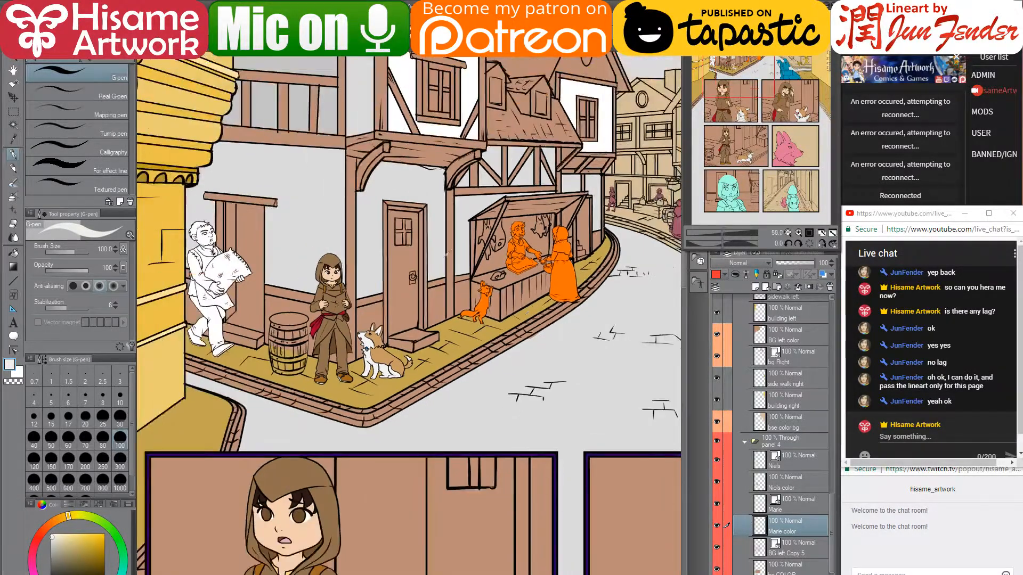
mouse_move(381, 165)
mouse_down()
mouse_move(382, 228)
mouse_move(358, 276)
mouse_move(339, 249)
mouse_up()
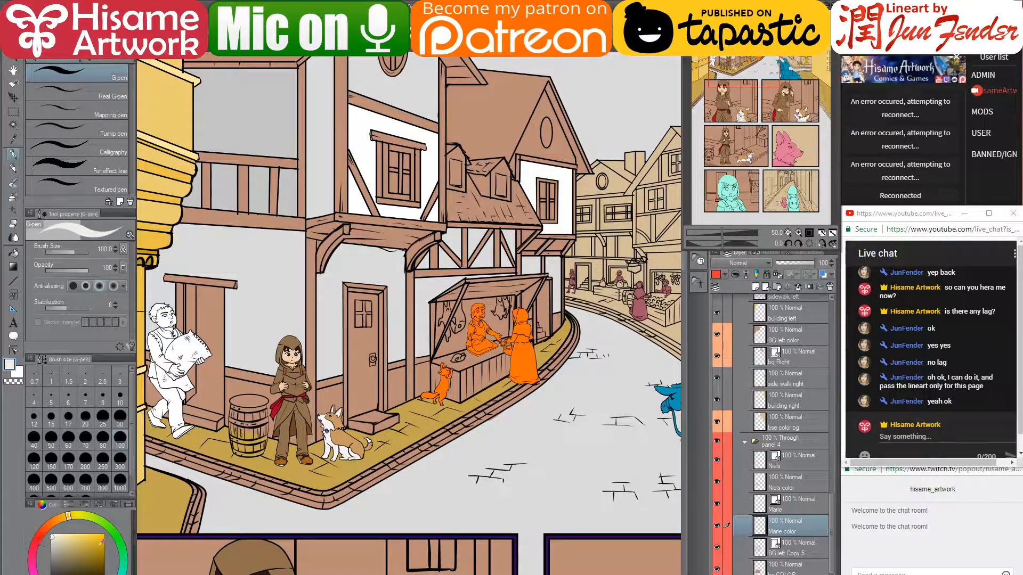
- Set the drawing colour to pure red and add a new raster layer above Marie color
drag(47, 527, 39, 541)
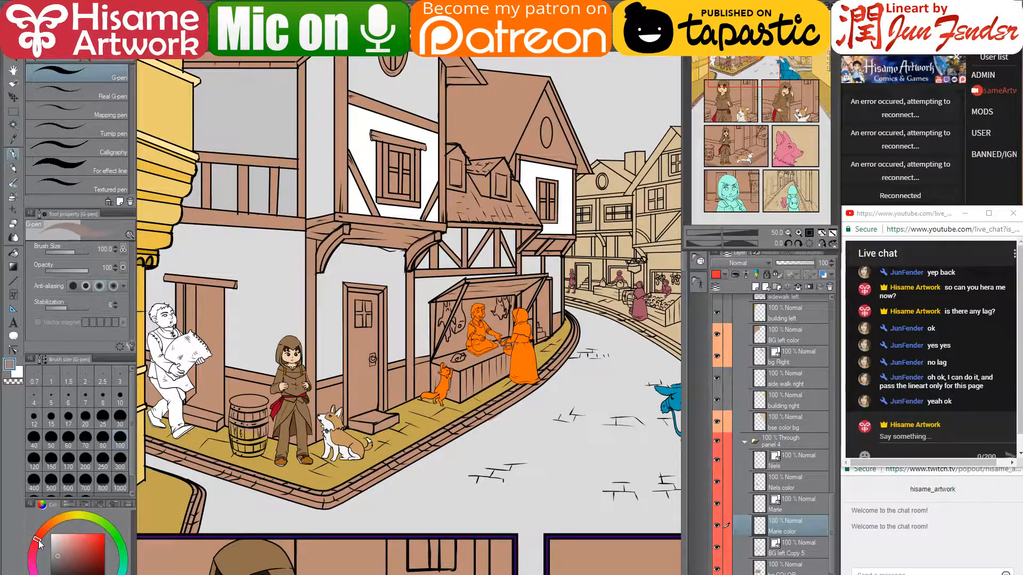
click(104, 551)
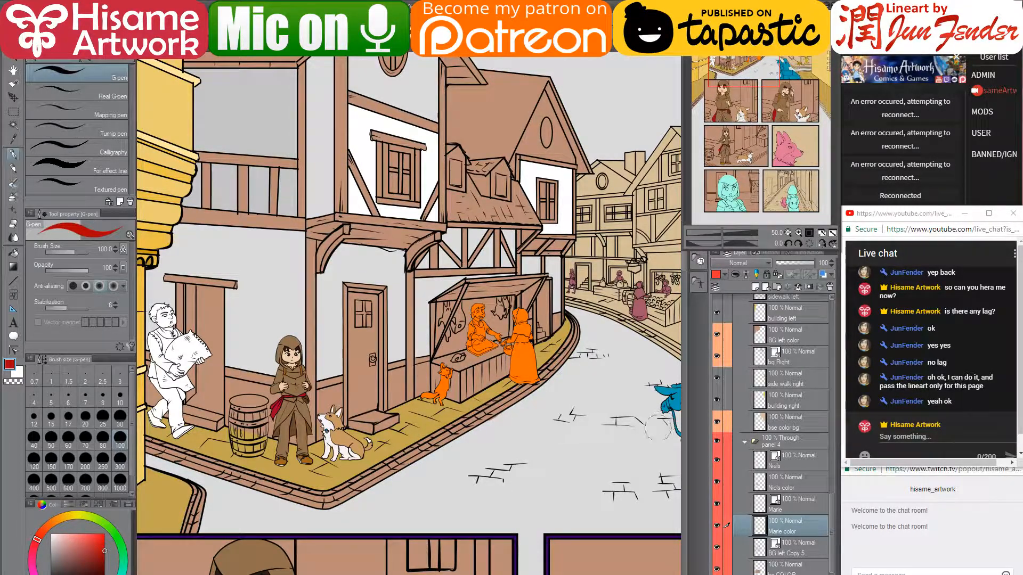
click(756, 286)
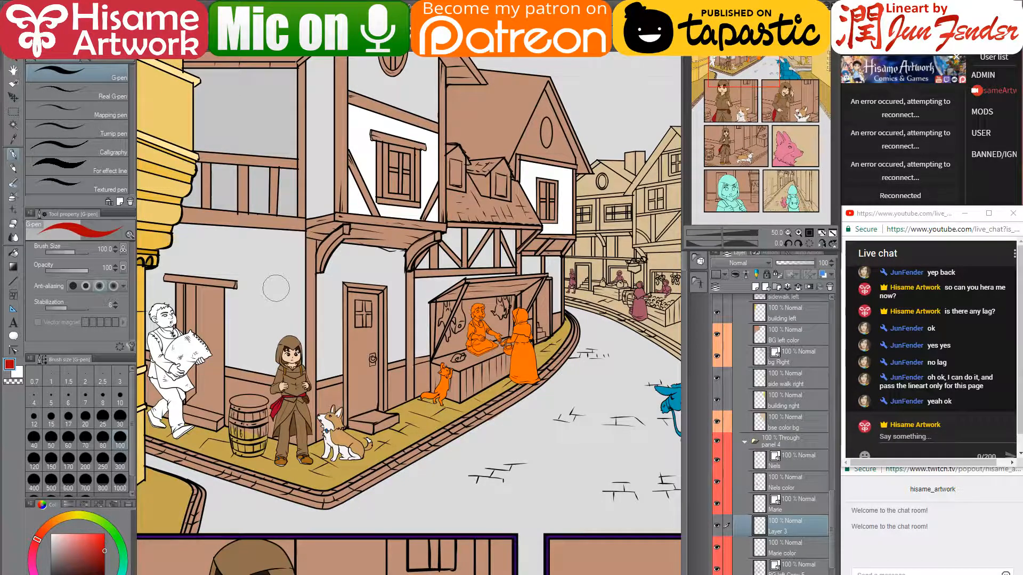
- Set the G-pen size to 15 and delete the new Layer 3
key(bracketleft)
key(bracketleft)
key(bracketleft)
key(bracketleft)
key(bracketleft)
key(bracketleft)
key(bracketleft)
key(bracketleft)
key(bracketleft)
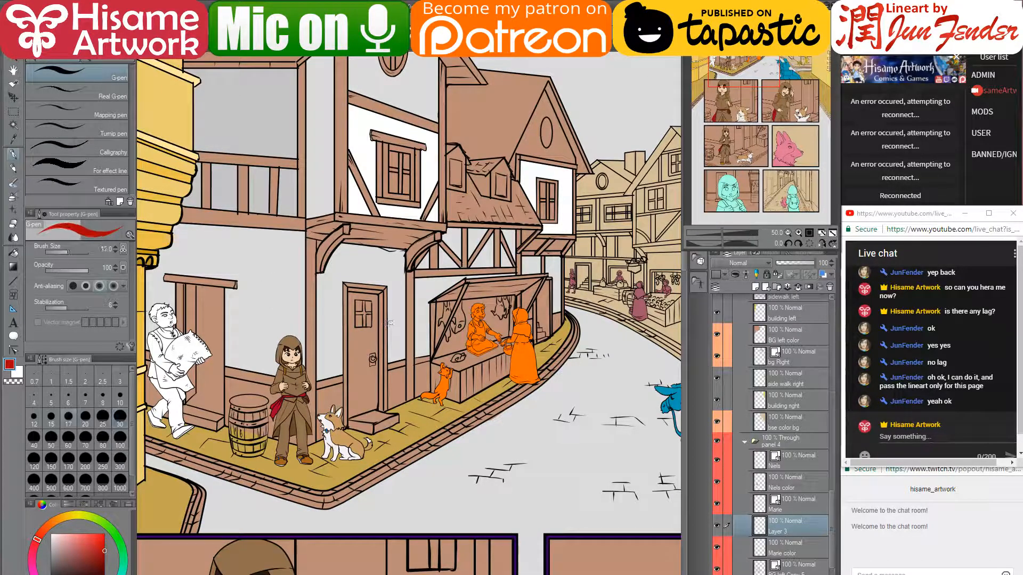
key(bracketleft)
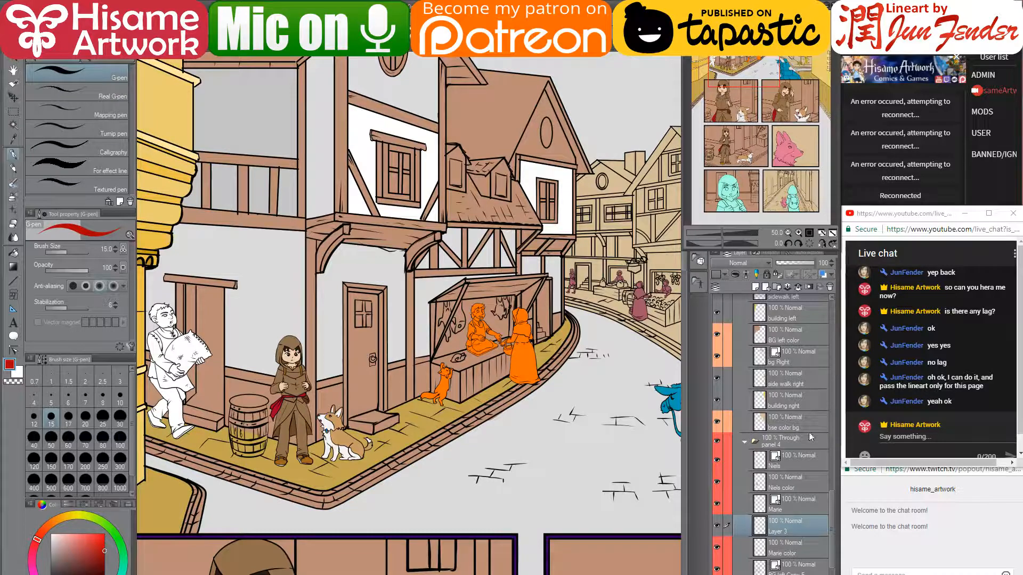
click(830, 286)
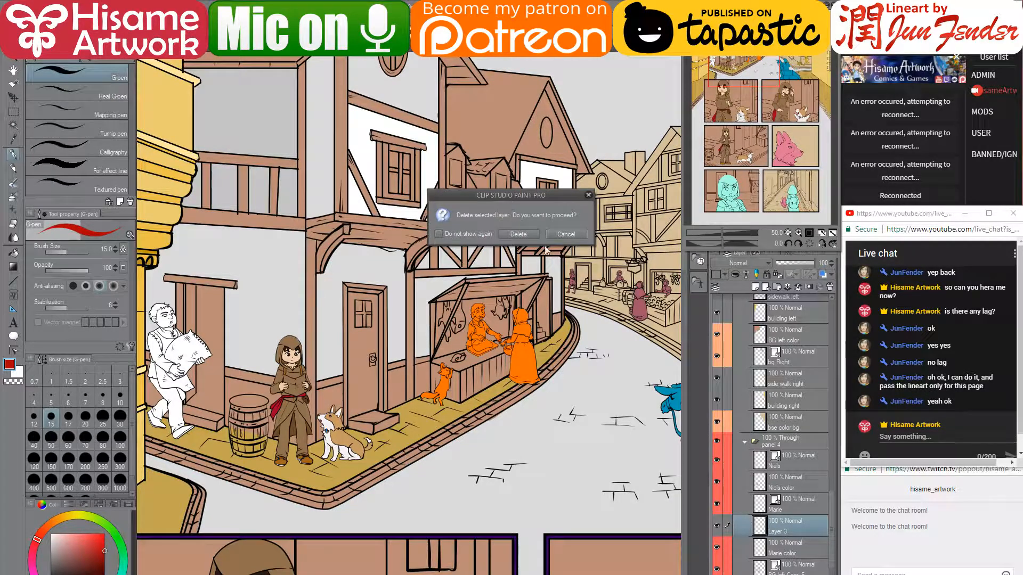
click(529, 233)
- Add a new layer above the donkey layer and sketch a red circle head beside the door
drag(829, 502, 835, 387)
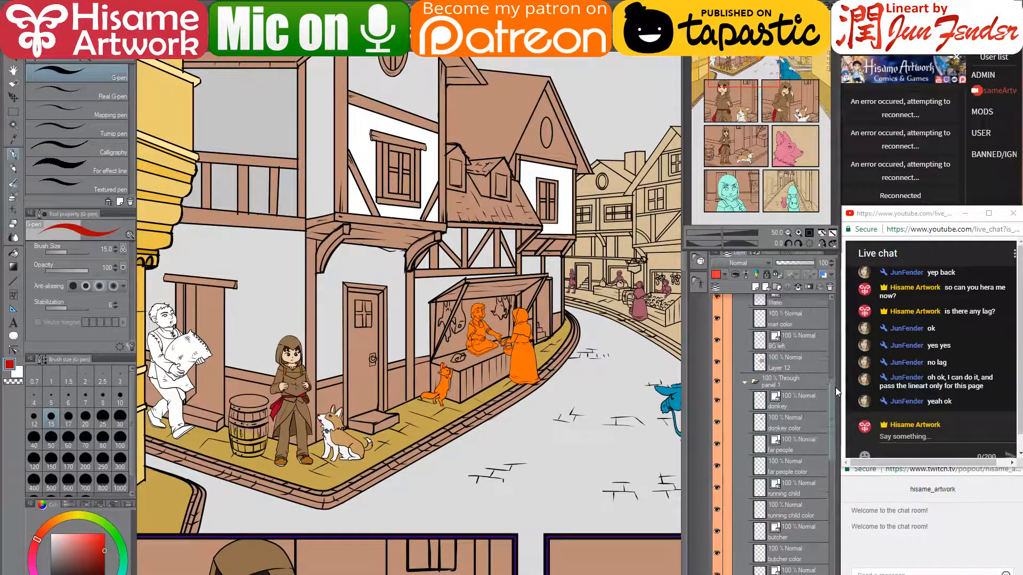
click(803, 402)
click(755, 287)
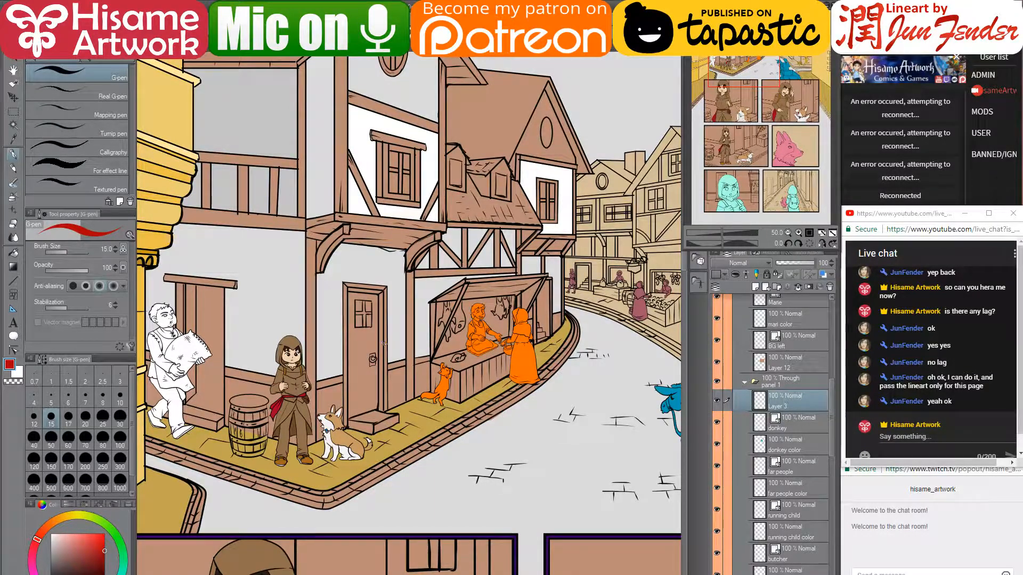
mouse_move(397, 323)
mouse_down()
mouse_move(384, 345)
mouse_move(409, 304)
mouse_move(399, 316)
mouse_up()
key(ctrl+z)
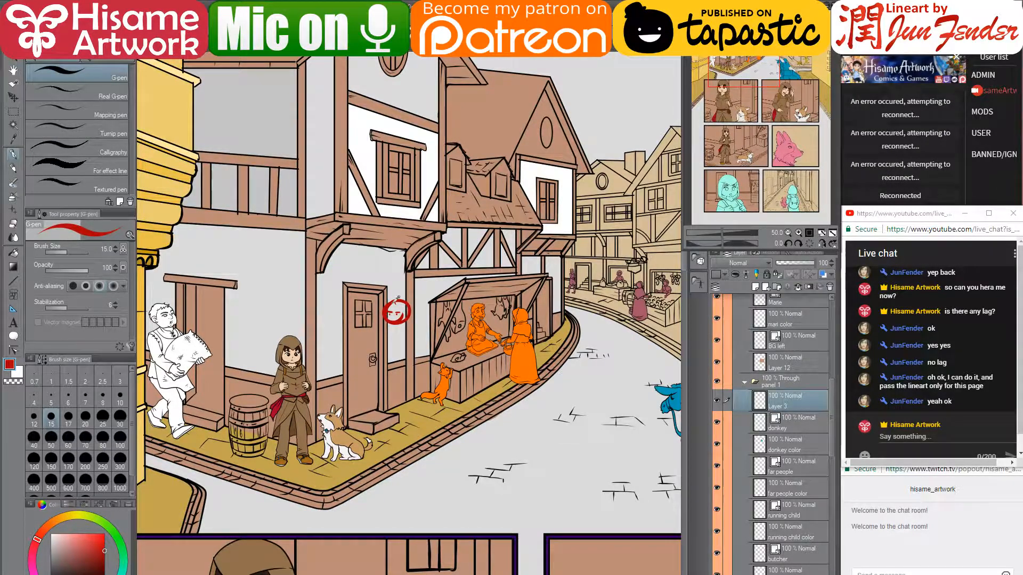
- Zoom in, draw a mouth in the red head, then erase it with a size 20 eraser
scroll(407, 320, up, 1)
scroll(407, 358, up, 1)
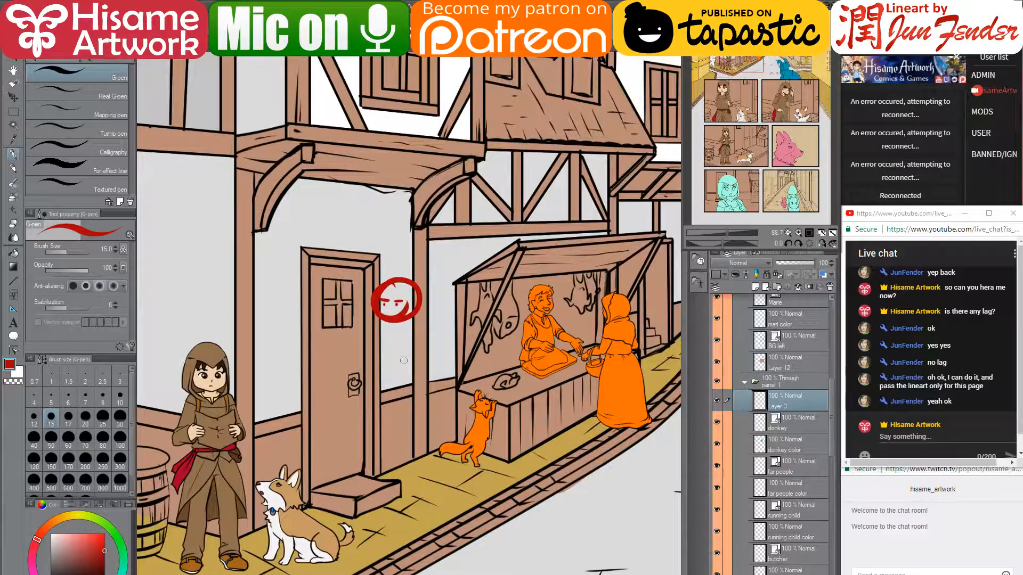
key(alt+e)
click(401, 309)
drag(394, 313, 408, 305)
key(e)
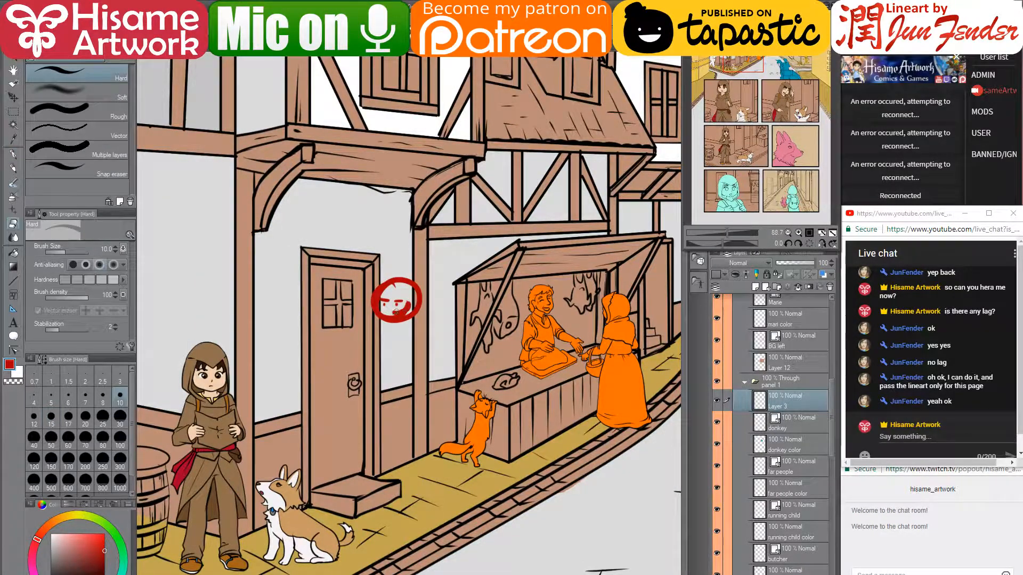
key(bracketright)
key(bracketright)
key(bracketright)
key(bracketright)
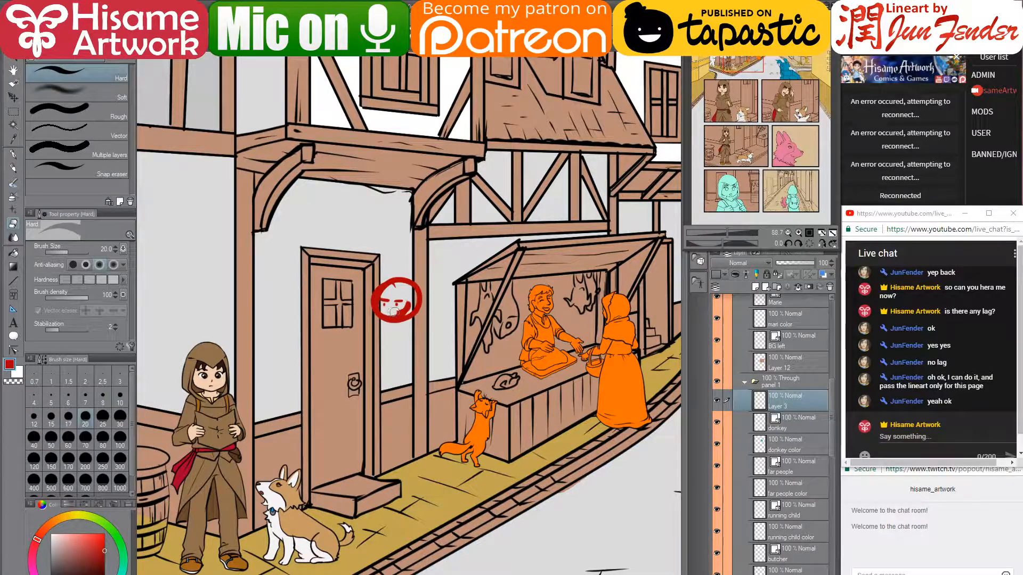
mouse_move(394, 312)
mouse_down()
mouse_move(409, 305)
mouse_move(385, 312)
mouse_up()
click(13, 154)
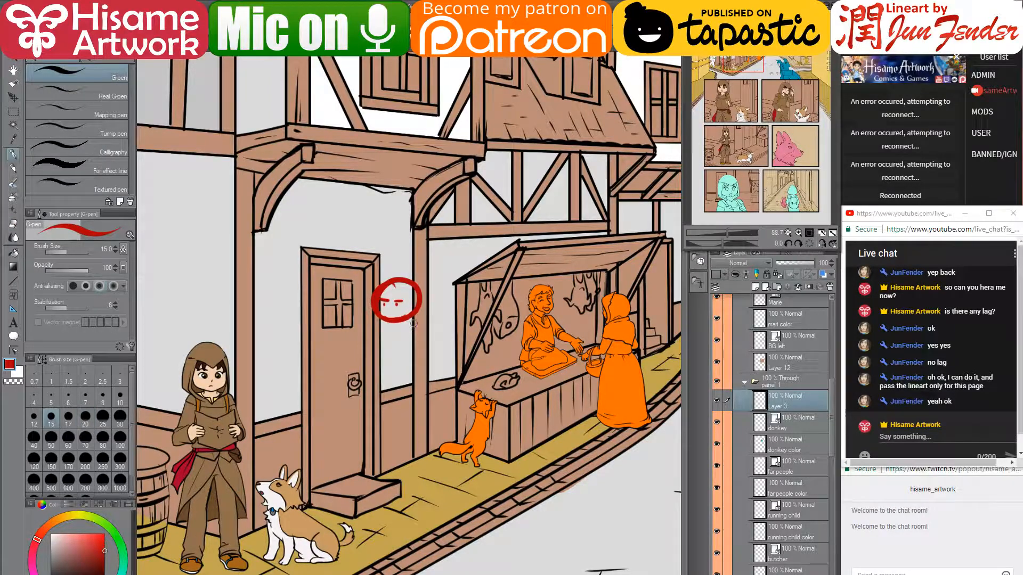
- Sketch the figure's back, torso, arm reaching for the doorknob, legs and feet, then check the date
mouse_move(416, 314)
mouse_down()
mouse_move(427, 352)
mouse_move(410, 325)
mouse_move(393, 388)
mouse_move(379, 389)
mouse_move(401, 348)
mouse_up()
mouse_move(372, 380)
mouse_down()
mouse_move(409, 386)
mouse_move(418, 414)
mouse_move(399, 394)
mouse_move(427, 359)
mouse_move(420, 462)
mouse_up()
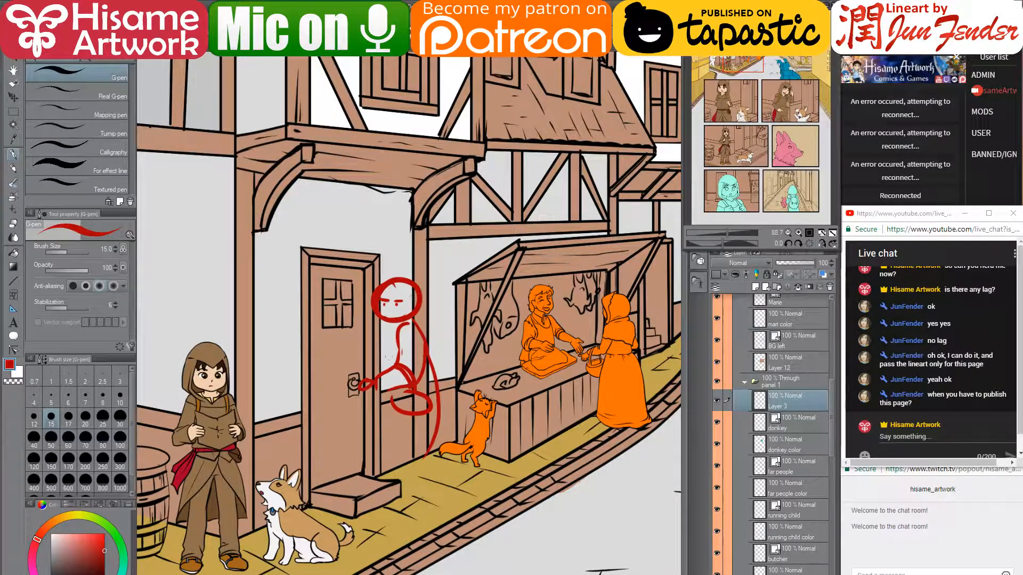
drag(381, 327, 393, 359)
drag(388, 397, 377, 459)
drag(436, 433, 444, 504)
mouse_move(376, 459)
mouse_down()
mouse_move(375, 481)
mouse_move(402, 501)
mouse_move(442, 499)
mouse_up()
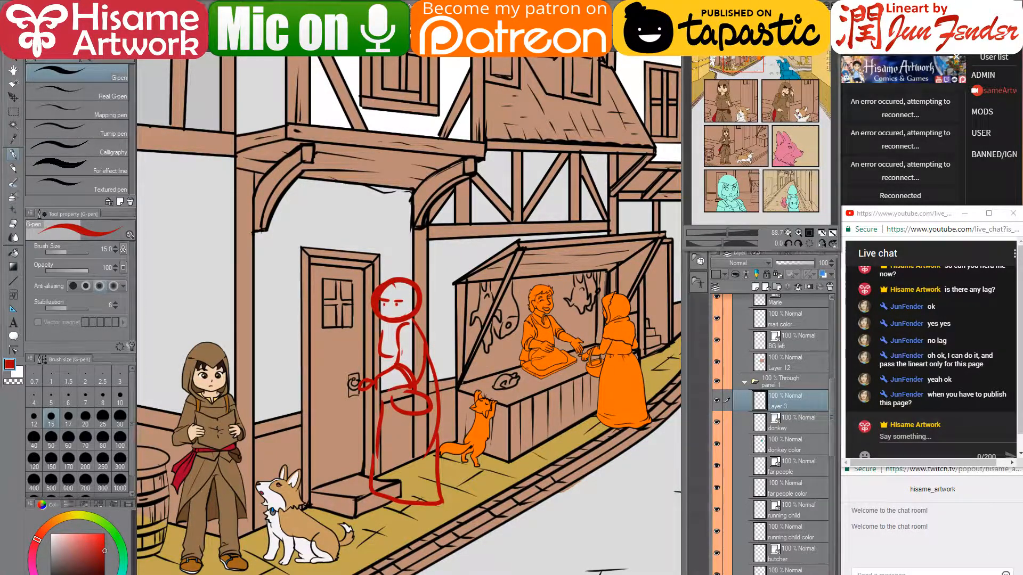
key(super+a)
key(super+a)
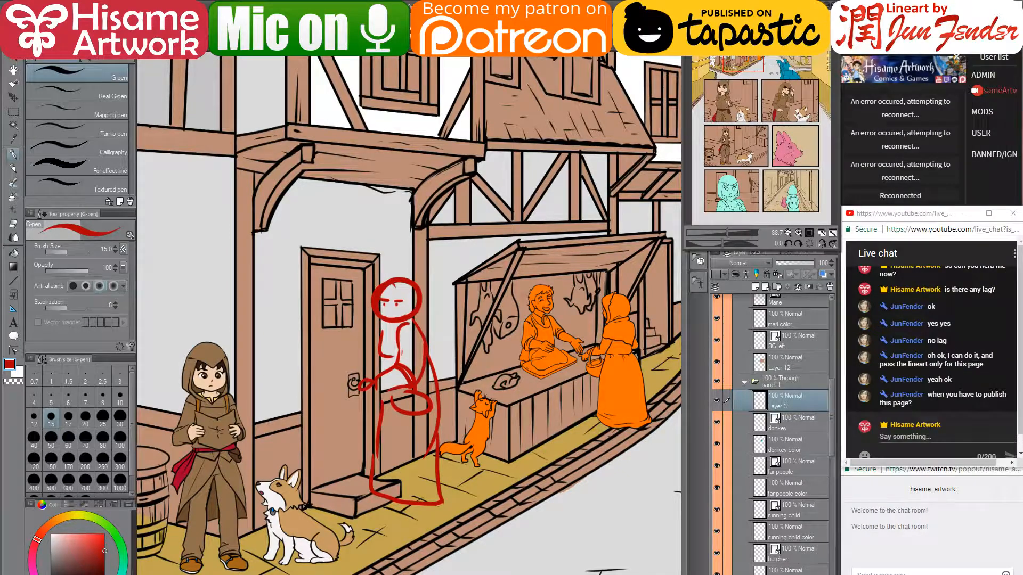
key(super+alt+d)
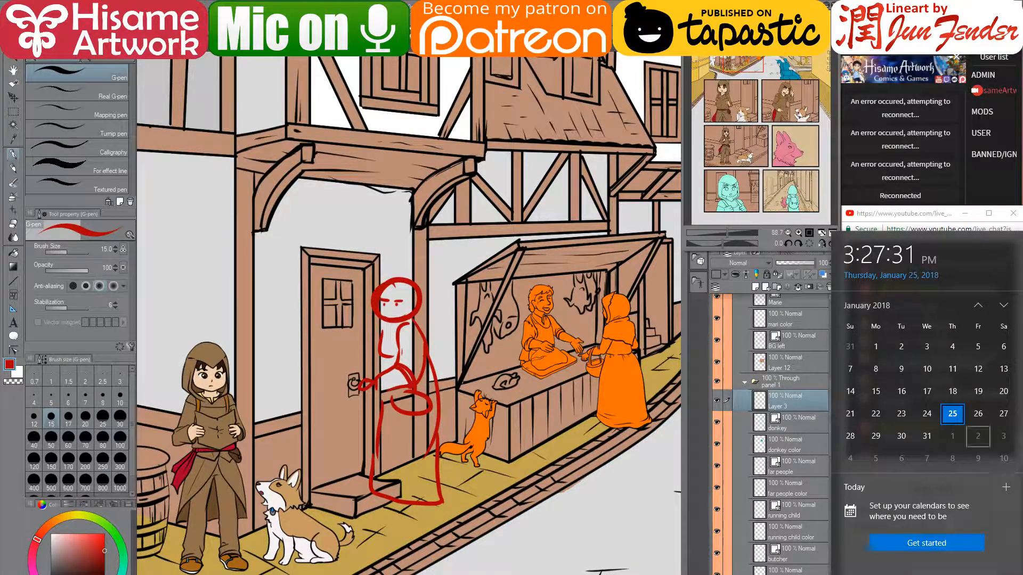
- Scroll the calendar to February, then dismiss it by clicking the canvas
scroll(926, 347, down, 1)
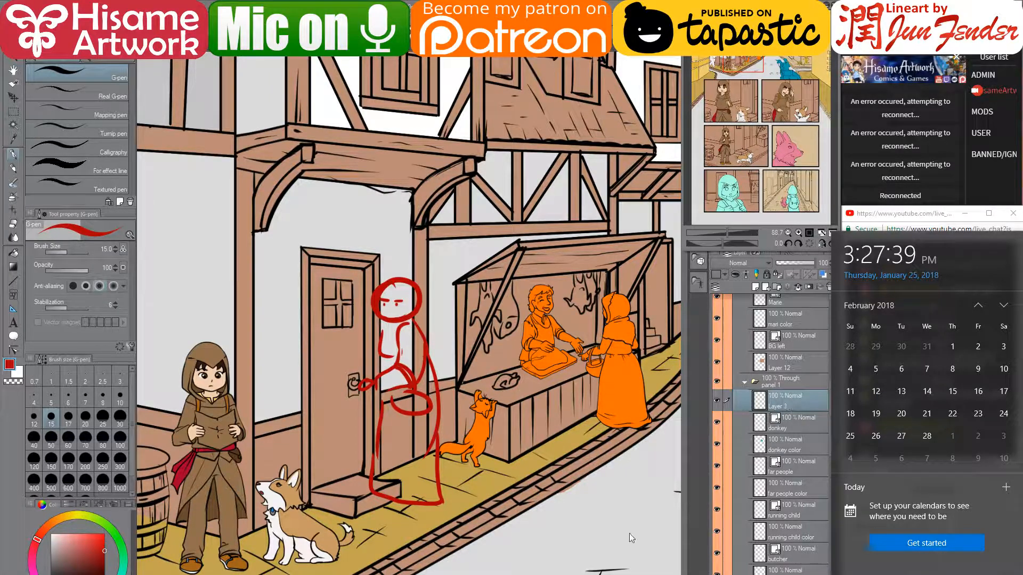
click(548, 454)
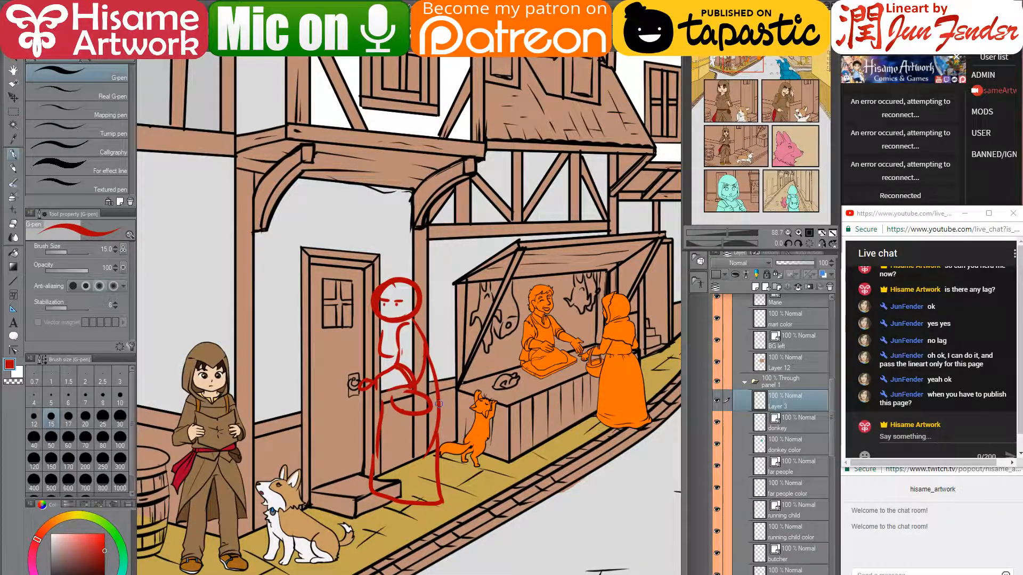
- Delete the red sketch layer, then zoom out and pan to view the blue cart and lower panels
click(830, 286)
click(523, 232)
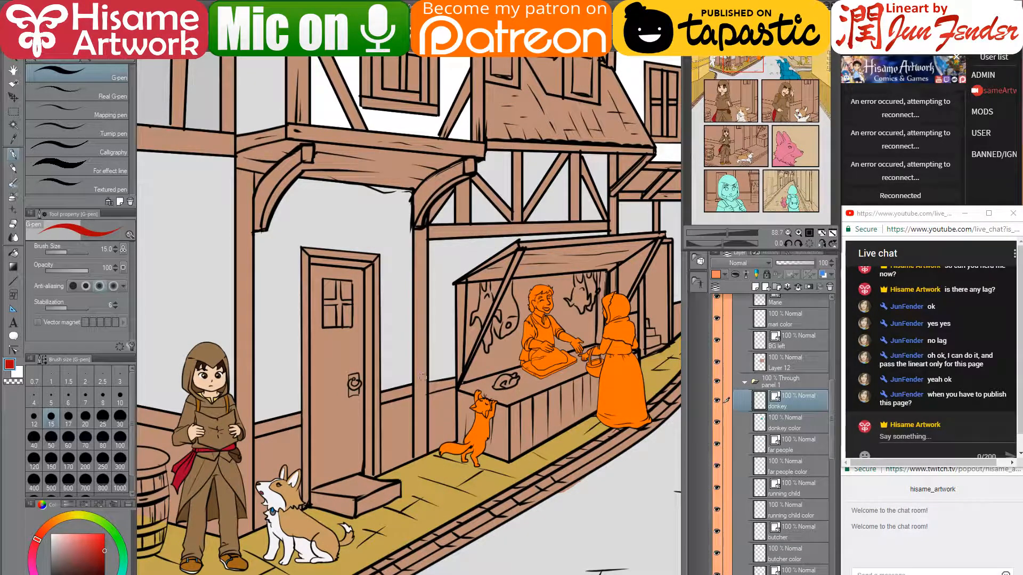
drag(424, 387, 505, 315)
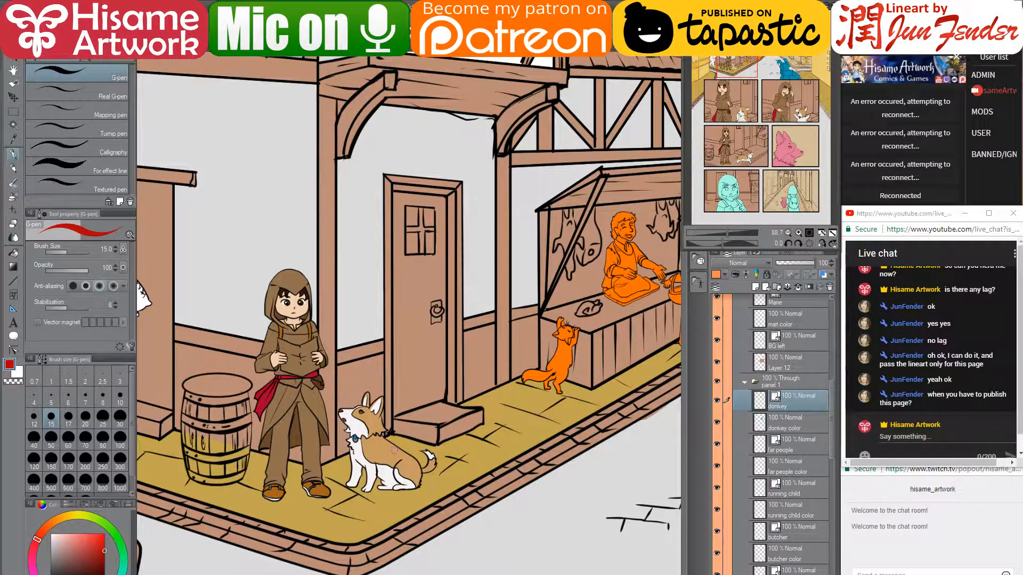
scroll(521, 441, down, 4)
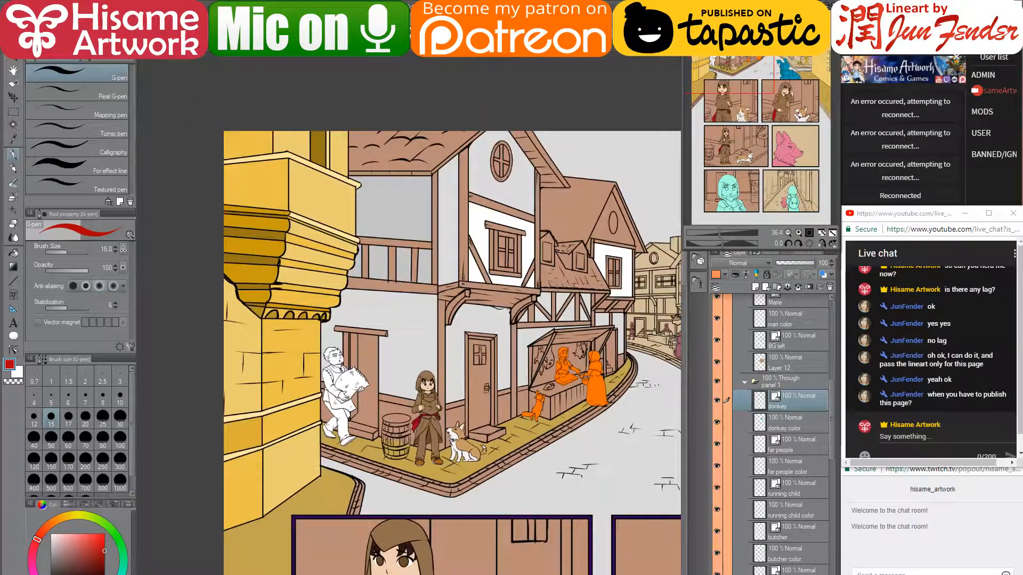
drag(623, 479, 522, 434)
scroll(438, 410, down, 1)
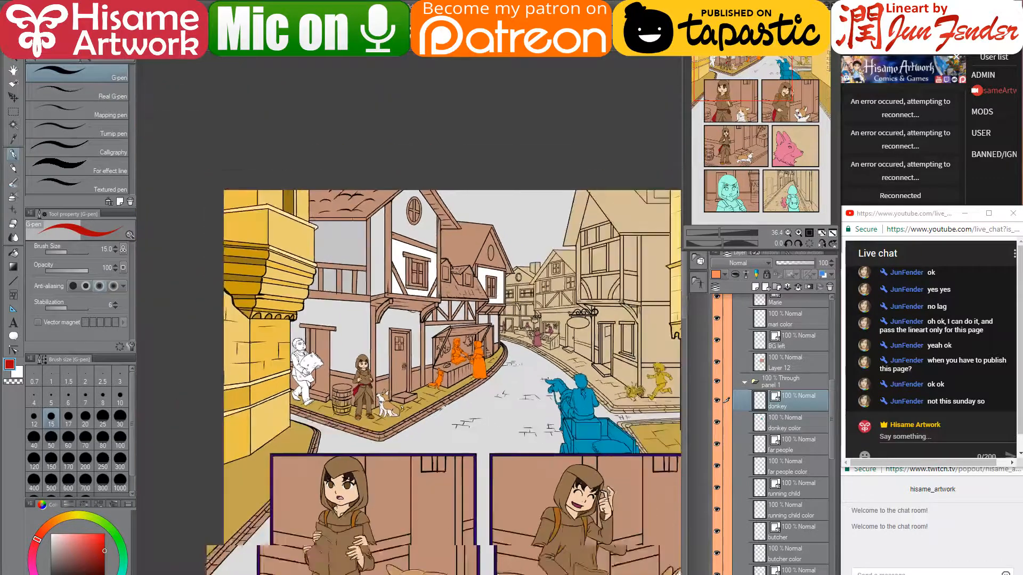
drag(440, 411, 428, 342)
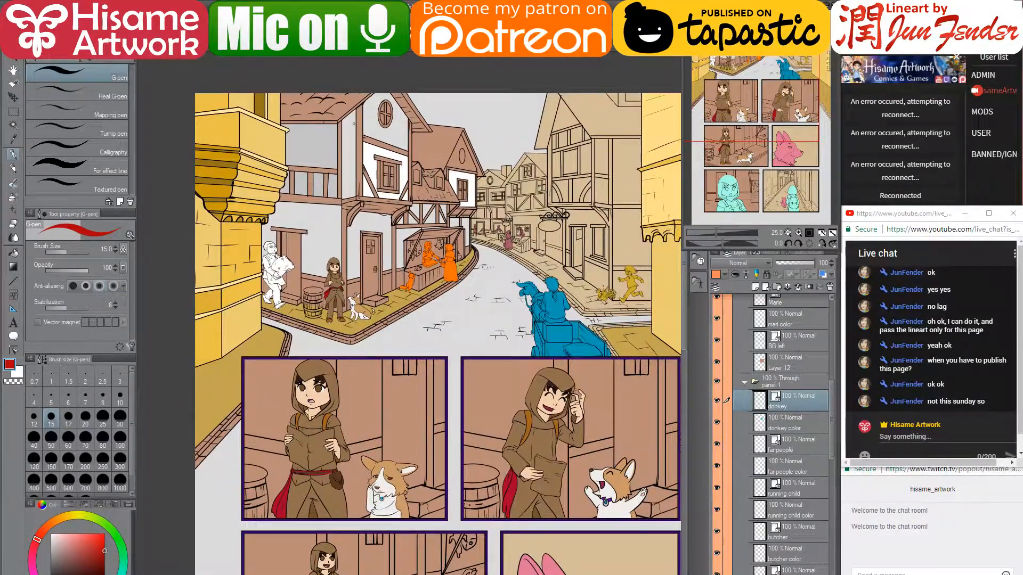
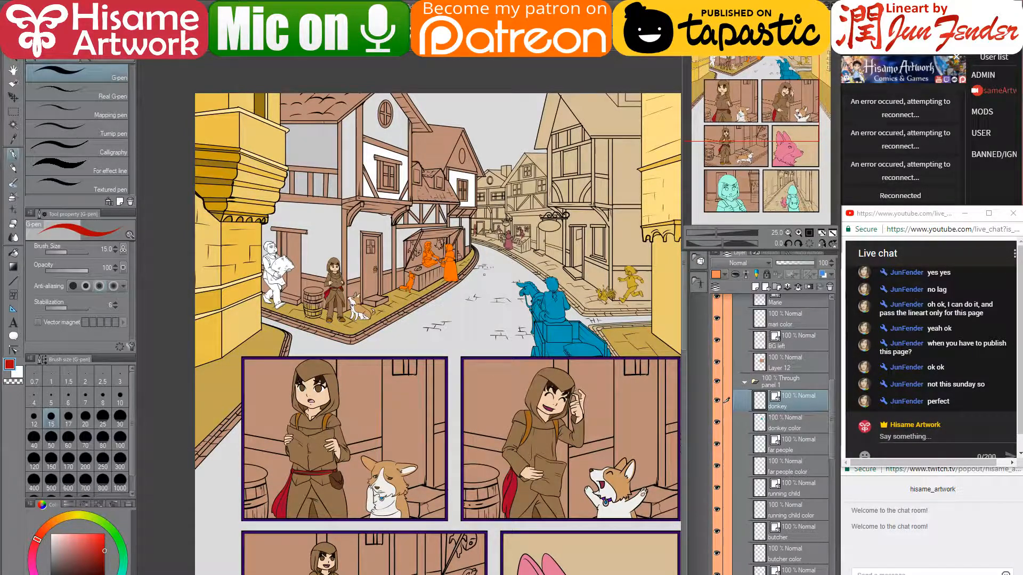
- Pick the corgi's layer from the artwork and zoom in centred on the corgi
scroll(484, 274, down, 2)
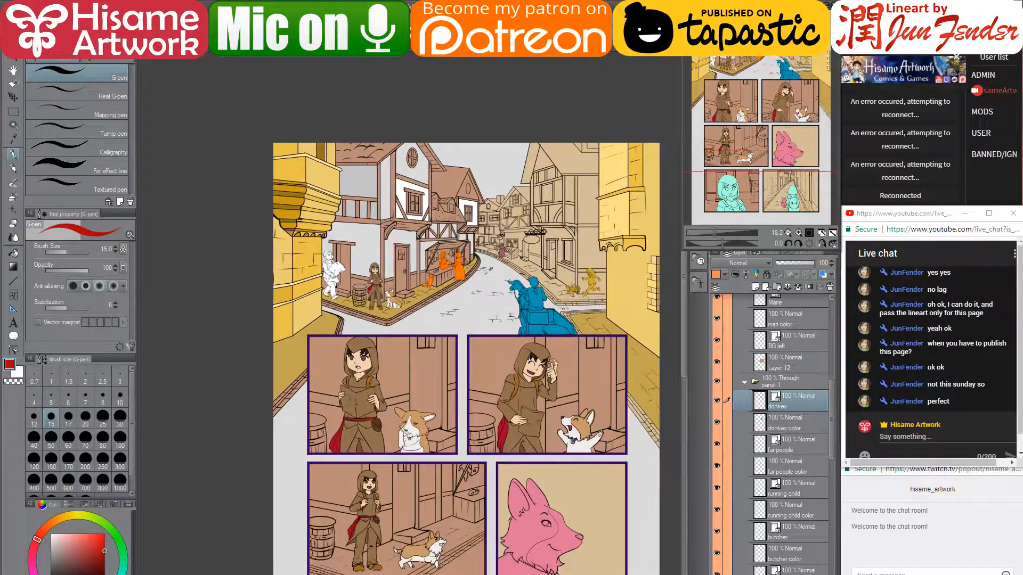
drag(494, 302, 488, 175)
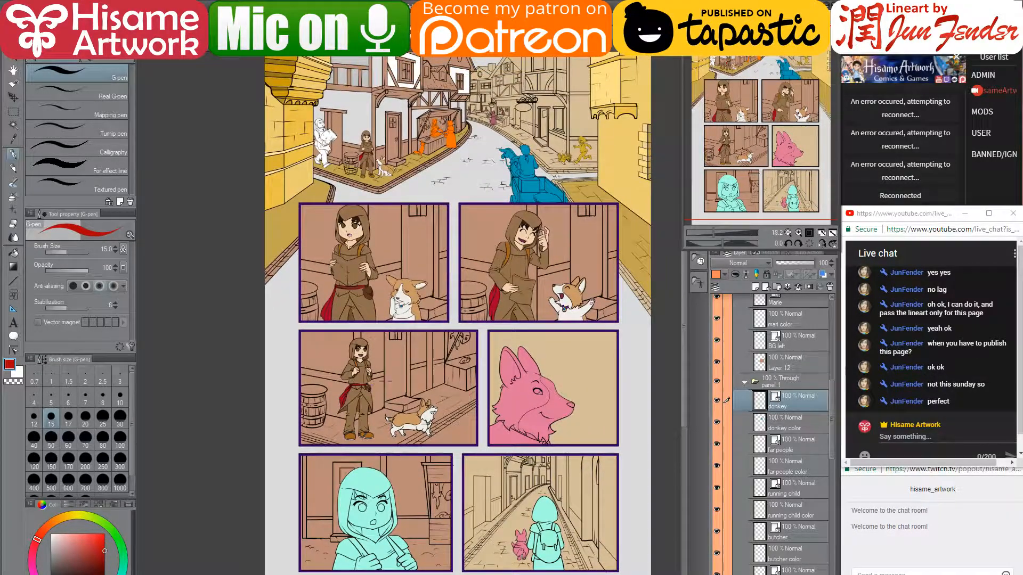
ctrl+shift+click(408, 420)
scroll(408, 414, up, 6)
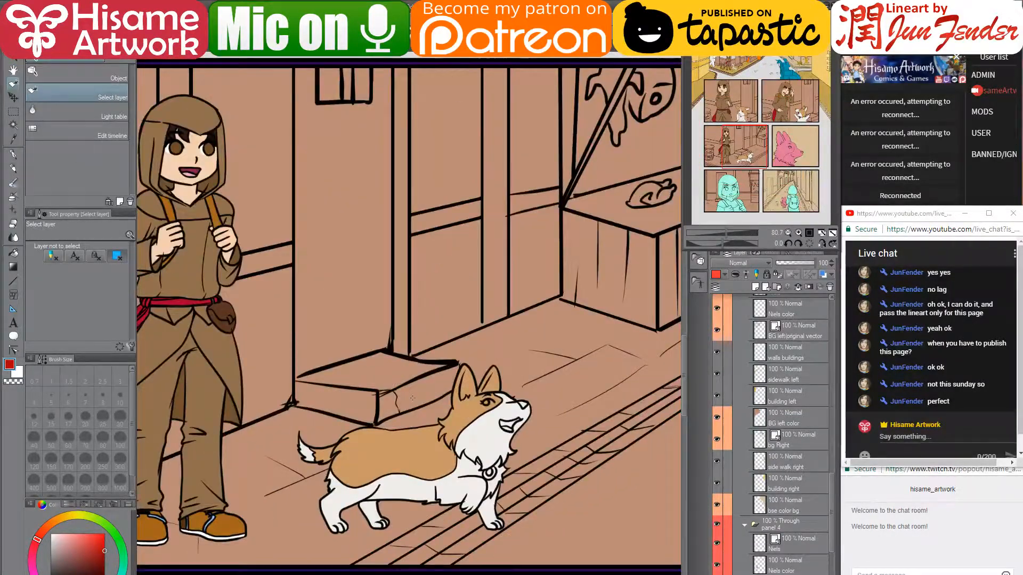
drag(503, 381, 393, 382)
scroll(269, 539, up, 2)
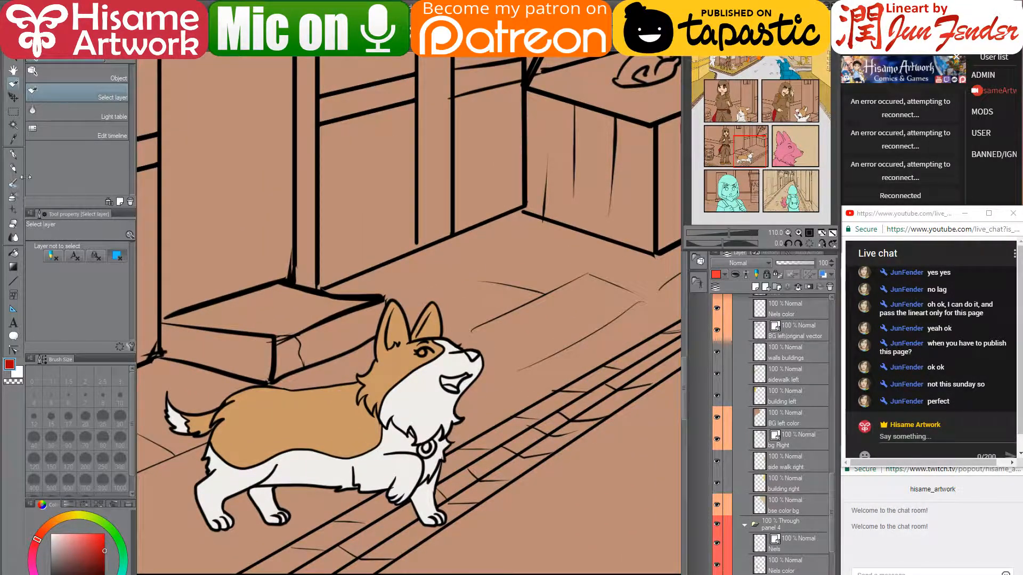
- With the G-pen, sample white and paint the inside of the corgi's left ear
key(p)
alt+click(397, 394)
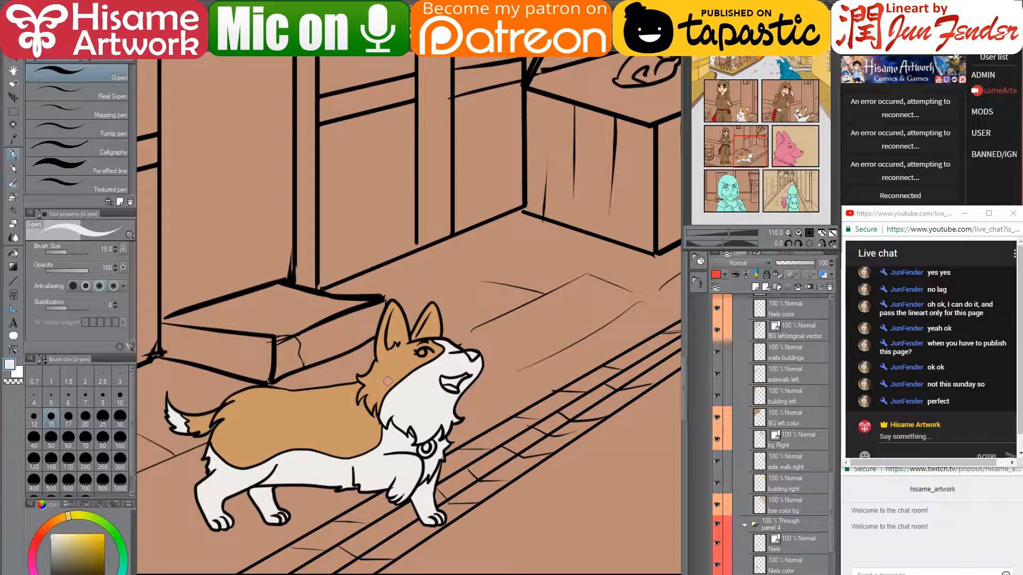
scroll(473, 329, up, 2)
drag(591, 381, 500, 317)
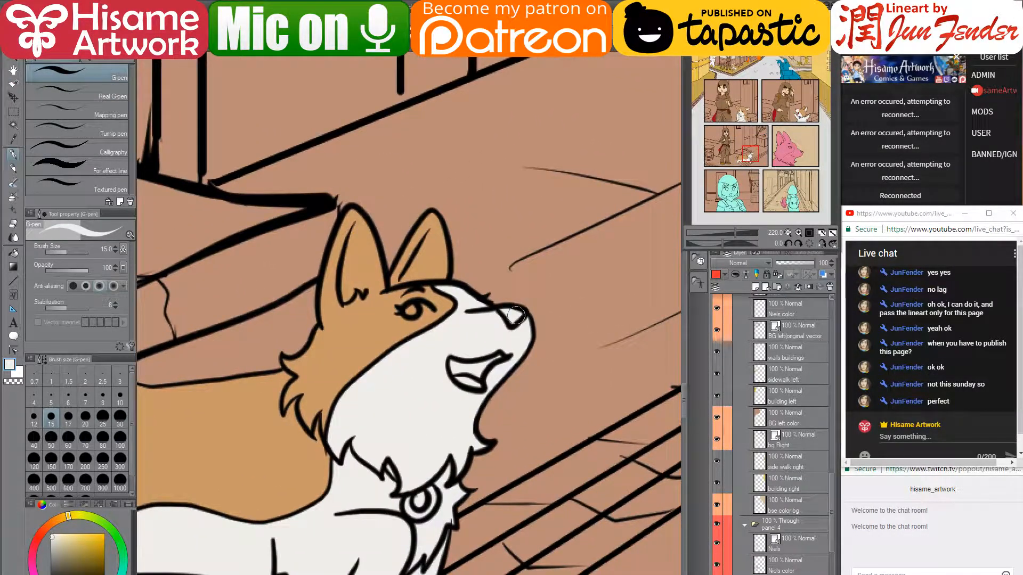
mouse_move(345, 296)
mouse_down()
mouse_move(358, 229)
mouse_move(364, 288)
mouse_move(356, 274)
mouse_move(358, 233)
mouse_move(368, 284)
mouse_move(354, 233)
mouse_move(357, 301)
mouse_move(417, 263)
mouse_move(409, 275)
mouse_move(436, 275)
mouse_move(431, 235)
mouse_move(416, 265)
mouse_up()
- Paint the right ear and eye white, undo the stray stroke, and bring up File Explorer
alt+click(357, 297)
alt+click(363, 294)
alt+click(430, 215)
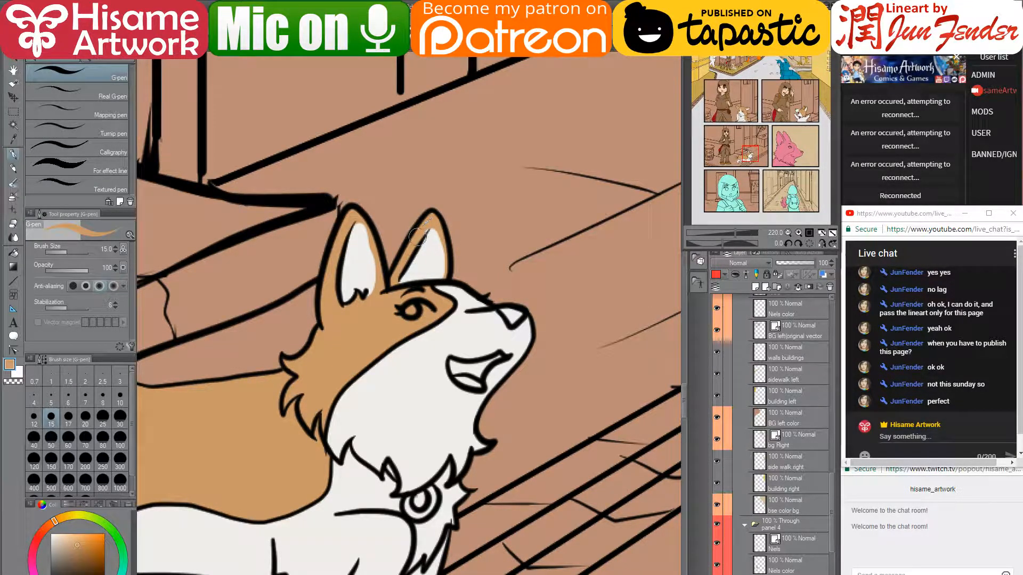
mouse_move(431, 307)
mouse_down()
mouse_move(410, 340)
mouse_move(393, 363)
mouse_up()
alt+click(407, 395)
key(ctrl+z)
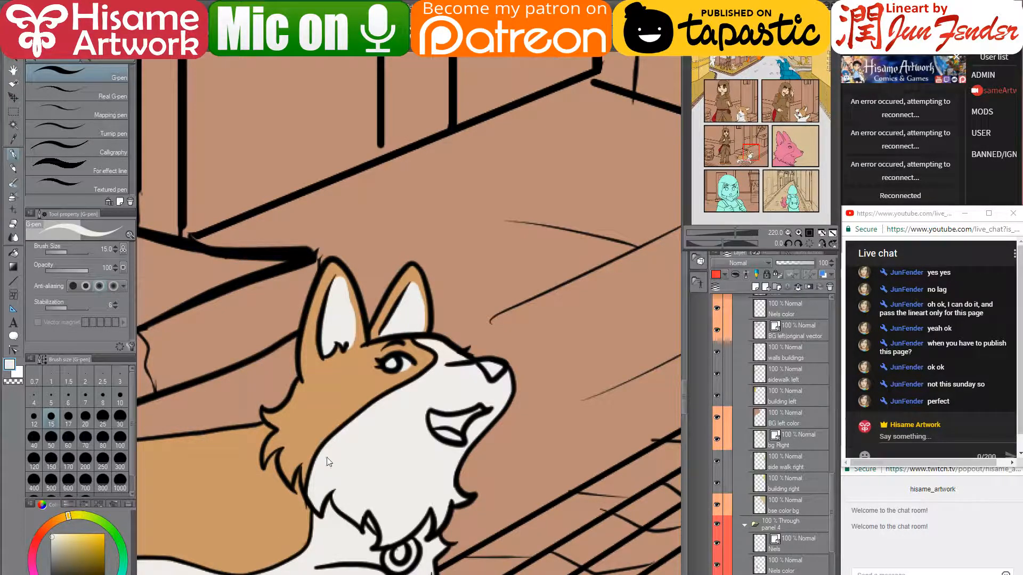
key(alt+Tab)
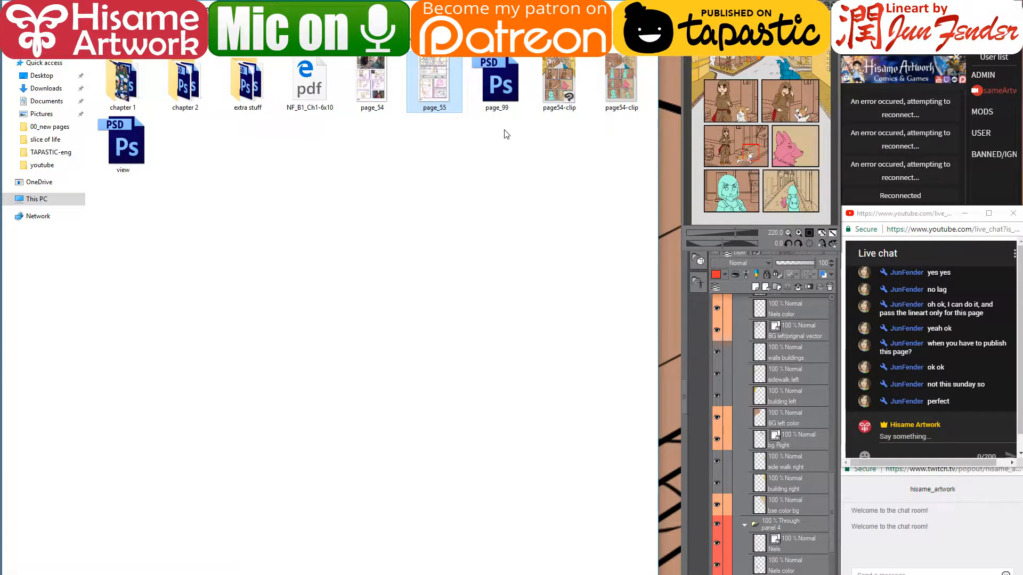
- Open the chapter 2 folder, scroll to the finished page_51 file and open it
double_click(191, 89)
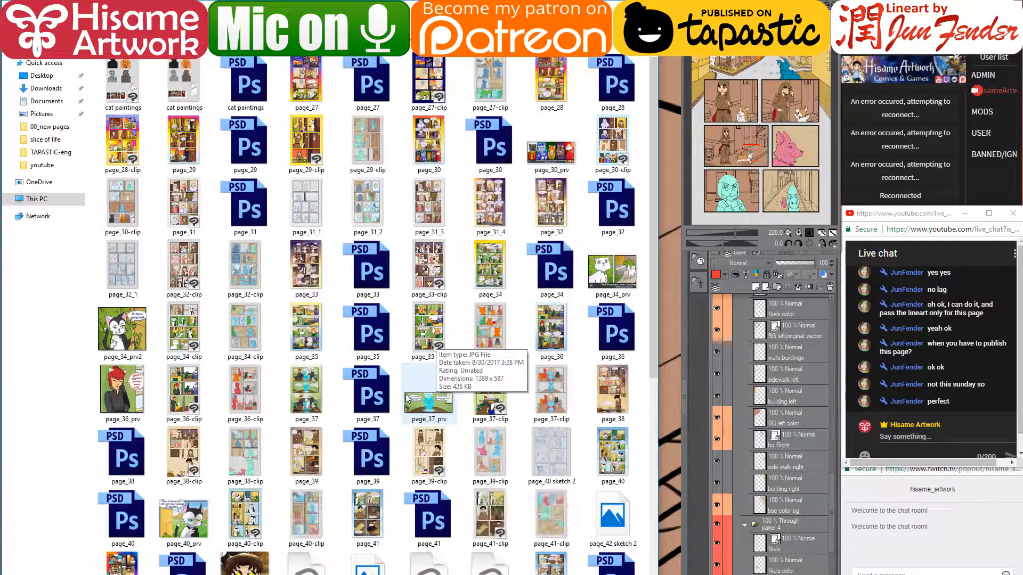
scroll(406, 397, down, 2)
scroll(408, 491, down, 3)
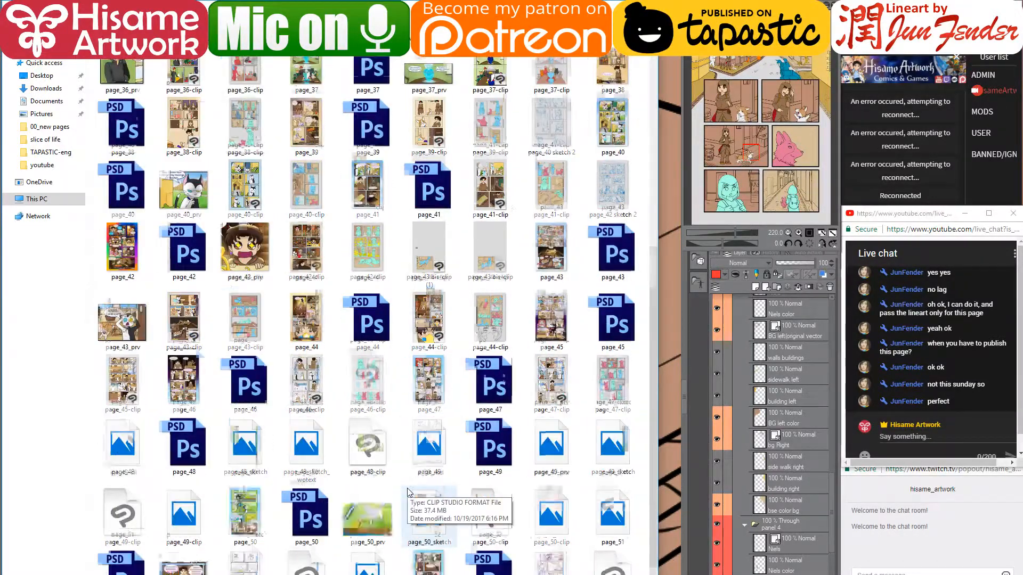
scroll(408, 491, down, 1)
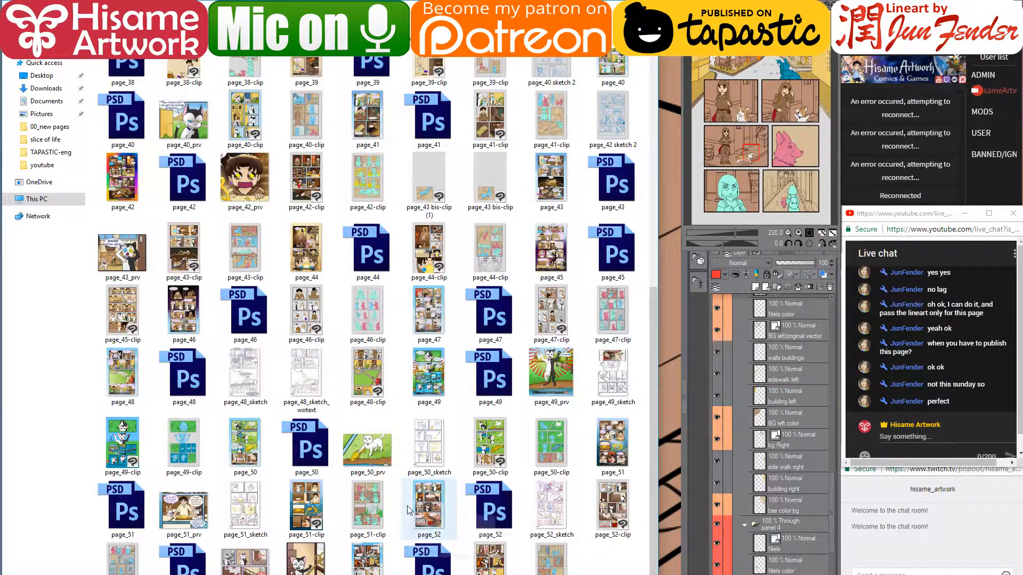
mouse_move(409, 511)
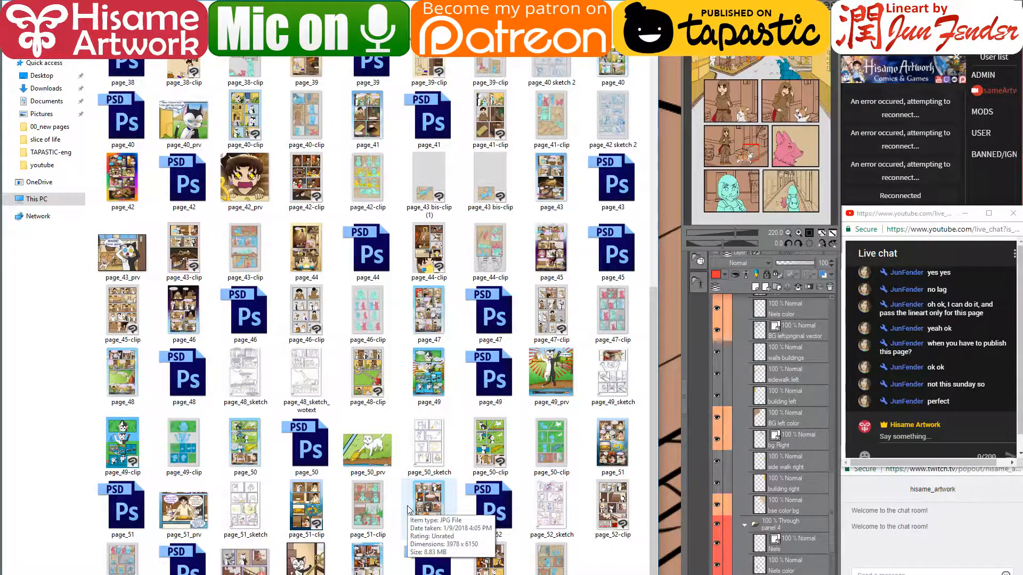
click(615, 452)
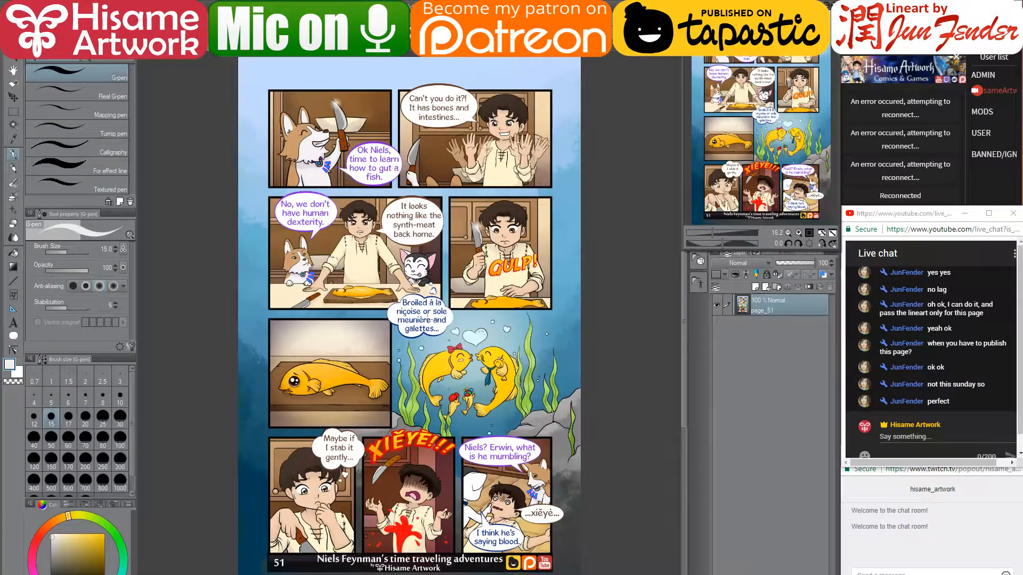
- Eyedrop the brown nose from page_51's corgi and paint the page 54 corgi's nose tip
scroll(293, 269, up, 8)
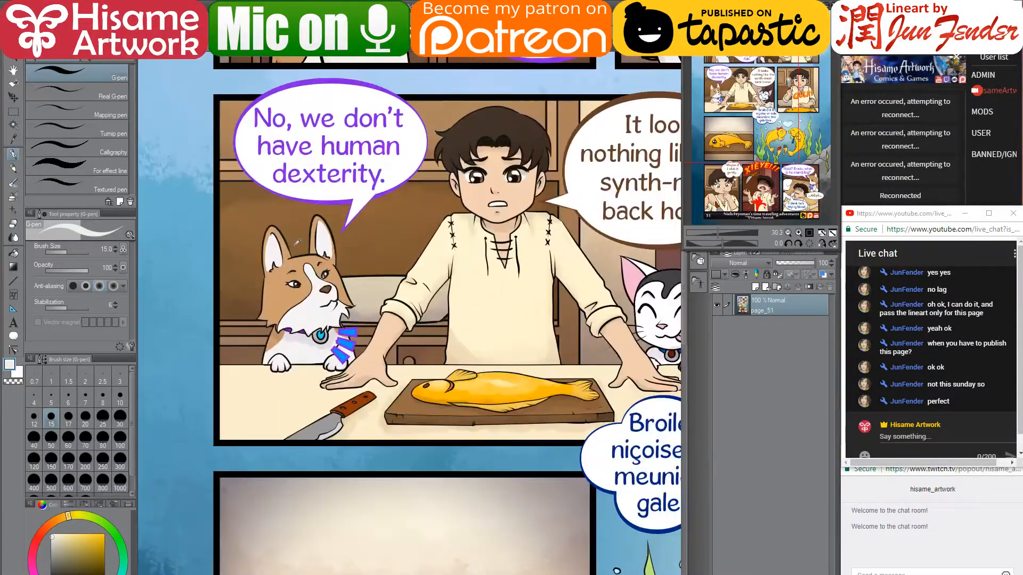
scroll(324, 277, up, 3)
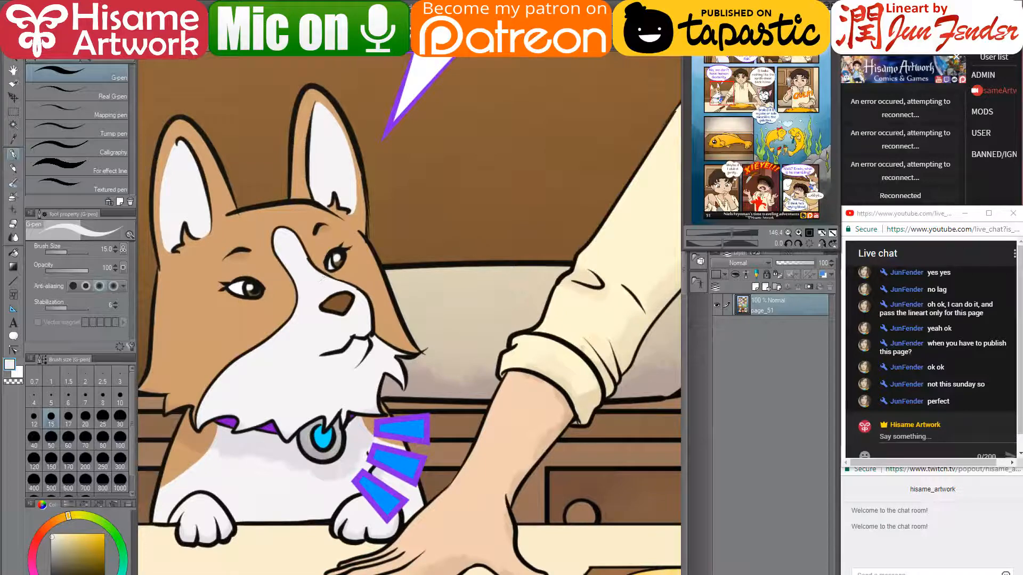
alt+click(335, 296)
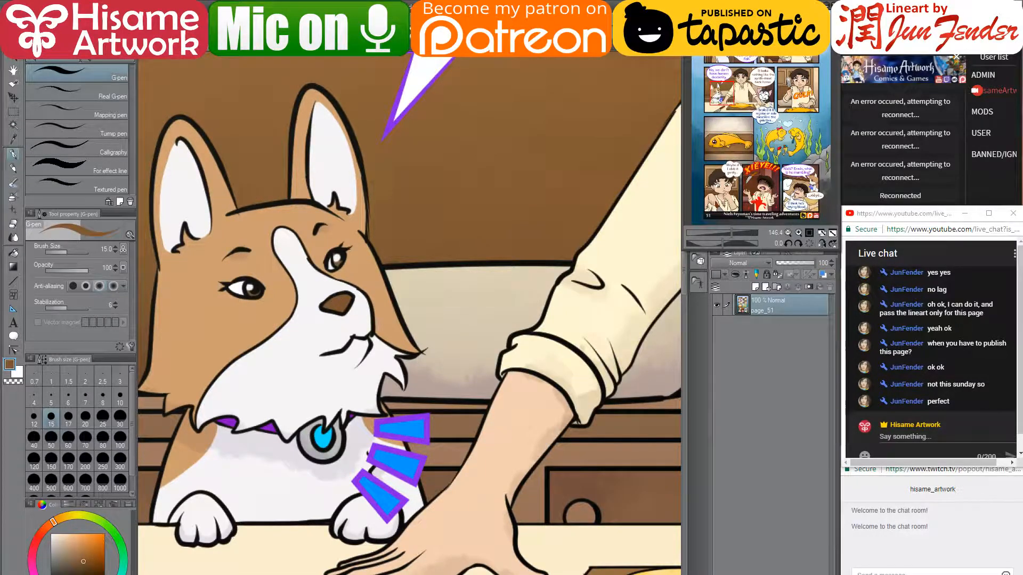
key(ctrl+Tab)
mouse_move(483, 371)
mouse_down()
mouse_move(494, 365)
mouse_move(491, 375)
mouse_up()
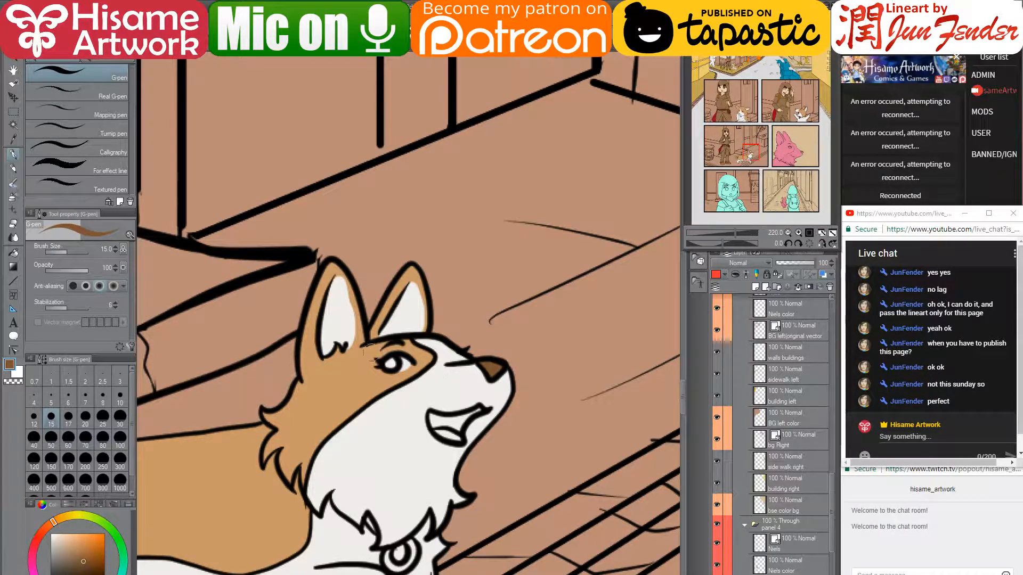
- Colour the corgi's eye brown and paint its collar with purple sampled from page_51
drag(390, 365, 391, 366)
click(277, 48)
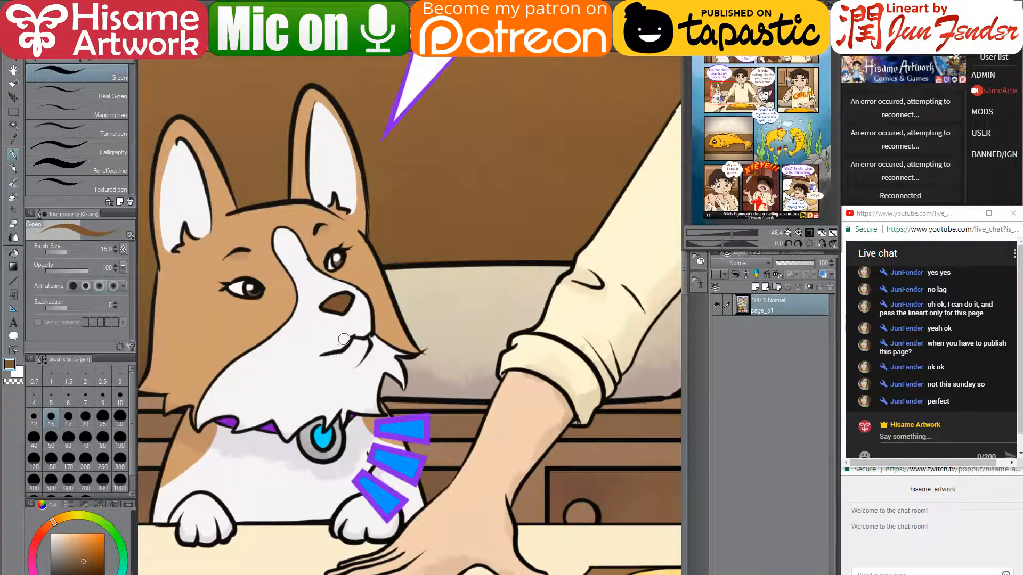
alt+click(274, 422)
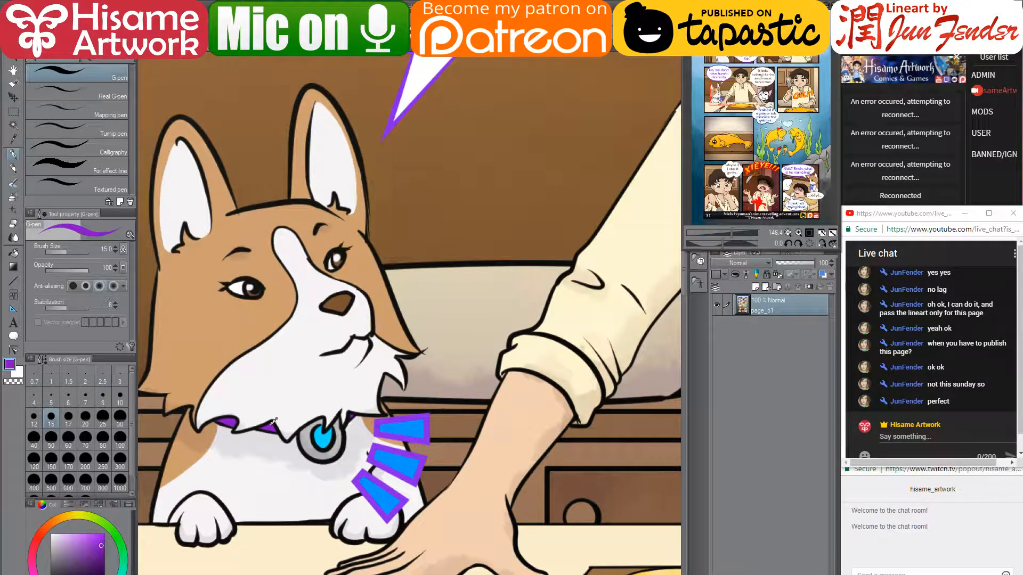
click(224, 48)
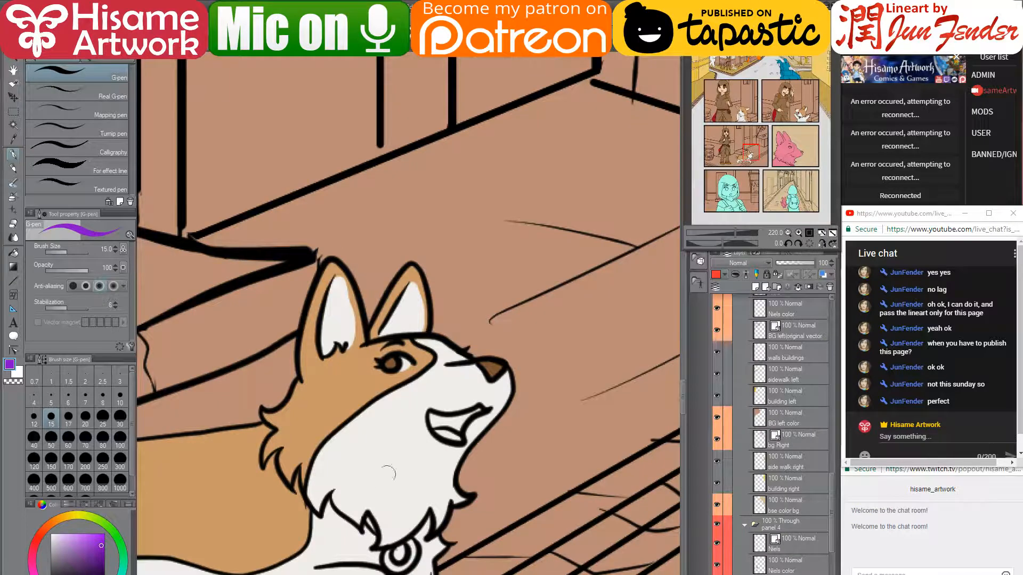
mouse_move(368, 519)
mouse_down()
mouse_move(381, 537)
mouse_move(421, 399)
mouse_up()
- Paint the collar ring grey with a bright blue centre, then return to page_51
click(52, 557)
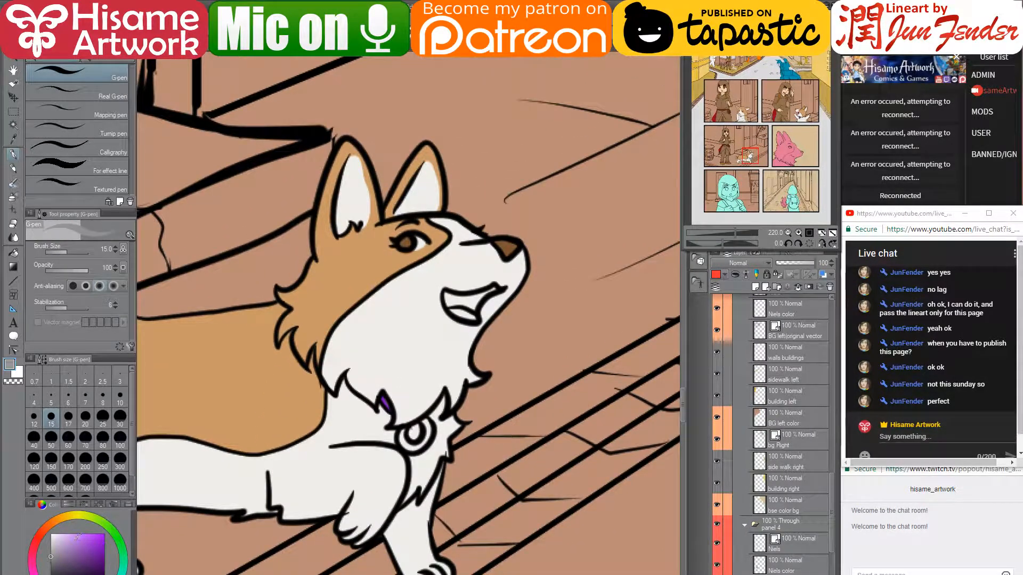
mouse_move(419, 445)
mouse_down()
mouse_move(405, 432)
mouse_move(403, 442)
mouse_move(421, 450)
mouse_move(422, 424)
mouse_move(405, 437)
mouse_move(415, 442)
mouse_up()
click(98, 574)
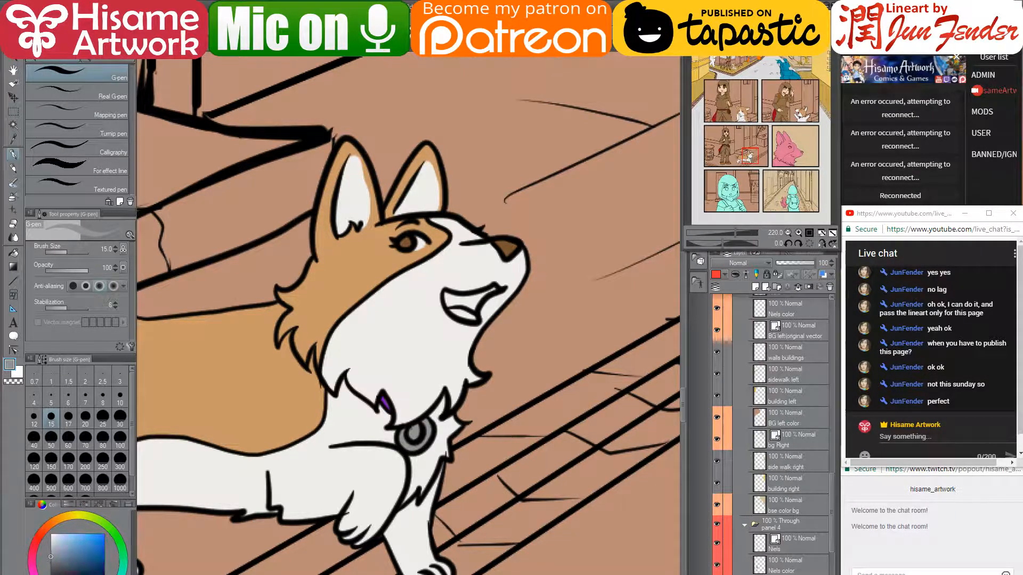
click(105, 533)
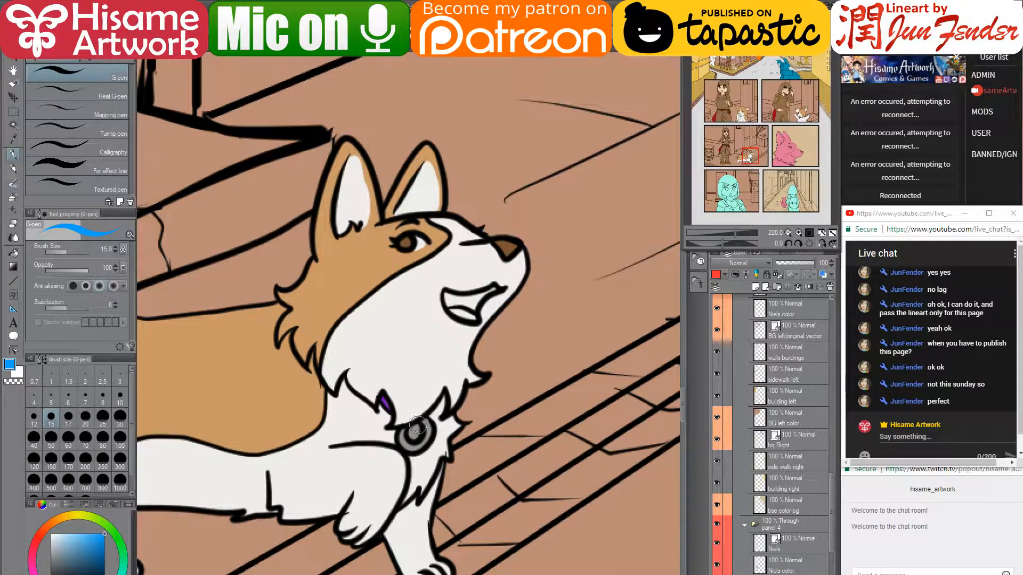
drag(410, 434, 413, 435)
key(ctrl+Tab)
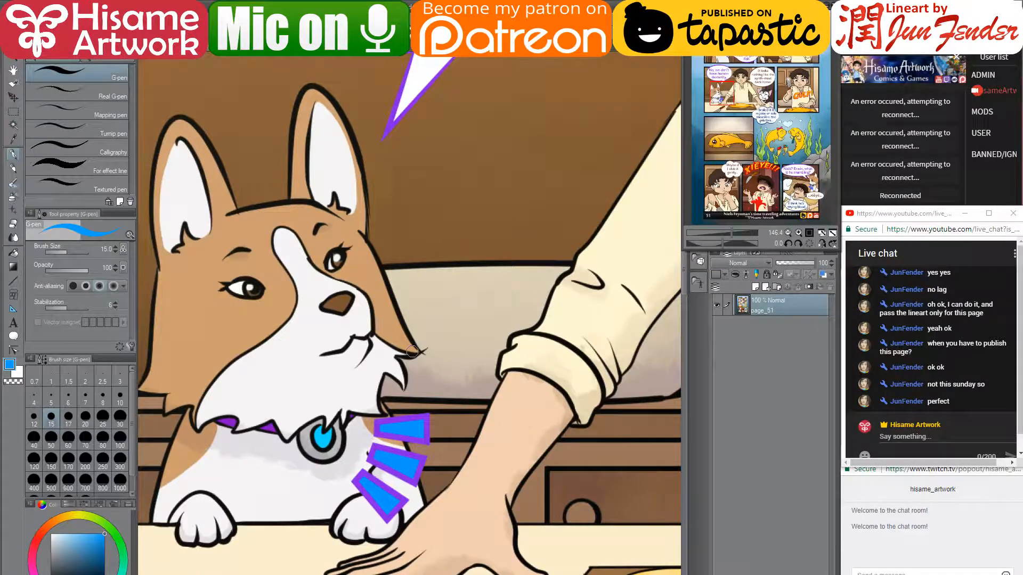
scroll(418, 347, down, 5)
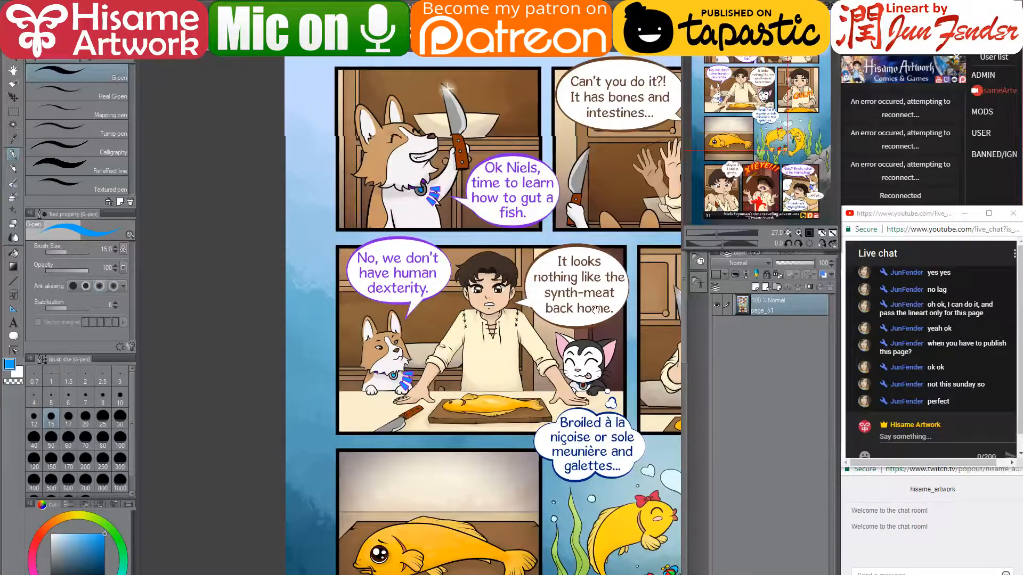
drag(595, 309, 464, 315)
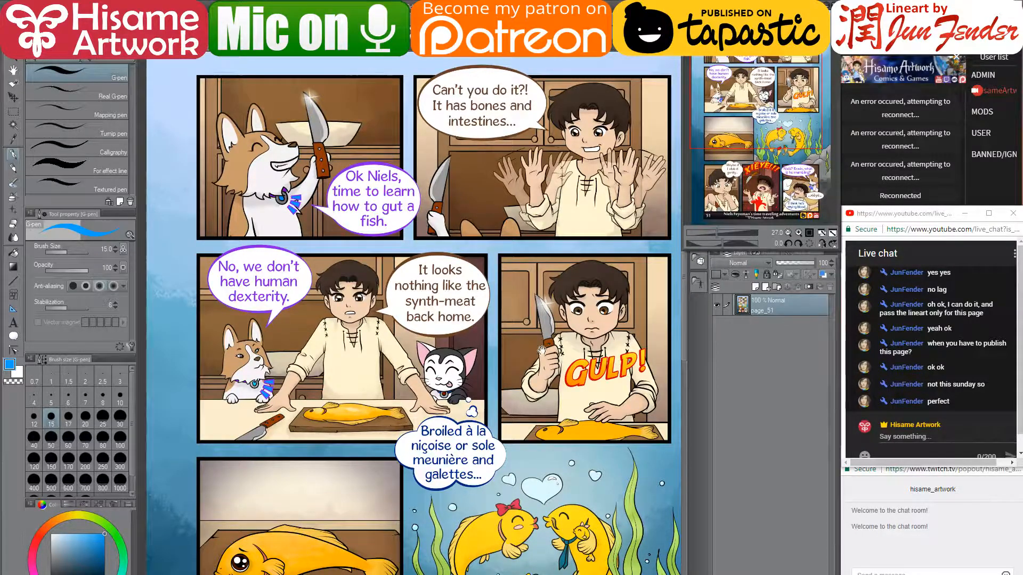
scroll(541, 350, down, 5)
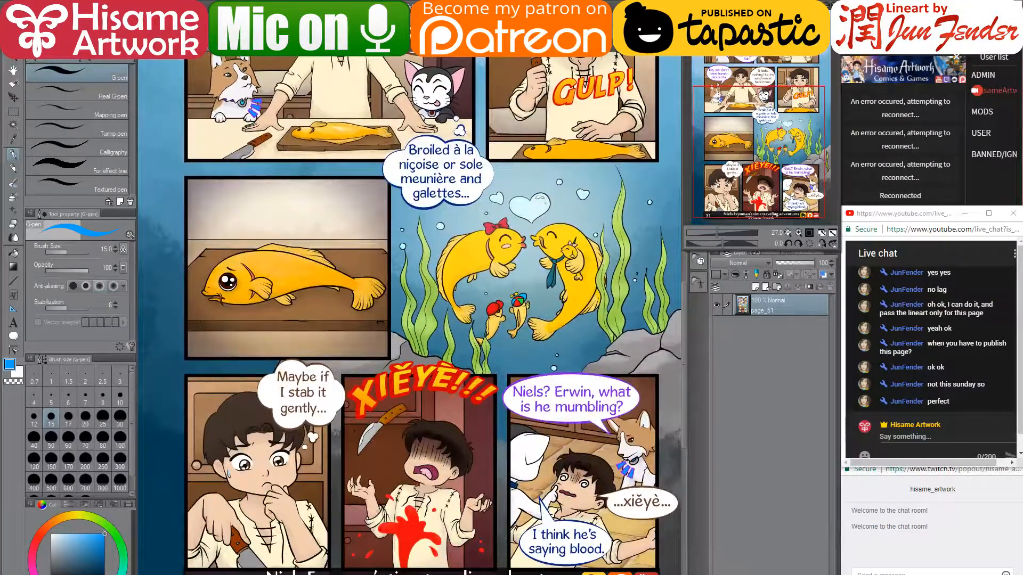
scroll(460, 436, up, 8)
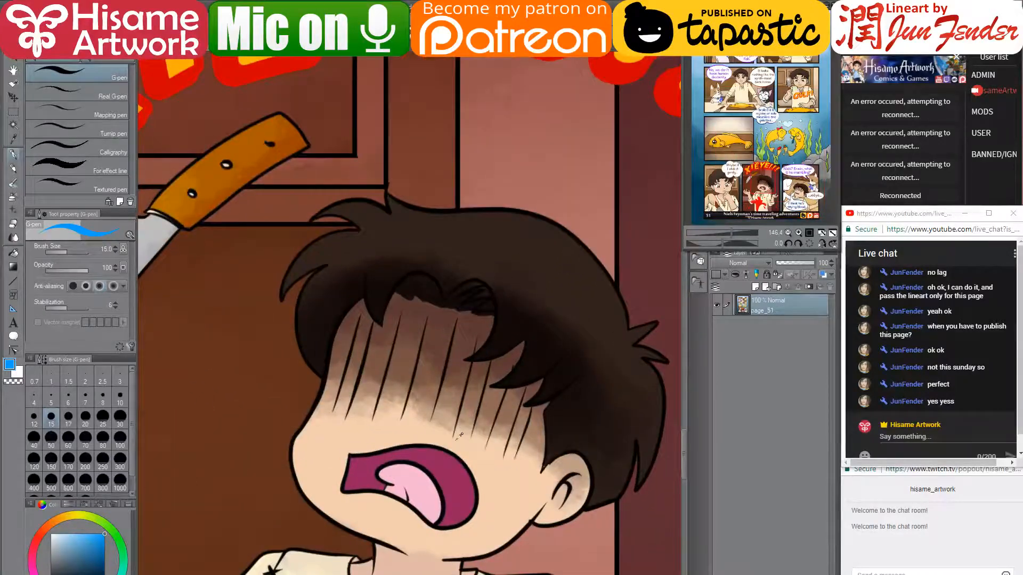
- Sample magenta and light pink from page_51 and paint the corgi's open mouth and tongue
alt+click(426, 455)
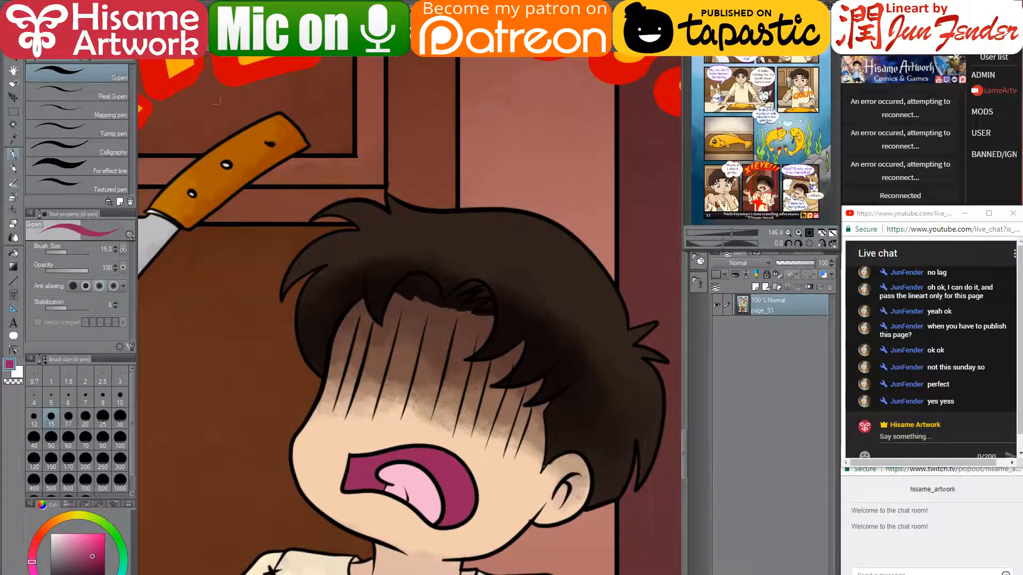
click(256, 41)
mouse_move(438, 313)
mouse_down()
mouse_move(445, 296)
mouse_move(471, 307)
mouse_move(492, 289)
mouse_up()
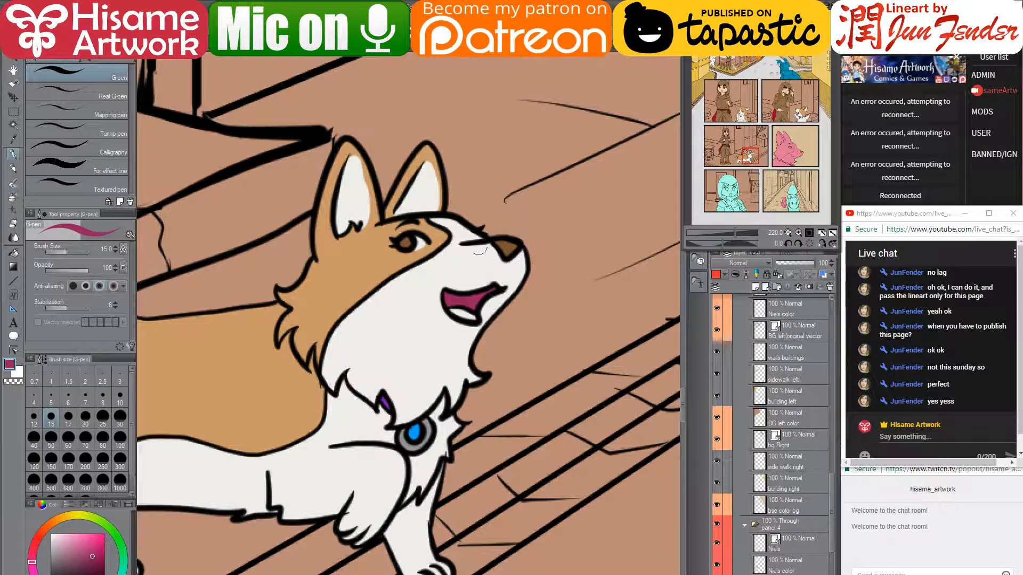
key(ctrl+Tab)
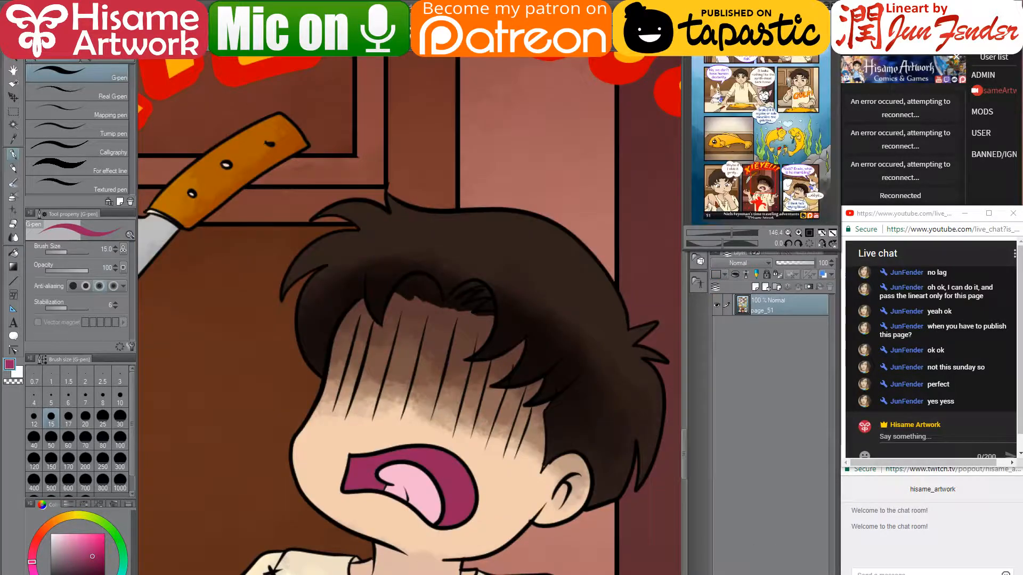
alt+click(409, 477)
key(ctrl+Tab)
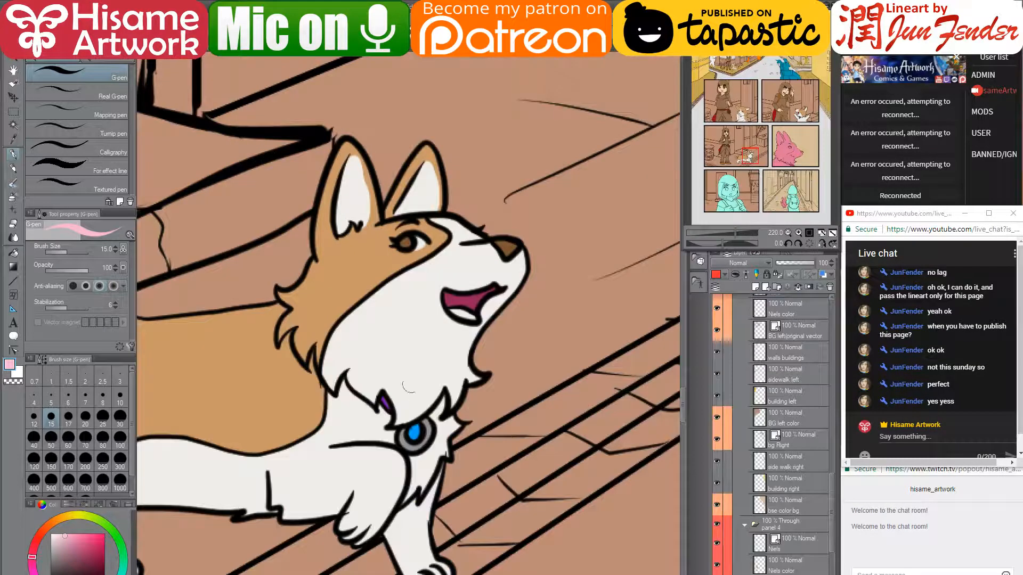
drag(443, 315, 471, 318)
scroll(411, 368, down, 3)
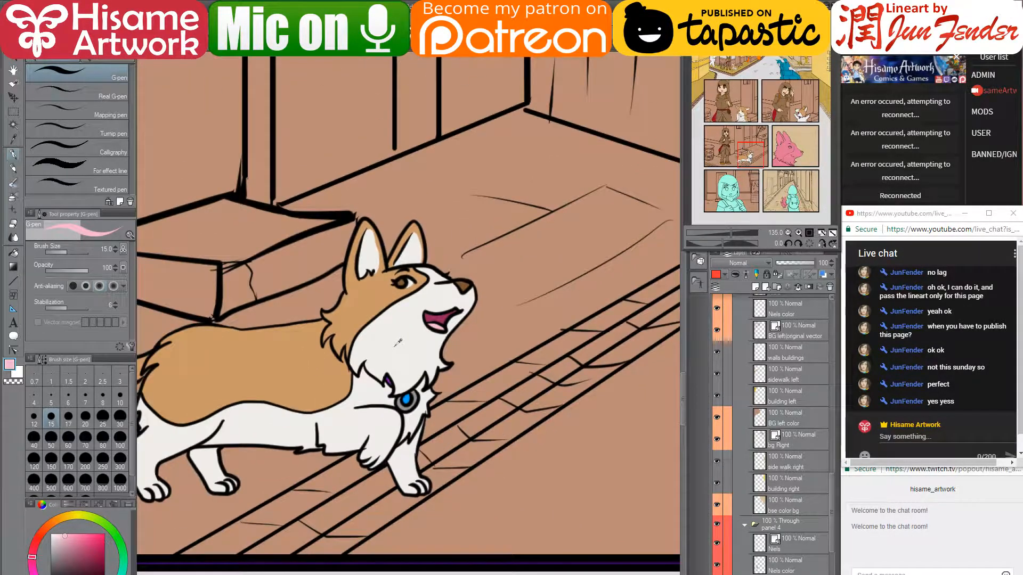
scroll(386, 377, down, 5)
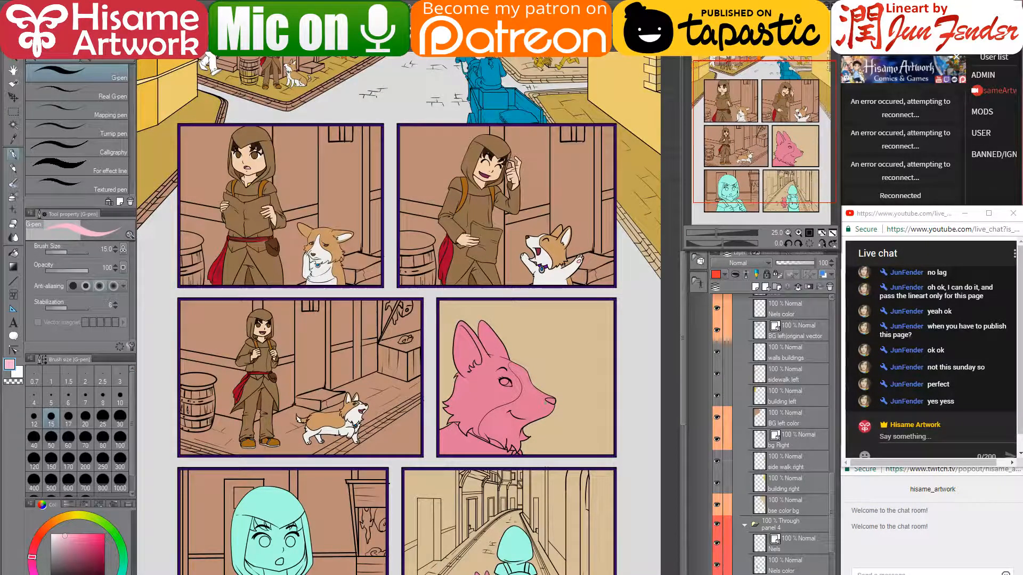
- Select the close-up corgi head's pixels and set the G-pen to tan at size 150
scroll(519, 407, up, 1)
scroll(522, 406, up, 2)
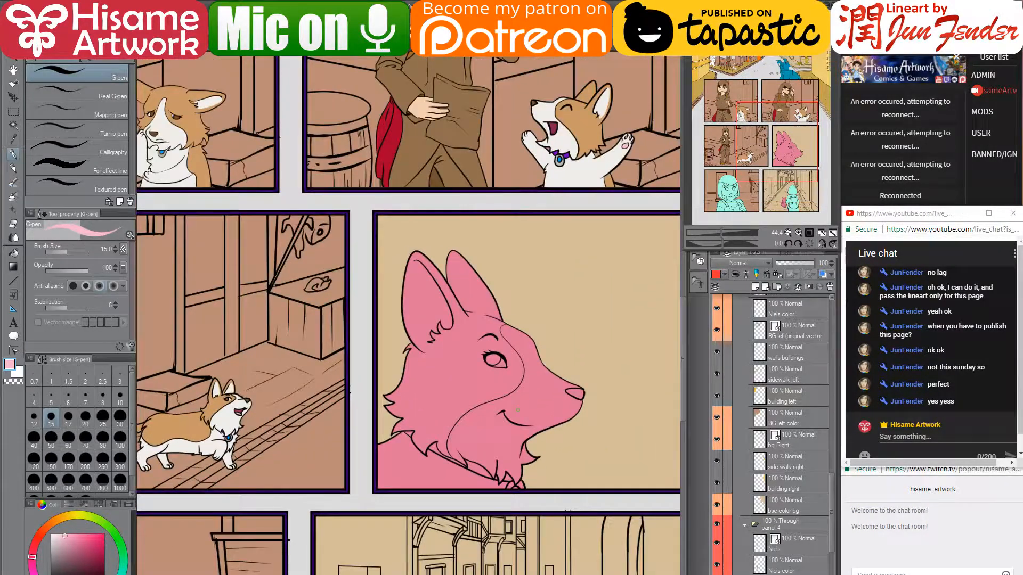
ctrl+shift+click(515, 405)
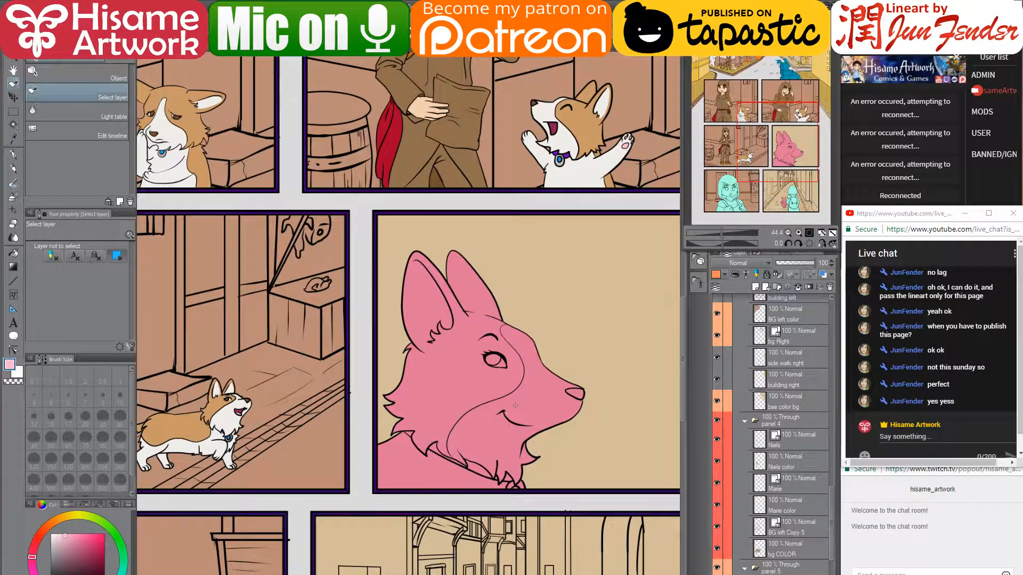
key(ctrl+shift+d)
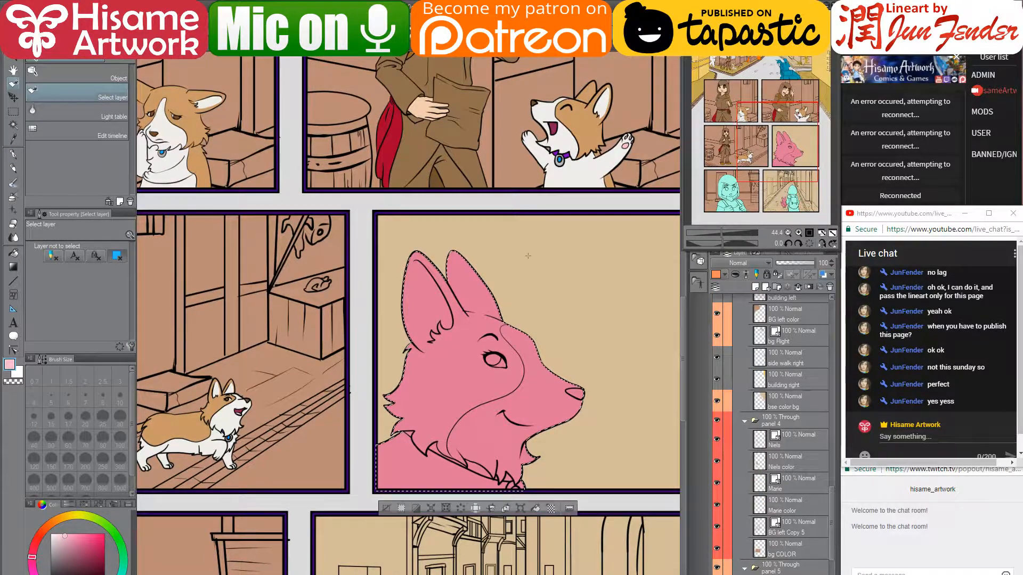
key(p)
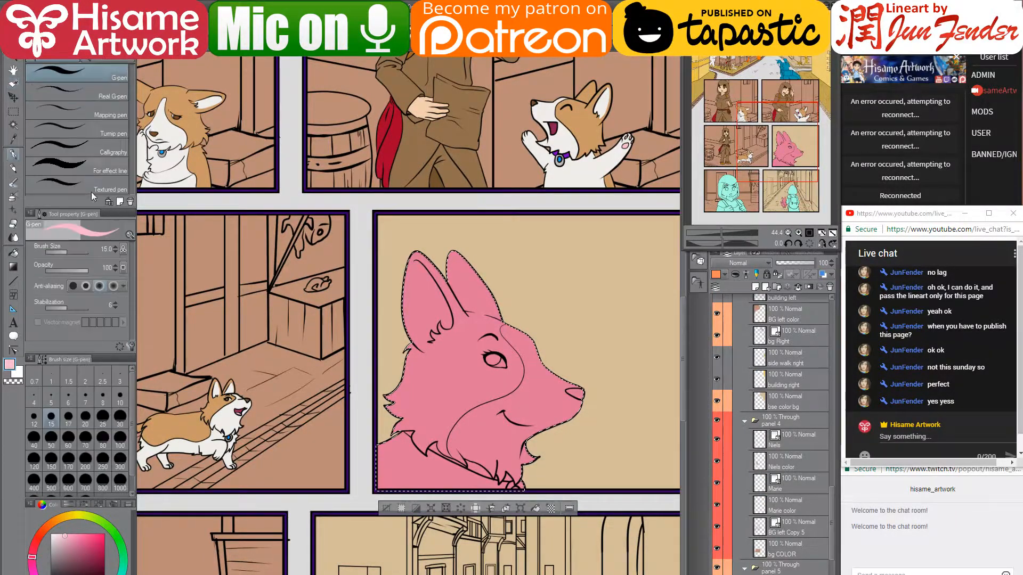
alt+click(291, 371)
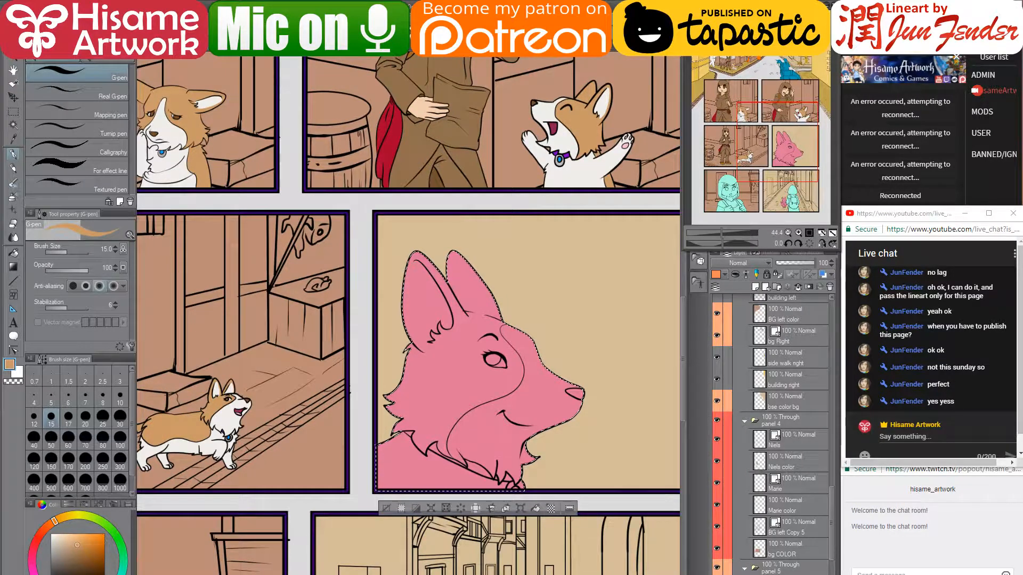
click(50, 459)
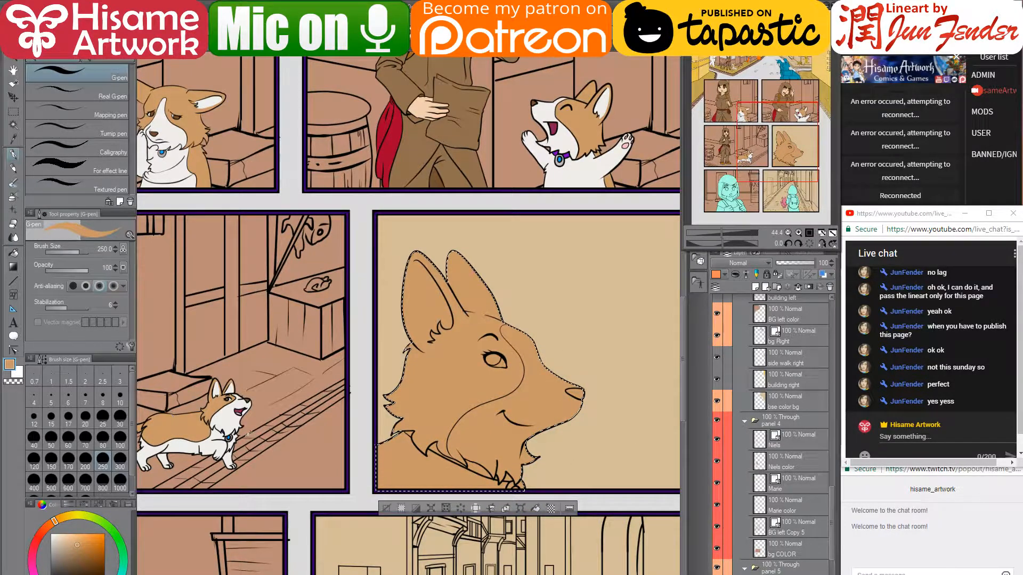
- Fill the big corgi's muzzle and chest cream white and its iris brown with the Fill tool
alt+click(228, 406)
click(13, 253)
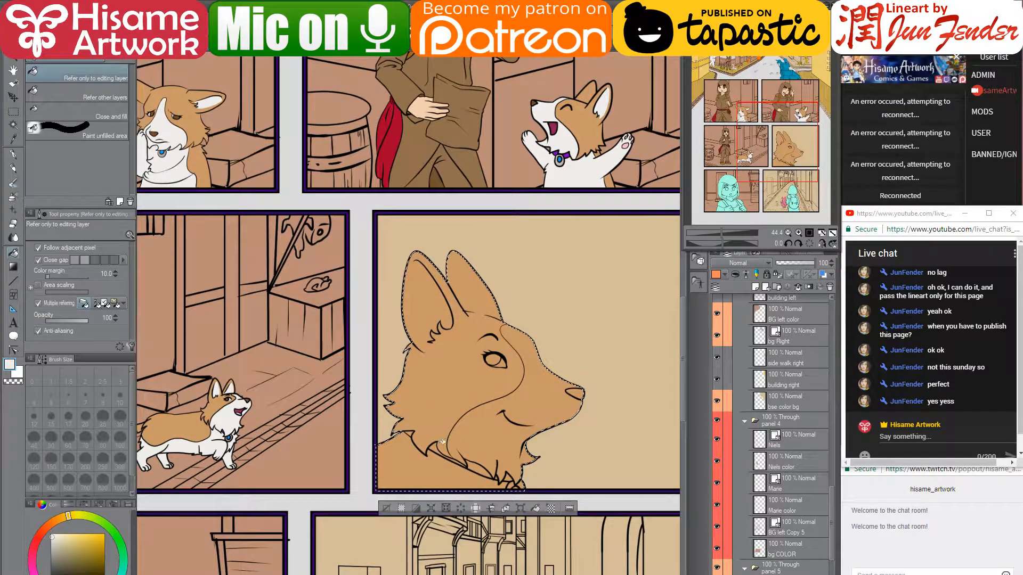
click(486, 437)
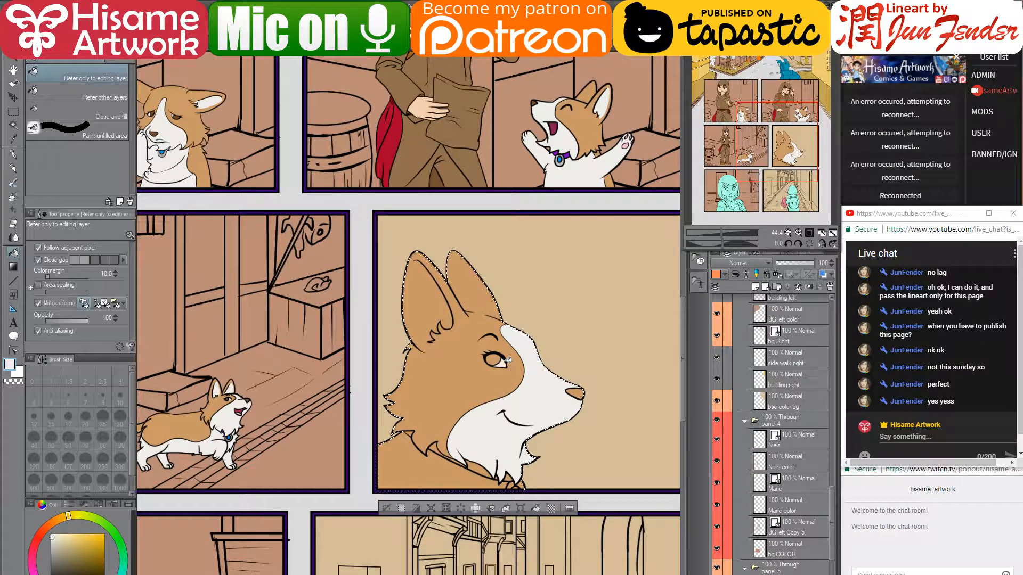
scroll(512, 331, up, 2)
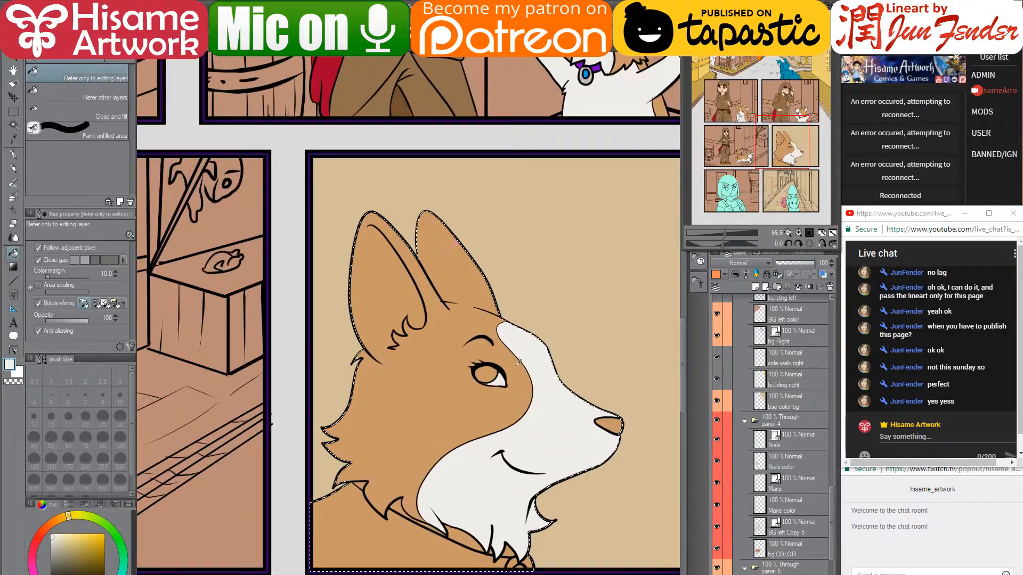
scroll(519, 364, down, 1)
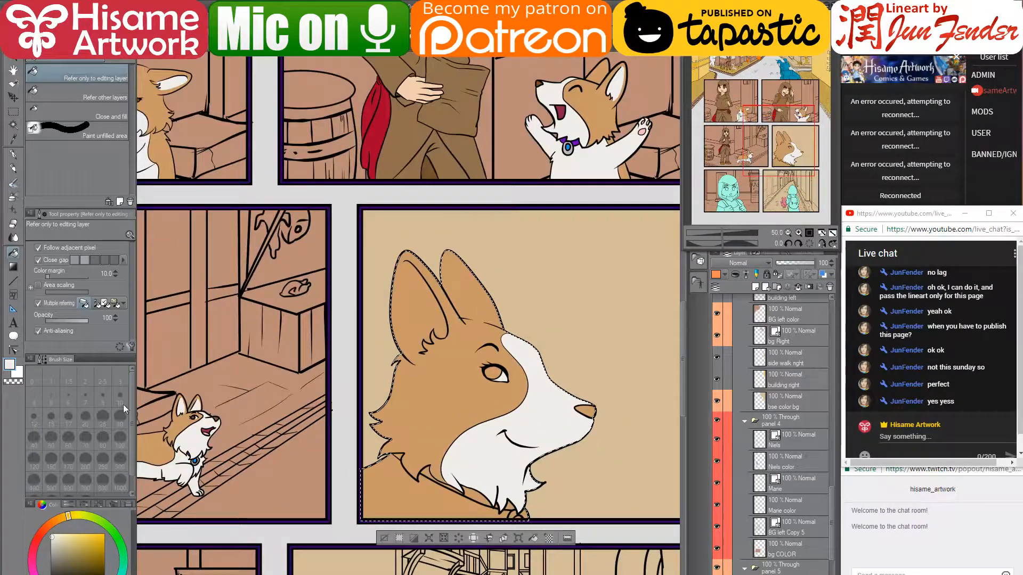
alt+click(220, 414)
click(504, 378)
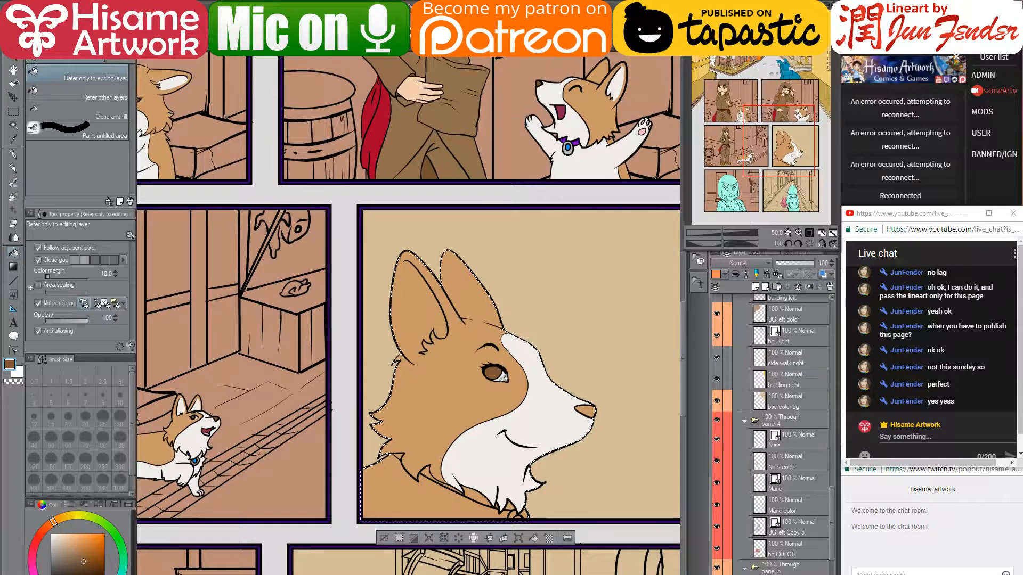
alt+click(554, 421)
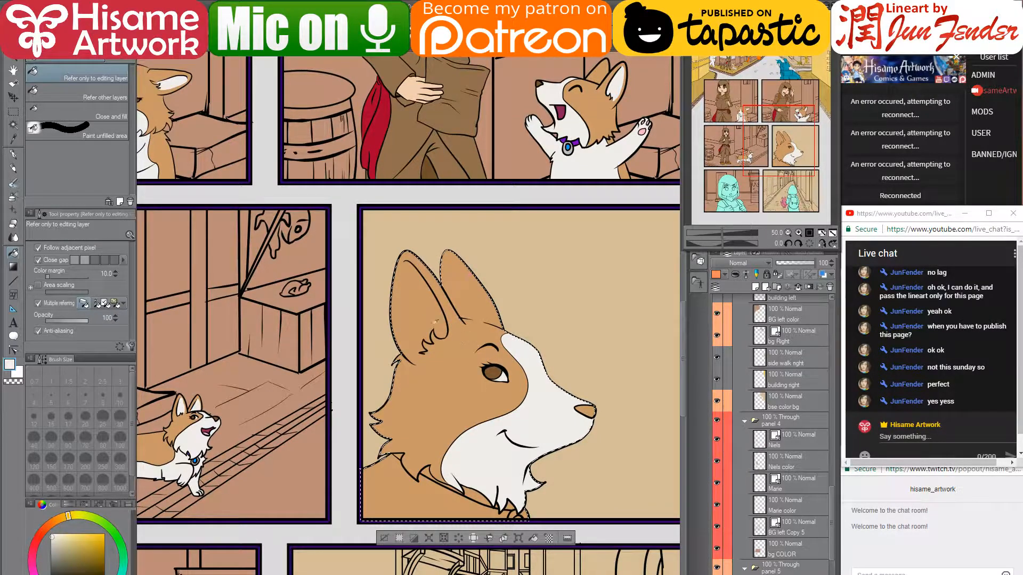
scroll(412, 315, up, 4)
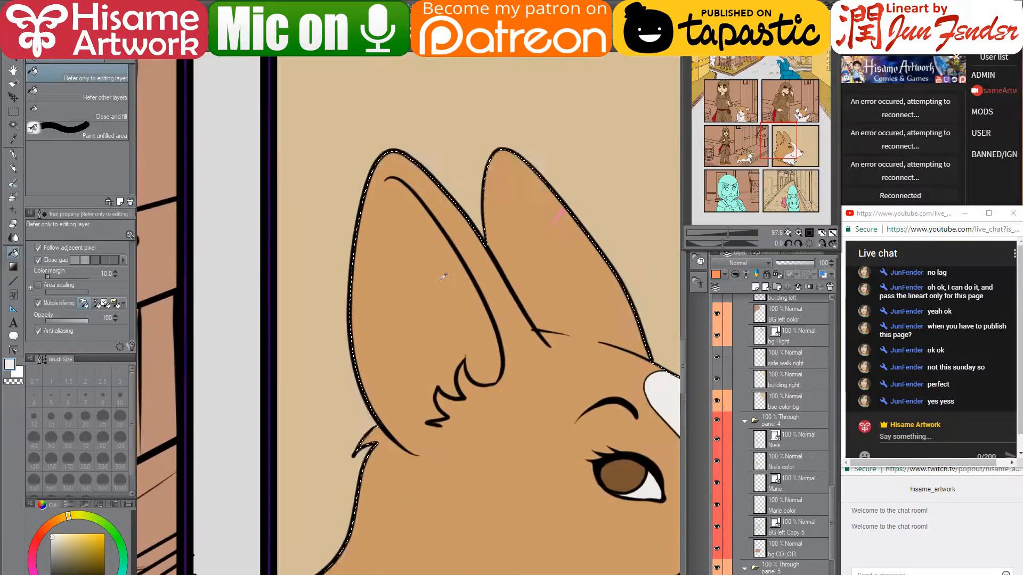
- Set the G-pen to size 50 and paint a white highlight inside the close-up corgi's left ear
drag(495, 362, 399, 335)
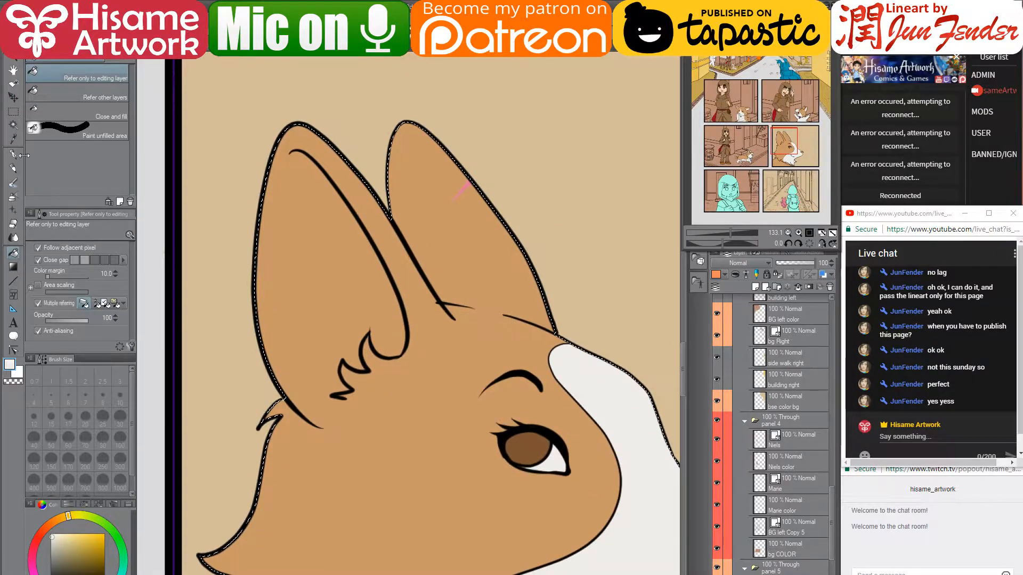
key(p)
key(bracketleft)
key(bracketleft)
key(bracketleft)
key(bracketleft)
key(bracketleft)
key(bracketleft)
key(bracketleft)
key(bracketleft)
key(bracketleft)
key(bracketleft)
key(bracketleft)
key(bracketleft)
key(bracketleft)
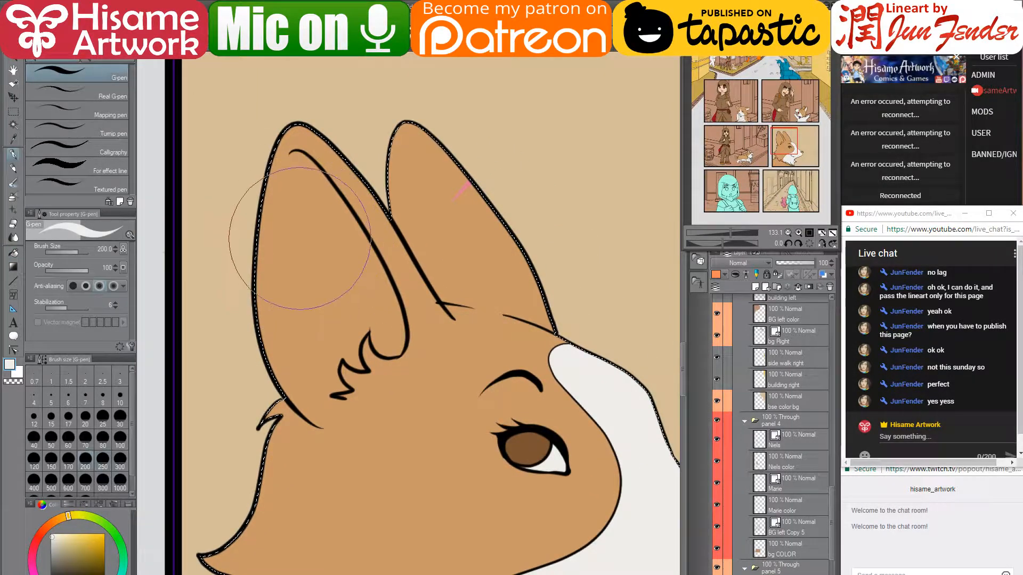
key(bracketright)
key(bracketright)
key(bracketright)
key(bracketright)
click(382, 322)
mouse_move(383, 329)
mouse_down()
mouse_move(387, 338)
mouse_move(347, 219)
mouse_up()
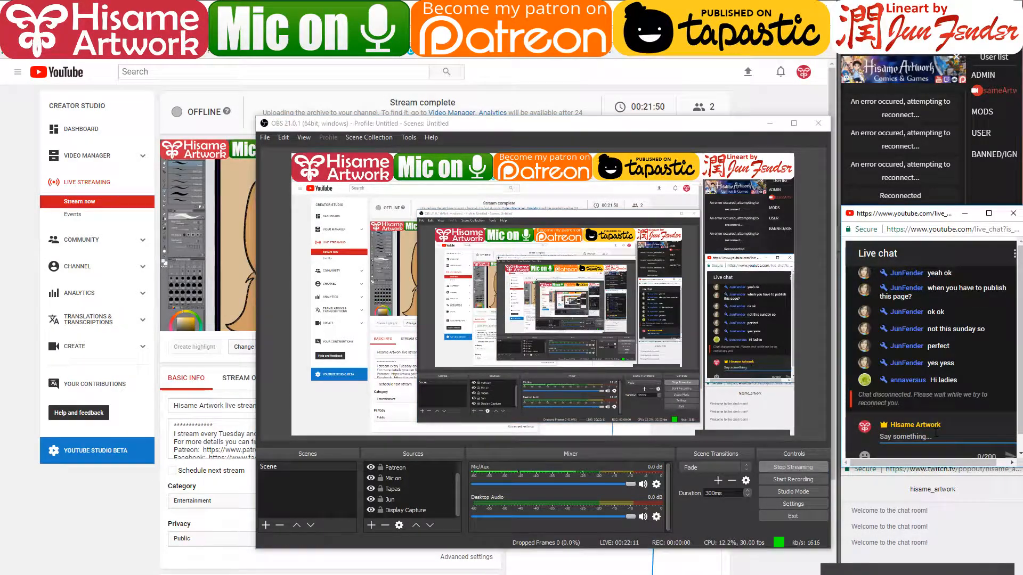
- Post 'reconnecting' in the live chat, check YouTube Studio shows live, then minimize it
text(reconnecting)
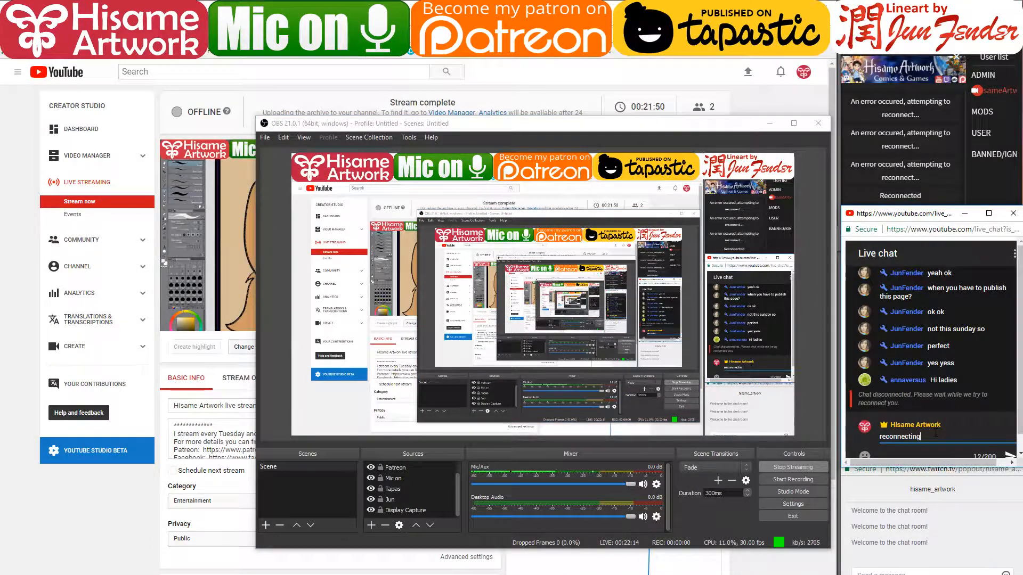
key(Return)
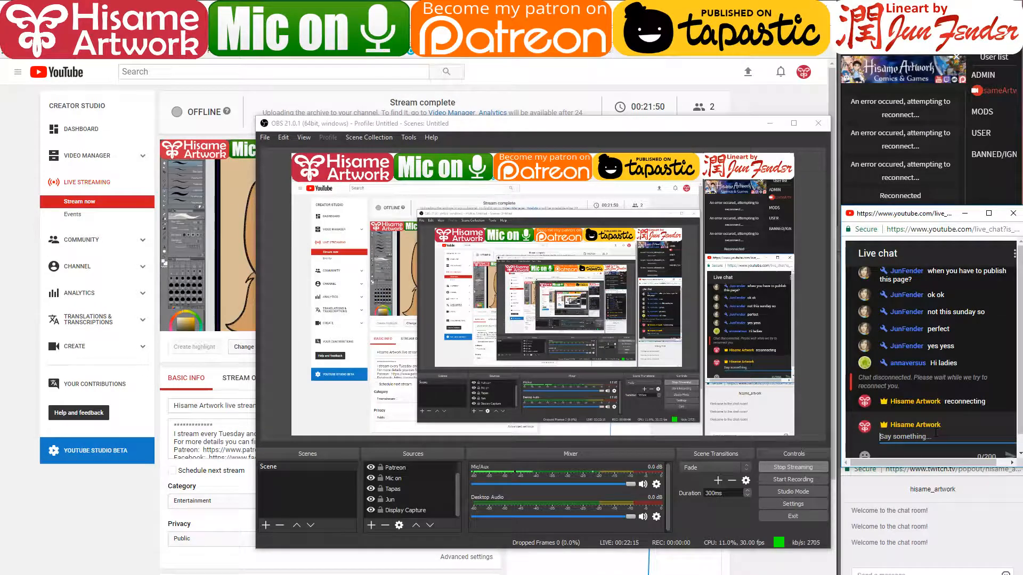
click(775, 564)
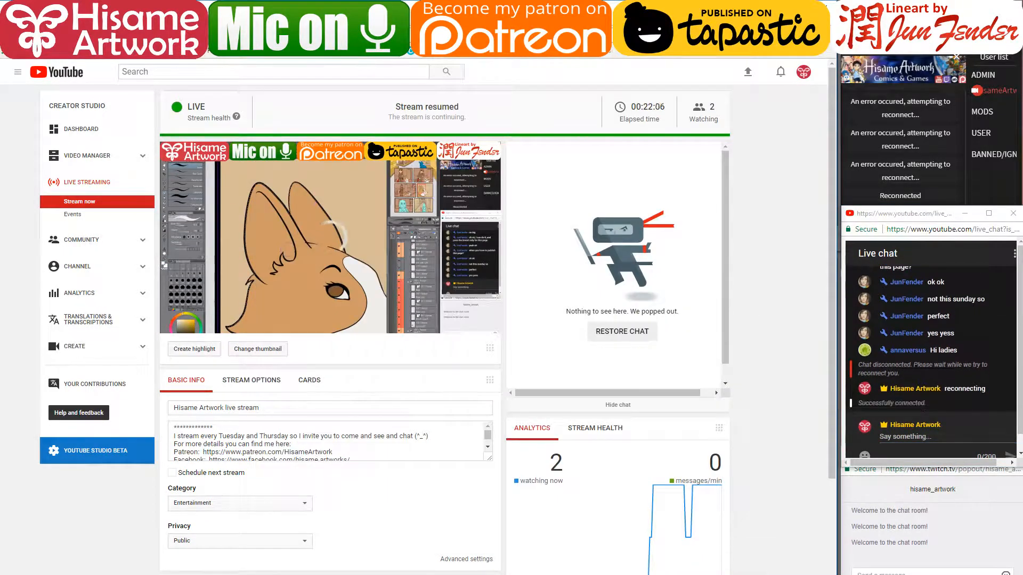
click(777, 6)
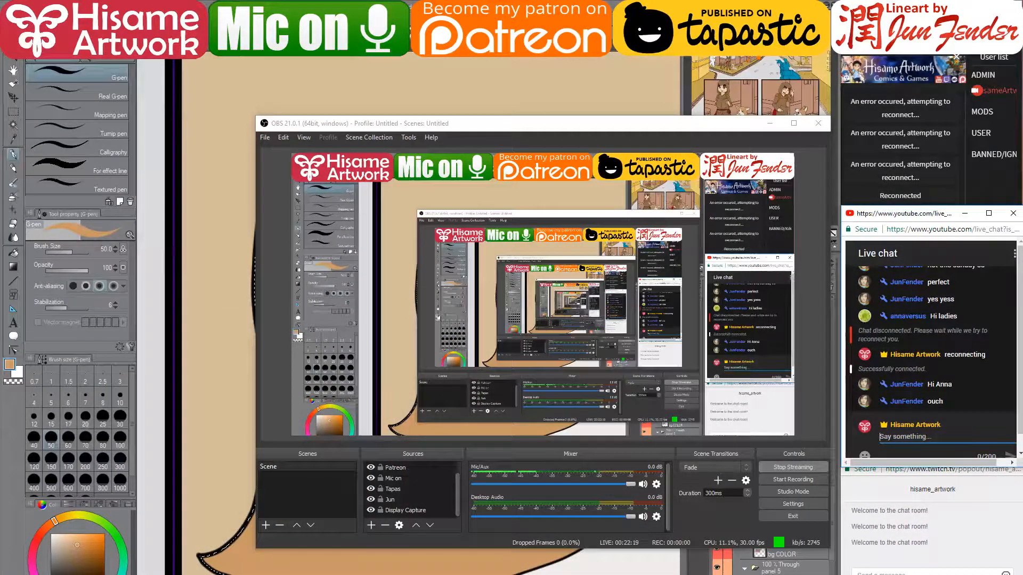
- Send 'so' and then 'weird is all my USBs stopped working' in the live chat
click(769, 123)
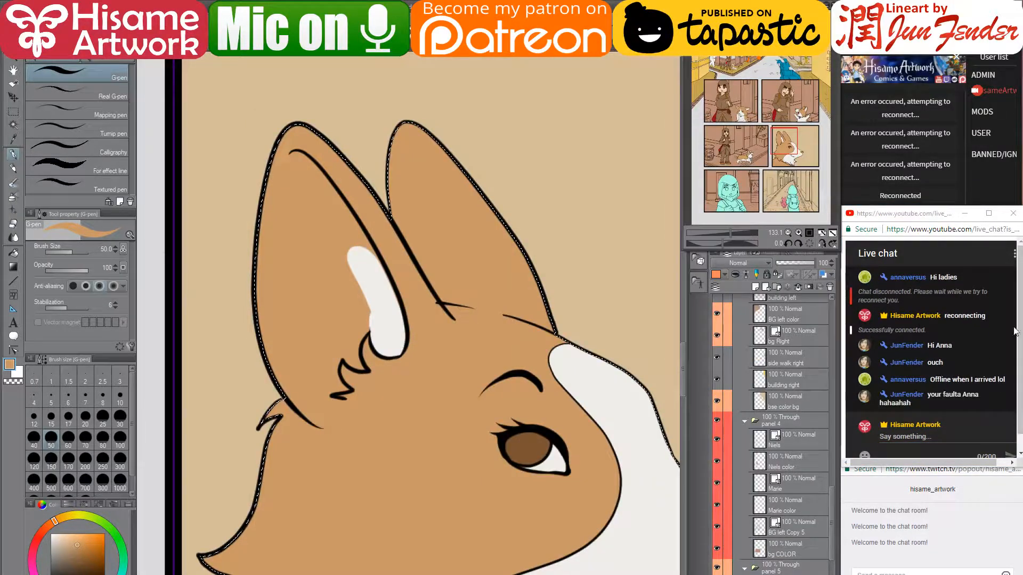
click(943, 437)
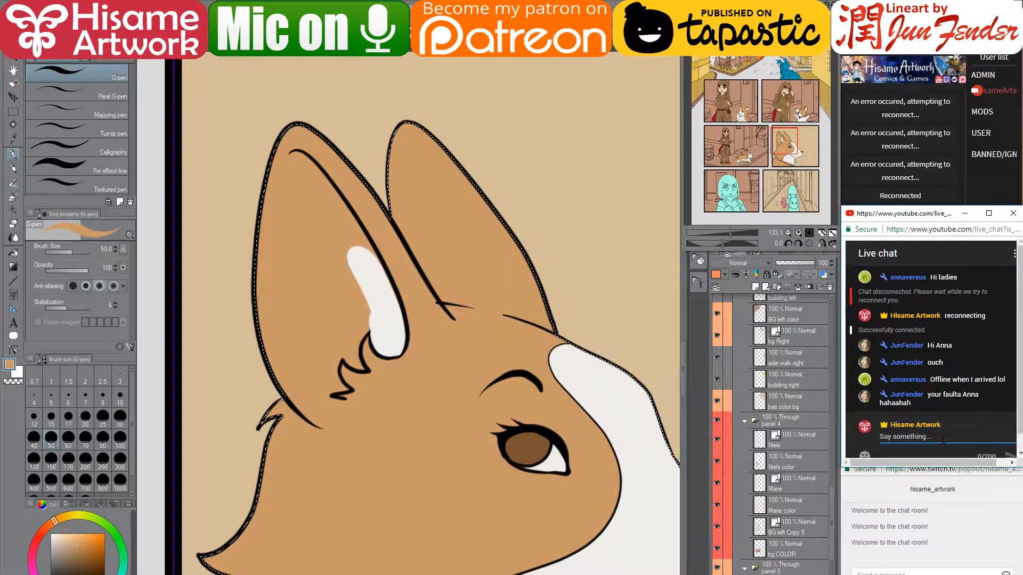
text(sorry)
key(Return)
text(weird is m)
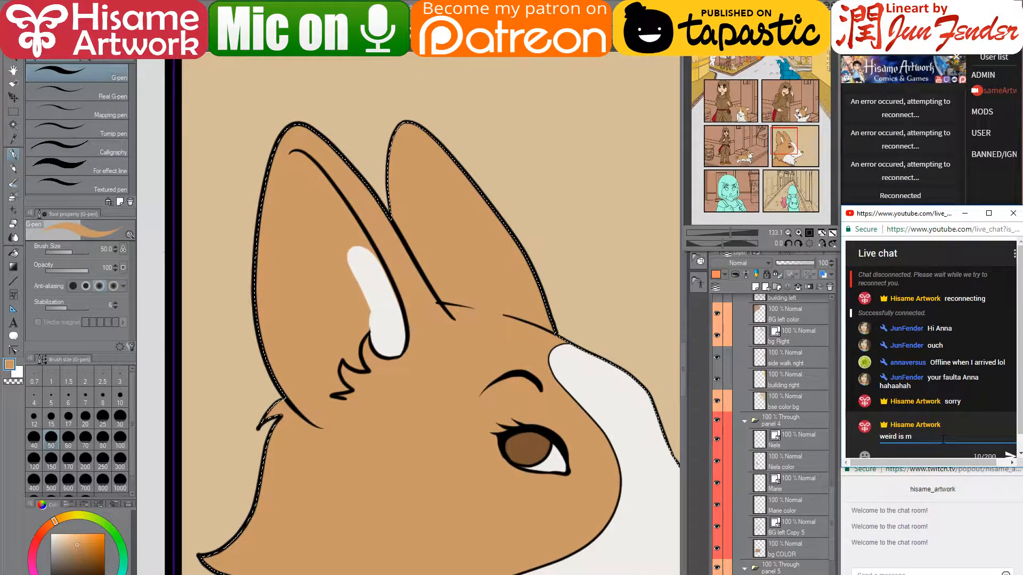
key(BackSpace)
text(all m)
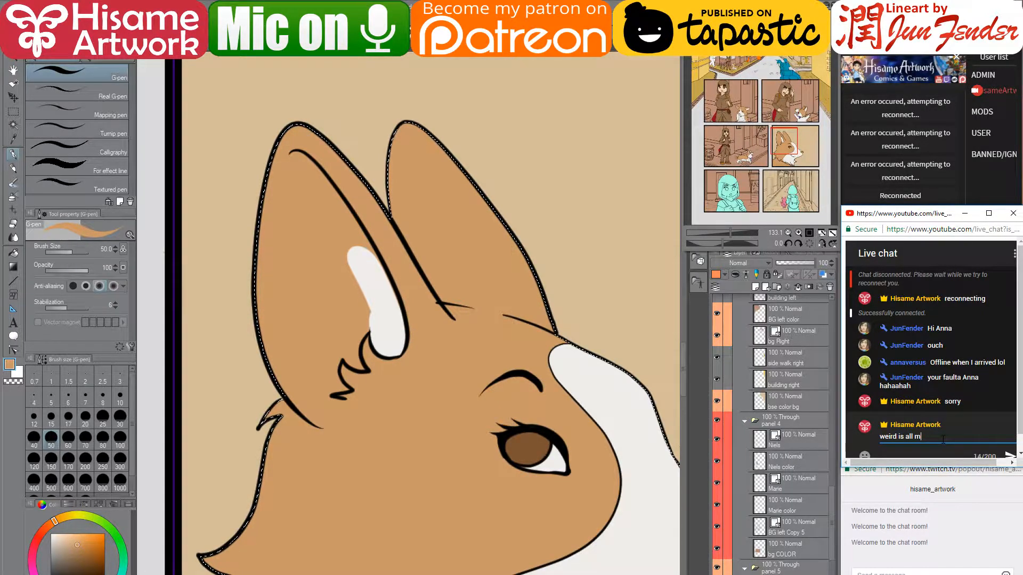
text(y USA)
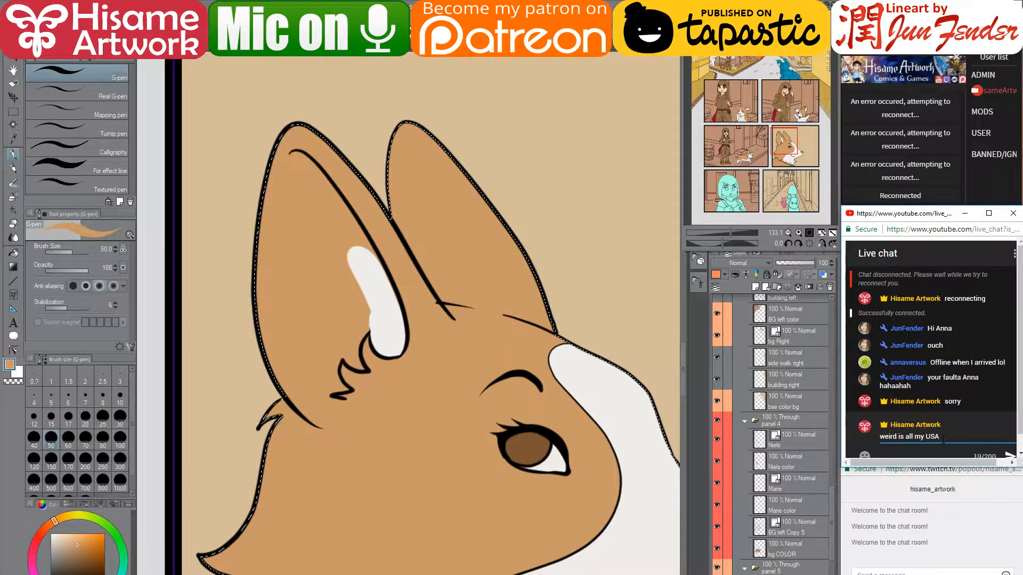
text(bs)
key(BackSpace)
key(BackSpace)
key(BackSpace)
key(BackSpace)
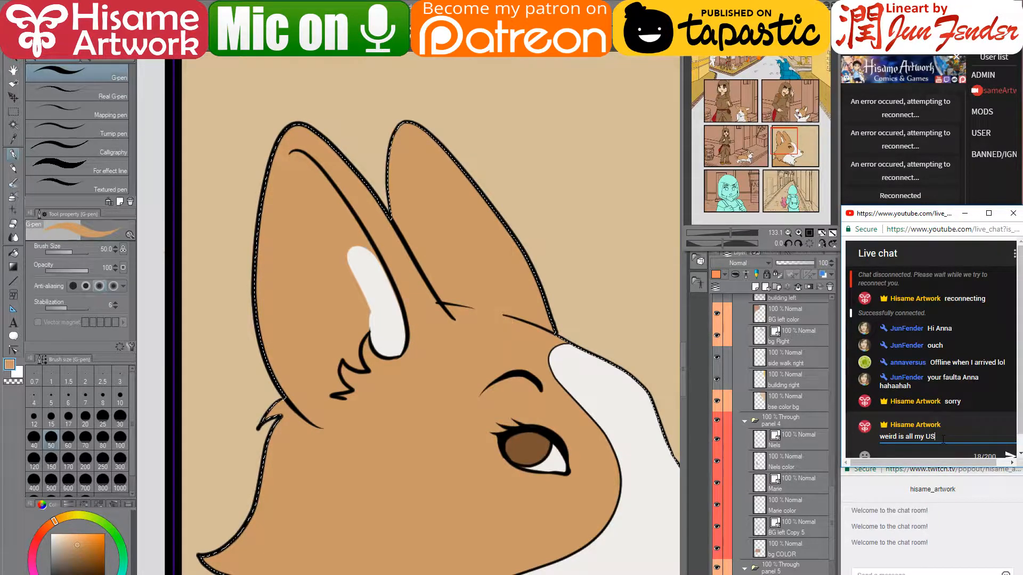
text(Bs s)
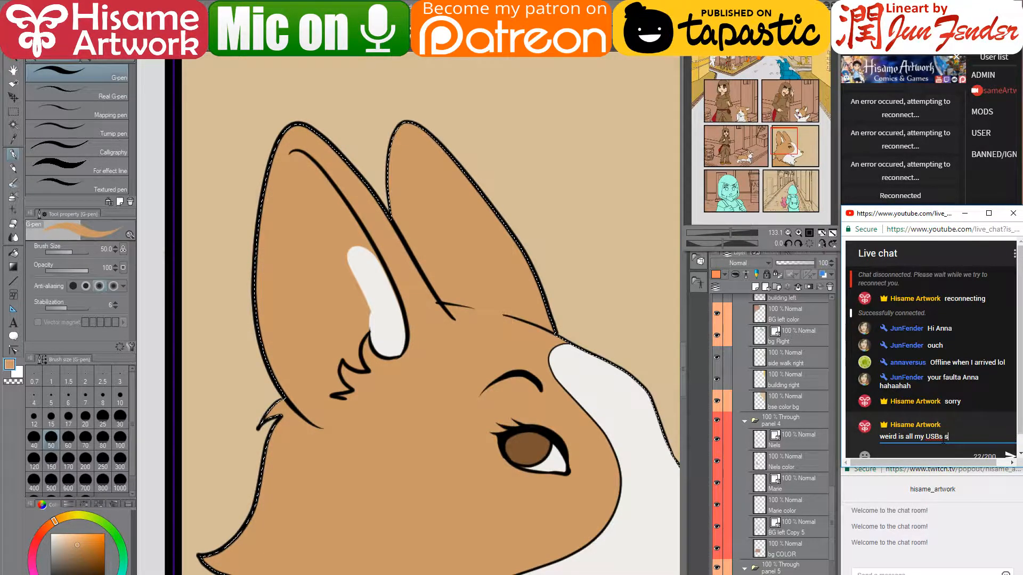
text(topped working)
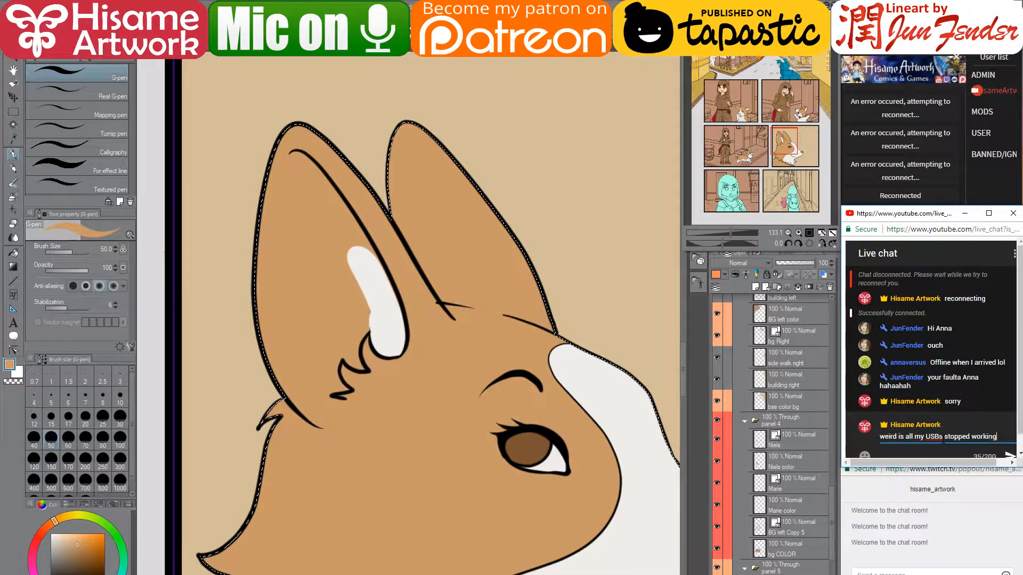
key(Return)
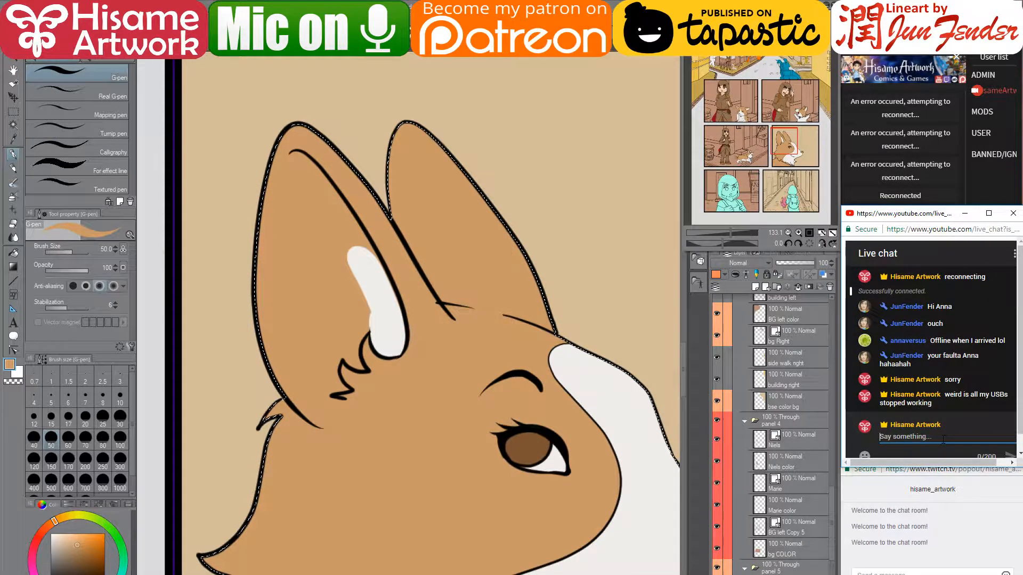
- Fill the corgi's left inner ear white from the tip down to the fur tuft
drag(355, 261, 344, 255)
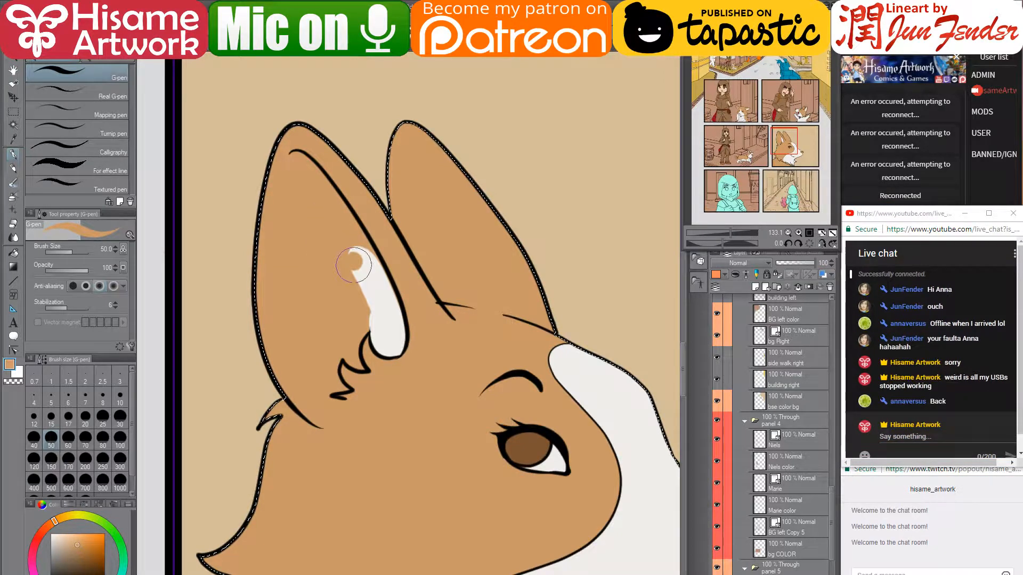
alt+click(368, 270)
mouse_move(328, 207)
mouse_down()
mouse_move(358, 278)
mouse_move(350, 242)
mouse_move(387, 306)
mouse_move(342, 256)
mouse_move(389, 296)
mouse_up()
drag(373, 255, 334, 203)
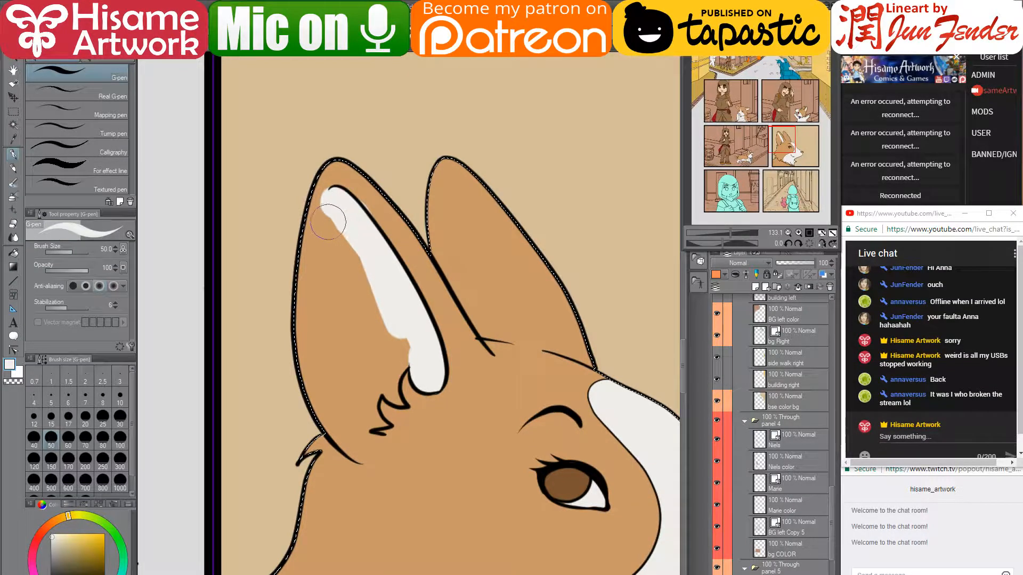
drag(336, 202, 362, 384)
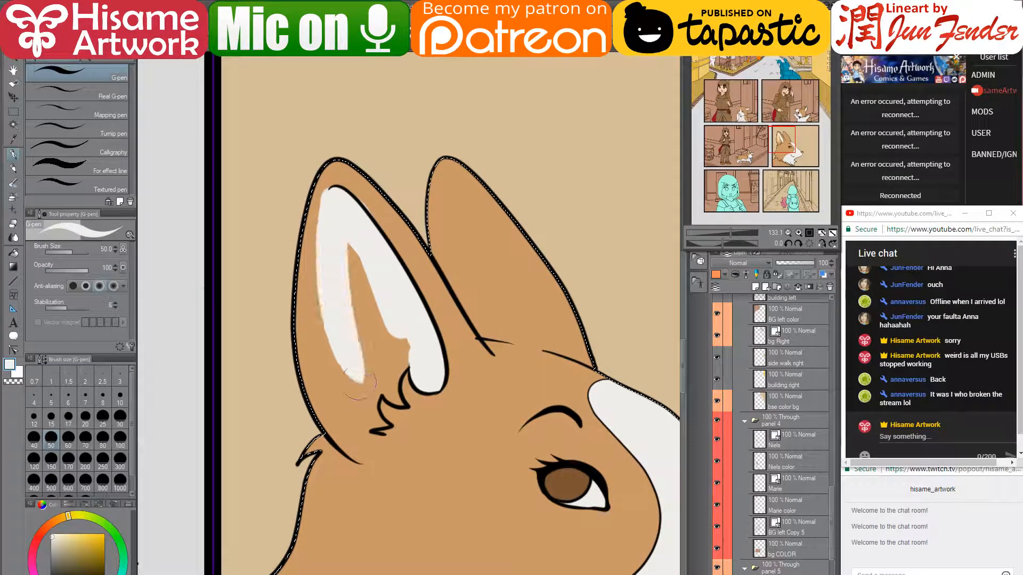
drag(337, 206, 367, 425)
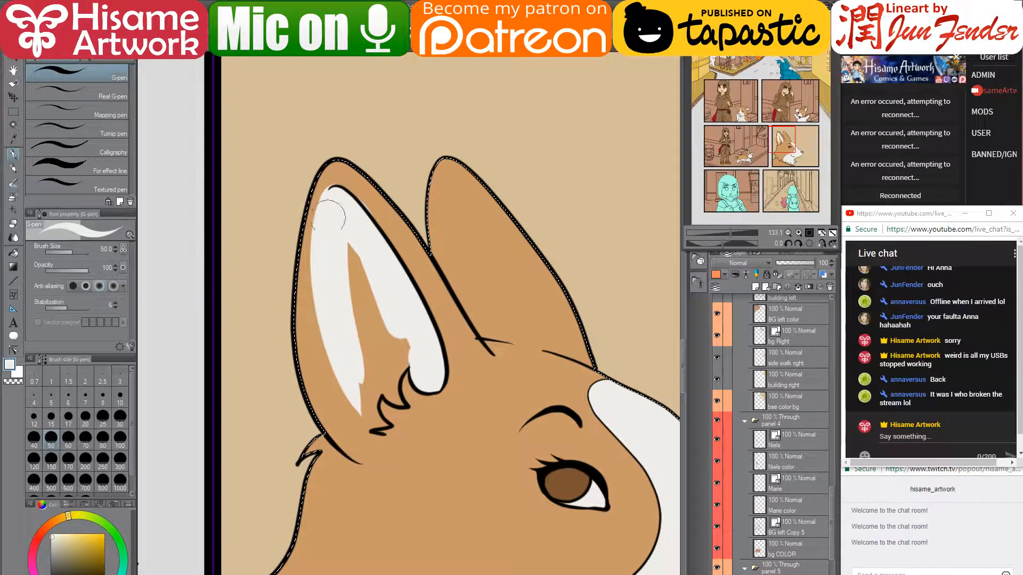
mouse_move(331, 209)
mouse_down()
mouse_move(325, 332)
mouse_move(372, 408)
mouse_move(357, 407)
mouse_move(376, 421)
mouse_move(334, 375)
mouse_move(328, 247)
mouse_move(341, 223)
mouse_move(385, 403)
mouse_move(394, 390)
mouse_move(378, 291)
mouse_up()
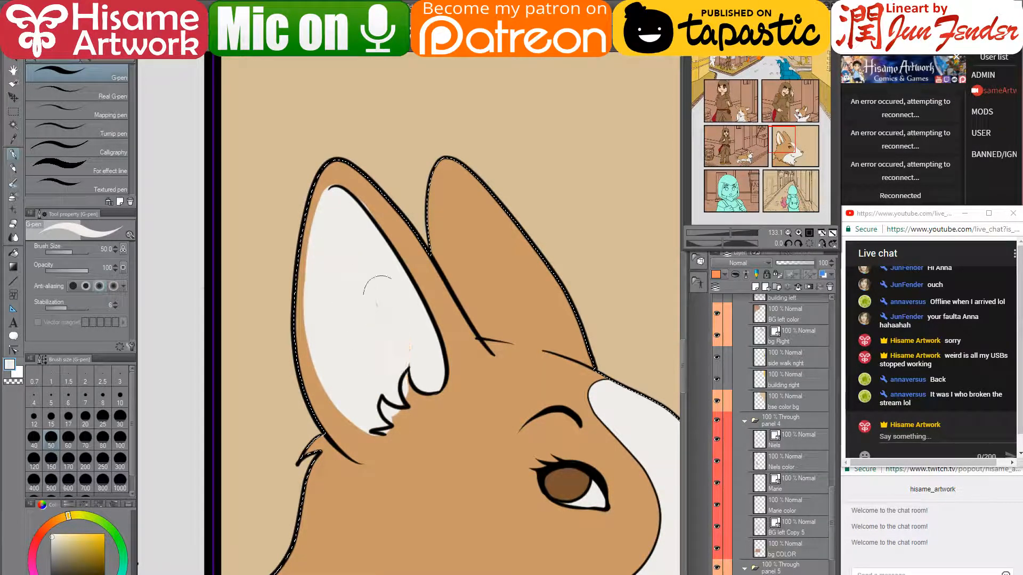
- Paint tan along the ear edge, undo the last stroke, shrink the brush to 12, then switch to Creator Studio
alt+click(329, 181)
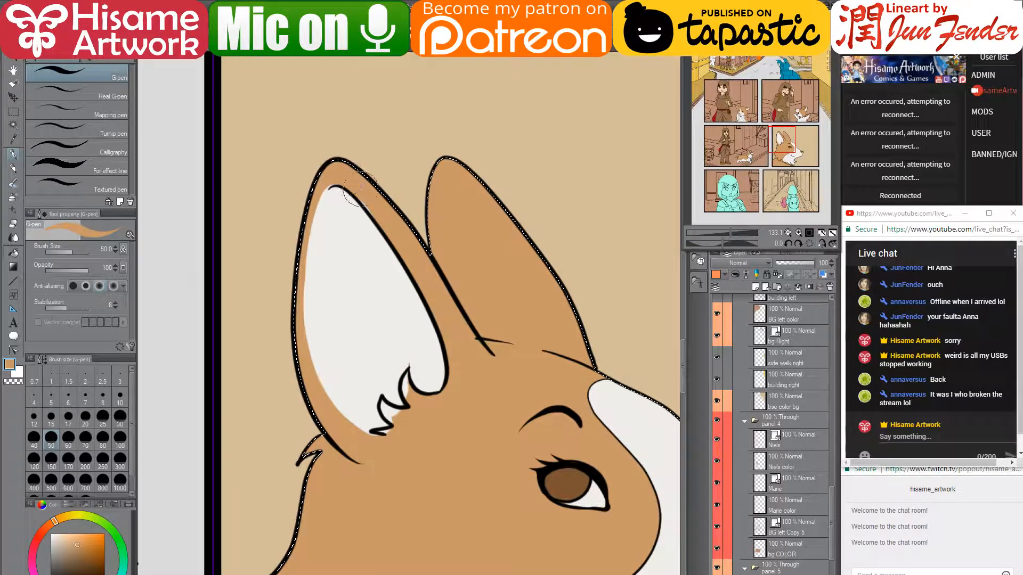
drag(360, 190, 382, 210)
mouse_move(321, 168)
mouse_down()
mouse_move(306, 288)
mouse_move(373, 434)
mouse_up()
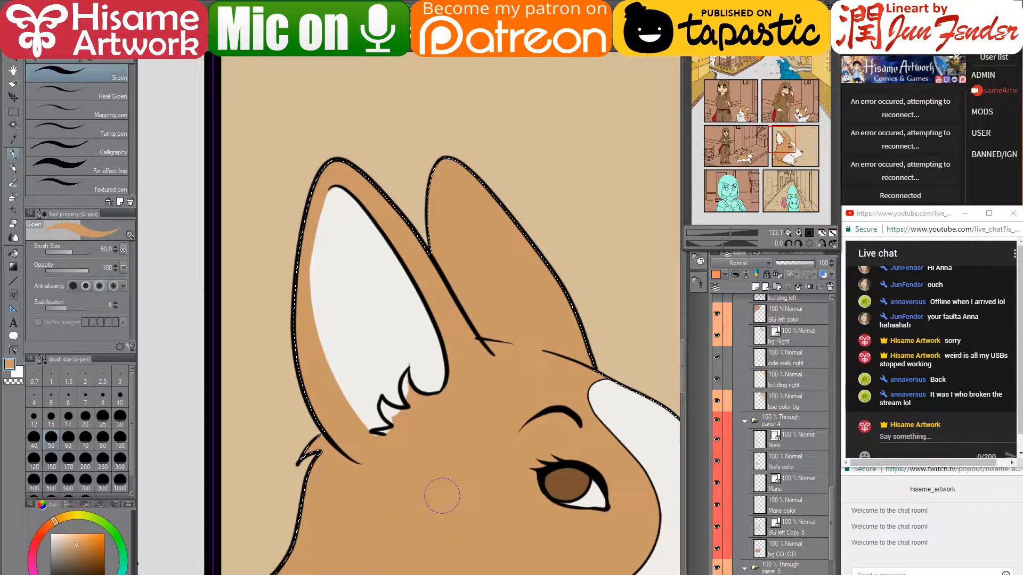
key(ctrl+z)
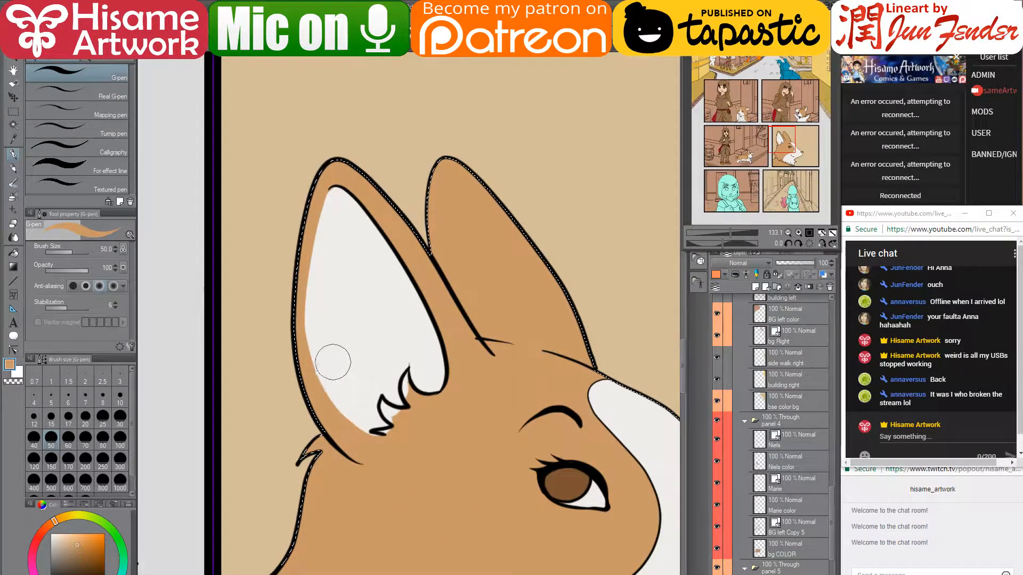
key(bracketleft)
key(bracketleft)
key(bracketleft)
key(bracketleft)
key(bracketleft)
key(bracketleft)
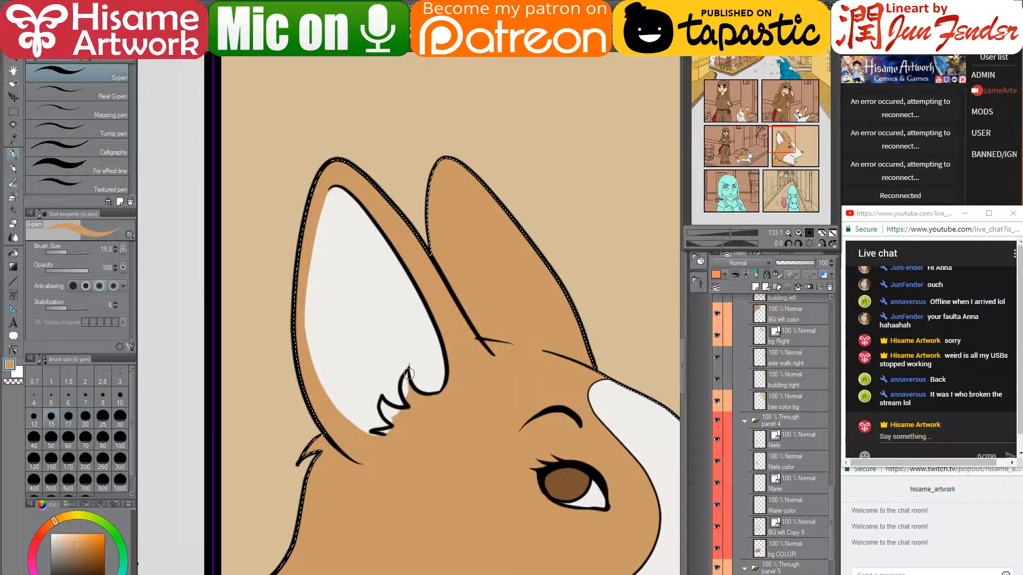
key(bracketleft)
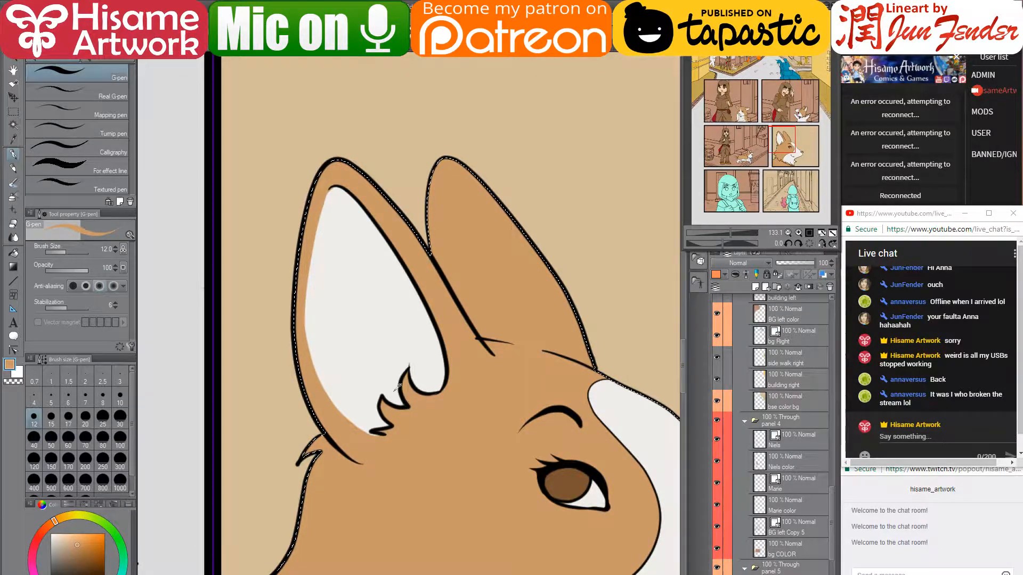
alt+click(405, 404)
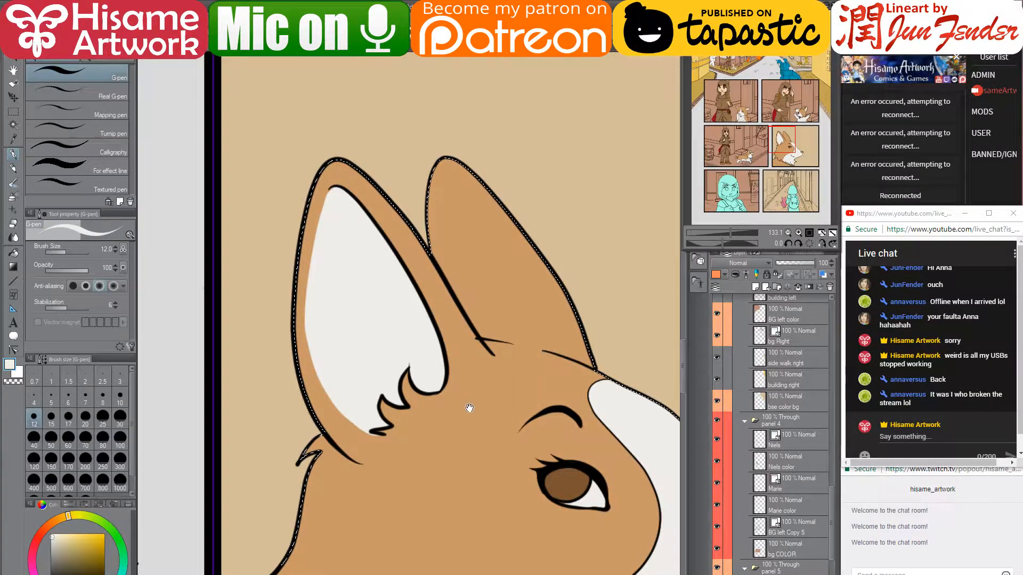
drag(469, 410, 427, 178)
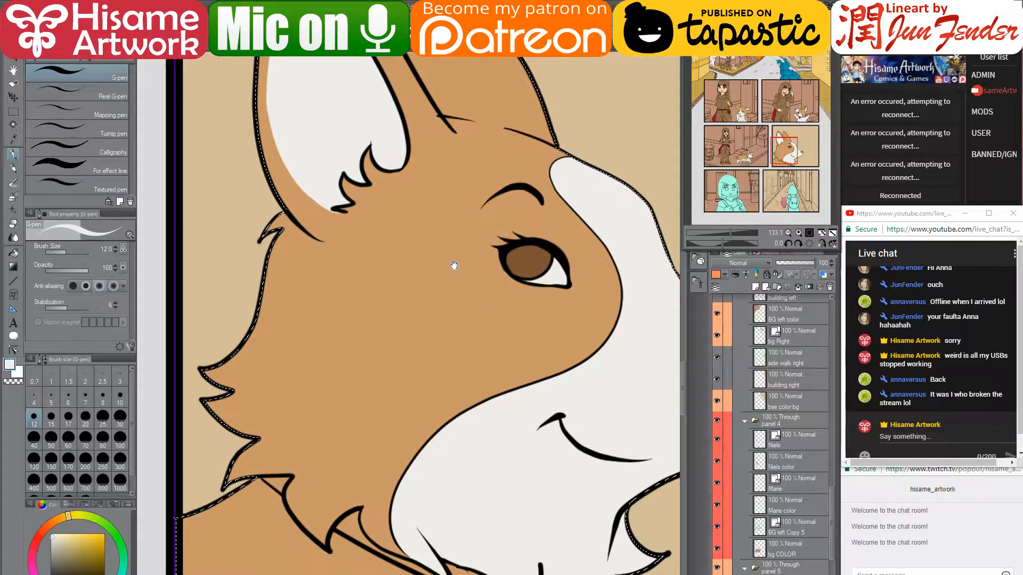
mouse_move(448, 219)
mouse_down()
mouse_move(406, 274)
mouse_move(407, 345)
mouse_up()
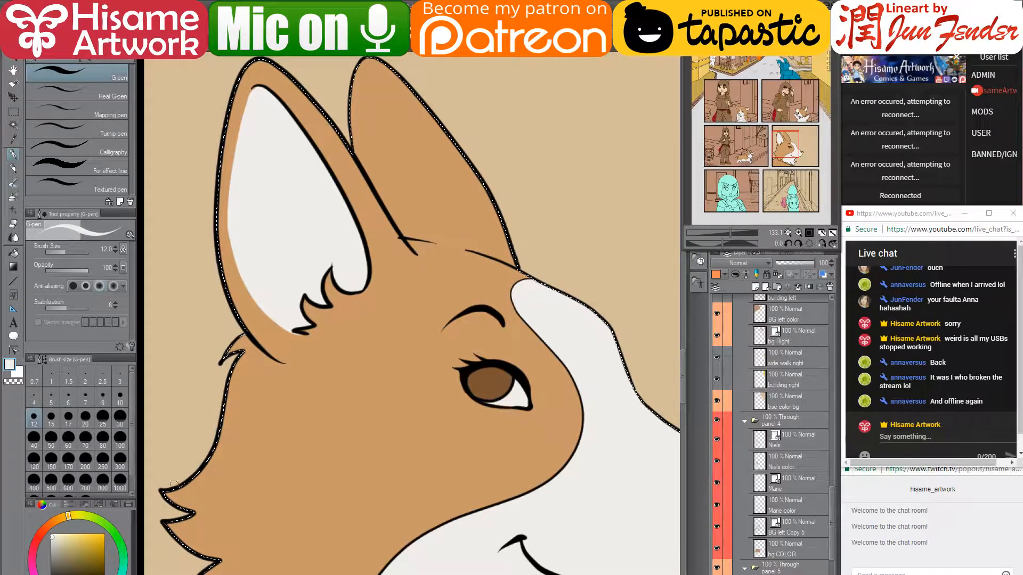
key(alt+Tab)
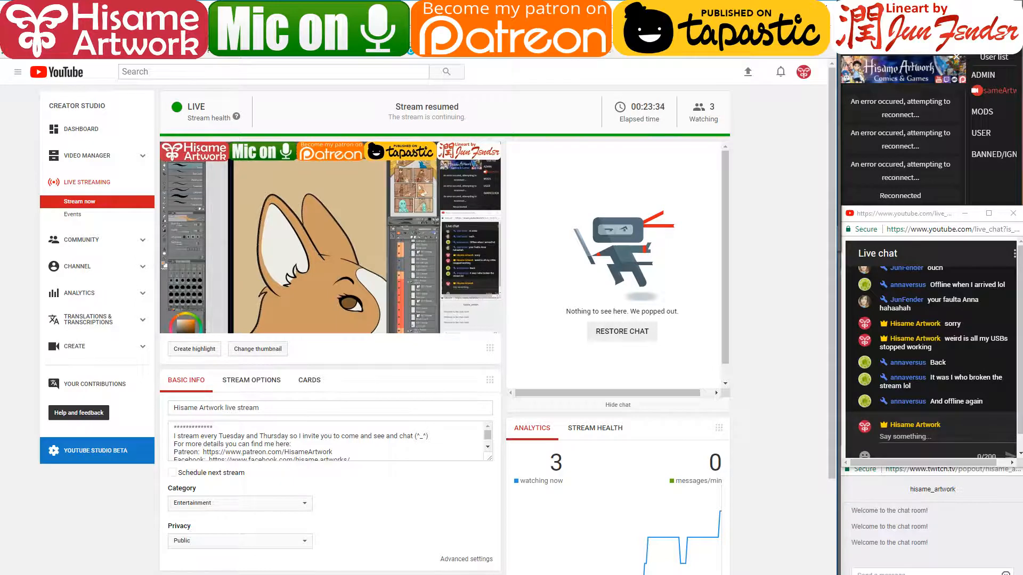
- Glance at OBS, focus the YouTube live chat box, then return to Clip Studio Paint
key(alt+Tab)
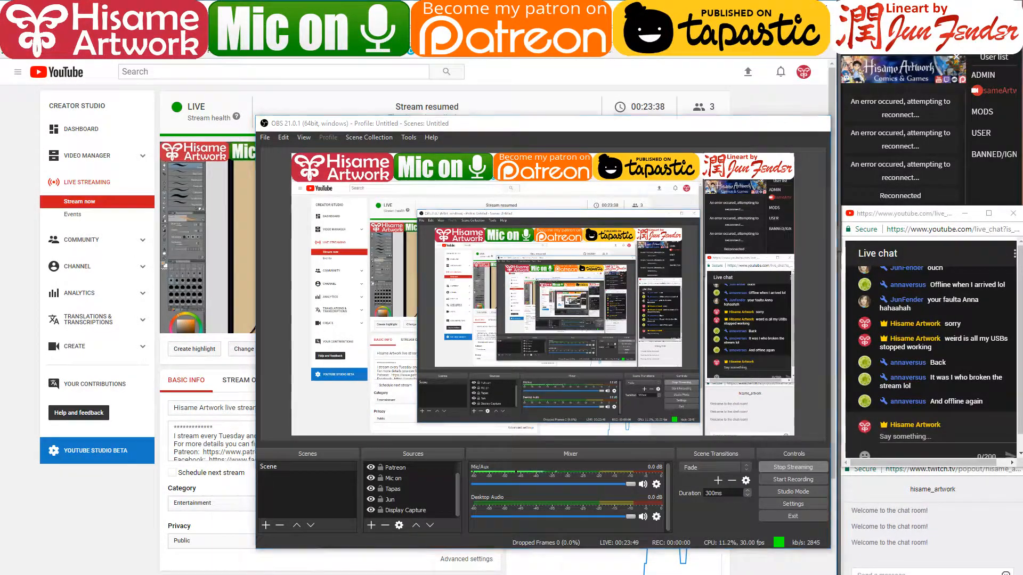
key(alt+Tab)
click(912, 434)
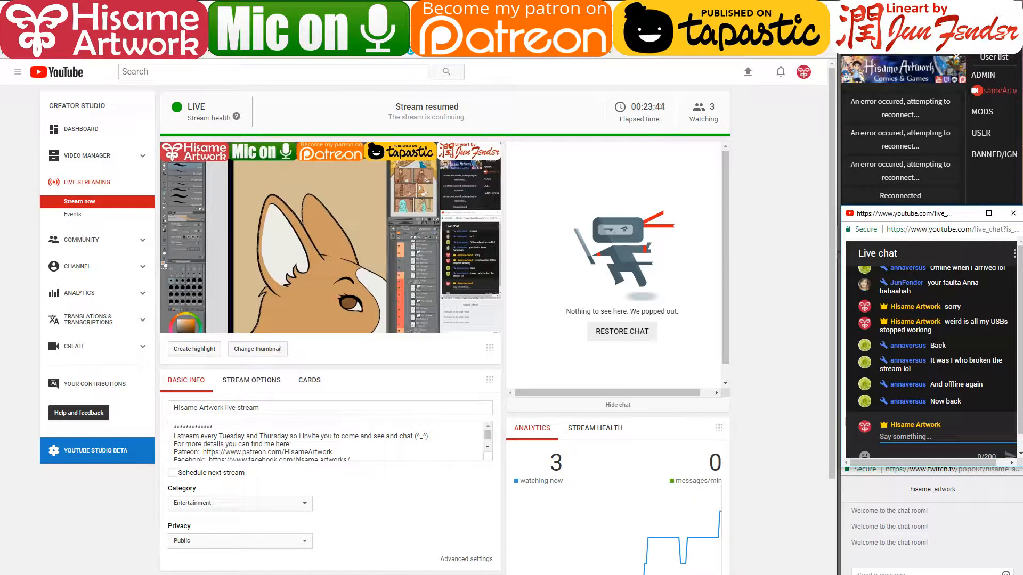
key(alt+Tab)
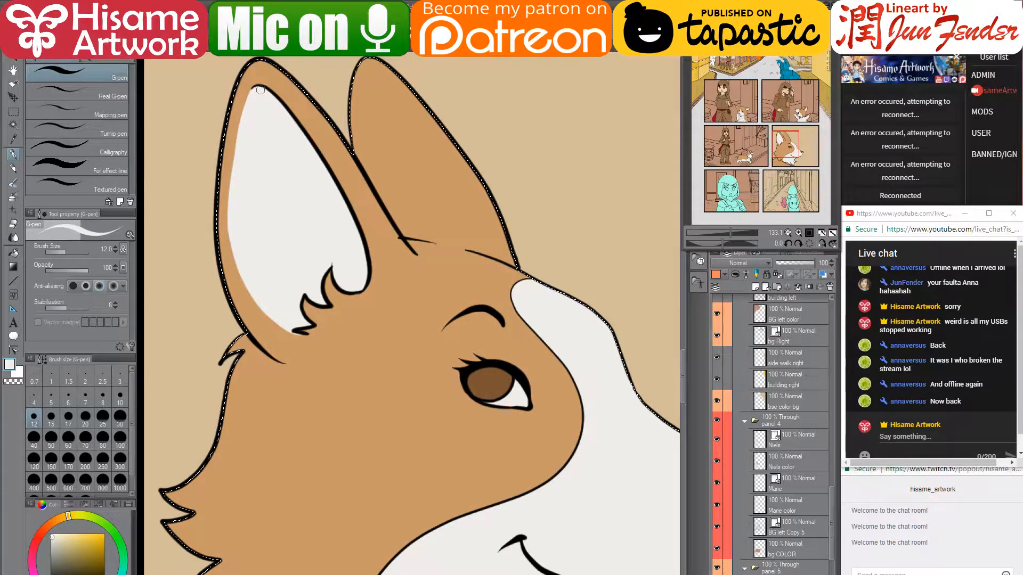
- Paint white to narrow the tan inner-ear strip and thin the lower eyelid line
mouse_move(233, 123)
mouse_down()
mouse_move(230, 172)
mouse_move(249, 298)
mouse_up()
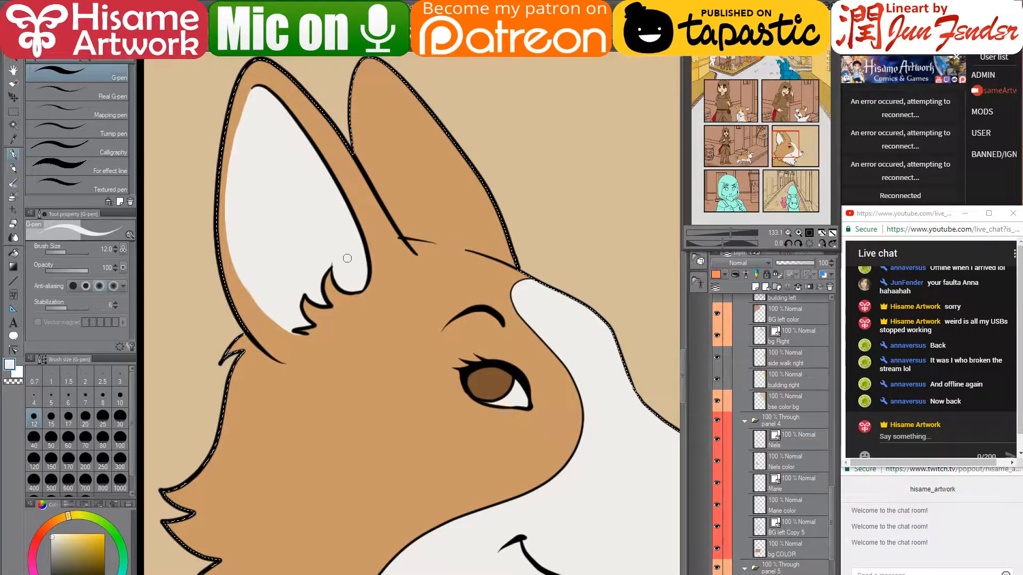
scroll(452, 362, down, 3)
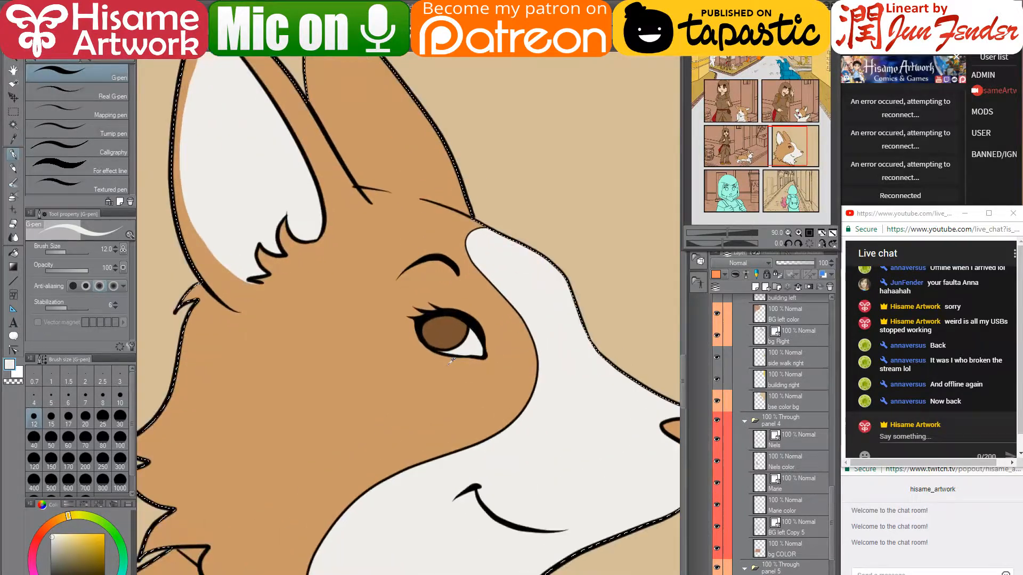
scroll(452, 361, up, 4)
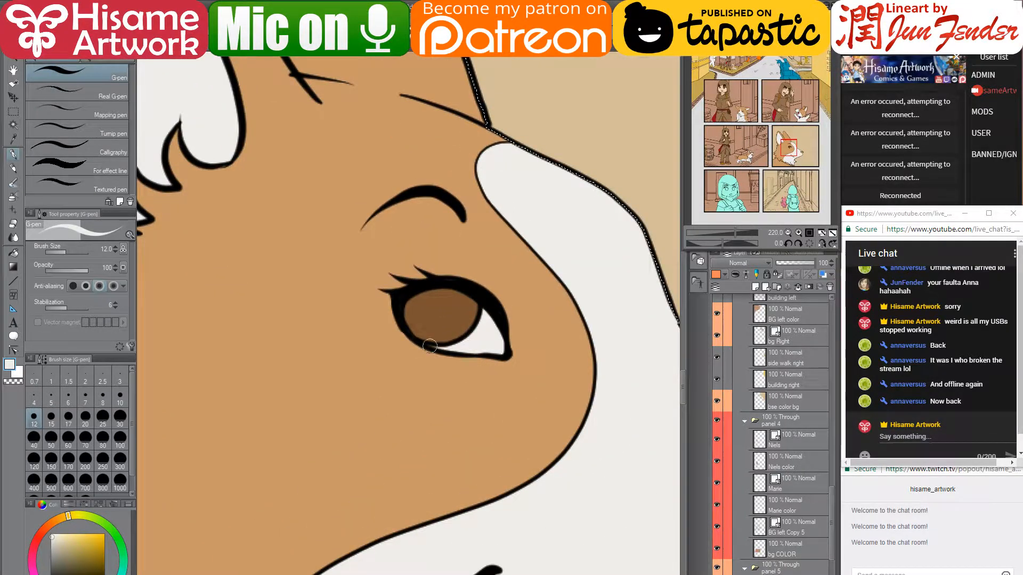
drag(430, 346, 446, 348)
- Zoom out, eyedrop purple from the corgi's collar, and zoom back in on the neck
scroll(436, 329, down, 2)
scroll(439, 326, down, 5)
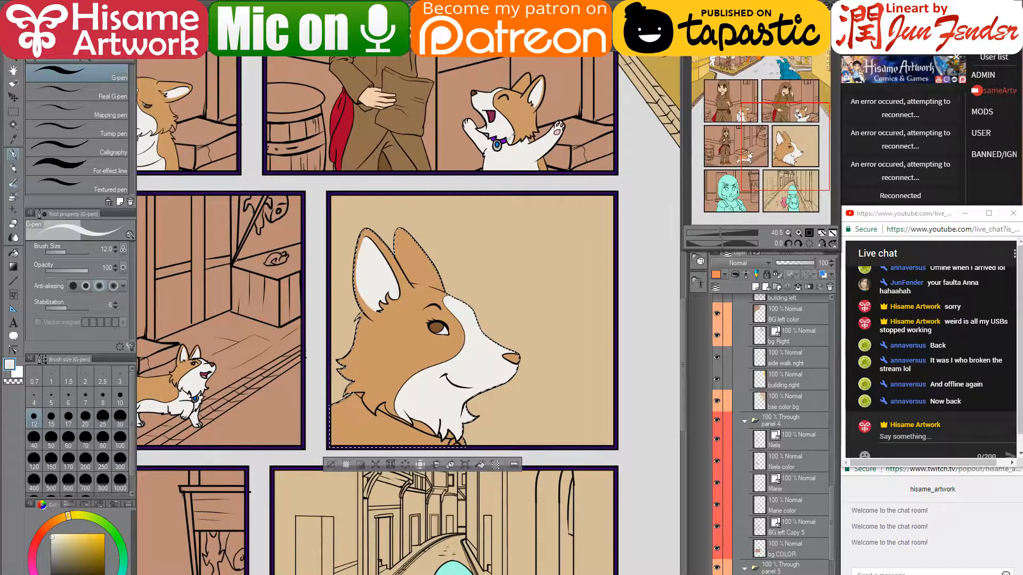
alt+click(505, 140)
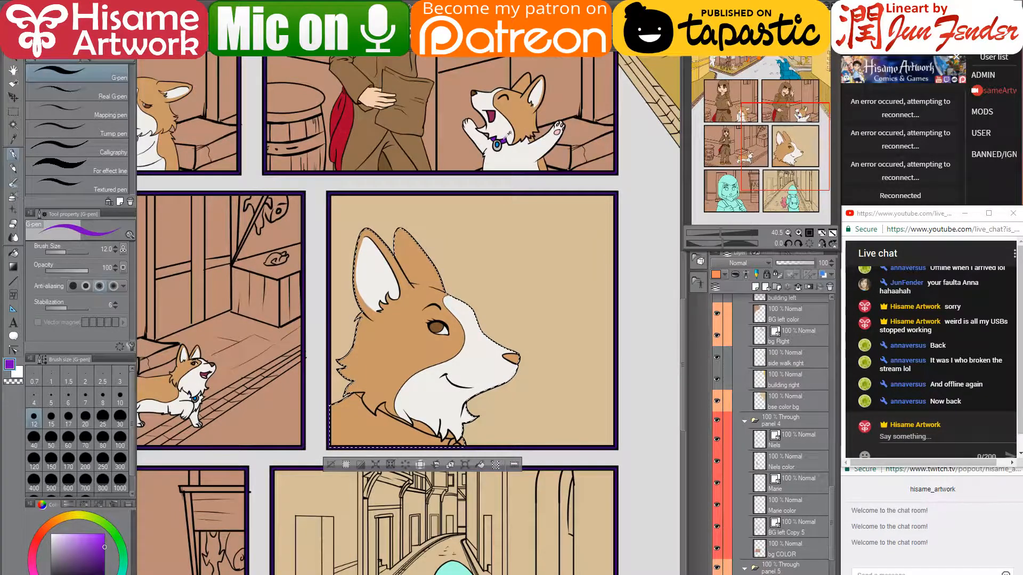
scroll(449, 363, up, 2)
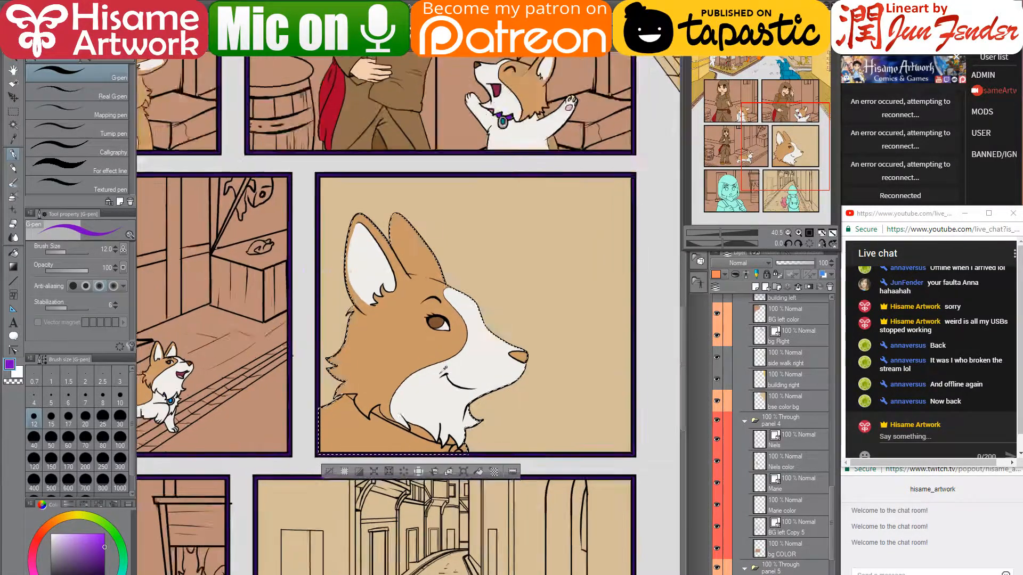
scroll(307, 487, up, 4)
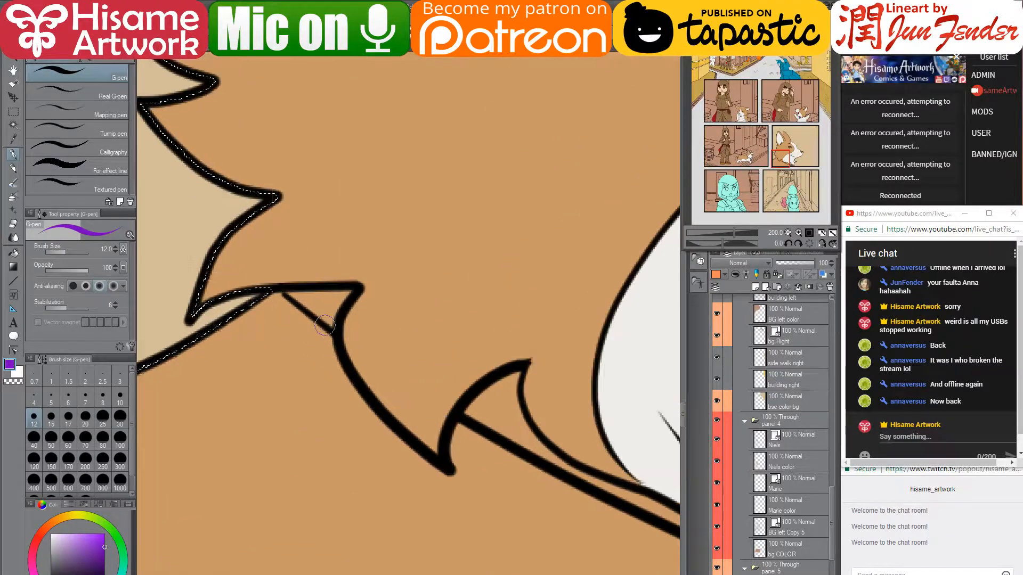
- Fill the collar notch triangle with purple, sampling tan and purple from the canvas
scroll(327, 335, up, 2)
mouse_move(291, 290)
mouse_down()
mouse_move(328, 321)
mouse_move(325, 300)
mouse_move(308, 299)
mouse_move(341, 298)
mouse_up()
alt+click(283, 305)
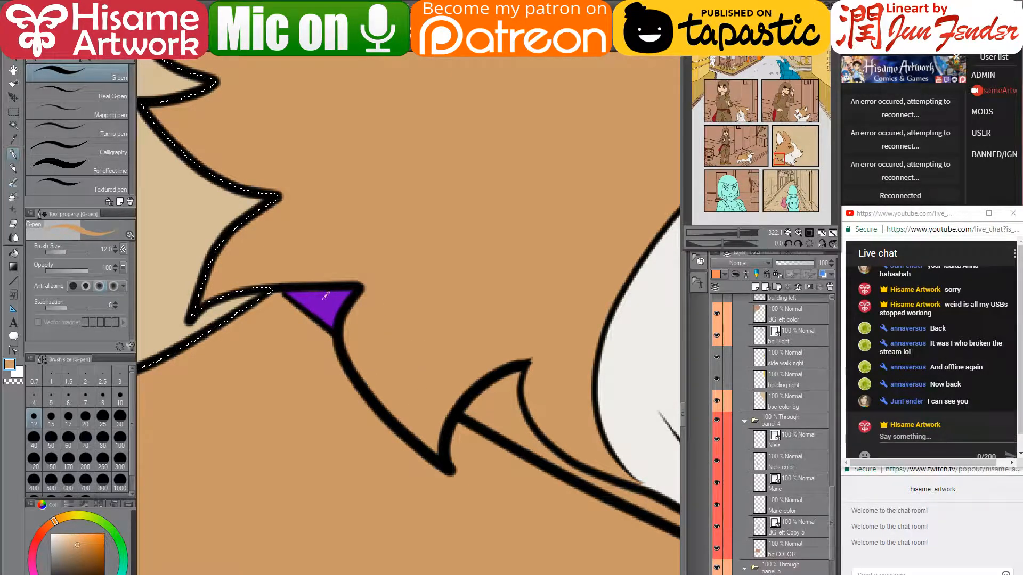
alt+click(325, 297)
drag(515, 459, 336, 338)
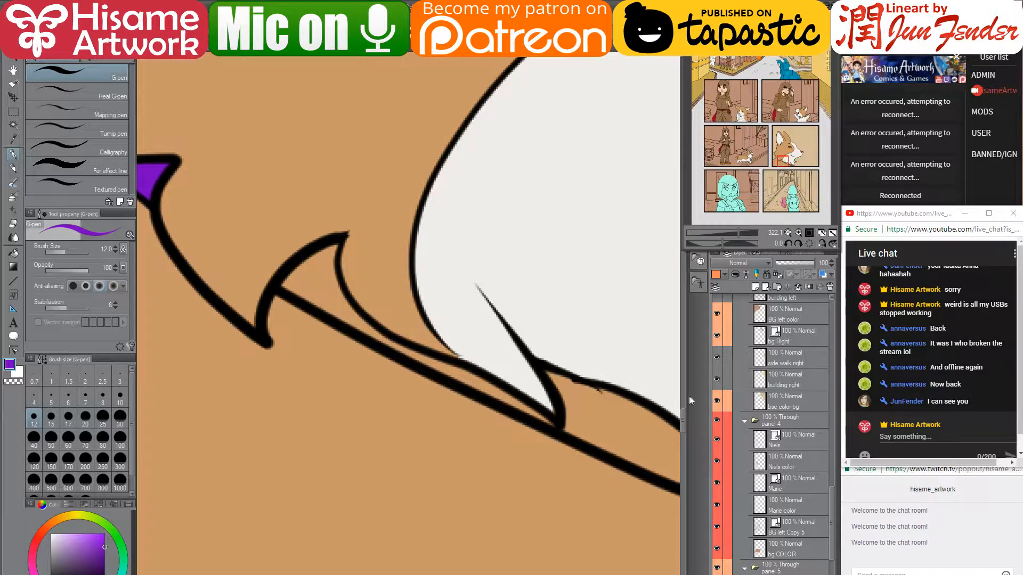
- Post 'can you hear me?' in the live chat, then hide OBS and return to the canvas
key(alt+Tab)
text(can)
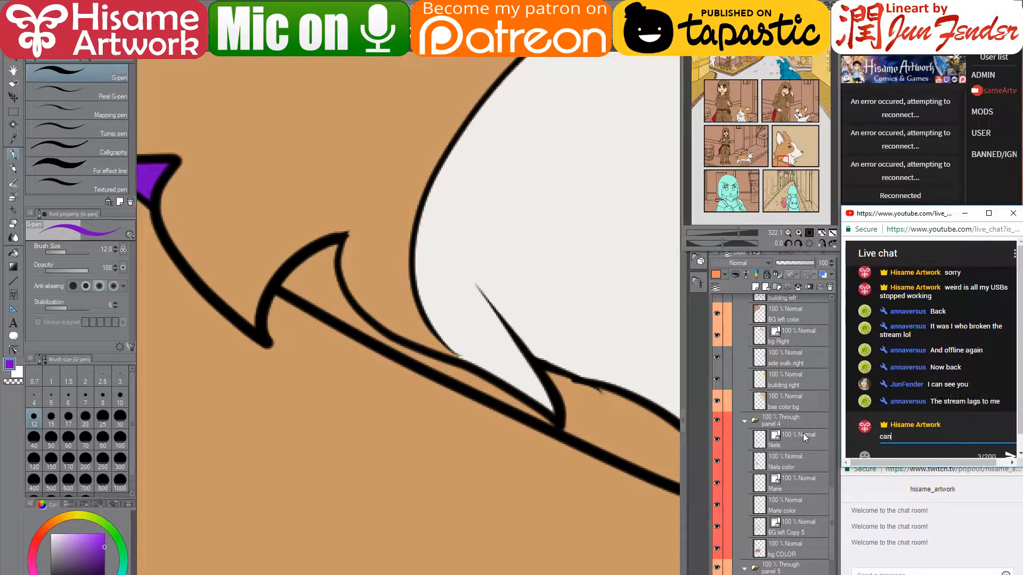
text( you hear me?)
key(Return)
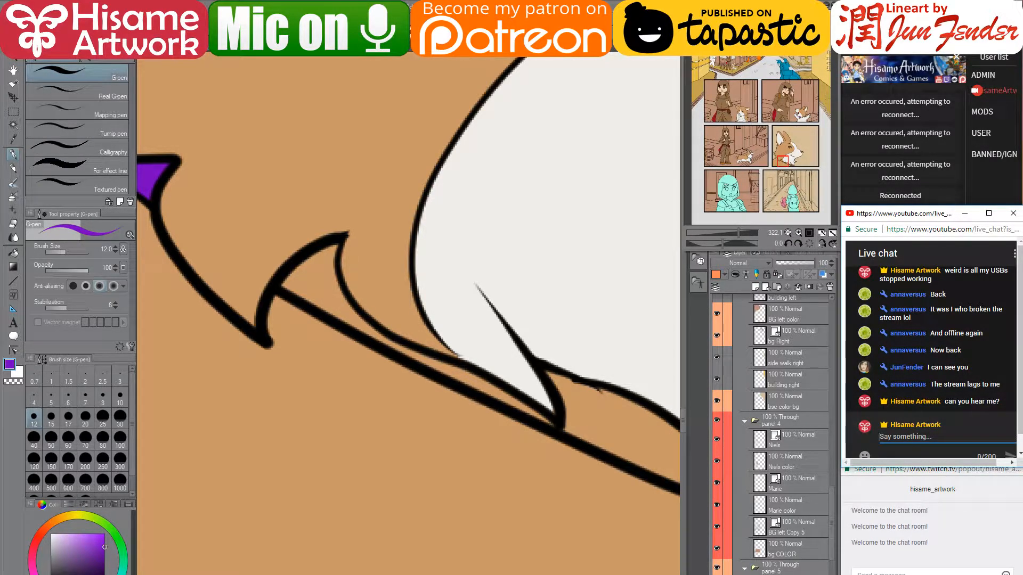
key(alt+Tab)
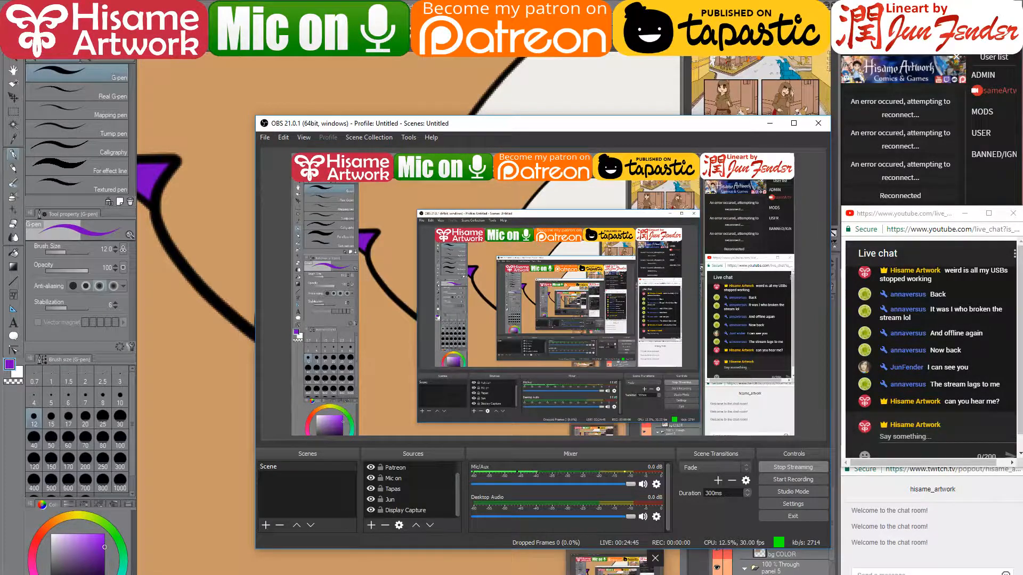
click(614, 574)
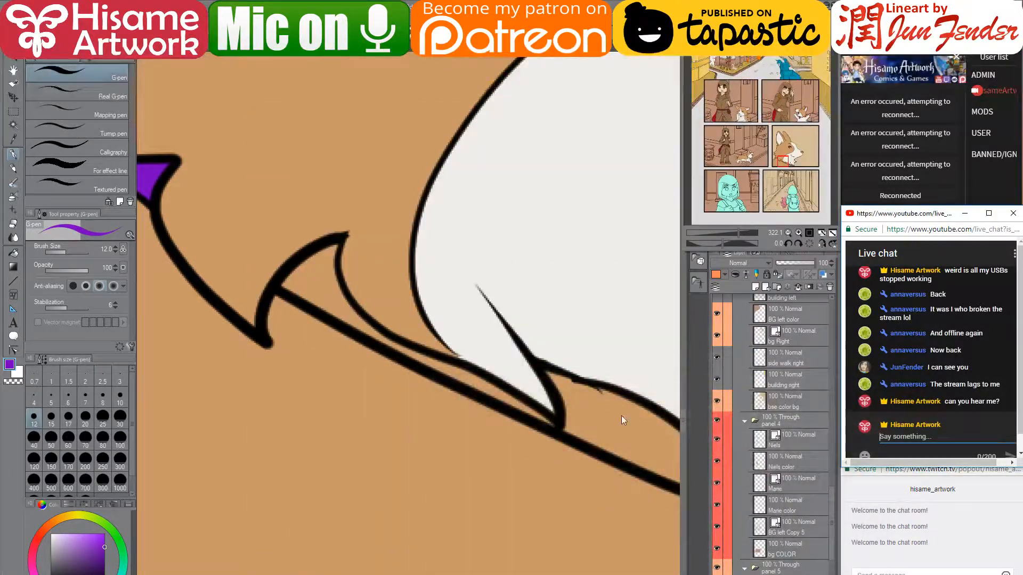
click(477, 281)
- Undo a stray dot, paint the collar purple to its tip, and tidy the fur edge in tan and white
key(ctrl+z)
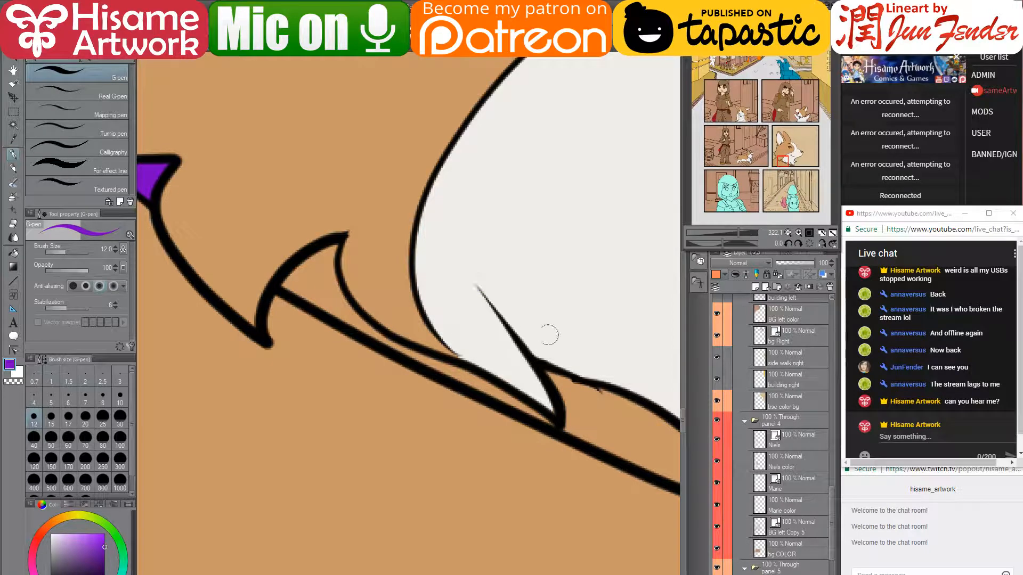
mouse_move(315, 252)
mouse_down()
mouse_move(291, 277)
mouse_move(299, 288)
mouse_move(328, 247)
mouse_move(343, 307)
mouse_move(312, 296)
mouse_move(368, 324)
mouse_move(330, 312)
mouse_move(488, 382)
mouse_move(408, 354)
mouse_up()
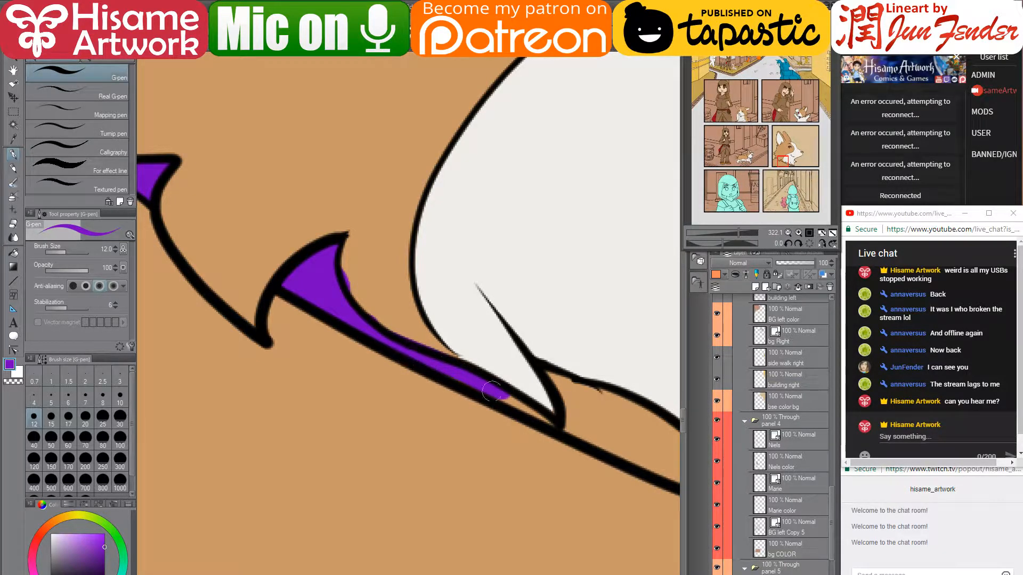
drag(491, 392, 556, 427)
alt+click(374, 261)
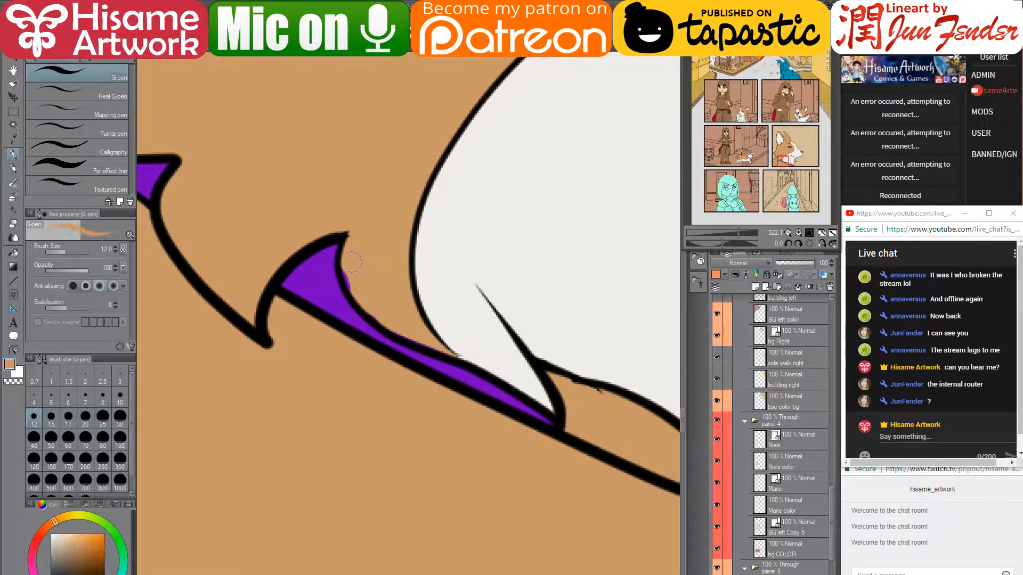
drag(439, 346, 425, 347)
alt+click(506, 307)
mouse_move(466, 309)
mouse_down()
mouse_move(443, 330)
mouse_move(455, 352)
mouse_up()
- Paint purple along the collar spike's right edge, resampling white and purple
alt+click(475, 376)
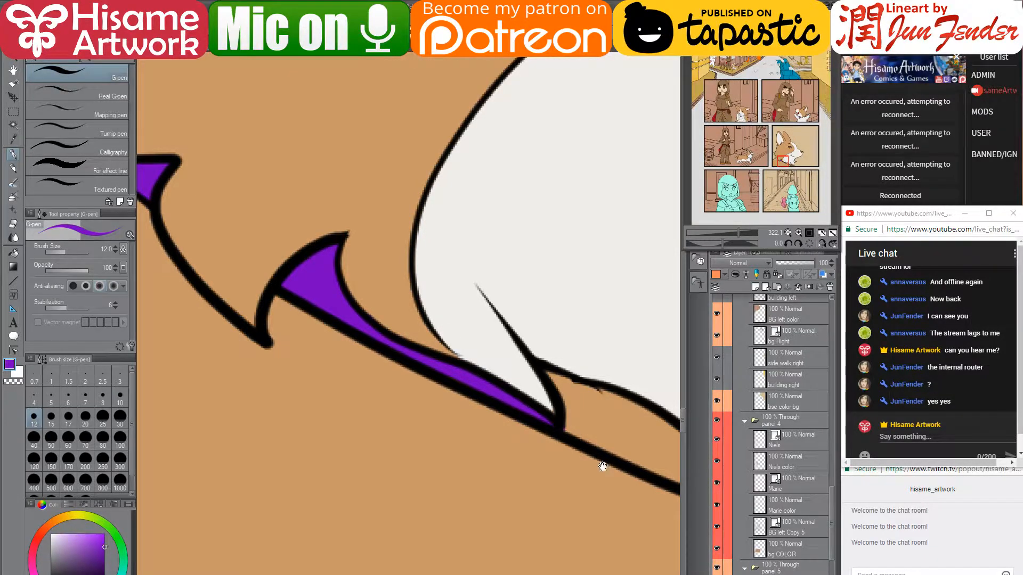
mouse_move(603, 467)
mouse_down()
mouse_move(395, 347)
mouse_move(390, 374)
mouse_up()
mouse_move(360, 341)
mouse_down()
mouse_move(345, 302)
mouse_move(356, 342)
mouse_move(358, 306)
mouse_move(432, 340)
mouse_move(375, 327)
mouse_move(374, 360)
mouse_move(535, 431)
mouse_move(444, 358)
mouse_move(396, 342)
mouse_move(403, 372)
mouse_move(439, 377)
mouse_move(443, 389)
mouse_move(465, 386)
mouse_move(428, 350)
mouse_move(471, 369)
mouse_move(453, 350)
mouse_move(532, 428)
mouse_move(474, 397)
mouse_up()
alt+click(345, 329)
alt+click(357, 309)
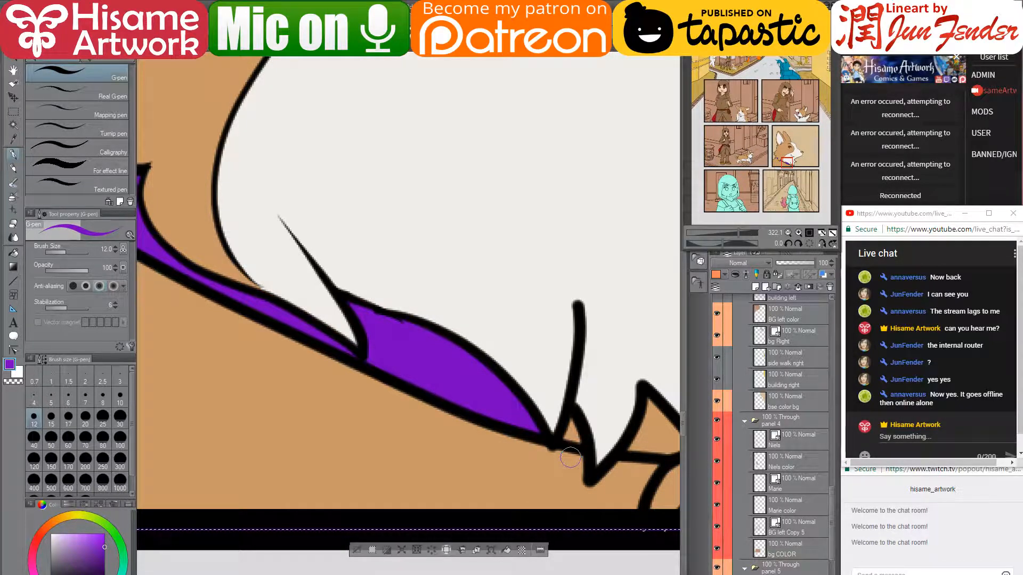
- Fill the remaining tan triangles at the collar's far end with purple
drag(569, 422, 578, 439)
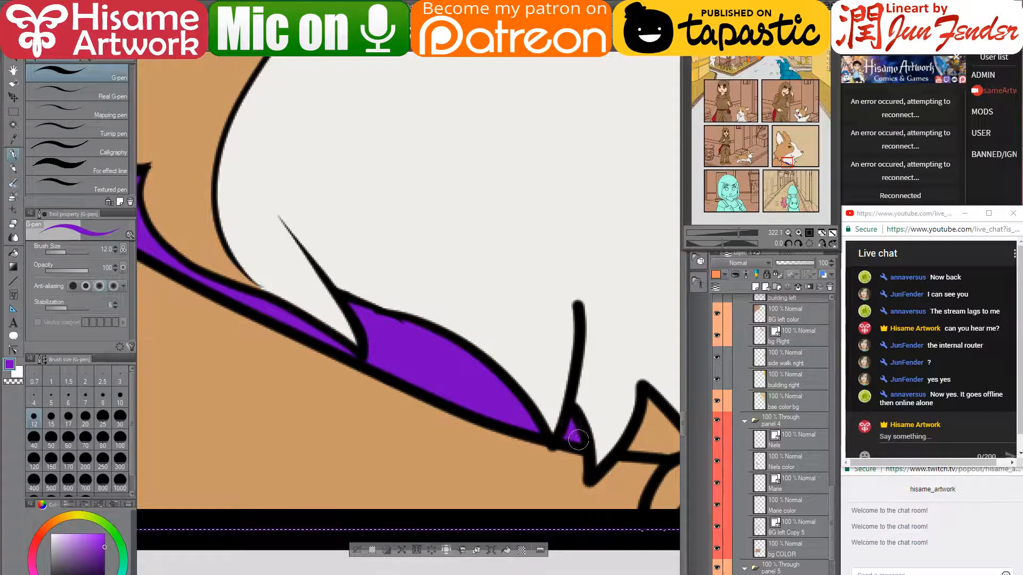
mouse_move(647, 444)
mouse_down()
mouse_move(559, 424)
mouse_move(405, 424)
mouse_move(391, 417)
mouse_move(397, 408)
mouse_up()
mouse_move(402, 393)
mouse_down()
mouse_move(378, 425)
mouse_move(429, 421)
mouse_move(409, 399)
mouse_move(411, 419)
mouse_move(437, 423)
mouse_move(406, 388)
mouse_move(442, 441)
mouse_move(421, 468)
mouse_move(436, 492)
mouse_move(462, 493)
mouse_move(506, 428)
mouse_move(525, 476)
mouse_up()
- Paint the collar tag ring grey and its centre a saturated blue
click(50, 554)
alt+click(460, 416)
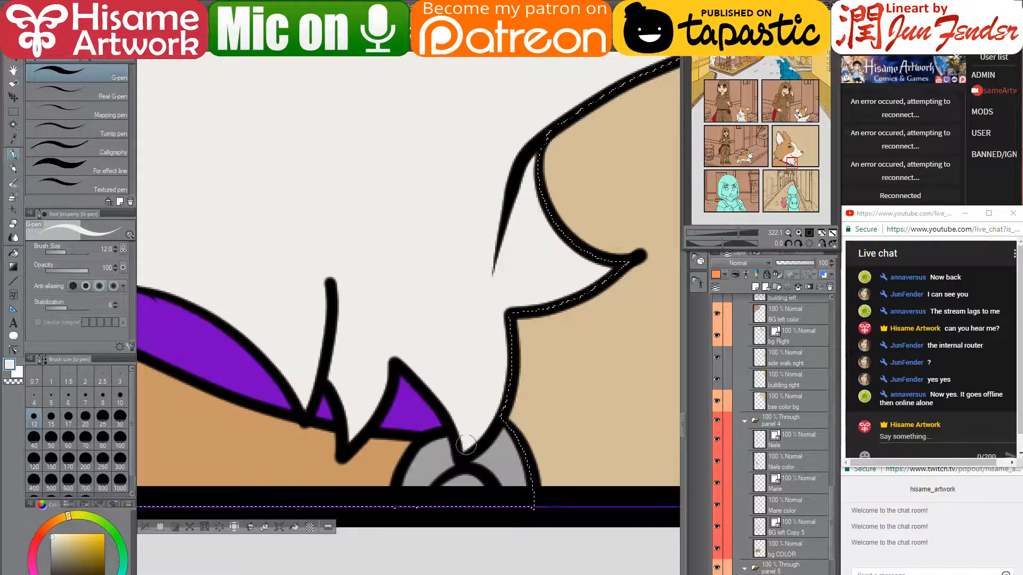
click(98, 574)
drag(52, 537, 105, 534)
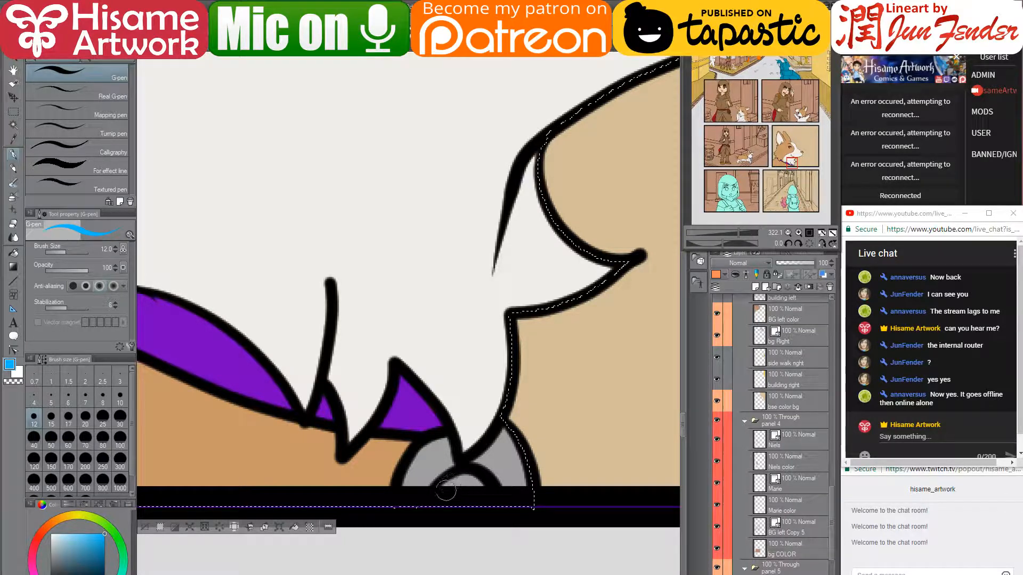
drag(458, 488, 458, 483)
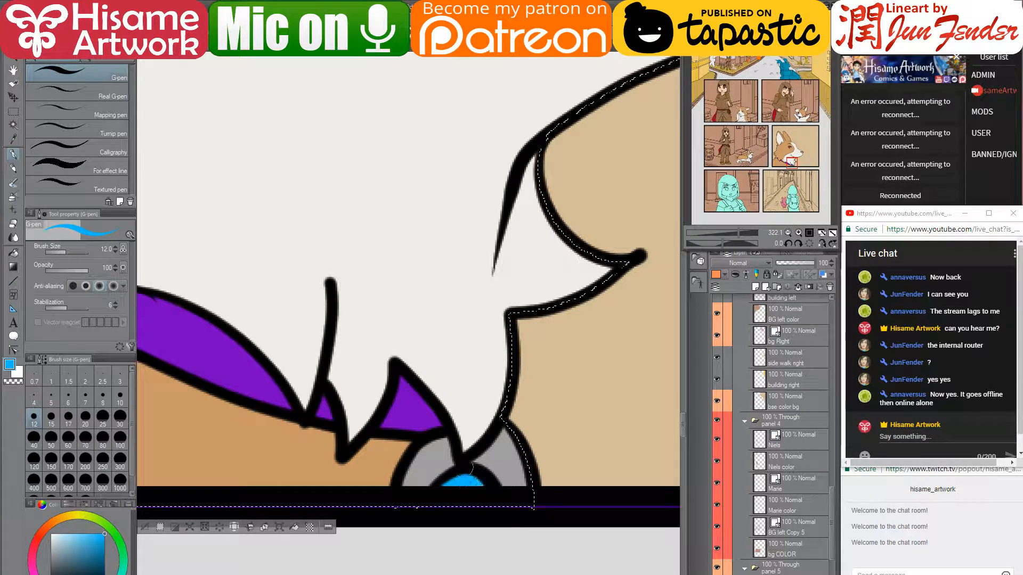
- Clear the selection, zoom out to the corgi's face, and eyedrop the eye's brown
key(ctrl+d)
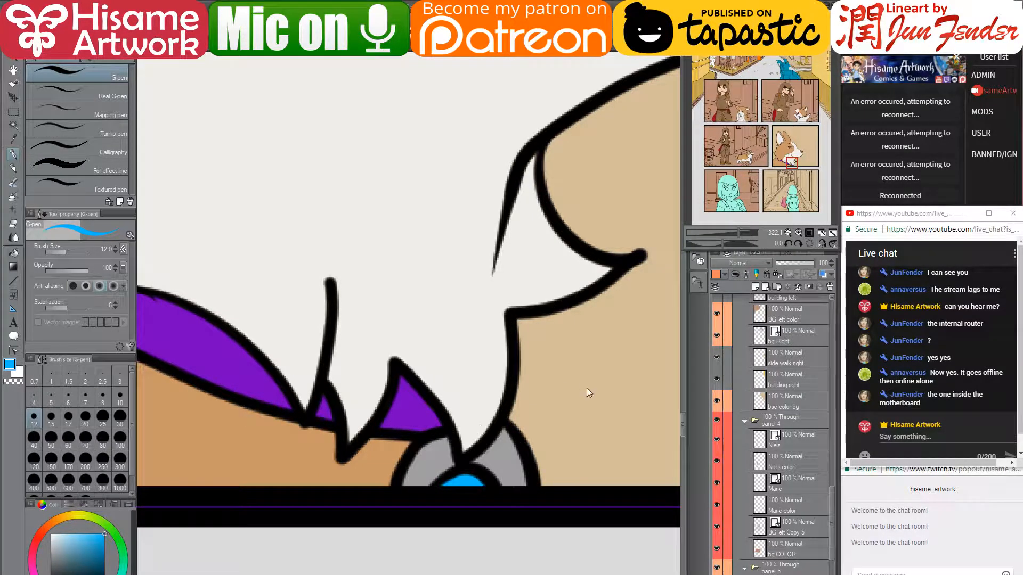
scroll(585, 415, down, 5)
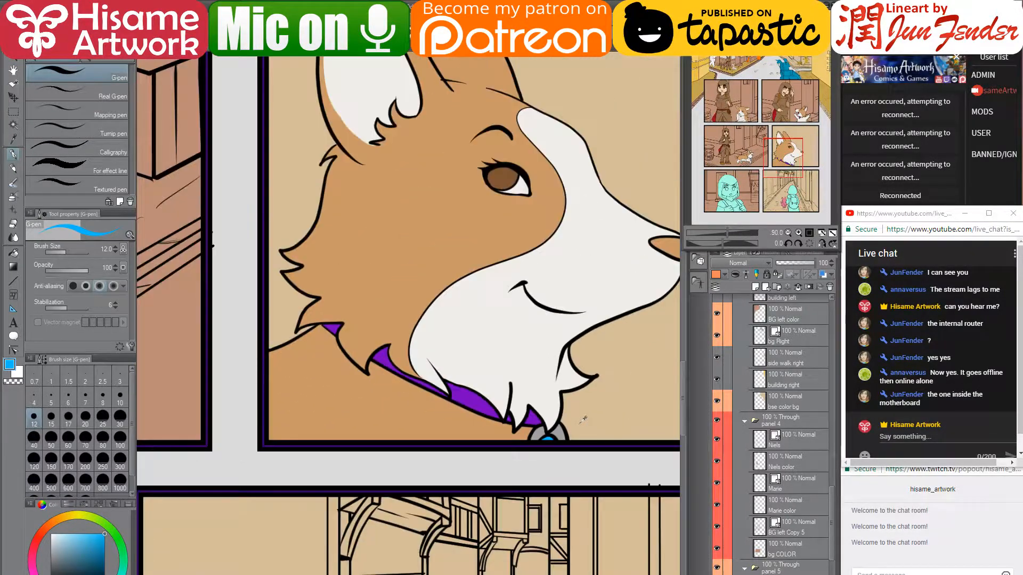
scroll(583, 419, down, 2)
drag(580, 351, 491, 450)
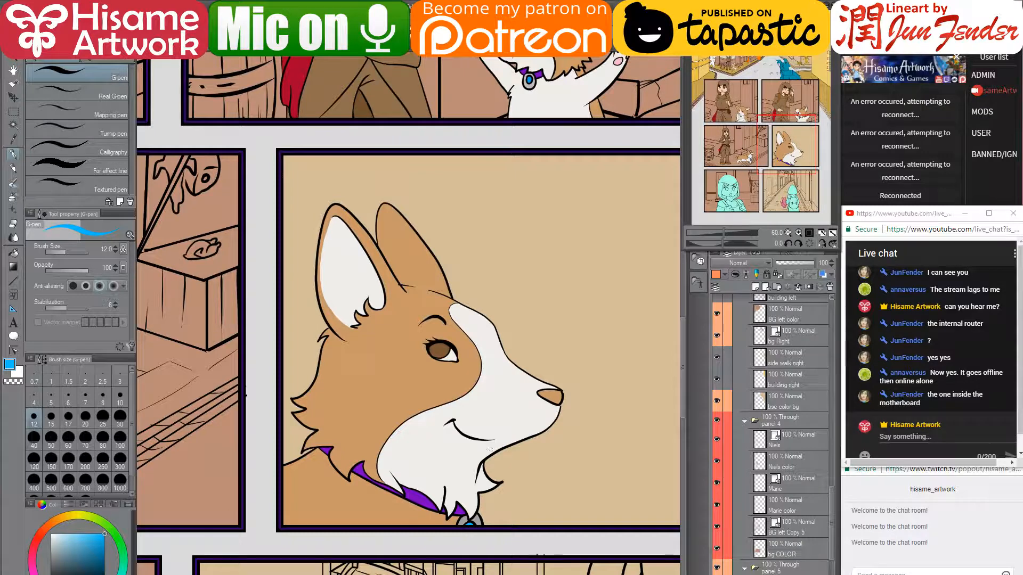
alt+click(440, 344)
scroll(535, 421, up, 4)
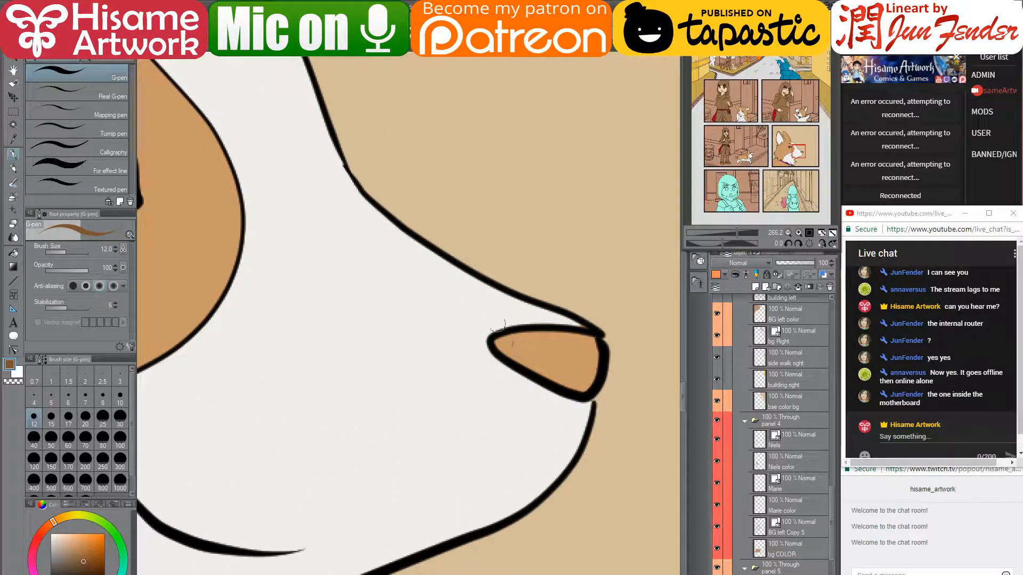
- With a larger brush, shade the lower nose dark brown and clean the sliver above in off-white
key(bracketright)
key(bracketright)
key(bracketright)
mouse_move(505, 340)
mouse_down()
mouse_move(580, 383)
mouse_move(586, 346)
mouse_move(515, 340)
mouse_move(574, 349)
mouse_move(555, 362)
mouse_move(583, 376)
mouse_up()
alt+click(547, 314)
drag(572, 320, 589, 326)
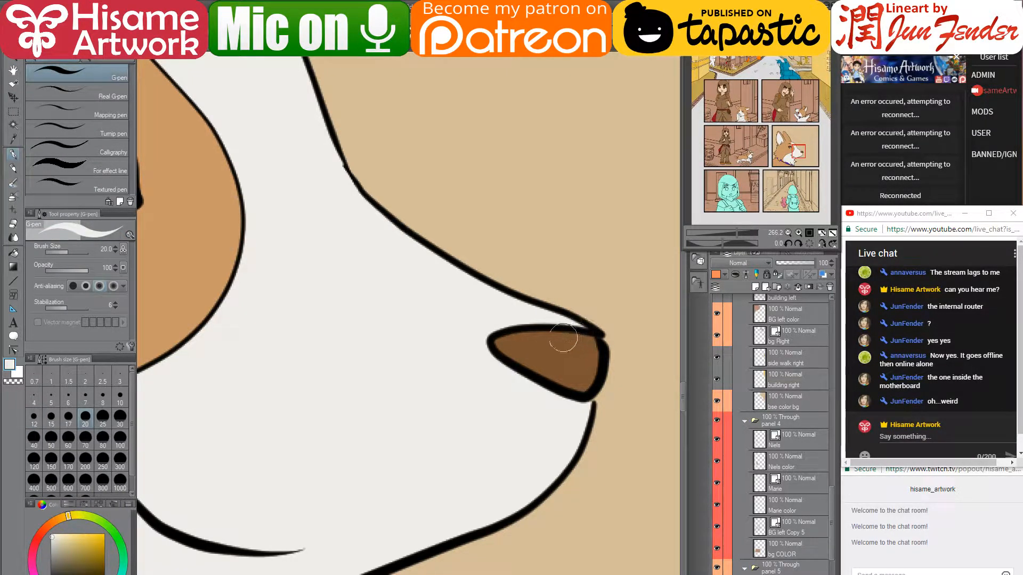
- Zoom out and use the Object tool to make the hooded figure's Niels color layer active
scroll(492, 358, down, 10)
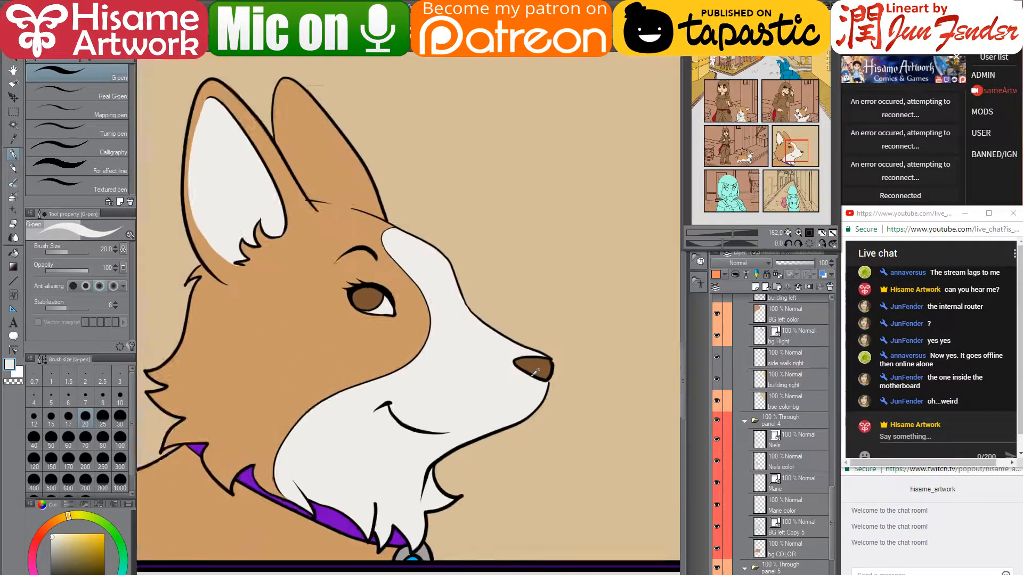
scroll(536, 369, down, 4)
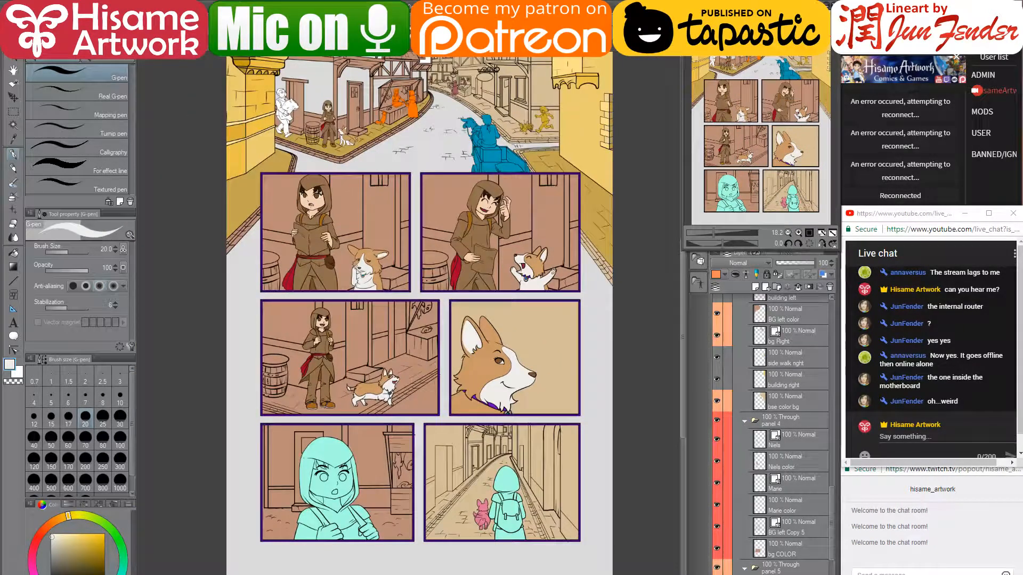
scroll(332, 522, up, 3)
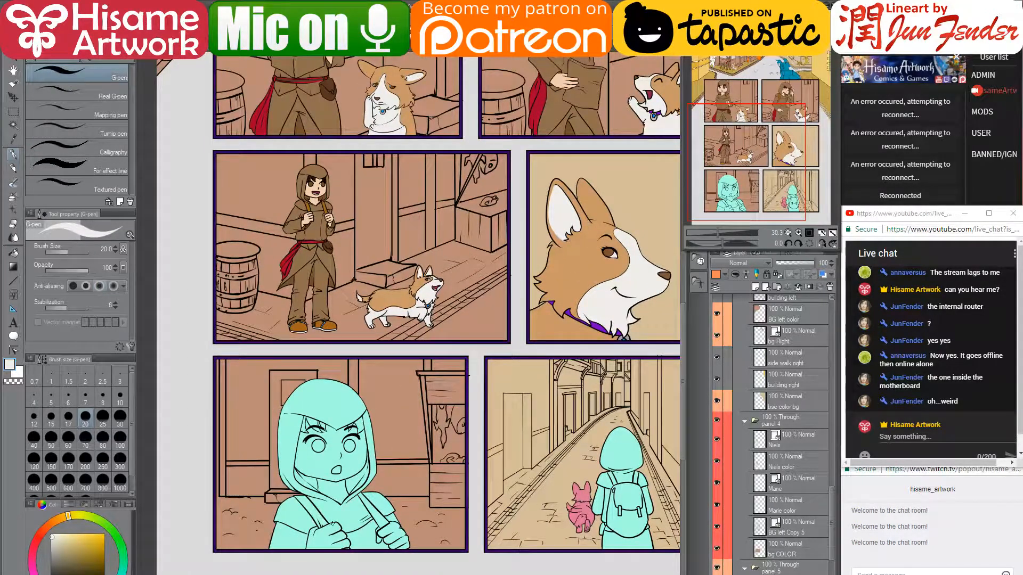
key(h)
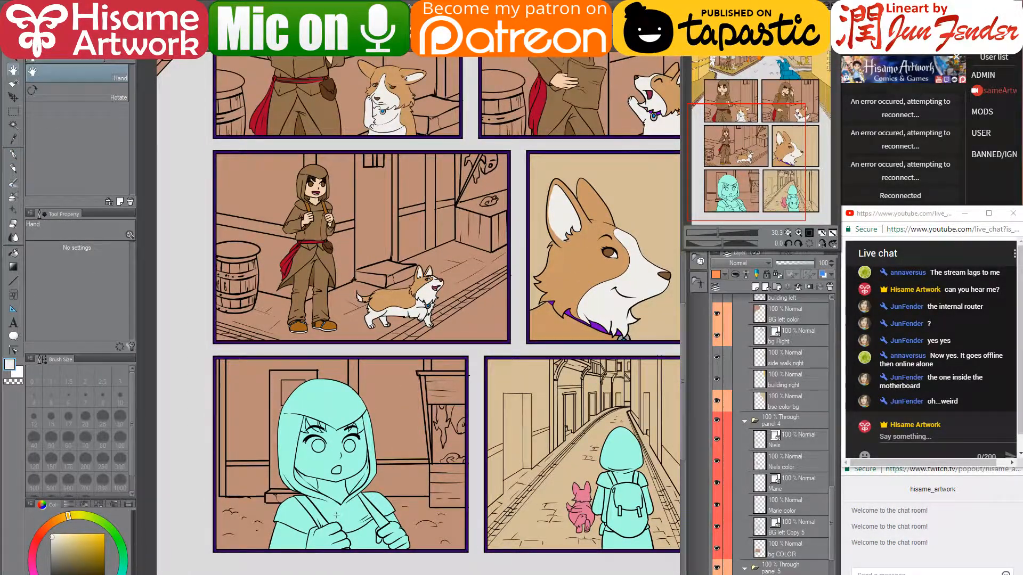
key(o)
click(336, 516)
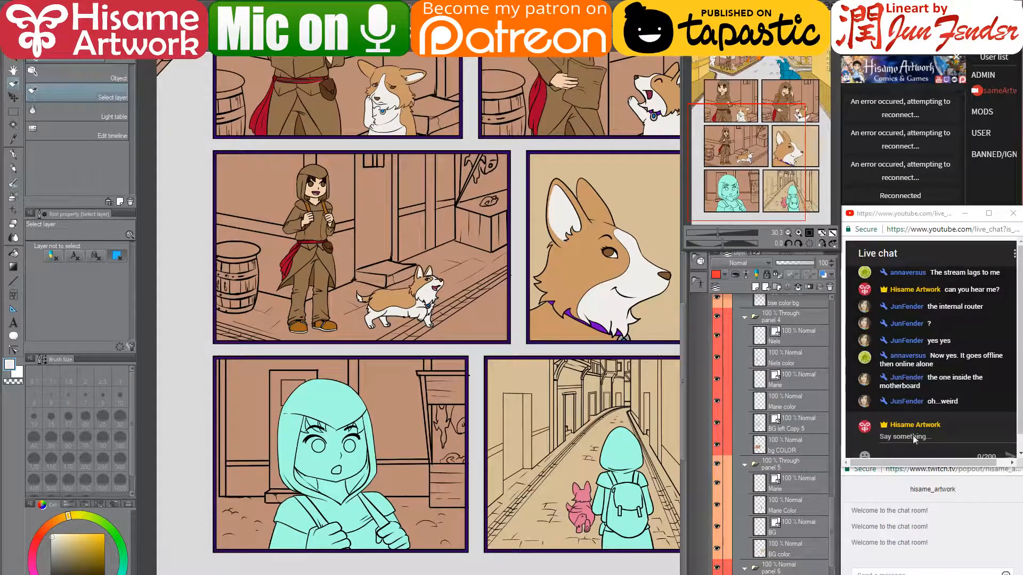
scroll(800, 561, down, 1)
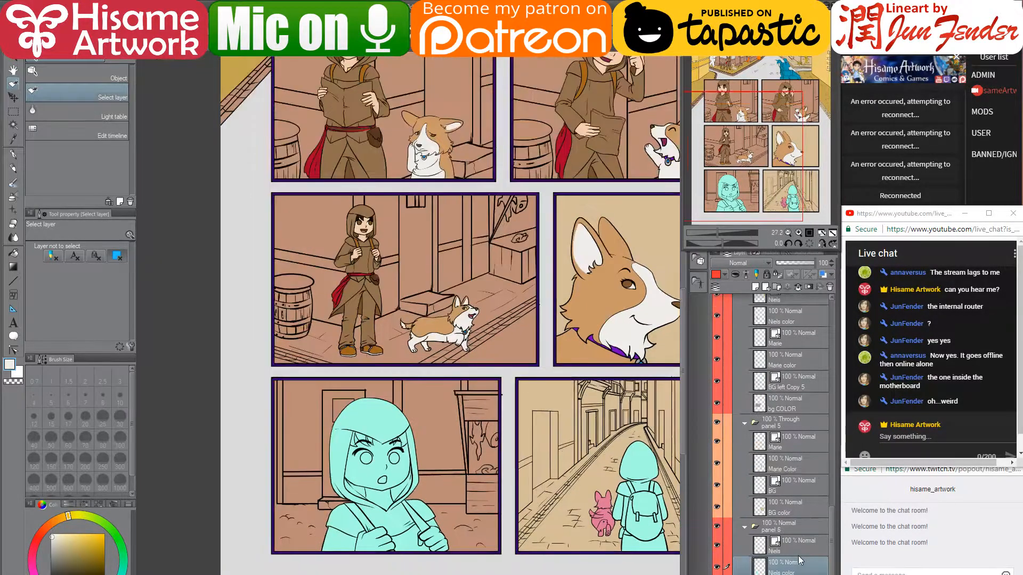
scroll(794, 565, down, 1)
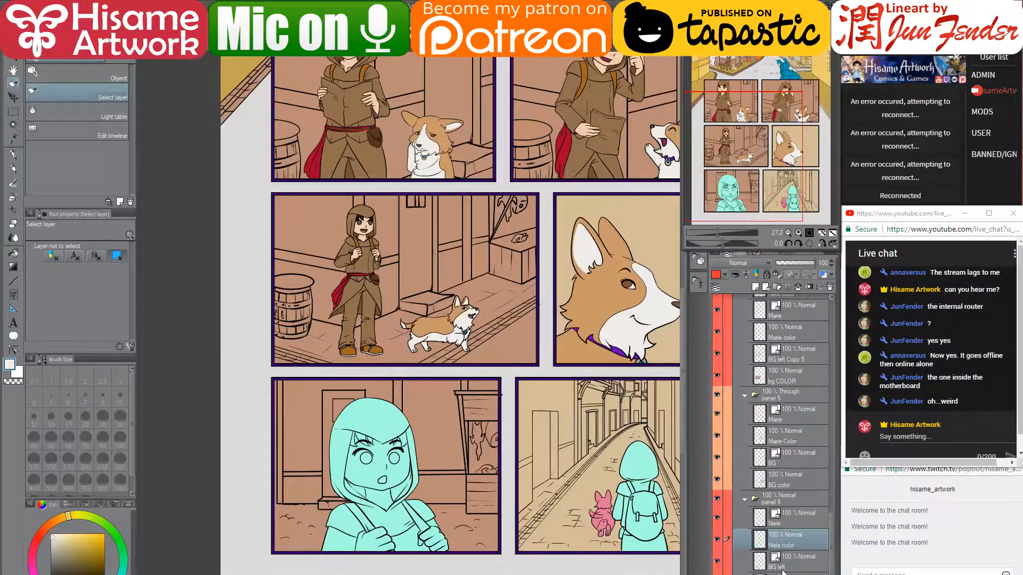
- Select the hooded figure's area, pick brown for the hood, and fill the face with light skin tone
ctrl+click(761, 541)
scroll(376, 468, up, 3)
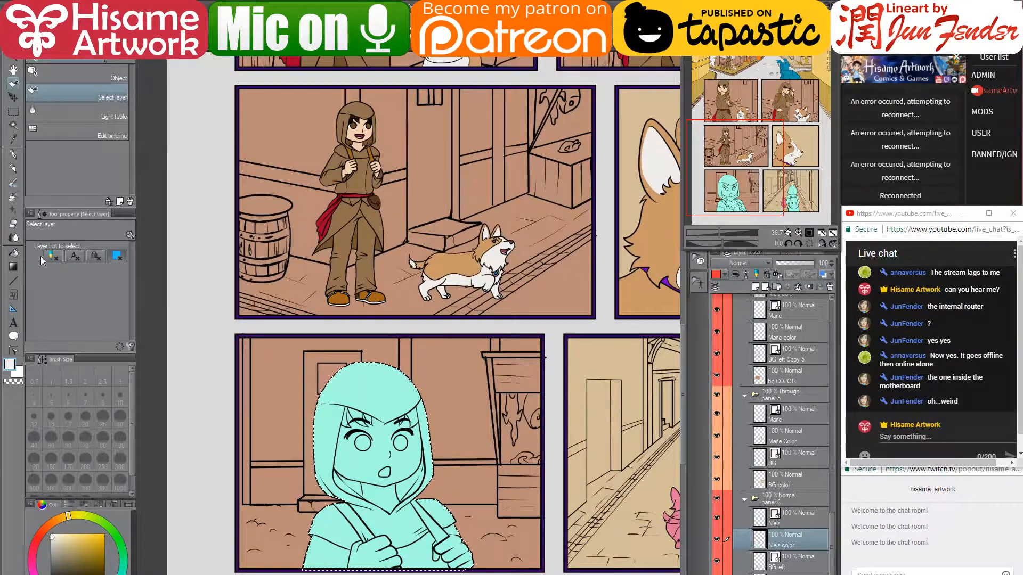
click(16, 155)
alt+click(340, 207)
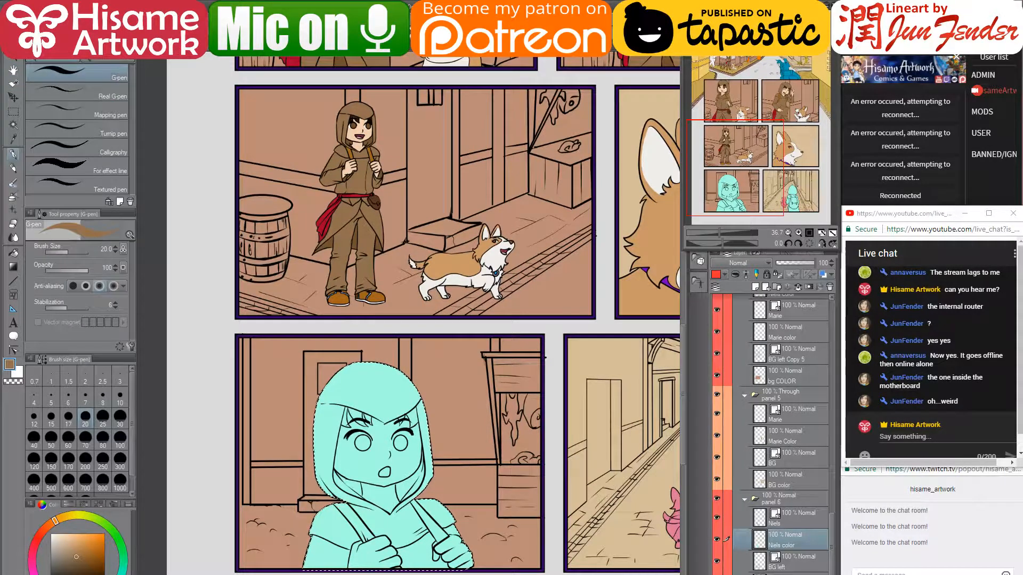
key(bracketright)
key(bracketright)
key(bracketright)
key(bracketright)
key(bracketright)
key(bracketright)
key(bracketright)
key(bracketright)
key(bracketright)
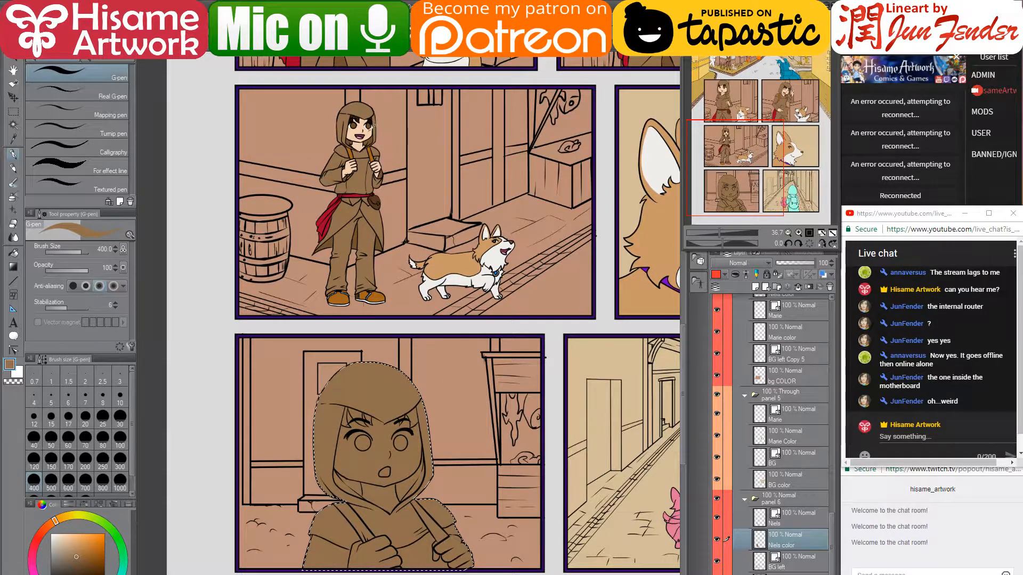
alt+click(366, 127)
click(14, 253)
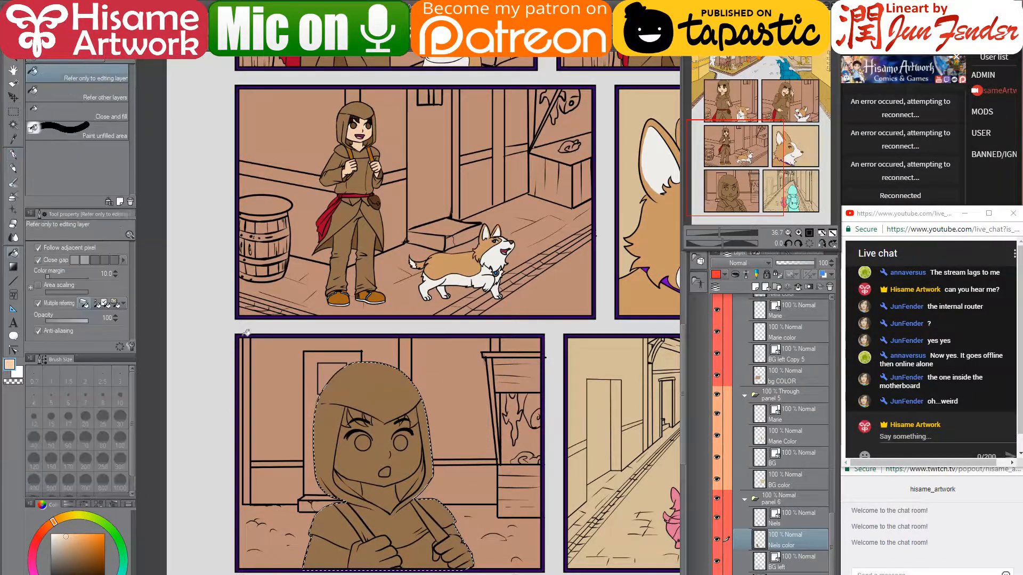
click(373, 467)
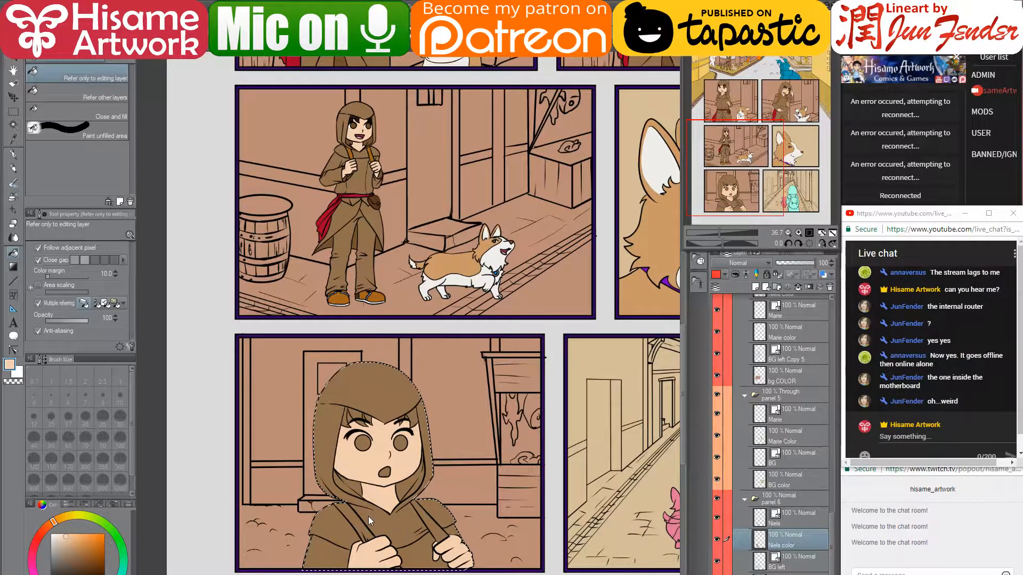
- Bring the upper panels into view and eyedrop darker brown, near-black and eye colours from them
scroll(372, 513, up, 2)
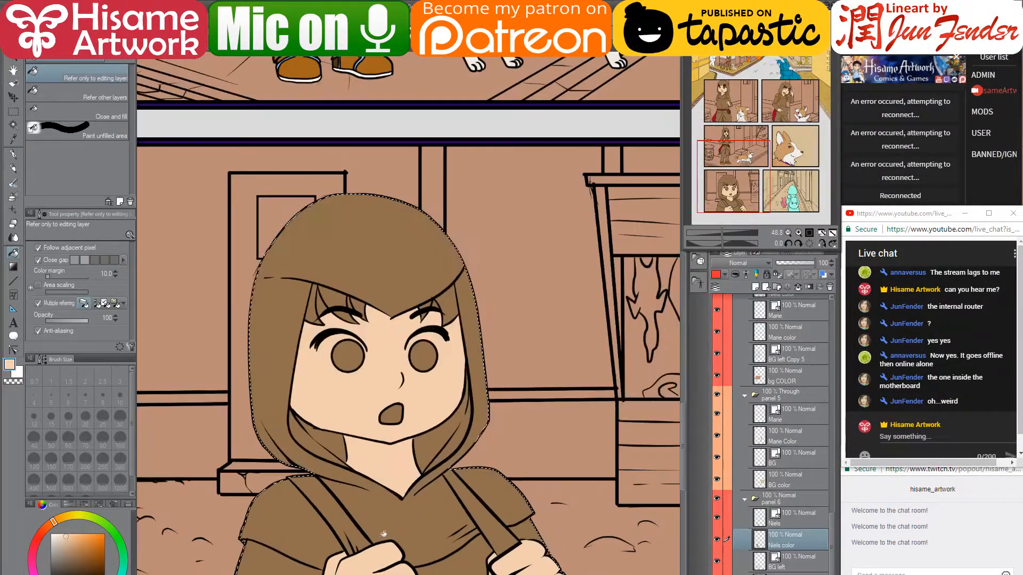
drag(473, 517, 480, 372)
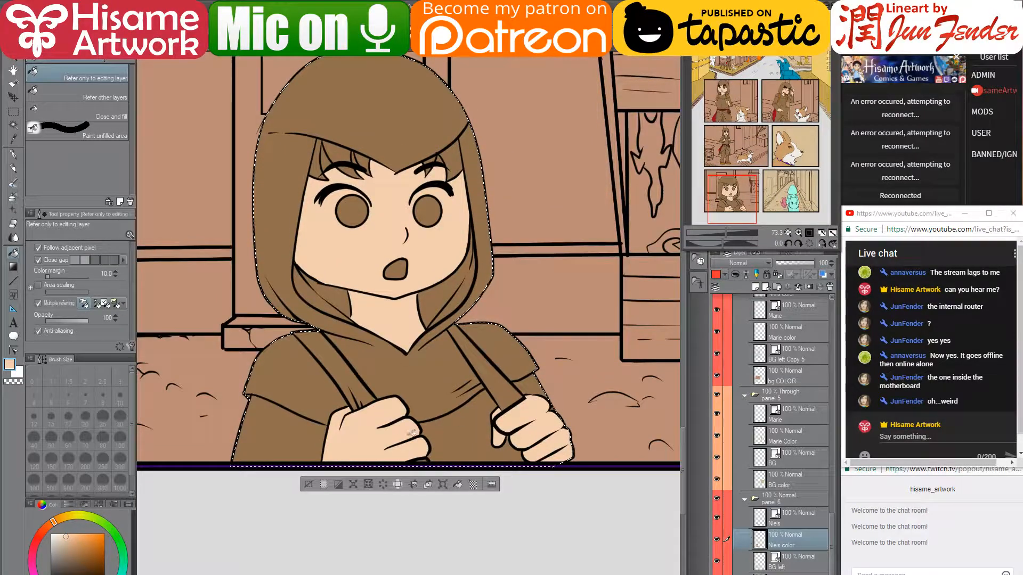
drag(469, 233, 470, 464)
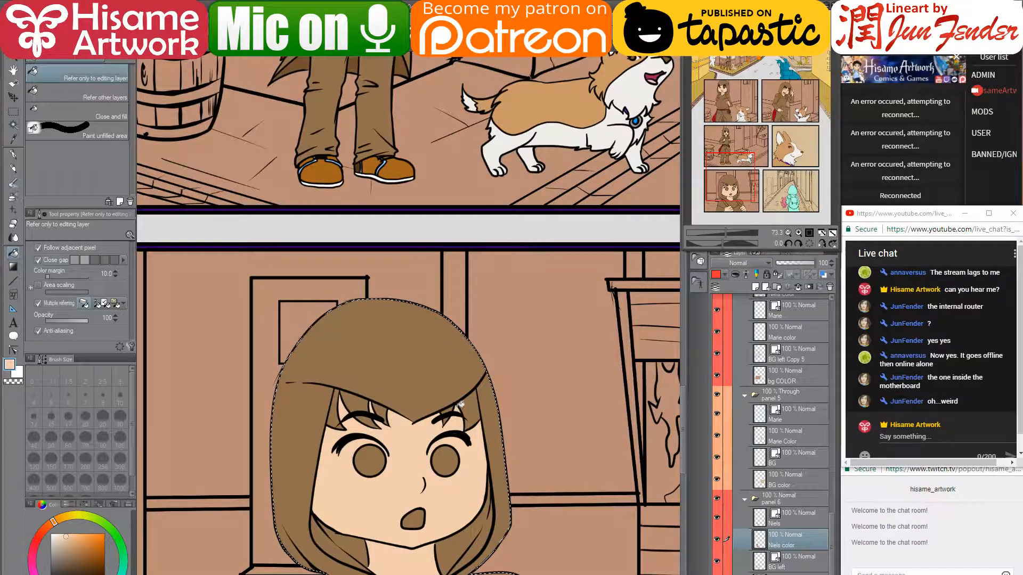
scroll(370, 170, down, 3)
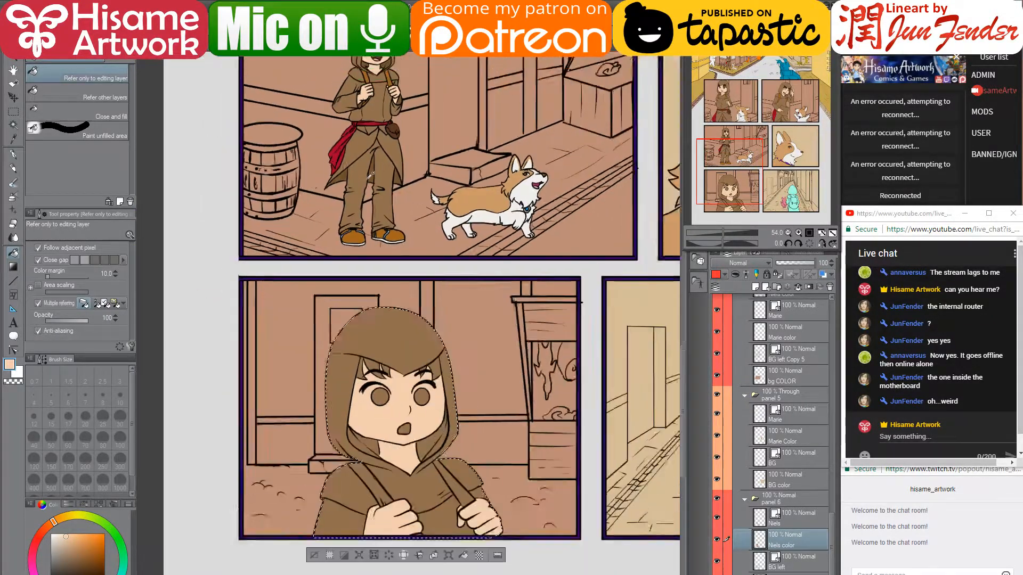
drag(366, 181, 371, 264)
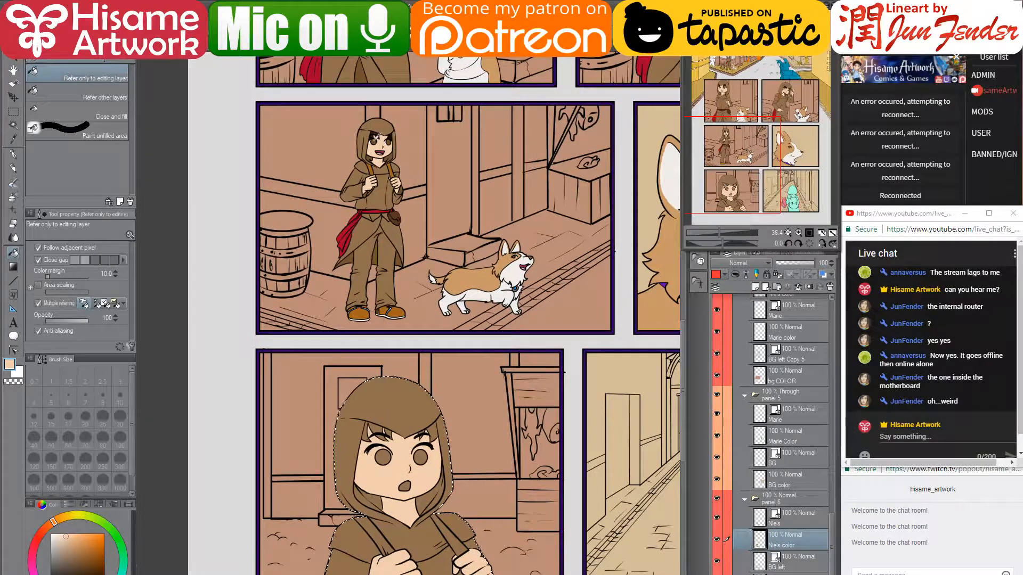
alt+click(376, 137)
alt+click(389, 138)
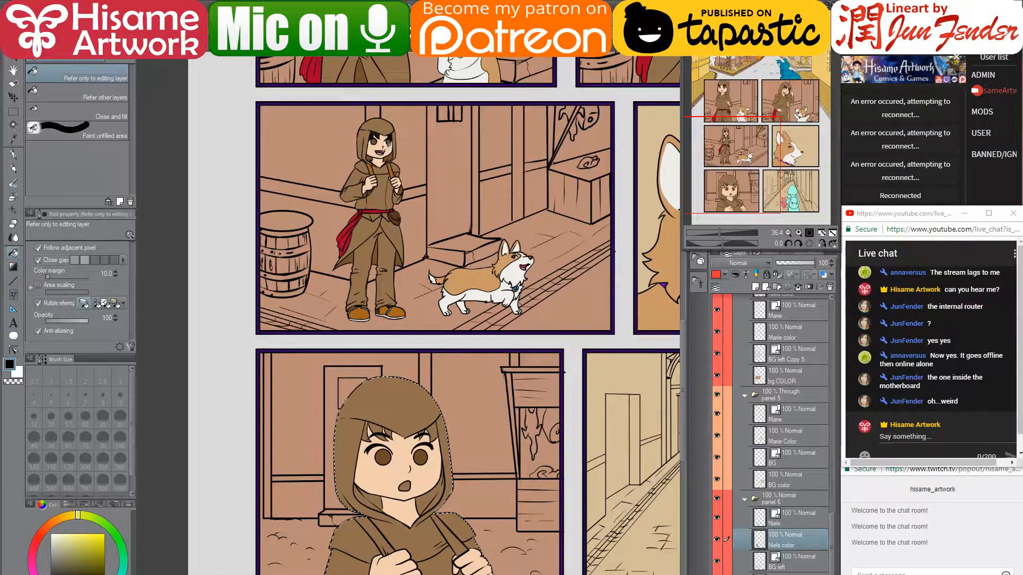
alt+click(388, 143)
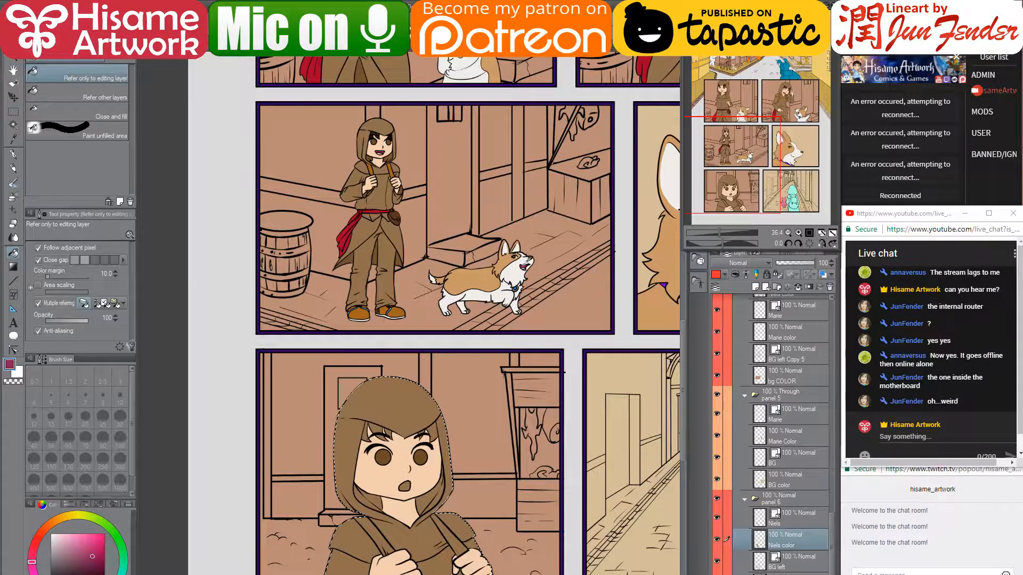
- Fill the mouth pink-red, paint the straps orange-brown, and pick dark brown for the hair
click(404, 486)
alt+click(375, 161)
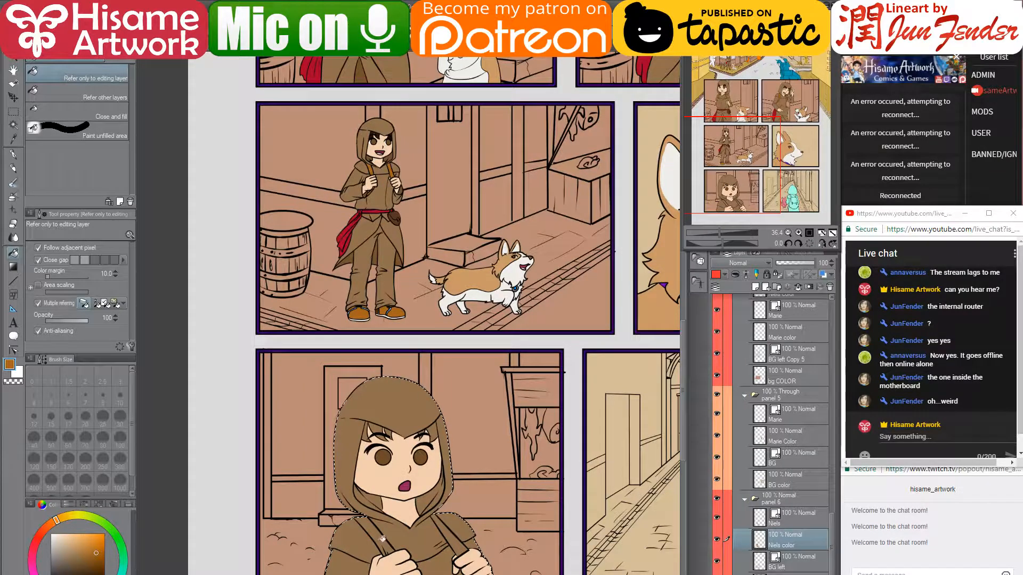
drag(436, 487, 416, 457)
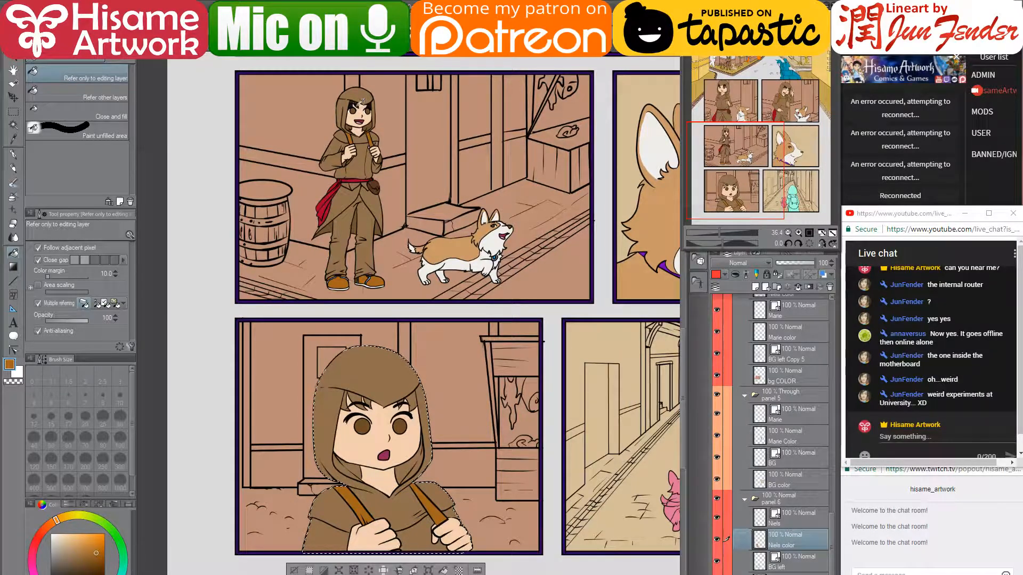
alt+click(363, 98)
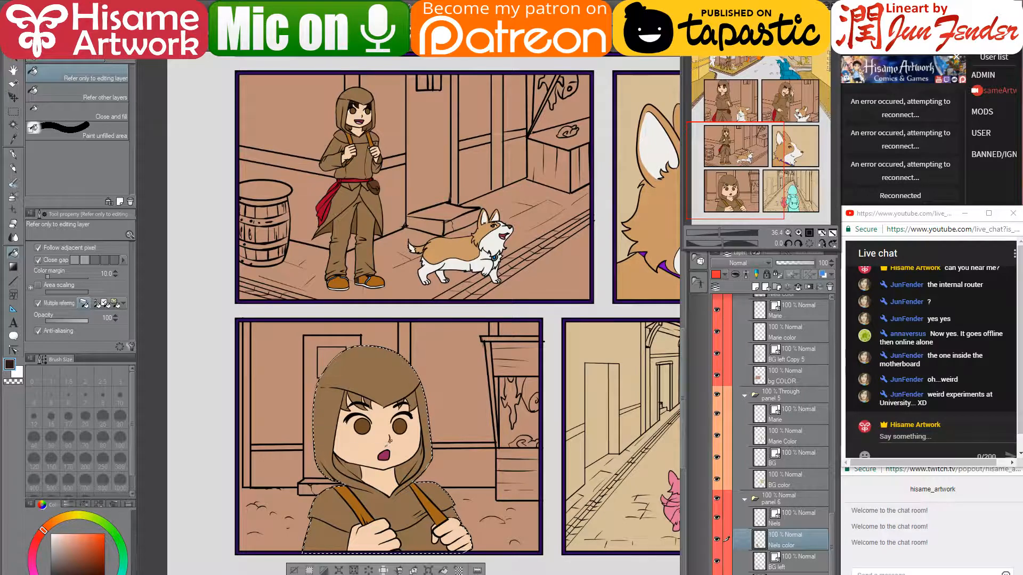
scroll(390, 440, up, 8)
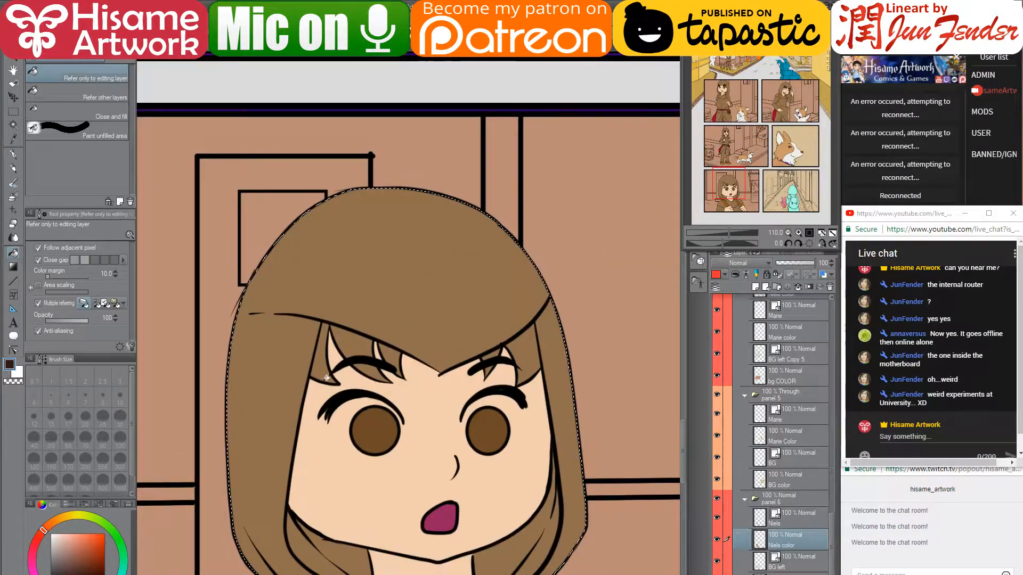
- Fill the fringe strands and hair gaps beside the eyebrows with dark brown
click(326, 377)
click(354, 348)
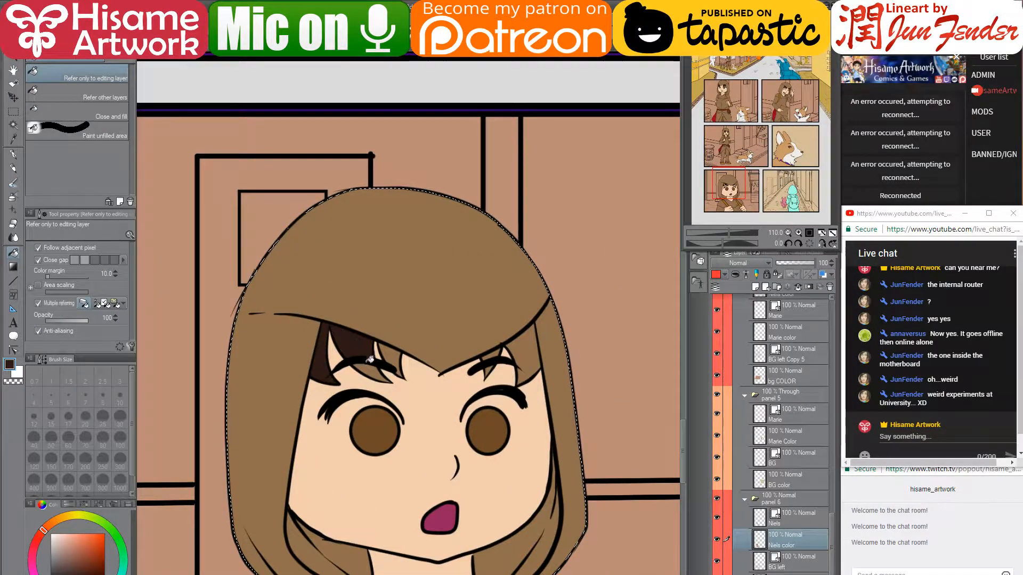
click(374, 369)
click(398, 350)
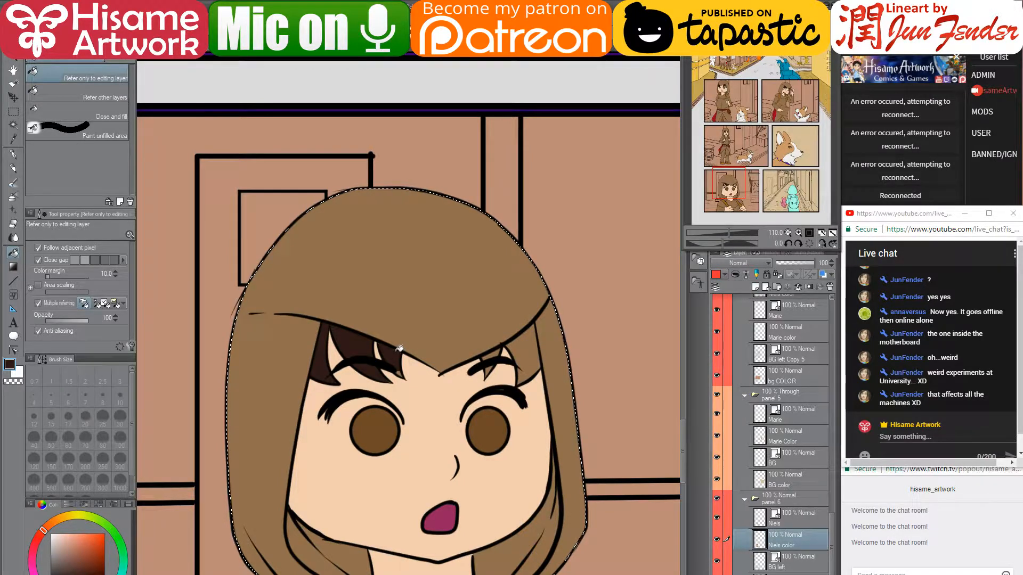
click(494, 353)
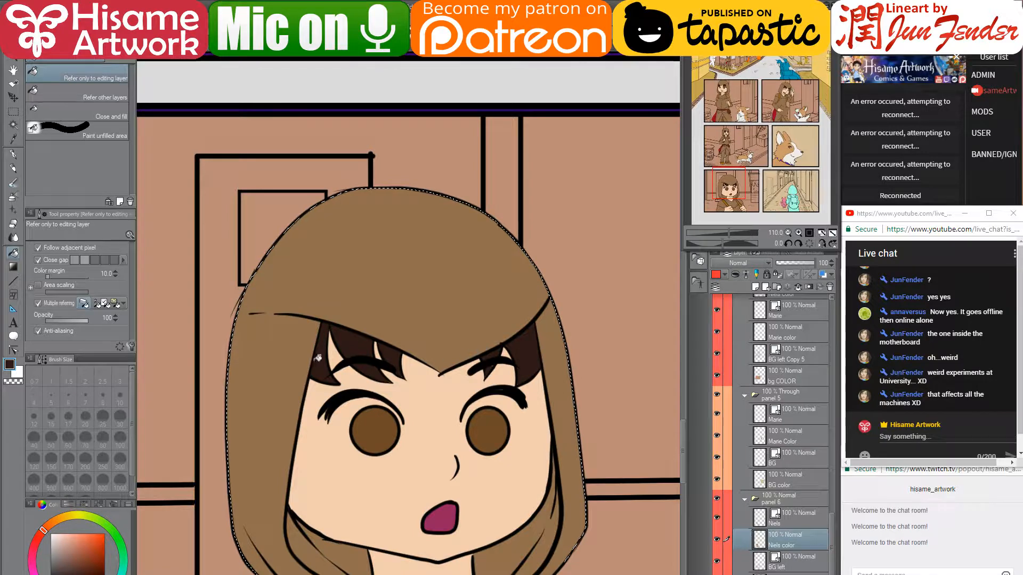
- Switch to a smaller G-pen and cover the light specks along the hair tuft
click(12, 153)
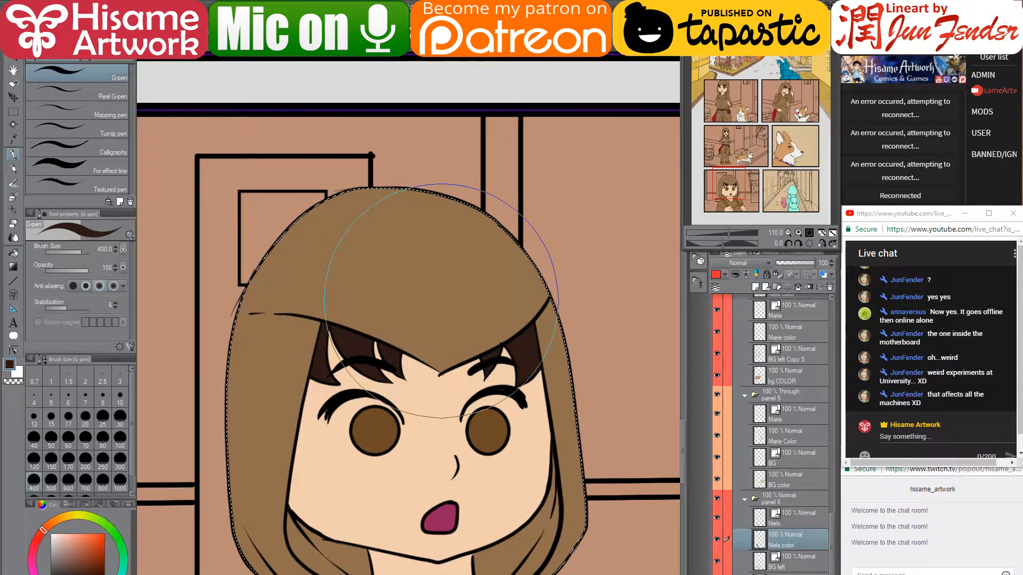
key(bracketleft)
key(bracketleft)
key(bracketleft)
key(bracketleft)
key(bracketleft)
key(bracketleft)
key(bracketleft)
key(bracketleft)
key(bracketleft)
key(bracketleft)
key(bracketleft)
key(bracketleft)
key(bracketleft)
key(bracketleft)
key(bracketleft)
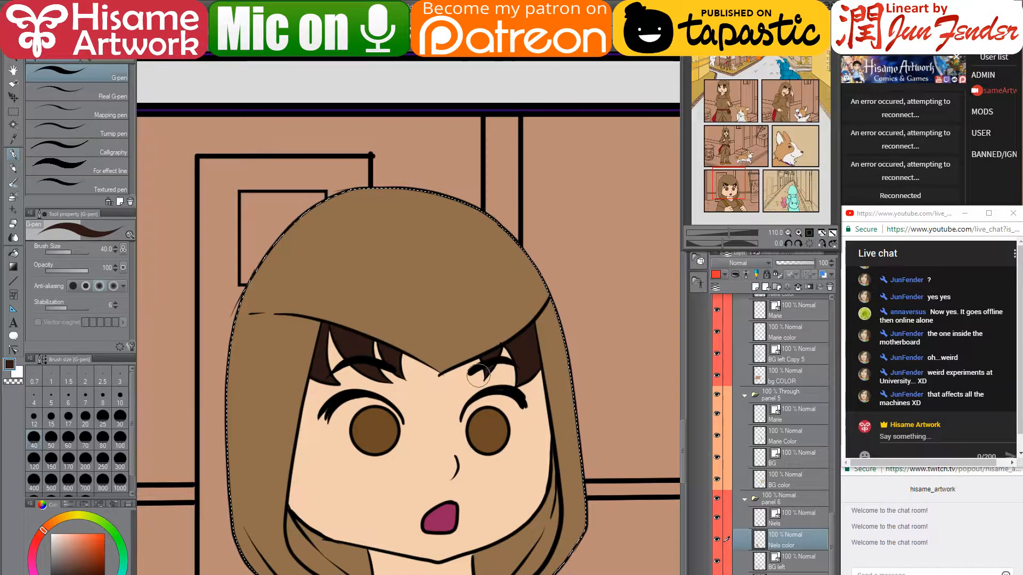
key(bracketleft)
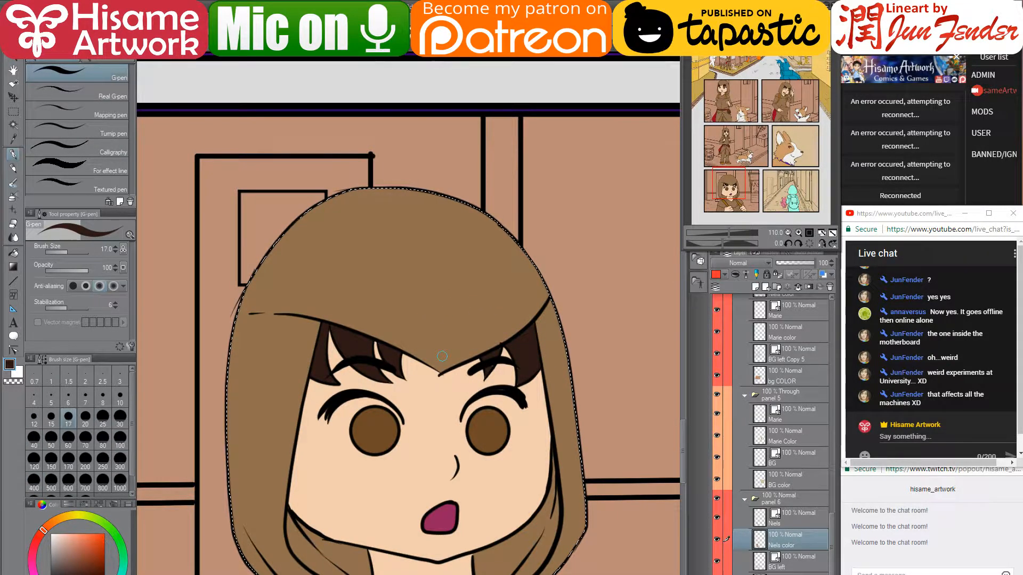
scroll(443, 355, up, 4)
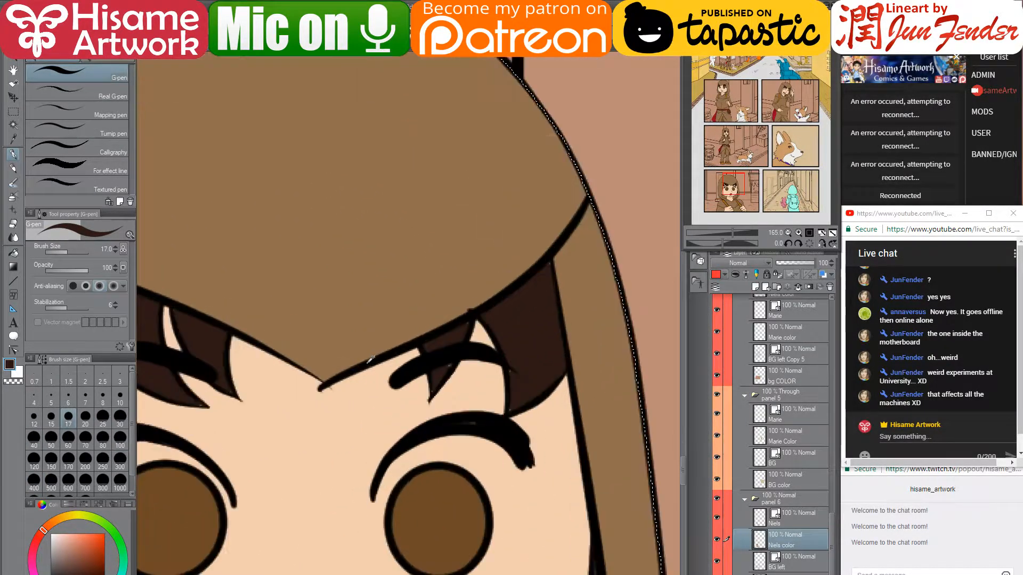
scroll(371, 360, up, 3)
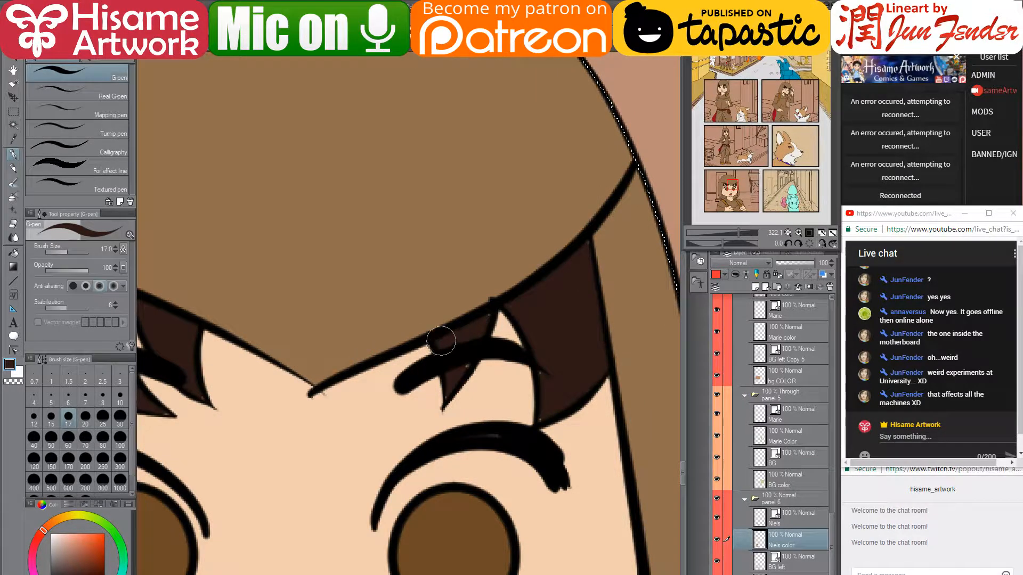
mouse_move(441, 341)
mouse_down()
mouse_move(489, 315)
mouse_move(449, 377)
mouse_up()
key(bracketleft)
key(bracketleft)
key(bracketleft)
key(bracketleft)
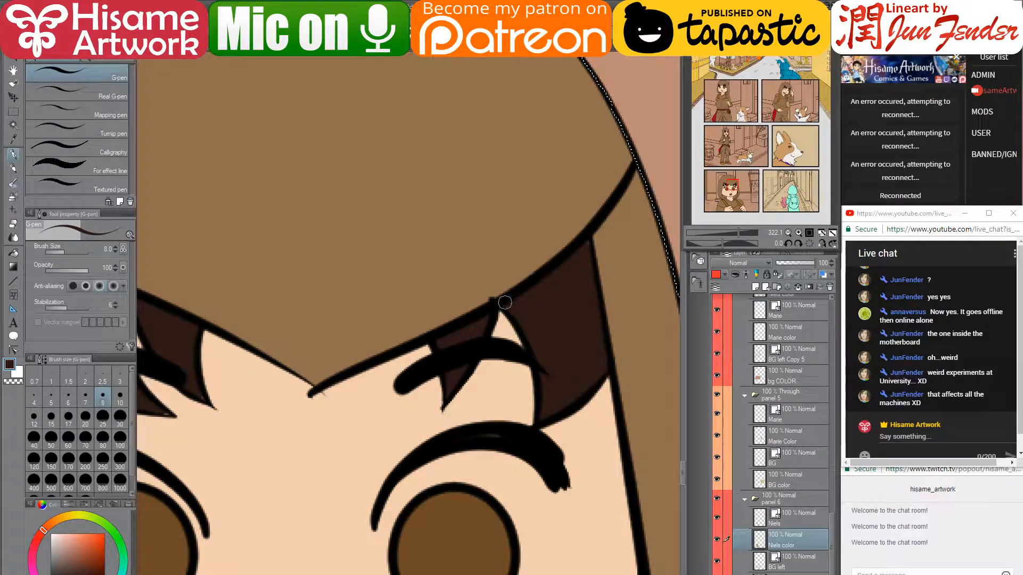
- Eyedrop skin and hair colours and fill the peach gap at the left hair strand tip dark brown
alt+click(504, 325)
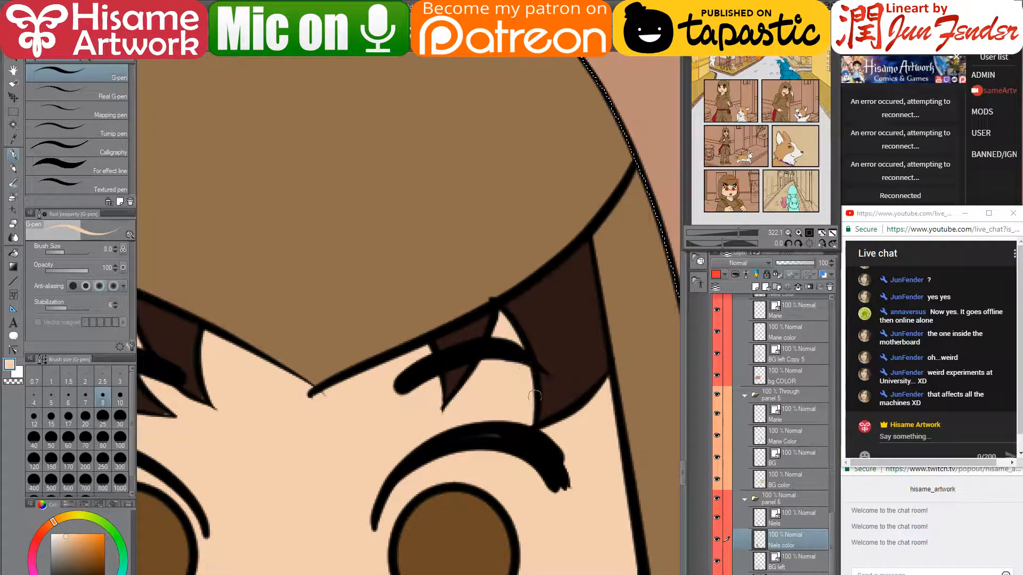
alt+click(501, 435)
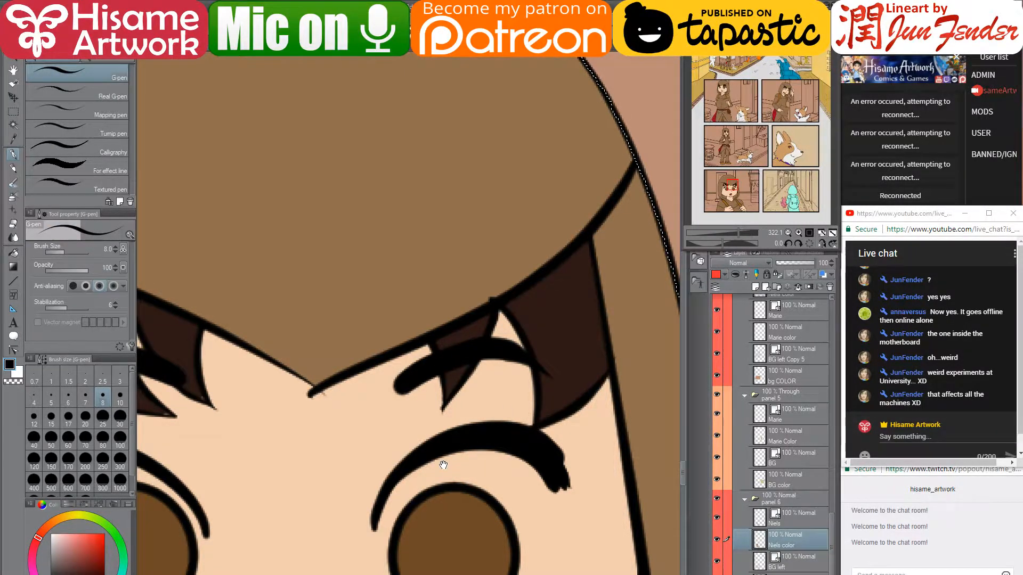
mouse_move(445, 466)
mouse_down()
mouse_move(607, 397)
mouse_move(487, 519)
mouse_up()
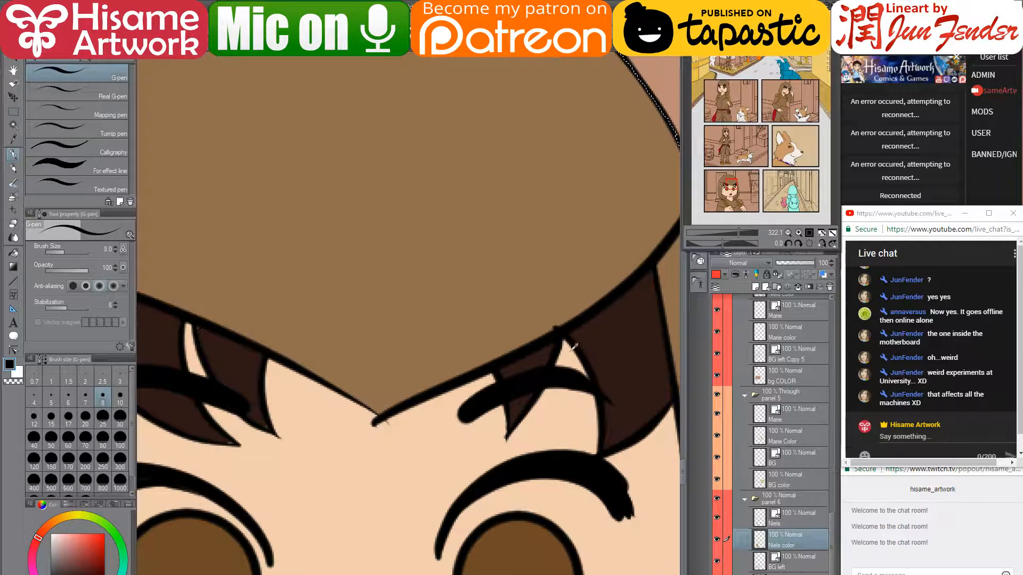
alt+click(569, 347)
alt+click(594, 365)
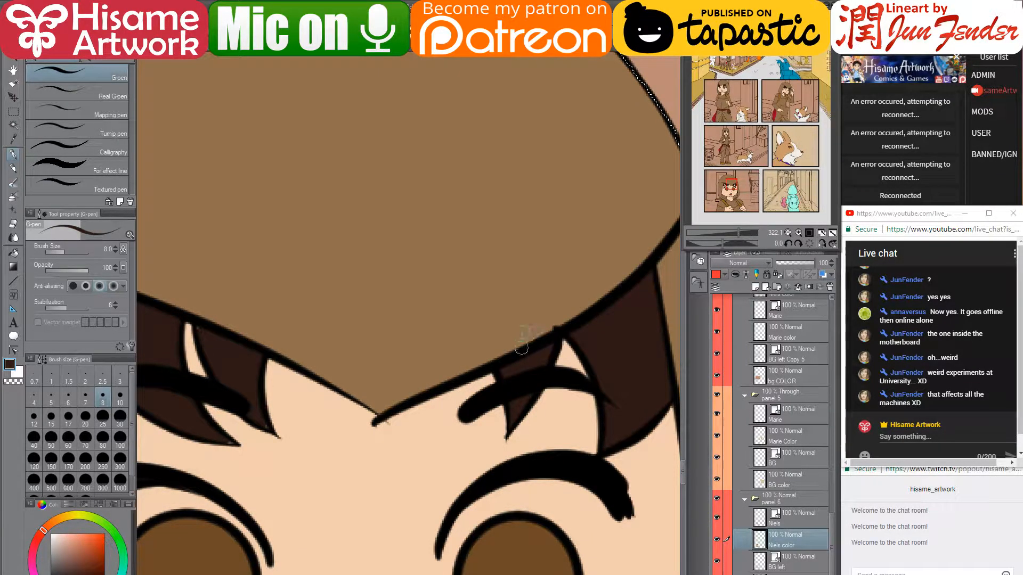
drag(480, 376, 682, 373)
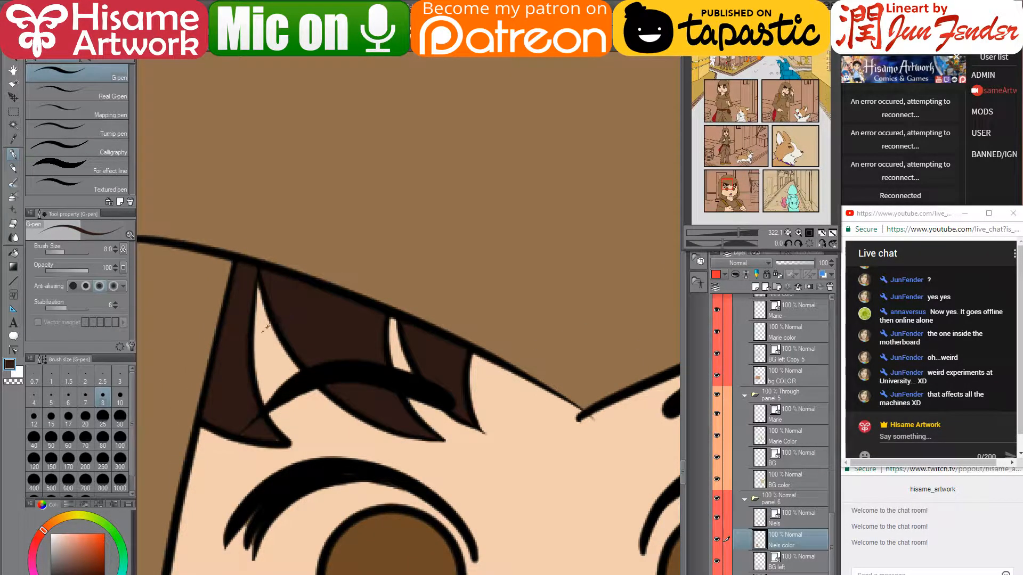
alt+click(267, 313)
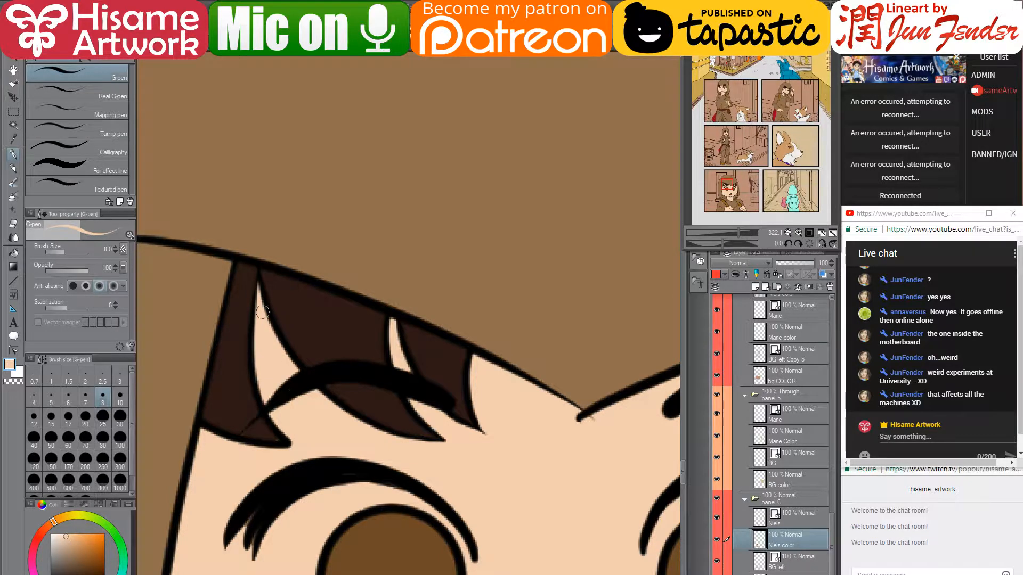
alt+click(249, 400)
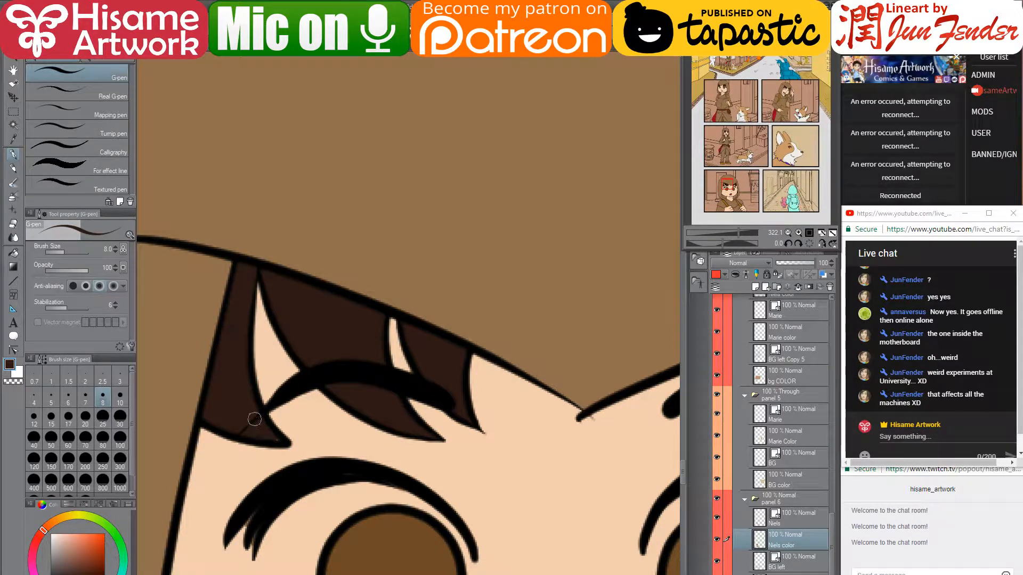
drag(261, 429, 278, 442)
- Paint skin between the eyebrow and hair tip and thin the eyebrow's lower edge
mouse_move(500, 498)
mouse_down()
mouse_move(433, 357)
mouse_move(409, 328)
mouse_up()
alt+click(368, 290)
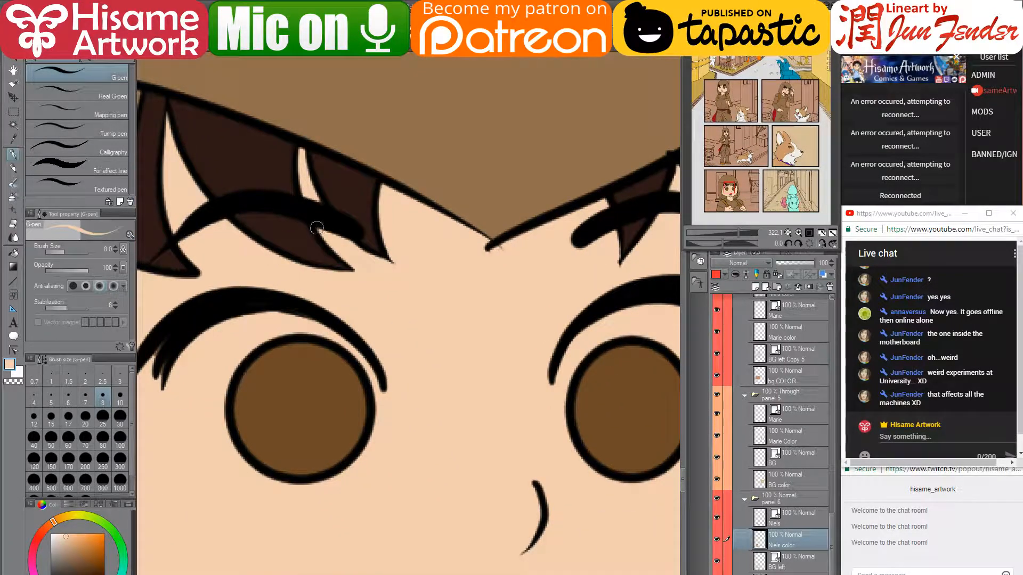
drag(317, 228, 326, 243)
drag(383, 364, 347, 339)
drag(73, 532, 36, 510)
- Enlarge the brush to size 20 and paint the grey eyelash streak solid black
mouse_move(292, 378)
mouse_down()
mouse_move(443, 418)
mouse_move(457, 464)
mouse_up()
alt+click(331, 445)
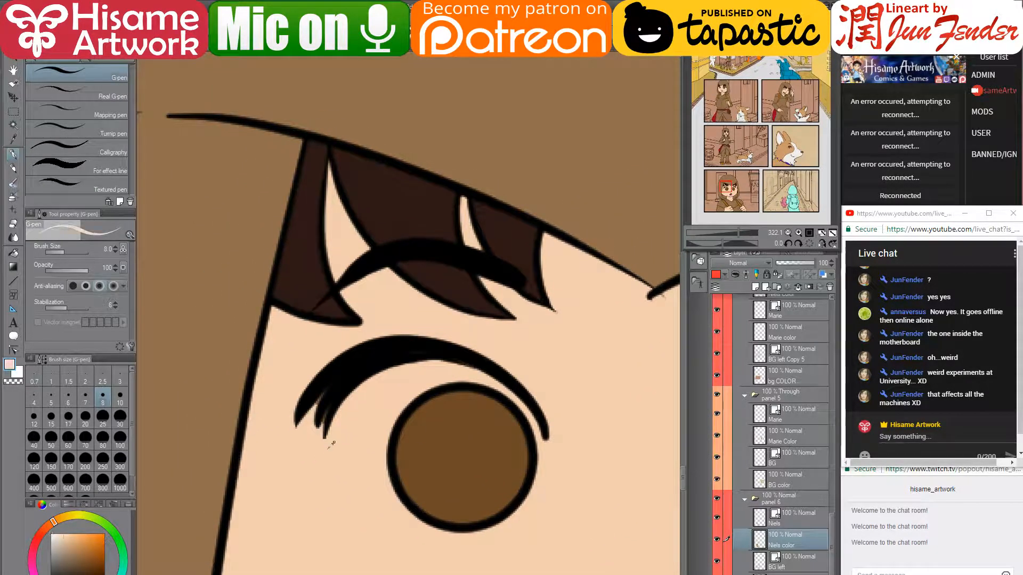
key(bracketright)
key(bracketright)
key(bracketright)
key(bracketright)
key(bracketright)
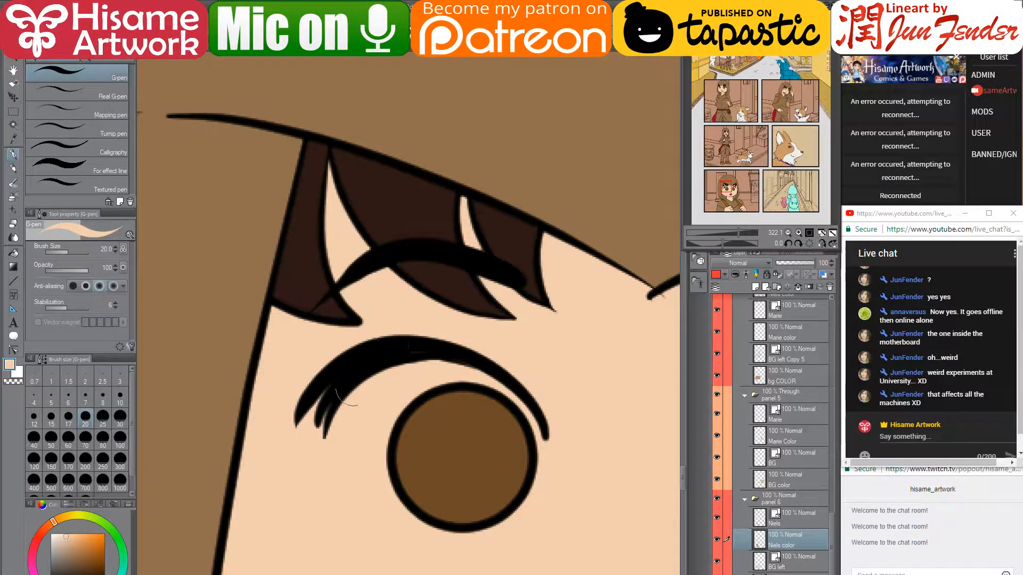
mouse_move(586, 507)
mouse_down()
mouse_move(315, 426)
mouse_move(206, 437)
mouse_up()
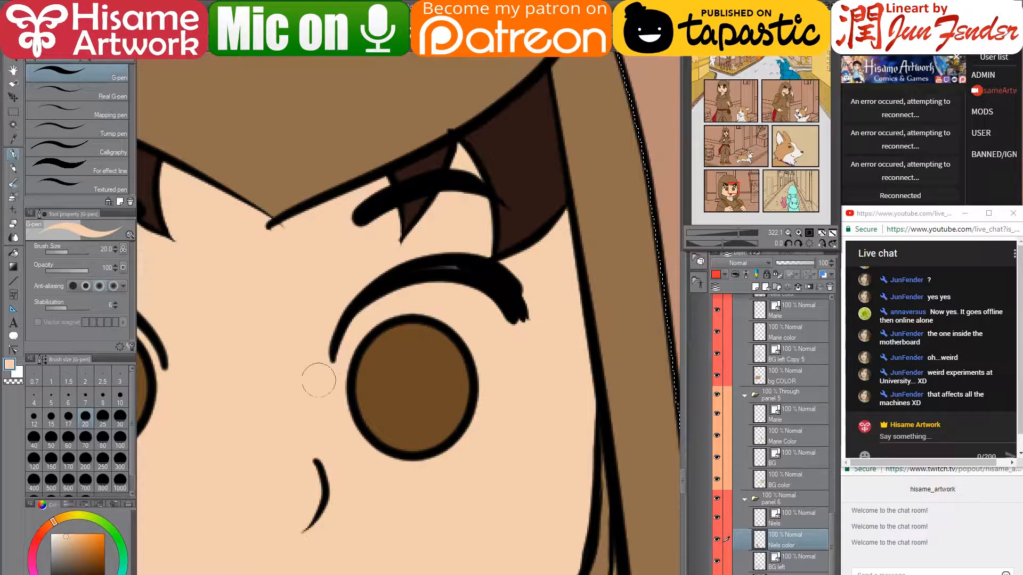
alt+click(455, 265)
drag(449, 265, 421, 269)
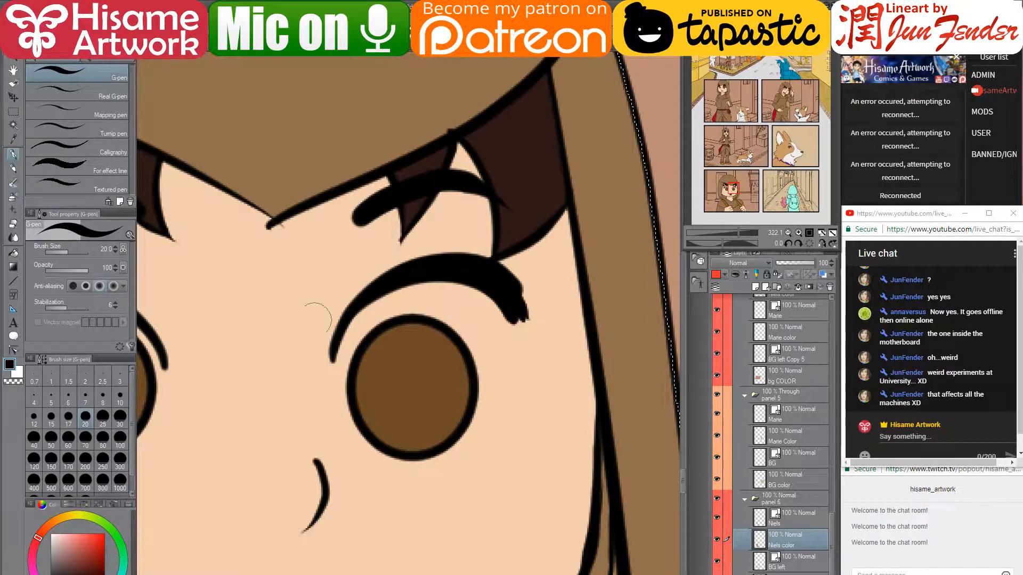
mouse_move(245, 364)
mouse_down()
mouse_move(400, 354)
mouse_move(526, 397)
mouse_up()
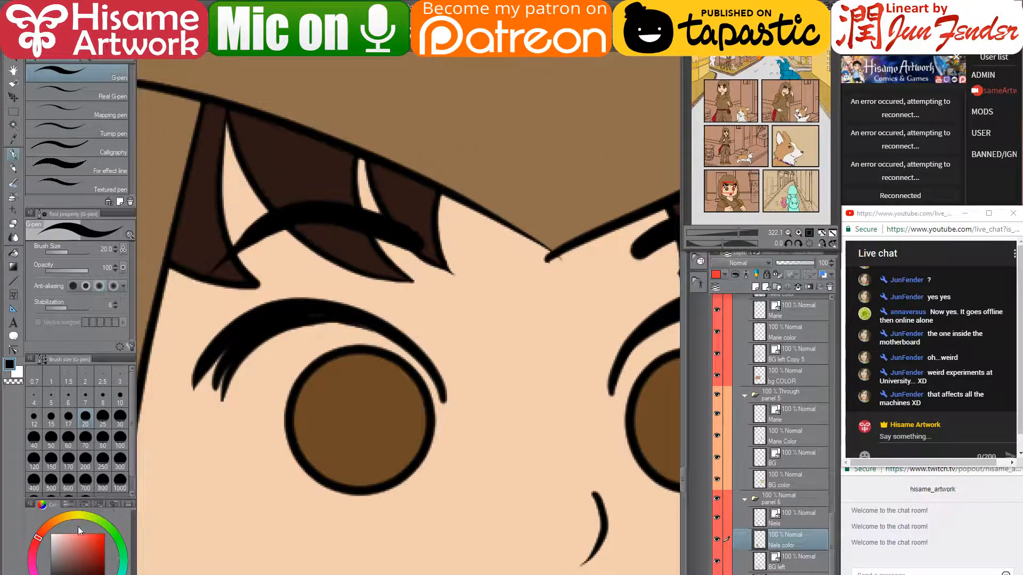
- With white at brush size 10, paint the left eye's white around the iris
key(x)
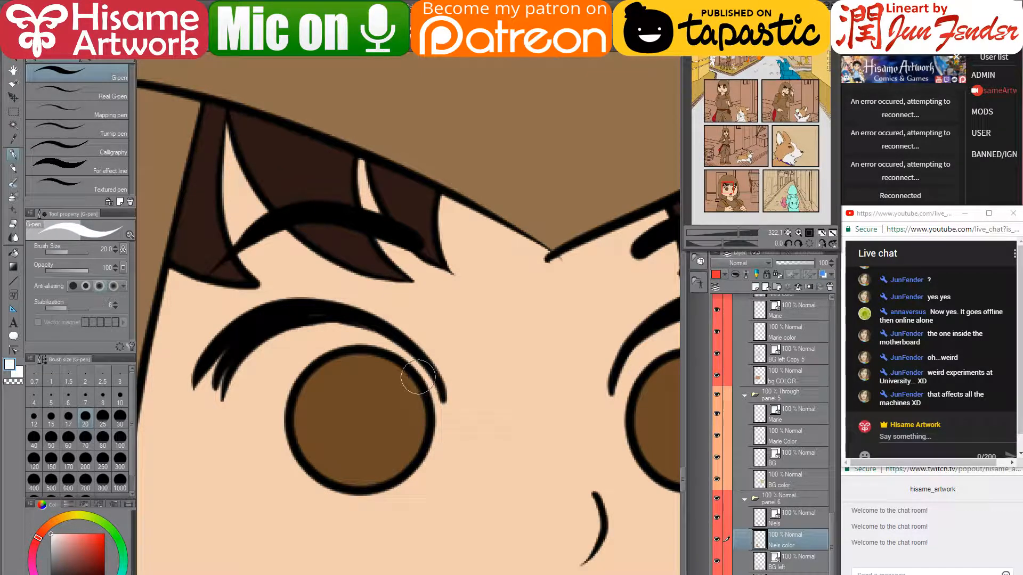
key(bracketleft)
key(bracketleft)
key(bracketleft)
key(bracketleft)
mouse_move(435, 393)
mouse_down()
mouse_move(404, 355)
mouse_move(346, 326)
mouse_move(278, 338)
mouse_move(240, 372)
mouse_move(230, 413)
mouse_move(303, 470)
mouse_up()
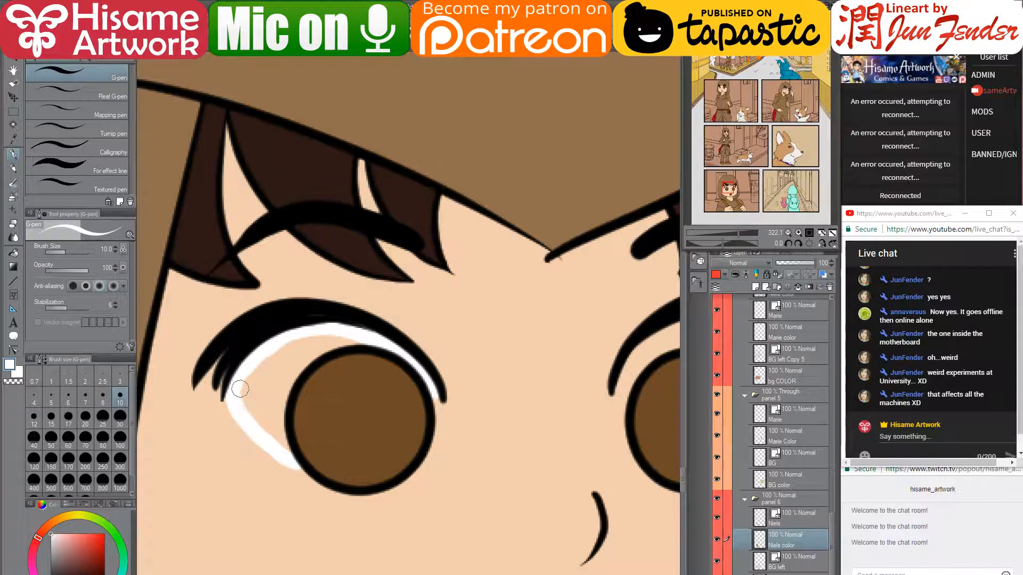
mouse_move(240, 388)
mouse_down()
mouse_move(278, 454)
mouse_move(251, 412)
mouse_move(285, 442)
mouse_move(287, 397)
mouse_move(308, 359)
mouse_move(297, 362)
mouse_move(279, 432)
mouse_move(267, 436)
mouse_move(245, 408)
mouse_move(247, 376)
mouse_move(310, 338)
mouse_move(272, 372)
mouse_move(347, 341)
mouse_move(384, 348)
mouse_up()
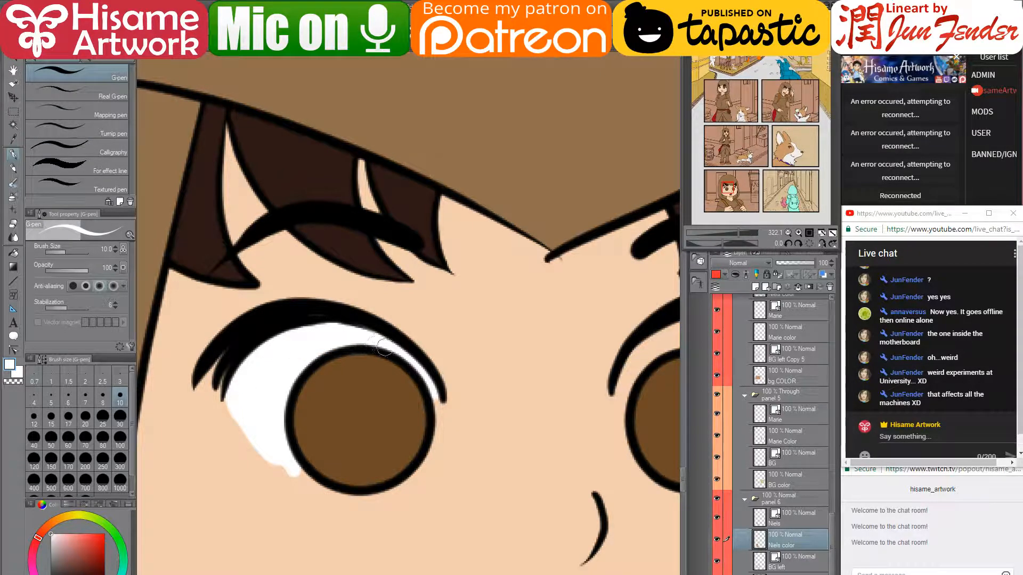
mouse_move(232, 408)
mouse_down()
mouse_move(252, 452)
mouse_move(285, 479)
mouse_move(316, 492)
mouse_move(381, 498)
mouse_up()
mouse_move(277, 464)
mouse_down()
mouse_move(325, 485)
mouse_move(426, 480)
mouse_move(358, 498)
mouse_move(416, 471)
mouse_move(444, 405)
mouse_up()
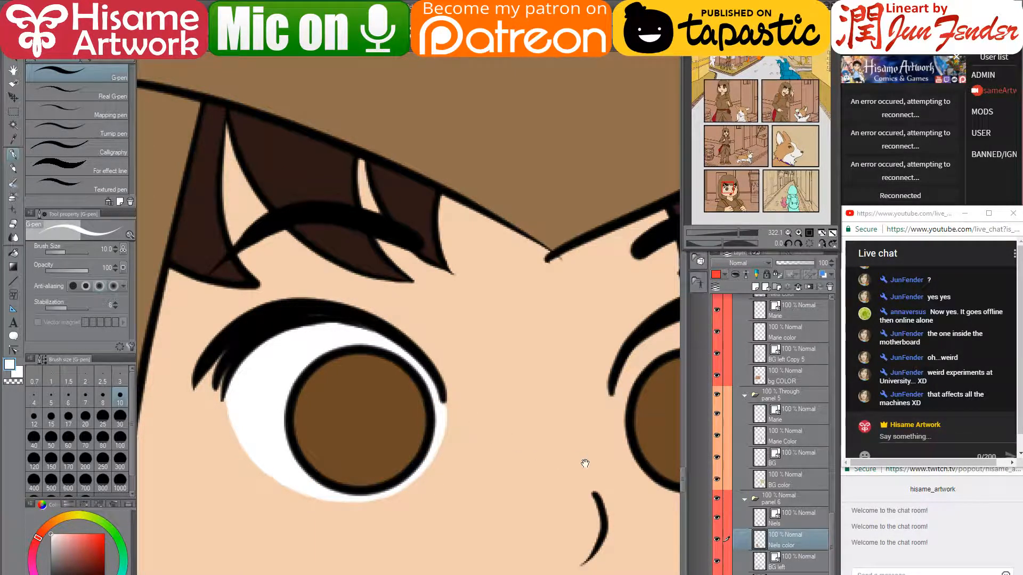
- At brush size 15, paint the right eye's white under the eyelid and along the iris rim
drag(584, 464, 279, 439)
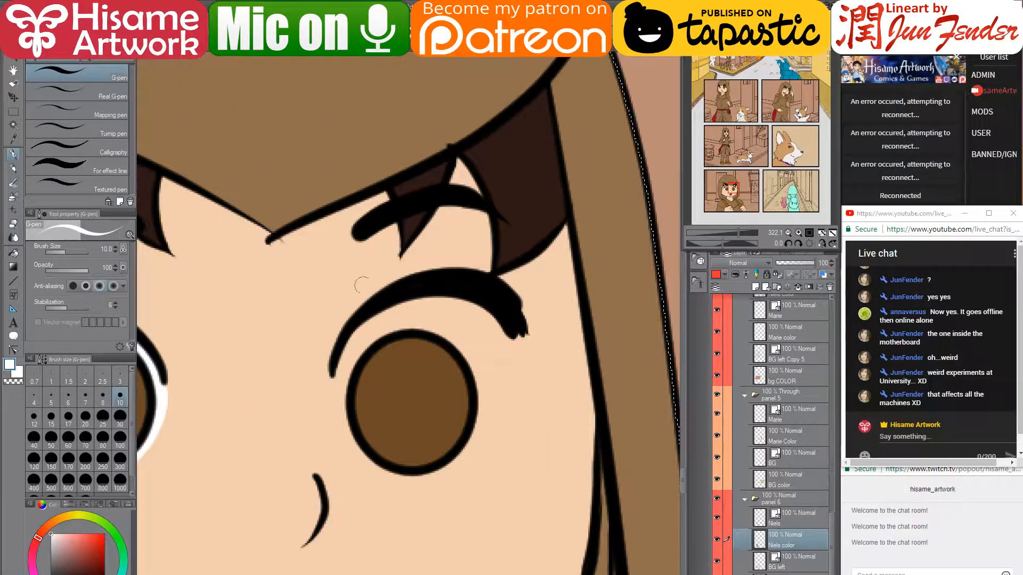
key(bracketright)
key(bracketright)
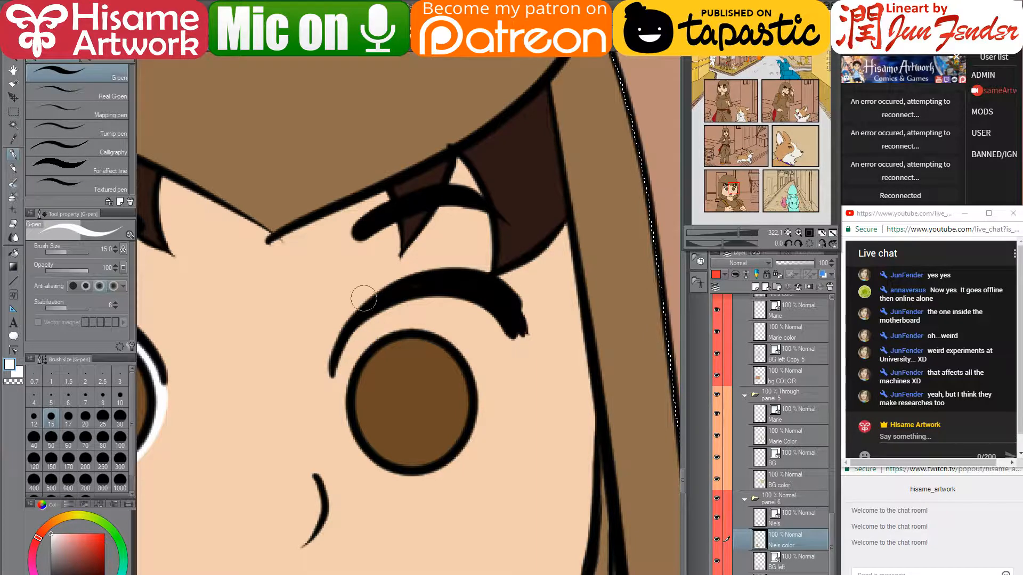
mouse_move(339, 374)
mouse_down()
mouse_move(401, 316)
mouse_move(491, 312)
mouse_move(431, 304)
mouse_move(369, 331)
mouse_move(344, 373)
mouse_move(347, 429)
mouse_up()
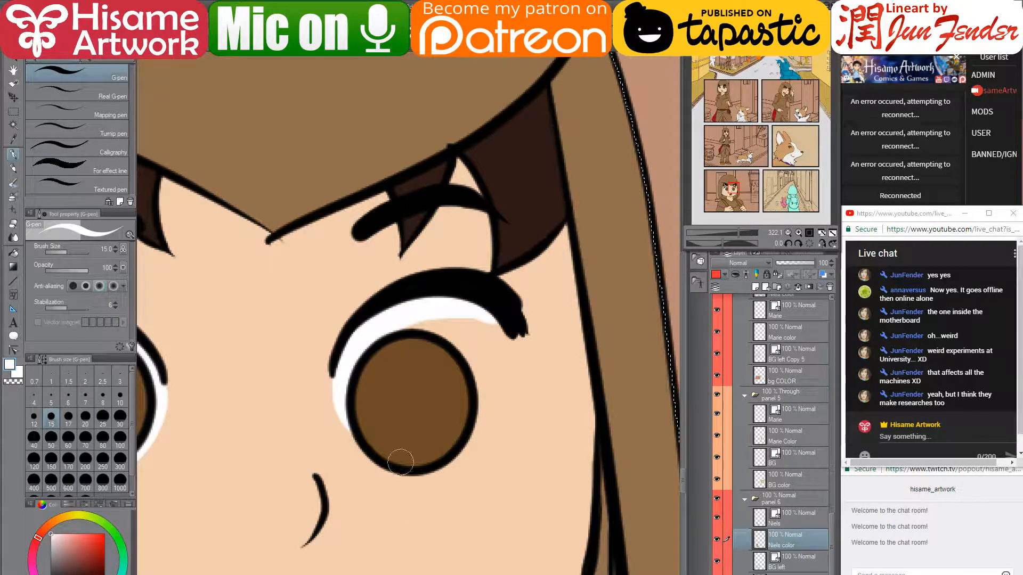
mouse_move(434, 472)
mouse_down()
mouse_move(467, 453)
mouse_move(500, 413)
mouse_move(504, 349)
mouse_move(452, 304)
mouse_move(410, 314)
mouse_move(463, 352)
mouse_move(491, 408)
mouse_move(468, 447)
mouse_move(484, 397)
mouse_move(438, 314)
mouse_move(462, 320)
mouse_move(500, 370)
mouse_move(492, 398)
mouse_move(441, 352)
mouse_up()
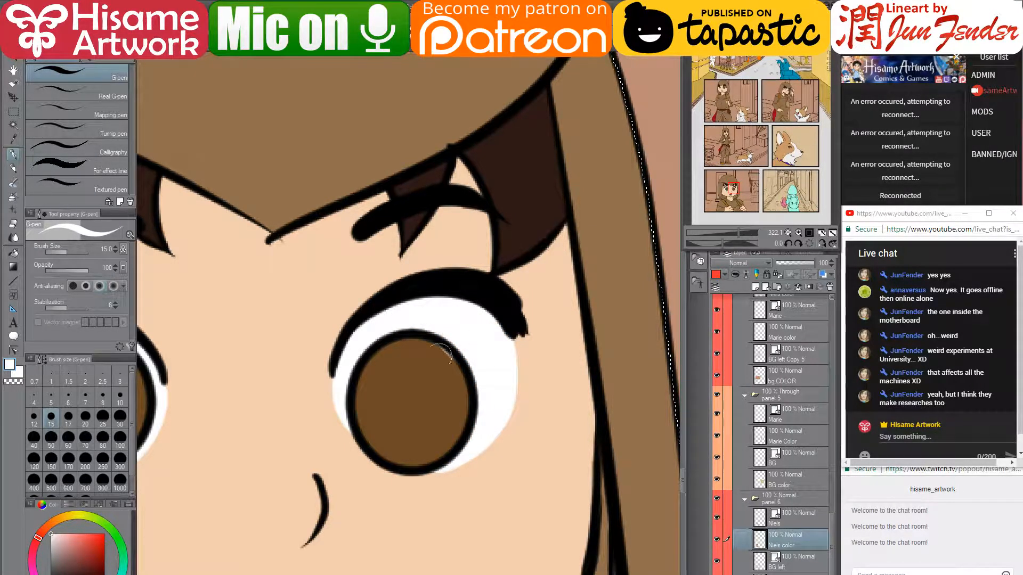
alt+click(441, 362)
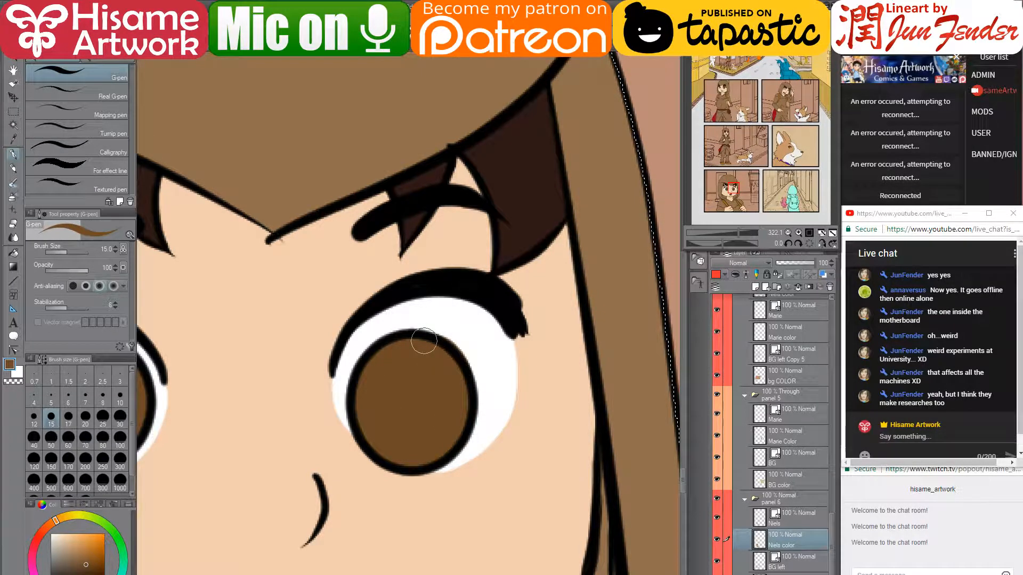
scroll(389, 347, down, 2)
scroll(463, 333, up, 2)
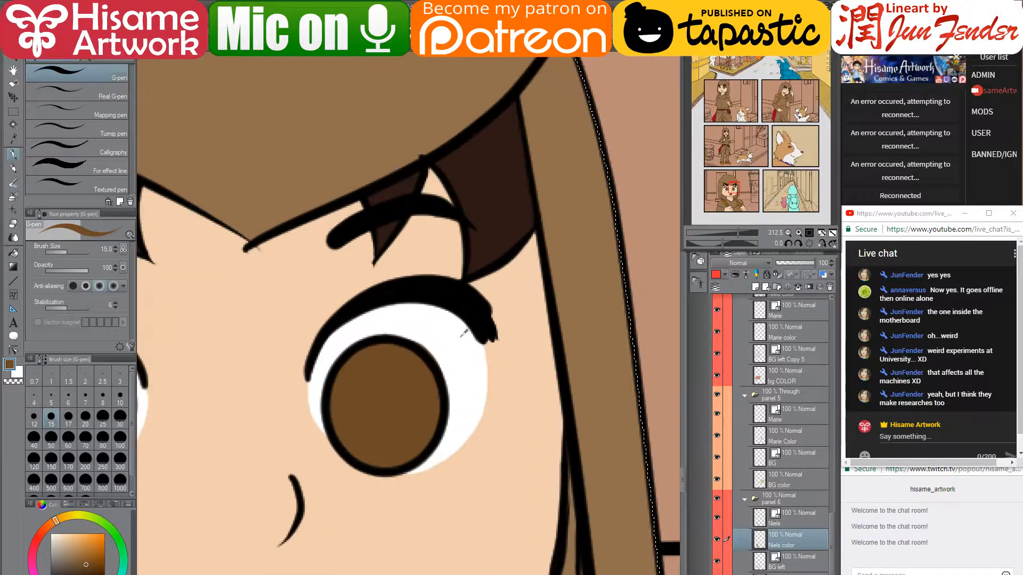
key(x)
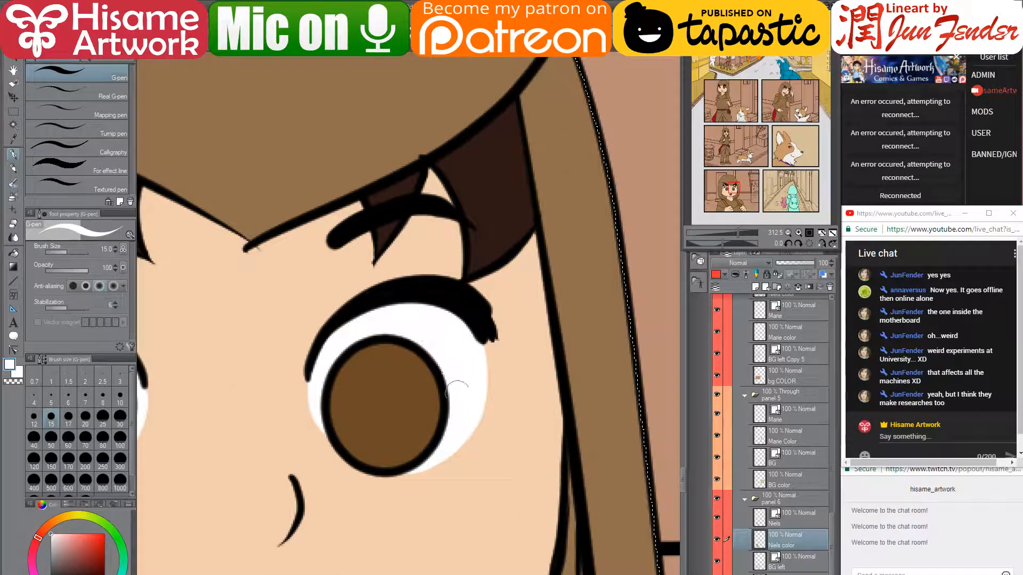
scroll(443, 331, down, 5)
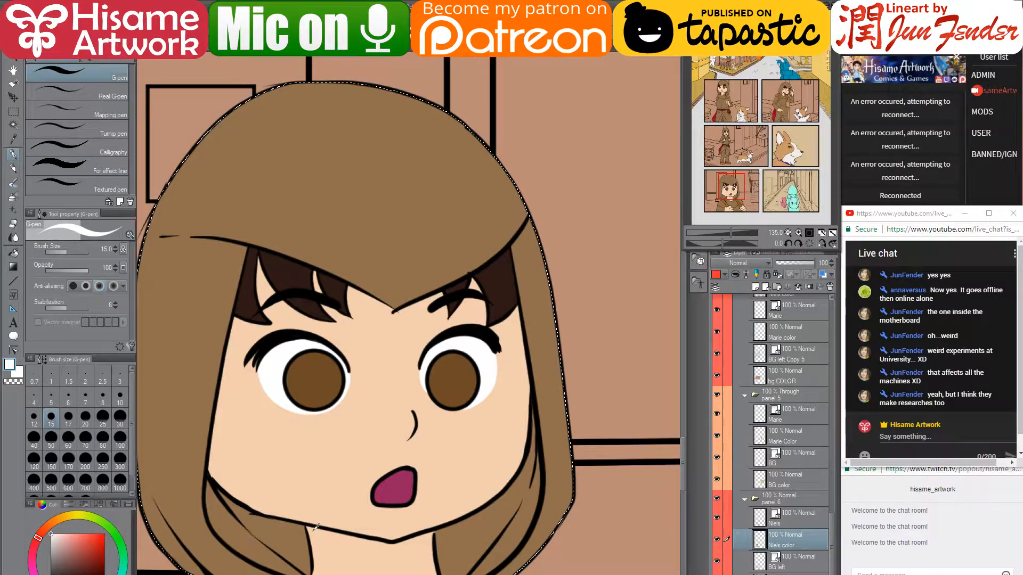
scroll(351, 481, up, 1)
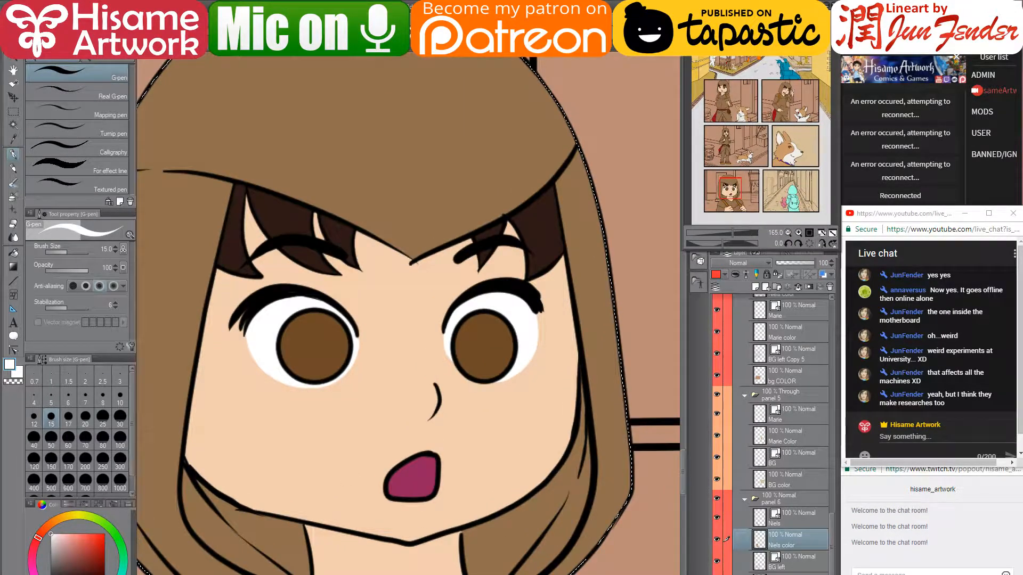
scroll(405, 197, up, 2)
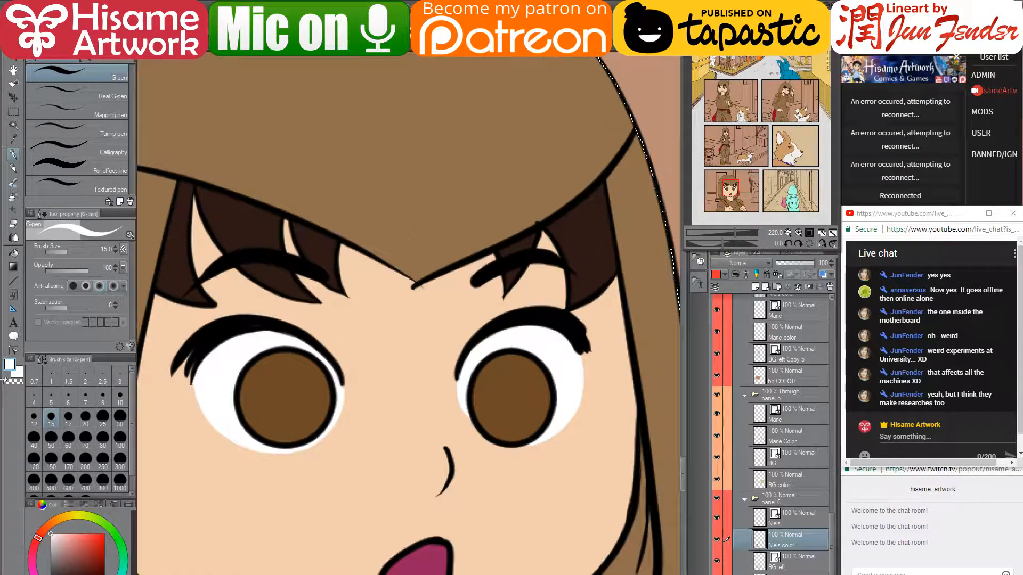
- Adjust the hood outline's control points on the Niels line layer so the tip meets cleanly
click(14, 350)
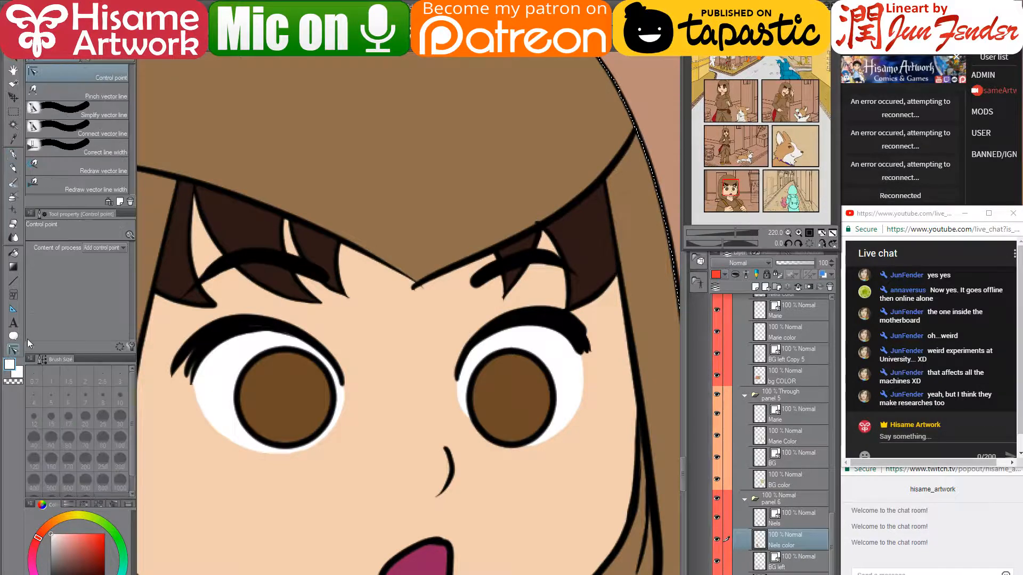
ctrl+shift+click(418, 281)
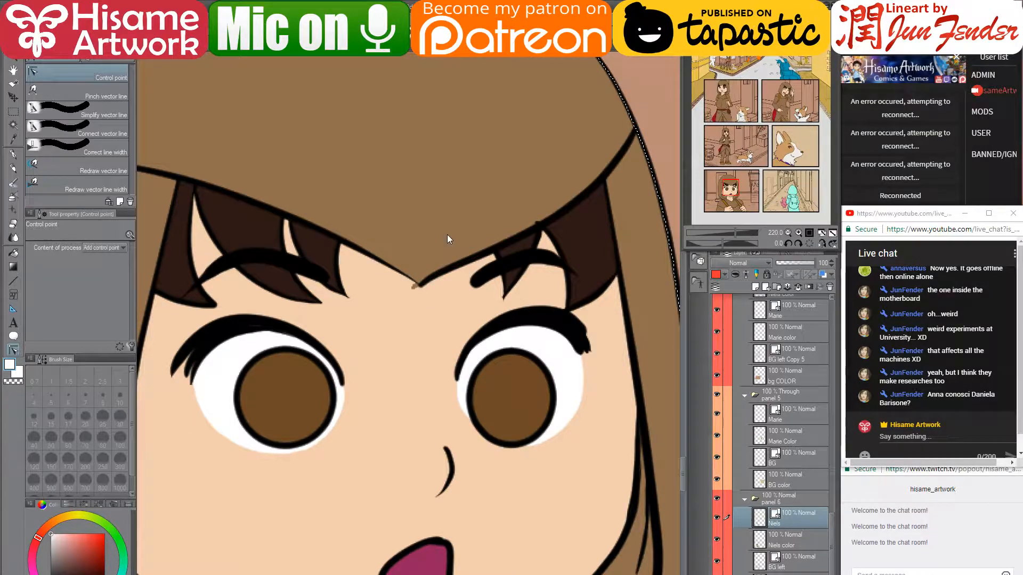
scroll(447, 234, up, 1)
- Return to the Niels color layer with the pen and eyedrop the forehead skin and hair brown
click(797, 545)
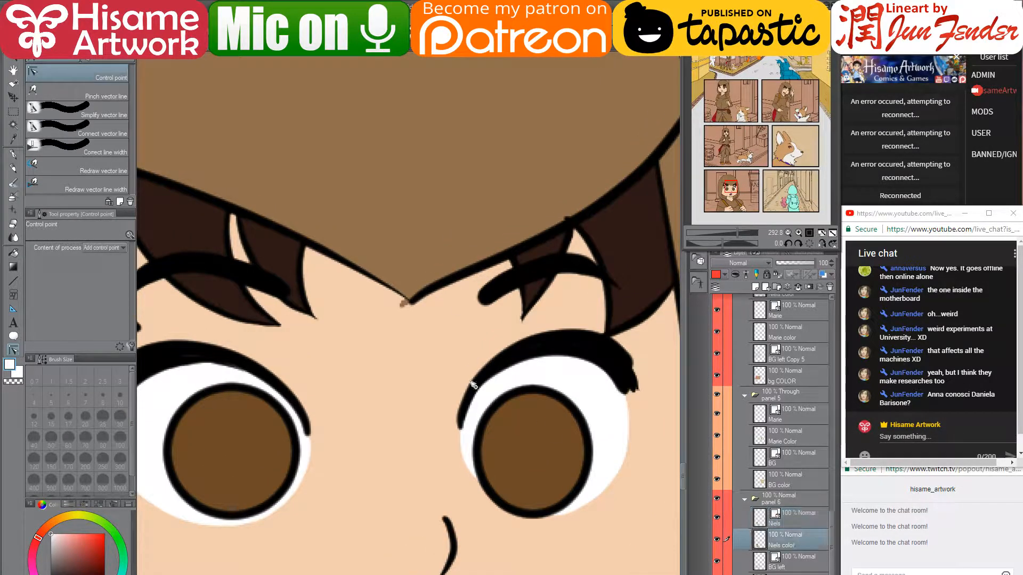
key(p)
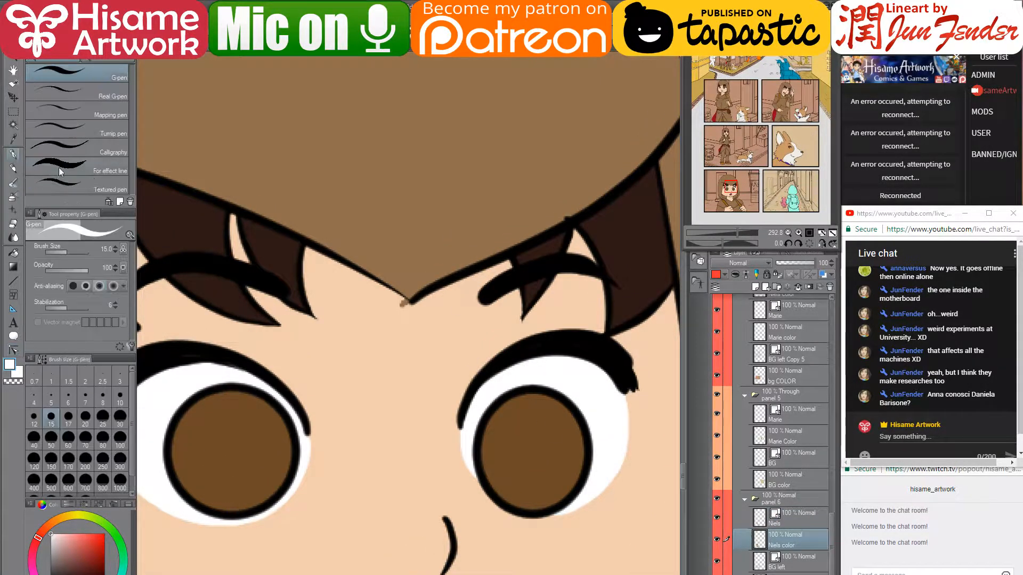
alt+click(411, 326)
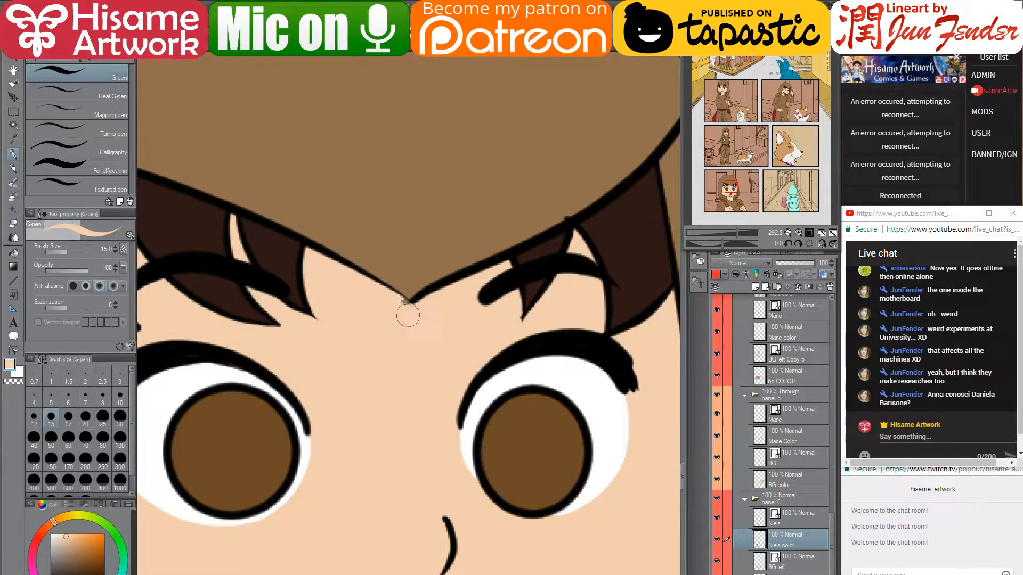
alt+click(406, 291)
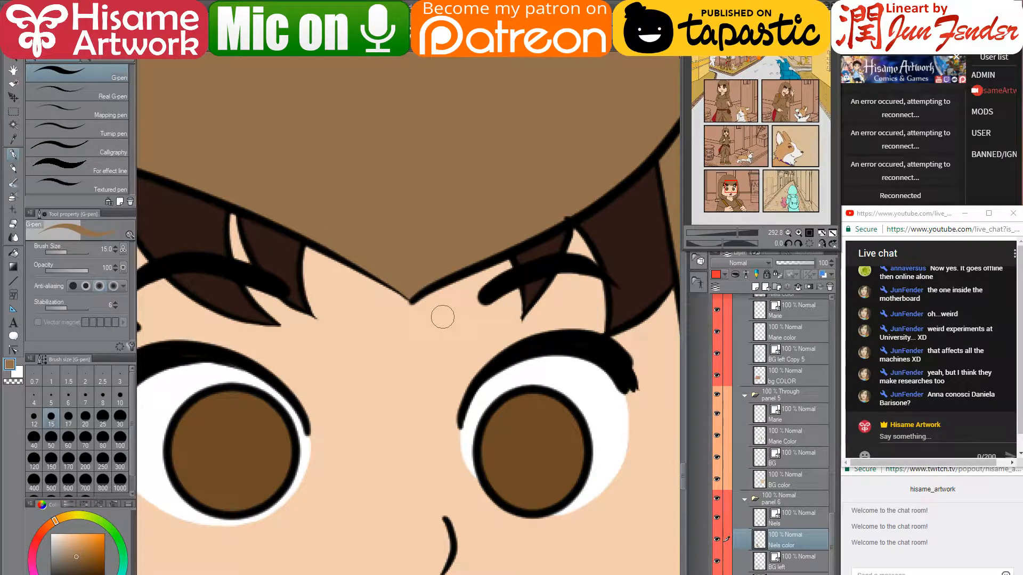
scroll(488, 346, down, 3)
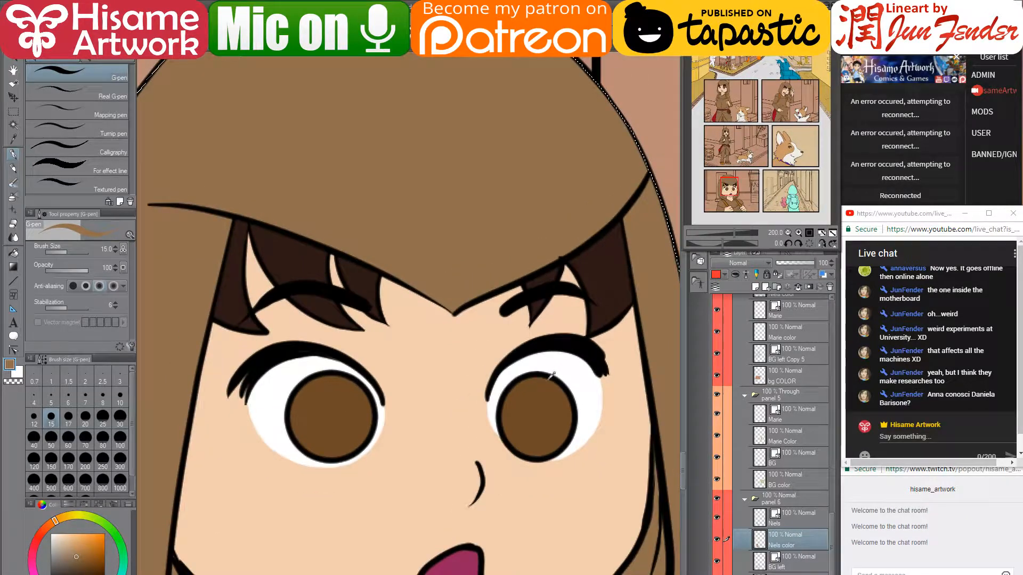
drag(522, 447, 514, 312)
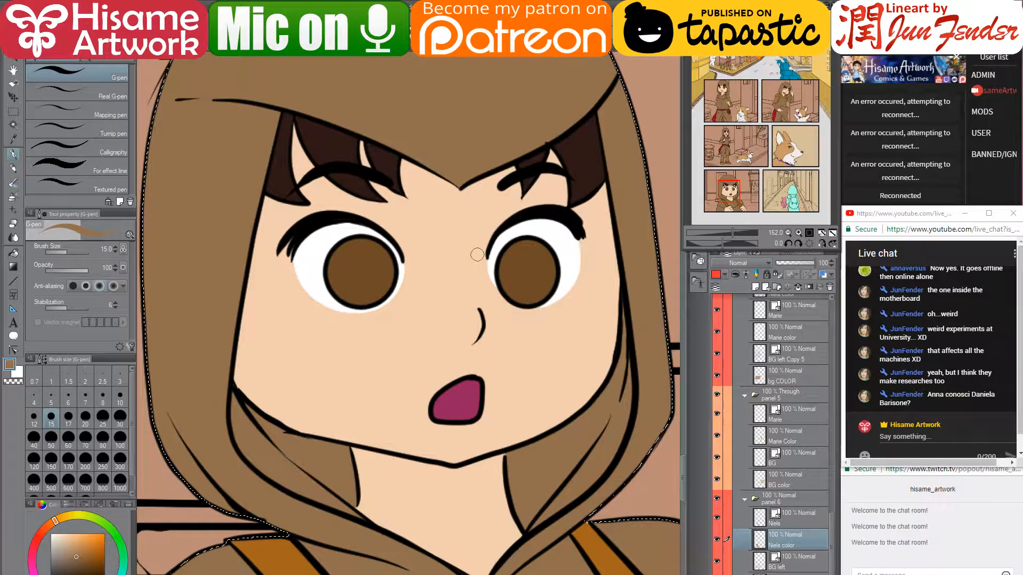
scroll(470, 250, down, 5)
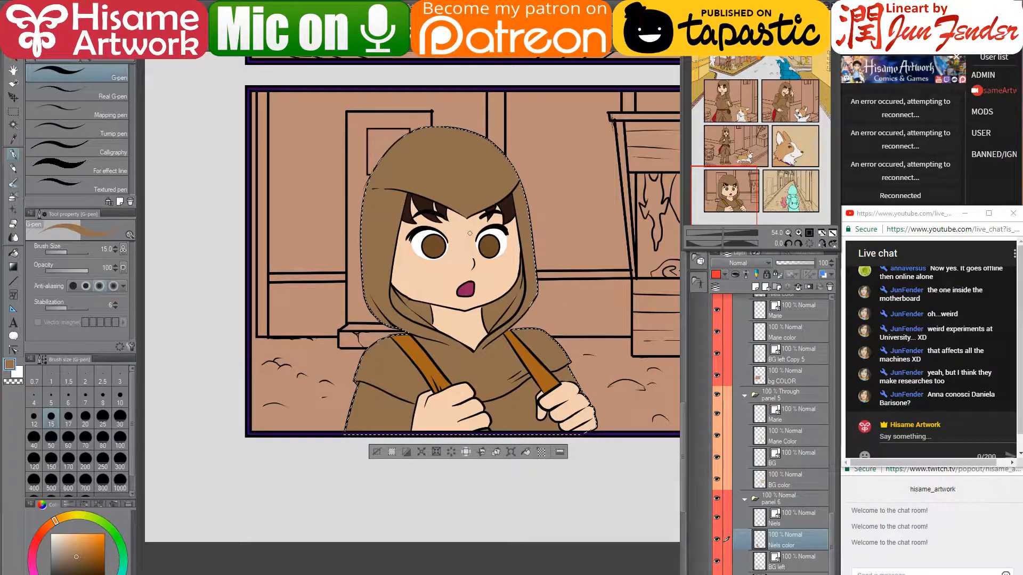
scroll(453, 211, down, 1)
scroll(452, 211, down, 1)
drag(456, 158, 440, 354)
drag(410, 130, 418, 173)
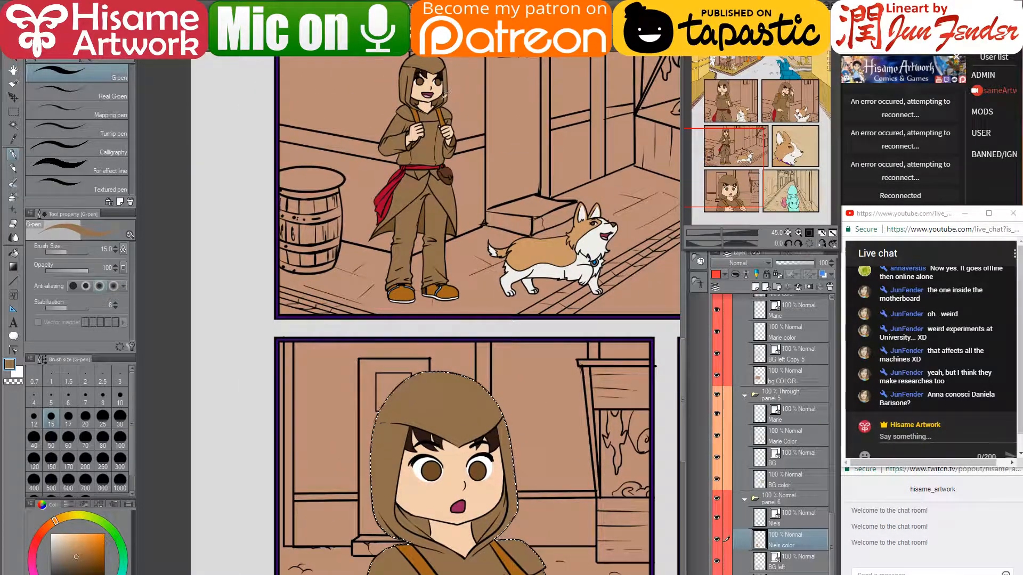
drag(544, 496, 525, 366)
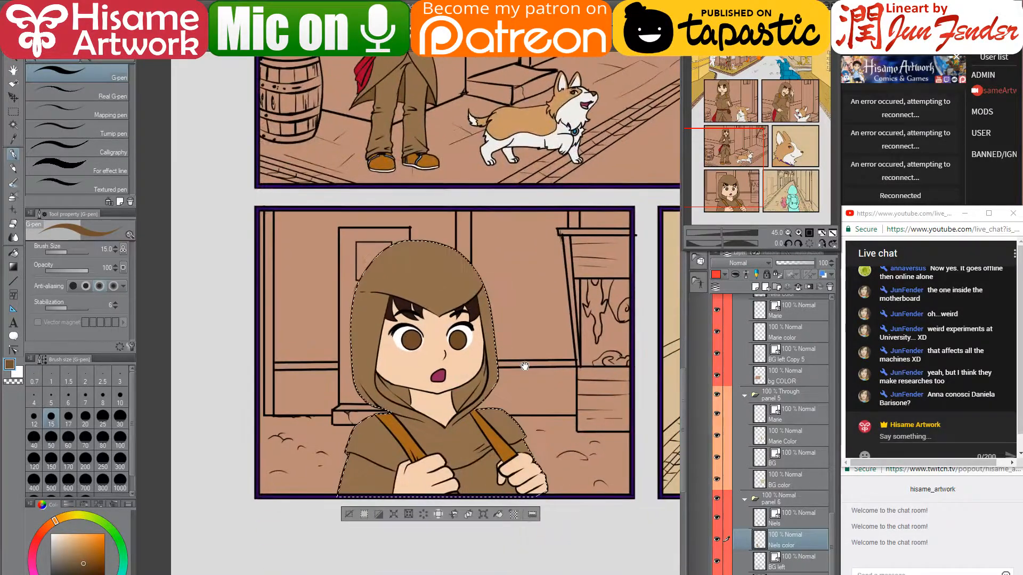
scroll(426, 403, up, 5)
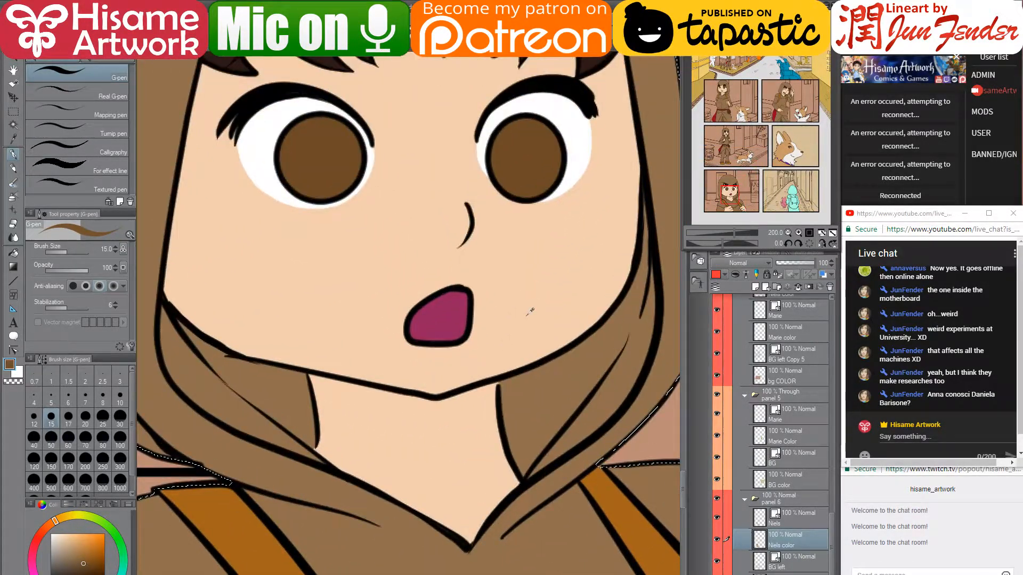
- Paint dark brown shadow on the hood fold below the chin with a larger G-pen, undoing a stray stroke
scroll(530, 311, down, 1)
mouse_move(554, 243)
mouse_down()
mouse_move(559, 298)
mouse_move(557, 274)
mouse_up()
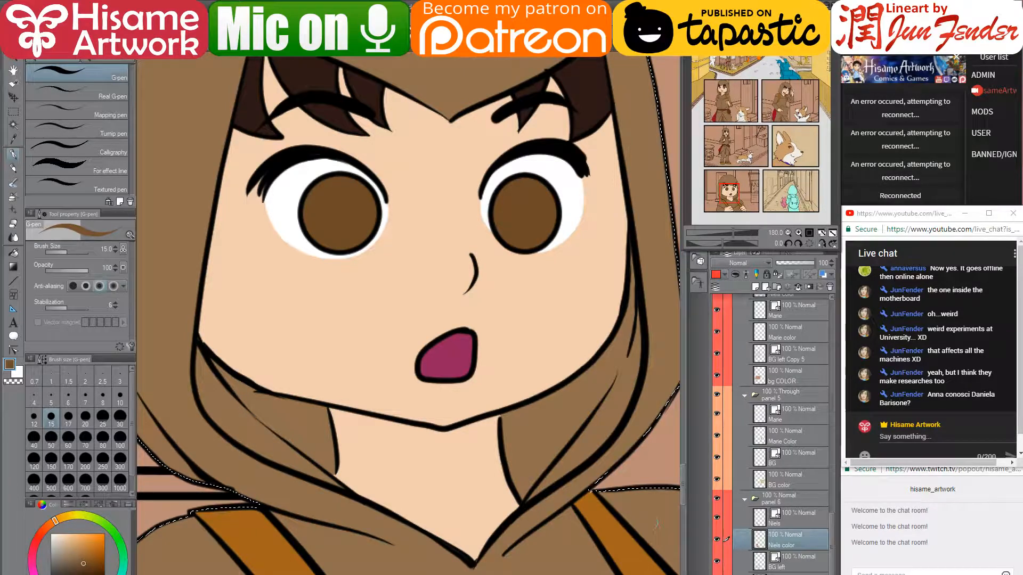
mouse_move(546, 421)
mouse_down()
mouse_move(557, 445)
mouse_move(506, 434)
mouse_move(508, 421)
mouse_move(525, 494)
mouse_move(516, 459)
mouse_up()
key(bracketright)
key(bracketright)
key(bracketright)
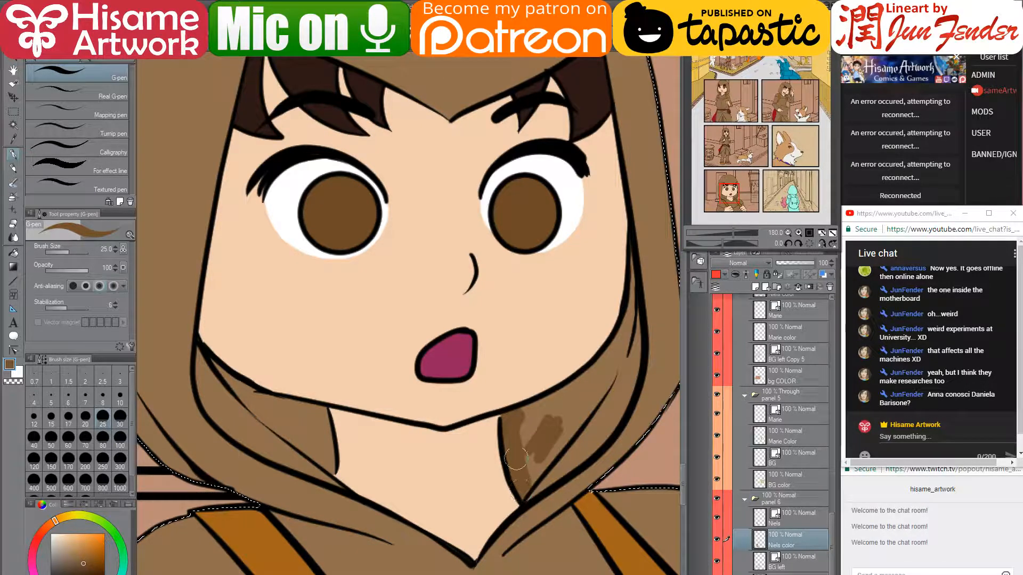
mouse_move(517, 417)
mouse_down()
mouse_move(533, 426)
mouse_move(548, 412)
mouse_move(544, 448)
mouse_move(585, 403)
mouse_move(591, 376)
mouse_up()
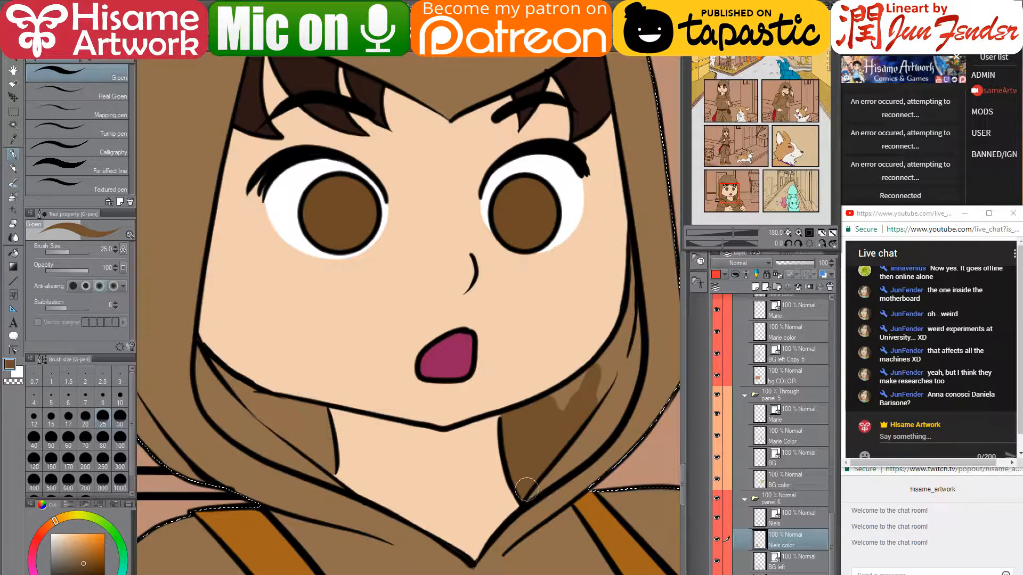
mouse_move(524, 493)
mouse_down()
mouse_move(596, 433)
mouse_move(587, 438)
mouse_move(623, 373)
mouse_up()
mouse_move(595, 431)
mouse_down()
mouse_move(623, 399)
mouse_move(632, 359)
mouse_move(552, 403)
mouse_move(602, 376)
mouse_move(582, 421)
mouse_move(606, 400)
mouse_move(605, 366)
mouse_move(592, 373)
mouse_move(622, 331)
mouse_move(630, 252)
mouse_move(625, 367)
mouse_up()
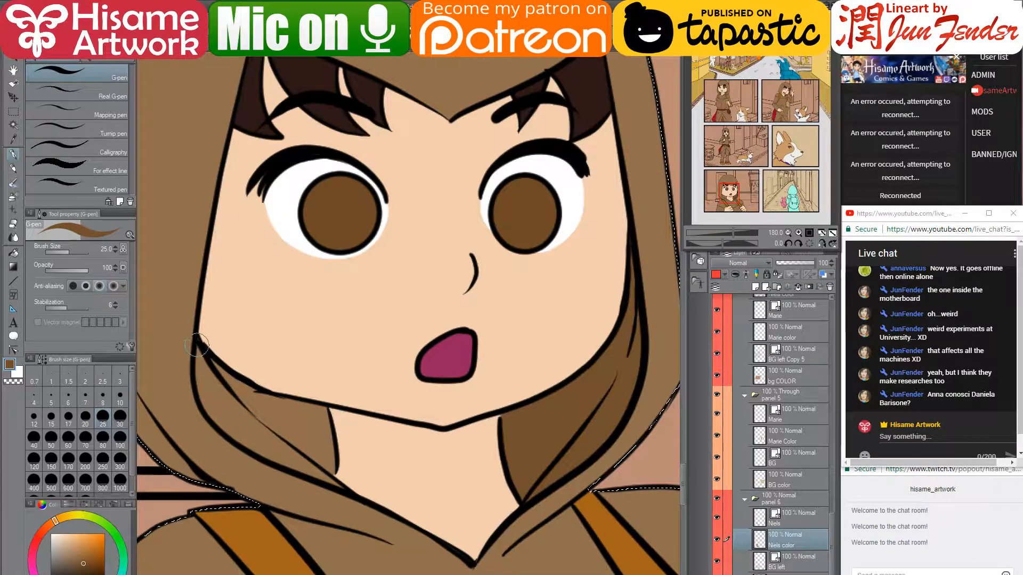
mouse_move(197, 349)
mouse_down()
mouse_move(216, 416)
mouse_move(200, 362)
mouse_move(230, 415)
mouse_move(216, 413)
mouse_move(339, 486)
mouse_move(324, 467)
mouse_move(314, 412)
mouse_move(321, 458)
mouse_move(292, 411)
mouse_move(229, 388)
mouse_move(313, 417)
mouse_move(292, 410)
mouse_move(315, 436)
mouse_move(304, 410)
mouse_move(313, 447)
mouse_move(269, 431)
mouse_move(224, 395)
mouse_move(211, 369)
mouse_move(228, 400)
mouse_move(298, 437)
mouse_up()
key(ctrl+z)
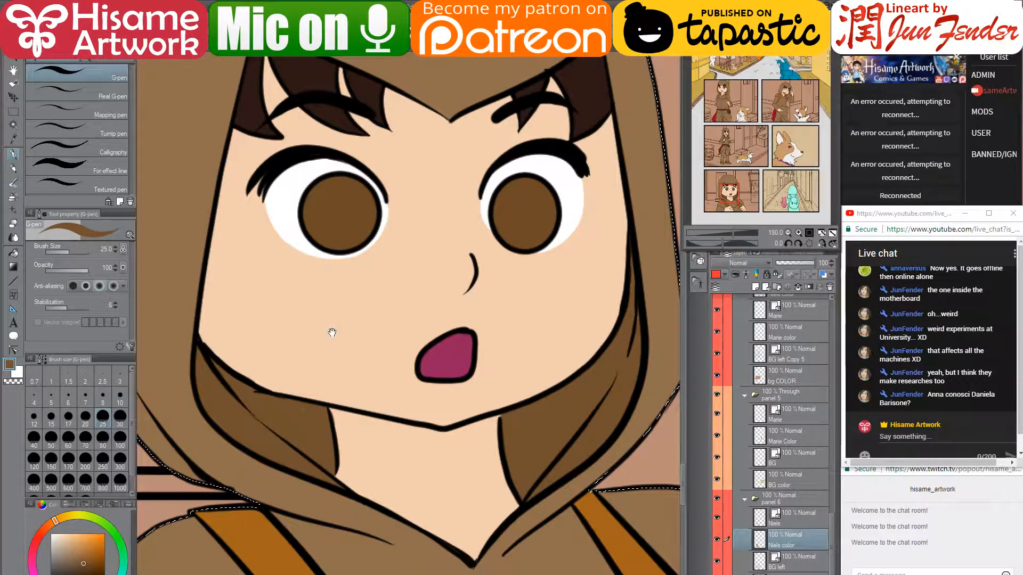
- Zoom out to view the page around panel 6 and select the 'panel 6' layer folder
scroll(362, 281, down, 1)
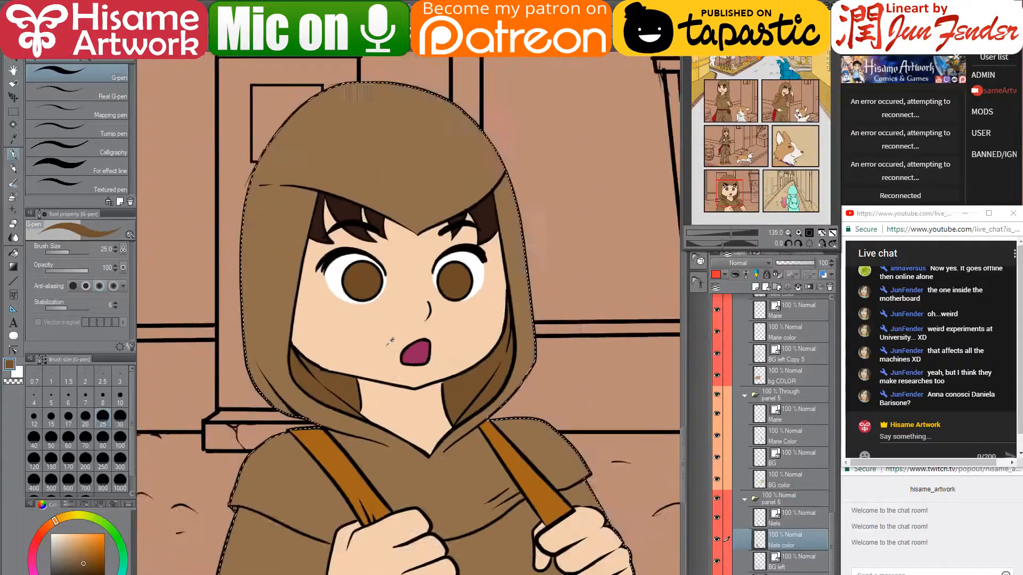
scroll(390, 340, down, 2)
scroll(405, 373, up, 2)
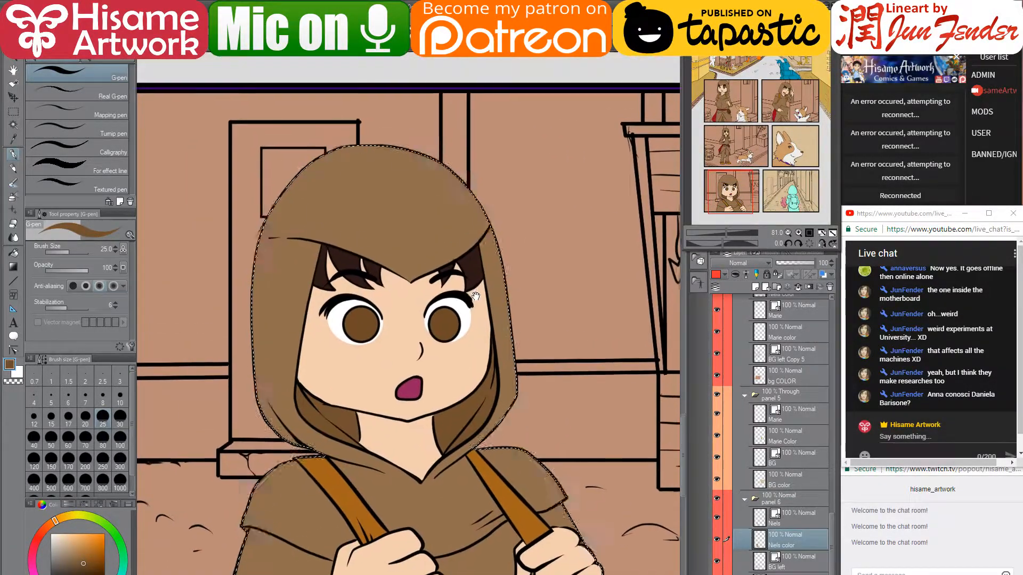
scroll(438, 399, up, 2)
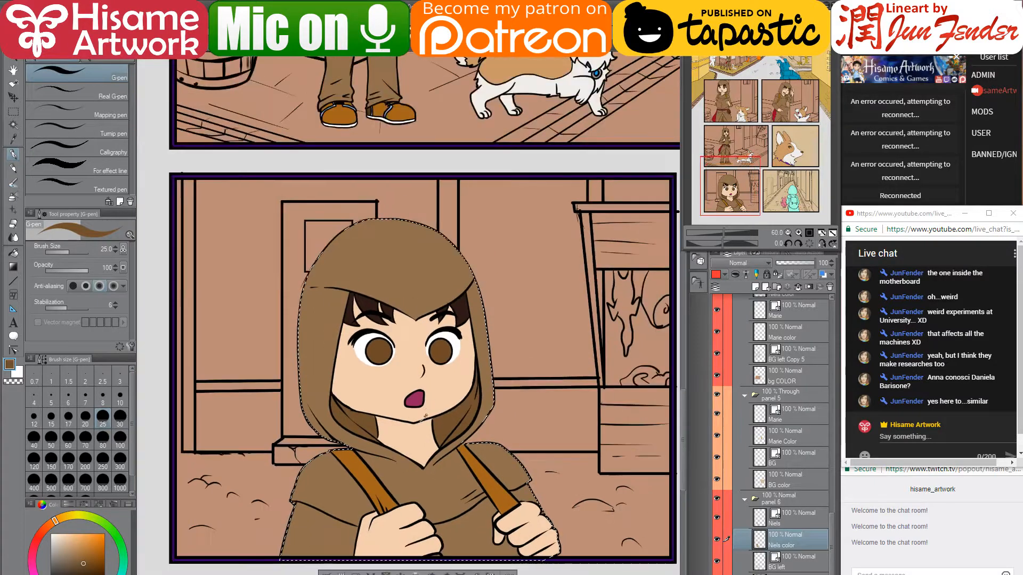
scroll(377, 433, down, 2)
scroll(376, 433, down, 1)
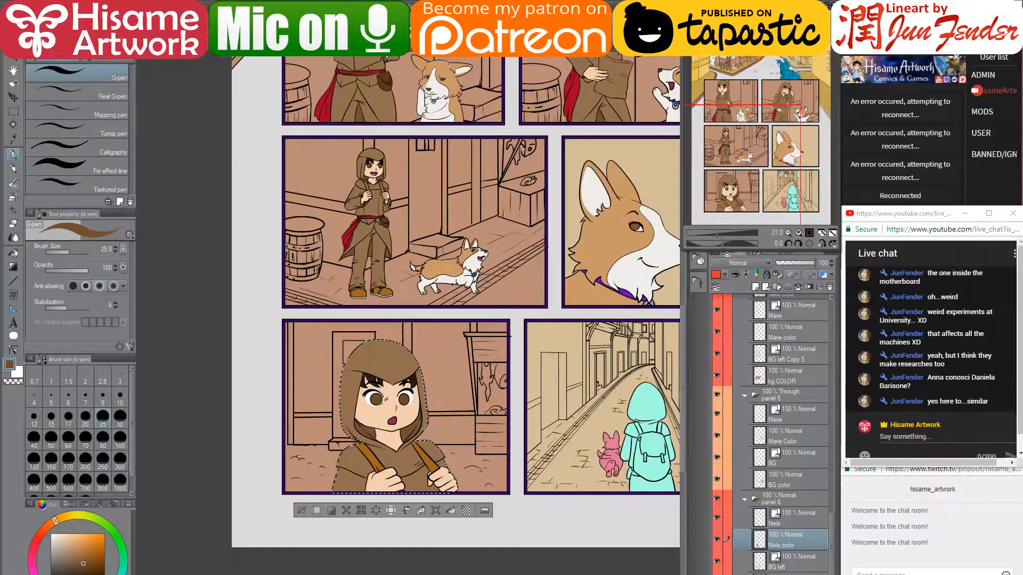
scroll(375, 408, up, 2)
scroll(373, 407, up, 1)
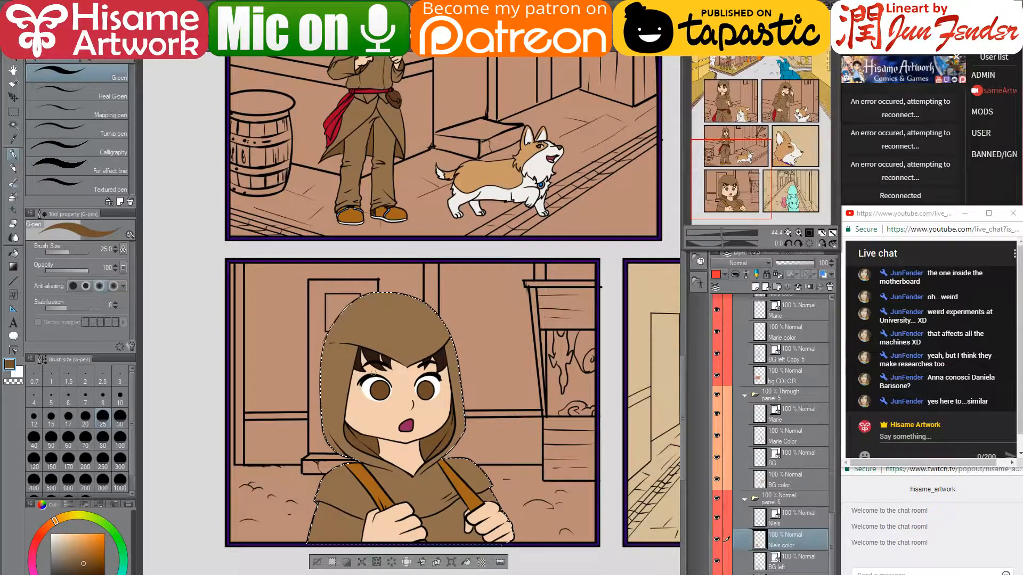
drag(369, 328, 371, 408)
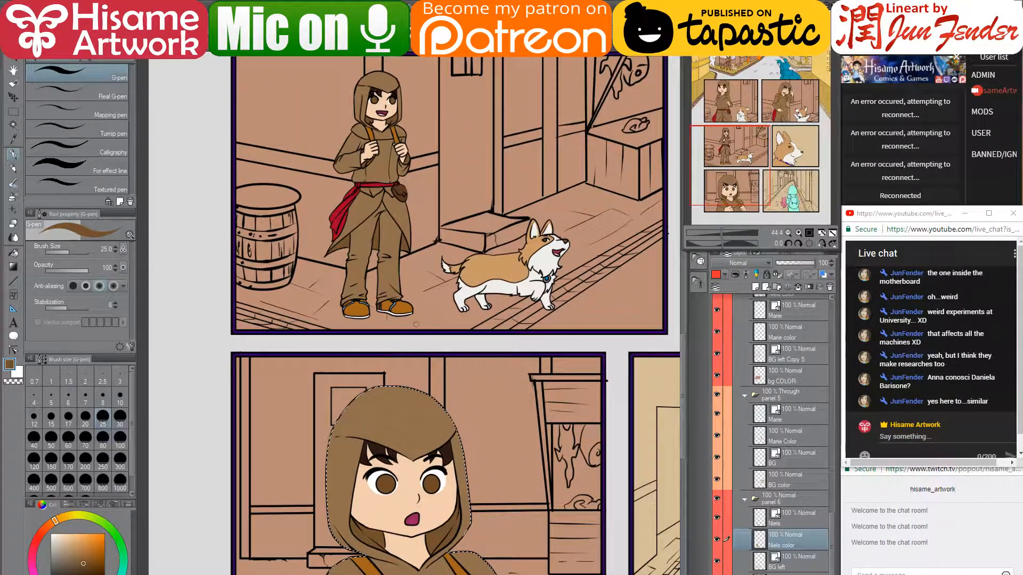
drag(484, 423, 454, 359)
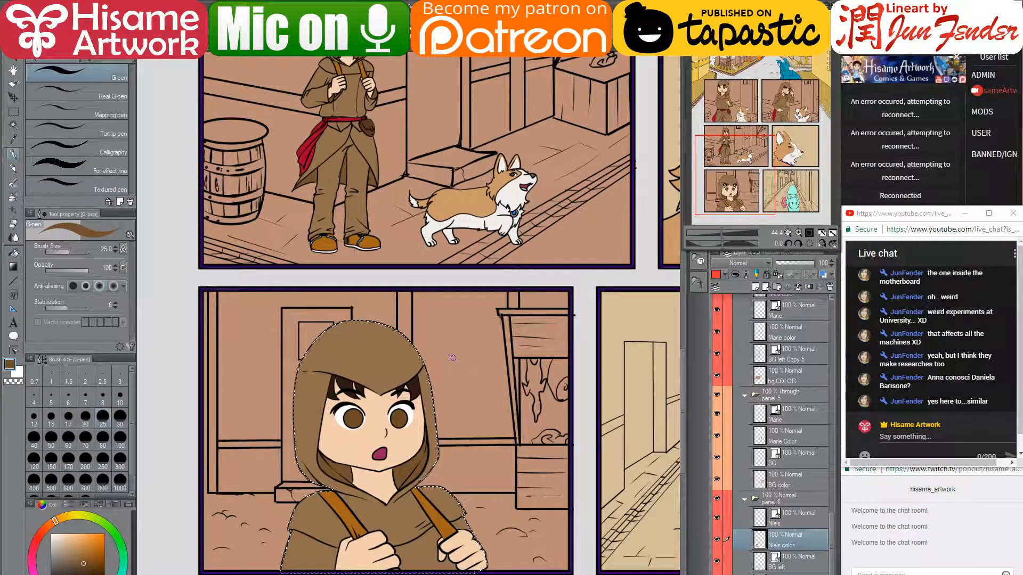
scroll(411, 369, down, 2)
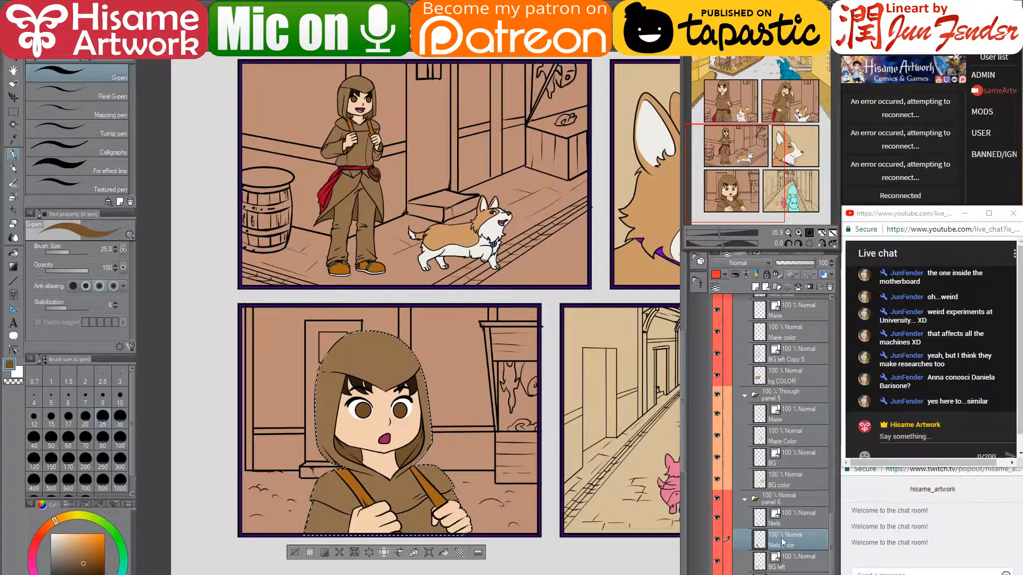
click(804, 501)
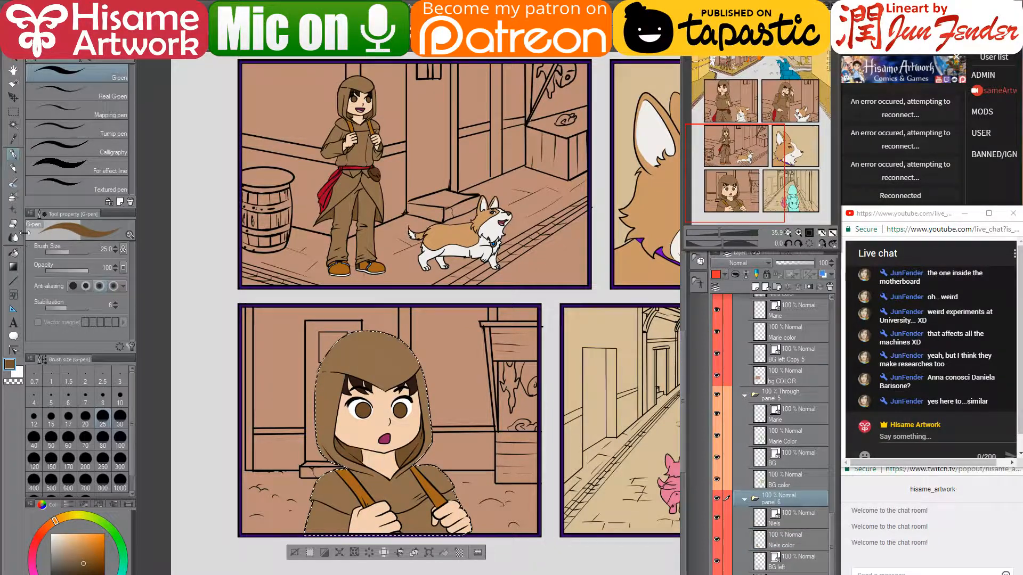
- Mask the 'panel 6' folder to a rectangular selection around the bottom-left panel
click(14, 112)
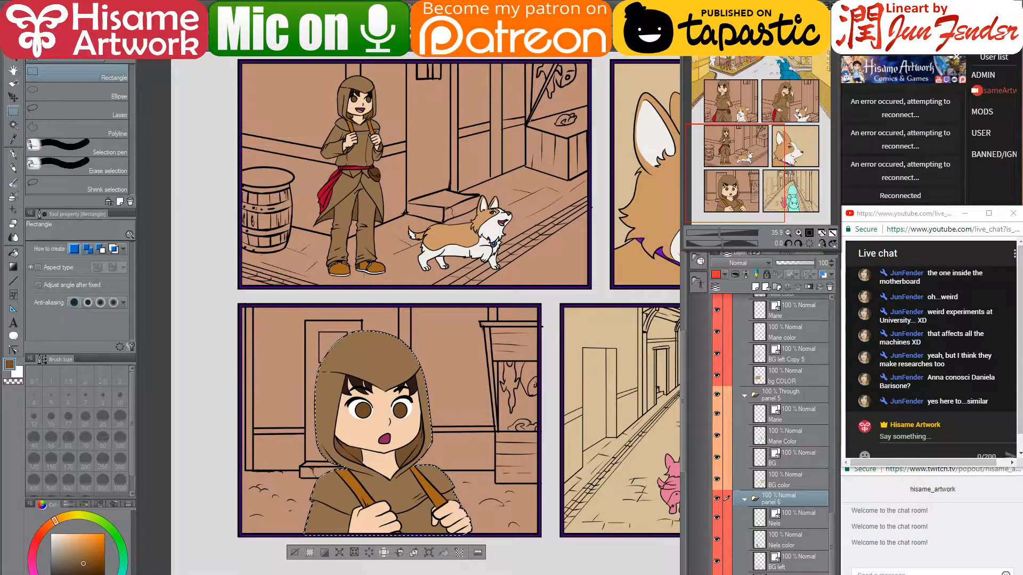
drag(240, 306, 539, 539)
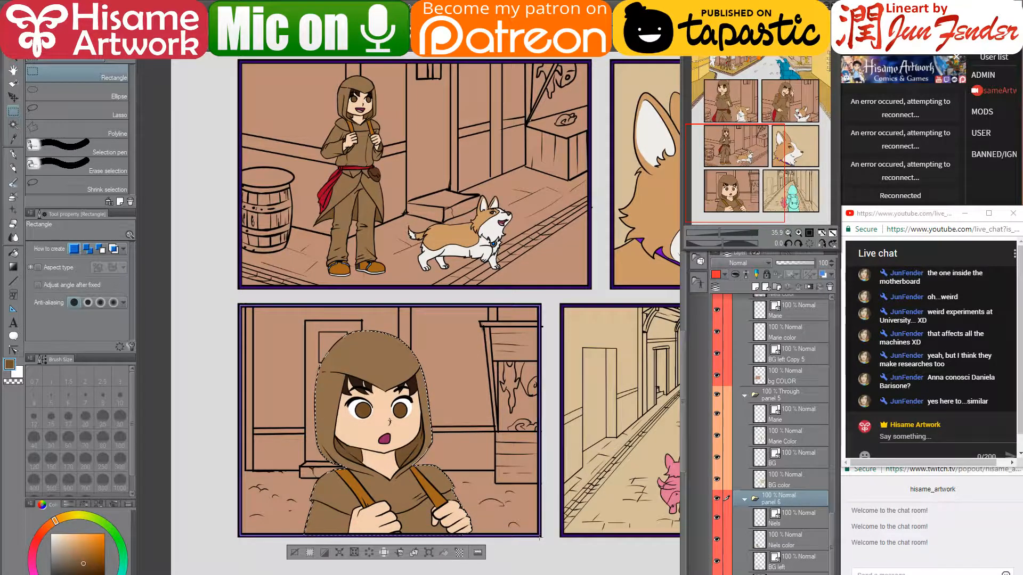
click(810, 285)
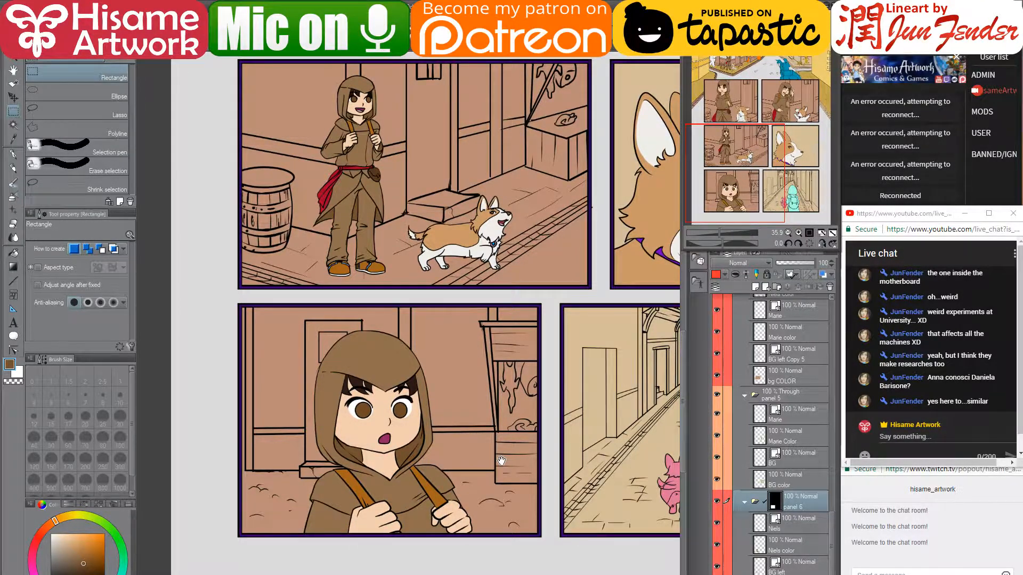
drag(501, 460, 365, 488)
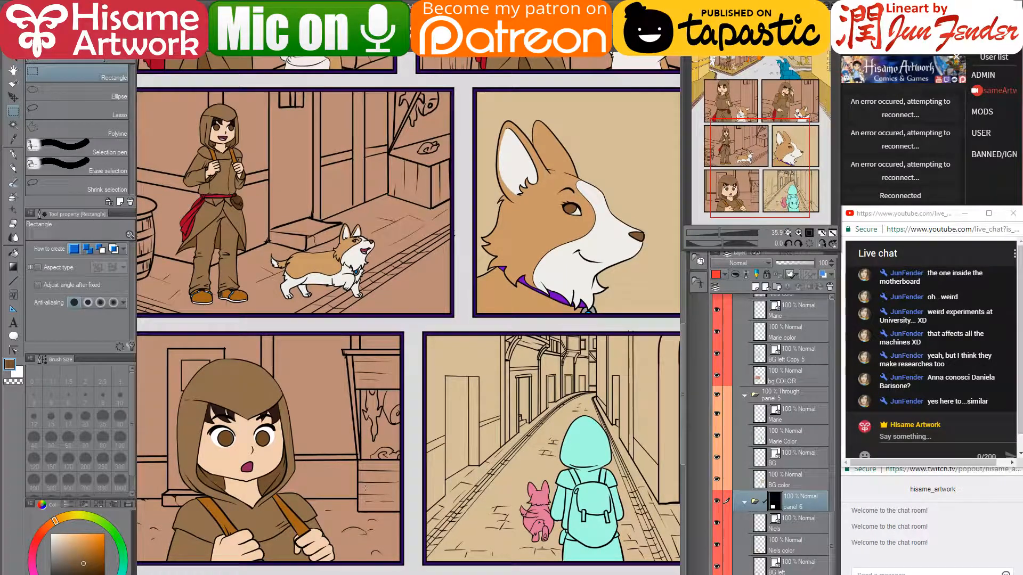
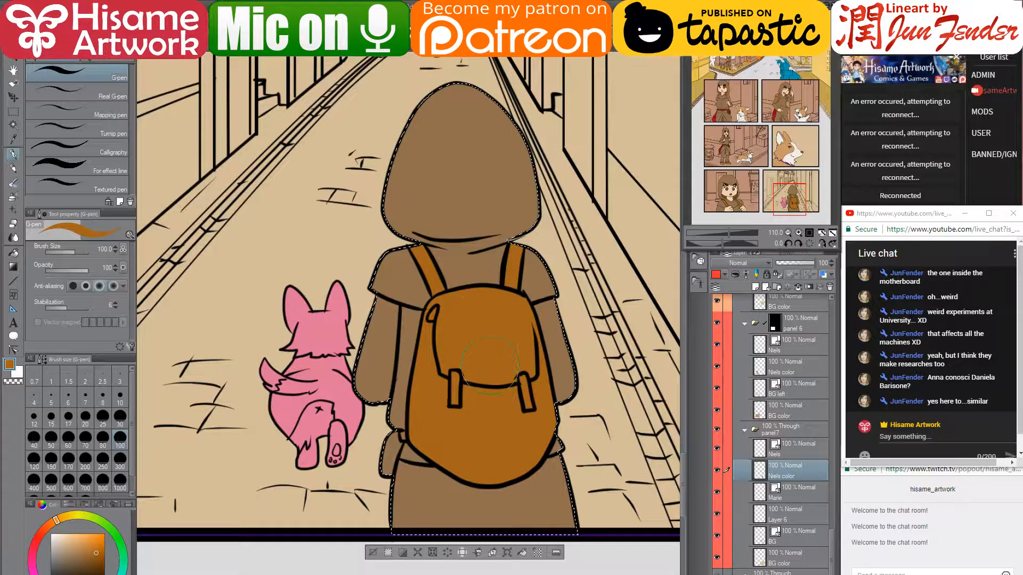
- Paint the hooded girl's belt pouch dark brown with a size-30 G-pen
key(bracketleft)
key(bracketleft)
key(bracketleft)
key(bracketleft)
key(bracketleft)
key(bracketleft)
scroll(457, 424, down, 6)
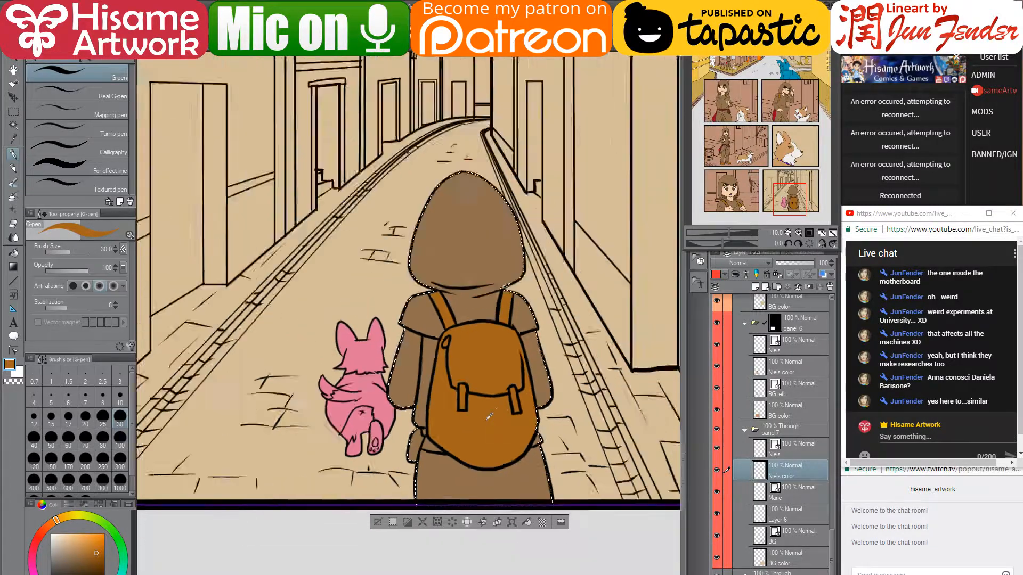
scroll(478, 409, down, 3)
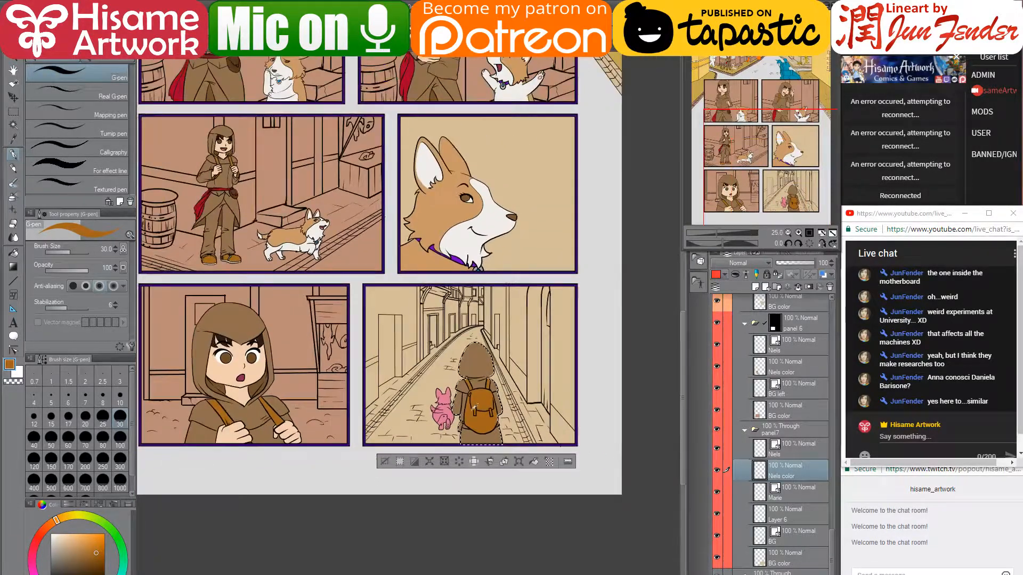
scroll(347, 422, up, 3)
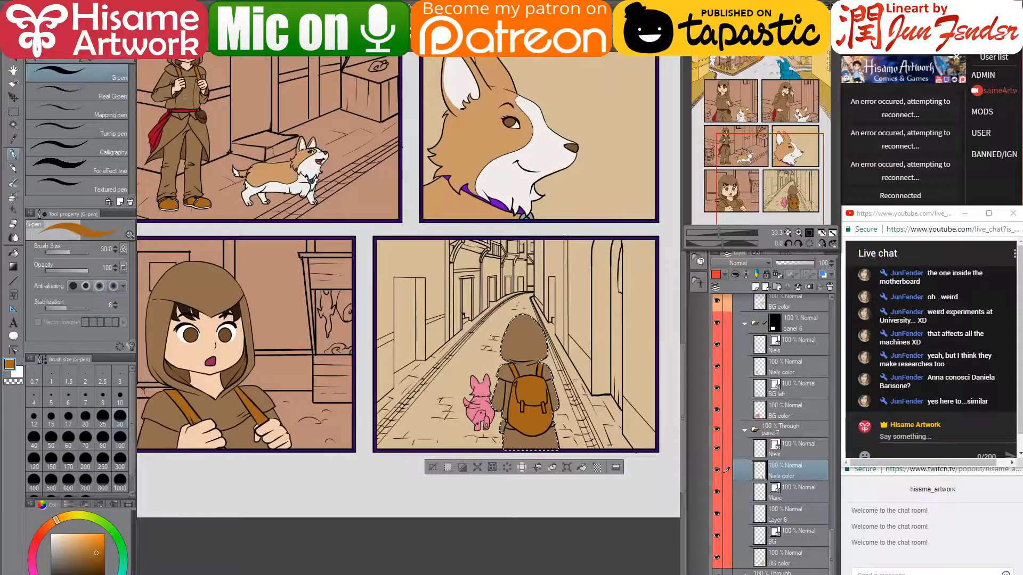
alt+click(199, 112)
scroll(579, 373, down, 1)
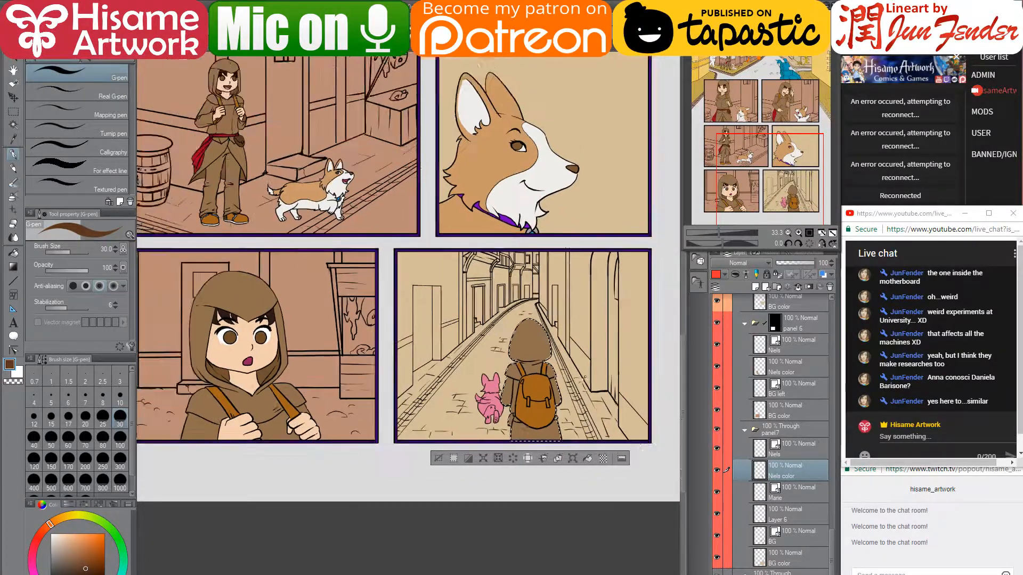
scroll(578, 389, up, 5)
scroll(532, 458, up, 6)
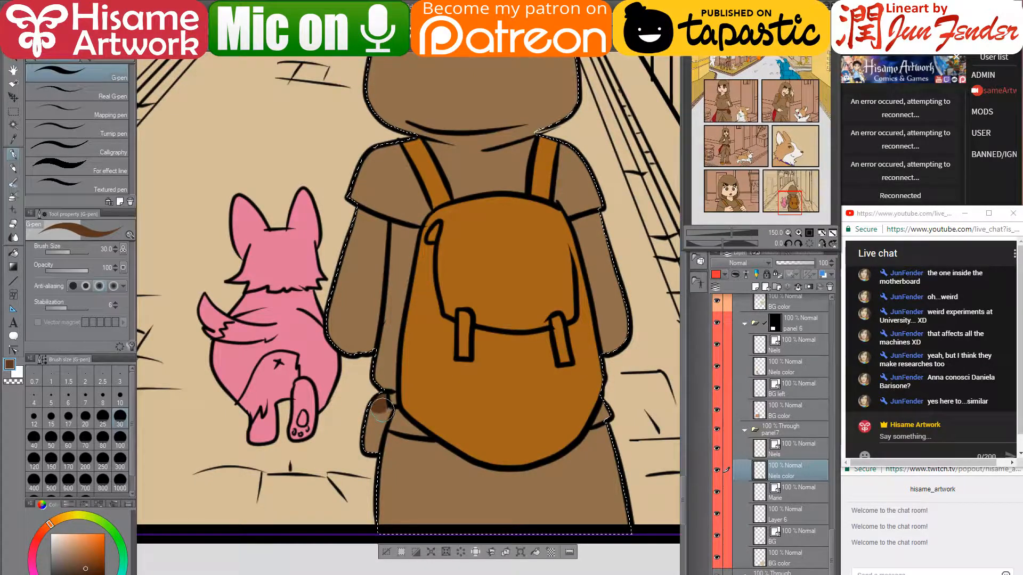
drag(380, 404, 367, 455)
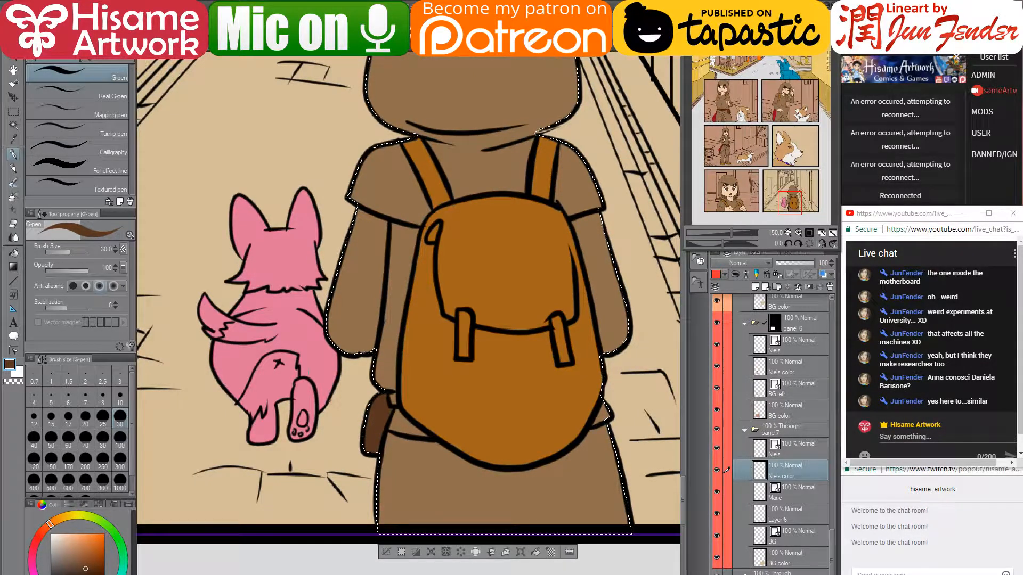
scroll(626, 384, down, 5)
scroll(538, 389, down, 2)
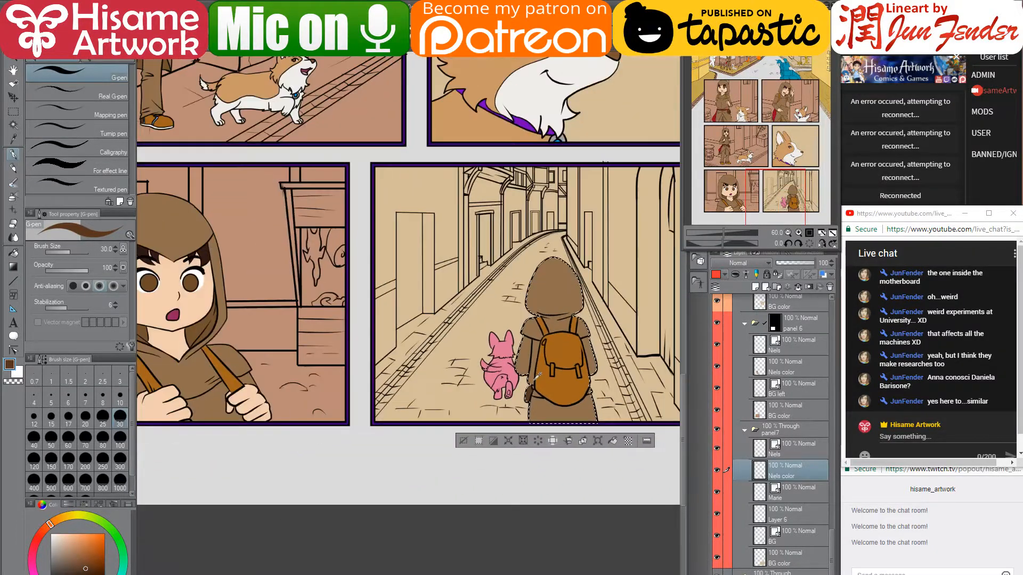
- Add a small red sash-coloured accent between pouch and backpack at pen size 15, then deselect
mouse_move(407, 162)
mouse_down()
mouse_move(440, 285)
mouse_move(459, 300)
mouse_up()
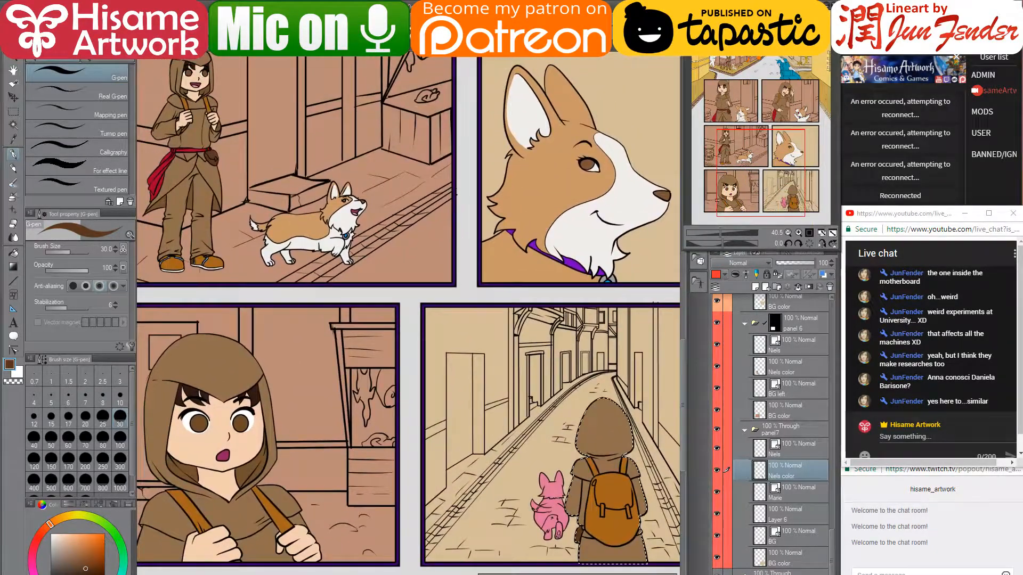
alt+click(155, 177)
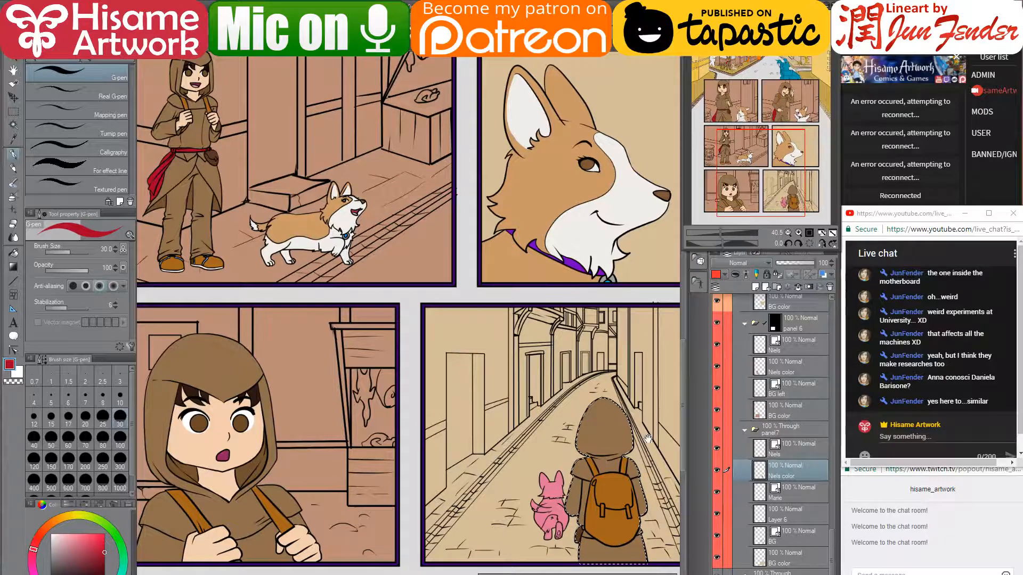
drag(592, 522, 490, 498)
scroll(492, 502, up, 6)
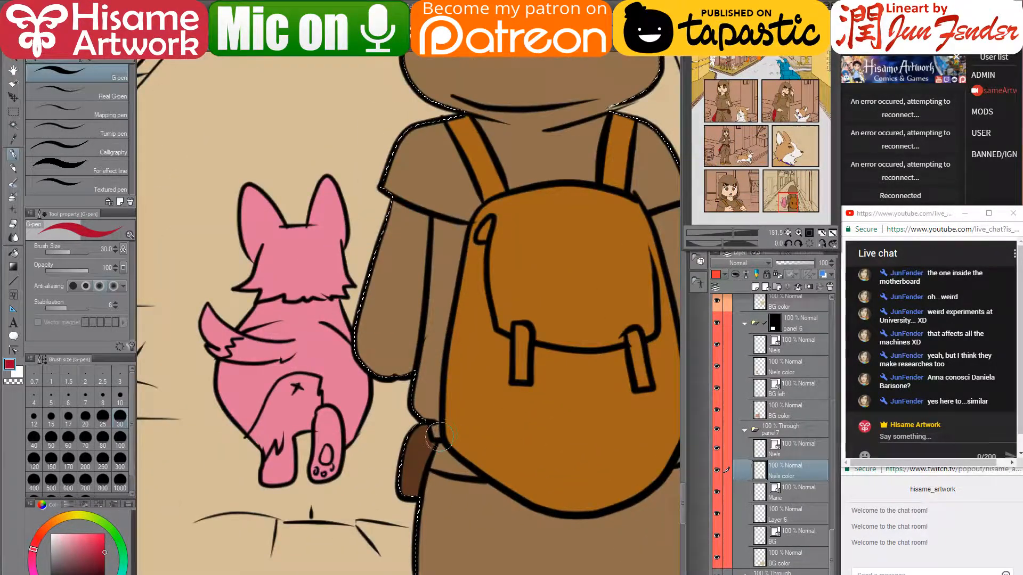
key(bracketleft)
key(bracketleft)
key(bracketleft)
key(bracketleft)
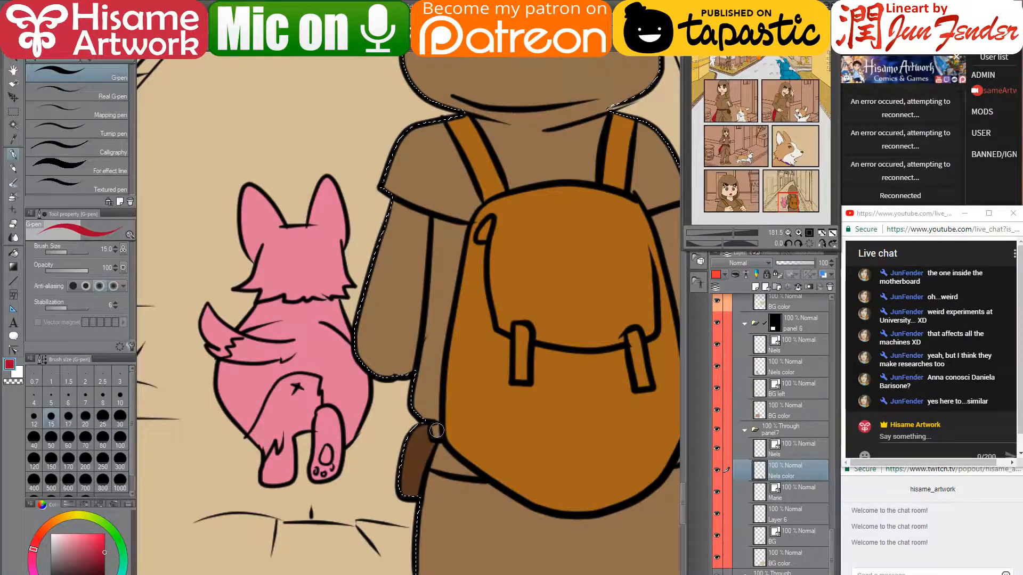
drag(436, 428, 439, 442)
alt+click(430, 444)
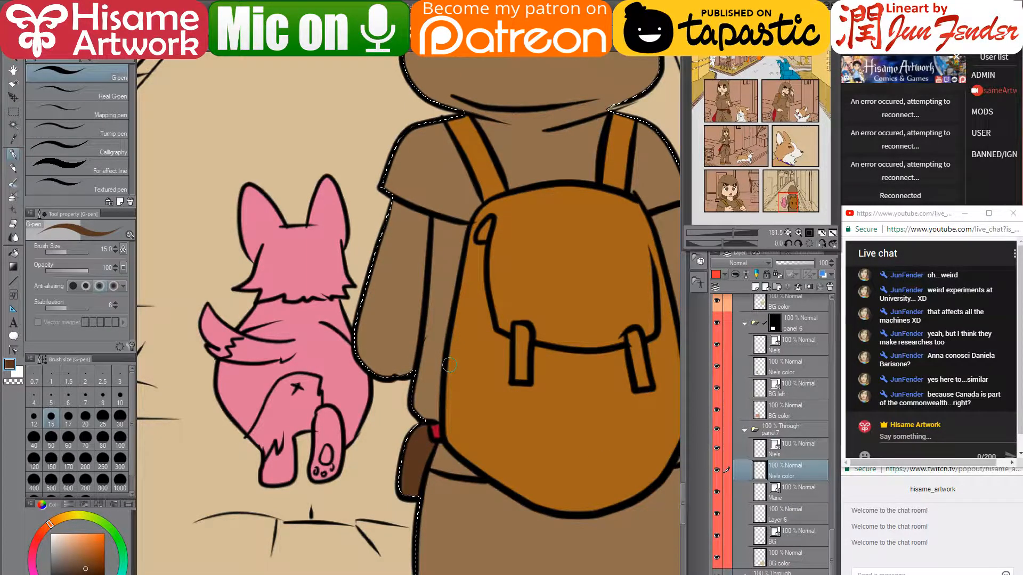
scroll(449, 365, down, 1)
scroll(410, 413, down, 6)
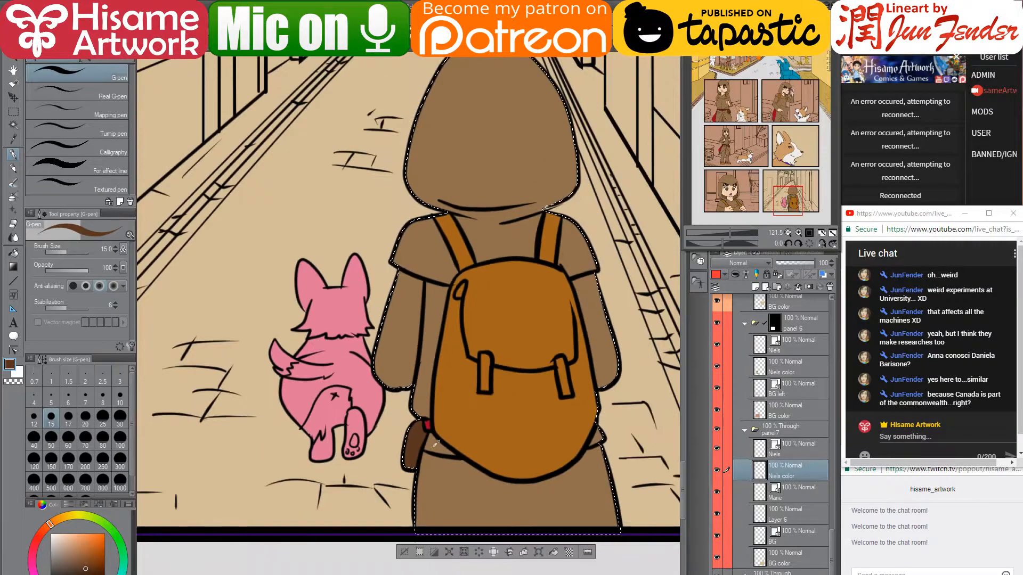
key(ctrl+d)
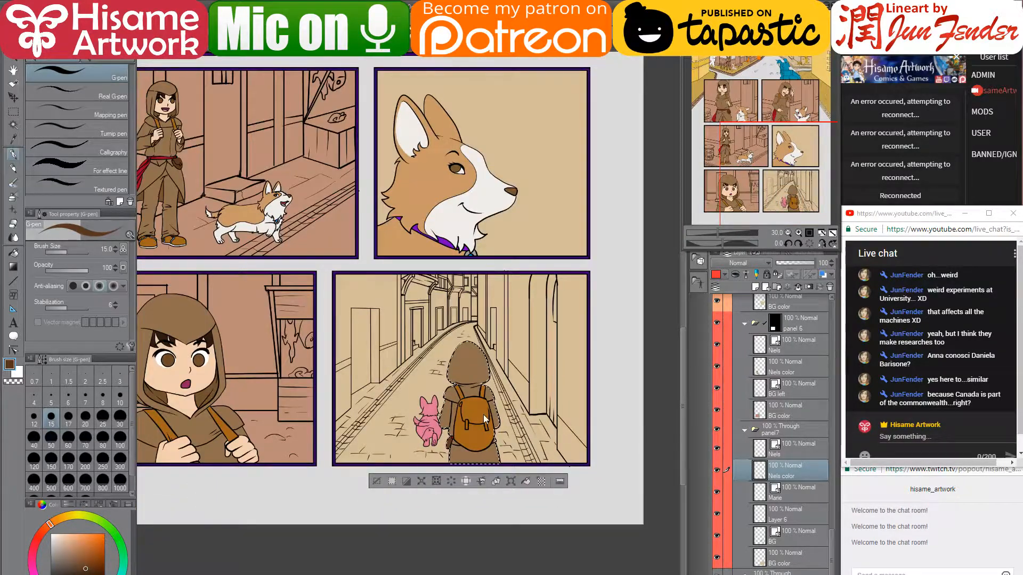
- Transform Layer 6 and Marie together to nudge the pink dog slightly left, then begin renaming Layer 6
click(796, 519)
ctrl+click(798, 501)
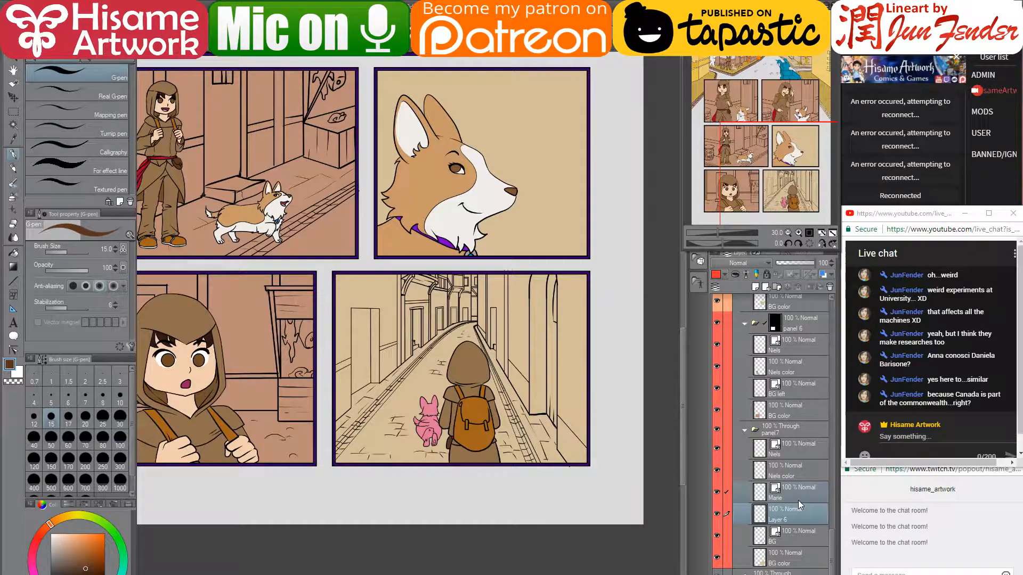
key(ctrl+t)
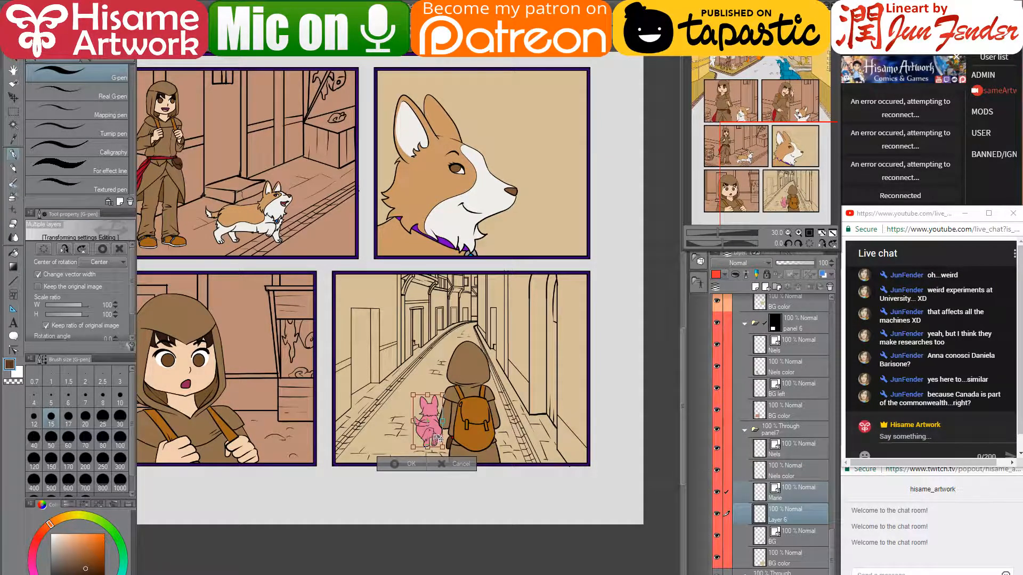
drag(438, 439, 432, 438)
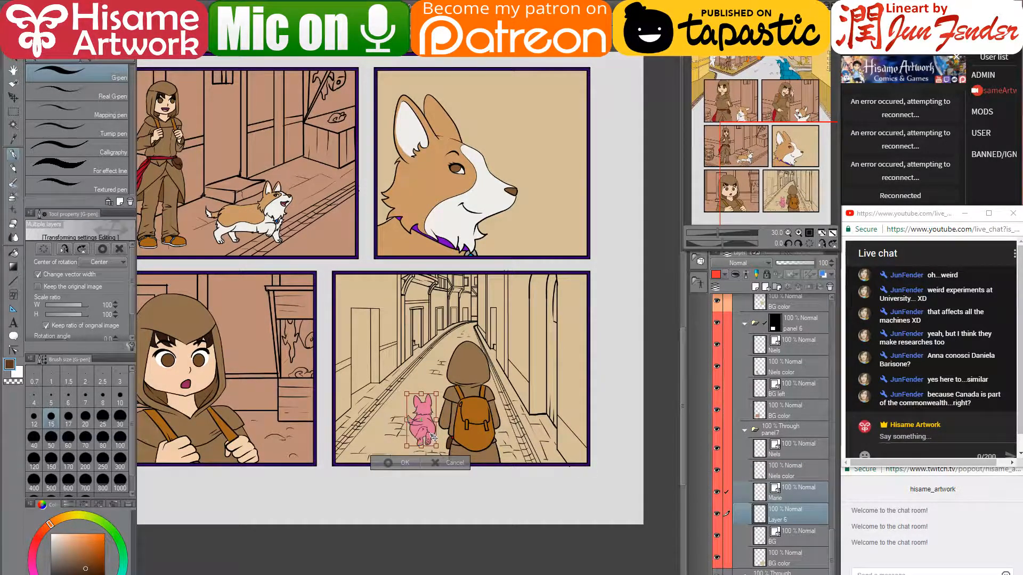
key(Return)
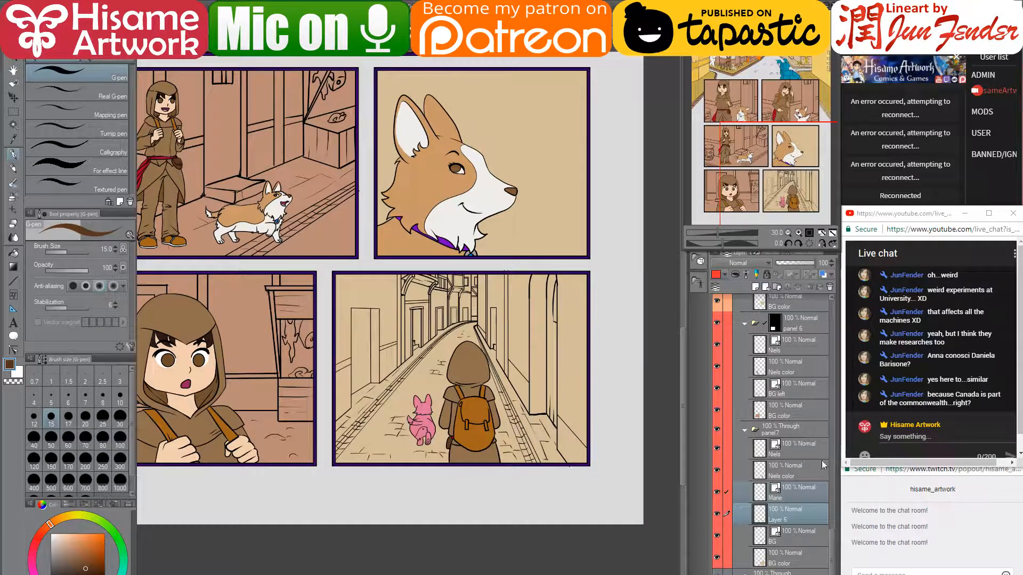
click(801, 517)
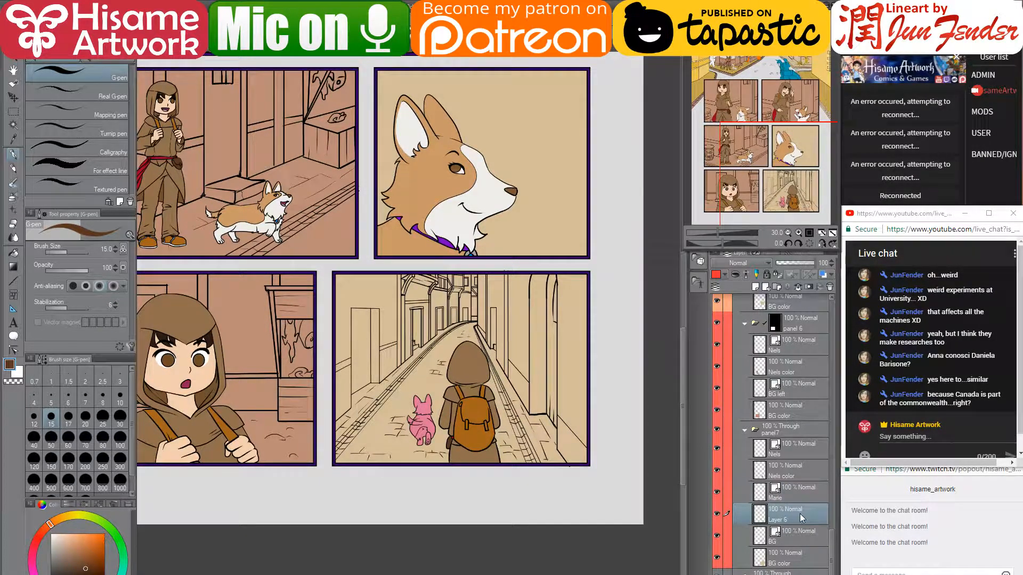
double_click(783, 519)
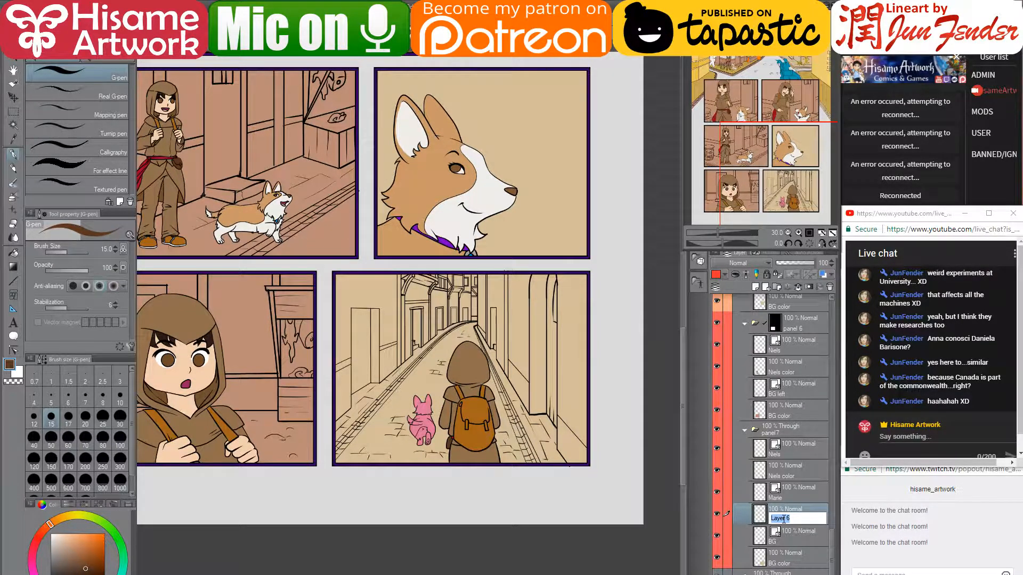
- Name the former Layer 6 'mari color'
text(mari color)
key(Return)
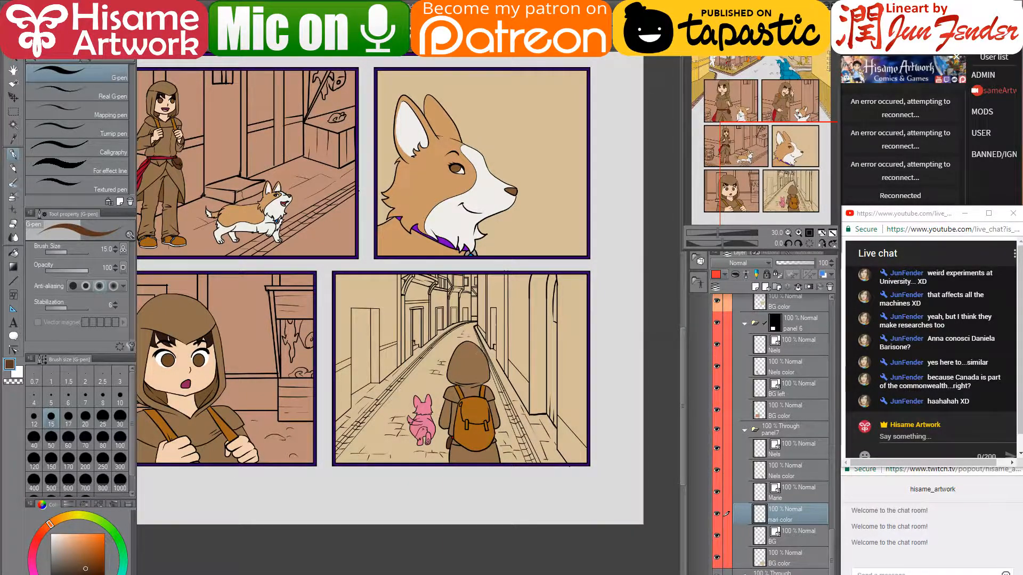
- On the Niels color layer, cover the pale sliver on the hood's lower-right edge with the hood's light brown
scroll(479, 394, up, 8)
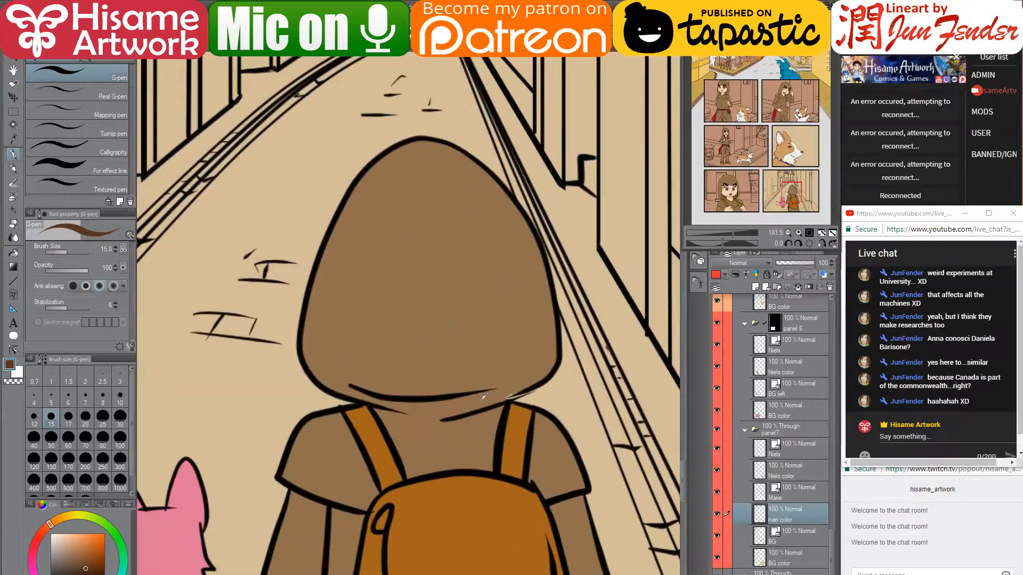
scroll(484, 395, up, 3)
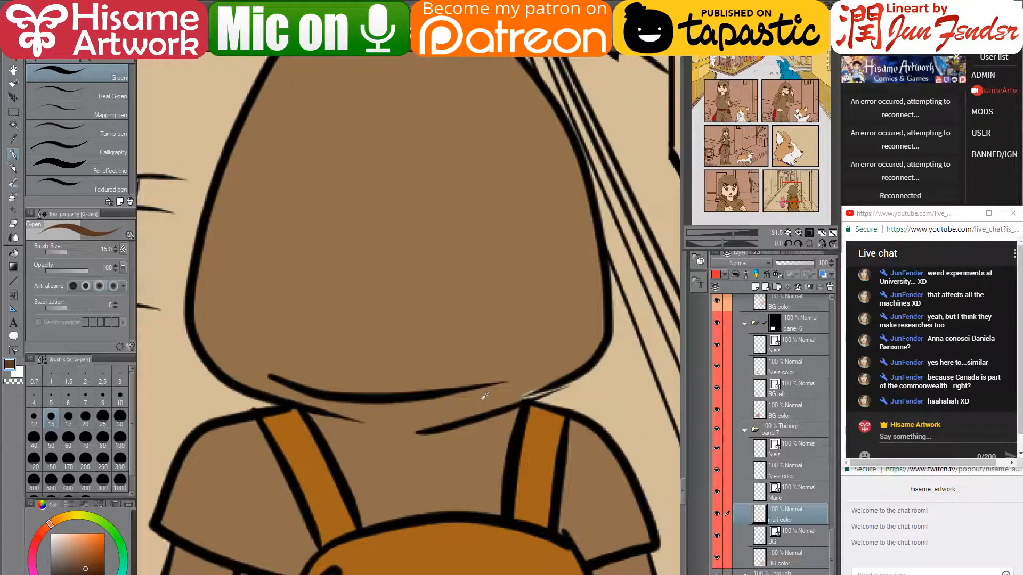
click(763, 496)
click(758, 471)
ctrl+click(759, 471)
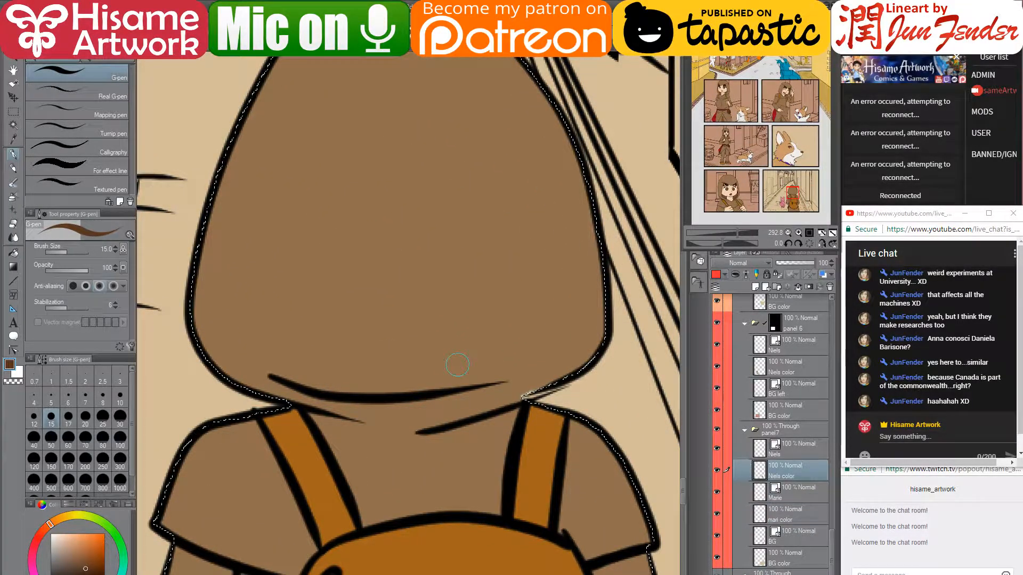
key(ctrl+d)
alt+click(507, 352)
drag(524, 393, 567, 374)
drag(589, 339, 570, 368)
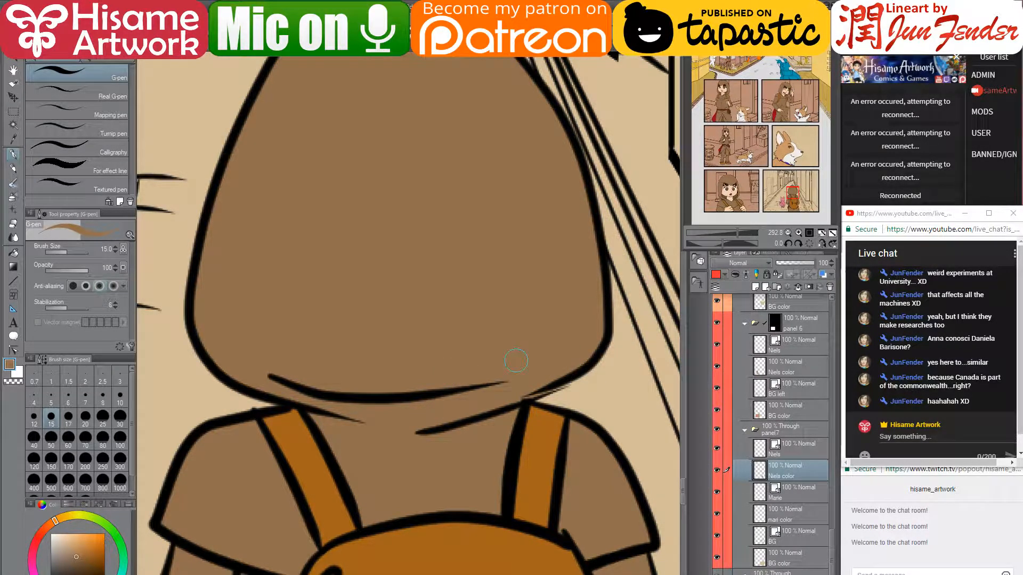
scroll(515, 365, down, 11)
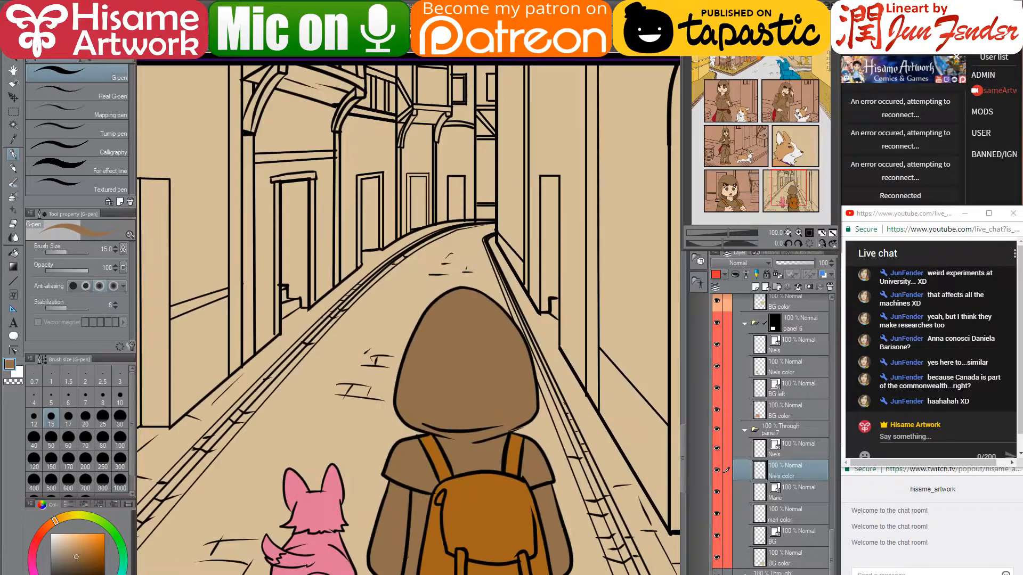
drag(582, 510, 590, 320)
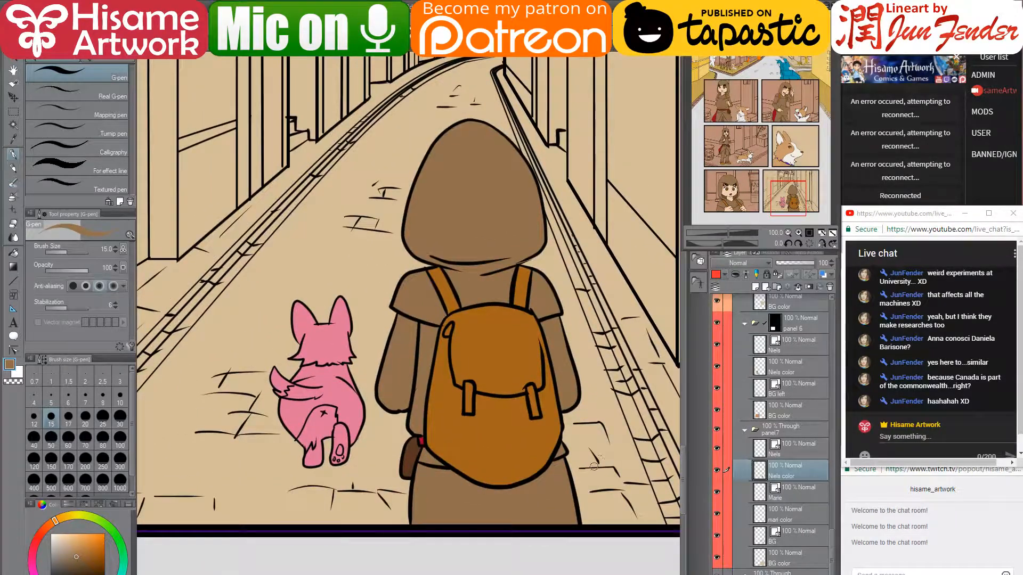
scroll(588, 484, down, 3)
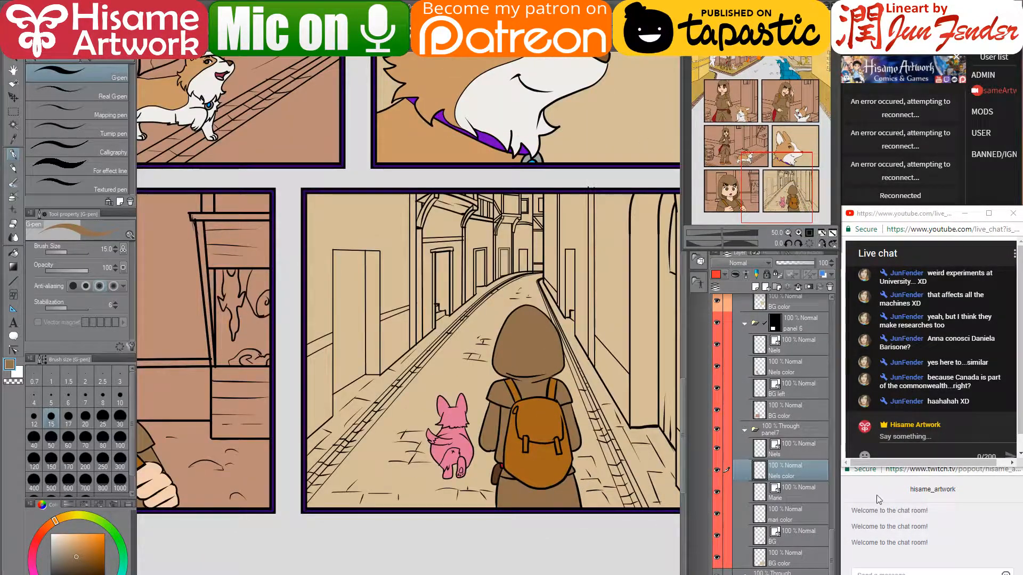
- On the mari color layer, paint the pink corgi tan-orange with an enlarged pencil
click(762, 493)
click(760, 515)
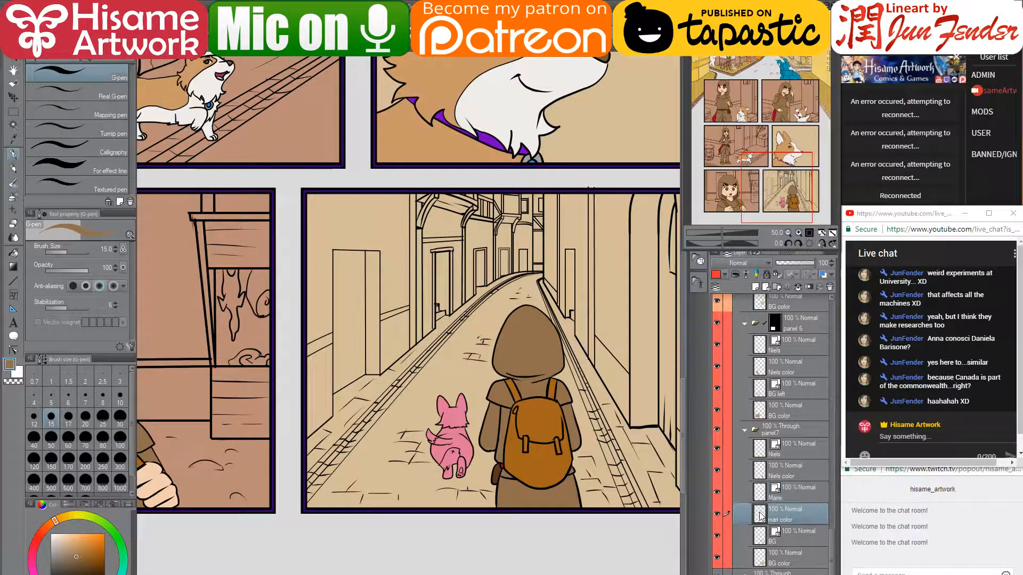
ctrl+click(760, 515)
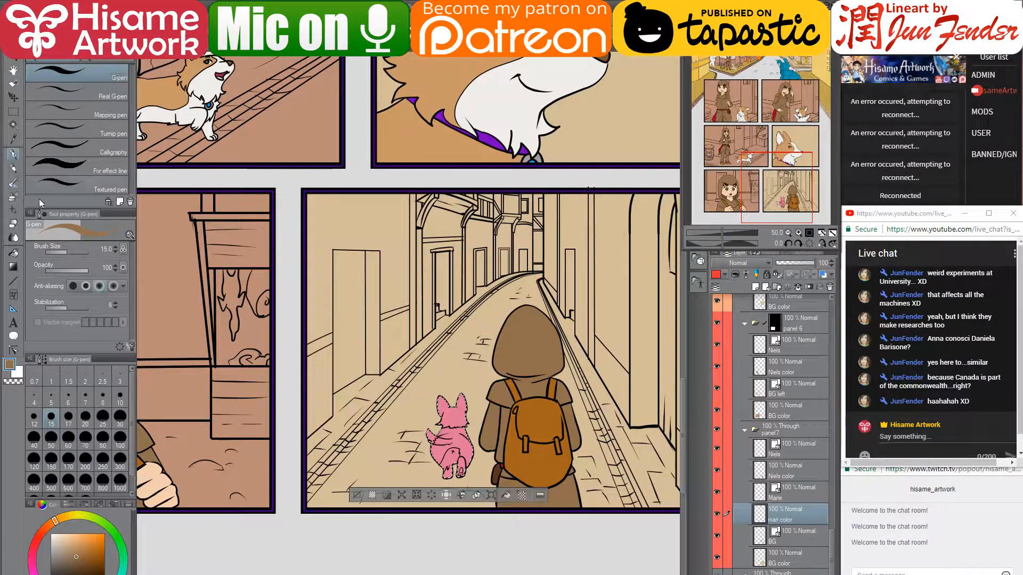
click(13, 169)
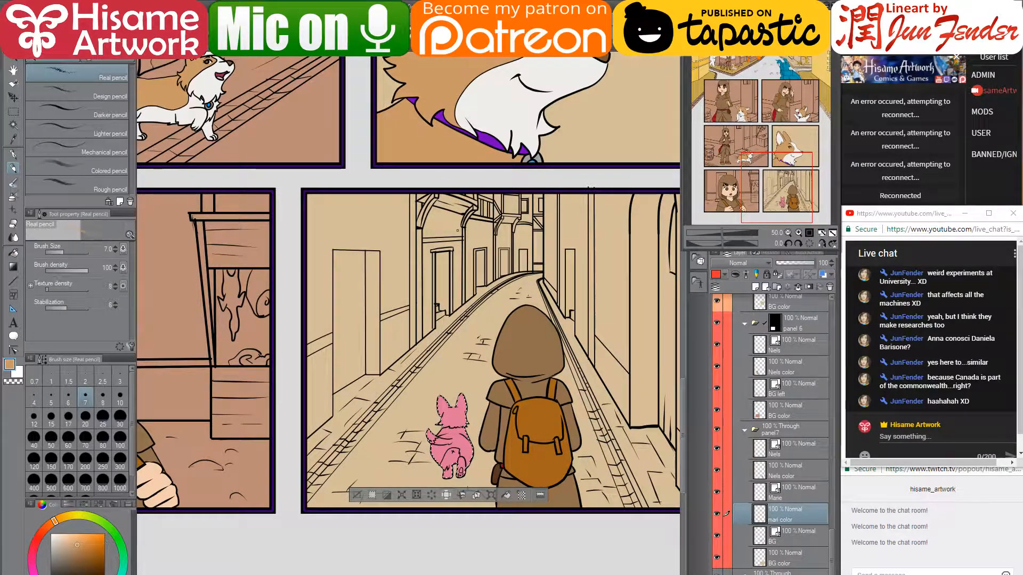
alt+click(451, 128)
key(bracketright)
key(bracketright)
key(bracketright)
key(bracketright)
key(bracketright)
key(bracketright)
key(bracketright)
key(bracketright)
key(bracketright)
key(bracketright)
key(bracketright)
key(bracketright)
key(bracketright)
key(bracketright)
key(bracketright)
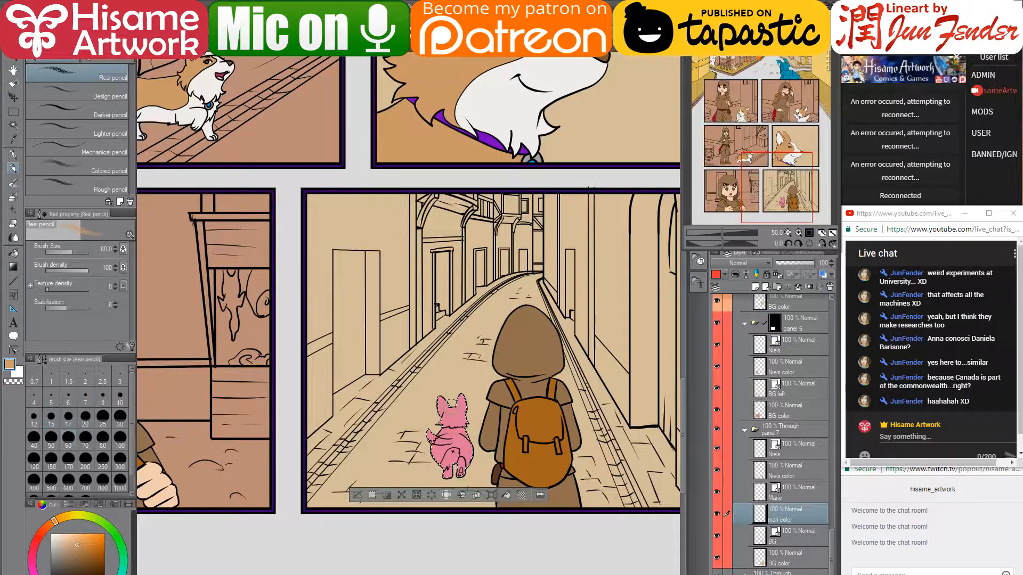
key(bracketright)
key(bracketright)
key(bracketright)
mouse_move(453, 408)
mouse_down()
mouse_move(439, 509)
mouse_move(444, 409)
mouse_up()
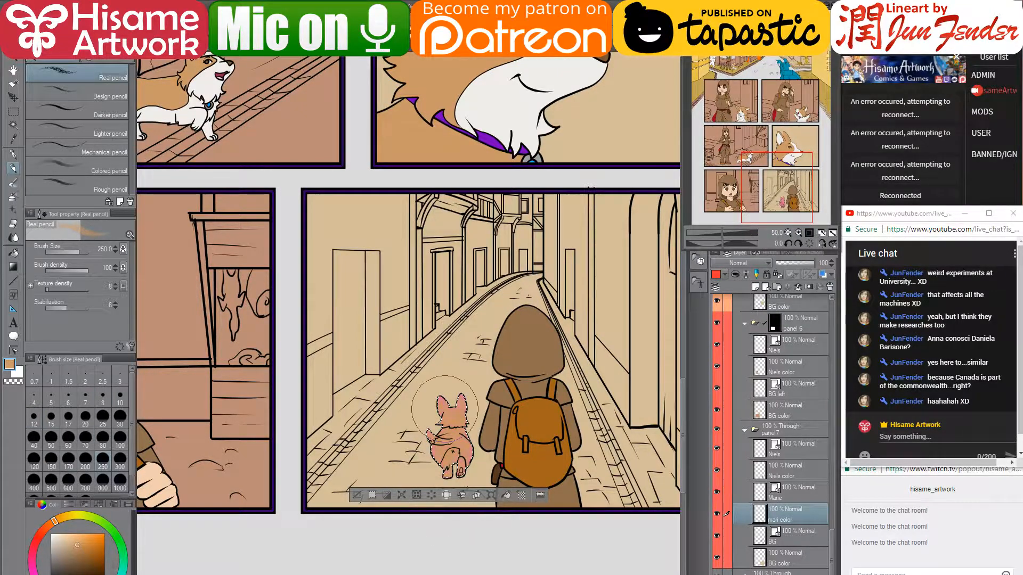
click(13, 154)
key(bracketright)
key(bracketright)
key(bracketright)
key(bracketright)
key(bracketright)
key(bracketright)
key(bracketright)
key(bracketright)
key(bracketright)
key(bracketright)
key(bracketright)
key(bracketright)
key(bracketright)
key(bracketright)
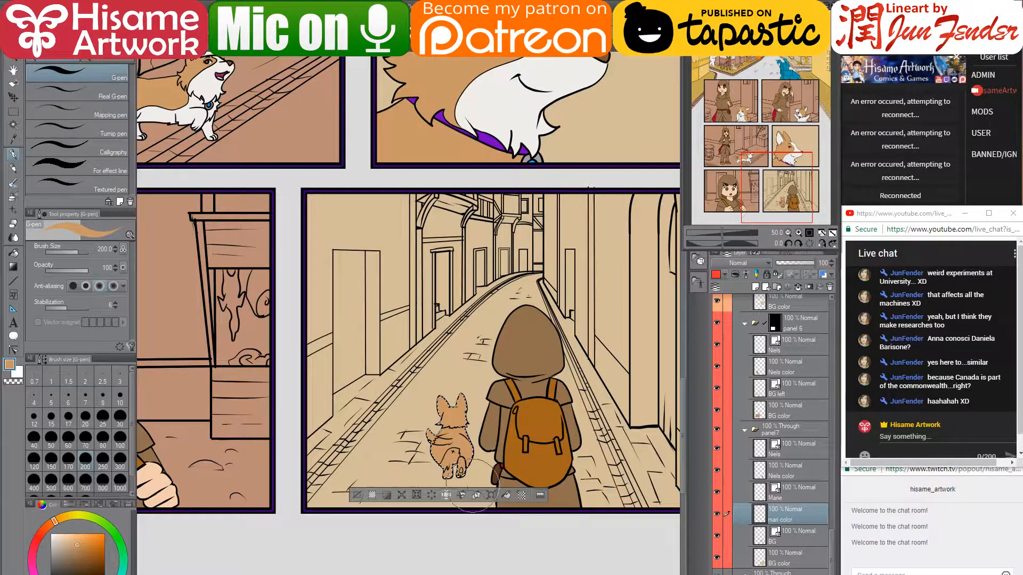
- Fill the corgi's tail, rump and hind leg near-white, touching up the paw at size 50
alt+click(509, 83)
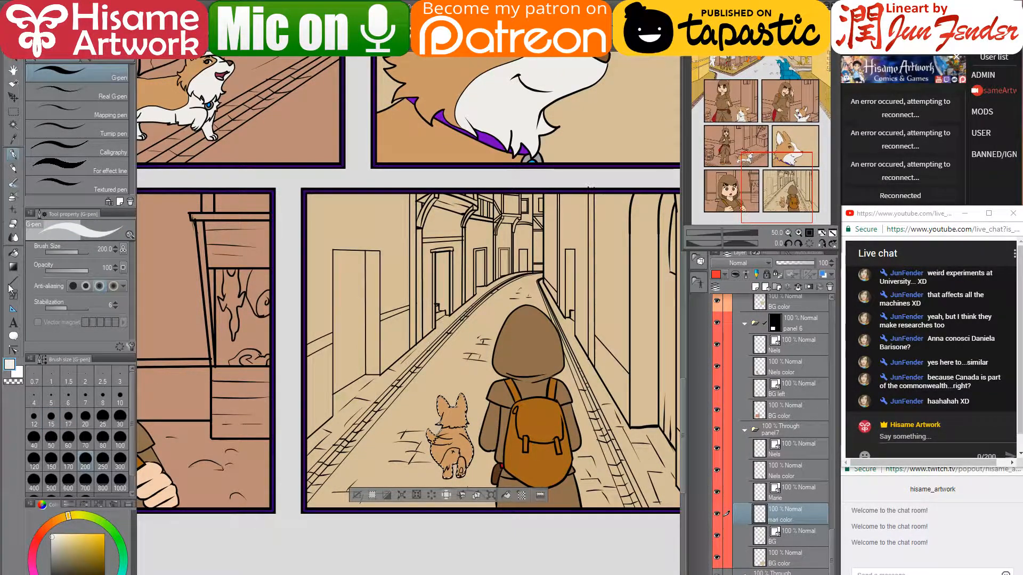
key(g)
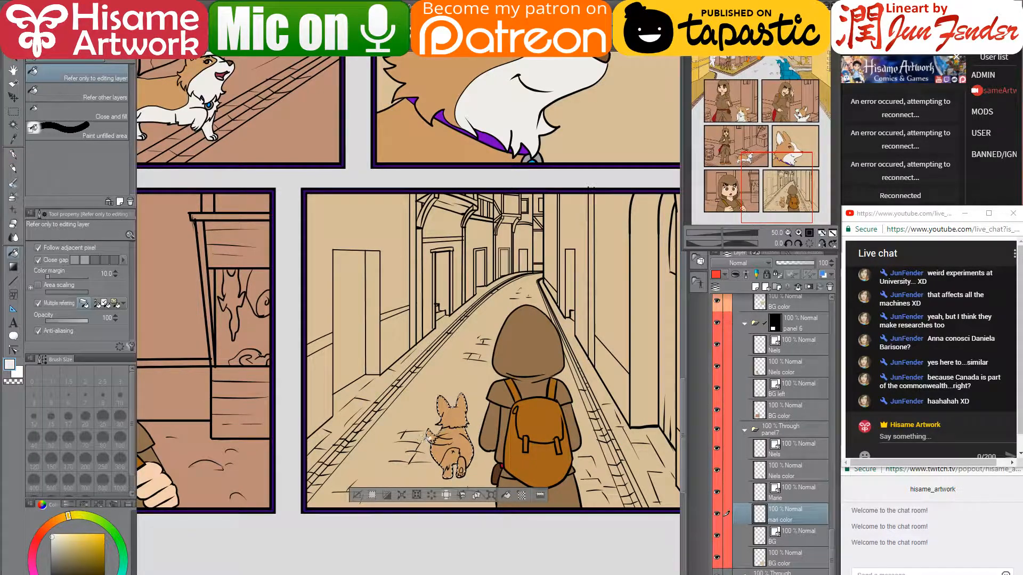
click(433, 438)
click(454, 459)
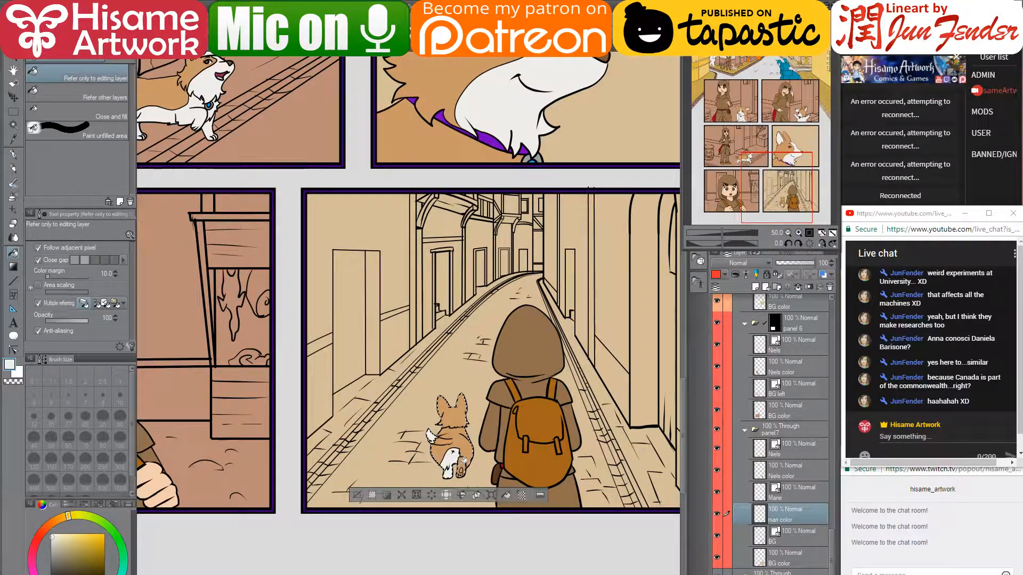
scroll(461, 471, up, 1)
scroll(462, 468, up, 5)
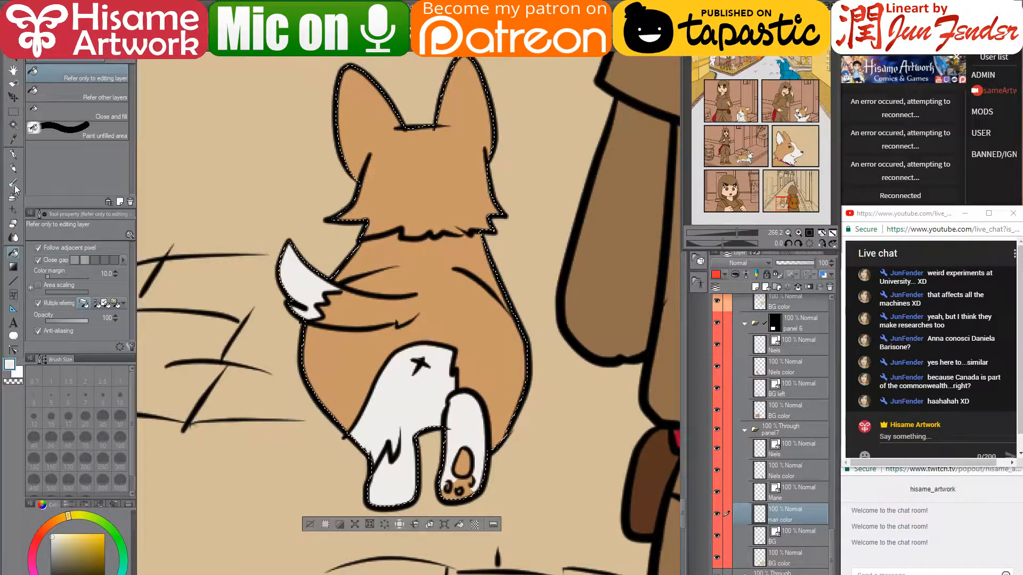
click(13, 154)
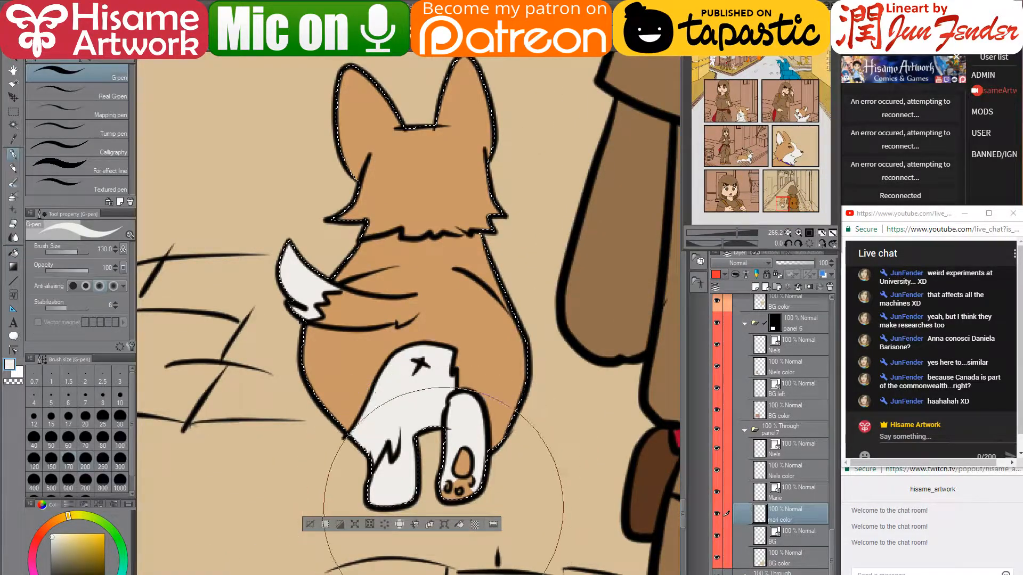
key(bracketleft)
key(bracketleft)
key(bracketleft)
key(bracketleft)
key(bracketleft)
key(bracketleft)
key(bracketleft)
key(bracketleft)
drag(453, 465, 455, 484)
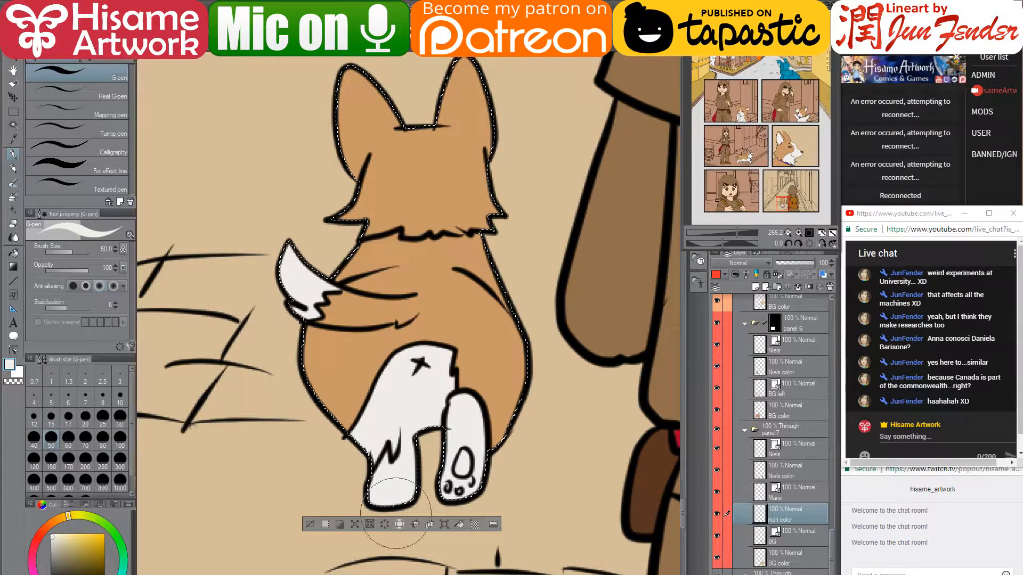
- Paint pink paw pads and toe beans on the corgi's raised paw, then deselect
scroll(549, 421, down, 2)
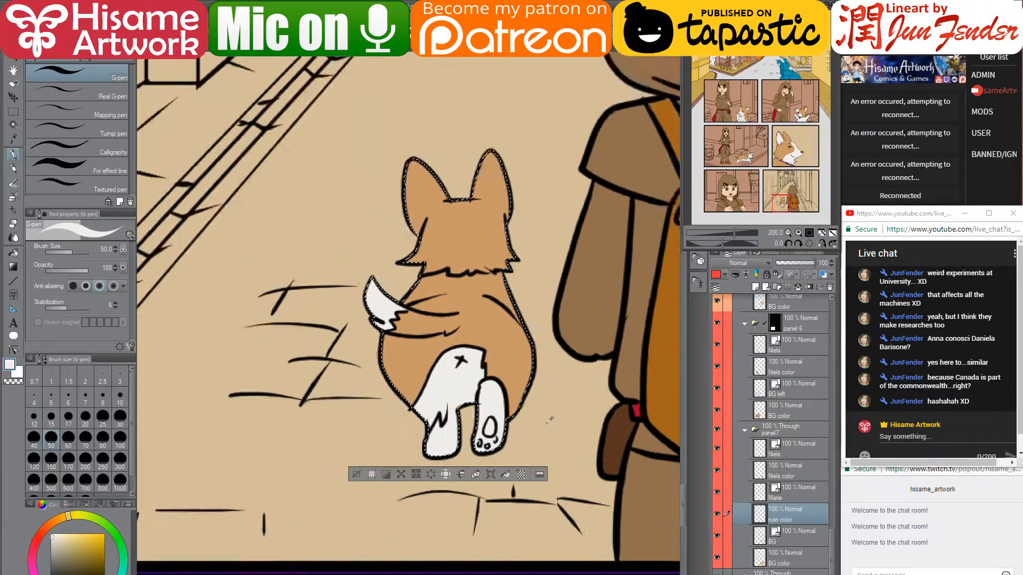
scroll(550, 421, down, 8)
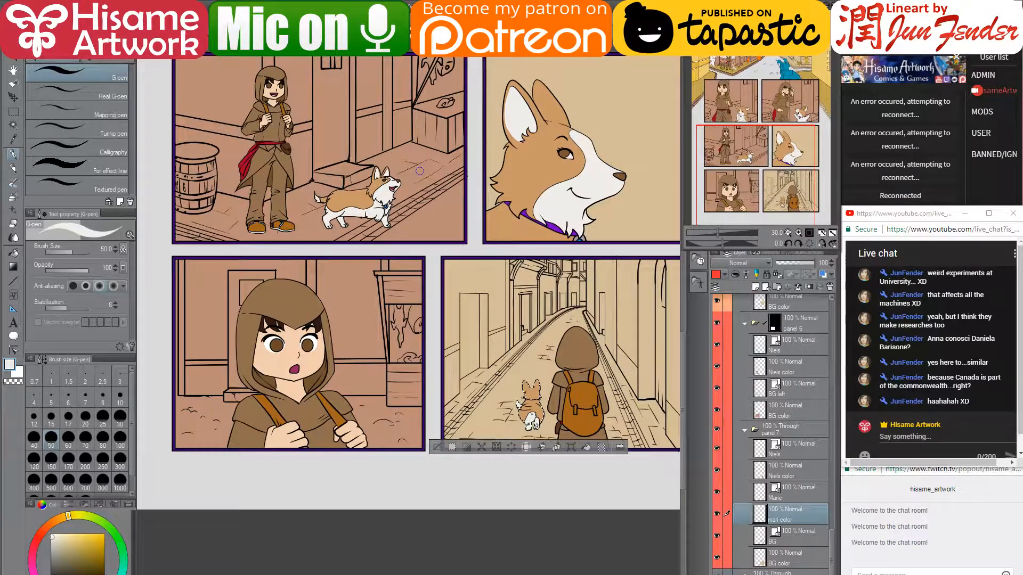
scroll(392, 166, up, 6)
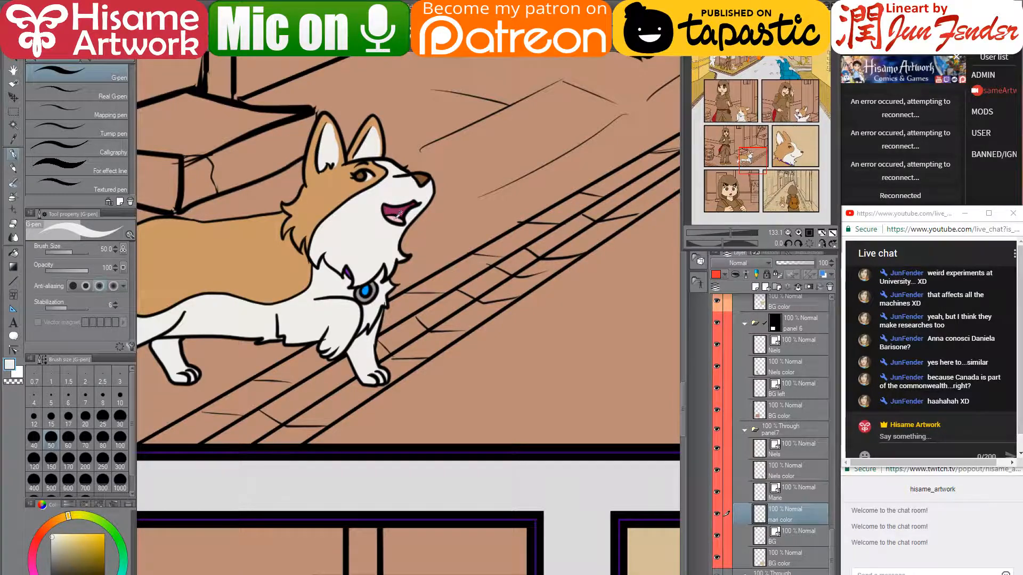
alt+click(398, 212)
scroll(395, 215, down, 3)
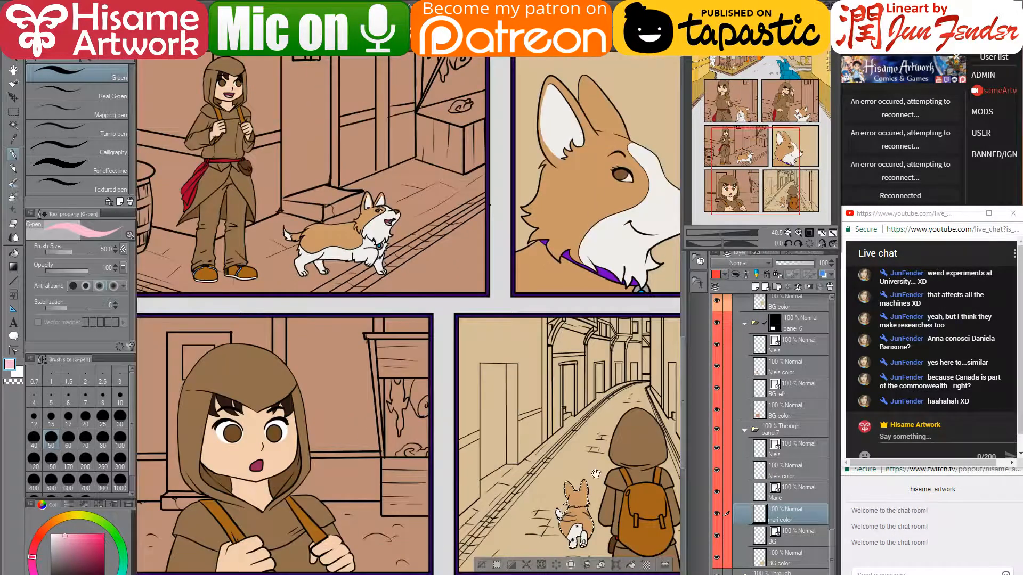
drag(571, 552, 470, 468)
scroll(478, 492, up, 3)
scroll(503, 426, up, 8)
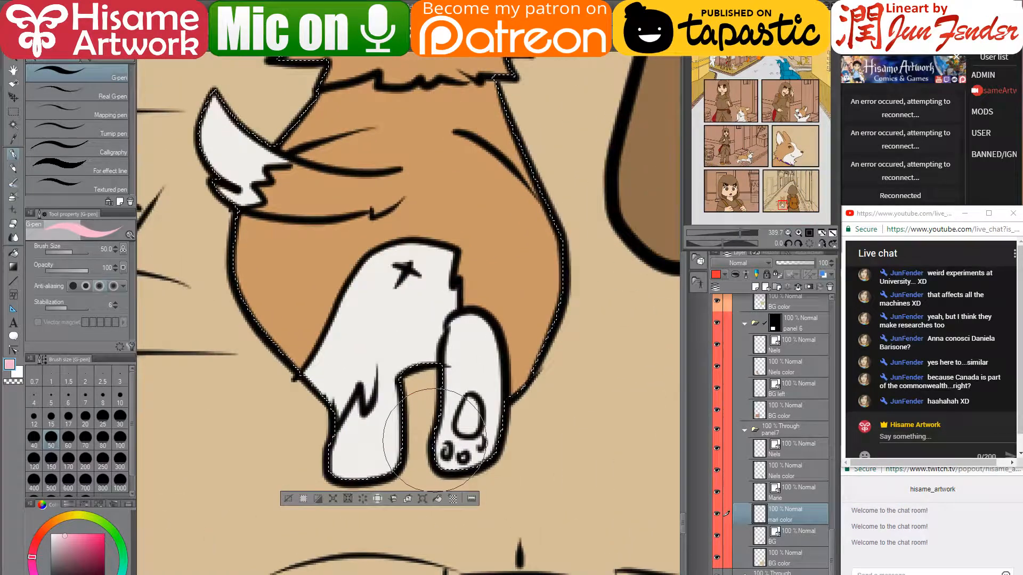
key(bracketleft)
key(bracketleft)
key(bracketleft)
key(bracketleft)
key(bracketleft)
key(bracketleft)
key(bracketleft)
key(bracketleft)
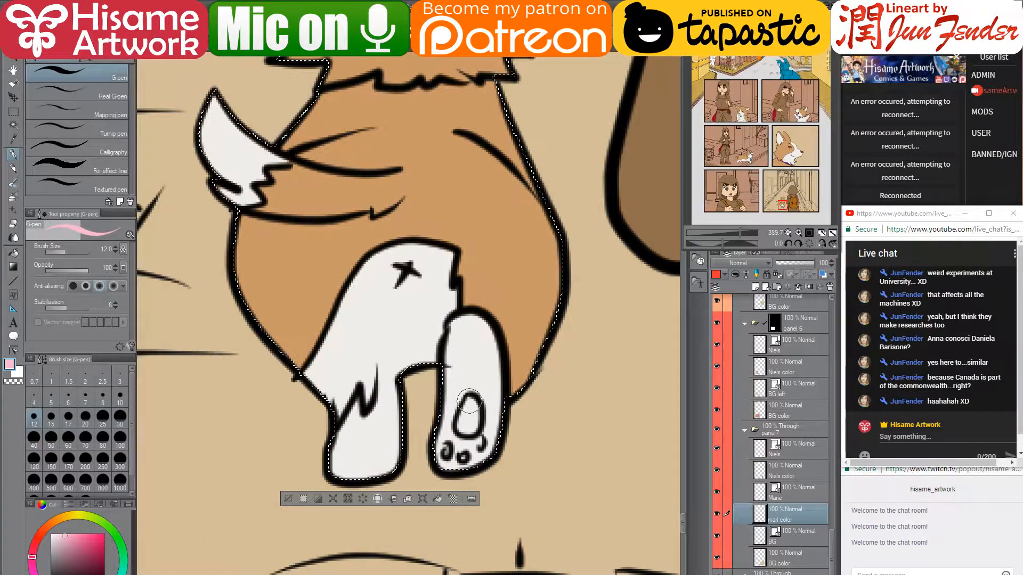
mouse_move(470, 397)
mouse_down()
mouse_move(463, 424)
mouse_move(474, 412)
mouse_up()
mouse_move(445, 450)
mouse_down()
mouse_move(466, 459)
mouse_move(471, 433)
mouse_up()
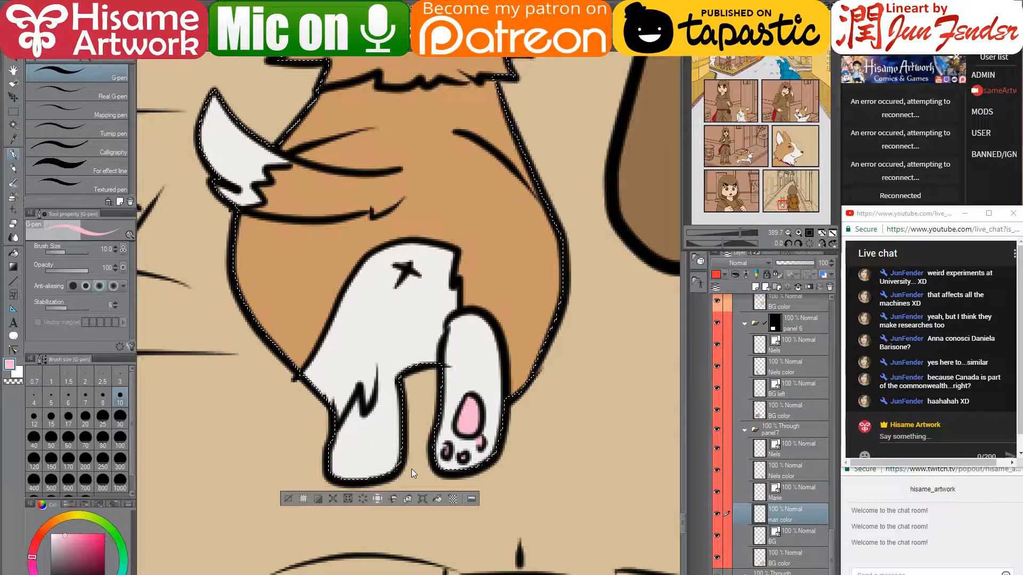
key(ctrl+d)
- Zoom out over the finished panels and pan up to the top street scene's timber-framed houses
scroll(429, 438, down, 7)
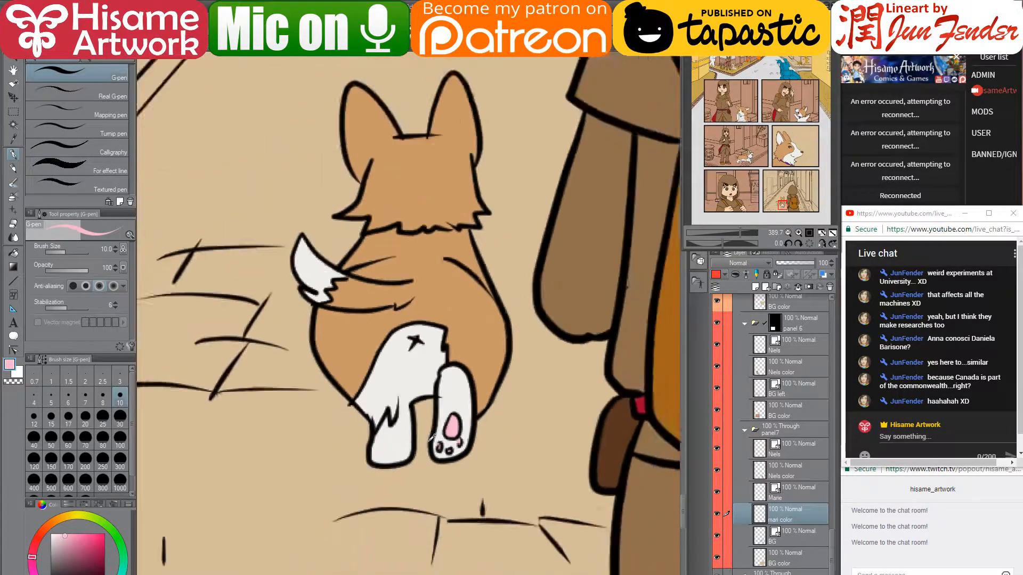
scroll(432, 438, down, 1)
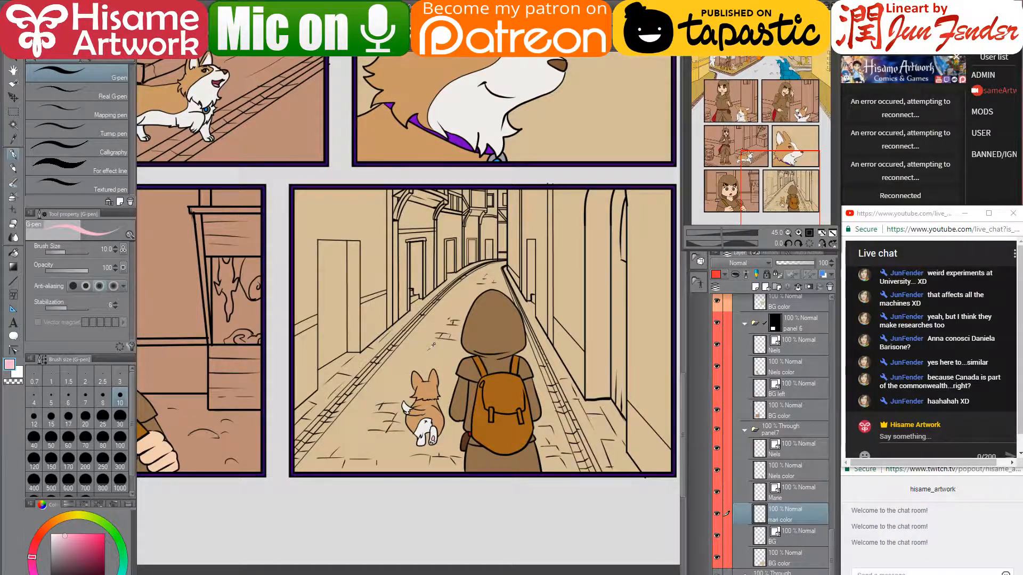
scroll(621, 386, down, 2)
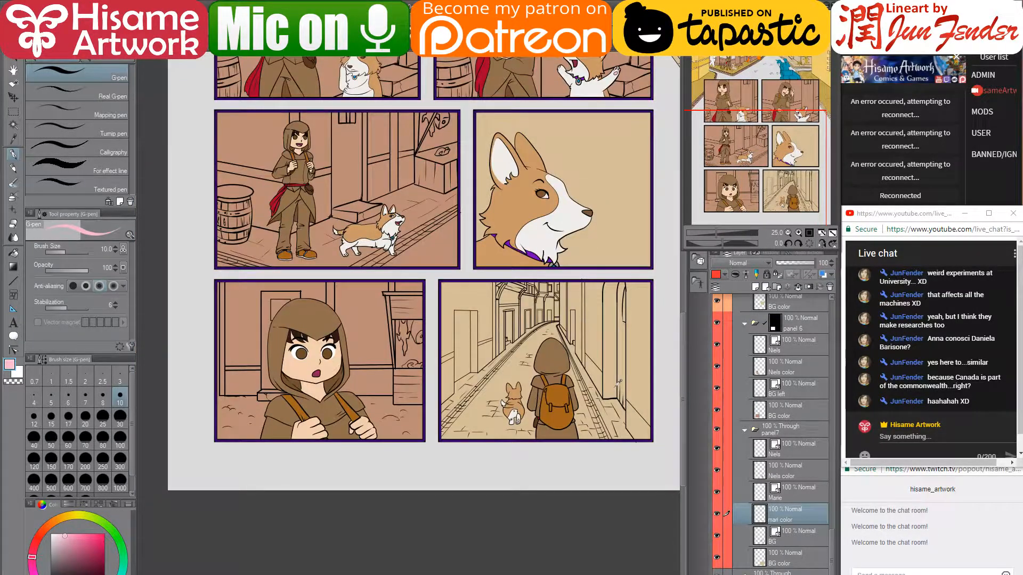
scroll(625, 367, up, 3)
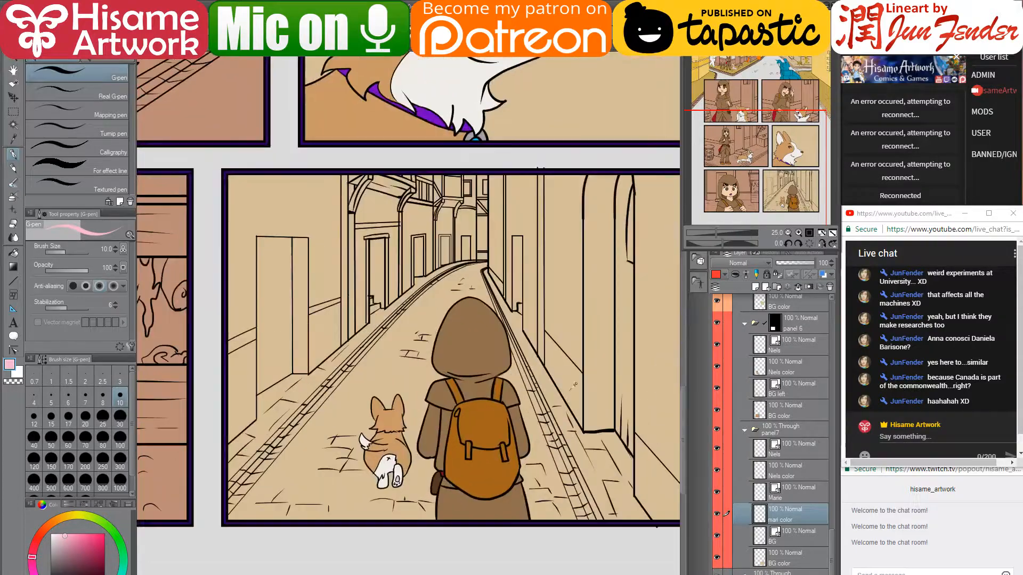
scroll(351, 441, up, 2)
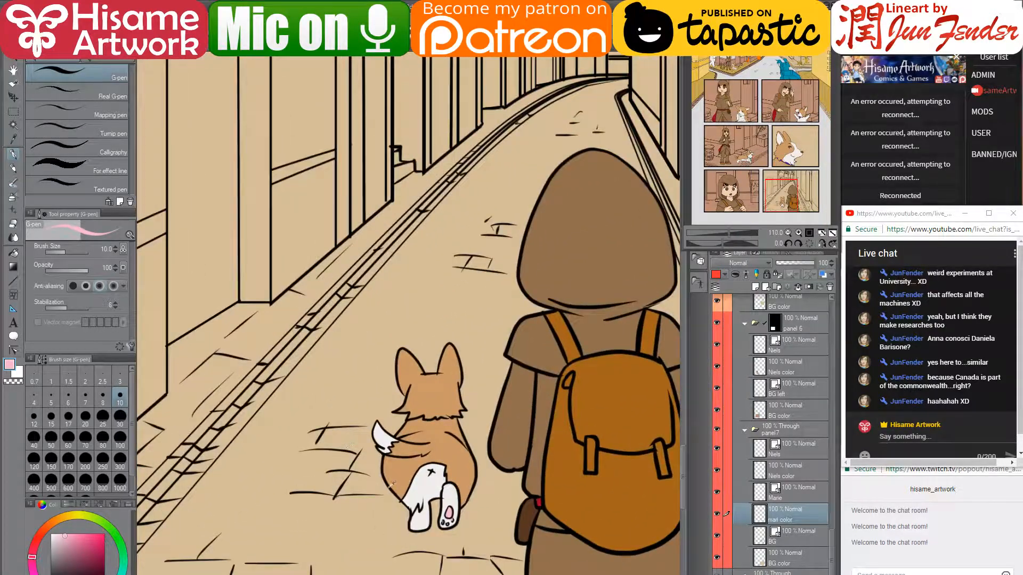
scroll(507, 455, down, 2)
scroll(507, 456, down, 3)
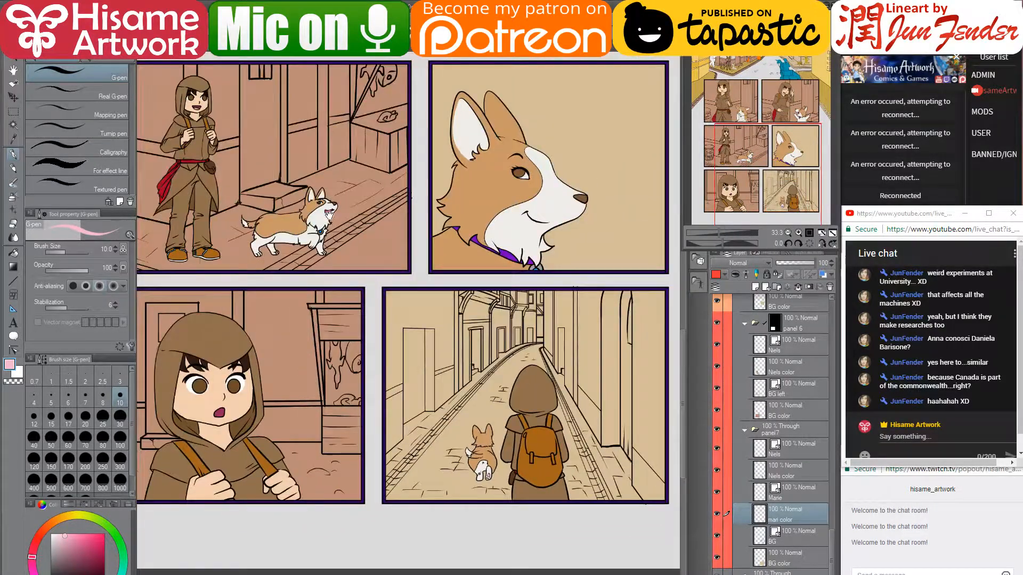
drag(330, 176, 396, 561)
drag(375, 341, 376, 349)
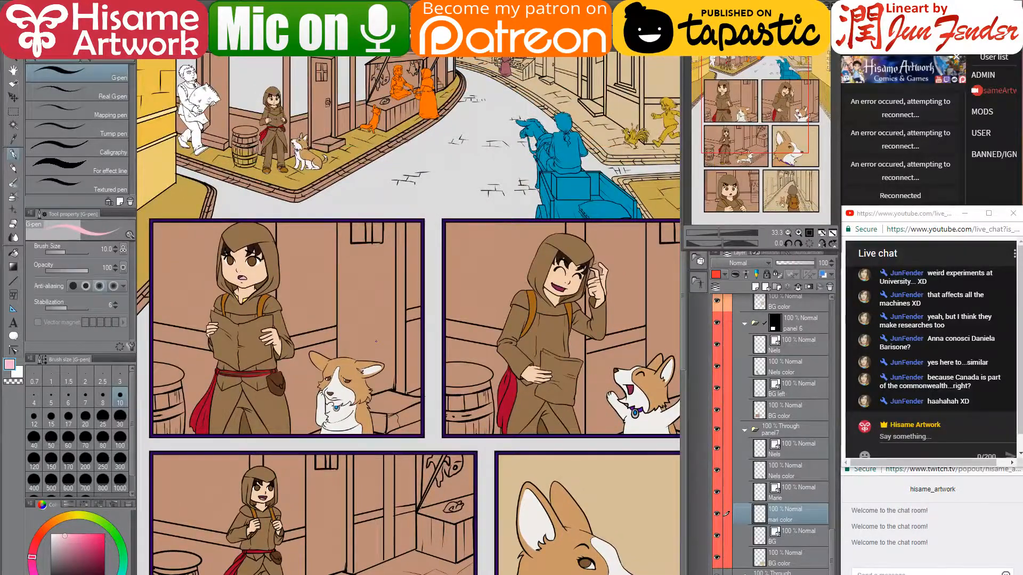
scroll(376, 342, down, 2)
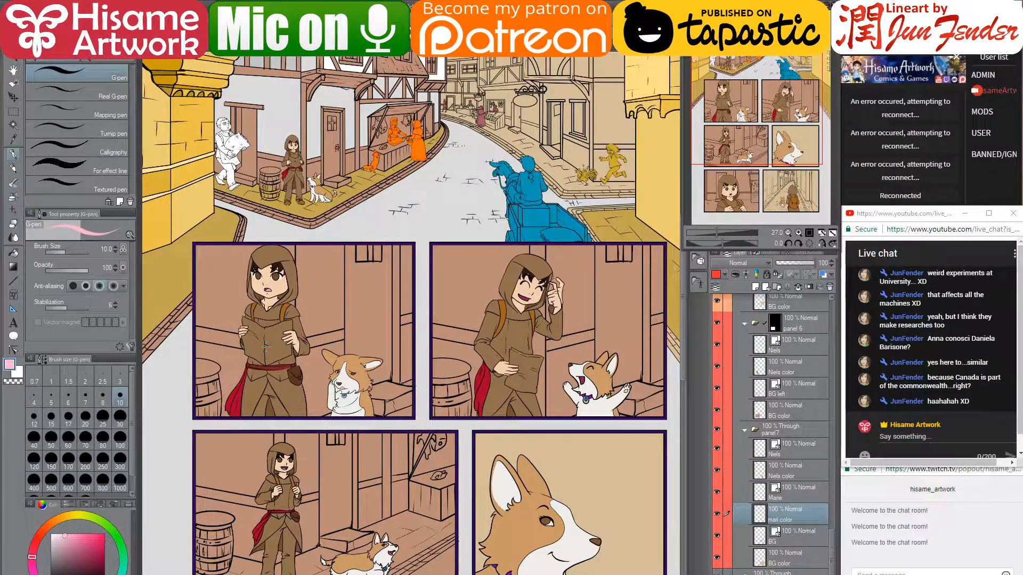
drag(397, 163, 378, 333)
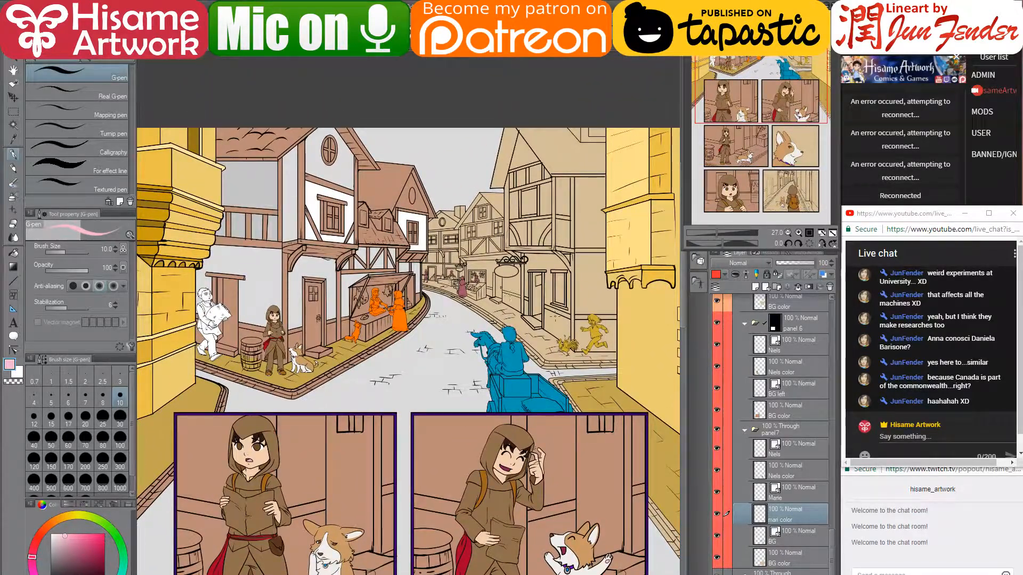
- Make the building walls layer active and centre the view on the half-timbered building
key(space)
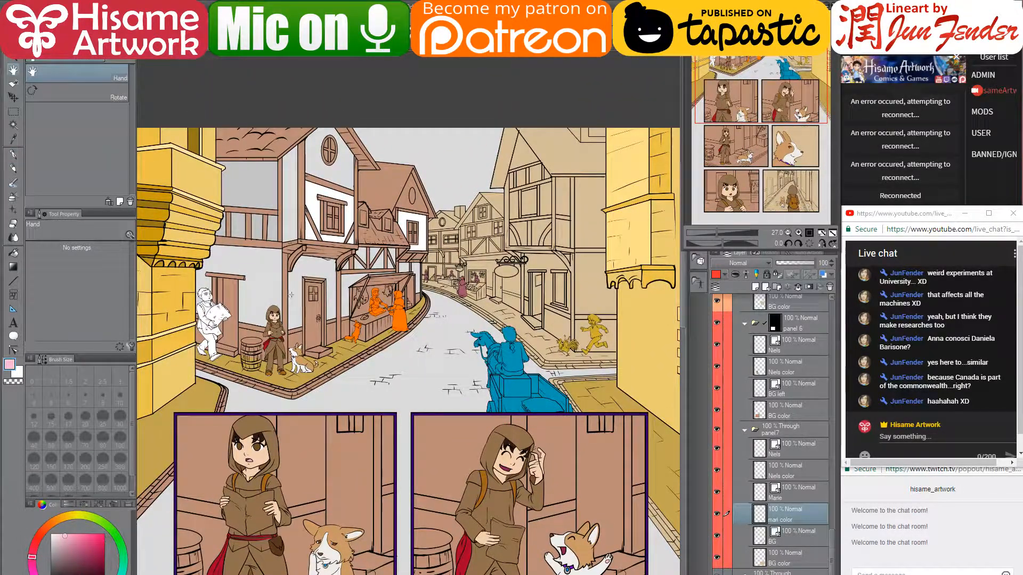
ctrl+shift+click(291, 295)
scroll(826, 346, up, 3)
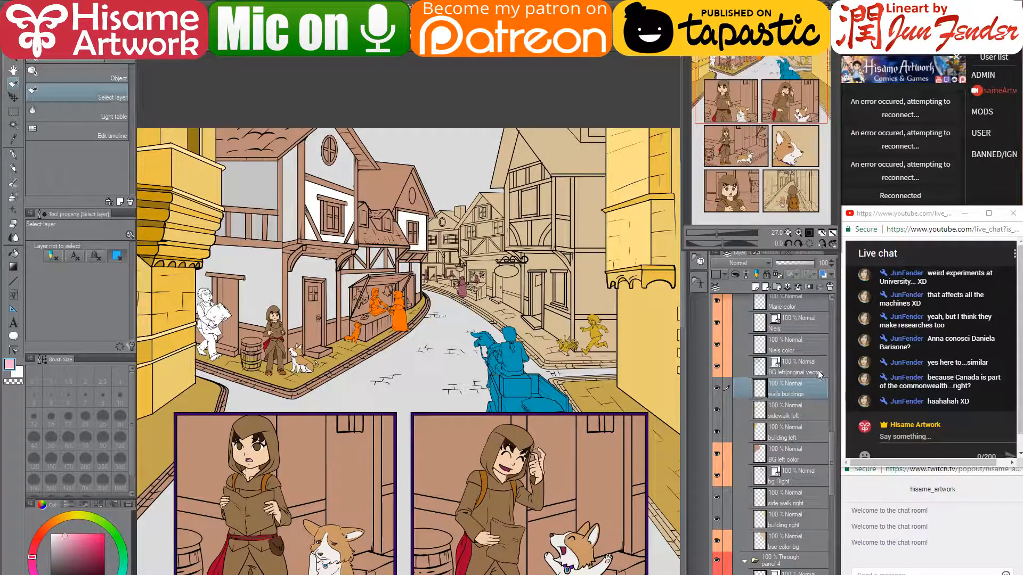
ctrl+click(759, 385)
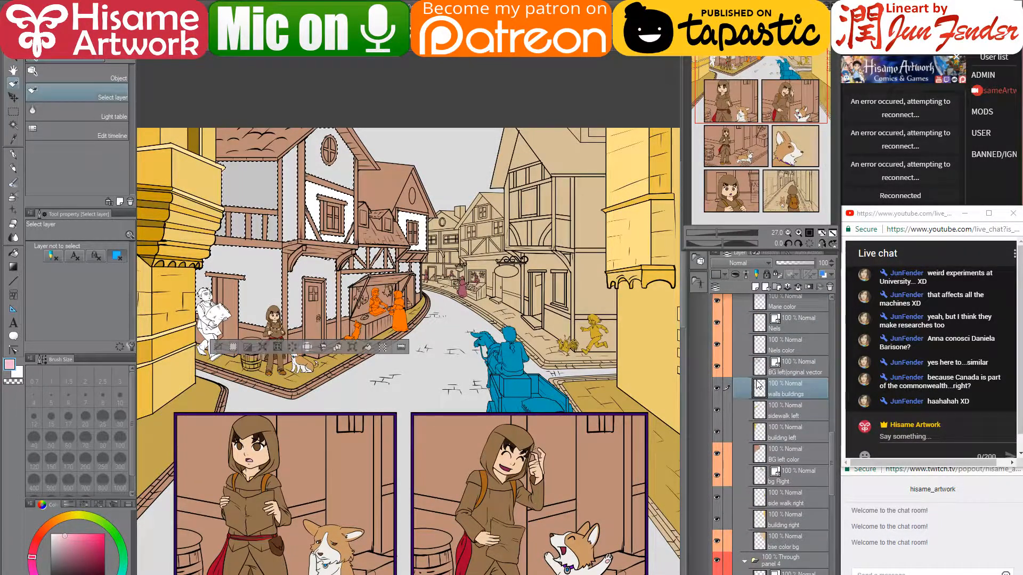
scroll(290, 128, up, 2)
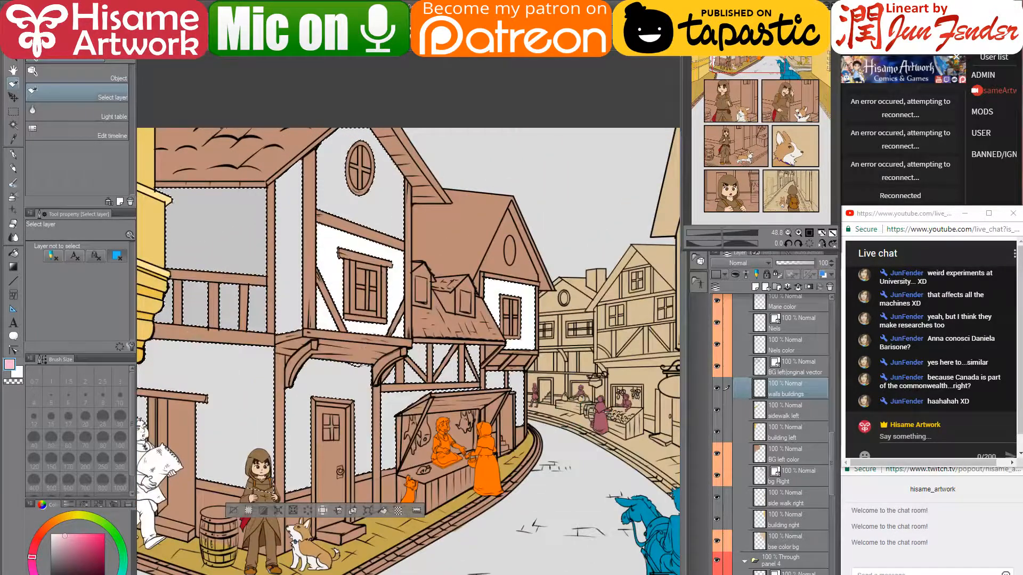
scroll(380, 191, up, 3)
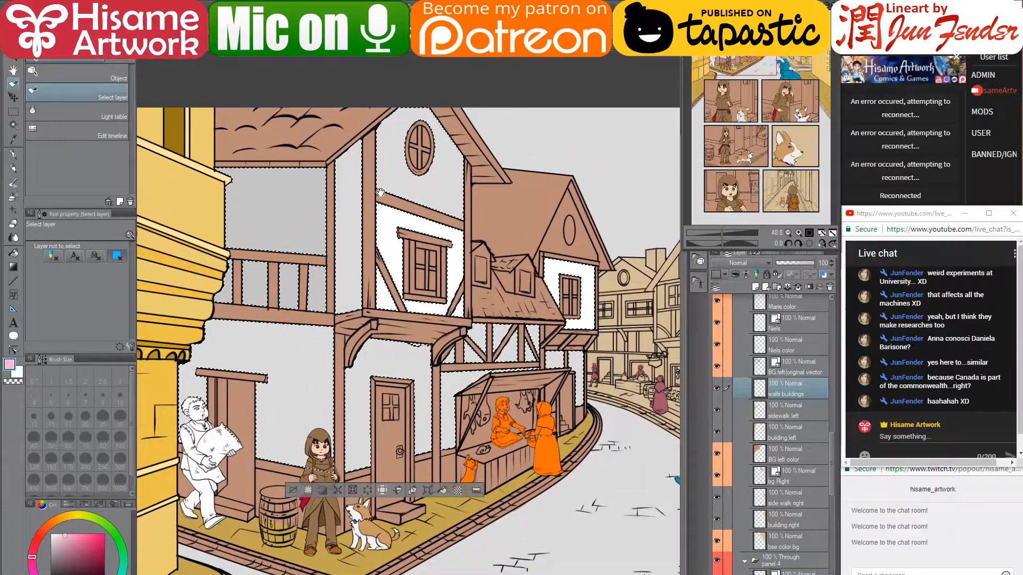
drag(380, 192, 386, 207)
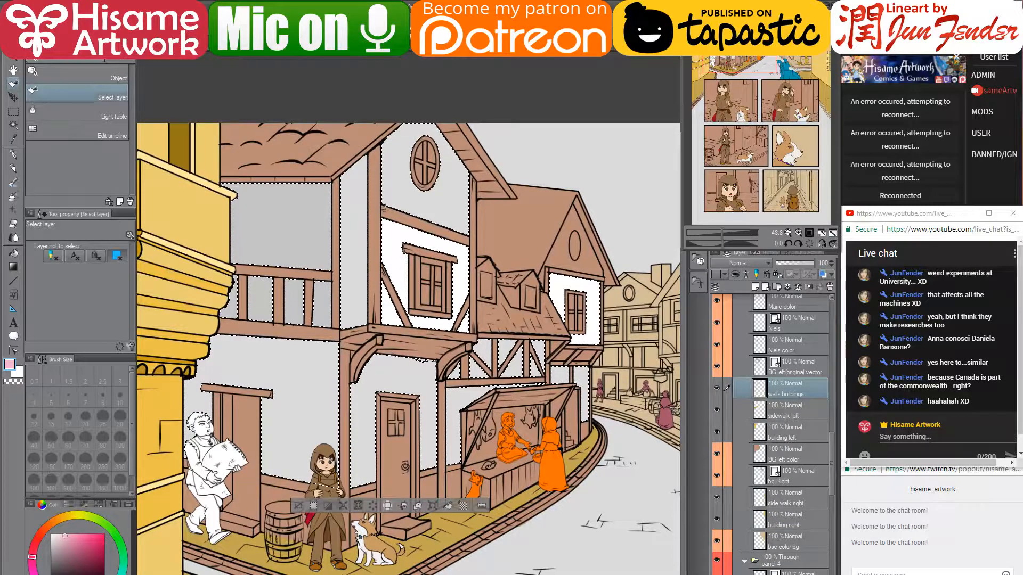
key(ctrl+d)
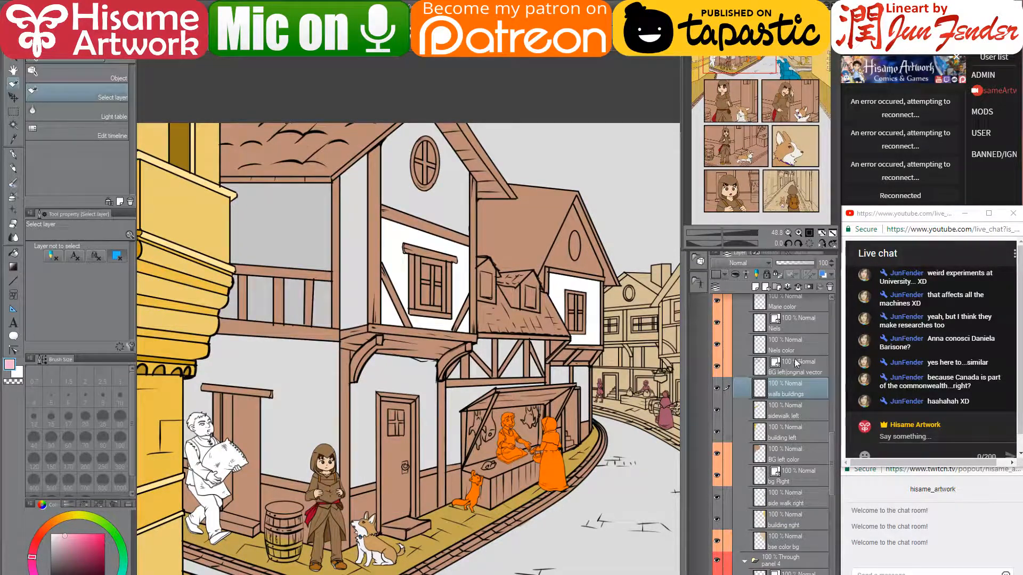
- Hide the hooded girl's and baker's layers, then fill the brown silhouette beside the door with the wall's light grey
scroll(797, 364, up, 4)
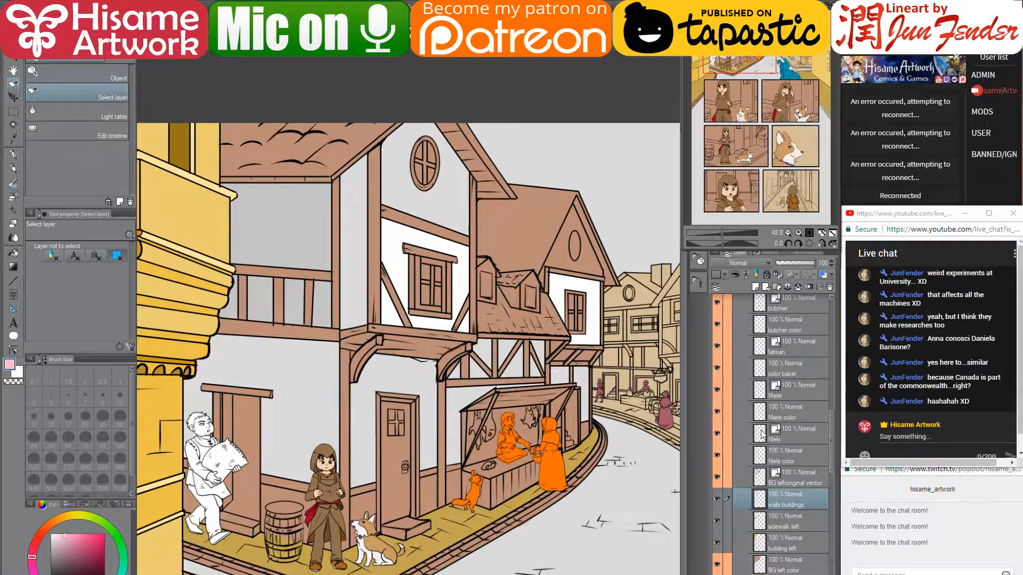
click(717, 456)
click(717, 433)
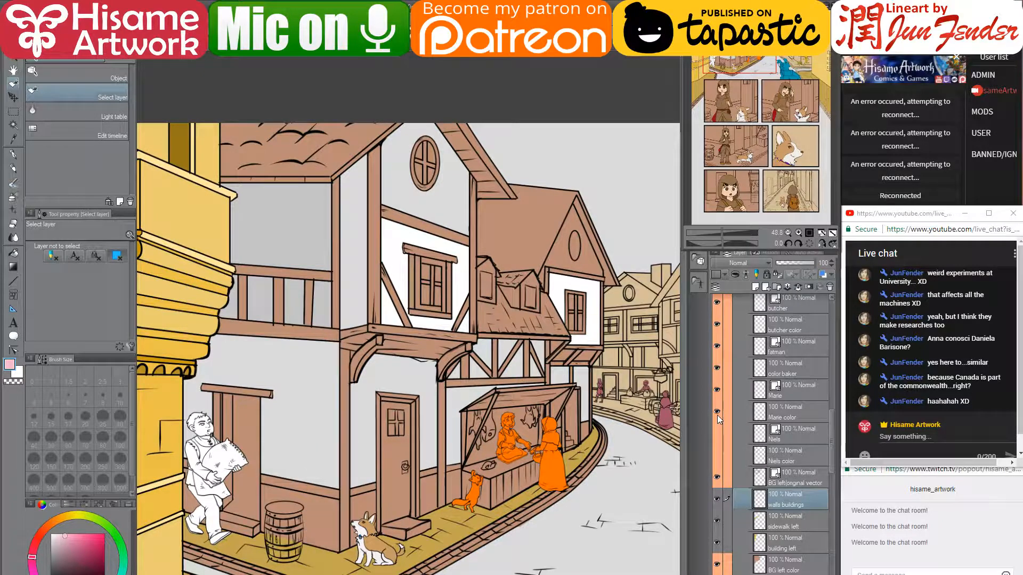
scroll(724, 378, up, 1)
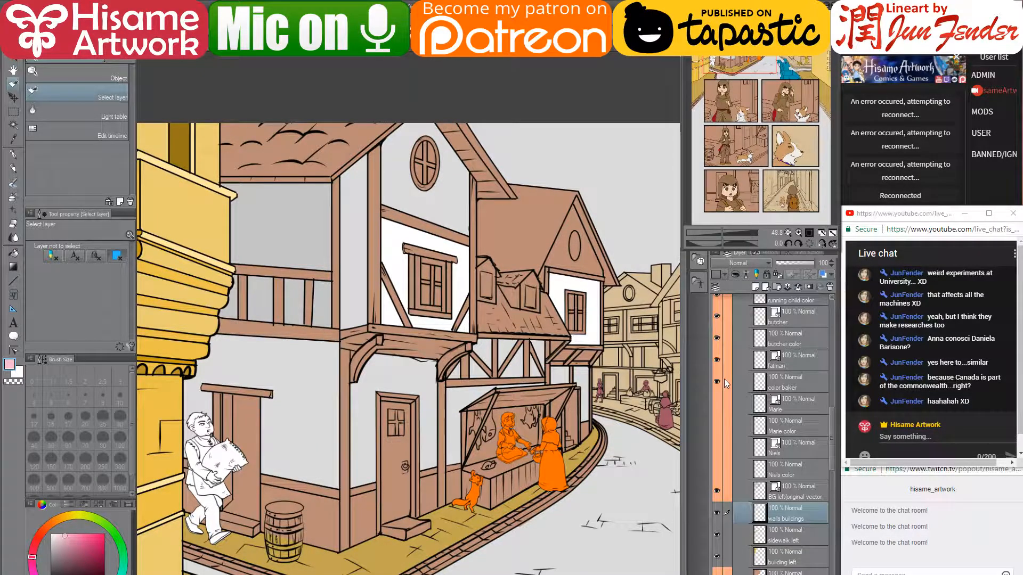
click(718, 380)
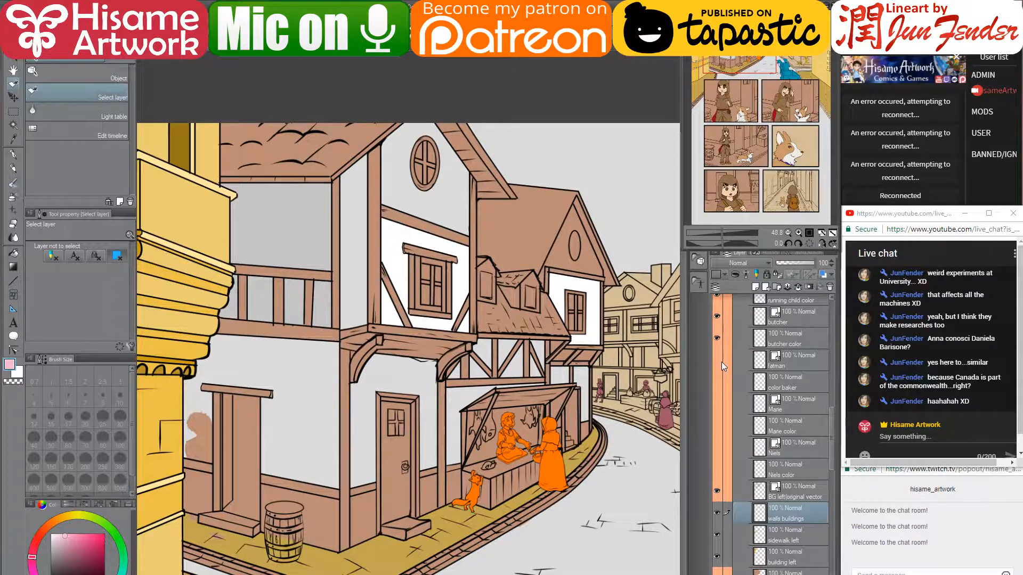
drag(352, 437, 380, 436)
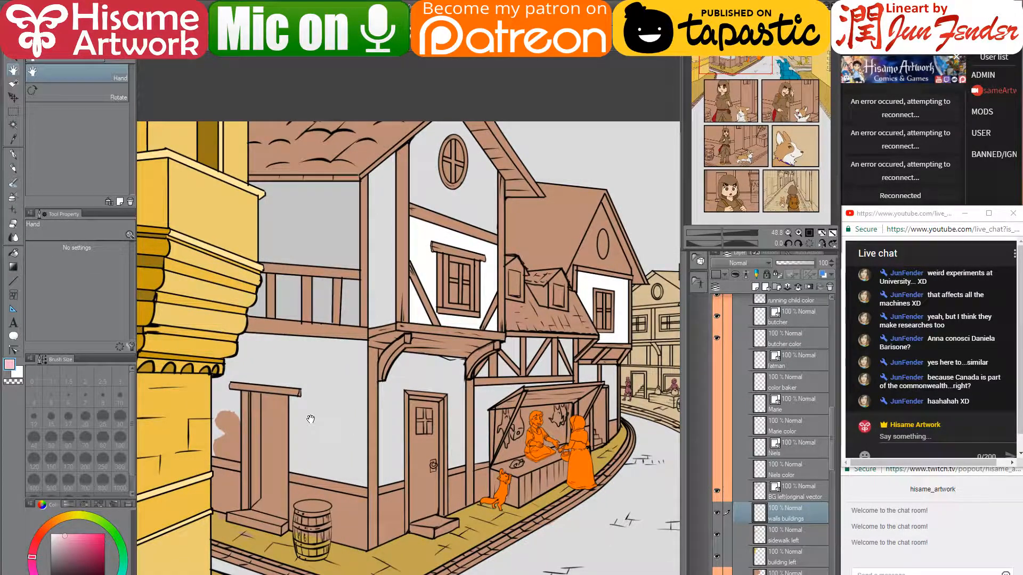
click(11, 256)
right_click(235, 409)
click(232, 434)
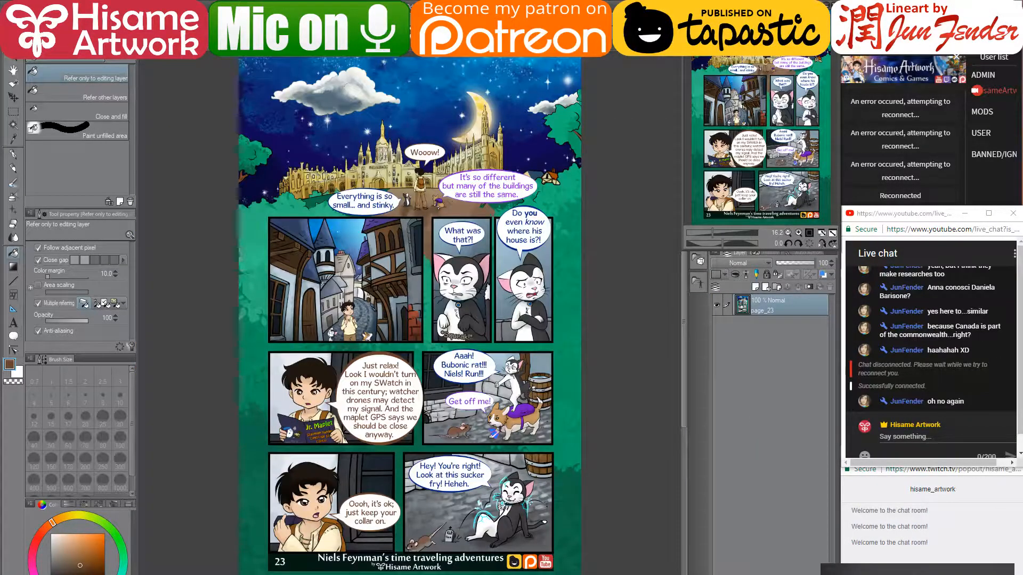
- Post 'I think it's back' in the YouTube live chat
key(ctrl+Tab)
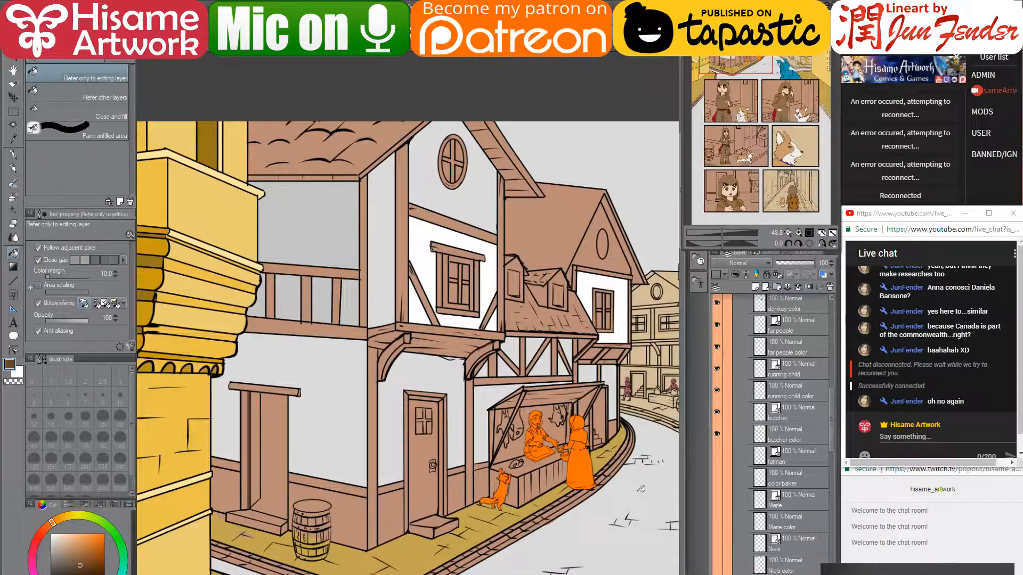
click(960, 437)
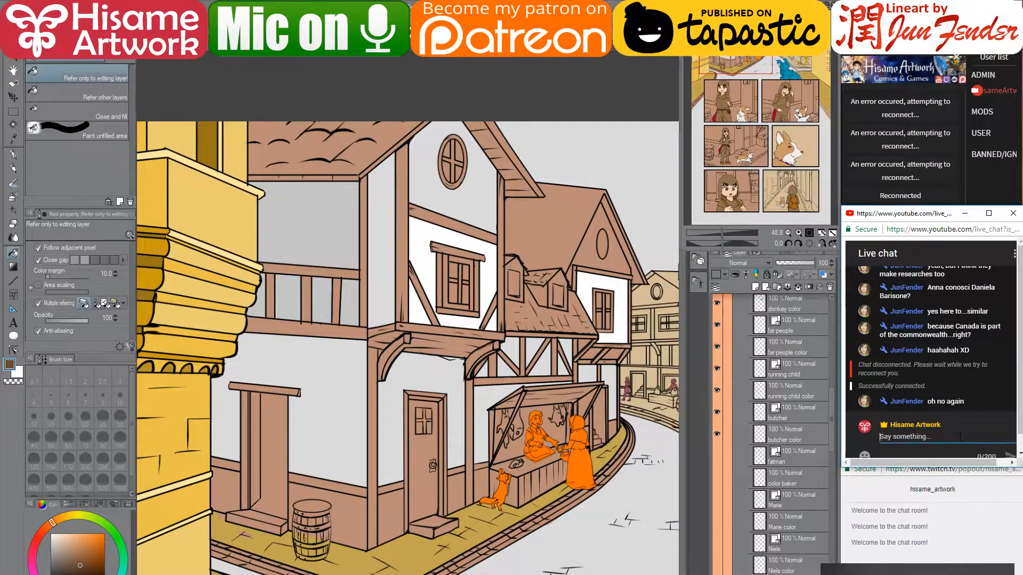
text(I think)
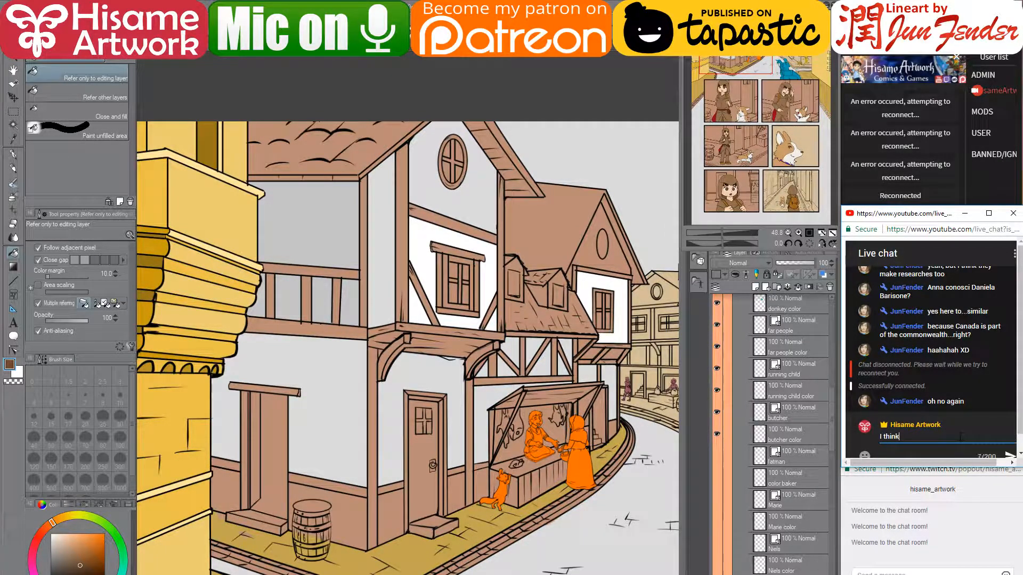
text( it's back)
key(Return)
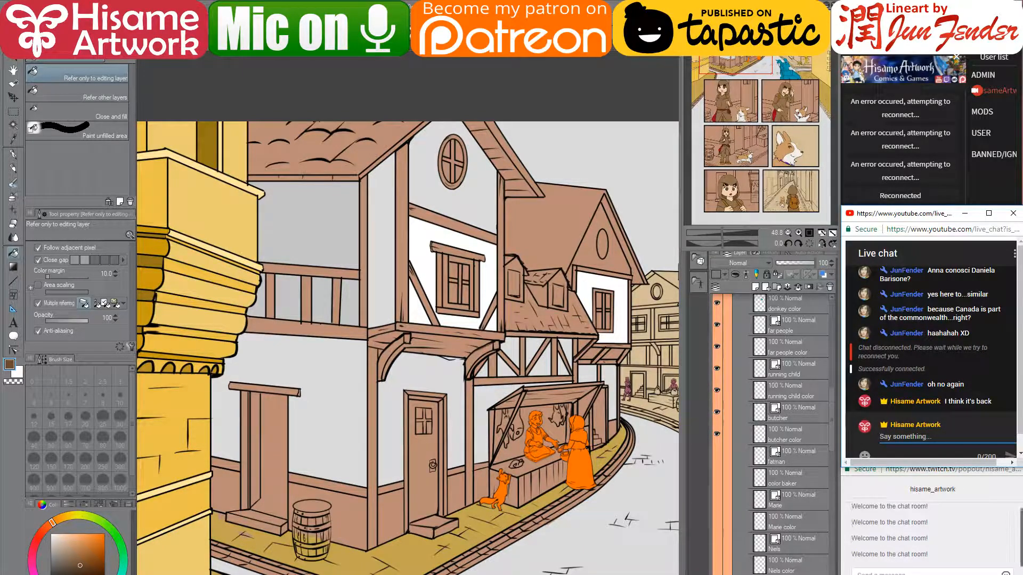
- Return to the painting and fill the narrow wall strip dark brown
key(alt+Tab)
click(776, 7)
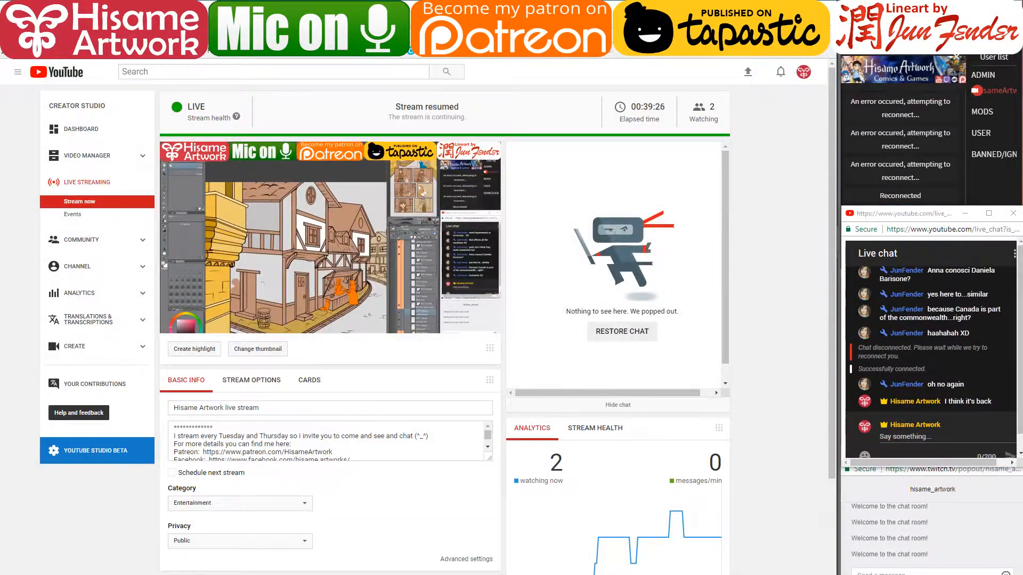
click(383, 286)
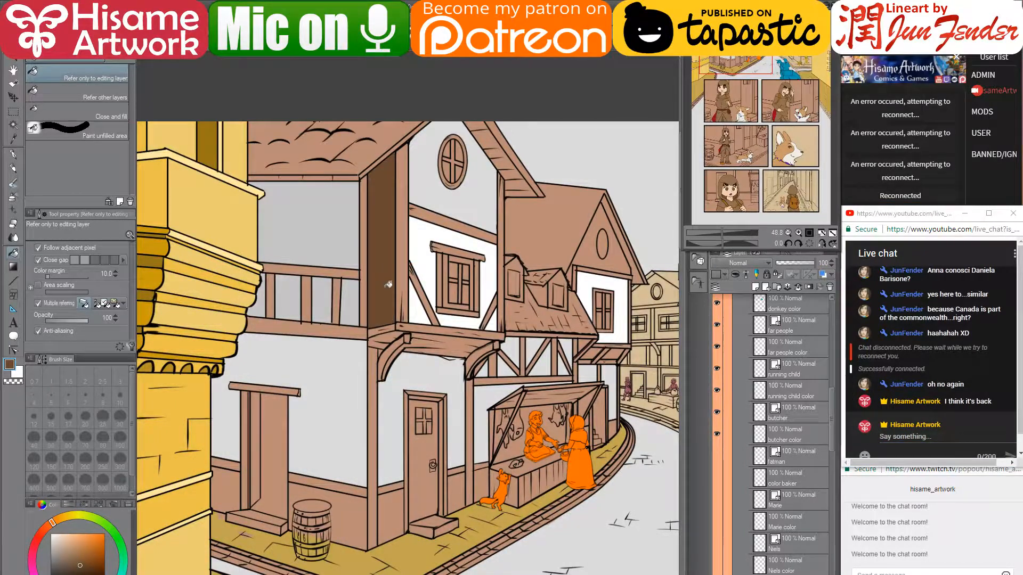
- Undo the wide wall-strip fill, then fill the narrow strip, window post, diagonal beams and balcony beam dark brown
key(ctrl+z)
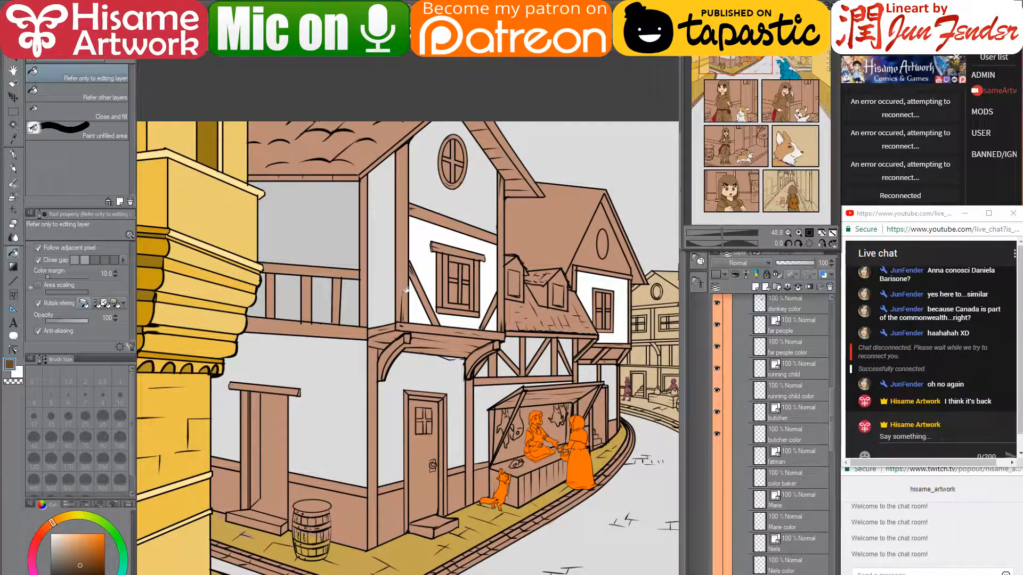
click(405, 291)
click(501, 285)
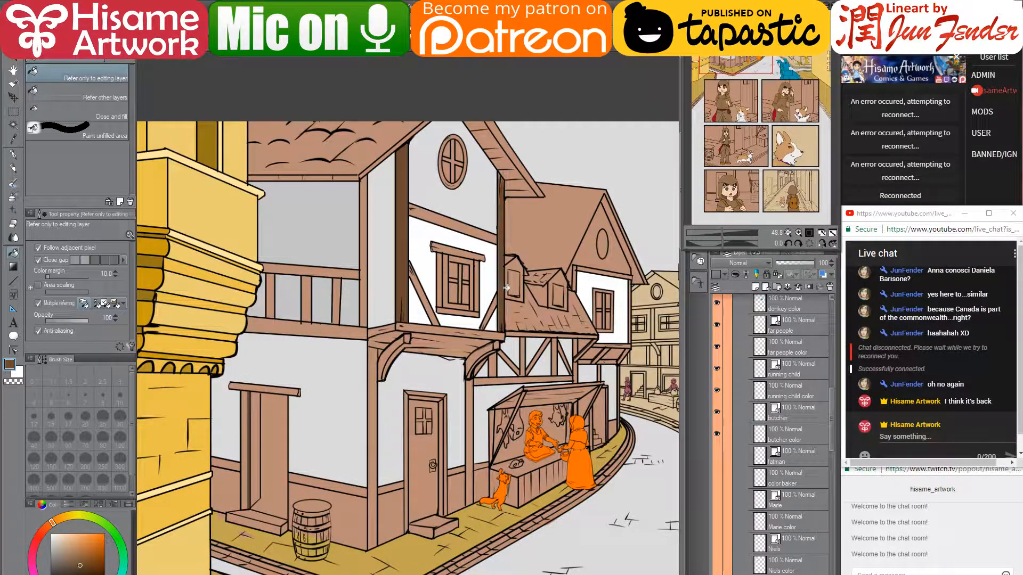
click(478, 230)
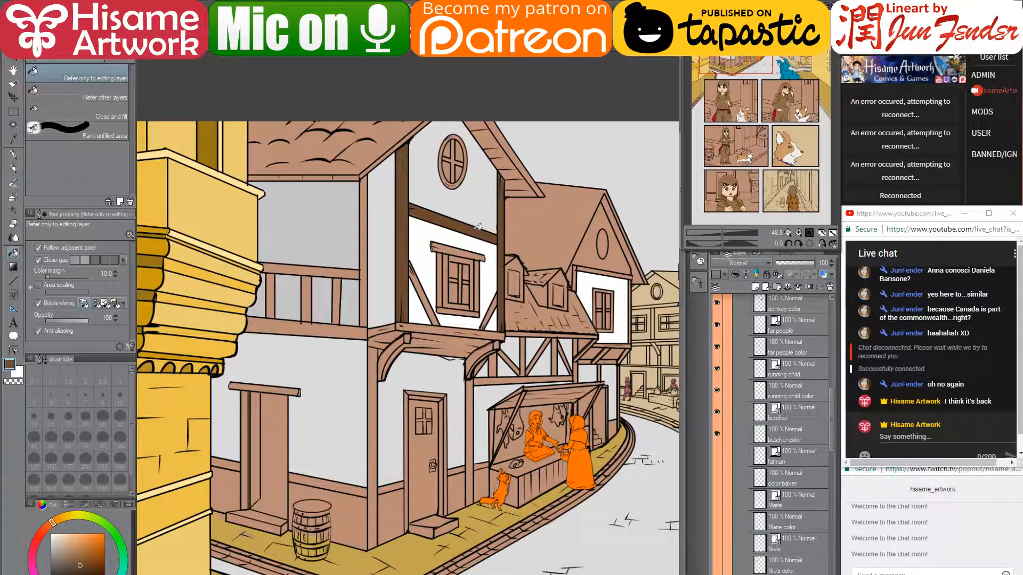
click(431, 304)
click(491, 311)
click(398, 331)
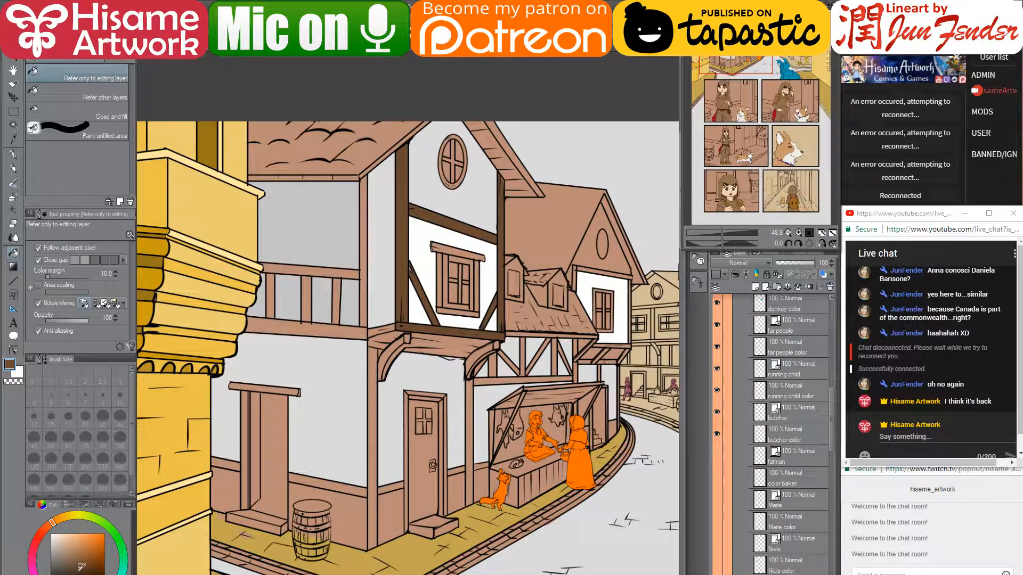
click(386, 329)
- Fill the balcony underside darker brown, its top surface lighter brown, and both curved brackets
click(84, 572)
click(460, 349)
scroll(453, 344, up, 4)
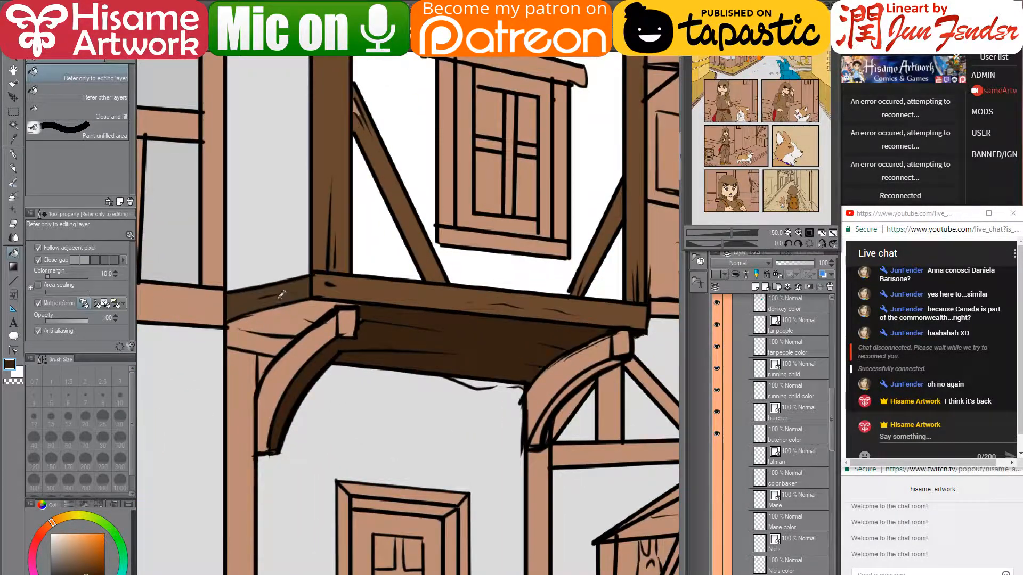
alt+click(283, 294)
click(291, 320)
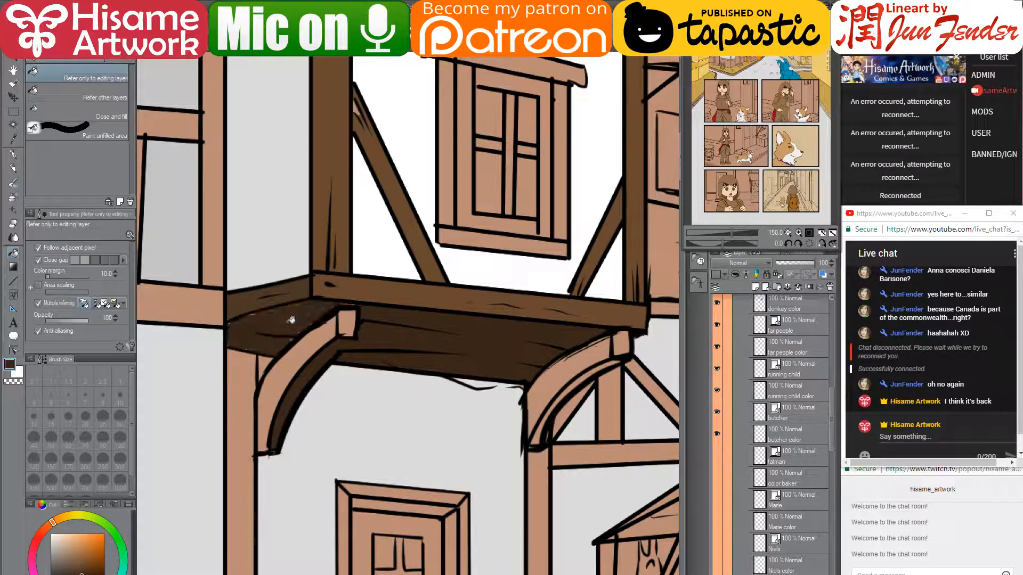
click(602, 354)
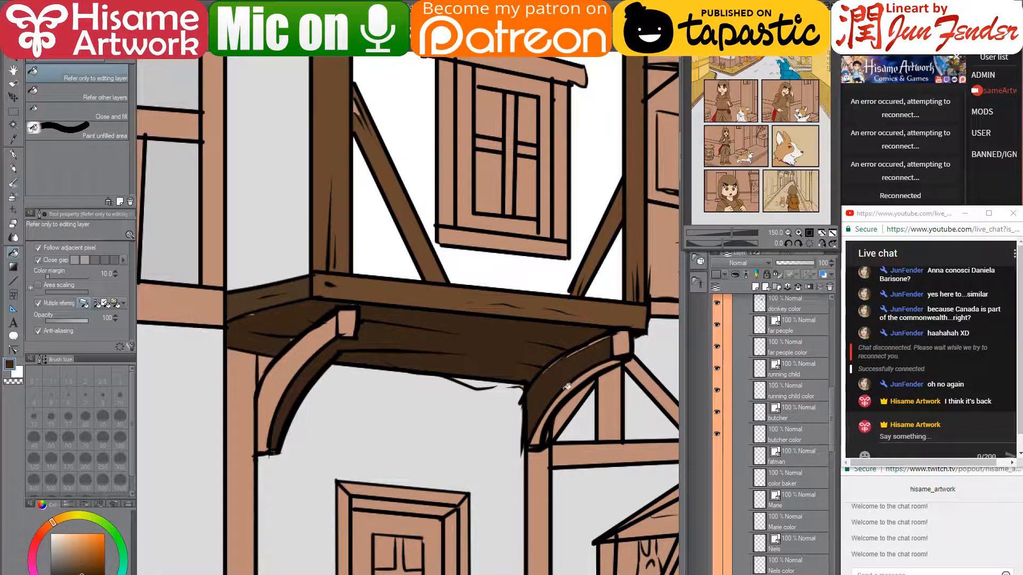
click(296, 351)
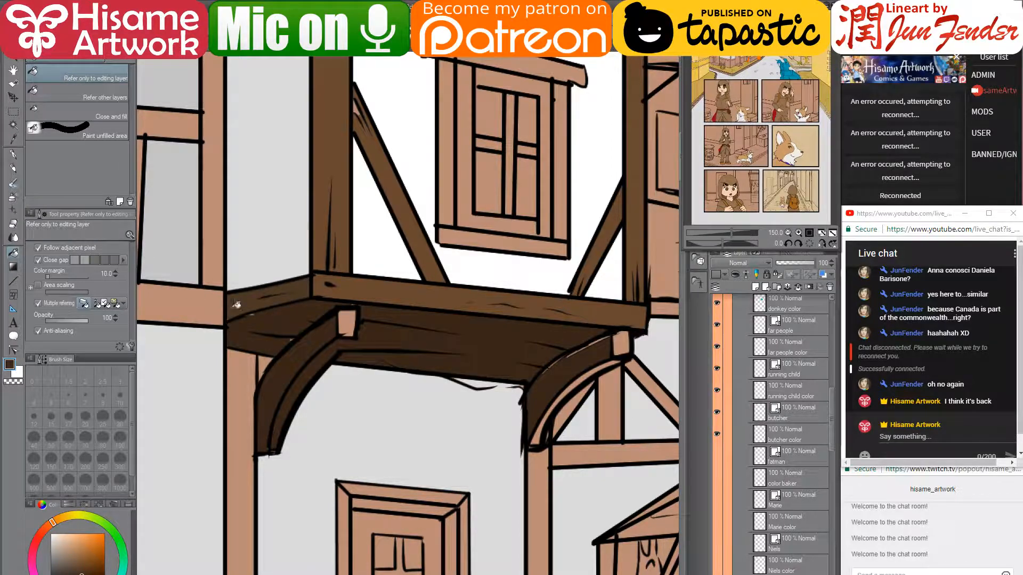
- Shade the brackets: refill the left one lighter brown and the right one darker brown
drag(279, 314, 333, 321)
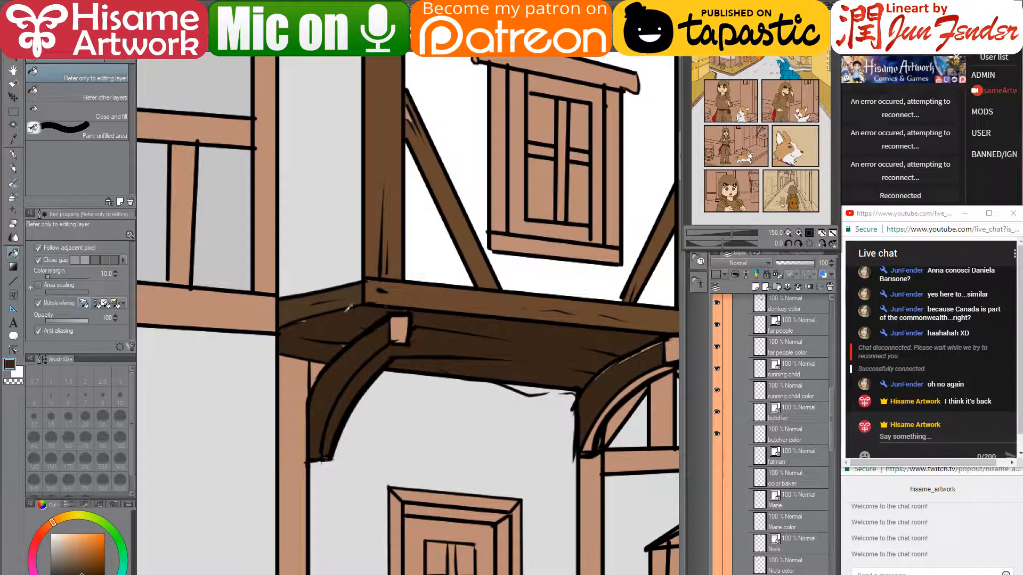
click(347, 366)
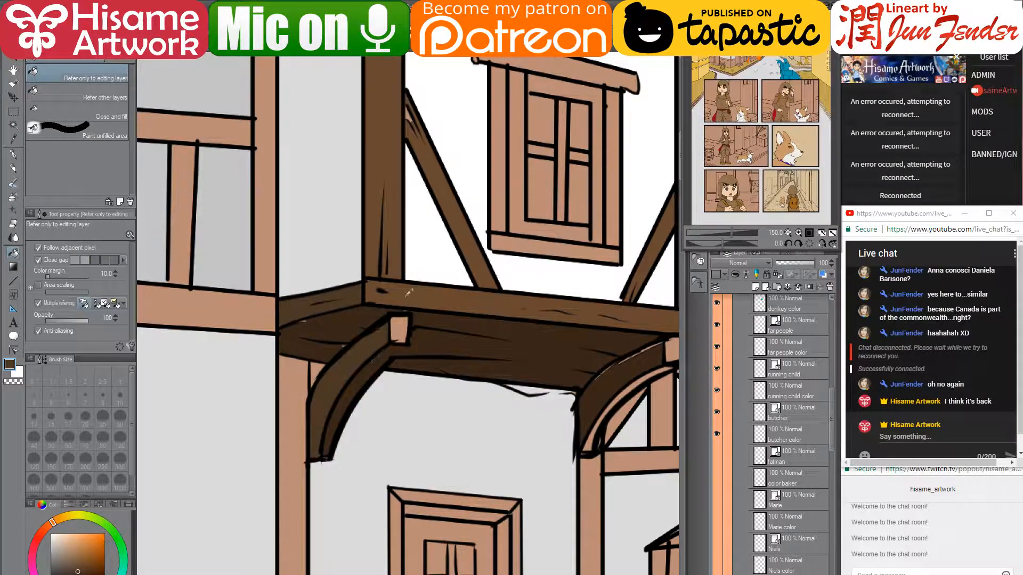
drag(547, 334, 432, 336)
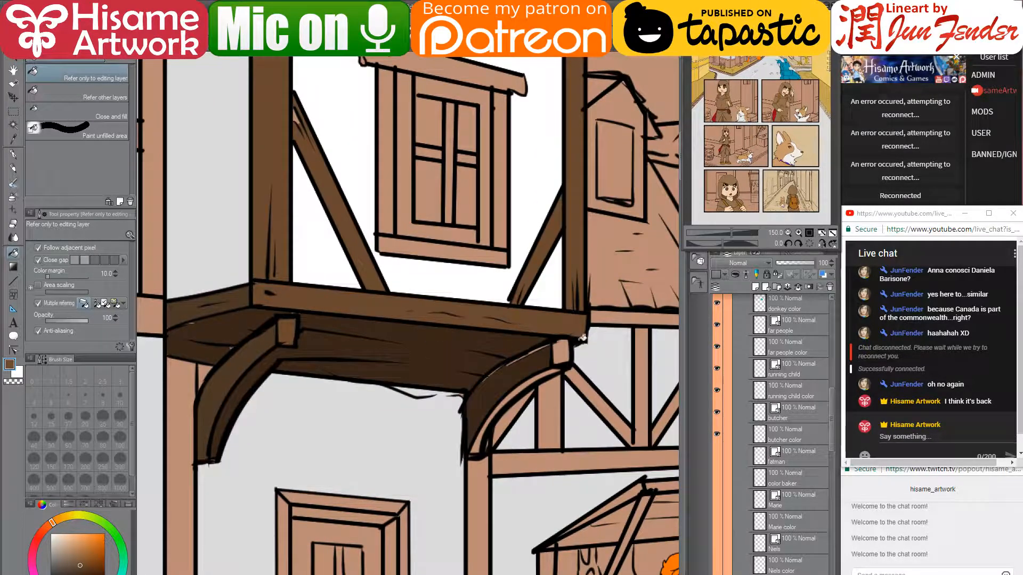
alt+click(532, 368)
click(536, 377)
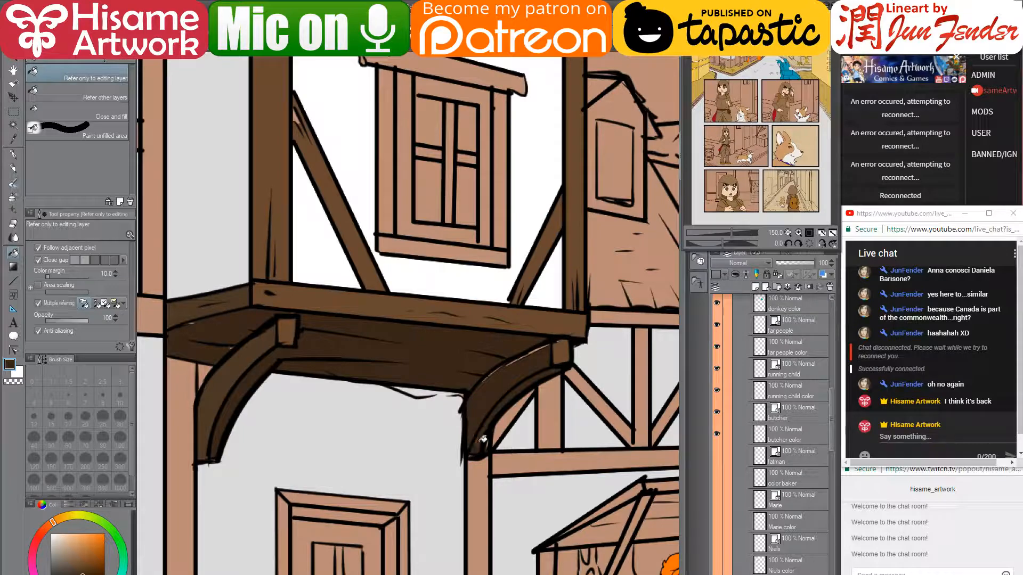
scroll(539, 406, down, 2)
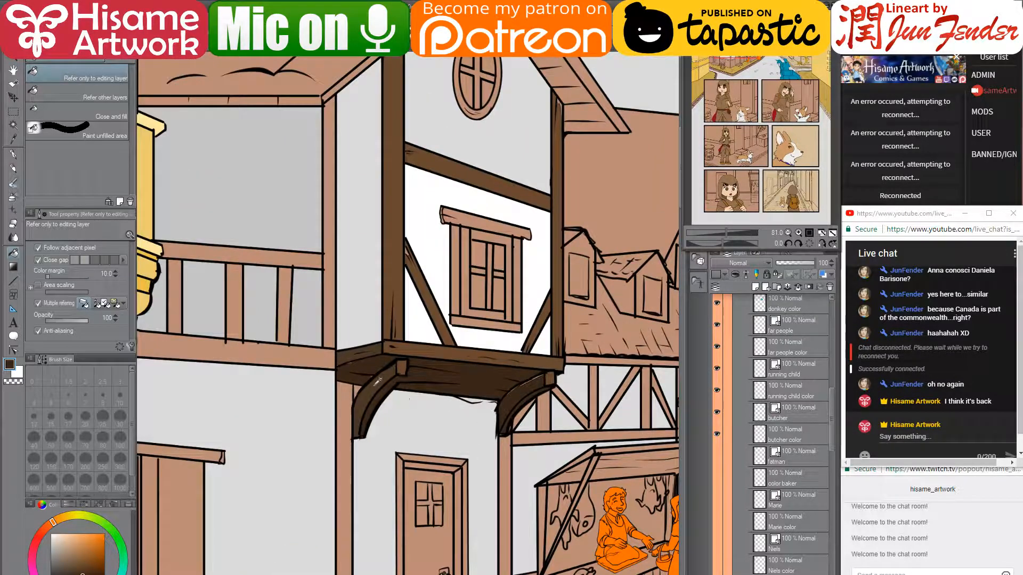
alt+click(377, 380)
click(532, 394)
- Fill the tall posts on both sides of the door and the door trim bands dark brown
drag(559, 428, 600, 312)
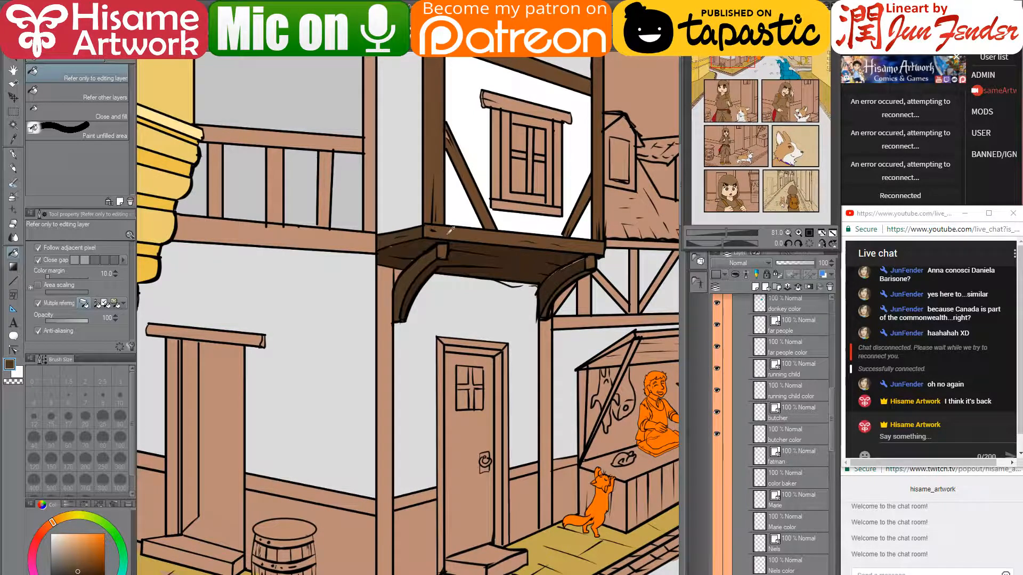
alt+click(427, 281)
click(388, 352)
click(549, 371)
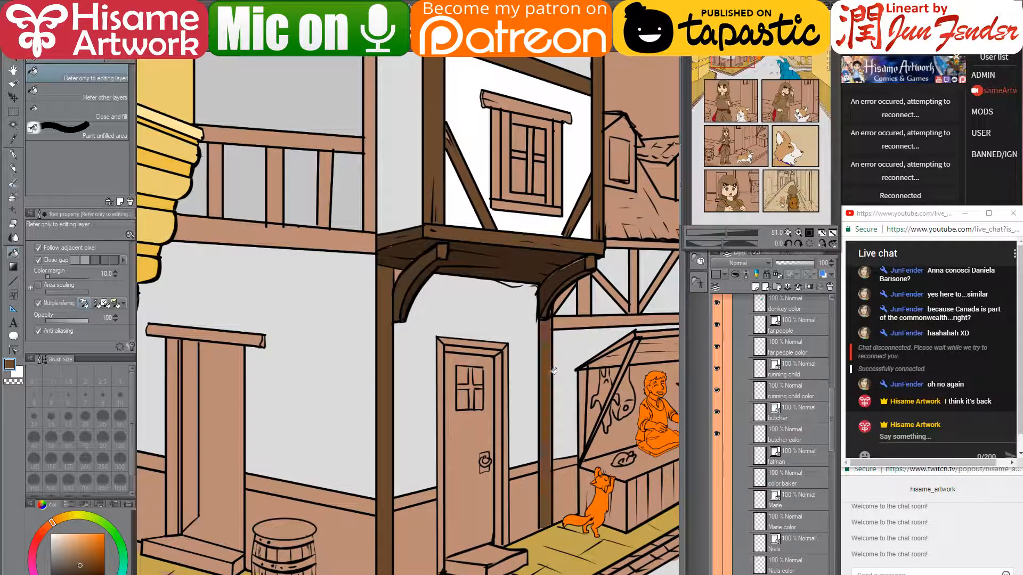
drag(557, 430, 527, 342)
click(391, 408)
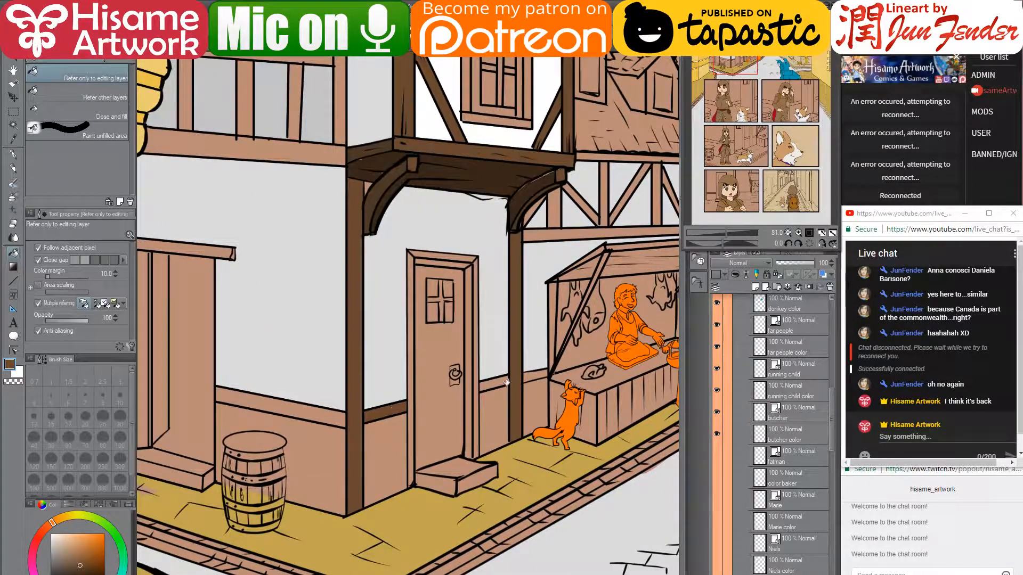
click(504, 383)
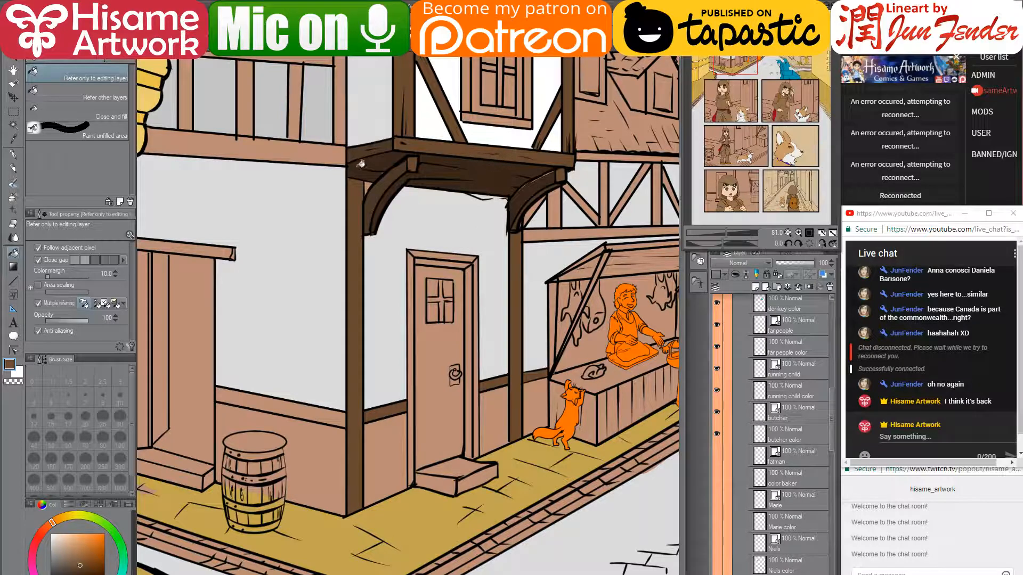
- Fill the three lower wall panels with the awning's dark brown, then return to the streaming dashboard
alt+click(369, 172)
click(406, 461)
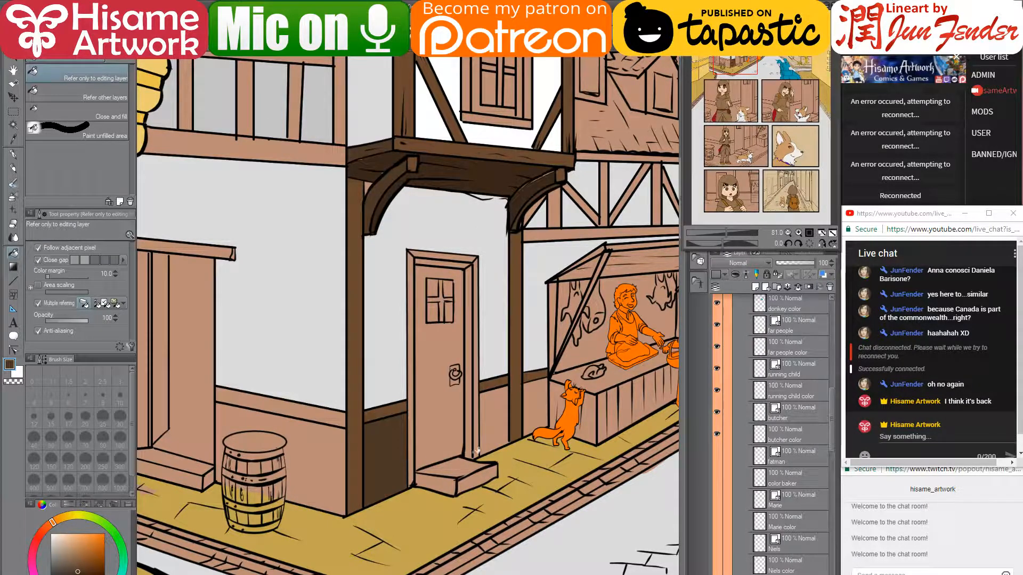
click(493, 429)
click(541, 413)
drag(430, 420, 448, 439)
mouse_move(316, 574)
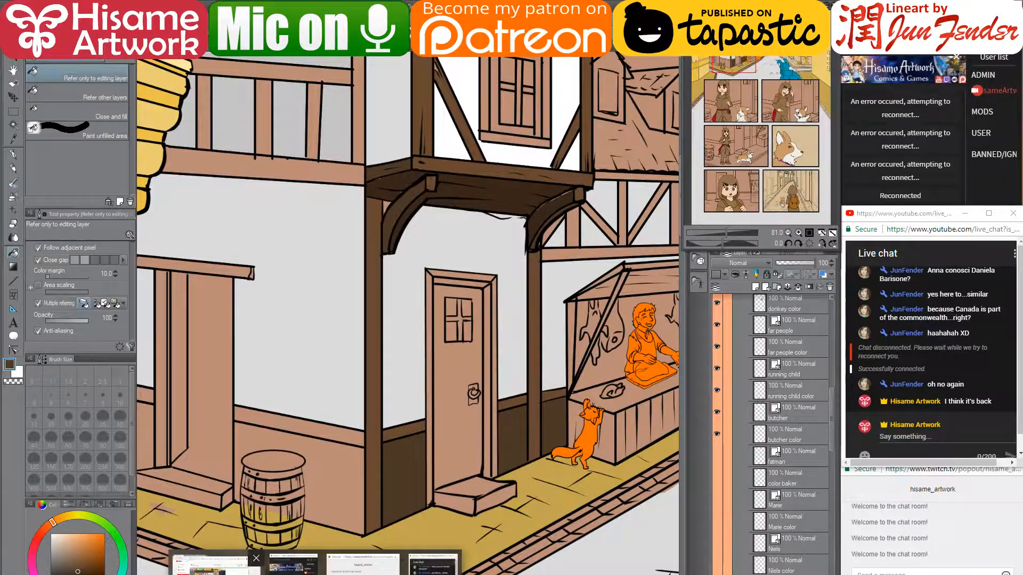
click(213, 567)
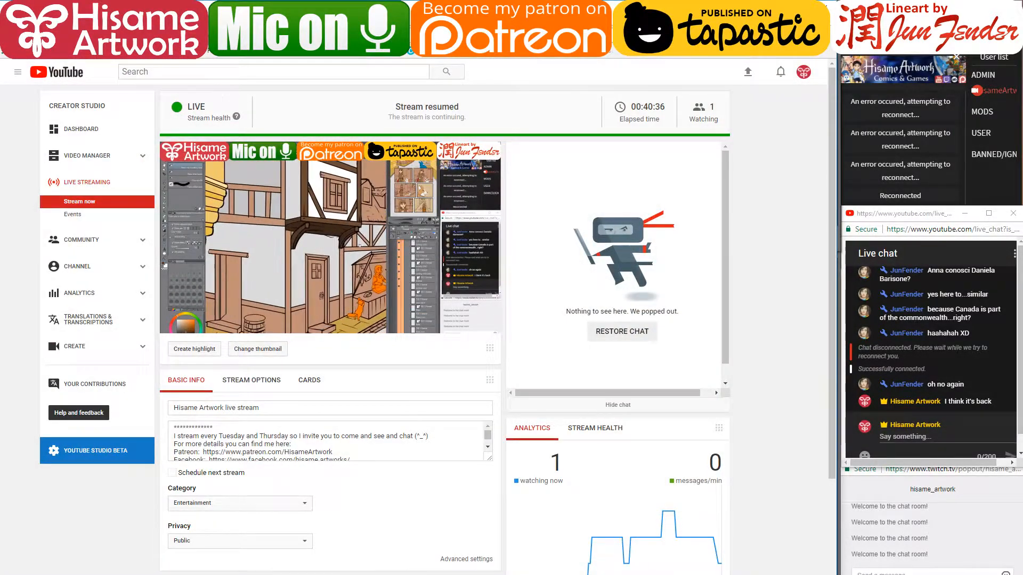
- Search Google Images for 'disney hunchback of notre dame screen shots'
key(ctrl+Tab)
click(196, 87)
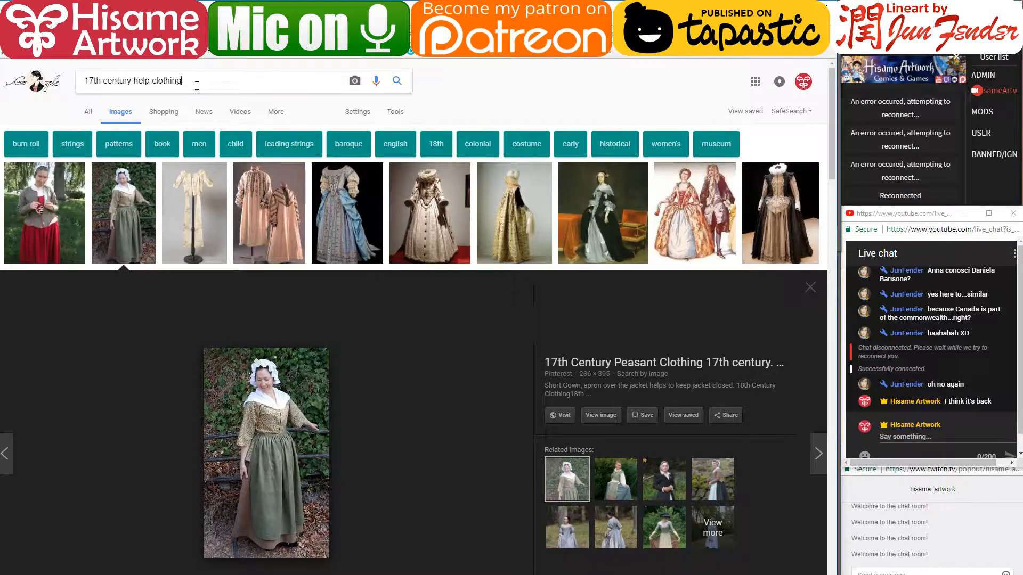
key(ctrl+a)
text(disney )
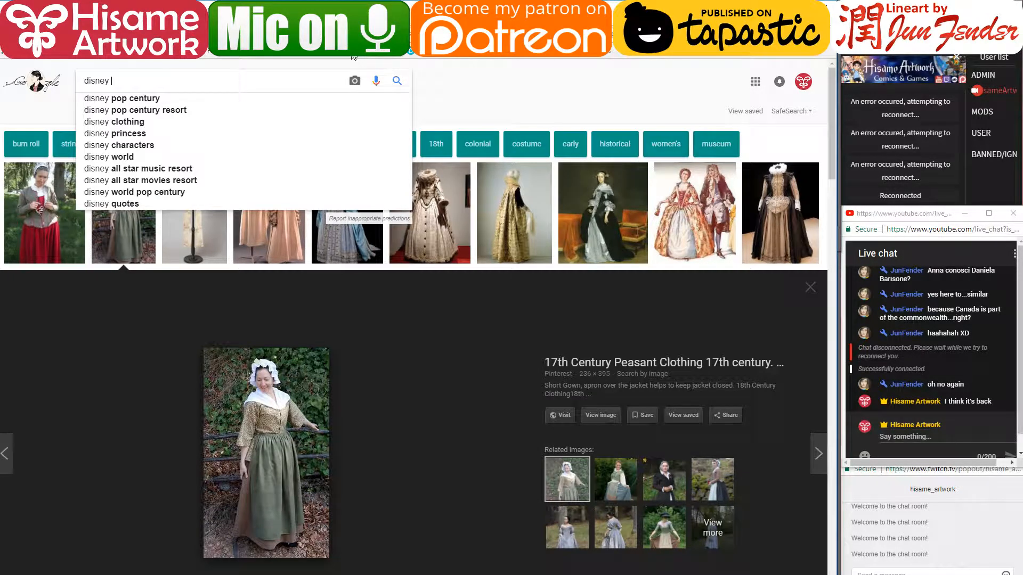
text(hunch)
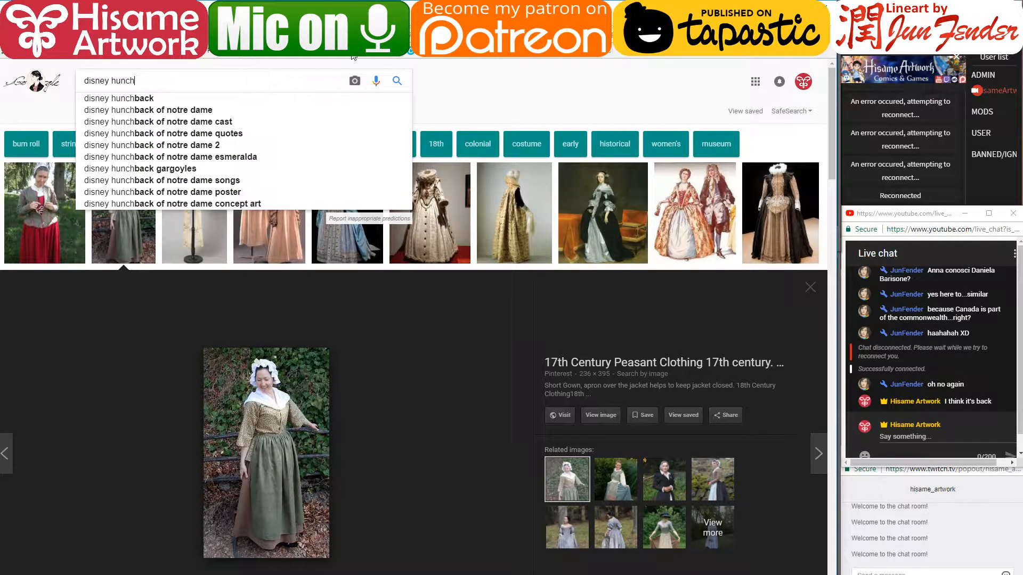
text(back of notre)
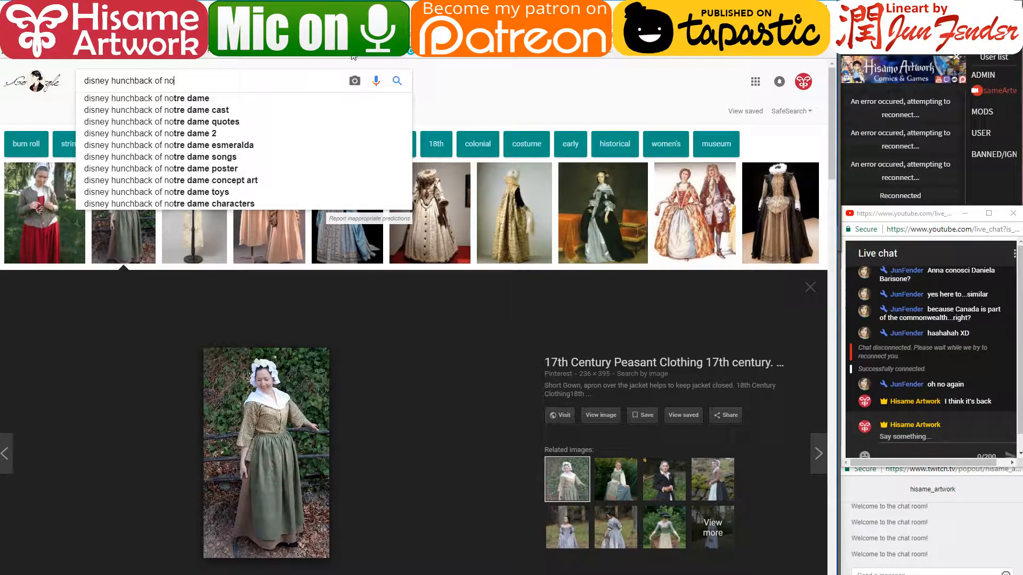
text( dame)
key(Return)
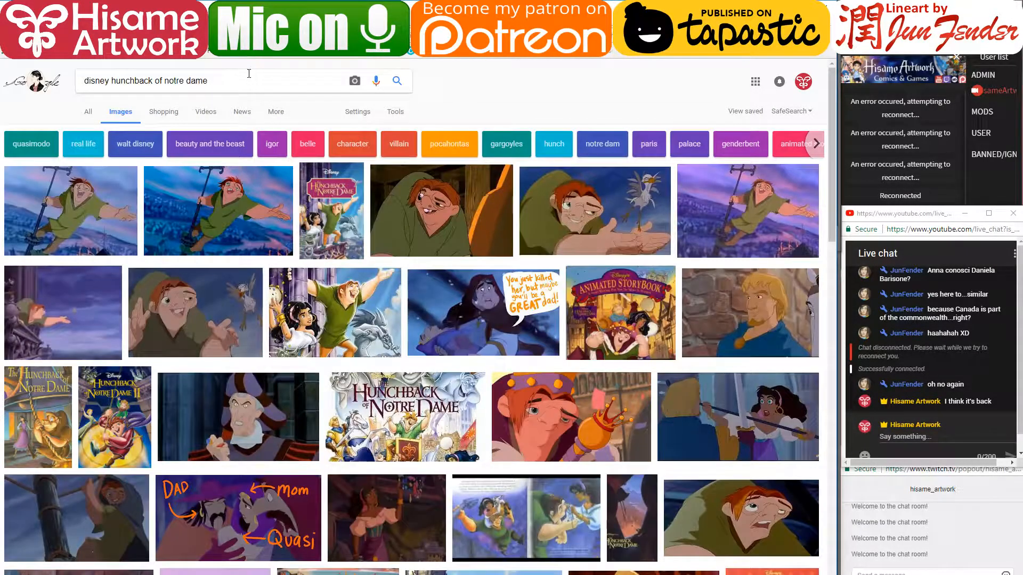
click(249, 74)
text(screen shot)
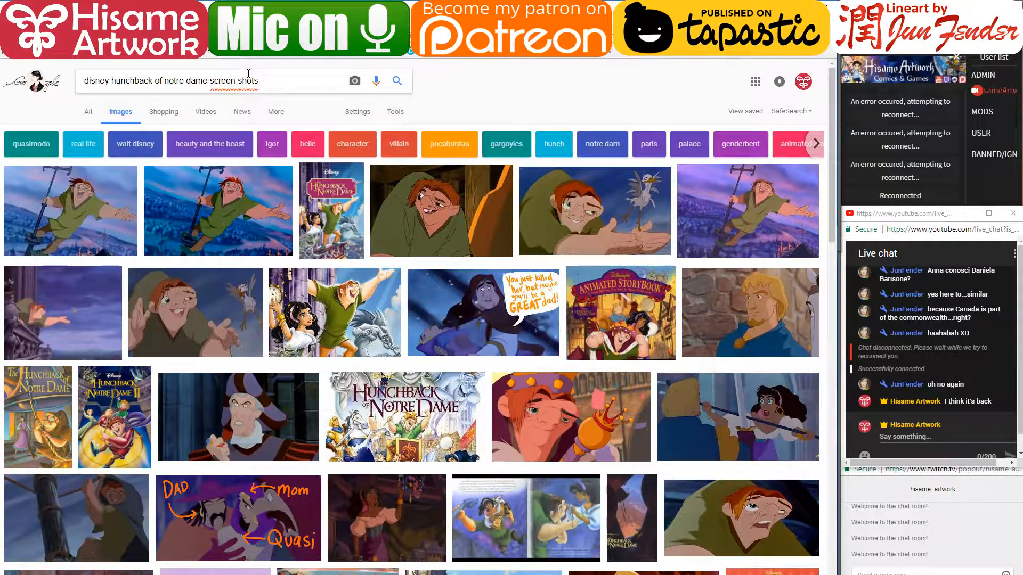
text(s)
key(Return)
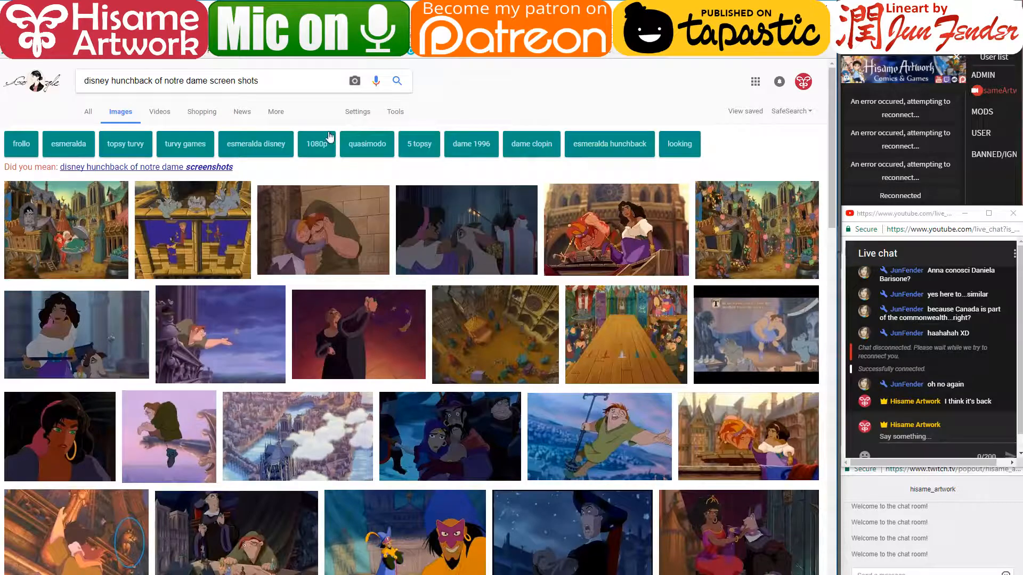
- Preview the Notre Dame square and narrow-street stills, then browse similar dim timbered-street images
click(478, 351)
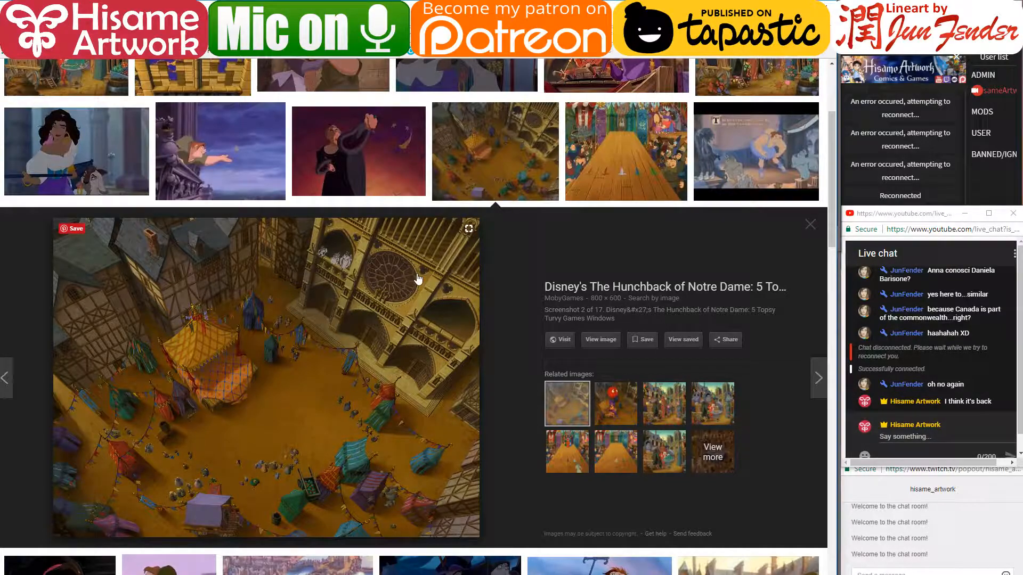
scroll(418, 279, down, 5)
scroll(418, 279, down, 5)
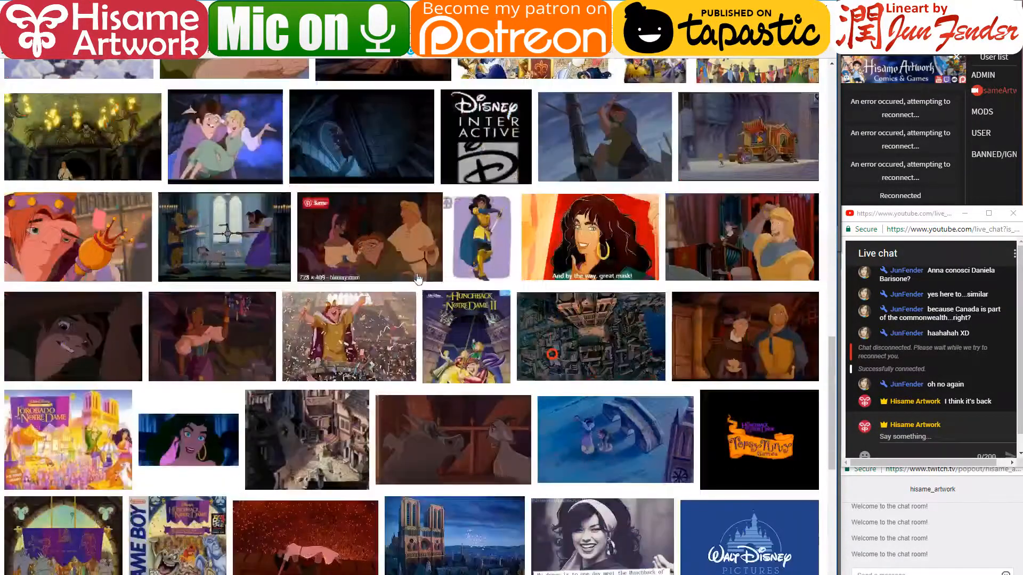
scroll(418, 280, down, 1)
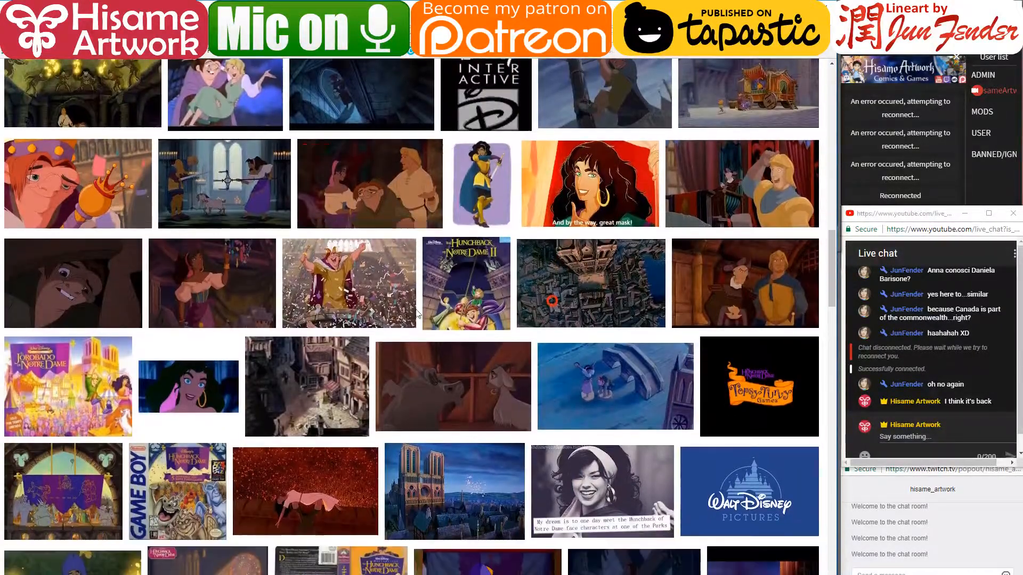
click(319, 413)
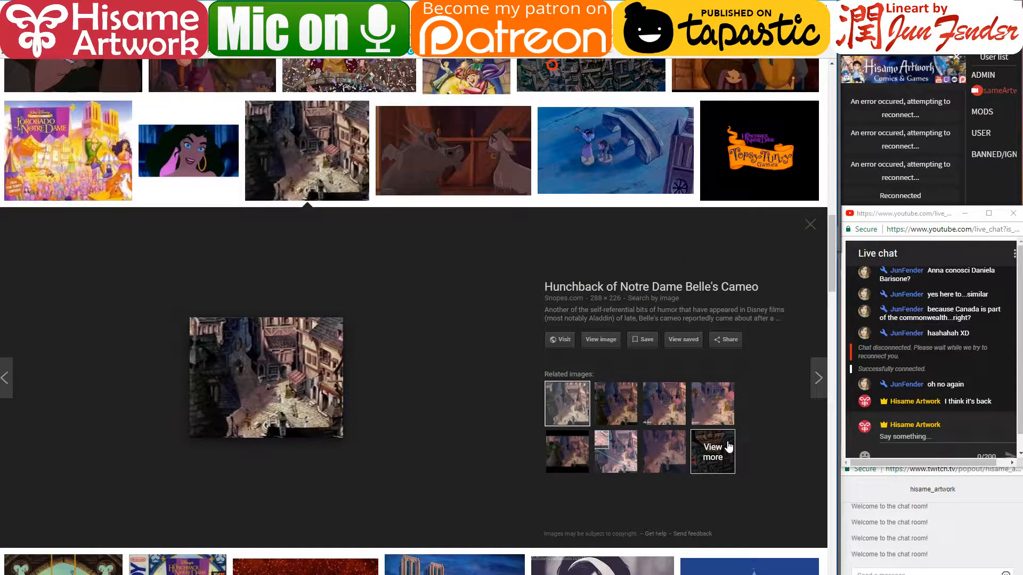
click(728, 446)
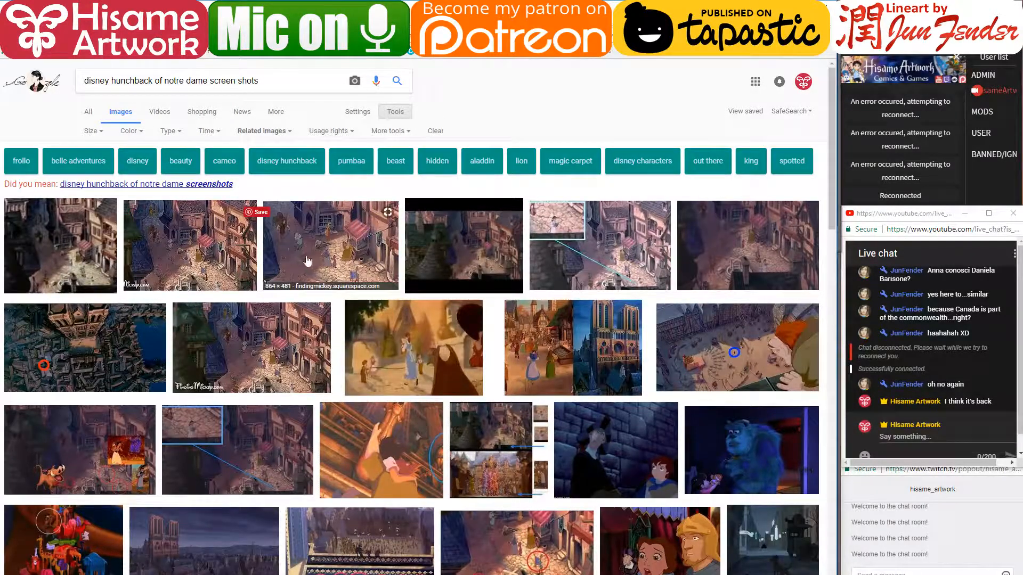
click(744, 262)
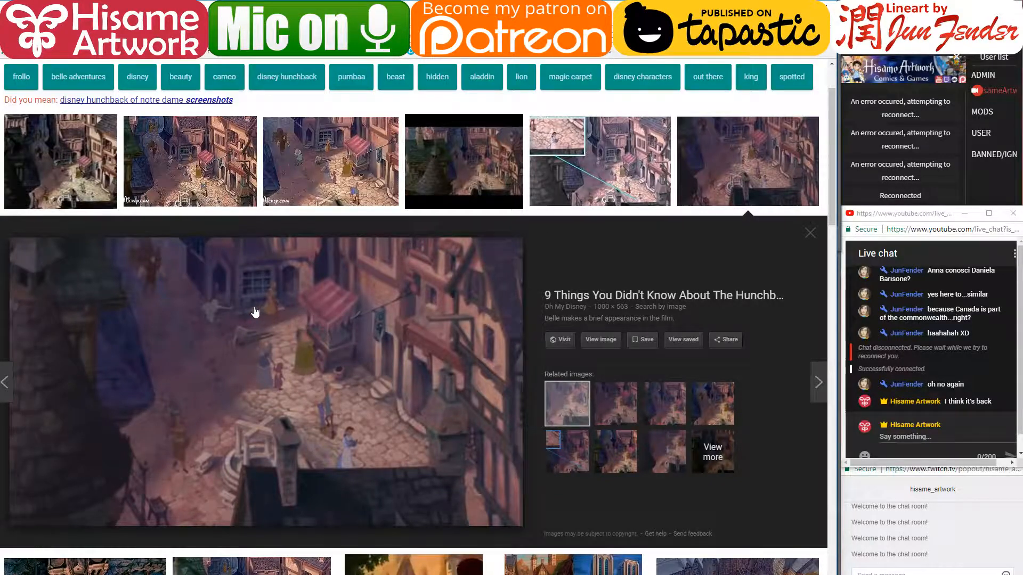
scroll(188, 339, down, 8)
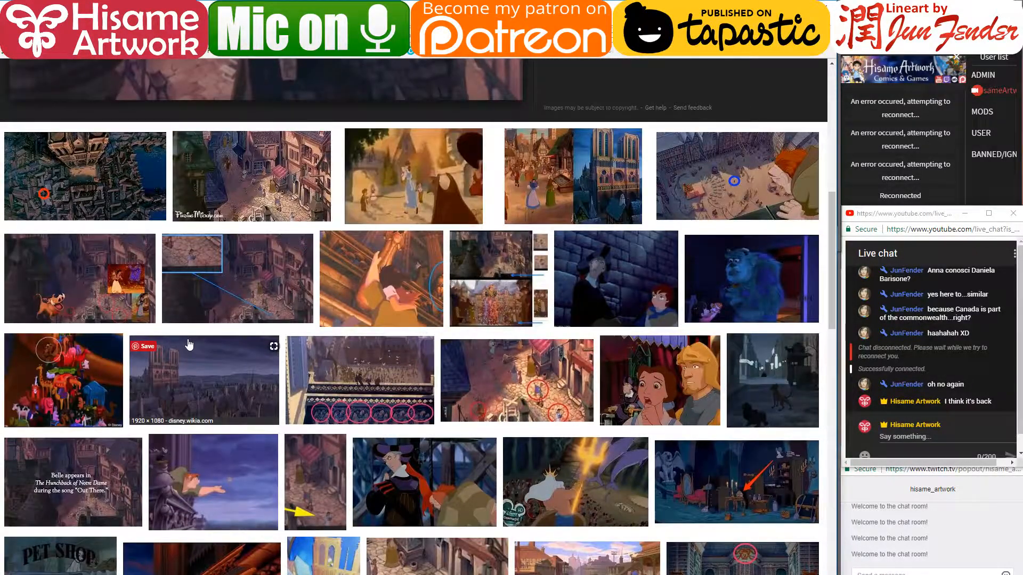
scroll(189, 345, up, 8)
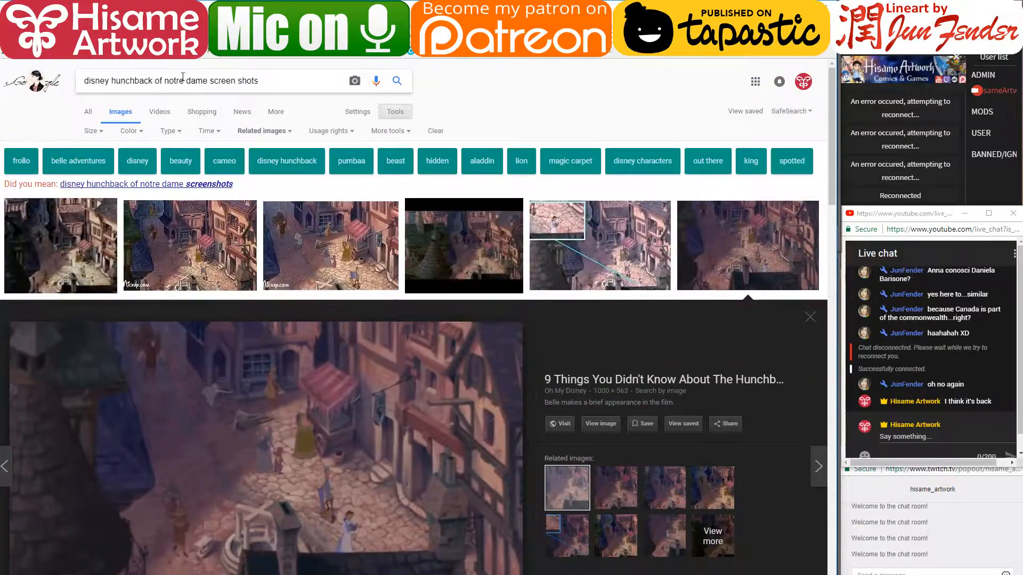
triple_click(182, 80)
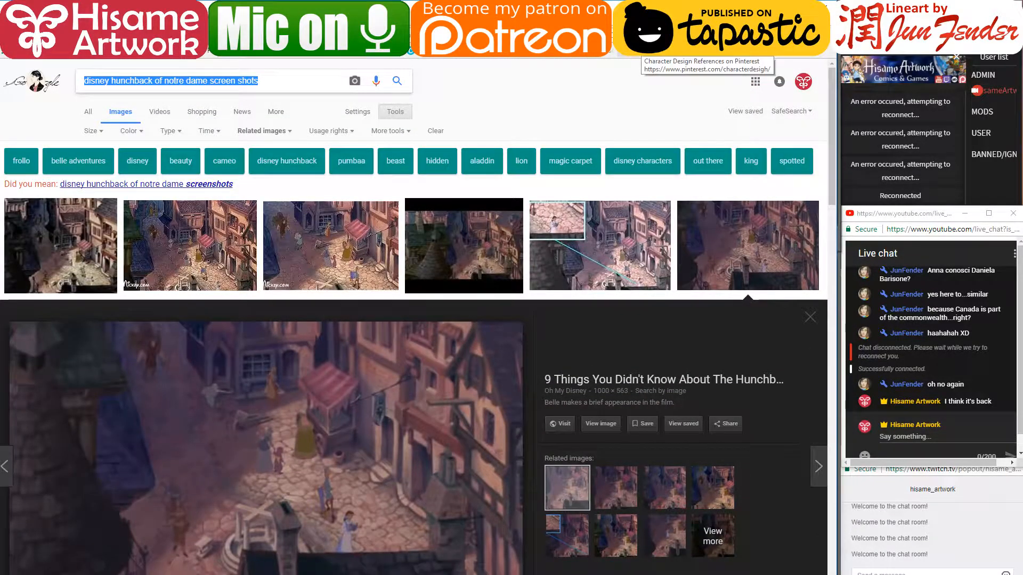
- Search 'medieval british buildings', preview the Burford, Southampton and Sussex timber-framed photos, then return to the drawing
text(medieval br)
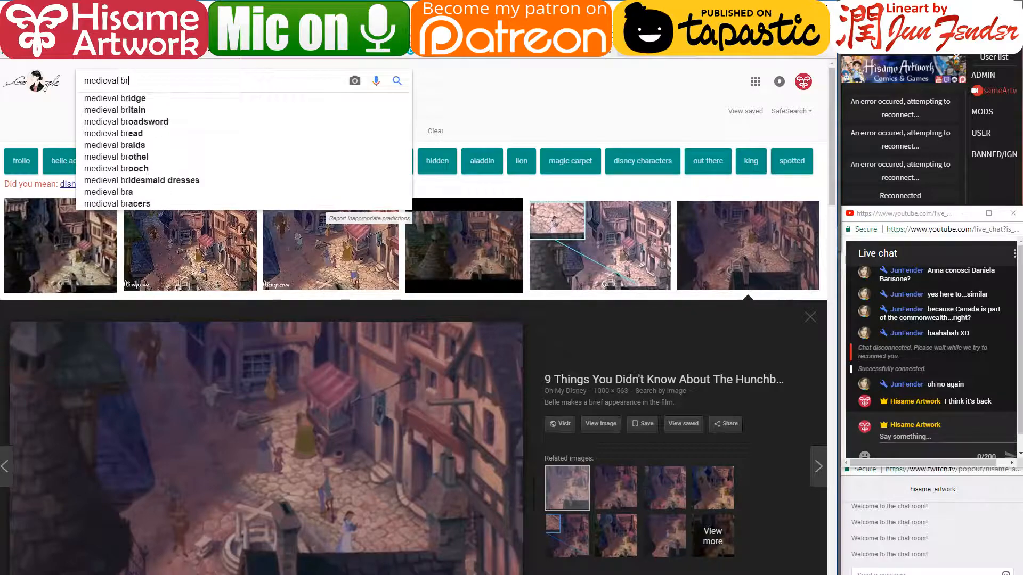
text(itish buil)
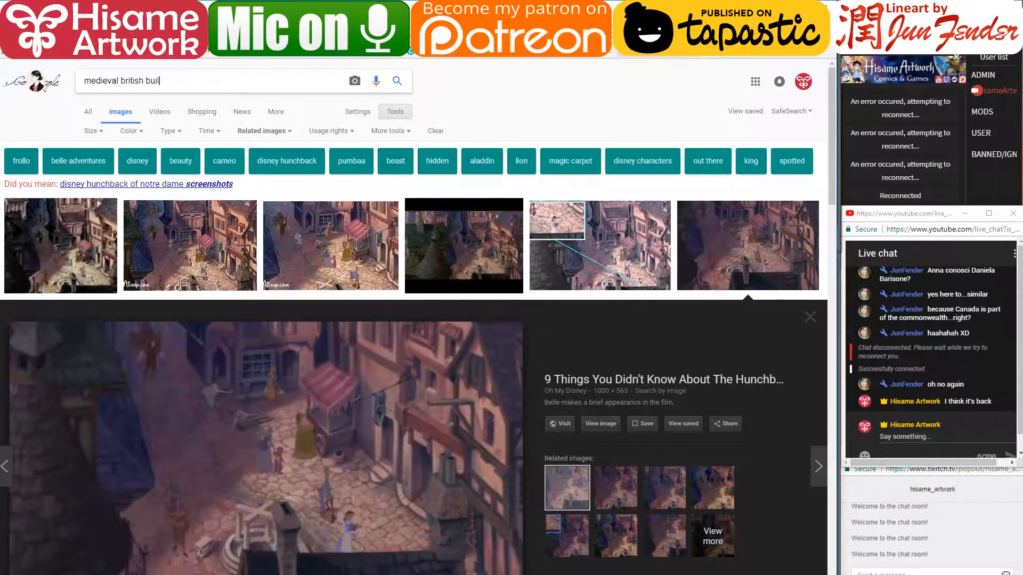
text(dings)
key(Return)
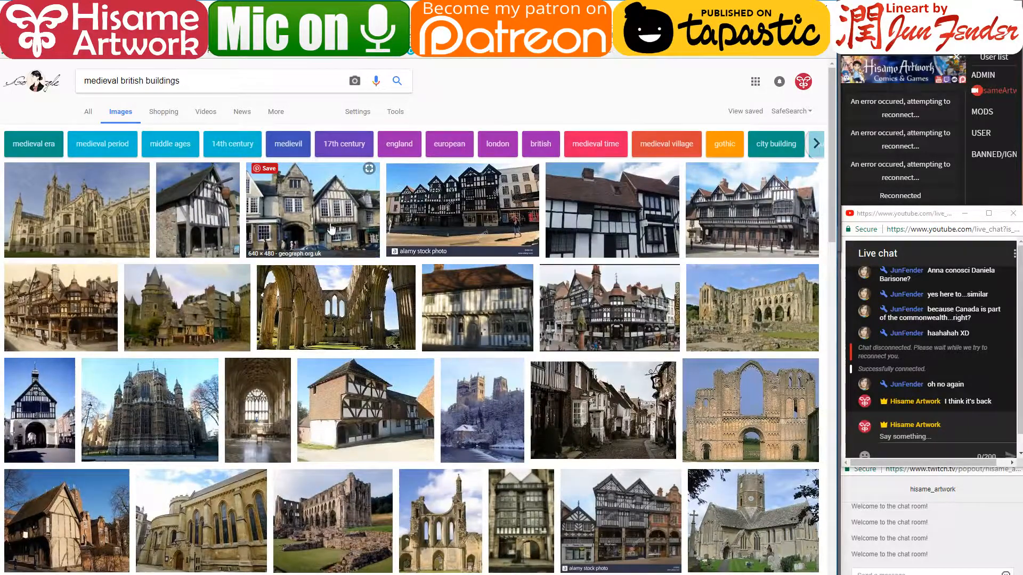
click(341, 233)
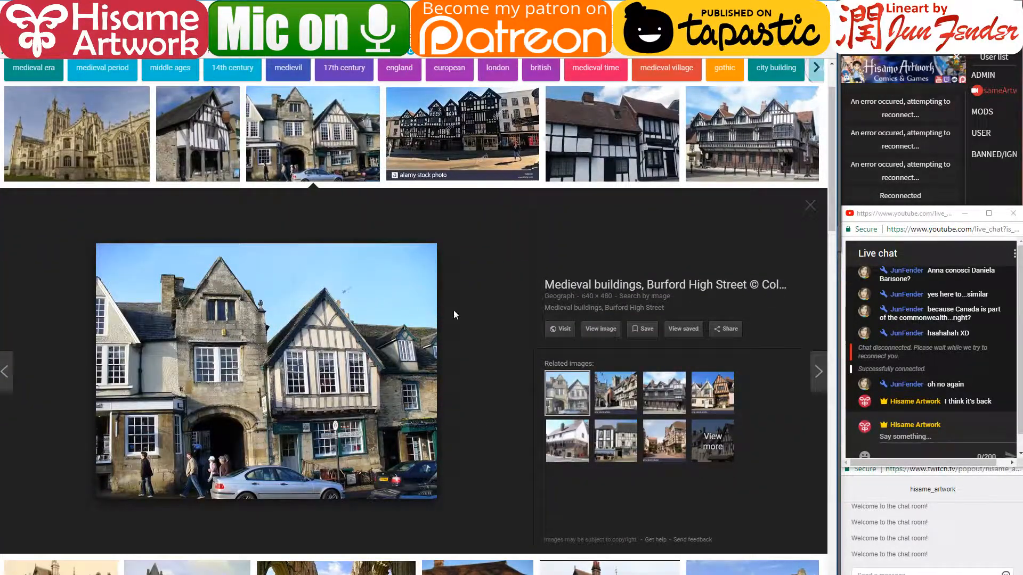
click(464, 152)
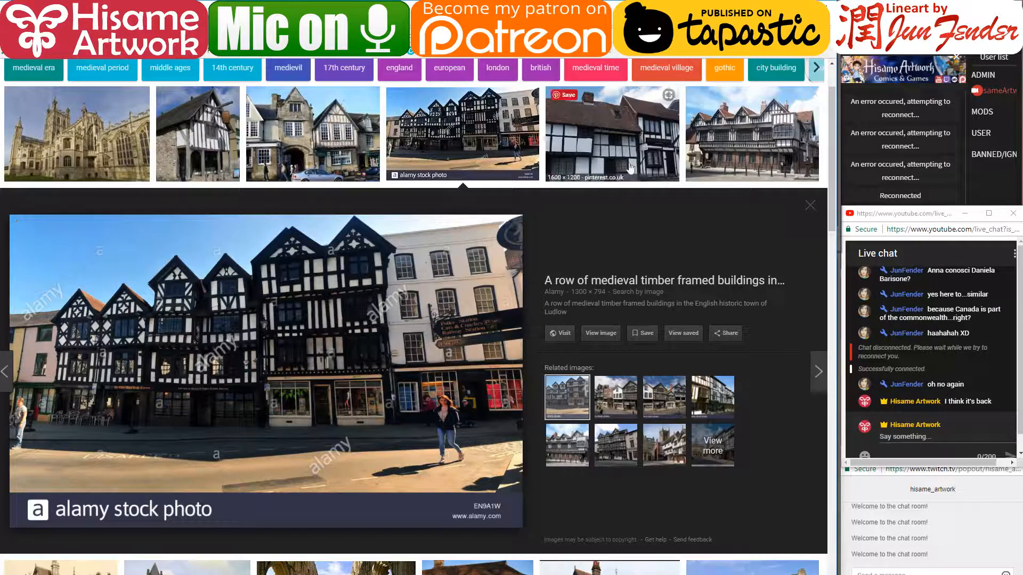
click(710, 151)
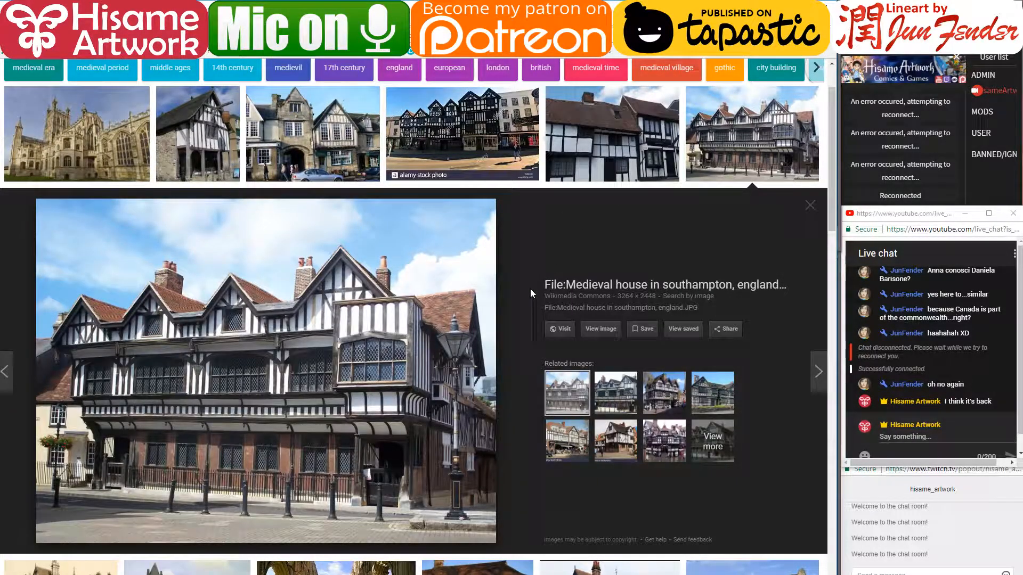
scroll(526, 297, down, 5)
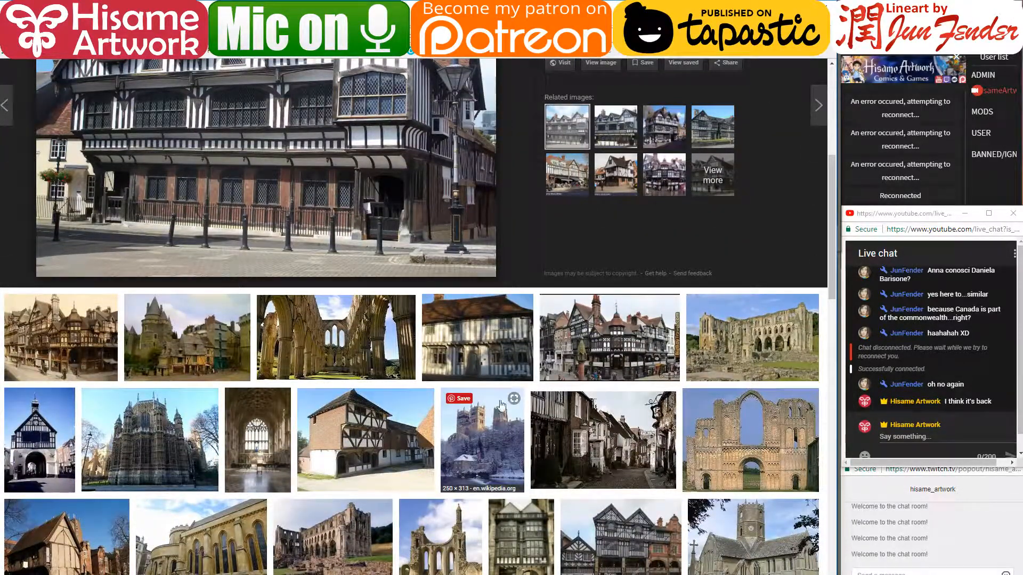
click(361, 469)
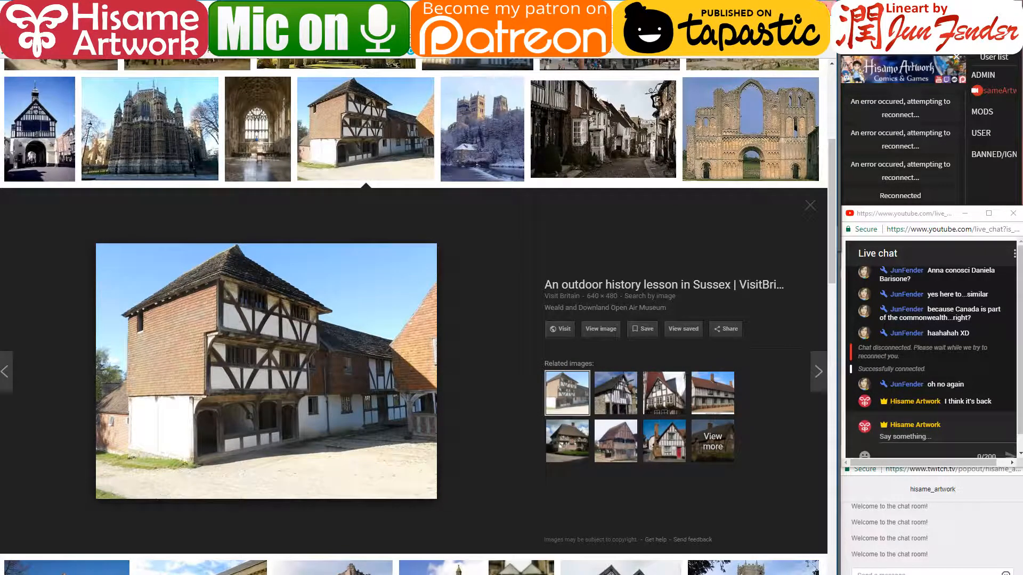
key(alt+Tab)
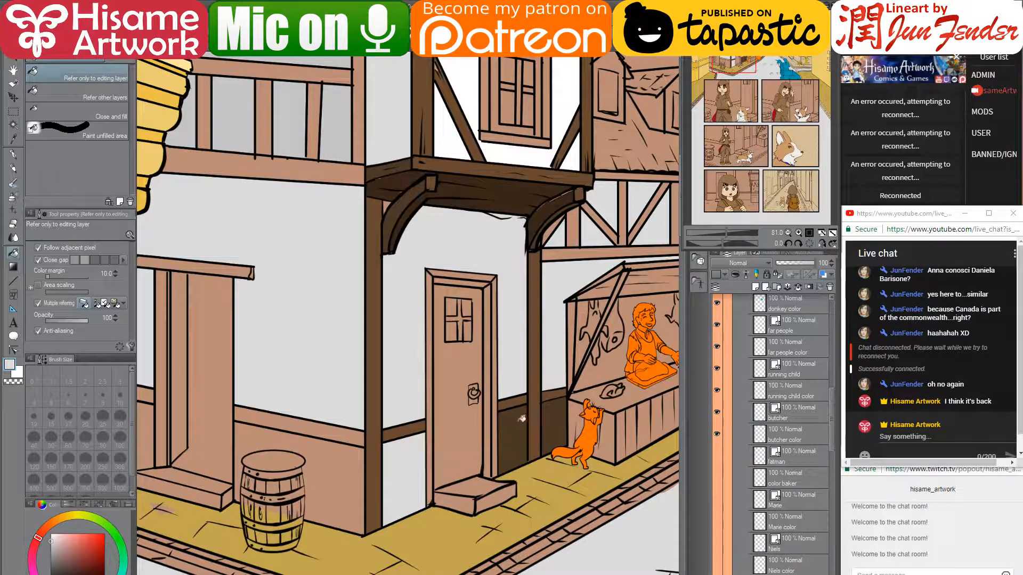
- Fill the left house's wall beams dark brown and the patch left of the doorway light grey
drag(558, 432, 502, 347)
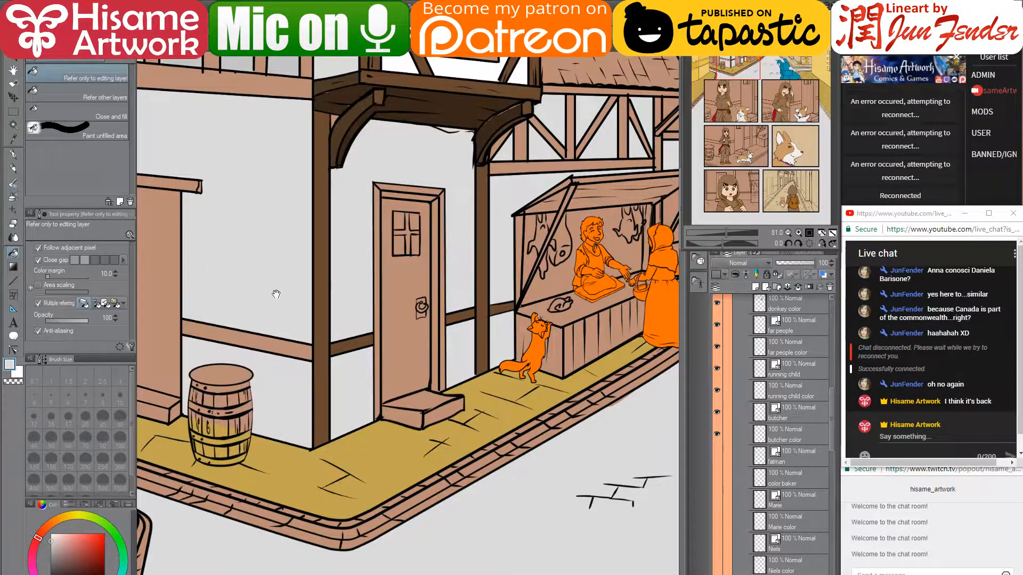
drag(274, 293, 378, 376)
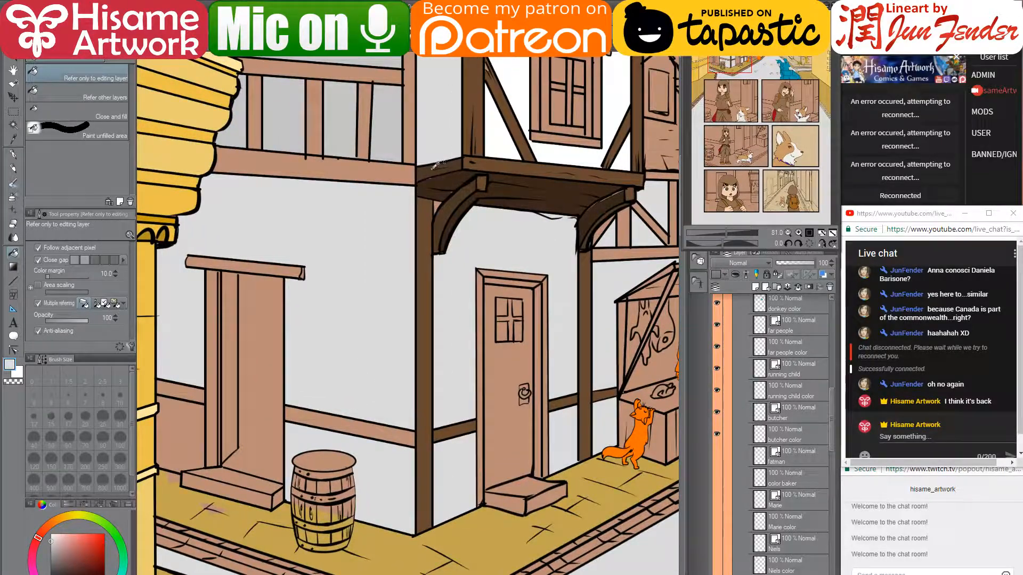
alt+click(345, 452)
click(355, 418)
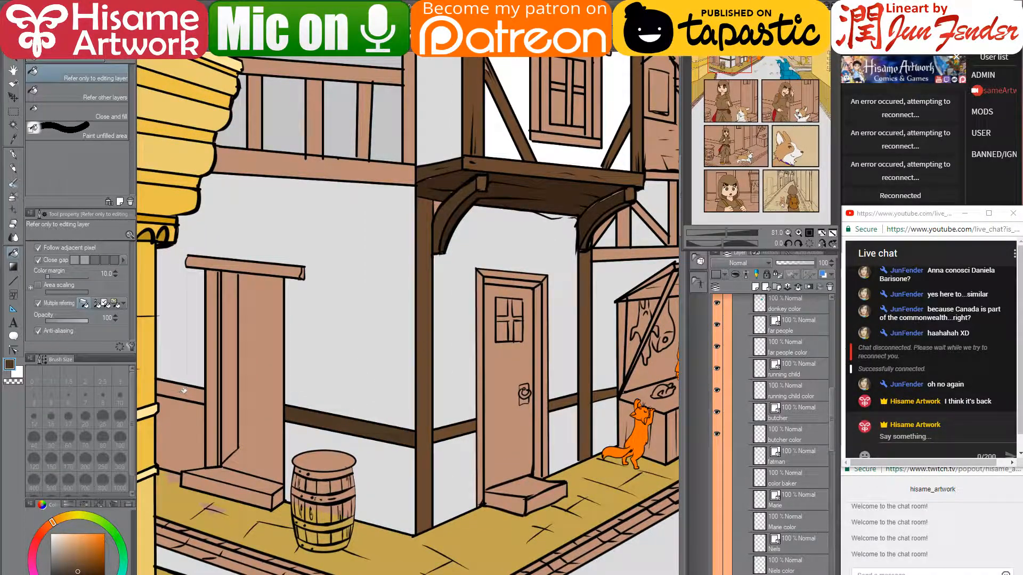
click(183, 390)
alt+click(327, 372)
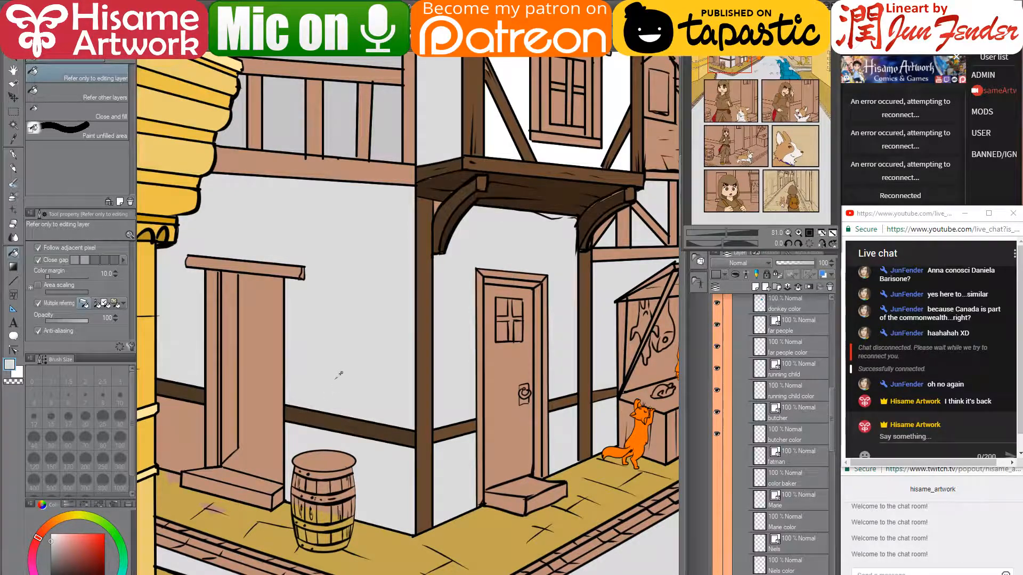
click(186, 437)
- Darken the balcony post, top and bottom rails, balusters and the right house's timbers
drag(387, 123, 394, 259)
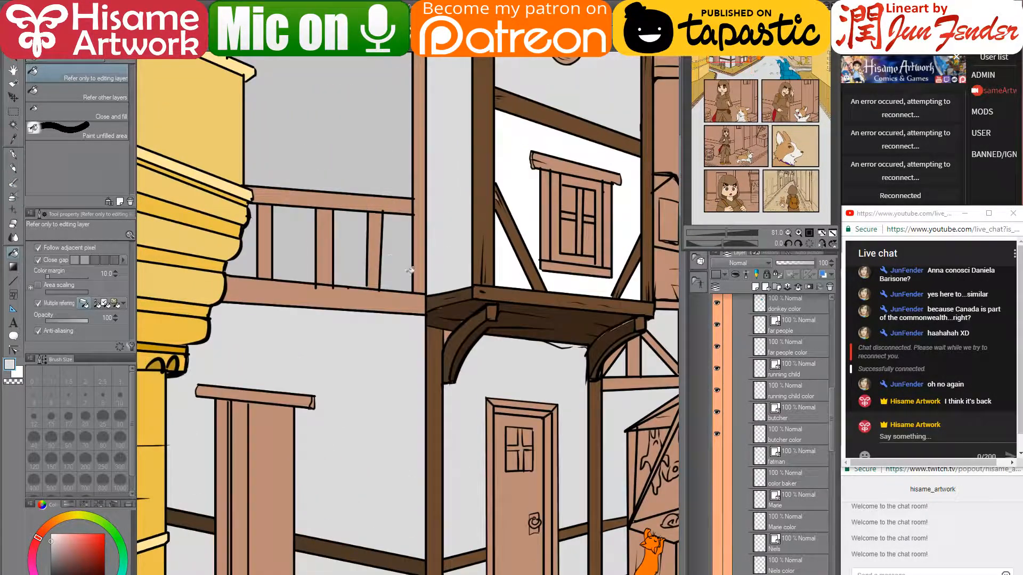
alt+click(443, 293)
click(420, 208)
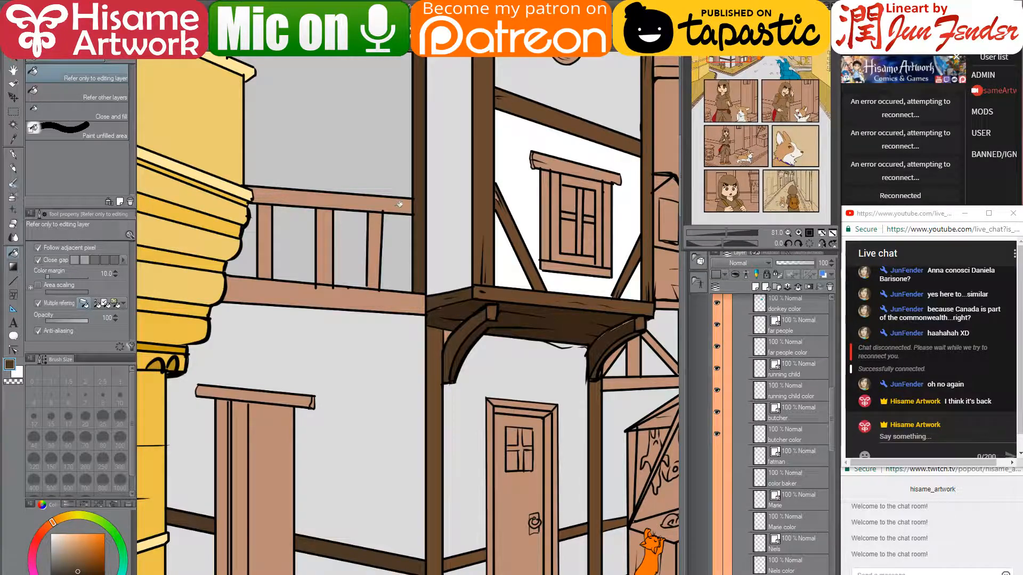
click(394, 206)
click(375, 235)
click(326, 250)
click(266, 245)
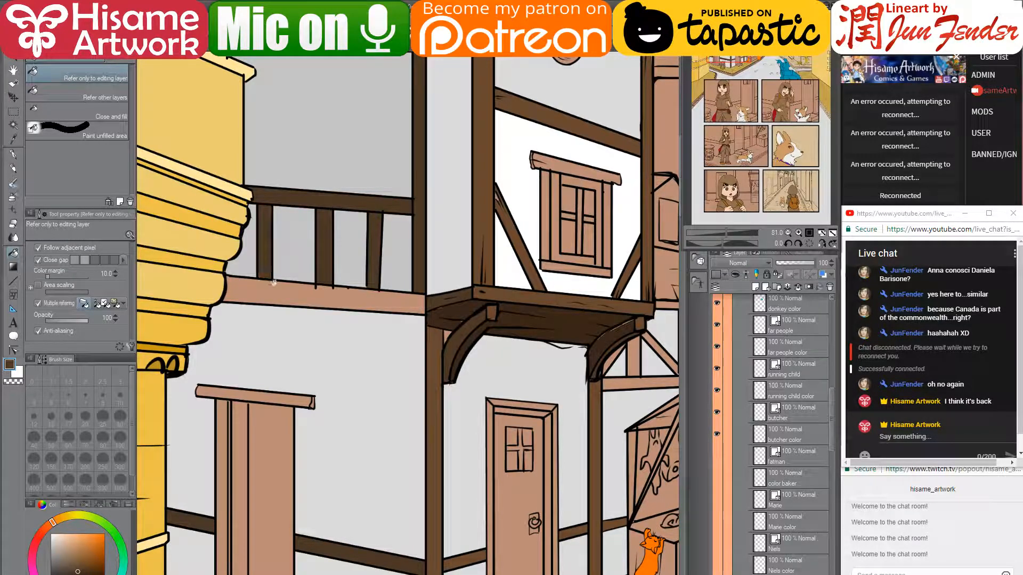
click(279, 286)
click(438, 309)
drag(437, 310, 324, 150)
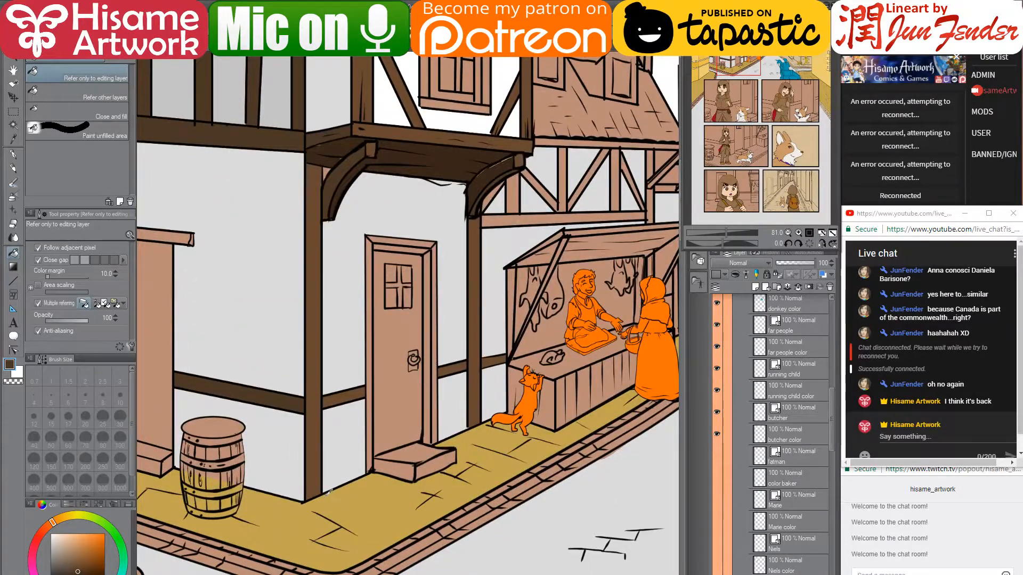
- Toggle the BG left vector line-art layer off and back on
scroll(328, 491, up, 8)
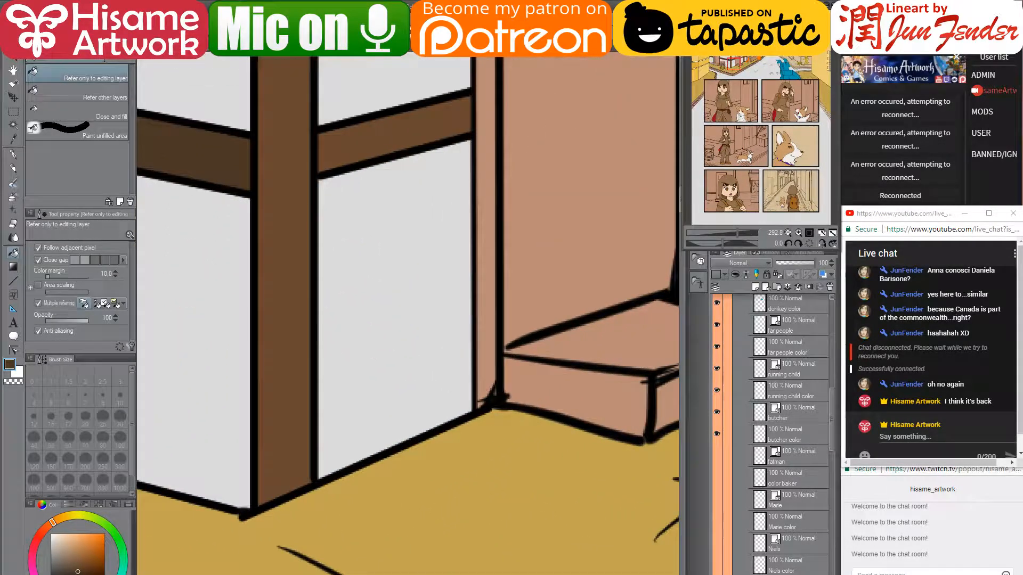
scroll(778, 434, down, 4)
click(792, 446)
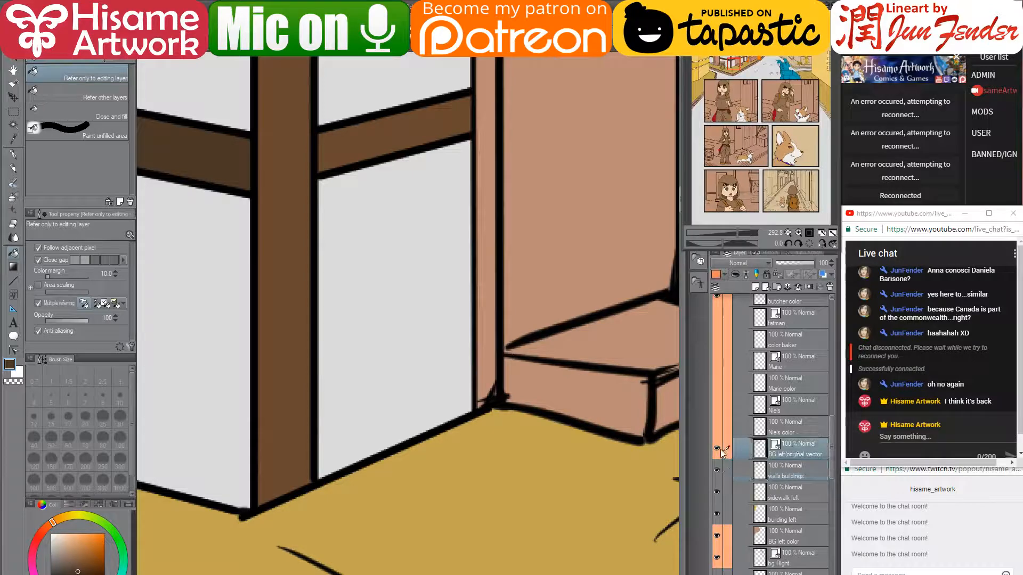
click(717, 445)
click(717, 446)
drag(447, 388, 356, 396)
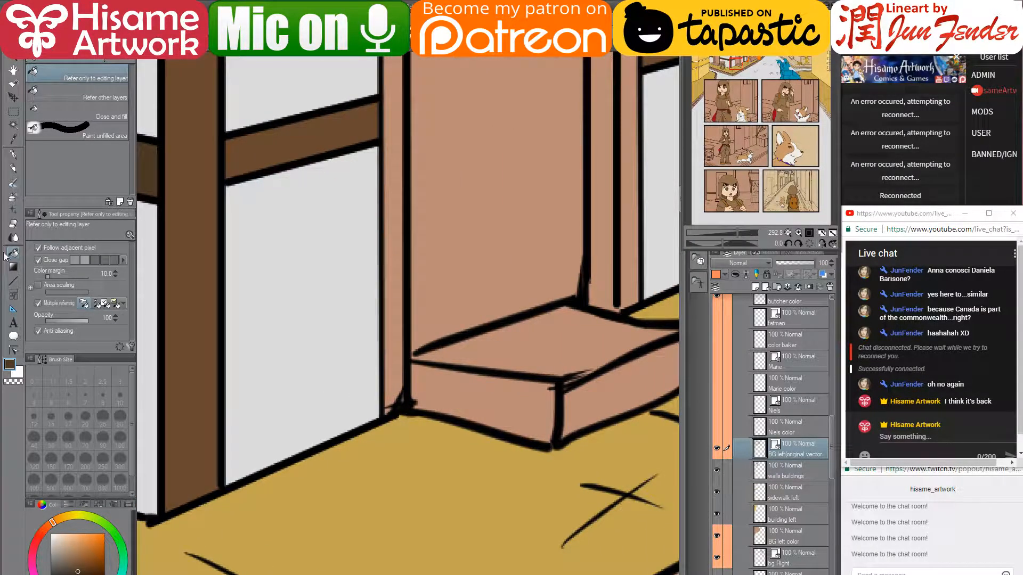
- With a black size-5 G-pen, draw thin lines across the wall and both window panes
click(14, 155)
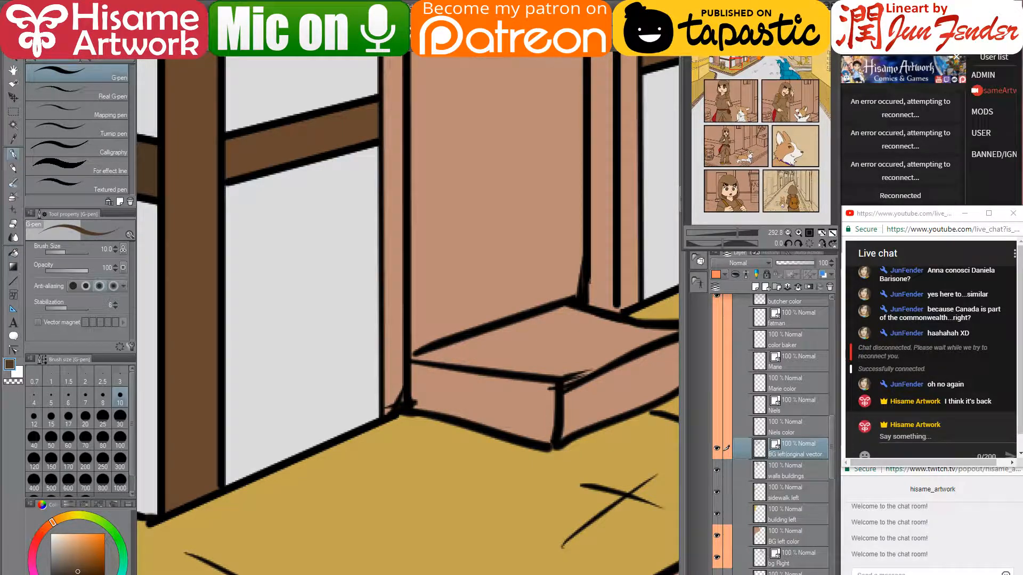
click(69, 574)
key(bracketleft)
key(bracketleft)
key(bracketleft)
key(bracketleft)
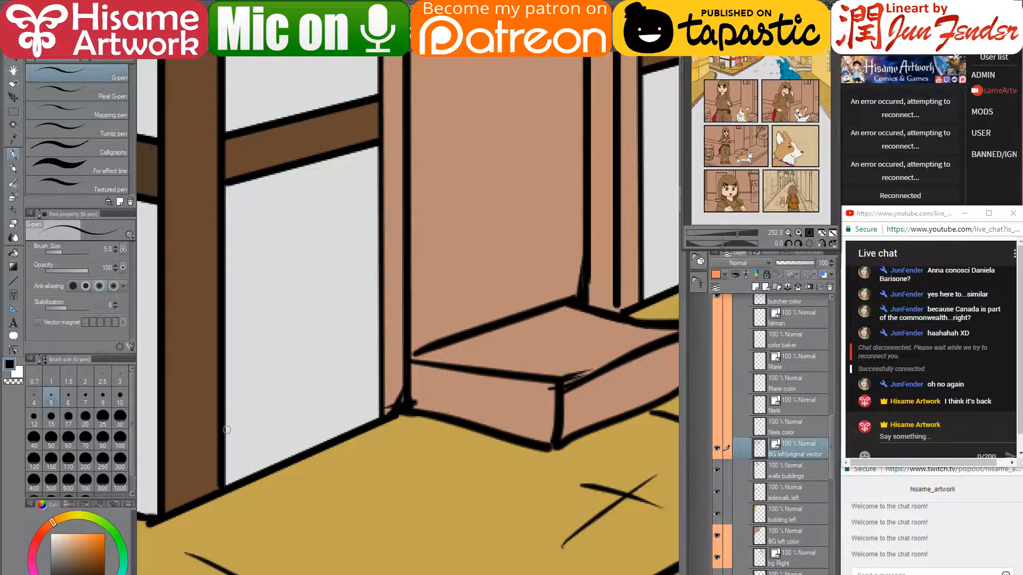
mouse_move(224, 427)
mouse_down()
mouse_move(392, 365)
mouse_move(382, 368)
mouse_up()
drag(540, 301, 273, 450)
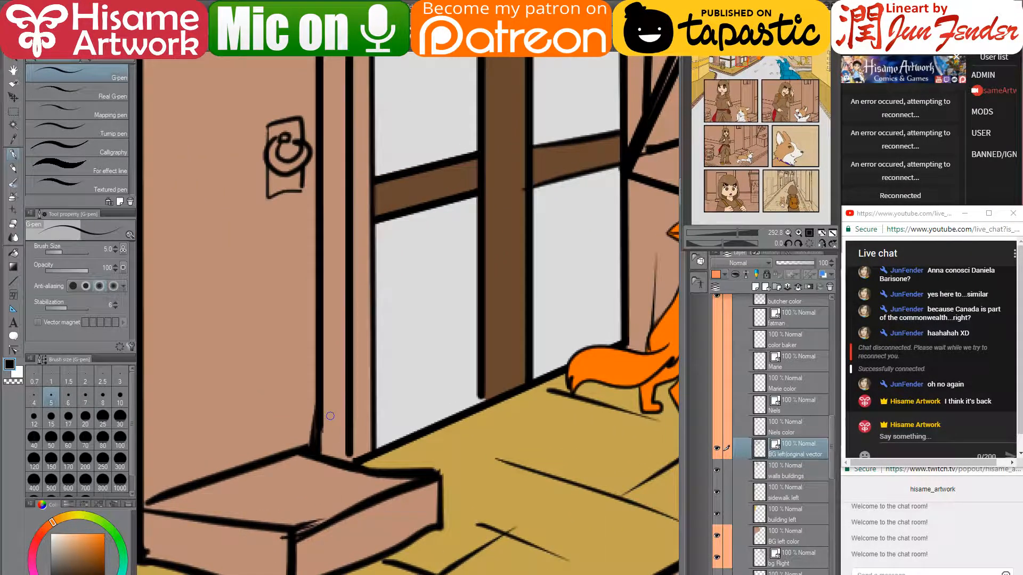
drag(373, 392, 478, 355)
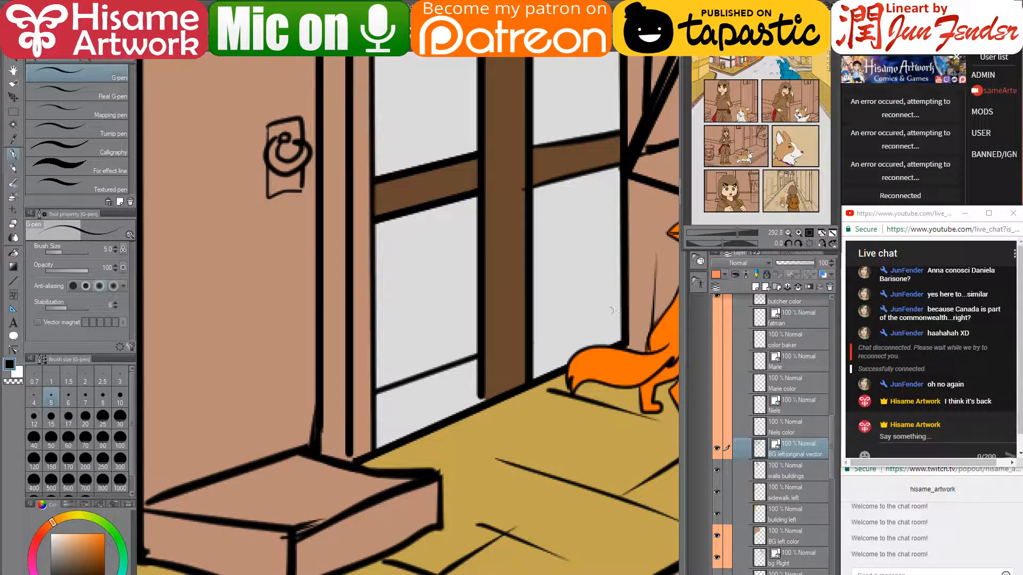
drag(528, 341, 625, 308)
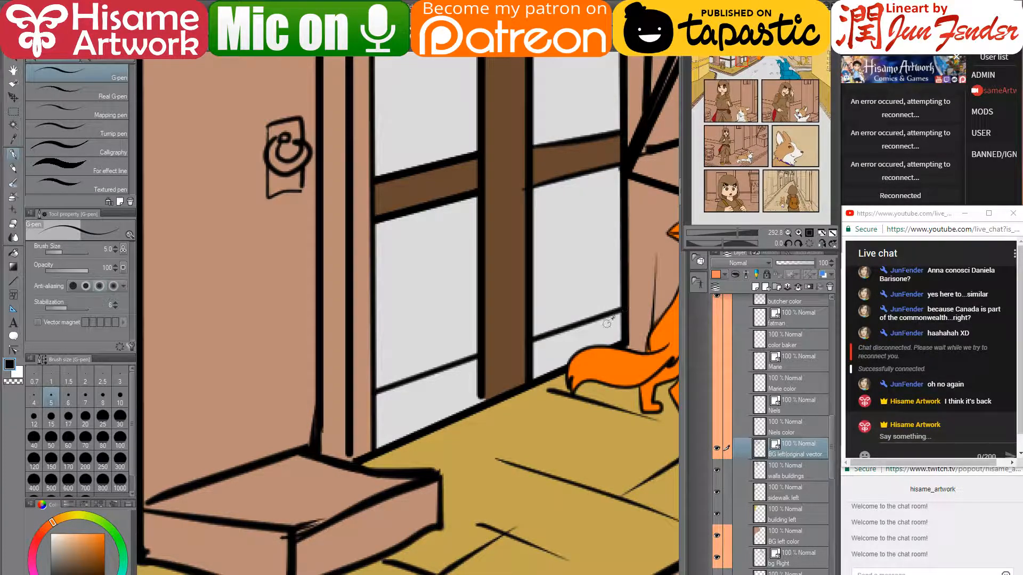
- Draw another thin black line across the grey wall beside the barrel
scroll(611, 323, down, 7)
scroll(231, 427, up, 5)
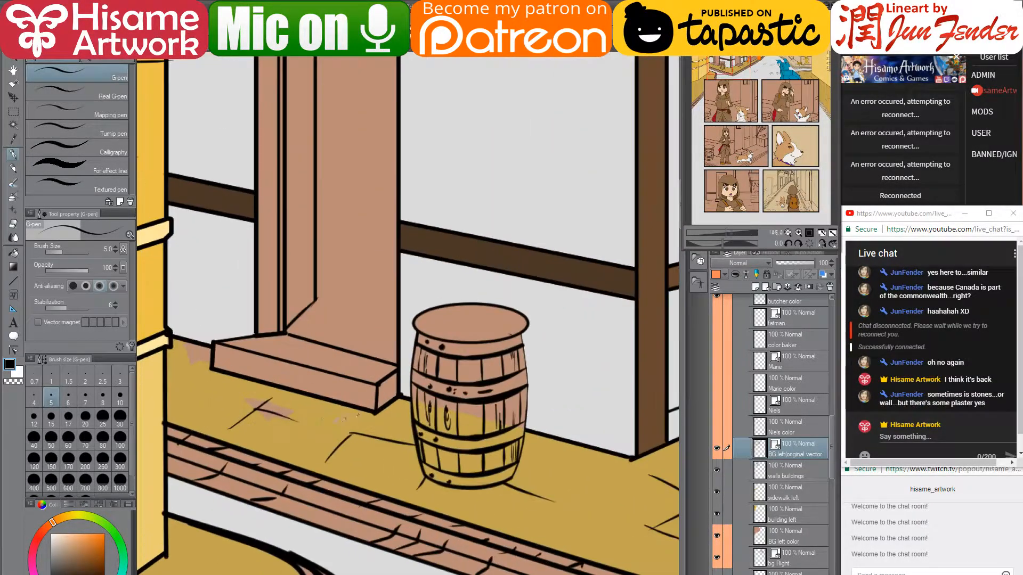
scroll(506, 421, up, 1)
drag(533, 447, 292, 463)
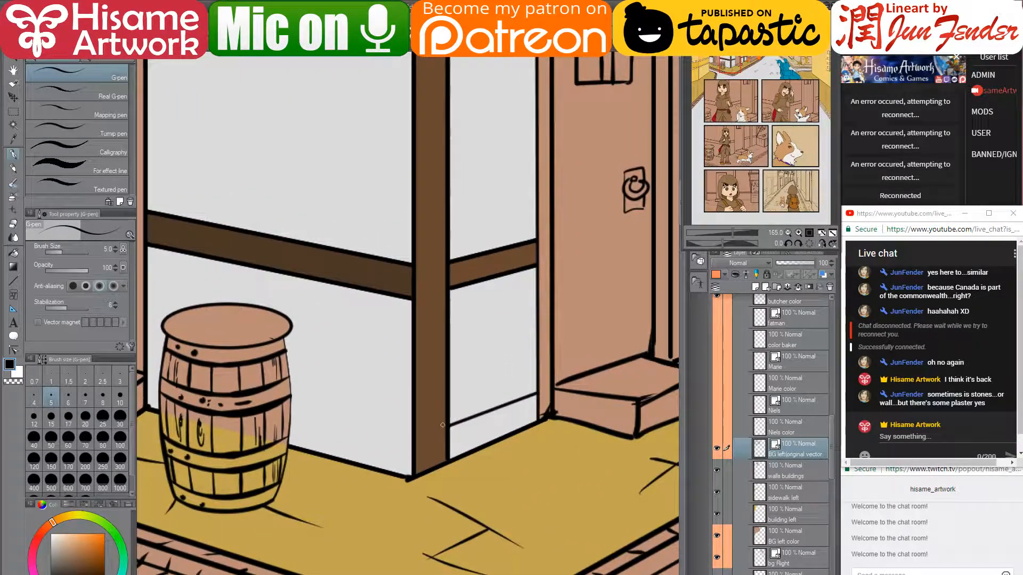
drag(325, 426, 442, 411)
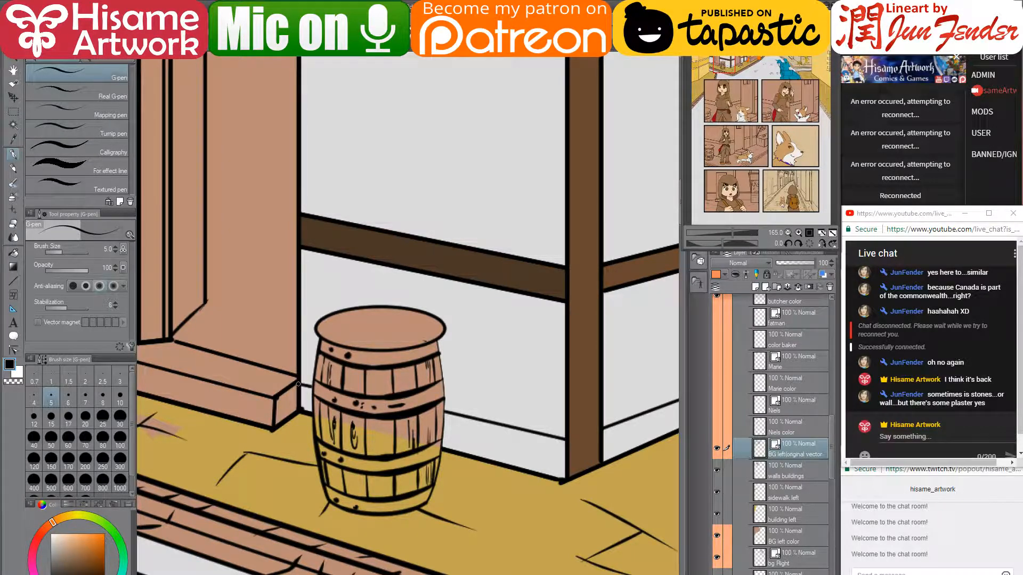
mouse_move(223, 314)
mouse_down()
mouse_move(255, 337)
mouse_move(468, 411)
mouse_up()
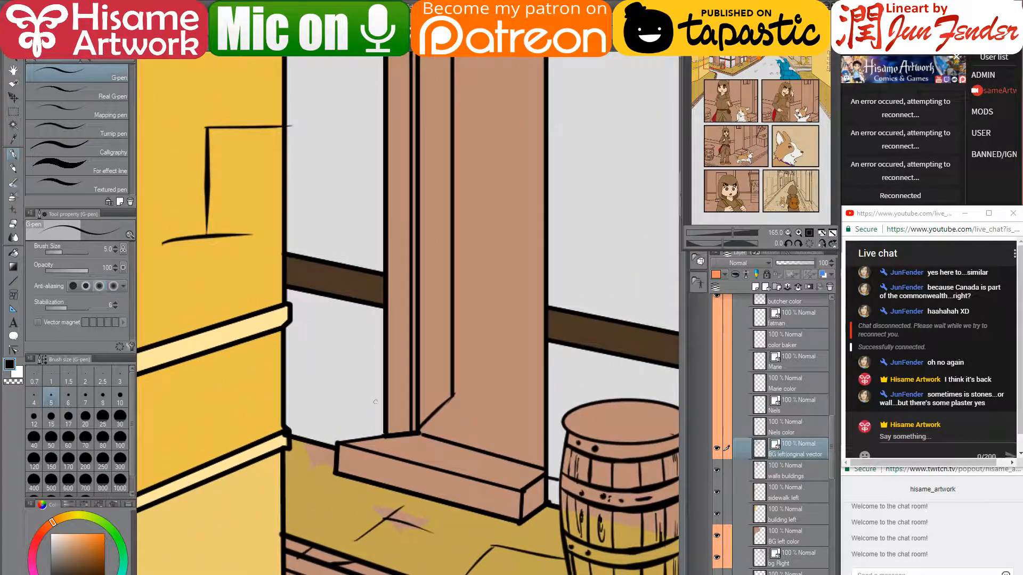
drag(385, 419, 283, 398)
drag(488, 411, 209, 385)
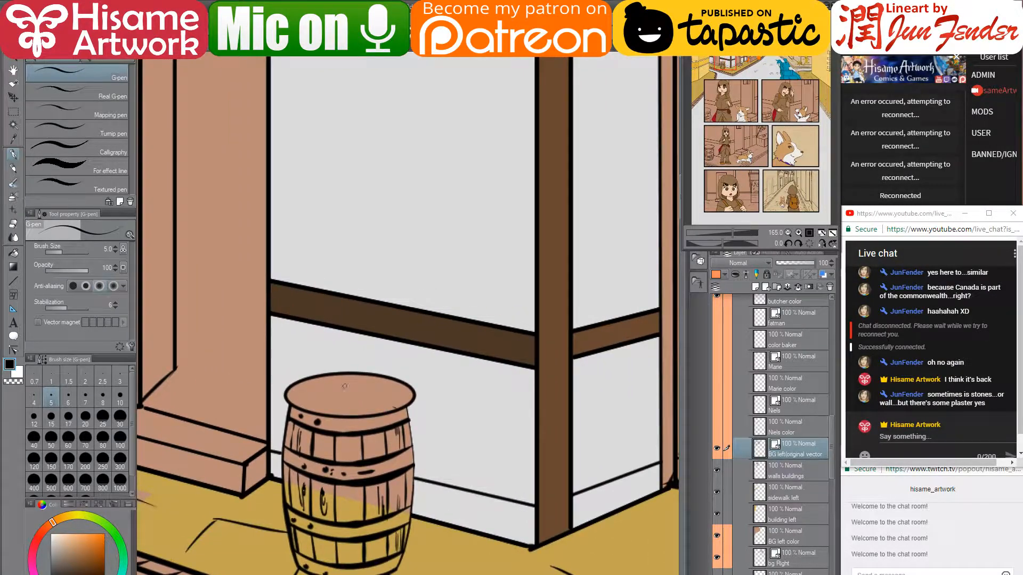
scroll(310, 395, down, 5)
scroll(429, 367, up, 5)
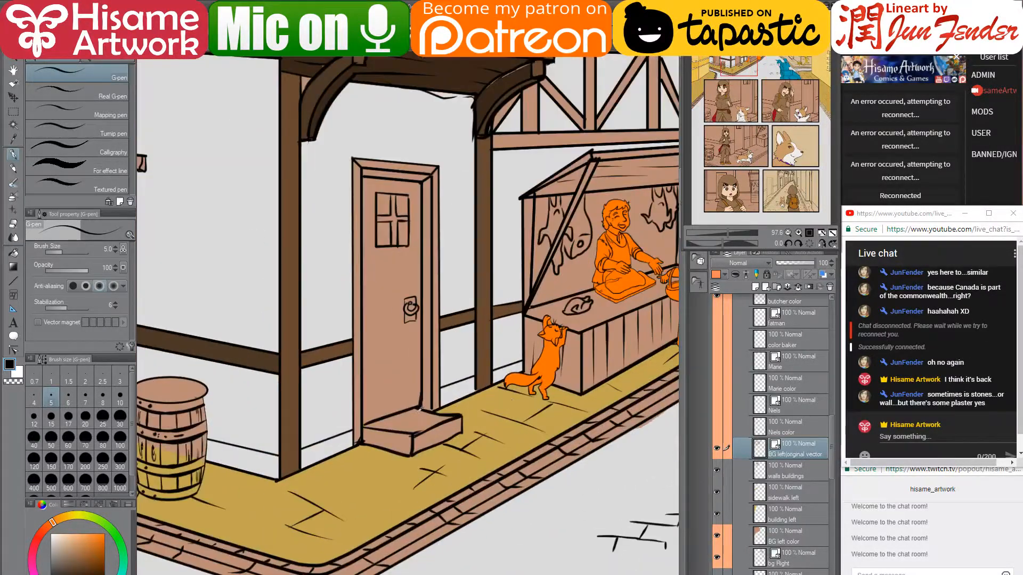
- Open the Lavenham timber house preview and its related half-timbered house images
key(alt+Tab)
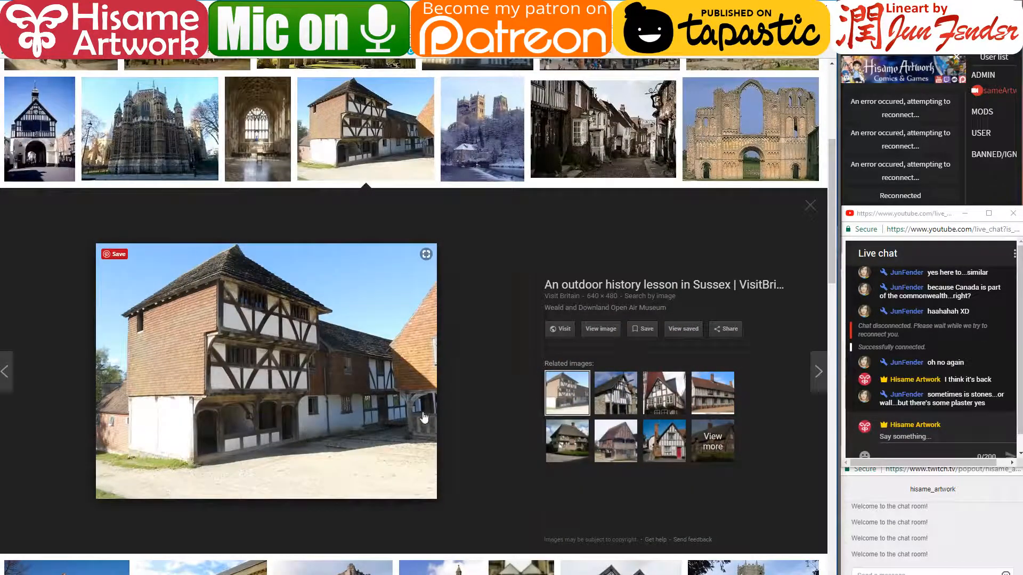
scroll(372, 424, up, 5)
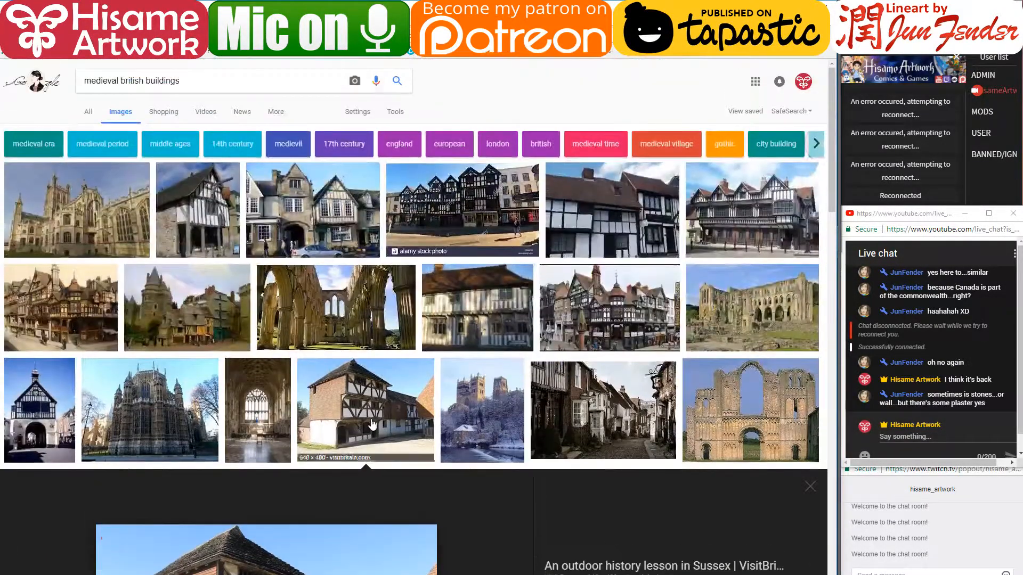
scroll(312, 453, down, 8)
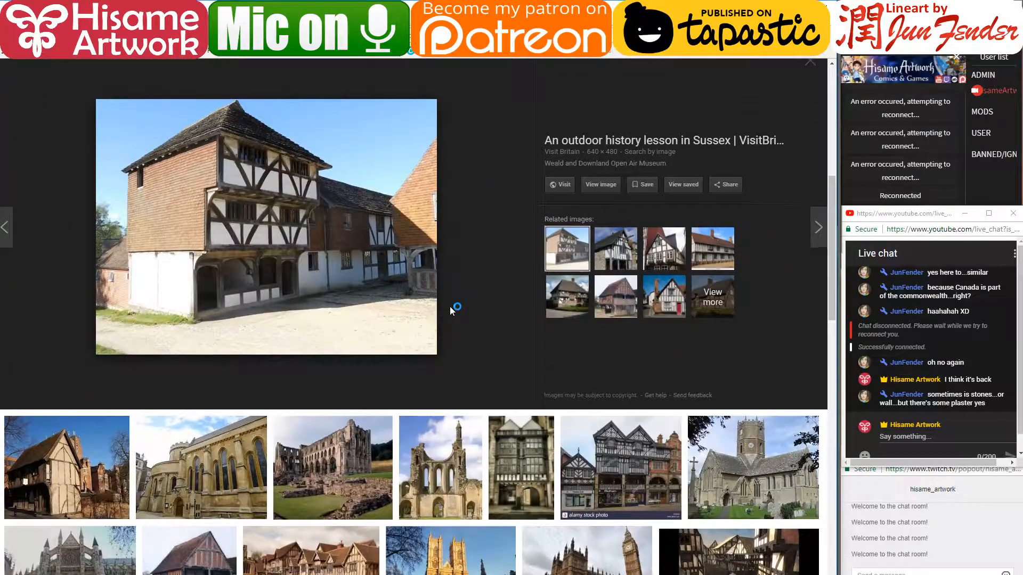
scroll(450, 306, up, 8)
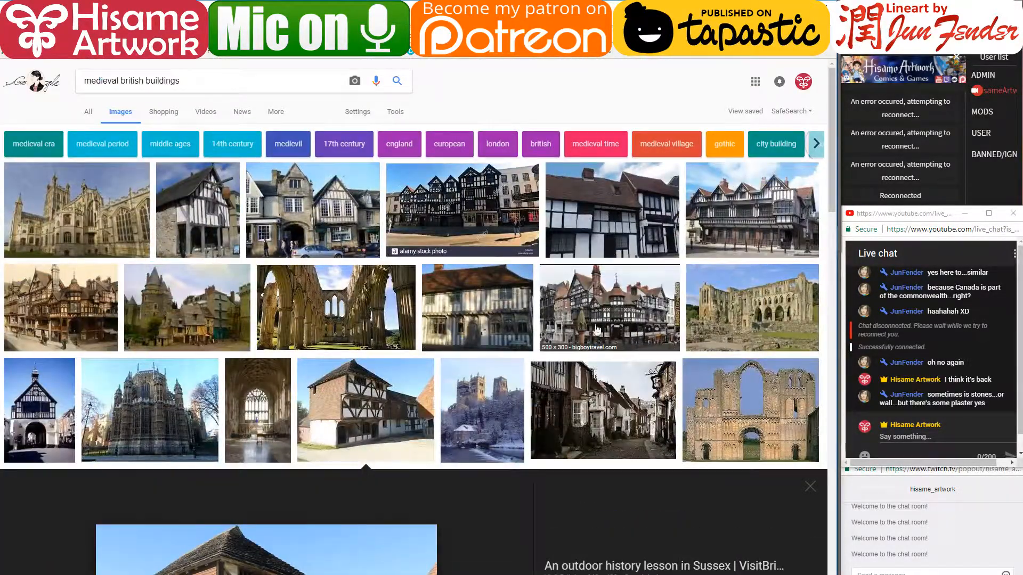
click(480, 314)
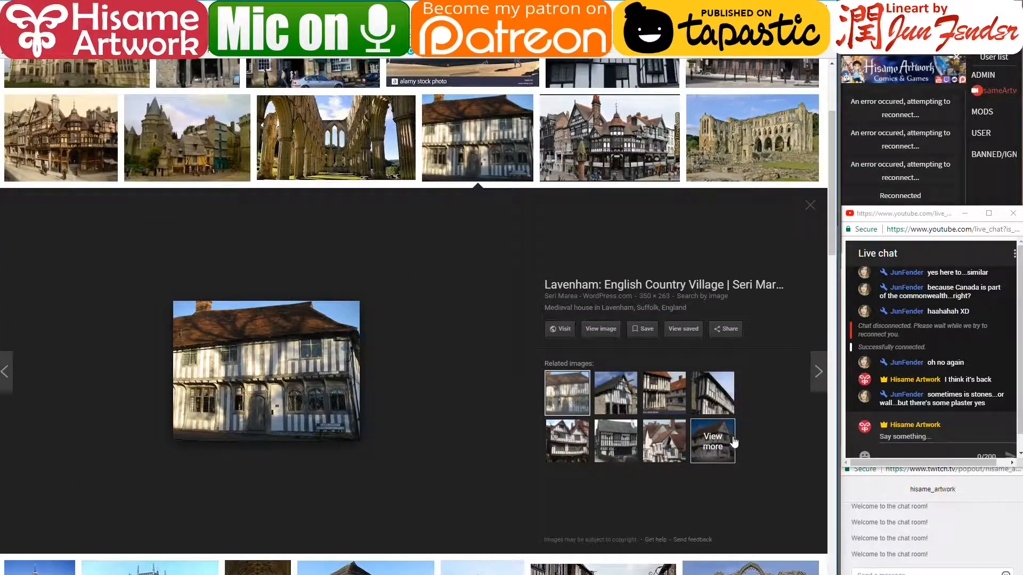
click(718, 441)
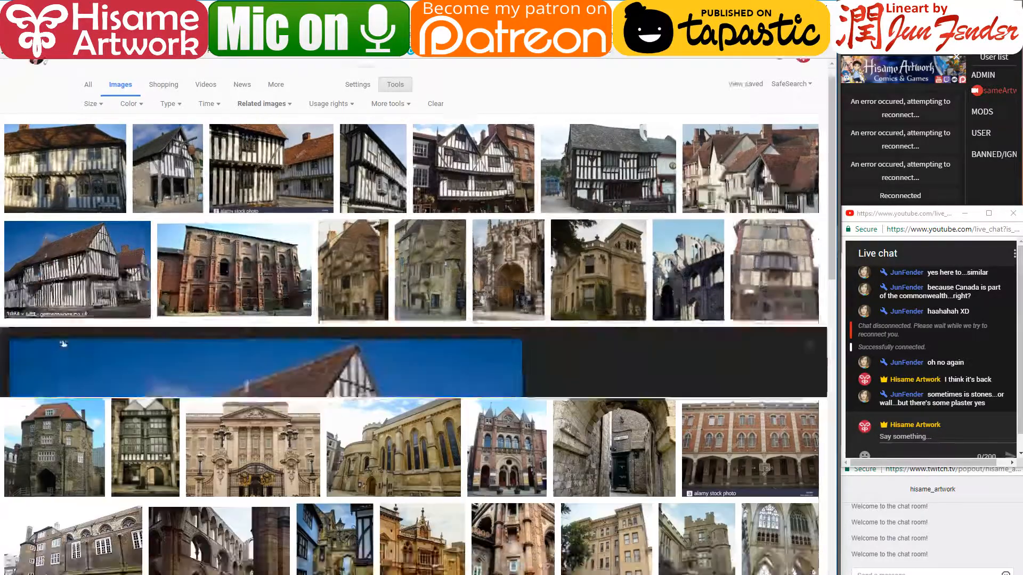
click(96, 299)
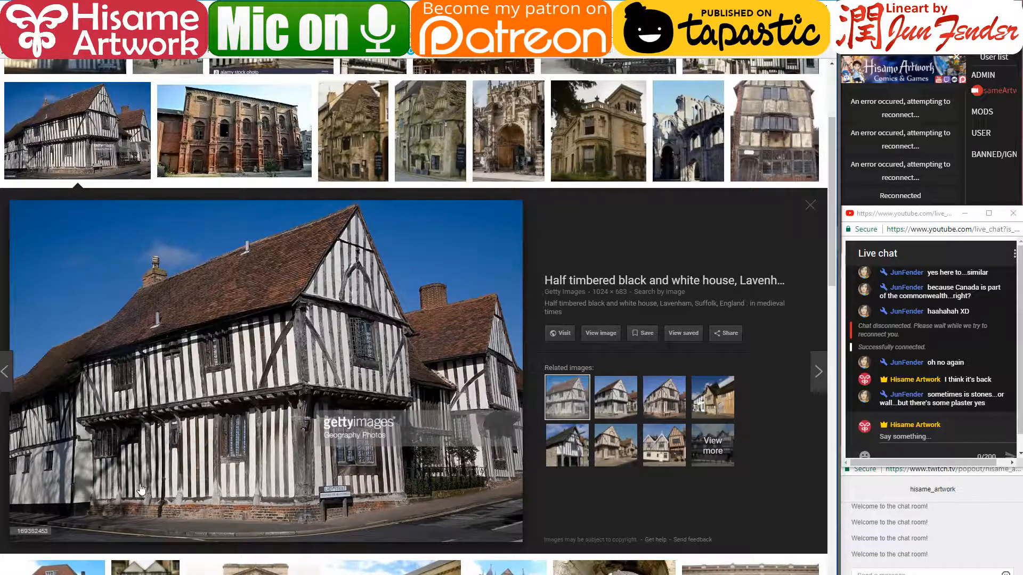
- Preview further half-timbered and stone buildings, ending on the Getty Lavenham half-timbered house
scroll(339, 449, down, 9)
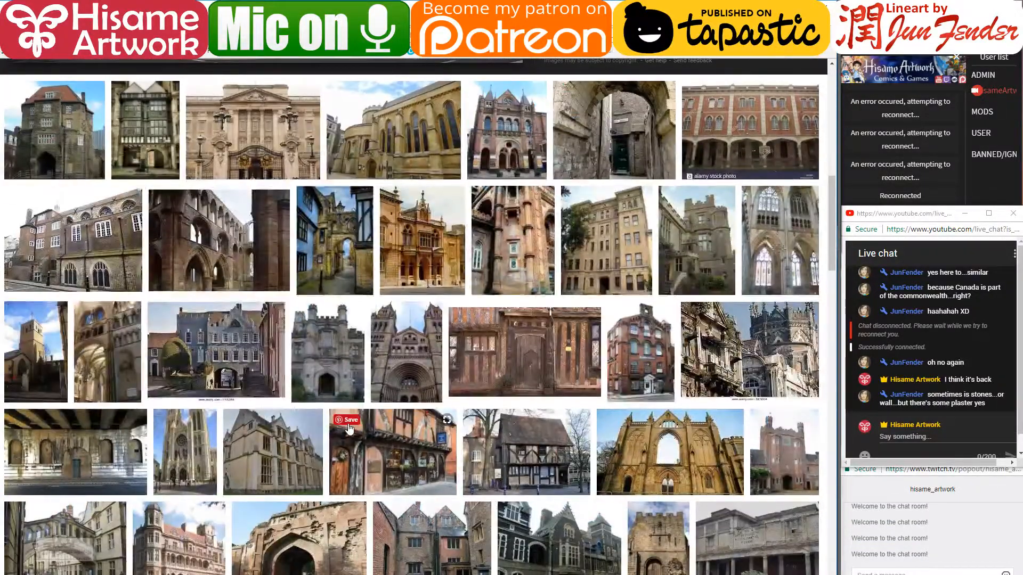
scroll(349, 427, up, 1)
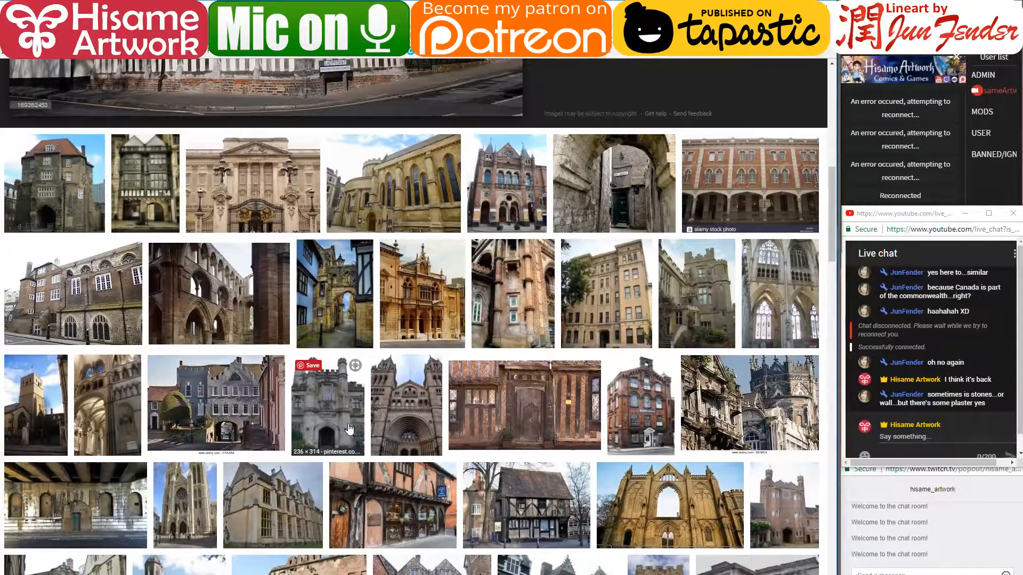
click(527, 510)
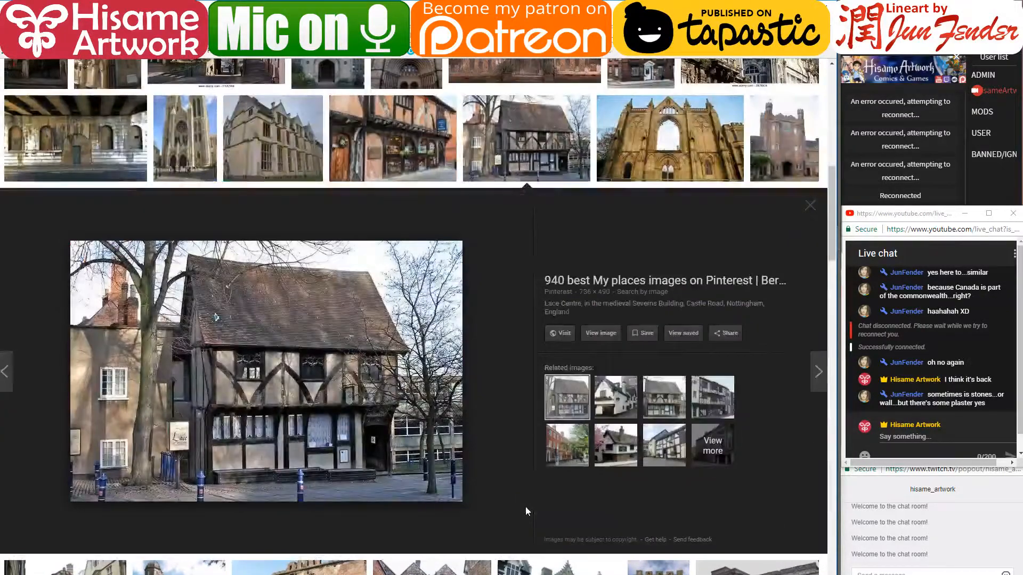
scroll(525, 507, up, 11)
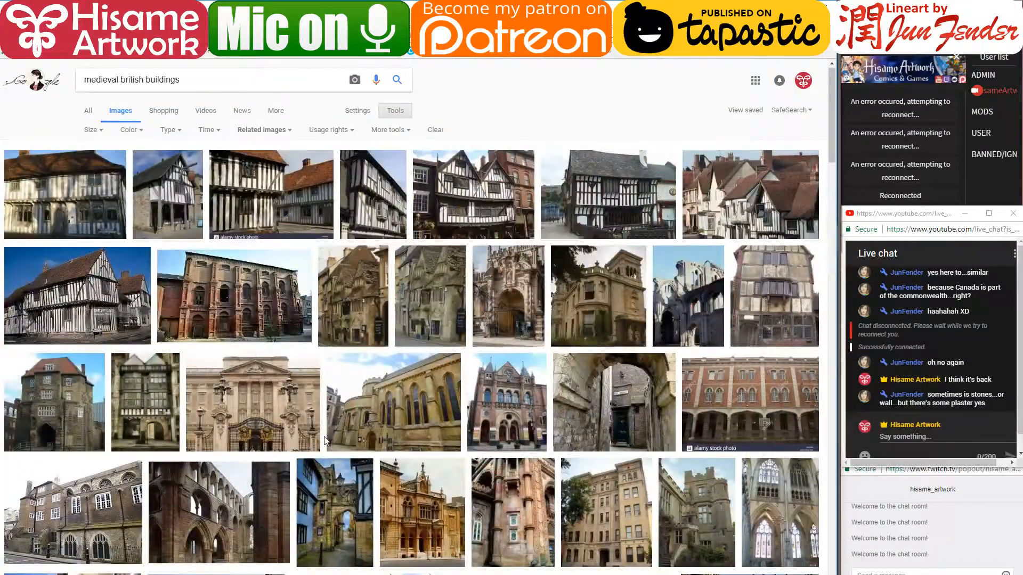
click(354, 313)
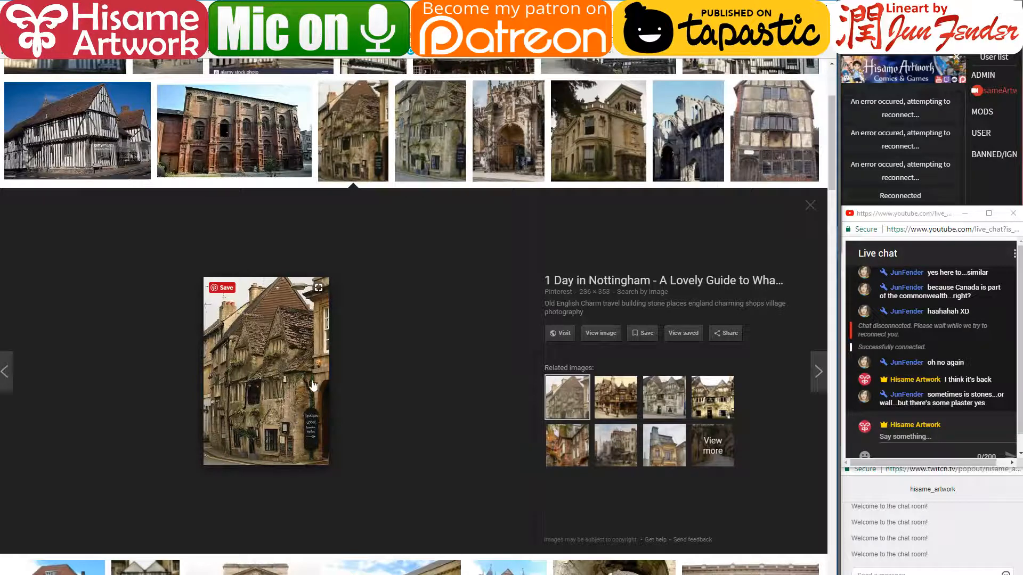
scroll(316, 381, up, 2)
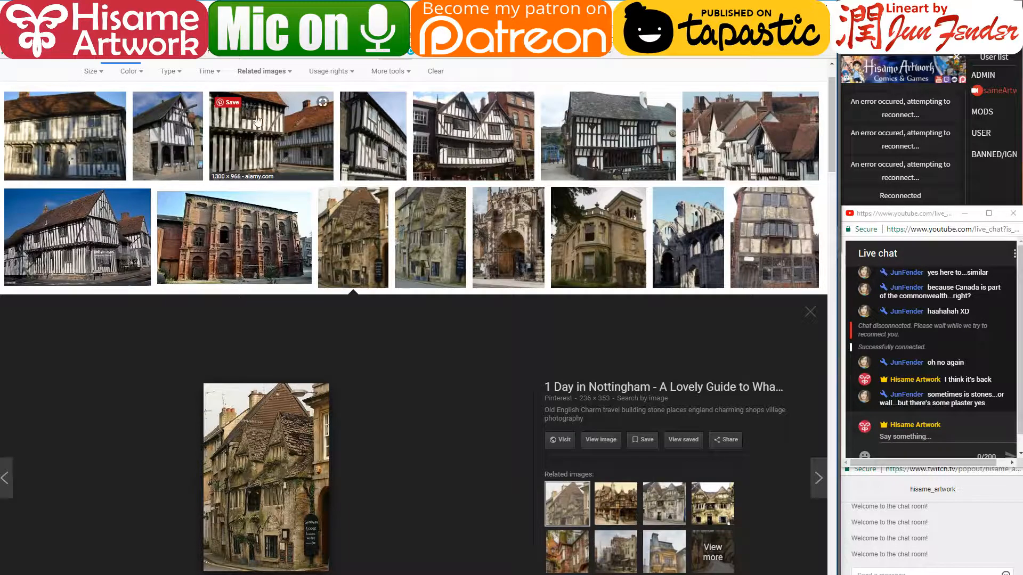
click(123, 212)
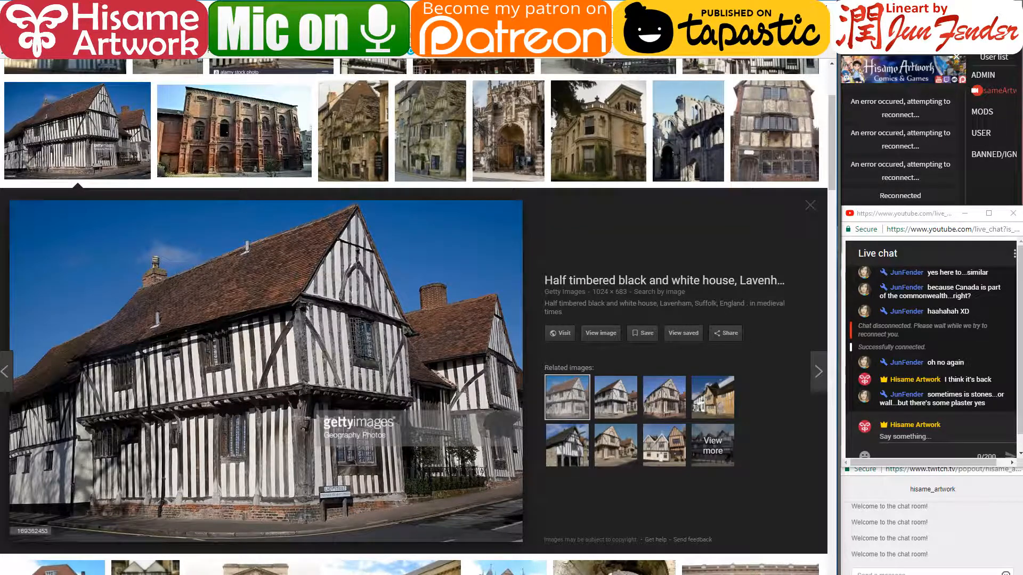
- Add short stone-block strokes under the brick line on the wall beside the pillar
key(alt+Tab)
scroll(495, 375, down, 2)
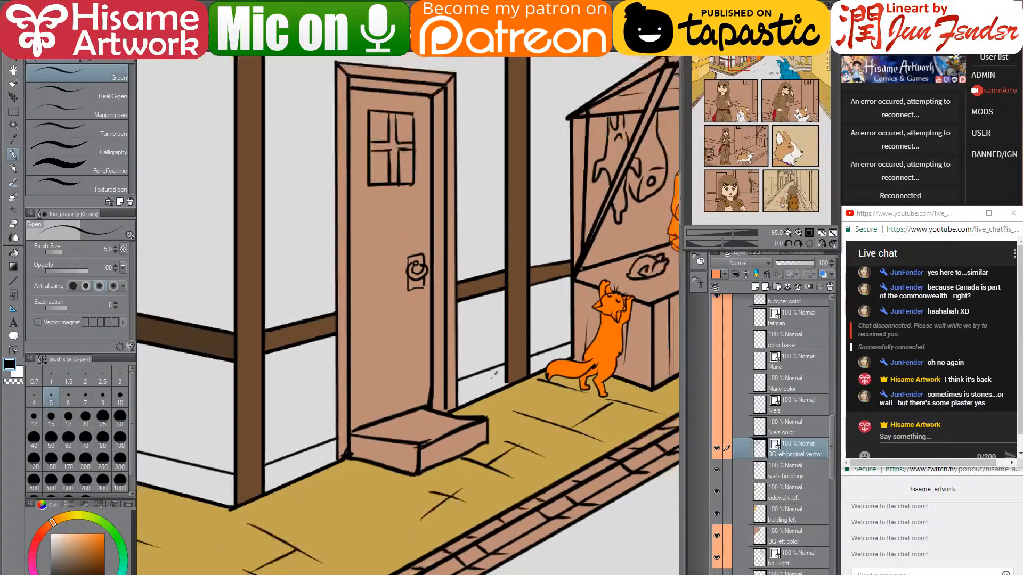
scroll(494, 375, up, 4)
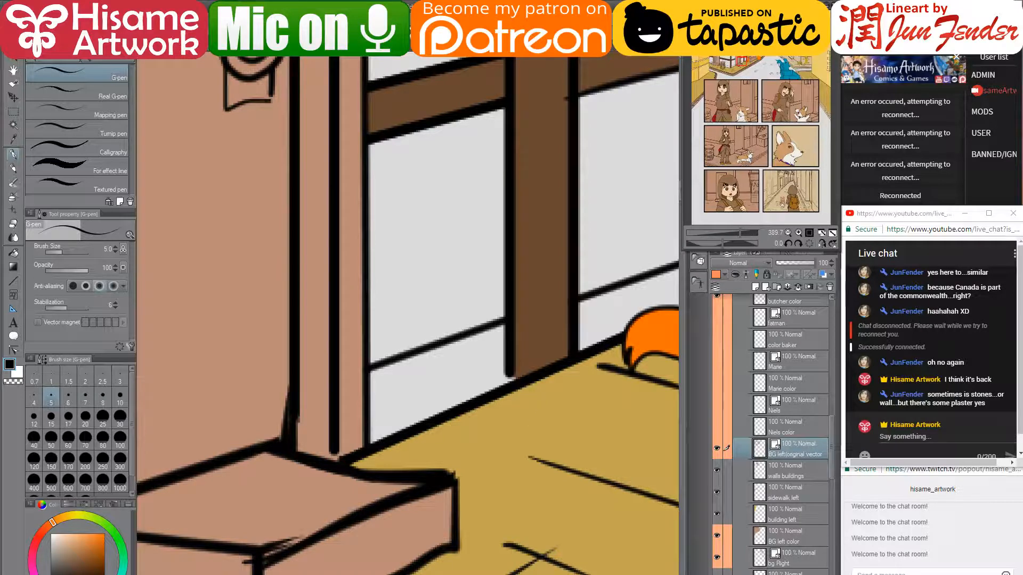
drag(370, 406, 439, 384)
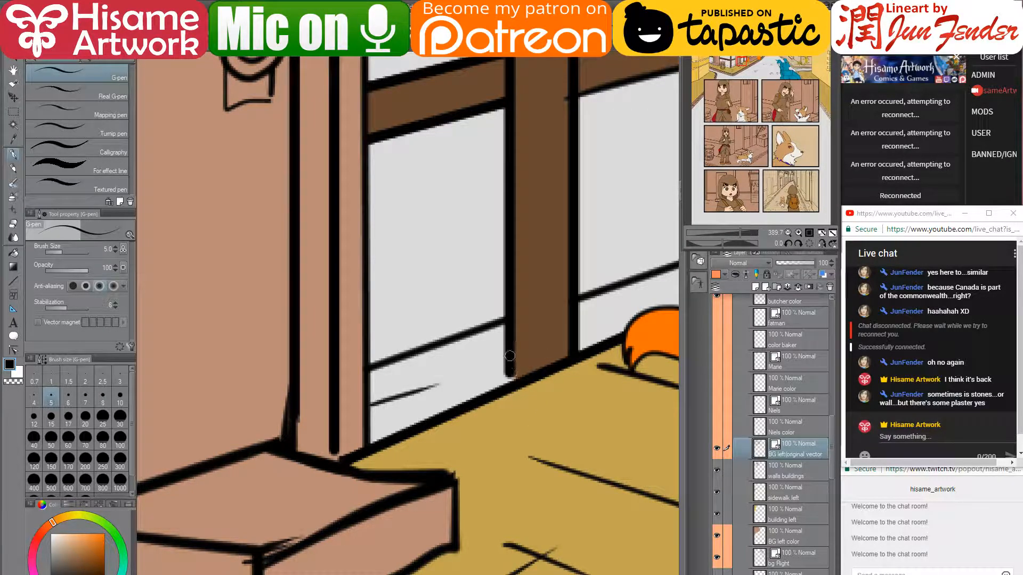
drag(504, 352, 416, 390)
drag(478, 366, 482, 396)
mouse_move(596, 361)
mouse_down()
mouse_move(522, 362)
mouse_move(425, 428)
mouse_up()
mouse_move(409, 391)
mouse_down()
mouse_move(489, 363)
mouse_move(505, 367)
mouse_up()
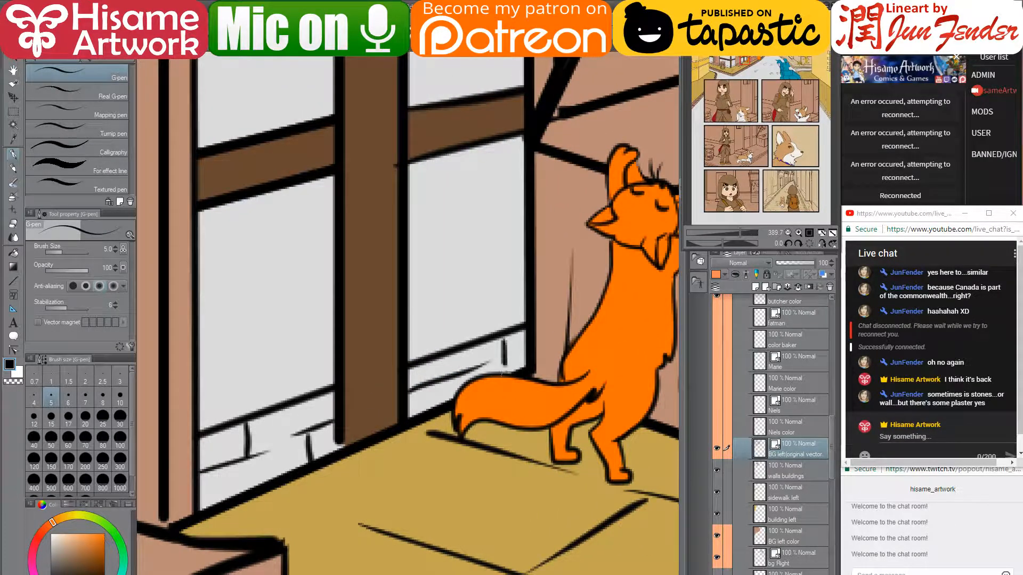
drag(433, 380, 437, 413)
- Draw the stone base's top edge along the lower wall by the brown beam, with block divisions
drag(315, 470, 666, 319)
drag(285, 441, 656, 287)
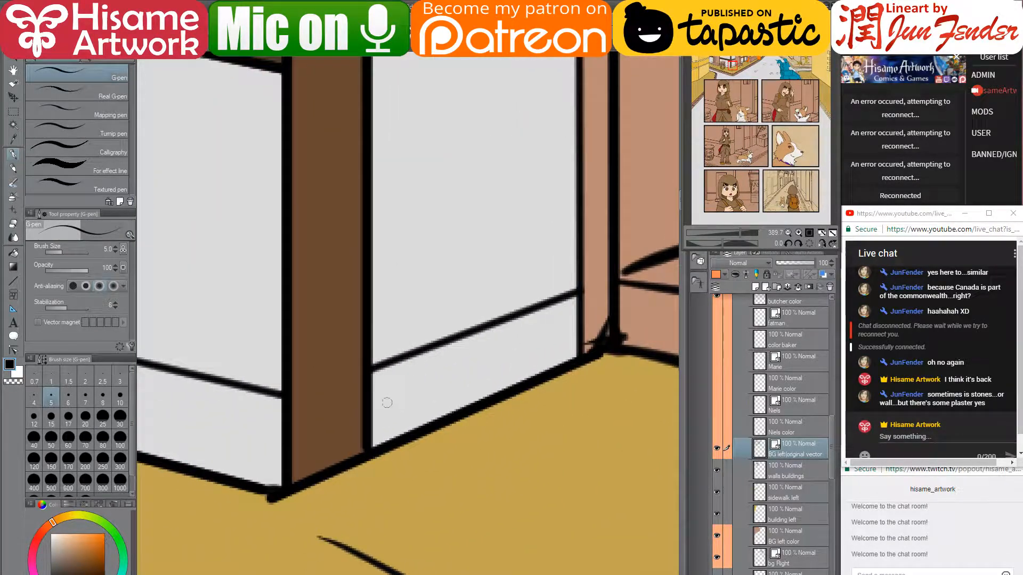
drag(373, 409, 514, 354)
drag(573, 324, 516, 348)
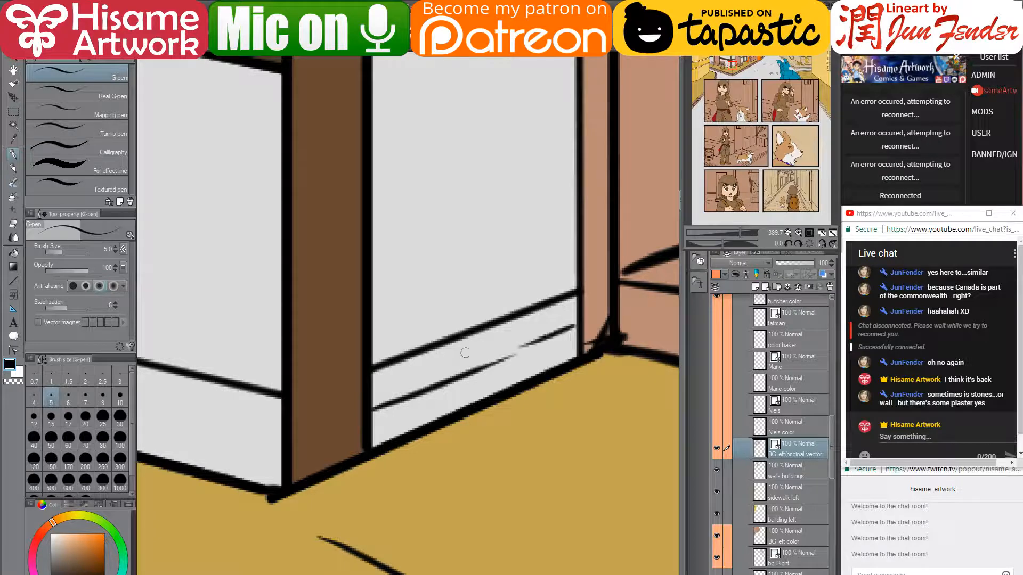
drag(428, 354, 430, 384)
drag(501, 362, 503, 393)
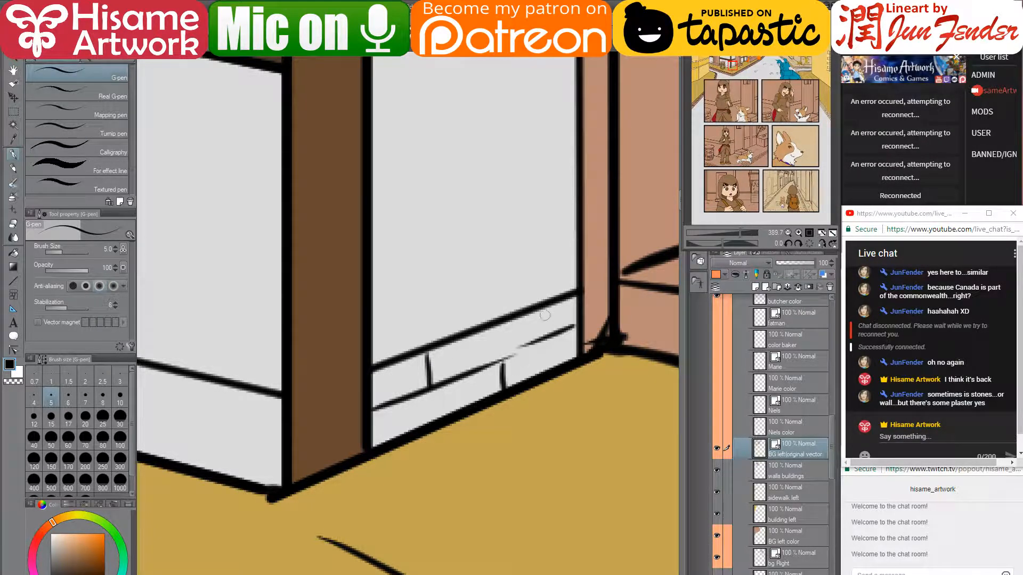
- Draw the stone-base line on the wall behind the barrel and divide it into blocks
drag(278, 417, 656, 403)
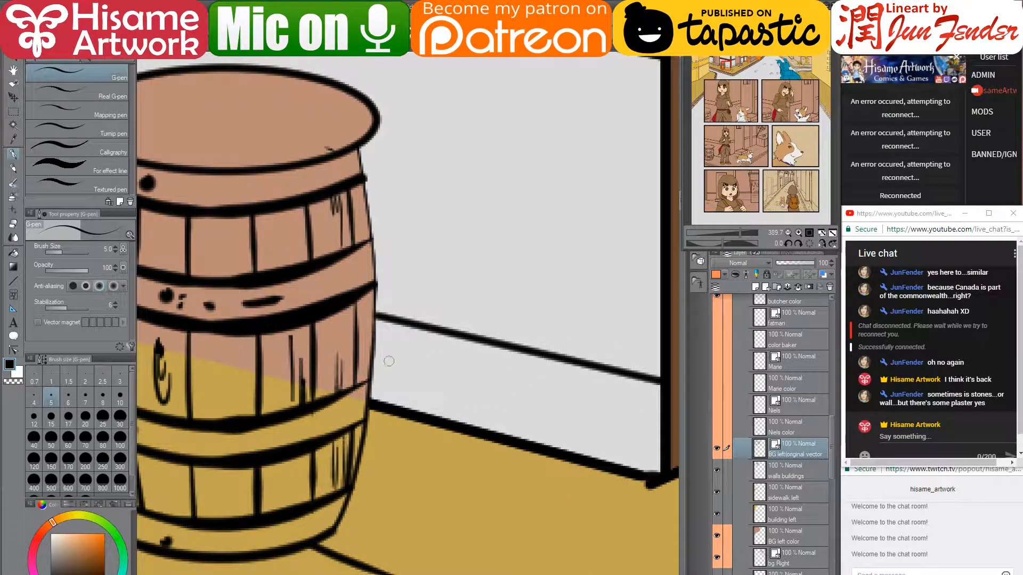
mouse_move(372, 363)
mouse_down()
mouse_move(647, 430)
mouse_move(657, 421)
mouse_move(650, 404)
mouse_move(659, 424)
mouse_up()
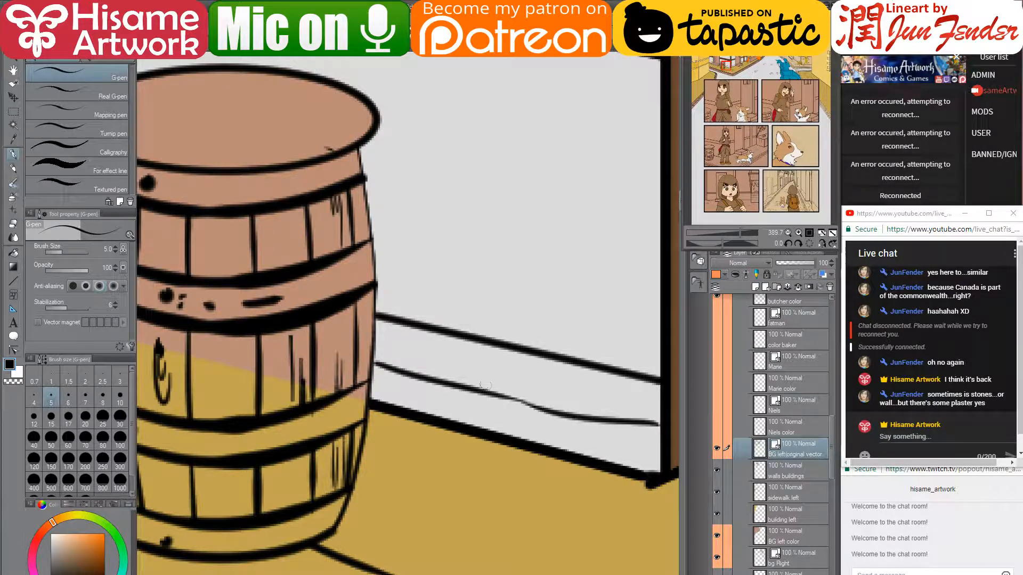
drag(611, 377, 598, 421)
drag(515, 399, 502, 434)
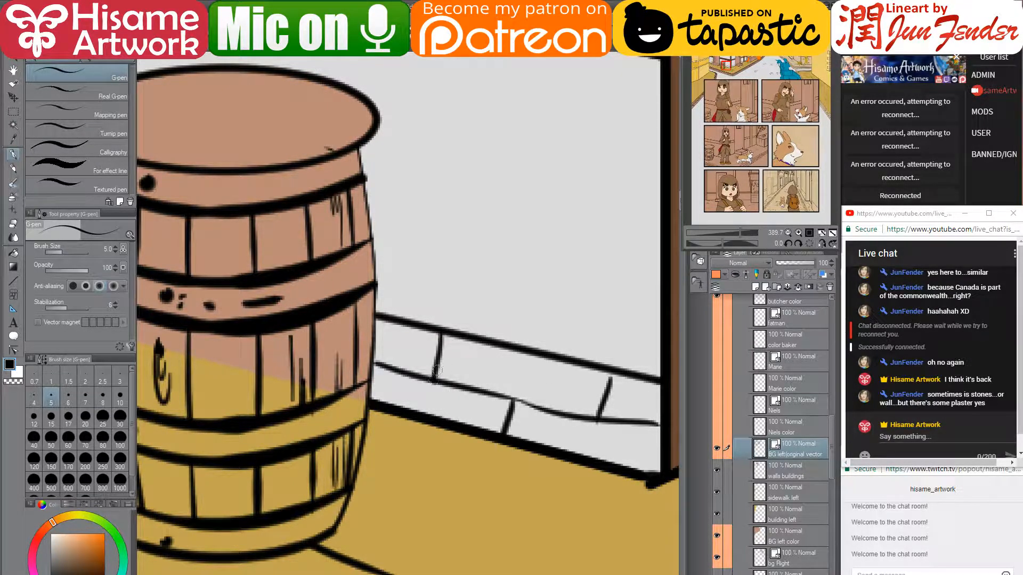
drag(442, 336, 442, 379)
- Outline the stone base on the wall beside the yellow building with three block dividers
drag(293, 356, 739, 497)
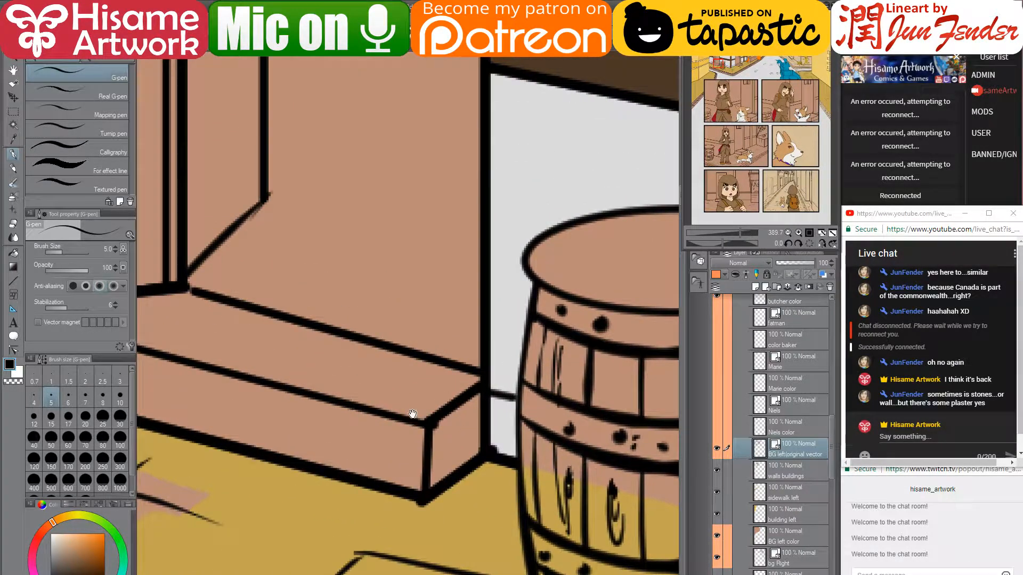
drag(279, 374, 739, 491)
drag(326, 372, 546, 421)
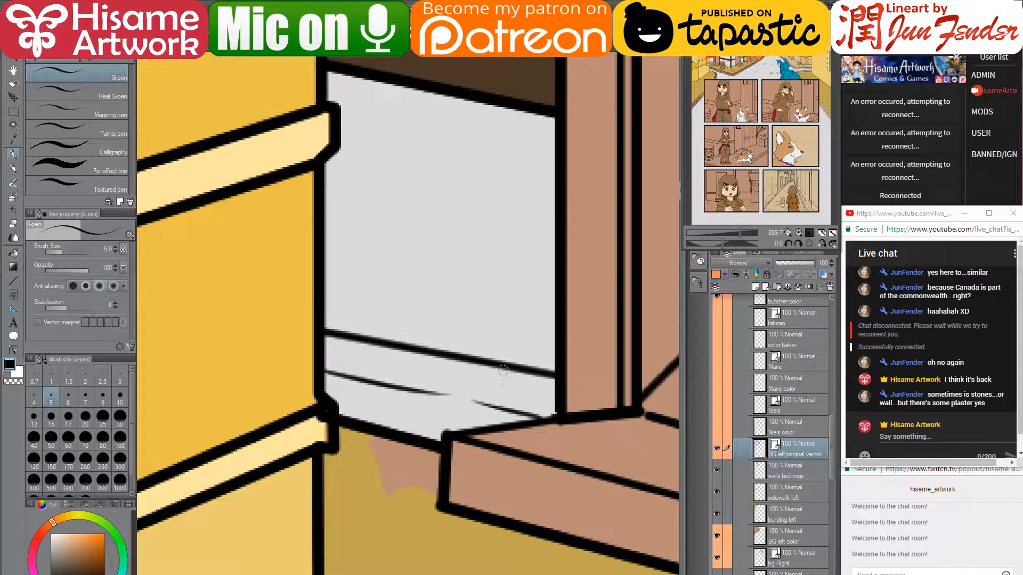
drag(503, 371, 498, 407)
drag(371, 377, 366, 429)
drag(424, 360, 421, 398)
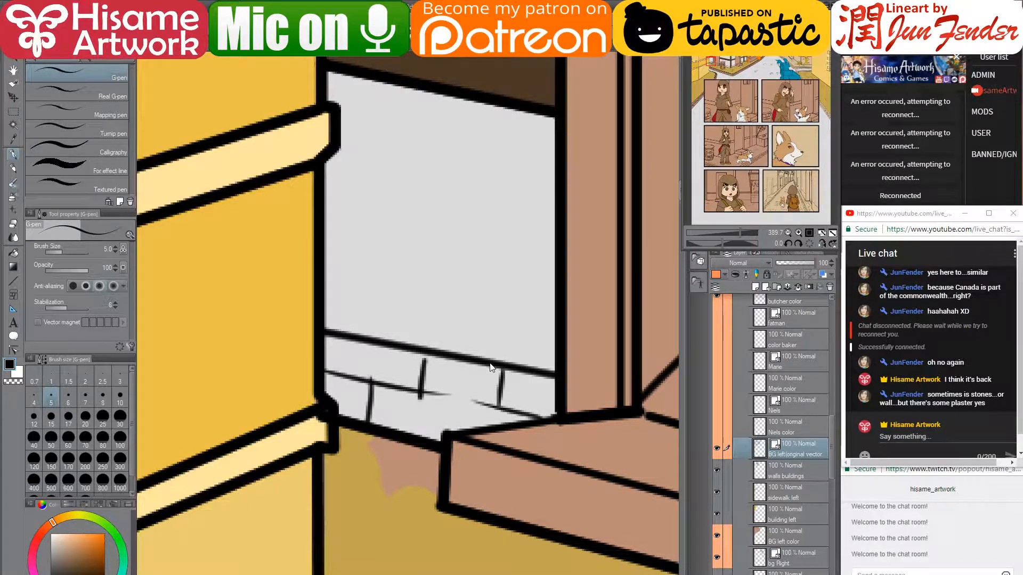
key(ctrl+z)
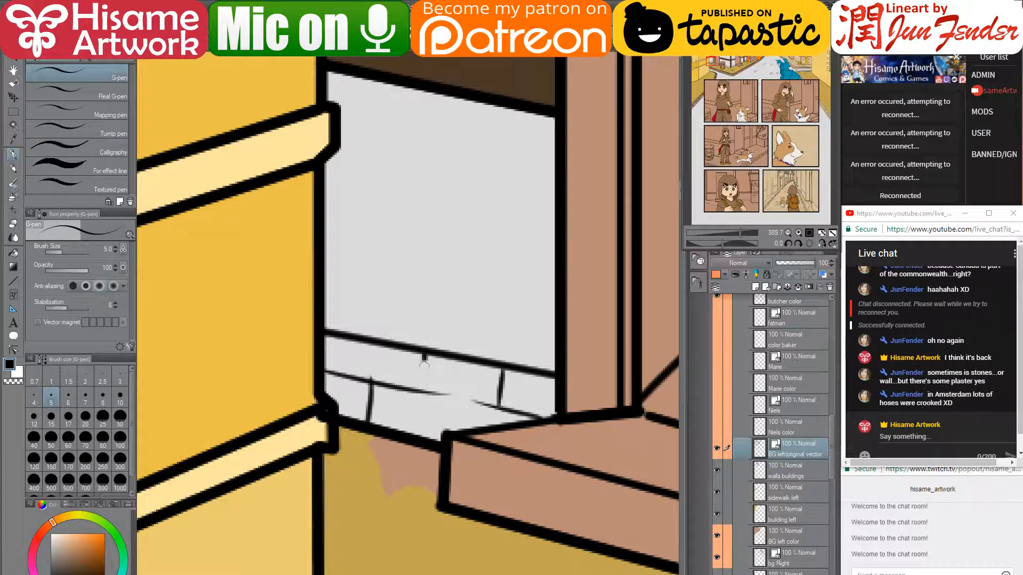
drag(425, 354, 422, 392)
scroll(371, 502, down, 5)
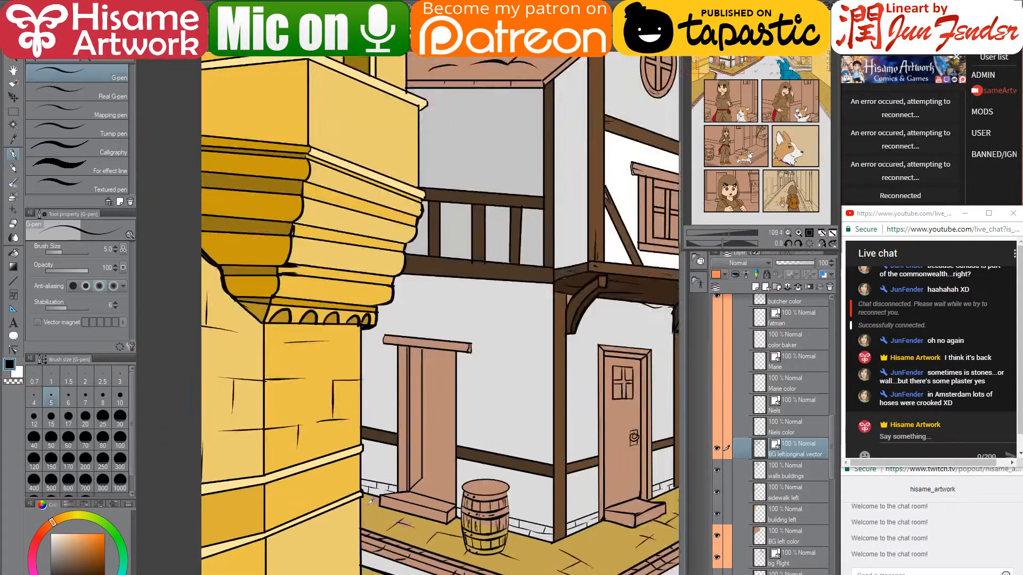
scroll(372, 503, down, 3)
drag(569, 438, 418, 372)
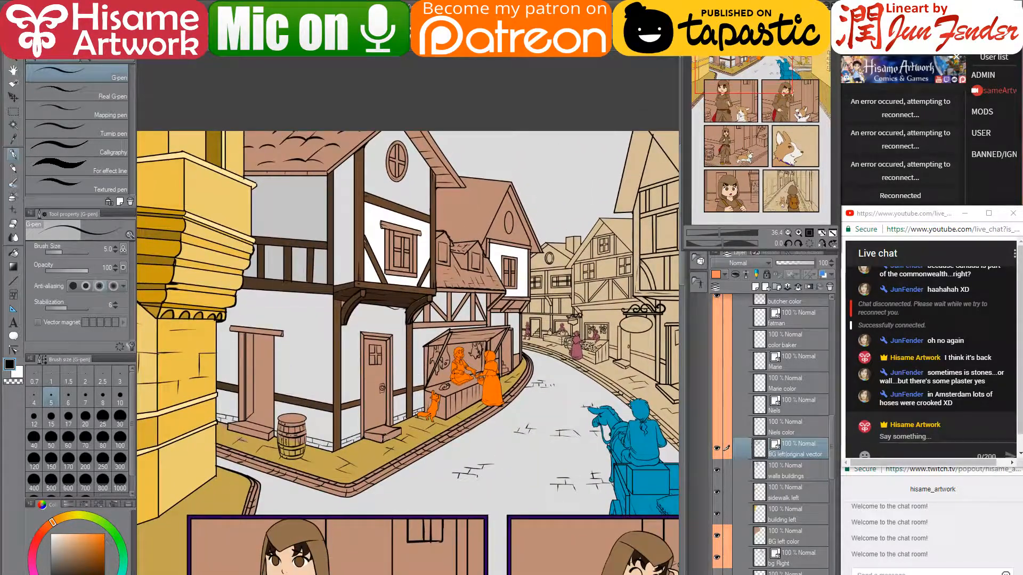
scroll(336, 423, up, 3)
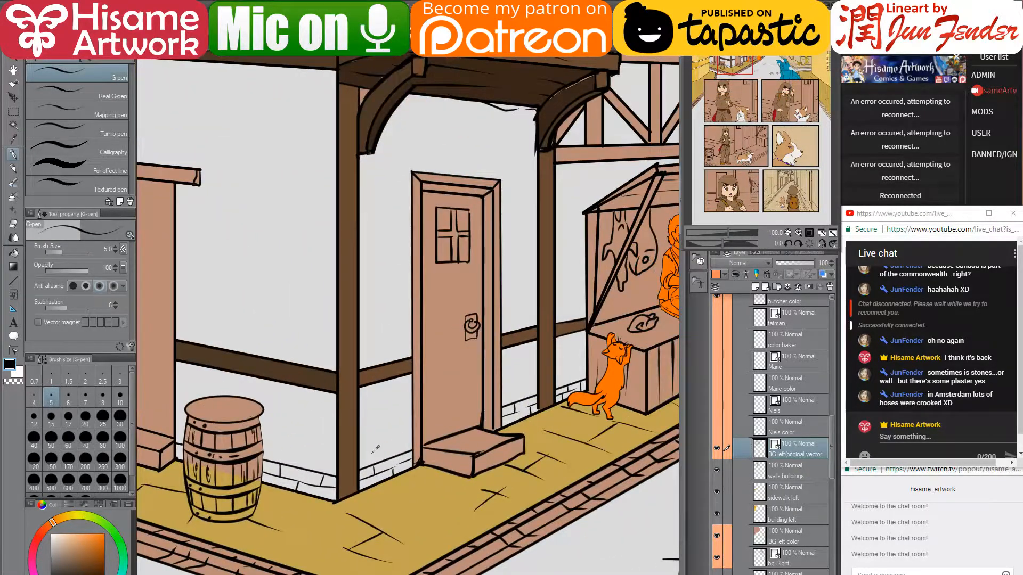
click(775, 475)
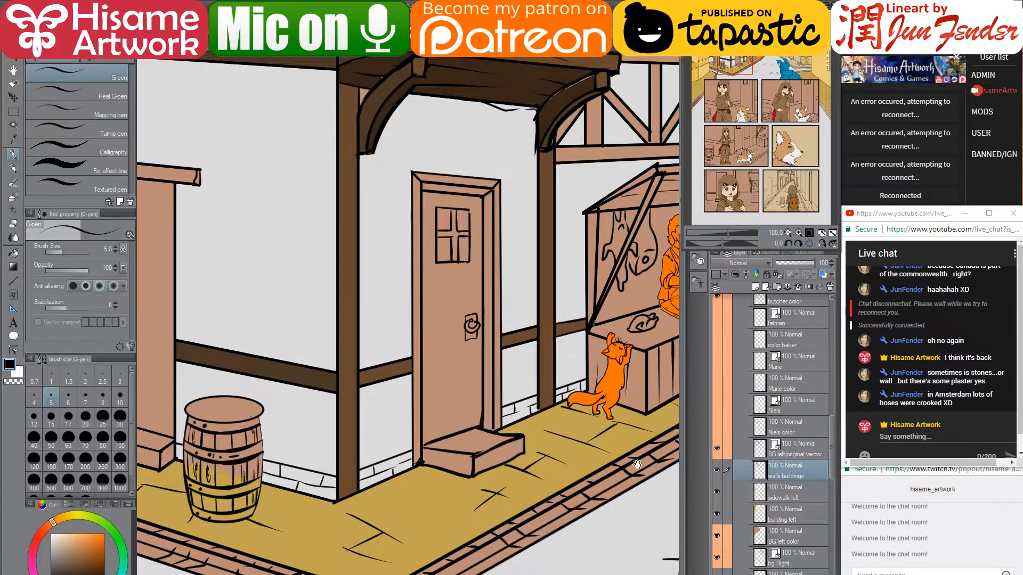
drag(637, 464, 546, 471)
click(717, 469)
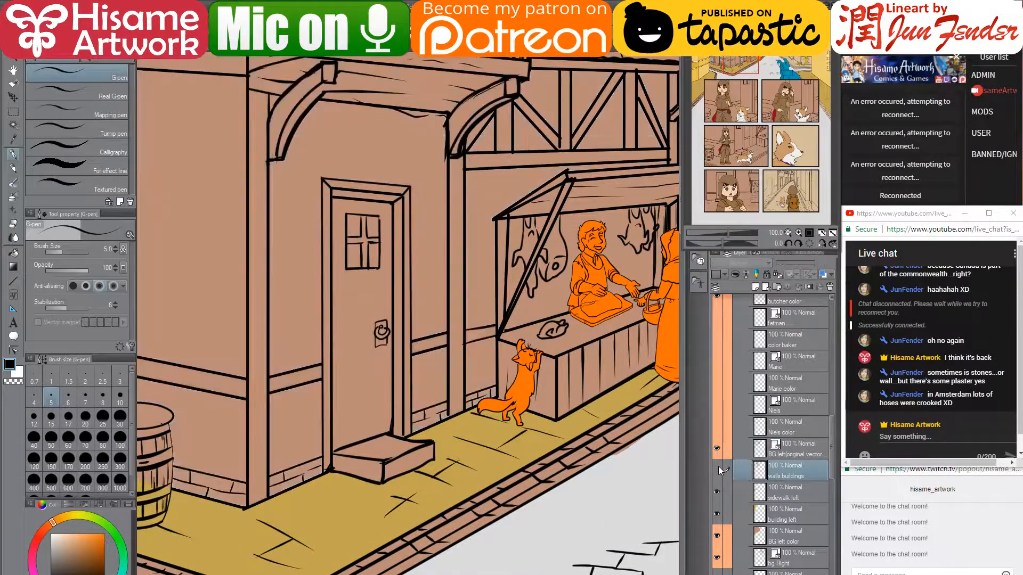
click(717, 468)
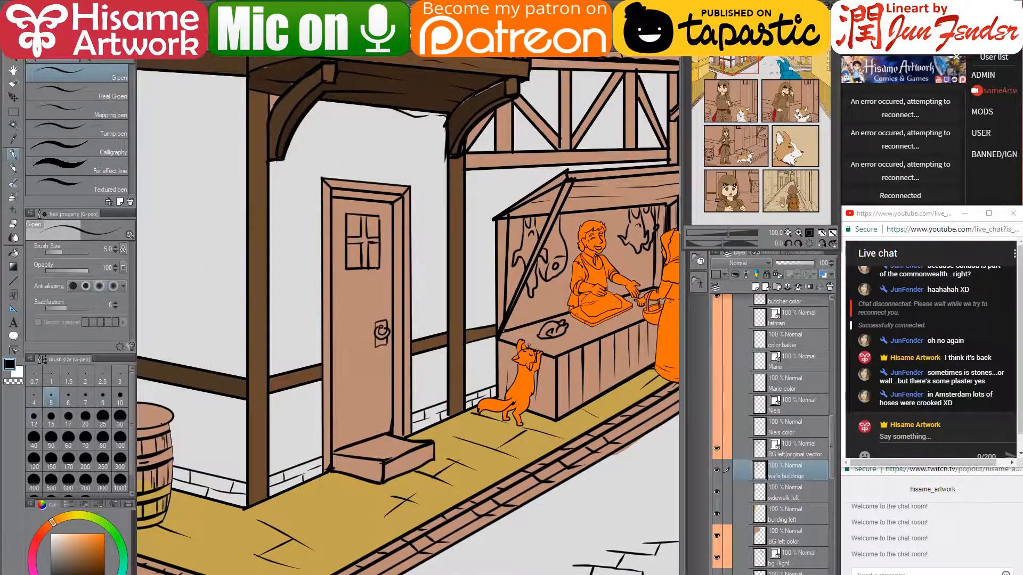
scroll(240, 457, up, 3)
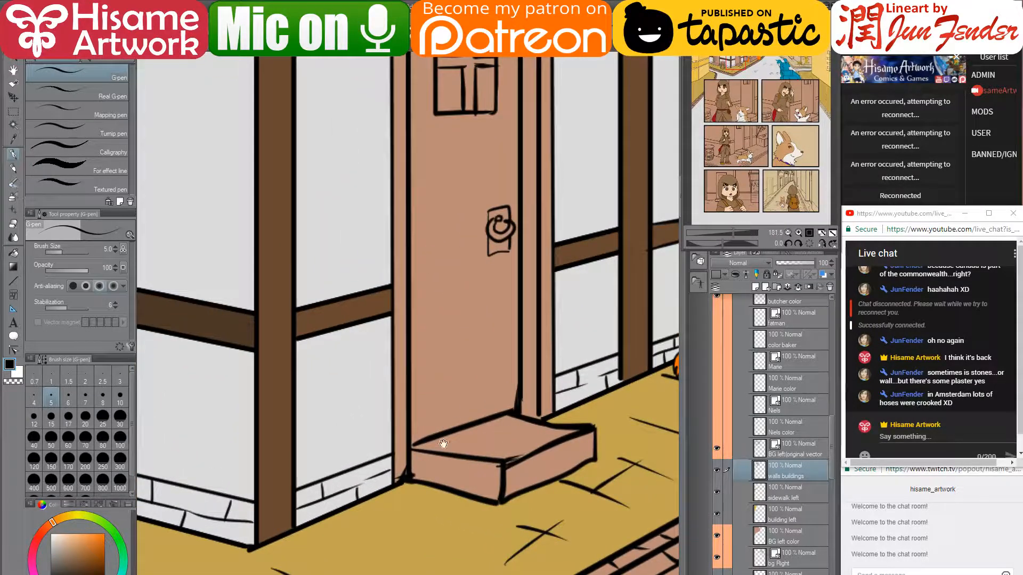
- Try a base line across the wall near the door, then undo the stray diagonal
drag(465, 417, 333, 421)
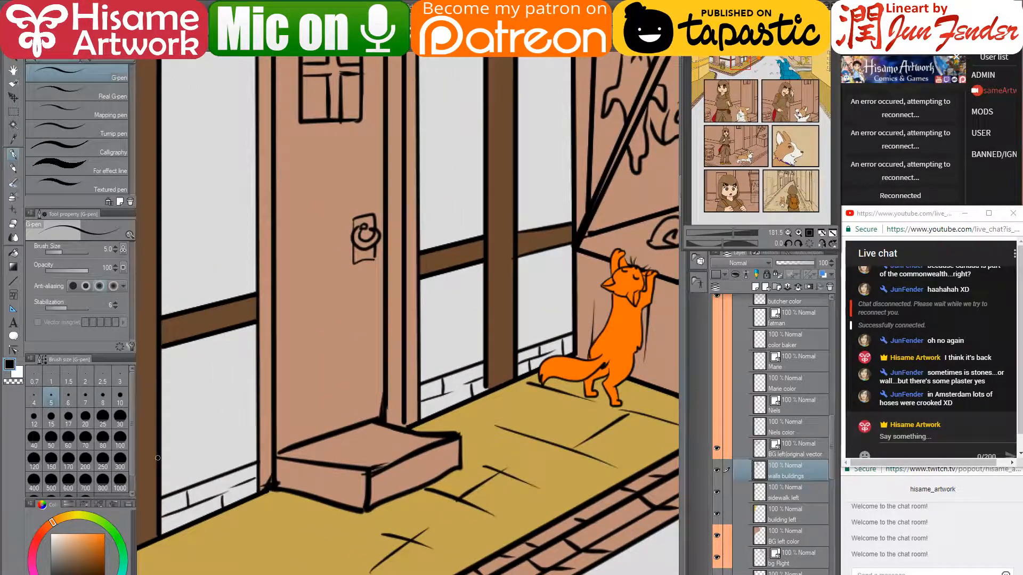
mouse_move(157, 458)
mouse_down()
mouse_move(585, 299)
mouse_move(573, 302)
mouse_up()
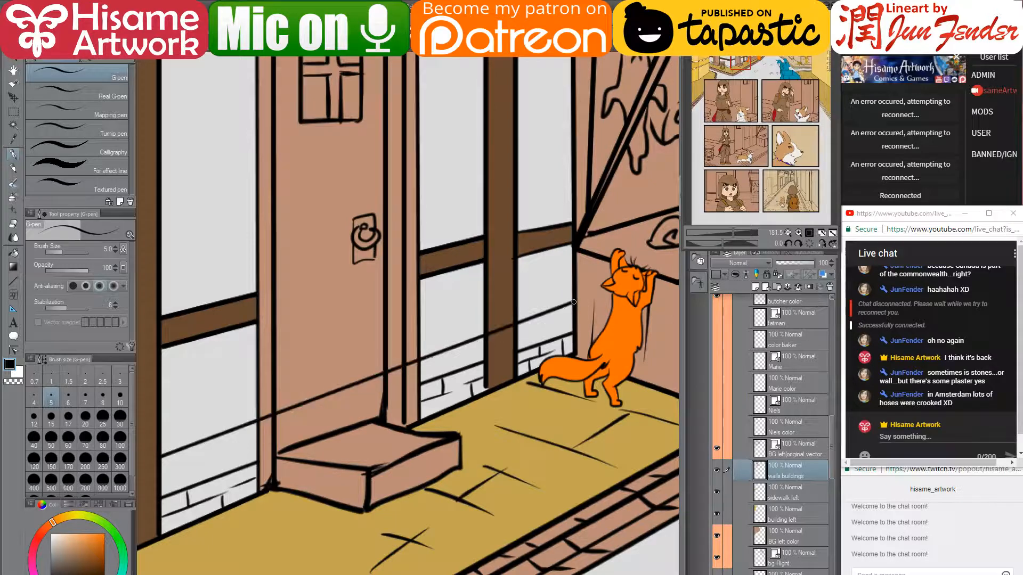
drag(372, 342, 449, 334)
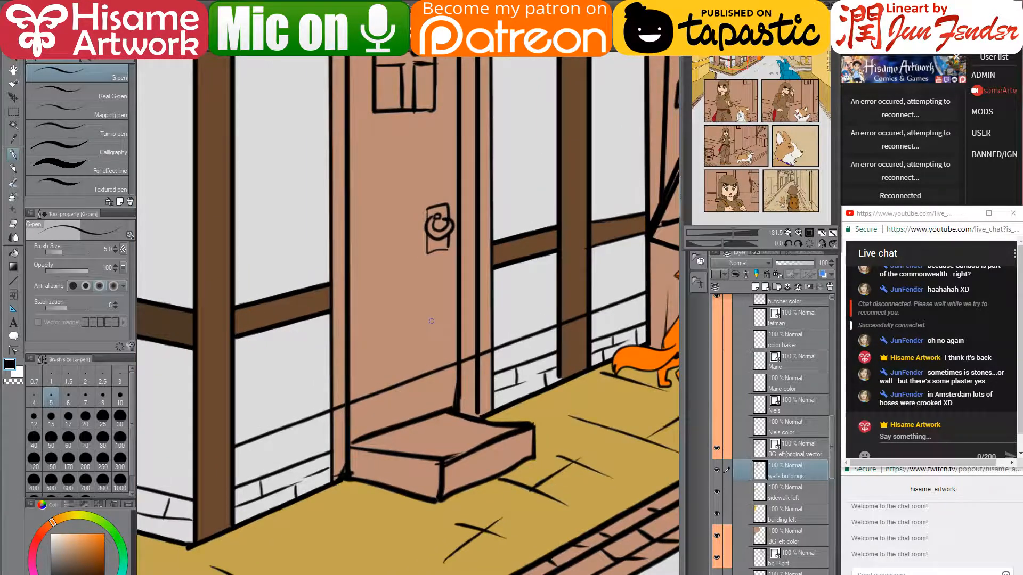
click(10, 223)
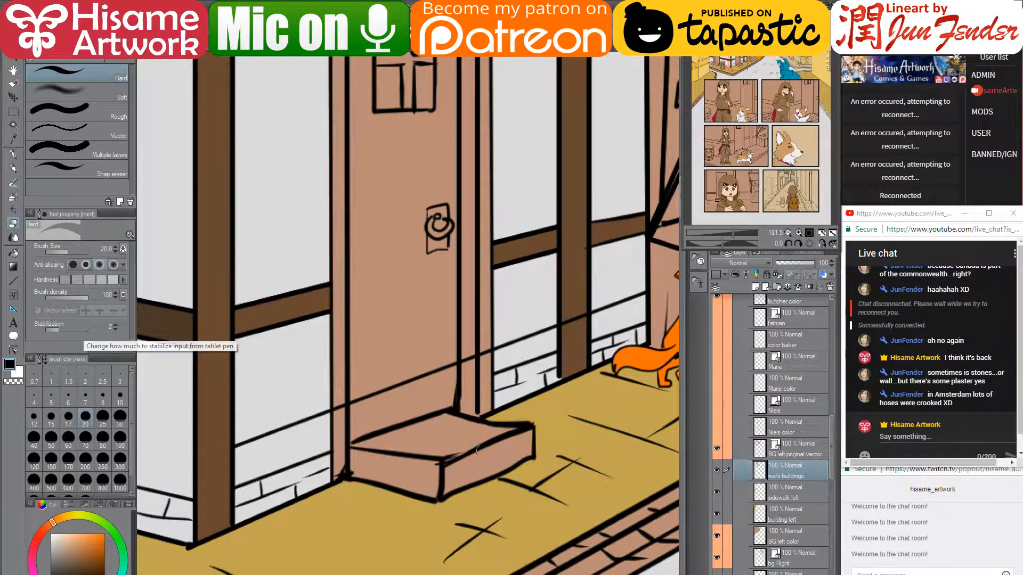
key(ctrl+z)
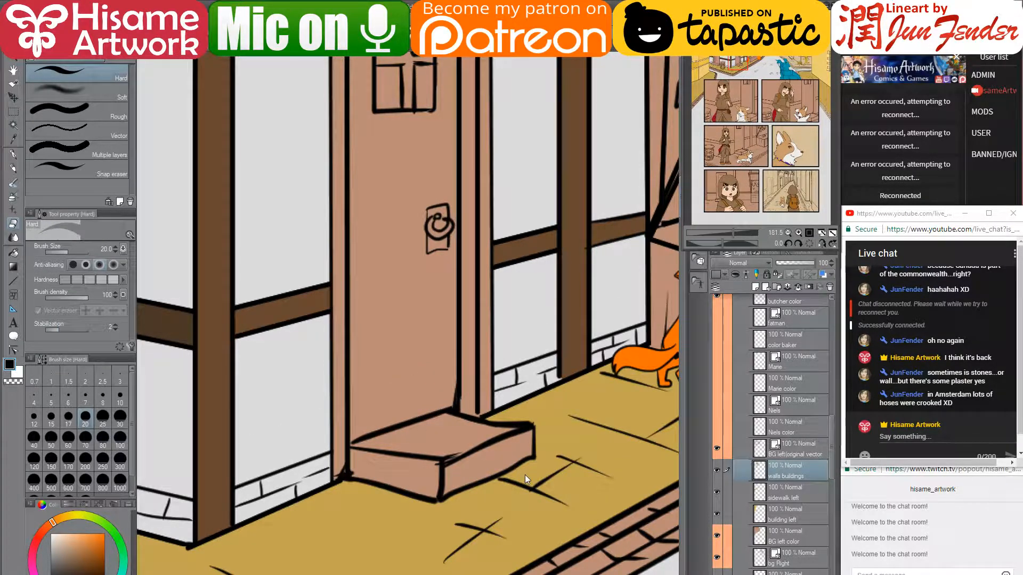
- On the BG left vector layer, draw a straight G-pen wall-base line beside the door
click(745, 453)
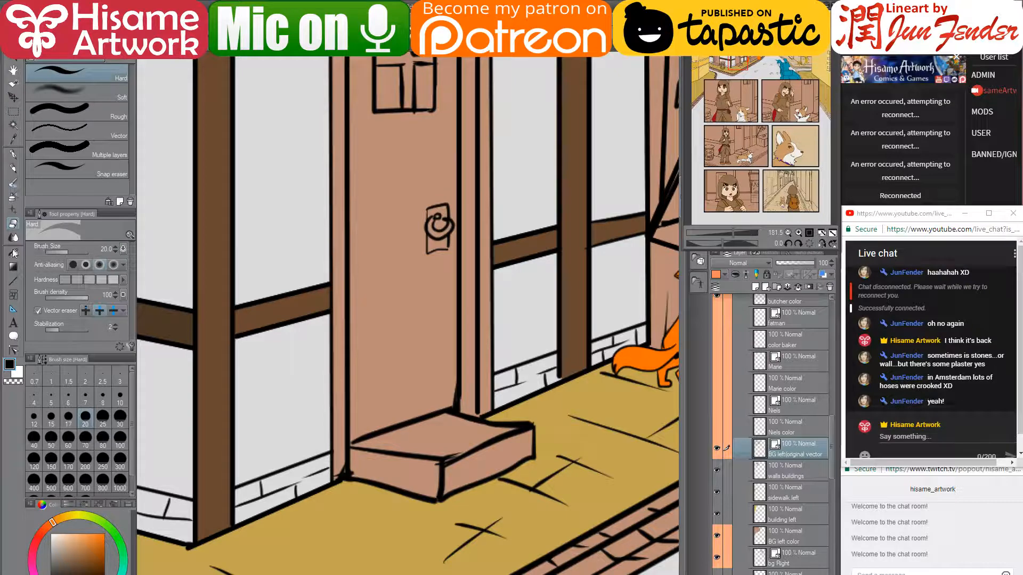
click(13, 158)
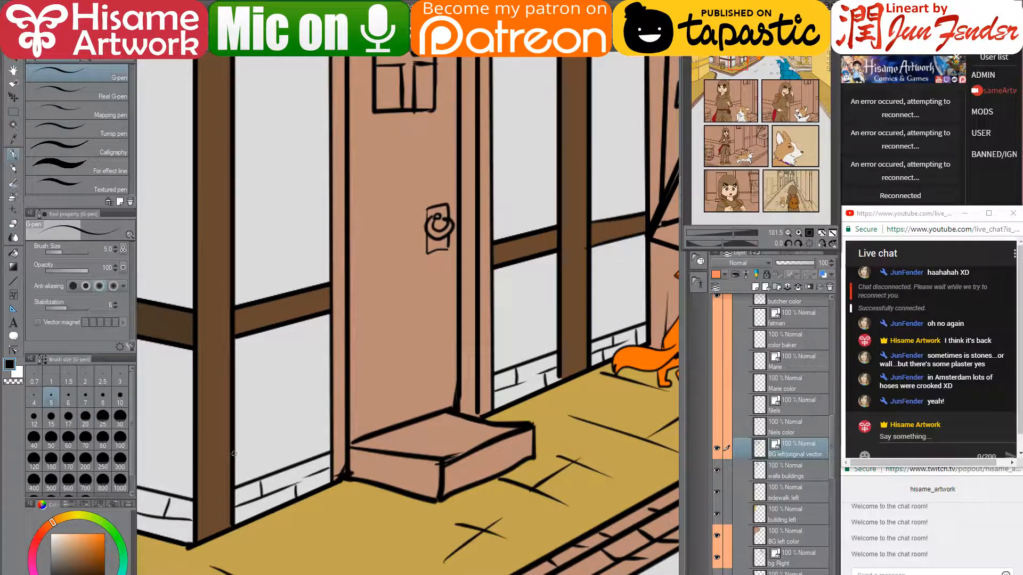
drag(235, 454, 647, 299)
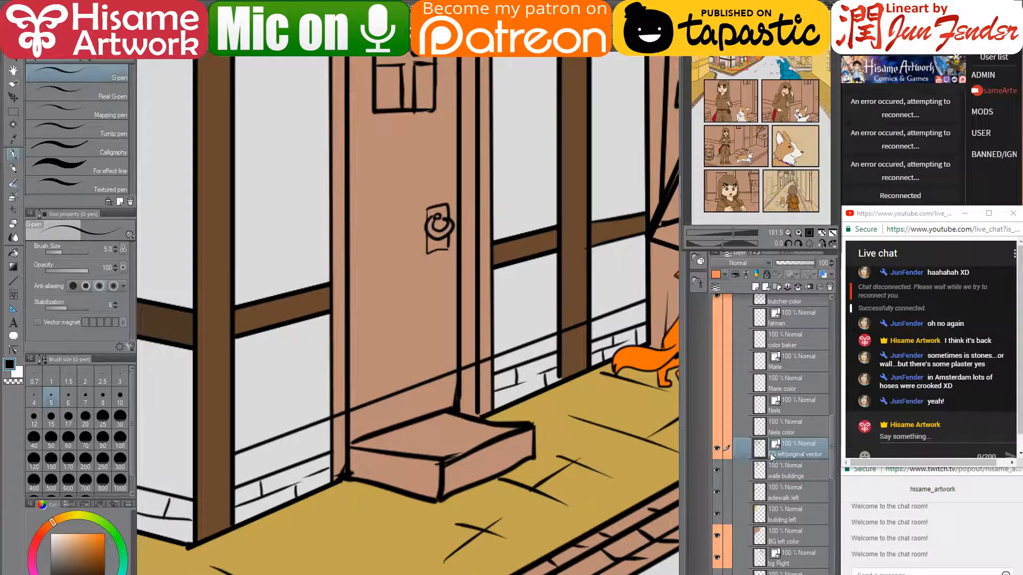
- Erase the base line where it crosses the door and the brown post
key(e)
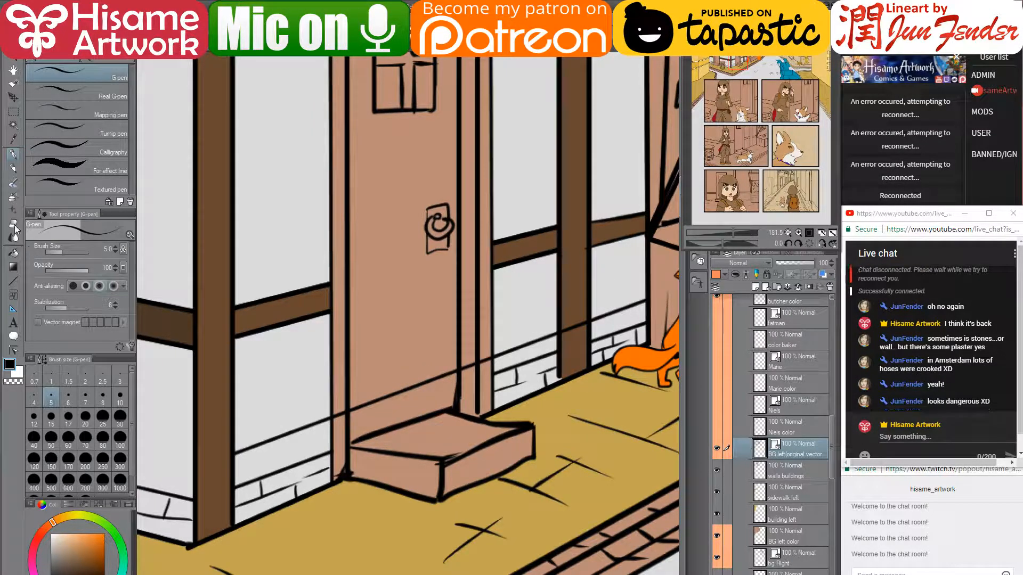
drag(377, 394, 526, 346)
click(527, 347)
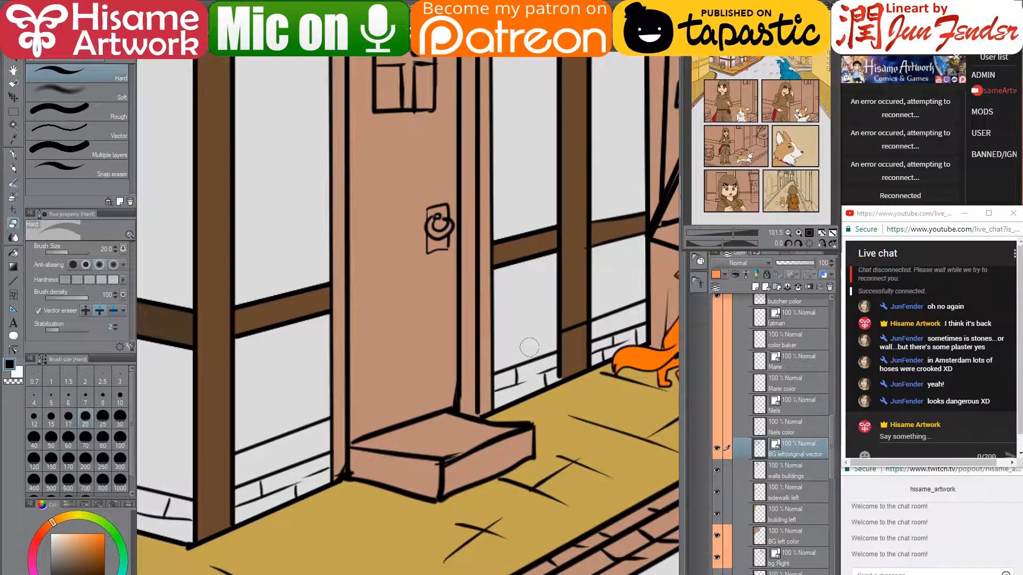
key(ctrl+z)
click(574, 322)
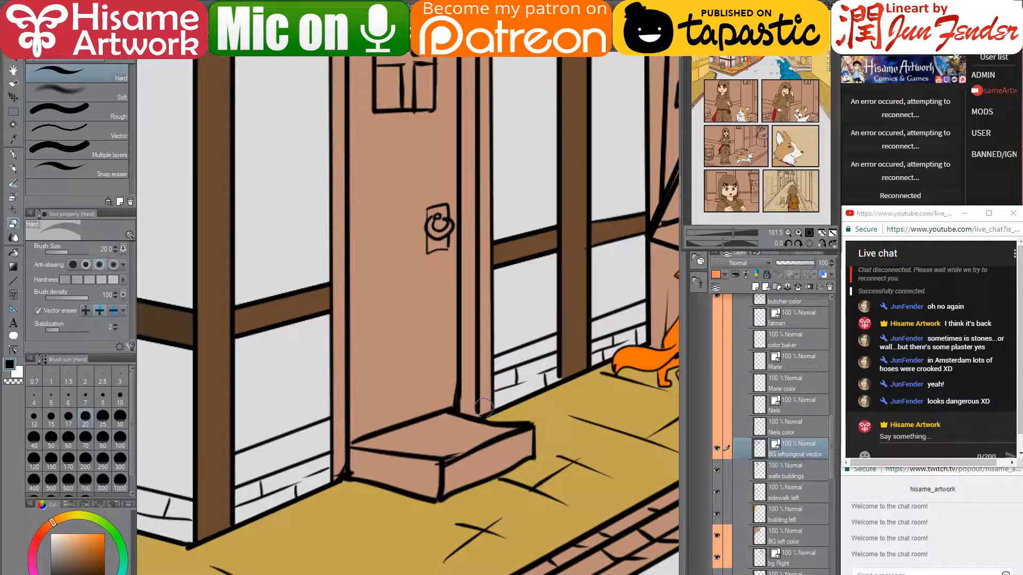
drag(435, 409, 650, 391)
drag(351, 410, 411, 423)
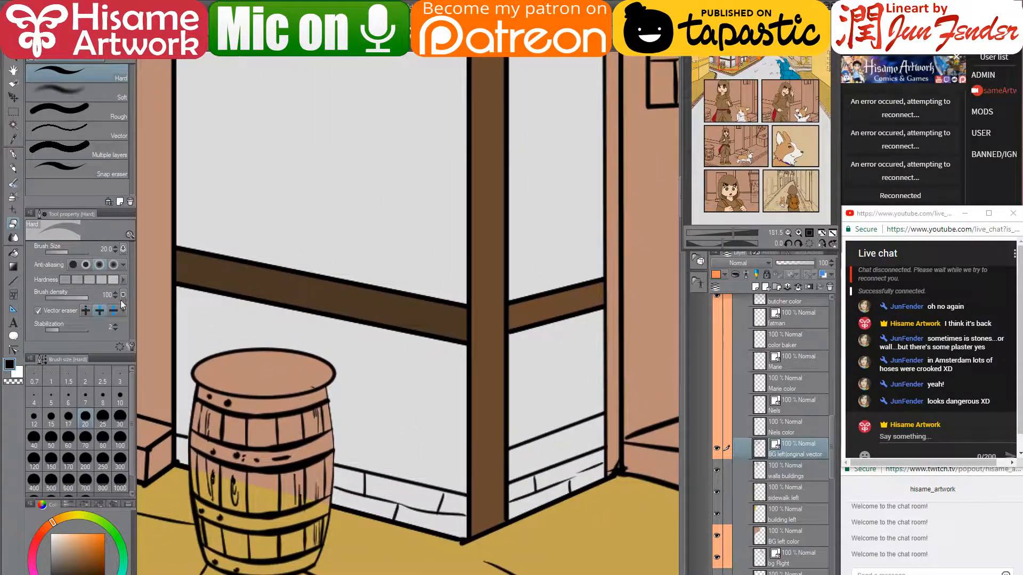
- Draw wall-base lines from the barrel to the corner post and across the doorway wall
key(p)
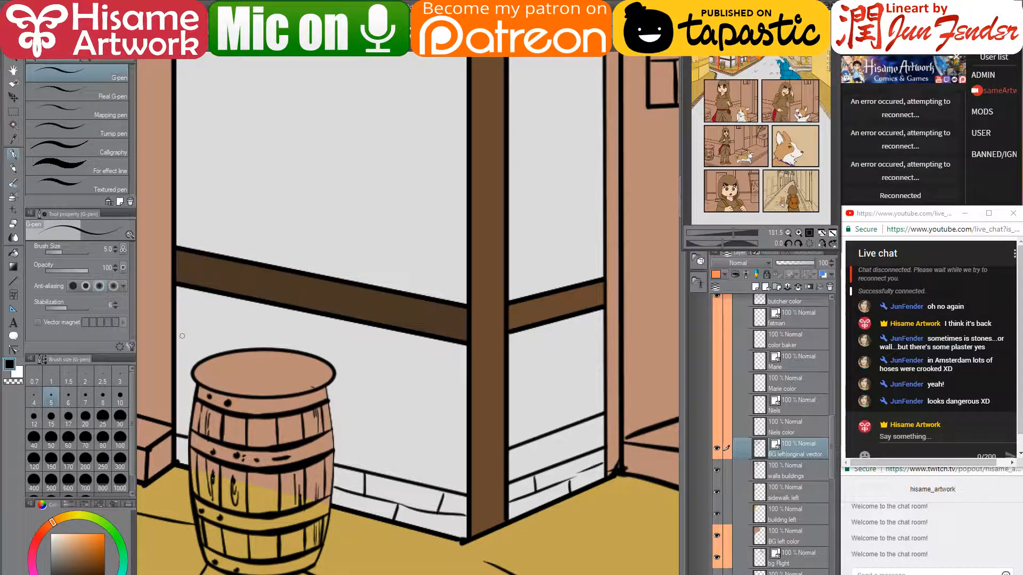
click(176, 407)
drag(333, 436, 467, 459)
drag(276, 395, 607, 445)
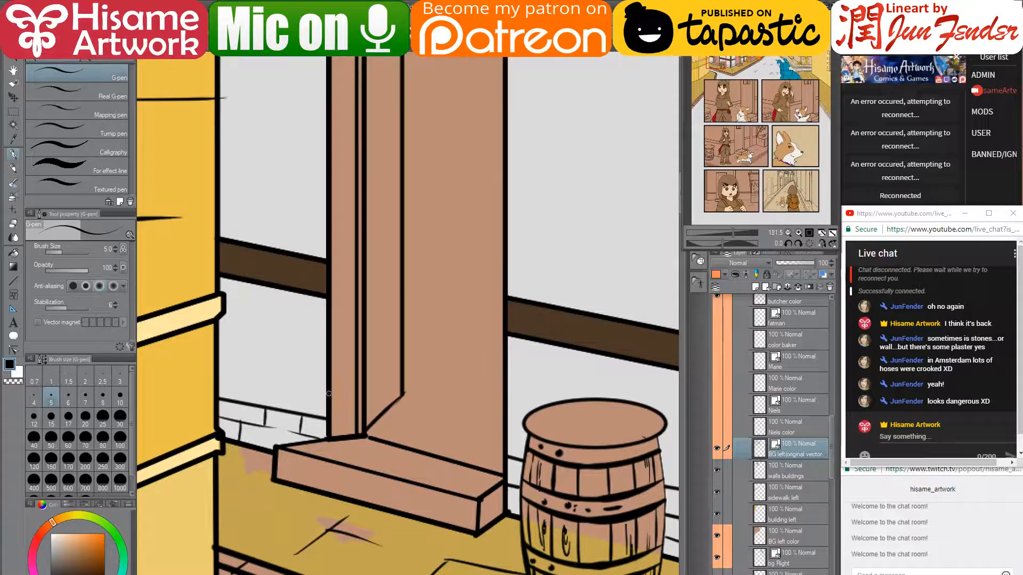
drag(329, 391, 216, 370)
- Zoom the view in on the corner post, door and its step
drag(510, 398, 143, 319)
drag(501, 364, 379, 435)
scroll(337, 434, down, 5)
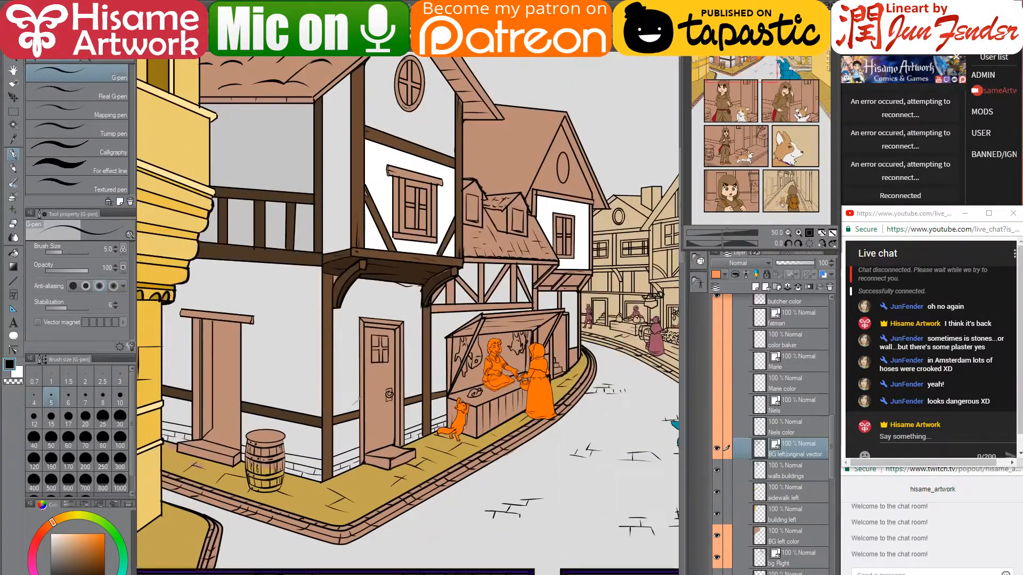
scroll(379, 440, down, 2)
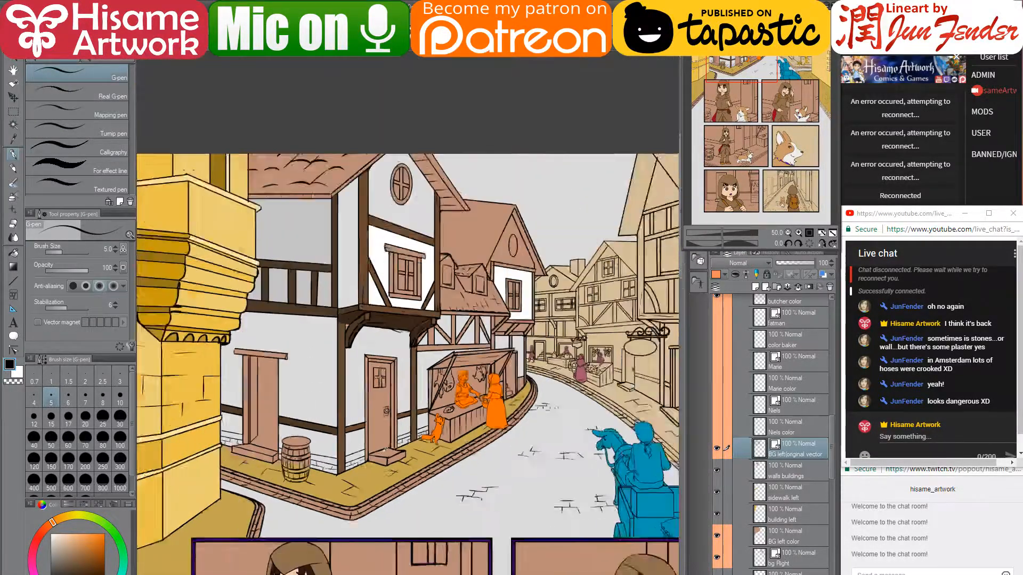
scroll(377, 433, up, 4)
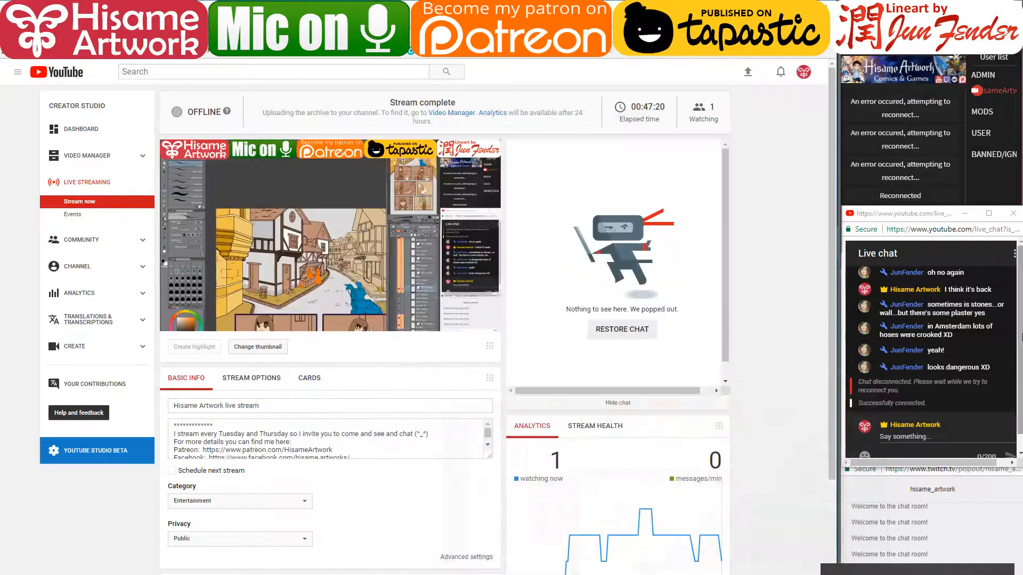
- Post 'reconnecting' in the YouTube live chat and minimize the stream dashboard
click(951, 433)
text(re)
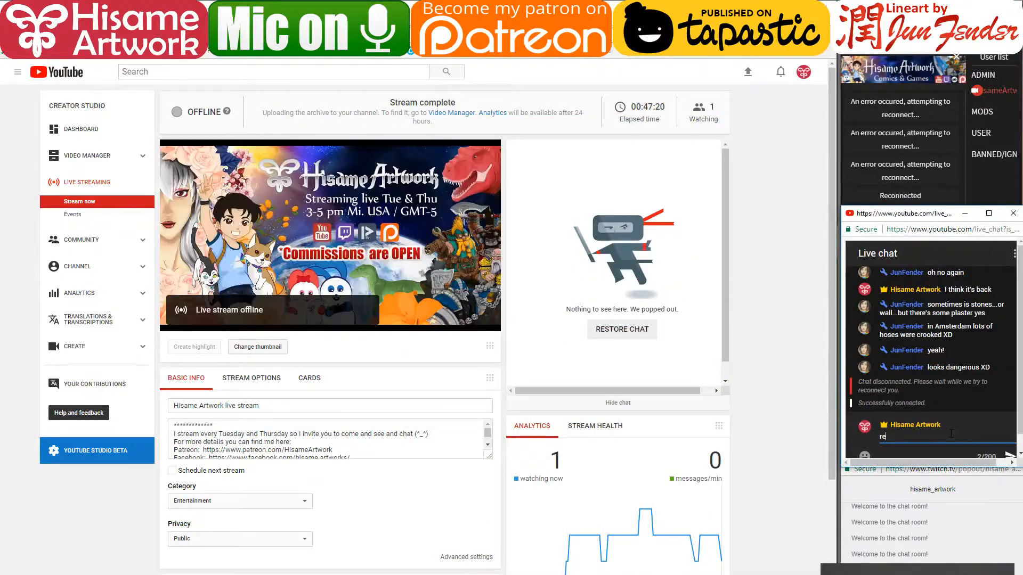
text(connecting)
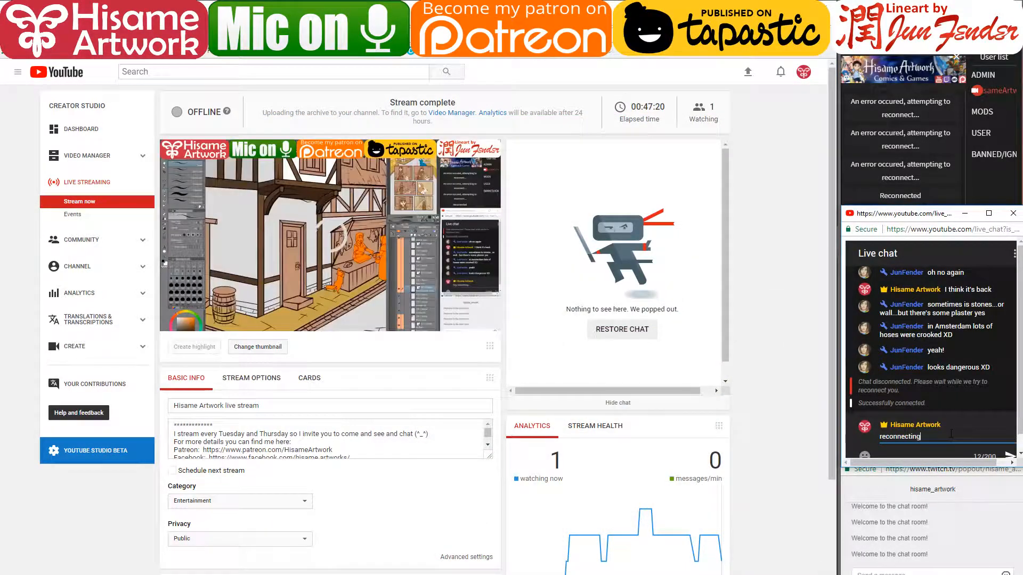
key(Return)
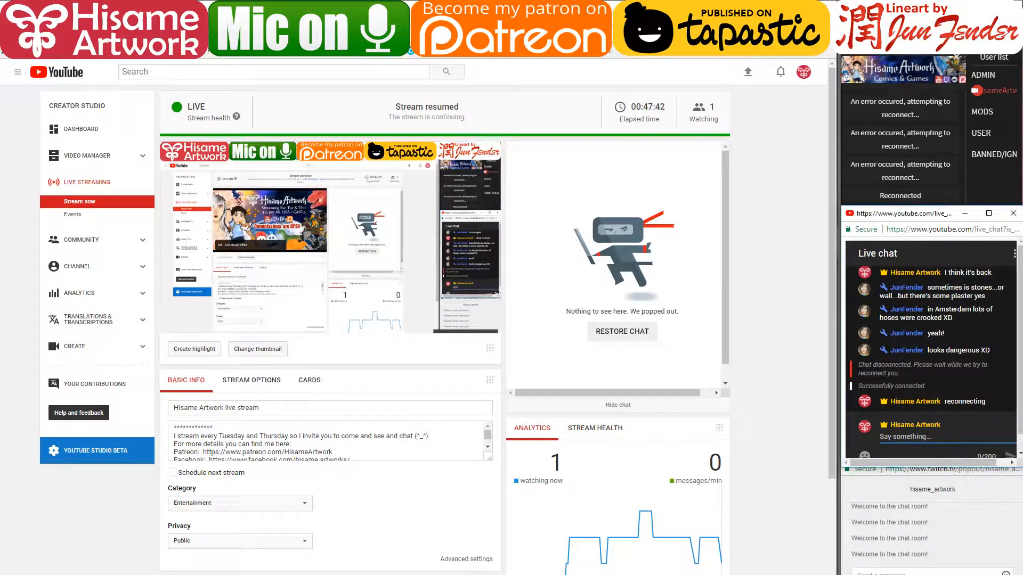
click(775, 5)
- Enlarge the G-pen to size 15 and sample browns from the beam, post and block
click(391, 262)
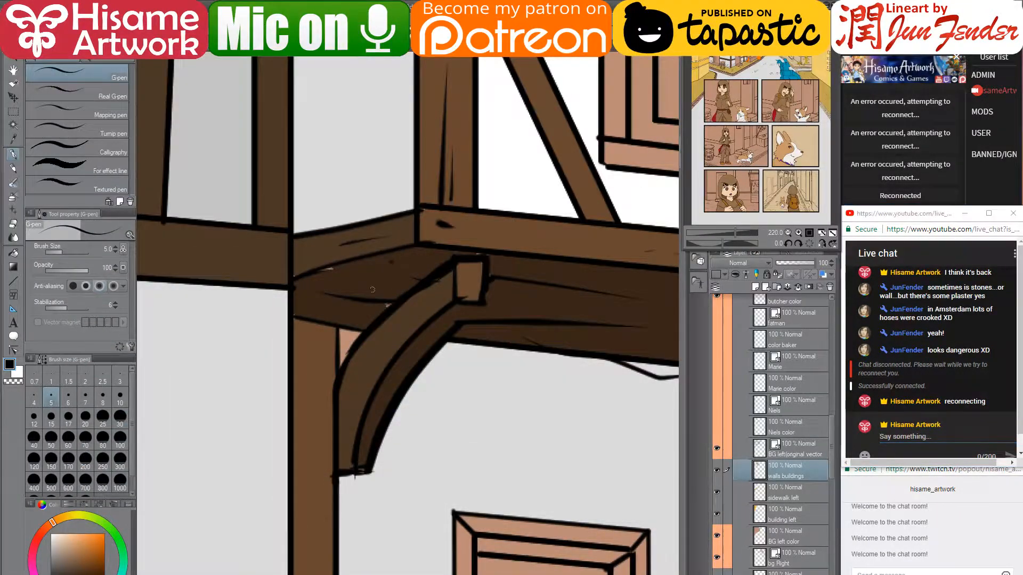
scroll(366, 271, up, 3)
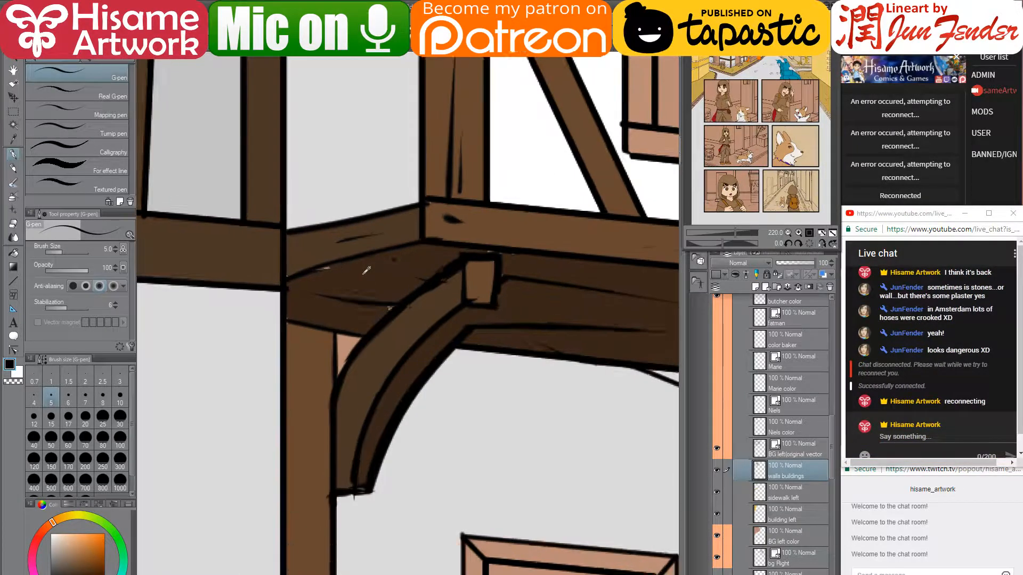
alt+click(327, 268)
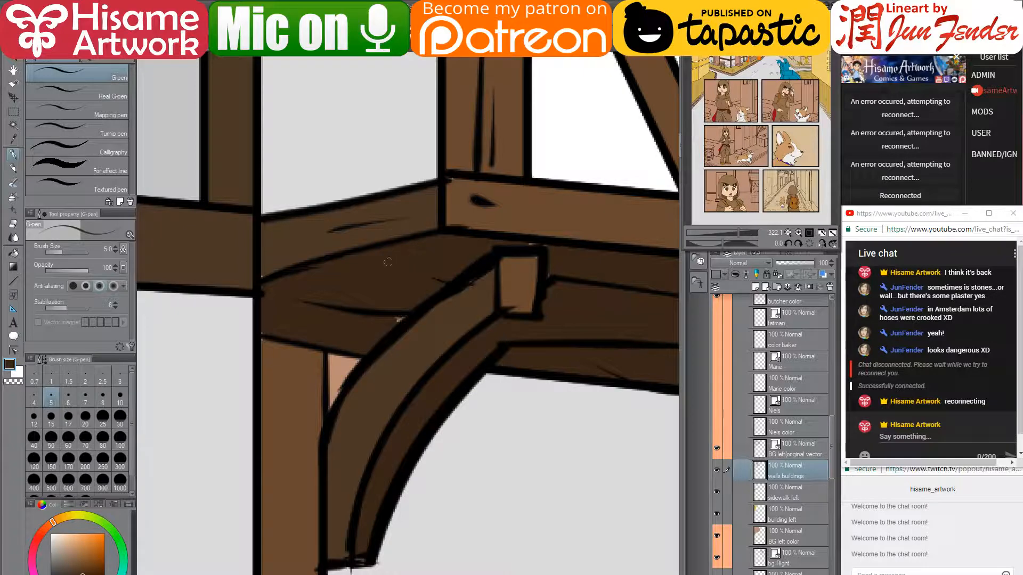
key(bracketright)
key(bracketright)
key(bracketright)
key(bracketright)
key(bracketright)
key(bracketright)
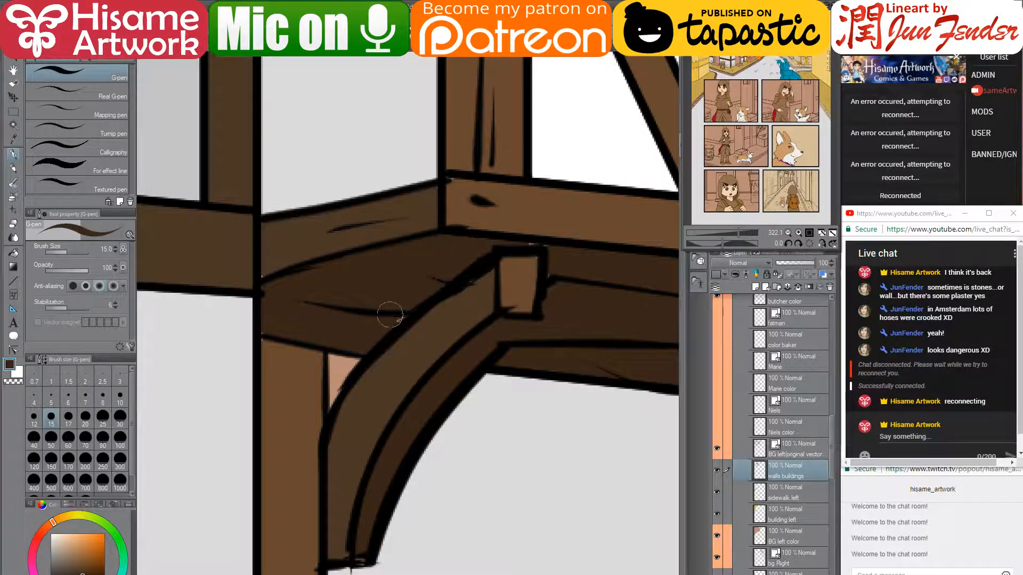
alt+click(264, 346)
alt+click(271, 241)
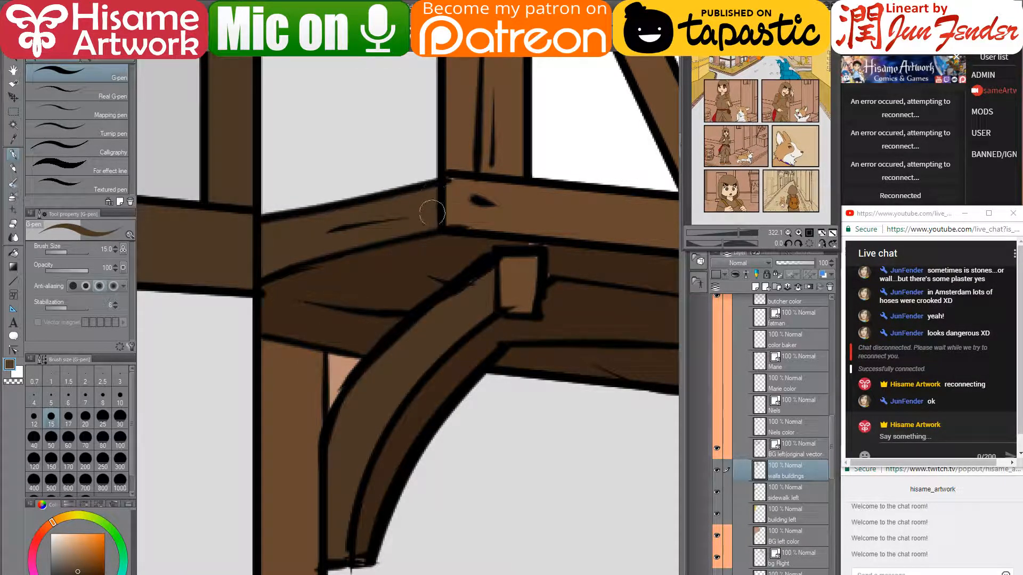
drag(485, 312, 350, 419)
alt+click(323, 299)
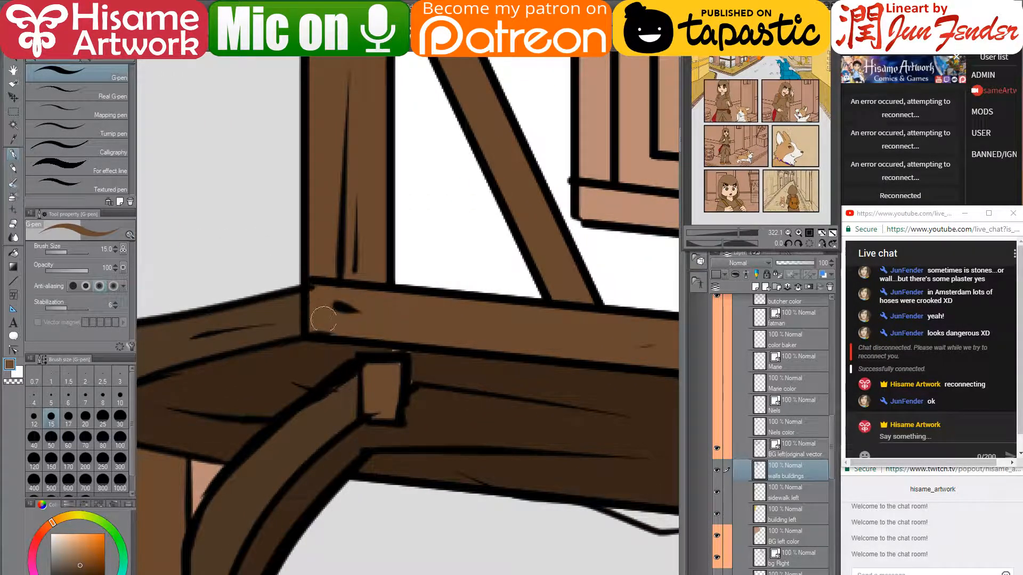
alt+click(419, 352)
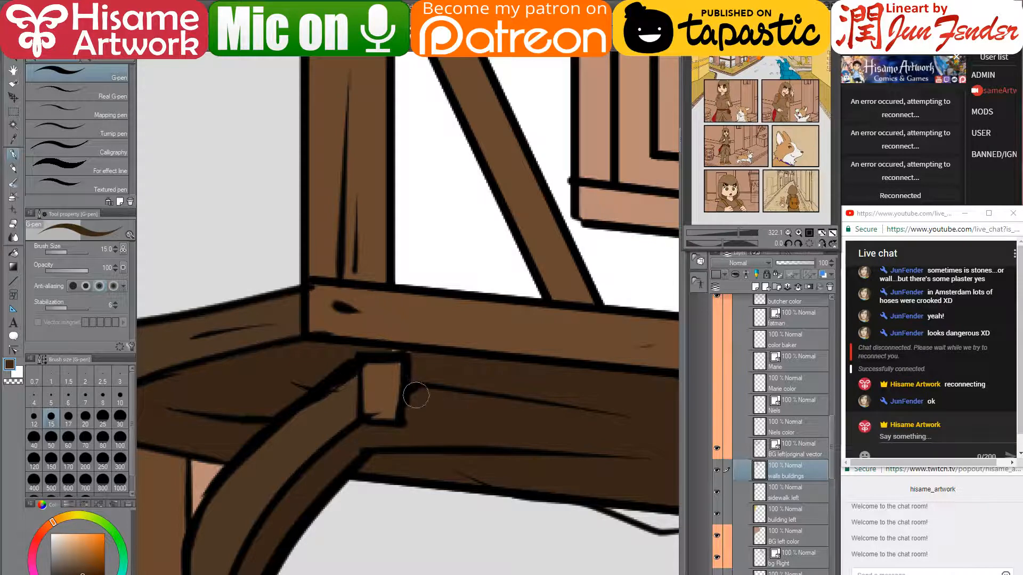
alt+click(394, 367)
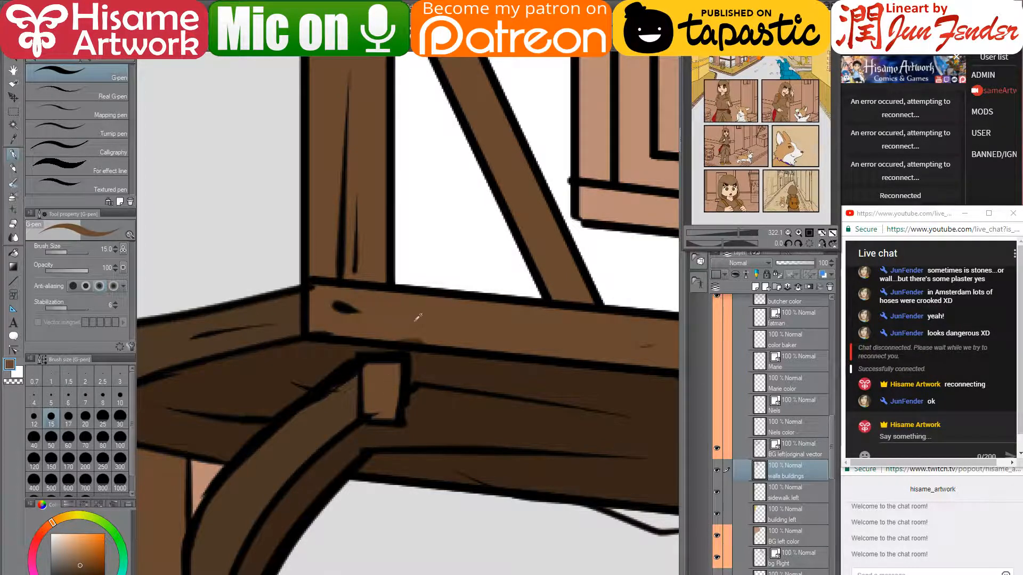
- Paint the pink gap along the arch dark brown and touch up the beam corner
drag(586, 372, 190, 342)
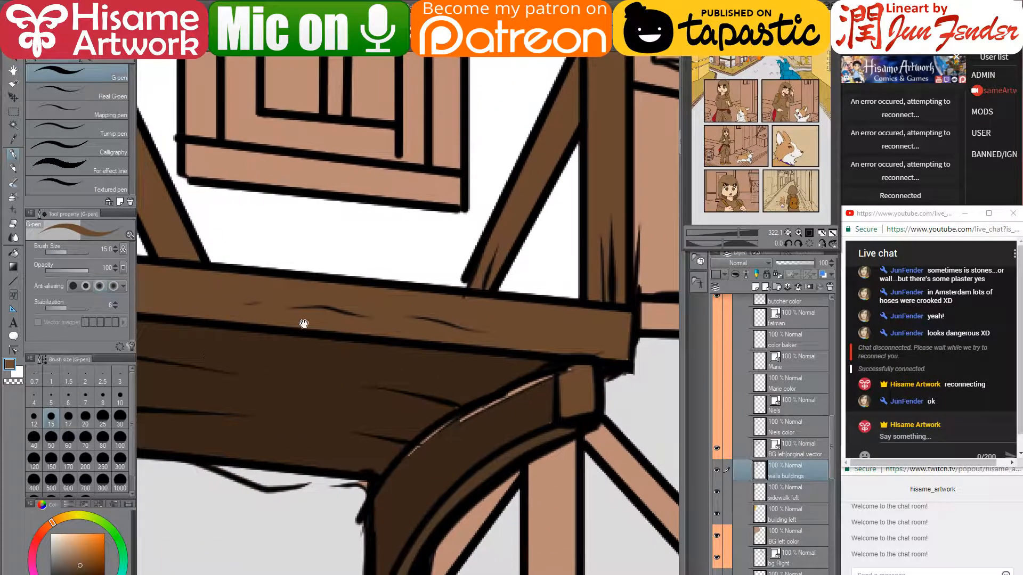
drag(485, 432, 512, 270)
alt+click(510, 290)
drag(572, 241, 435, 315)
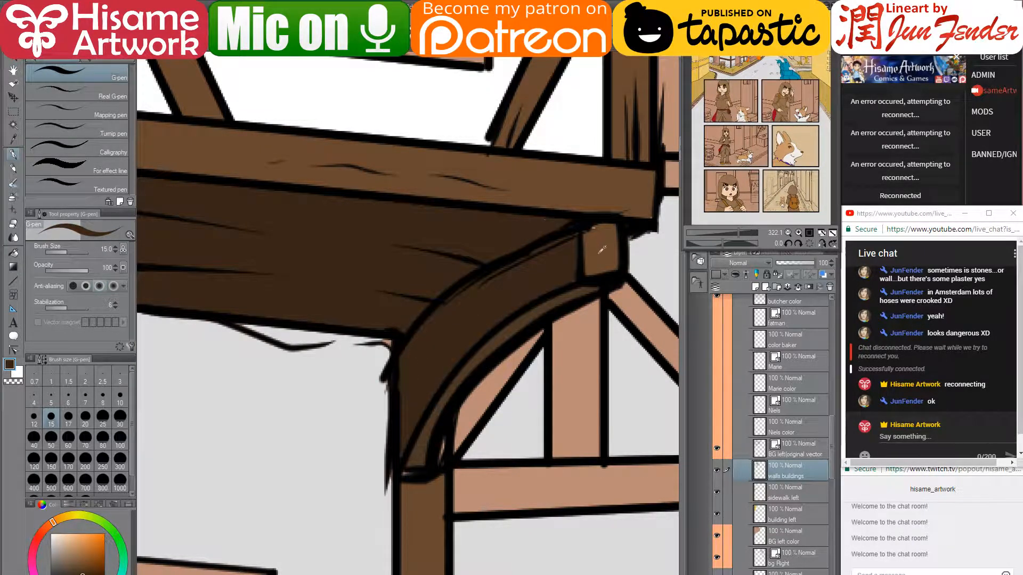
alt+click(595, 238)
alt+click(566, 270)
drag(571, 277, 568, 258)
alt+click(645, 208)
drag(646, 215, 649, 205)
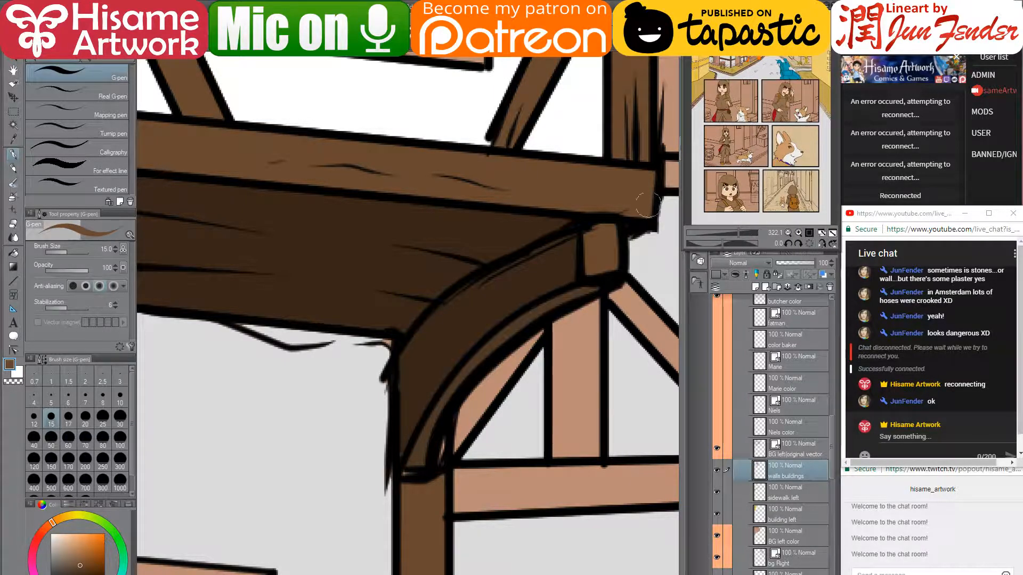
- Touch up the arch base in dark brown and cover the pink patches beside the post grey
mouse_move(420, 423)
mouse_down()
mouse_move(440, 327)
mouse_move(461, 303)
mouse_up()
alt+click(424, 249)
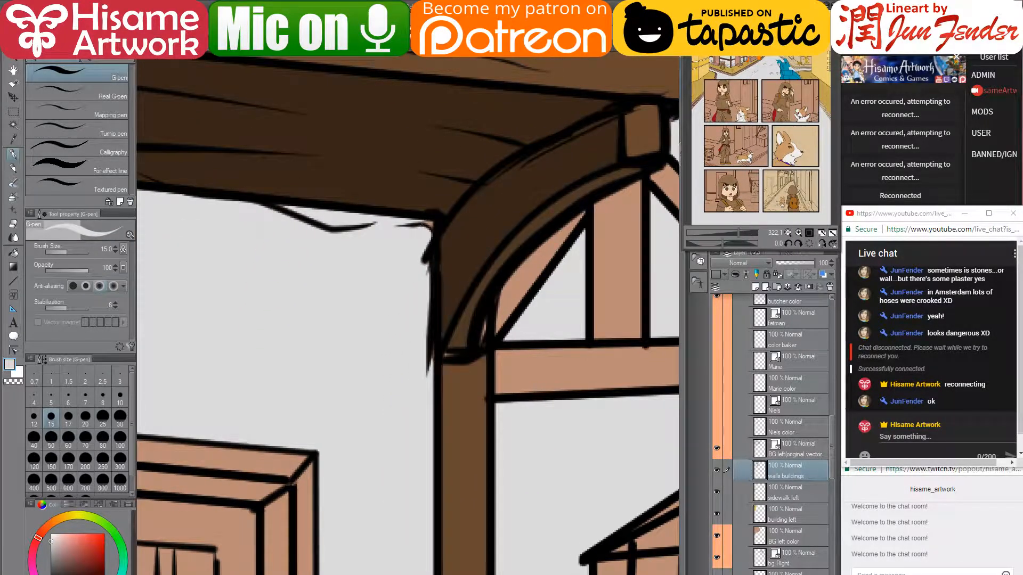
alt+click(462, 331)
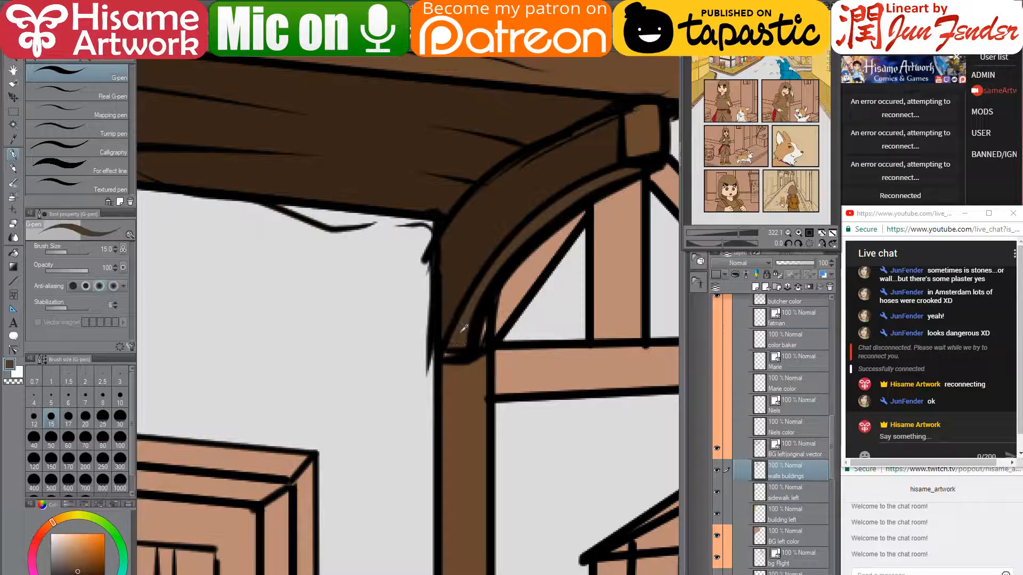
drag(447, 357, 469, 354)
alt+click(472, 383)
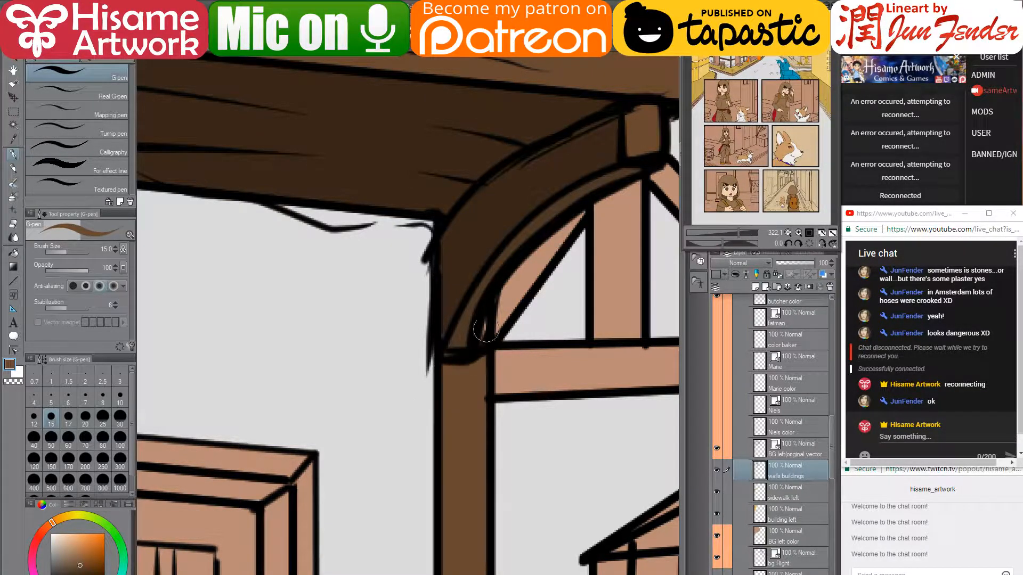
drag(392, 255, 613, 304)
alt+click(613, 304)
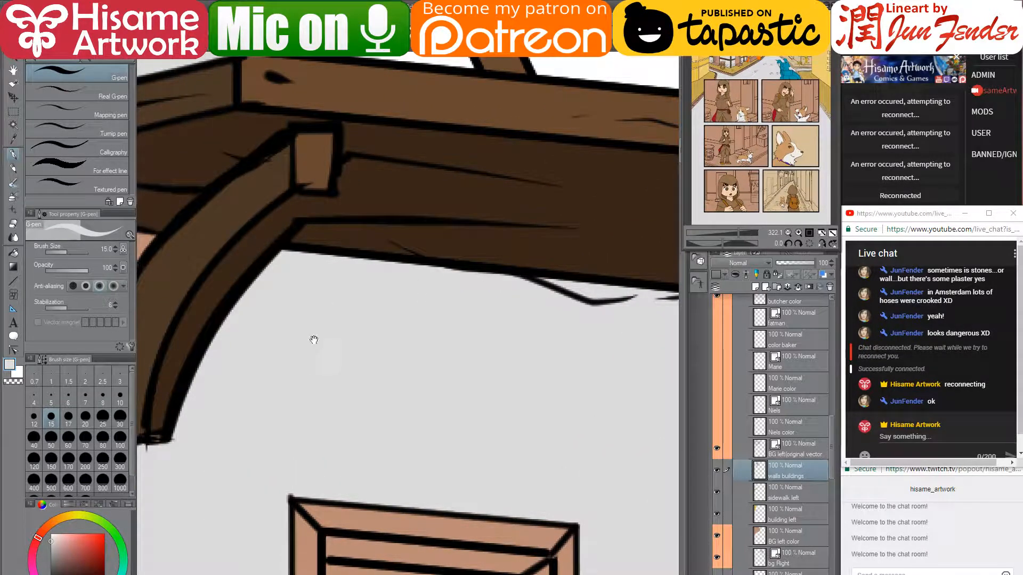
mouse_move(313, 339)
mouse_down()
mouse_move(596, 187)
mouse_move(472, 338)
mouse_move(455, 430)
mouse_move(452, 420)
mouse_up()
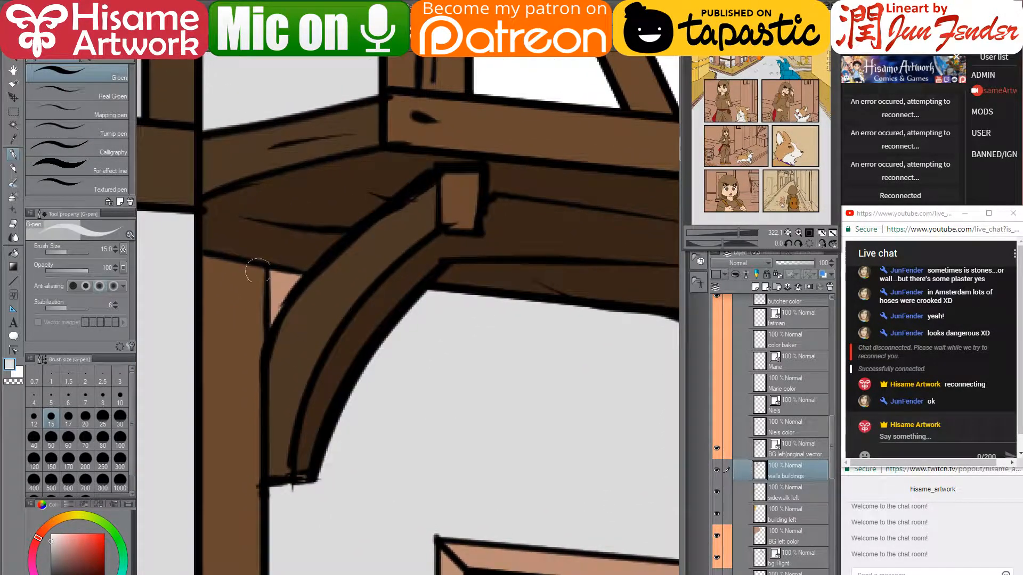
mouse_move(282, 276)
mouse_down()
mouse_move(272, 314)
mouse_move(274, 275)
mouse_move(287, 282)
mouse_up()
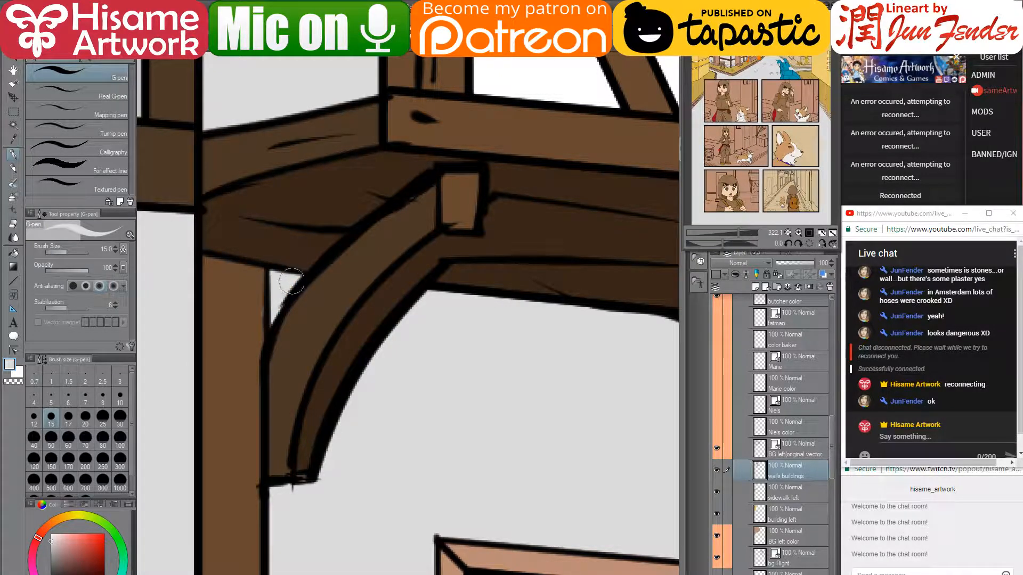
alt+click(256, 298)
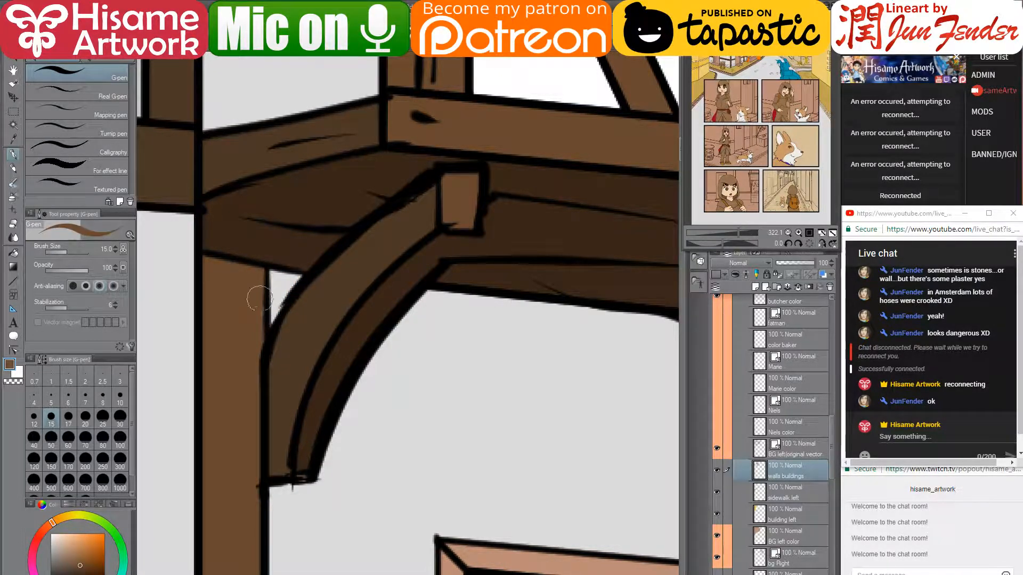
click(13, 350)
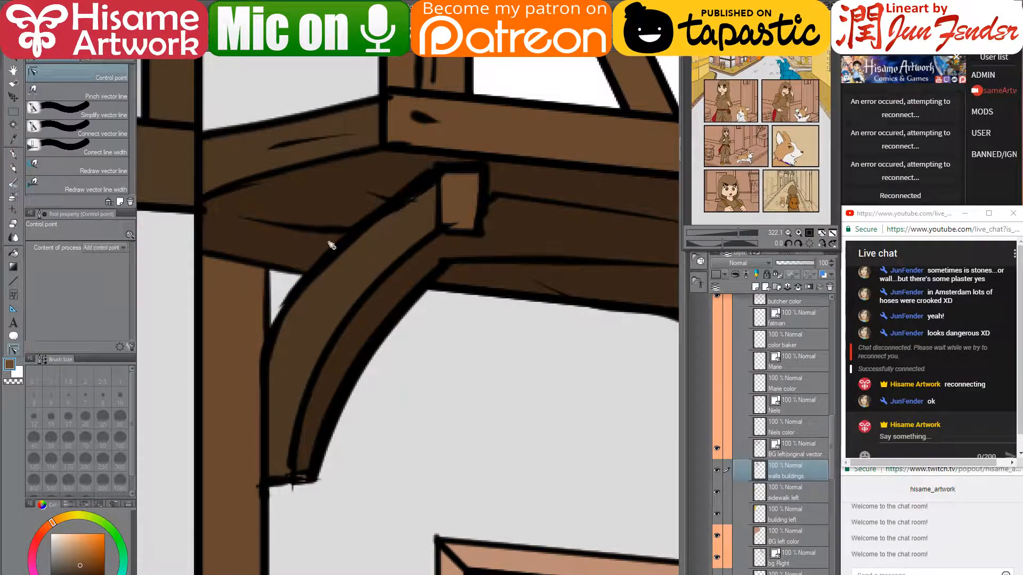
- Delete a control point at the beam outline's left end so it tapers thinly
click(442, 262)
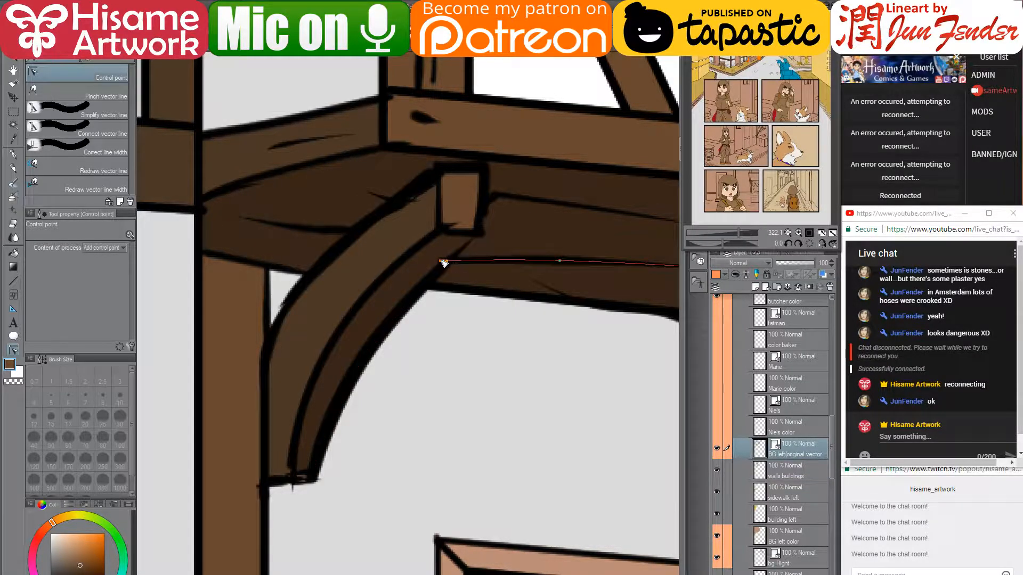
alt+click(444, 261)
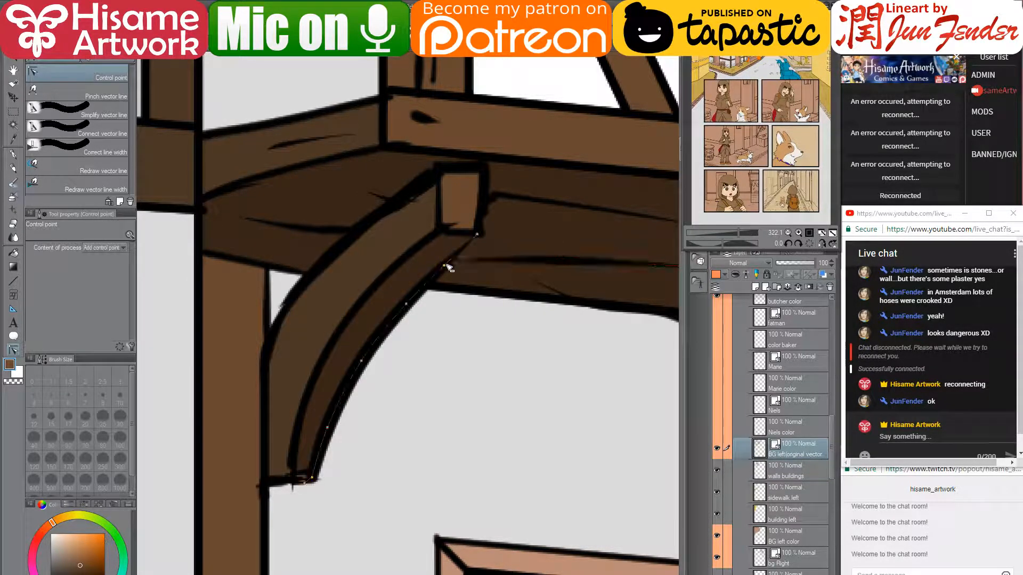
drag(432, 243, 362, 285)
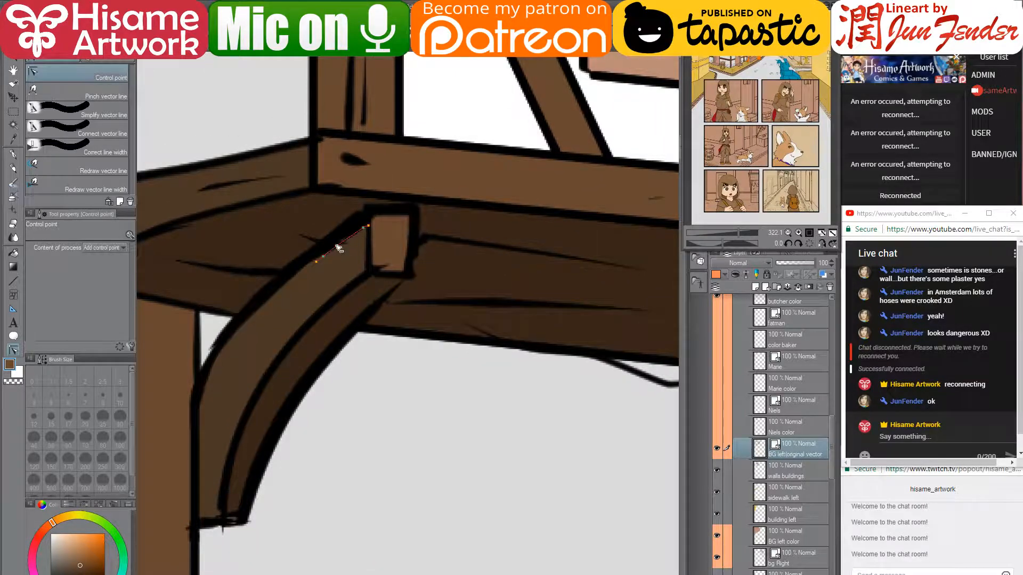
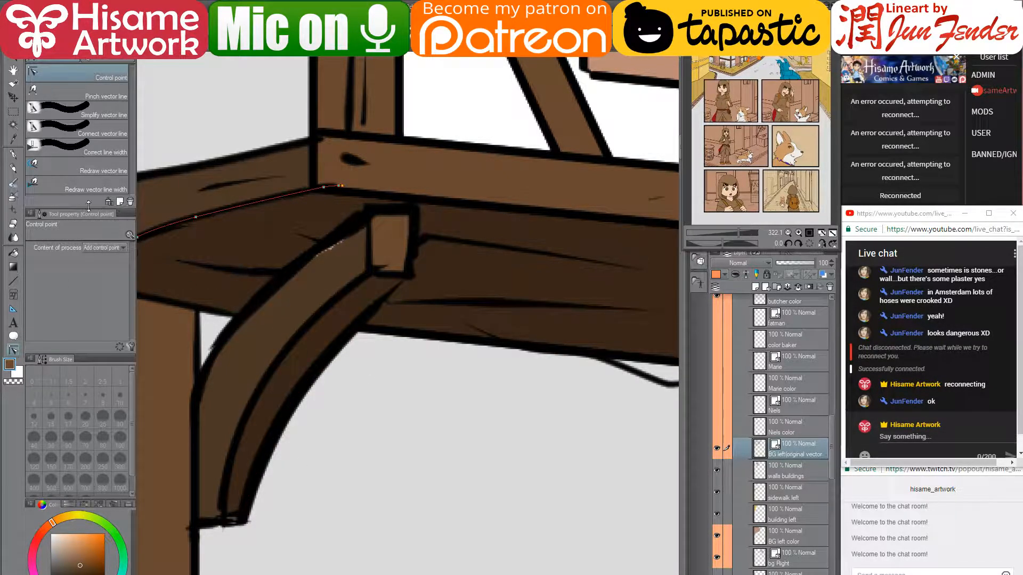
- Try covering the brace's white specks with its darker brown using the G-pen, then undo it
click(14, 156)
alt+click(329, 274)
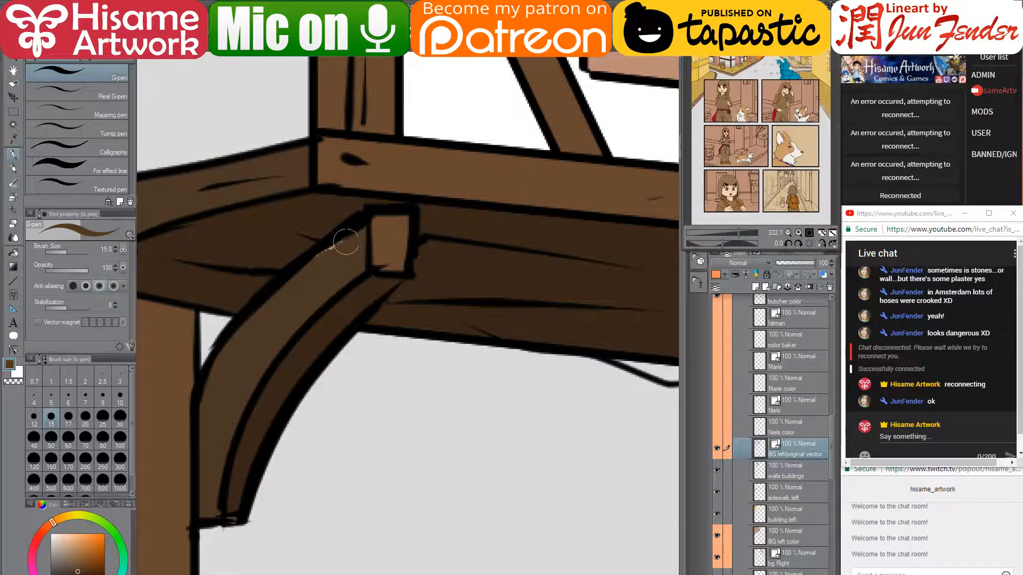
drag(345, 240, 320, 257)
key(ctrl+z)
- Select the 'walls buildings' layer and zoom back in on the doorway
click(802, 473)
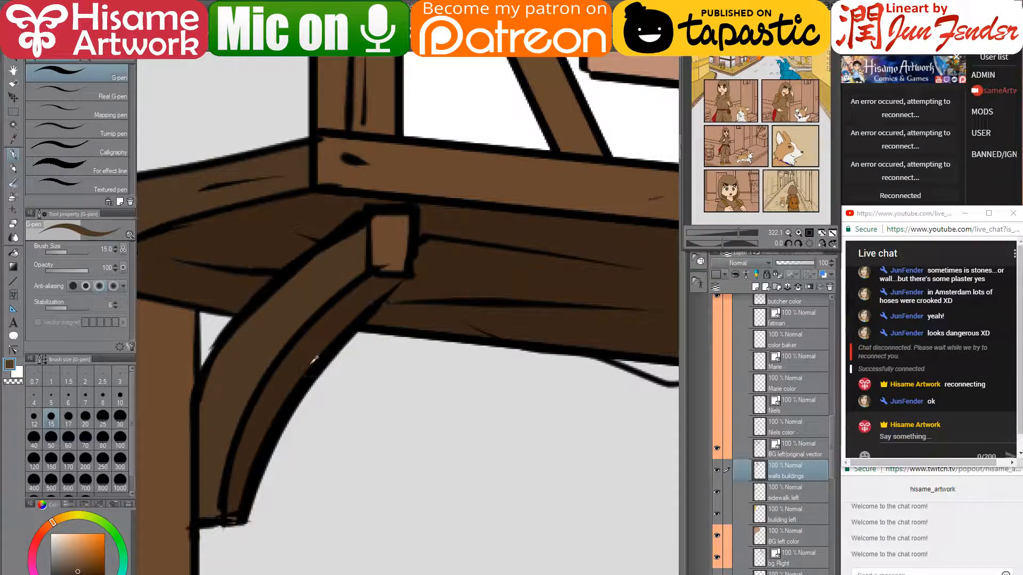
scroll(408, 271, down, 2)
scroll(409, 272, down, 2)
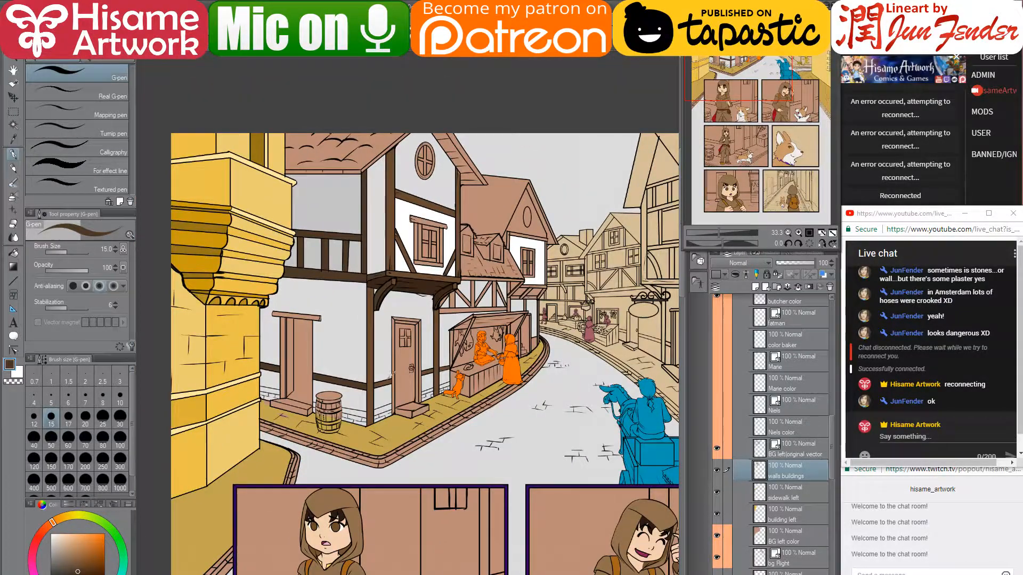
scroll(390, 374, up, 3)
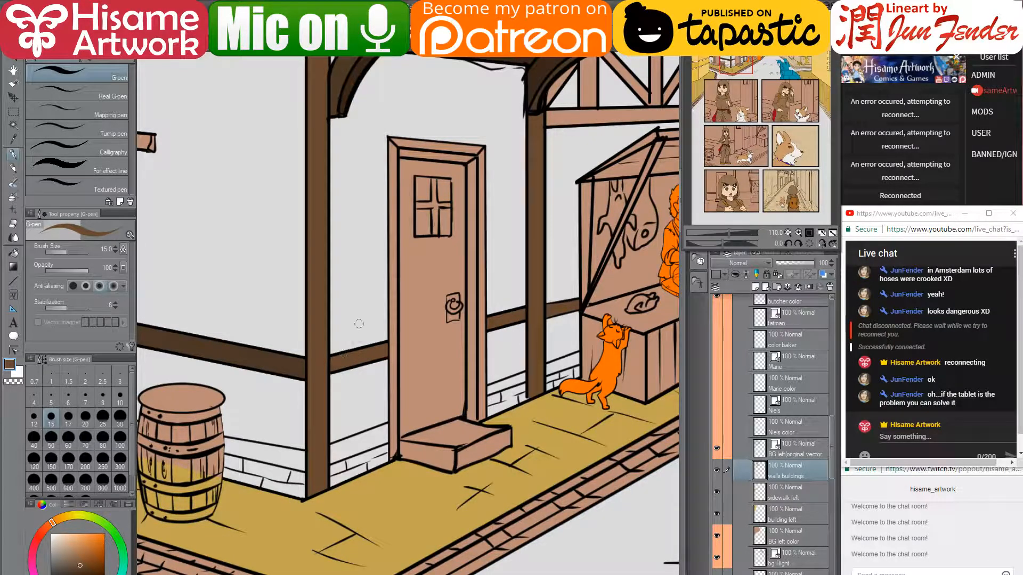
- Fill the wall's base strips left and right of the door and near the cat
click(13, 253)
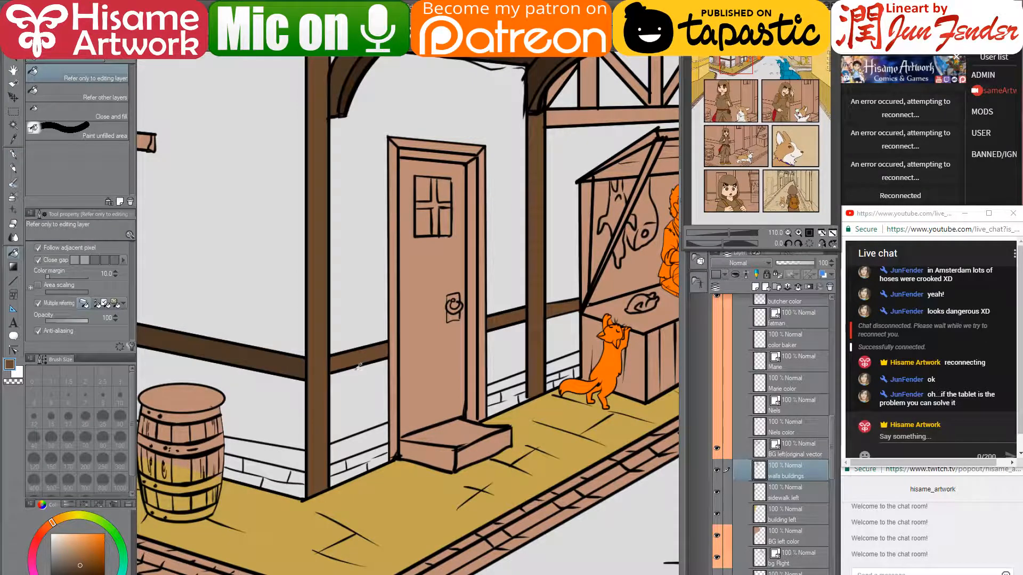
click(376, 437)
click(504, 383)
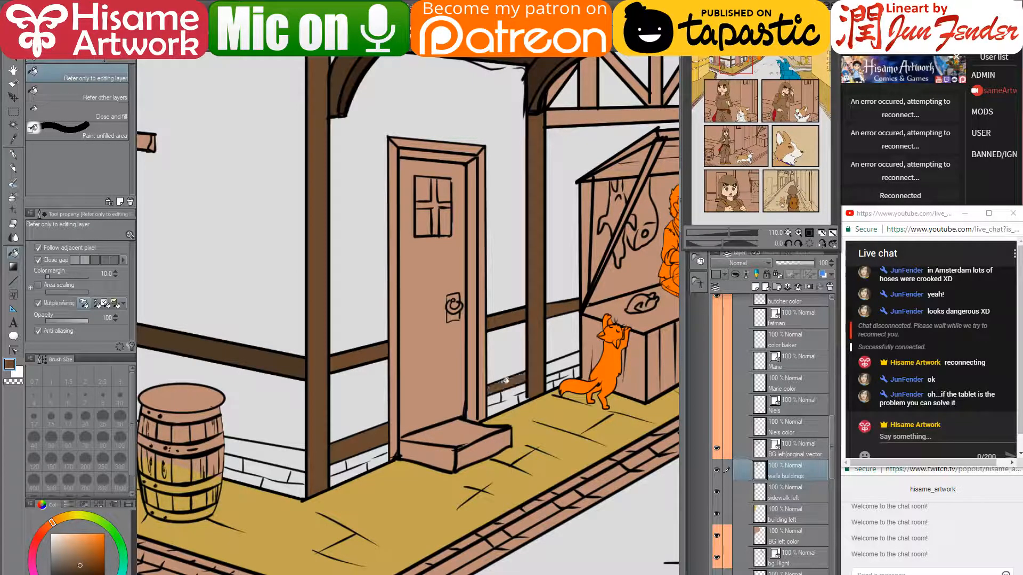
click(569, 363)
- Fill the brick strip between barrel and post and the lower beam left of the doorway brown
drag(400, 352, 547, 384)
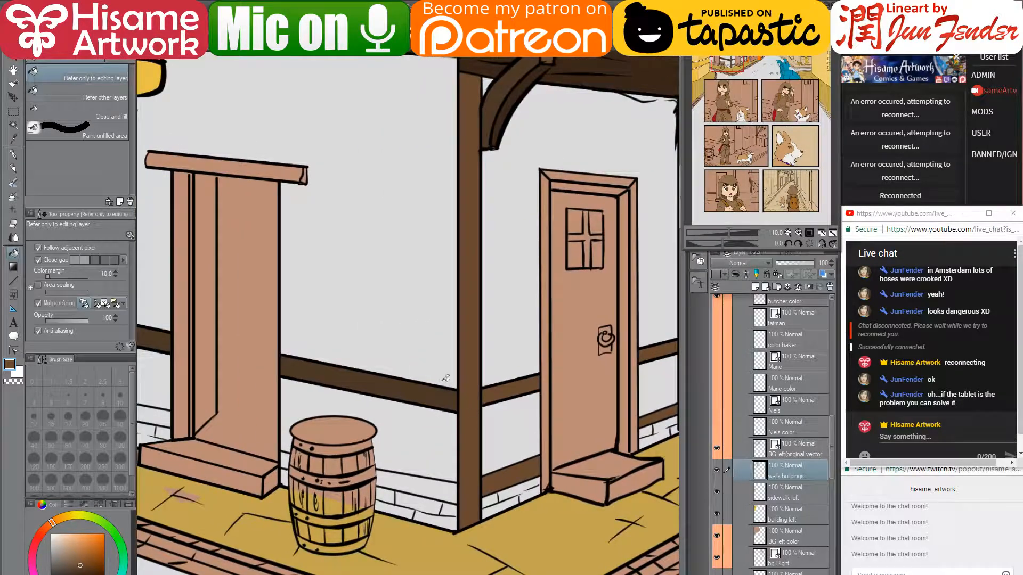
click(428, 489)
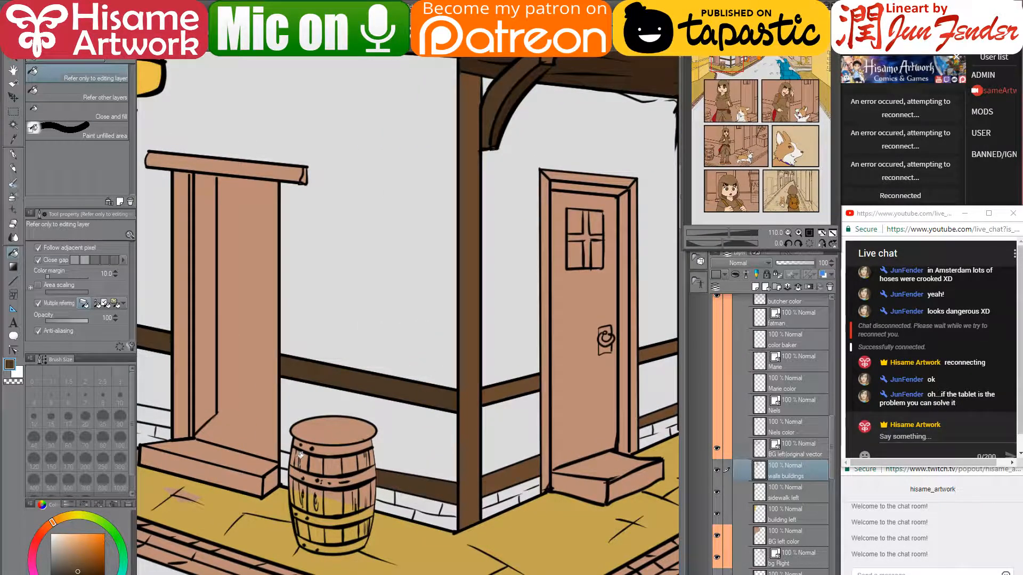
drag(249, 428, 385, 433)
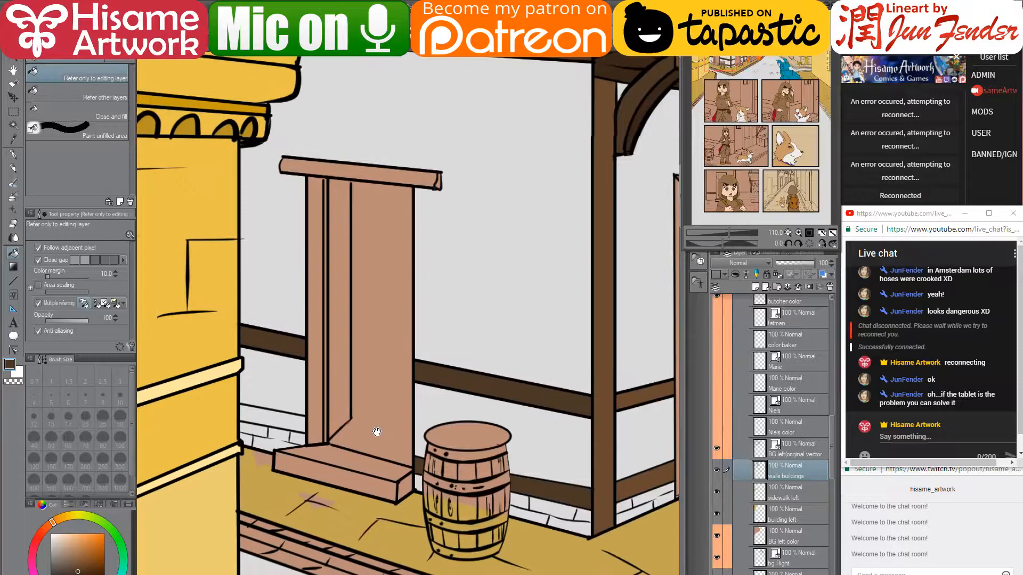
click(297, 419)
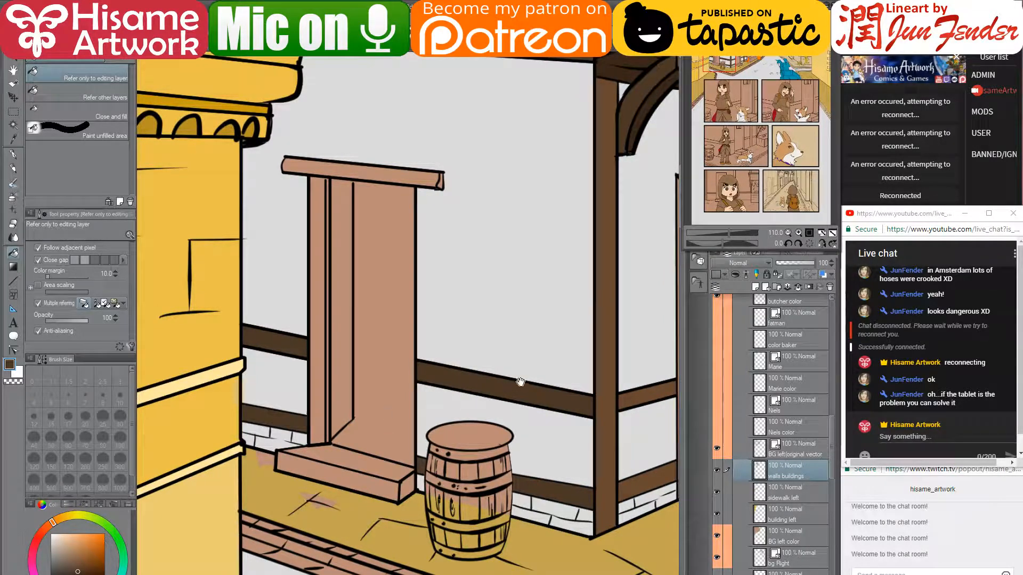
drag(524, 378, 290, 421)
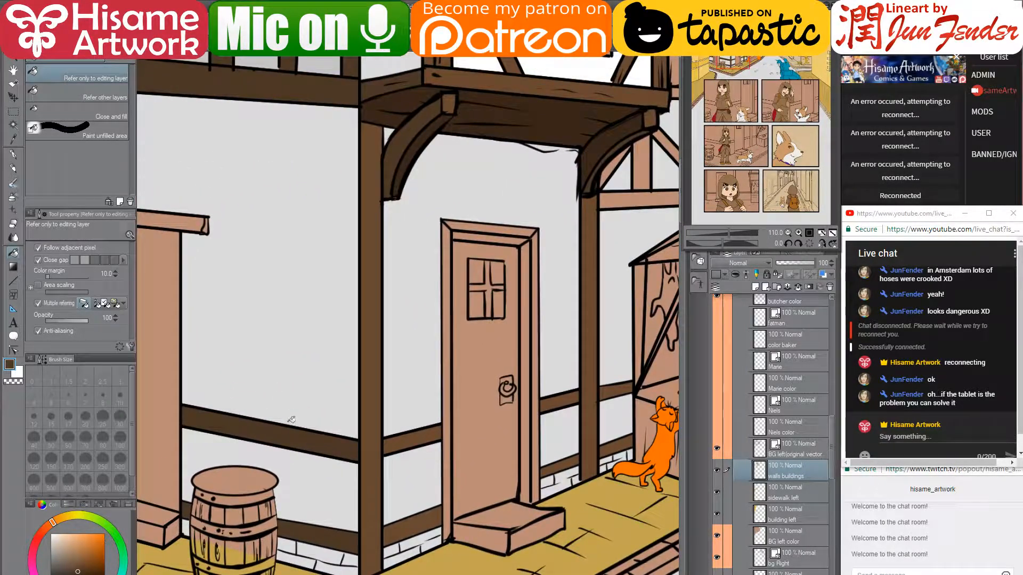
scroll(408, 434, down, 3)
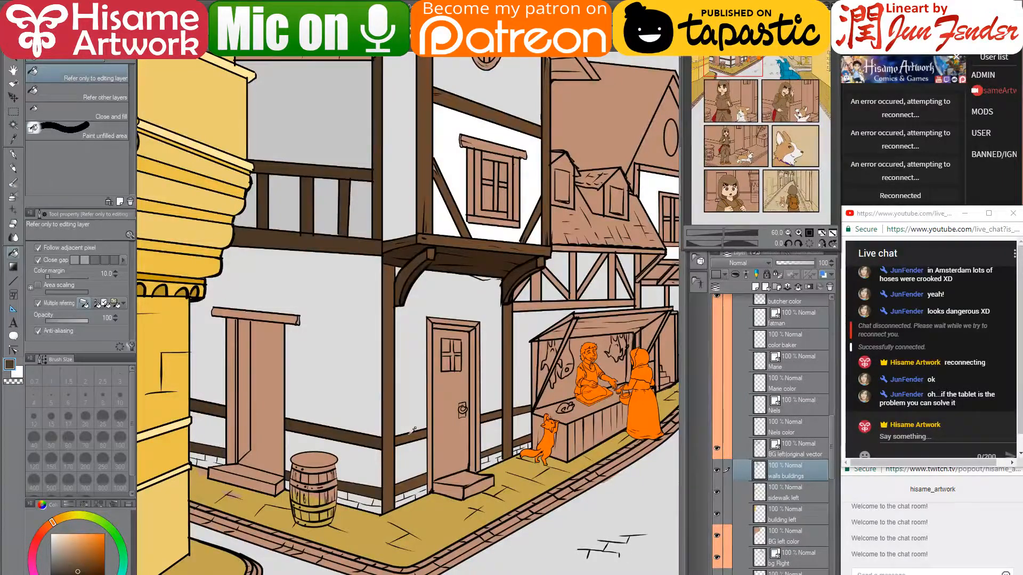
scroll(412, 431, down, 3)
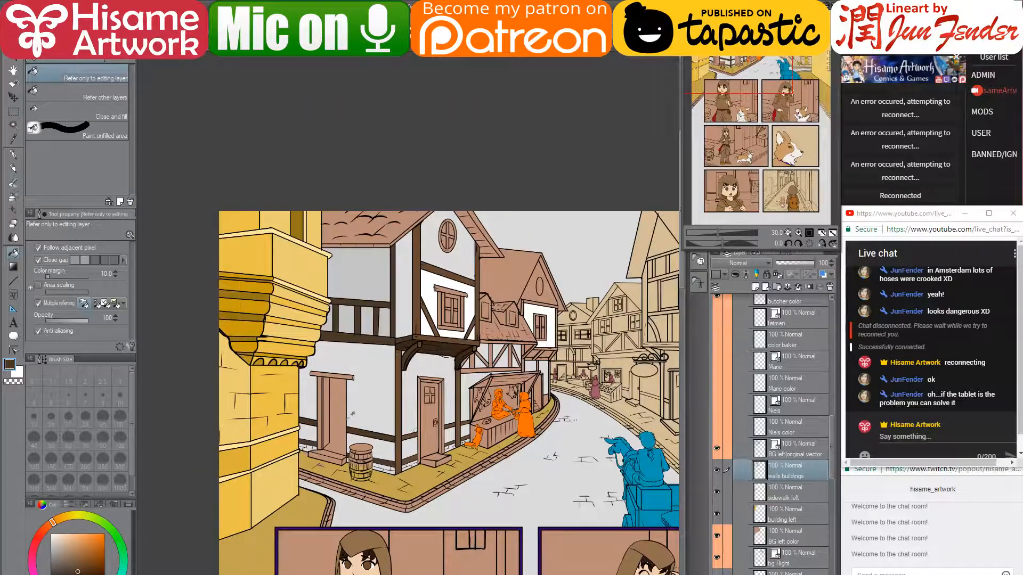
scroll(413, 430, up, 3)
scroll(407, 428, up, 2)
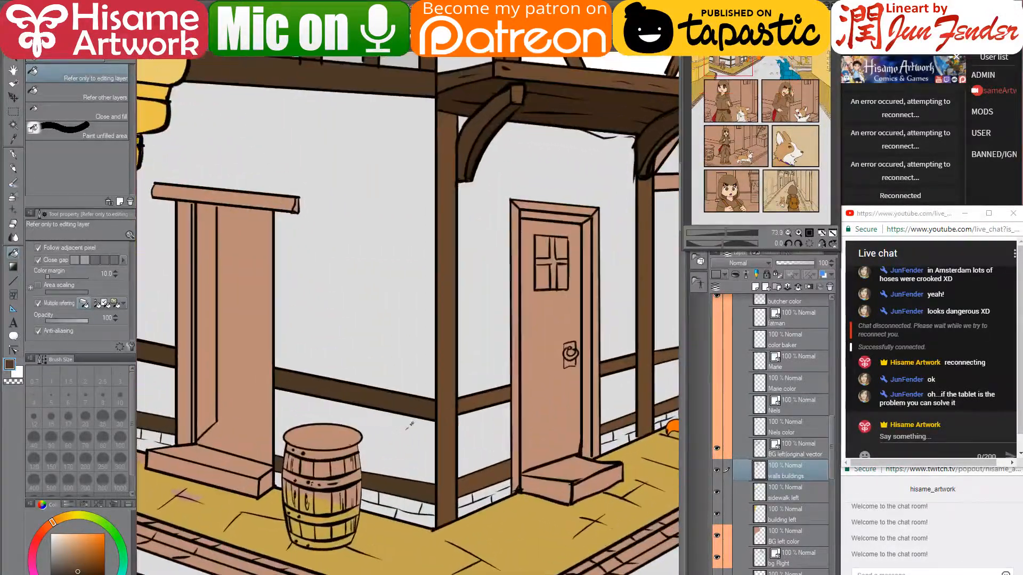
drag(454, 364, 454, 384)
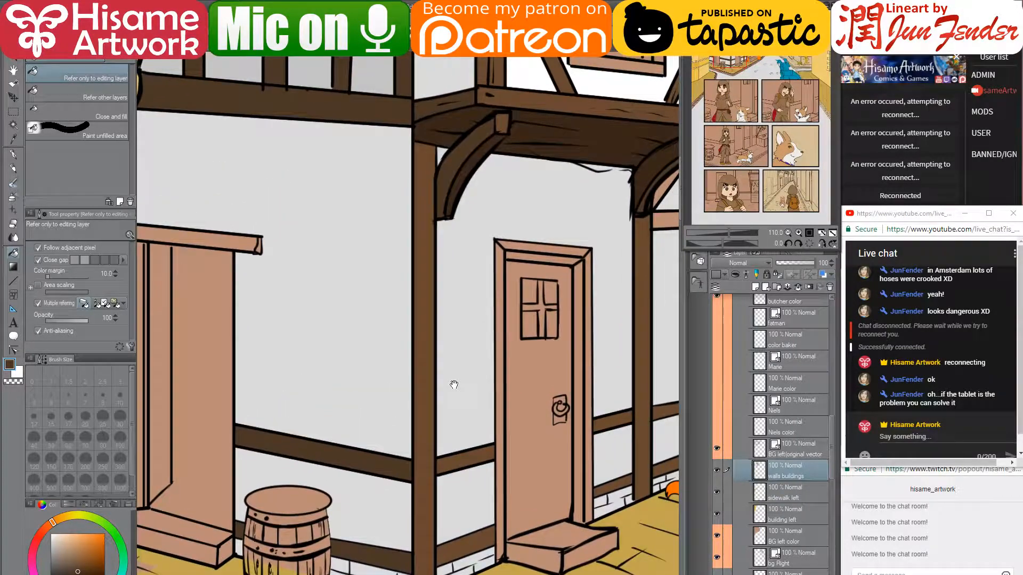
scroll(457, 379, down, 1)
scroll(457, 379, down, 1)
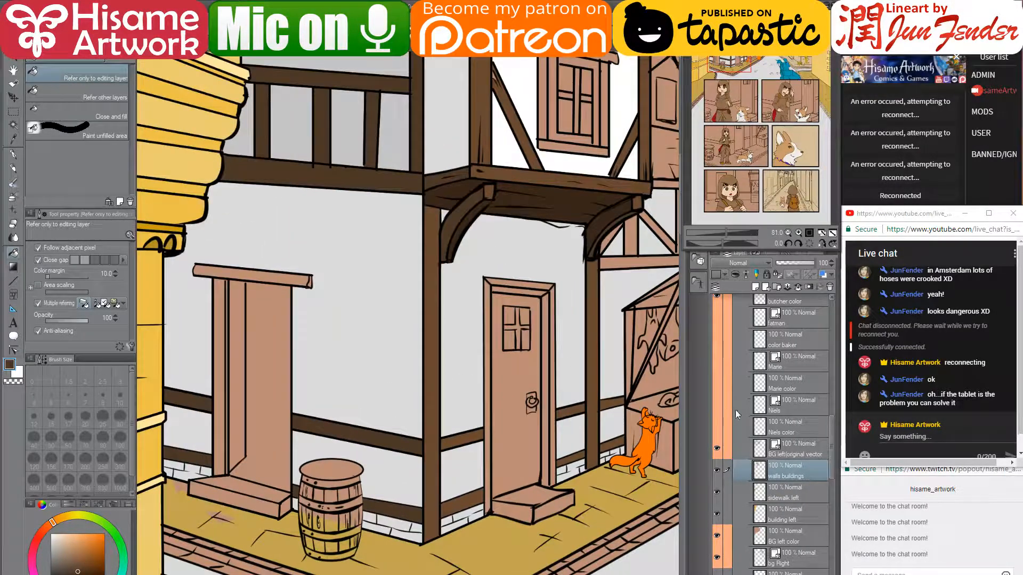
- Select the vector lineart layer and set the G-pen to black
click(796, 444)
scroll(450, 336, down, 2)
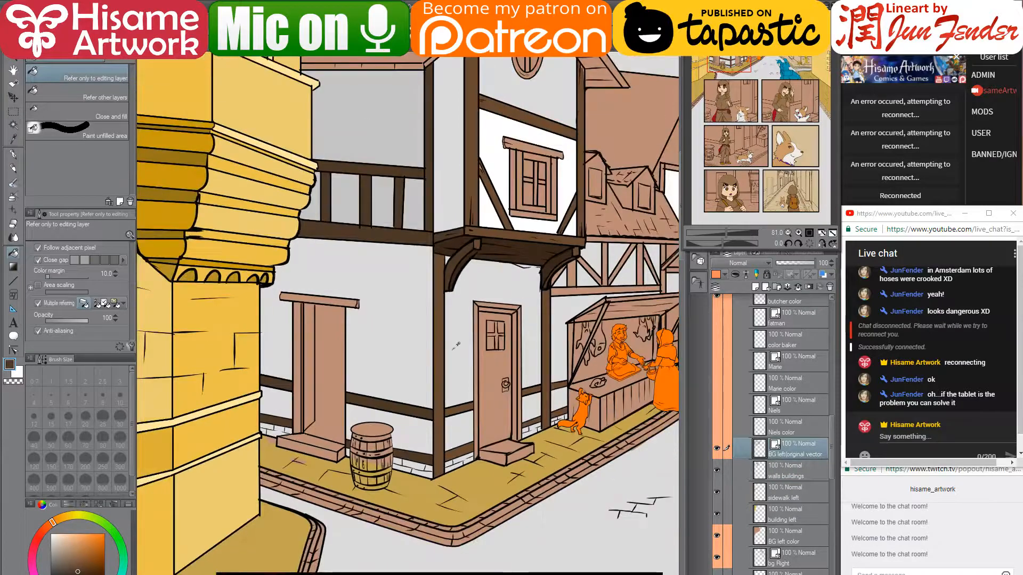
scroll(405, 207, up, 2)
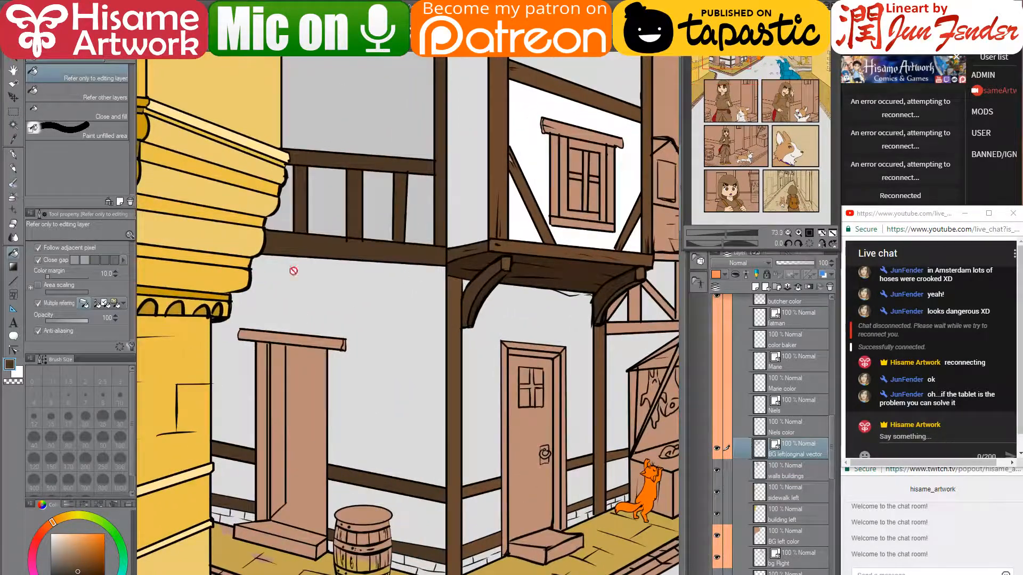
click(14, 154)
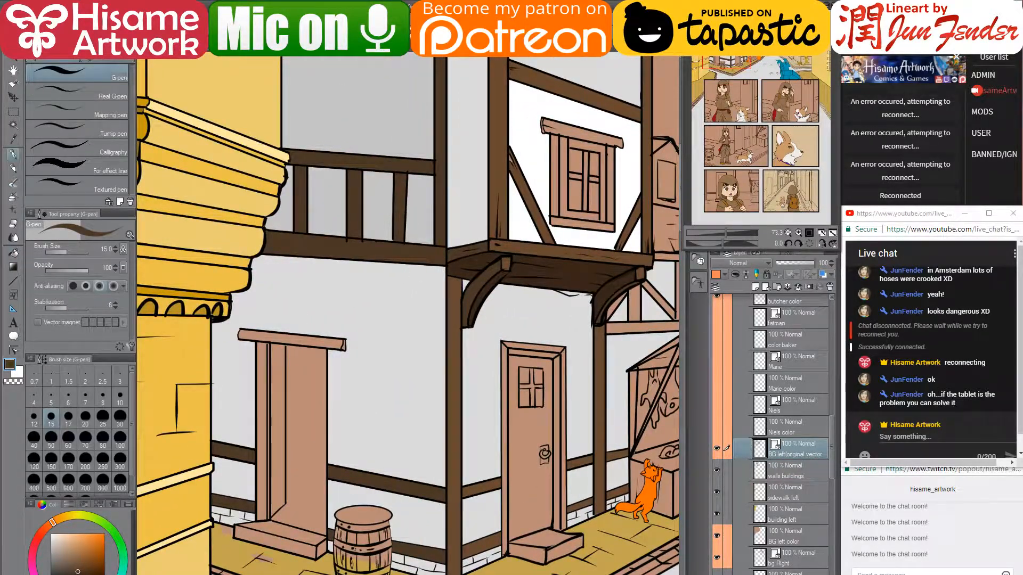
alt+click(447, 213)
scroll(464, 486, up, 3)
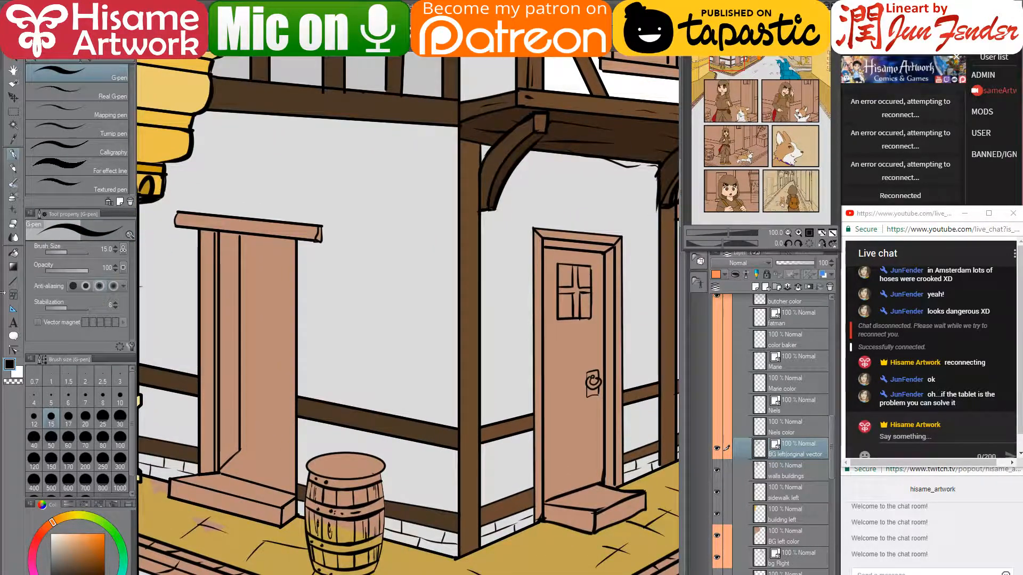
- Drag control points so the post's outline by the right door stands nearly vertical
click(13, 350)
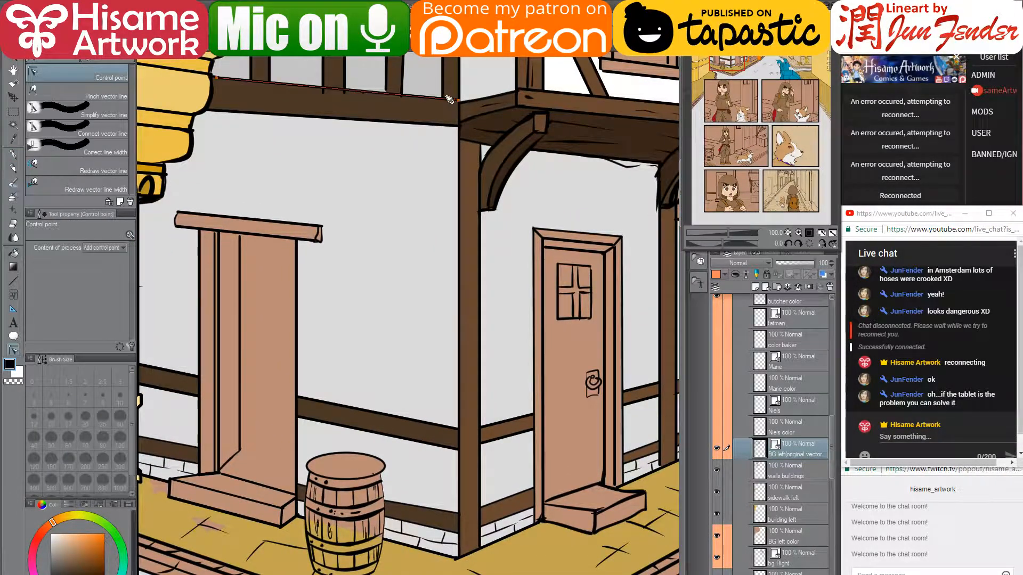
drag(434, 521, 449, 532)
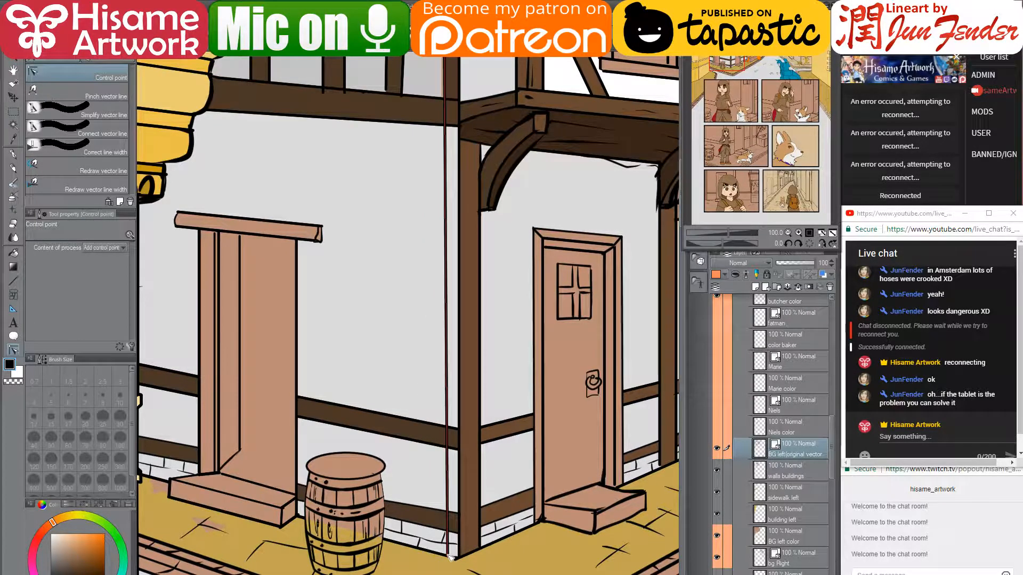
drag(448, 530, 446, 530)
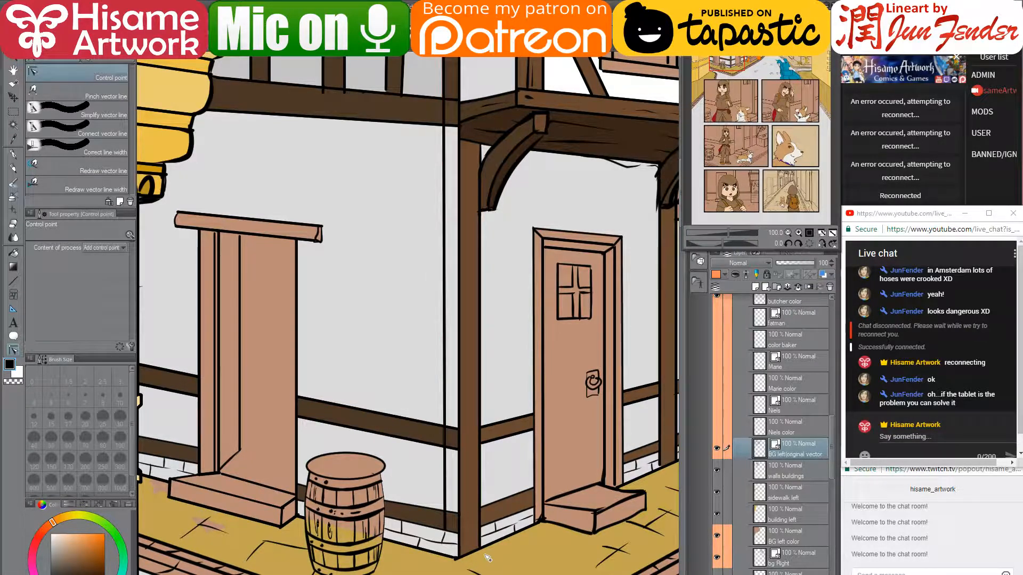
drag(461, 541, 459, 532)
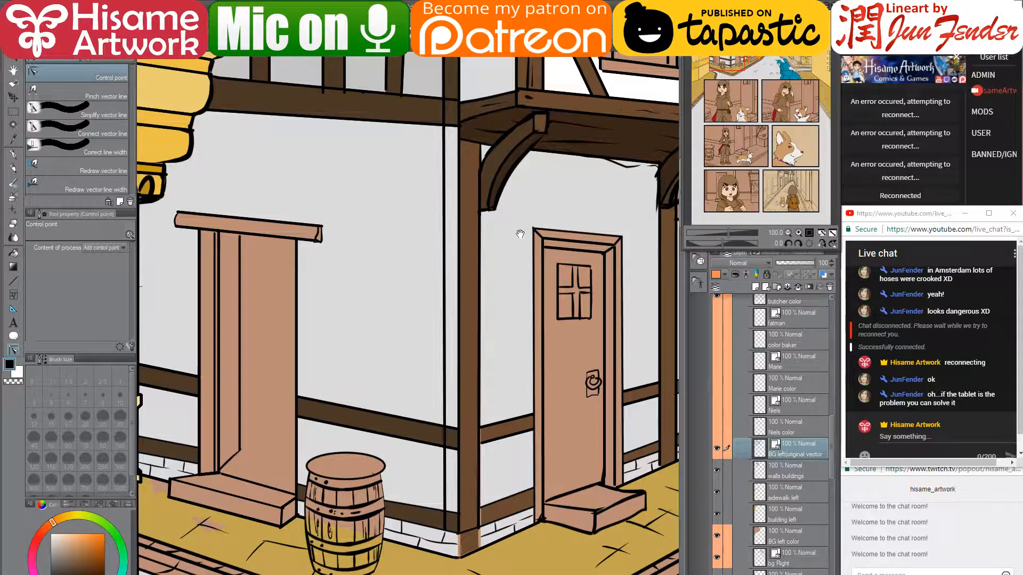
- Draw a thin size-7 vertical line up the upper storey's white column
drag(478, 204, 487, 553)
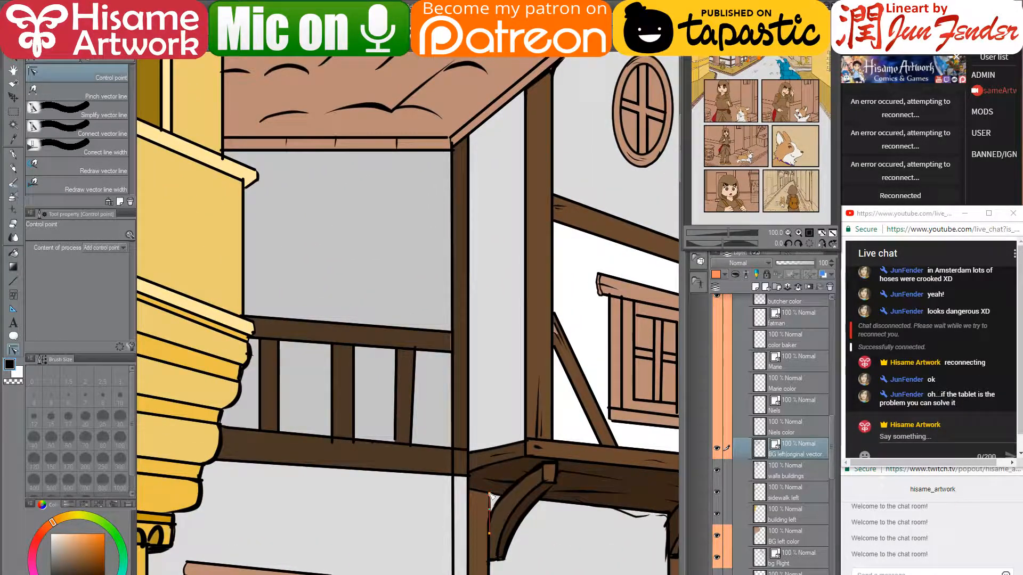
key(p)
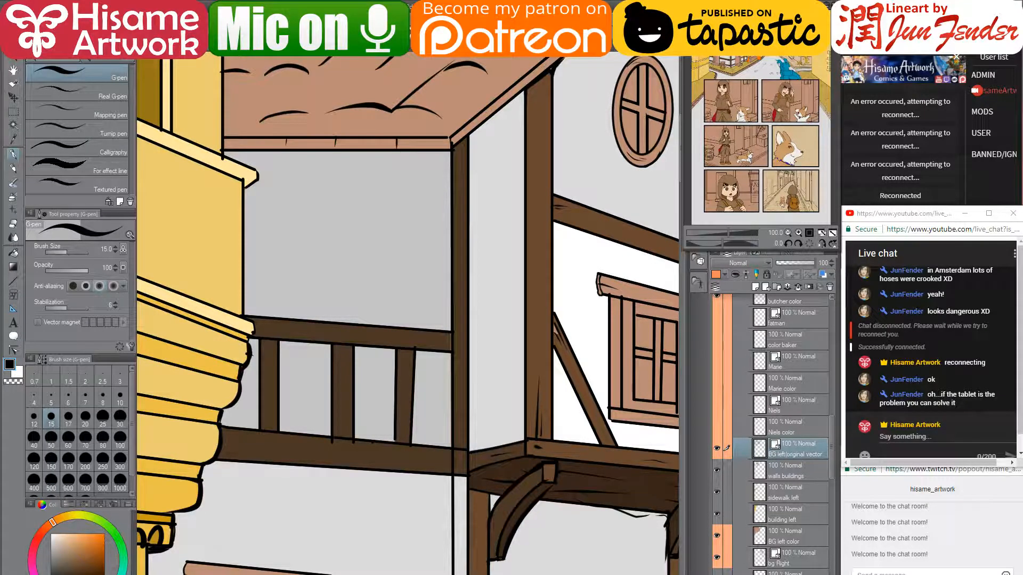
key(bracketleft)
key(bracketleft)
key(bracketleft)
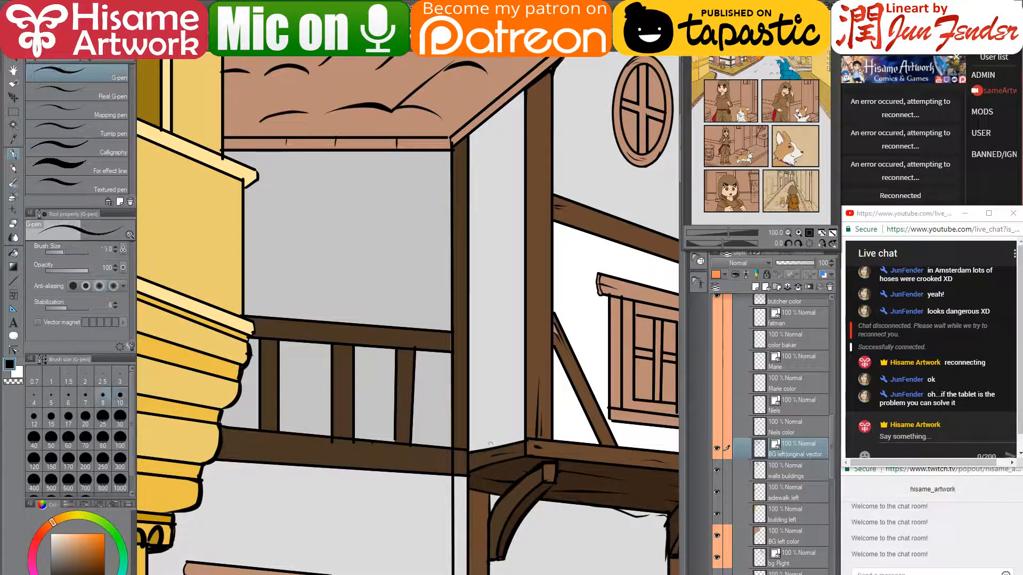
key(bracketleft)
mouse_move(489, 450)
mouse_down()
mouse_move(432, 159)
mouse_move(482, 124)
mouse_up()
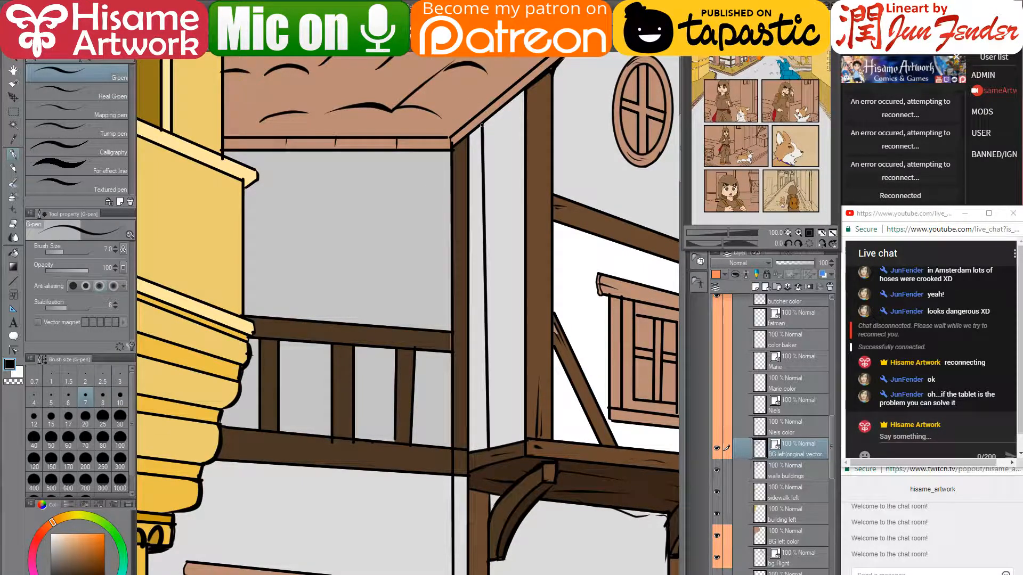
drag(617, 202, 519, 198)
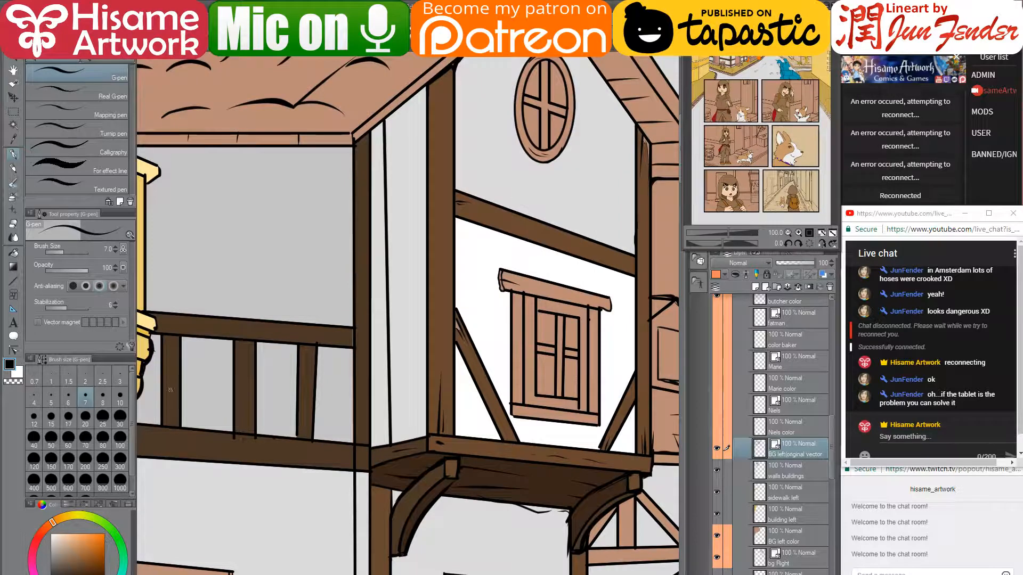
click(13, 223)
mouse_move(527, 476)
mouse_down()
mouse_move(535, 415)
mouse_move(570, 373)
mouse_up()
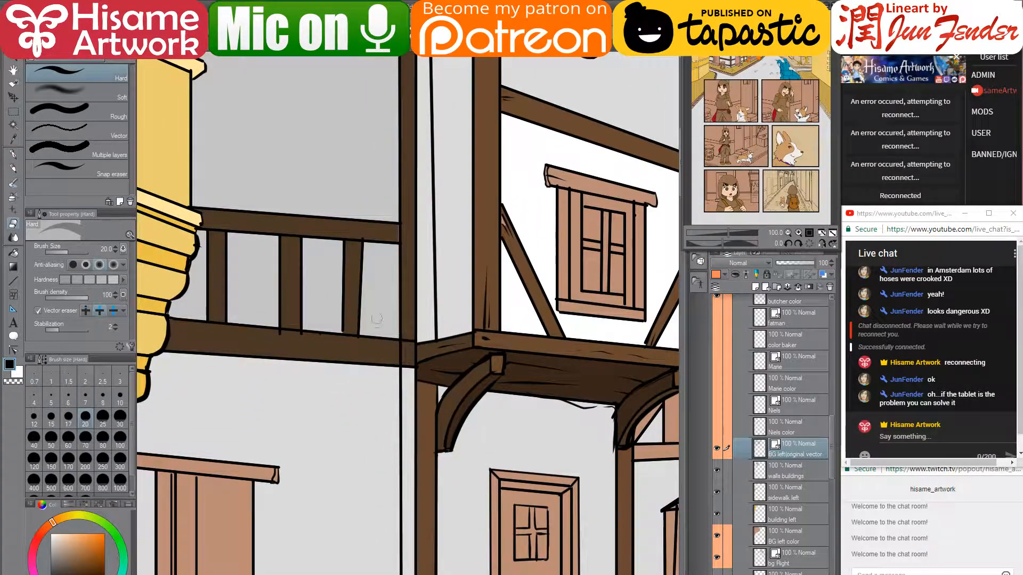
- On the walls buildings layer, fill the tall corner post with brown
drag(435, 348, 461, 419)
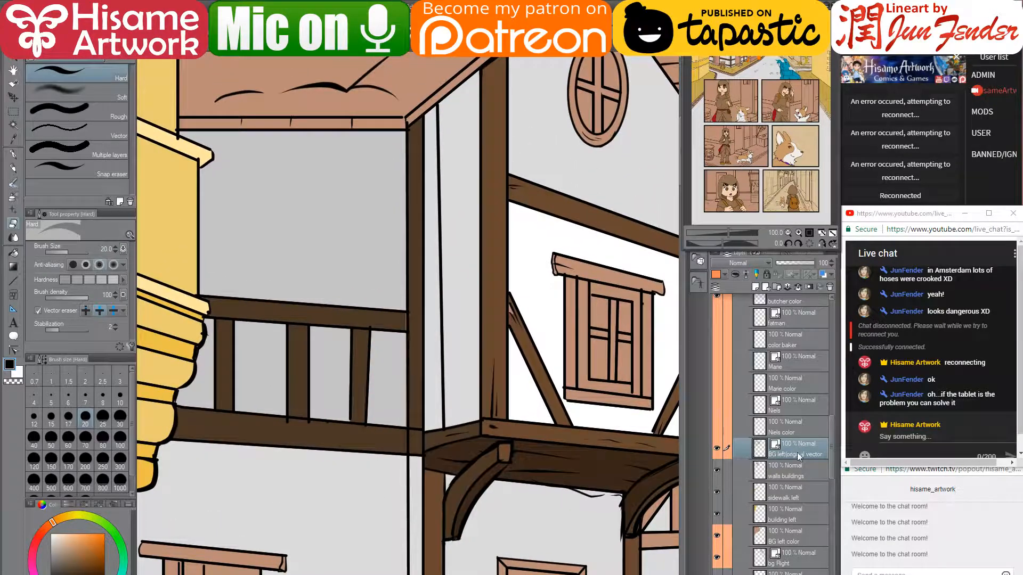
click(796, 471)
click(15, 252)
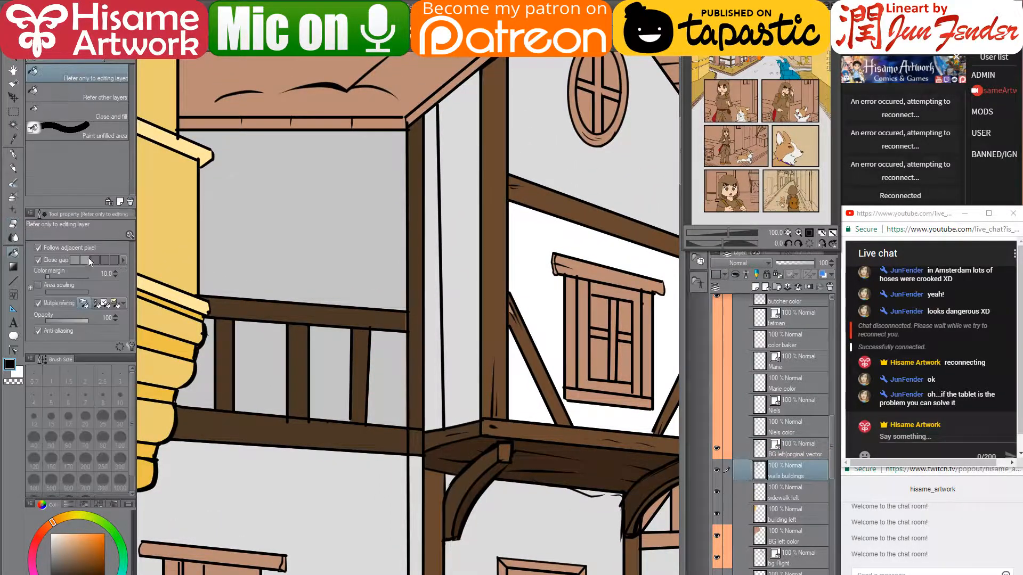
alt+click(440, 475)
click(437, 389)
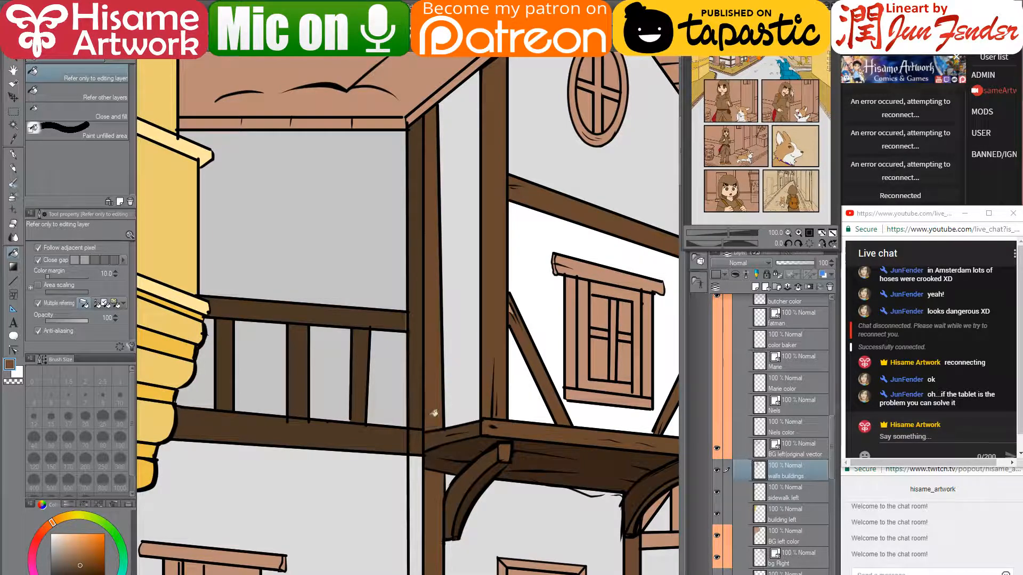
- Fill the thin strips beside the post and the strip below the beam dark brown
alt+click(401, 367)
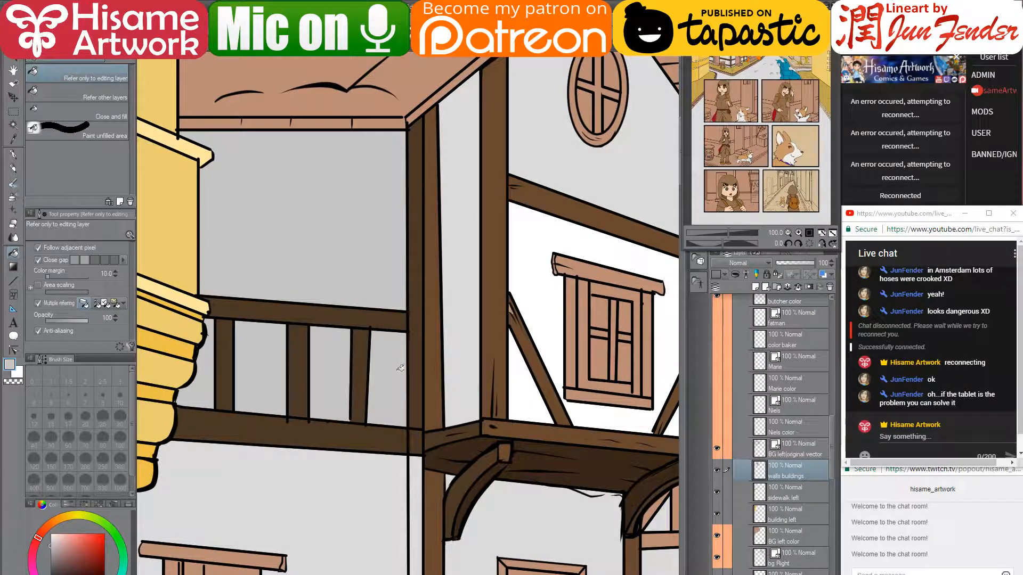
drag(415, 430, 426, 144)
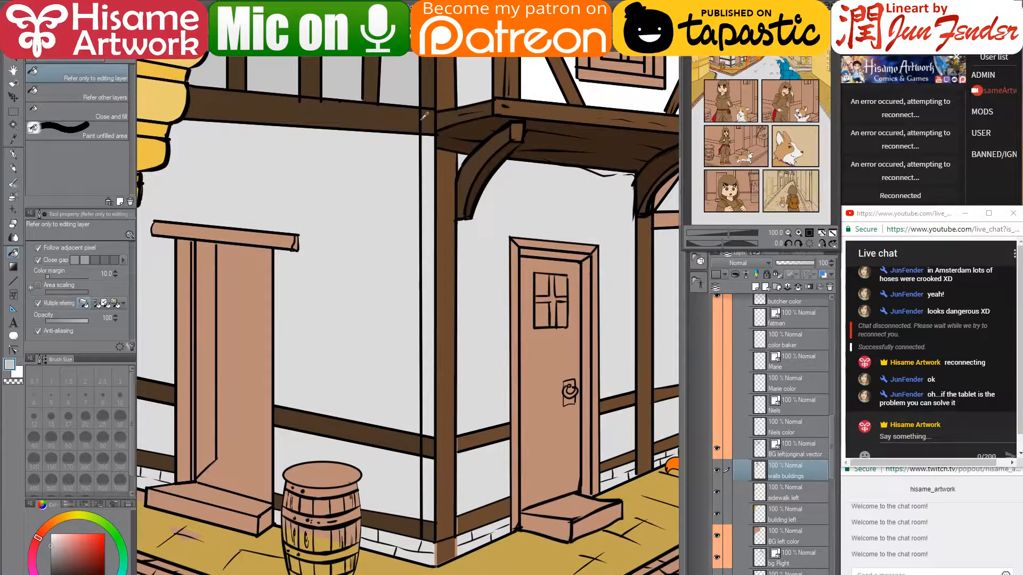
alt+click(425, 116)
click(431, 328)
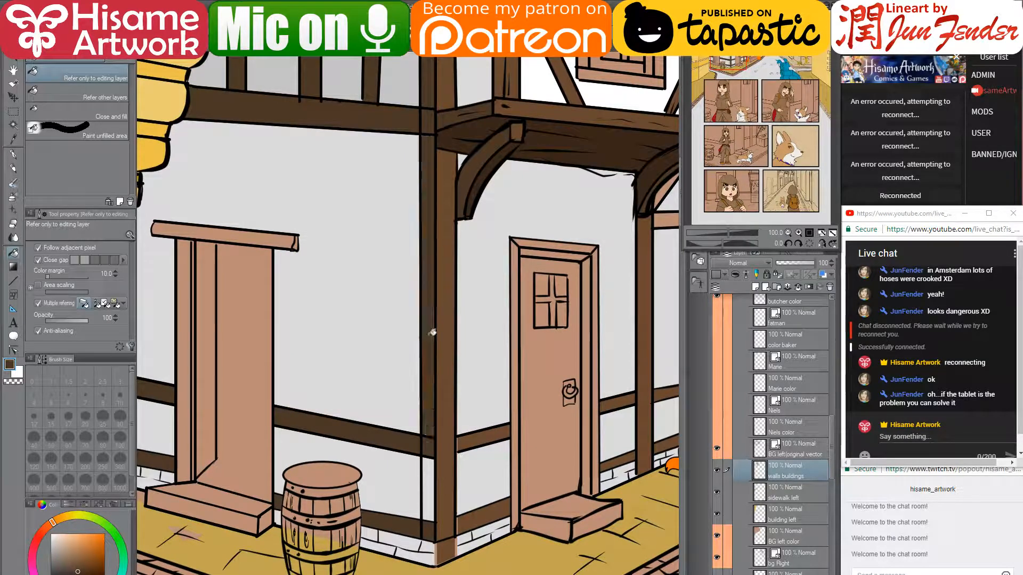
click(434, 469)
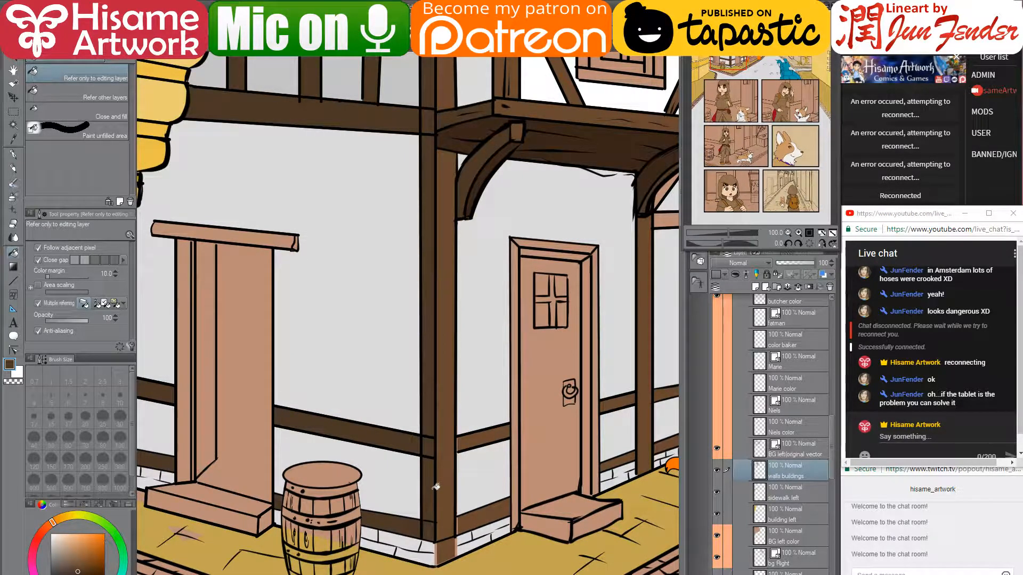
drag(451, 466, 436, 455)
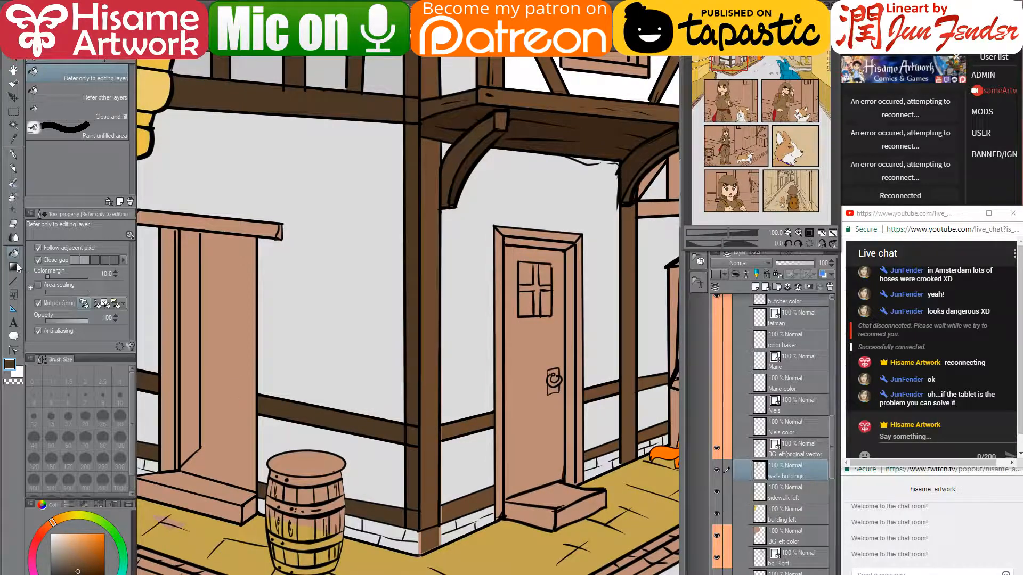
- Fill the door frame's left and right strips brown, undoing the wrong outer-strip fill
click(14, 226)
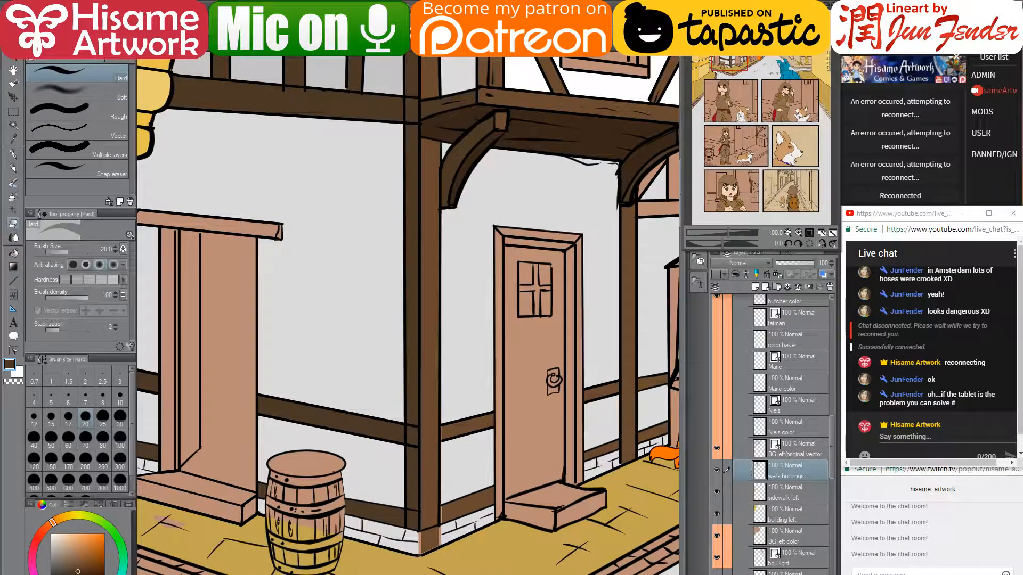
click(771, 454)
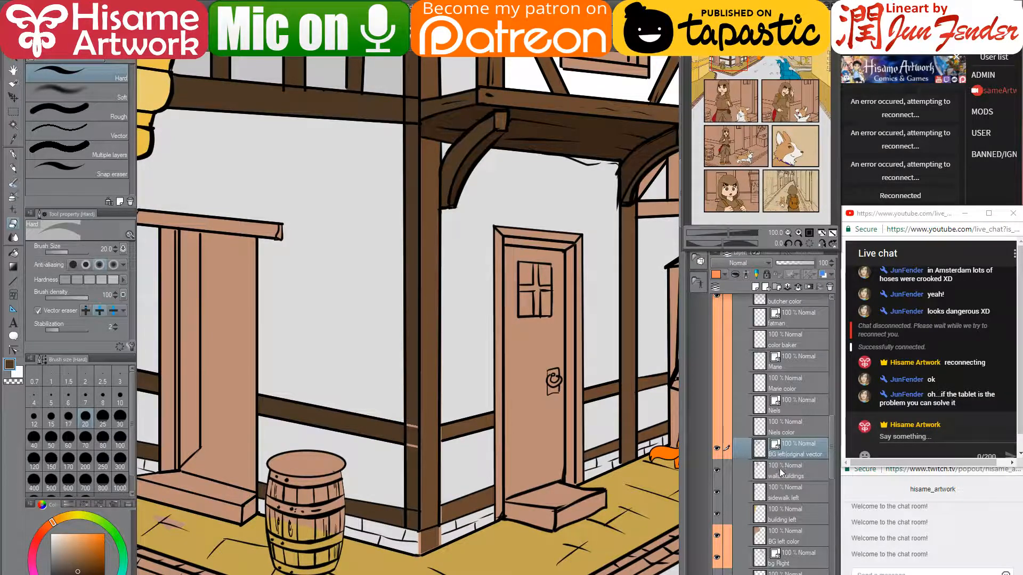
click(781, 473)
key(p)
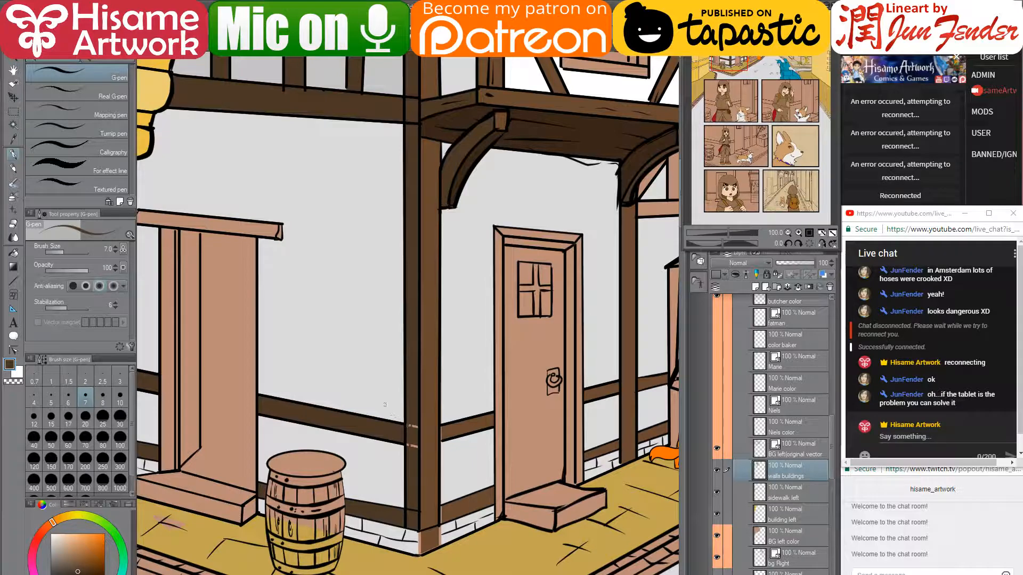
key(bracketright)
key(bracketright)
key(bracketright)
key(bracketright)
key(bracketright)
key(bracketright)
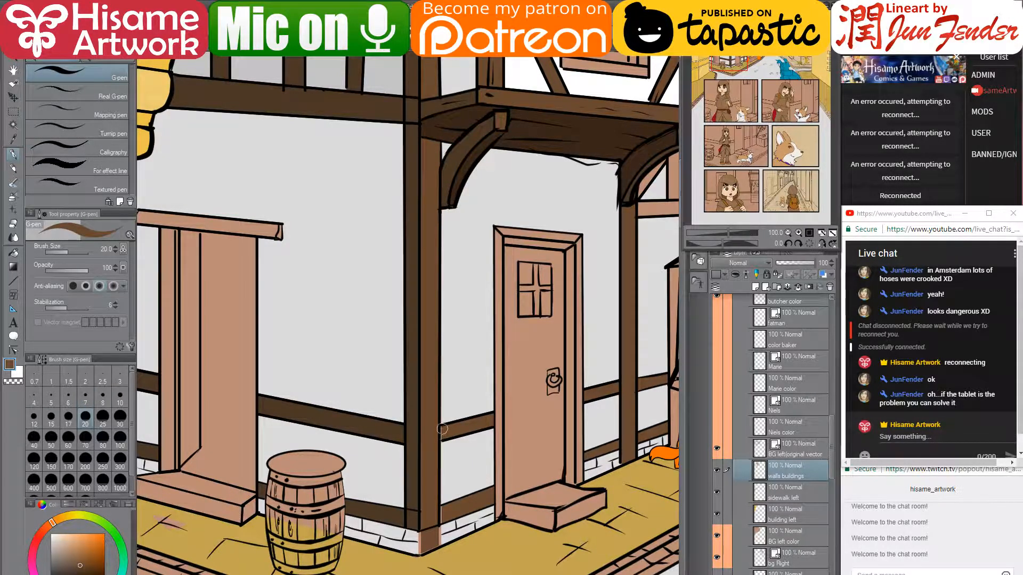
click(13, 253)
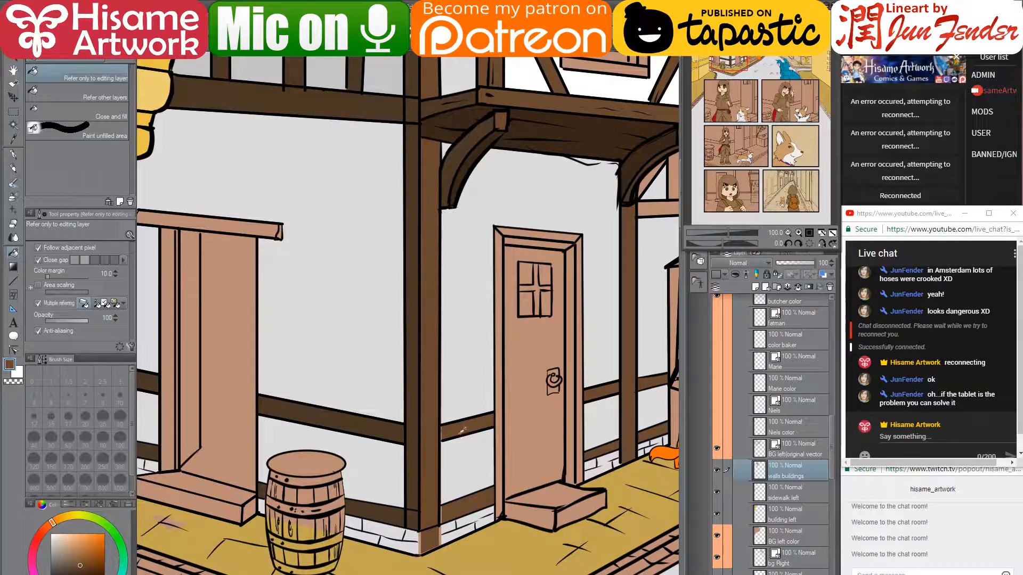
alt+click(458, 391)
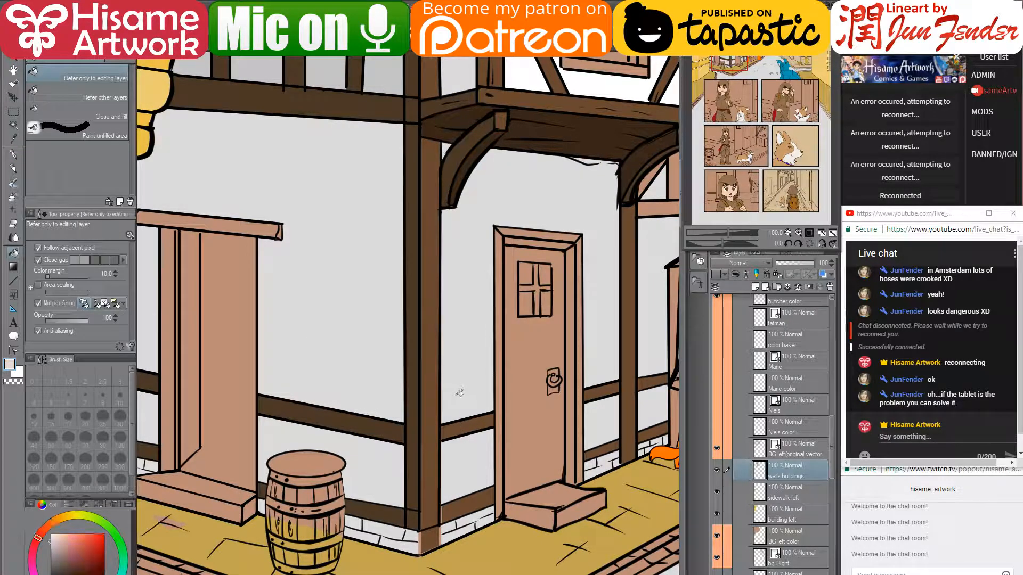
click(457, 392)
alt+click(485, 420)
click(500, 408)
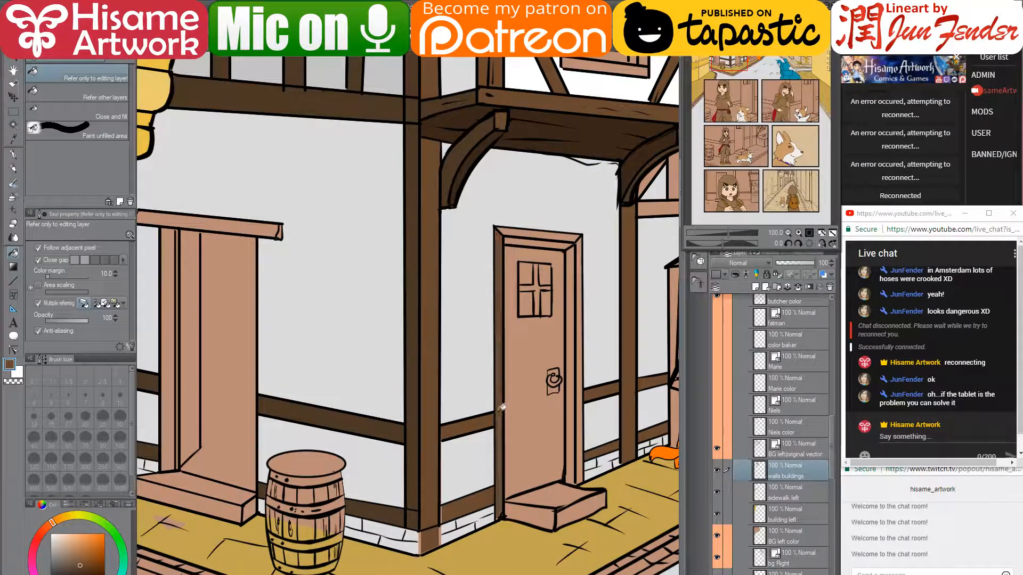
click(580, 411)
key(ctrl+z)
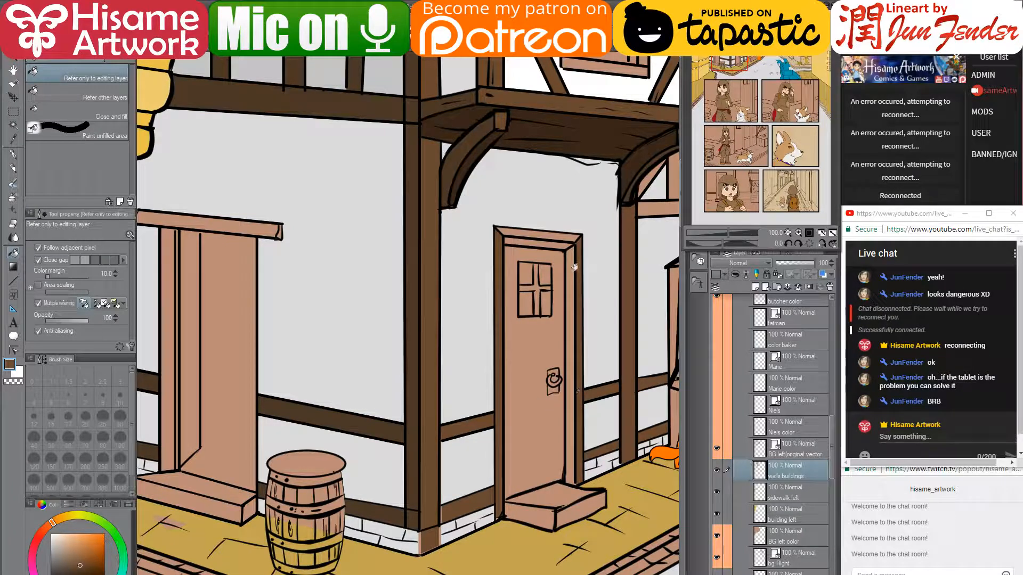
- Fill the door frame's top and right inner strips in dark brown shades
click(568, 235)
drag(563, 260, 543, 279)
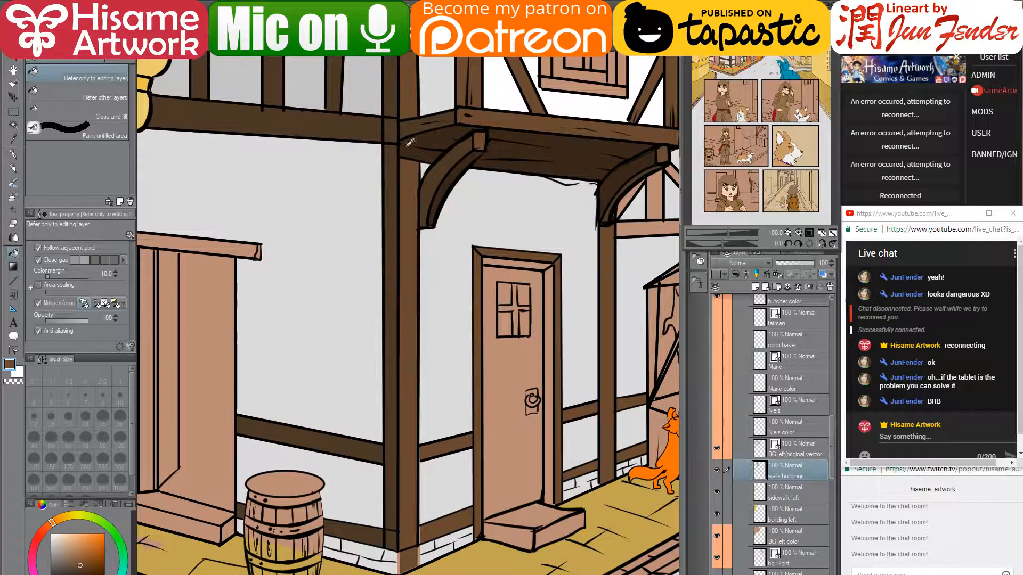
click(516, 262)
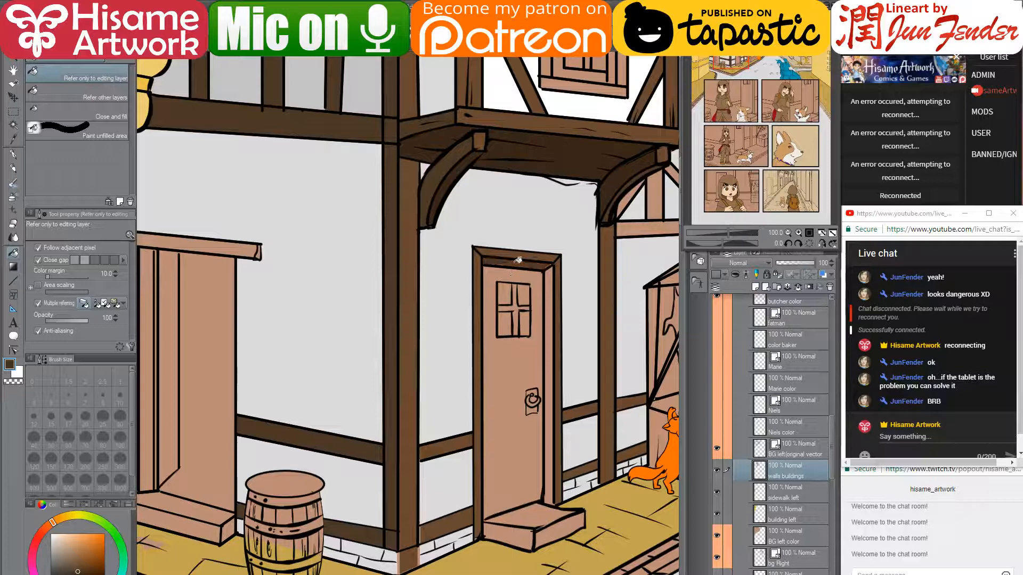
click(553, 295)
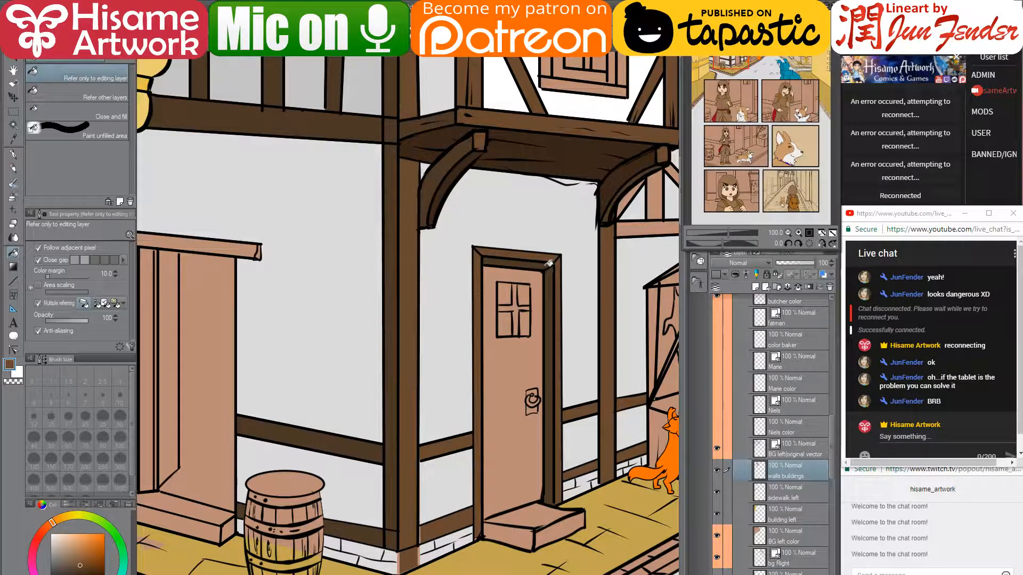
click(548, 265)
alt+click(549, 281)
click(540, 261)
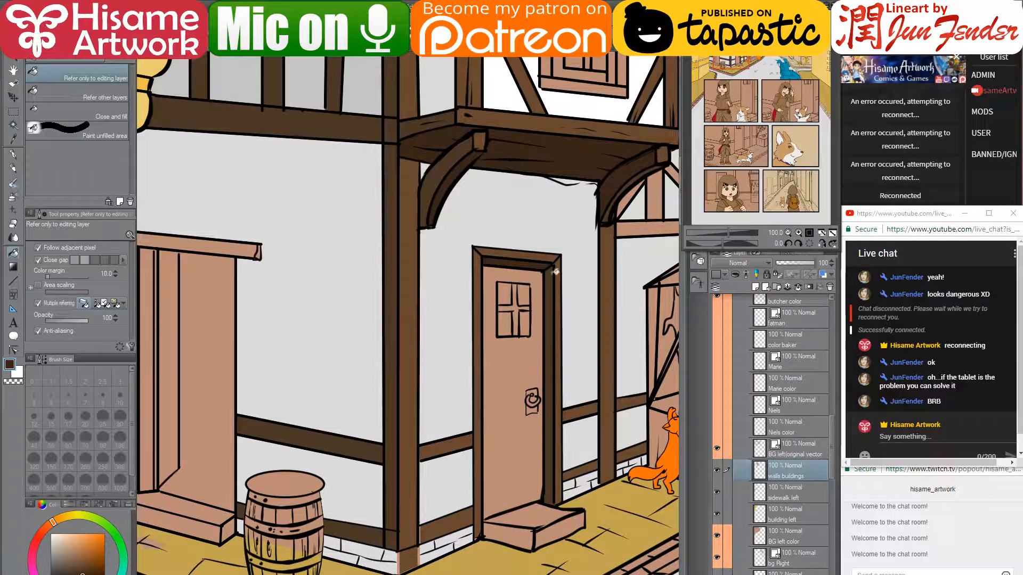
- Fill the door panel brown, then refill it with a slightly different brown
alt+click(554, 125)
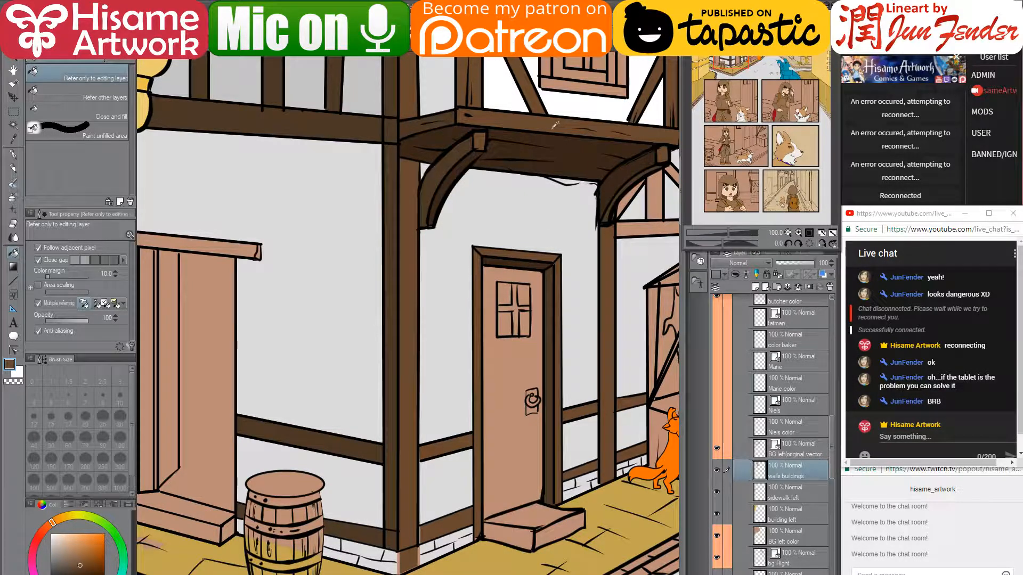
click(519, 352)
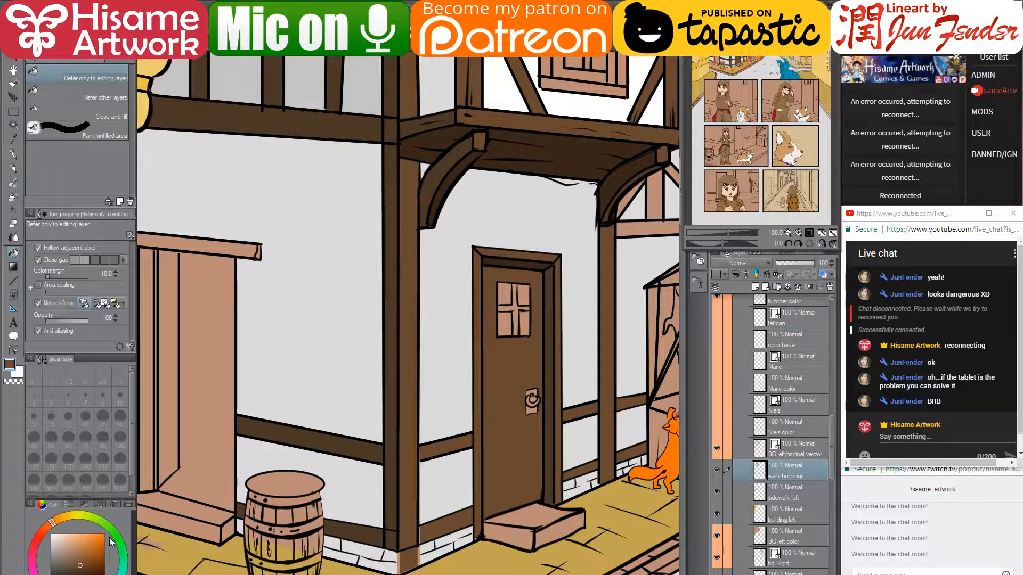
click(82, 568)
click(498, 370)
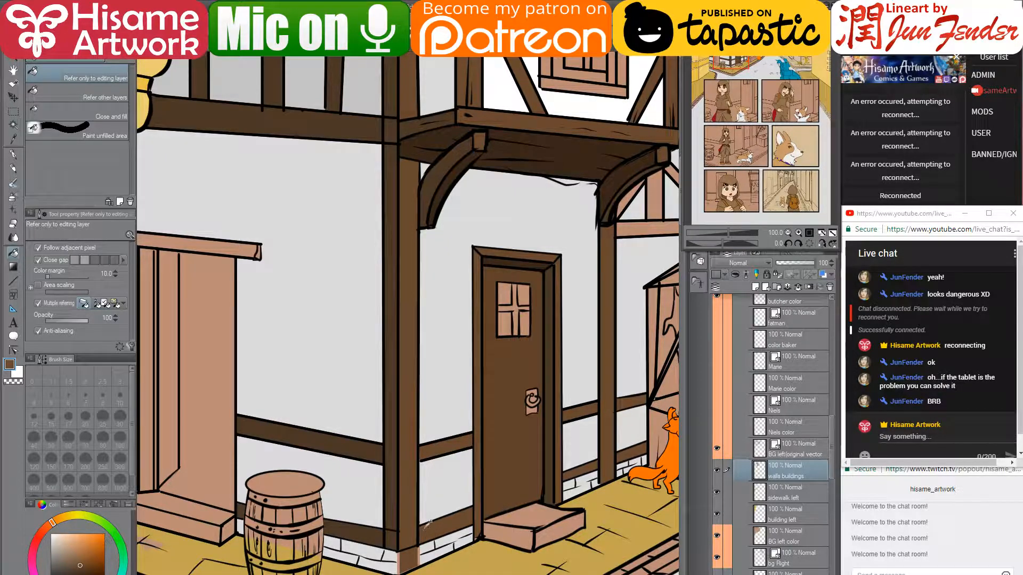
alt+click(426, 525)
drag(464, 486, 477, 381)
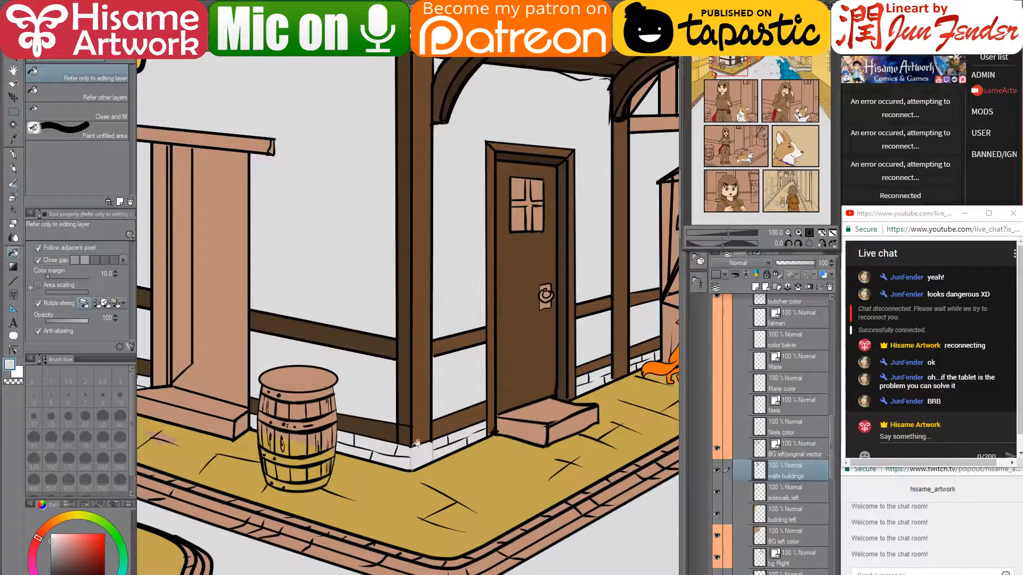
- Paint grey over the stray orange lines at the wall's base corner
scroll(417, 440, up, 8)
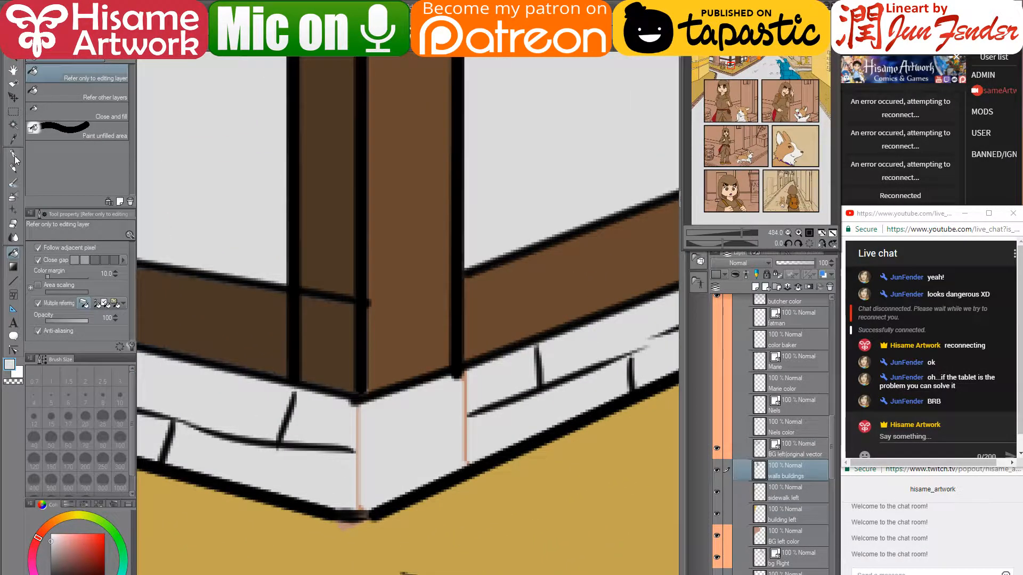
key(p)
drag(367, 418, 345, 495)
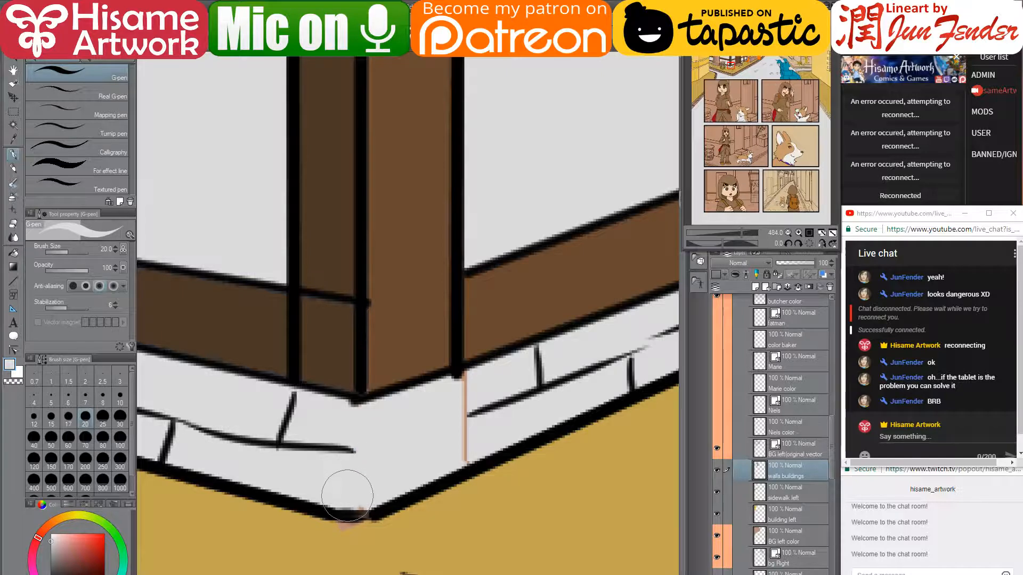
mouse_move(457, 445)
mouse_down()
mouse_move(442, 430)
mouse_move(465, 388)
mouse_up()
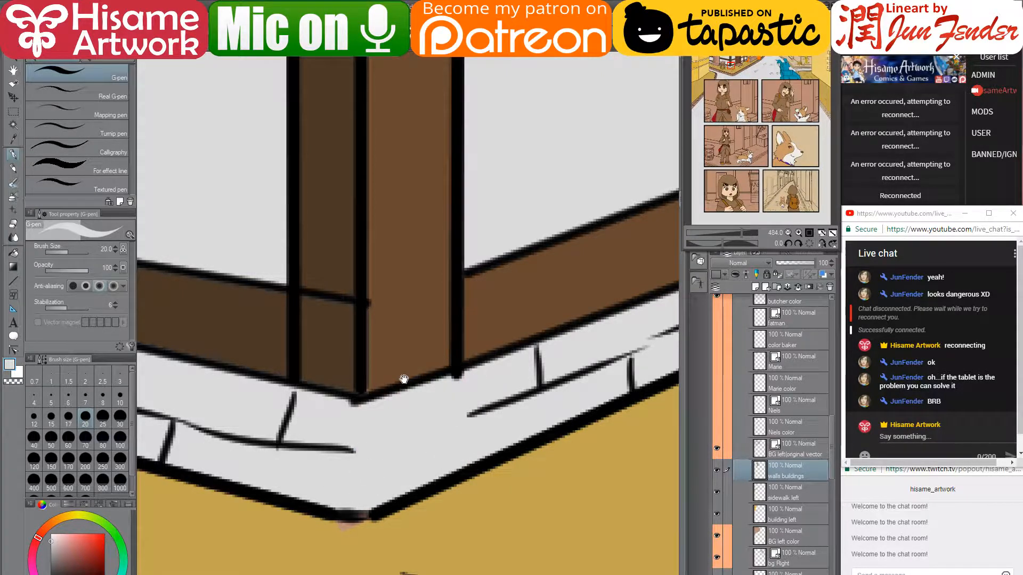
drag(404, 378, 496, 418)
- Cover the post's edge with lighter brown at pen size 15
alt+click(419, 304)
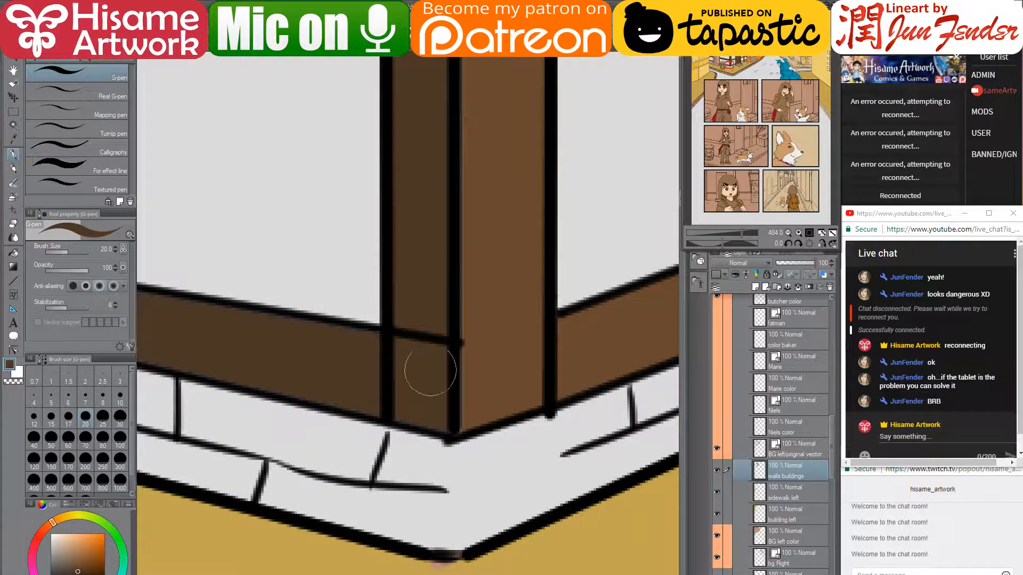
alt+click(472, 361)
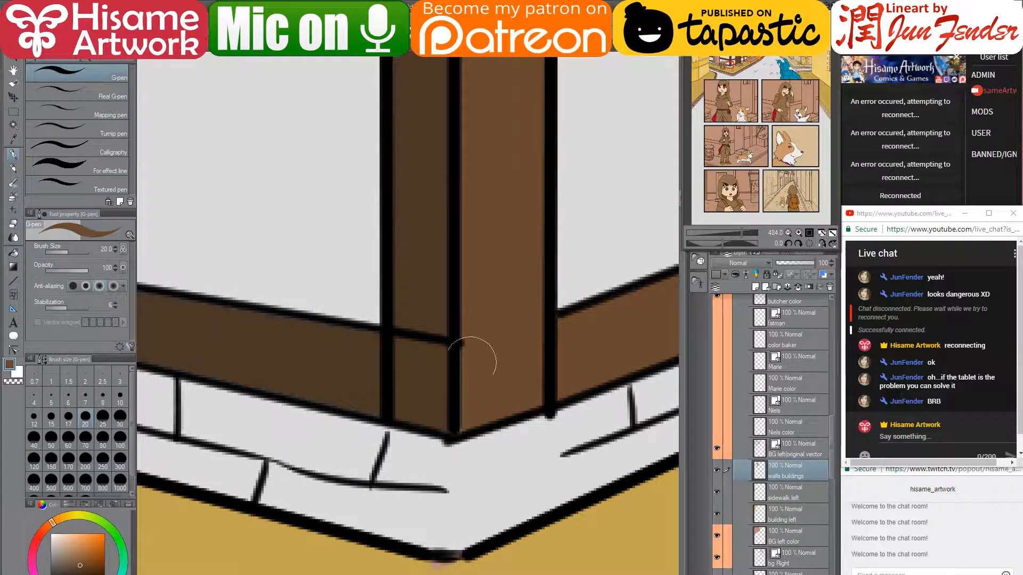
key(bracketleft)
key(bracketleft)
drag(459, 432, 461, 294)
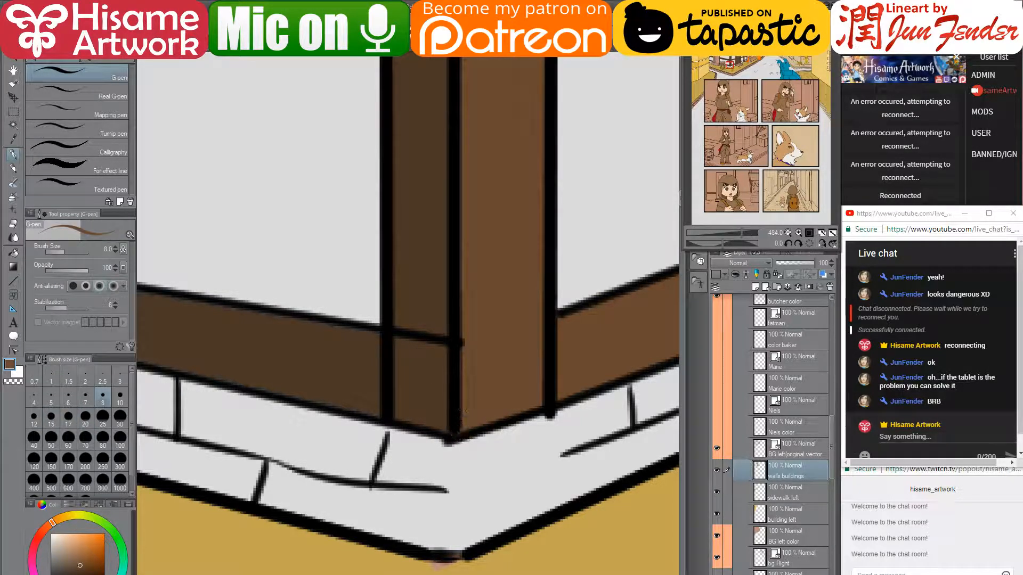
mouse_move(495, 175)
mouse_down()
mouse_move(435, 514)
mouse_move(425, 380)
mouse_up()
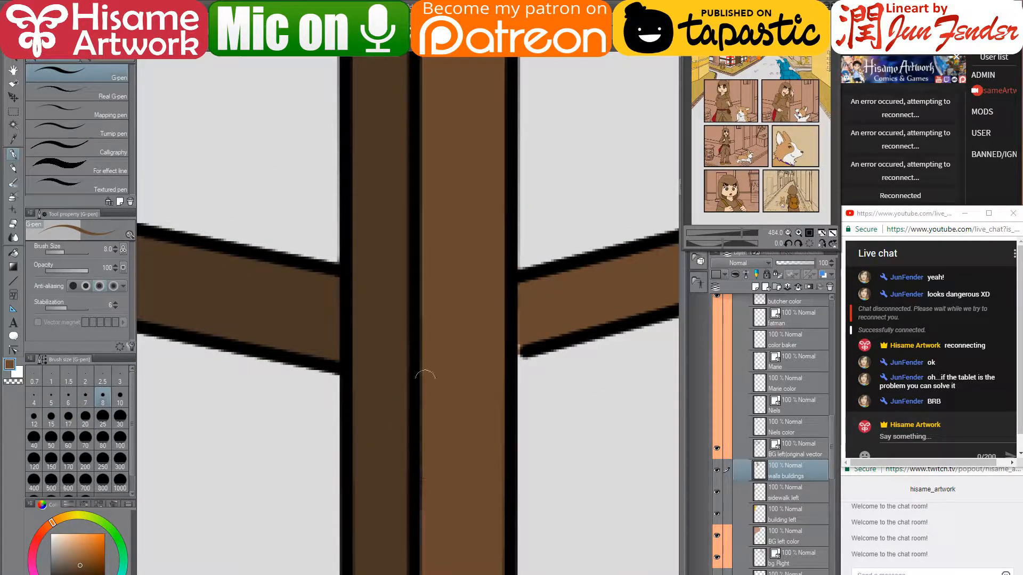
- Move up to the curved bracket and crossing beams and sample the bracket's dark brown
drag(512, 320, 483, 467)
drag(450, 288, 475, 432)
drag(464, 229, 464, 403)
drag(501, 250, 494, 367)
drag(487, 249, 503, 511)
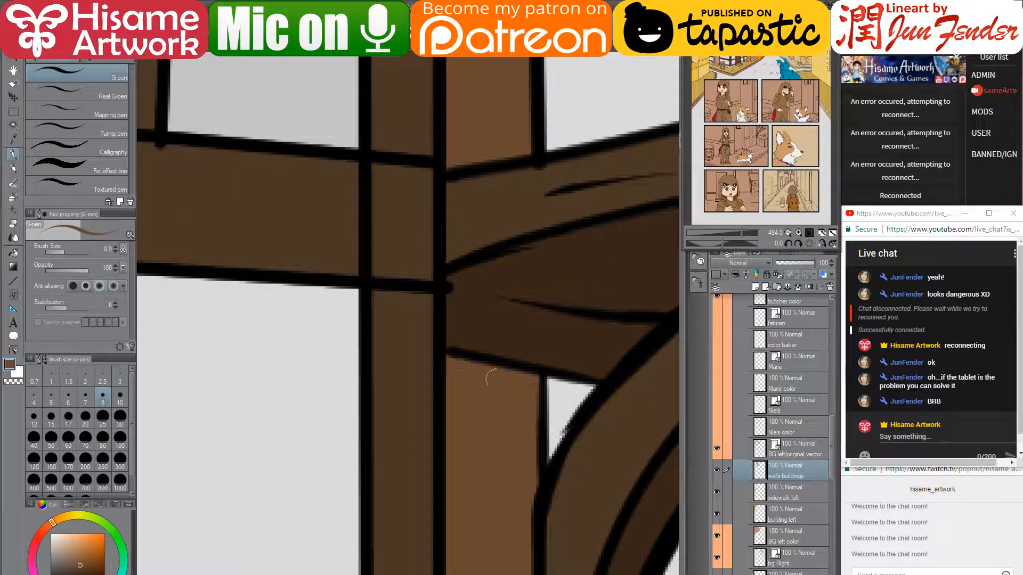
alt+click(525, 312)
drag(379, 205, 479, 257)
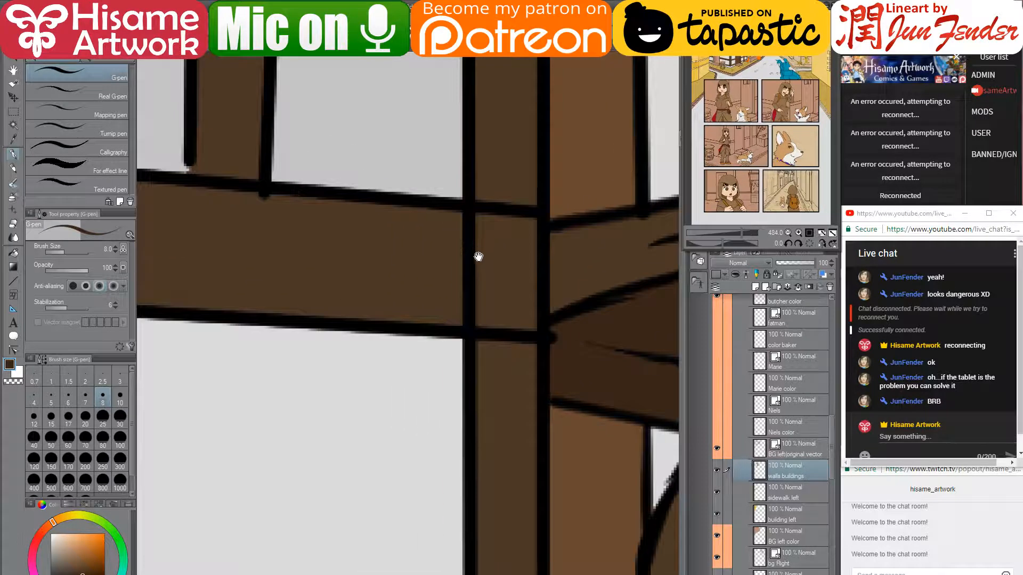
- Pull the beam outline's end onto the joint and bend it along the beam edge
click(13, 351)
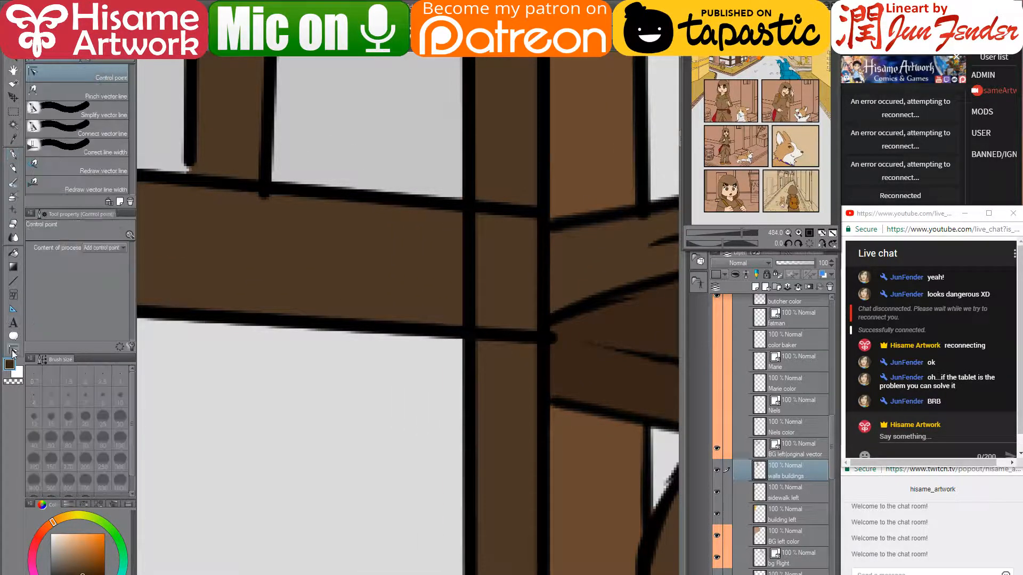
click(552, 340)
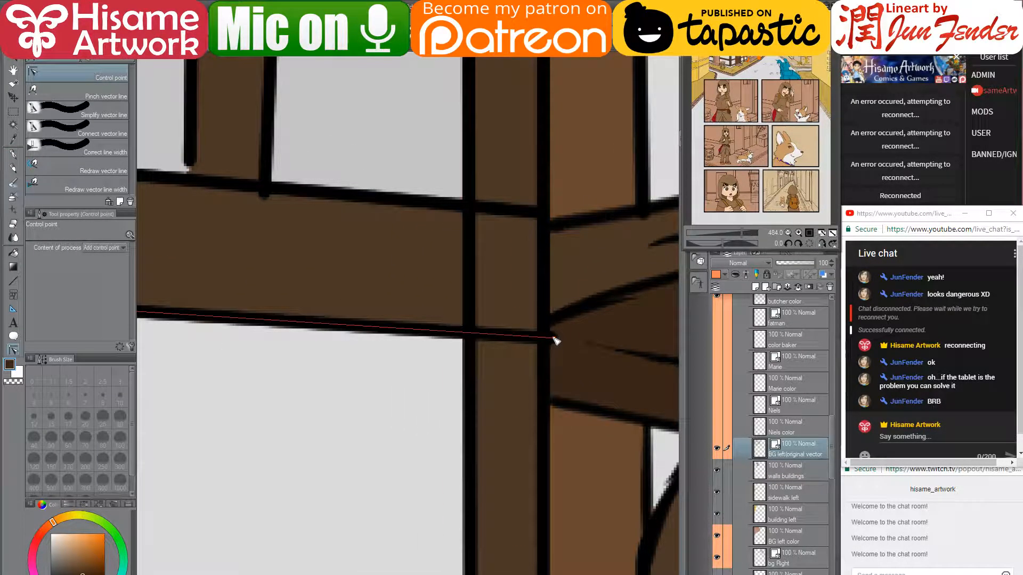
drag(554, 338, 543, 335)
drag(473, 330, 461, 329)
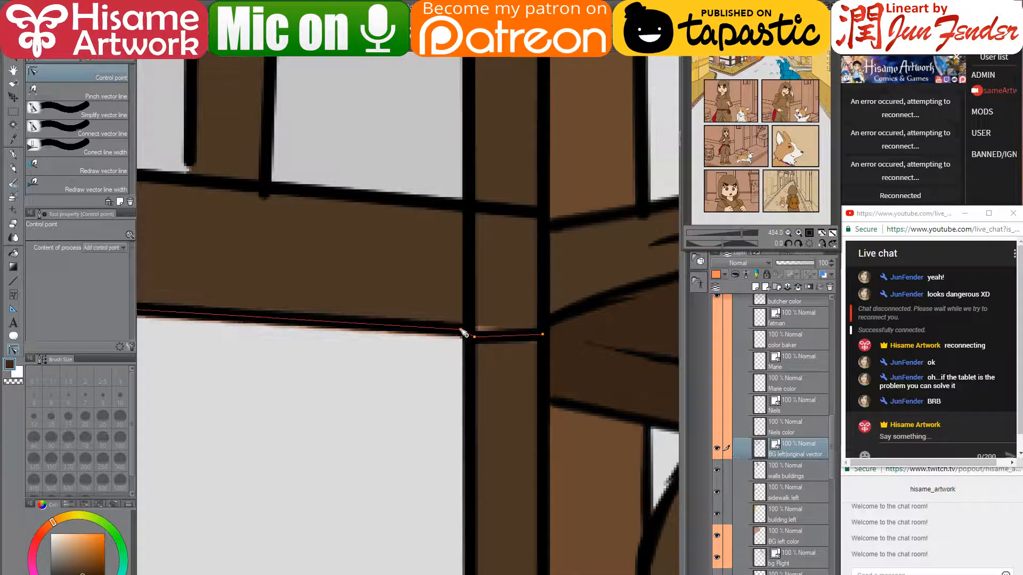
- Add bend points to the next beam and post lines and straighten the beam line's end
drag(483, 242, 489, 406)
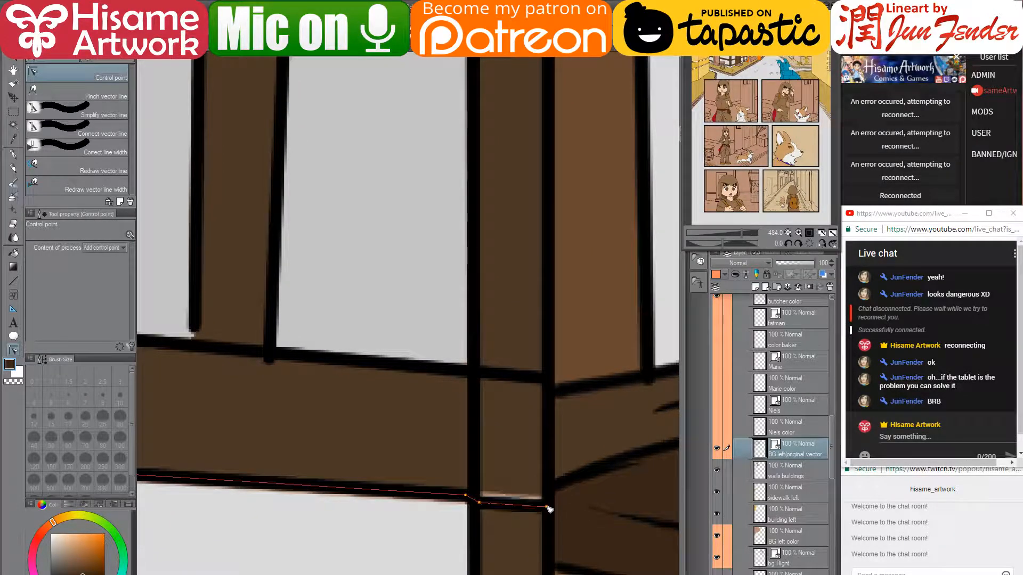
click(467, 373)
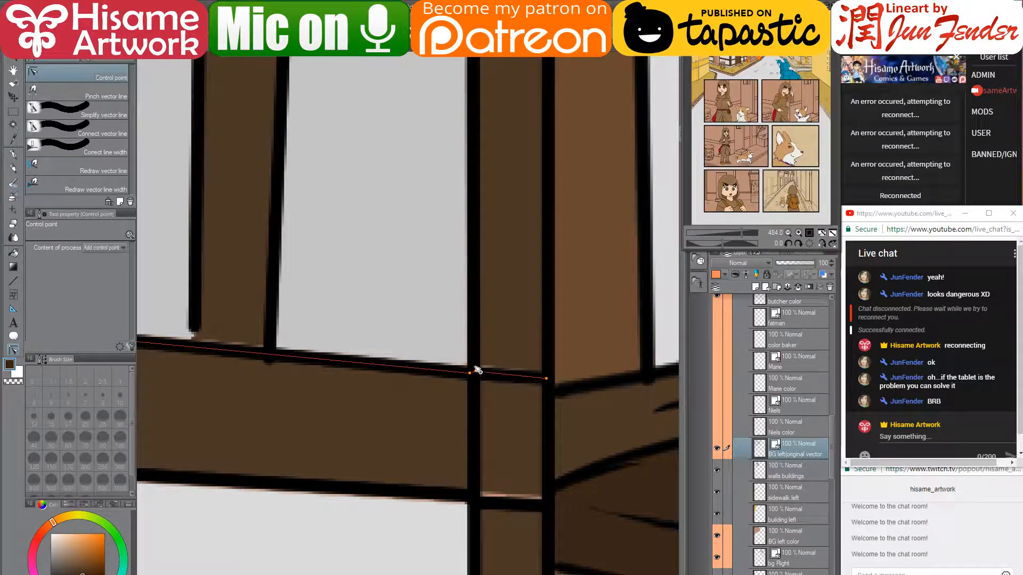
drag(545, 378, 540, 364)
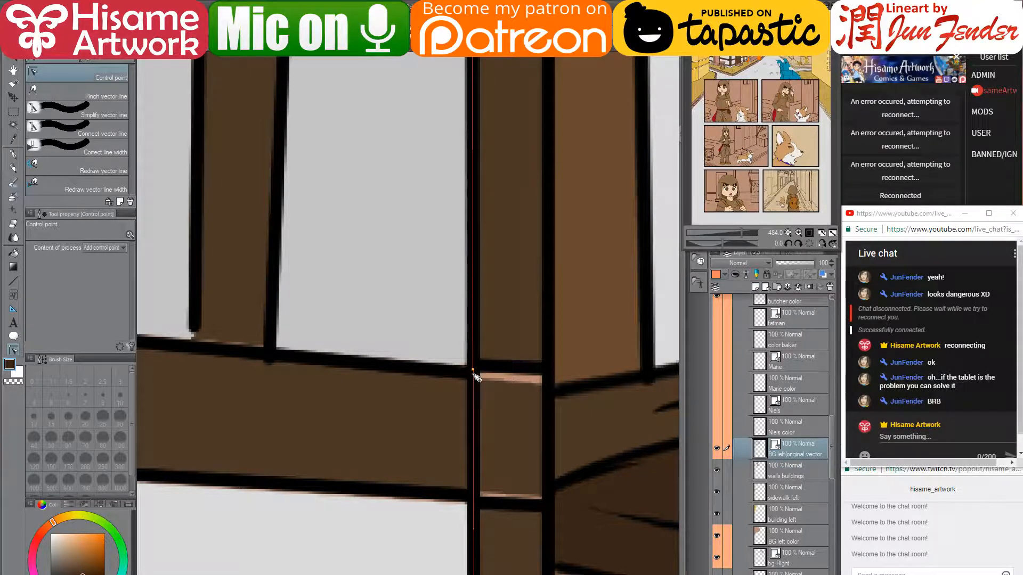
click(472, 371)
click(469, 376)
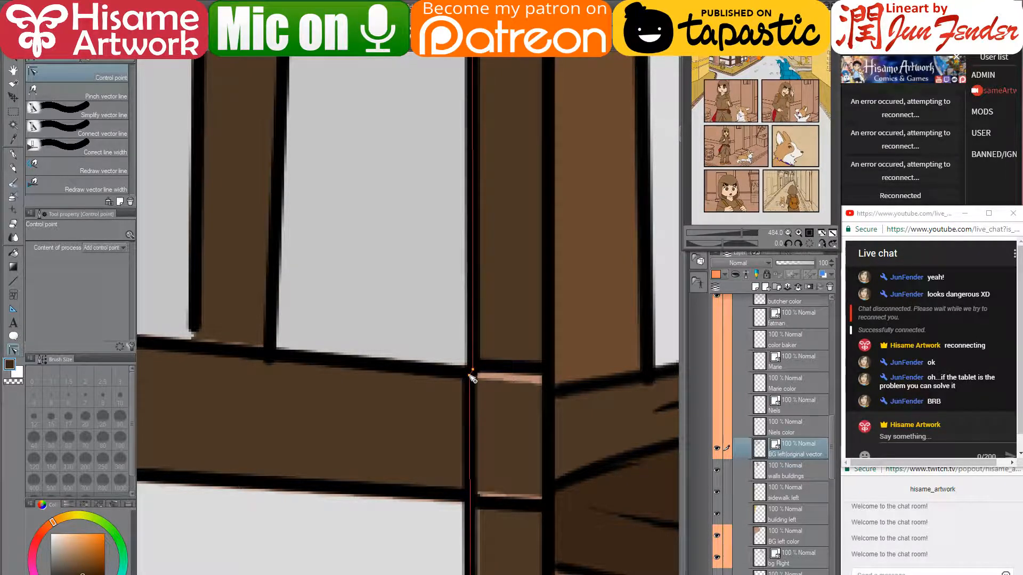
click(468, 500)
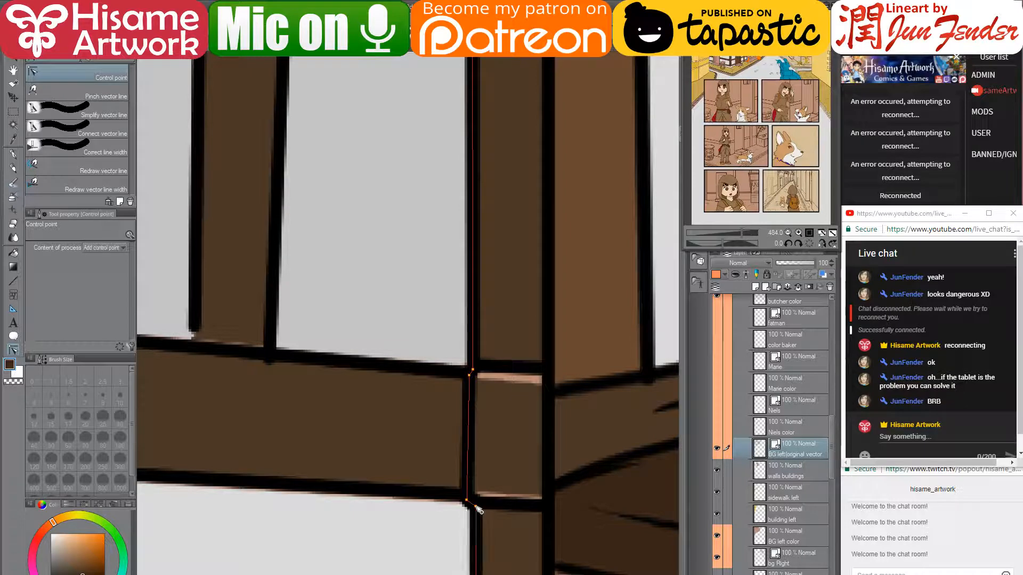
drag(544, 345, 498, 254)
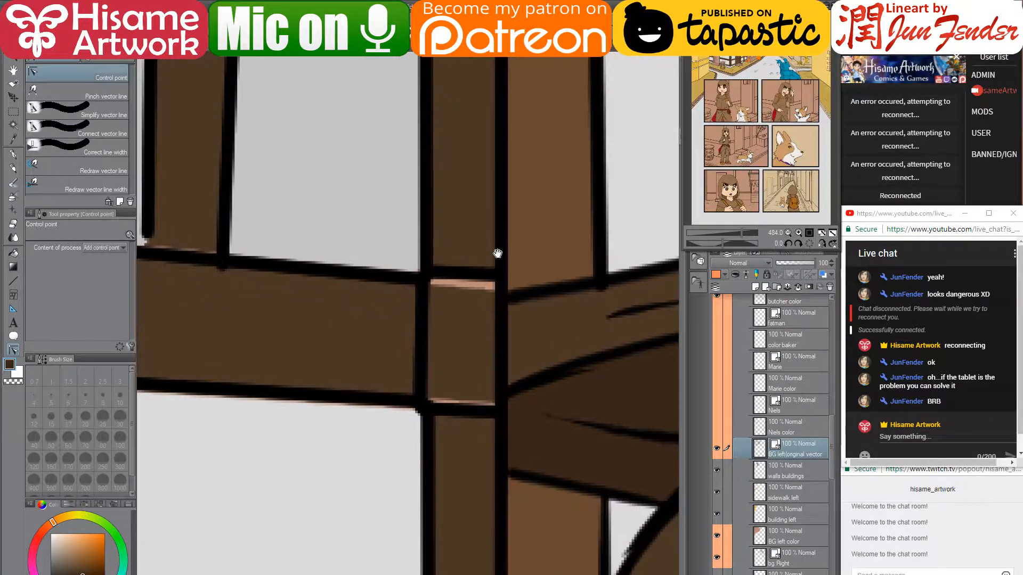
- On the walls layer, paint brown over the pink strips and the light strip at the column bottom
click(776, 471)
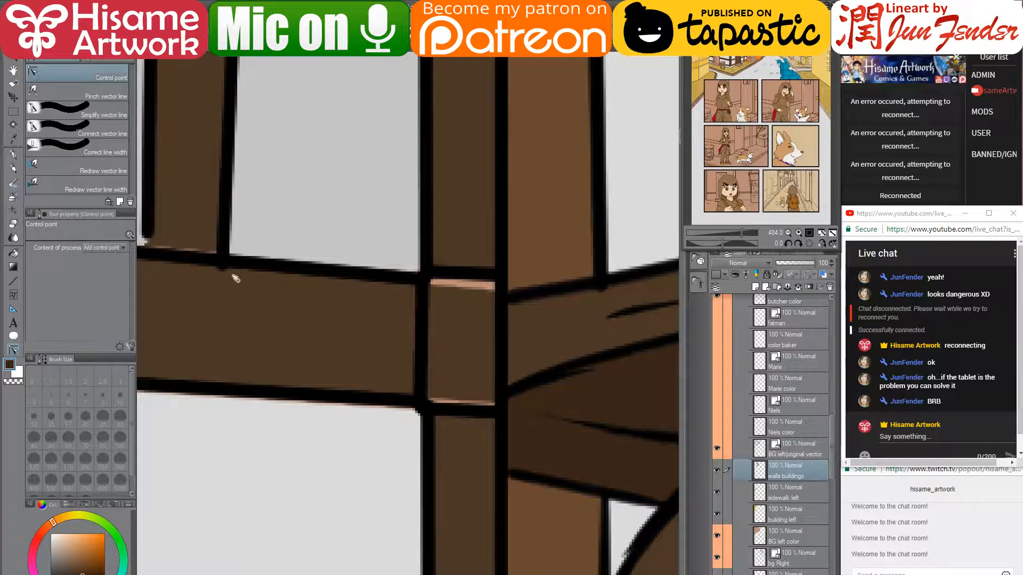
click(15, 154)
alt+click(456, 334)
drag(435, 282, 494, 286)
drag(499, 401, 435, 395)
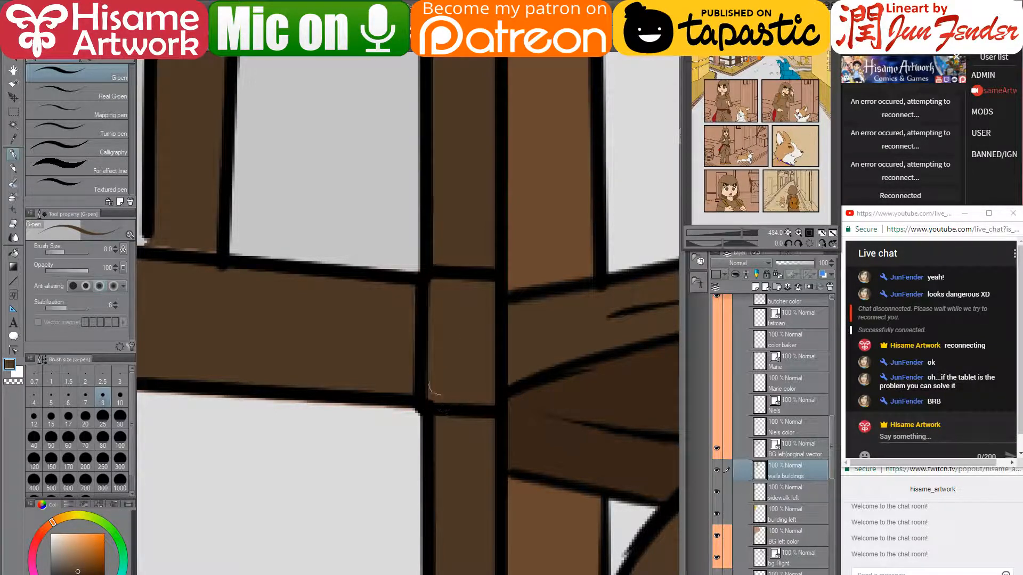
drag(422, 255, 659, 398)
drag(393, 385, 461, 396)
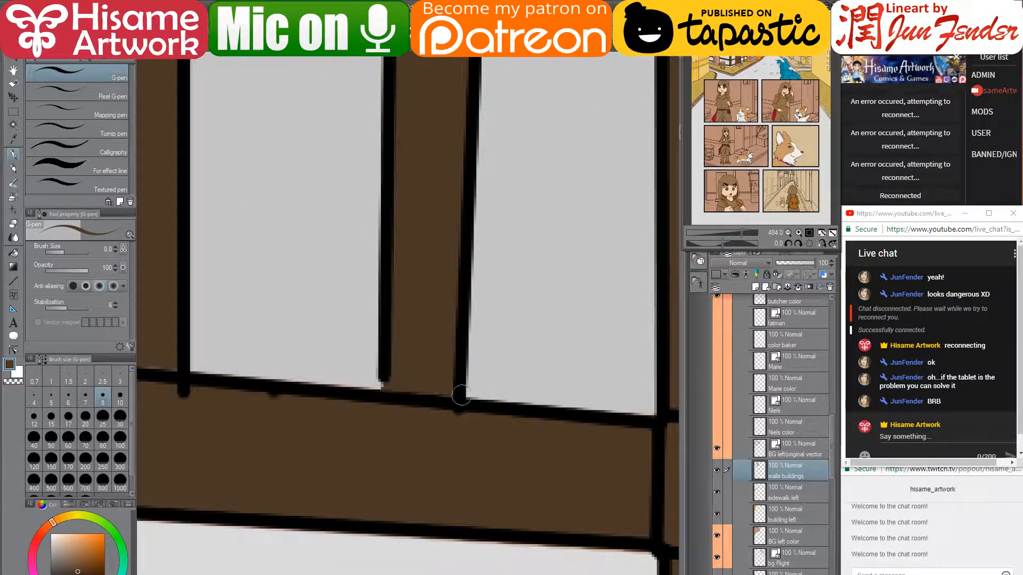
drag(318, 356, 529, 372)
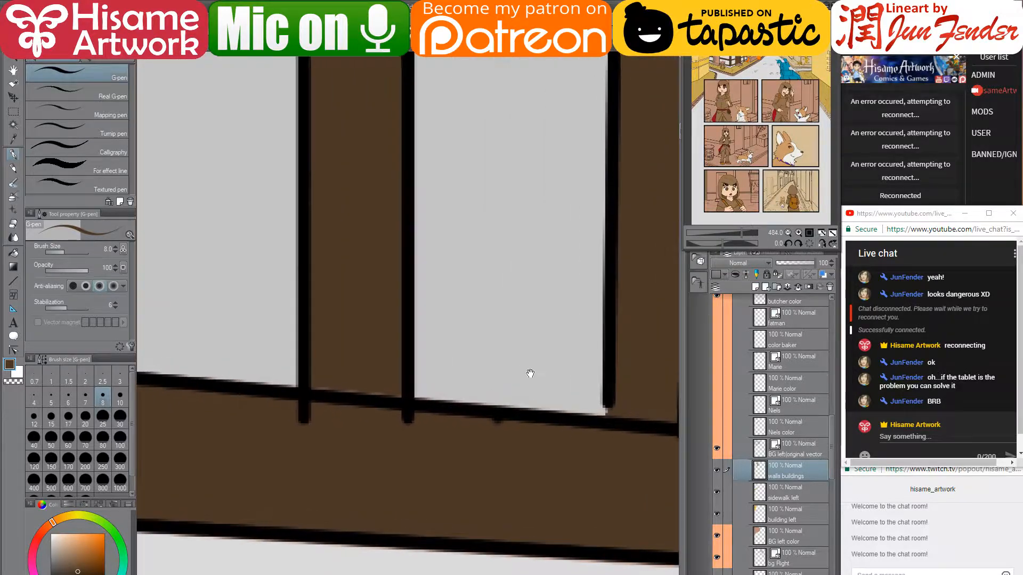
- Adjust the end points of the two window bar lines on the lineart layer
click(14, 350)
ctrl+shift+click(303, 417)
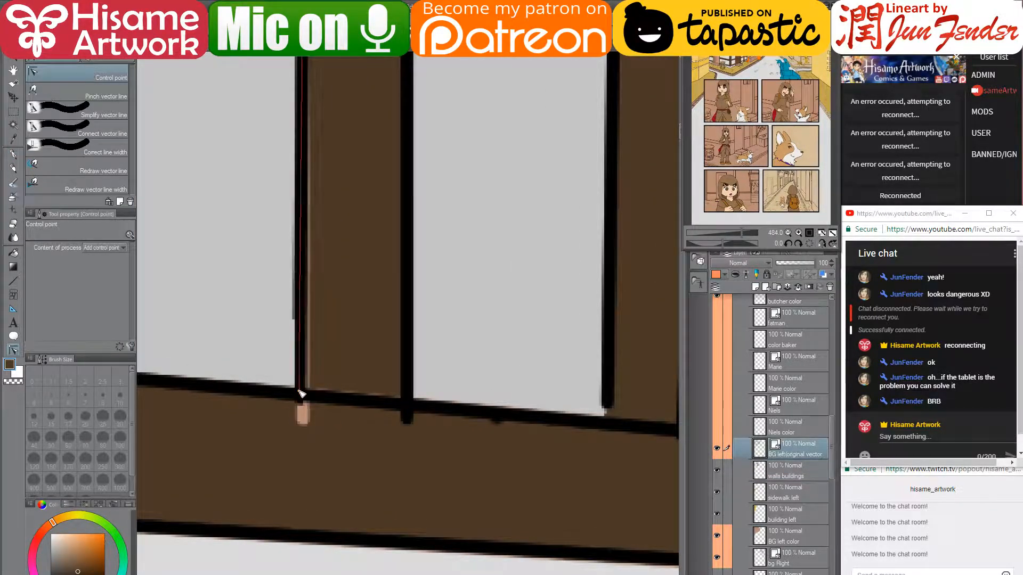
drag(299, 392, 303, 394)
drag(407, 419, 407, 412)
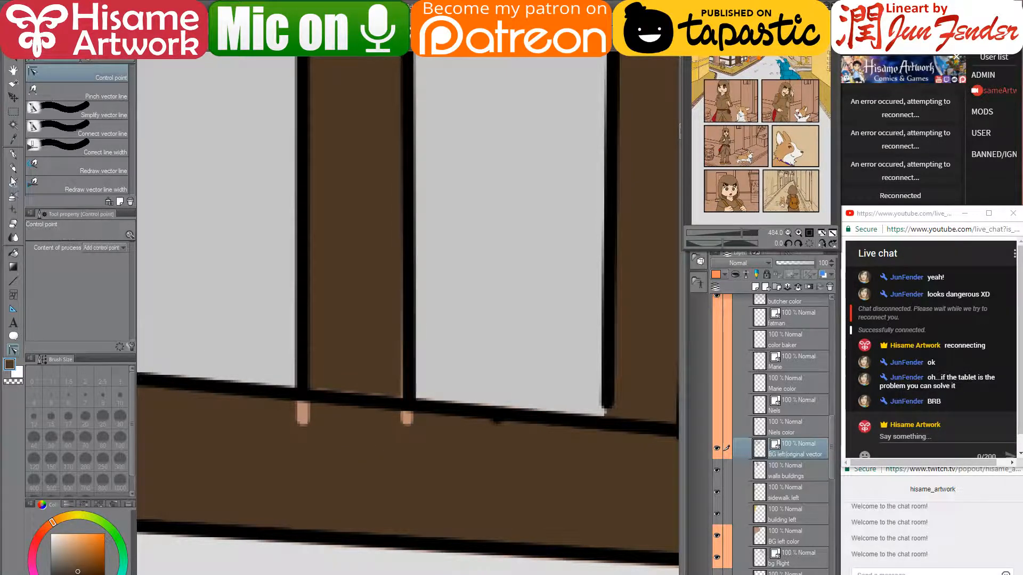
- Check the gaps with wall fills hidden, then paint the peach marks brown and darken the column edge
click(14, 154)
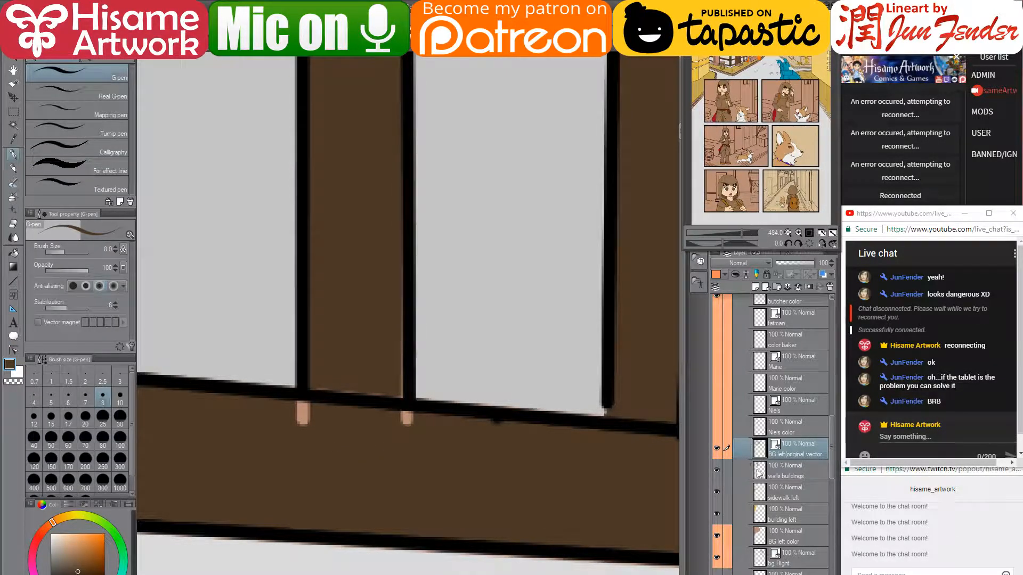
click(758, 473)
click(717, 470)
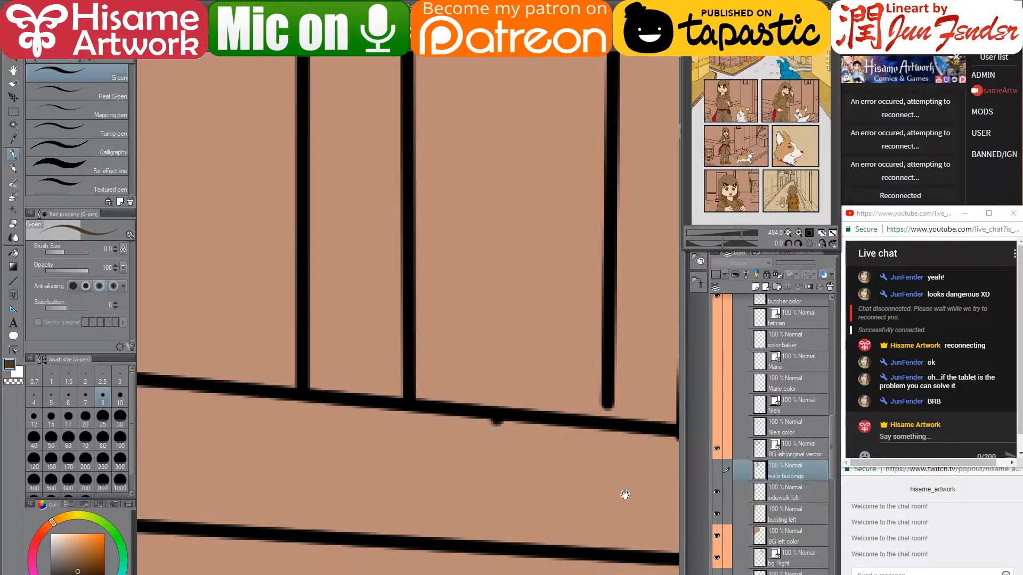
drag(623, 491, 484, 468)
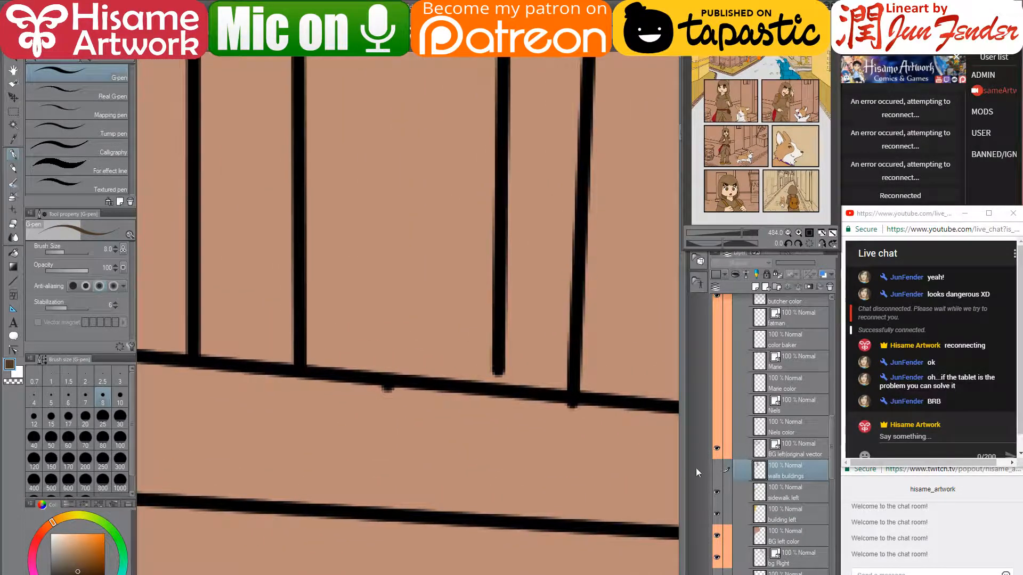
click(717, 471)
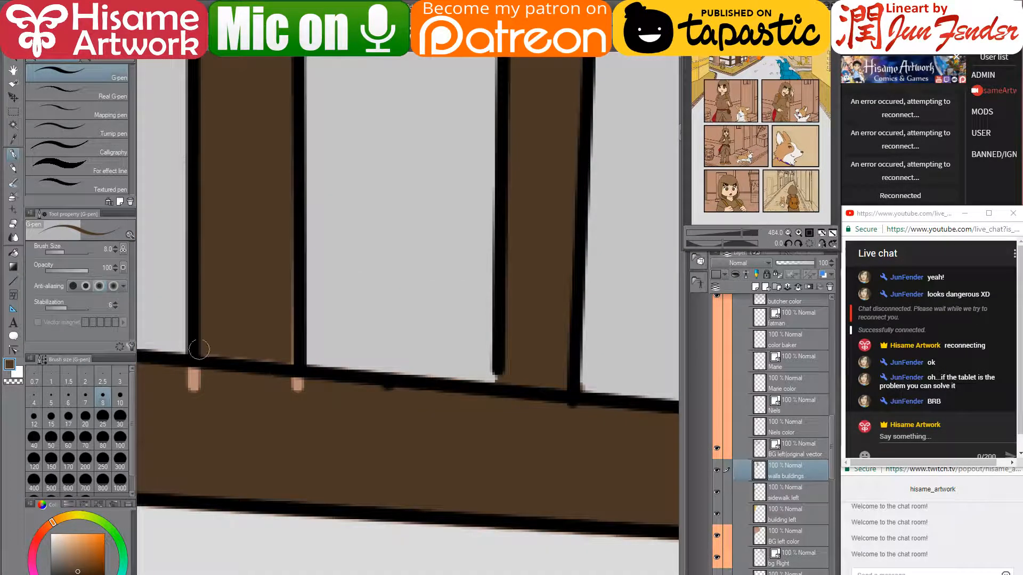
mouse_move(195, 373)
mouse_down()
mouse_move(187, 405)
mouse_move(180, 376)
mouse_up()
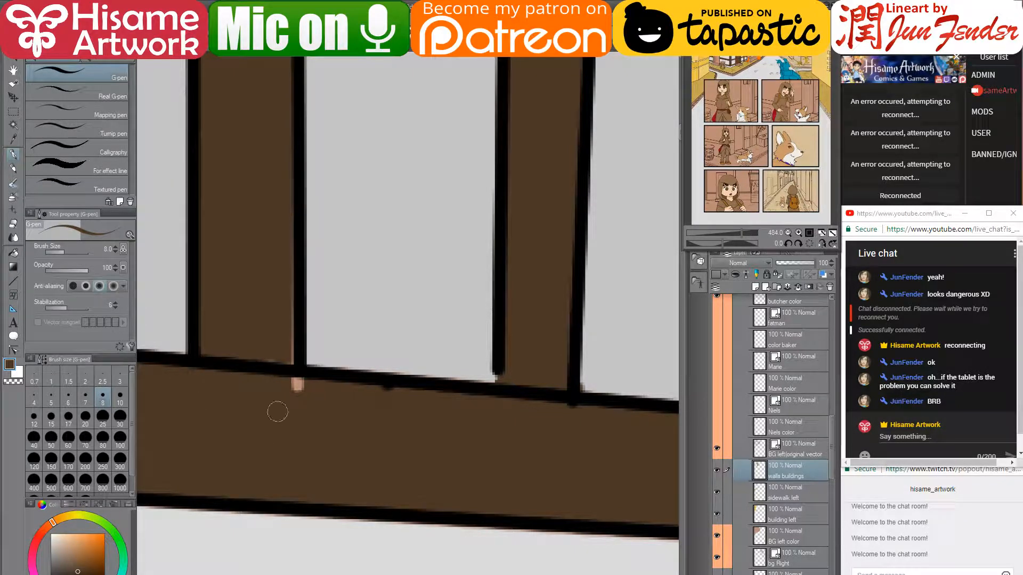
mouse_move(274, 410)
mouse_down()
mouse_move(292, 393)
mouse_move(307, 403)
mouse_move(289, 205)
mouse_up()
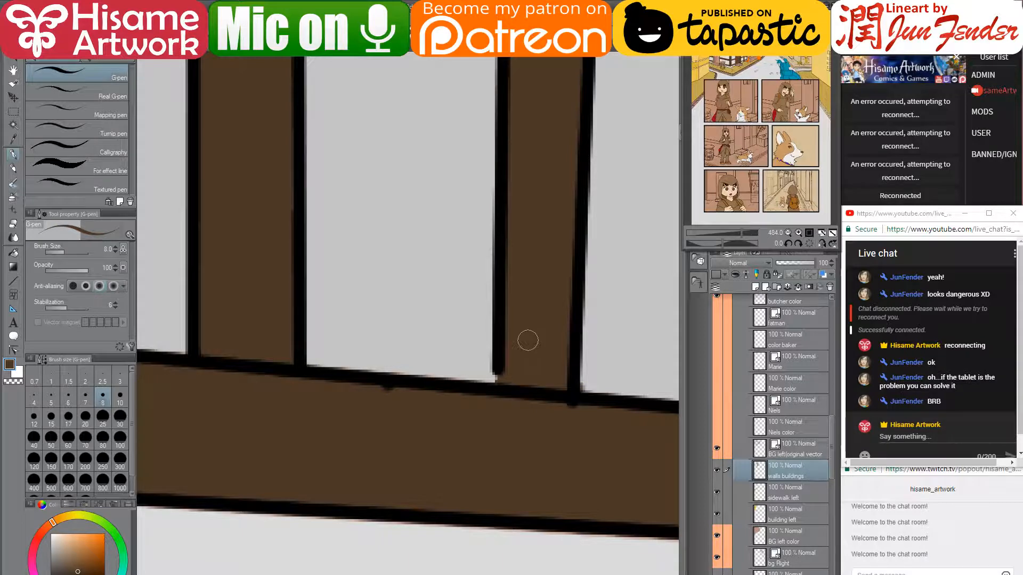
- Paint over the light specks at the beam joint in brown and column yellow
scroll(528, 339, down, 5)
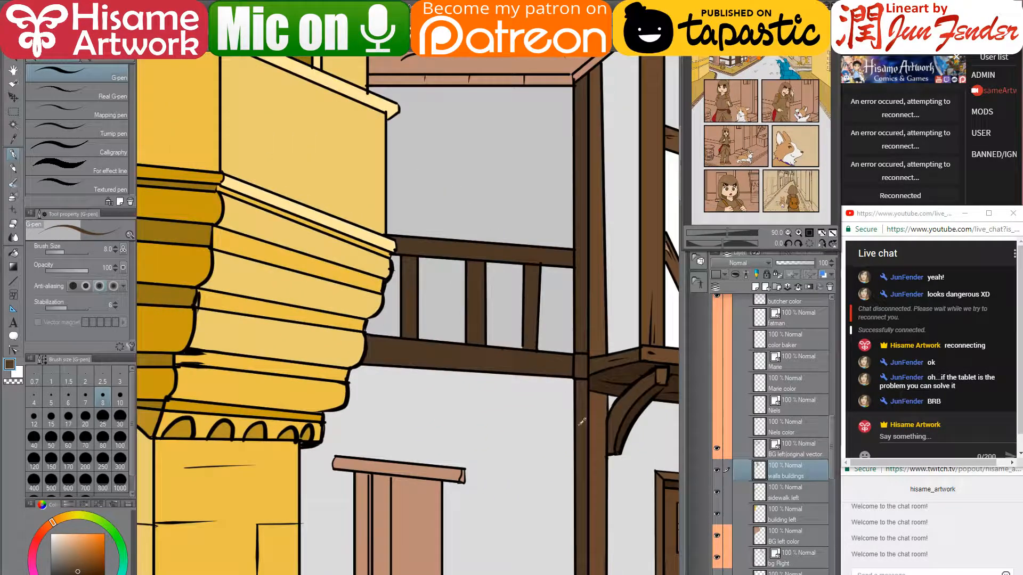
scroll(404, 351, up, 7)
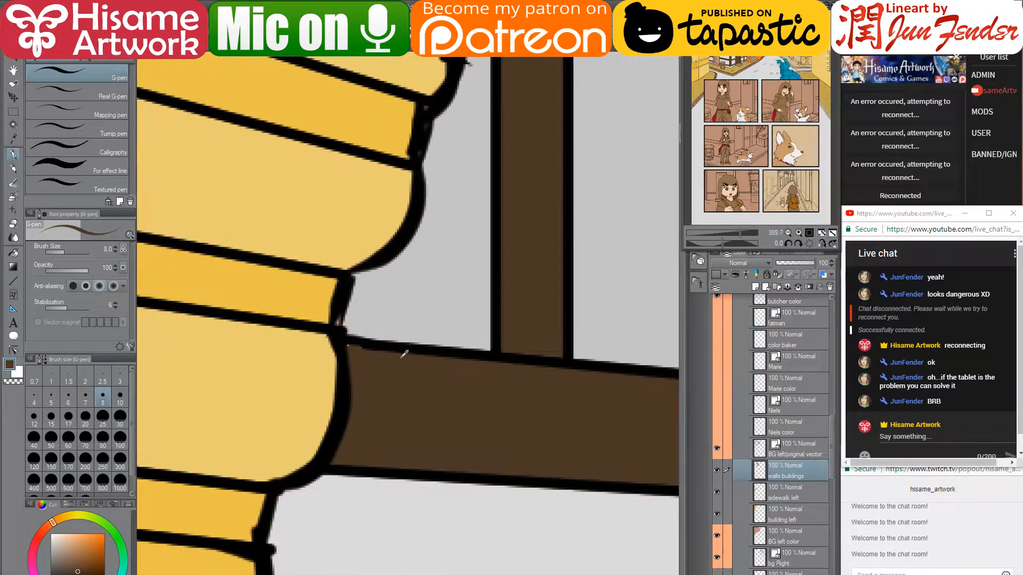
scroll(404, 354, up, 2)
alt+click(358, 334)
alt+click(345, 353)
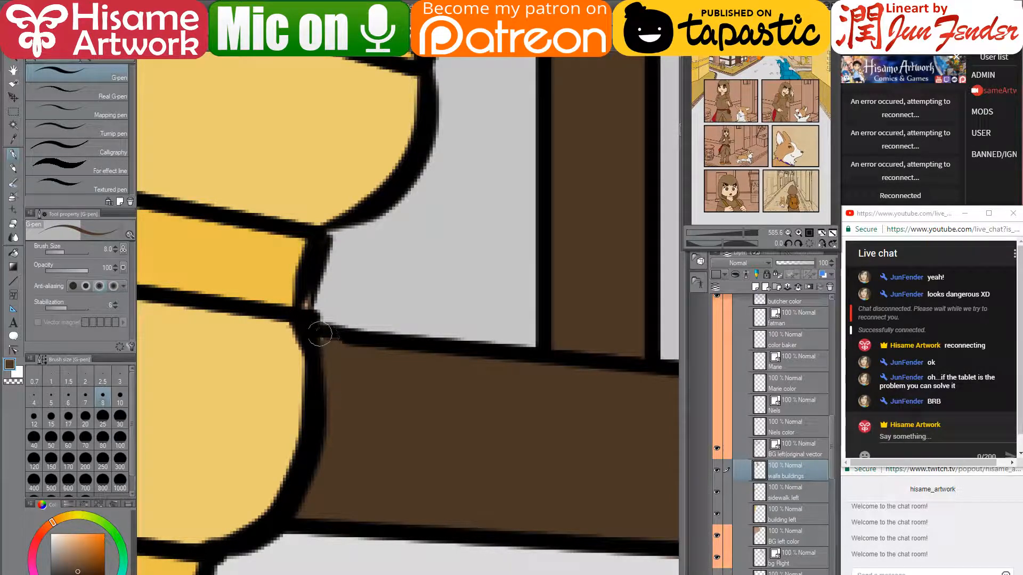
drag(321, 336, 327, 334)
alt+click(286, 280)
mouse_move(307, 298)
mouse_down()
mouse_move(332, 289)
mouse_move(314, 308)
mouse_up()
alt+click(340, 285)
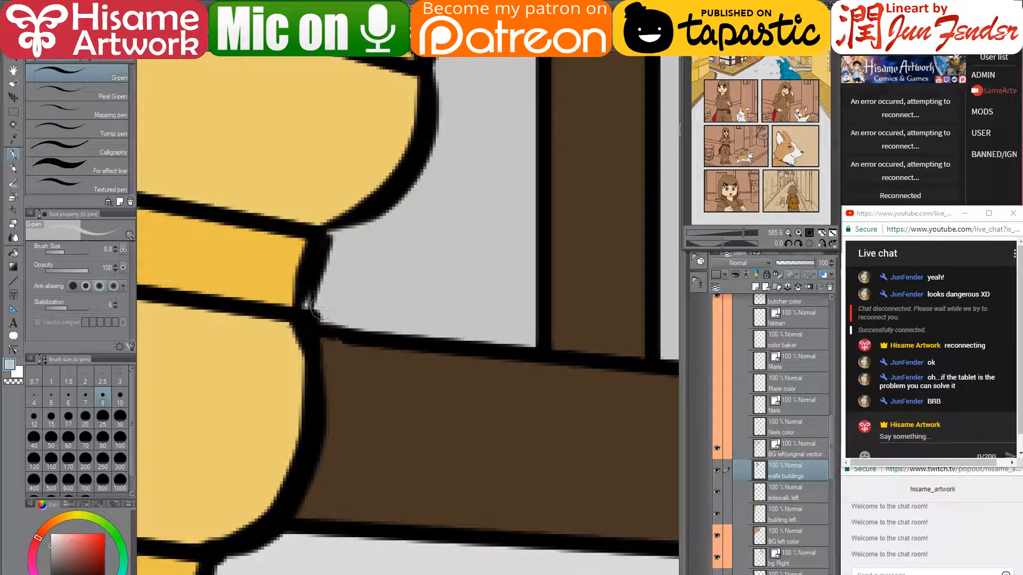
- On the line art layer, draw black brick joint lines along the sidewalk corner
scroll(326, 274, down, 10)
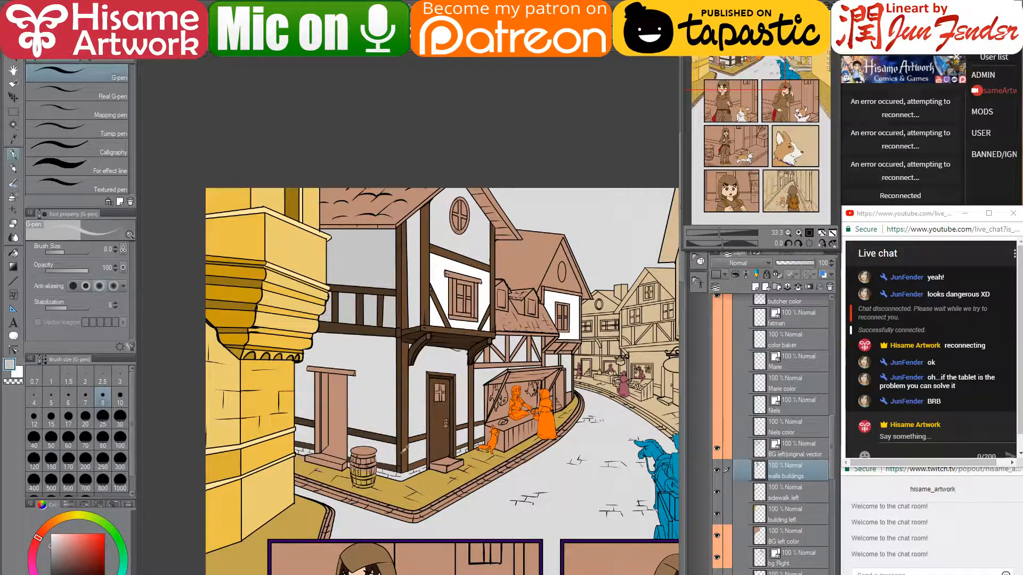
scroll(416, 436, up, 2)
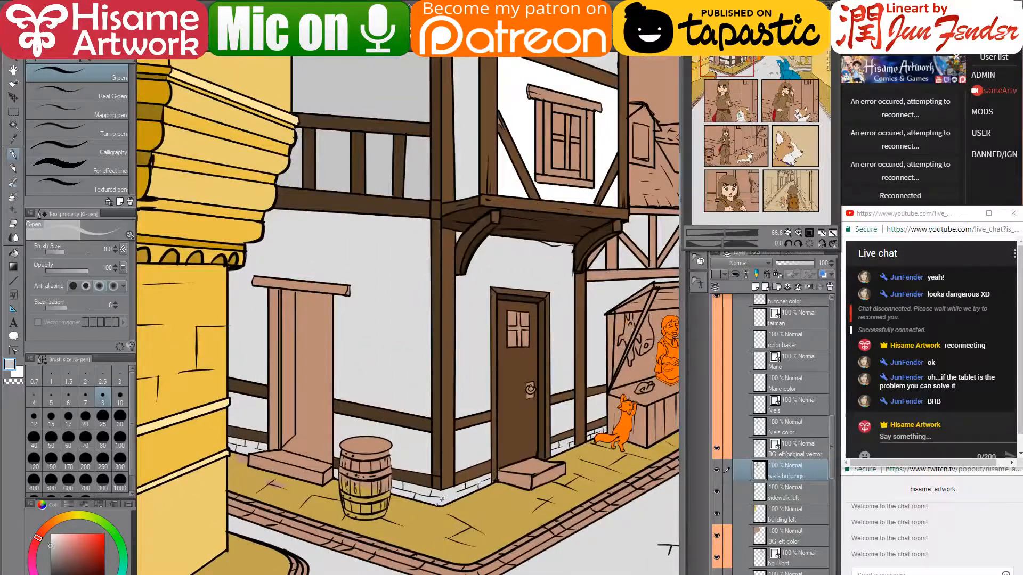
scroll(416, 436, up, 1)
scroll(446, 496, up, 5)
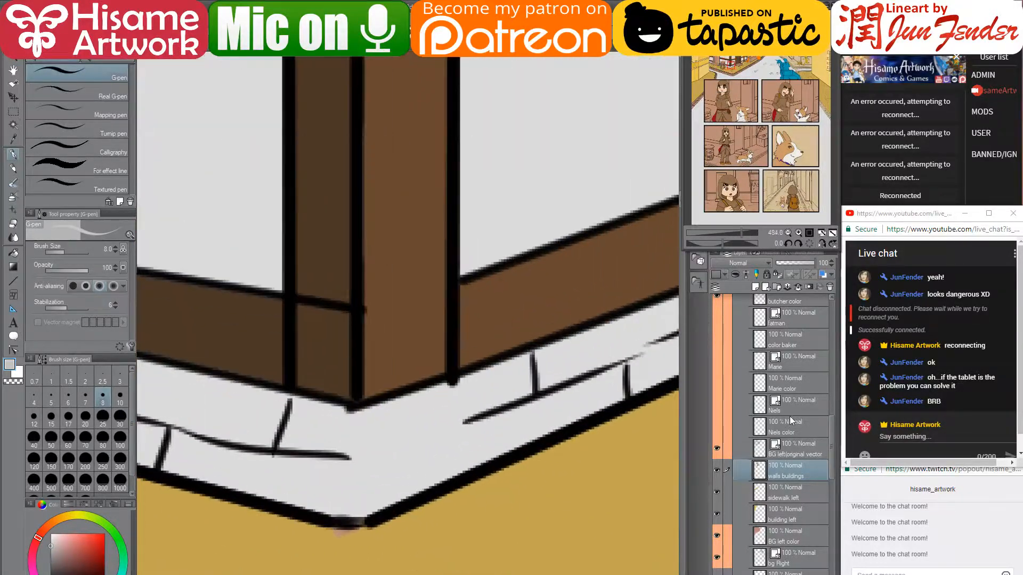
click(799, 456)
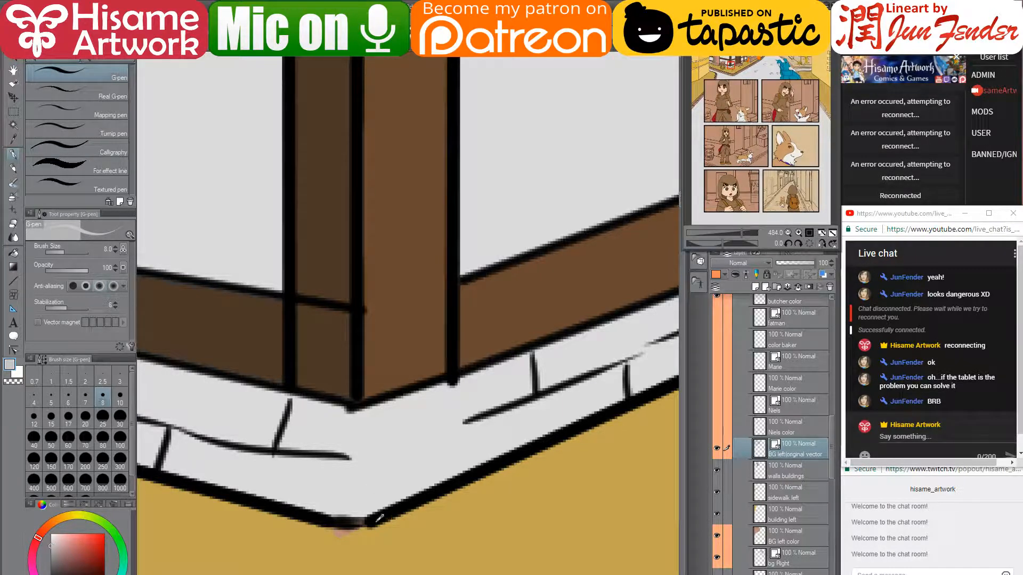
key(x)
drag(363, 523, 366, 422)
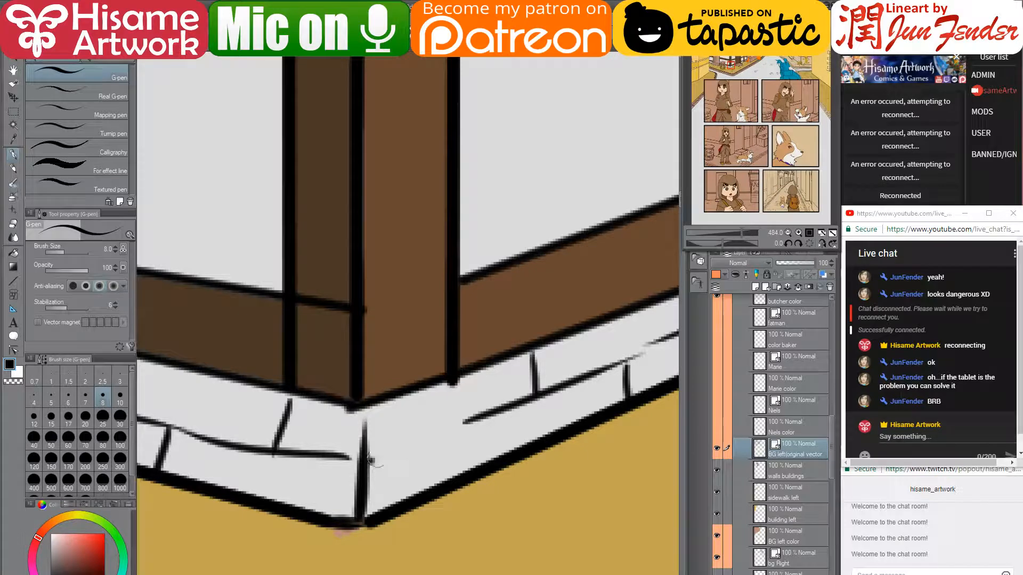
drag(370, 458, 441, 441)
drag(452, 382, 457, 426)
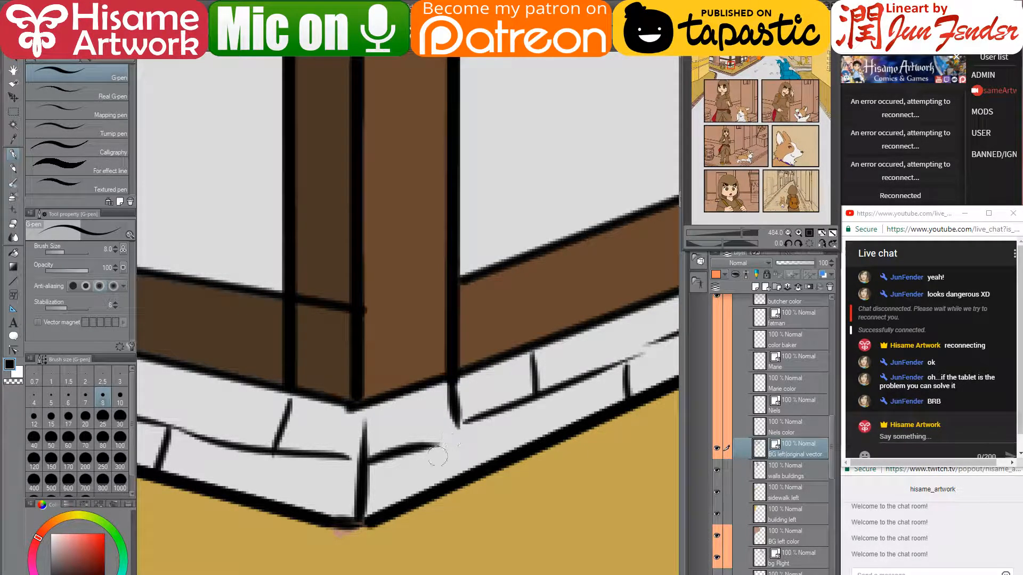
drag(495, 419, 500, 457)
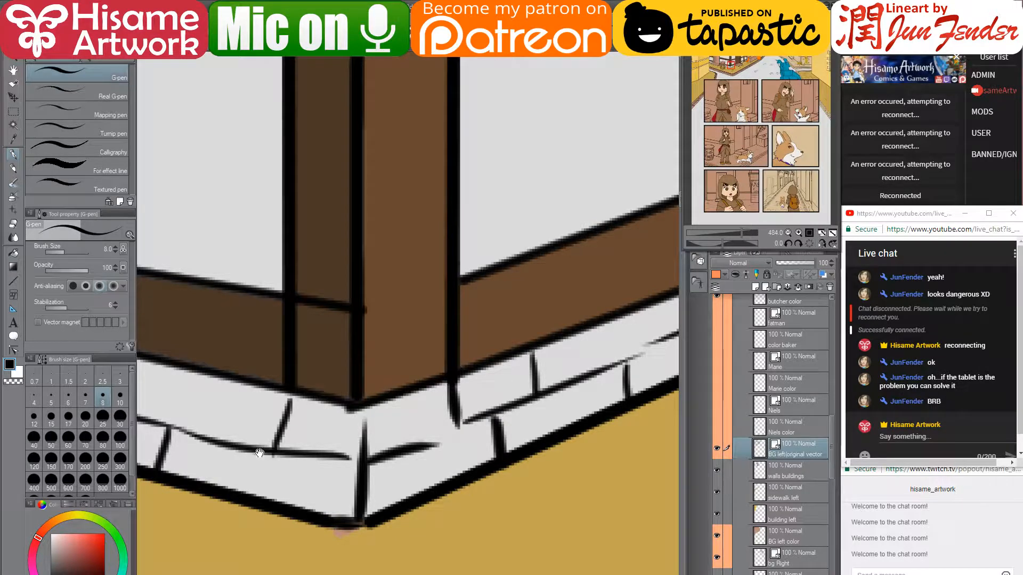
- Pan and zoom to bring the barrel and brick wall end into close view
mouse_move(259, 453)
mouse_down()
mouse_move(464, 411)
mouse_move(488, 476)
mouse_up()
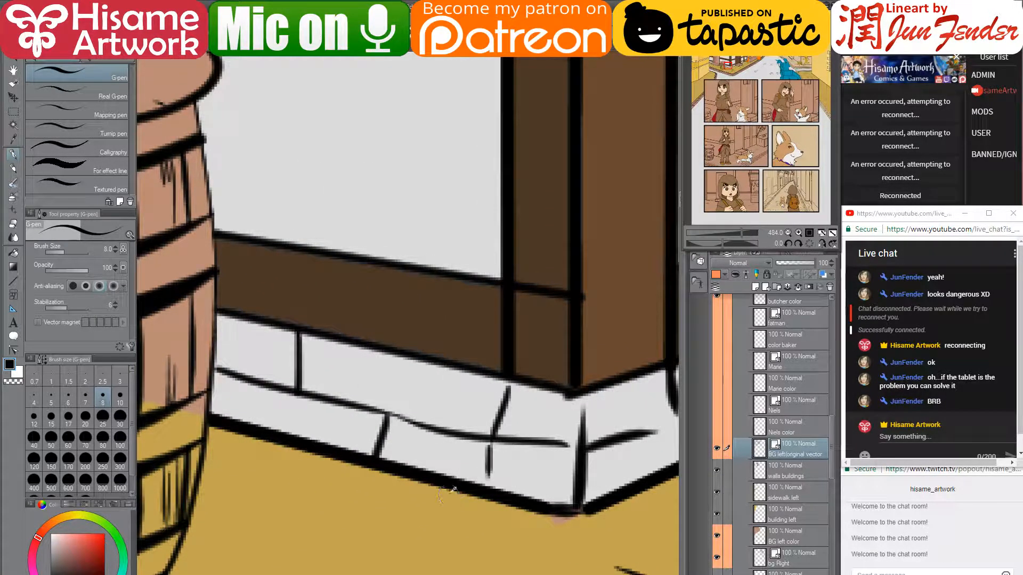
scroll(452, 489, down, 10)
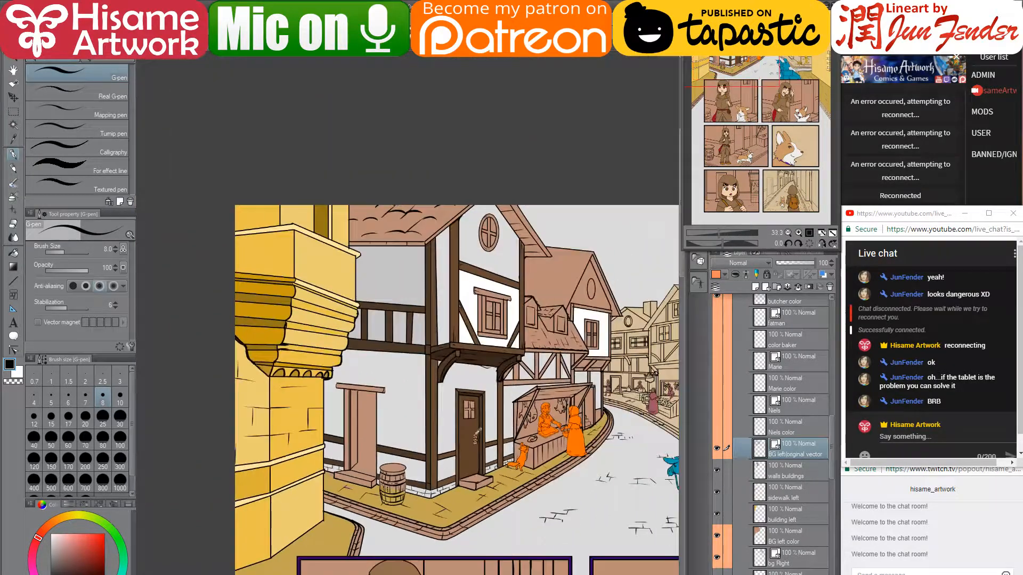
drag(544, 428, 509, 420)
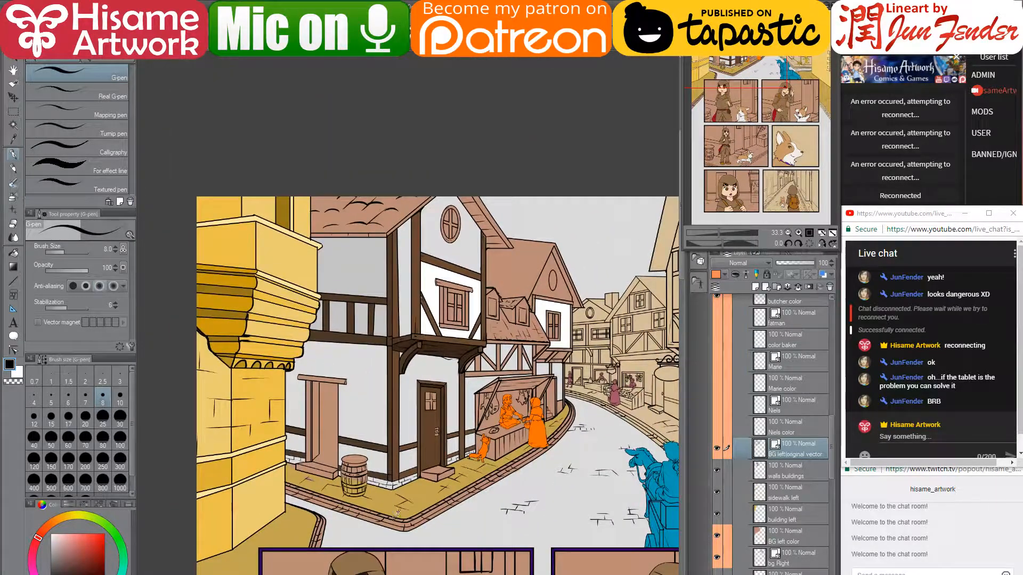
scroll(397, 474, up, 3)
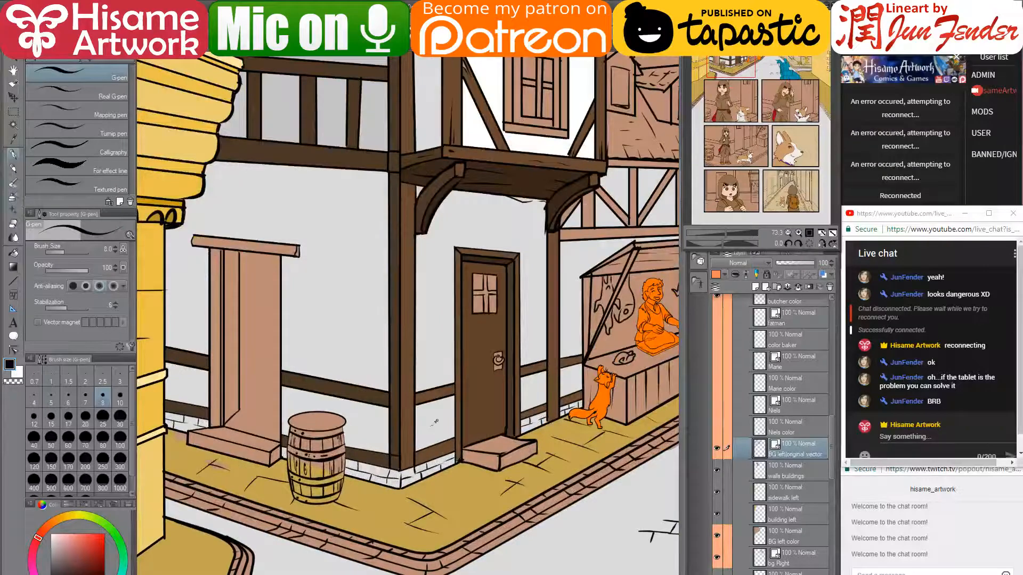
- On the walls buildings layer, paint light grey along the wall base by the barrel at pen size 25
click(800, 475)
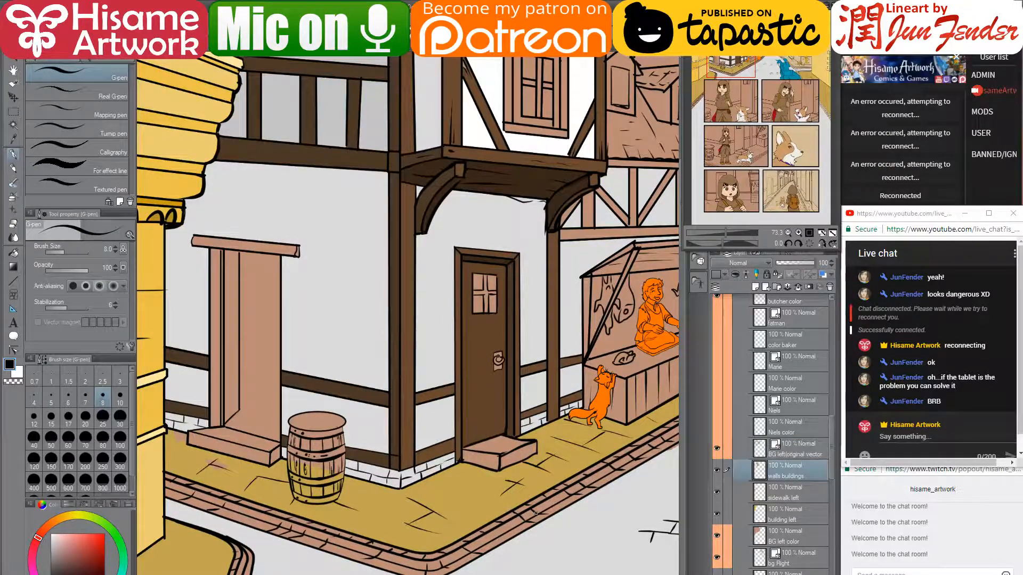
scroll(366, 475, up, 5)
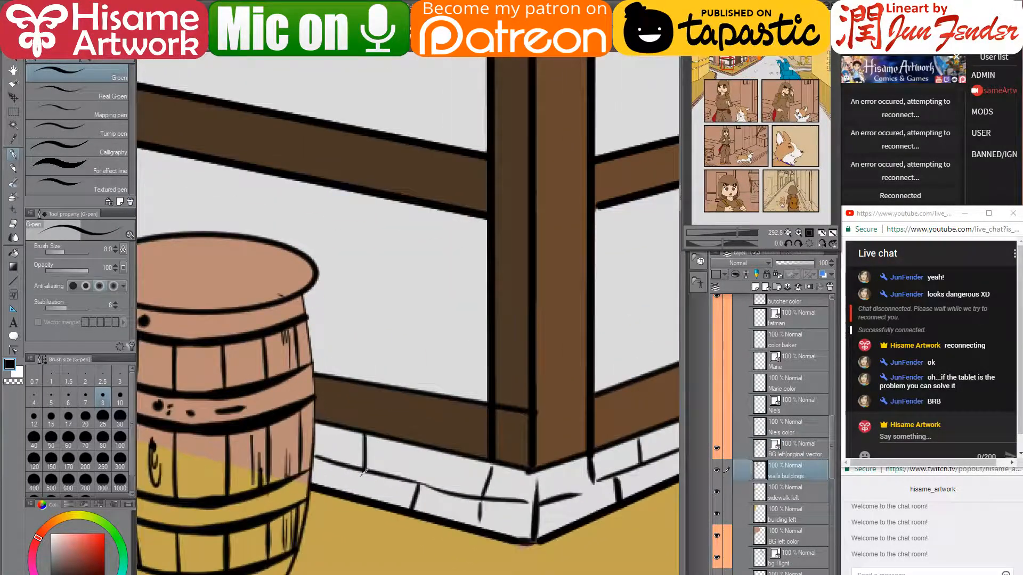
click(53, 549)
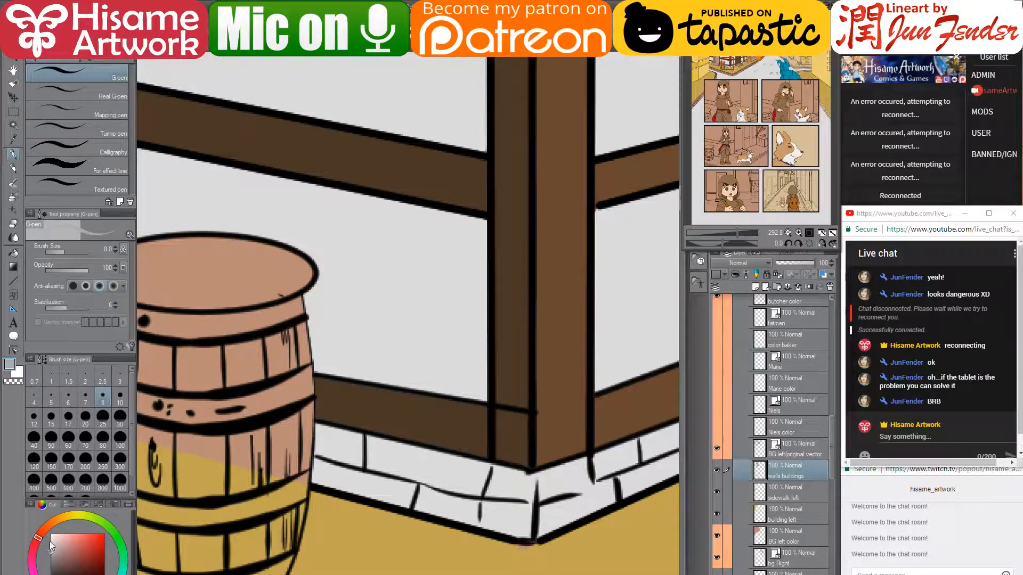
key(bracketright)
key(bracketright)
key(bracketright)
key(bracketright)
key(bracketright)
key(bracketright)
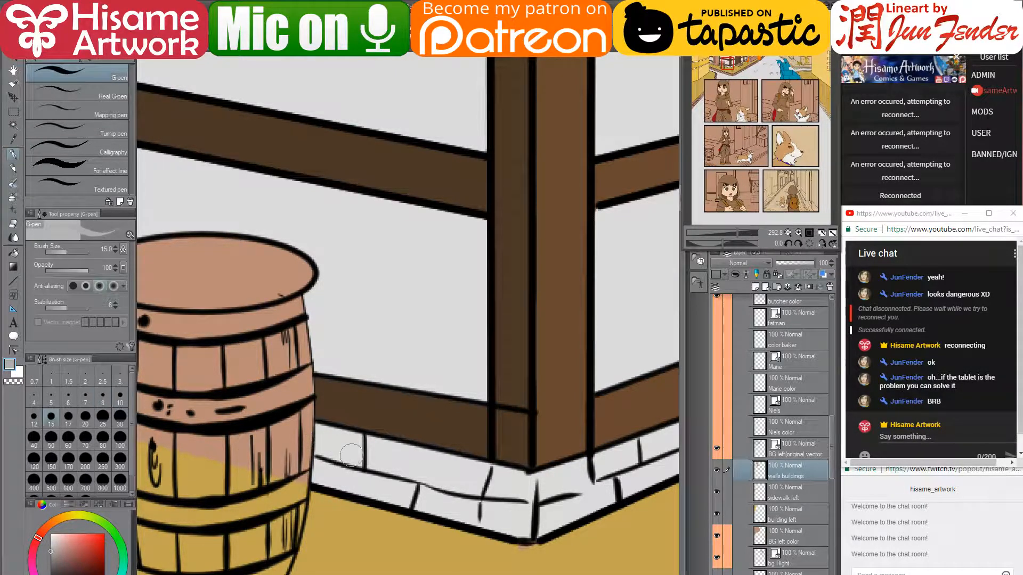
mouse_move(344, 453)
mouse_down()
mouse_move(326, 434)
mouse_move(306, 445)
mouse_move(320, 456)
mouse_move(311, 453)
mouse_up()
- Fill the wall-base bricks near the barrel and right of the corner light grey
key(g)
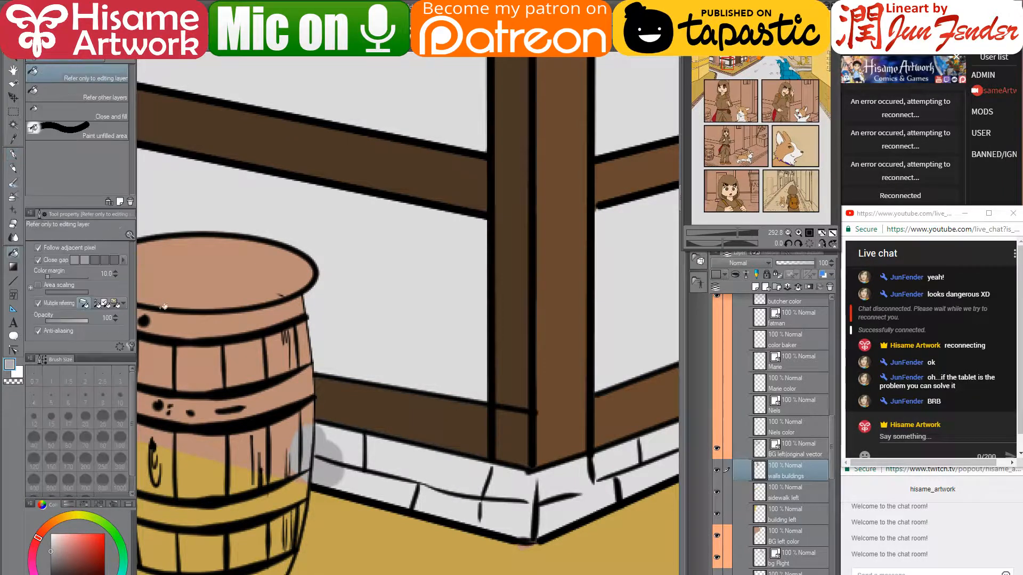
click(388, 489)
click(427, 462)
click(341, 448)
click(450, 506)
click(514, 517)
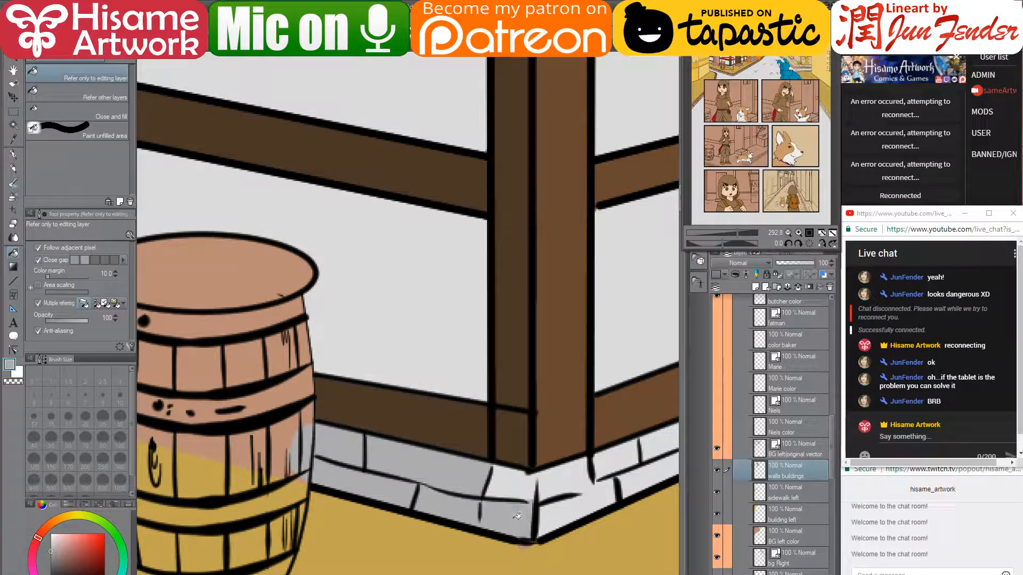
click(559, 476)
drag(592, 479, 445, 478)
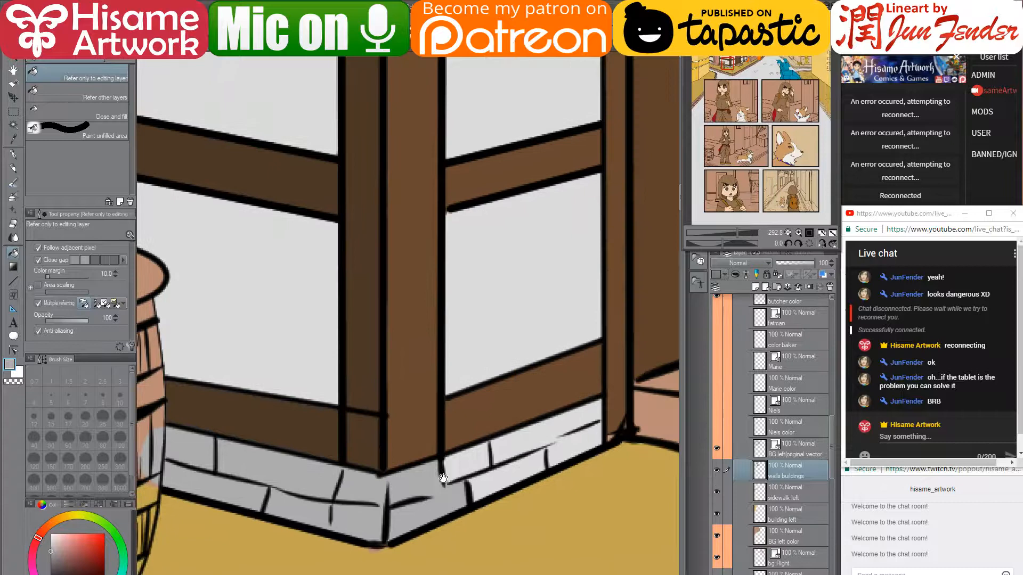
click(483, 457)
click(508, 471)
click(533, 435)
click(586, 438)
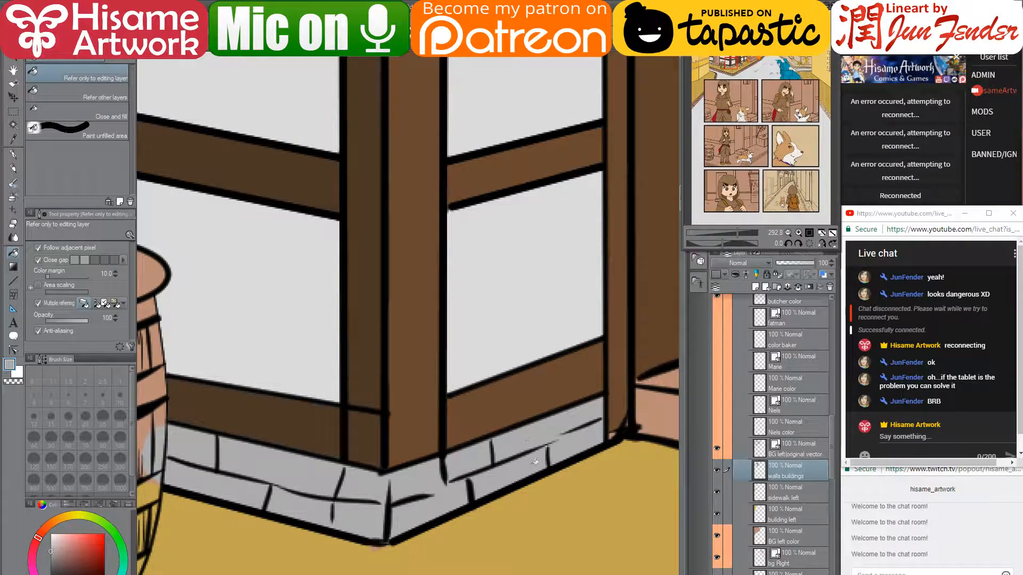
- Fill the bricks left of the corner a darker shaded grey
click(51, 558)
click(282, 462)
click(251, 482)
click(191, 443)
click(307, 499)
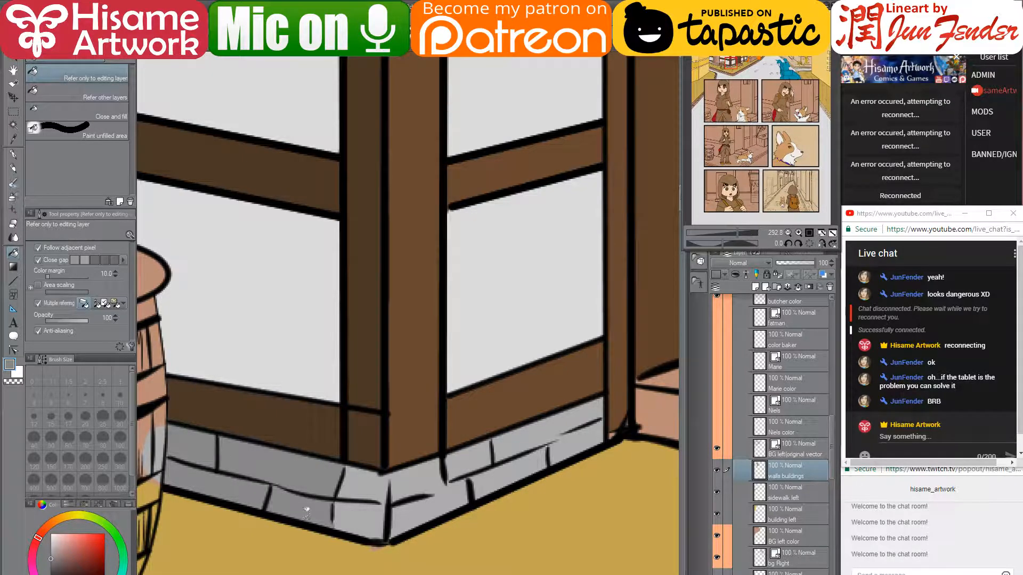
alt+click(314, 418)
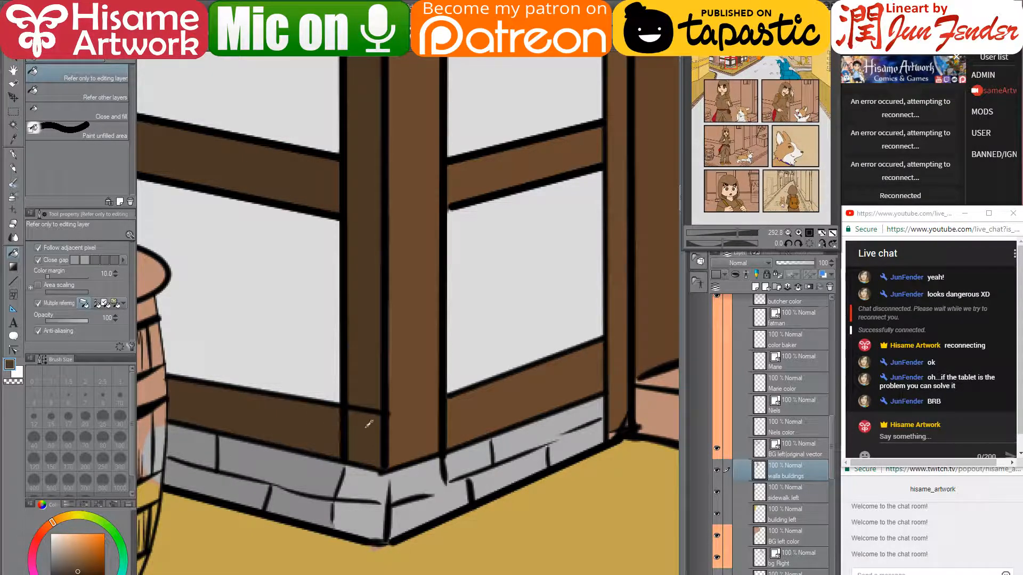
- Fill the brick strip under the left and right windows light grey
scroll(351, 425, down, 3)
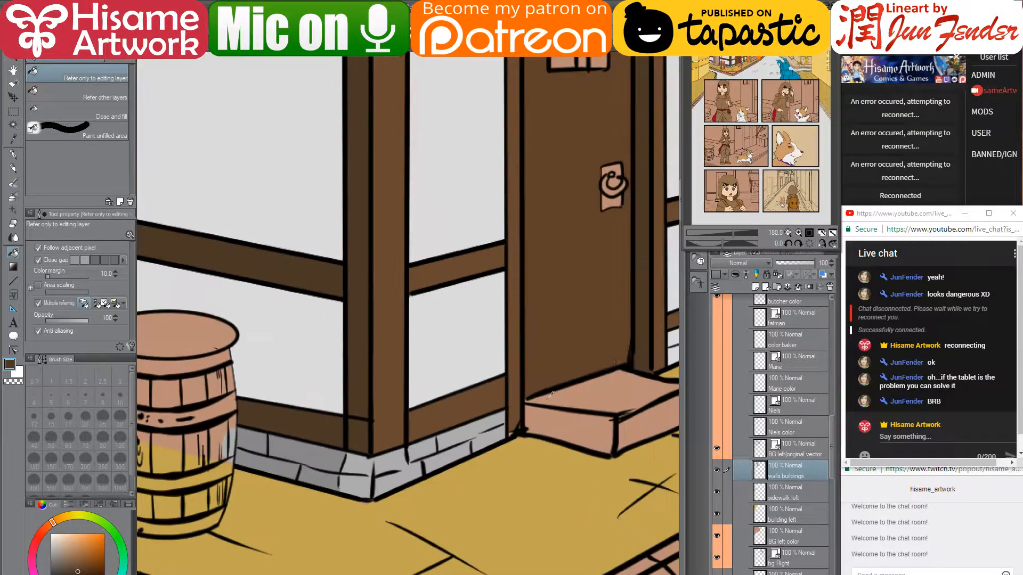
drag(630, 409, 404, 429)
alt+click(258, 456)
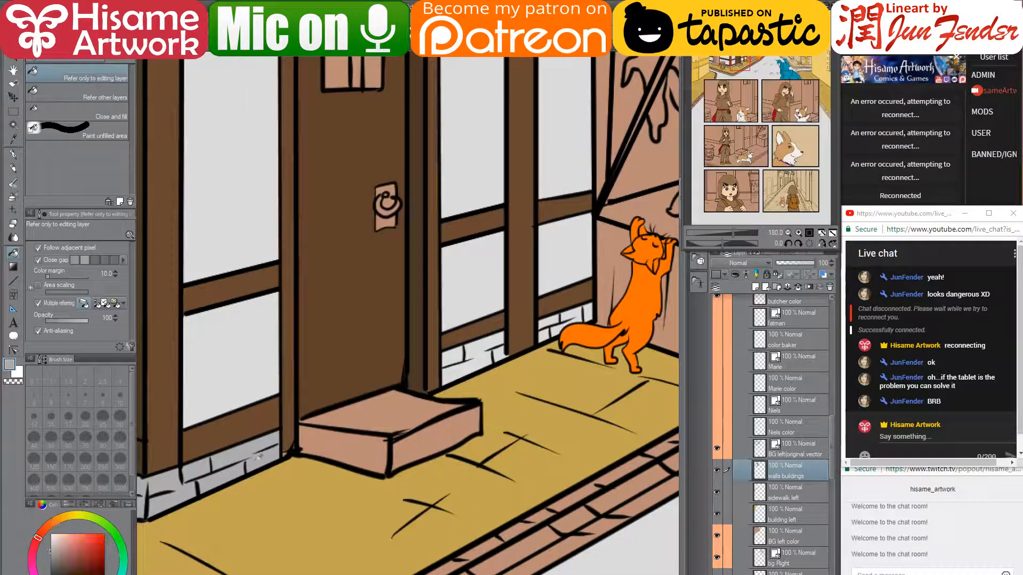
click(475, 351)
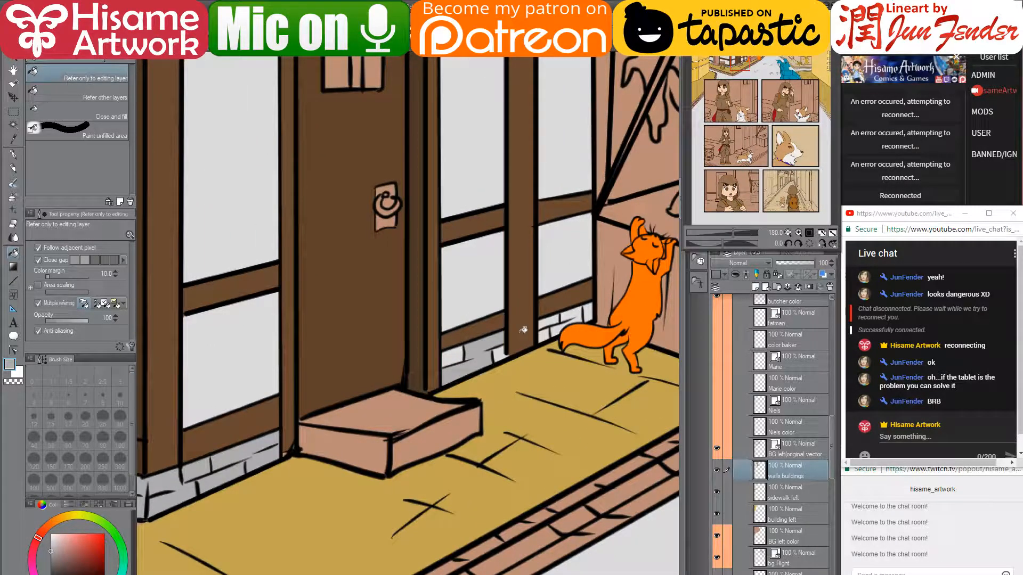
click(460, 351)
click(501, 354)
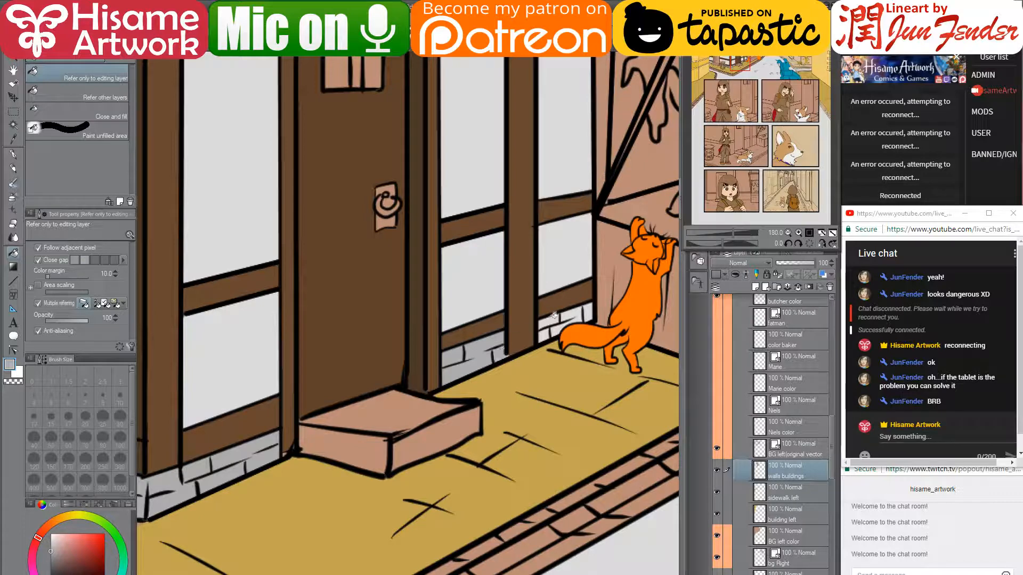
click(549, 320)
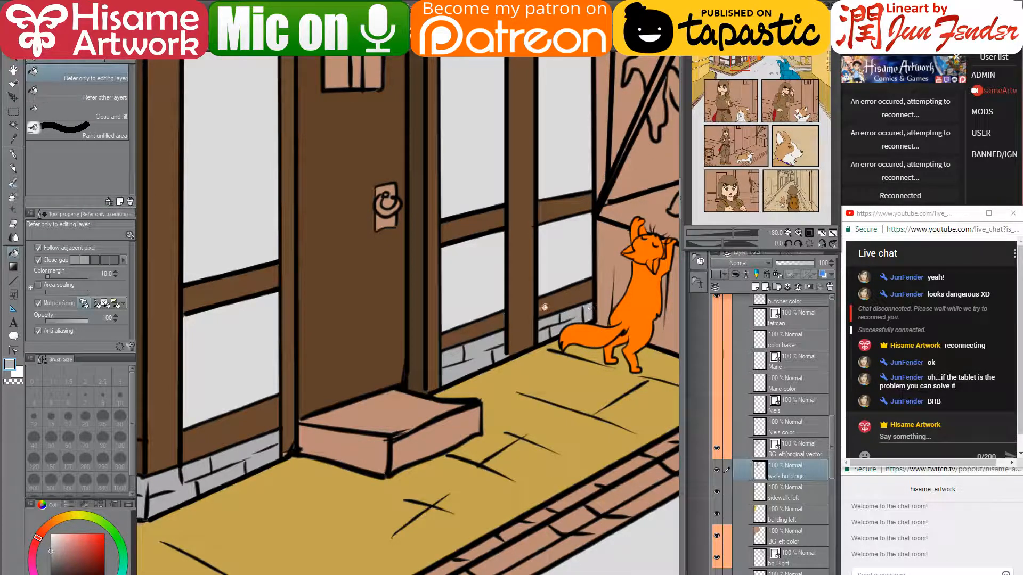
alt+click(543, 308)
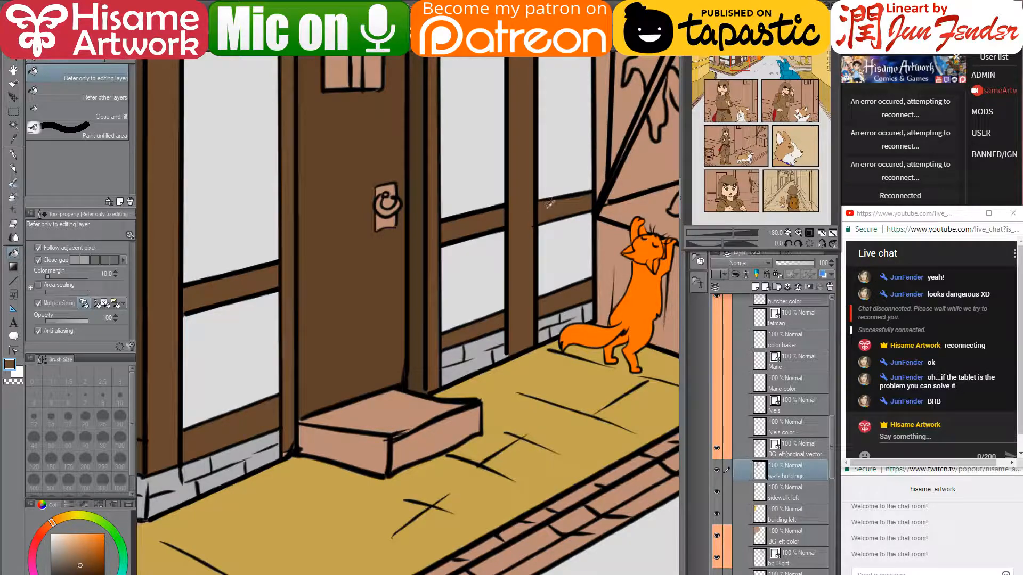
- Fill the doorstep's top and front faces grey
drag(481, 346, 645, 277)
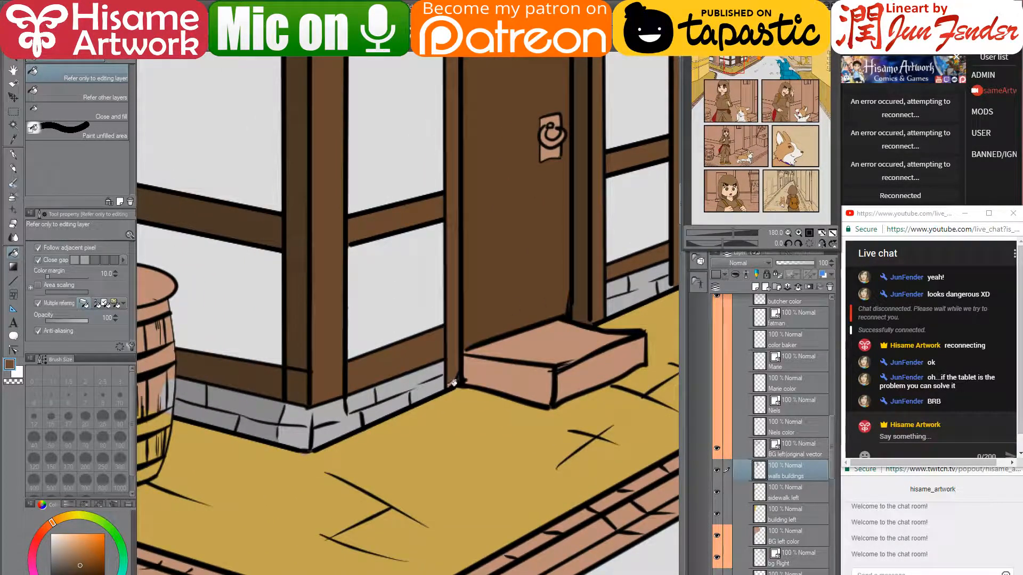
alt+click(420, 386)
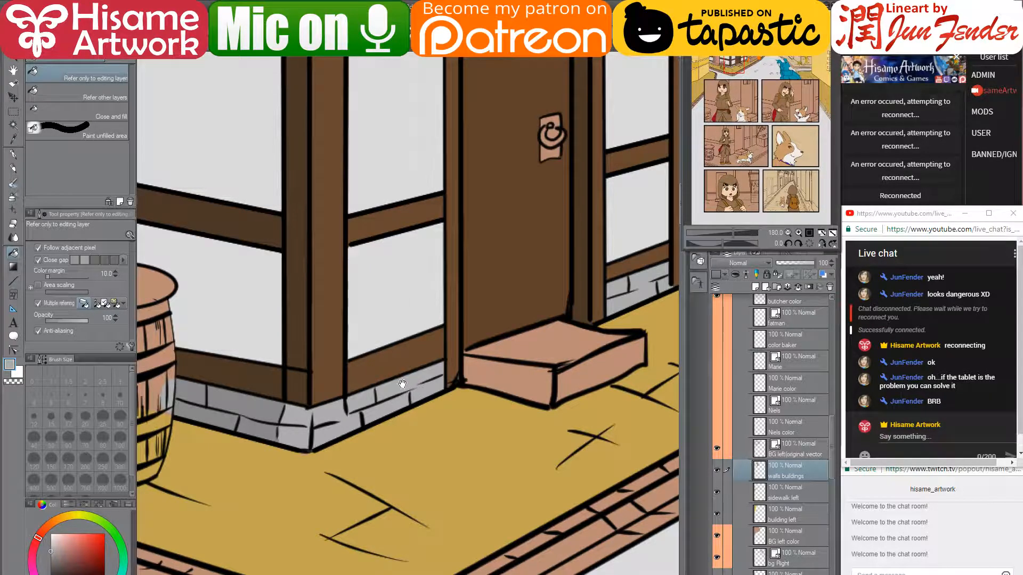
drag(402, 384, 385, 308)
click(538, 346)
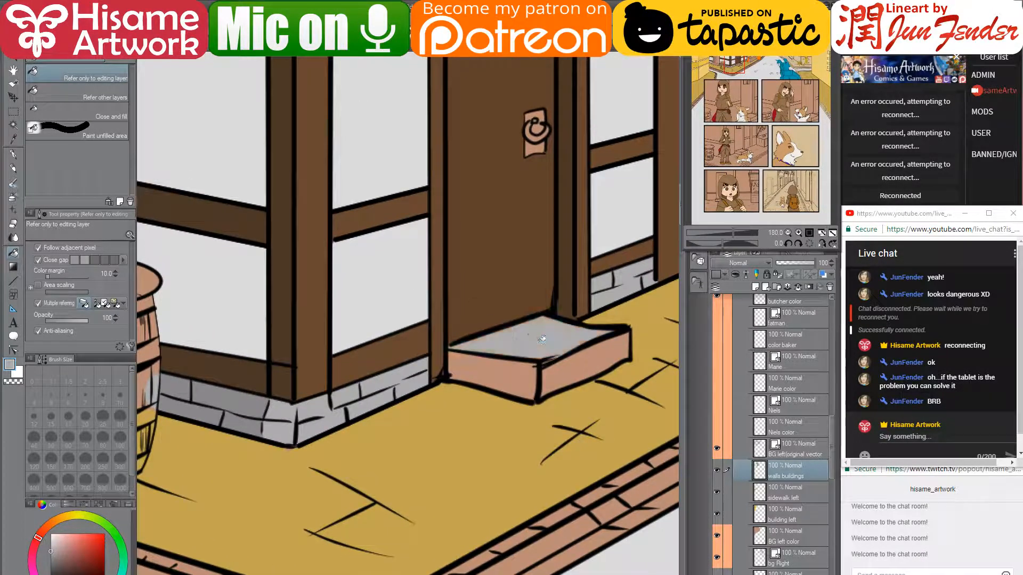
drag(525, 368, 441, 380)
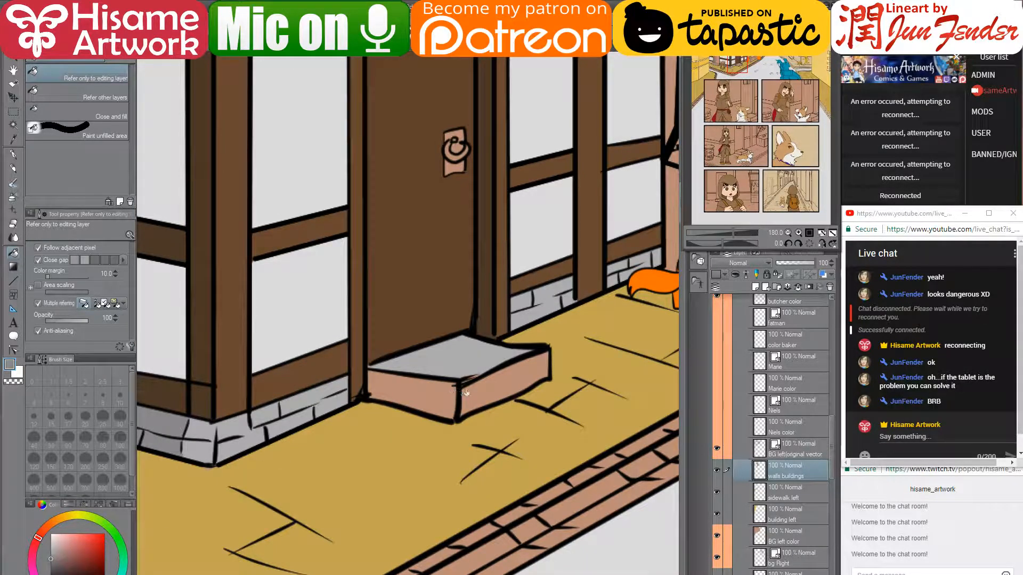
alt+click(459, 371)
click(481, 387)
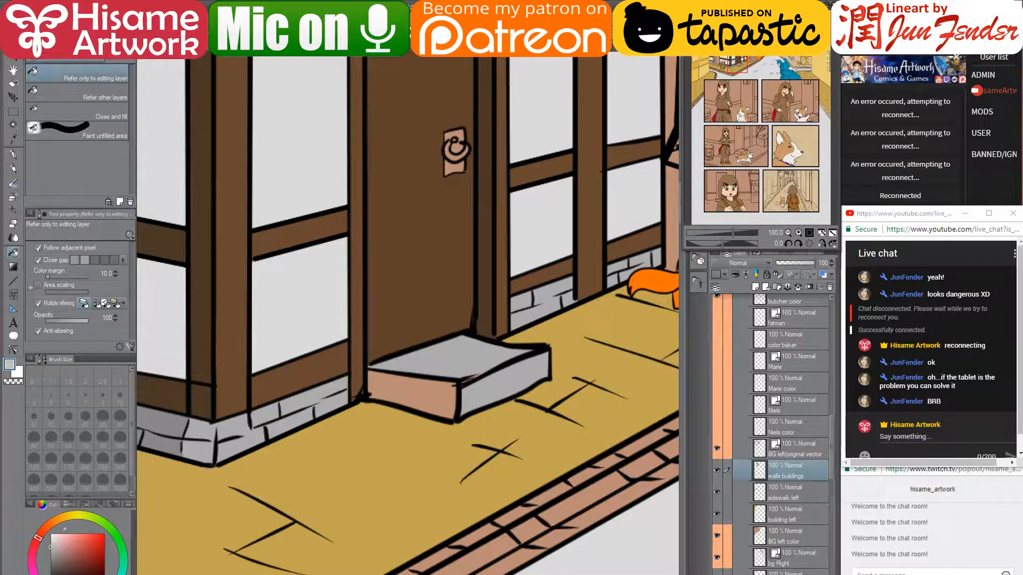
click(441, 362)
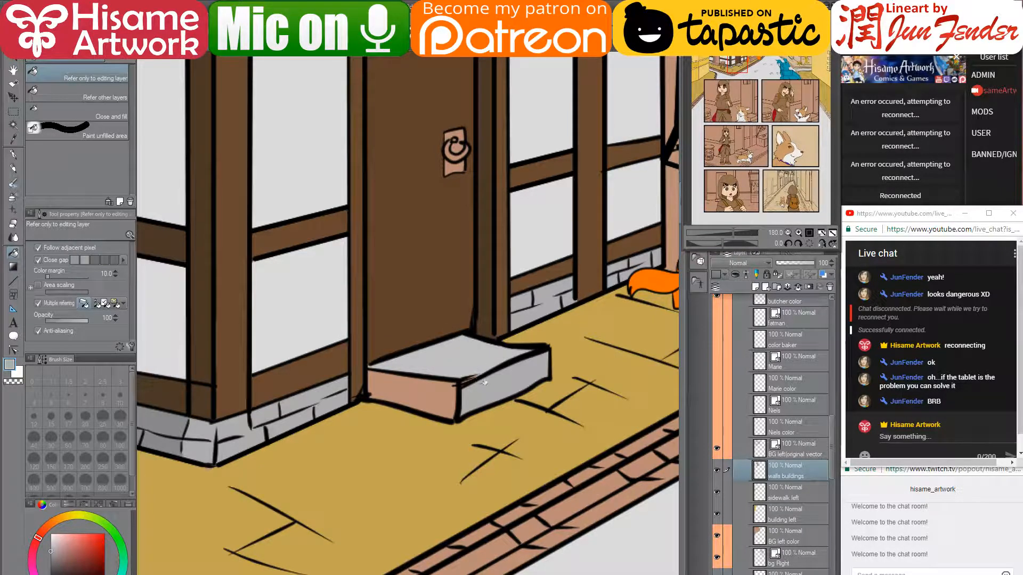
click(414, 396)
- Touch up the pink gap on the doorstep edge with a lighter grey pen stroke
click(13, 155)
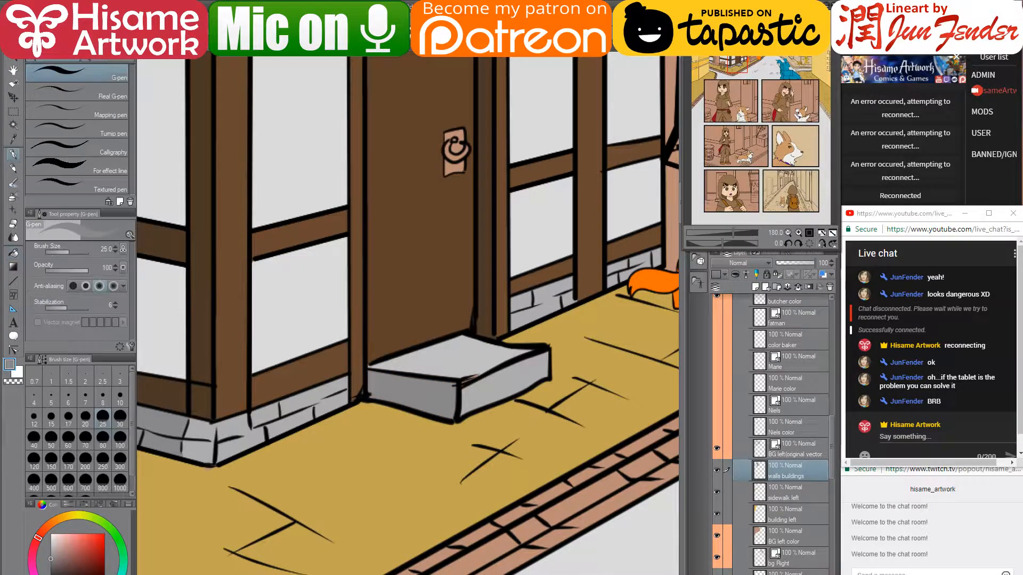
alt+click(501, 372)
drag(470, 378, 464, 378)
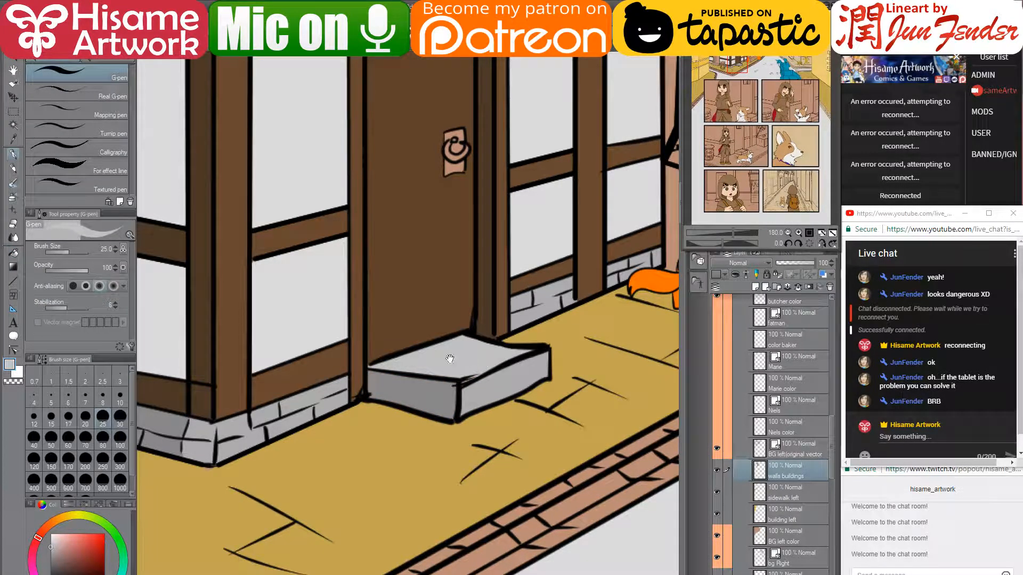
mouse_move(349, 342)
mouse_down()
mouse_move(456, 338)
mouse_move(519, 382)
mouse_up()
drag(282, 392, 390, 370)
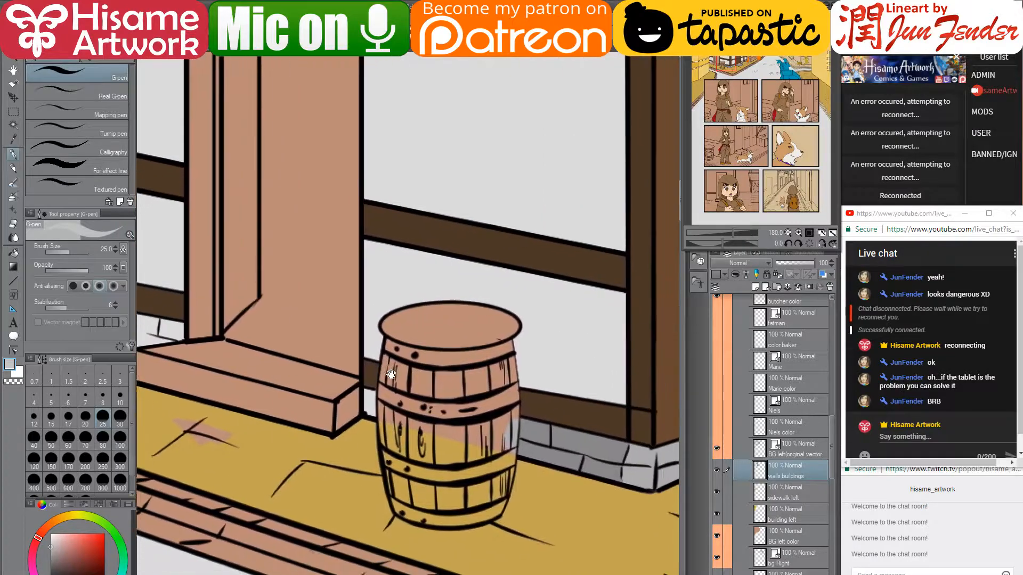
- Fill the gap beside the barrel and the bricks left of the doorpost grey
key(g)
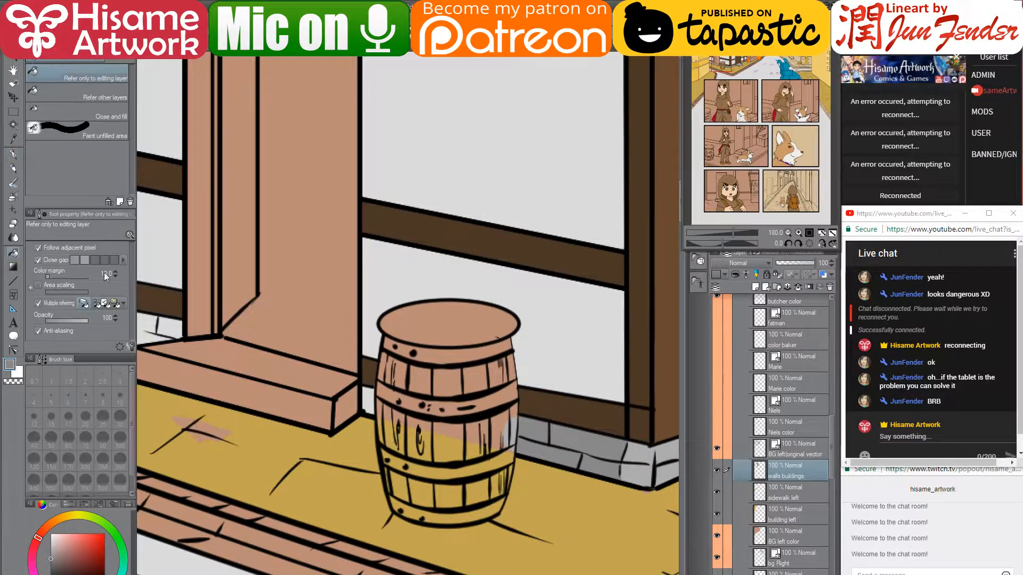
click(371, 400)
drag(266, 314, 458, 411)
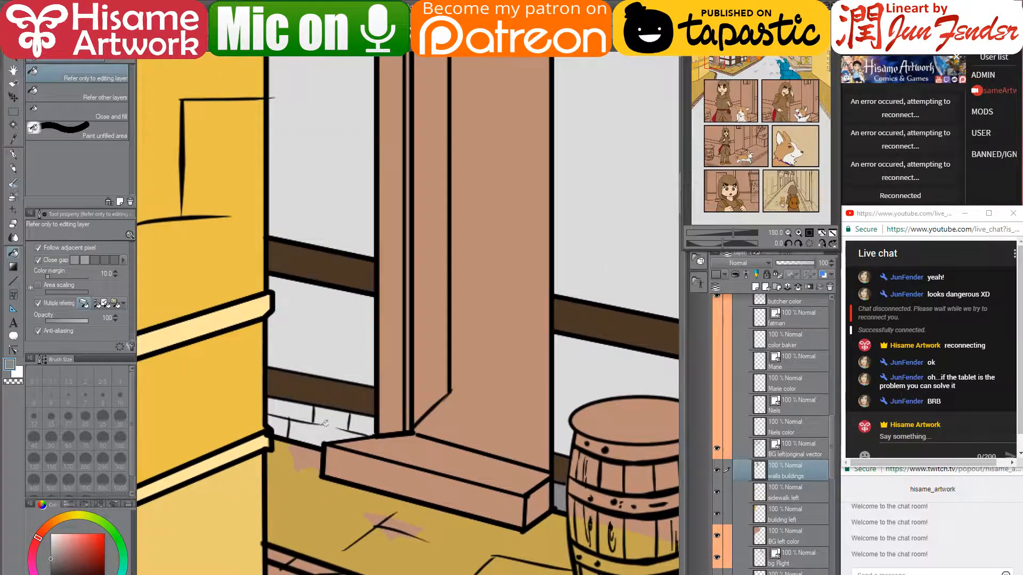
click(330, 419)
click(282, 420)
click(294, 409)
click(366, 421)
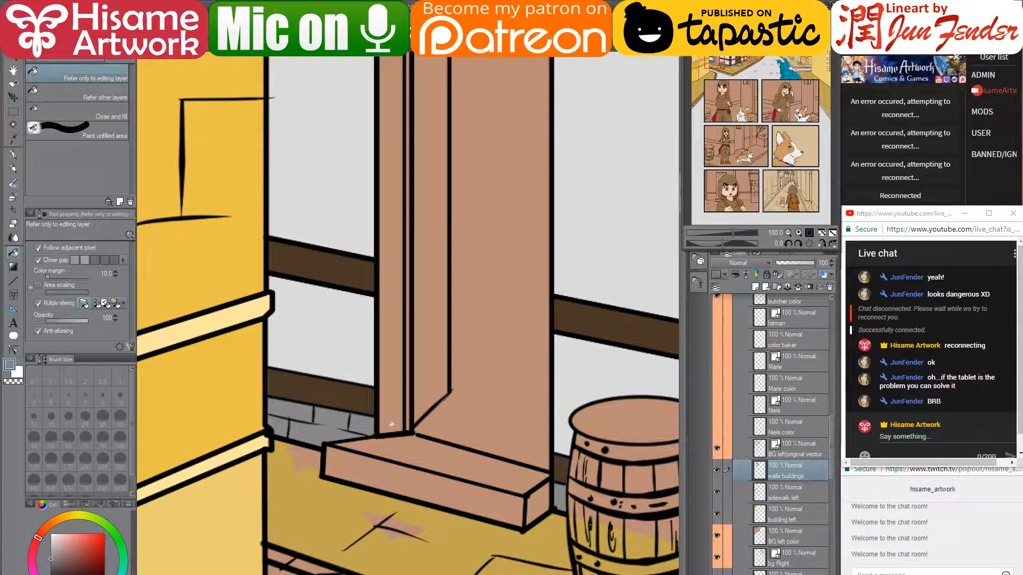
- Colour the sill board's end, top and front grey, and nearby bricks darker grey
drag(474, 354, 306, 232)
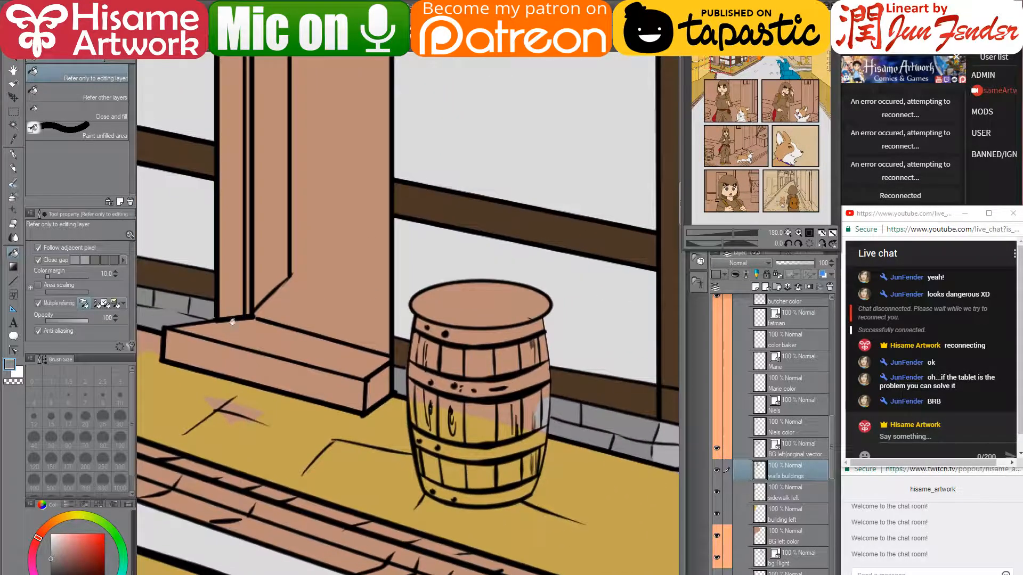
click(385, 389)
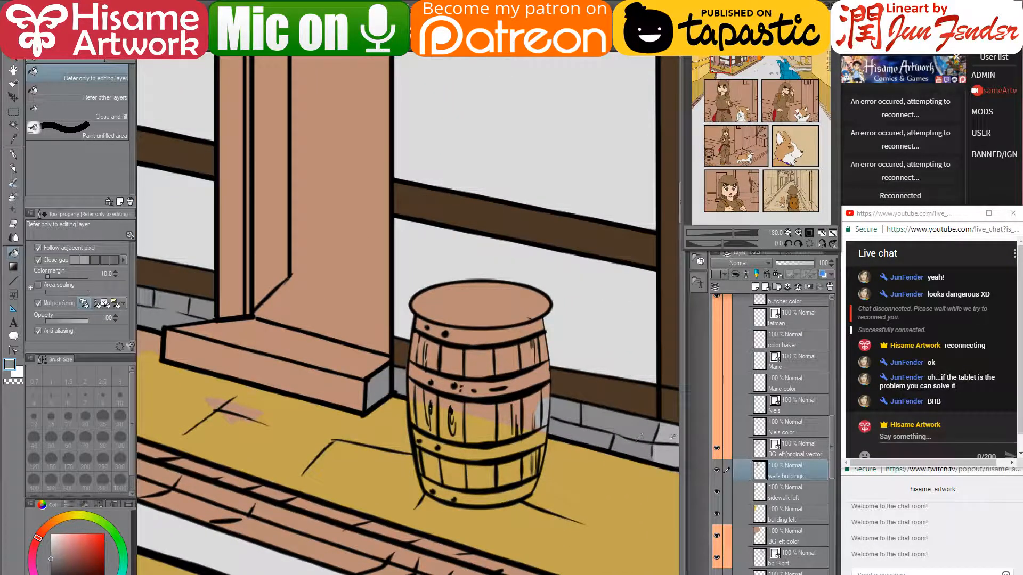
click(358, 366)
click(346, 388)
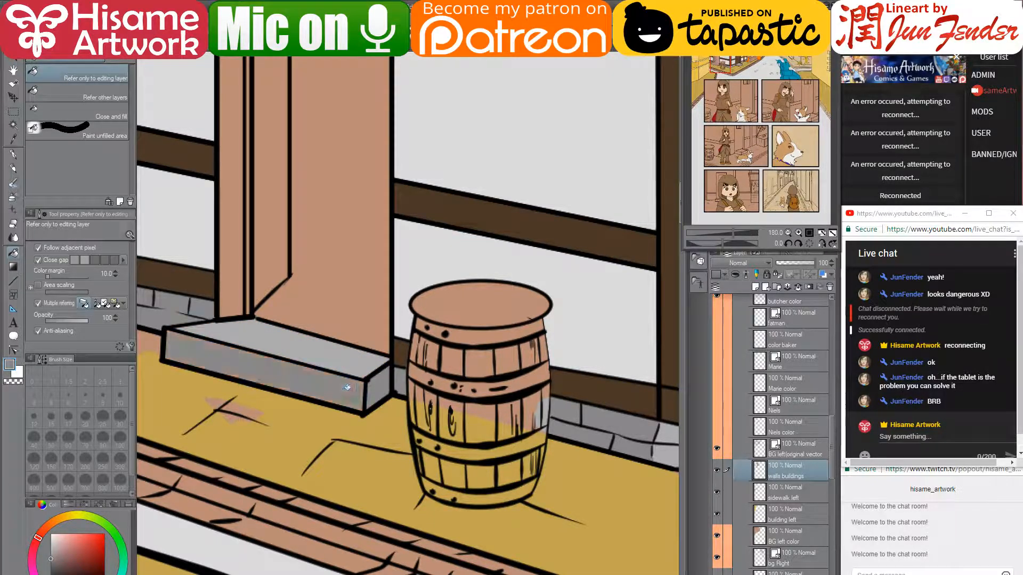
drag(399, 387, 338, 410)
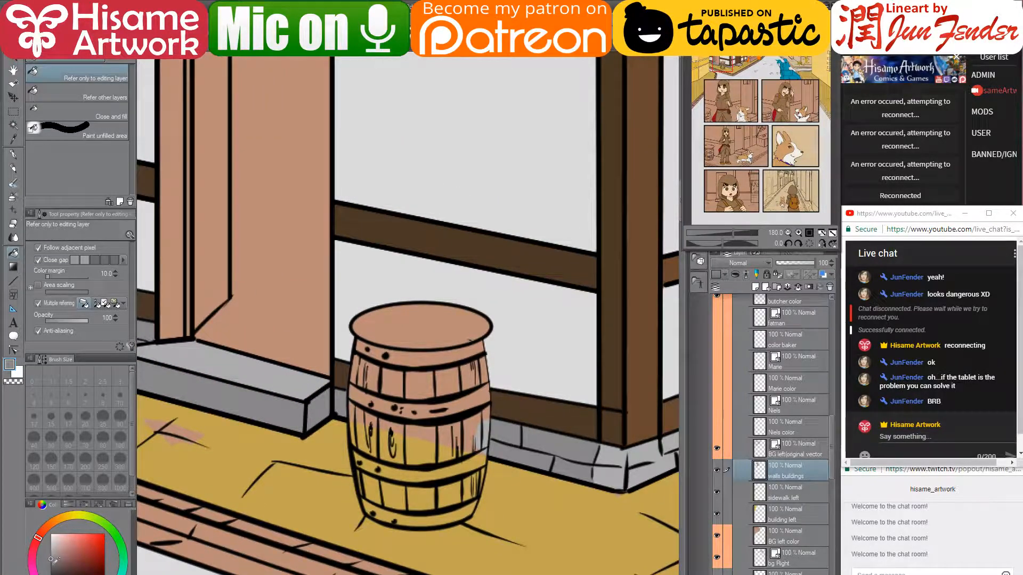
click(342, 407)
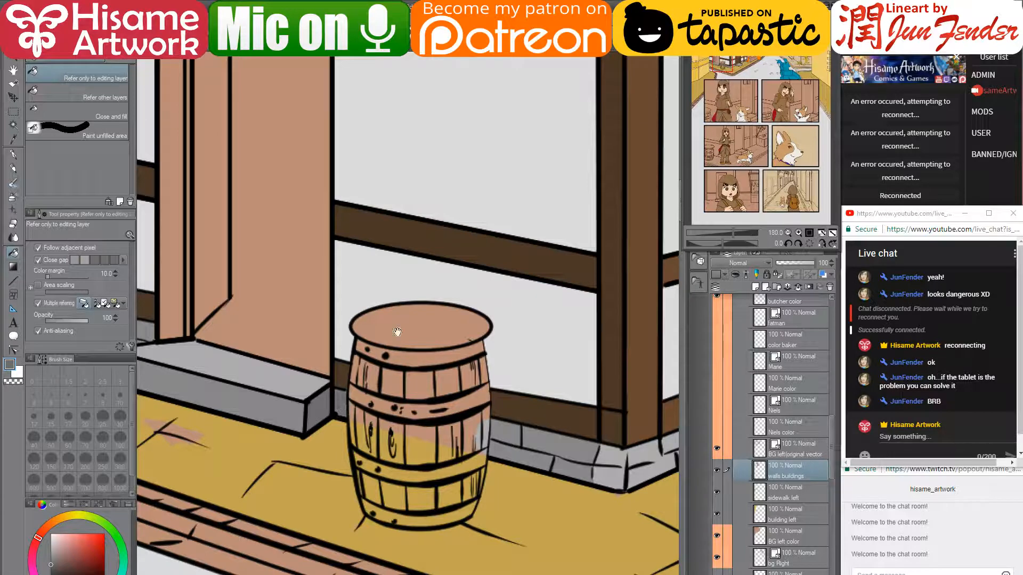
drag(396, 333, 489, 438)
click(181, 429)
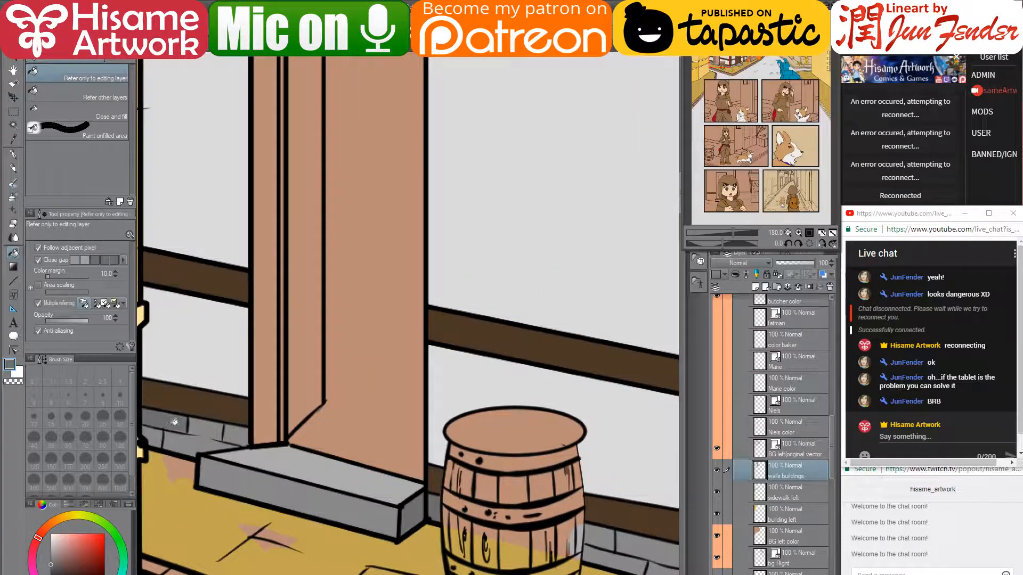
click(156, 434)
- Fill the doorframe strip, the lintel beam and the post's side strip dark brown
drag(352, 348, 317, 412)
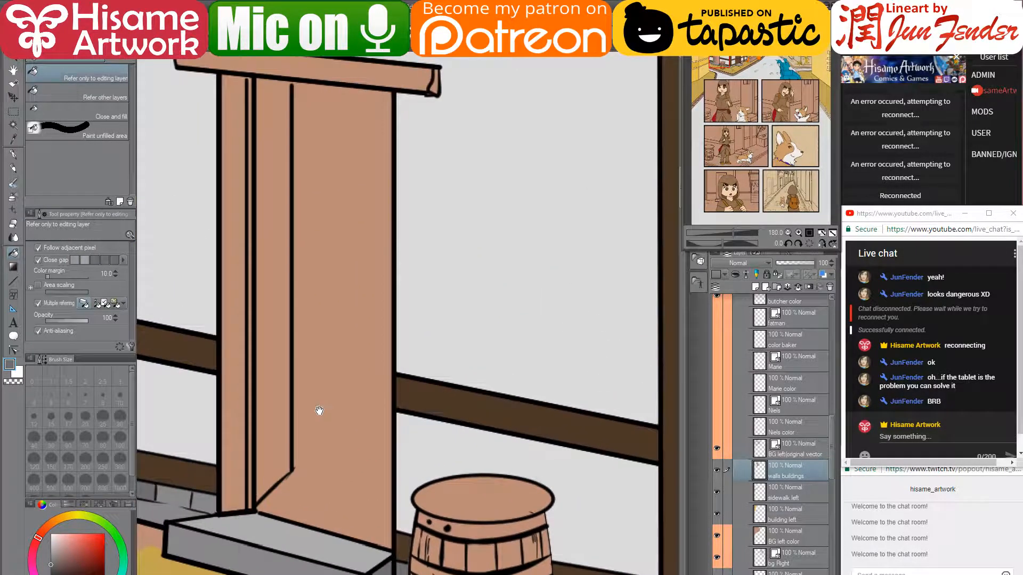
alt+click(209, 345)
click(236, 320)
drag(320, 276, 354, 334)
click(378, 142)
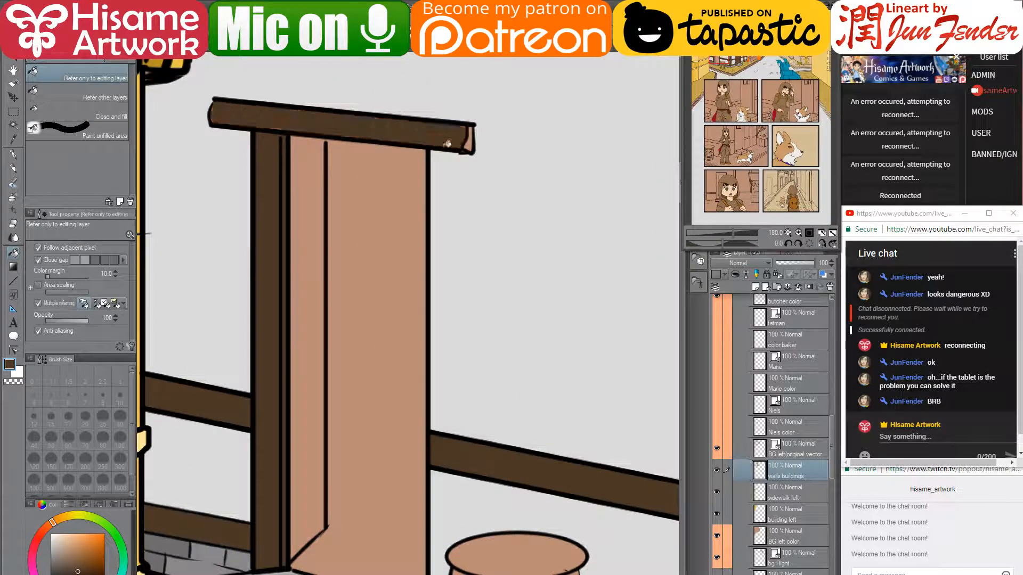
click(303, 266)
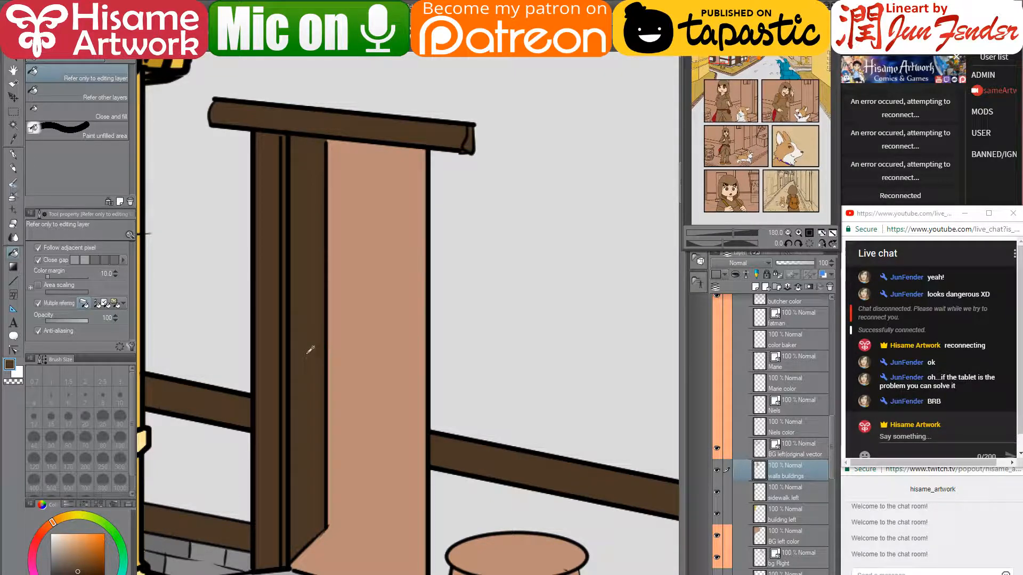
scroll(306, 354, down, 5)
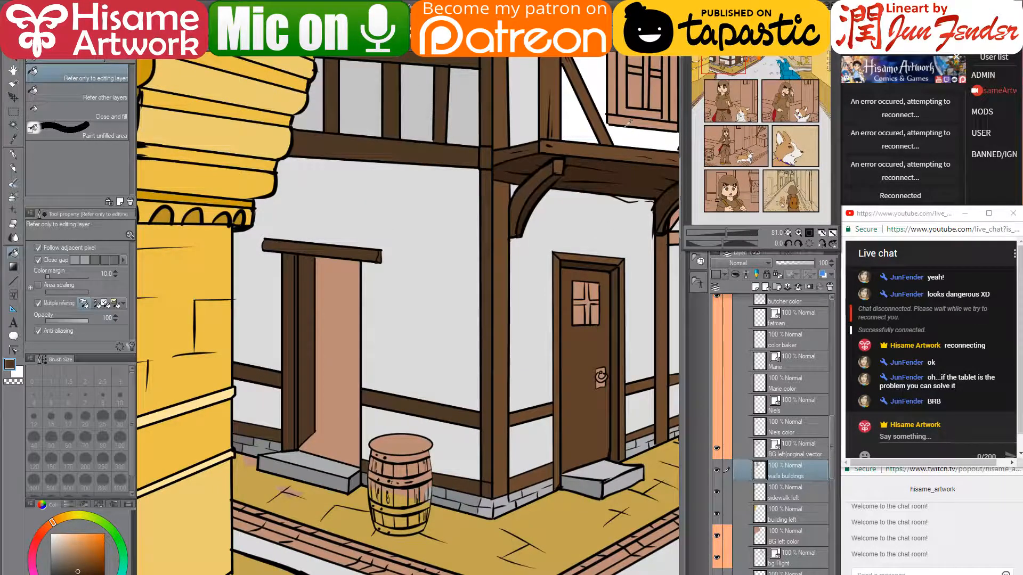
drag(592, 202, 534, 212)
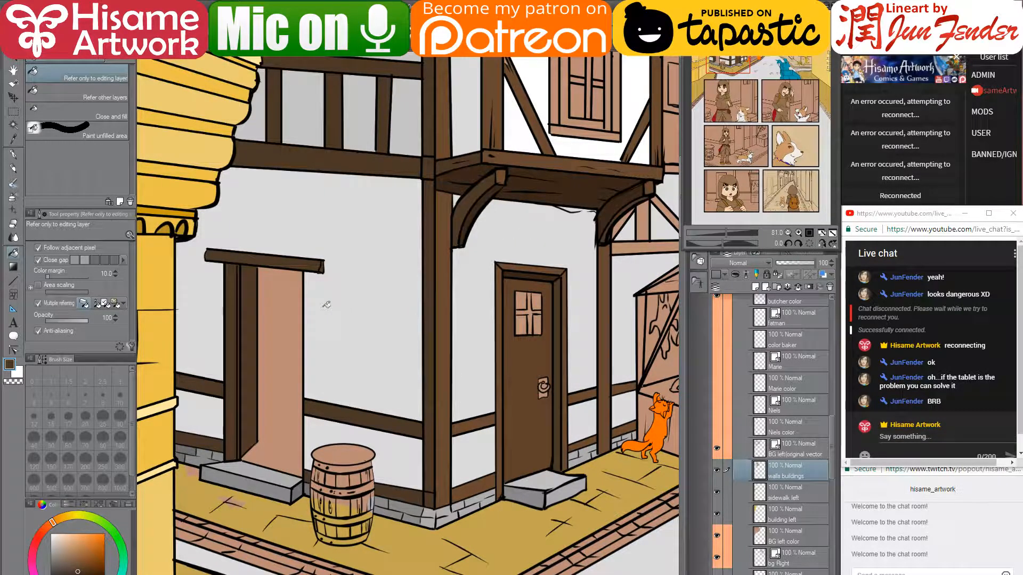
click(14, 111)
drag(159, 217, 301, 499)
click(337, 293)
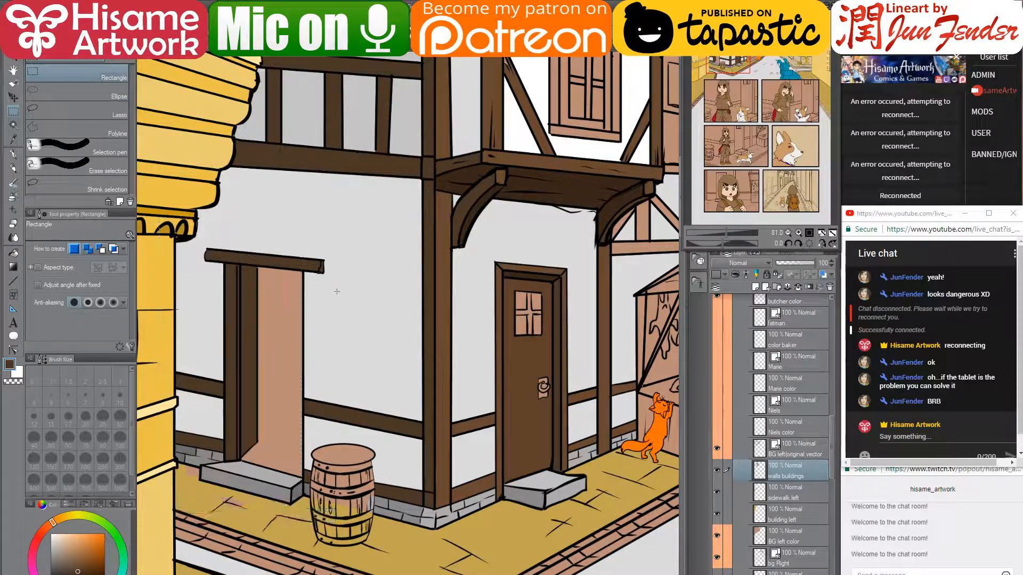
click(43, 110)
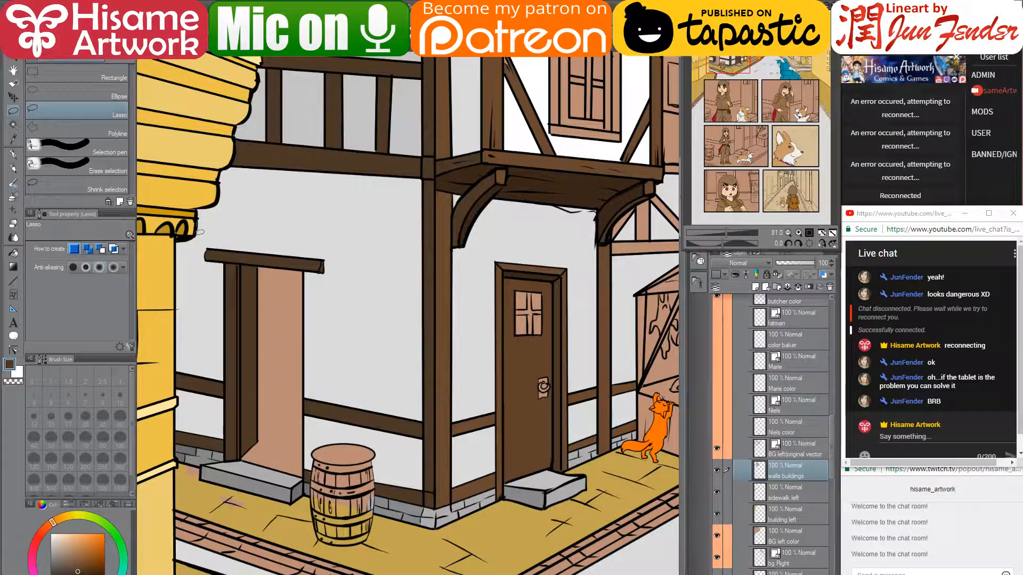
mouse_move(199, 235)
mouse_down()
mouse_move(335, 215)
mouse_move(330, 363)
mouse_up()
mouse_move(319, 401)
mouse_down()
mouse_move(306, 501)
mouse_move(281, 512)
mouse_move(237, 488)
mouse_move(189, 482)
mouse_move(147, 427)
mouse_move(152, 359)
mouse_move(201, 233)
mouse_up()
drag(280, 226, 374, 216)
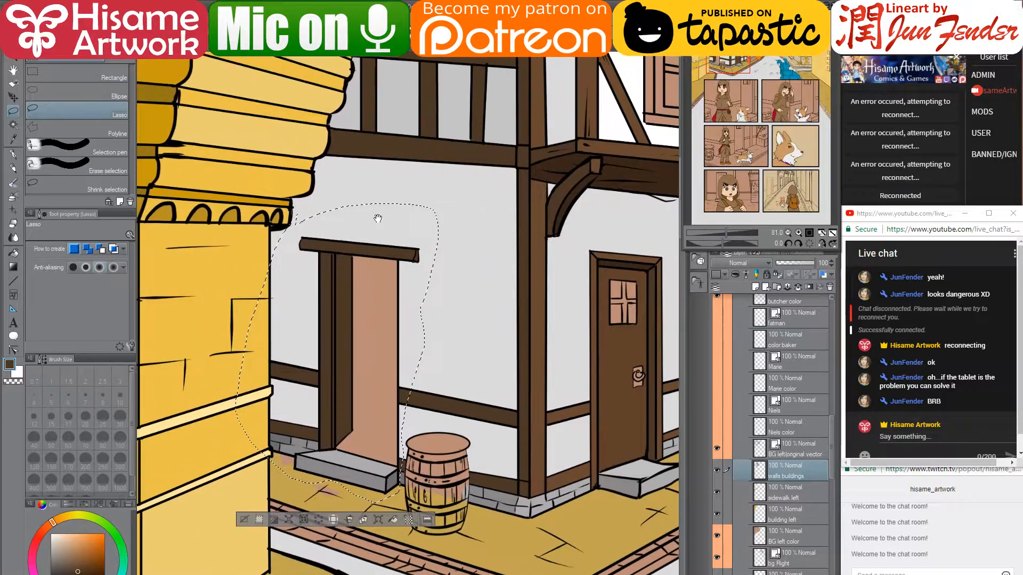
click(13, 97)
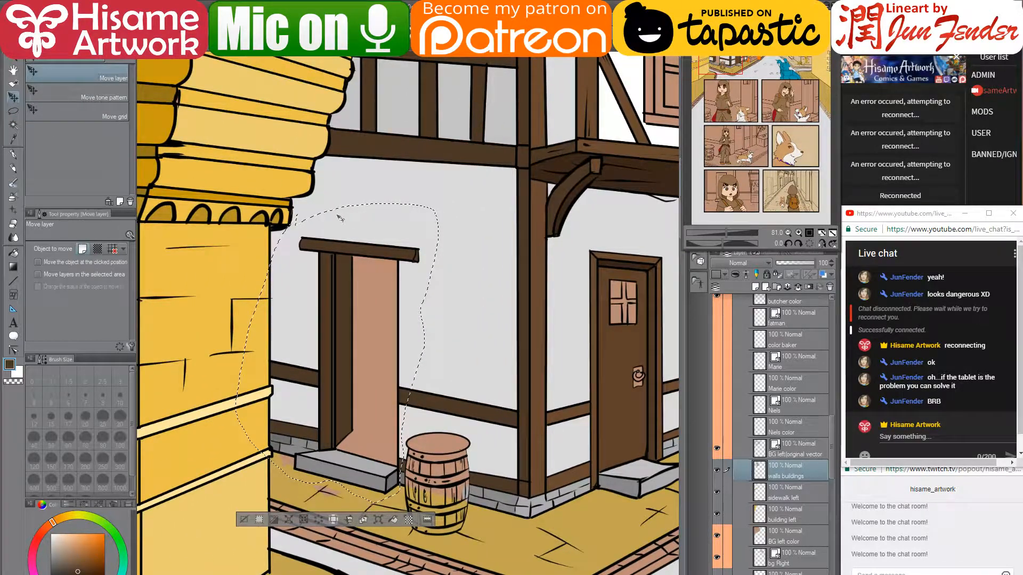
key(ctrl+t)
drag(339, 319, 305, 304)
click(285, 503)
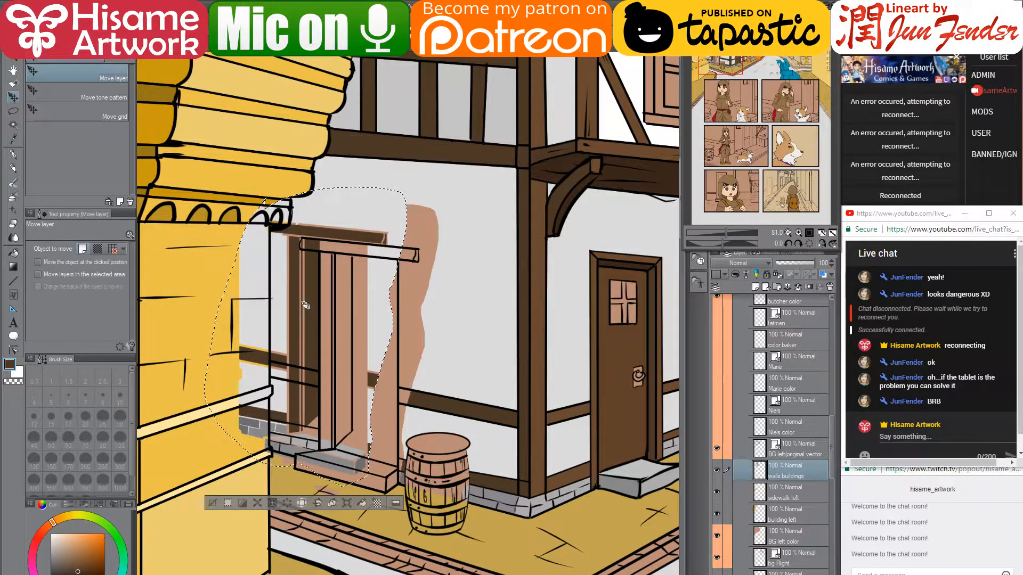
click(798, 452)
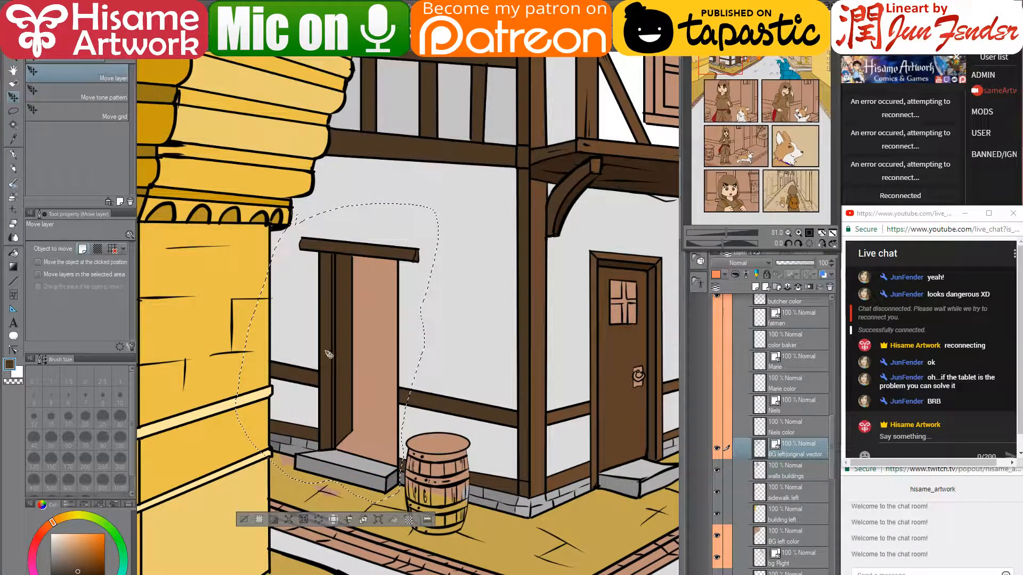
key(ctrl+t)
drag(328, 354, 303, 344)
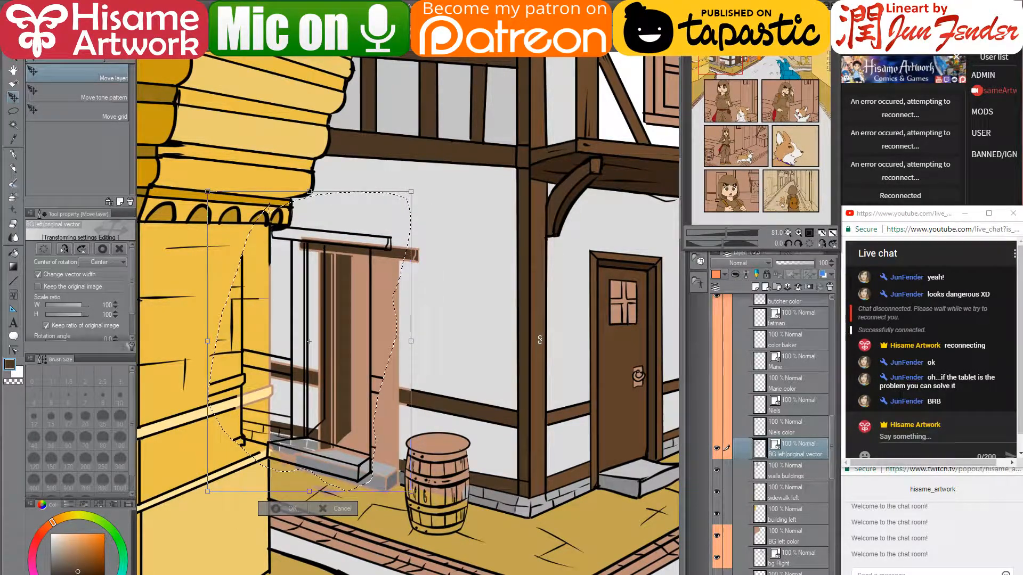
key(Escape)
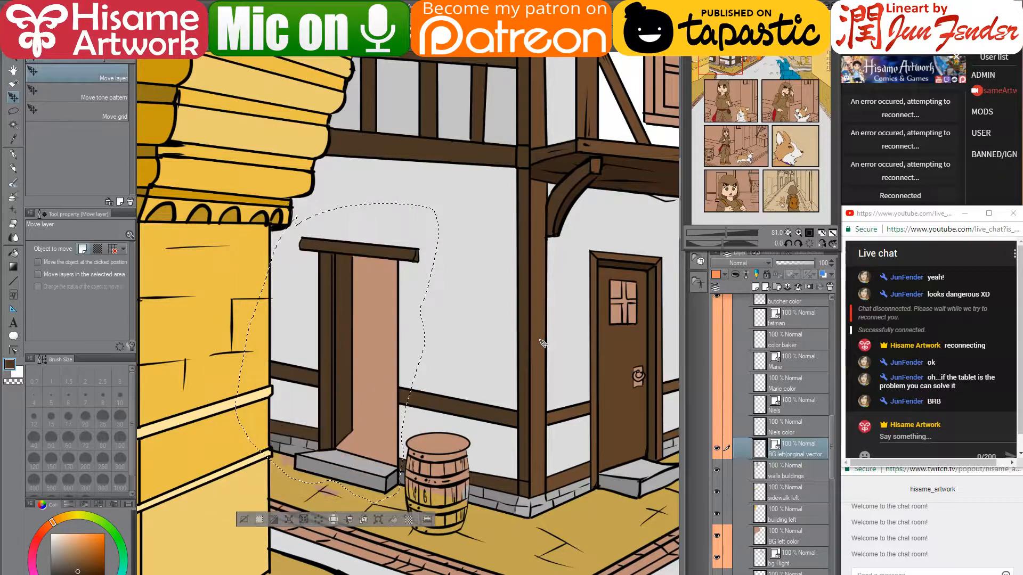
key(ctrl+d)
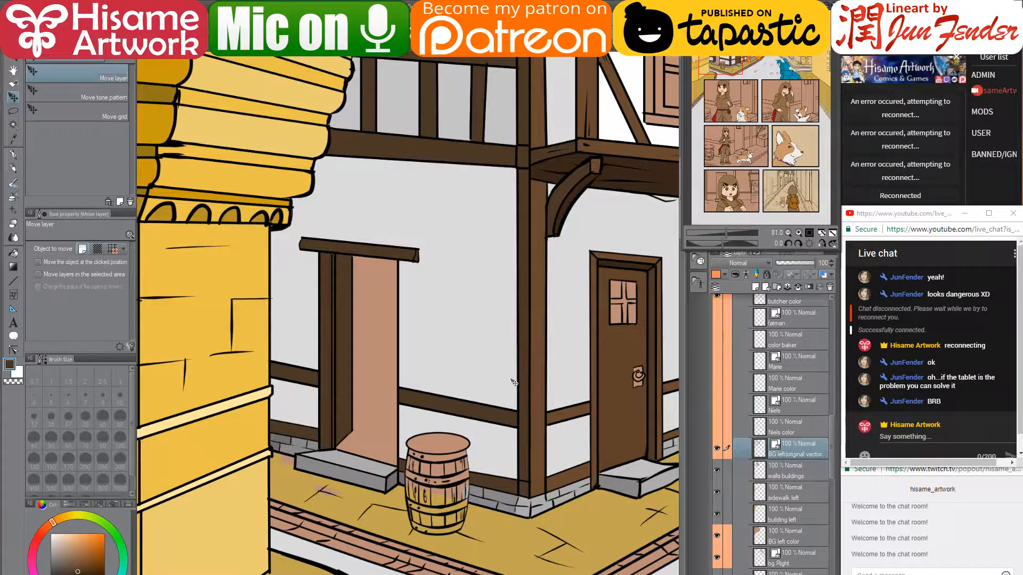
drag(511, 380, 426, 393)
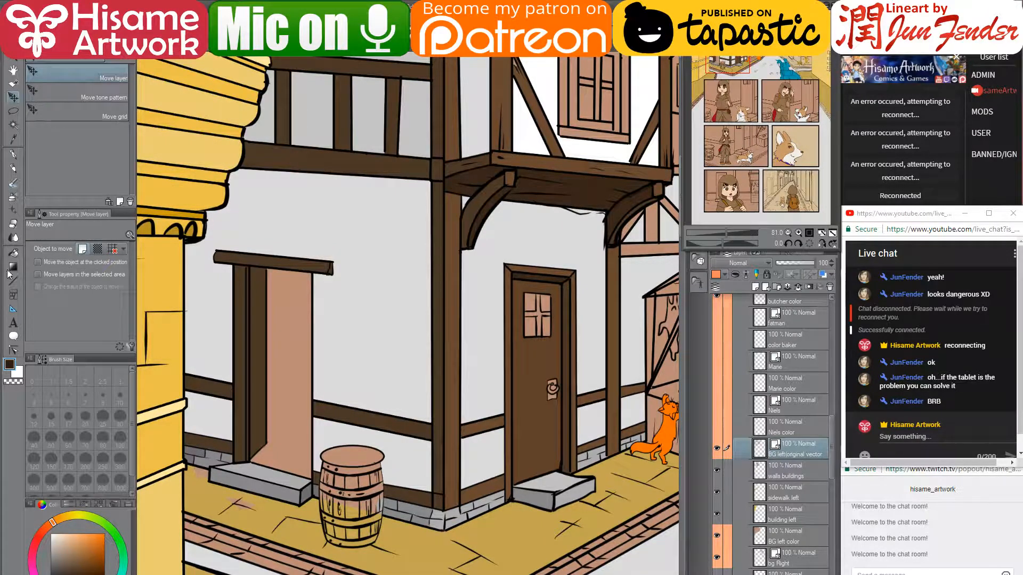
- Fill the left door opening dark brown on the walls buildings layer and review the panel
click(14, 252)
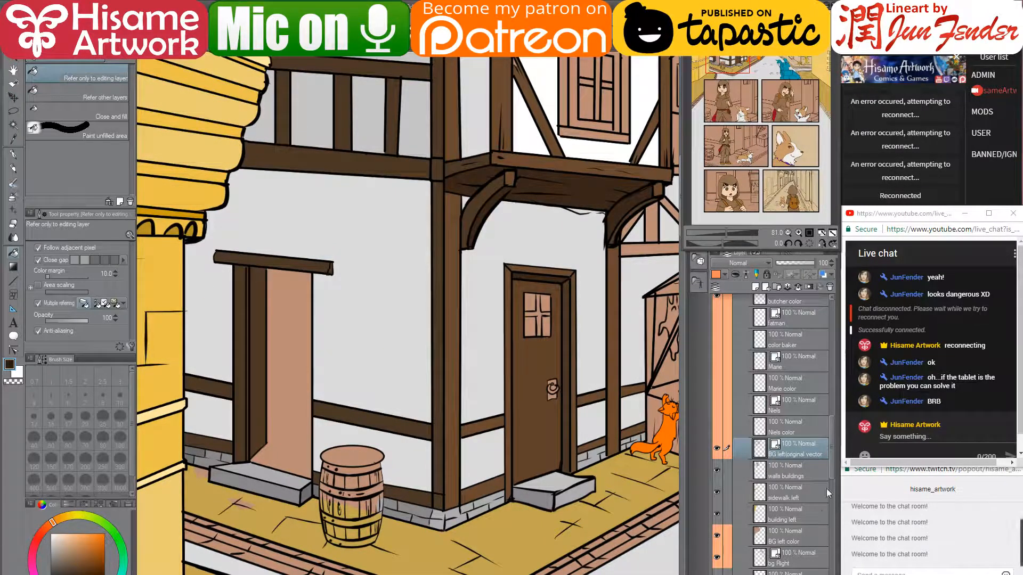
click(781, 474)
click(283, 382)
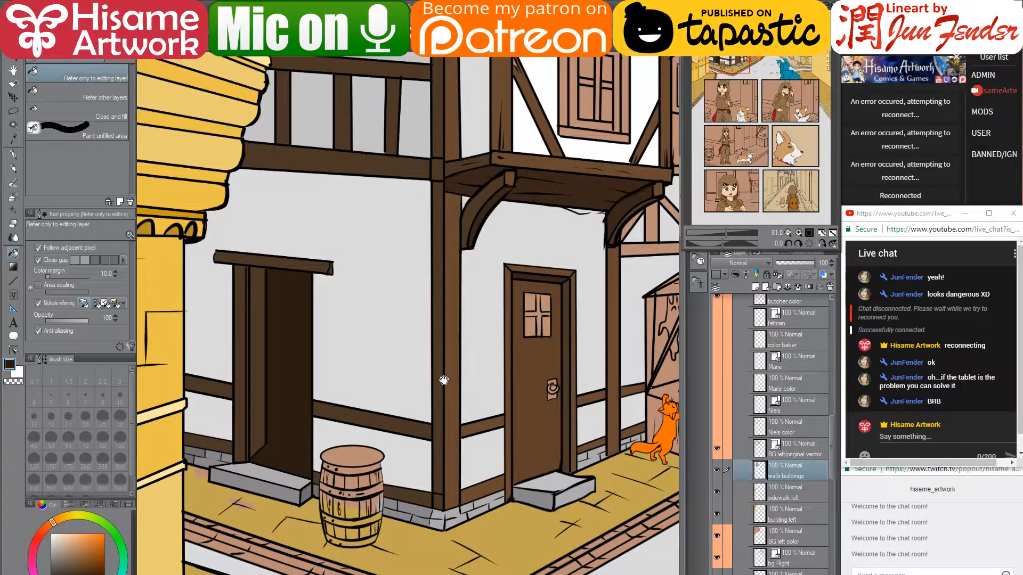
mouse_move(443, 380)
mouse_down()
mouse_move(390, 381)
mouse_move(368, 405)
mouse_move(423, 398)
mouse_move(381, 403)
mouse_move(399, 390)
mouse_up()
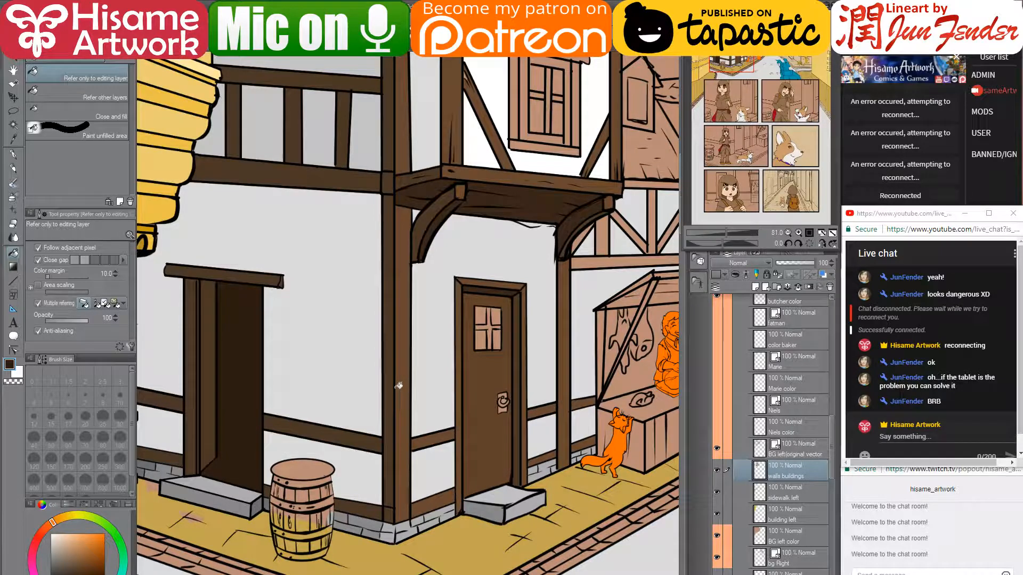
scroll(398, 386, down, 4)
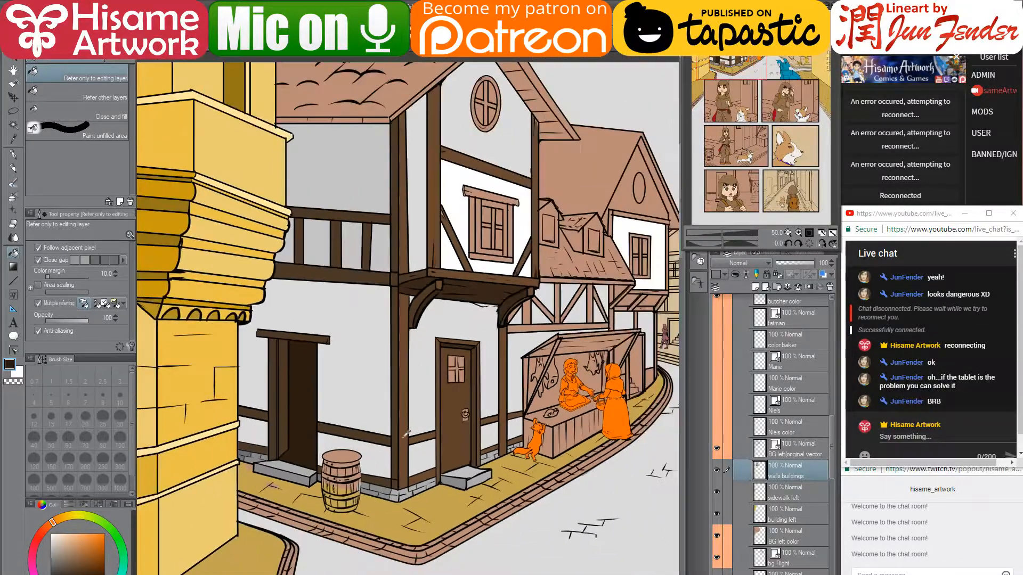
scroll(446, 454, down, 2)
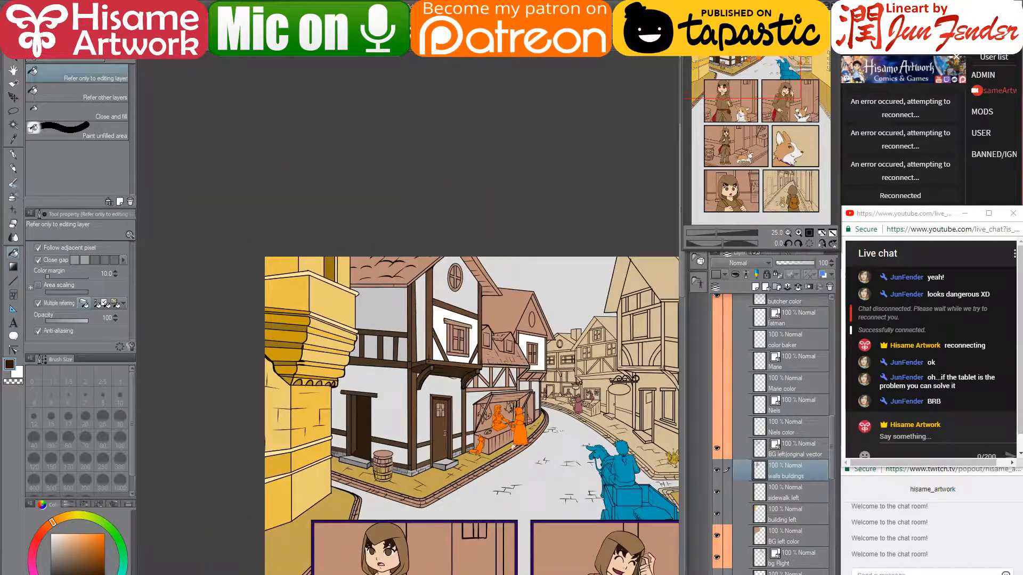
drag(560, 451, 509, 396)
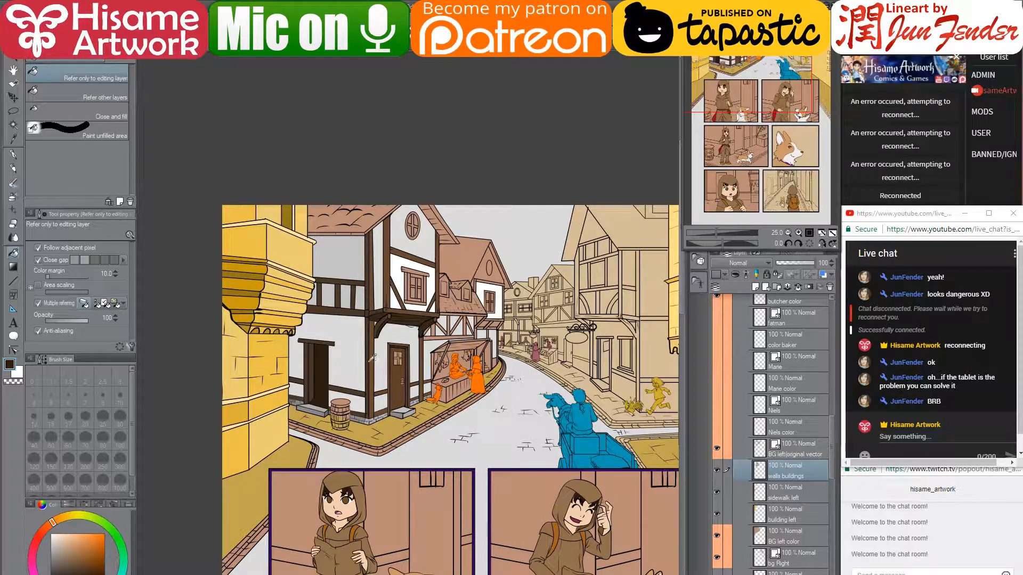
scroll(372, 358, up, 3)
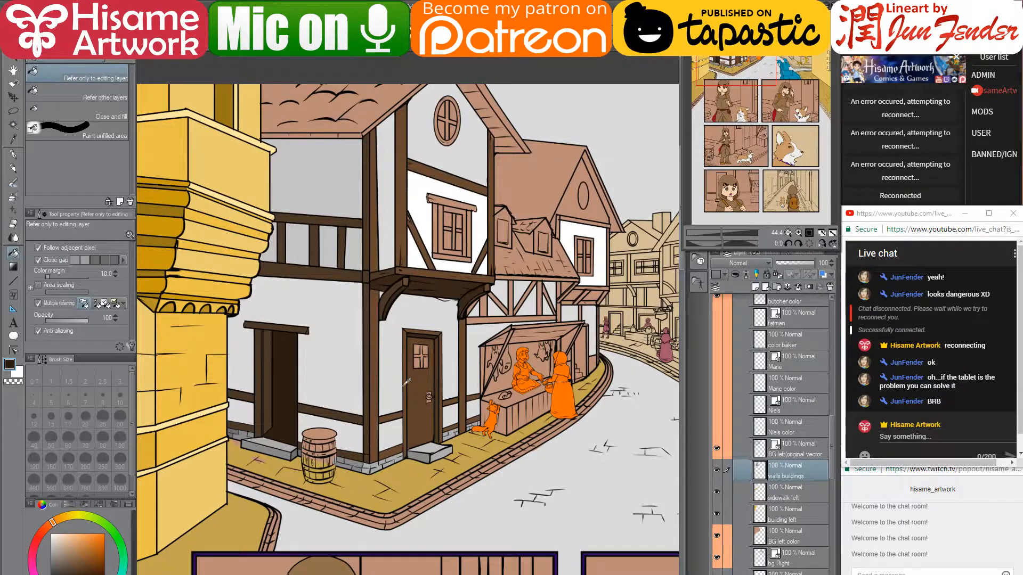
scroll(269, 420, up, 4)
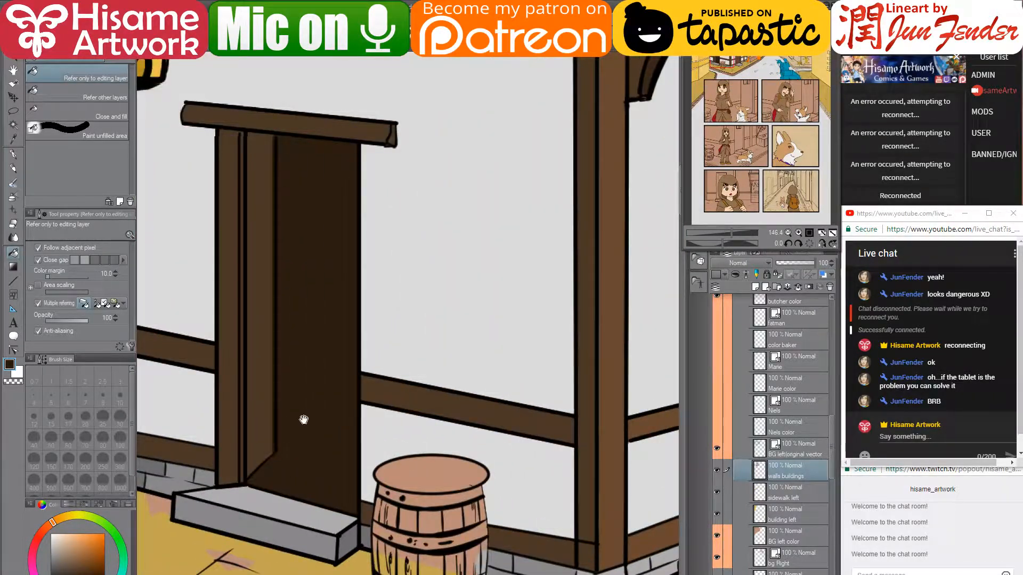
drag(304, 420, 353, 376)
- Set up a thin black G-pen on the BG left line art layer, then switch to the streaming dashboard
click(800, 452)
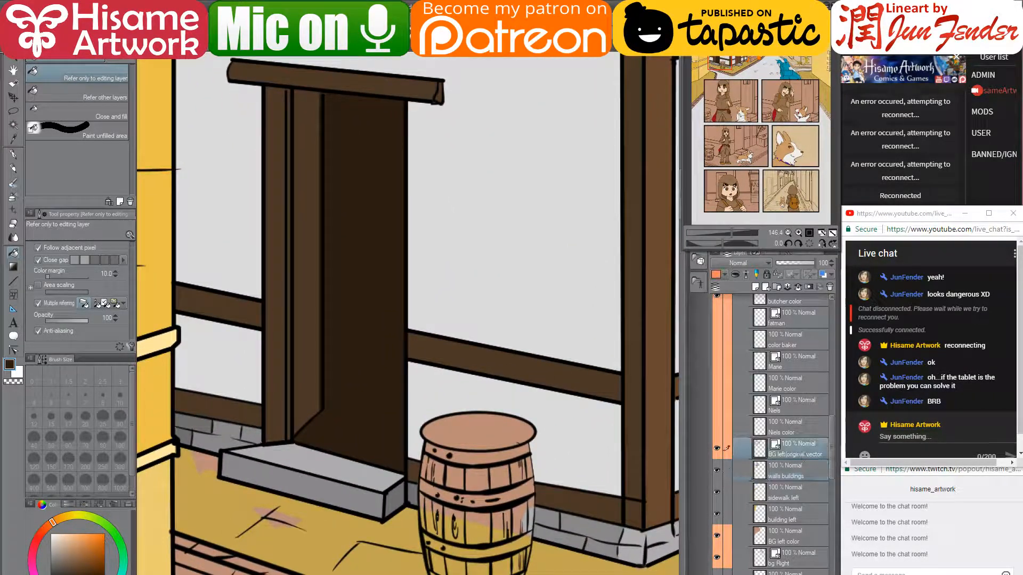
key(p)
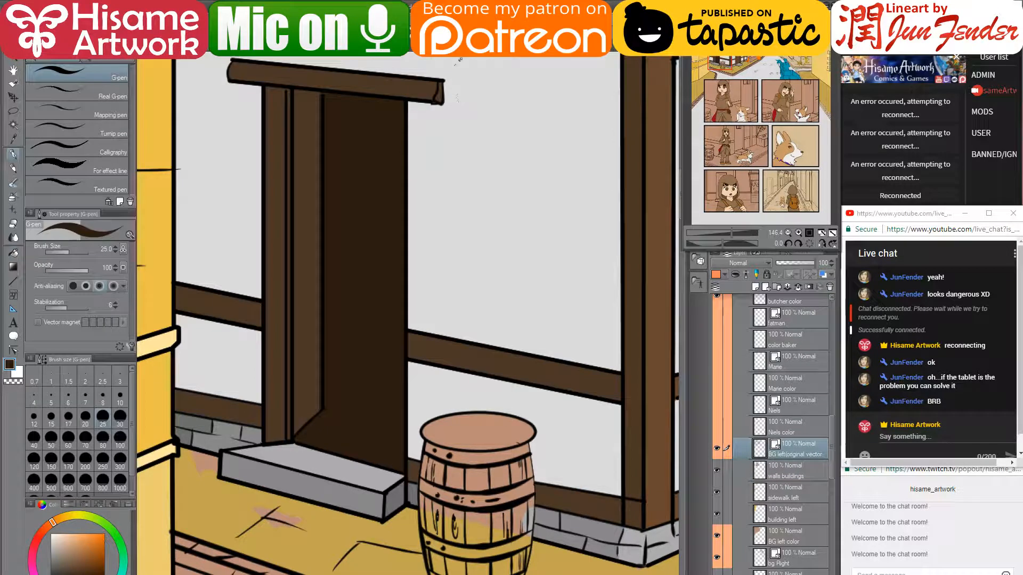
alt+click(408, 100)
key(bracketleft)
key(bracketleft)
key(bracketleft)
key(bracketleft)
key(bracketleft)
key(bracketleft)
key(bracketleft)
key(bracketleft)
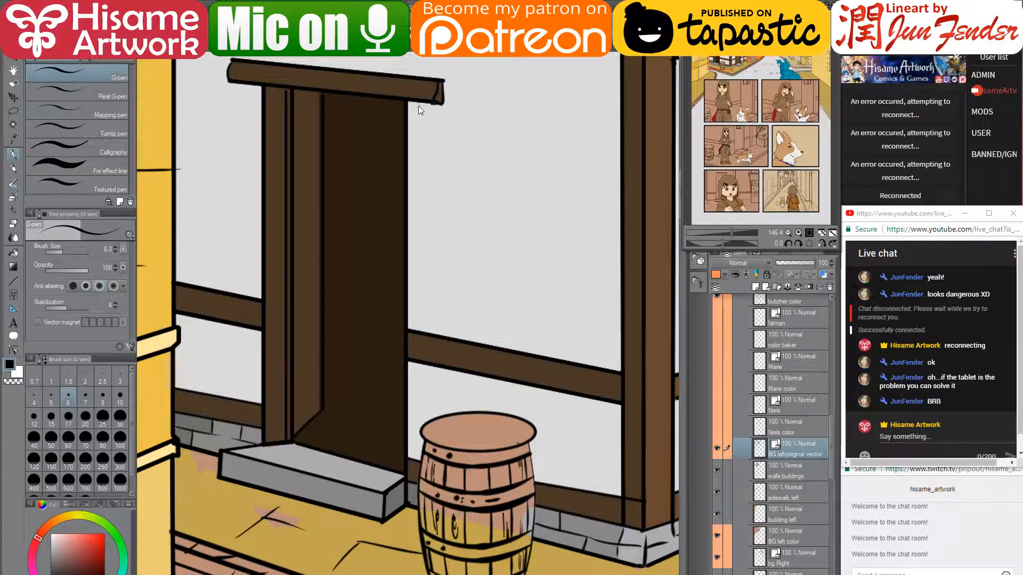
key(alt+Tab)
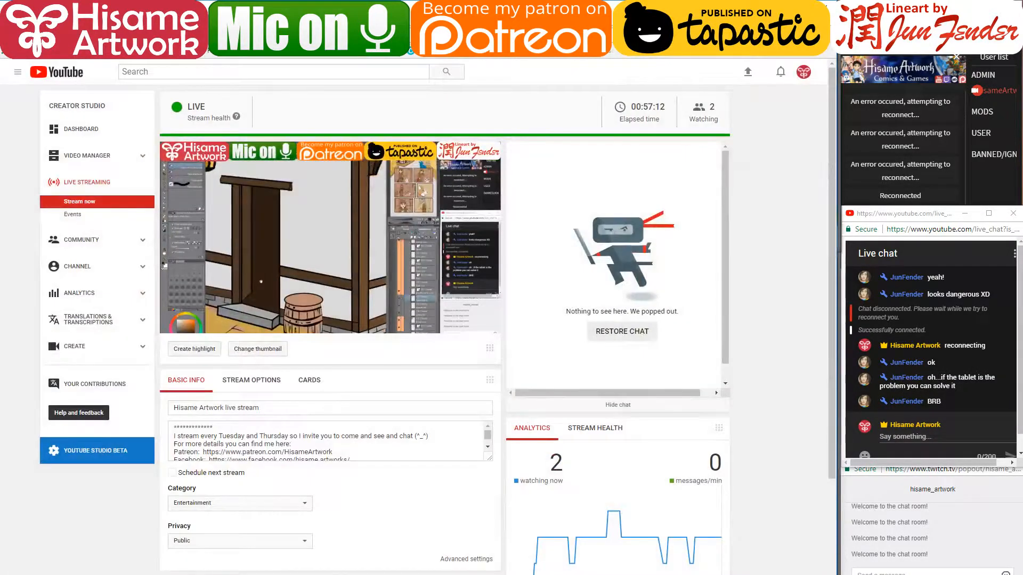
- View the page_54 storyboard sketch full-screen in Photos, then minimize Explorer and the browser
key(alt+Tab)
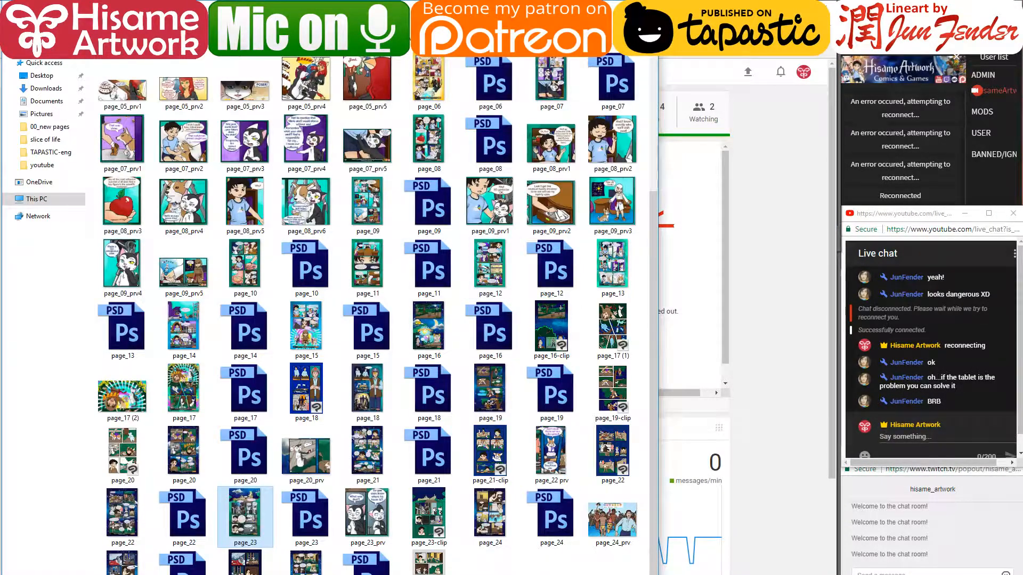
key(alt+Up)
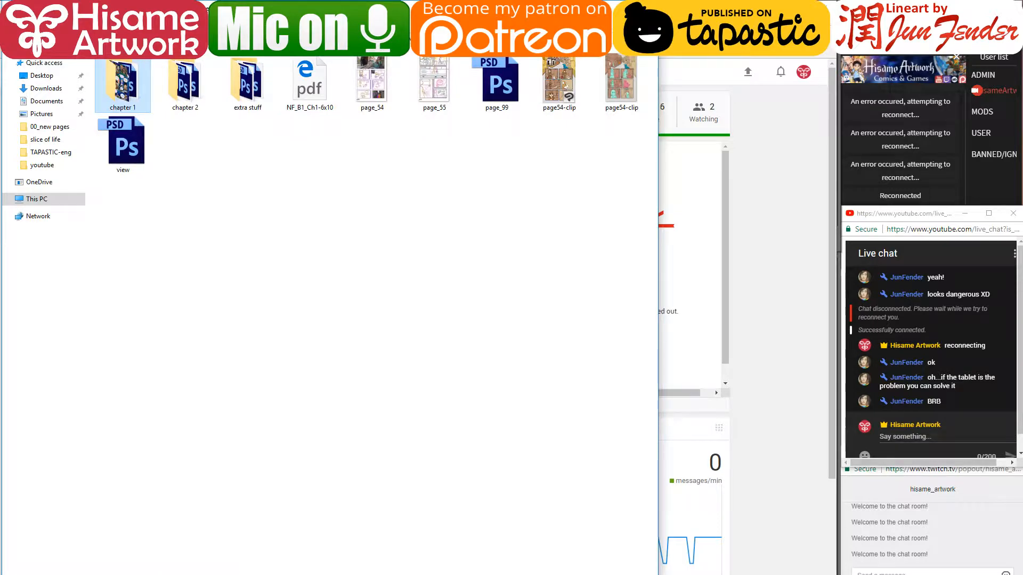
double_click(373, 74)
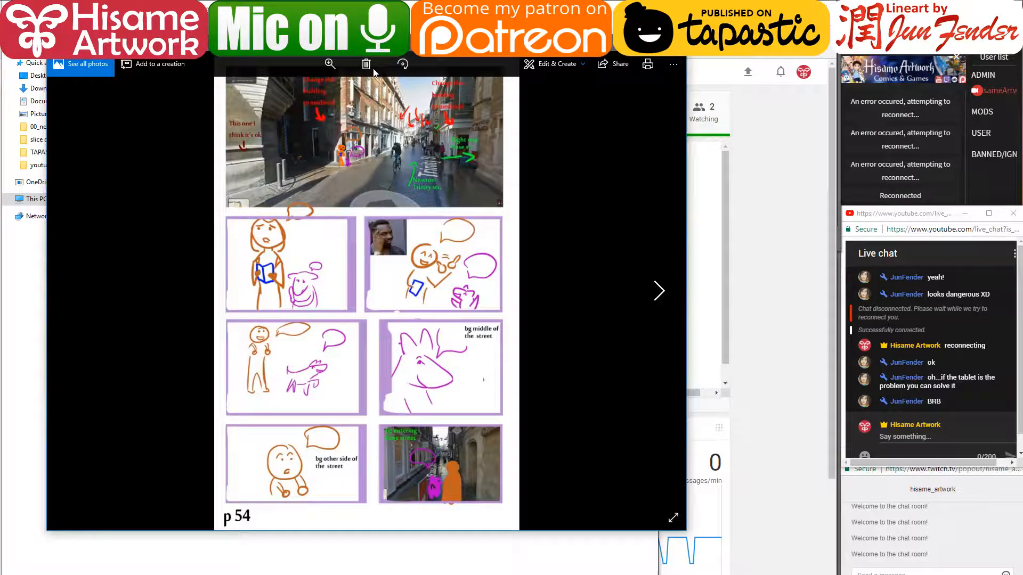
click(655, 47)
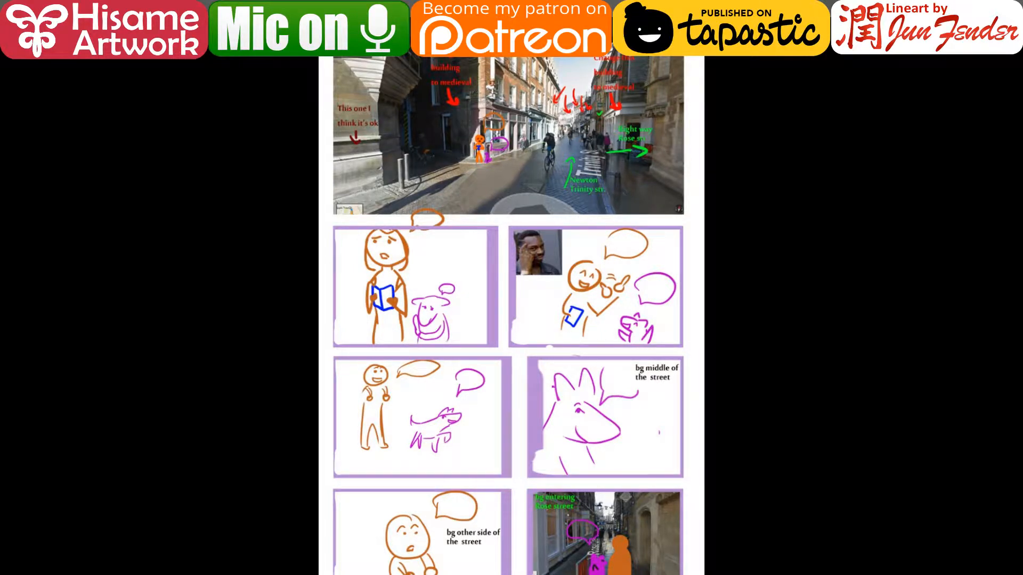
key(Escape)
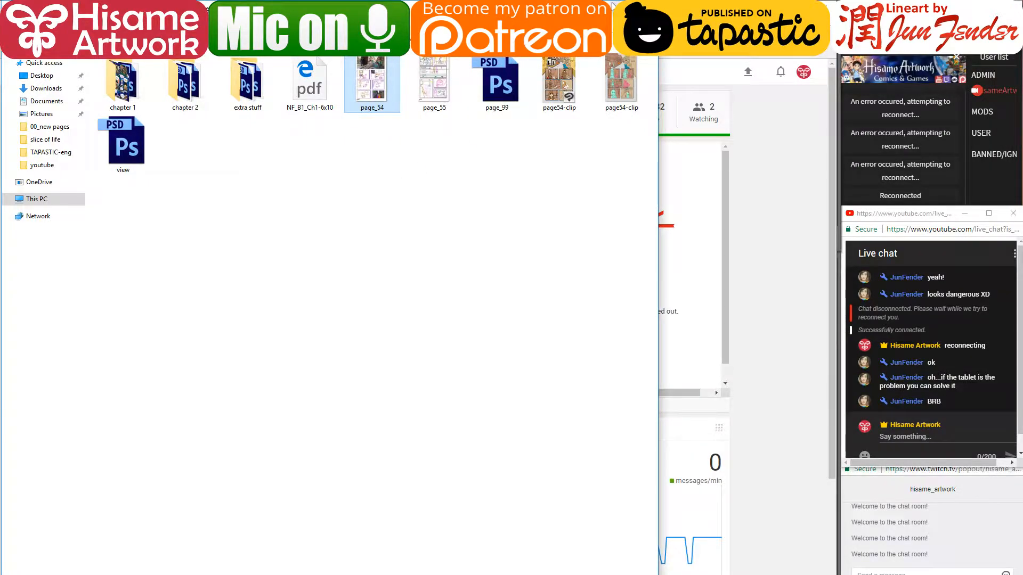
click(614, 4)
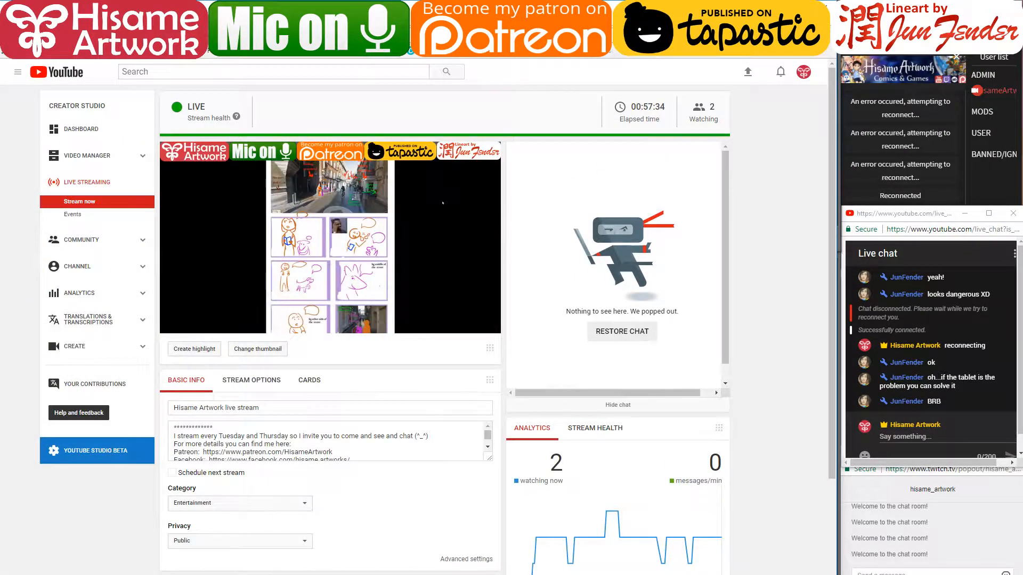
click(775, 5)
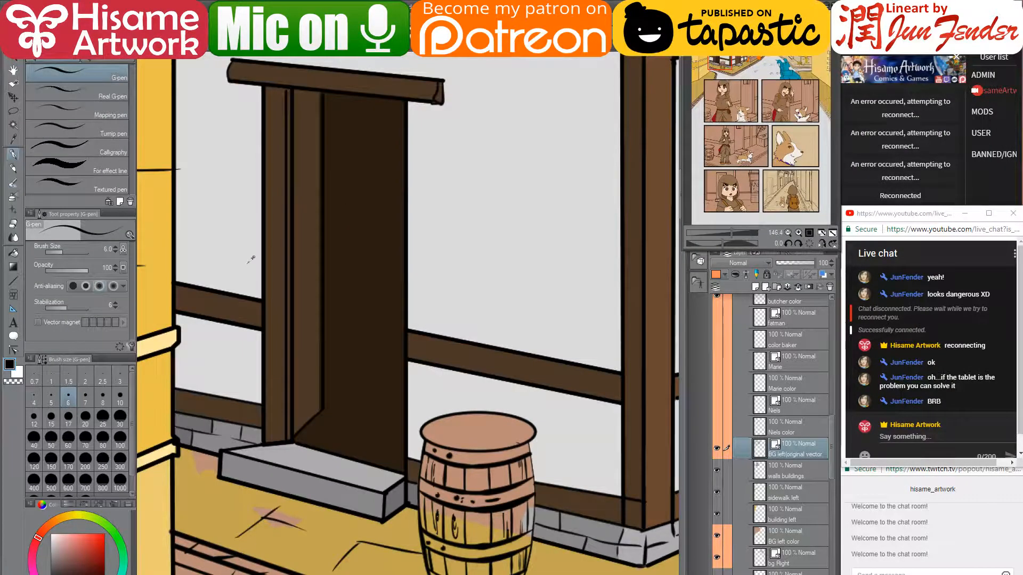
- Fill the first door window pane with the door's dark brown on the walls buildings layer
scroll(251, 262, down, 5)
drag(510, 257, 503, 287)
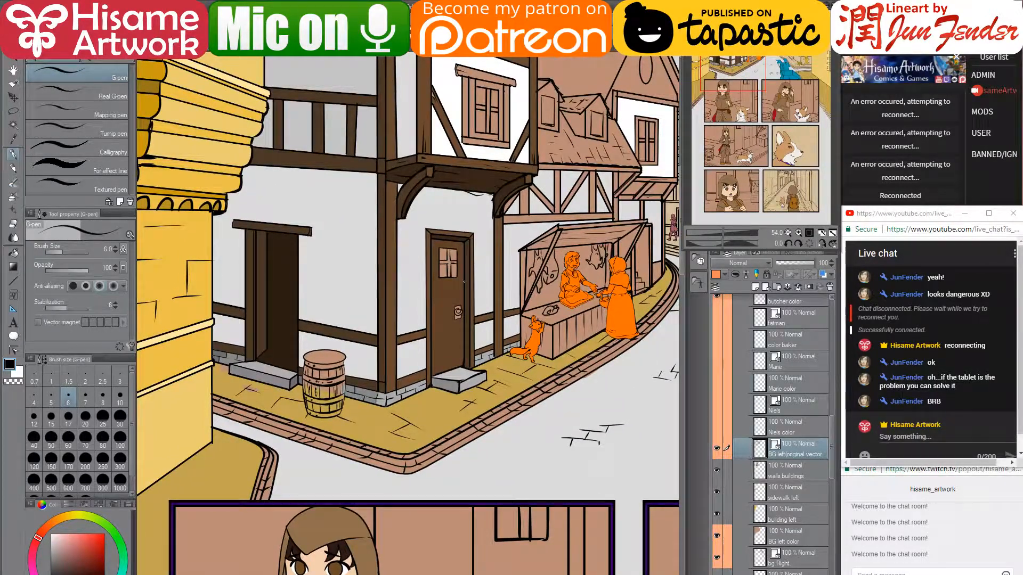
scroll(315, 287, up, 3)
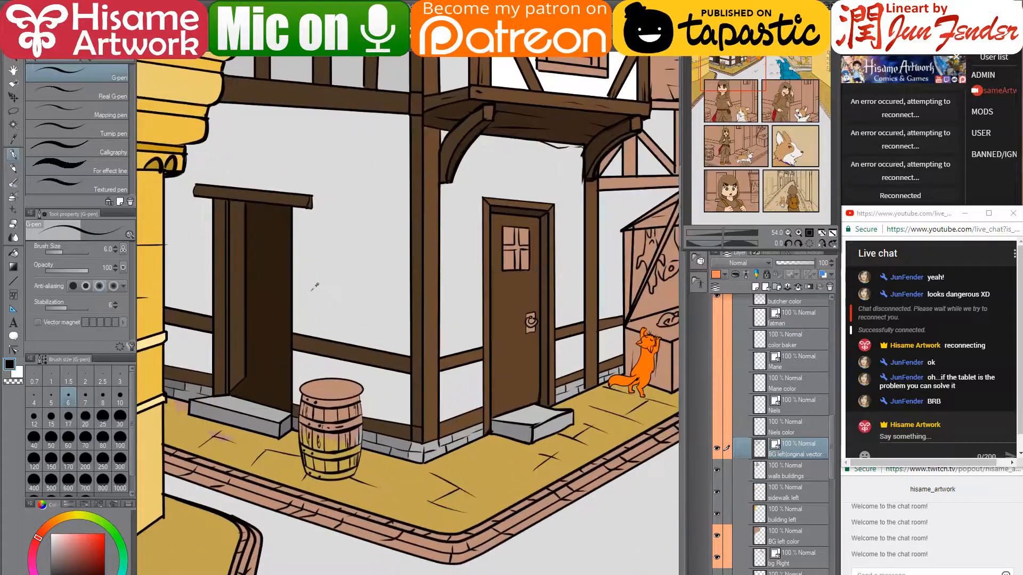
scroll(315, 287, up, 1)
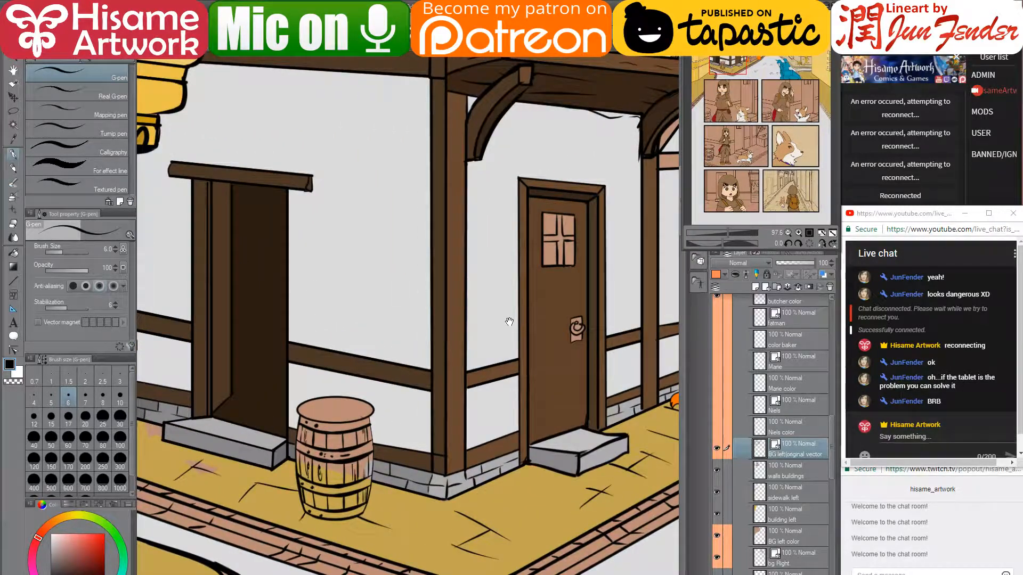
mouse_move(503, 363)
mouse_down()
mouse_move(426, 347)
mouse_move(416, 332)
mouse_up()
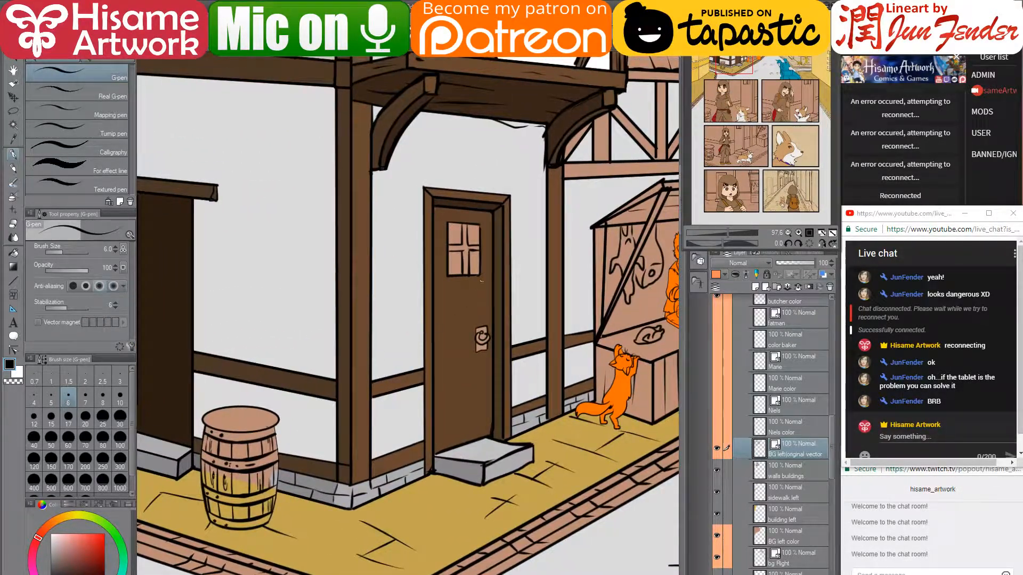
alt+click(486, 276)
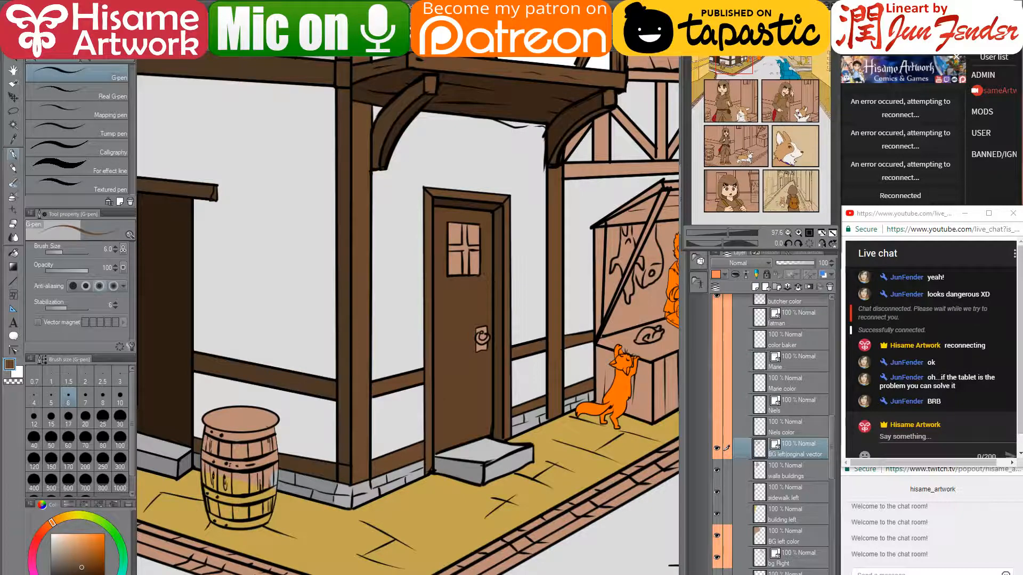
click(12, 255)
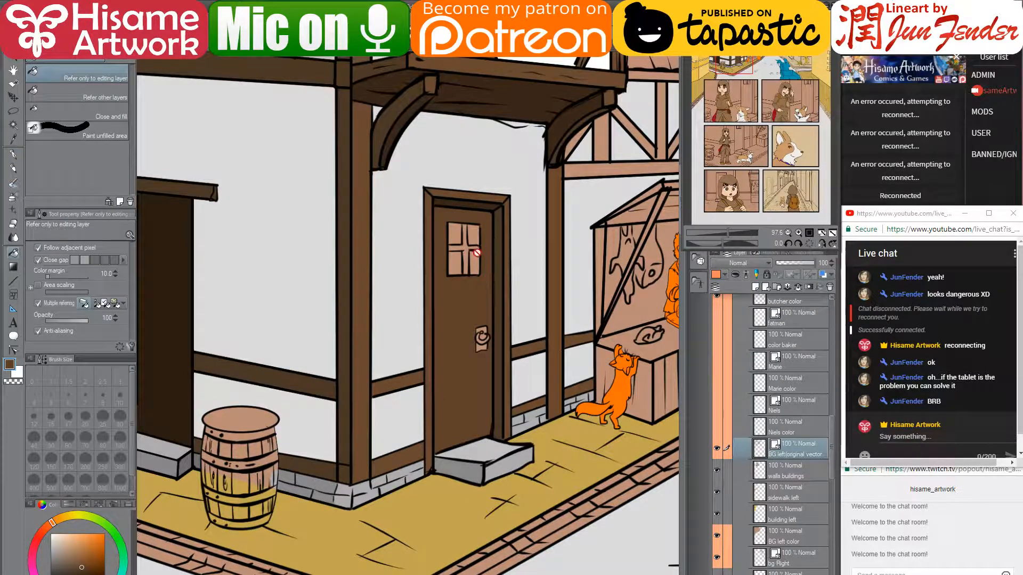
click(796, 471)
click(472, 249)
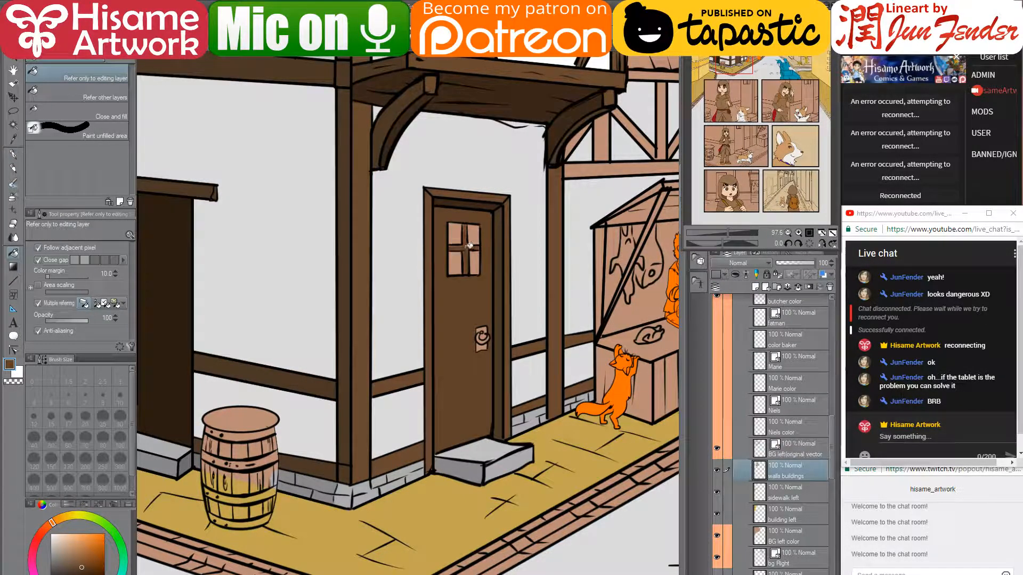
- Fill the remaining door window panes with the left doorway's dark brown
alt+click(178, 255)
click(455, 261)
click(454, 235)
click(473, 234)
click(476, 261)
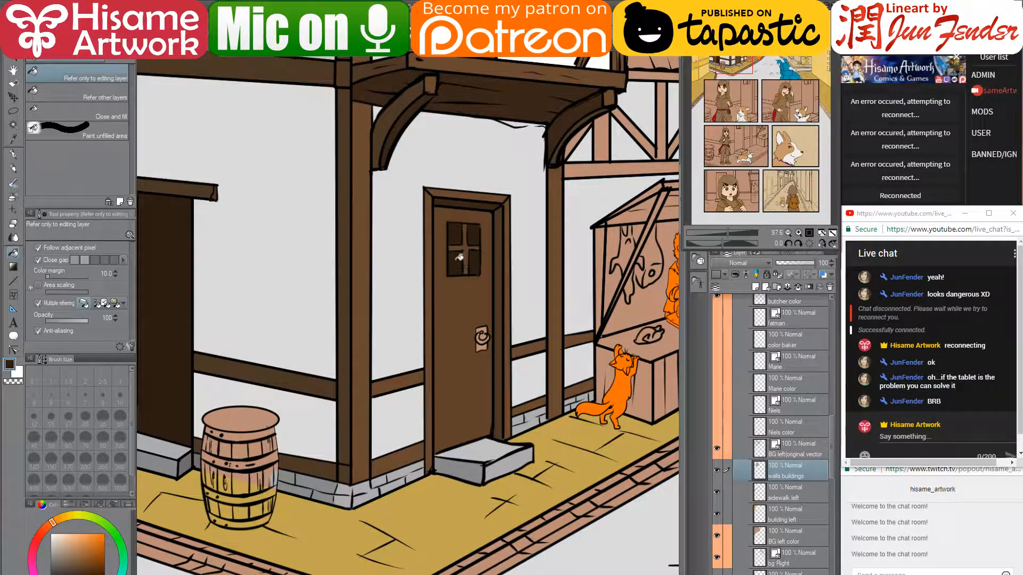
- Fill the door knocker plate and ring with brick grey, then return to the vector line-art layer
drag(480, 301, 438, 279)
alt+click(287, 465)
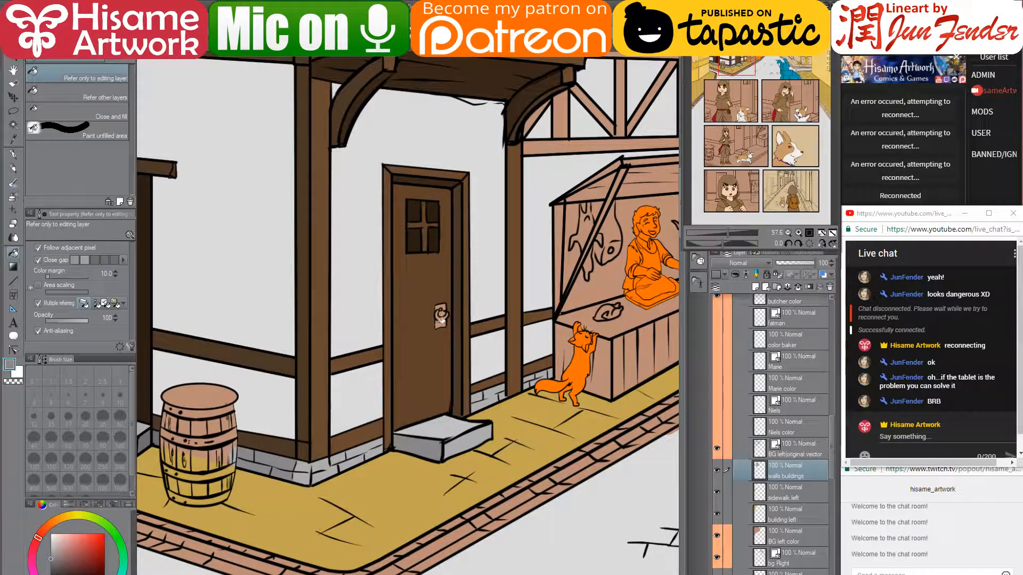
click(439, 322)
click(442, 313)
click(442, 307)
drag(459, 304, 566, 341)
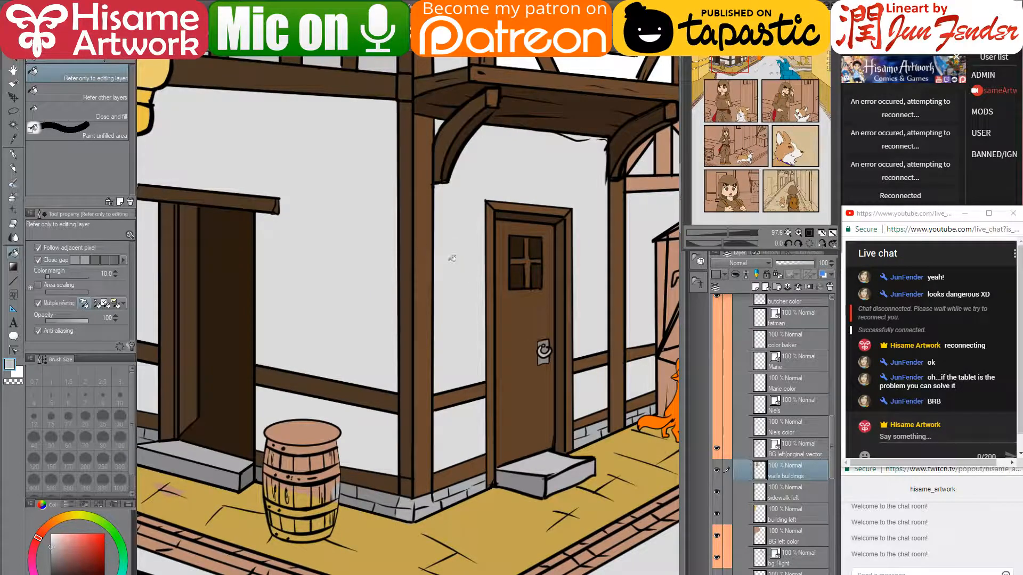
click(750, 443)
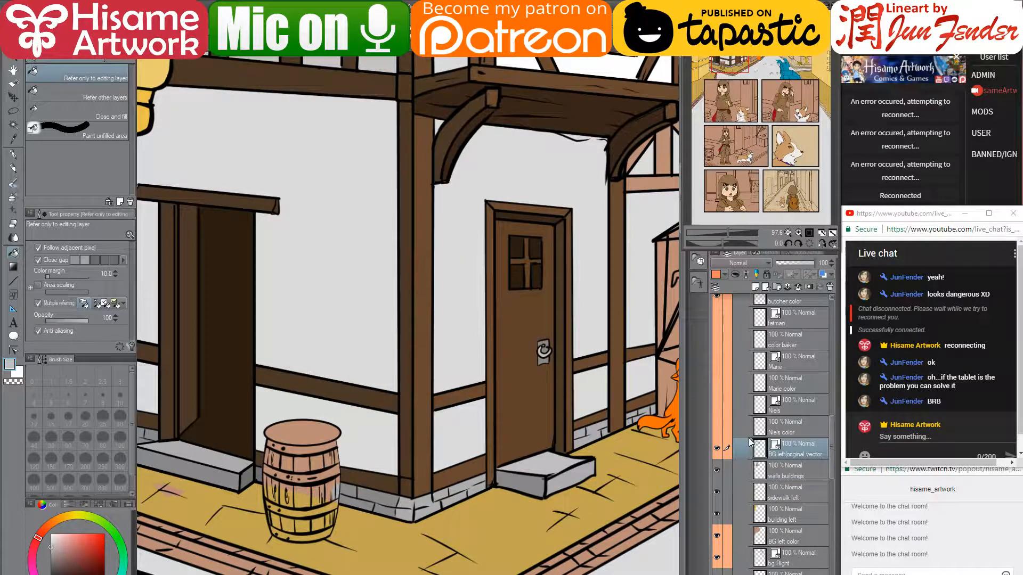
- Draw a straight black line down the doorway's right edge, from the lintel to the base
scroll(281, 251, up, 2)
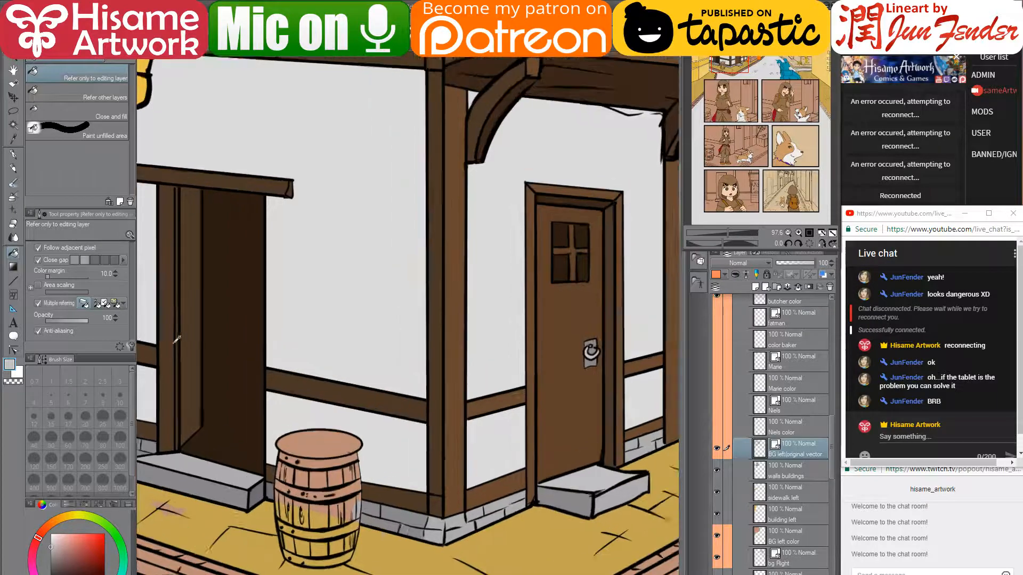
drag(280, 251, 391, 228)
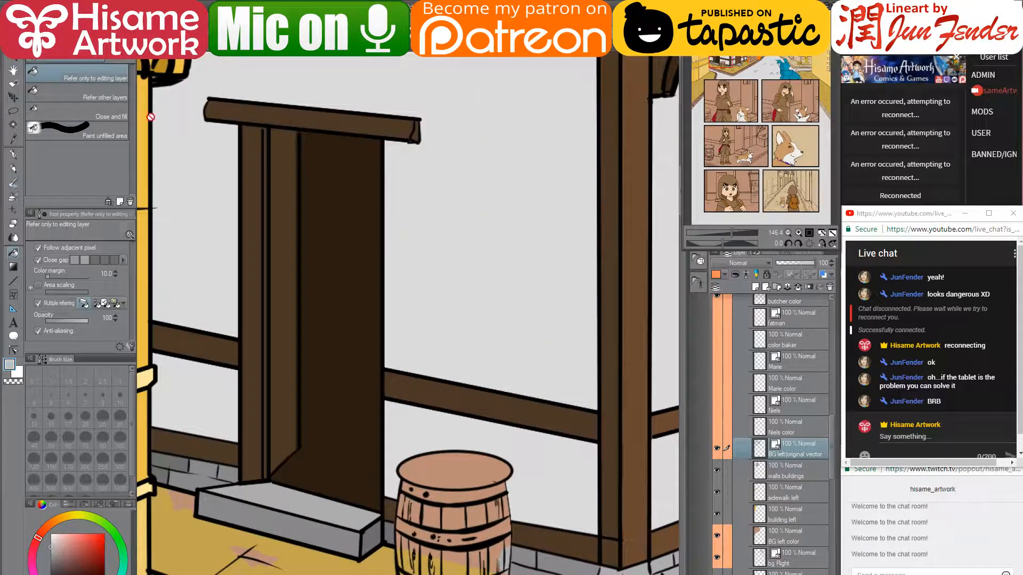
alt+click(281, 202)
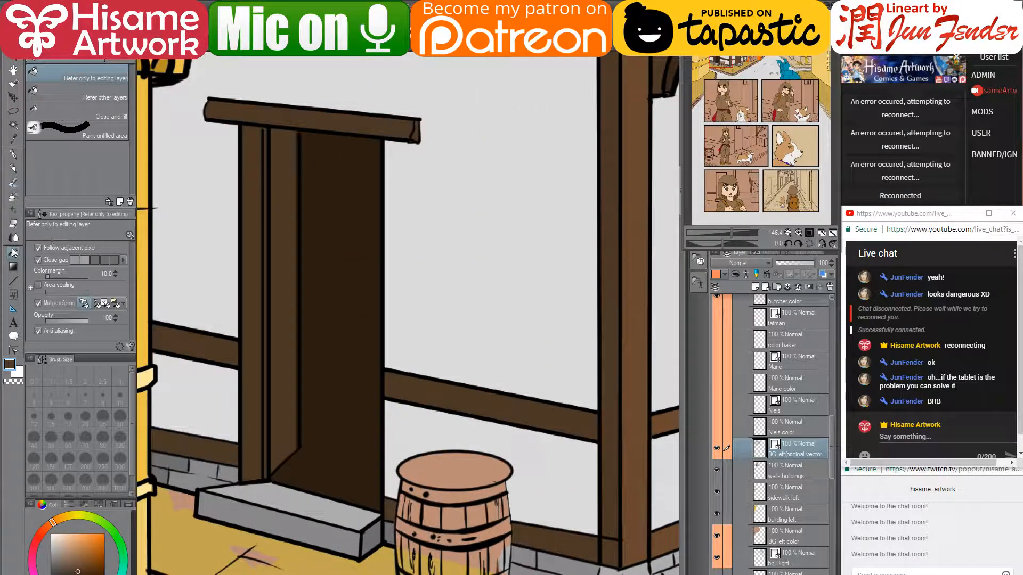
click(14, 155)
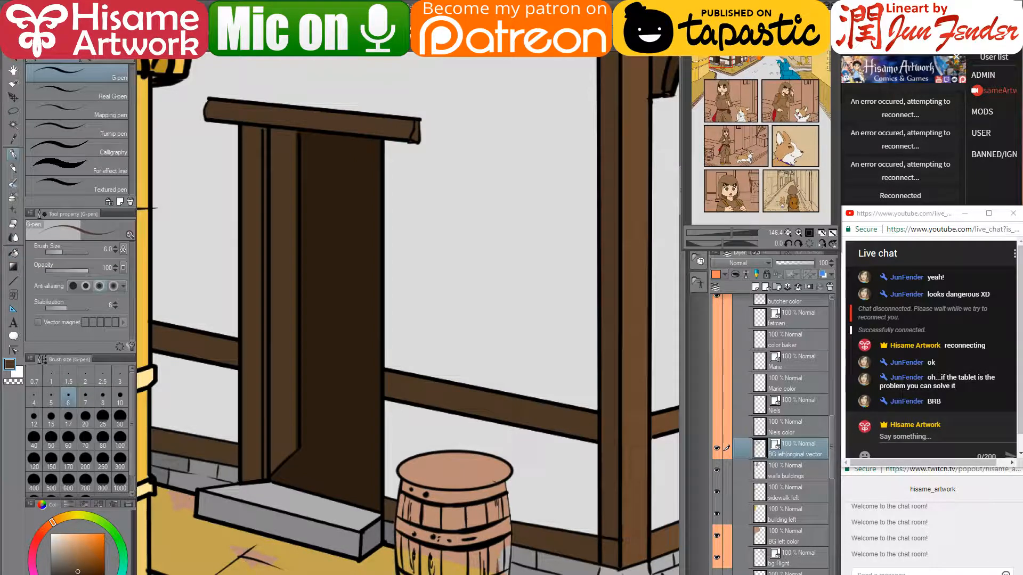
alt+click(151, 207)
click(402, 142)
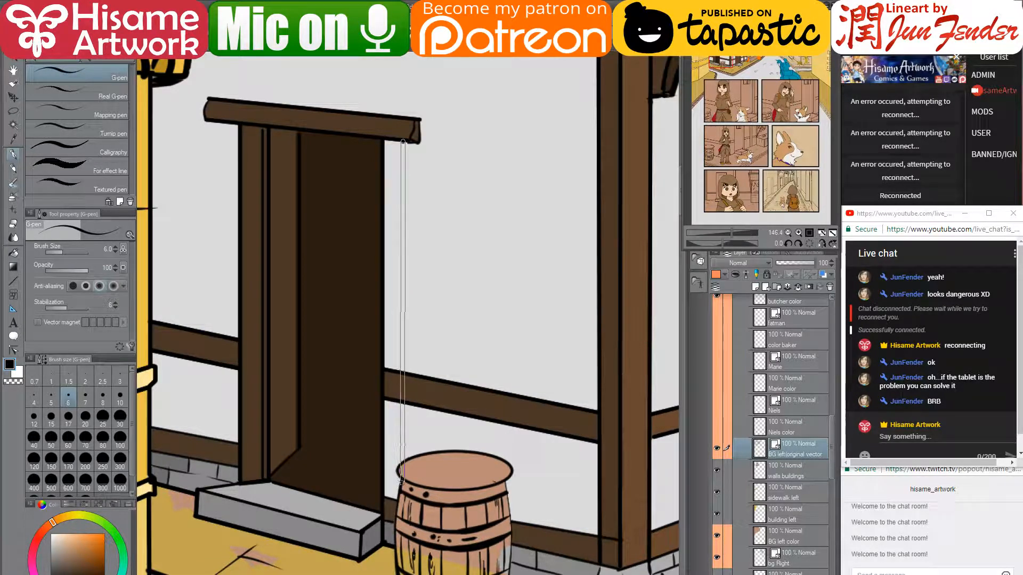
click(399, 486)
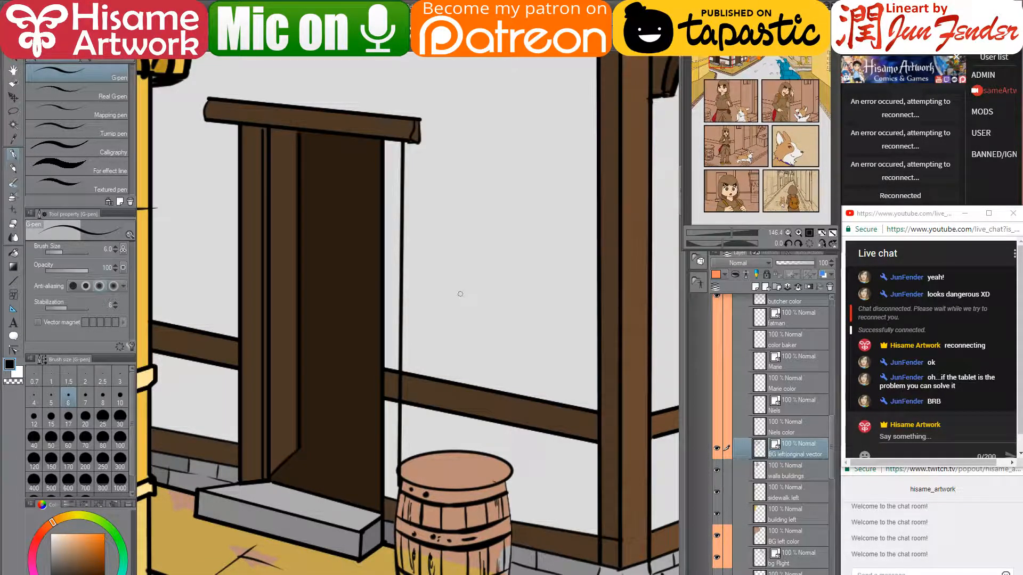
key(ctrl+z)
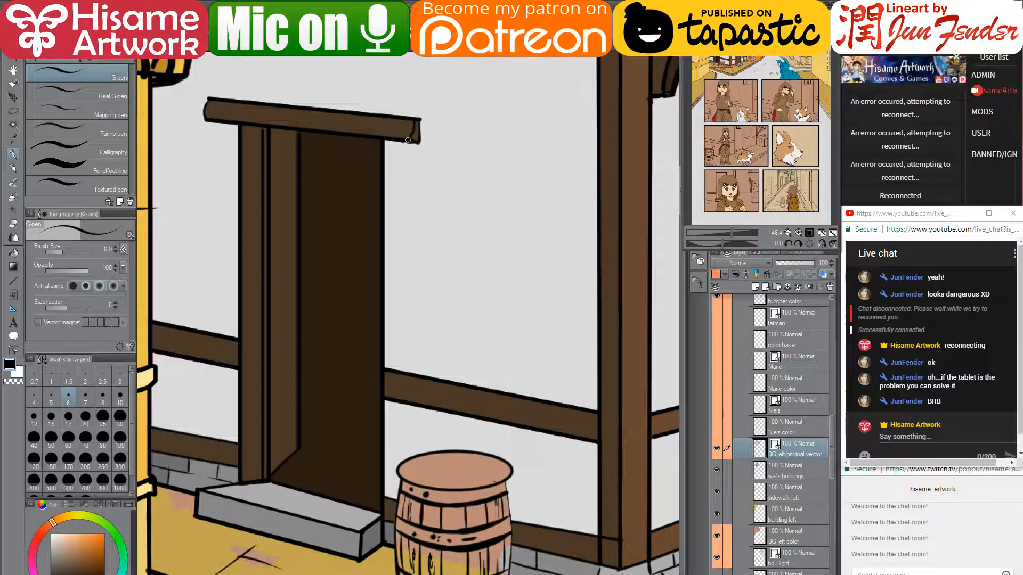
drag(399, 142, 394, 499)
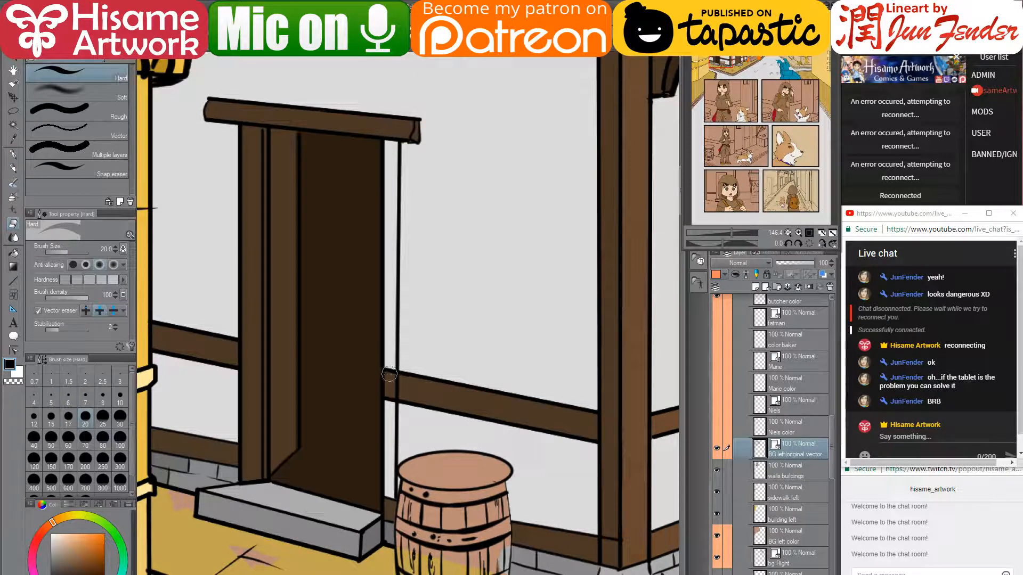
- On the walls buildings layer, fill the white strip beside the door brown, upper and lower parts
key(bracketleft)
key(bracketleft)
key(bracketleft)
key(bracketleft)
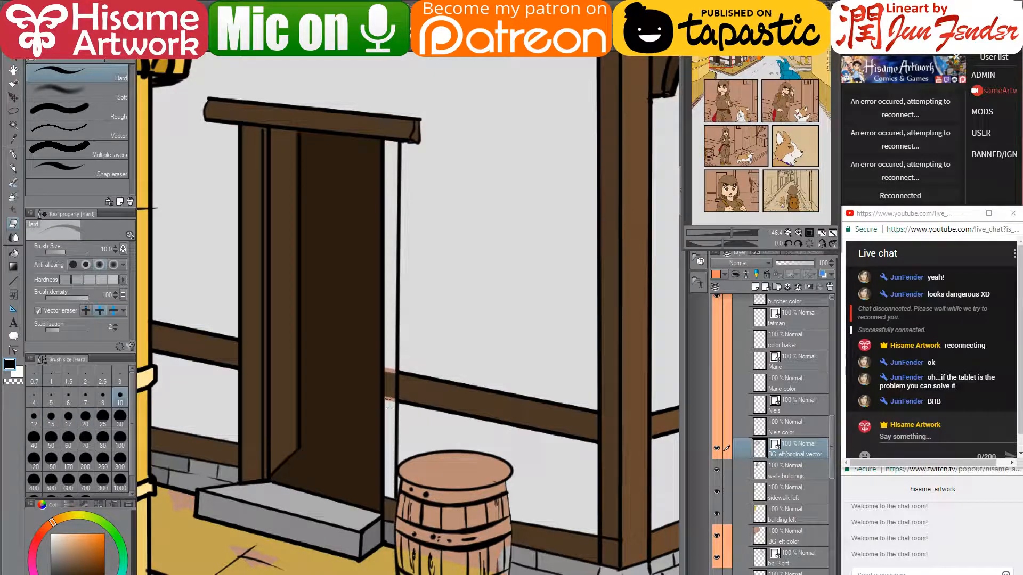
click(14, 253)
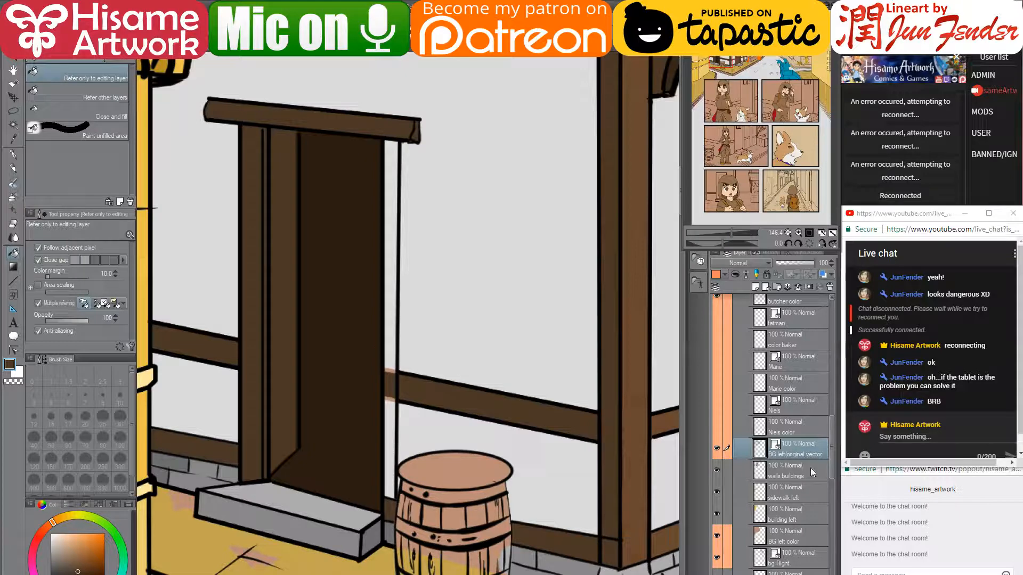
click(746, 470)
click(391, 250)
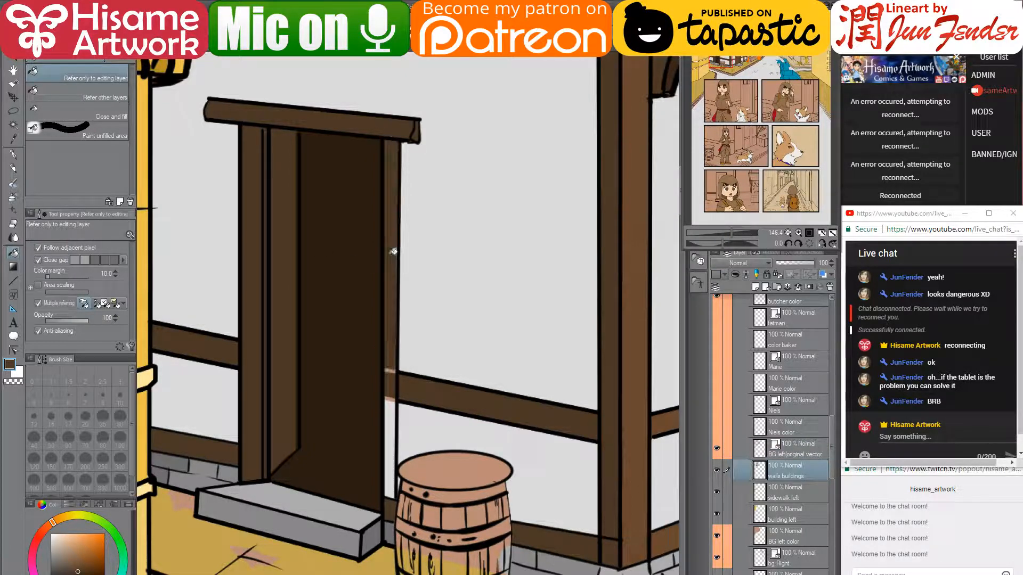
click(395, 417)
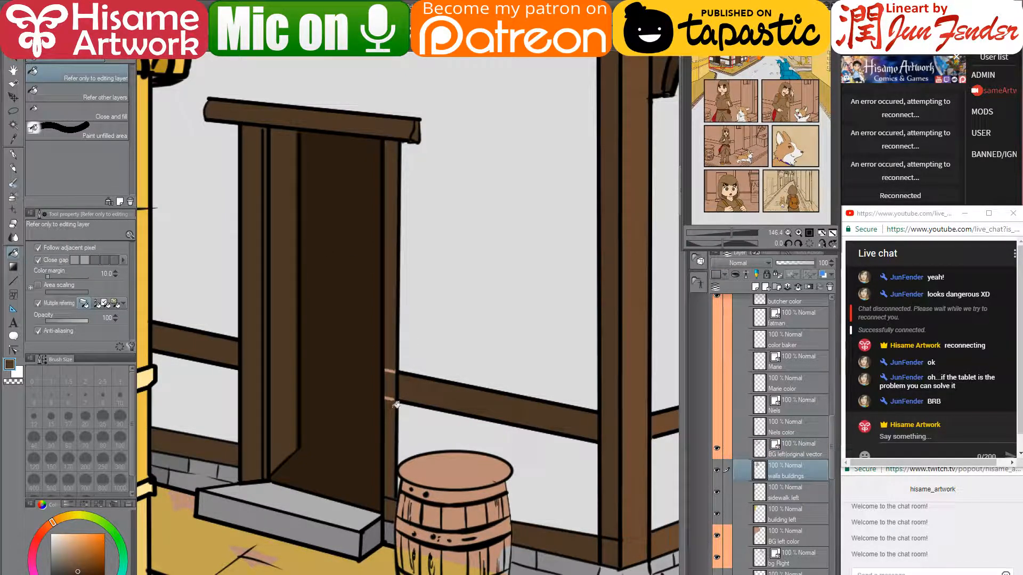
- With a size-17 pen, paint brown down the doorway edge and over the strip beside the barrel
click(13, 155)
key(bracketright)
key(bracketright)
key(bracketright)
key(bracketright)
key(bracketright)
key(bracketright)
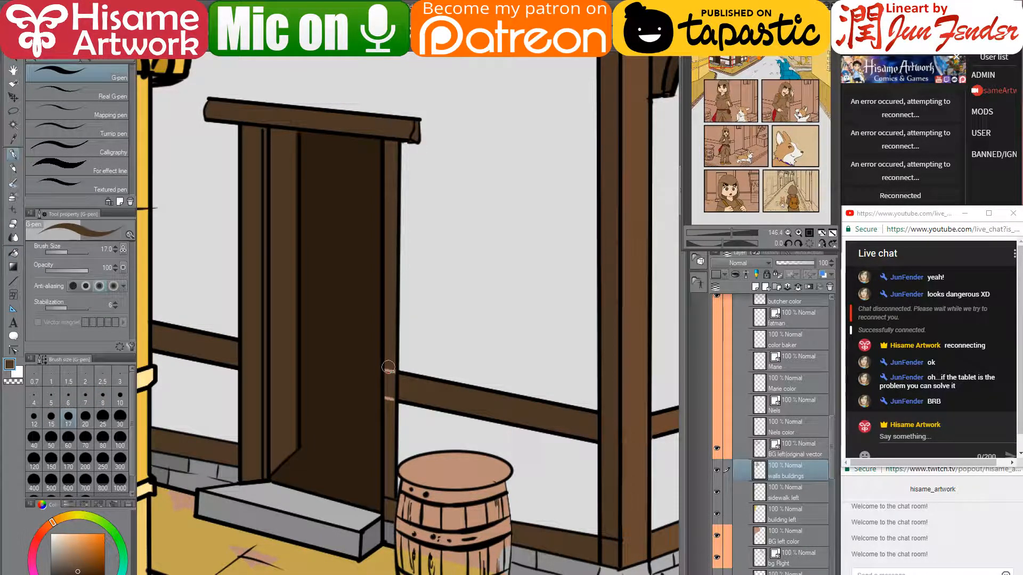
drag(388, 368, 389, 426)
scroll(295, 389, down, 1)
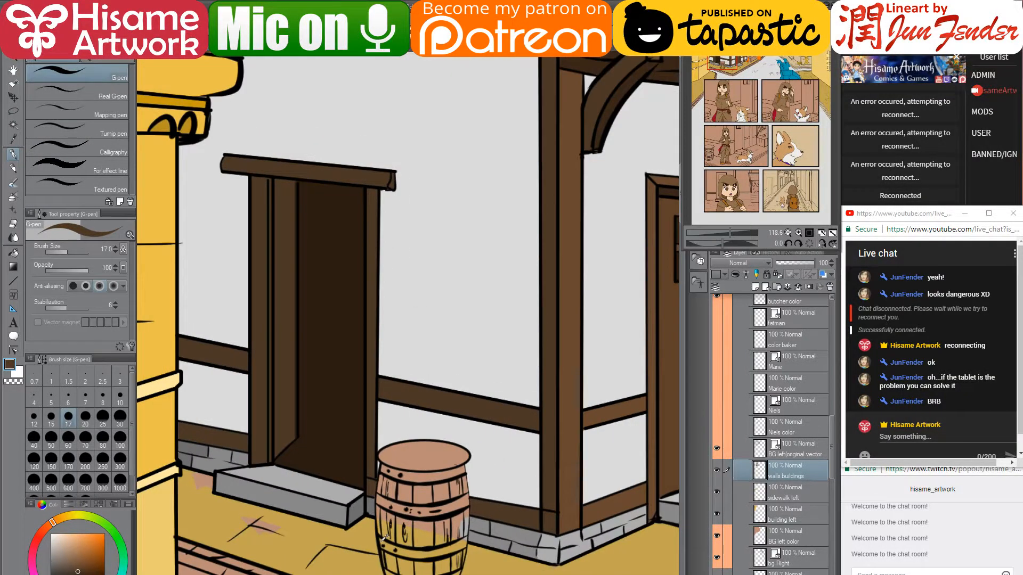
scroll(382, 540, up, 3)
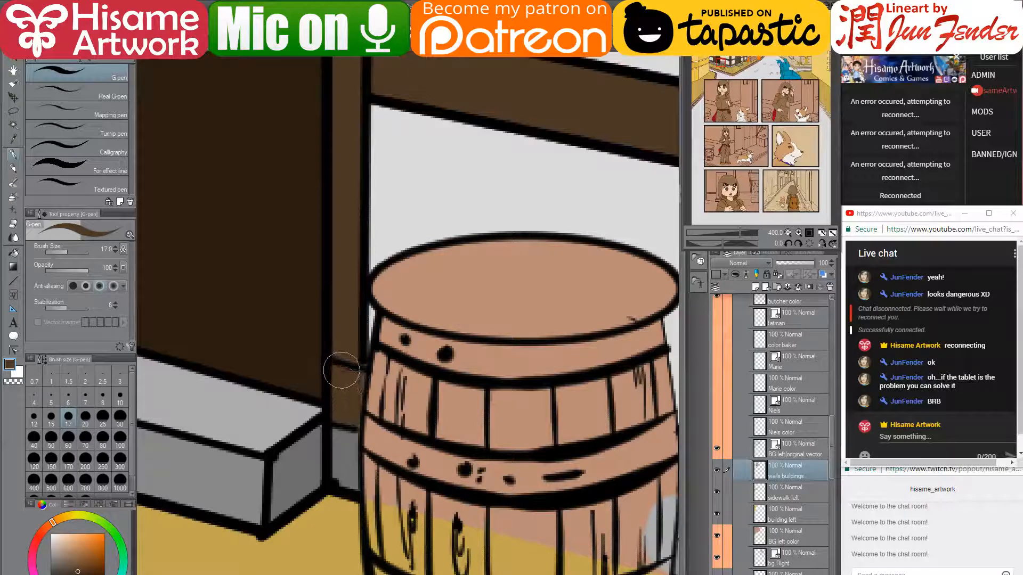
drag(342, 370, 342, 416)
- Paint the base strip left of the barrel grey and touch up the barrel's left edge brown
alt+click(313, 444)
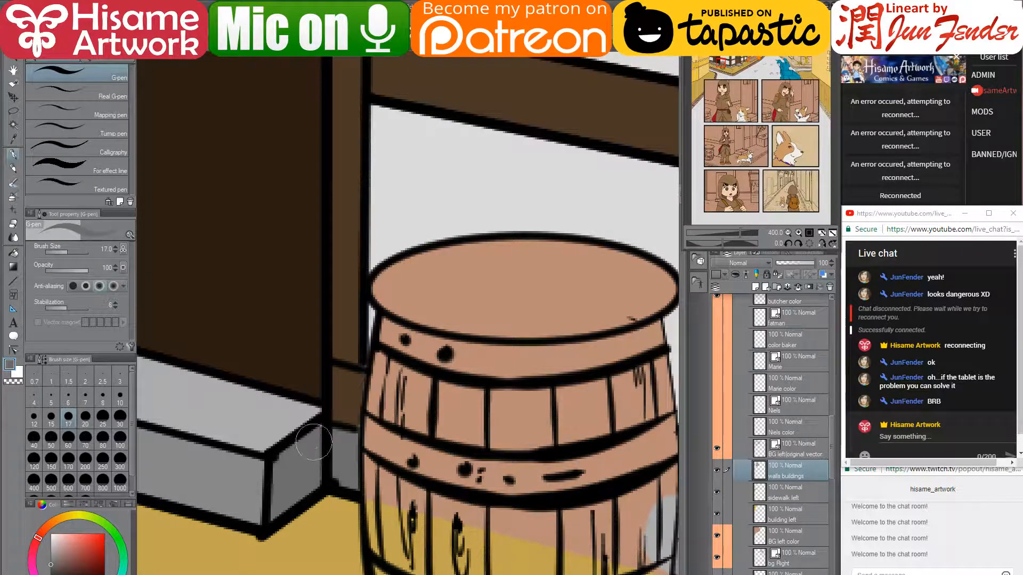
drag(329, 463, 342, 466)
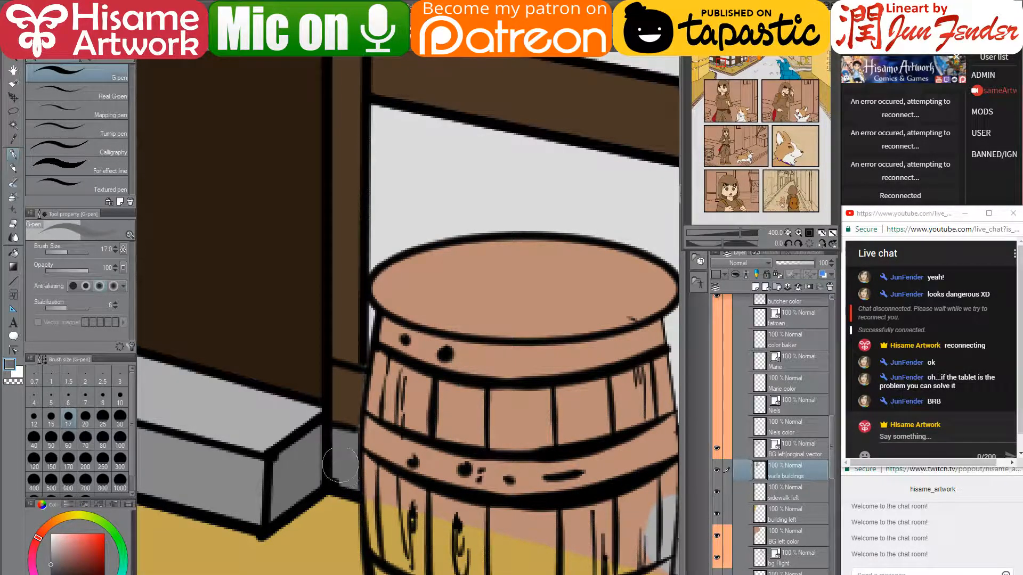
alt+click(349, 391)
mouse_move(353, 388)
mouse_down()
mouse_move(359, 415)
mouse_move(353, 393)
mouse_up()
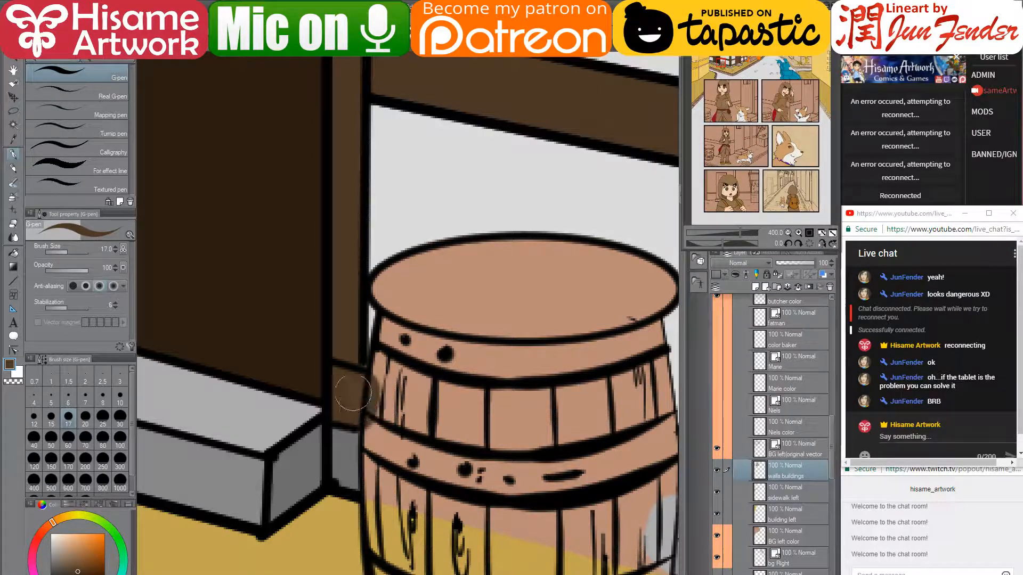
scroll(353, 384, down, 3)
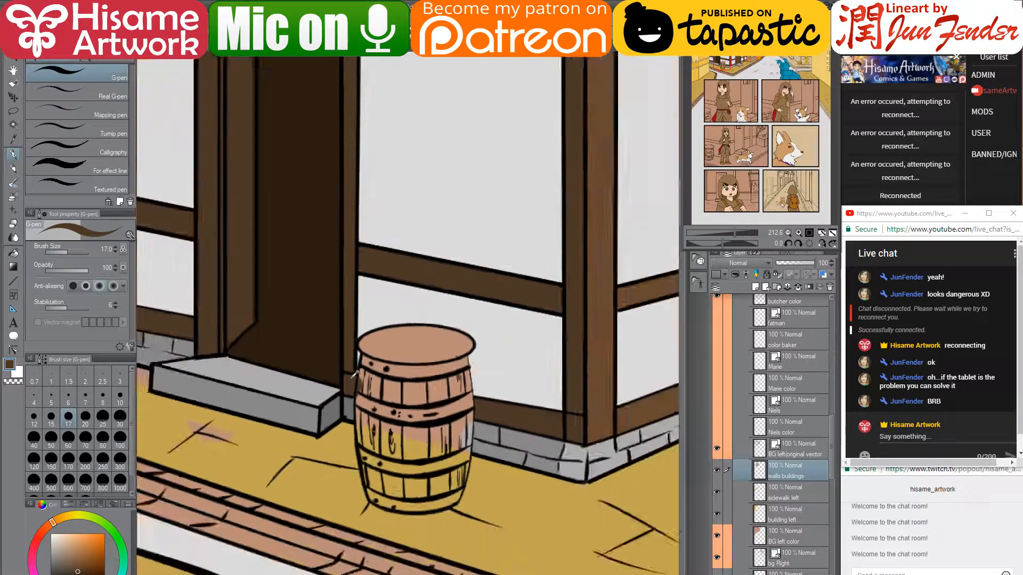
- Fill the barrel's middle and bottom hoop bands with the wall base's grey
scroll(352, 373, down, 2)
scroll(498, 421, up, 2)
alt+click(497, 431)
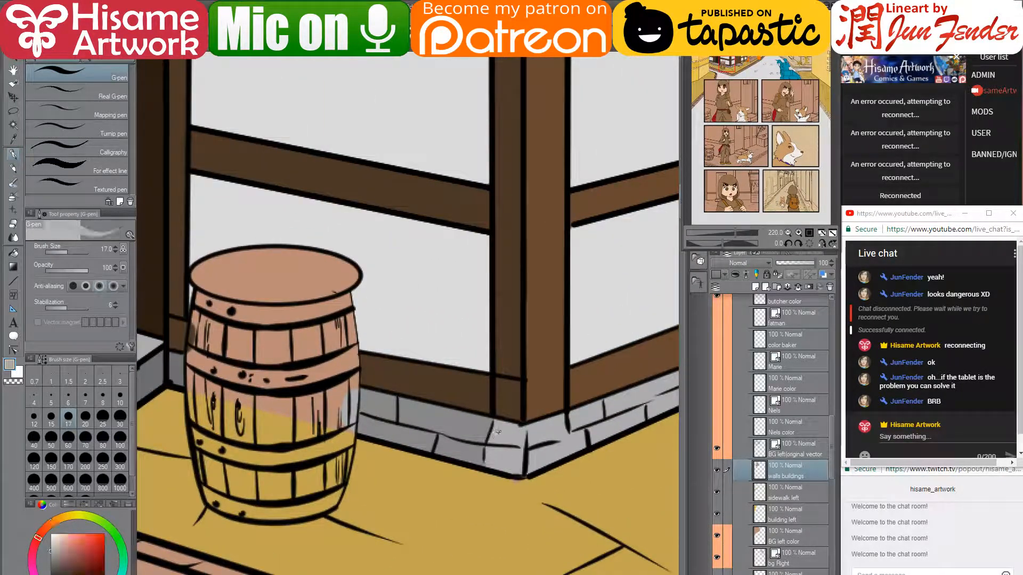
drag(358, 384, 403, 395)
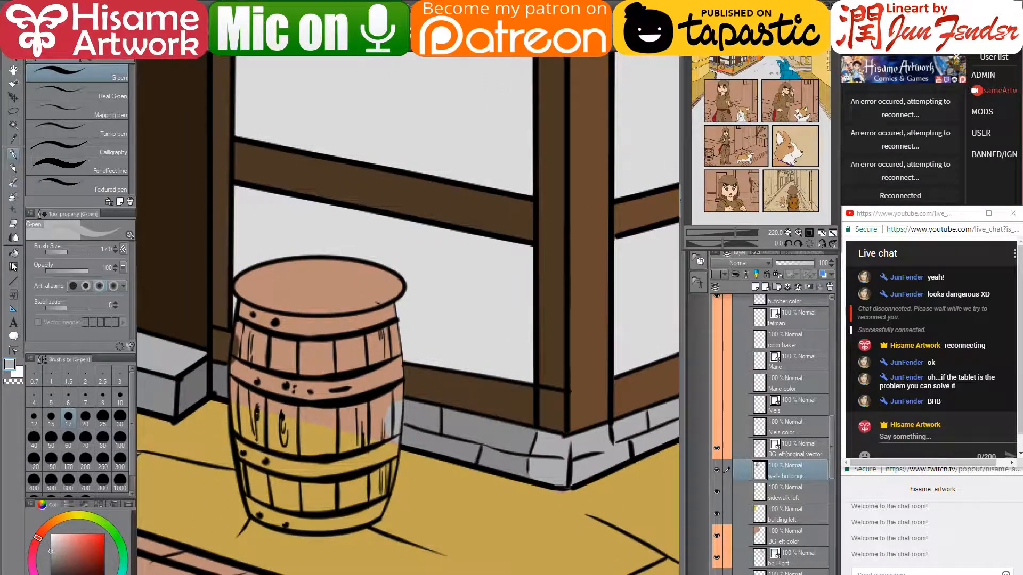
click(12, 264)
click(381, 378)
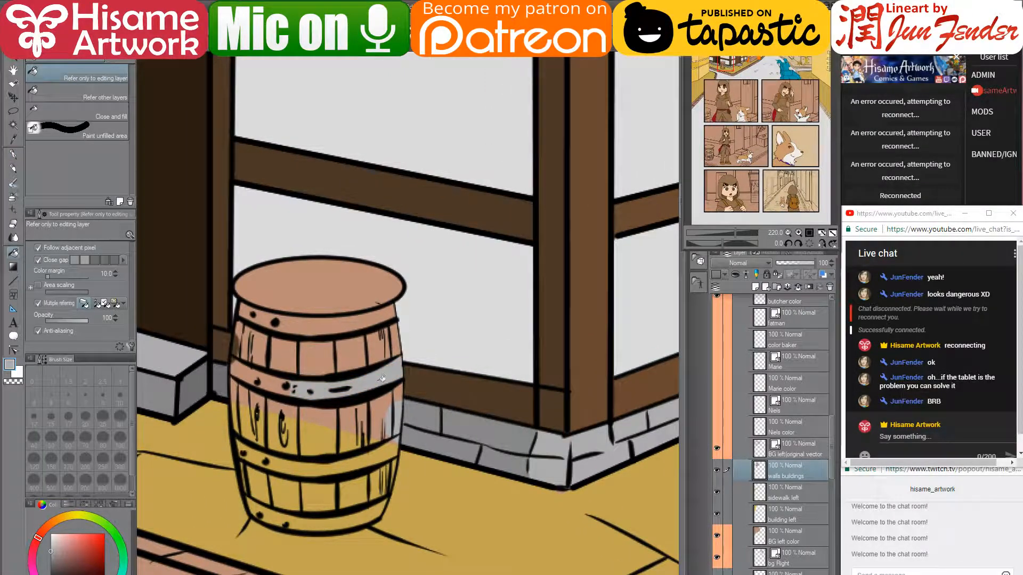
click(273, 378)
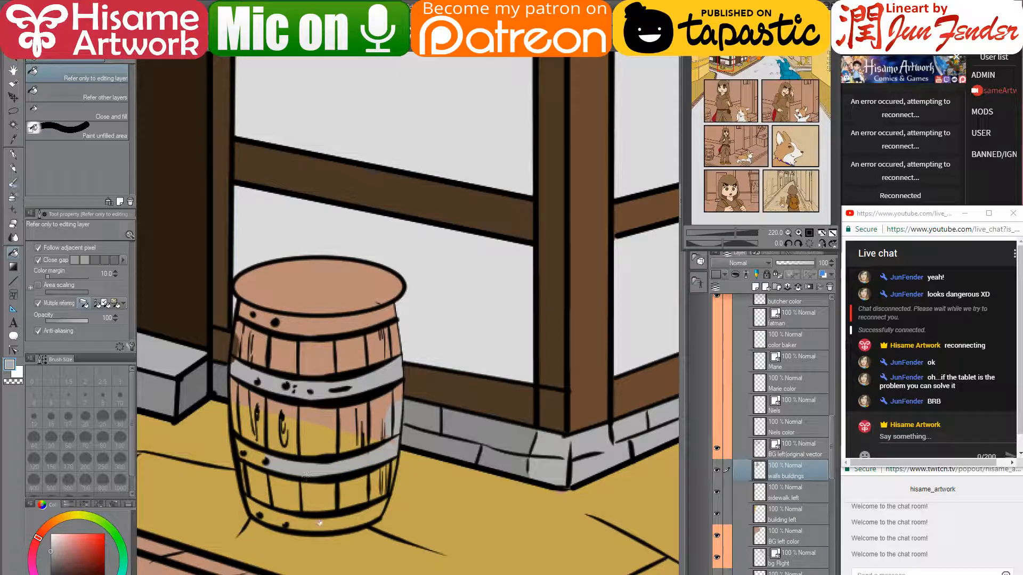
click(274, 514)
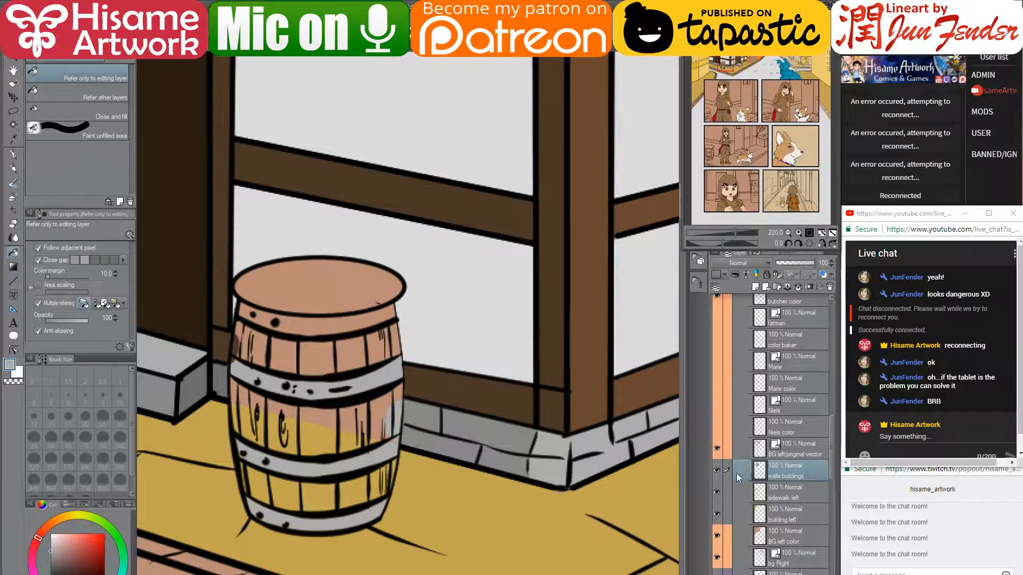
- Fill the upper beam area and the right-hand barrel stave dark brown
click(217, 365)
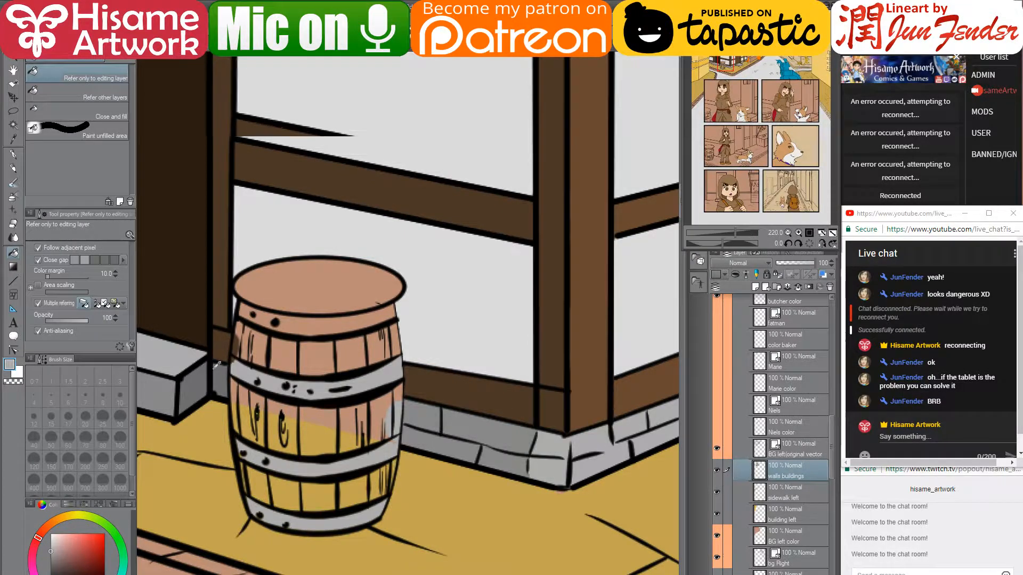
scroll(216, 366, up, 1)
alt+click(657, 351)
drag(379, 445, 384, 418)
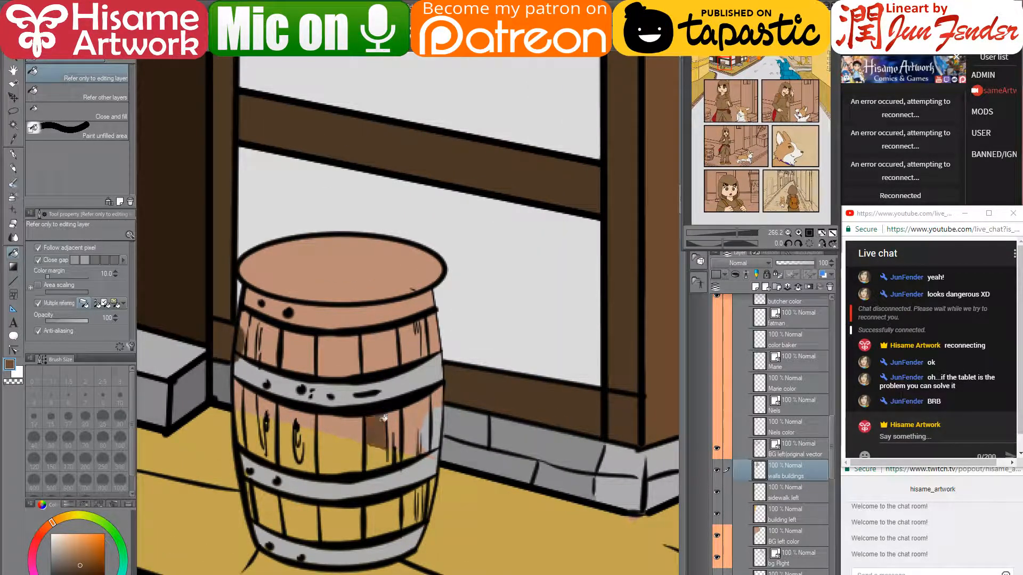
click(415, 418)
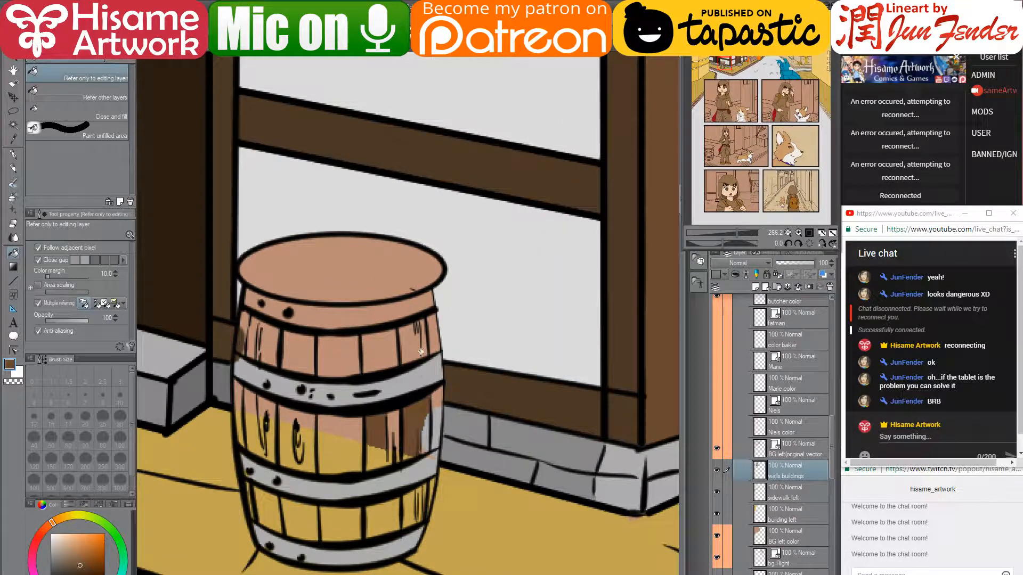
key(ctrl+z)
click(414, 416)
- With the pen, touch up the hoop ends in light grey and shade the barrel's planks brown
click(13, 155)
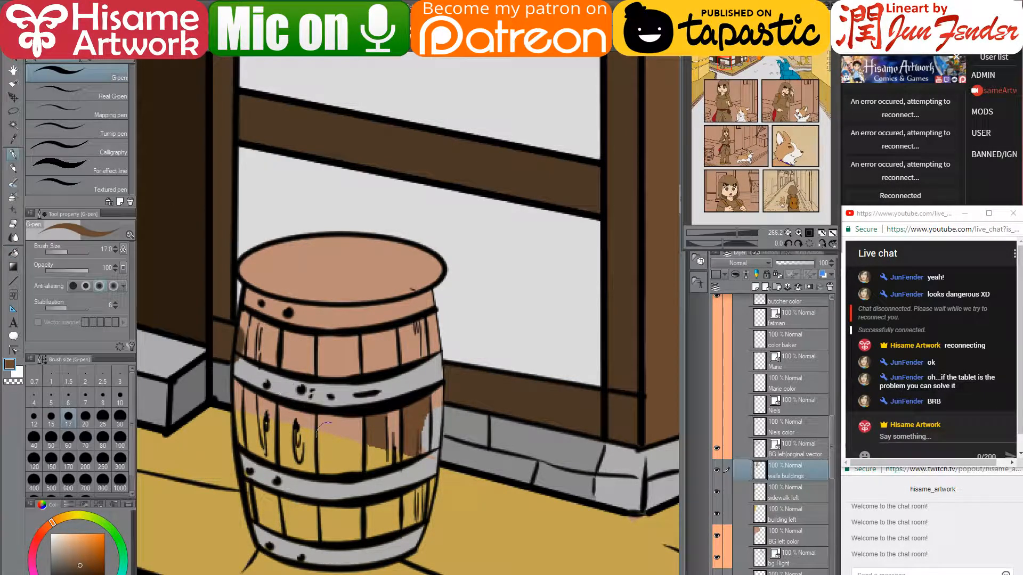
mouse_move(429, 405)
mouse_down()
mouse_move(429, 441)
mouse_move(432, 419)
mouse_move(430, 441)
mouse_move(410, 449)
mouse_move(328, 468)
mouse_move(422, 432)
mouse_move(360, 440)
mouse_move(311, 424)
mouse_move(343, 426)
mouse_move(327, 465)
mouse_up()
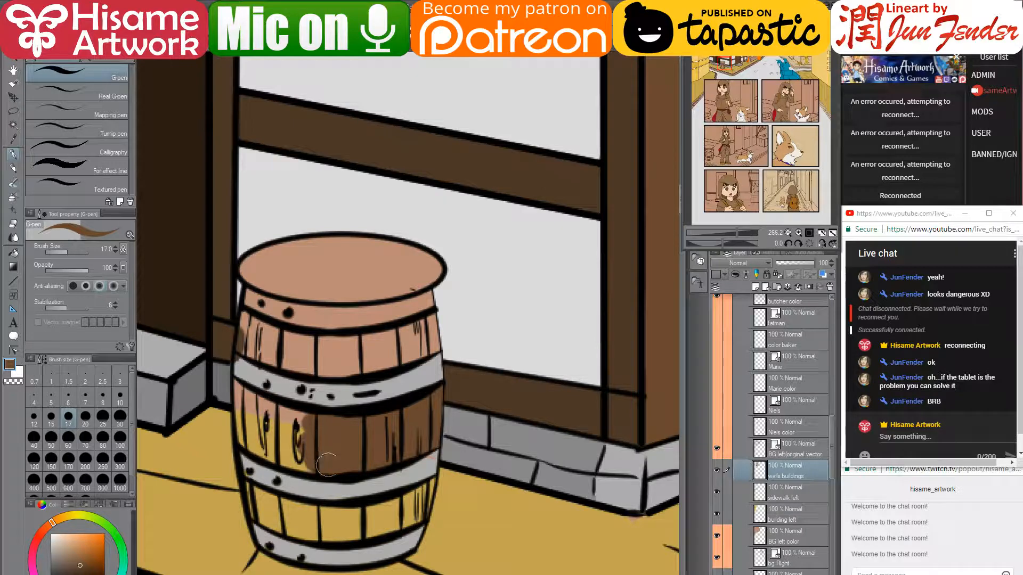
alt+click(431, 462)
drag(261, 479, 239, 453)
mouse_move(239, 363)
mouse_down()
mouse_move(281, 387)
mouse_move(262, 384)
mouse_move(311, 394)
mouse_move(363, 398)
mouse_move(429, 371)
mouse_up()
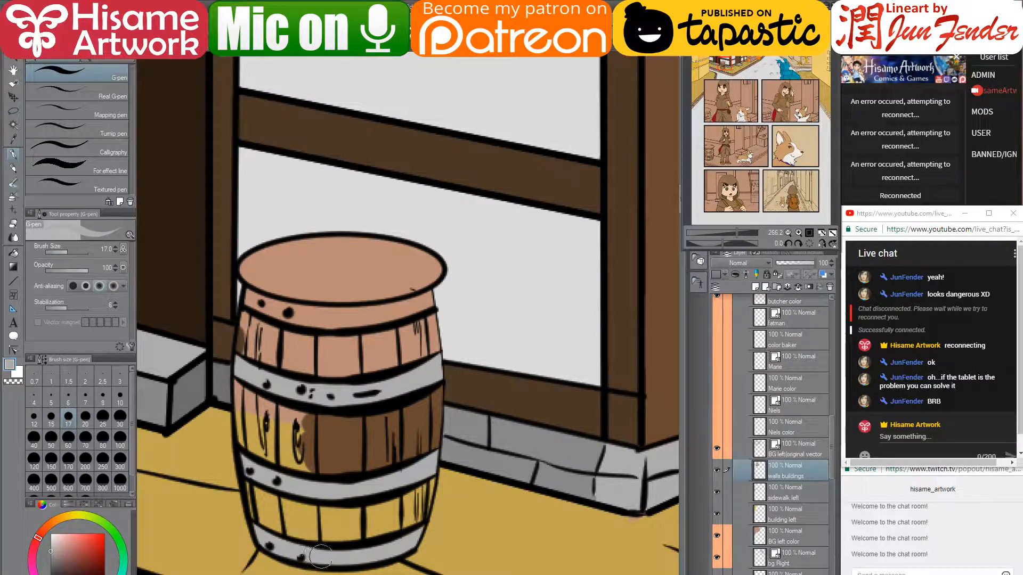
alt+click(356, 450)
mouse_move(429, 486)
mouse_down()
mouse_move(418, 516)
mouse_move(339, 529)
mouse_move(418, 496)
mouse_move(430, 471)
mouse_move(362, 537)
mouse_move(305, 537)
mouse_move(272, 522)
mouse_move(332, 524)
mouse_move(283, 508)
mouse_move(354, 519)
mouse_move(356, 496)
mouse_up()
mouse_move(338, 353)
mouse_down()
mouse_move(387, 348)
mouse_move(363, 368)
mouse_move(427, 339)
mouse_move(371, 338)
mouse_move(368, 320)
mouse_move(400, 336)
mouse_move(428, 320)
mouse_move(430, 348)
mouse_move(427, 317)
mouse_move(433, 350)
mouse_up()
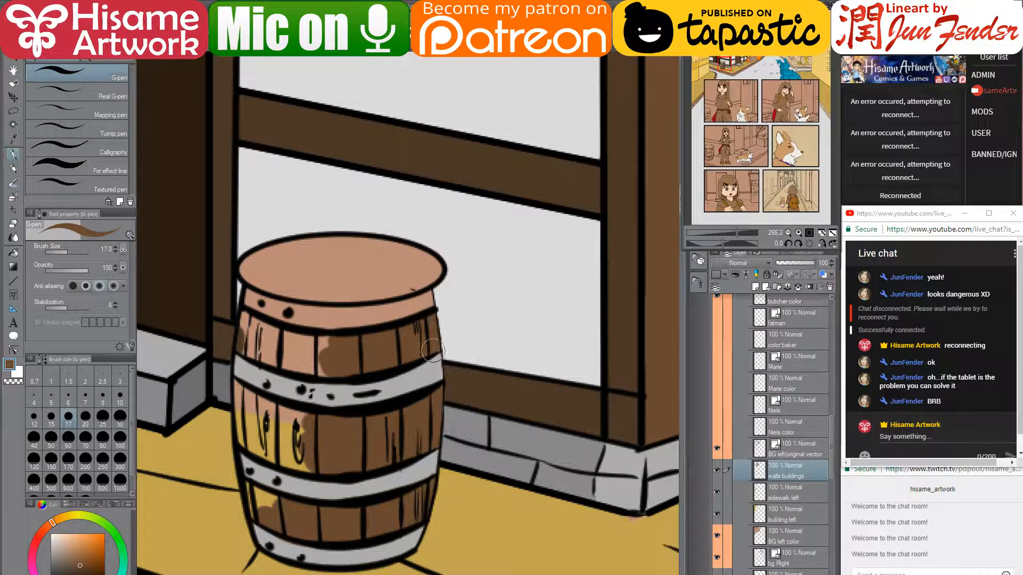
- Fill all three segments of the barrel's top hoop band grey
click(14, 252)
alt+click(412, 383)
click(369, 312)
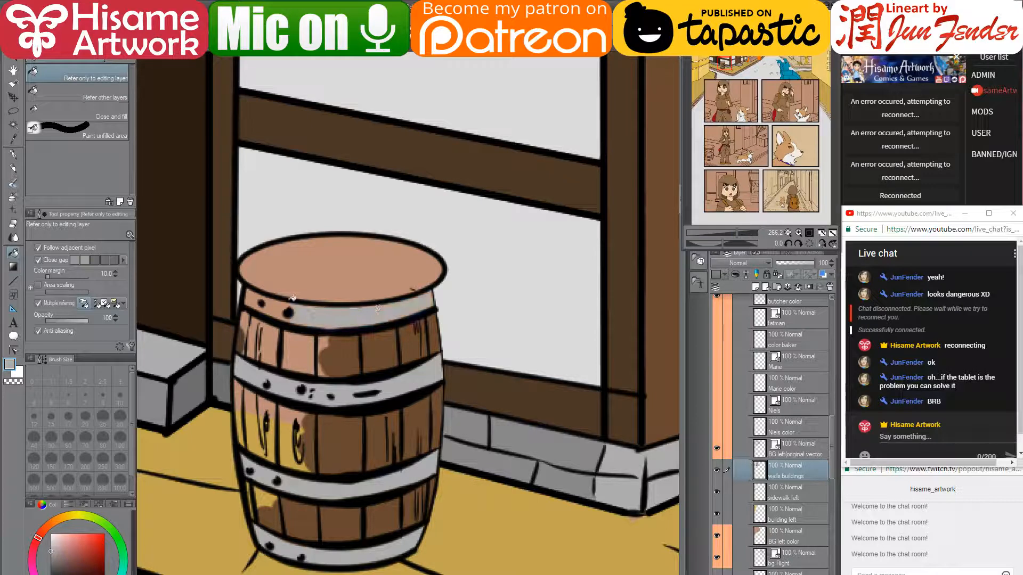
click(273, 304)
click(254, 296)
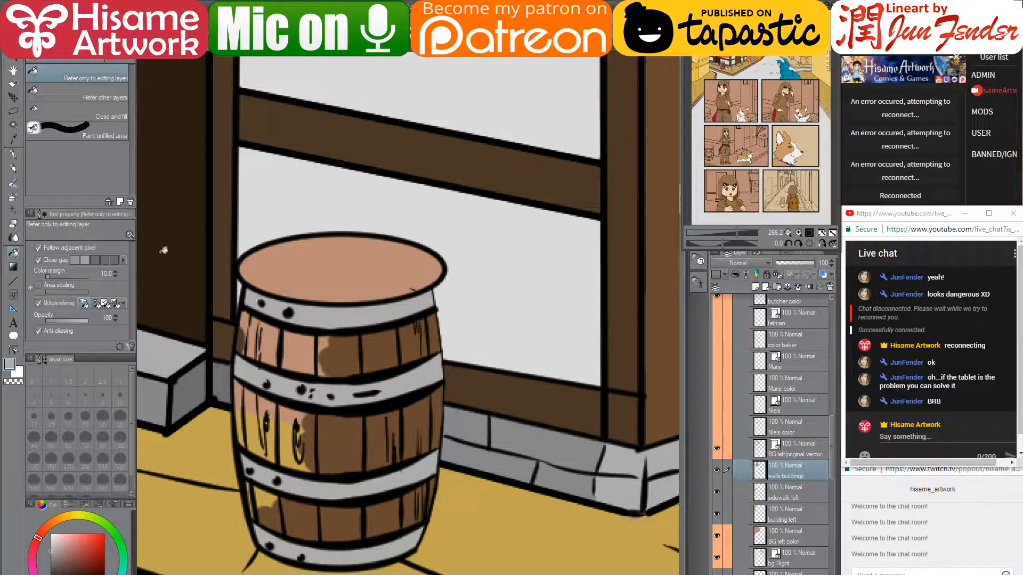
- Paint a darker brown over the upper-left and left-middle staves, covering the pink and yellow
key(p)
alt+click(318, 363)
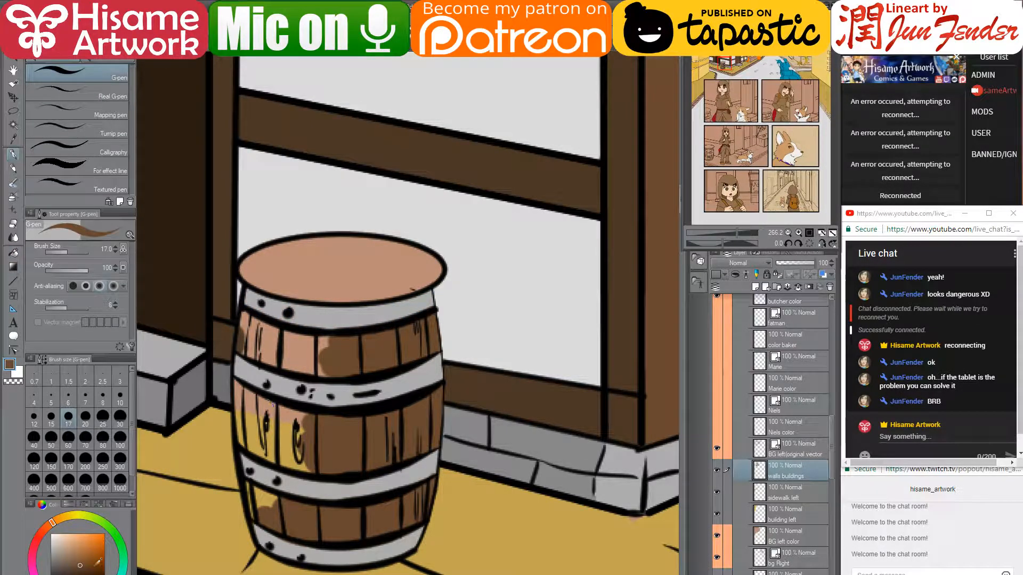
click(91, 566)
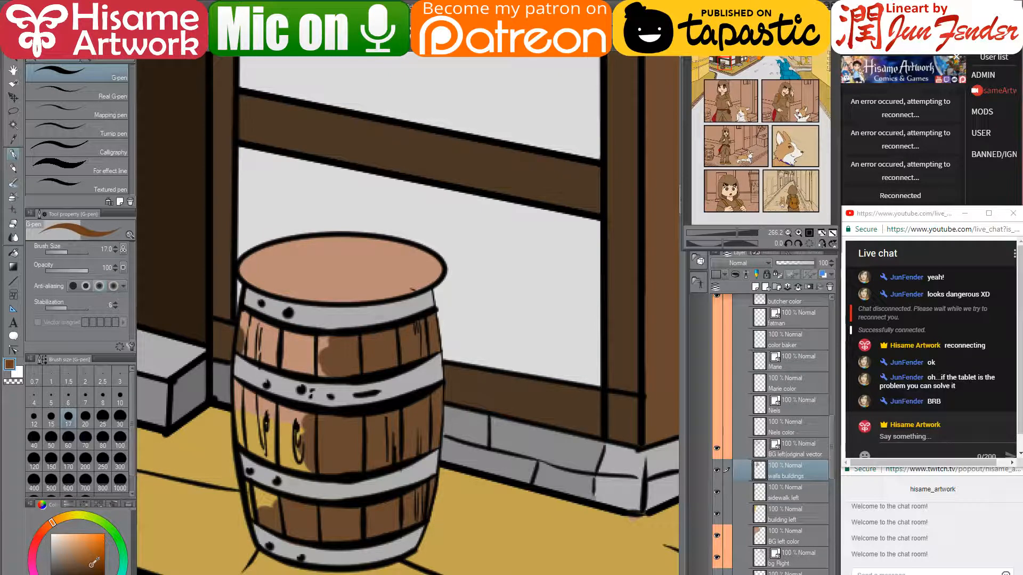
click(46, 526)
mouse_move(297, 351)
mouse_down()
mouse_move(255, 336)
mouse_move(245, 319)
mouse_move(294, 344)
mouse_move(267, 334)
mouse_move(325, 342)
mouse_move(249, 348)
mouse_move(302, 368)
mouse_move(267, 353)
mouse_move(303, 348)
mouse_move(347, 368)
mouse_up()
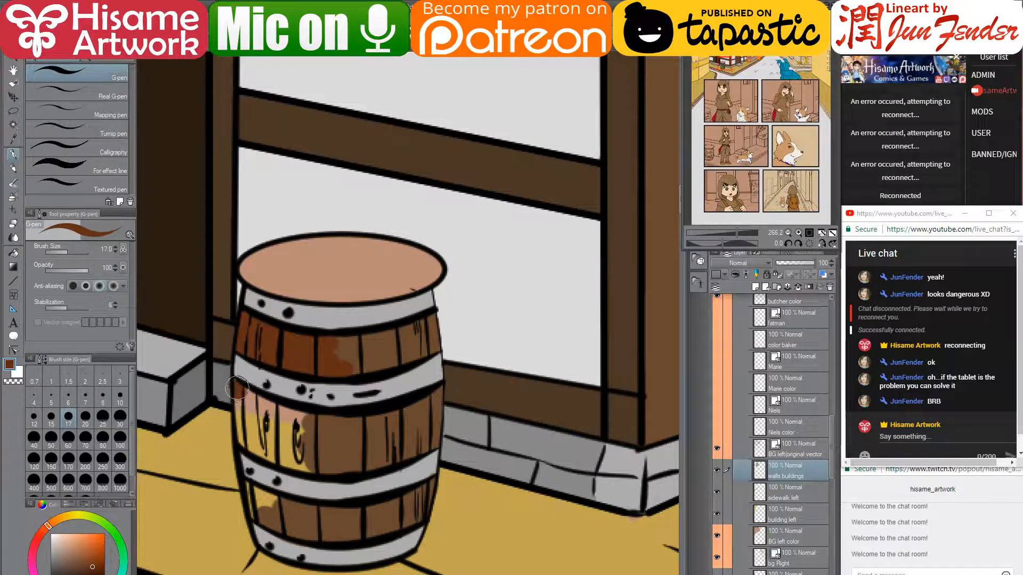
mouse_move(260, 409)
mouse_down()
mouse_move(242, 391)
mouse_move(307, 418)
mouse_up()
mouse_move(239, 389)
mouse_down()
mouse_move(249, 443)
mouse_move(283, 462)
mouse_move(325, 468)
mouse_move(259, 423)
mouse_move(325, 429)
mouse_up()
alt+click(315, 401)
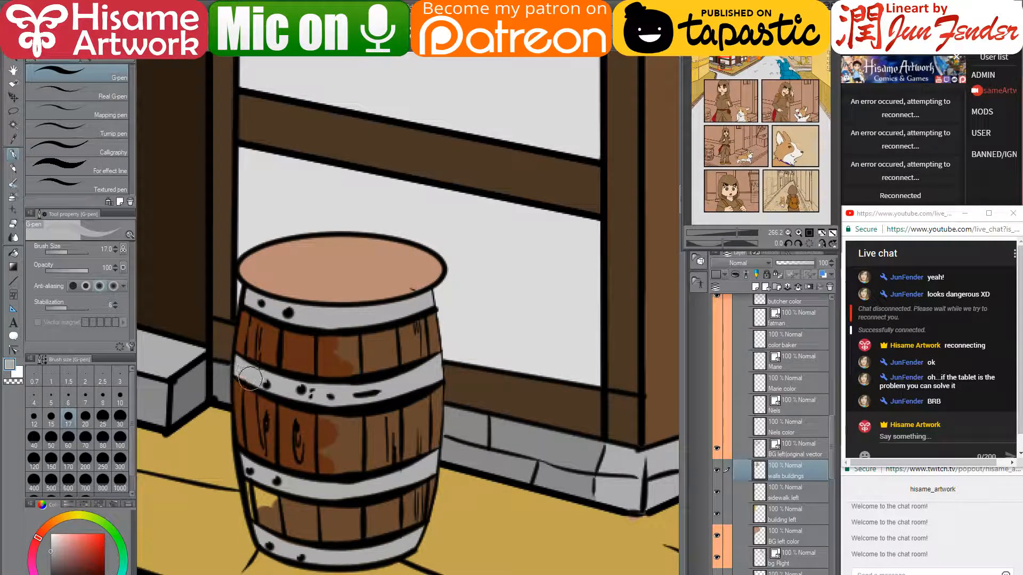
- Brush brown over the yellow highlights on the lower staves and across the right-side staves
alt+click(302, 351)
mouse_move(253, 486)
mouse_down()
mouse_move(258, 517)
mouse_move(253, 510)
mouse_move(280, 529)
mouse_move(294, 531)
mouse_move(255, 502)
mouse_move(251, 486)
mouse_move(323, 525)
mouse_move(365, 520)
mouse_up()
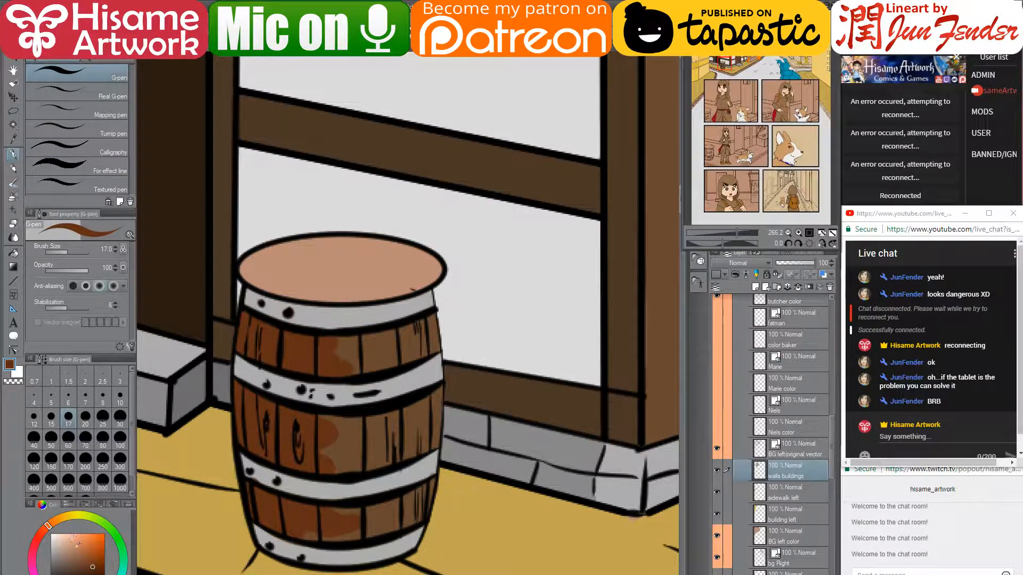
mouse_move(337, 534)
mouse_down()
mouse_move(422, 497)
mouse_move(401, 503)
mouse_up()
mouse_move(324, 427)
mouse_down()
mouse_move(411, 413)
mouse_move(401, 423)
mouse_up()
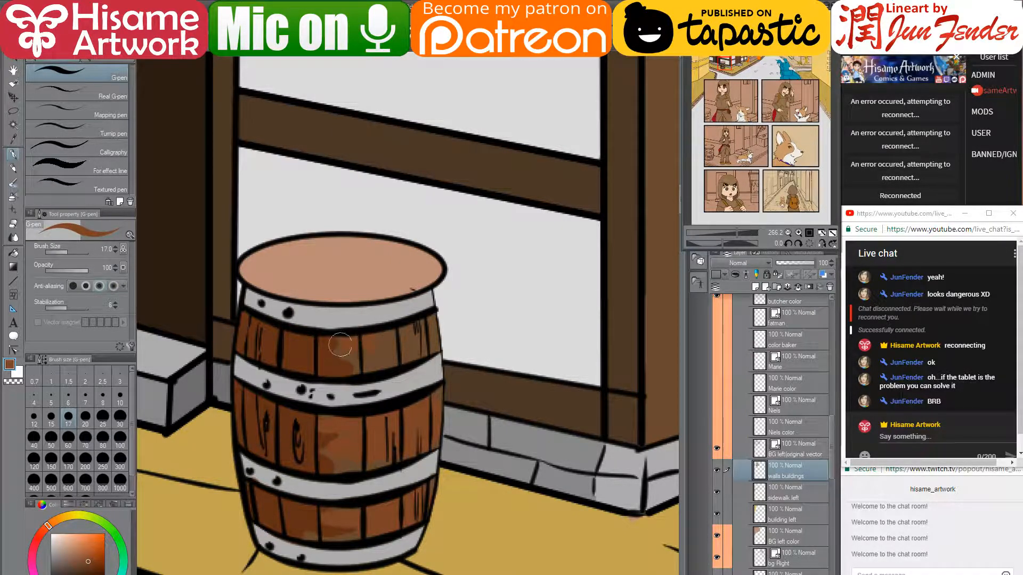
mouse_move(340, 345)
mouse_down()
mouse_move(410, 352)
mouse_move(425, 340)
mouse_move(403, 383)
mouse_up()
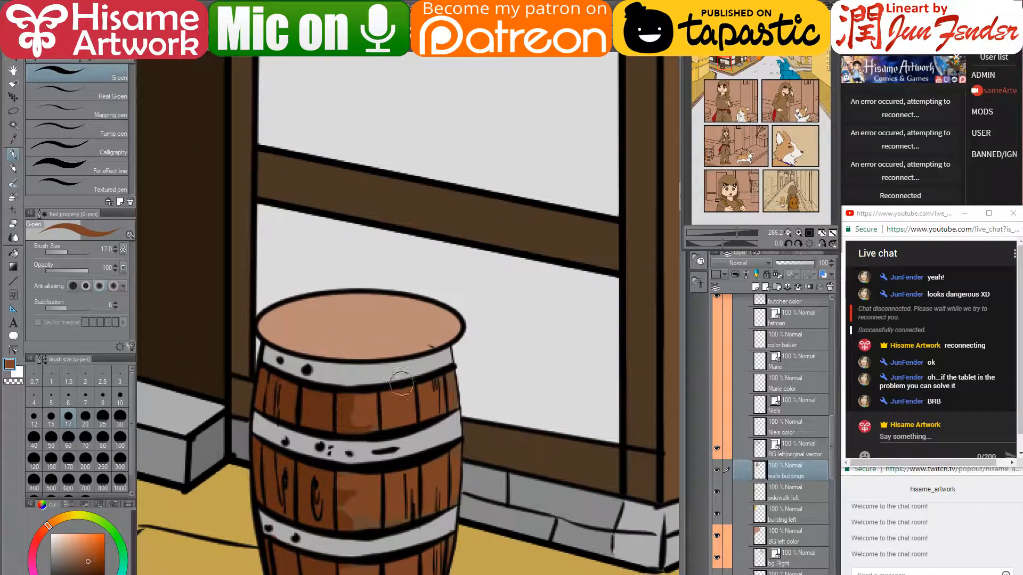
click(79, 559)
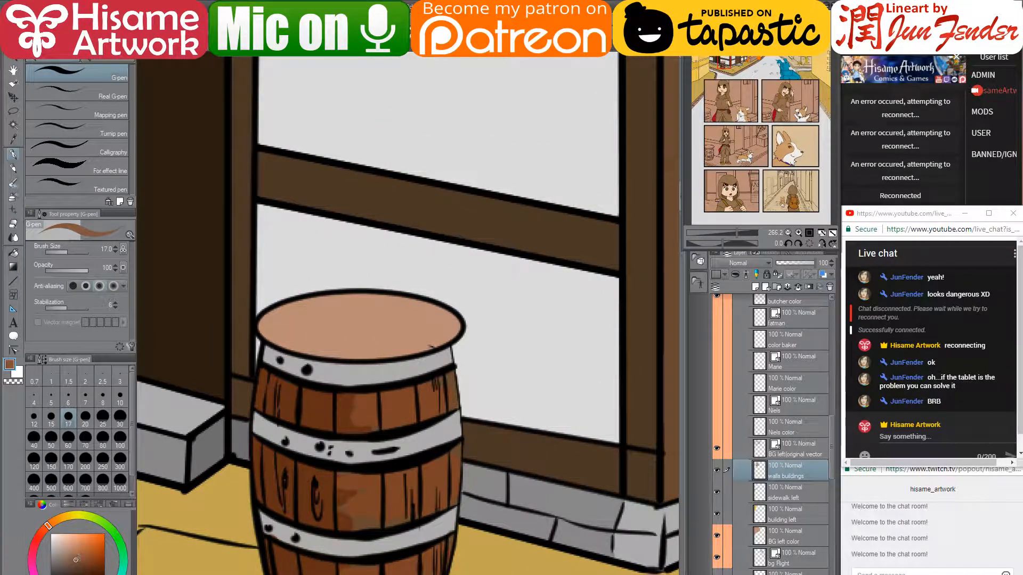
mouse_move(328, 347)
mouse_down()
mouse_move(349, 326)
mouse_move(373, 332)
mouse_up()
click(14, 252)
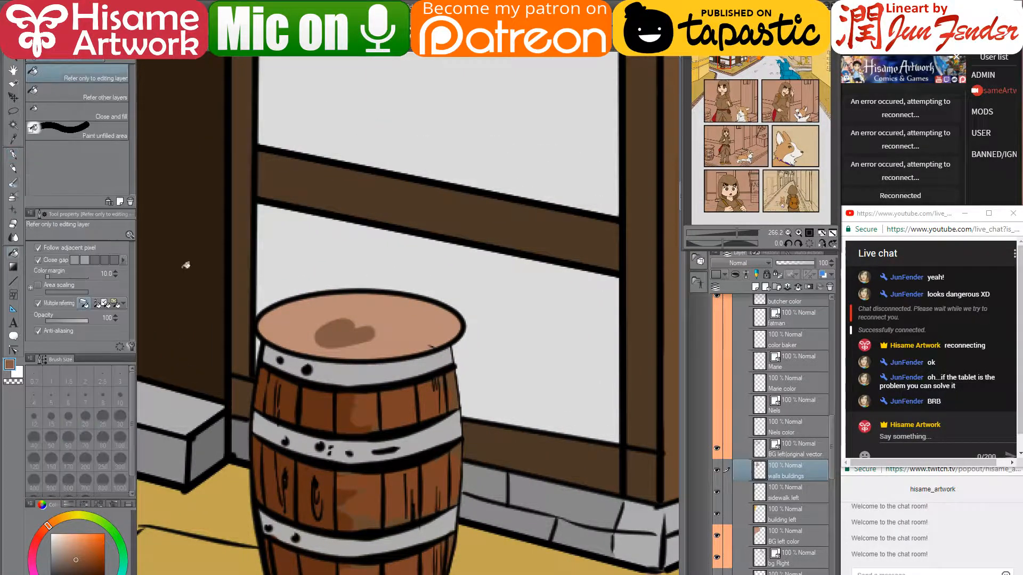
click(387, 353)
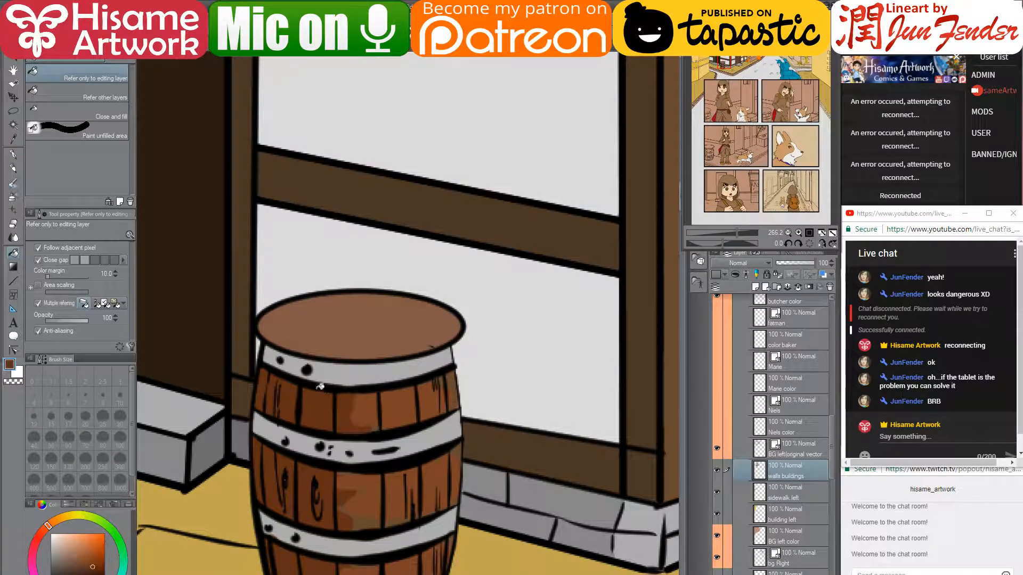
click(12, 154)
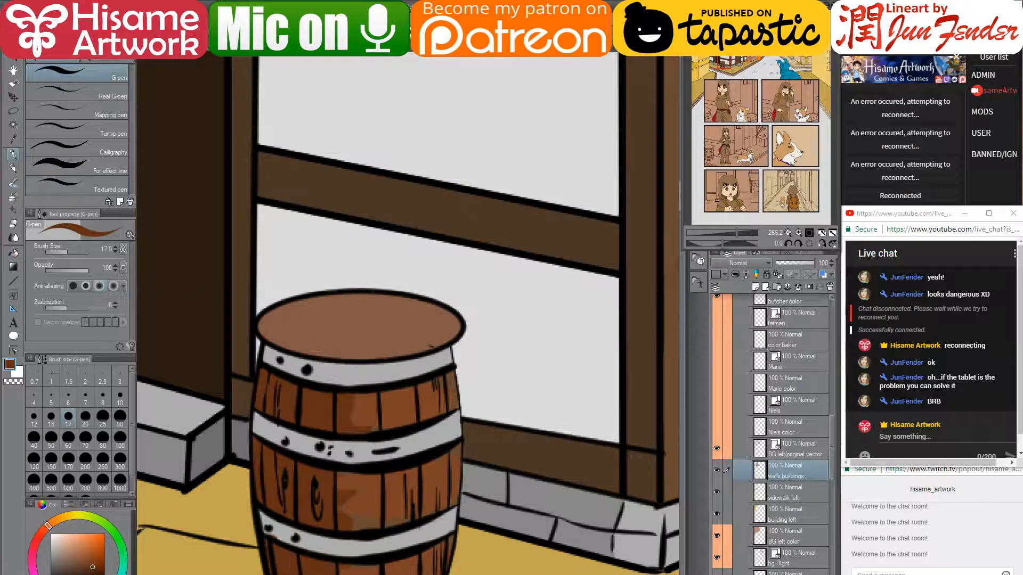
drag(275, 321, 292, 336)
alt+click(399, 407)
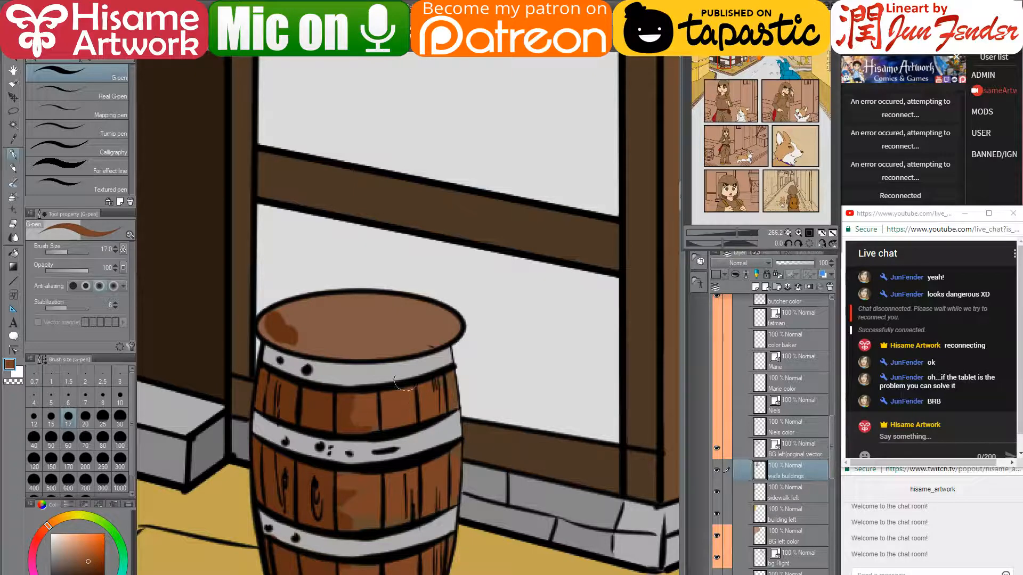
mouse_move(434, 339)
mouse_down()
mouse_move(416, 310)
mouse_move(432, 315)
mouse_move(435, 333)
mouse_move(348, 347)
mouse_up()
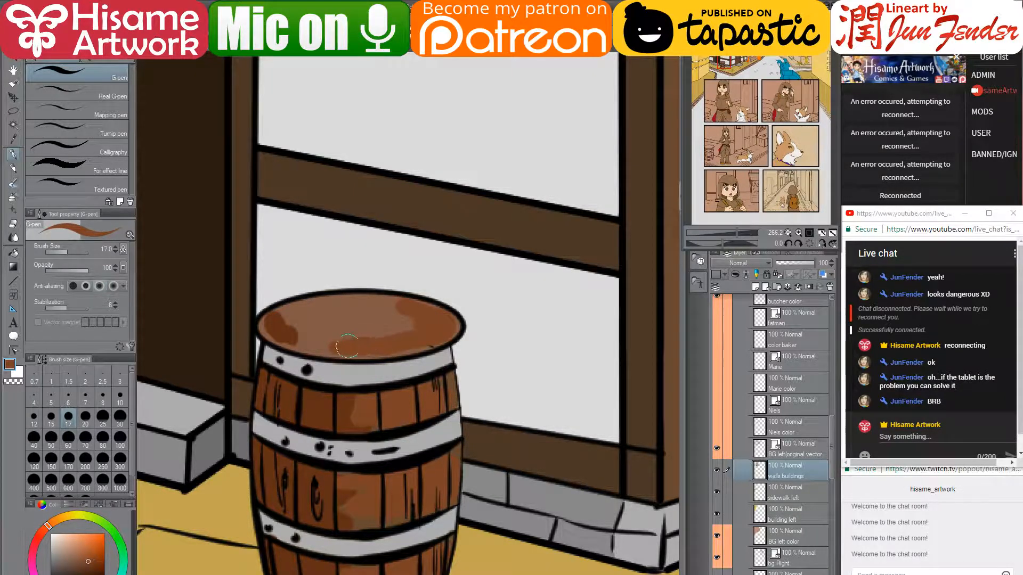
alt+click(279, 326)
mouse_move(287, 332)
mouse_down()
mouse_move(310, 340)
mouse_move(304, 324)
mouse_move(373, 310)
mouse_move(299, 315)
mouse_move(380, 321)
mouse_up()
mouse_move(426, 424)
mouse_down()
mouse_move(400, 288)
mouse_move(386, 295)
mouse_up()
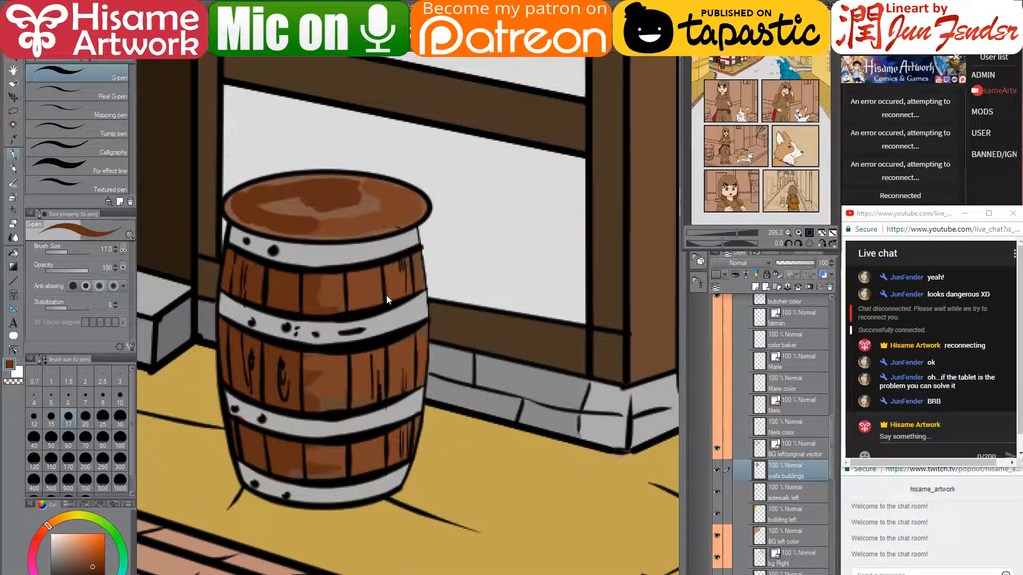
scroll(387, 300, down, 5)
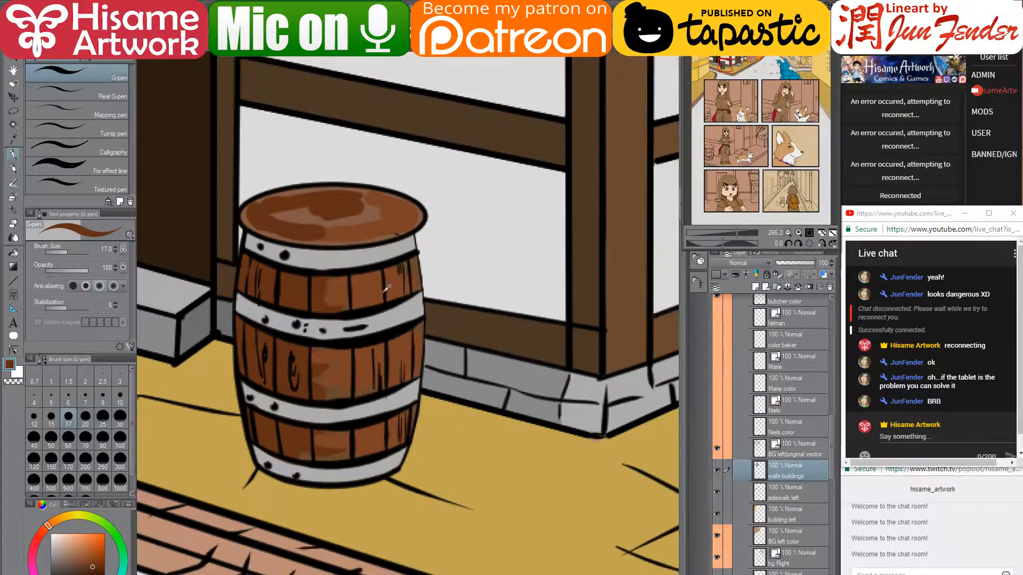
scroll(387, 300, down, 2)
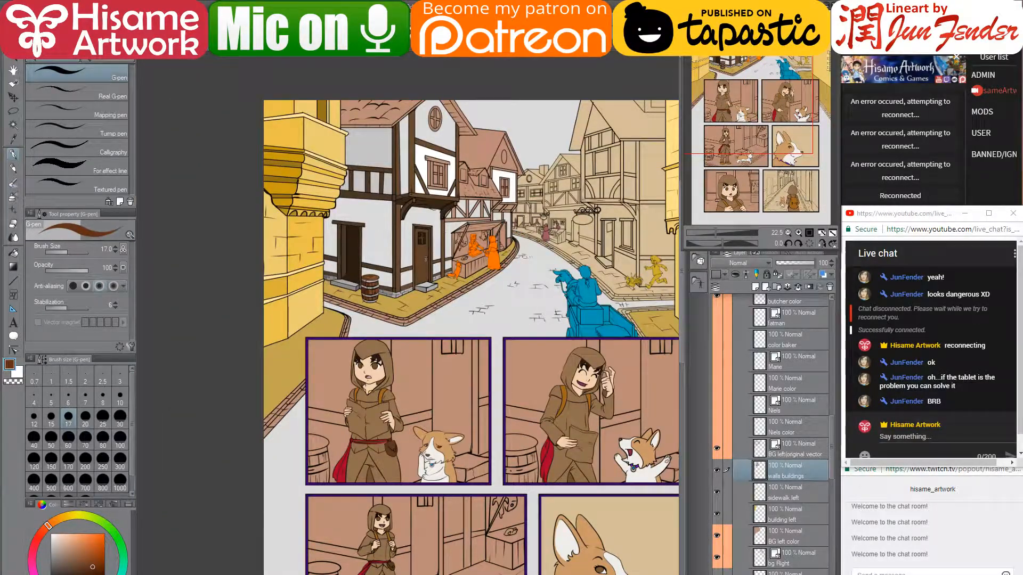
- Extend the diagonal brace line, then fill the plank above the window, outer frame and sill brown
scroll(441, 140, up, 6)
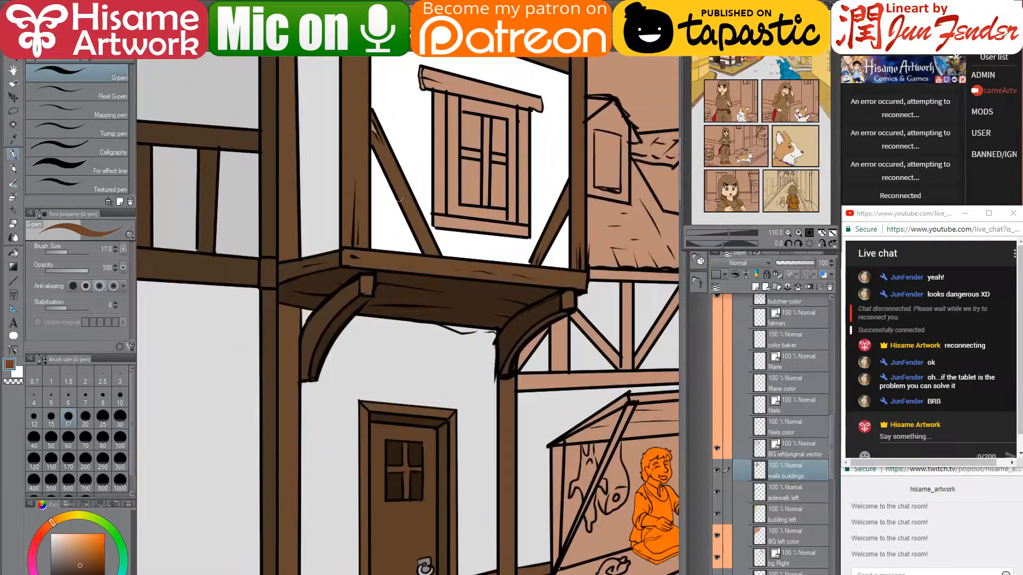
drag(432, 151, 425, 329)
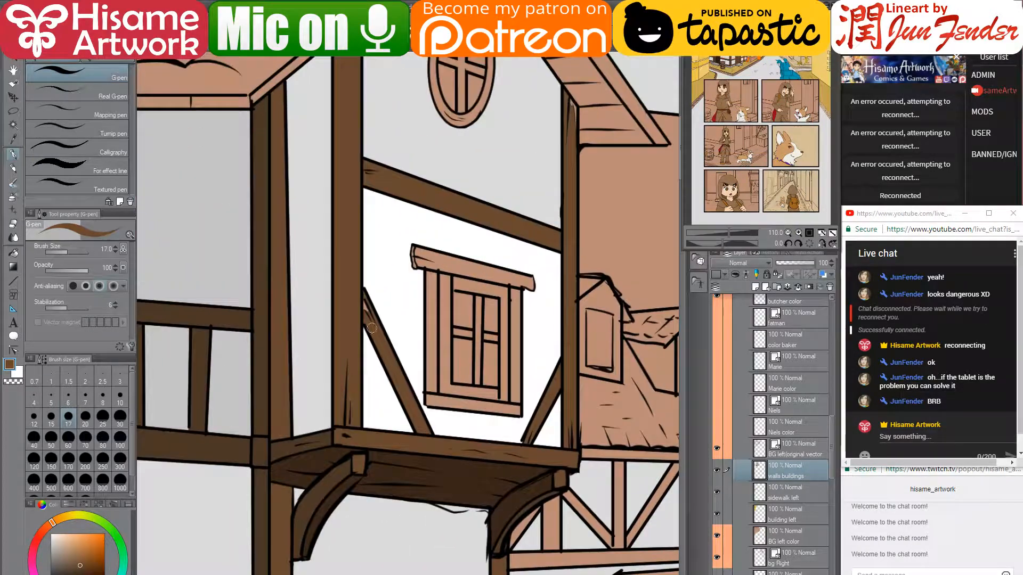
drag(362, 297, 373, 326)
drag(471, 243, 496, 317)
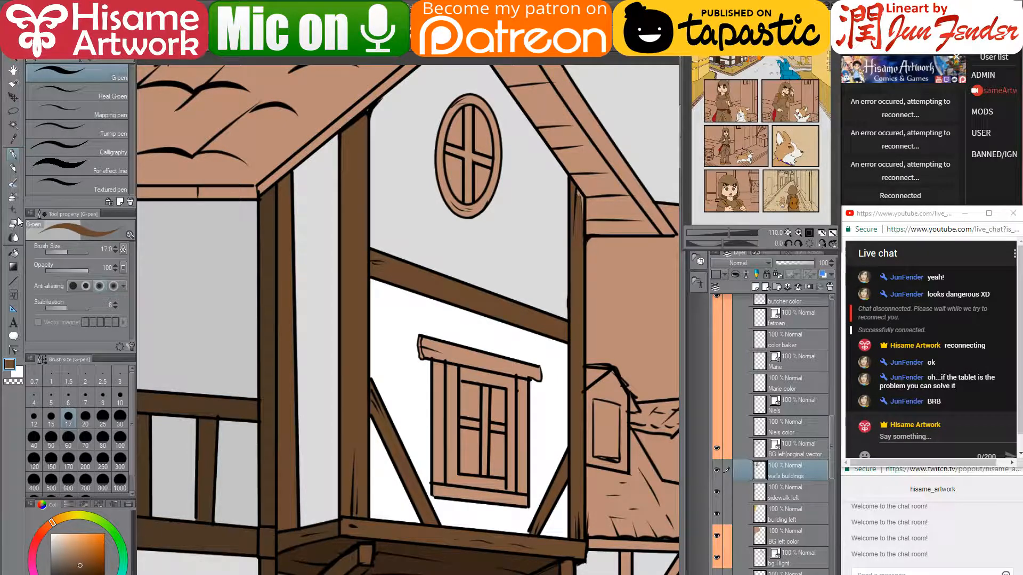
click(13, 254)
click(488, 363)
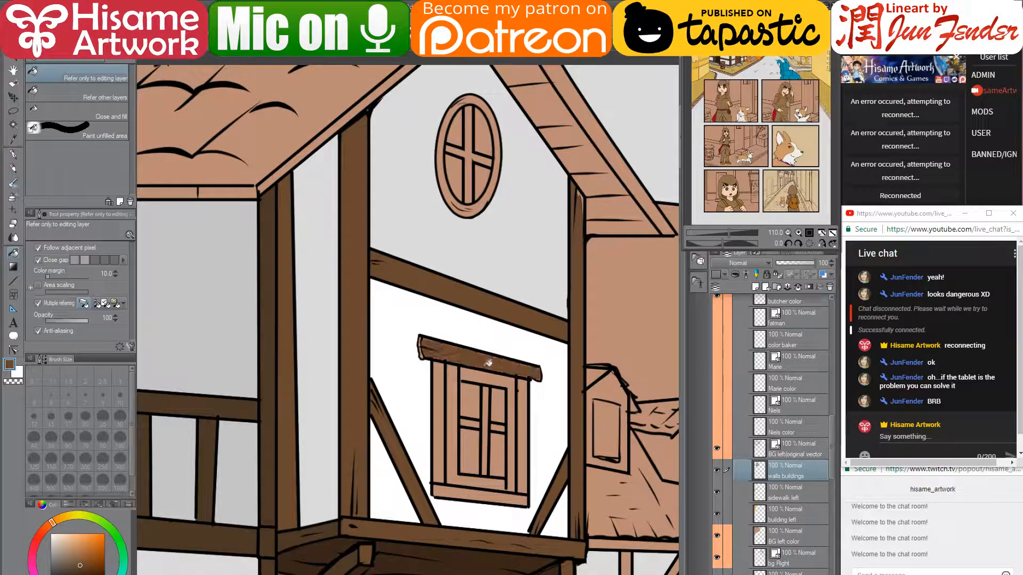
click(443, 402)
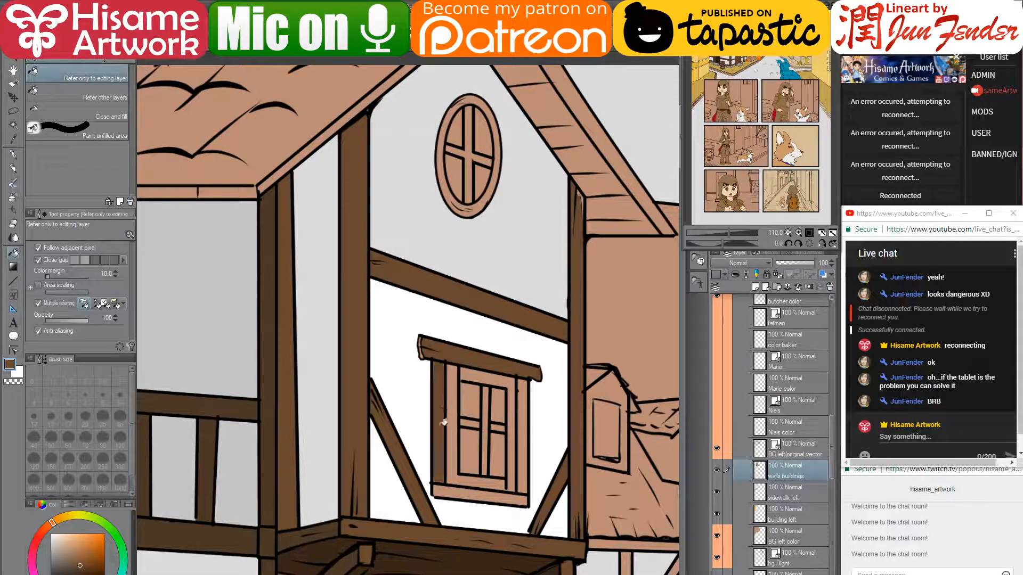
click(450, 494)
click(525, 469)
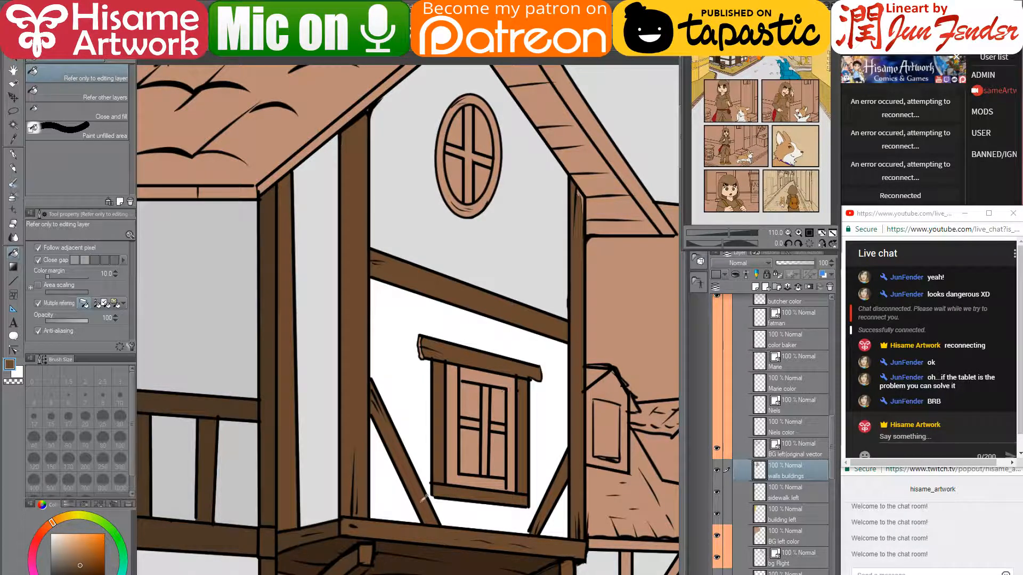
- Fill the window's inner frame, centre mullion and left crossbar in a darker brown
alt+click(331, 524)
click(487, 429)
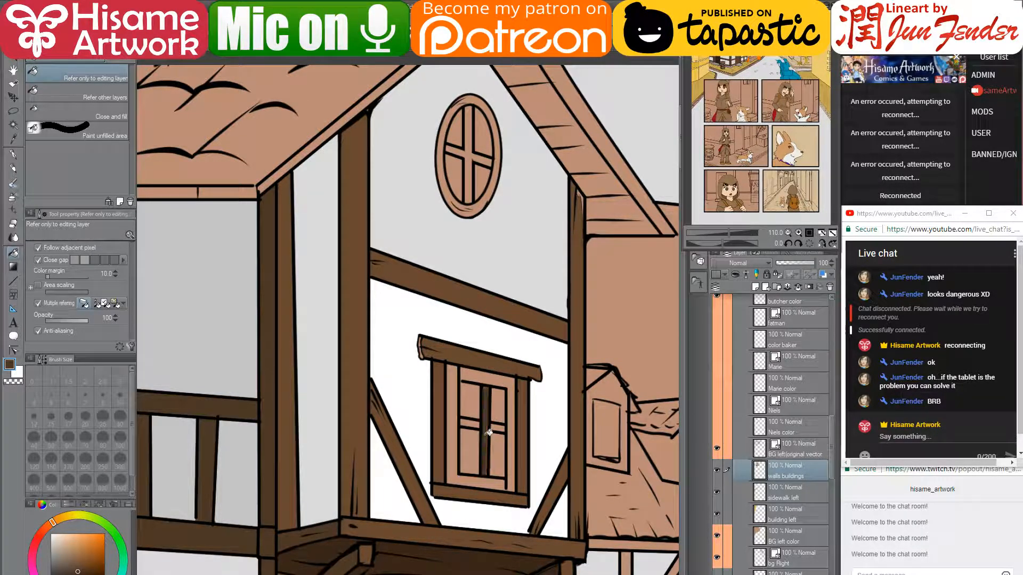
click(471, 422)
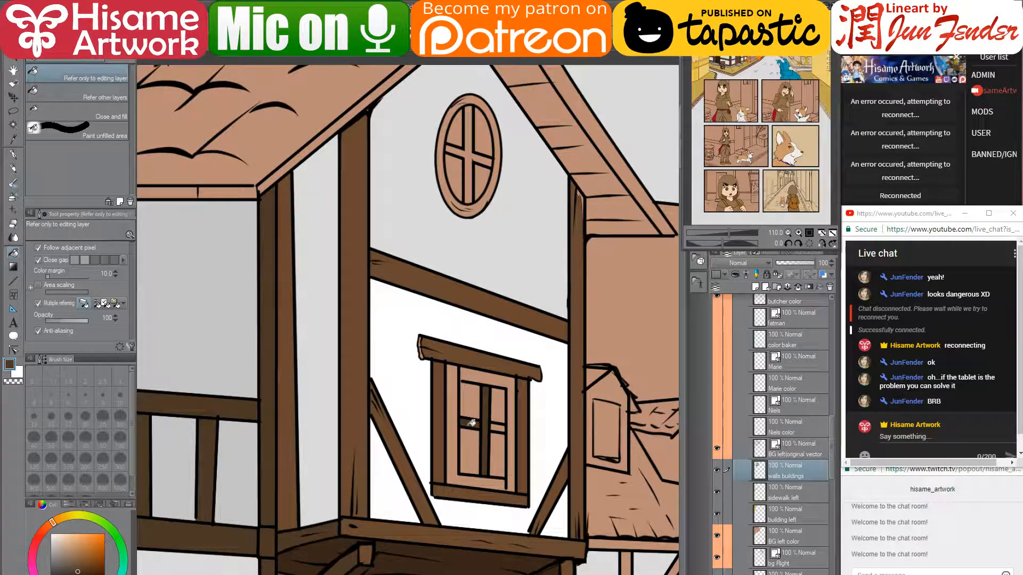
click(510, 376)
click(457, 473)
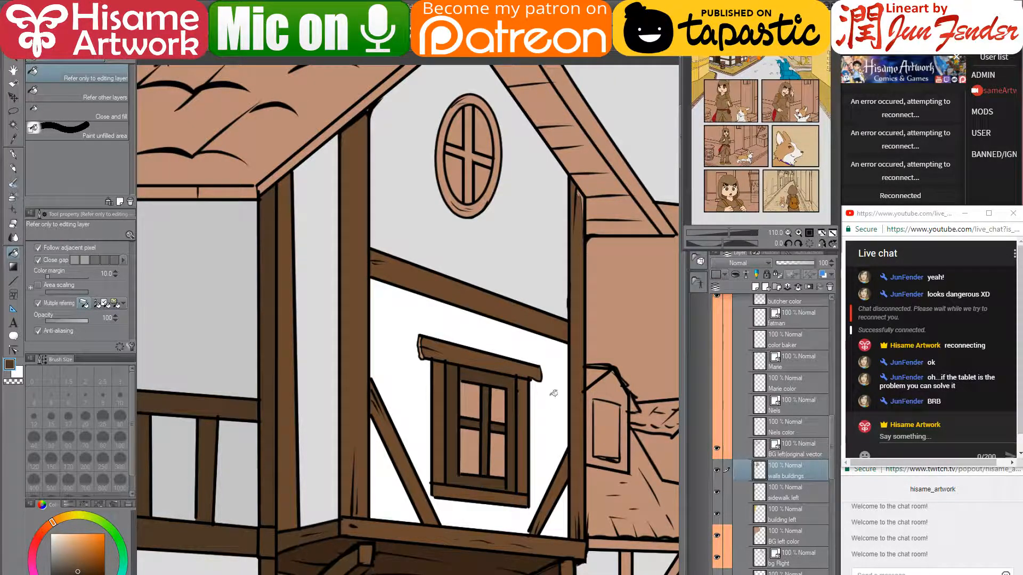
- Recolour the inner frame, mullion and crossbars in a slightly lighter brown
alt+click(440, 401)
drag(80, 565, 82, 562)
click(512, 381)
click(486, 422)
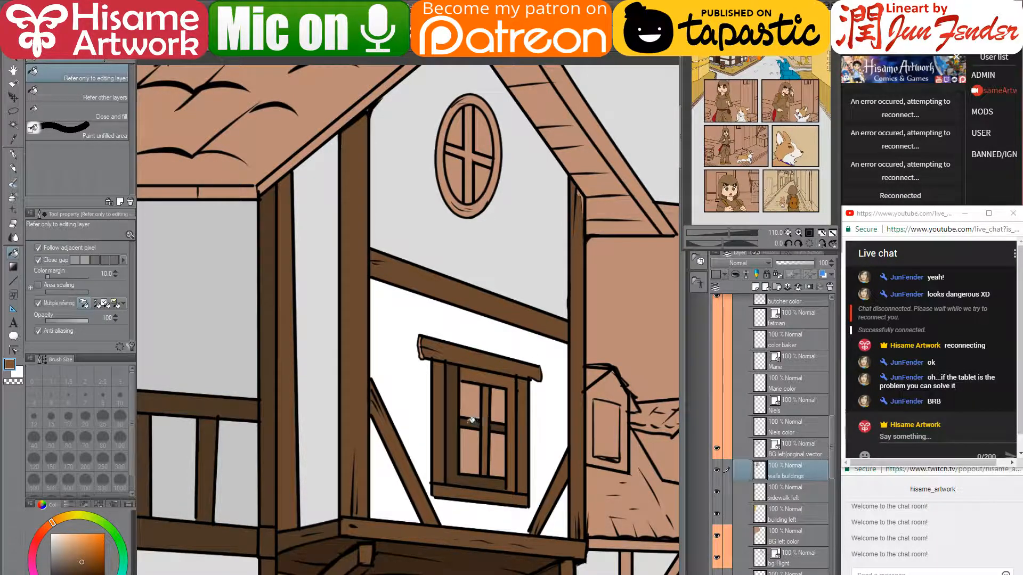
click(454, 421)
click(469, 424)
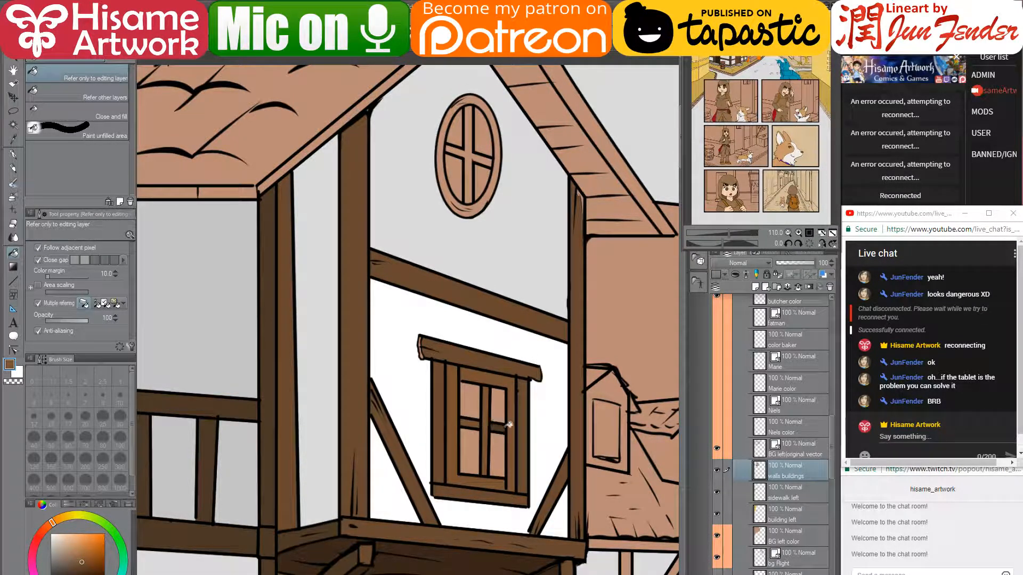
click(509, 426)
click(470, 425)
- Fill all four window panes dark brown
drag(509, 454, 496, 369)
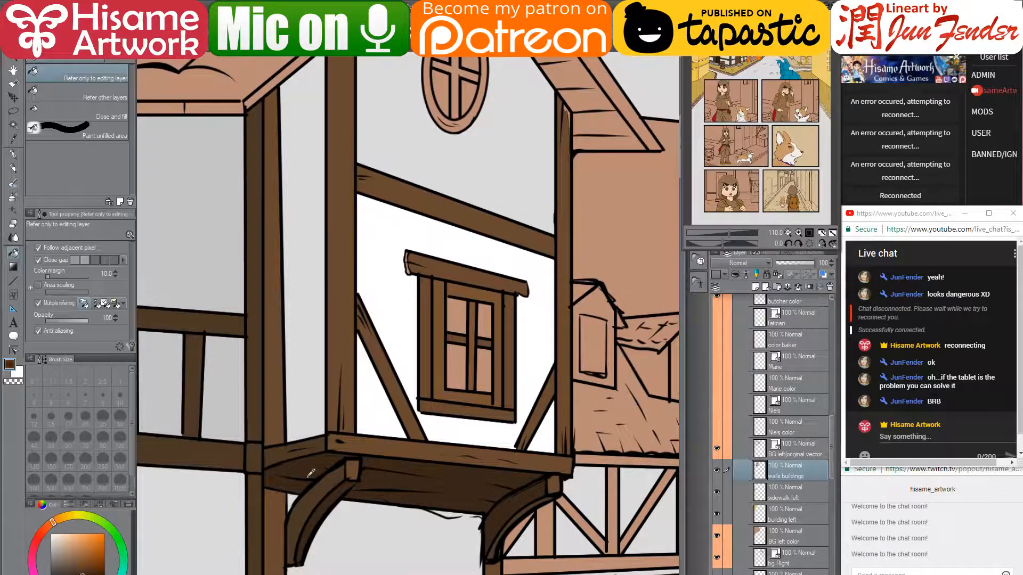
click(460, 364)
click(463, 320)
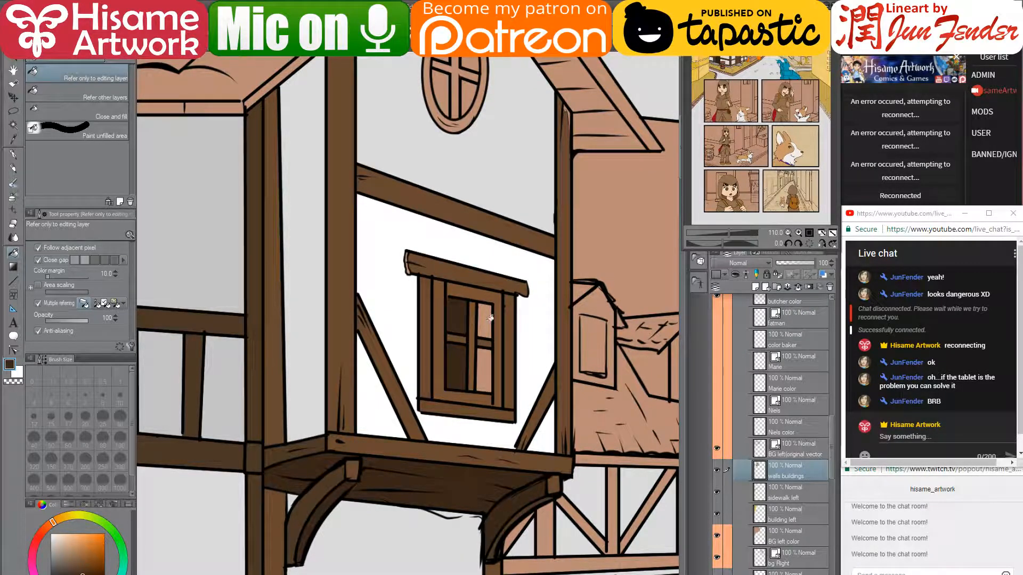
click(486, 319)
click(485, 366)
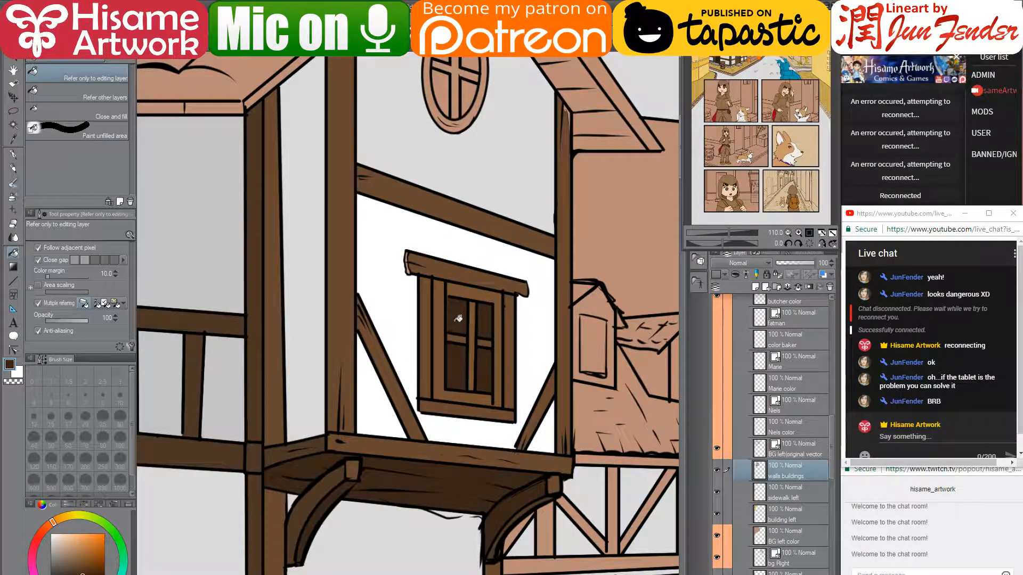
scroll(459, 320, up, 5)
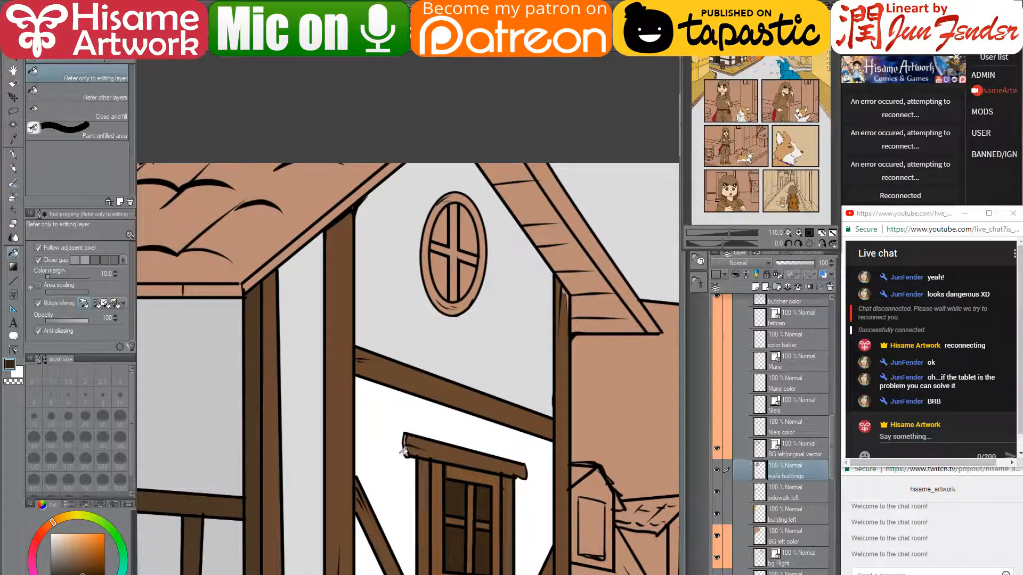
scroll(427, 481, up, 8)
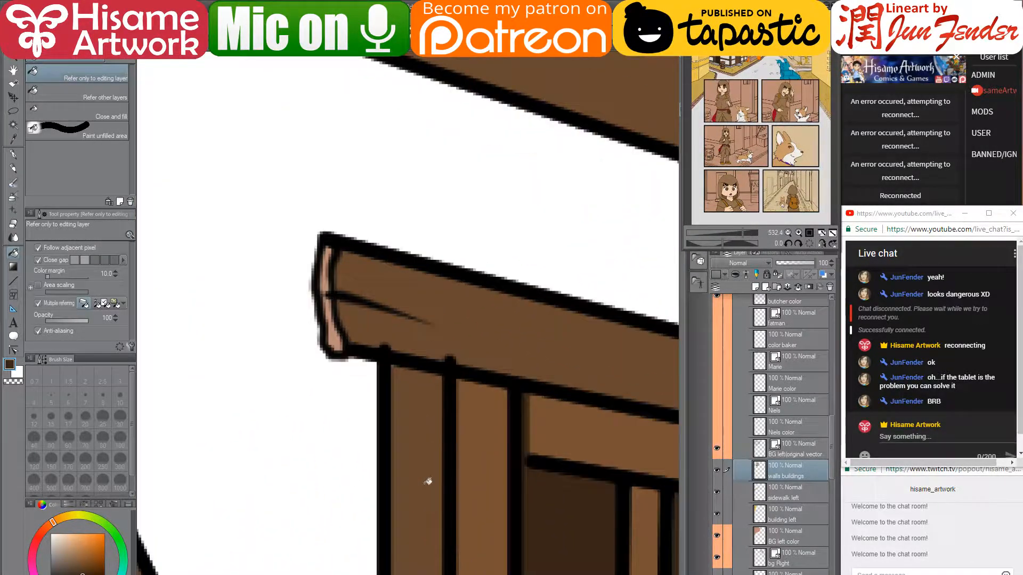
- With the pen at size 8, paint the lintel's pink end dark brown
click(14, 154)
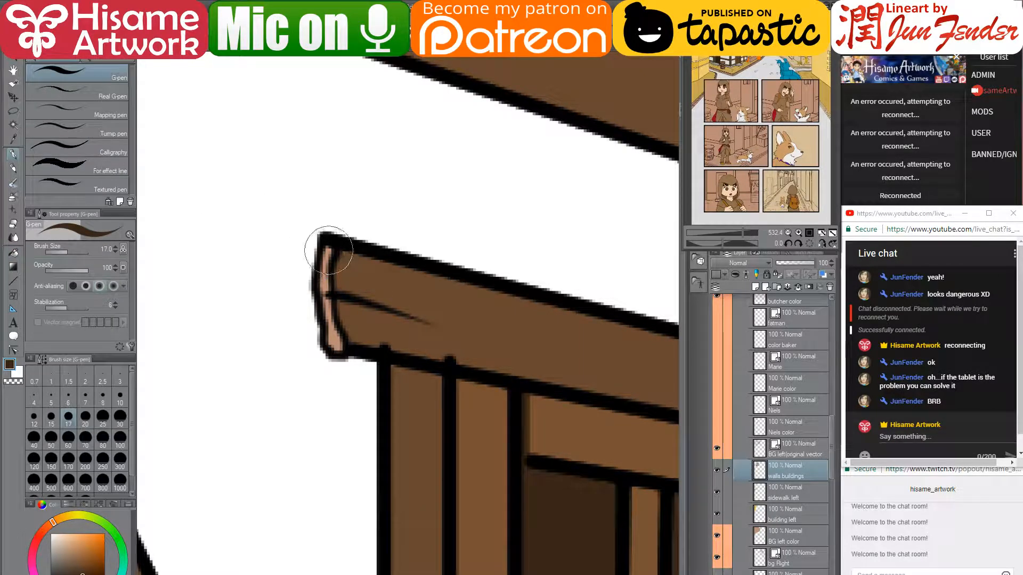
key(bracketleft)
key(bracketleft)
key(bracketleft)
key(bracketleft)
drag(327, 252, 336, 347)
- Paint the uncoloured gap along the gable post's edge in the lighter wall brown
drag(477, 400, 344, 153)
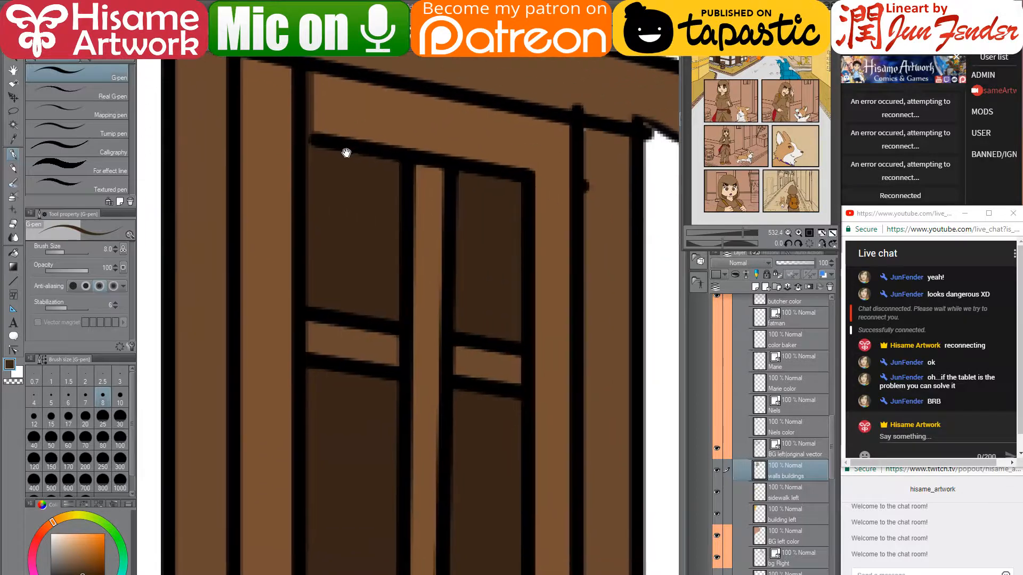
mouse_move(439, 357)
mouse_down()
mouse_move(413, 277)
mouse_move(385, 324)
mouse_up()
alt+click(534, 129)
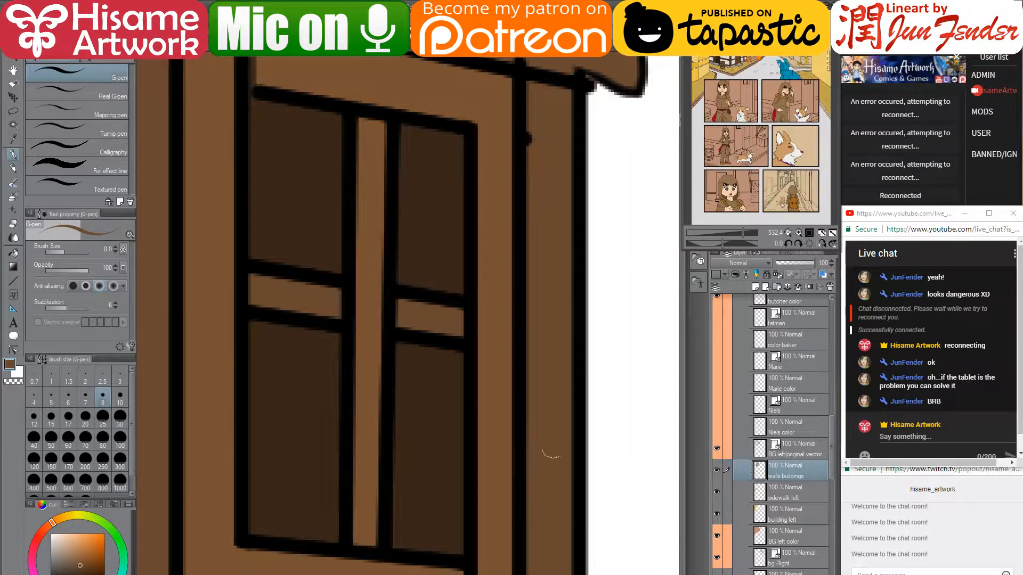
drag(520, 427, 525, 283)
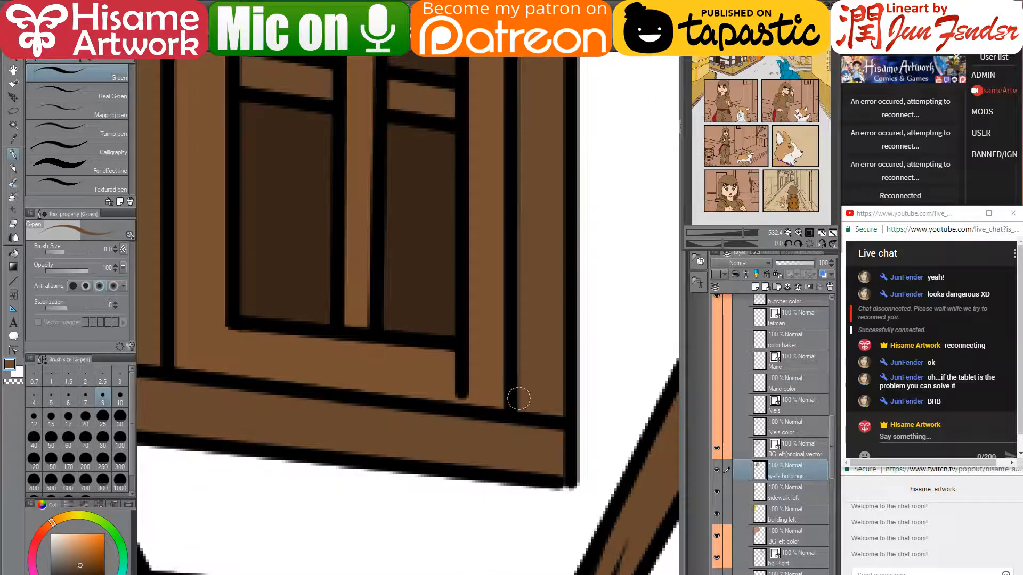
drag(411, 163, 461, 530)
drag(543, 278, 541, 416)
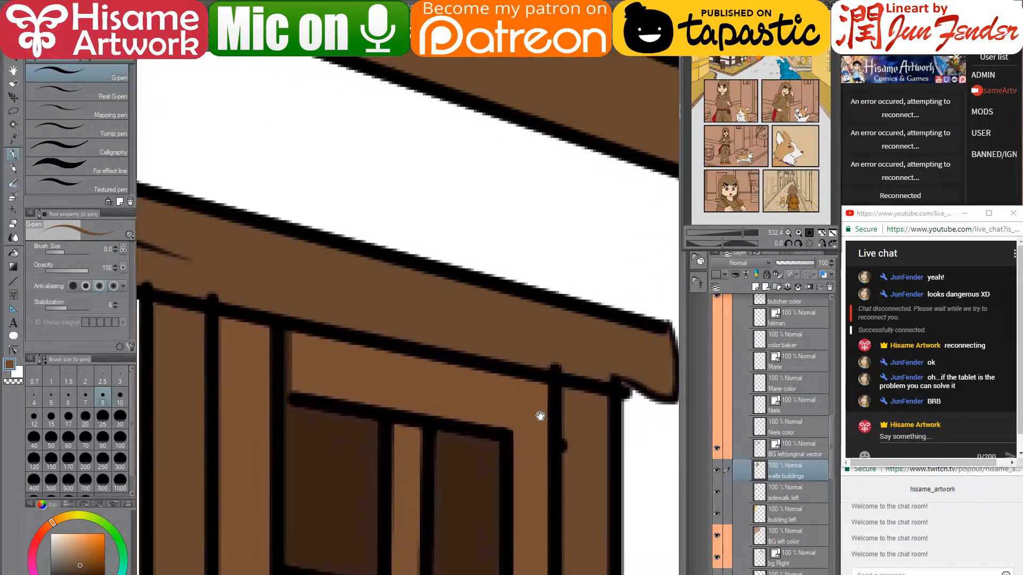
scroll(473, 358, down, 11)
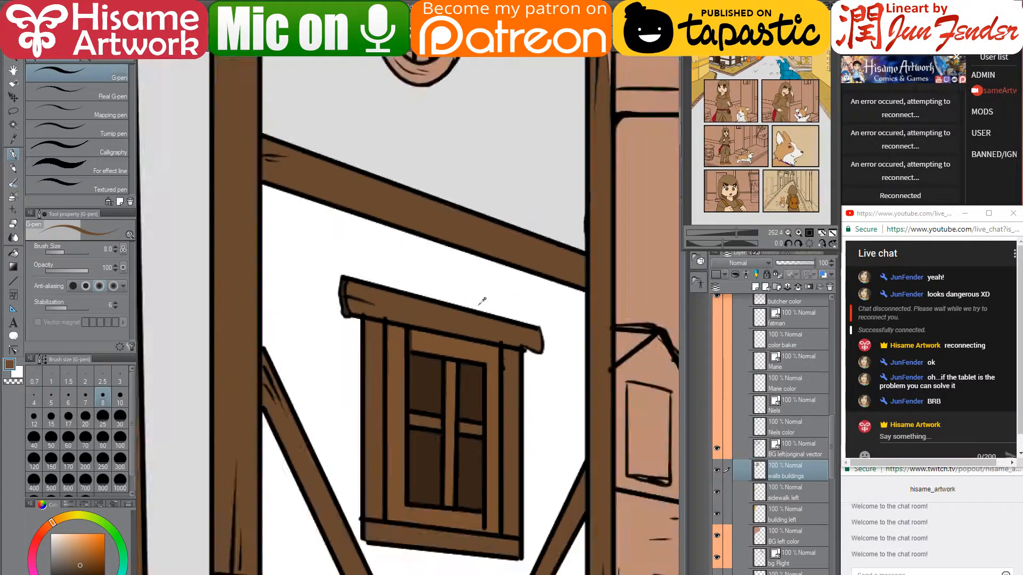
scroll(483, 302, down, 6)
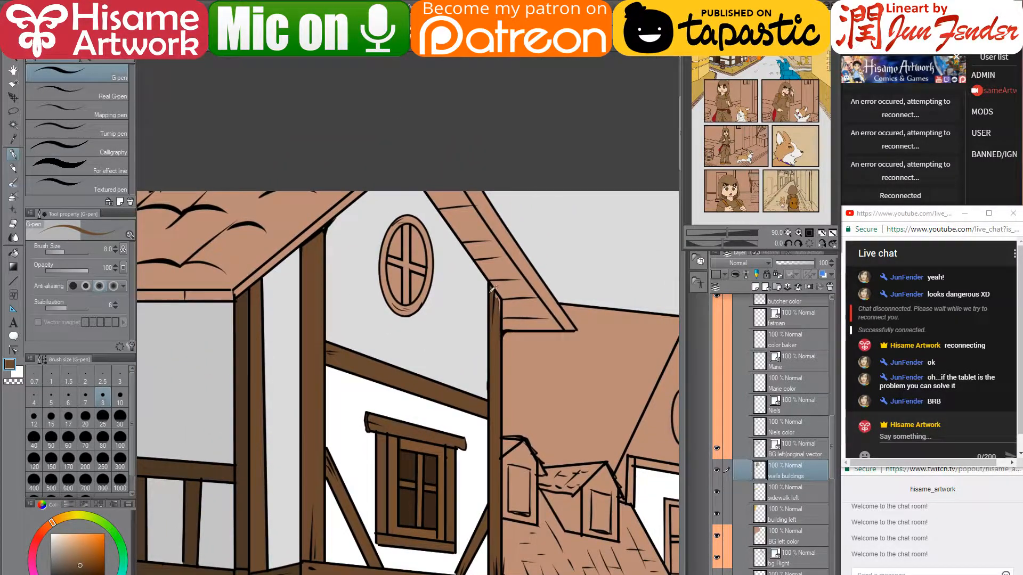
scroll(492, 289, up, 7)
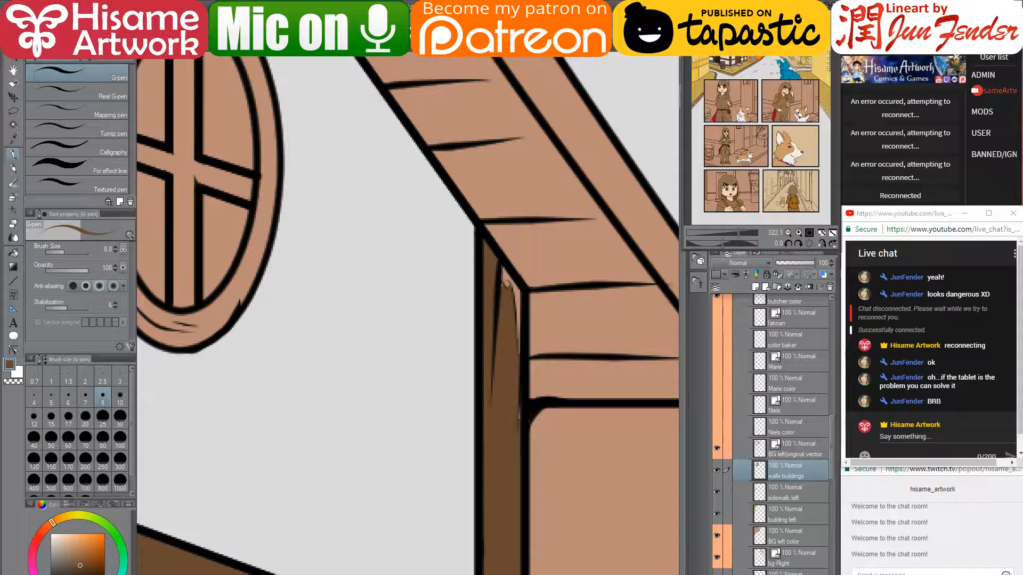
drag(511, 304, 517, 456)
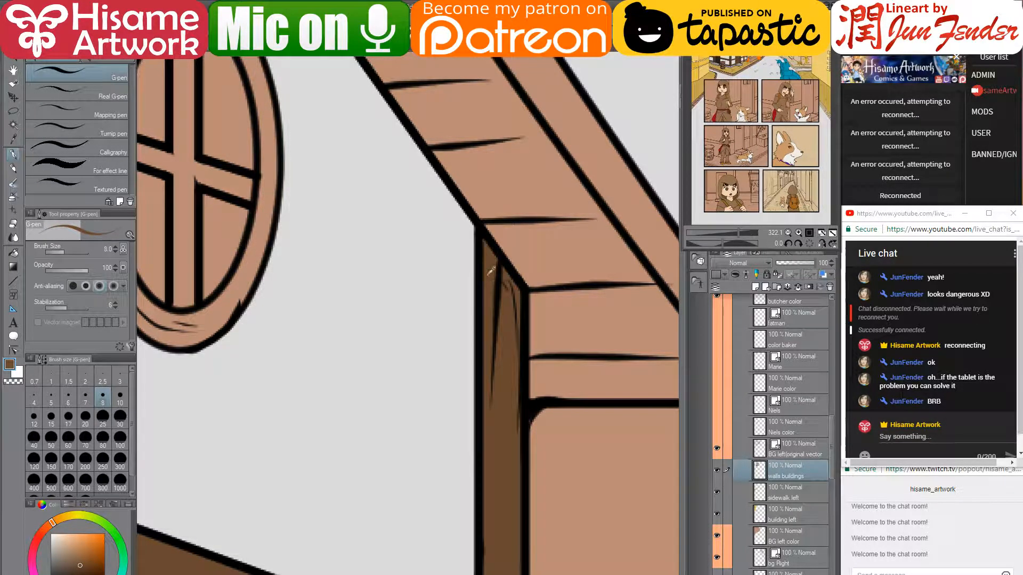
scroll(491, 271, down, 5)
scroll(300, 215, up, 2)
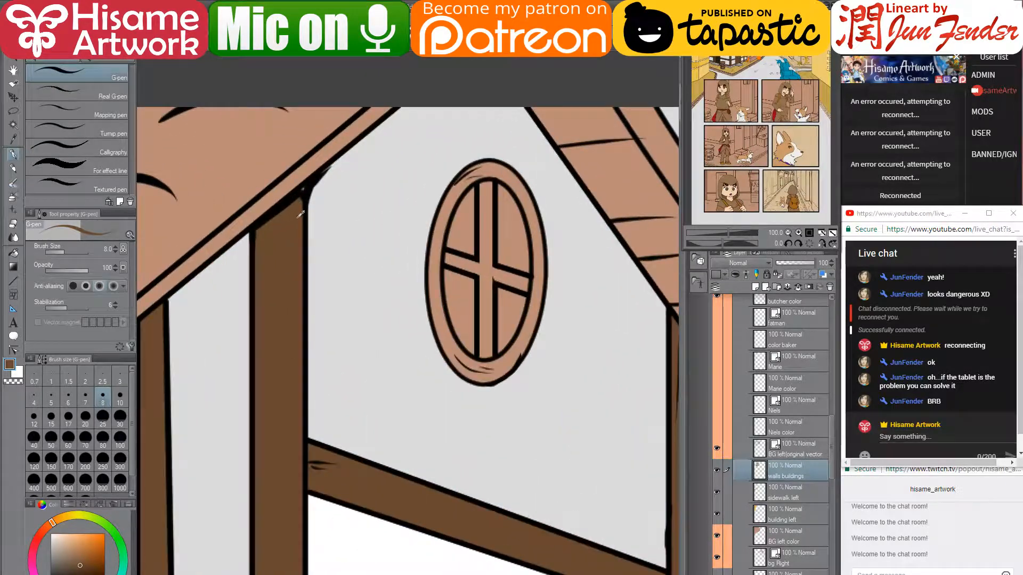
- Fill the round window's cross bars and frame ring dark brown
key(g)
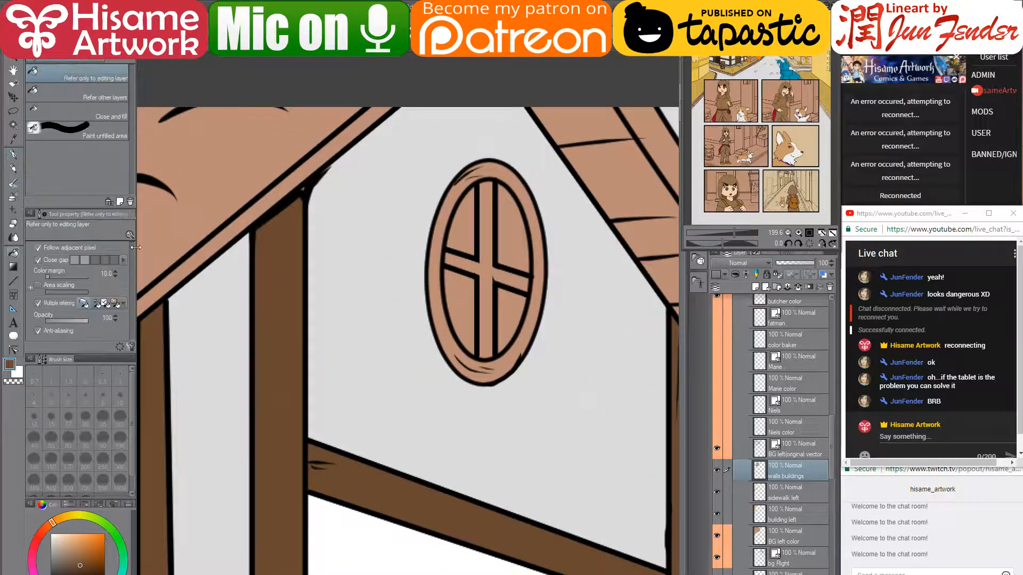
click(490, 272)
click(442, 288)
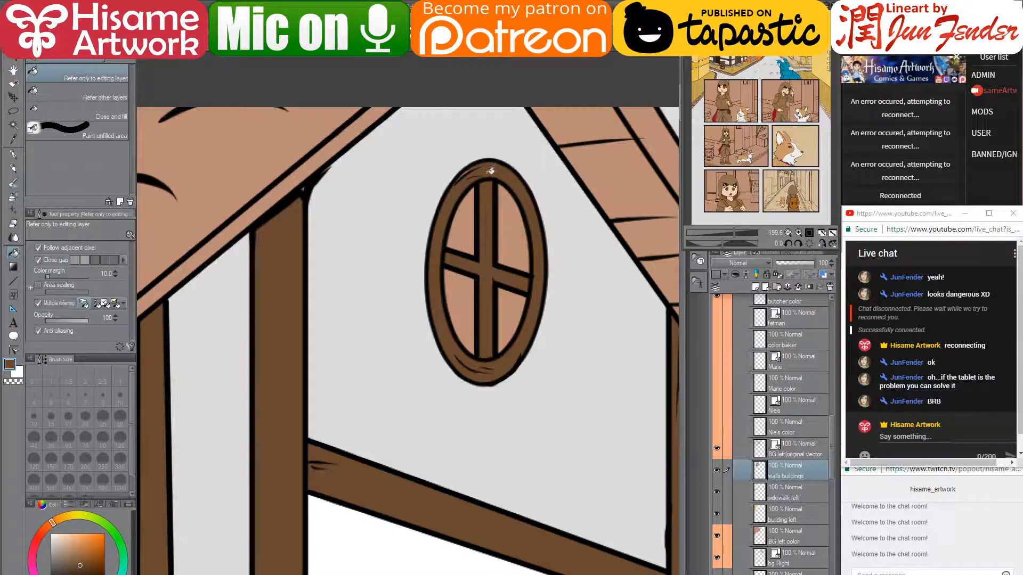
scroll(415, 331, down, 4)
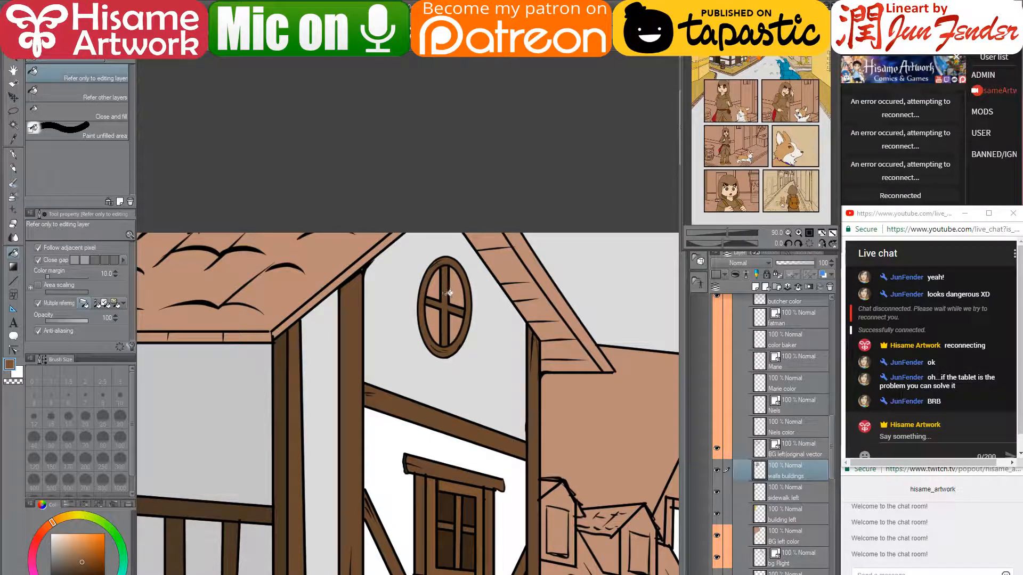
scroll(483, 293, down, 1)
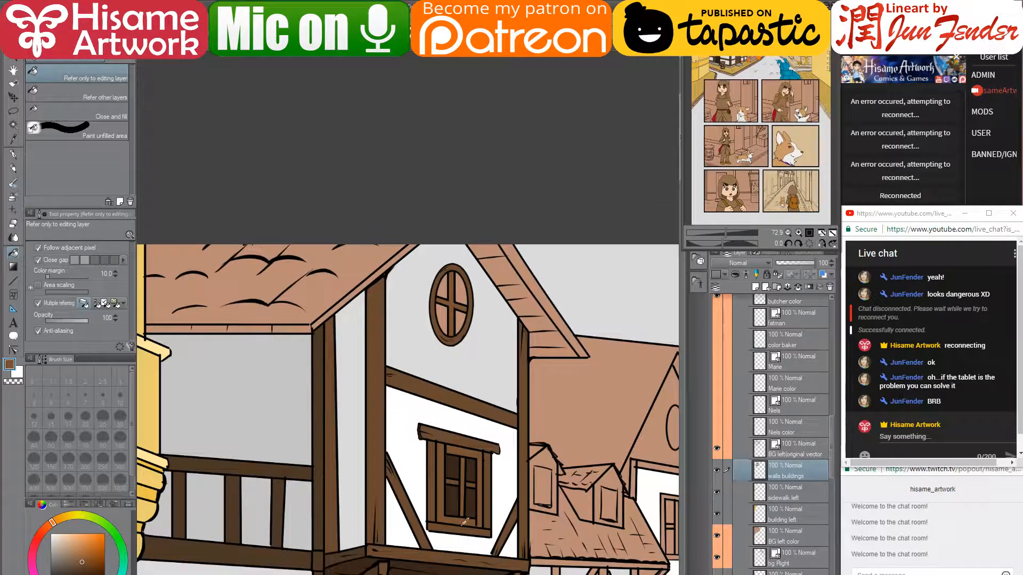
- Fill the round window's four panes dark brown
alt+click(455, 496)
scroll(464, 321, up, 2)
click(462, 322)
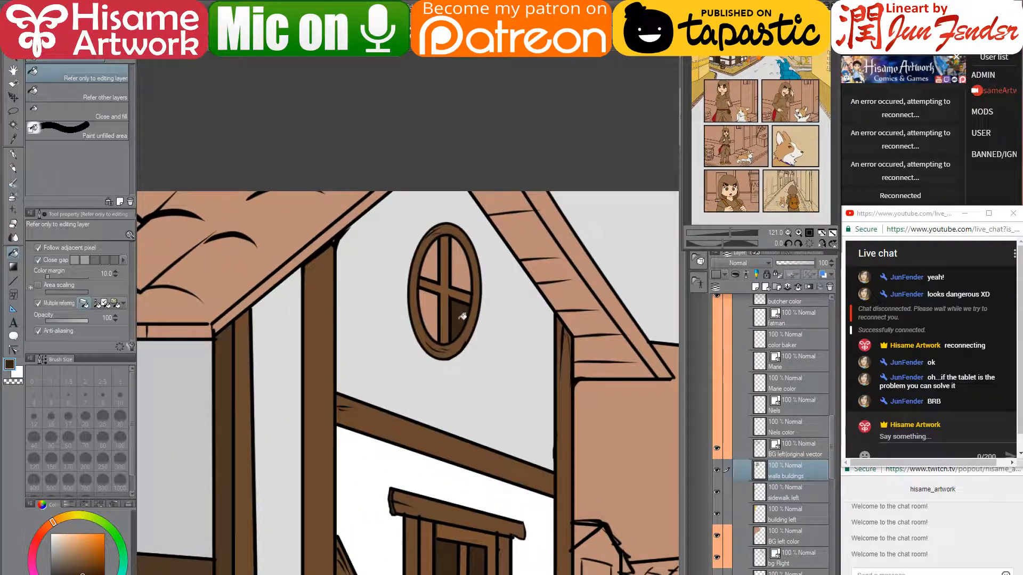
click(430, 312)
click(433, 261)
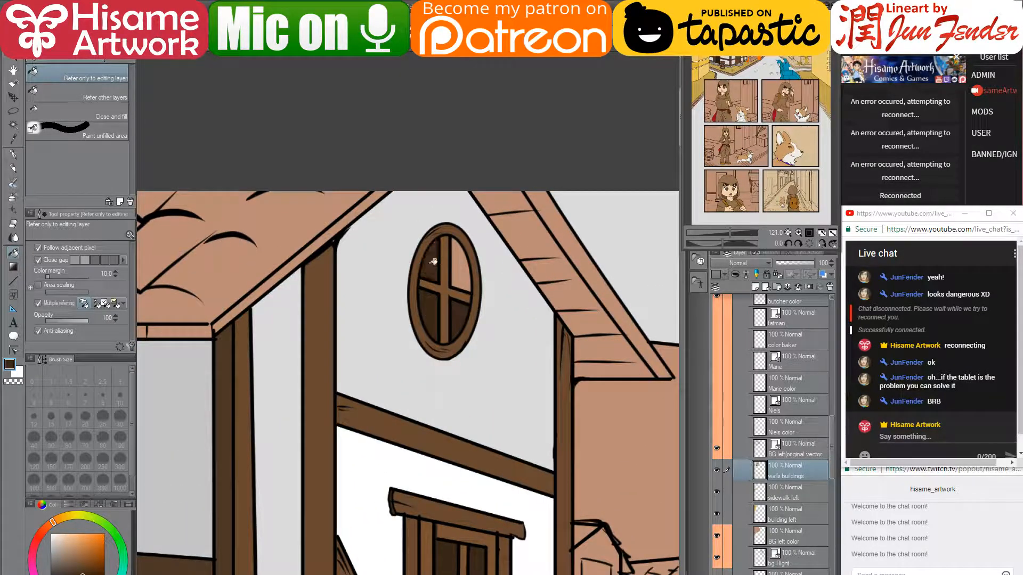
click(462, 261)
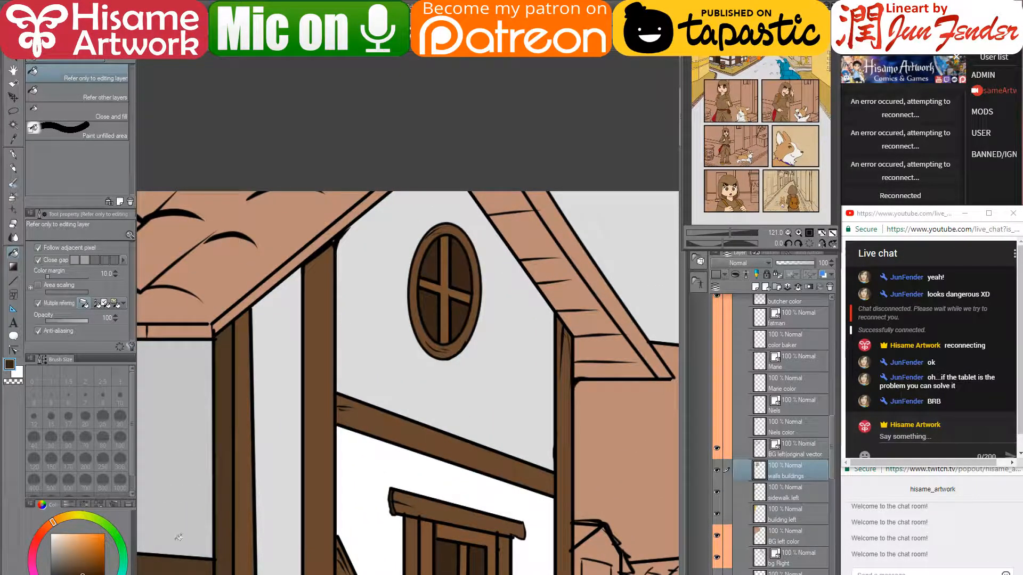
- Refill all four round window panes with a deep dark blue
click(98, 574)
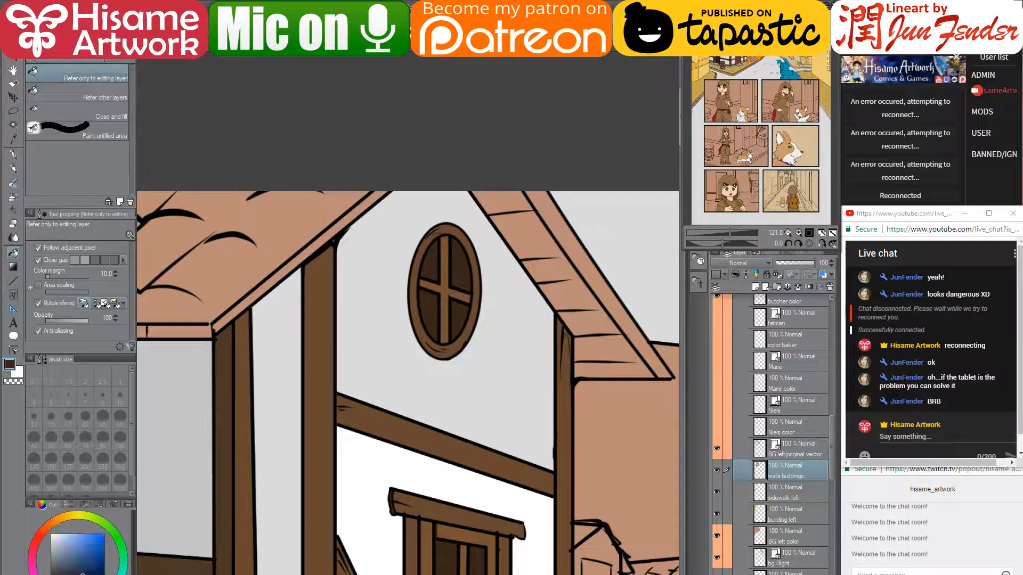
drag(95, 574, 86, 574)
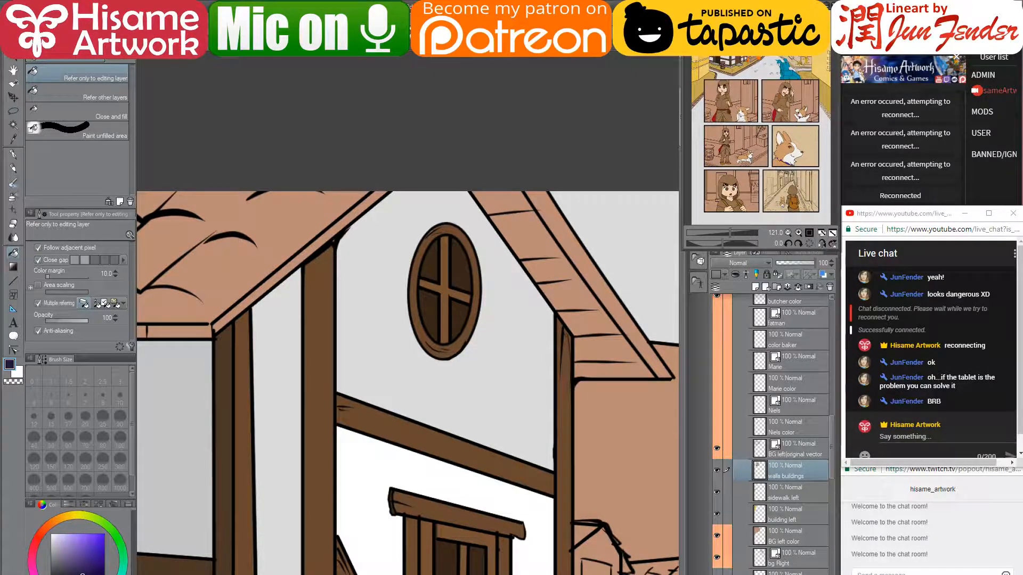
click(431, 302)
click(433, 263)
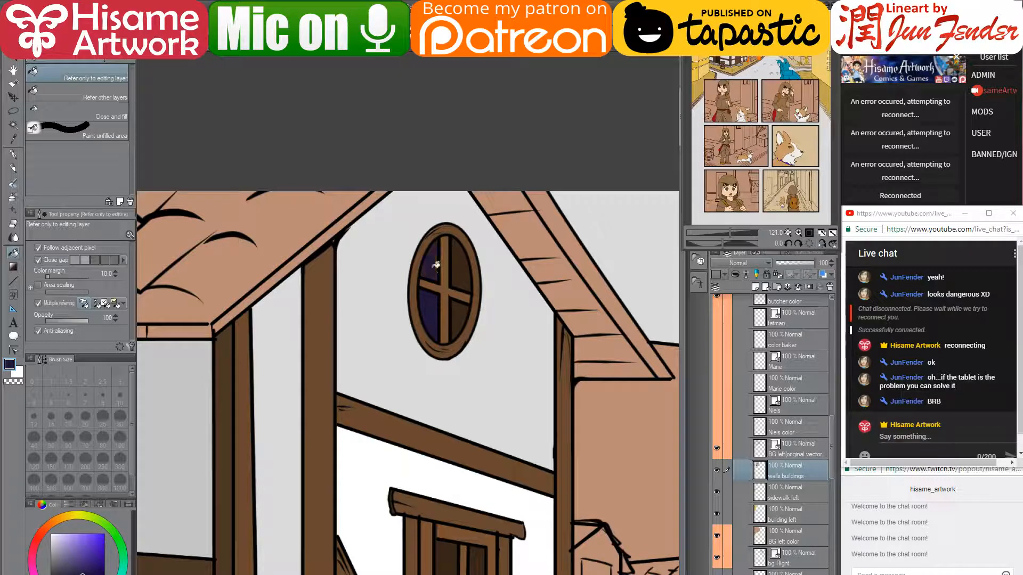
click(462, 268)
click(458, 317)
scroll(528, 342, down, 8)
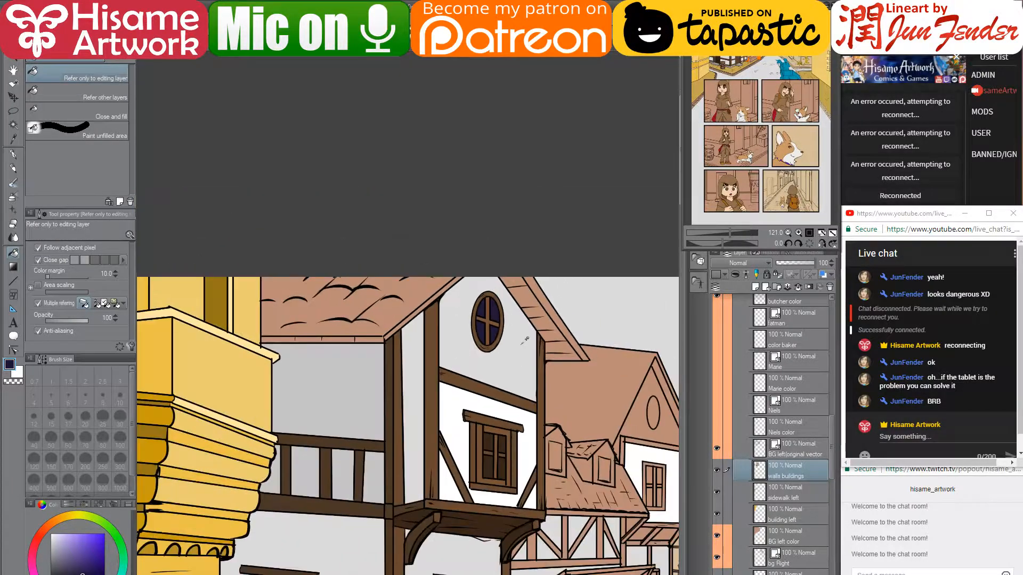
- Sample the brown from a timber post and adjust it to a darker orange-brown
drag(542, 392, 434, 333)
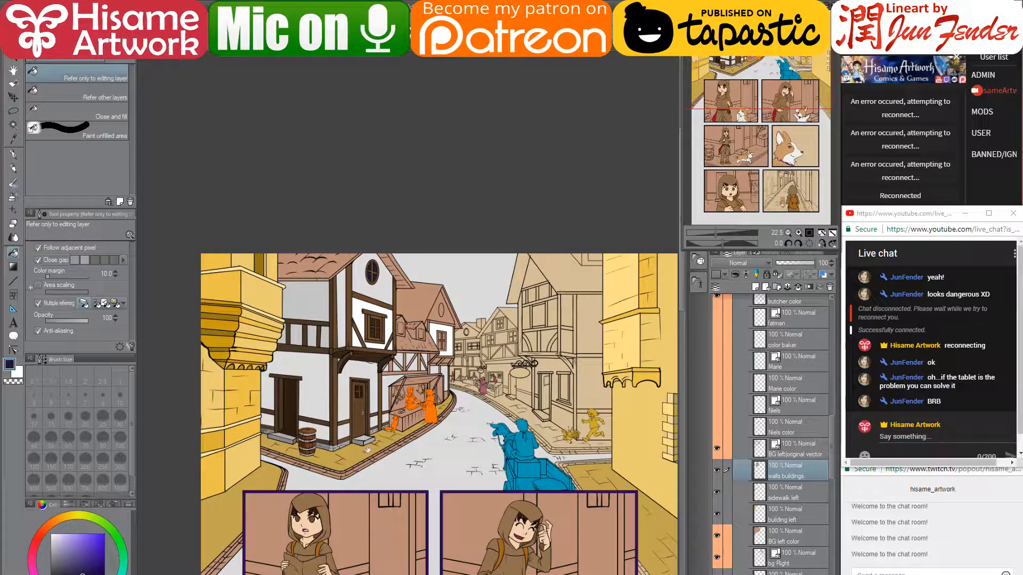
scroll(367, 450, up, 8)
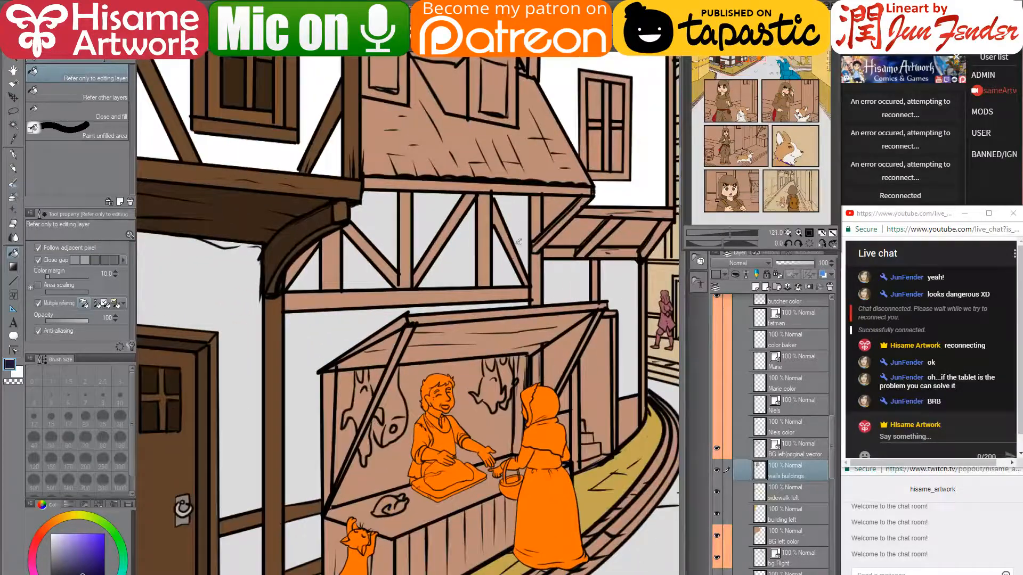
drag(518, 242, 524, 410)
alt+click(286, 466)
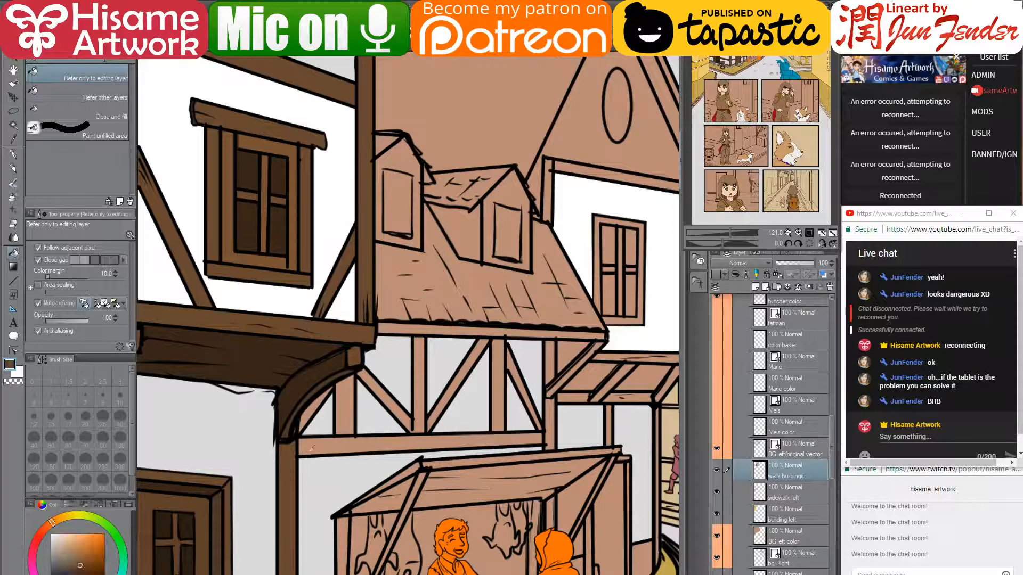
drag(379, 353, 405, 350)
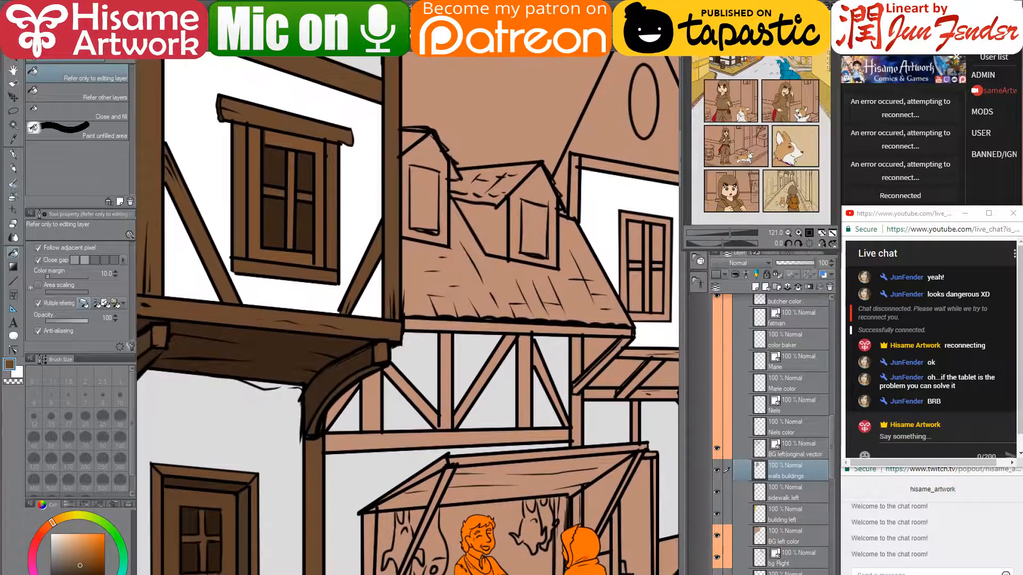
click(48, 527)
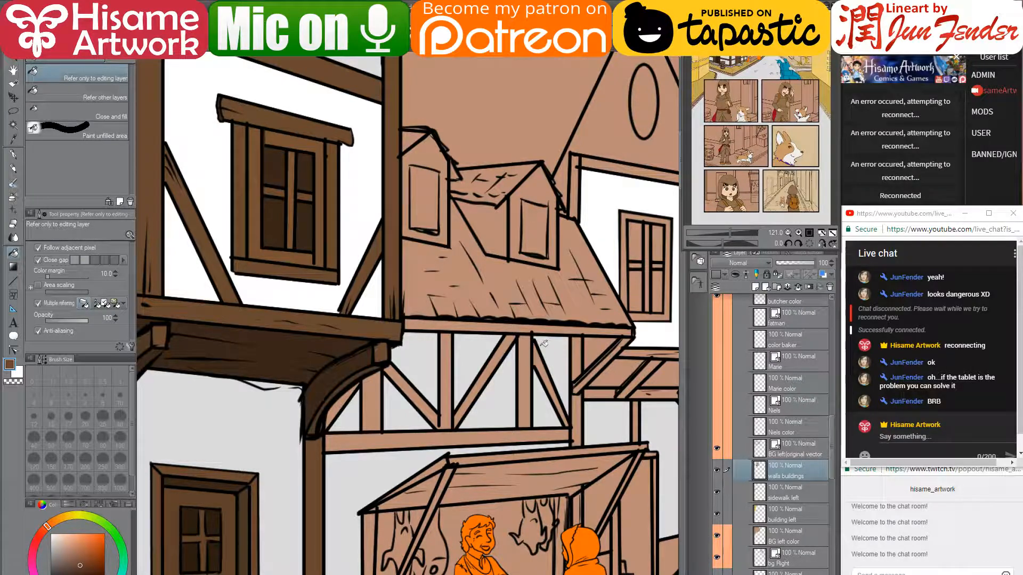
click(44, 523)
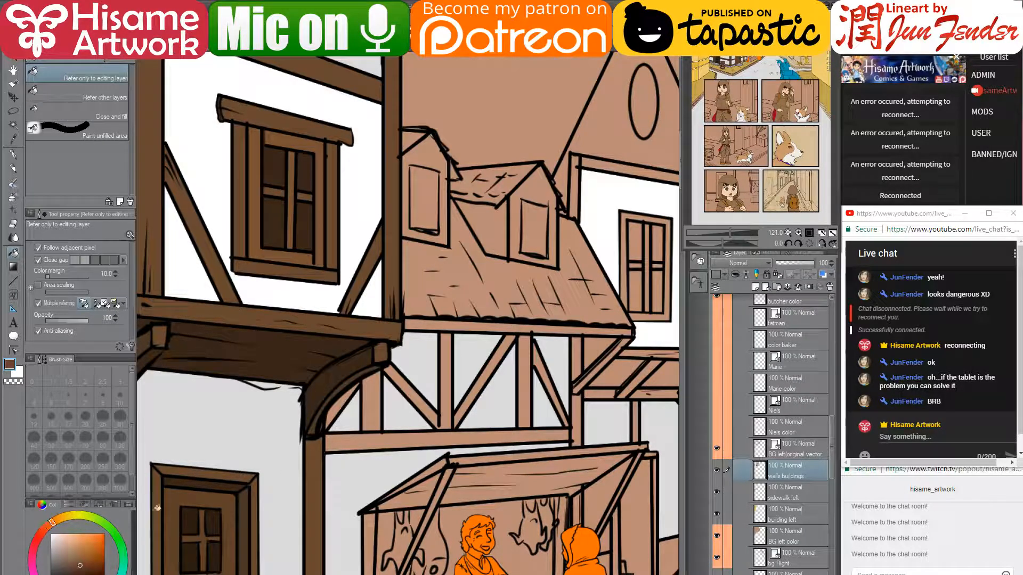
click(49, 528)
- Fill the horizontal beam, first posts and diagonal braces of the framing in dark brown
drag(524, 377, 476, 254)
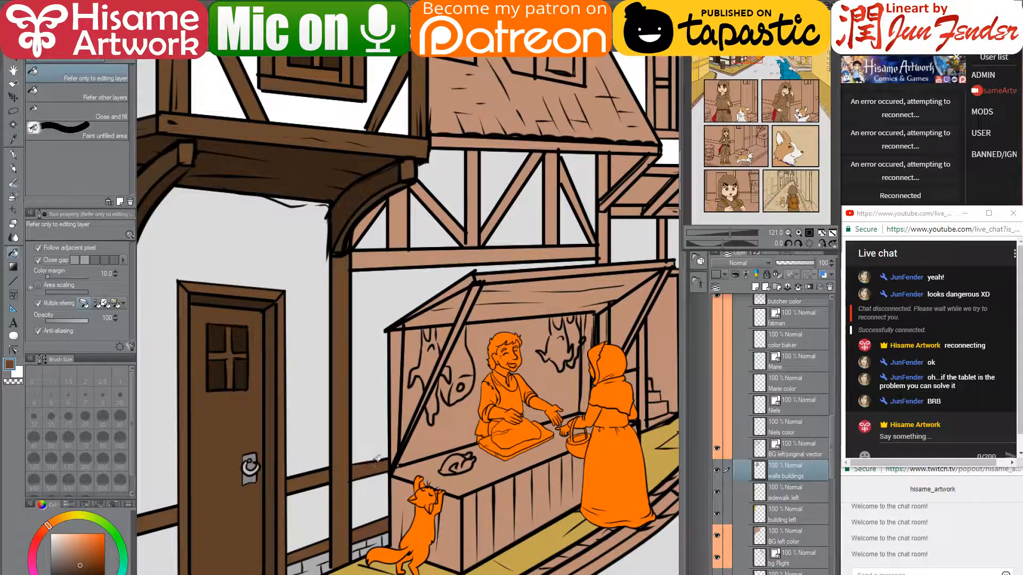
drag(463, 221, 384, 317)
click(379, 341)
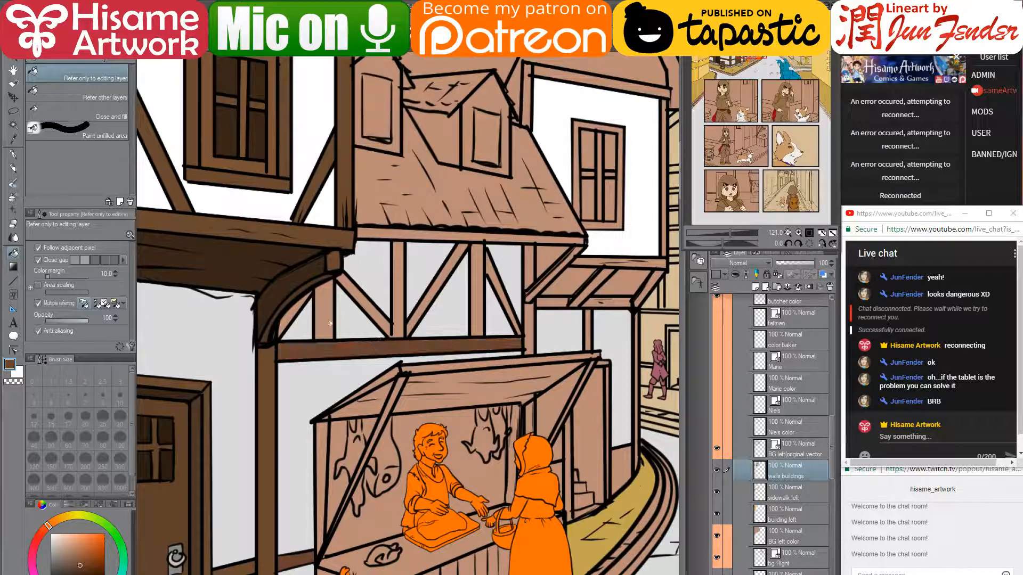
click(328, 321)
click(292, 312)
click(361, 298)
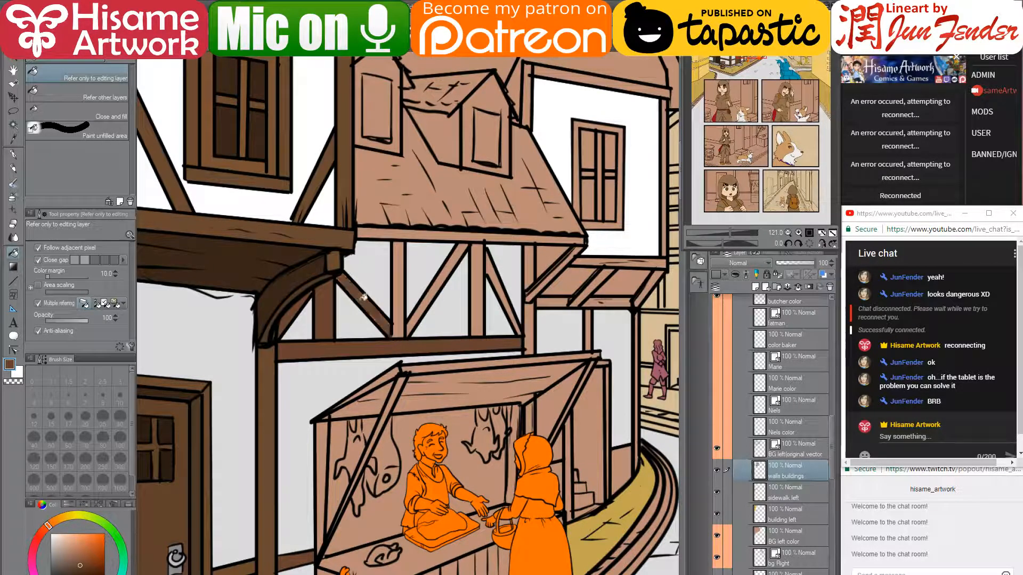
click(402, 293)
click(430, 303)
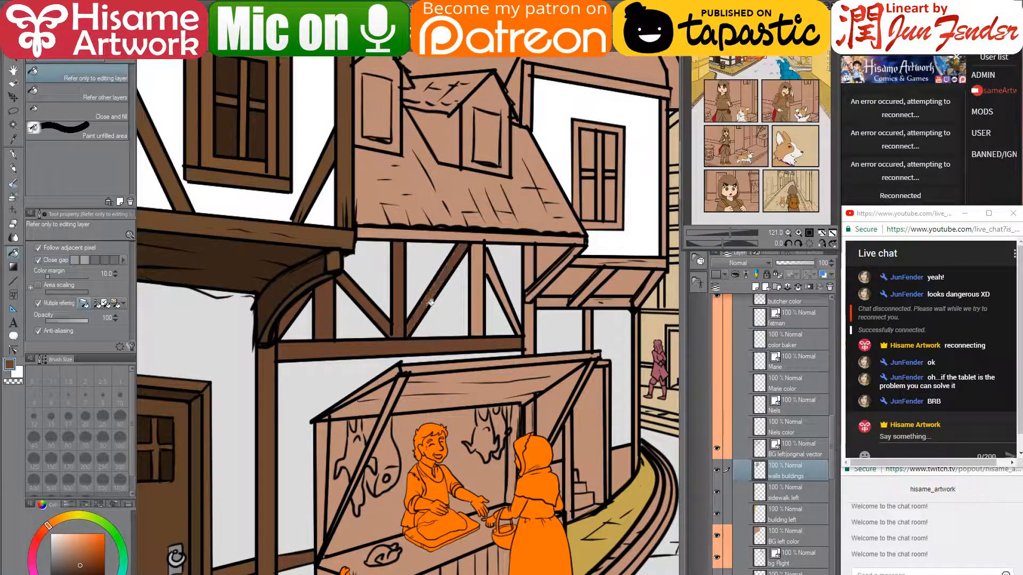
- Fill the remaining vertical posts and diagonal braces further along the house in dark brown
click(474, 296)
click(492, 269)
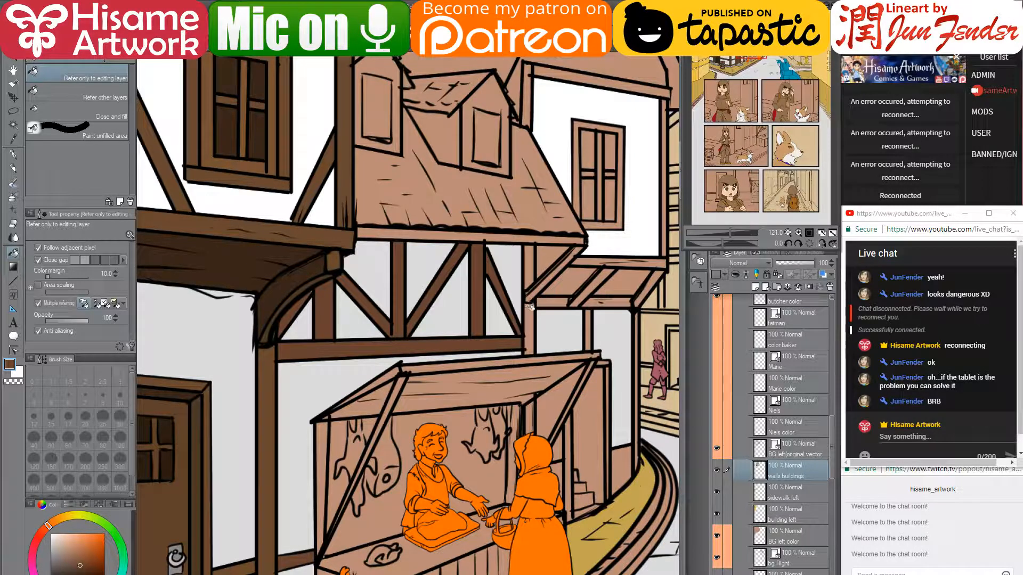
click(532, 312)
click(533, 414)
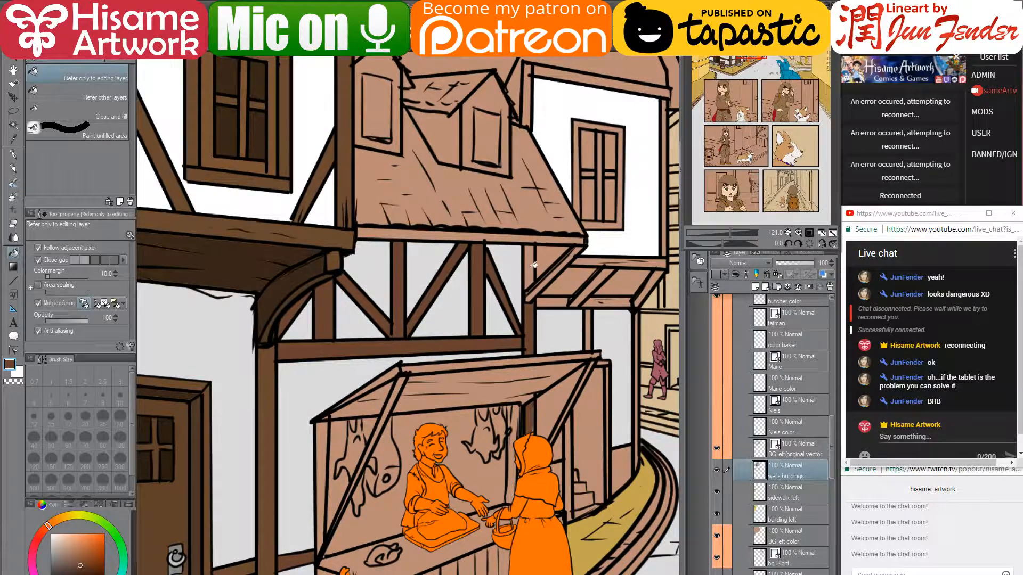
drag(534, 265, 471, 351)
scroll(472, 353, up, 5)
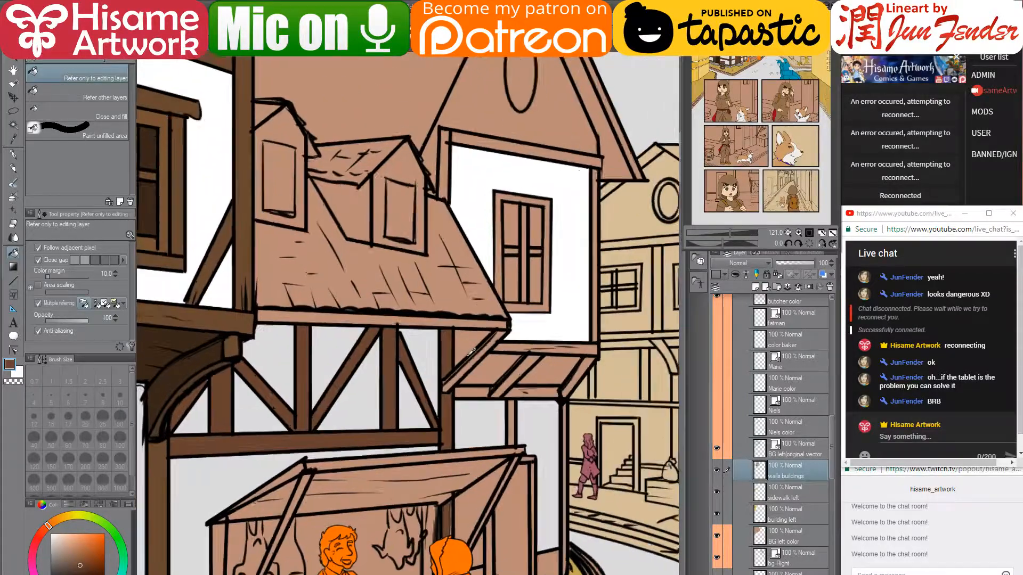
click(483, 370)
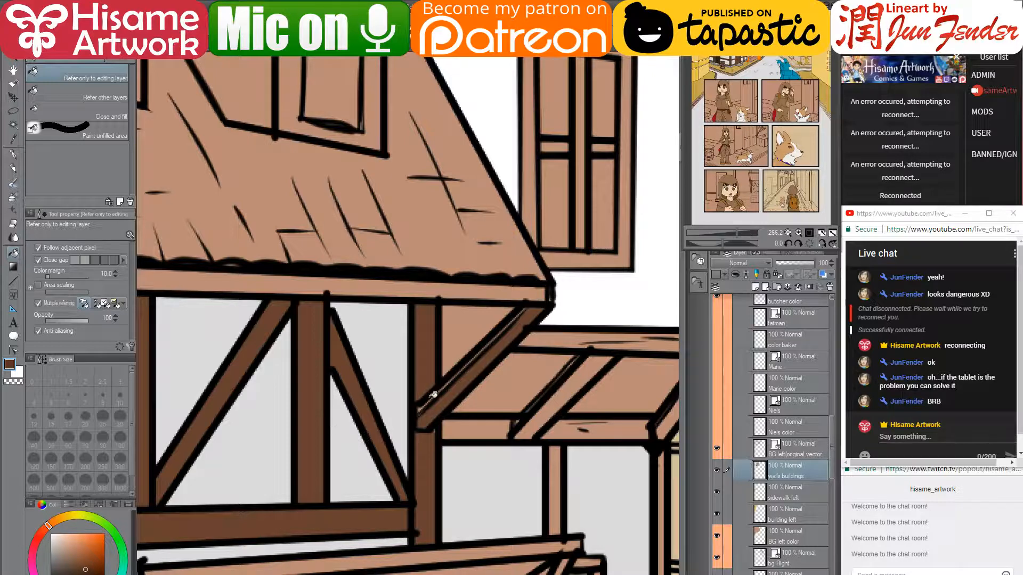
- Ink a thin G-pen line at brush size 6 along the brace, then zoom out to check
click(13, 154)
key(bracketleft)
key(bracketleft)
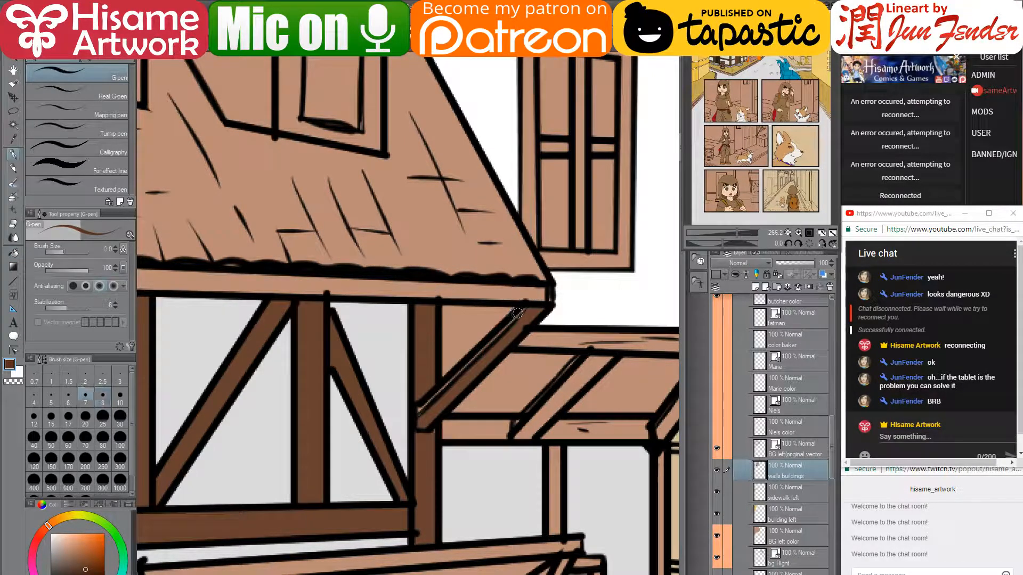
drag(523, 310, 413, 415)
scroll(462, 212, down, 5)
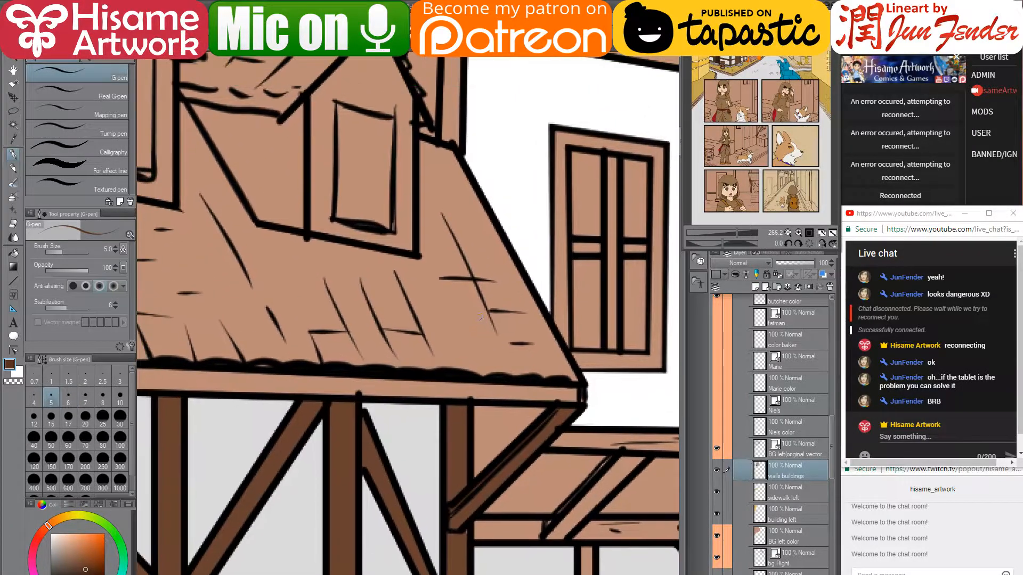
scroll(482, 306, down, 6)
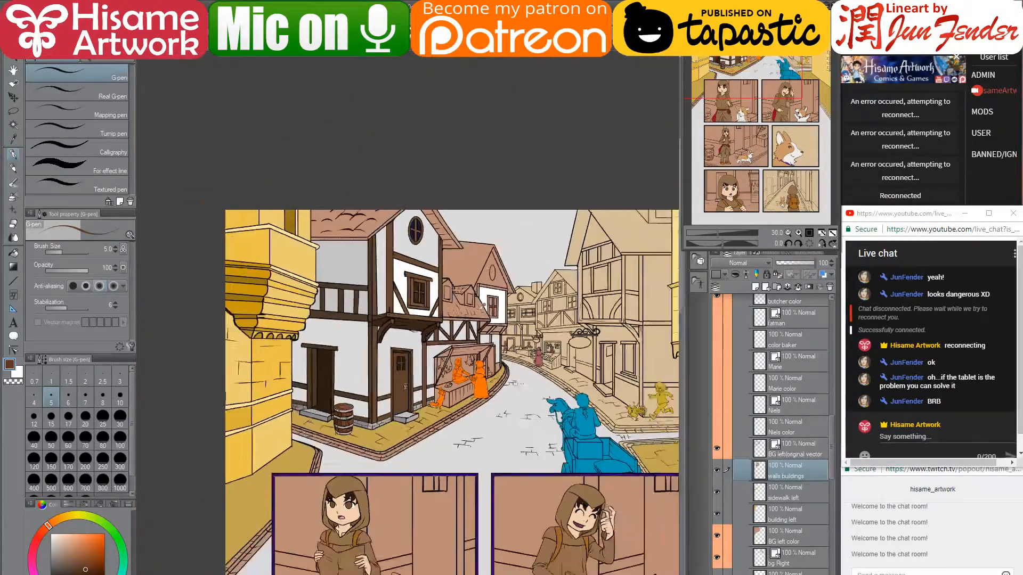
scroll(481, 276, up, 4)
scroll(481, 276, up, 5)
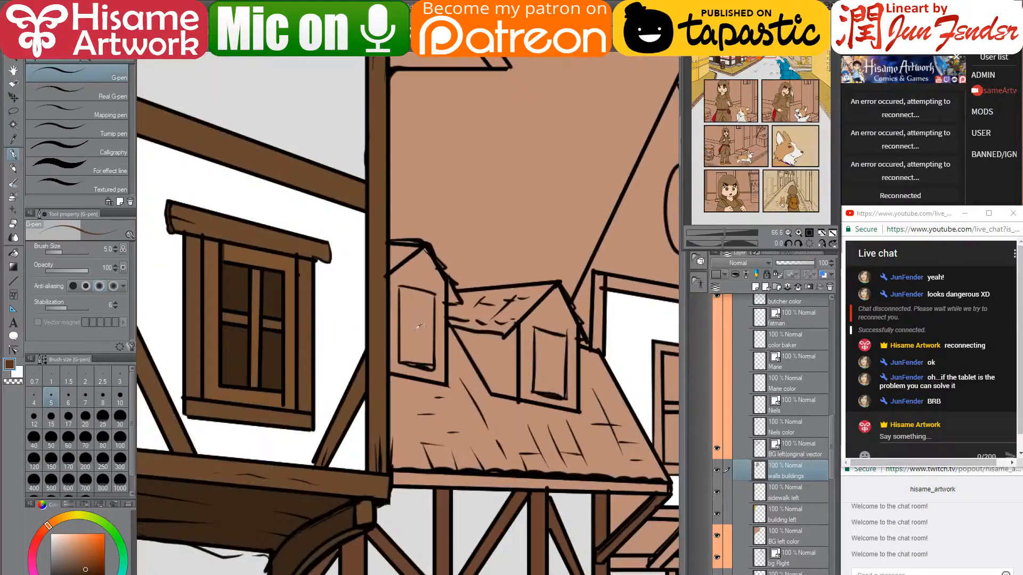
scroll(416, 318, down, 2)
drag(371, 232, 446, 223)
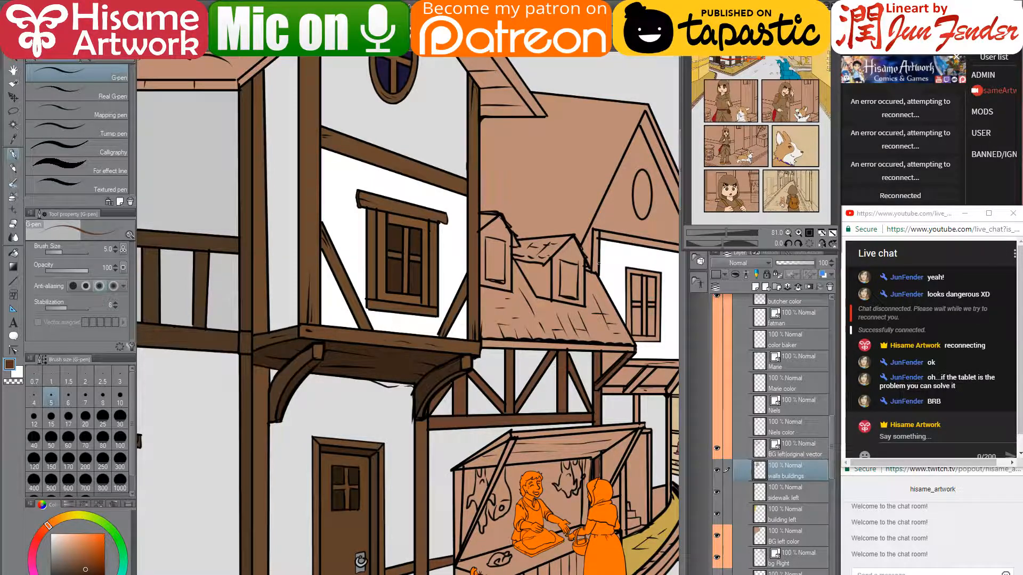
- Paint a thick dark-brown beam along the roof's lower edge with a size-20 G-pen
drag(596, 320, 528, 326)
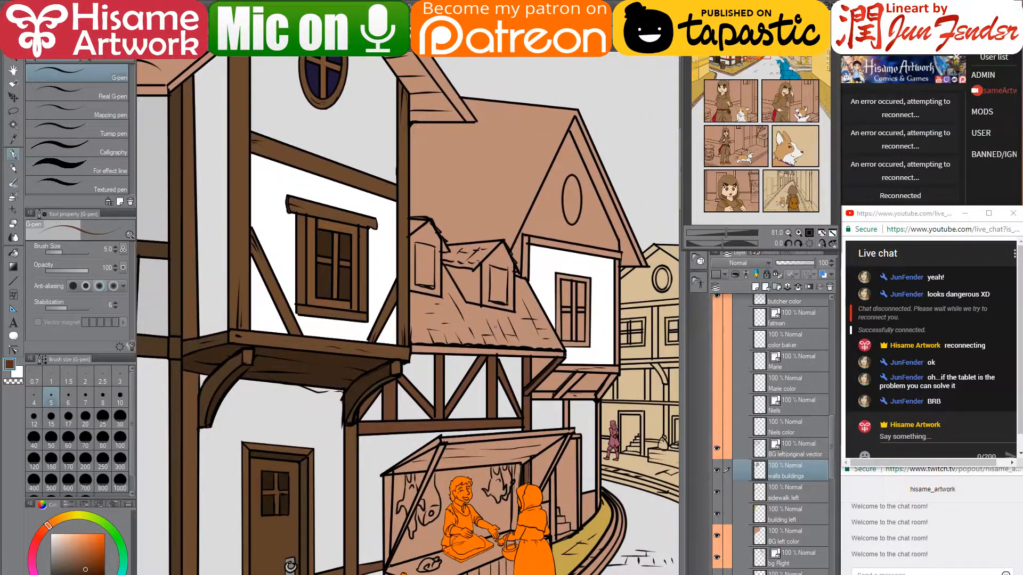
scroll(504, 347, up, 3)
scroll(504, 347, up, 3)
scroll(284, 449, down, 1)
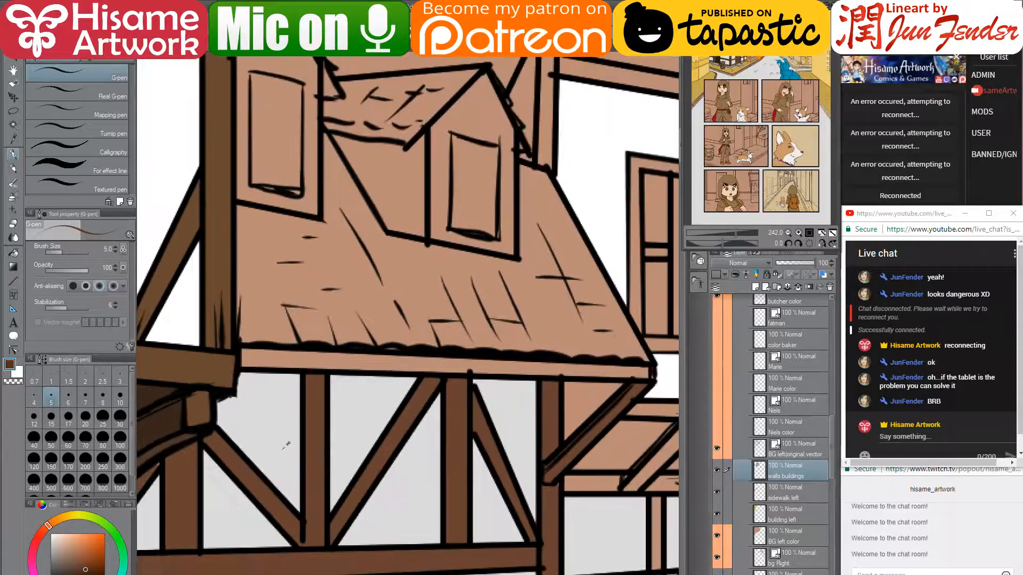
drag(367, 375, 337, 380)
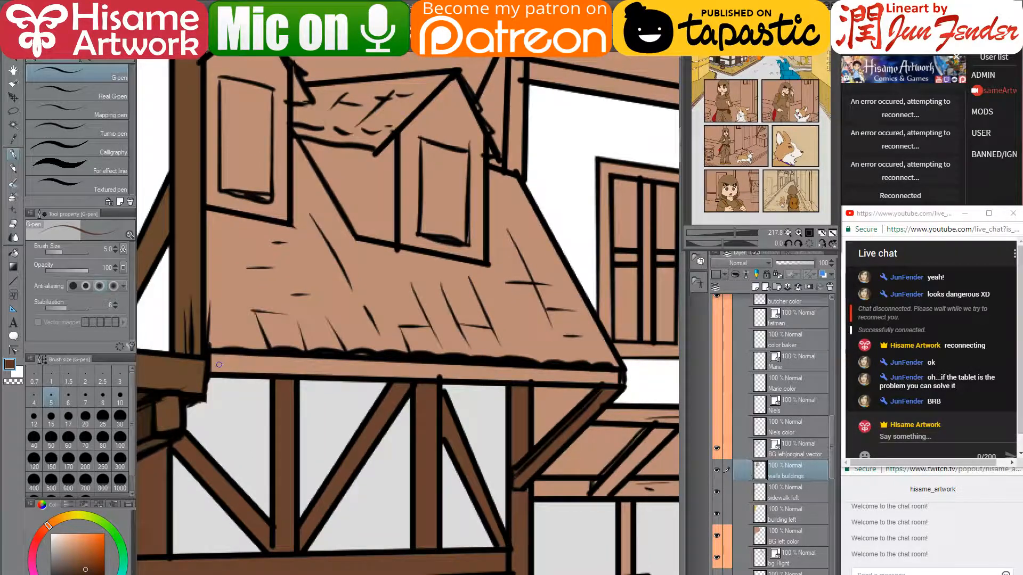
key(bracketright)
key(bracketright)
key(bracketright)
key(bracketright)
key(bracketright)
key(bracketright)
key(bracketright)
key(bracketright)
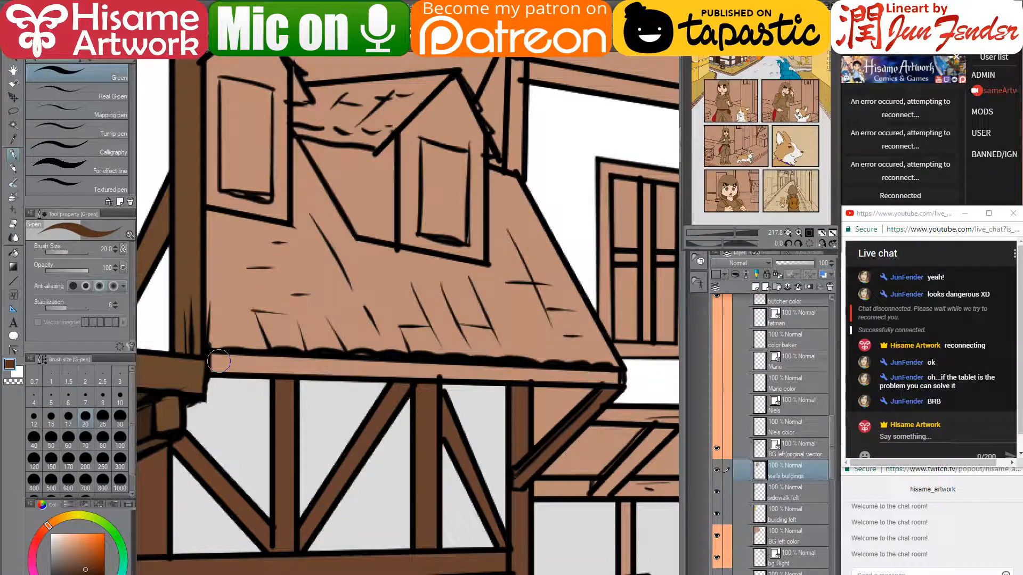
click(219, 361)
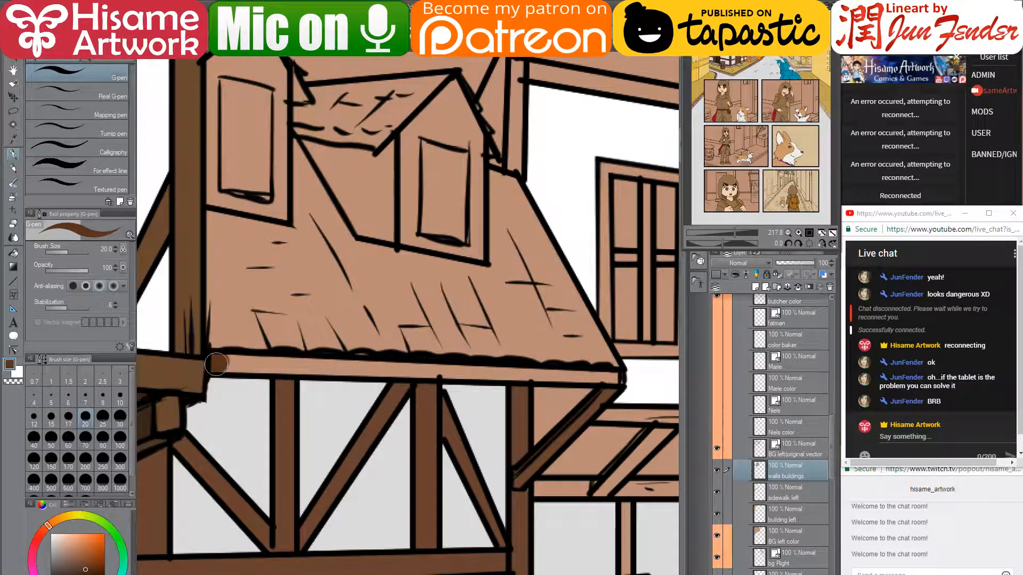
shift+click(617, 378)
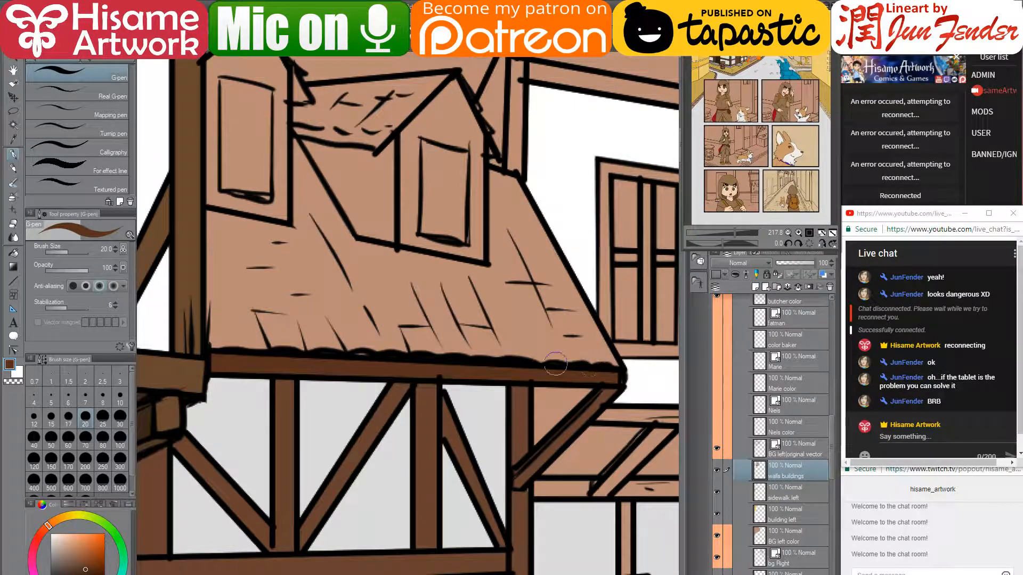
drag(542, 373, 533, 451)
scroll(320, 533, down, 2)
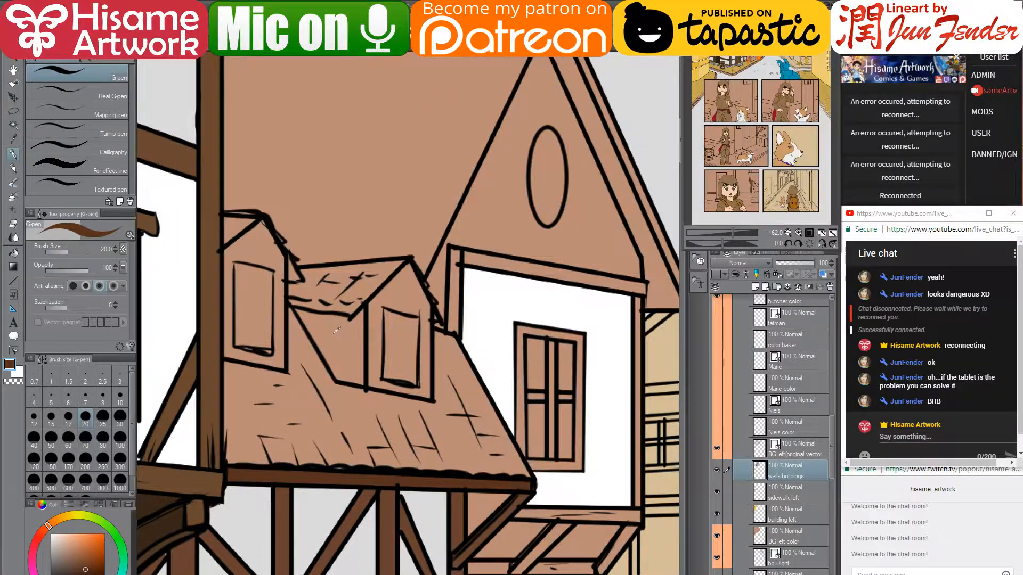
scroll(337, 330, up, 2)
- On the BG left vector layer, draw the right dormer's window lines in black with a size-4 G-pen
click(762, 448)
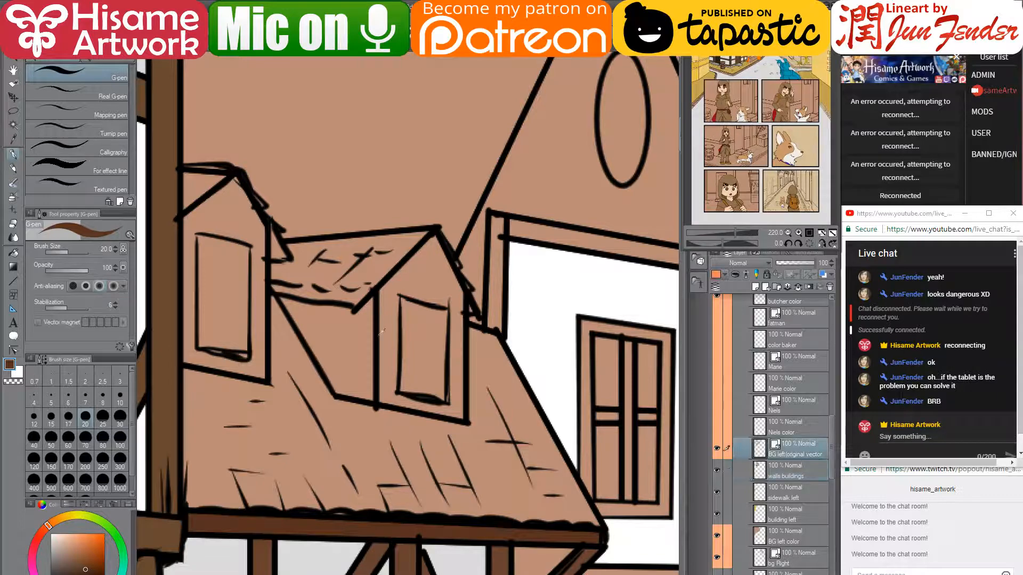
scroll(381, 335, up, 2)
click(13, 350)
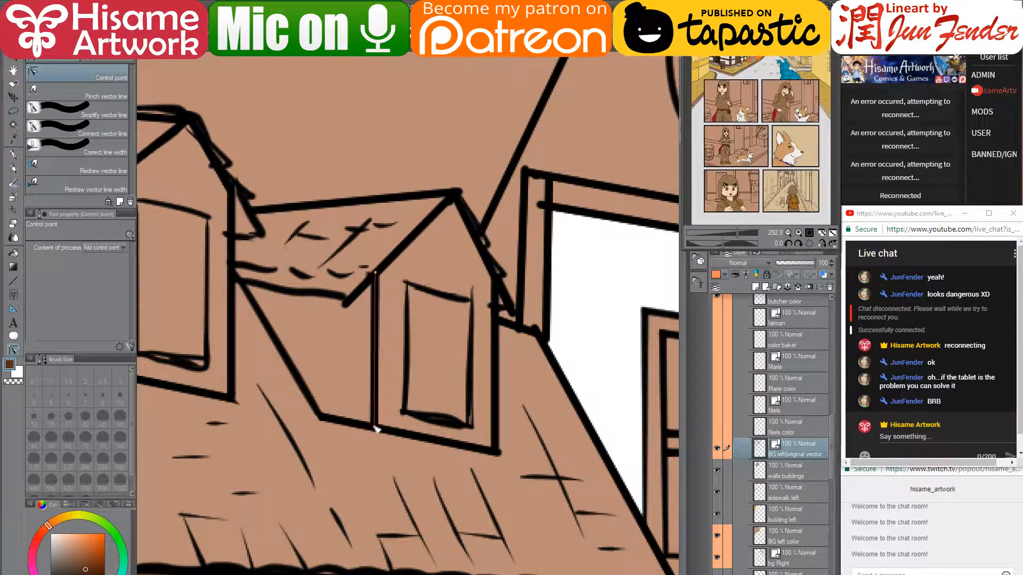
click(14, 153)
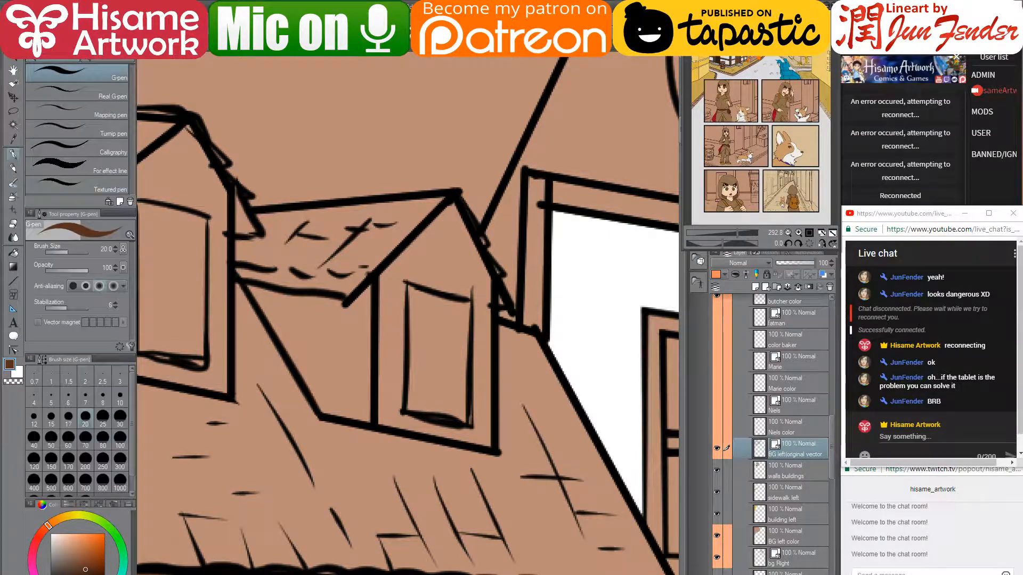
key(bracketleft)
key(bracketleft)
key(bracketleft)
key(bracketleft)
key(bracketleft)
key(bracketleft)
key(bracketleft)
key(bracketleft)
key(bracketleft)
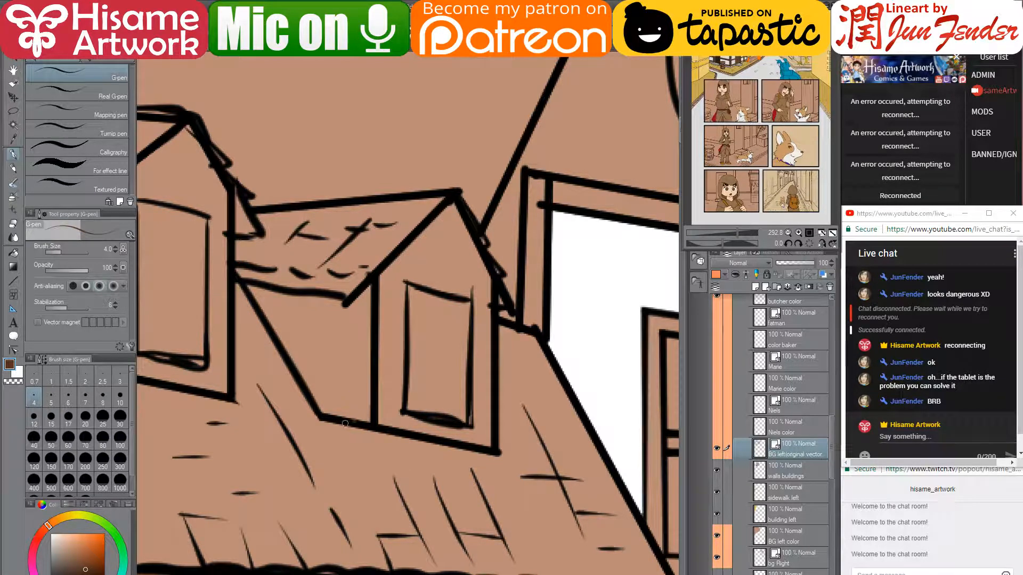
alt+click(345, 420)
drag(347, 421, 347, 305)
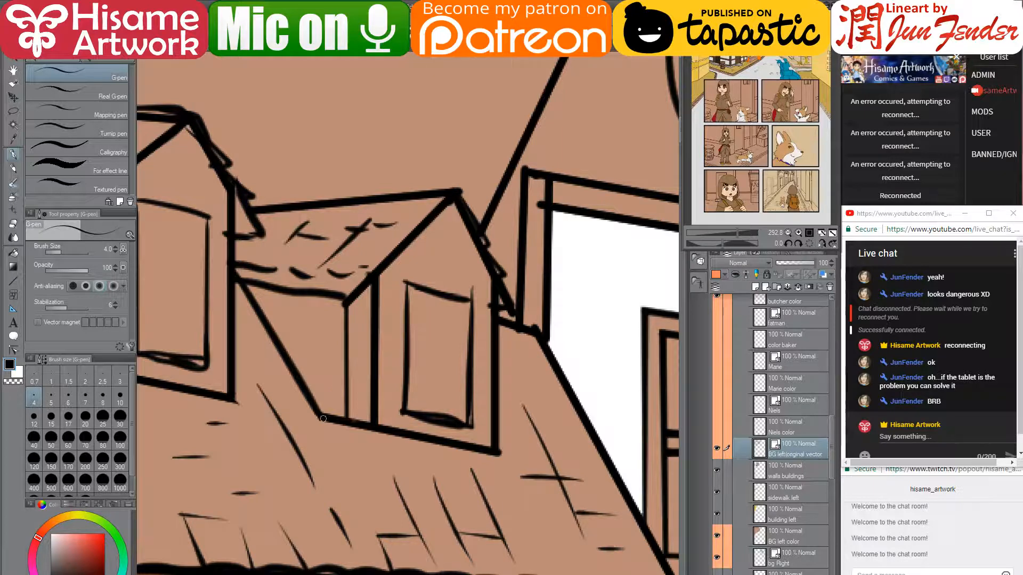
drag(322, 413, 322, 296)
drag(452, 290, 322, 296)
mouse_move(469, 327)
mouse_down()
mouse_move(488, 324)
mouse_move(508, 341)
mouse_move(489, 347)
mouse_up()
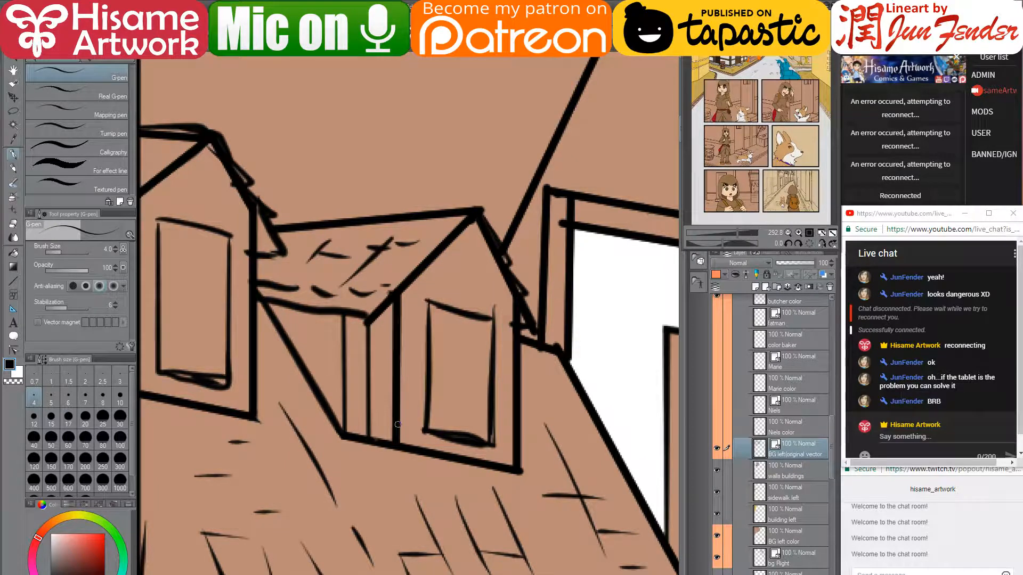
drag(398, 425, 511, 449)
- Drag the window lines' control points up to the gable apex and sharpen the corners into a pointed top
click(13, 348)
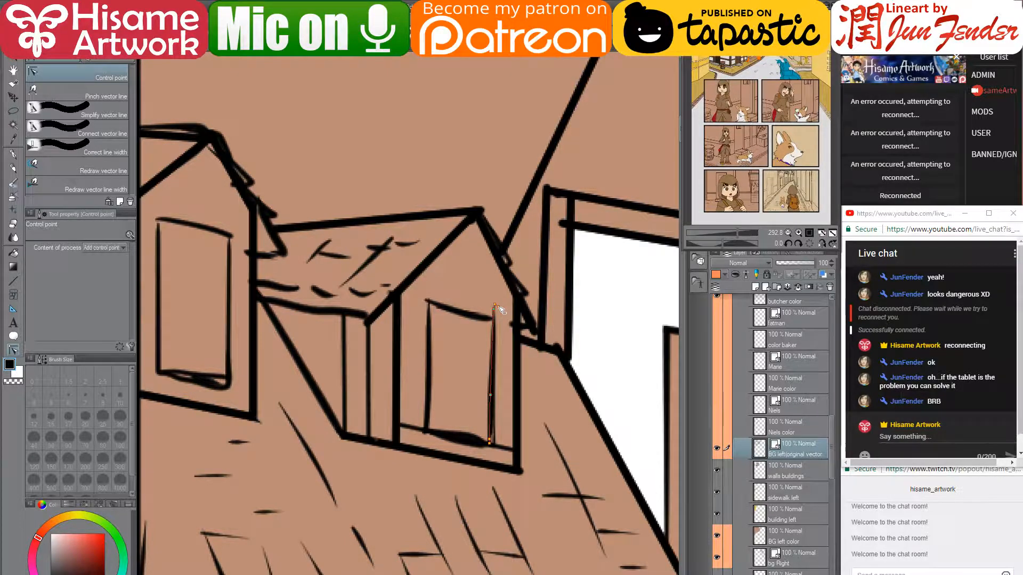
drag(496, 309, 468, 243)
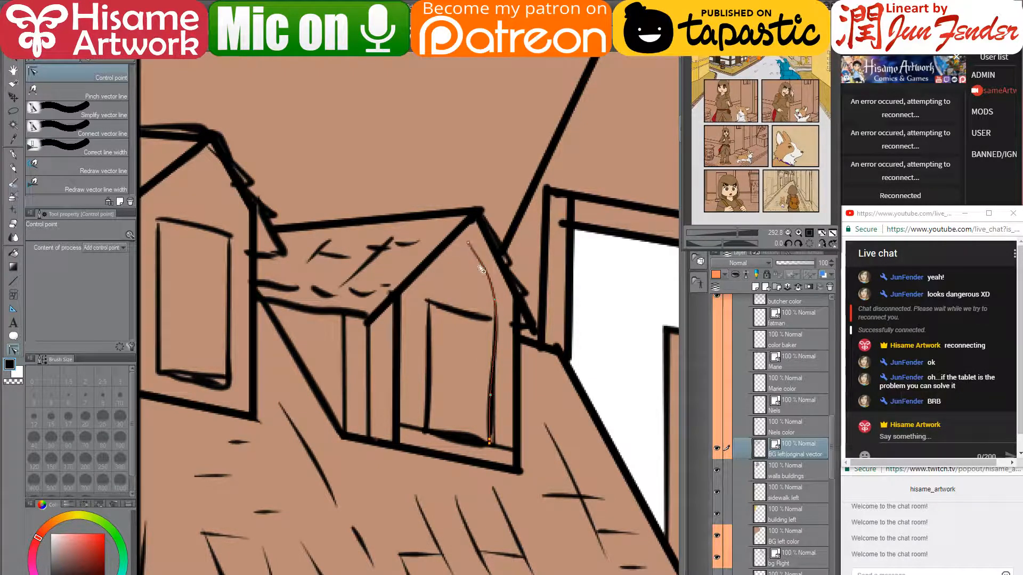
click(496, 307)
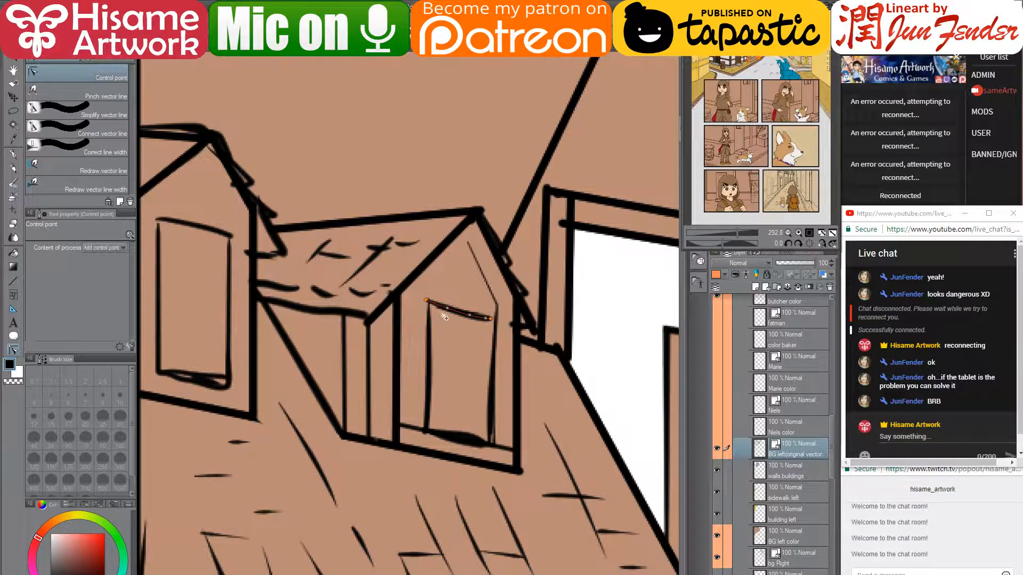
drag(428, 302, 467, 243)
drag(431, 330, 429, 302)
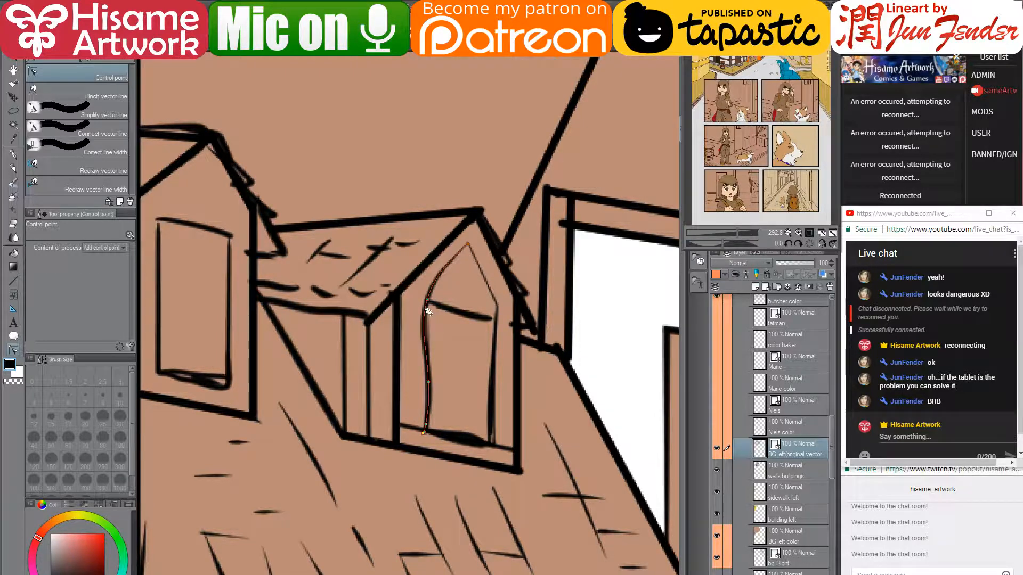
click(424, 328)
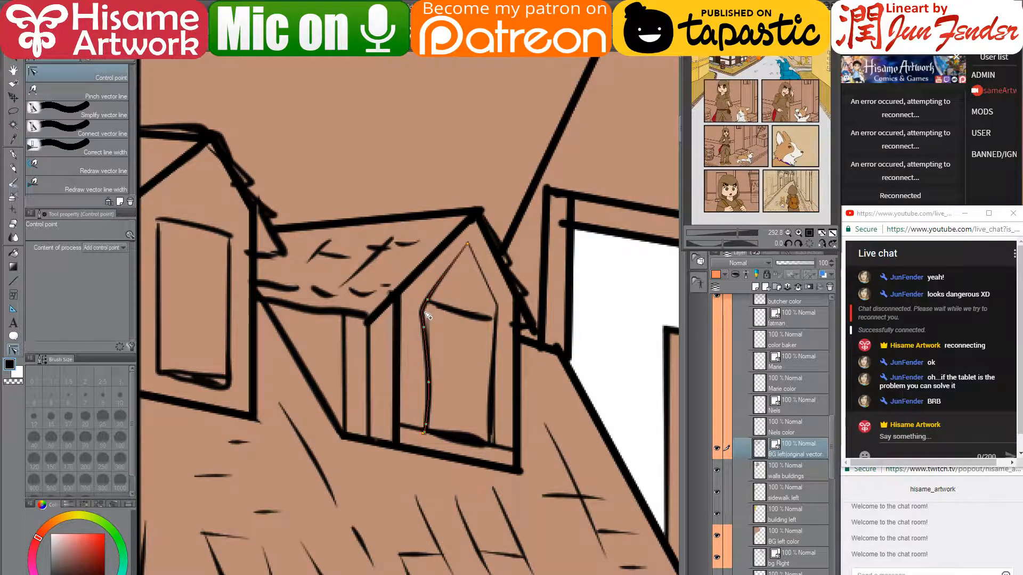
drag(423, 309, 459, 255)
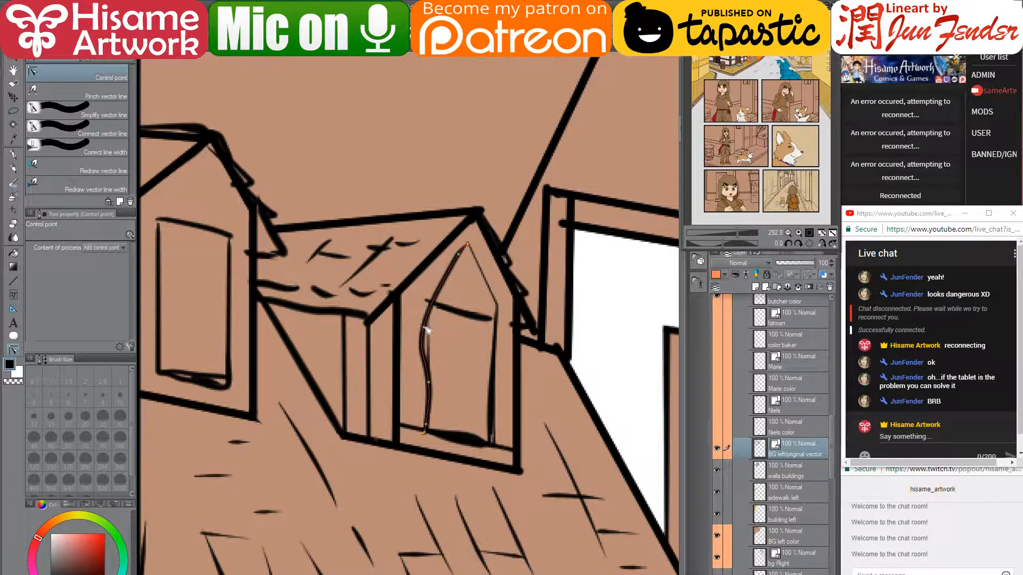
drag(425, 325, 427, 305)
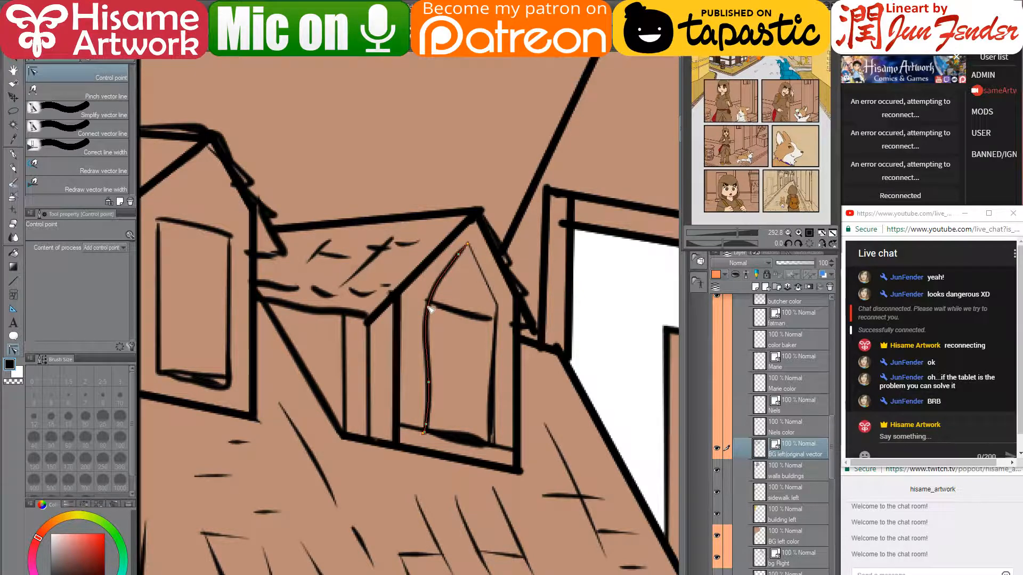
click(429, 301)
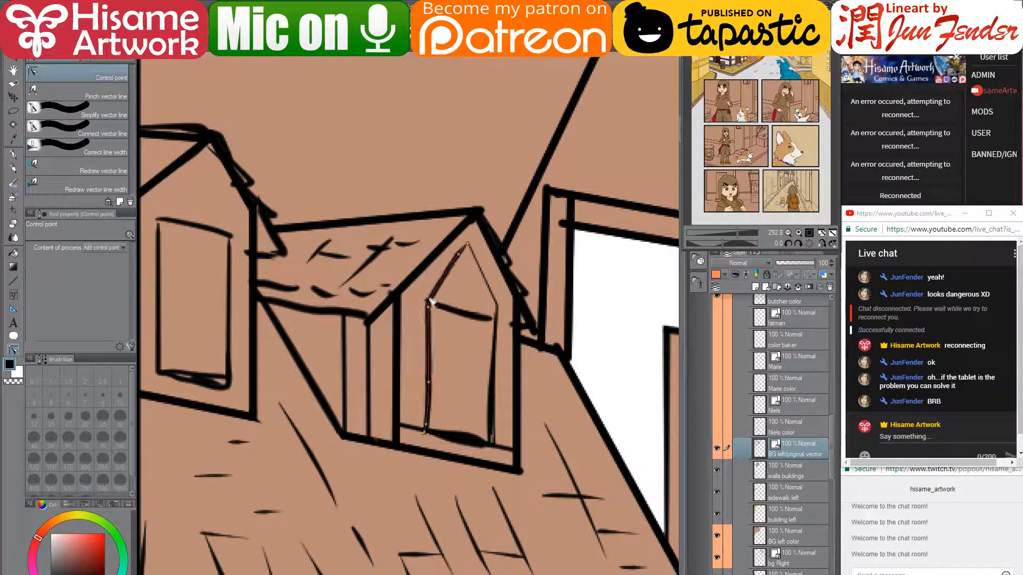
drag(512, 323, 467, 342)
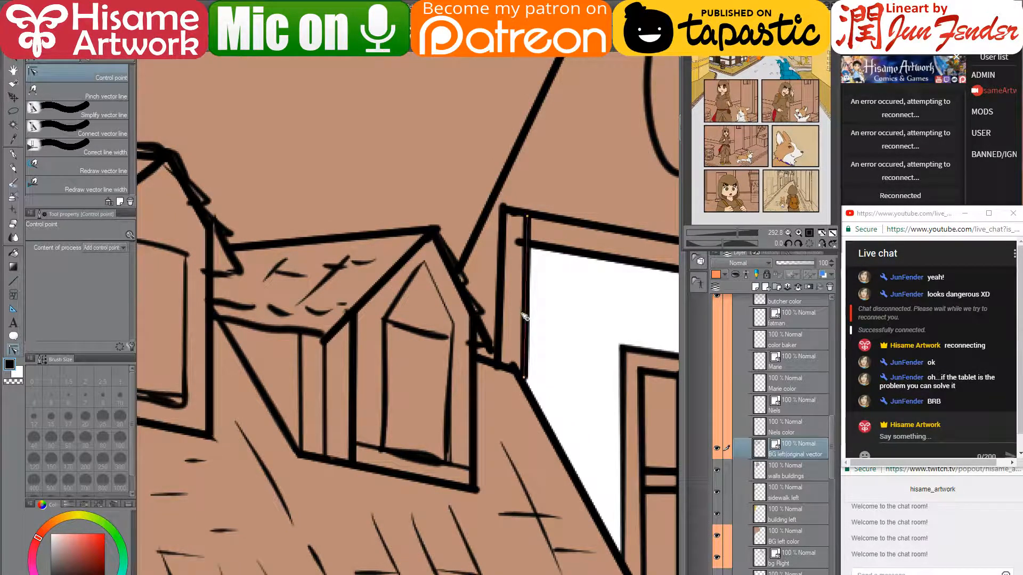
- Add short G-pen touch-ups at the window's upper-right corner, the dormer roof line and the roof peak
click(13, 154)
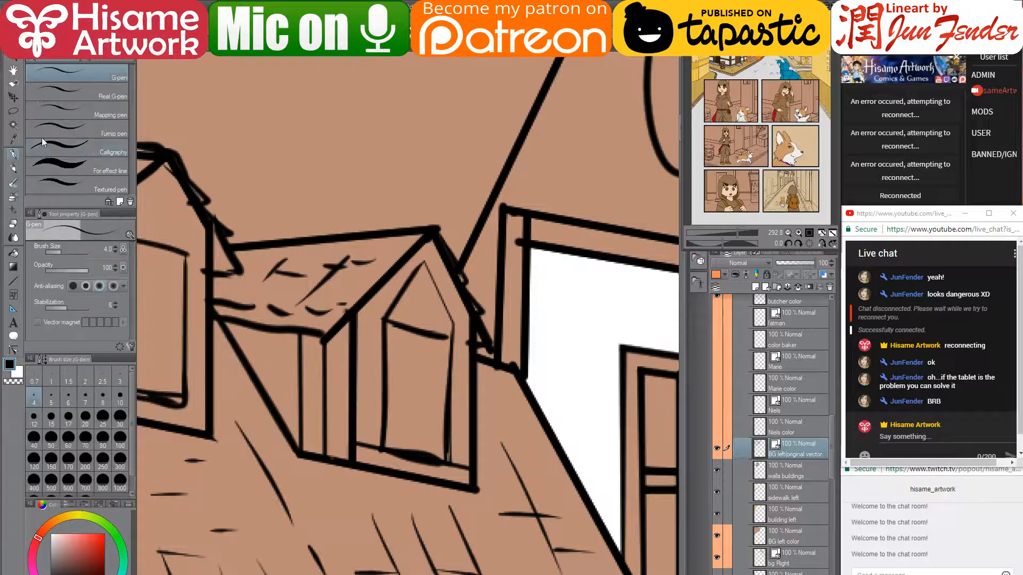
drag(456, 323, 465, 315)
drag(369, 317, 362, 311)
drag(427, 235, 424, 248)
- Adjust control points to smooth the left dormer window's bottom outline
click(12, 351)
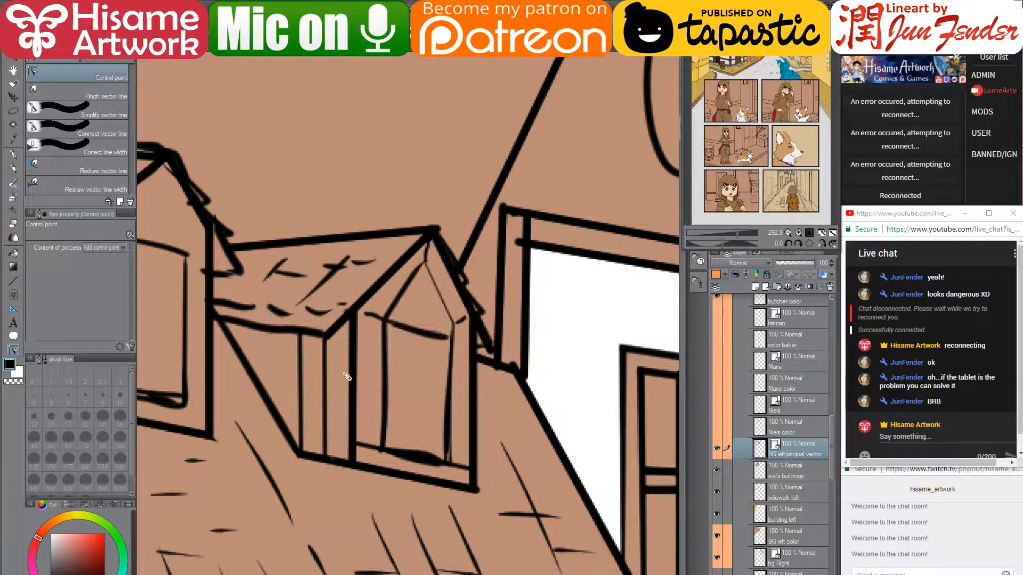
drag(375, 238, 543, 295)
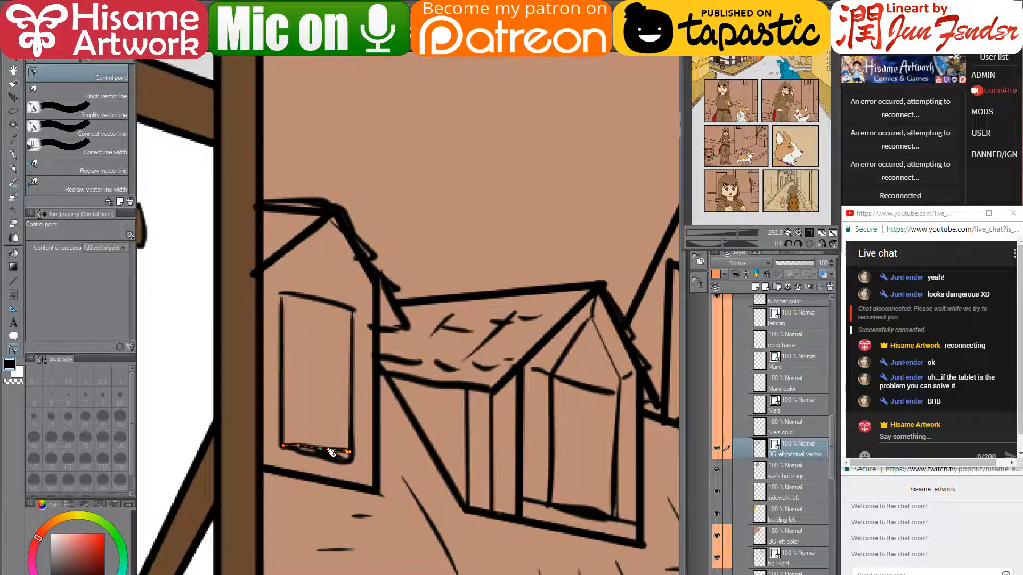
drag(320, 448, 323, 455)
drag(298, 446, 299, 450)
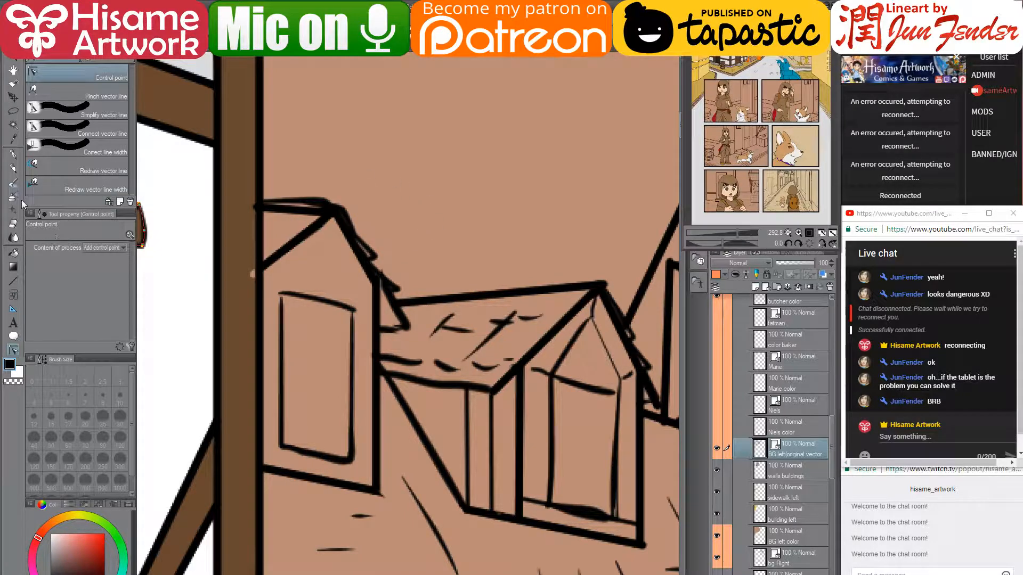
- Pull the left dormer window's sides up to a pointed tip and make its corners sharp
click(13, 154)
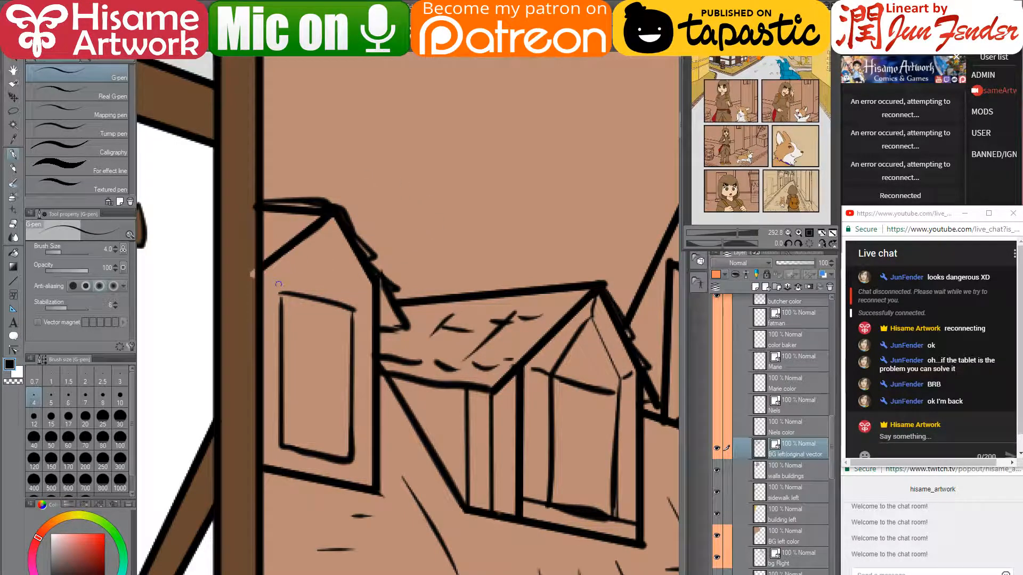
click(11, 348)
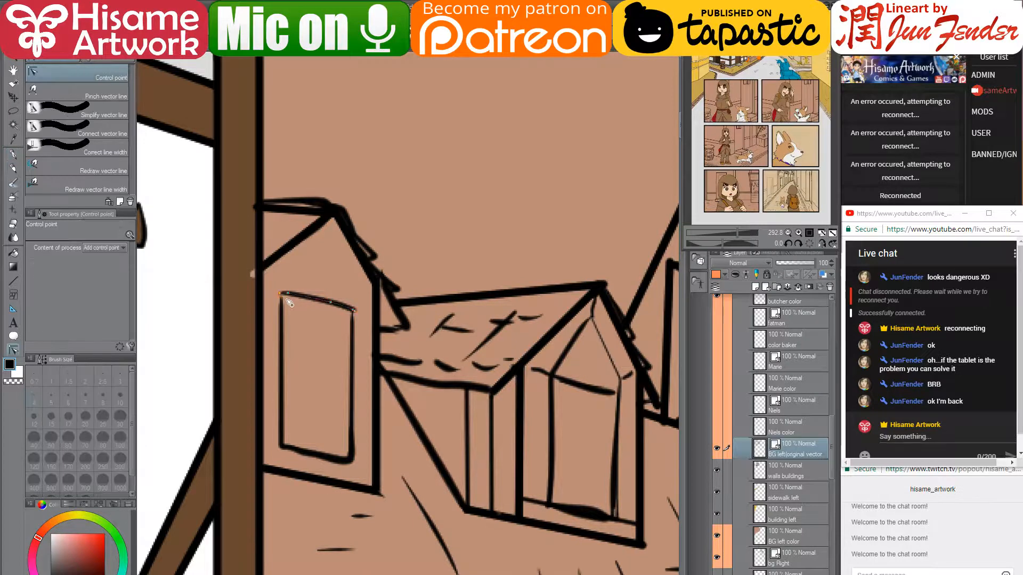
drag(282, 300, 329, 233)
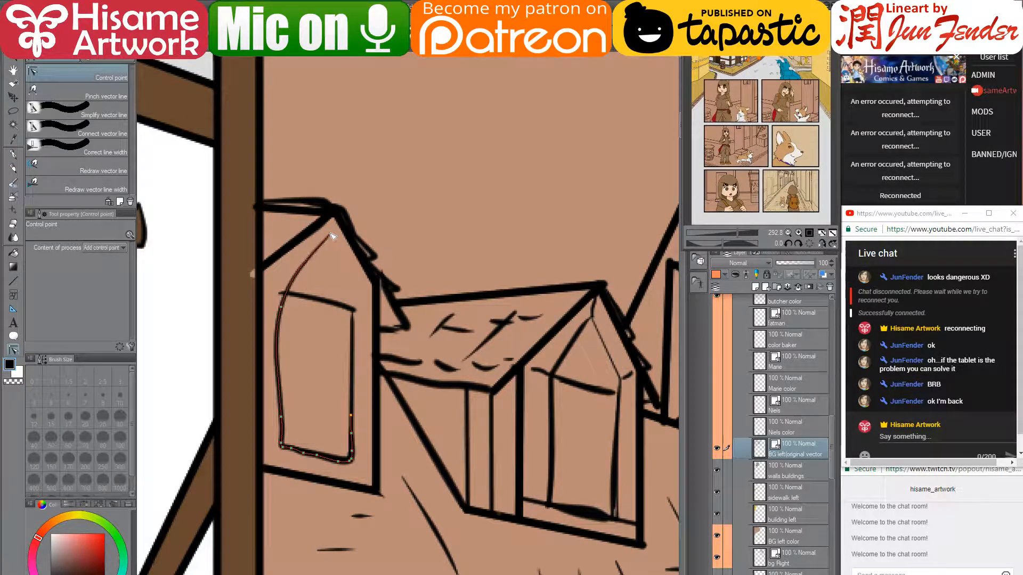
drag(281, 305, 282, 300)
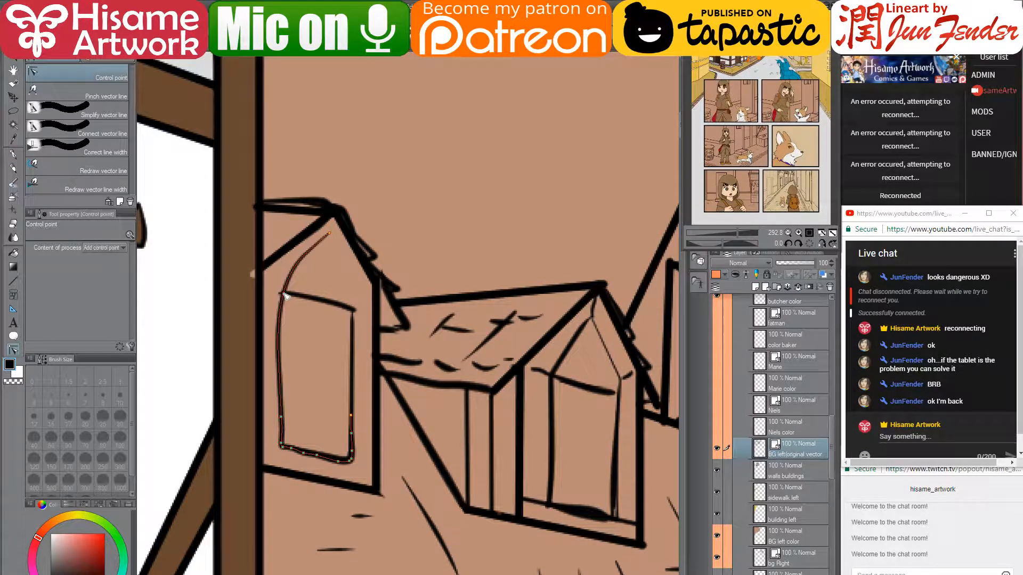
alt+click(282, 299)
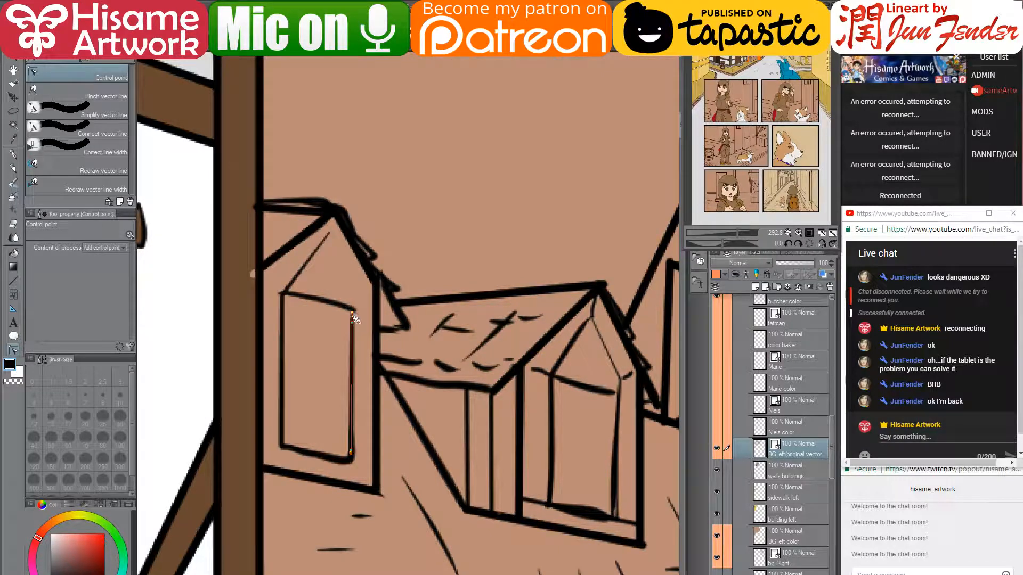
drag(352, 315, 330, 234)
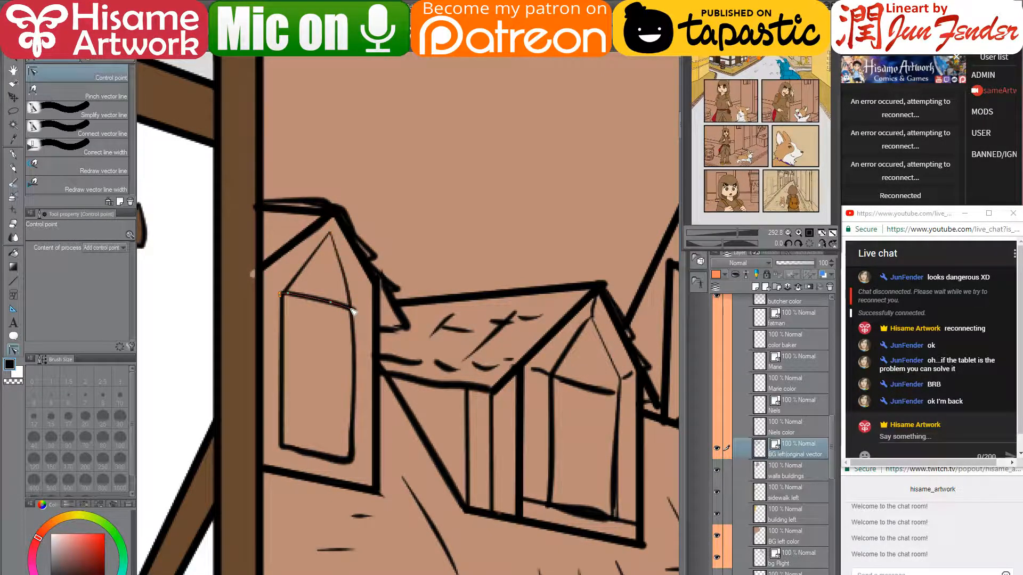
click(353, 327)
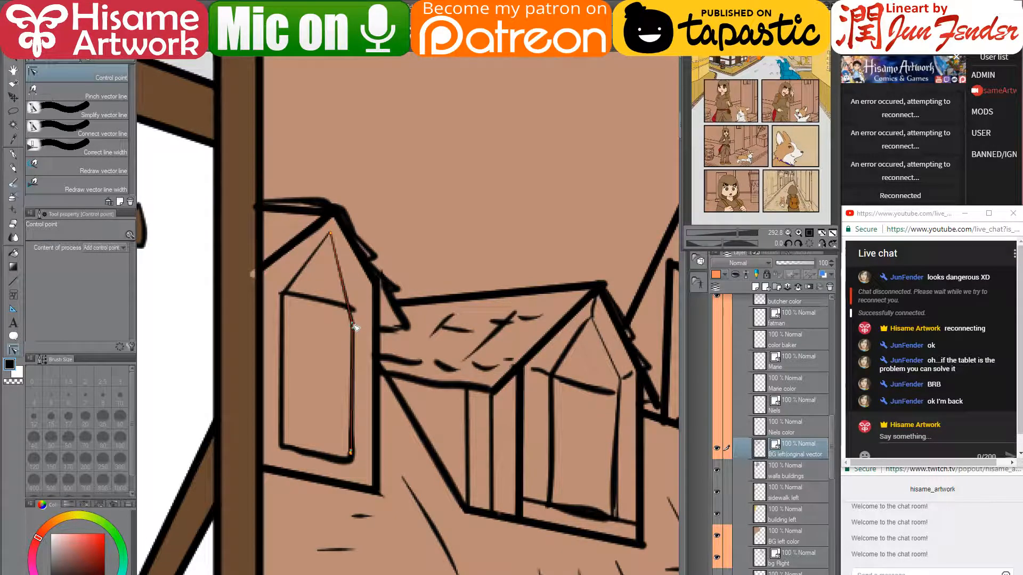
drag(354, 317, 352, 314)
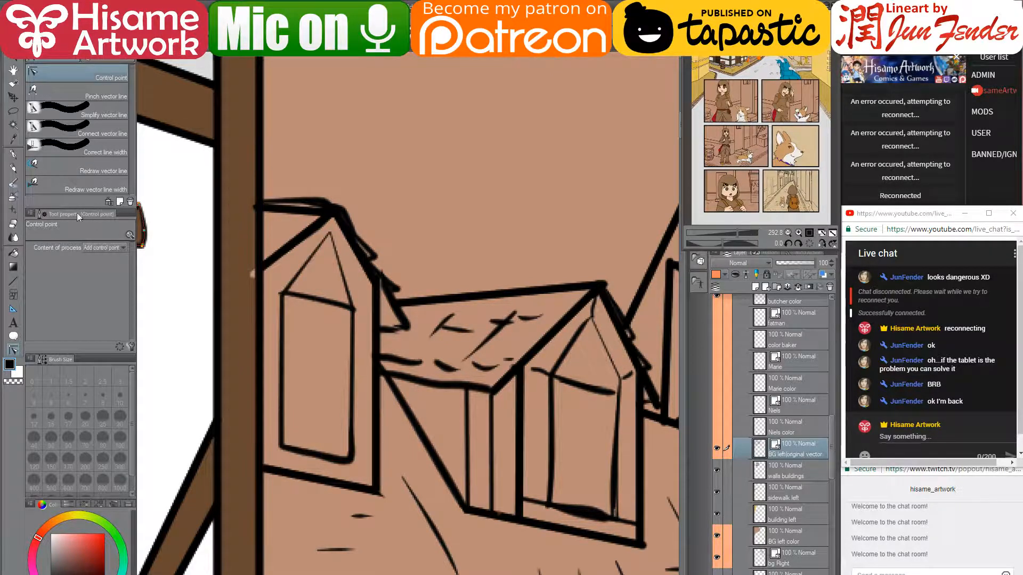
- Add a short black G-pen line on the dormer
click(14, 155)
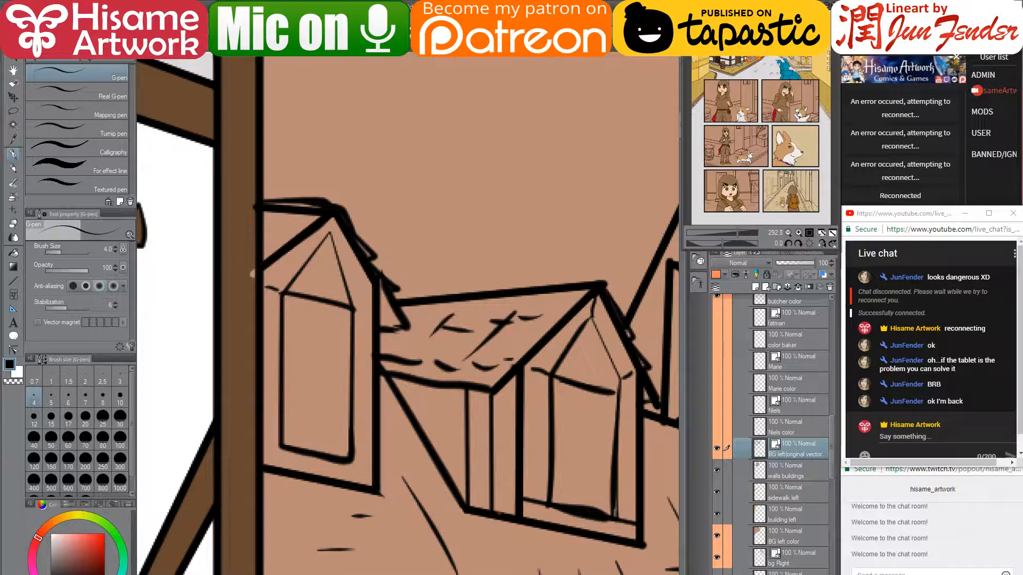
drag(363, 311, 372, 311)
mouse_move(589, 479)
mouse_down()
mouse_move(448, 429)
mouse_move(357, 365)
mouse_move(409, 413)
mouse_move(382, 412)
mouse_up()
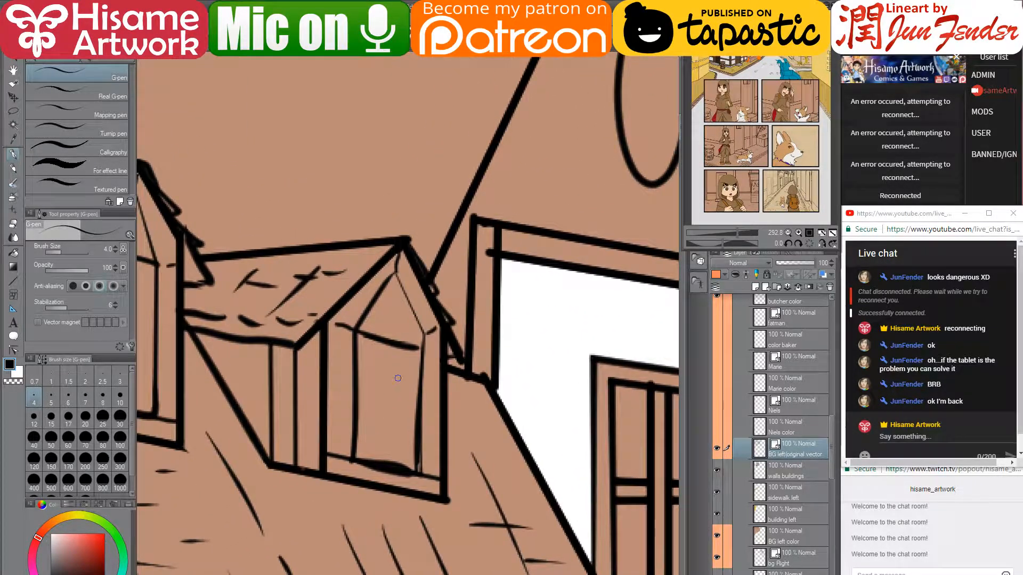
drag(582, 354, 581, 143)
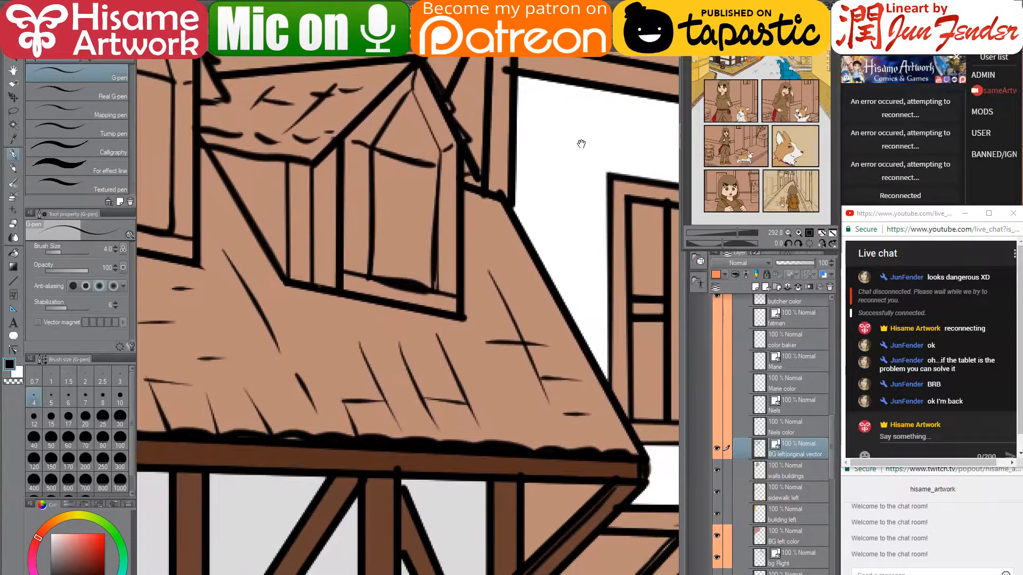
- On the walls buildings layer, fill the left dormer's ledge, side strips and gable frame brown
scroll(582, 143, down, 5)
drag(295, 203, 361, 384)
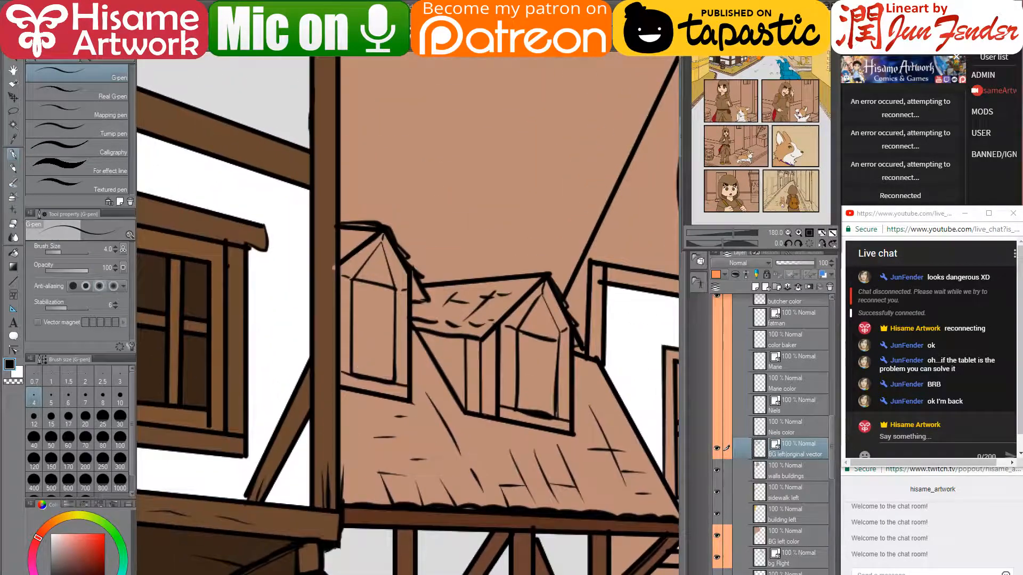
alt+click(410, 539)
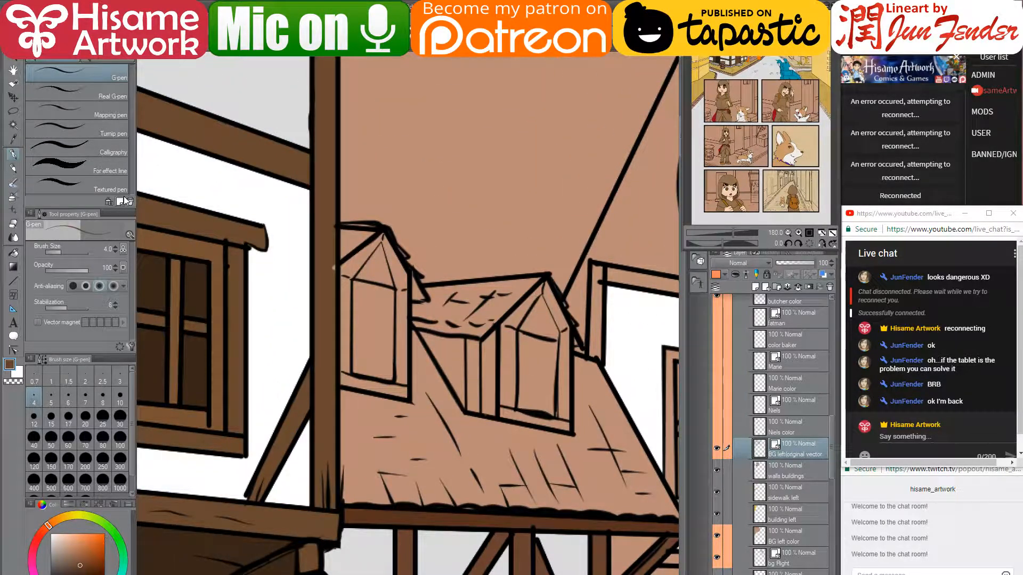
click(13, 253)
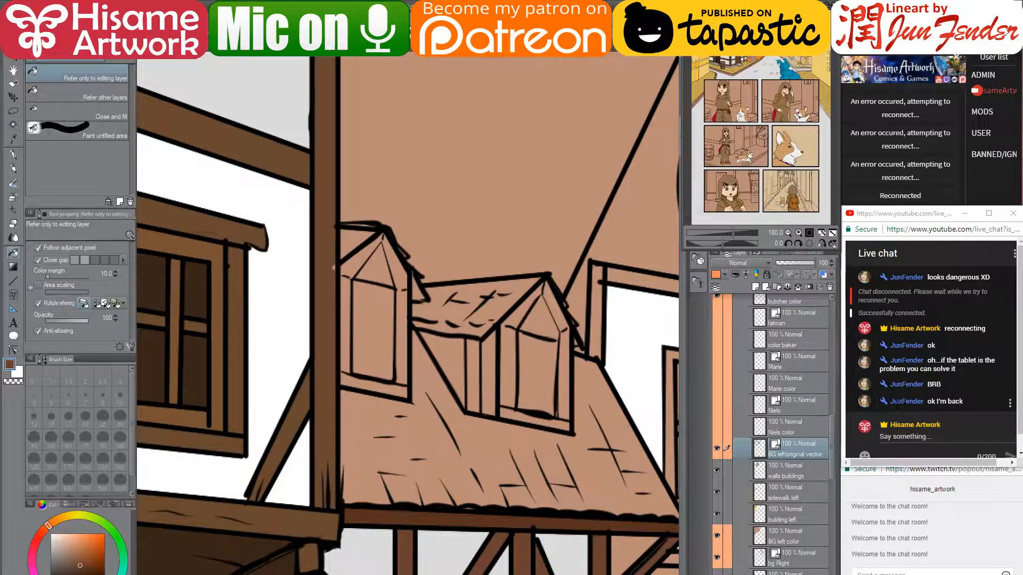
click(794, 473)
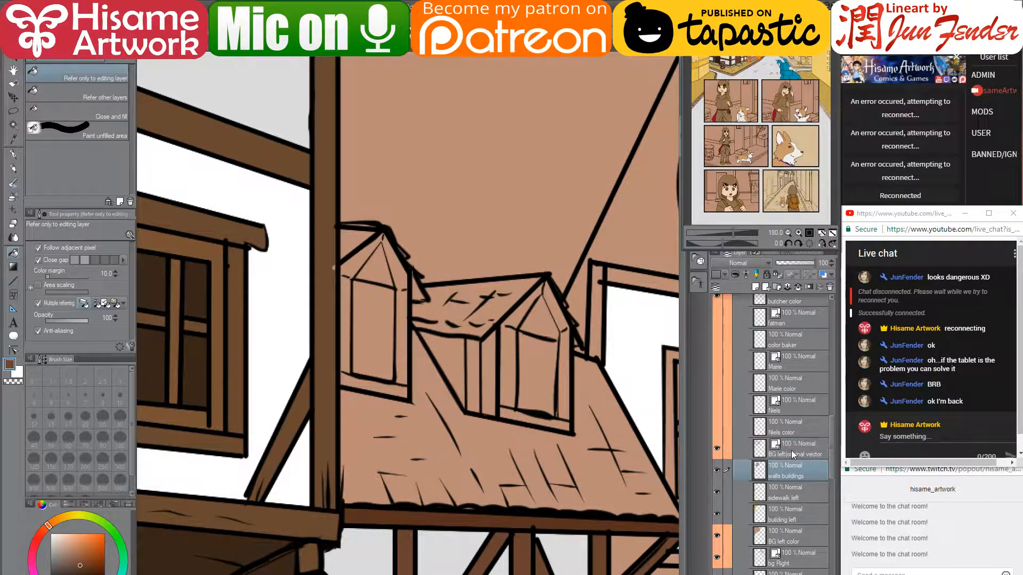
click(383, 387)
click(349, 337)
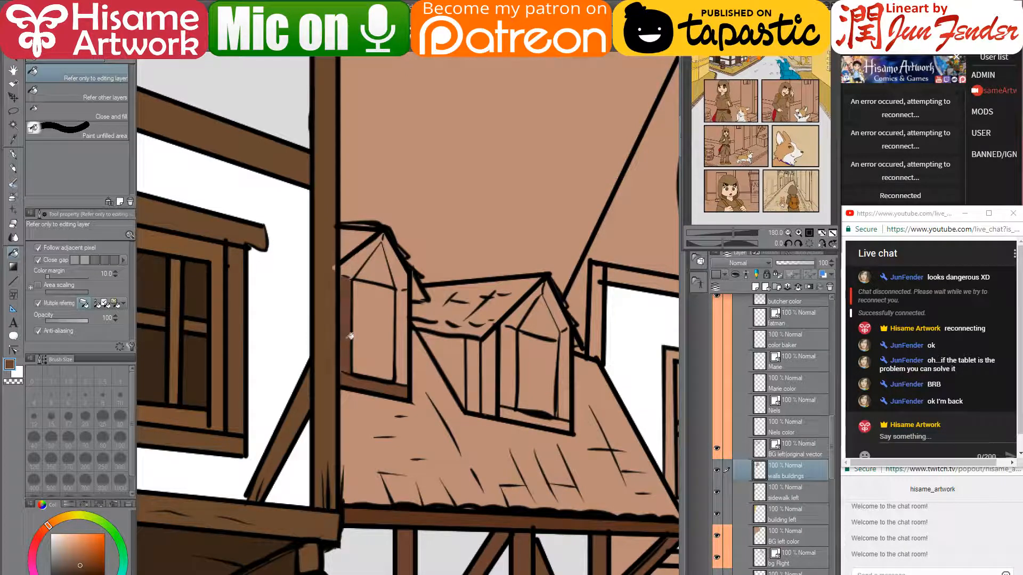
click(406, 336)
click(357, 262)
alt+click(318, 260)
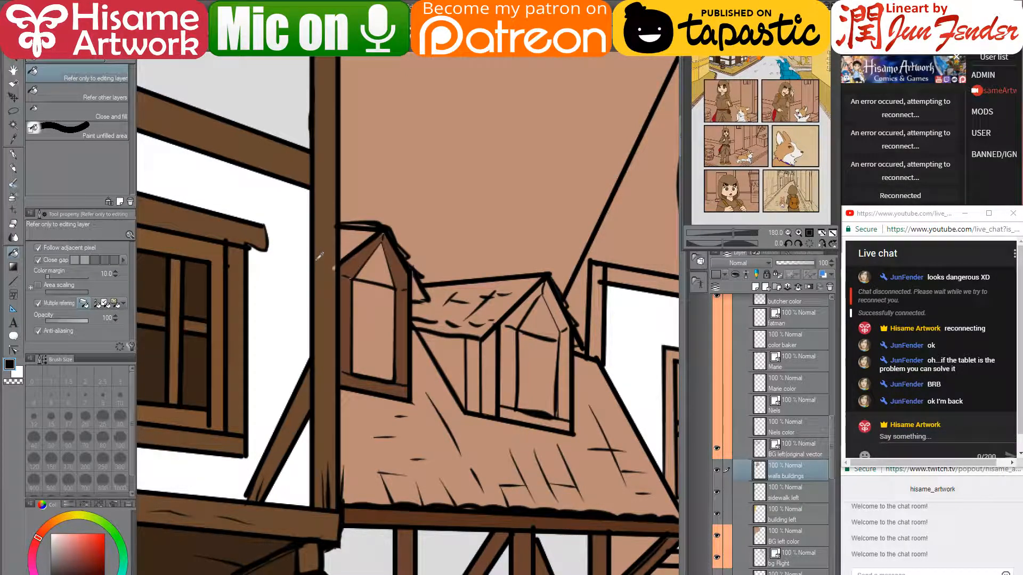
alt+click(323, 264)
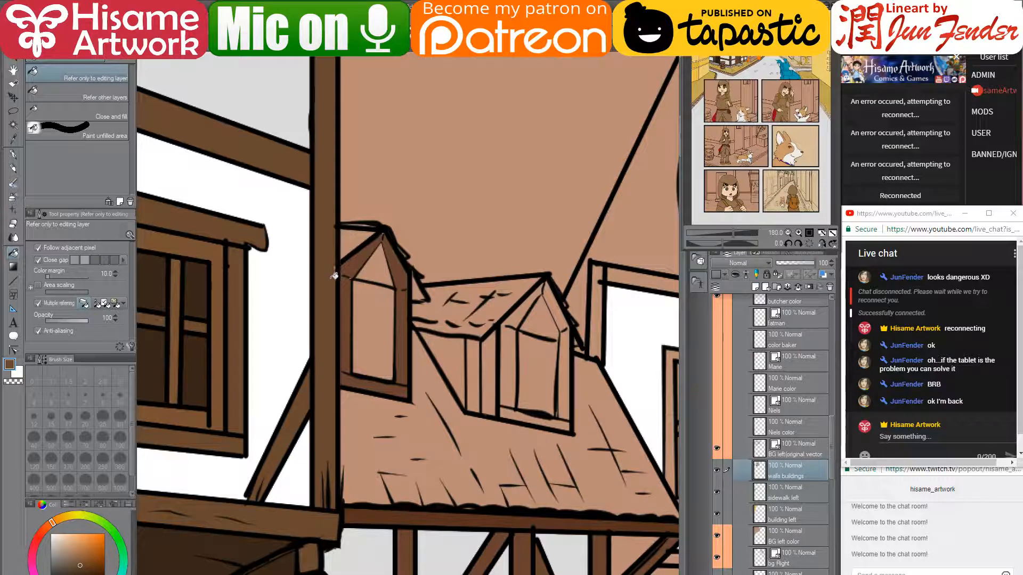
- Fill the right dormer's window posts, sill and gable trims brown, with a darker brown corner post
alt+click(357, 260)
click(508, 367)
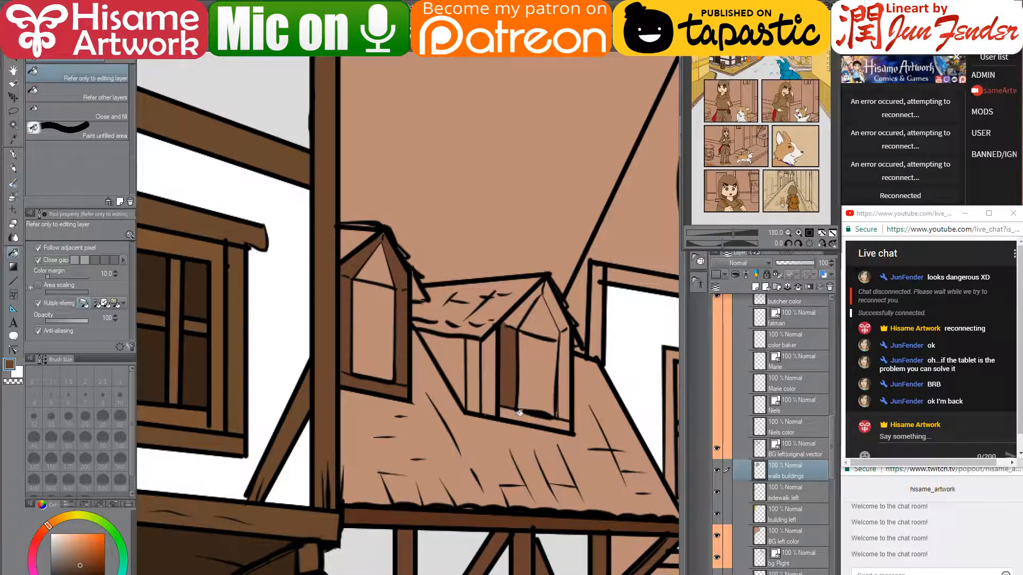
click(532, 418)
click(568, 389)
click(559, 302)
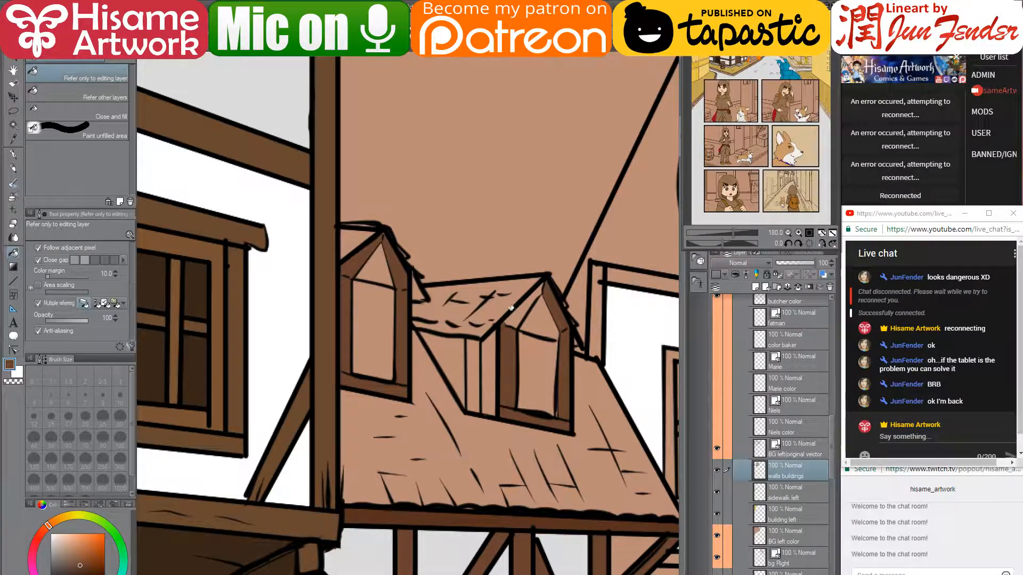
click(514, 314)
click(487, 376)
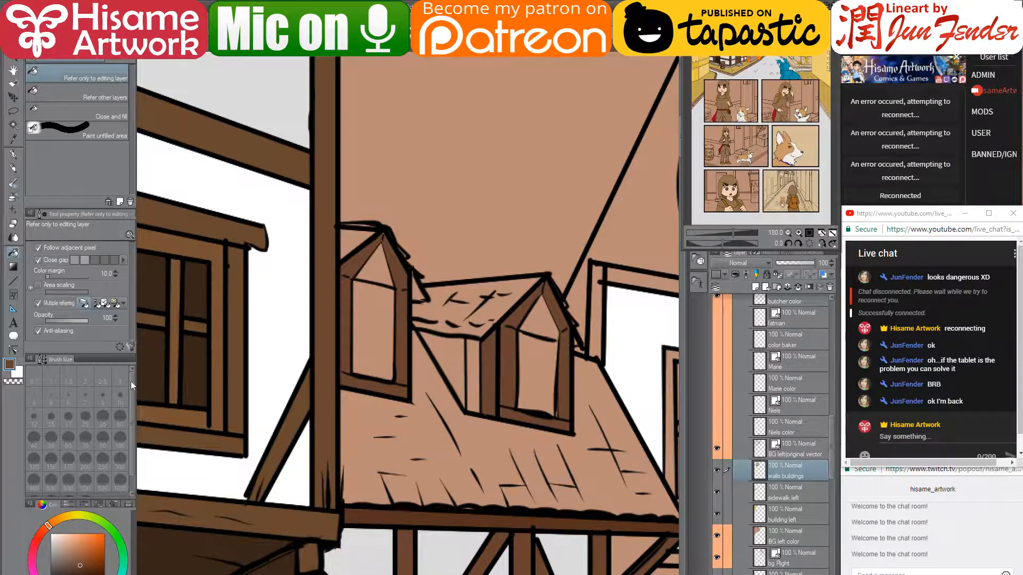
click(84, 570)
click(473, 370)
- Fill the triangle beside the right dormer and the left dormer's gable window light grey
alt+click(456, 561)
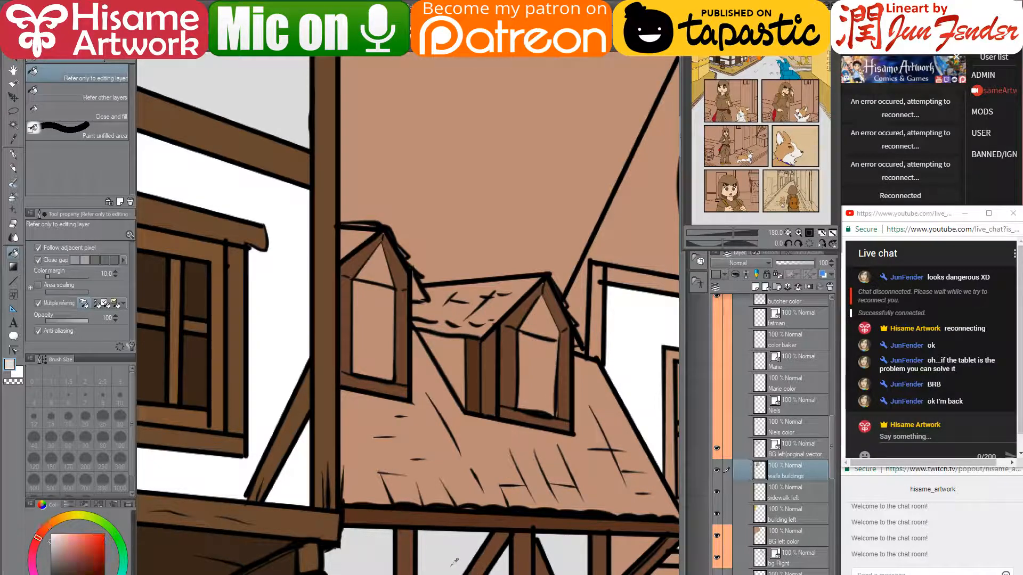
click(449, 343)
mouse_move(484, 419)
mouse_down()
mouse_move(426, 402)
mouse_move(375, 309)
mouse_move(369, 346)
mouse_move(384, 262)
mouse_up()
drag(406, 349, 492, 537)
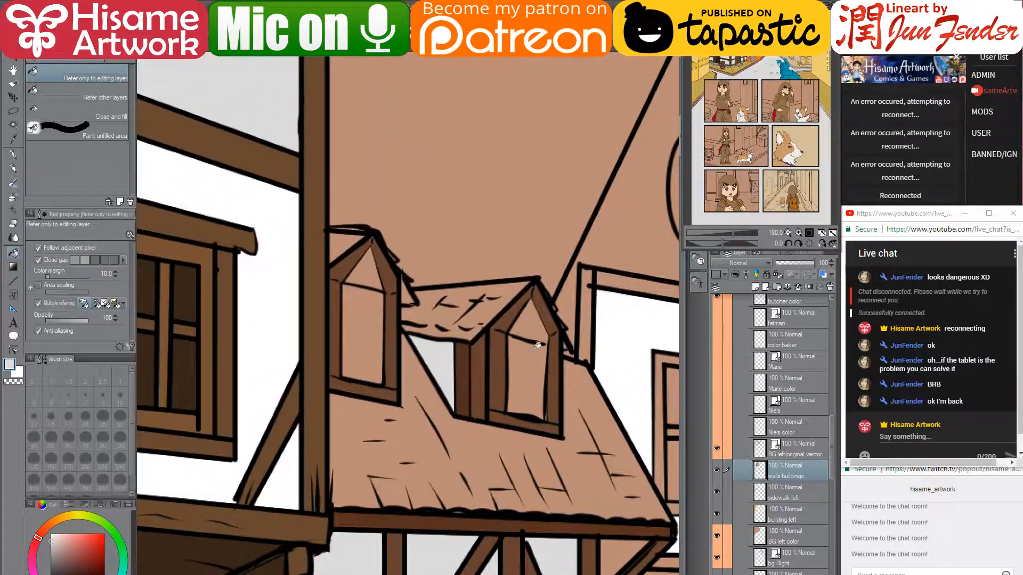
scroll(538, 344, down, 5)
scroll(539, 341, up, 4)
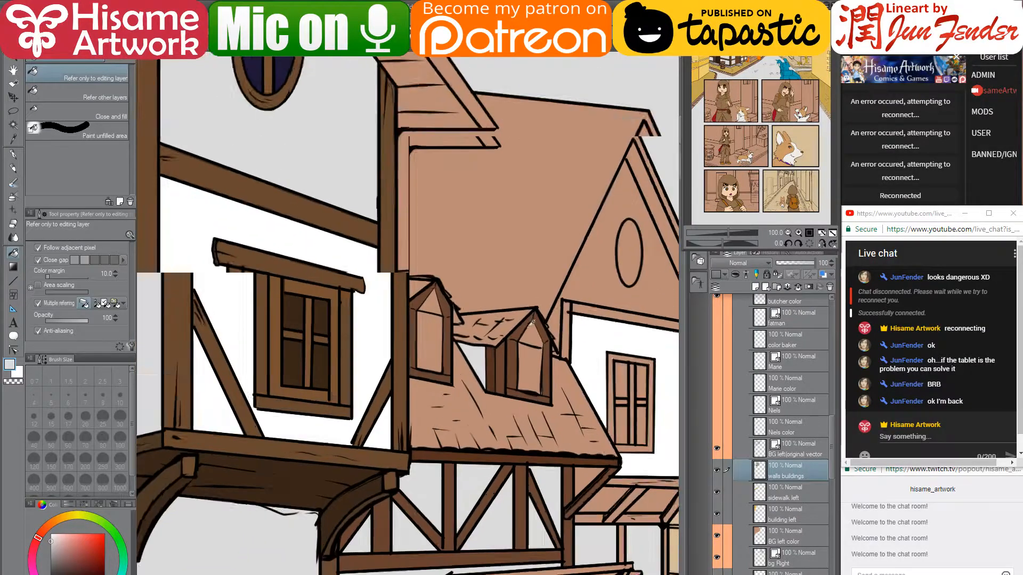
click(401, 298)
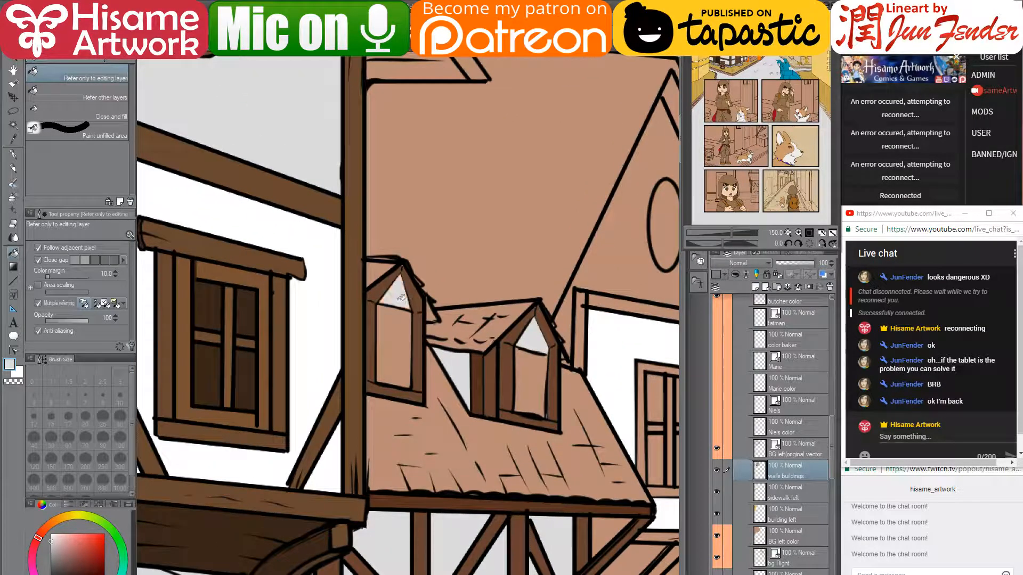
scroll(537, 350, up, 3)
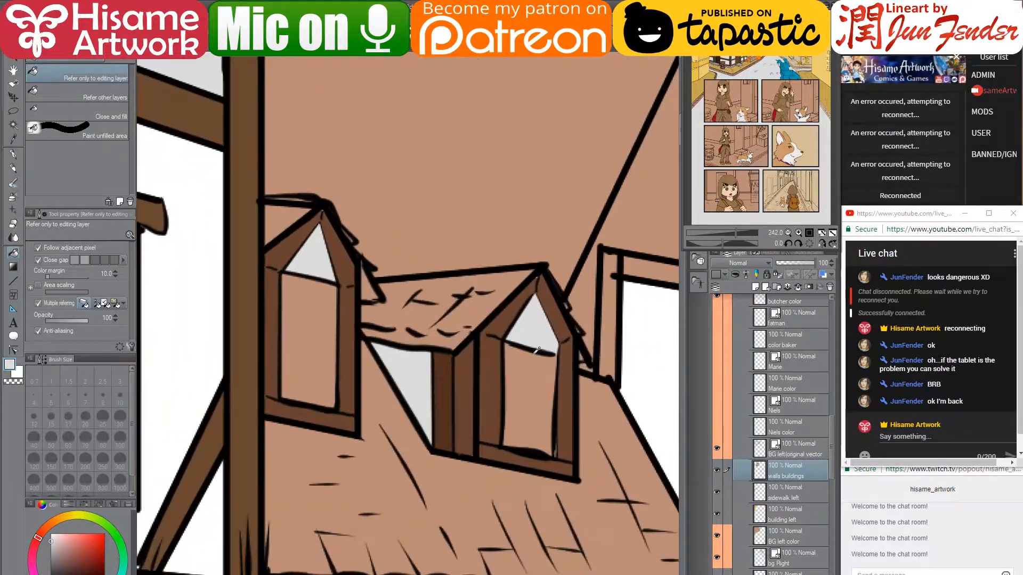
- On the vector lineart layer, draw straight dark lines across the window frame and the right dormer window
click(797, 449)
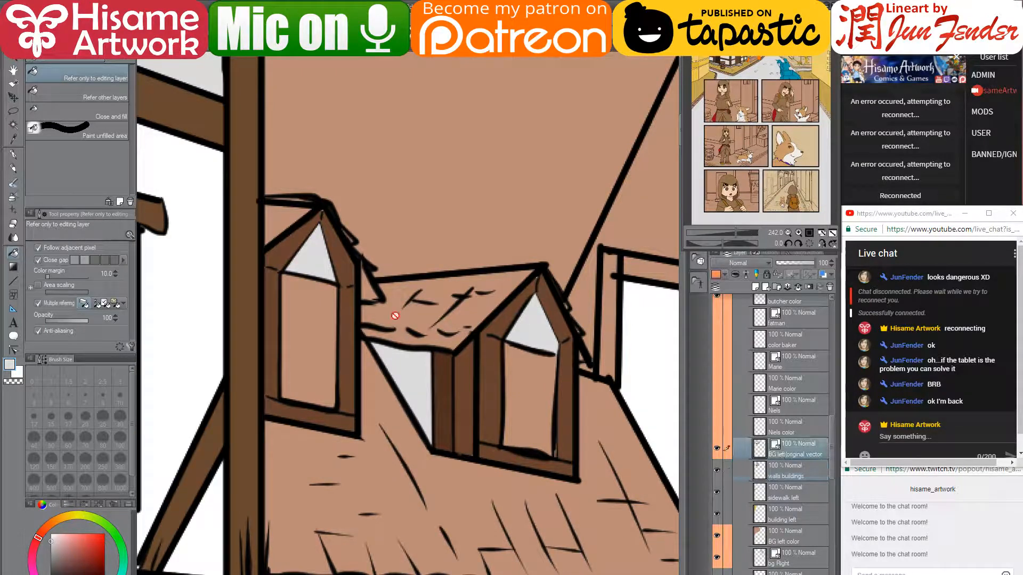
click(13, 154)
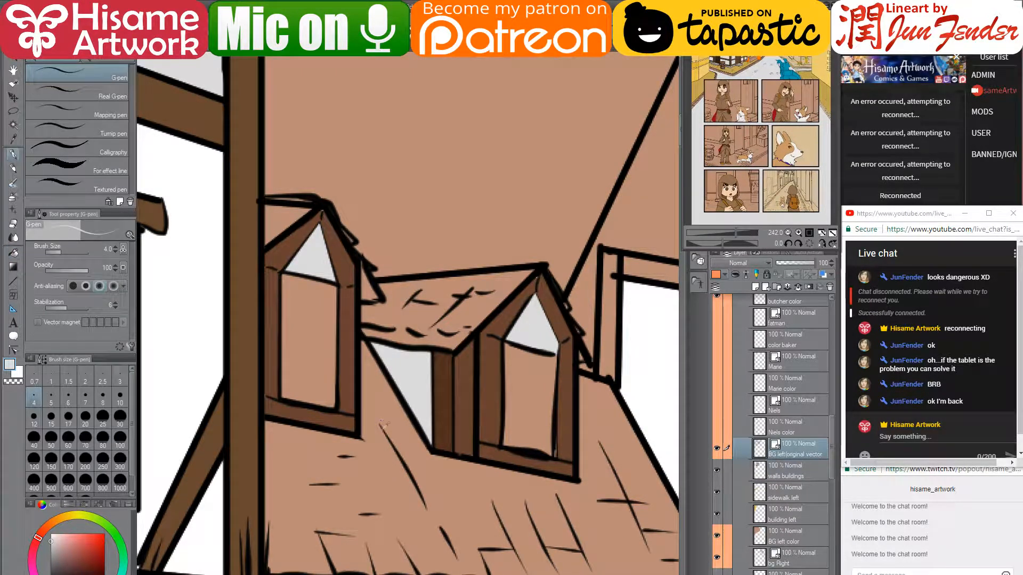
alt+click(358, 434)
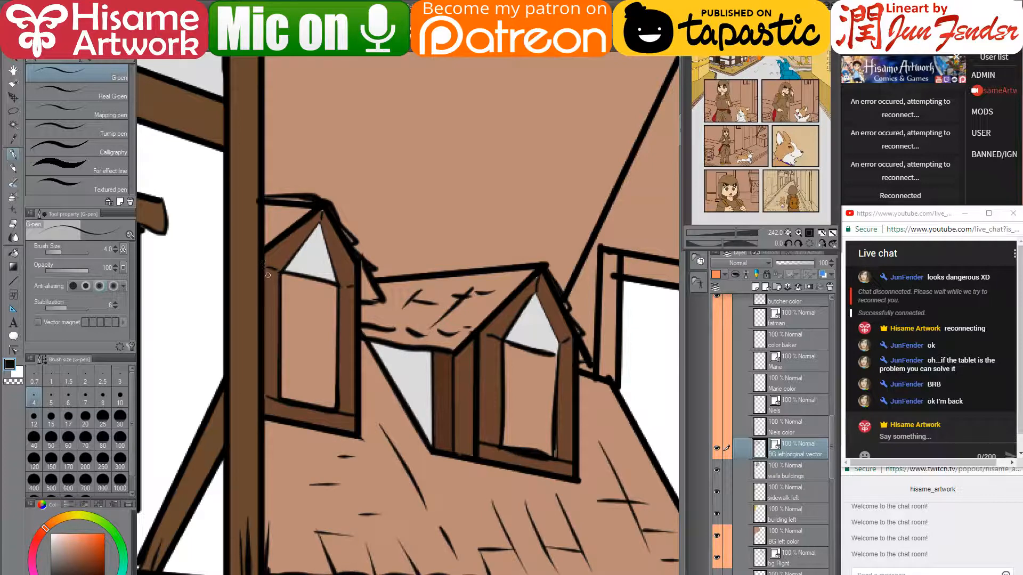
drag(265, 279, 356, 297)
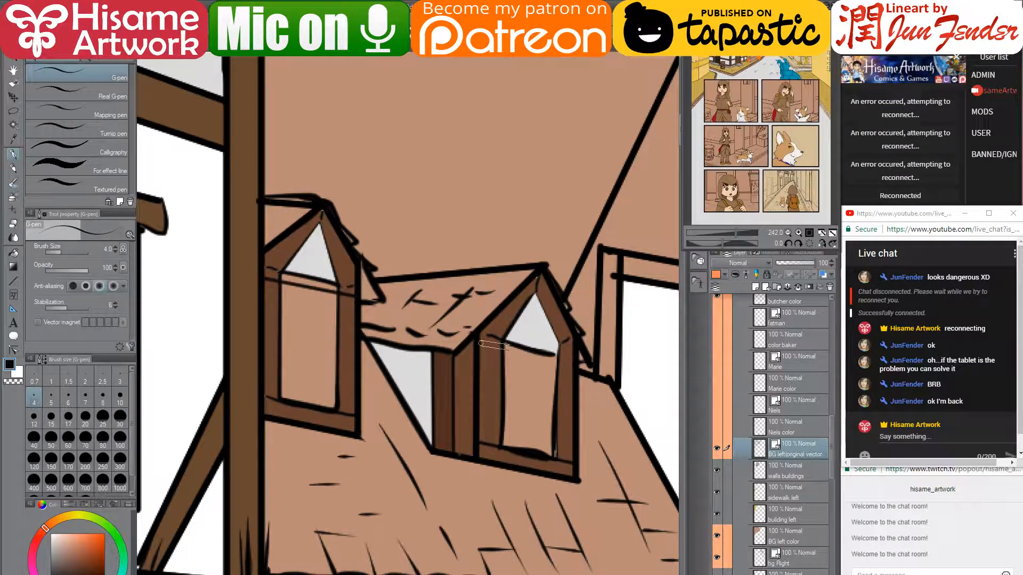
drag(481, 343, 571, 367)
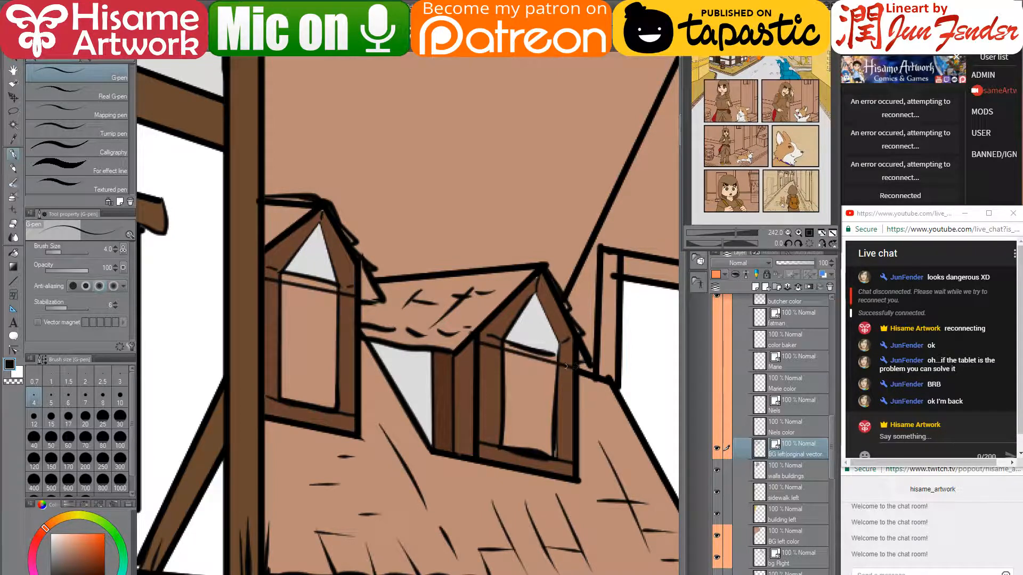
key(ctrl+z)
drag(478, 349, 577, 372)
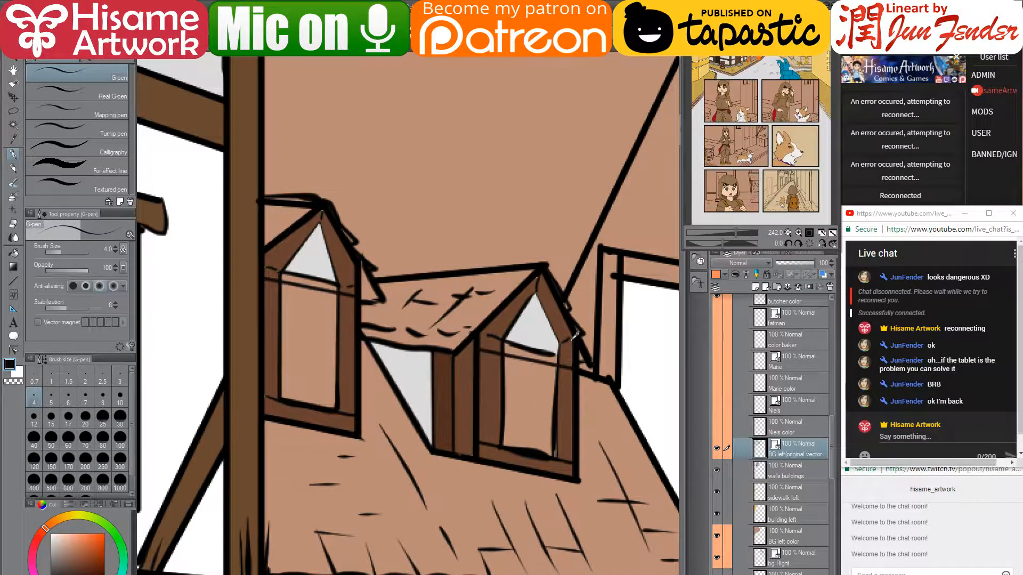
scroll(574, 335, up, 2)
- Straighten the beam line under the right dormer's triangle by moving its end and removing middle control points
click(13, 349)
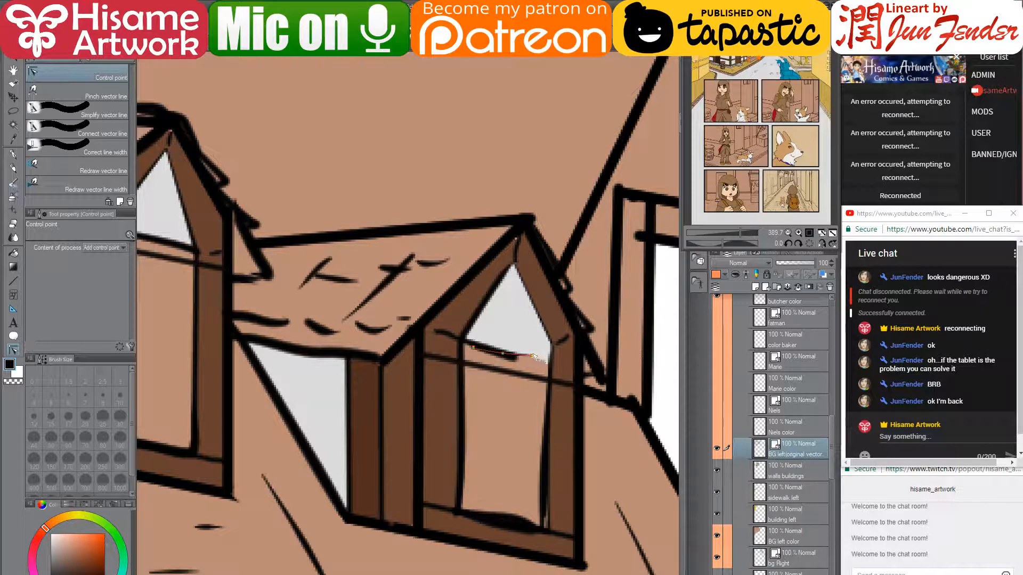
drag(517, 357, 551, 348)
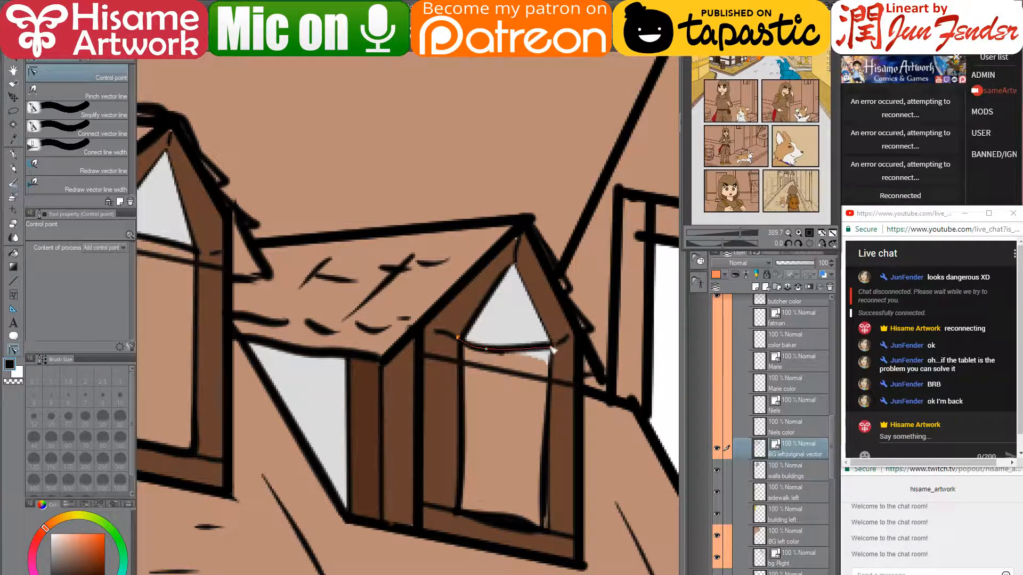
alt+click(473, 347)
alt+click(502, 352)
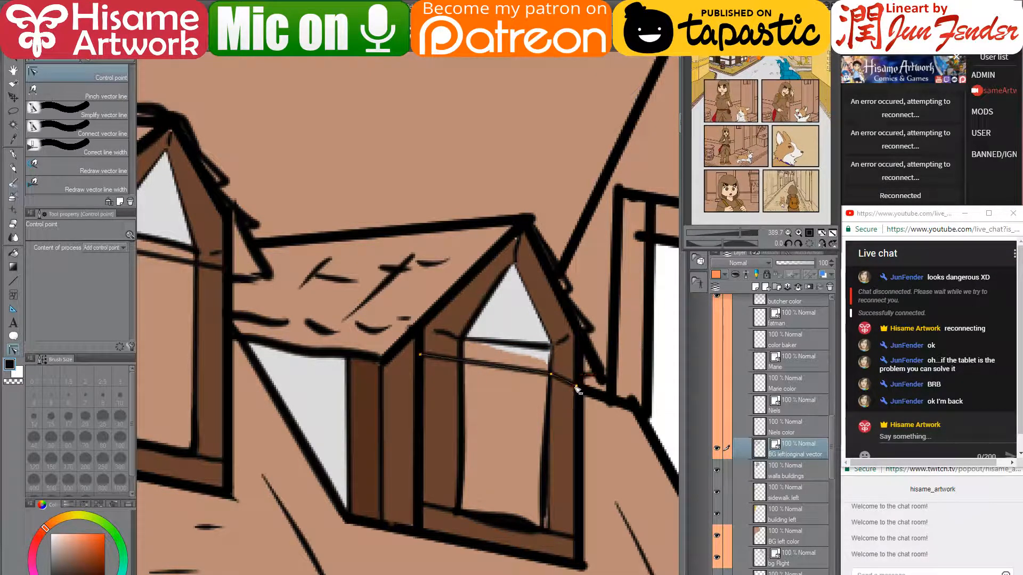
drag(576, 386, 575, 376)
drag(340, 347, 447, 359)
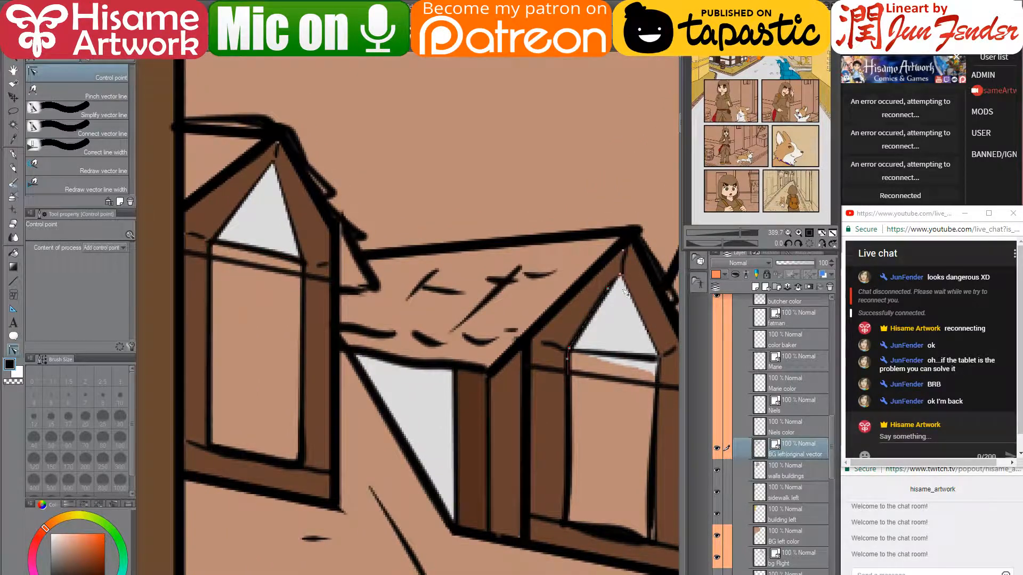
drag(637, 390, 573, 387)
click(826, 469)
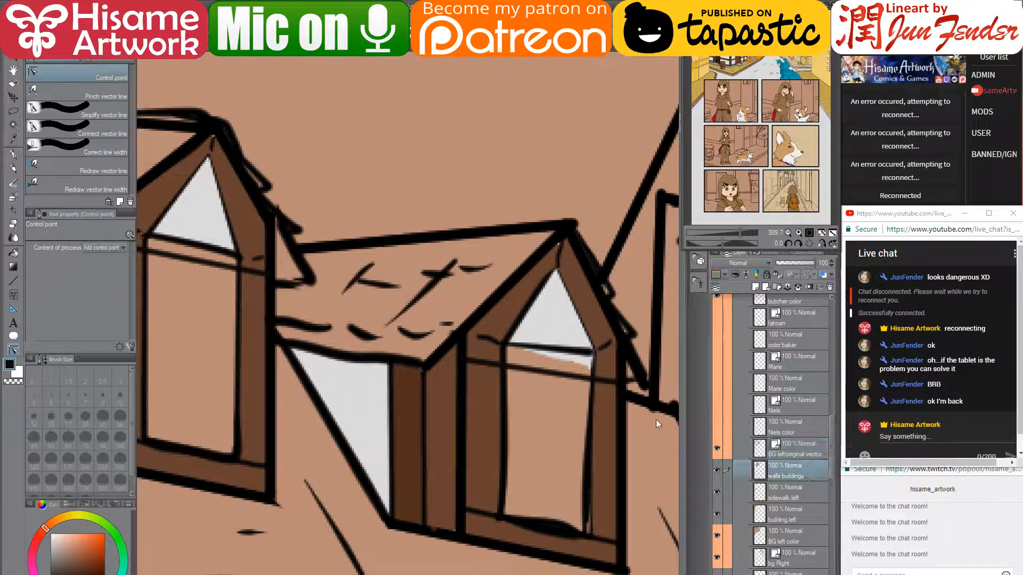
- Fill the strips under both gables brown and paint over the right strip with a size-10 G-pen
key(g)
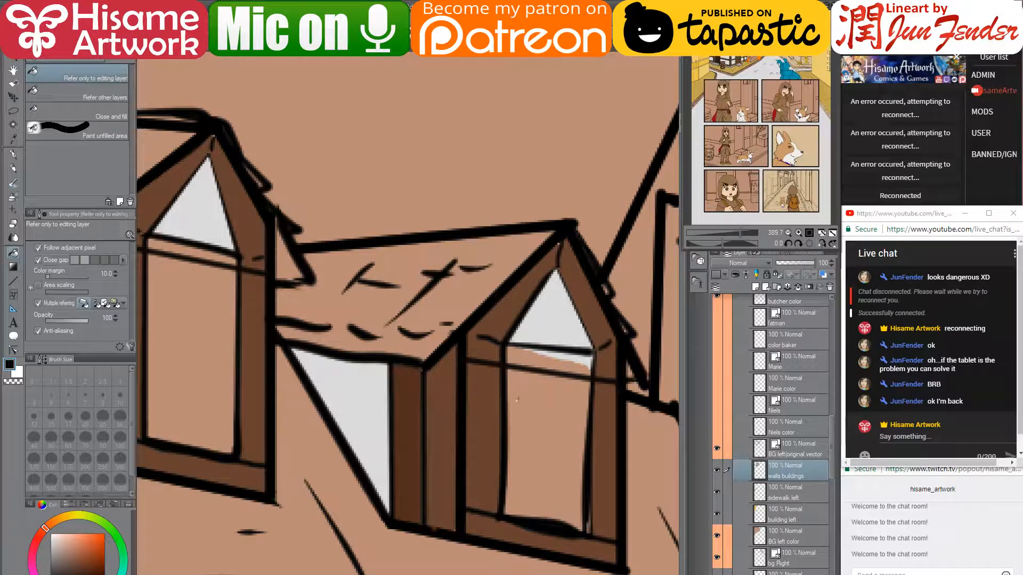
alt+click(486, 390)
click(526, 360)
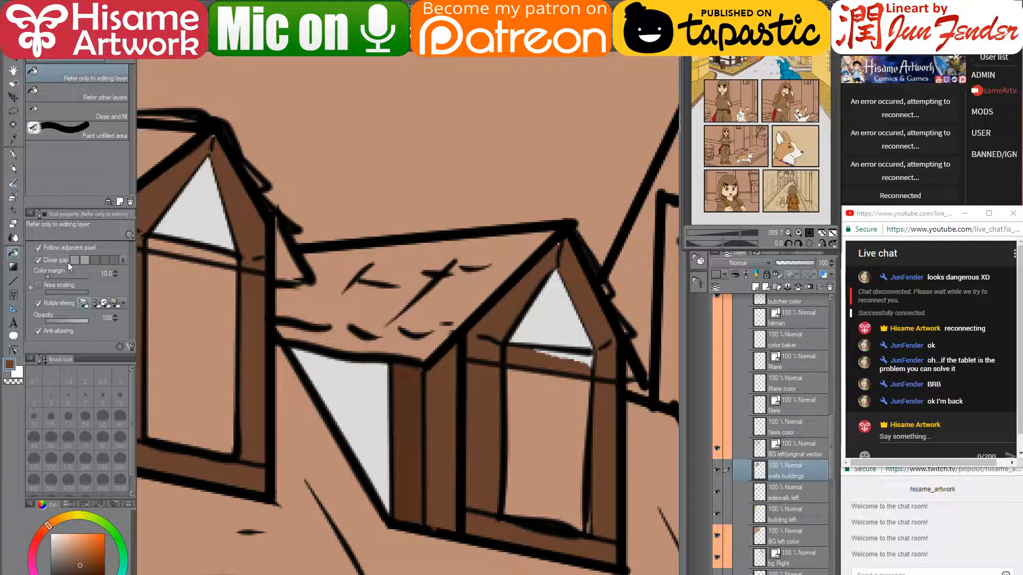
click(192, 248)
drag(198, 256, 275, 268)
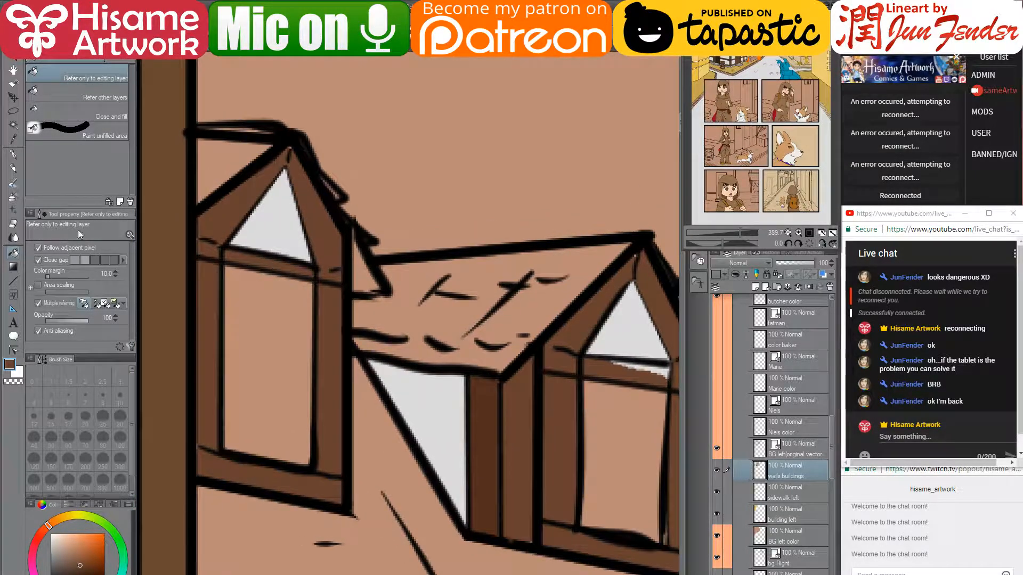
click(14, 158)
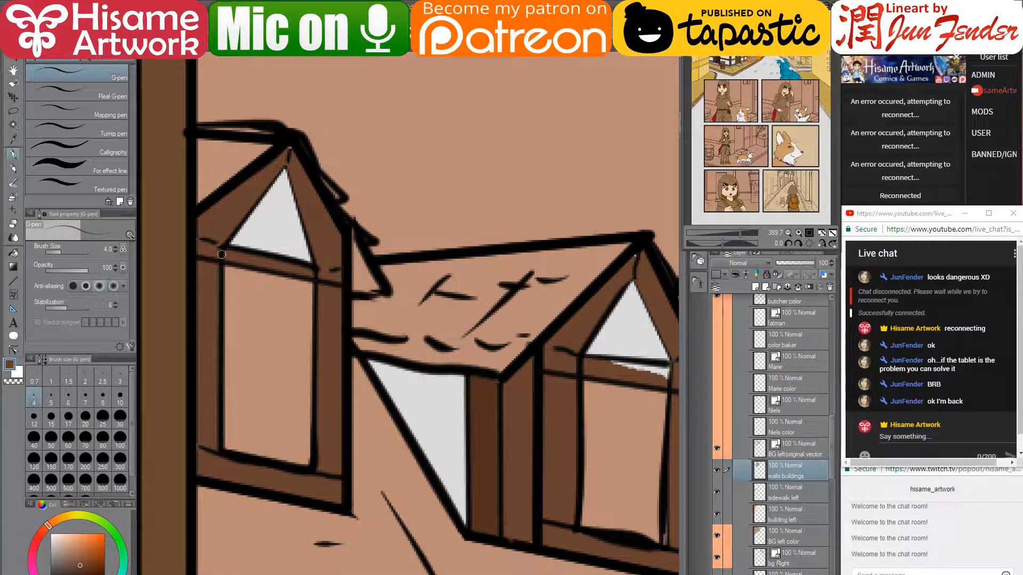
key(bracketright)
key(bracketright)
key(bracketright)
key(bracketright)
key(bracketright)
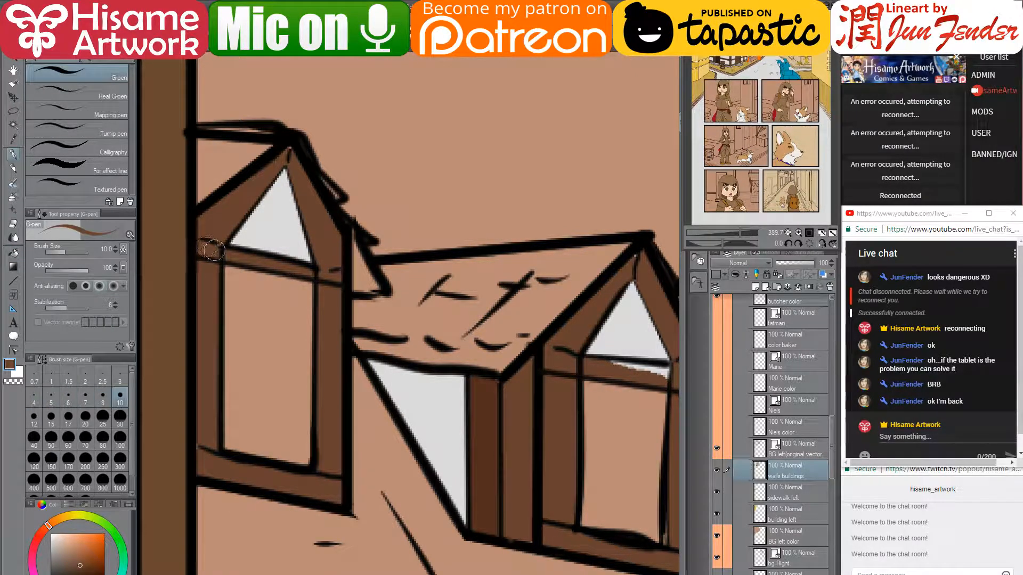
drag(483, 316, 323, 272)
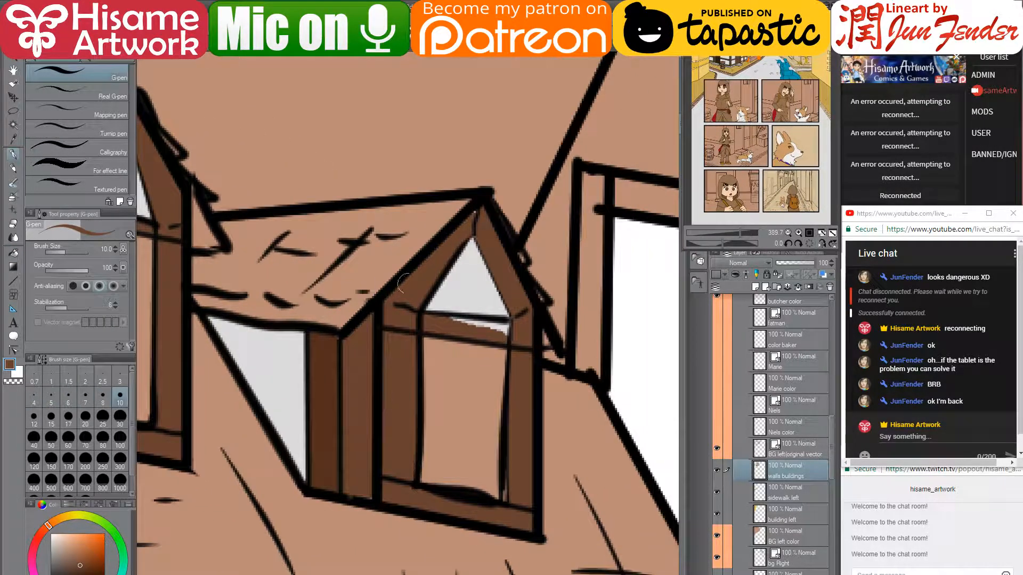
drag(426, 323, 509, 332)
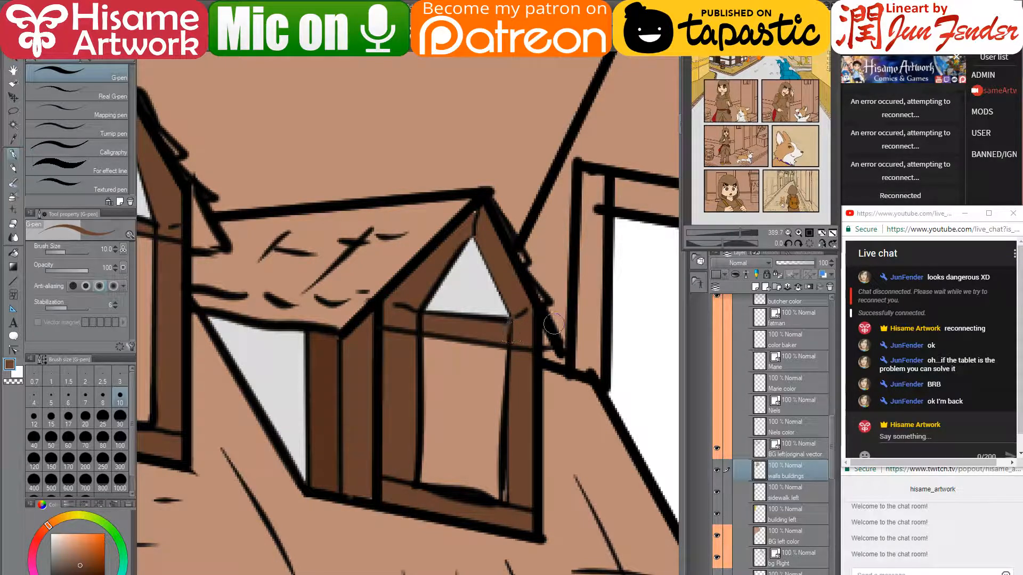
scroll(520, 290, down, 5)
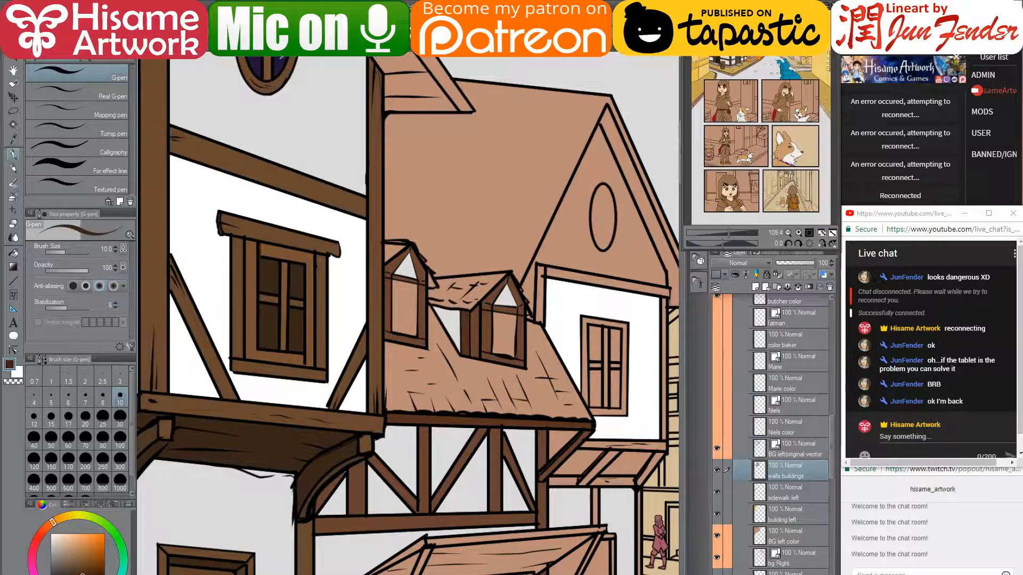
key(alt+Tab)
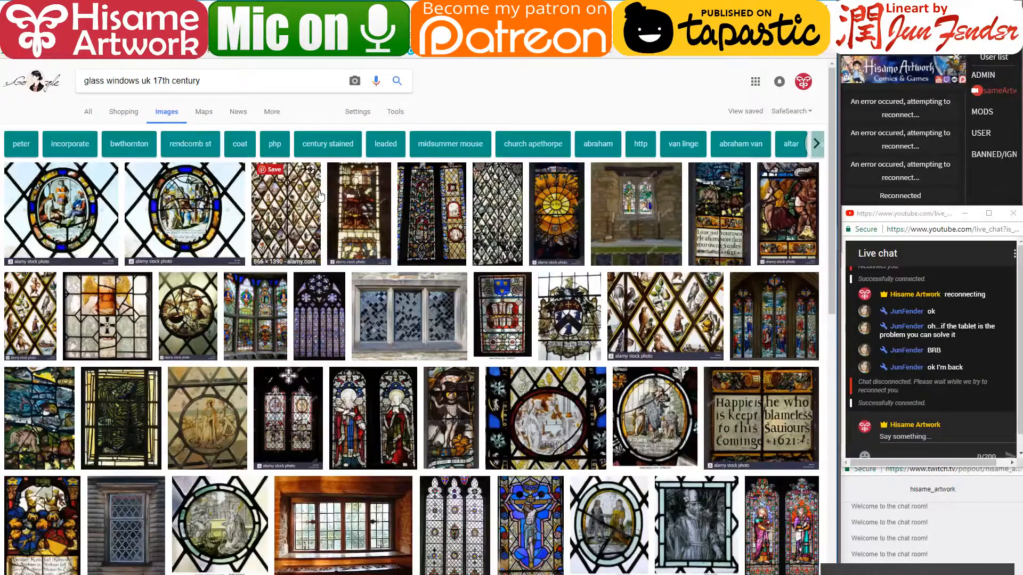
click(457, 316)
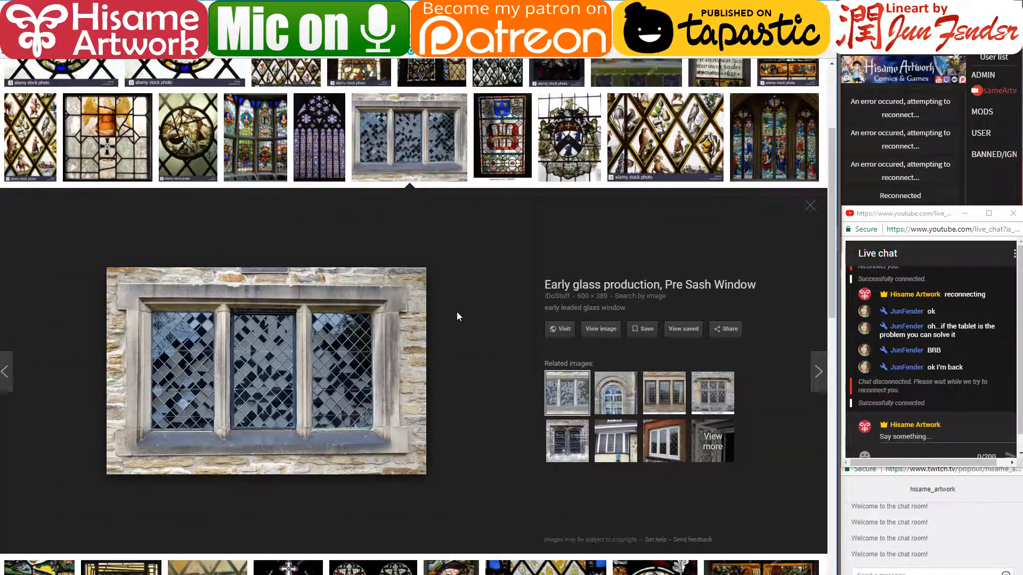
scroll(456, 316, up, 3)
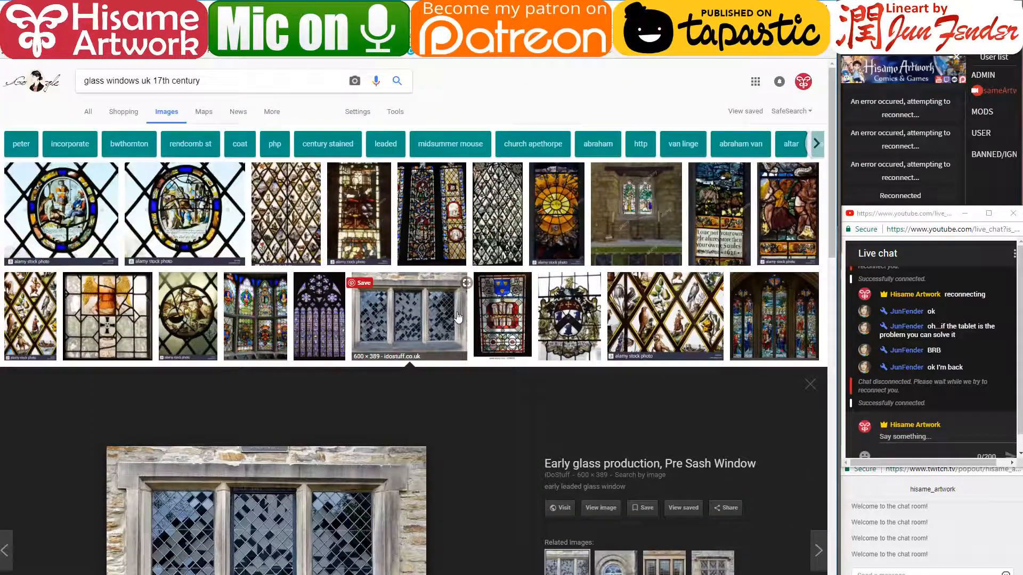
scroll(456, 316, down, 7)
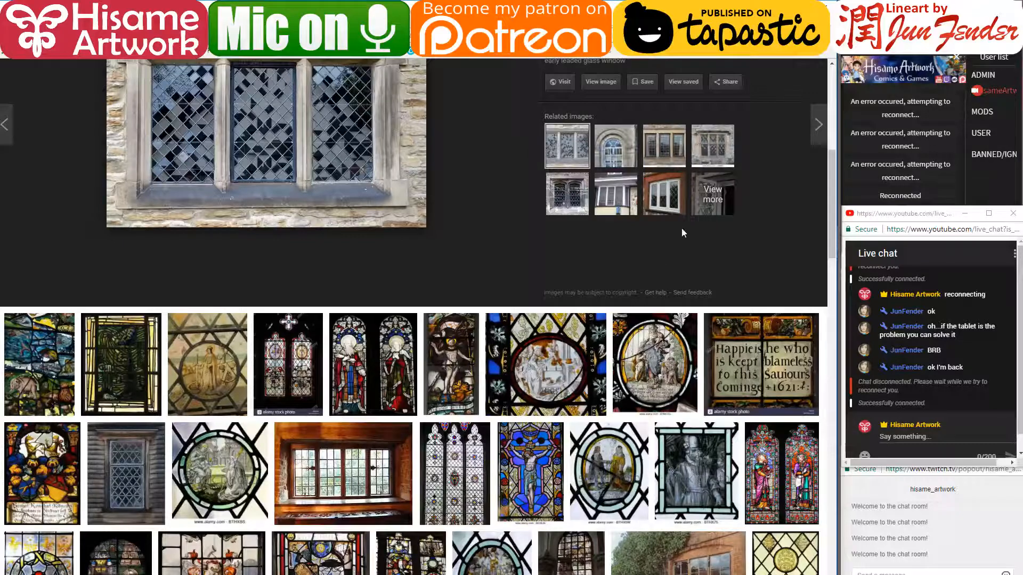
click(384, 466)
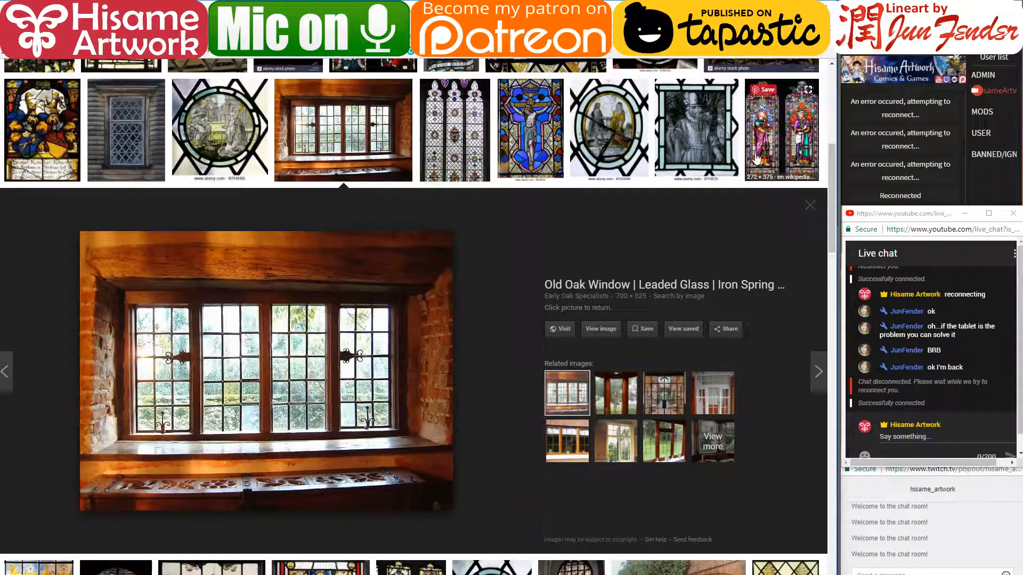
key(alt+Tab)
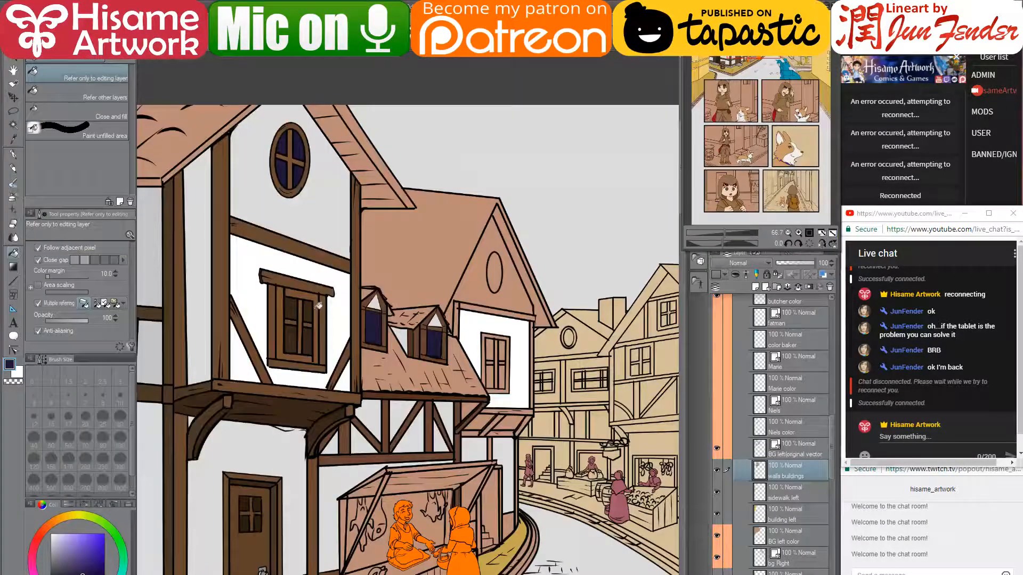
- Set up a size-3 G-pen in dark grey with the walls buildings layer active
click(13, 154)
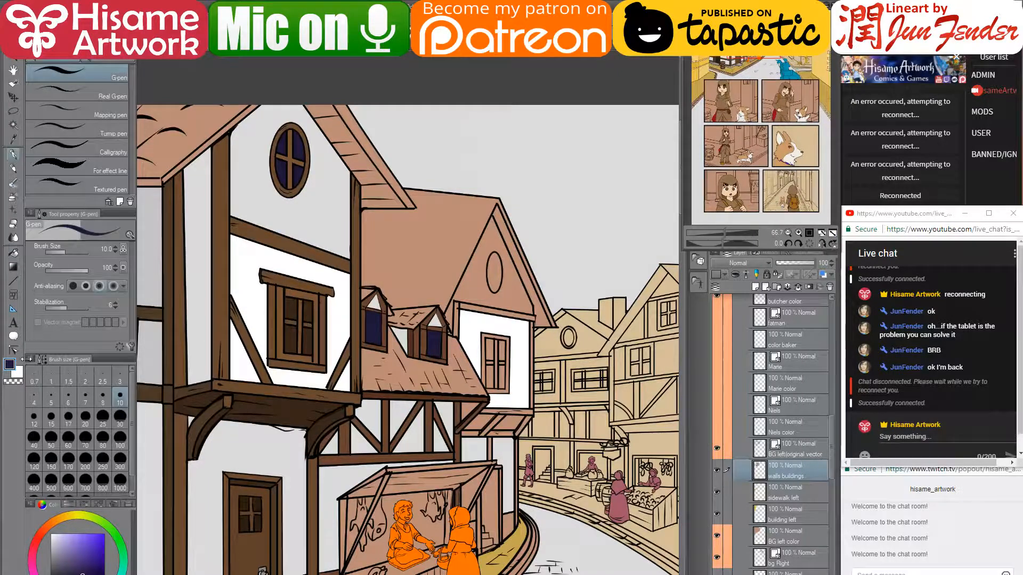
click(60, 557)
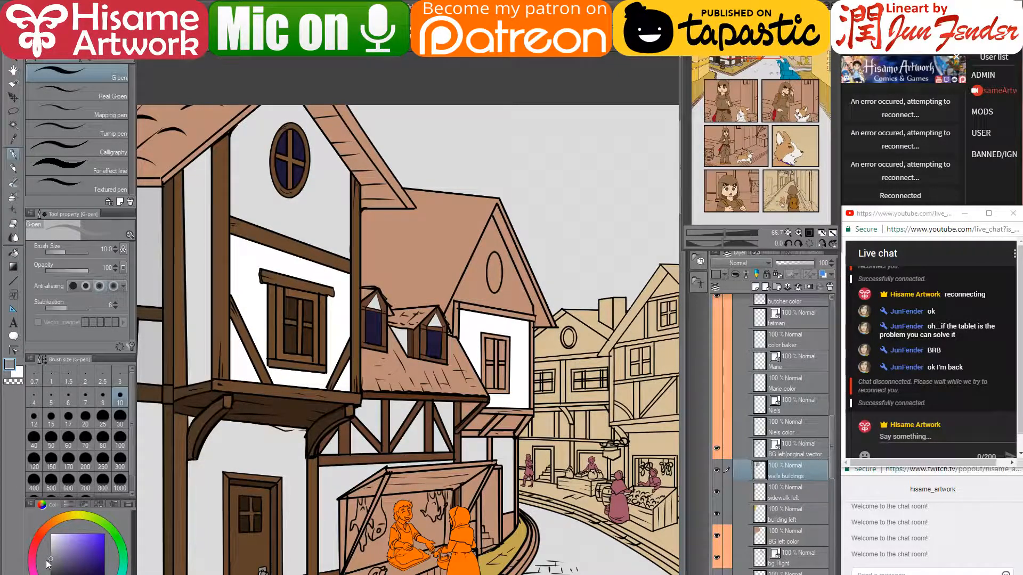
scroll(286, 276, up, 6)
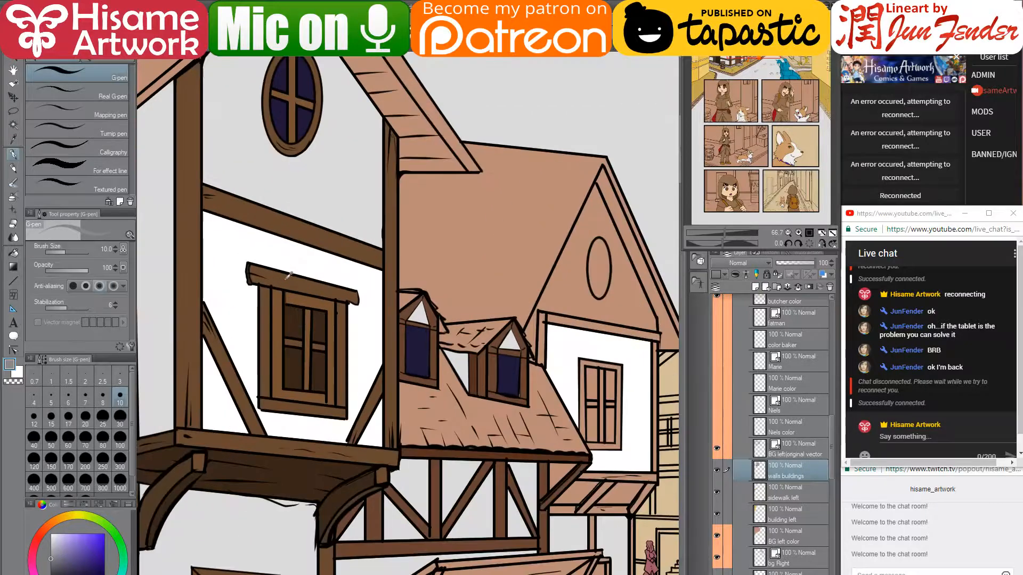
click(801, 446)
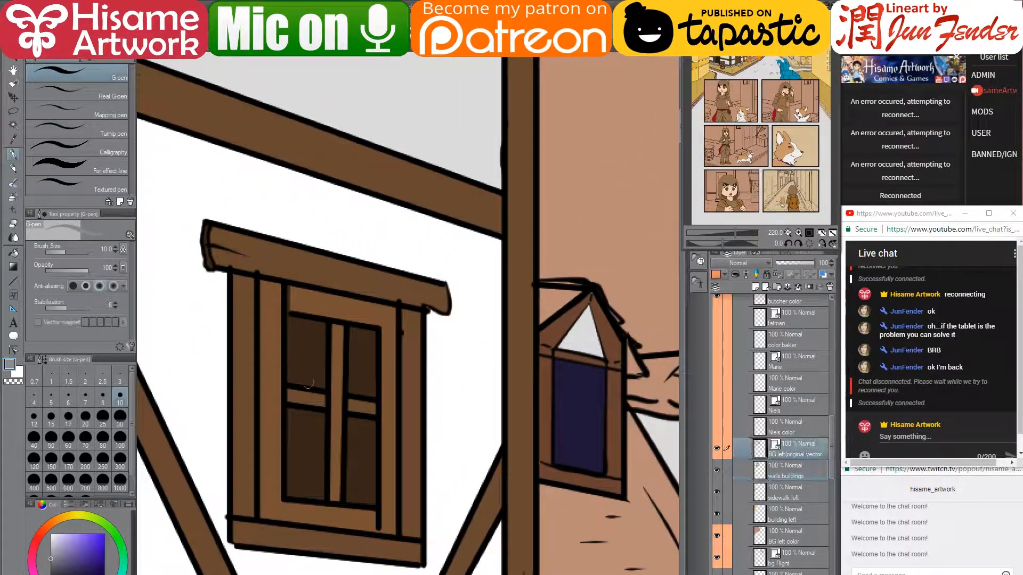
scroll(305, 369, up, 3)
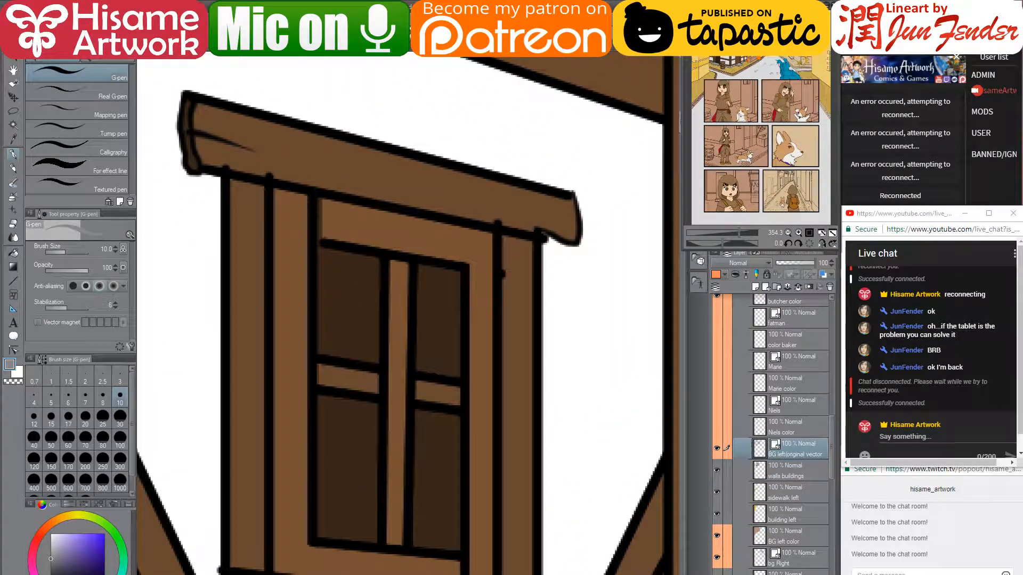
key(alt+Tab)
key(alt+Tab)
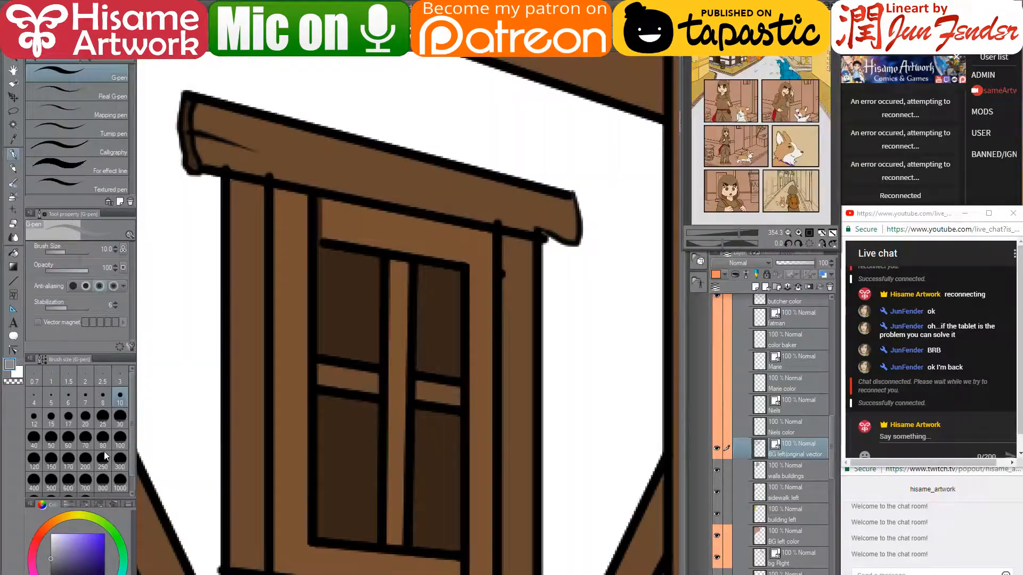
click(51, 565)
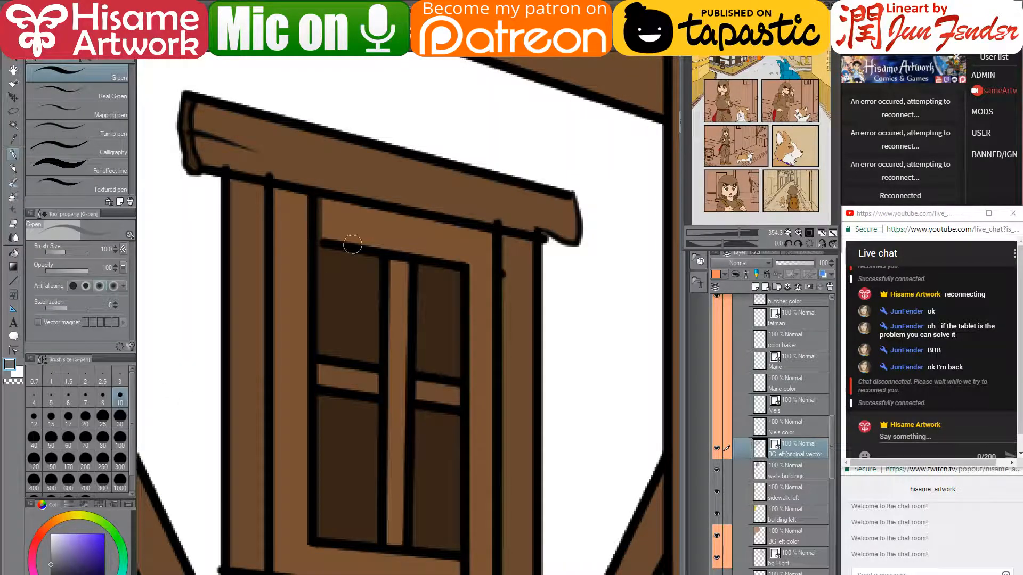
key(bracketleft)
key(bracketleft)
key(bracketleft)
key(bracketleft)
key(bracketleft)
key(bracketleft)
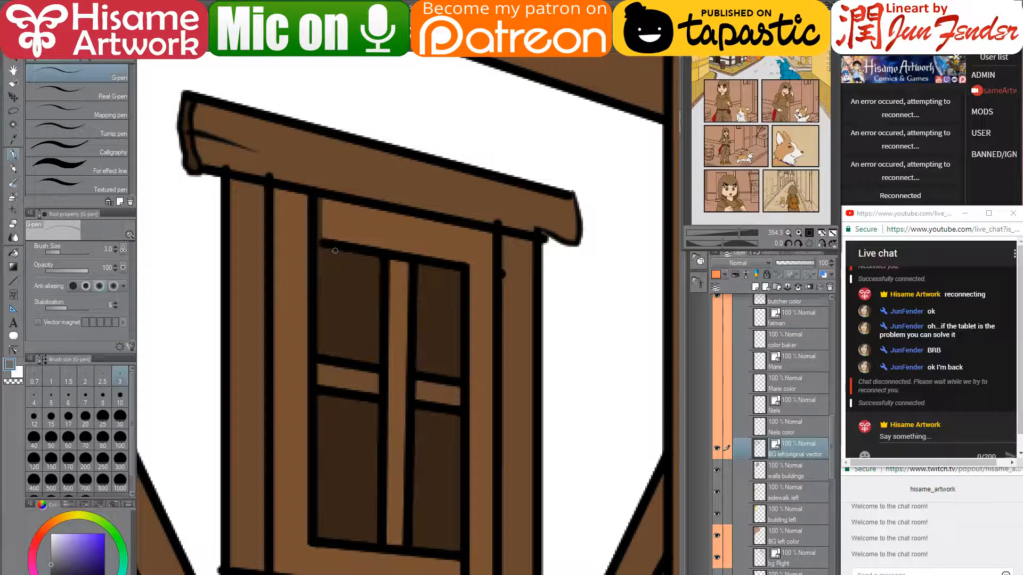
click(808, 464)
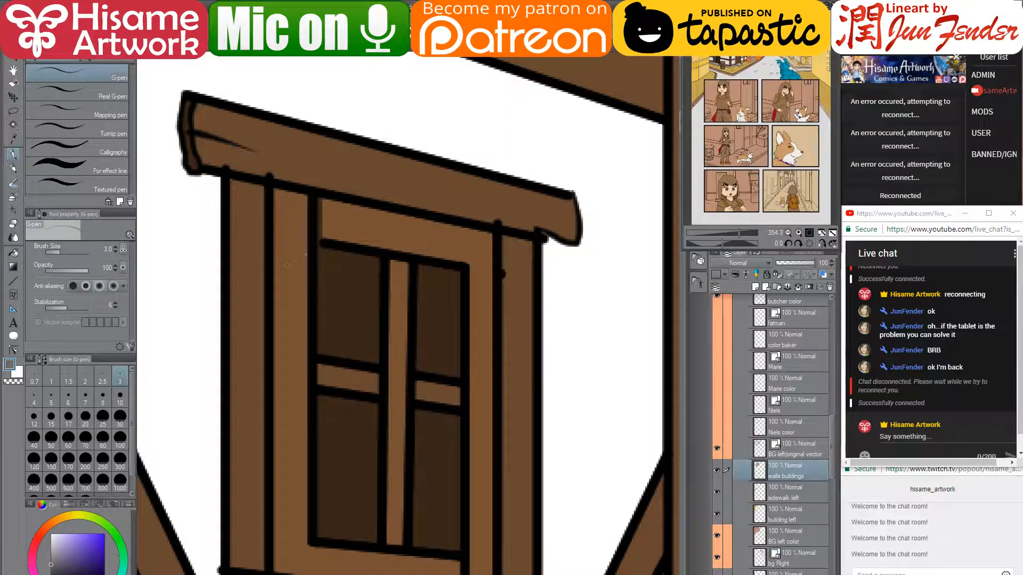
- At brush size 5, draw grey vertical and horizontal glazing bars across the house window's panes
key(bracketright)
key(bracketright)
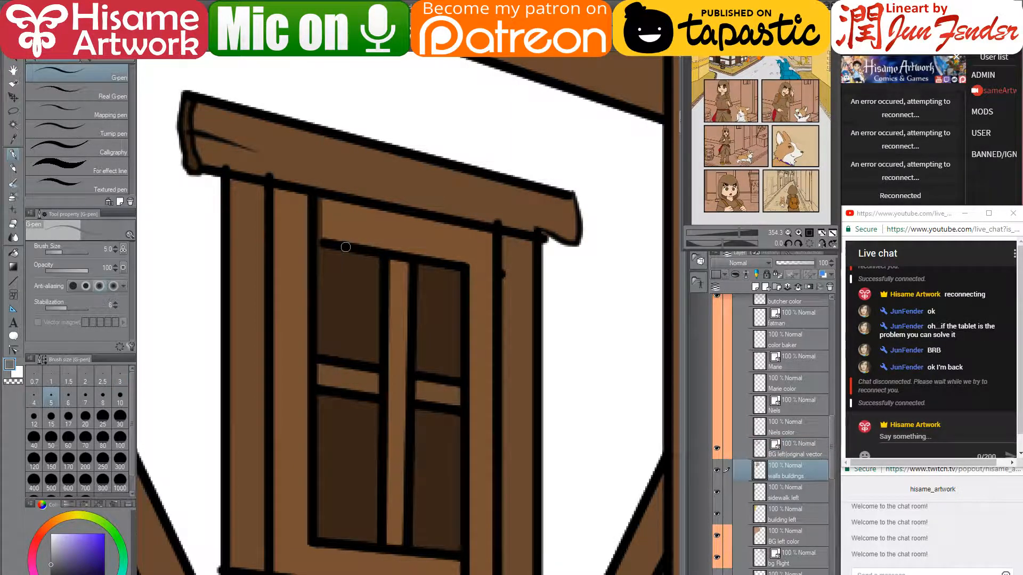
drag(346, 247, 345, 356)
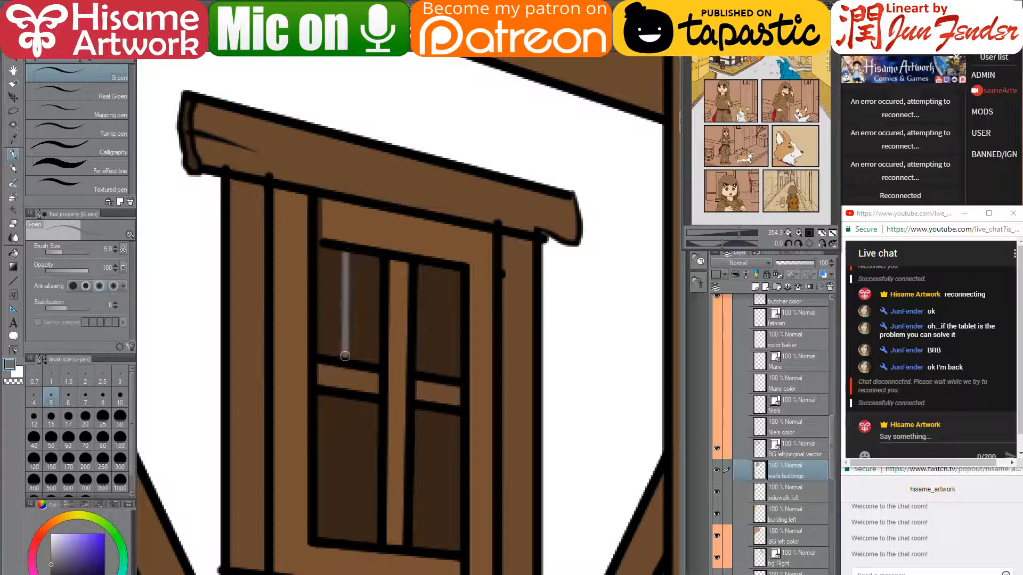
mouse_move(345, 400)
mouse_down()
mouse_move(342, 553)
mouse_move(343, 541)
mouse_up()
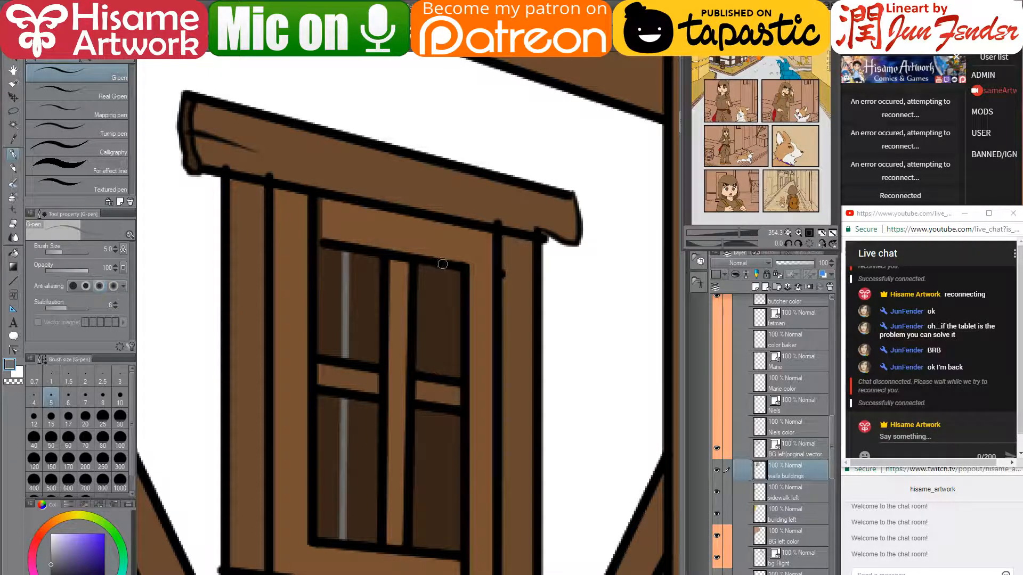
drag(443, 264, 442, 374)
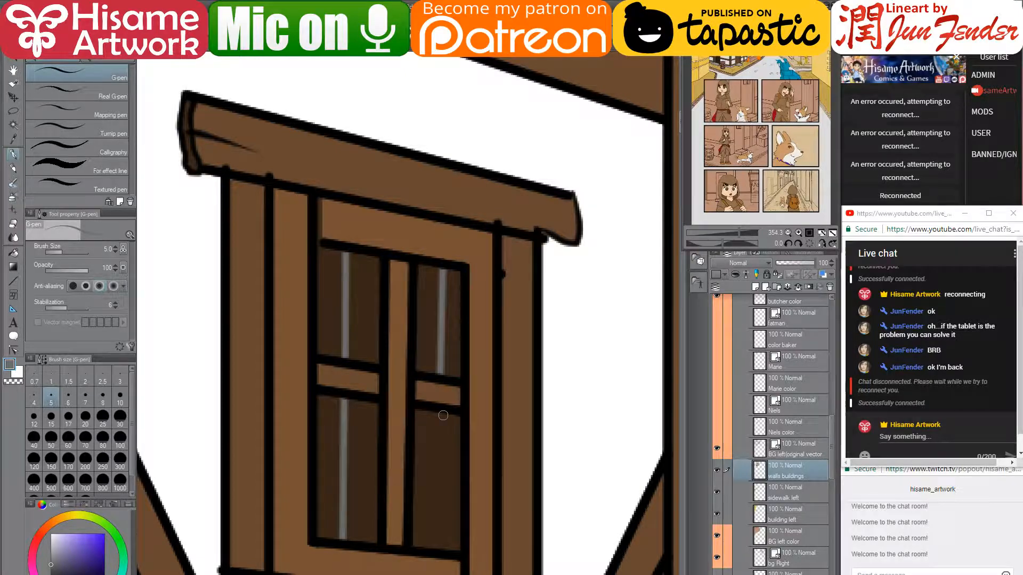
mouse_move(442, 415)
mouse_down()
mouse_move(441, 554)
mouse_move(438, 546)
mouse_up()
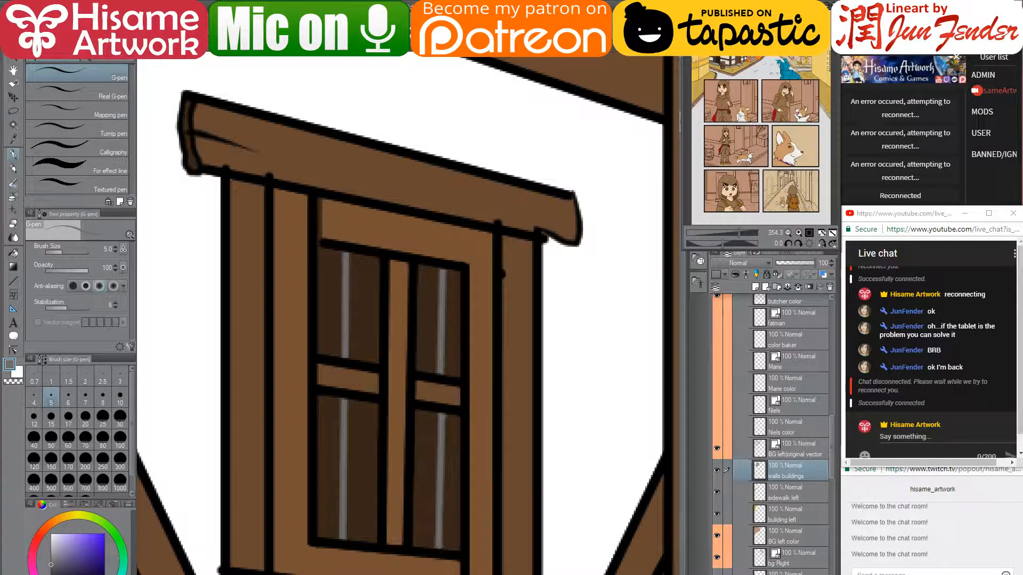
key(alt+Tab)
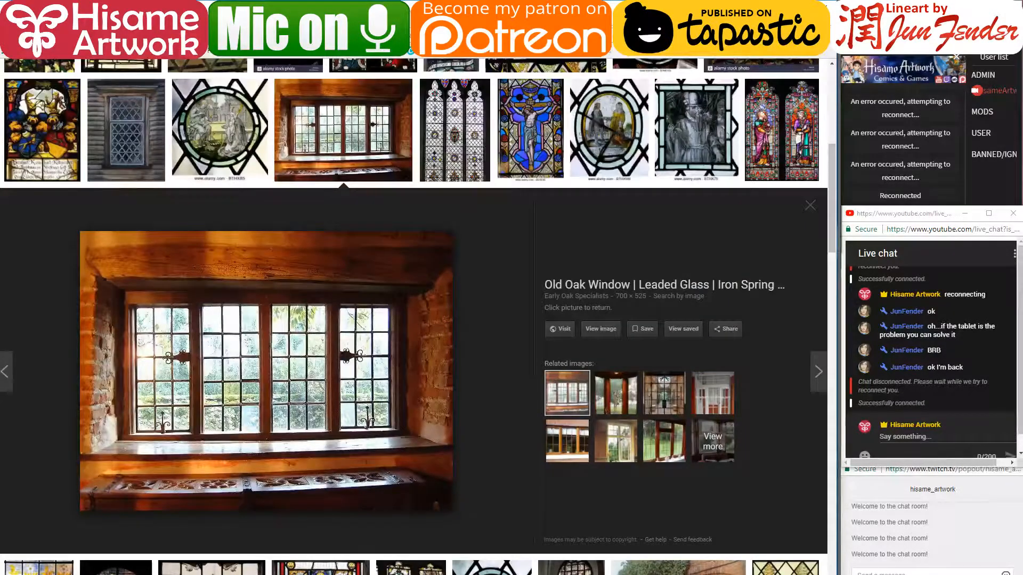
key(alt+Tab)
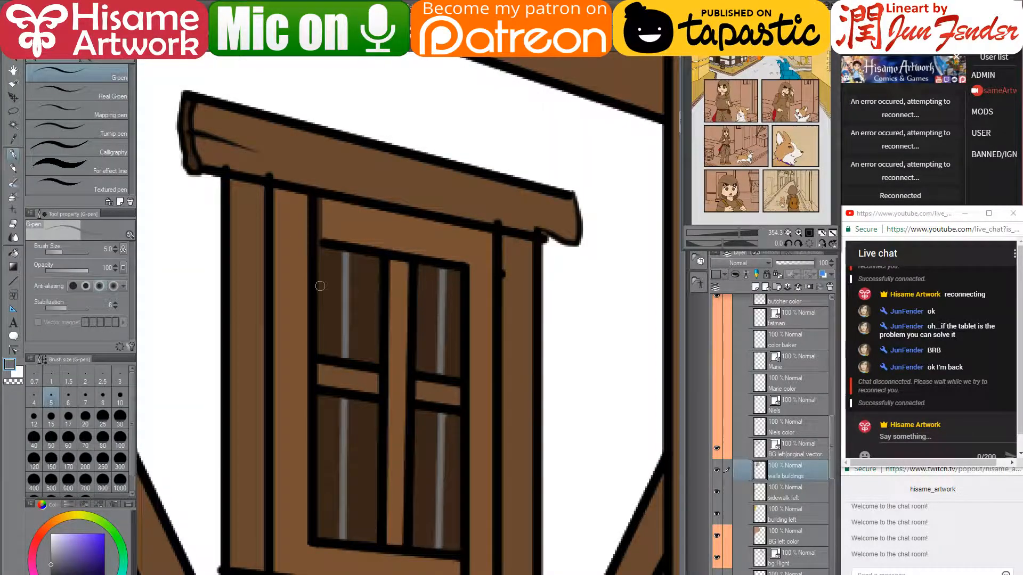
drag(318, 299, 460, 320)
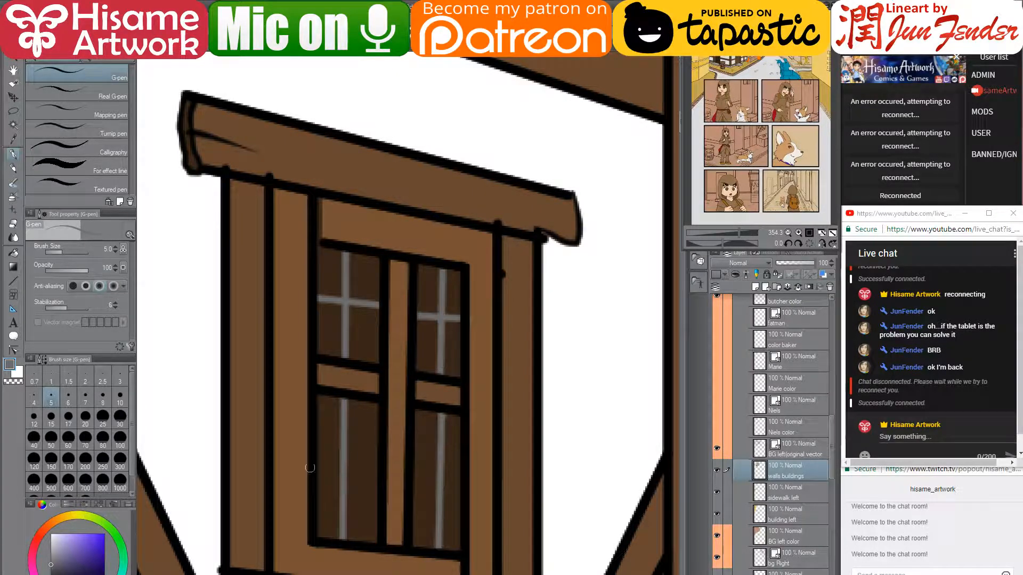
drag(315, 442, 467, 450)
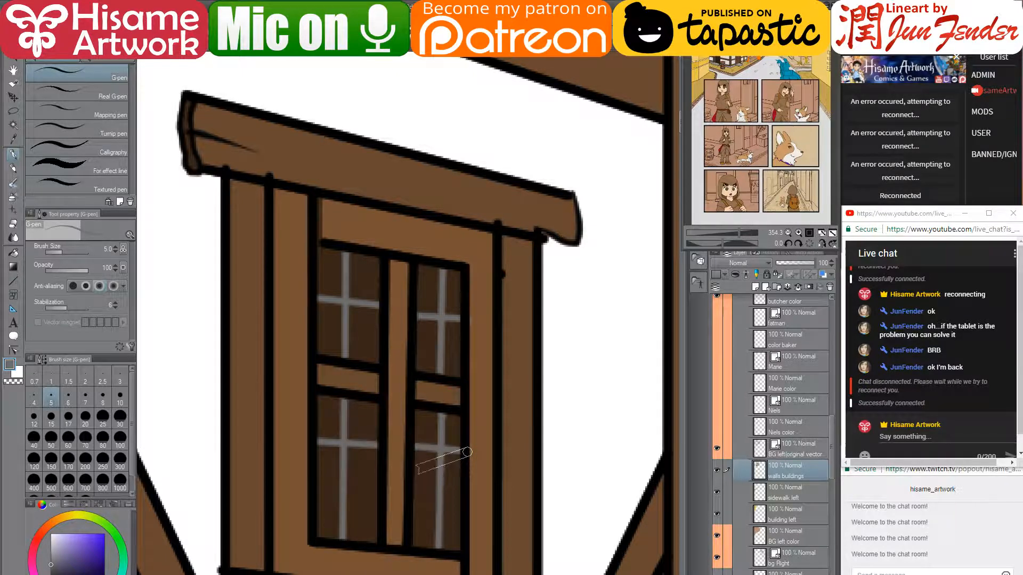
drag(314, 493, 465, 503)
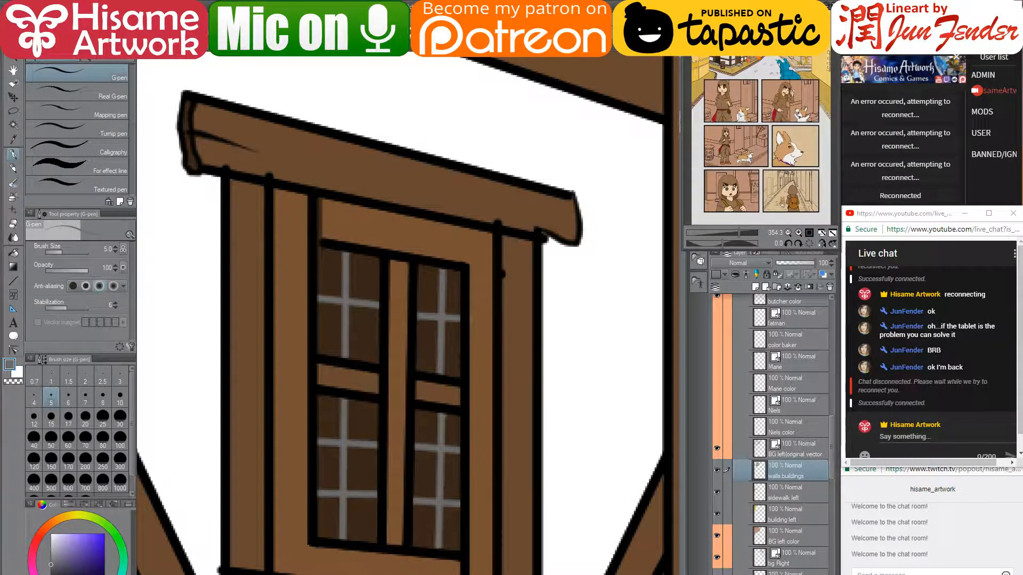
- Sample the bar grey and draw a vertical bar plus three crossbars on the first dormer pane
alt+click(479, 313)
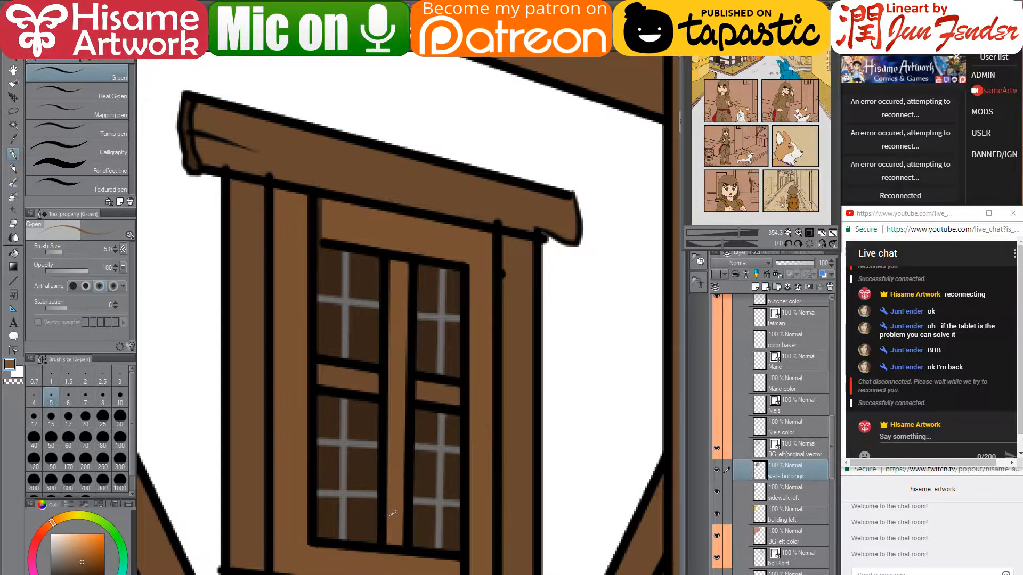
scroll(393, 512, down, 4)
scroll(393, 513, down, 2)
alt+click(377, 495)
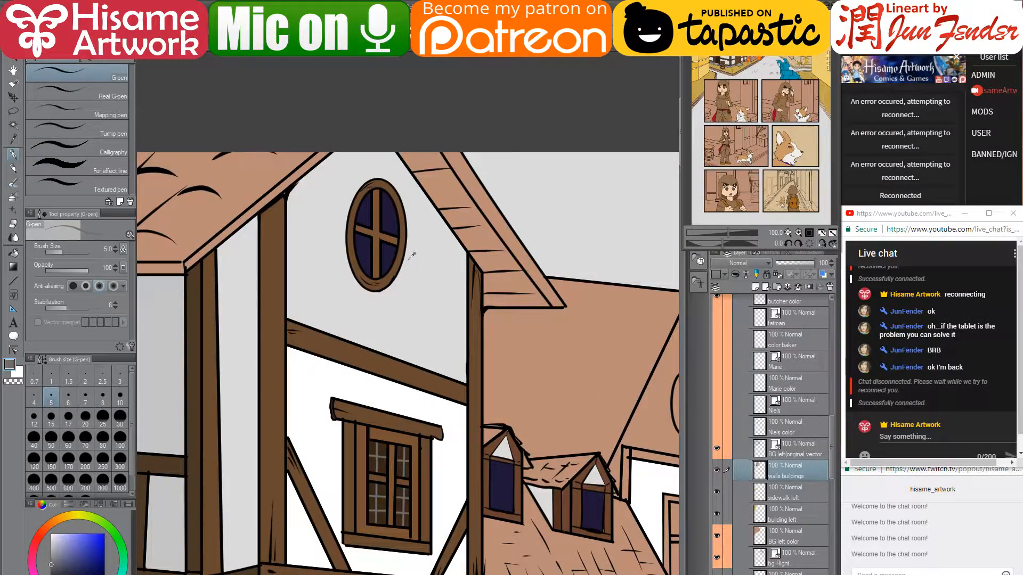
scroll(404, 260, up, 2)
scroll(379, 276, down, 2)
scroll(383, 271, up, 3)
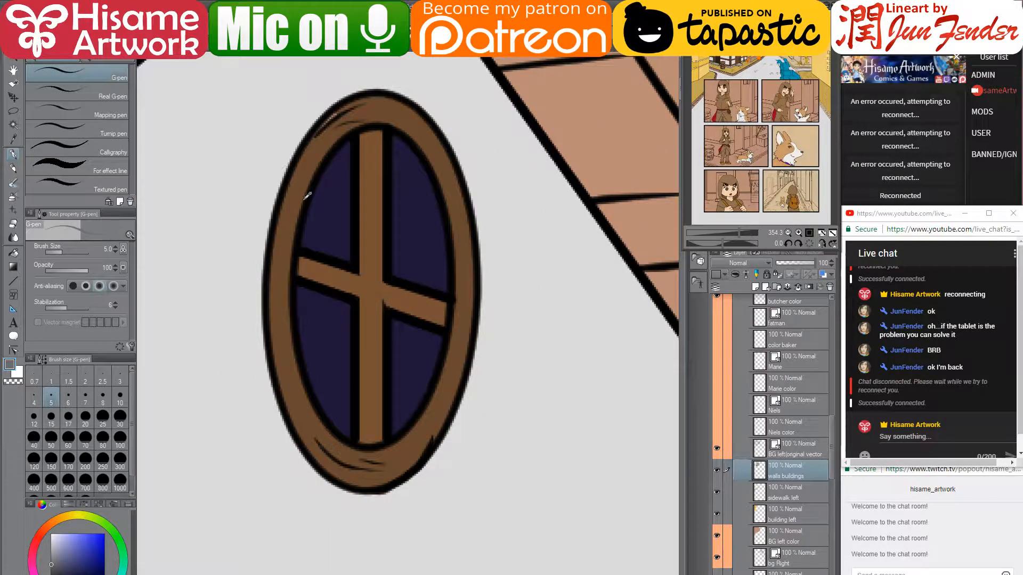
scroll(334, 146, down, 7)
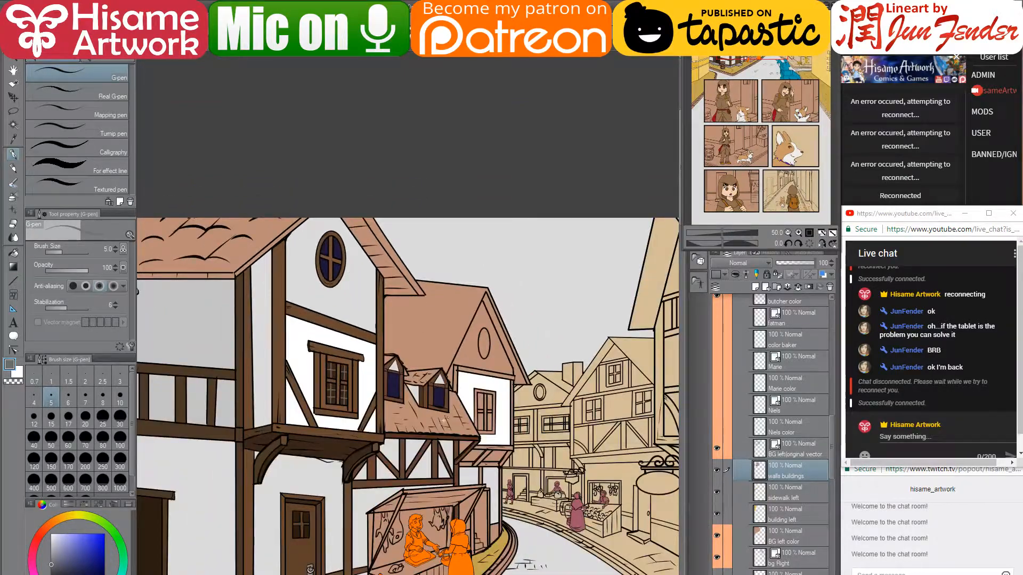
scroll(405, 396, up, 4)
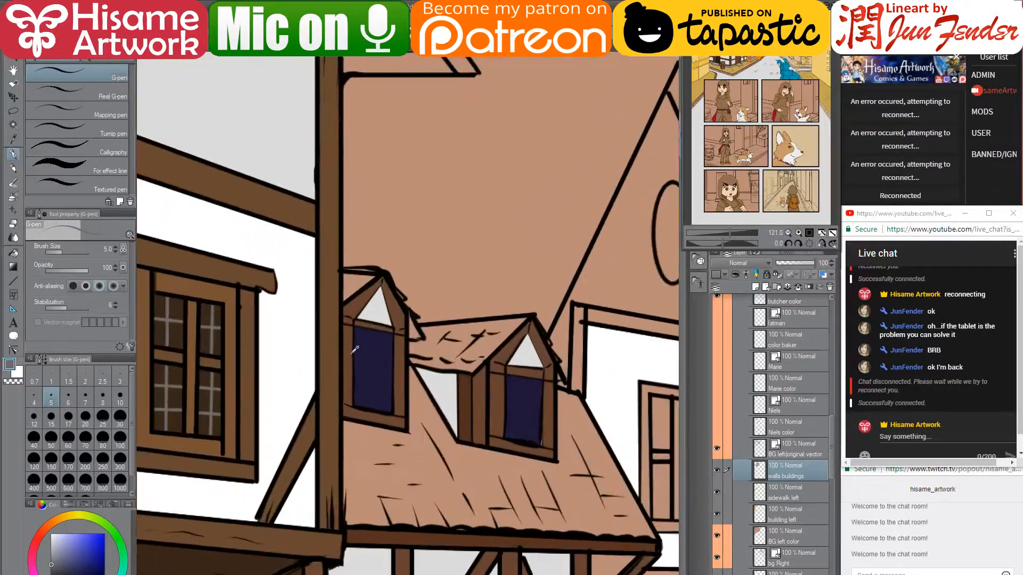
scroll(354, 349, up, 5)
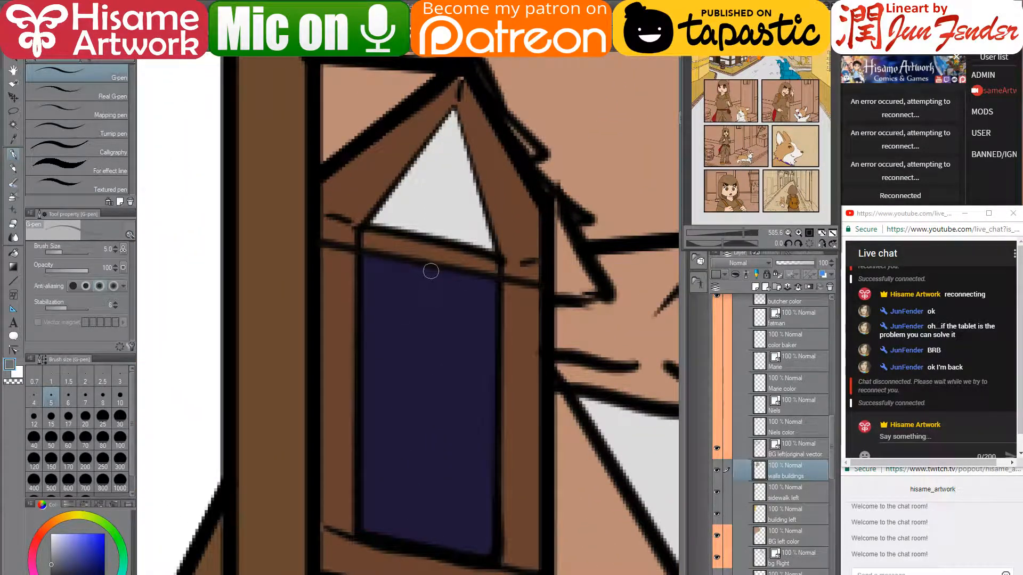
drag(433, 269, 425, 549)
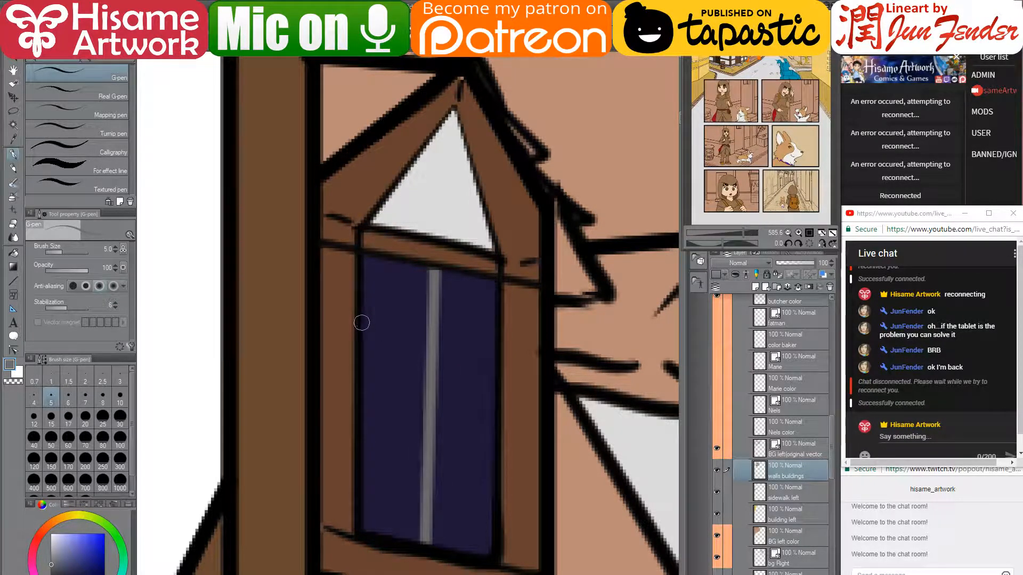
drag(359, 320, 495, 337)
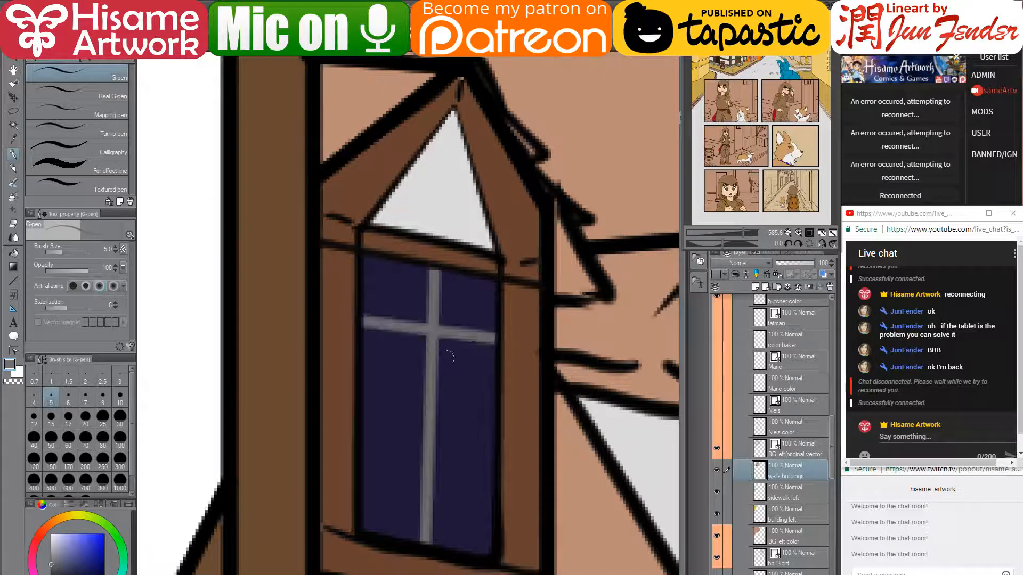
drag(359, 438, 502, 458)
mouse_move(596, 459)
mouse_down()
mouse_move(468, 427)
mouse_move(128, 397)
mouse_up()
- Add two grey crossbars to the second dormer and cover the leftover edge with frame brown
mouse_move(483, 382)
mouse_down()
mouse_move(461, 209)
mouse_move(464, 482)
mouse_up()
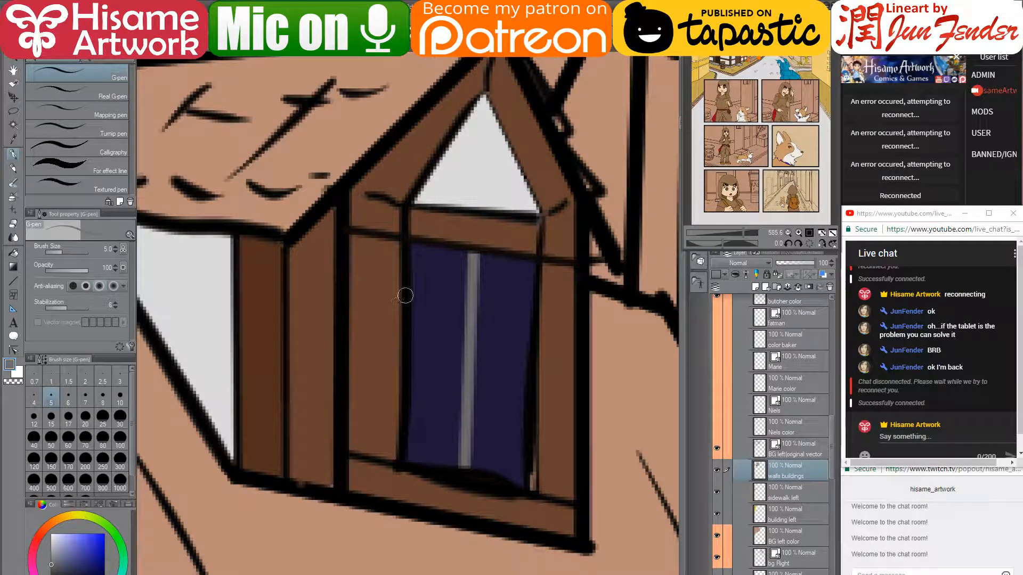
drag(405, 295, 532, 309)
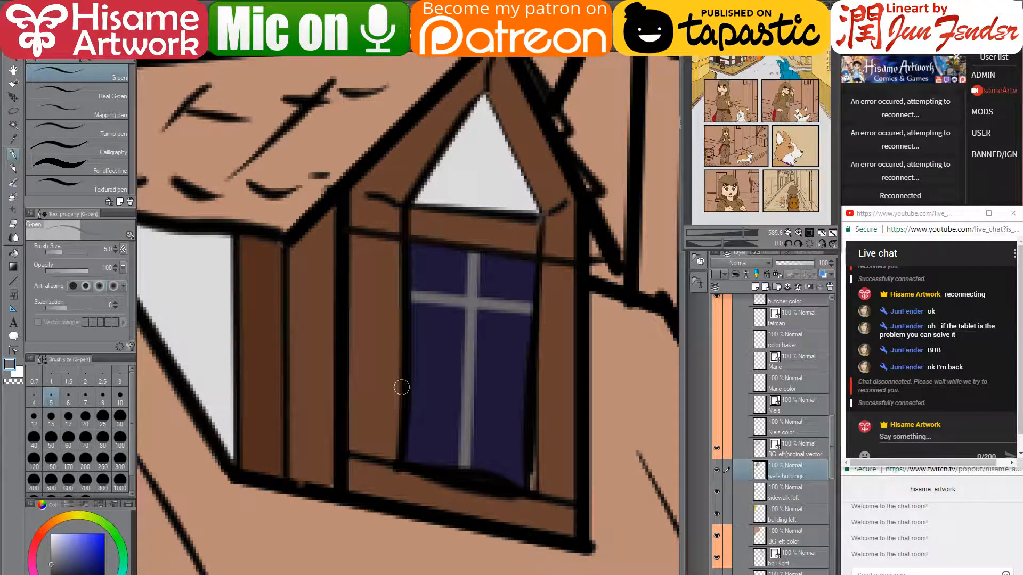
drag(401, 387, 532, 402)
alt+click(564, 452)
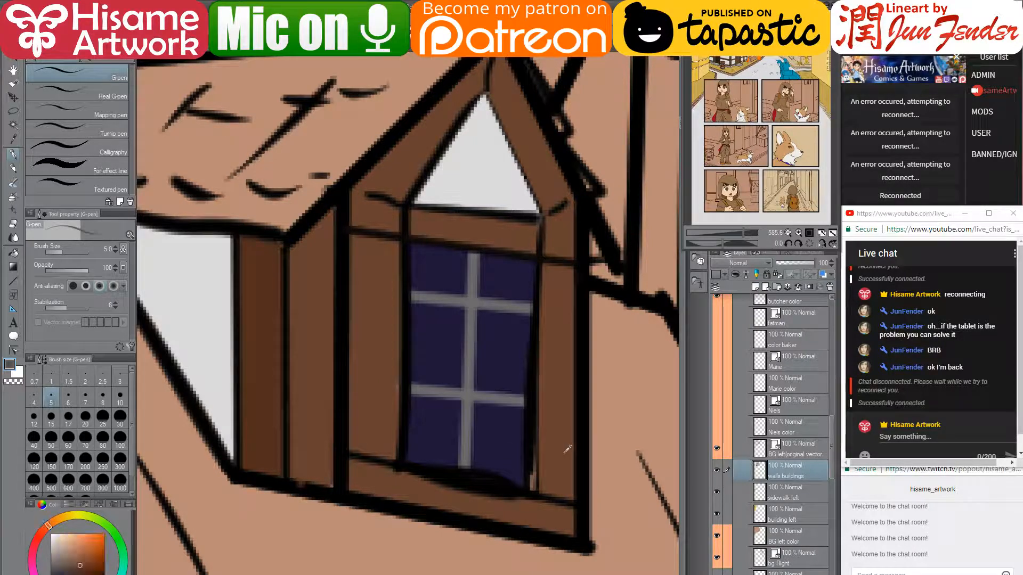
mouse_move(535, 476)
mouse_down()
mouse_move(533, 489)
mouse_move(537, 459)
mouse_up()
scroll(520, 473, down, 2)
scroll(520, 473, down, 9)
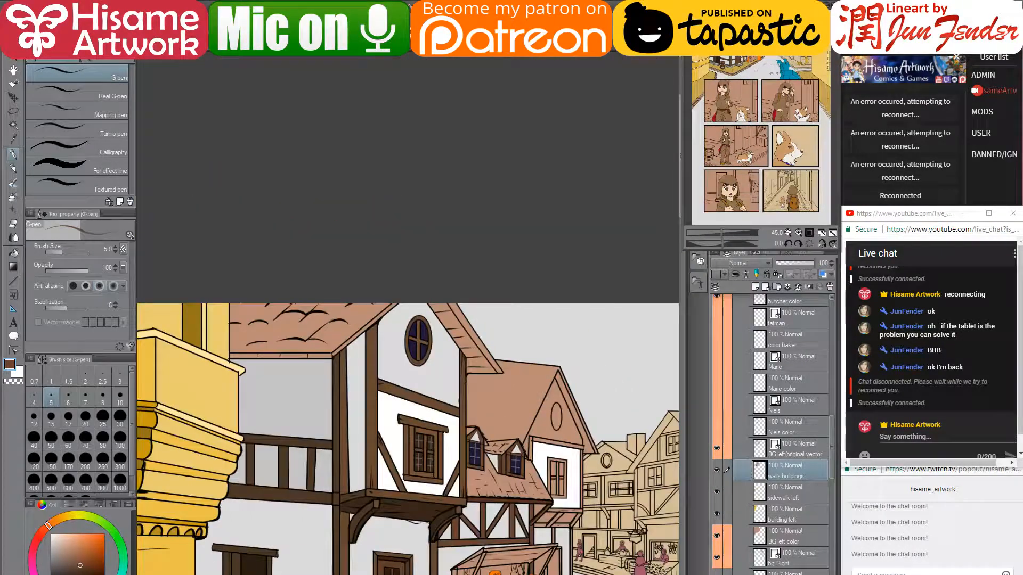
drag(579, 505, 519, 333)
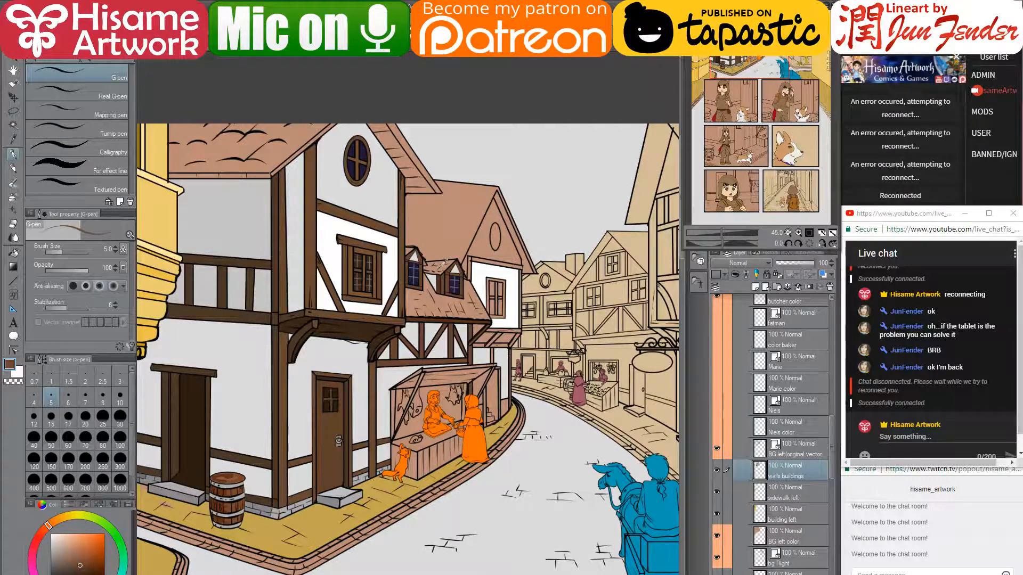
- Turn off the butcher layer's visibility and zoom in on the empty meat-market stall
scroll(444, 263, up, 3)
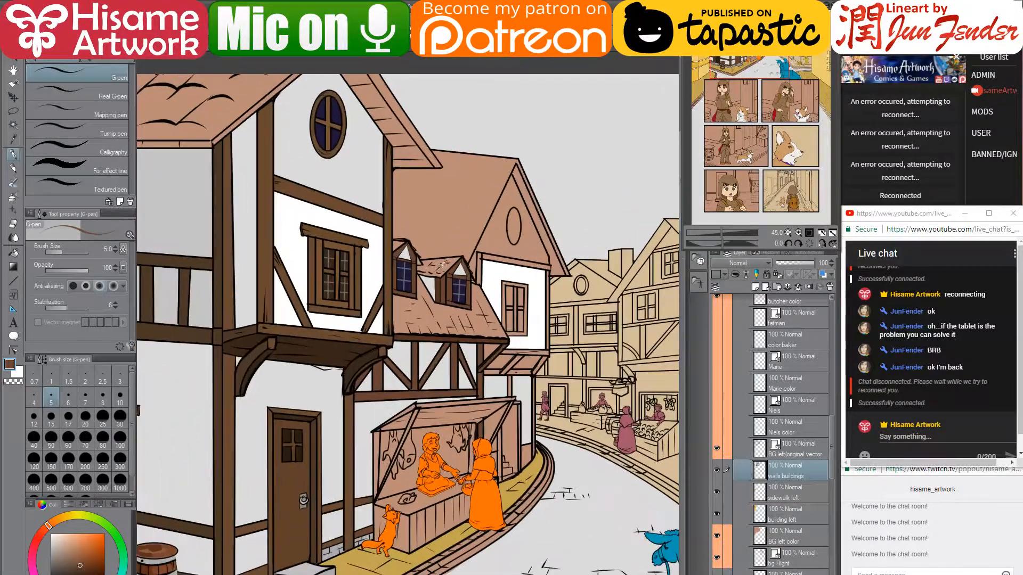
scroll(440, 363, up, 3)
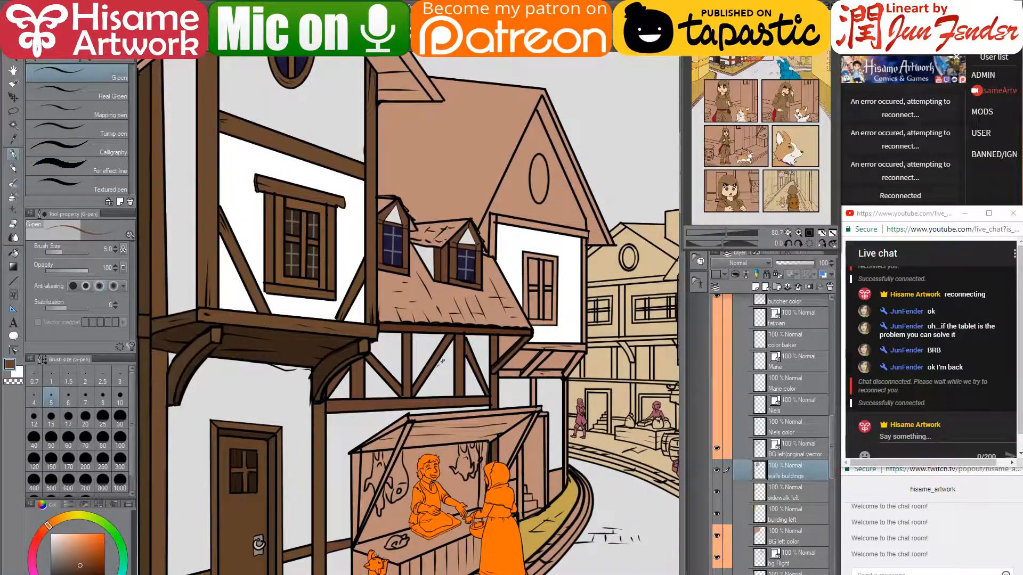
scroll(435, 366, down, 2)
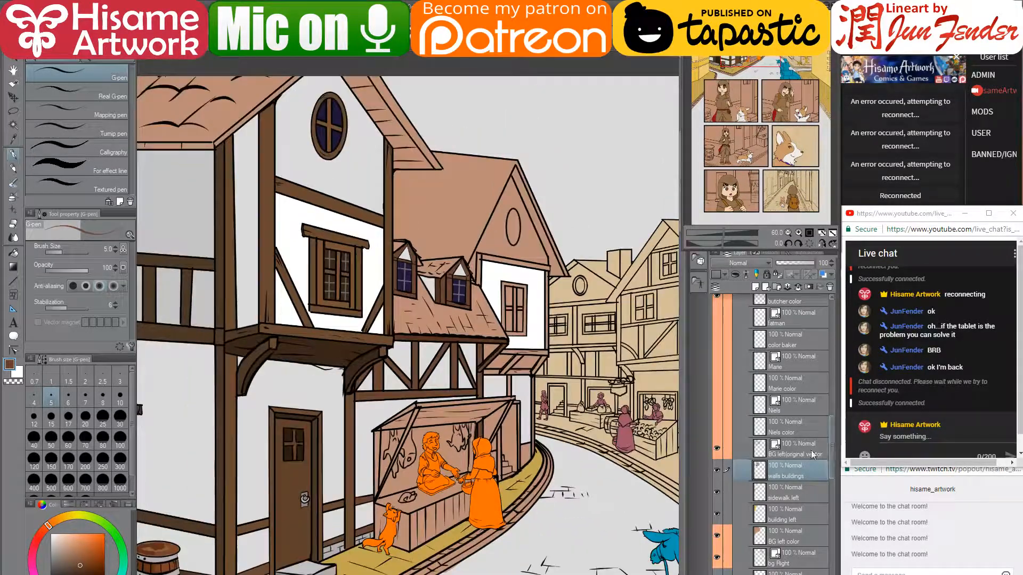
scroll(265, 499, up, 2)
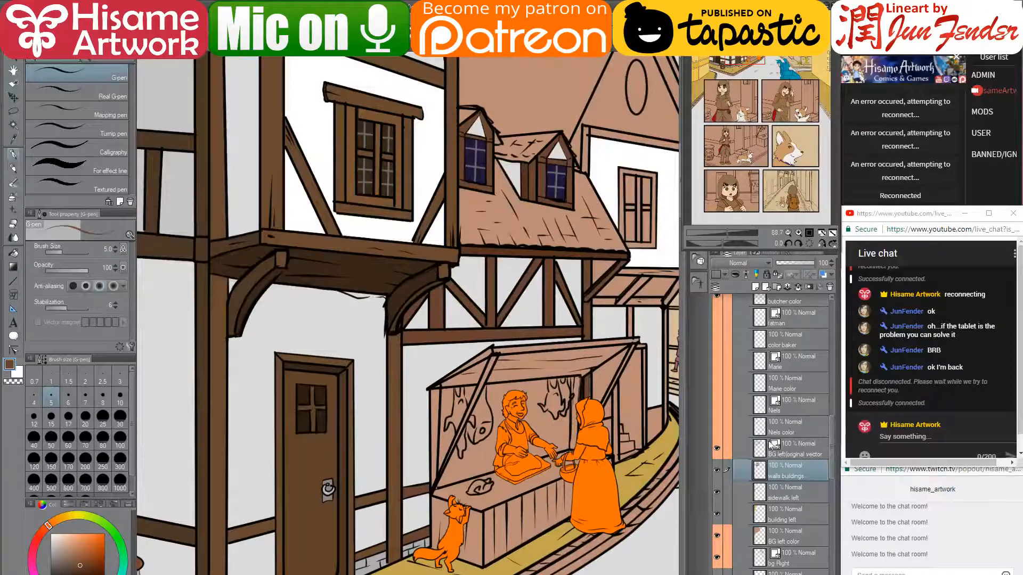
scroll(770, 445, up, 2)
scroll(771, 445, up, 2)
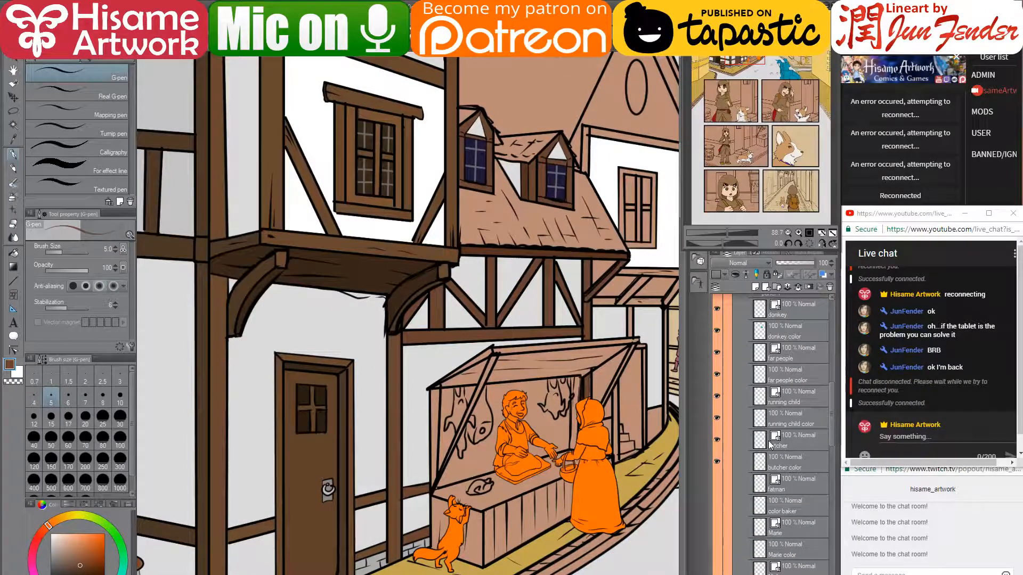
scroll(771, 445, up, 1)
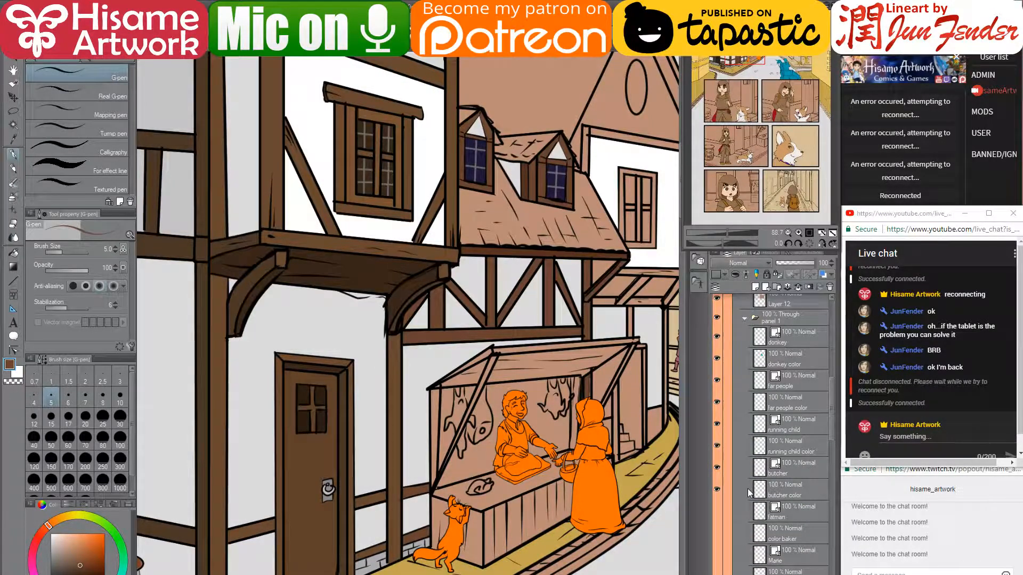
click(717, 467)
drag(583, 469, 562, 405)
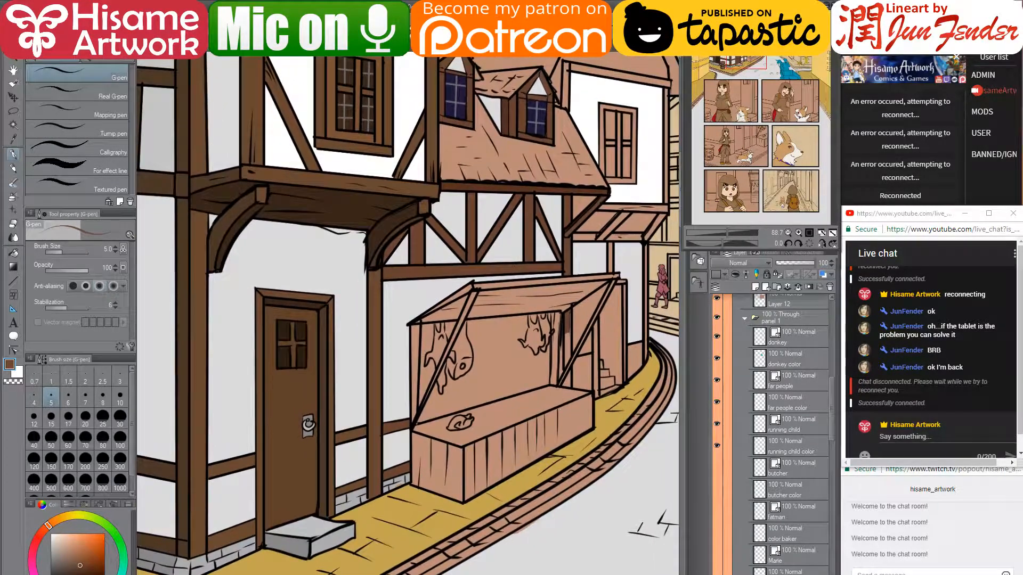
scroll(399, 408, up, 2)
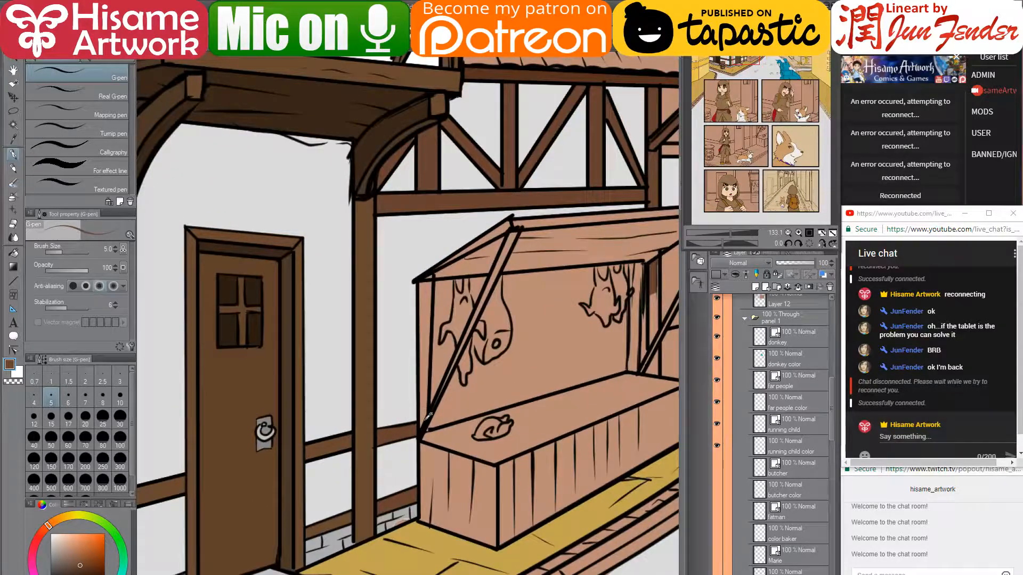
scroll(426, 417, up, 1)
drag(578, 477, 569, 450)
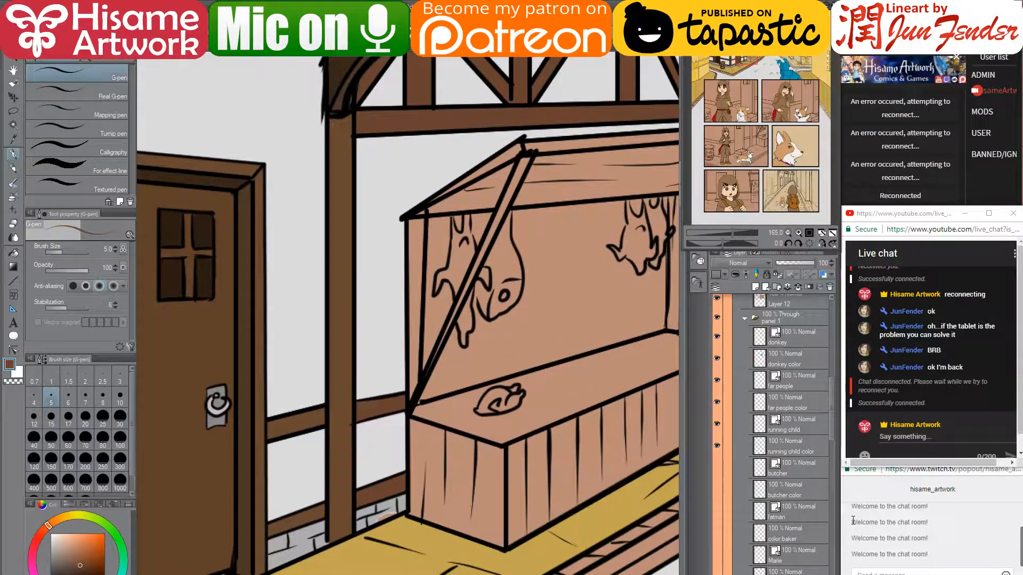
scroll(813, 510, down, 3)
scroll(812, 507, down, 3)
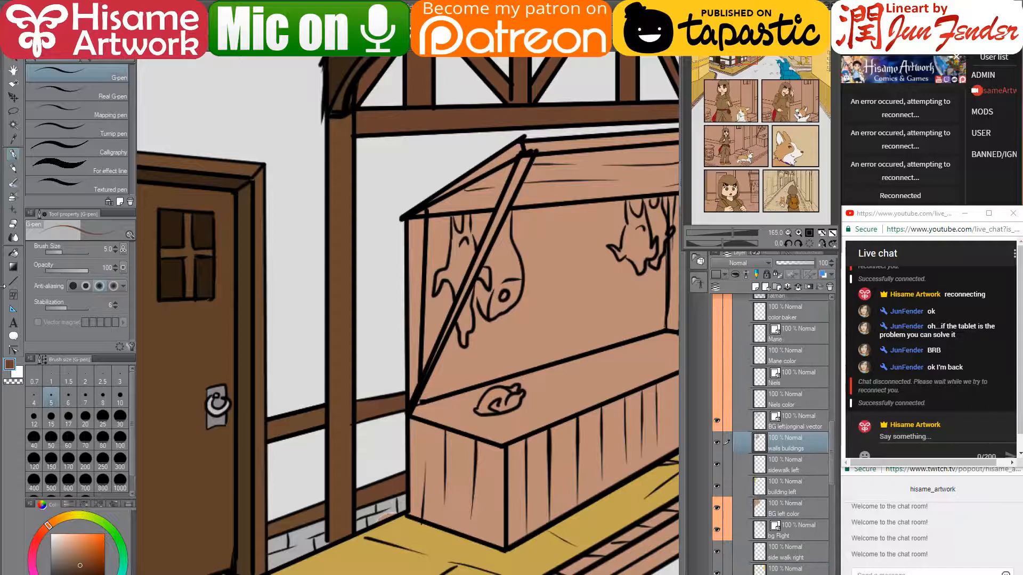
- With the Fill tool, fill the stall's front planks and awning front strip dark brown
click(13, 252)
drag(536, 462, 413, 466)
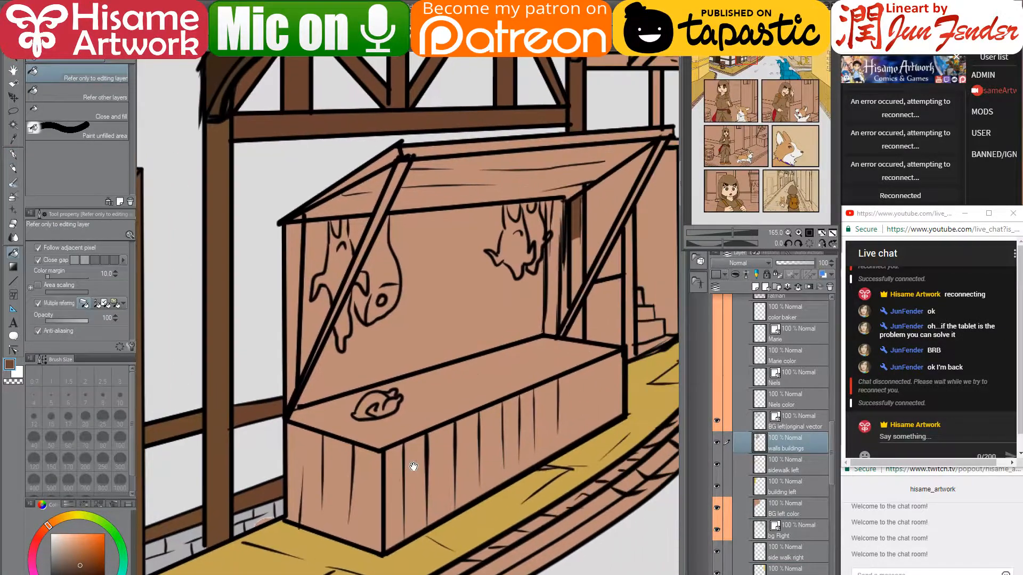
click(454, 465)
click(471, 452)
click(420, 471)
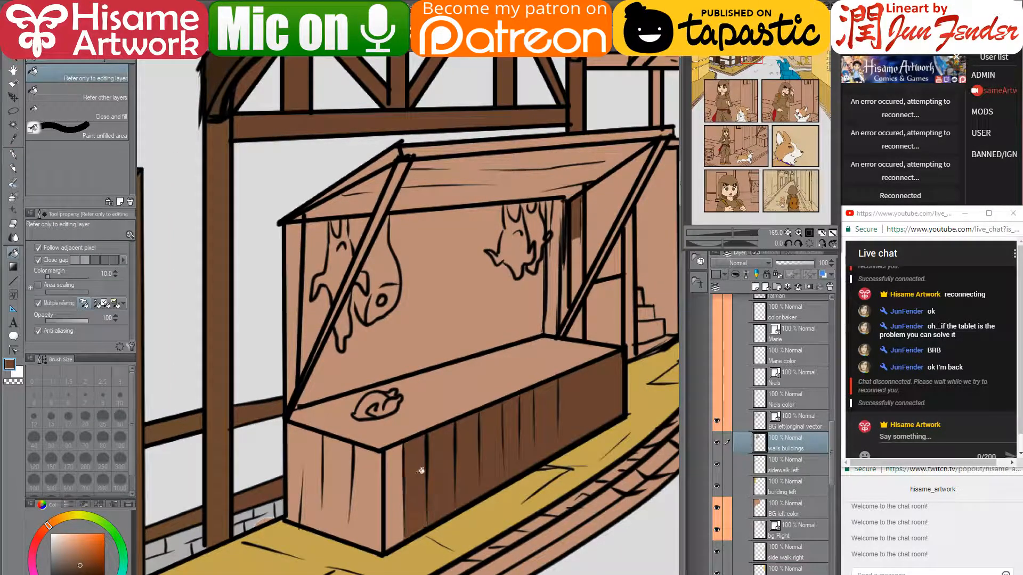
click(405, 475)
click(480, 148)
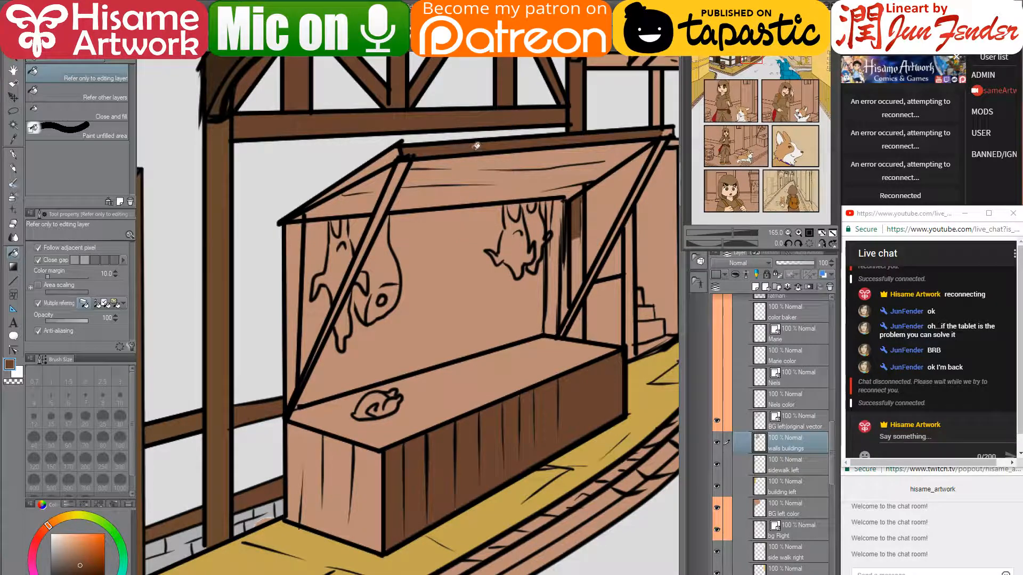
drag(364, 173, 342, 214)
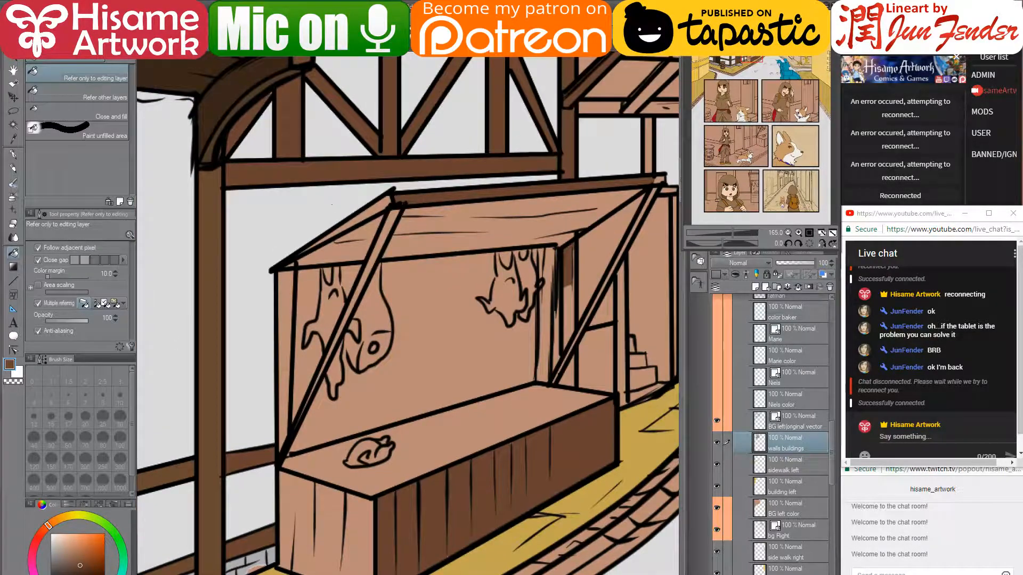
- Fill the counter front, left post, both awning braces, inner post and counter top in darker brown
click(86, 573)
click(341, 519)
click(285, 296)
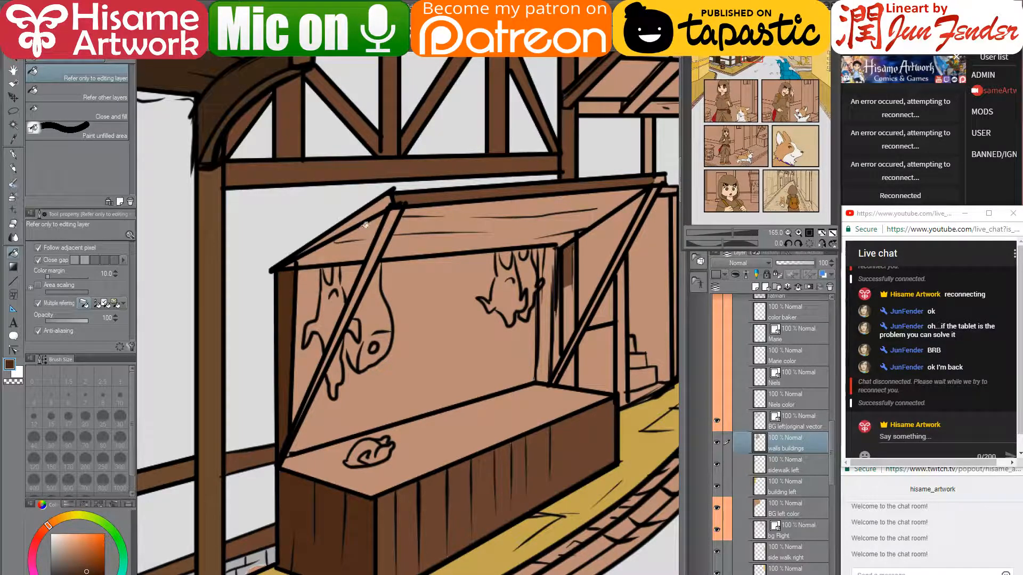
click(388, 226)
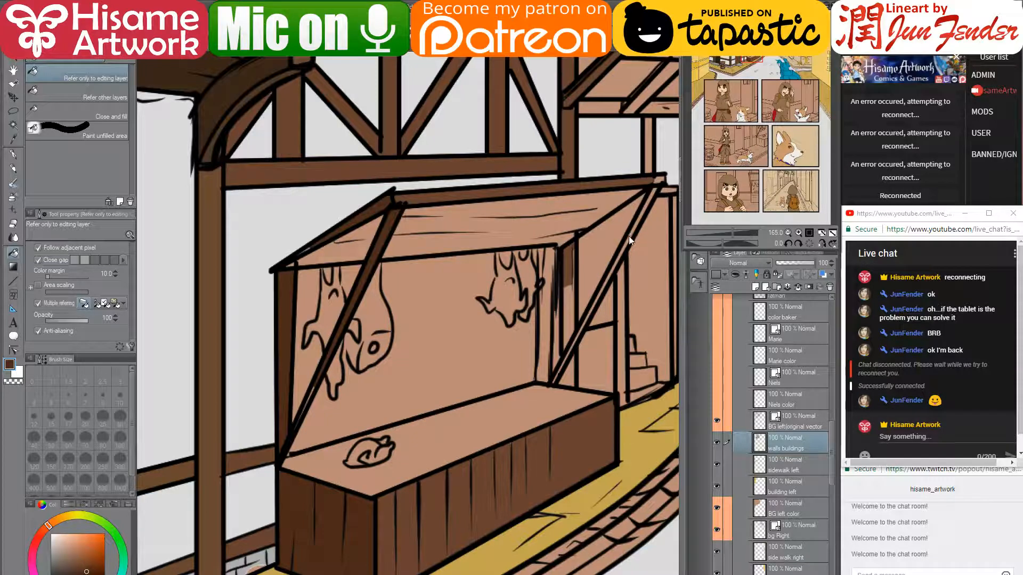
click(634, 231)
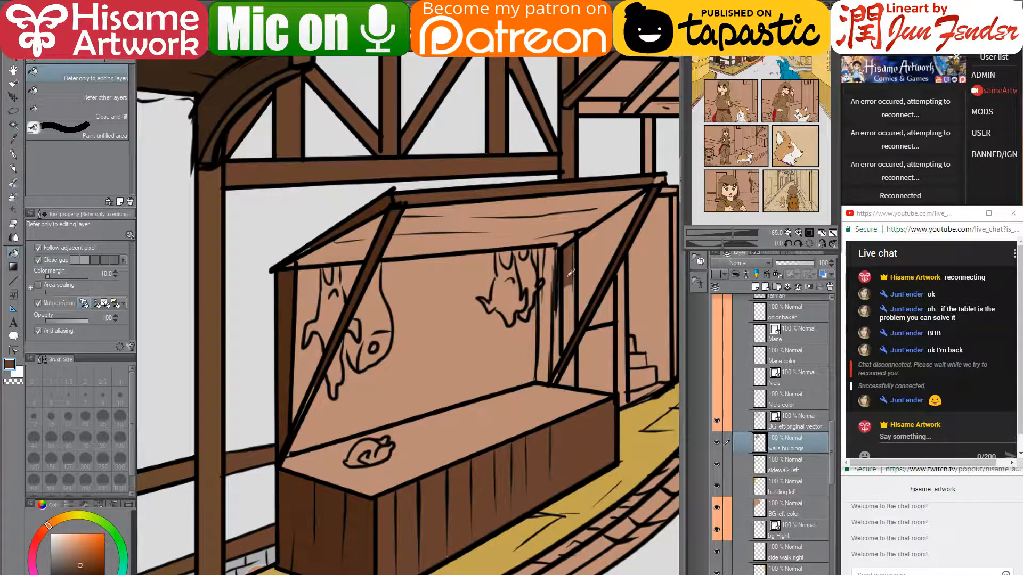
click(571, 369)
click(556, 334)
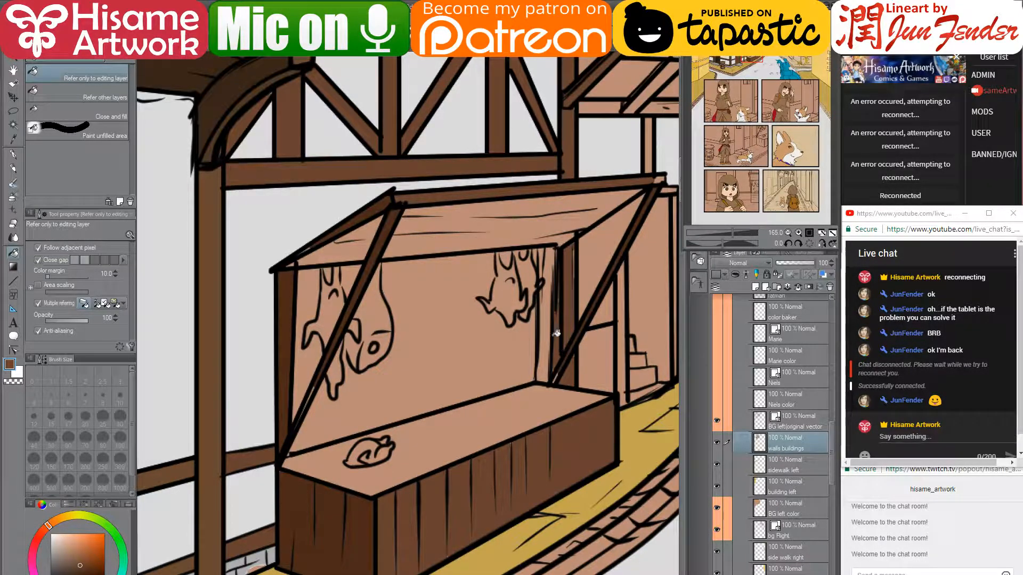
click(549, 329)
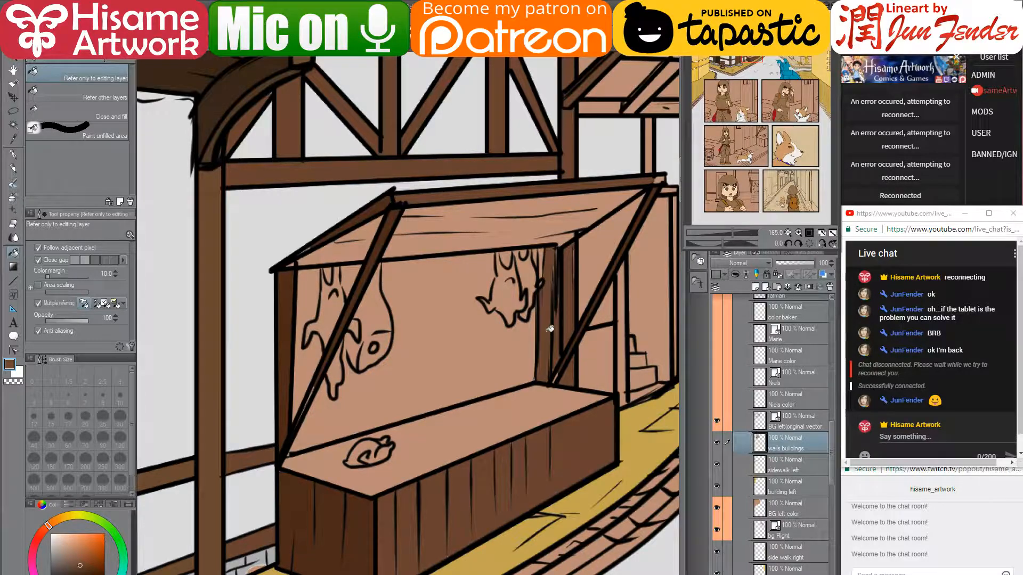
click(426, 451)
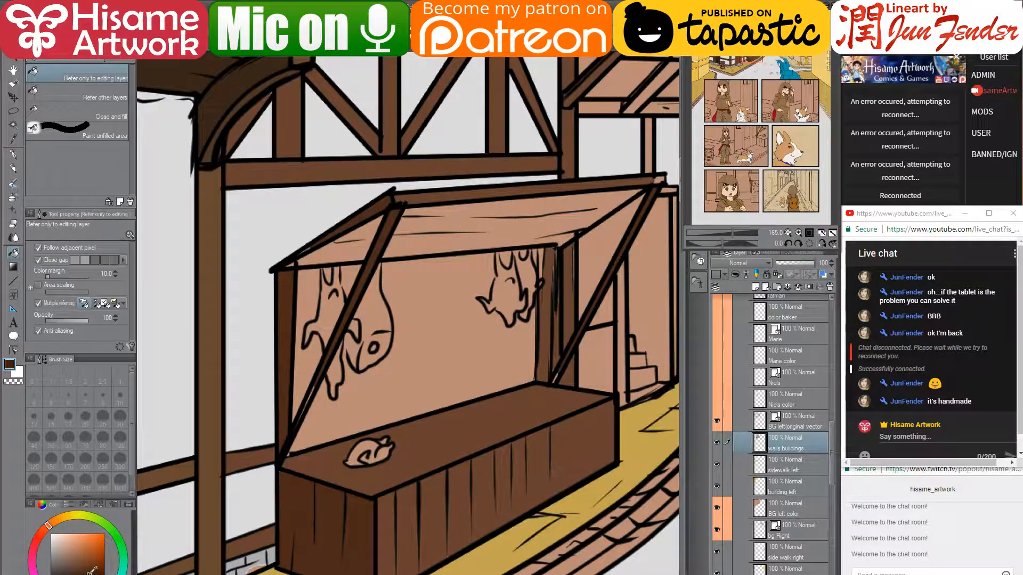
- Fill the back wall and strip beside the pole a deep dark brown, then sample the pole's lighter brown
click(437, 332)
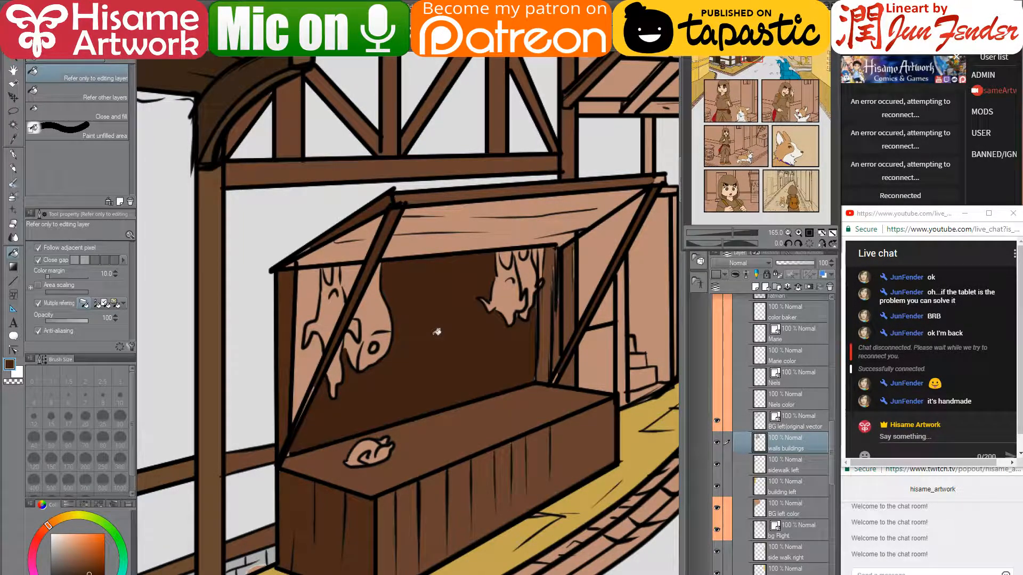
click(308, 353)
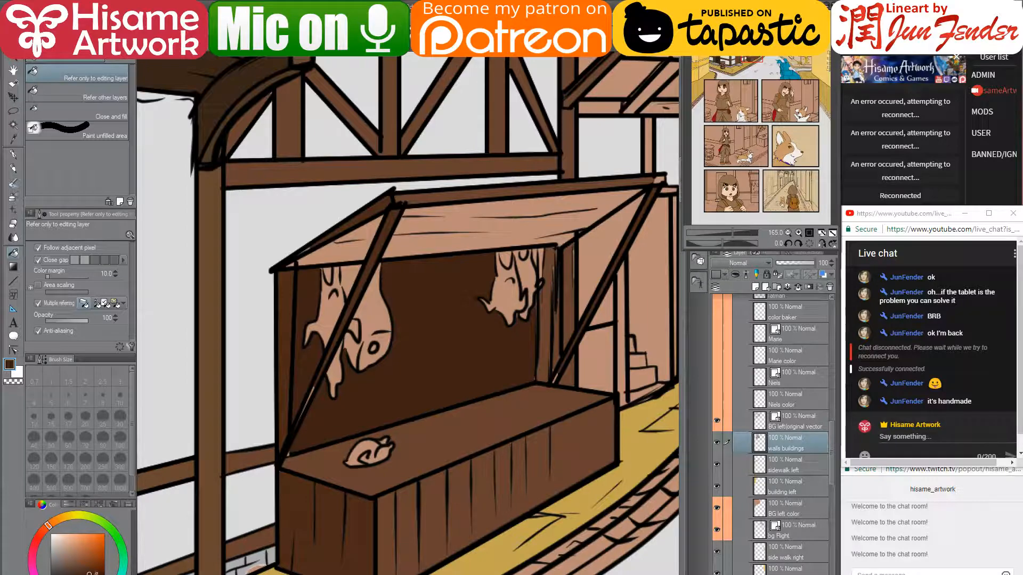
click(447, 310)
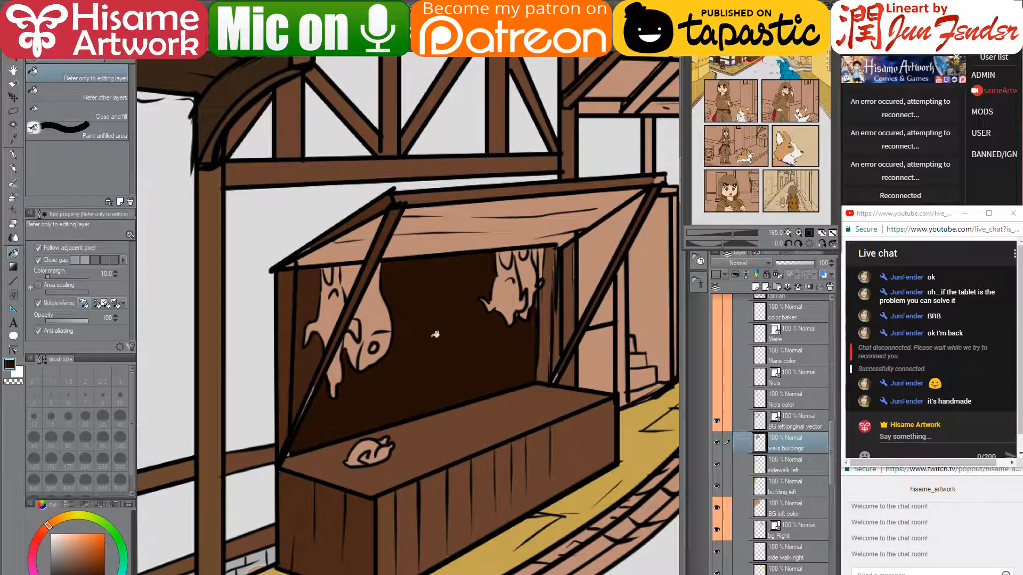
click(307, 369)
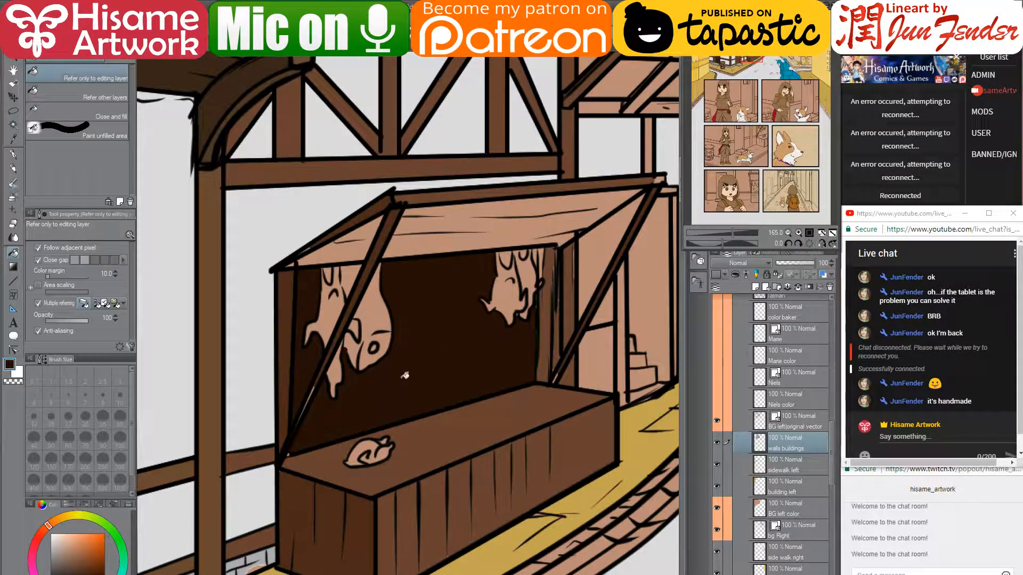
alt+click(336, 342)
scroll(292, 399, up, 5)
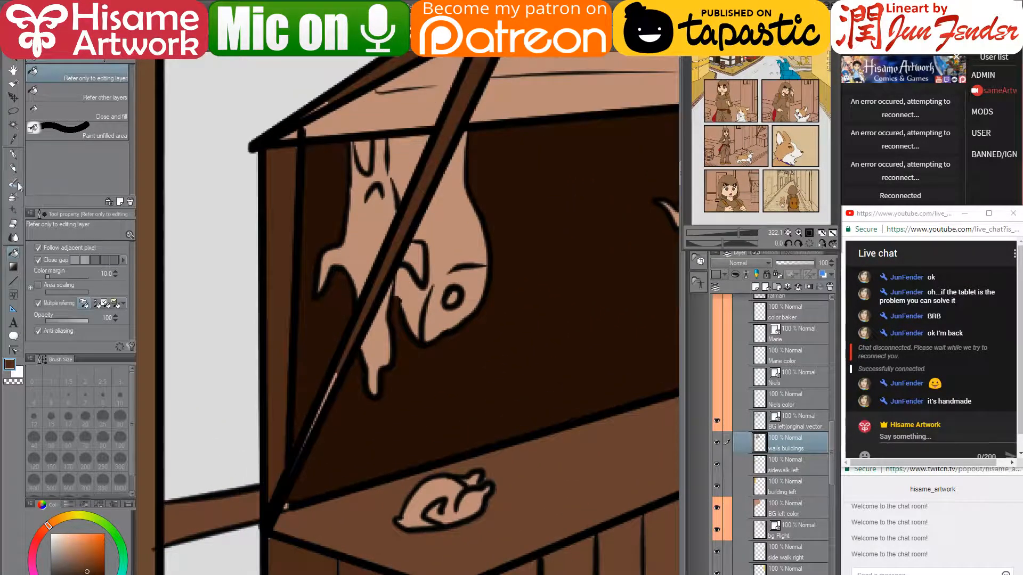
- Paint the awning's diagonal pole brown down to the corner and cover the spill with back-wall colour
click(14, 155)
scroll(482, 315, down, 2)
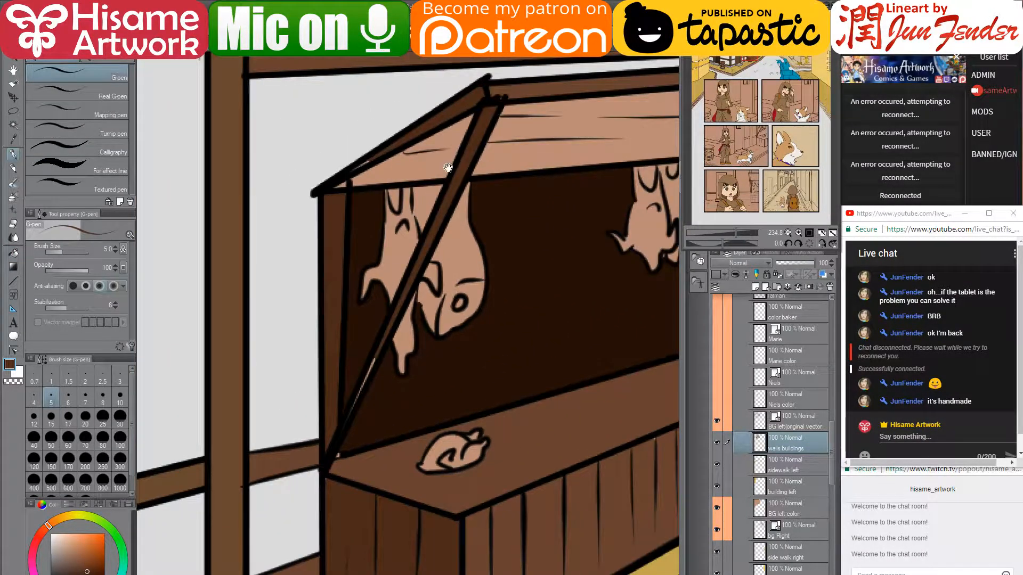
drag(448, 168, 455, 218)
key(bracketleft)
key(bracketleft)
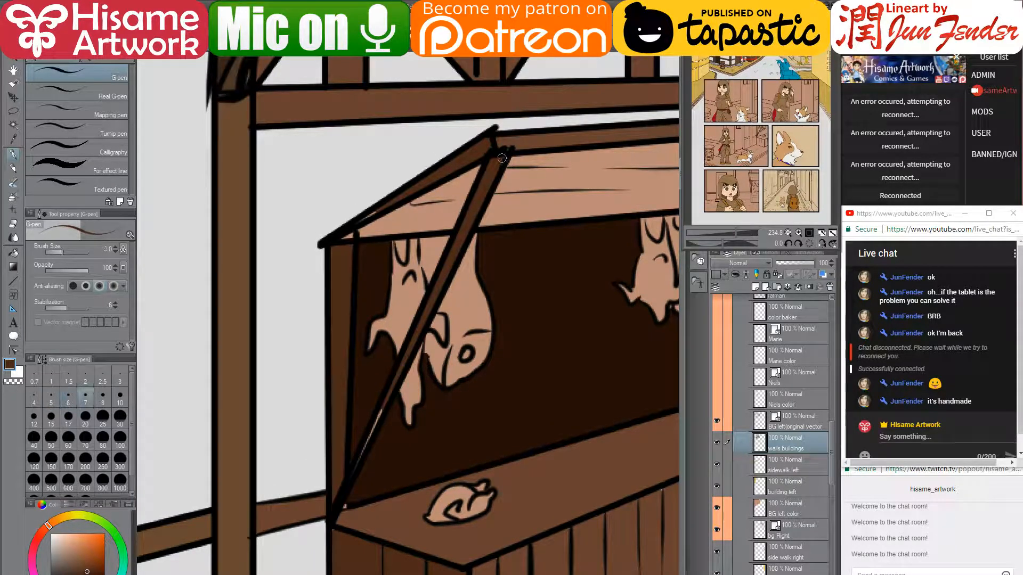
key(bracketright)
key(bracketright)
key(bracketright)
key(bracketright)
key(bracketright)
key(bracketright)
key(bracketright)
key(bracketright)
mouse_move(496, 161)
mouse_down()
mouse_move(437, 347)
mouse_move(396, 379)
mouse_up()
key(bracketleft)
key(bracketleft)
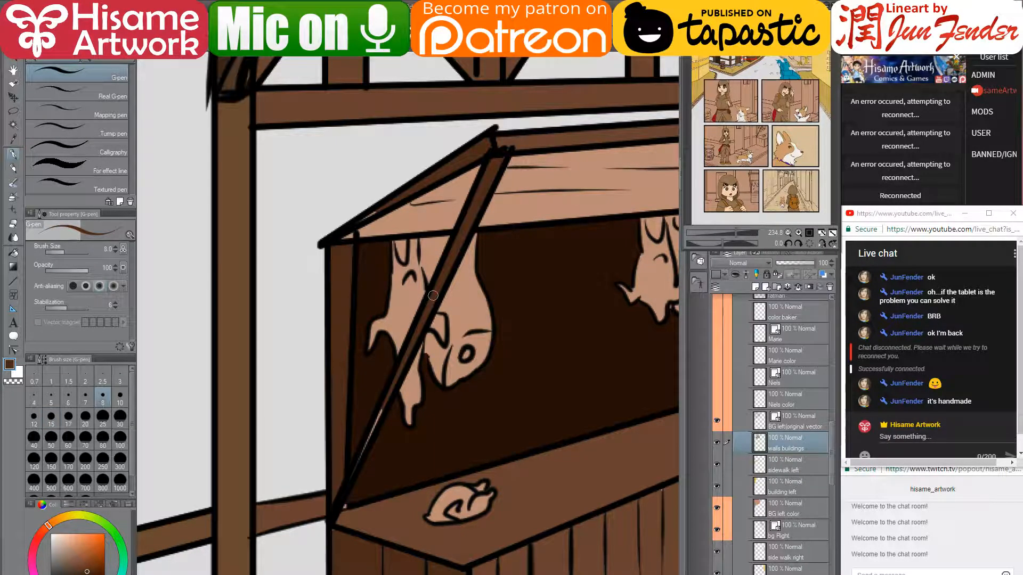
shift+click(389, 400)
shift+click(345, 508)
alt+click(360, 473)
click(357, 480)
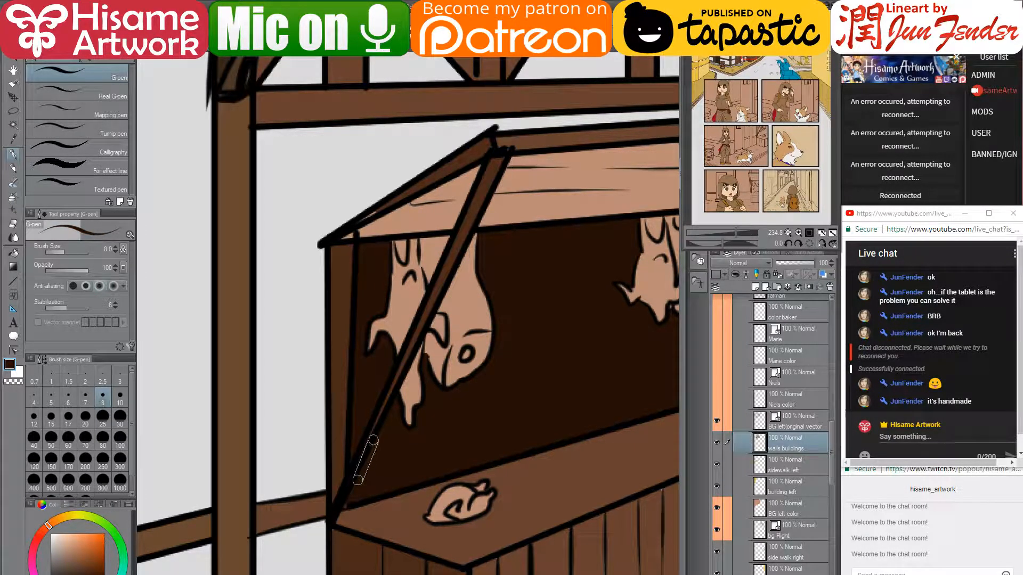
shift+click(377, 443)
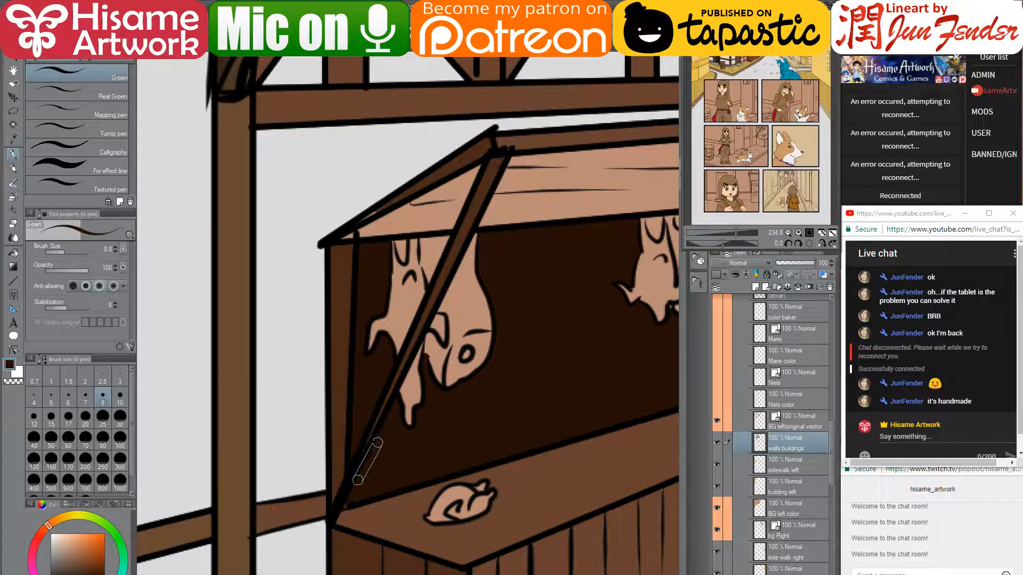
- At pen size 17, paint brown along the crate's left face and plank lines
alt+click(339, 536)
drag(380, 550, 349, 390)
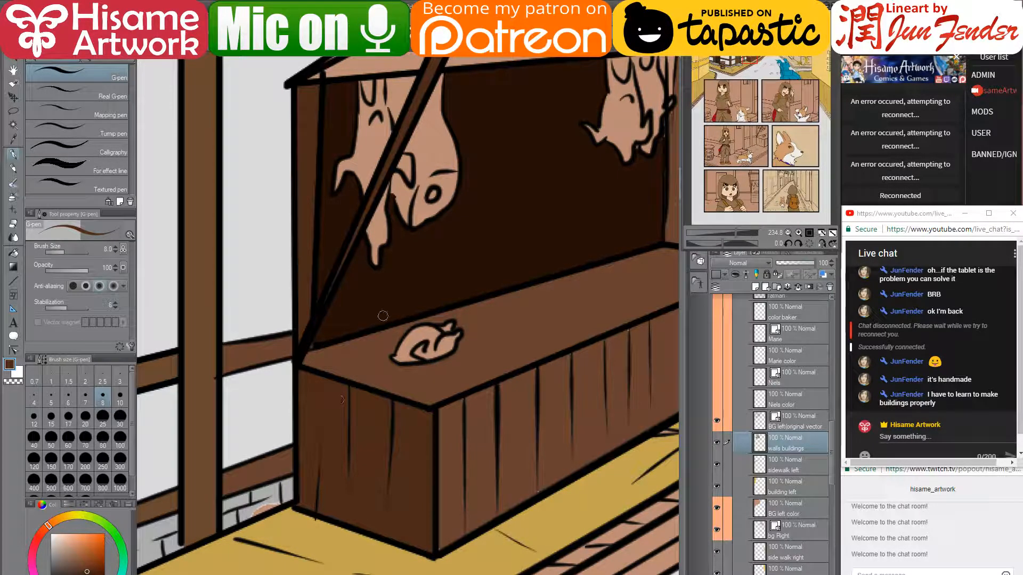
key(bracketright)
key(bracketright)
key(bracketright)
key(bracketright)
drag(349, 392, 347, 502)
drag(319, 415, 315, 502)
shift+click(387, 526)
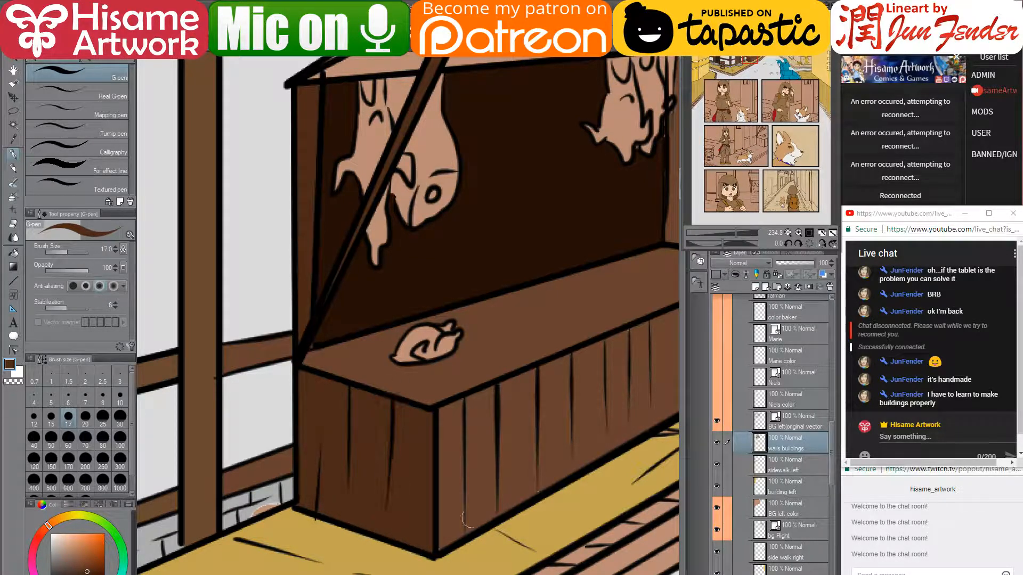
alt+click(446, 535)
- Repaint the stall's inner right post darker brown, then reduce the pen to size 8
drag(608, 425, 453, 467)
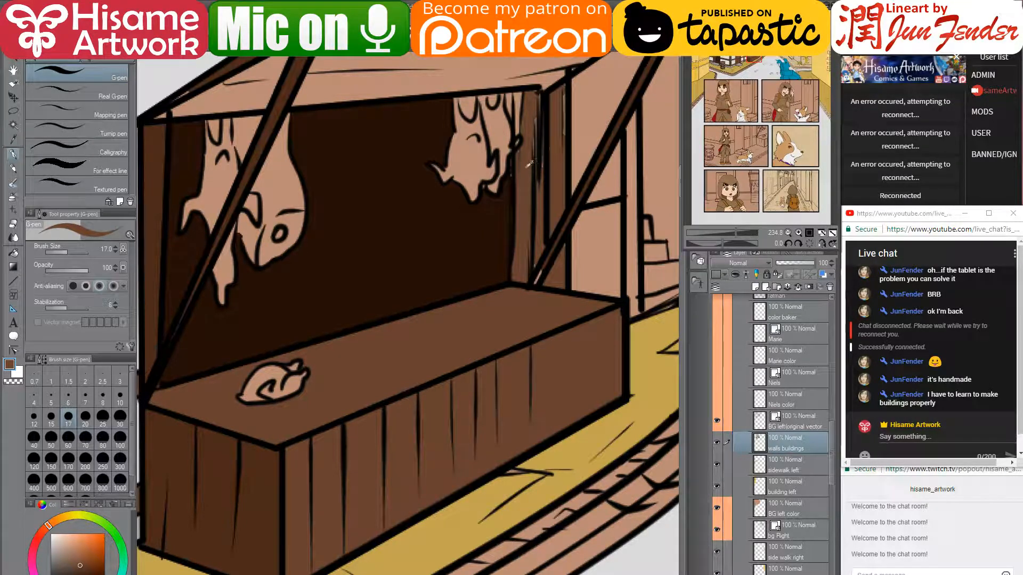
drag(527, 159, 518, 278)
drag(517, 208, 515, 386)
drag(542, 185, 520, 377)
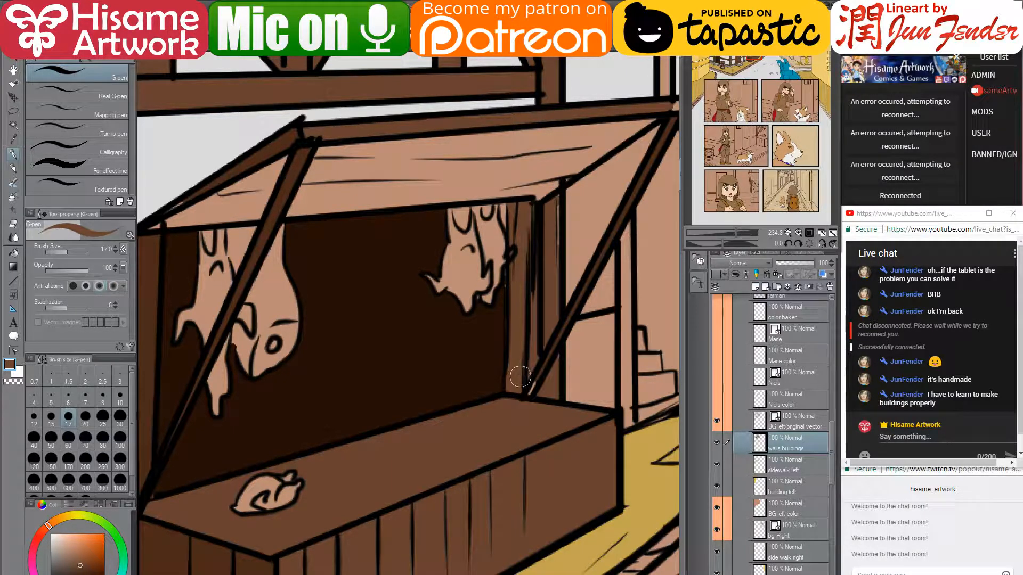
drag(555, 198, 552, 319)
alt+click(539, 374)
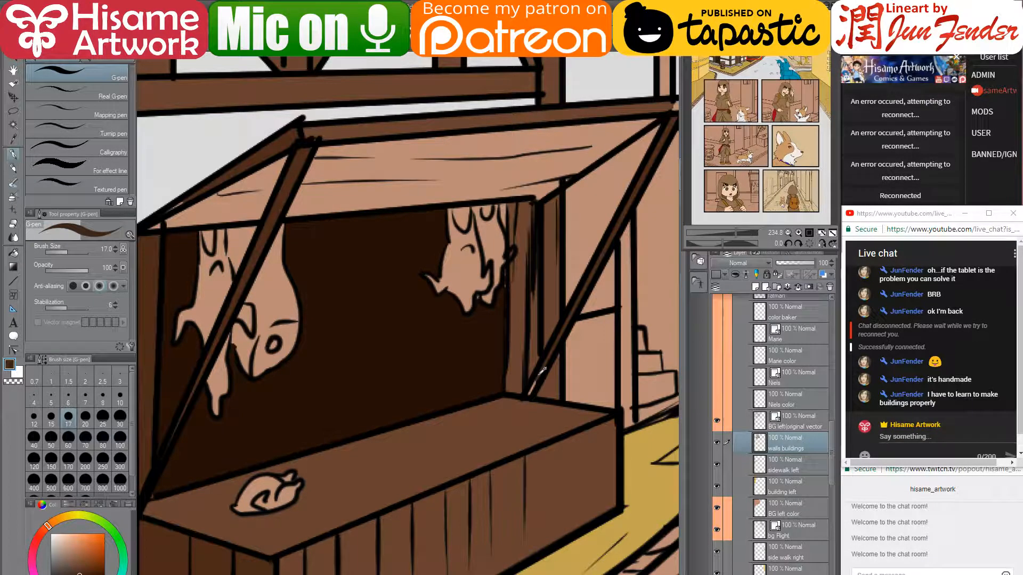
key(bracketleft)
key(bracketleft)
key(bracketleft)
key(bracketleft)
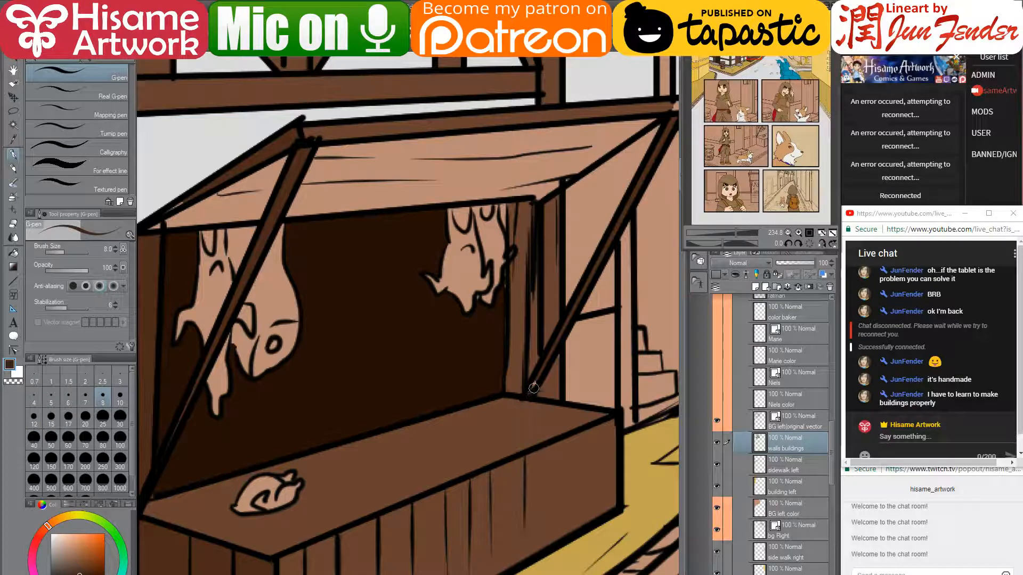
alt+click(534, 361)
- Sample a darker brown from the artwork and raise the pen size to 15
drag(518, 282, 582, 251)
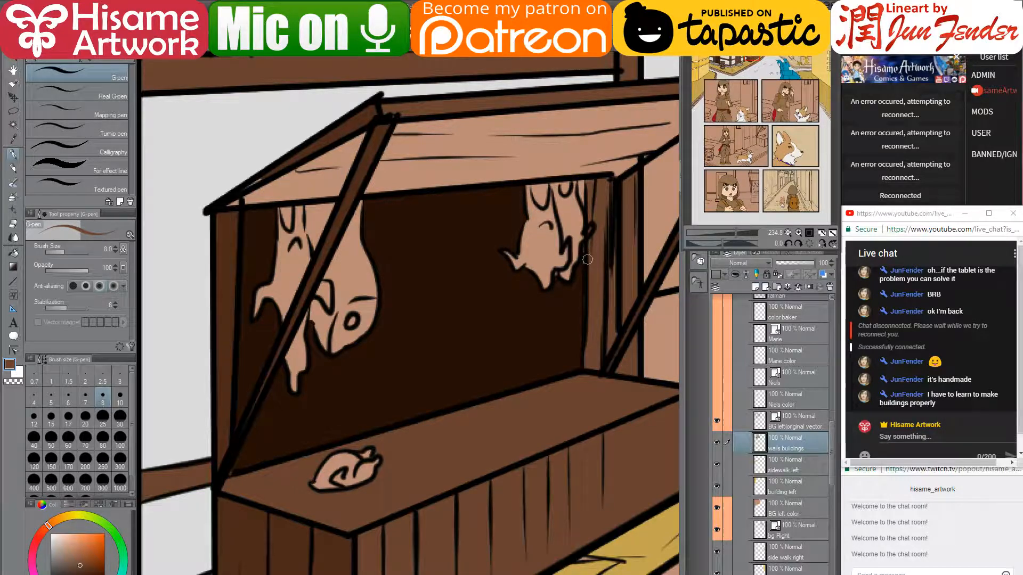
alt+click(577, 286)
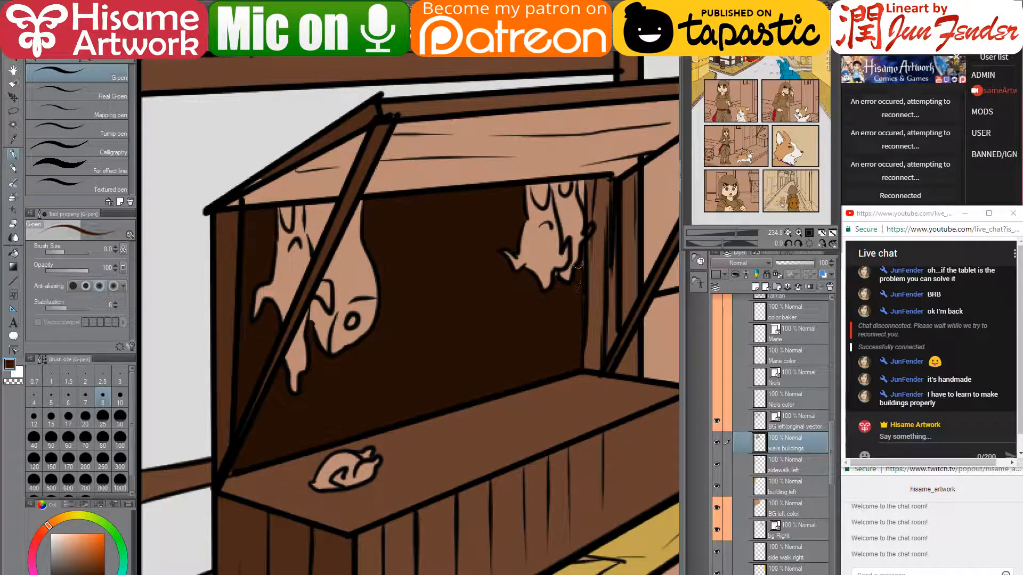
drag(441, 313, 516, 276)
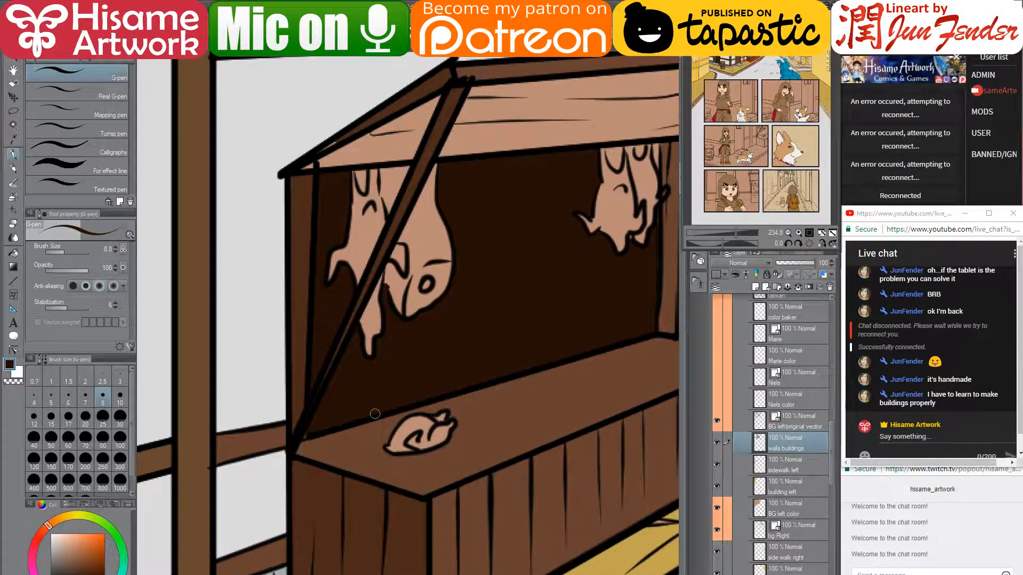
drag(356, 204, 377, 327)
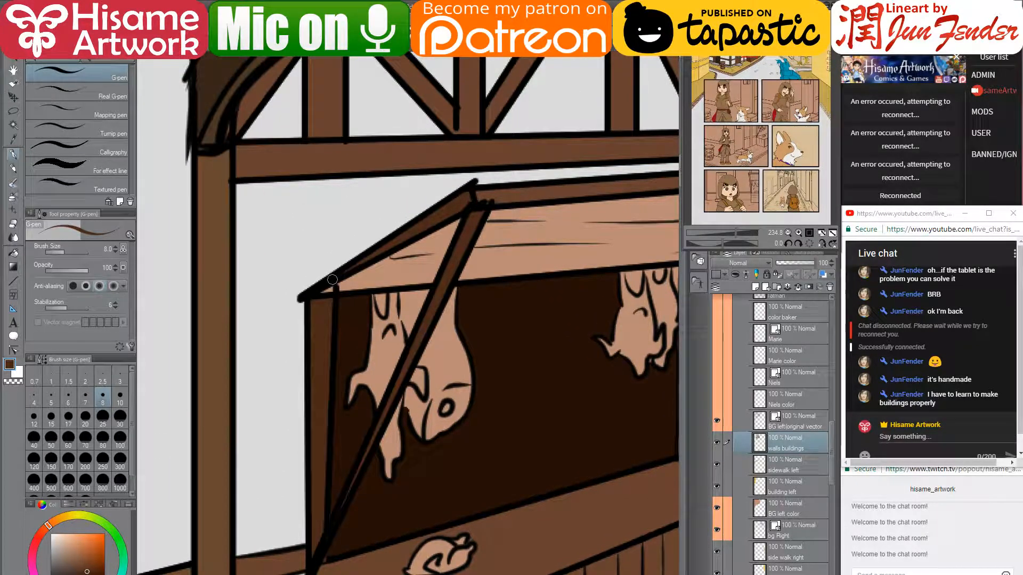
scroll(331, 375, down, 3)
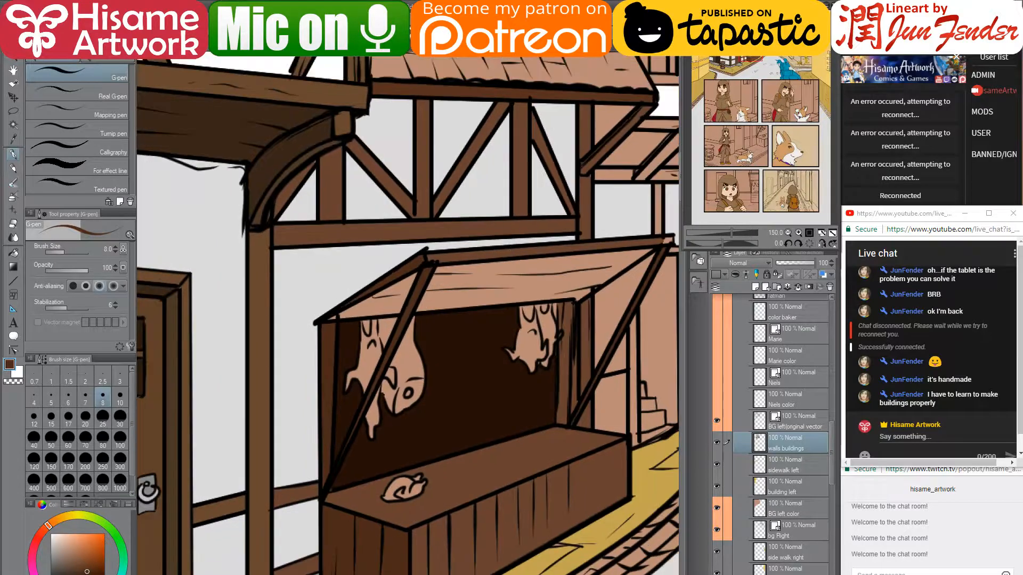
drag(574, 269, 465, 317)
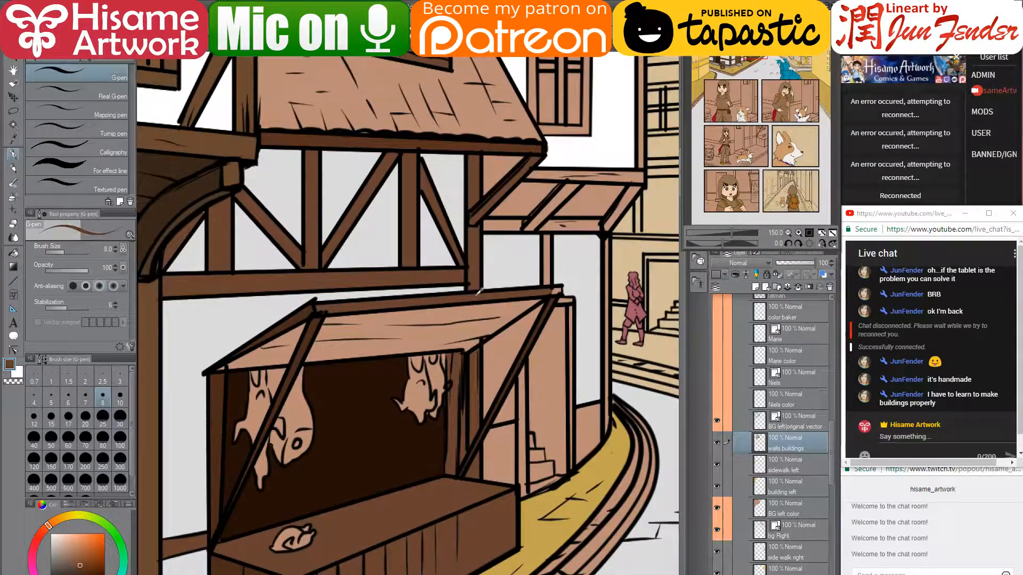
key(bracketright)
key(bracketright)
key(bracketright)
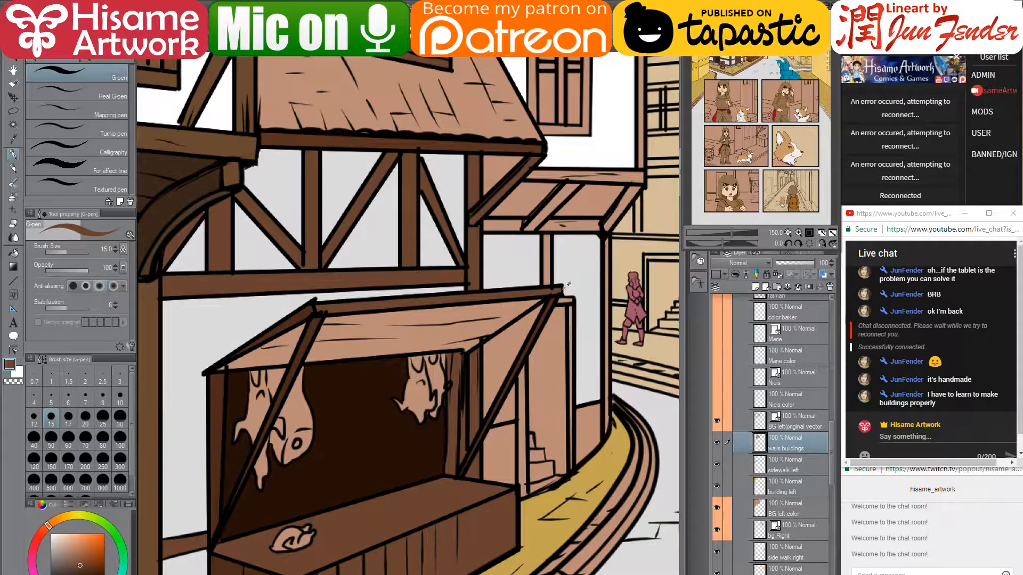
scroll(420, 298, up, 10)
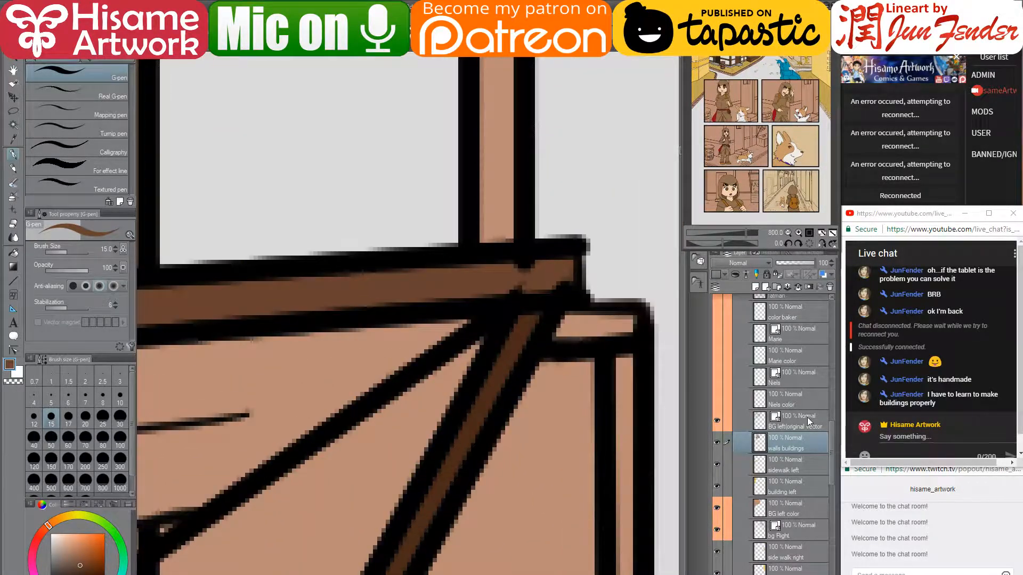
- On the BG left vector layer, use Control point to nudge the post line and move the strut's upper end
click(799, 421)
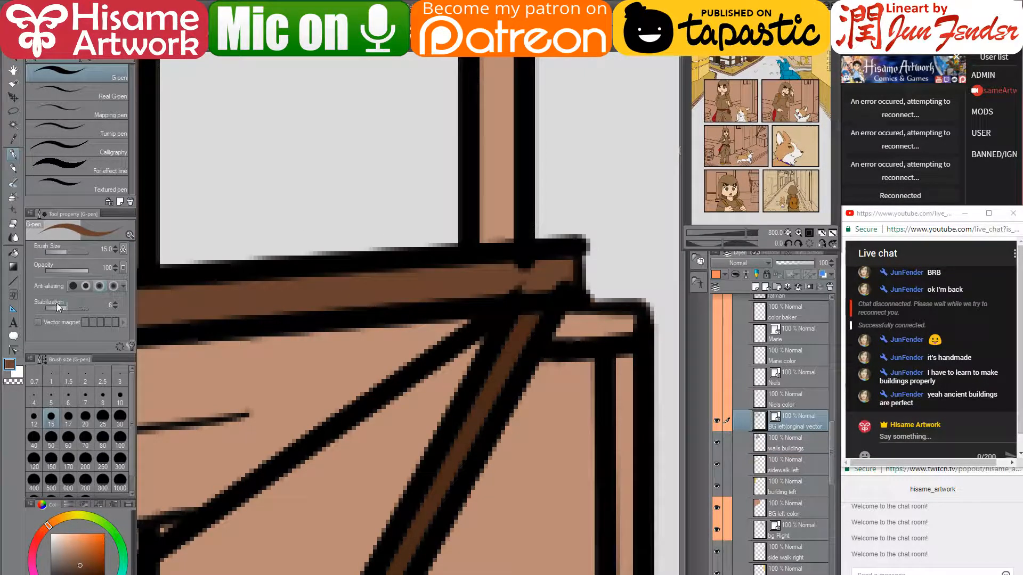
click(12, 351)
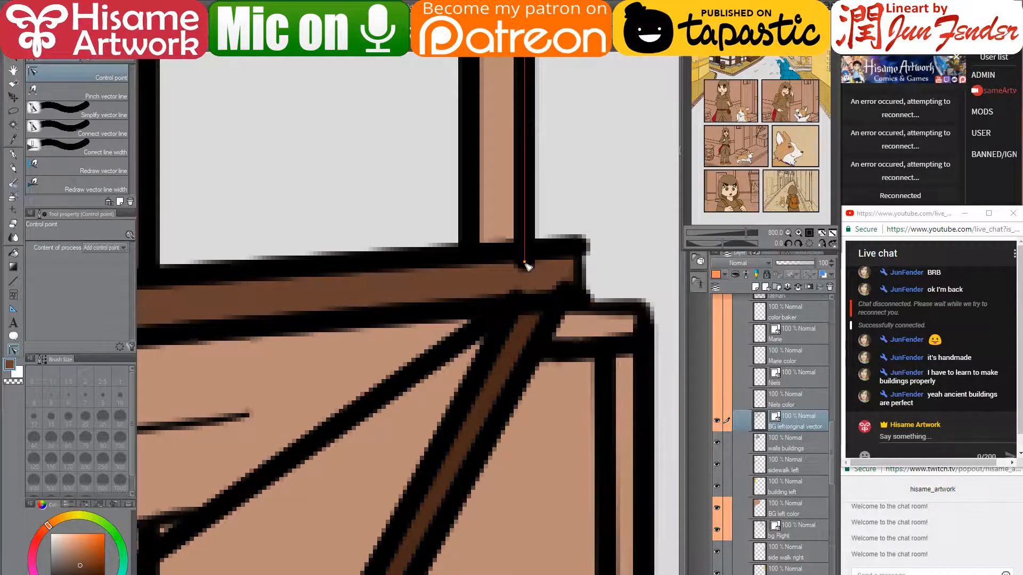
drag(524, 248, 528, 241)
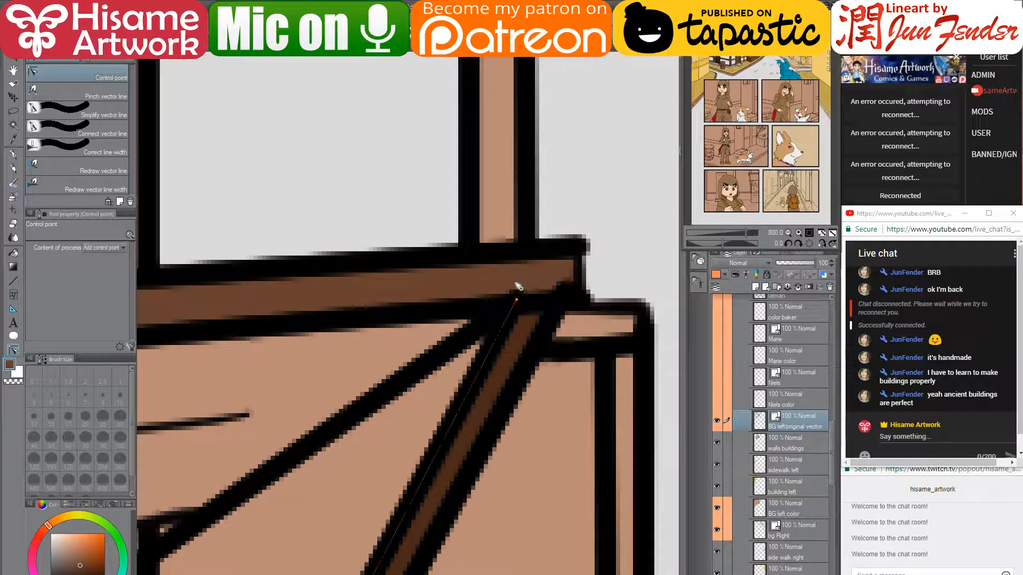
drag(517, 297, 565, 302)
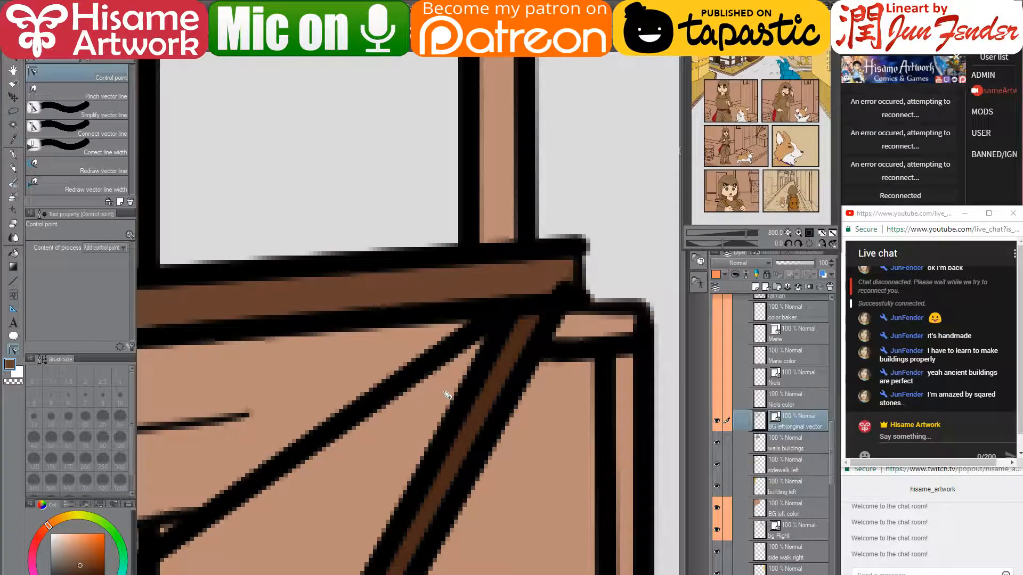
scroll(459, 312, down, 4)
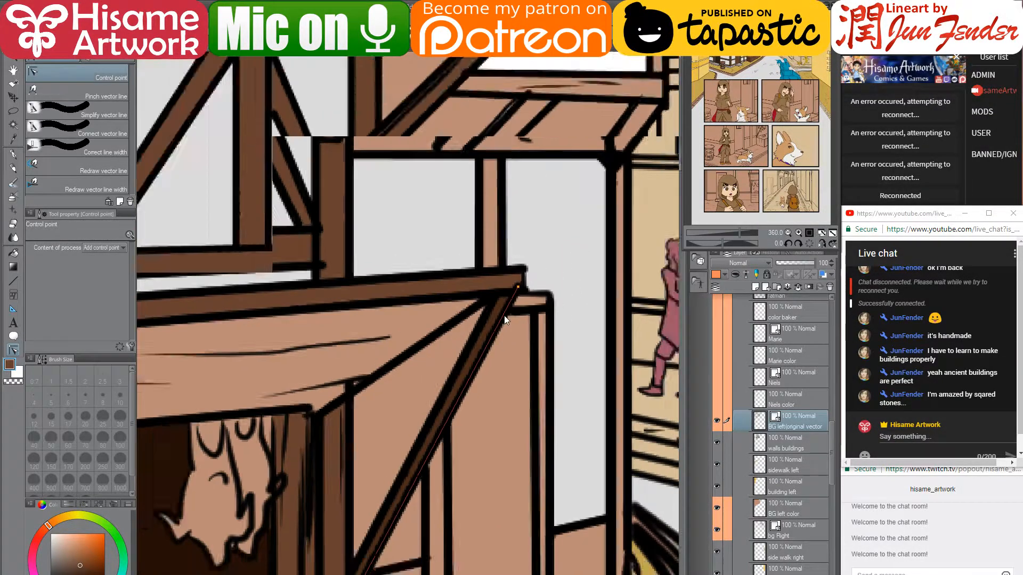
scroll(504, 316, down, 2)
scroll(279, 405, up, 3)
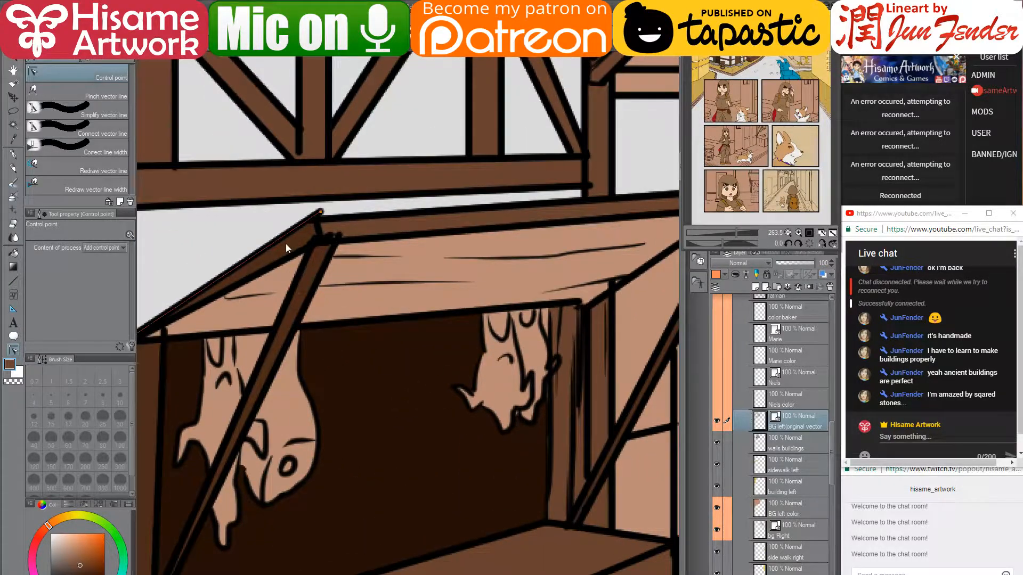
scroll(285, 244, up, 4)
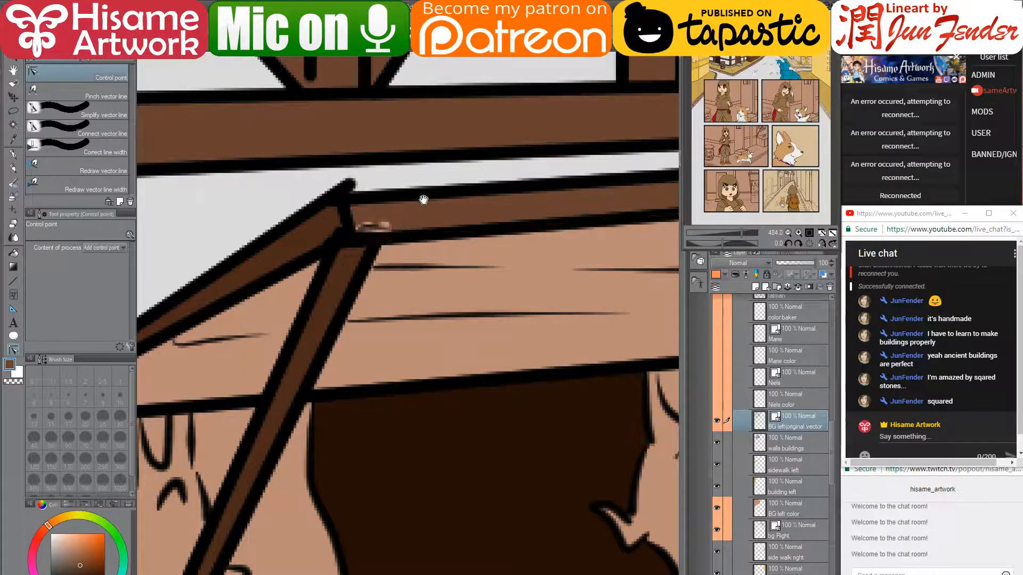
- Pull the diagonal stroke's end, straighten the short corner stroke and lower the vertical strokes' tops
mouse_move(423, 200)
mouse_down()
mouse_move(389, 277)
mouse_move(411, 267)
mouse_up()
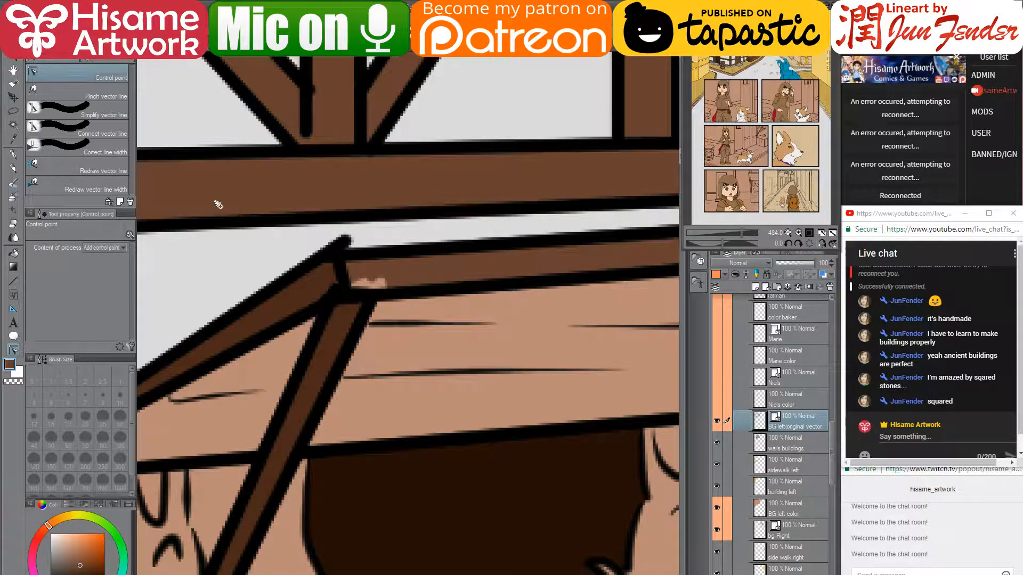
drag(346, 241, 331, 254)
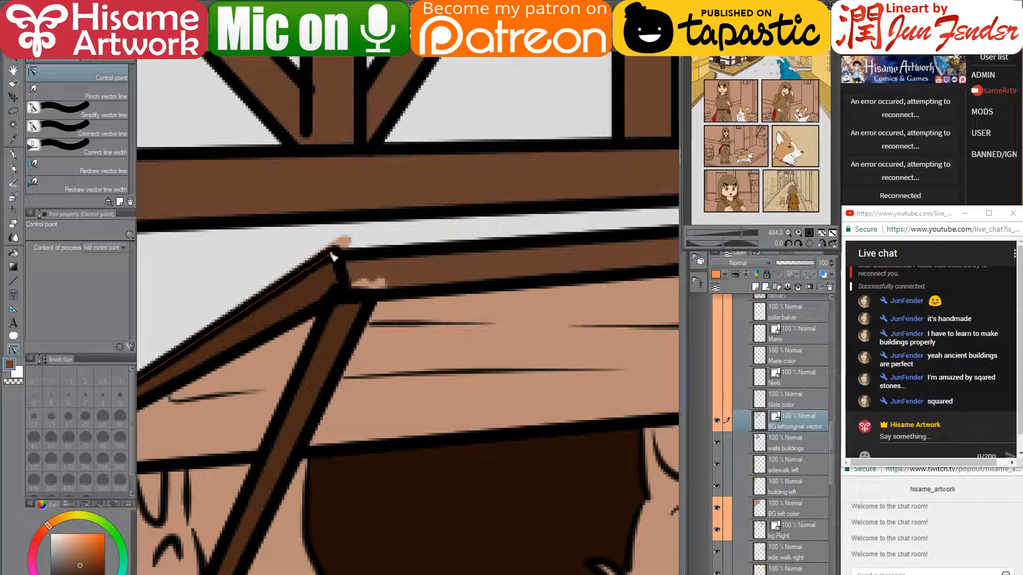
scroll(469, 340, down, 8)
scroll(411, 296, up, 11)
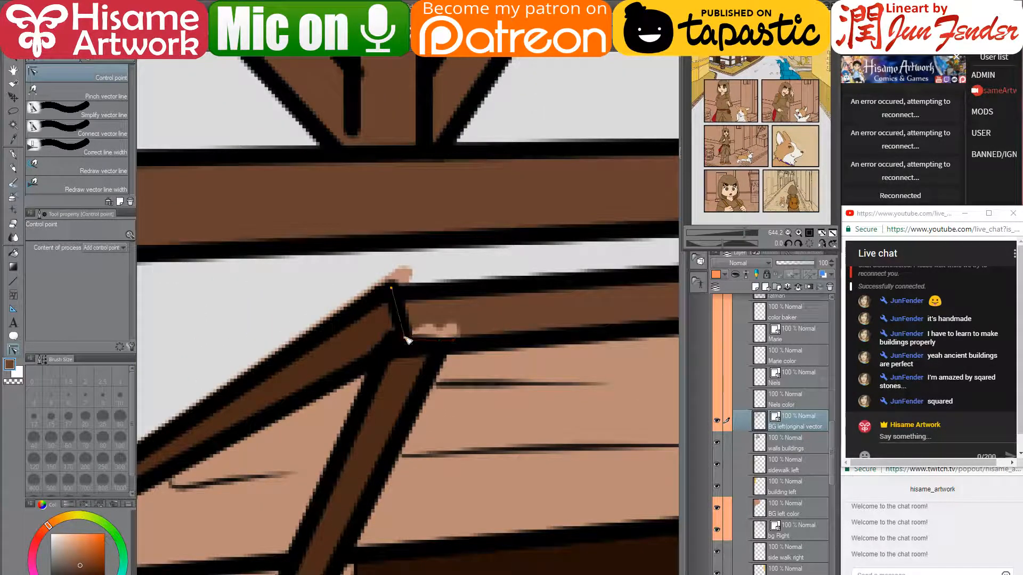
drag(406, 339, 393, 341)
scroll(394, 324, down, 5)
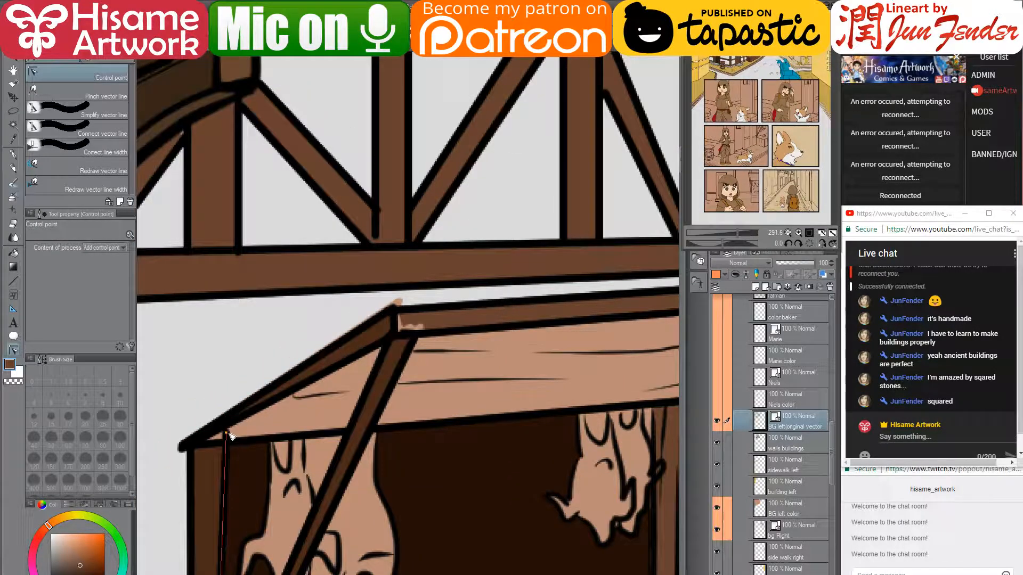
drag(228, 433, 228, 445)
mouse_move(320, 556)
mouse_down()
mouse_move(402, 257)
mouse_move(335, 405)
mouse_move(290, 462)
mouse_up()
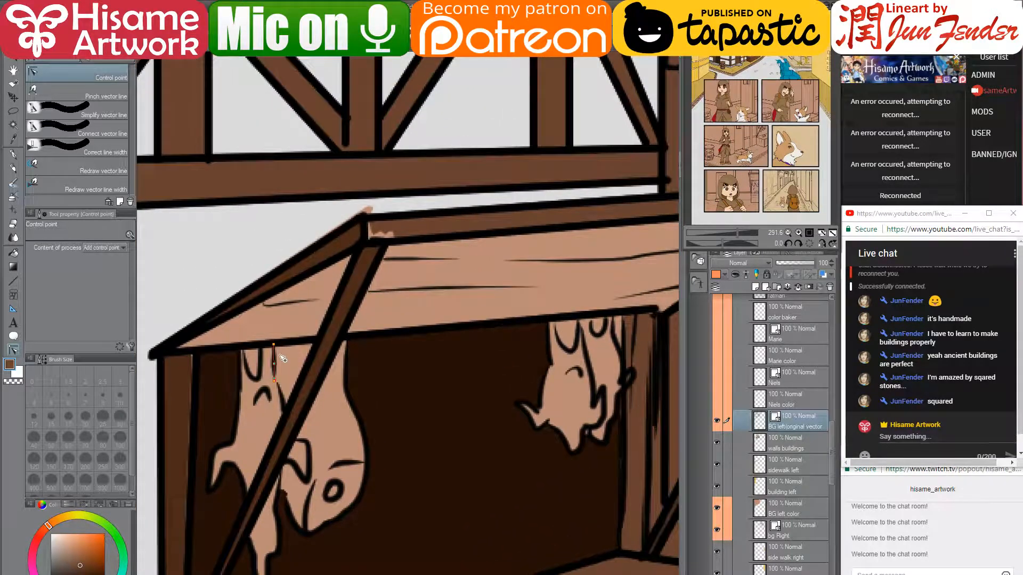
mouse_move(257, 358)
mouse_down()
mouse_move(445, 226)
mouse_move(380, 226)
mouse_up()
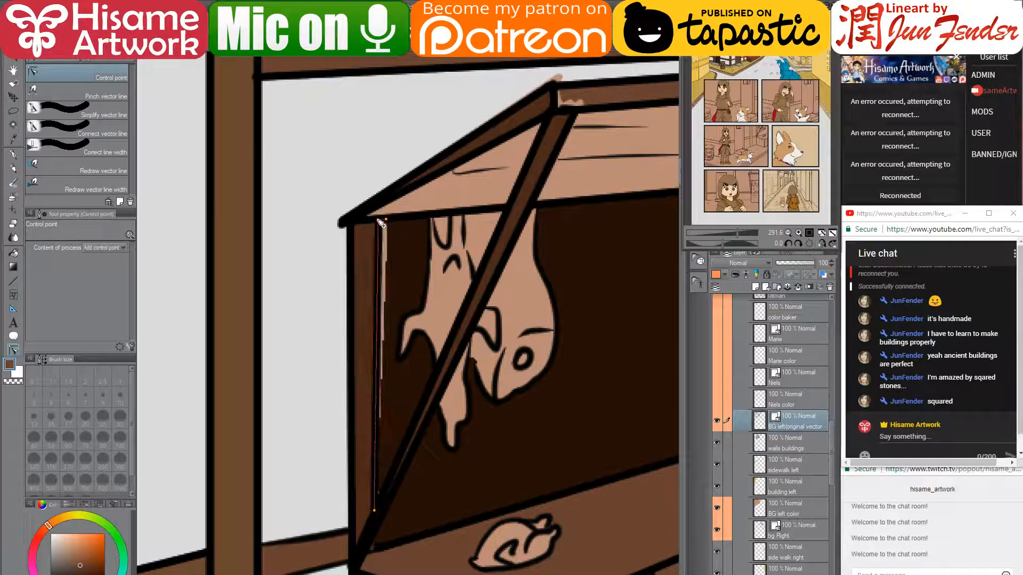
drag(460, 274, 378, 293)
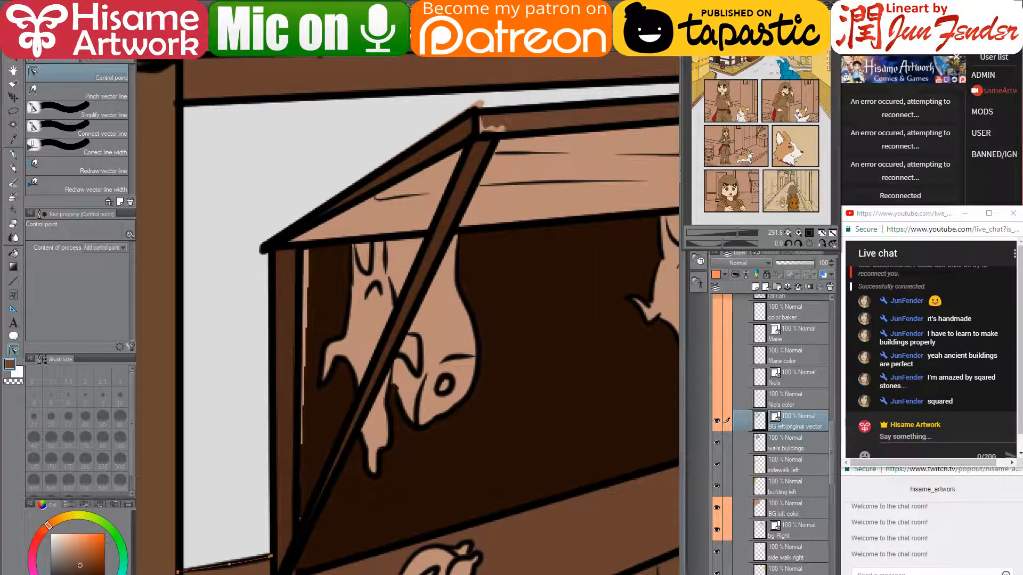
key(alt+Tab)
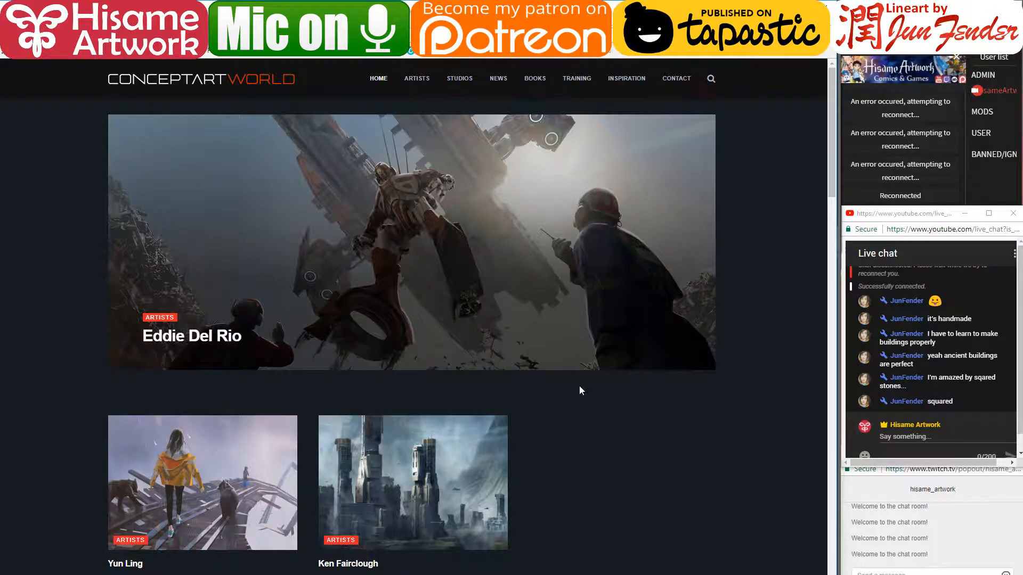
- Copy the Concept Art World URL, send it in the YouTube live chat, and return to Clip Studio
scroll(580, 390, down, 8)
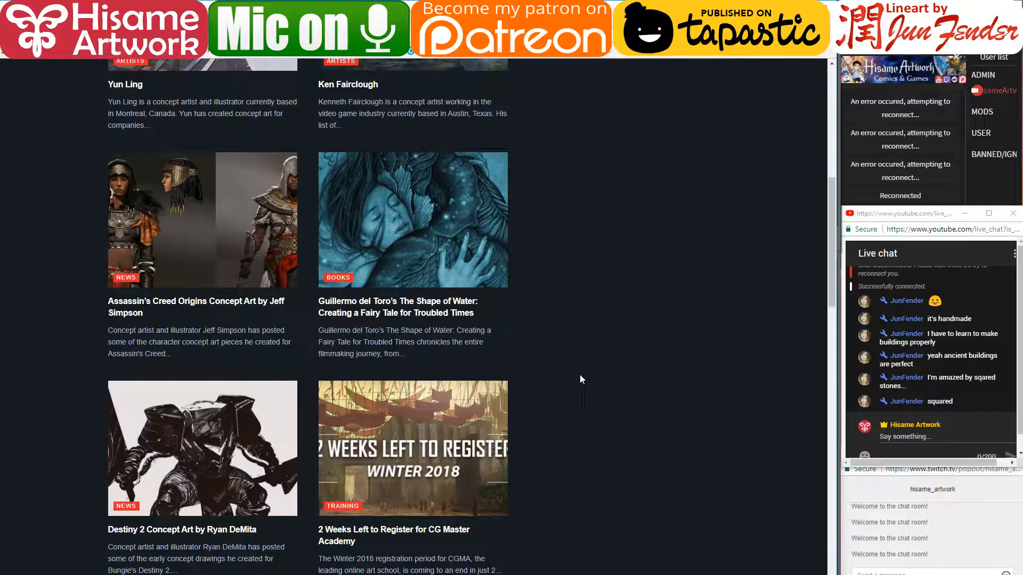
scroll(580, 375, down, 1)
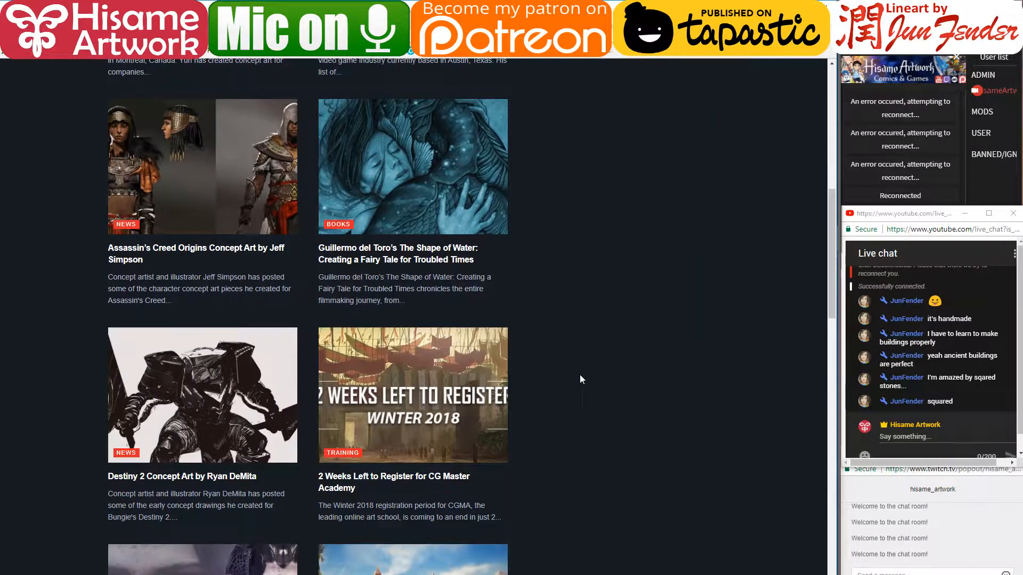
scroll(580, 377, down, 5)
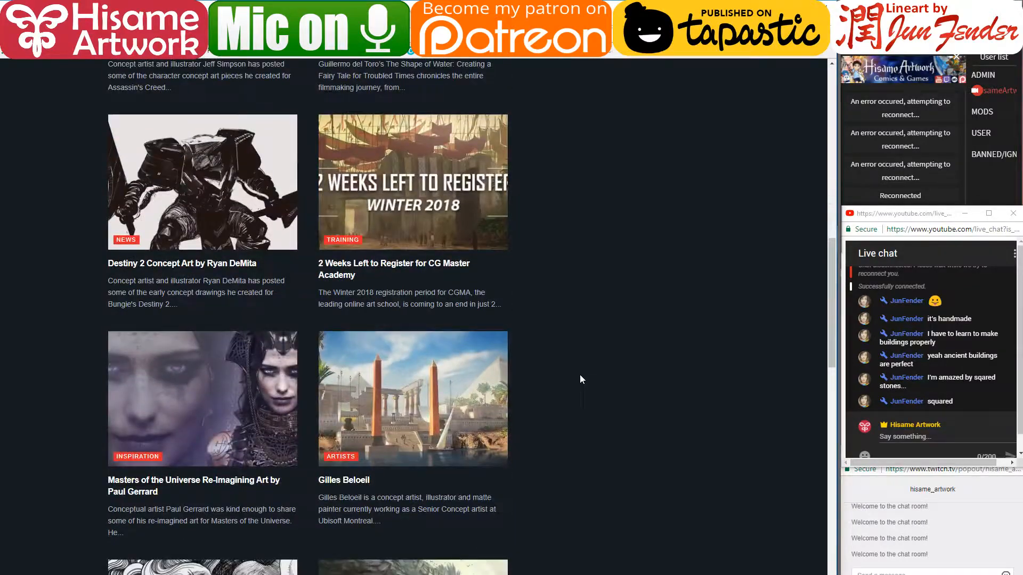
scroll(580, 378, down, 2)
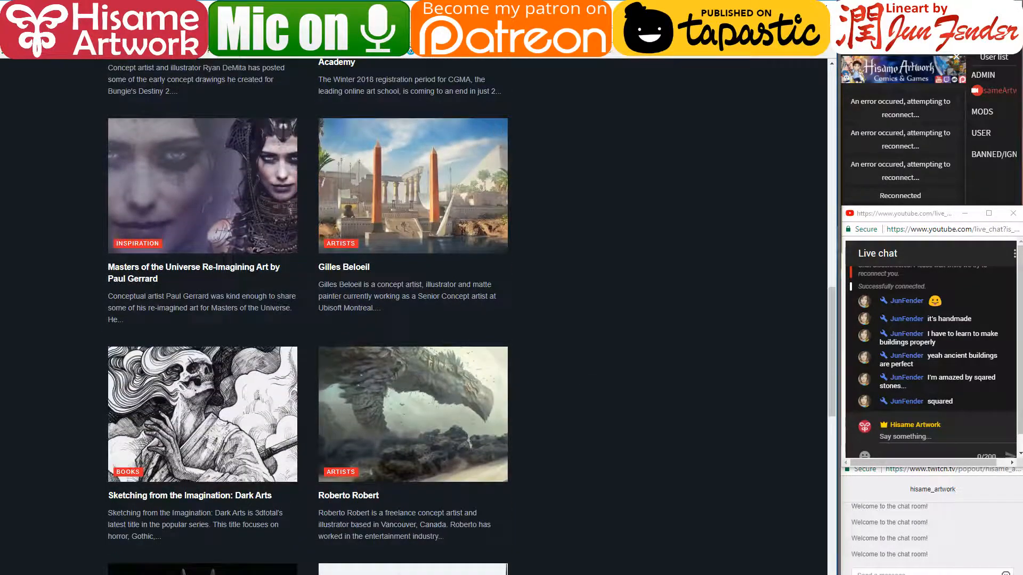
click(320, 36)
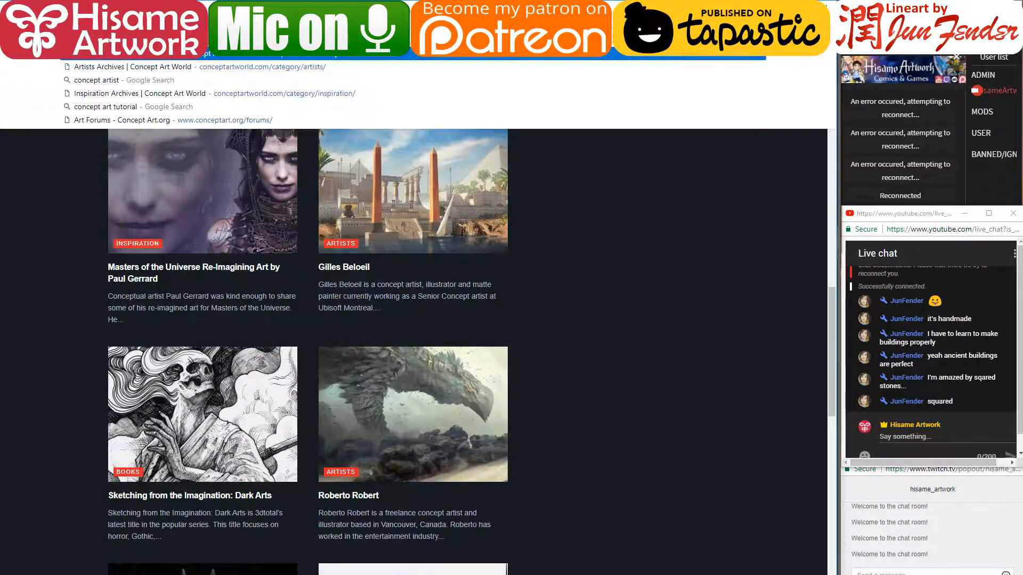
click(915, 444)
text(http://conceptartworld.com/)
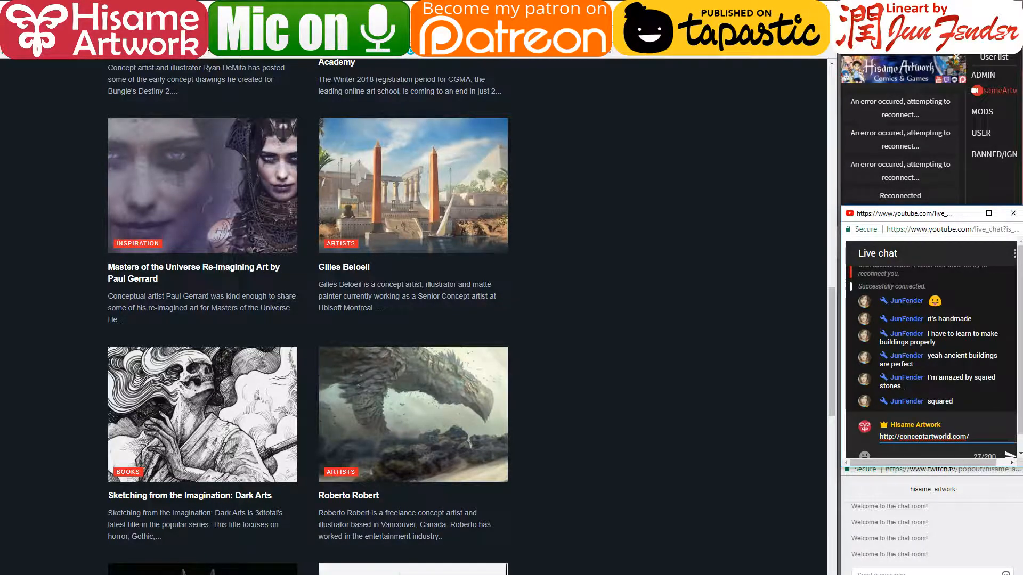
key(Return)
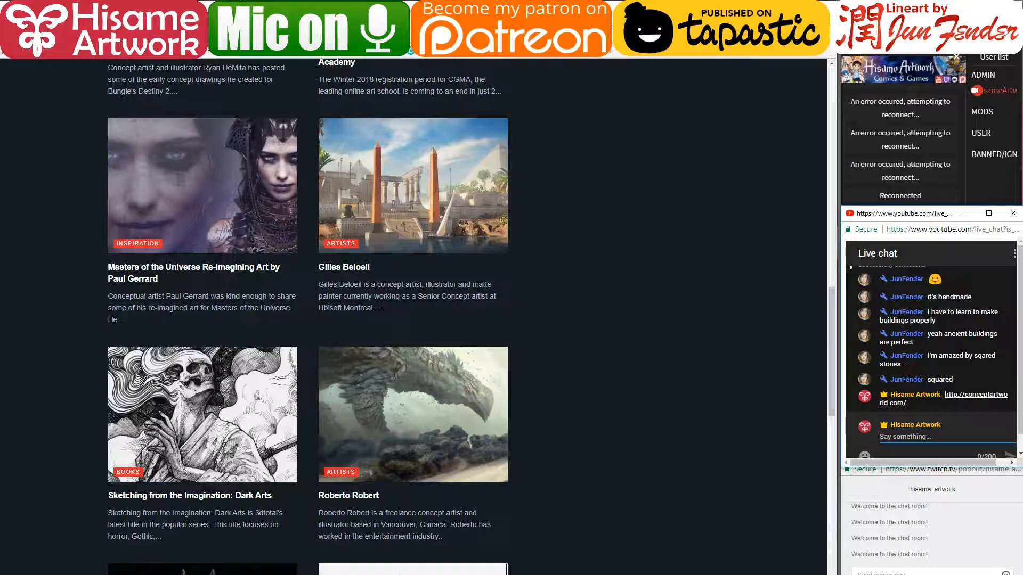
click(267, 8)
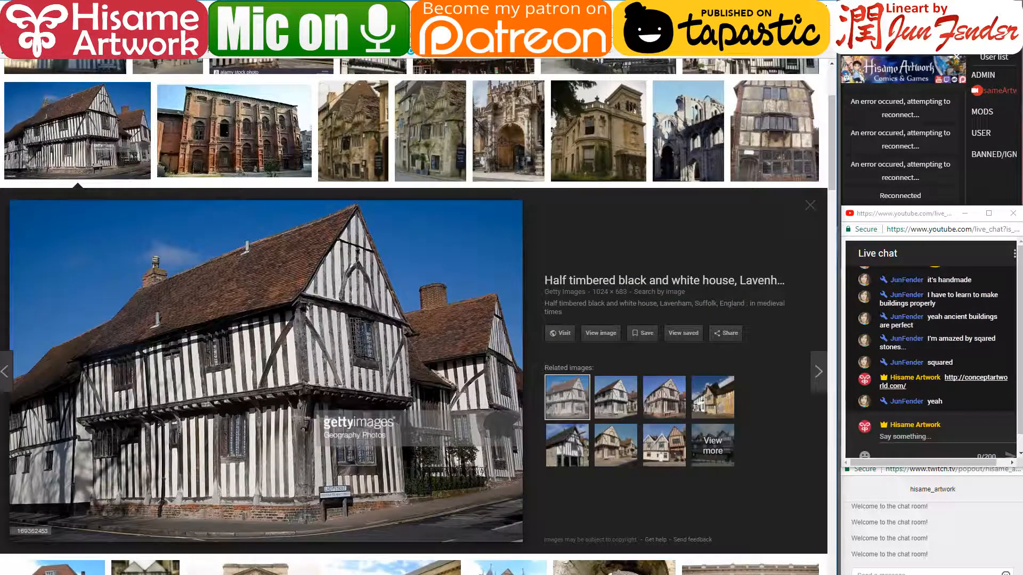
key(alt+Tab)
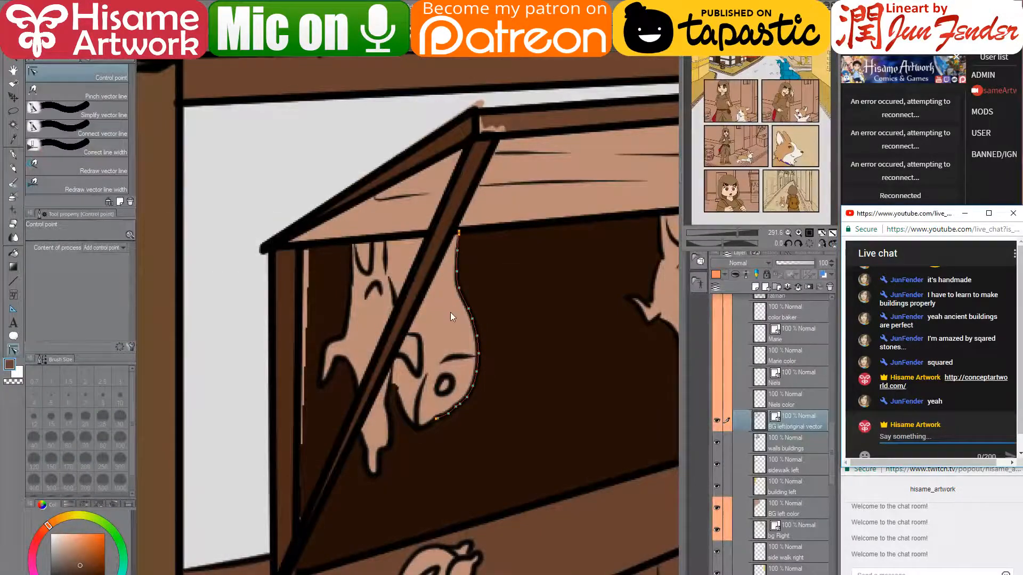
- Paint the pale strip on the stall post dark brown on the walls buildings layer
click(15, 155)
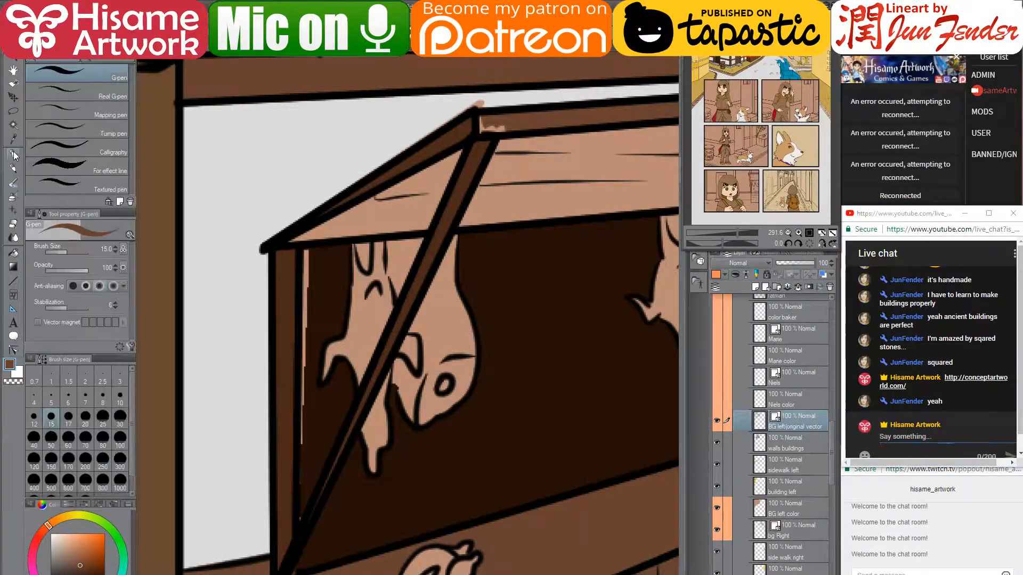
alt+click(328, 295)
click(310, 257)
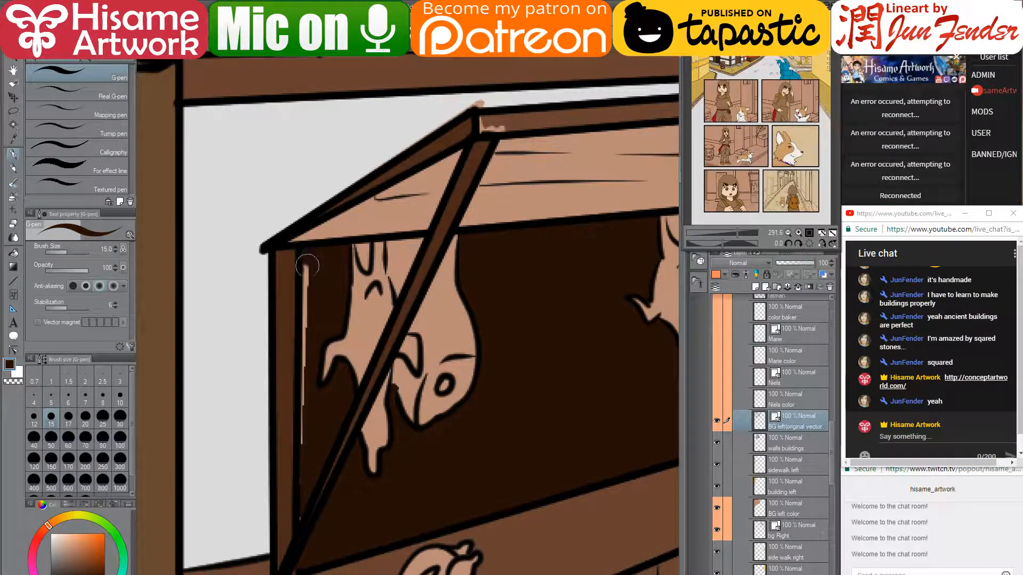
shift+click(315, 442)
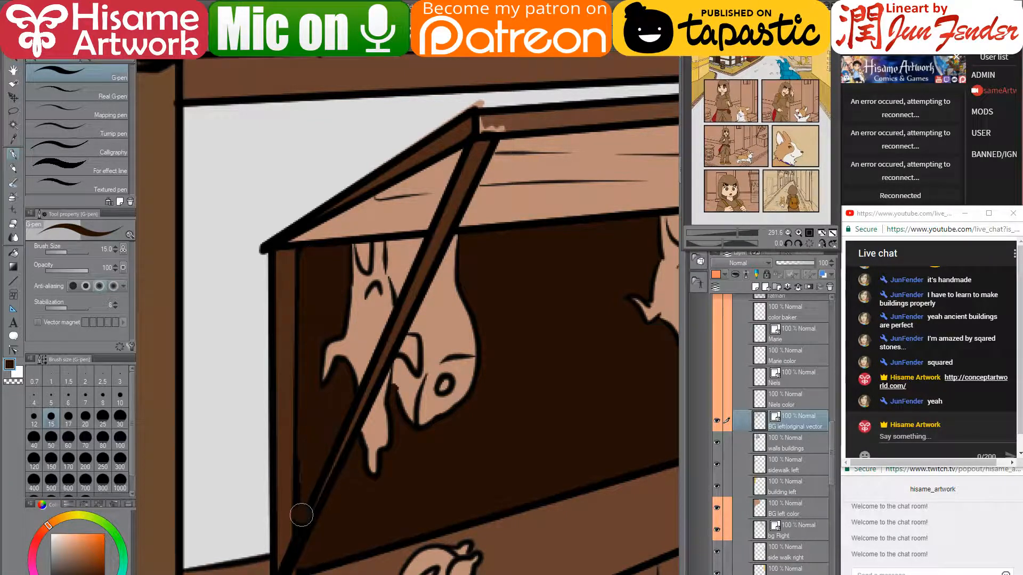
key(ctrl+z)
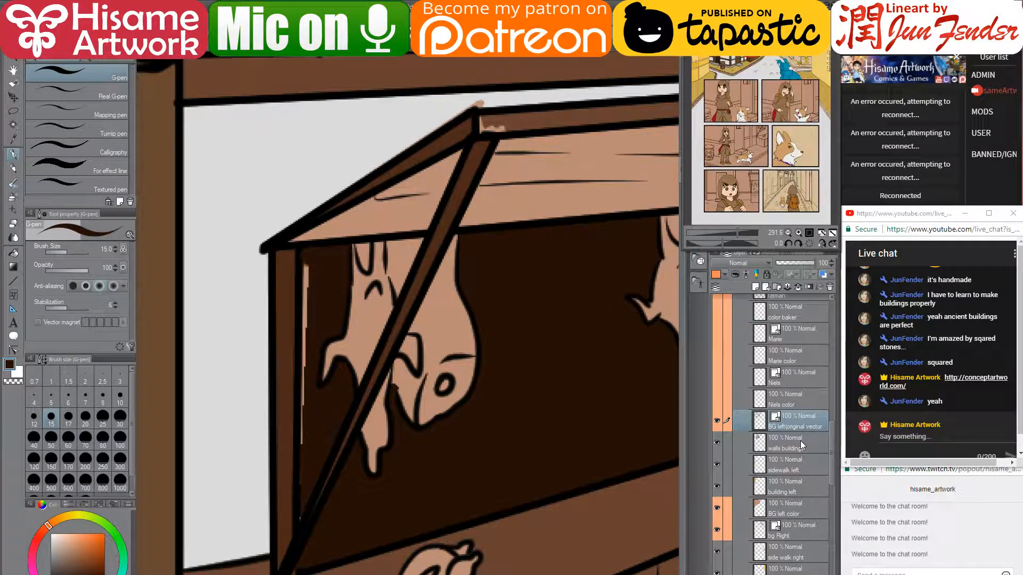
click(799, 446)
click(307, 259)
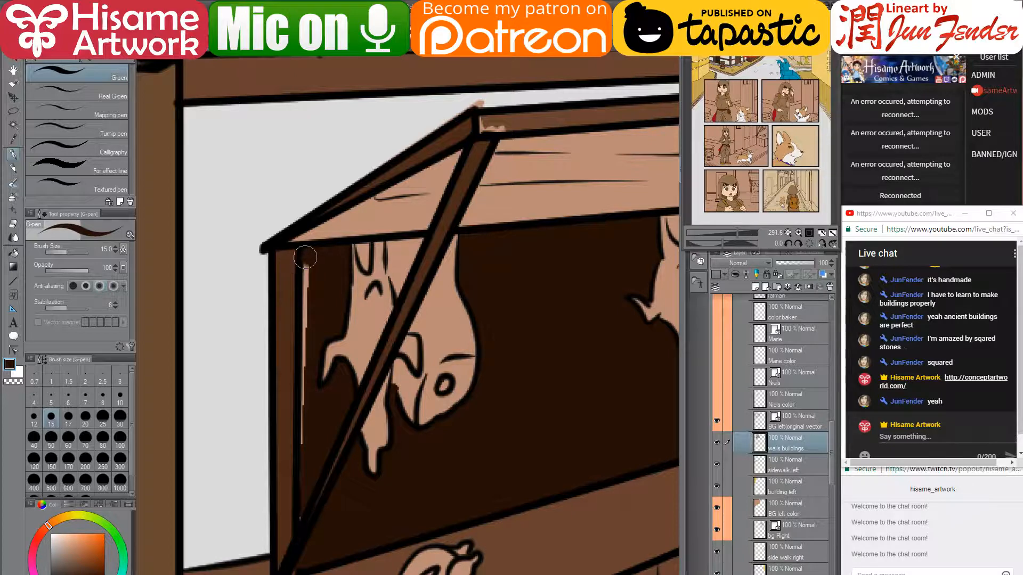
shift+click(305, 475)
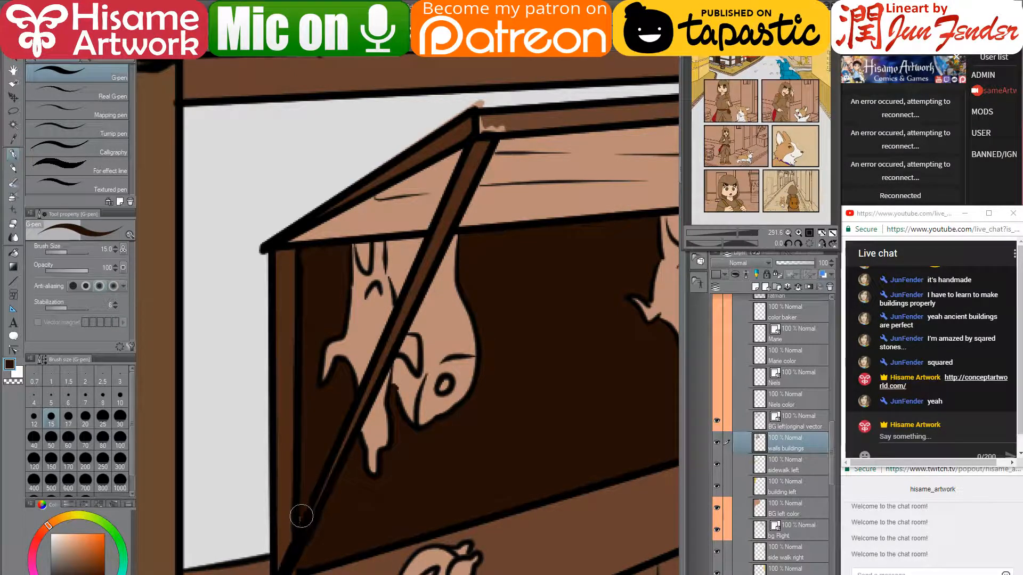
- Clean the roof's upper-left edge with a straight light grey stroke
drag(458, 473, 273, 478)
scroll(505, 368, down, 2)
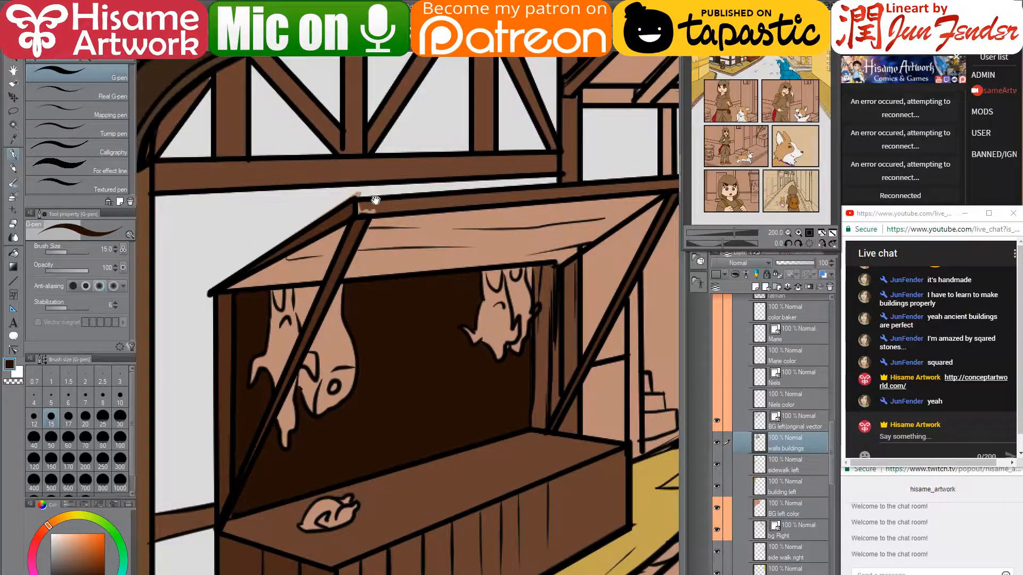
drag(377, 203, 402, 291)
scroll(361, 265, up, 3)
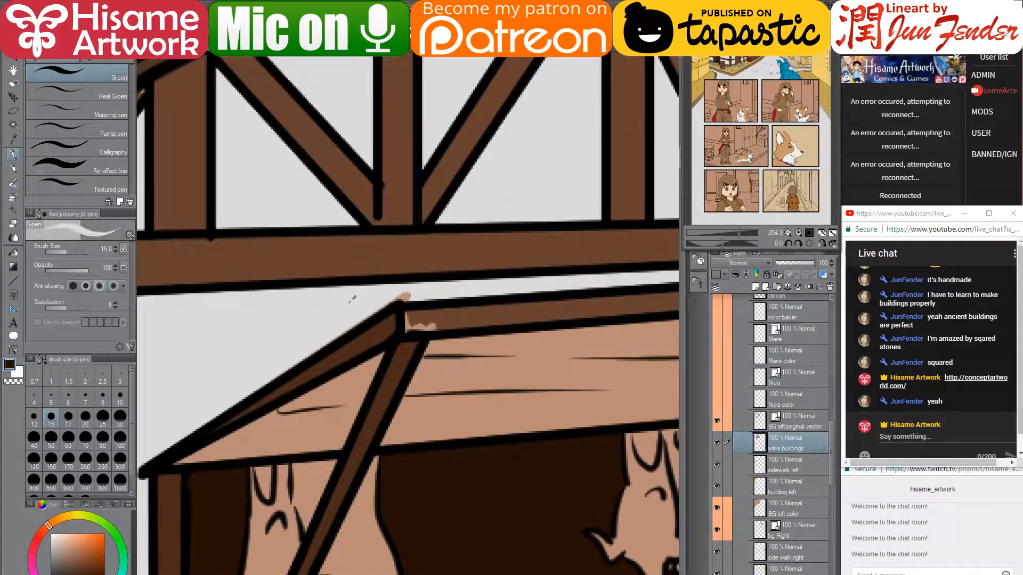
alt+click(398, 292)
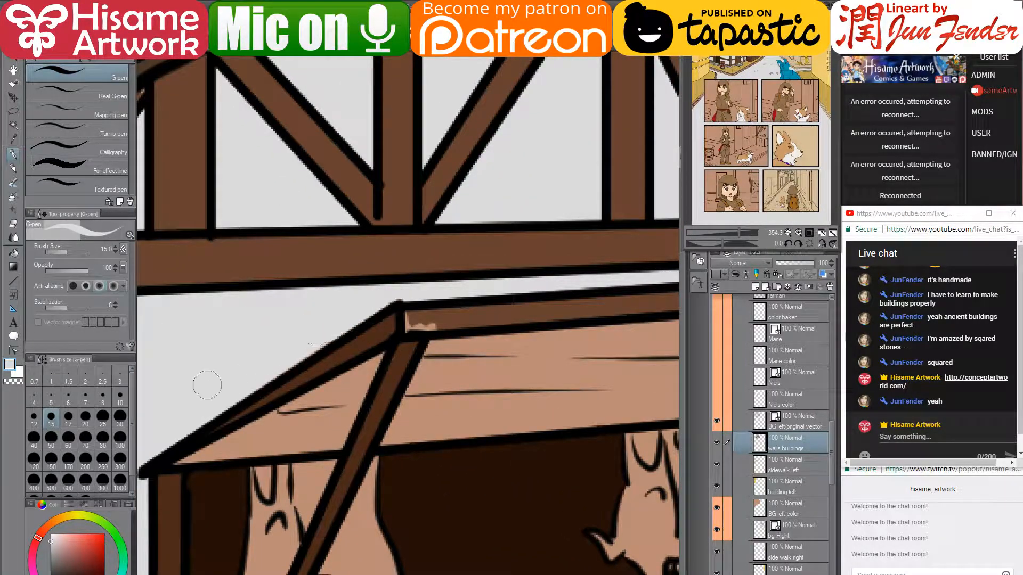
click(324, 336)
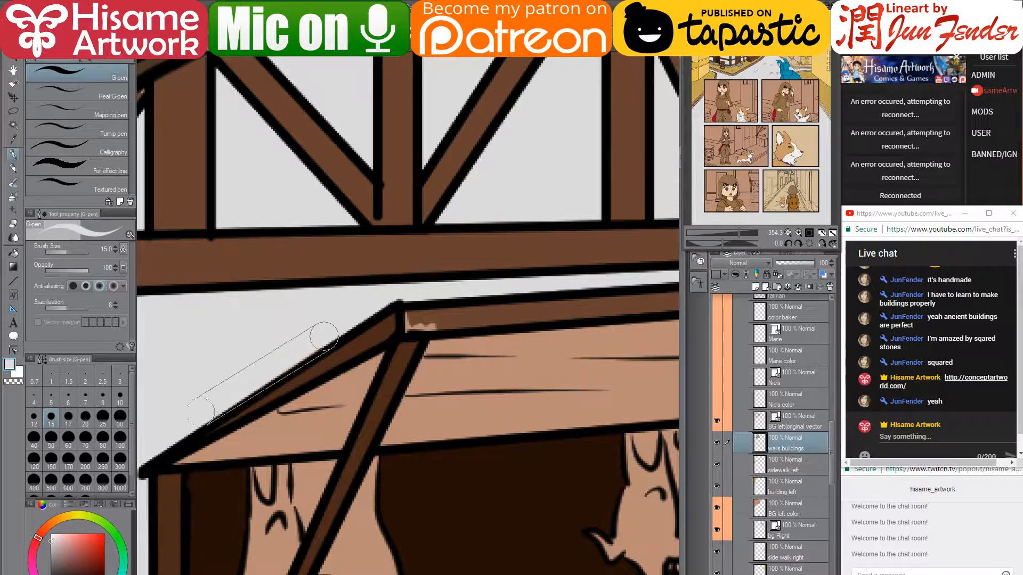
shift+click(188, 422)
- Cover the light patch at the beam corner and draw a straight dark brown line along the beam
drag(451, 307, 354, 346)
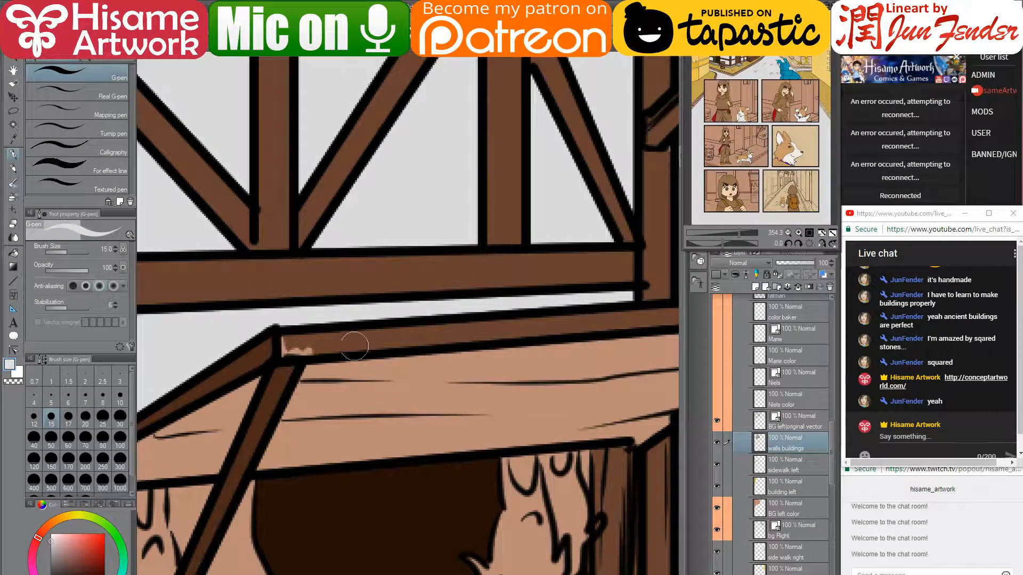
alt+click(298, 344)
drag(288, 344, 347, 352)
scroll(410, 354, down, 3)
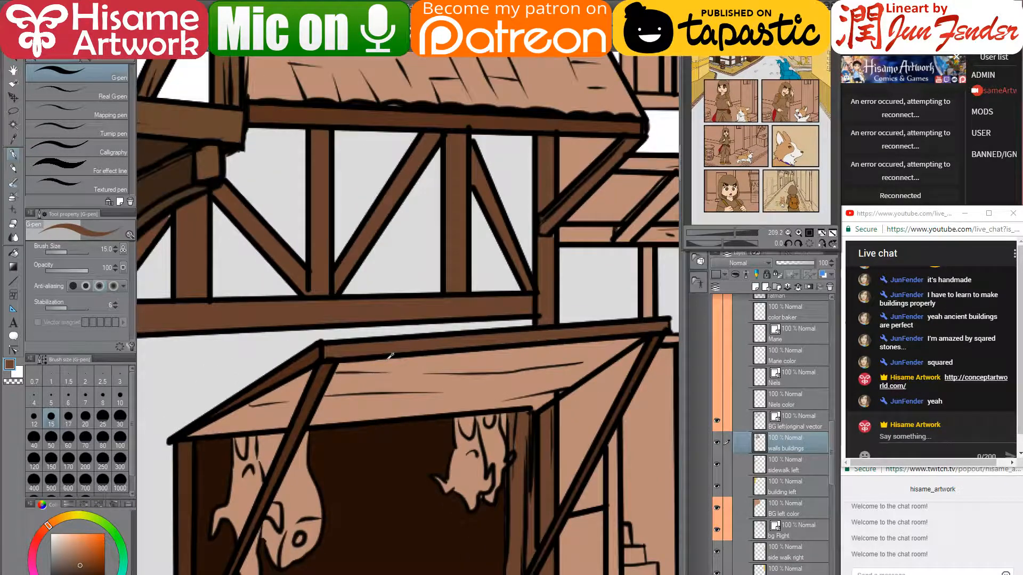
scroll(390, 356, up, 2)
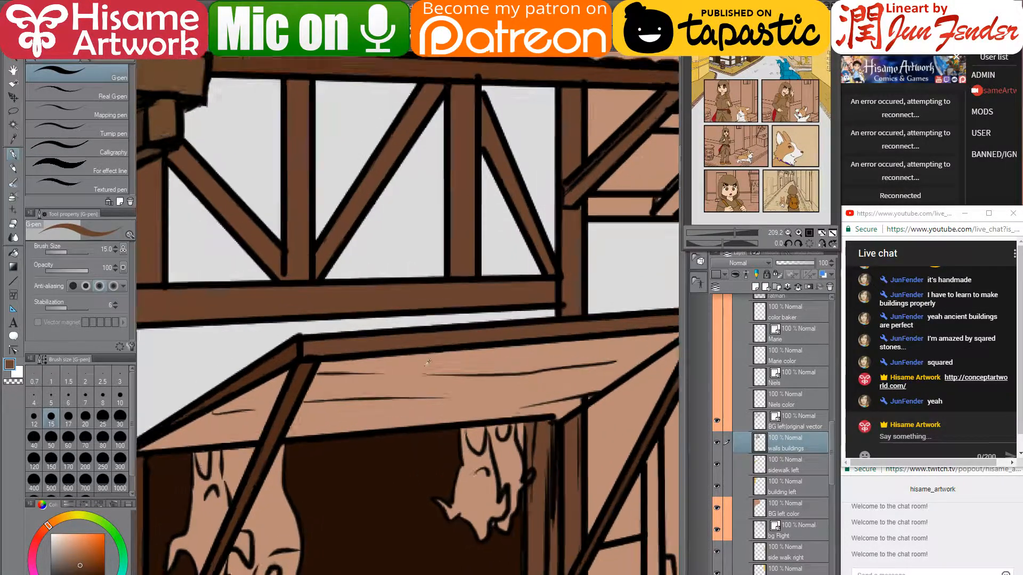
click(300, 344)
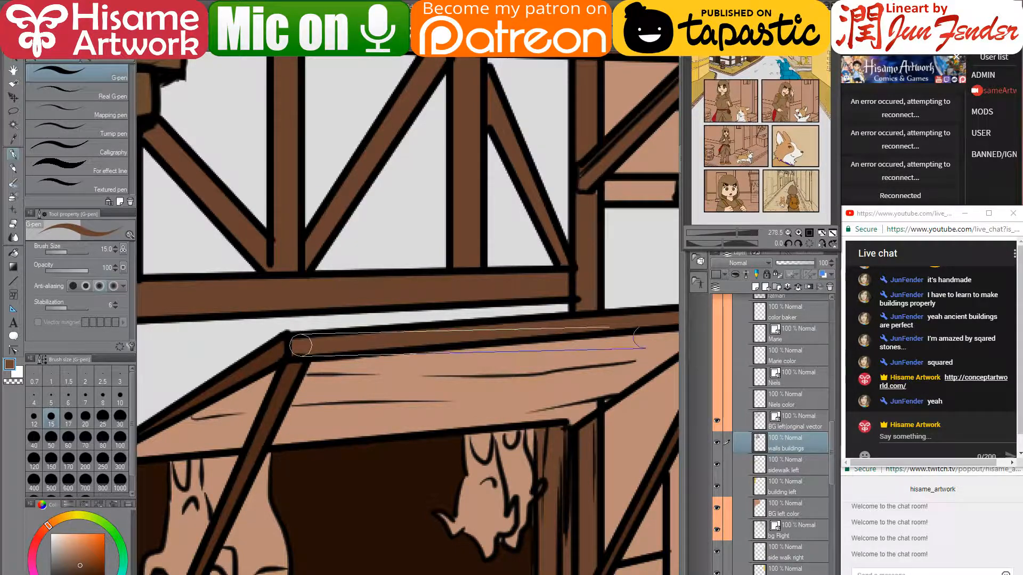
shift+click(666, 319)
- Paint two dark eyes on the right hanging carcass with a size 7 brush
drag(639, 366, 613, 291)
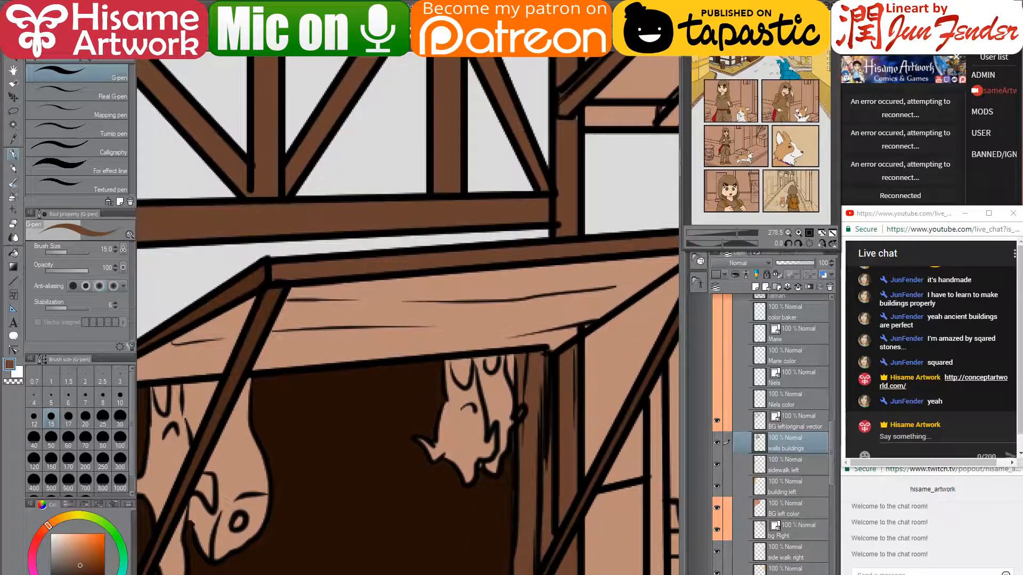
alt+click(403, 385)
drag(464, 364, 465, 376)
key(ctrl+z)
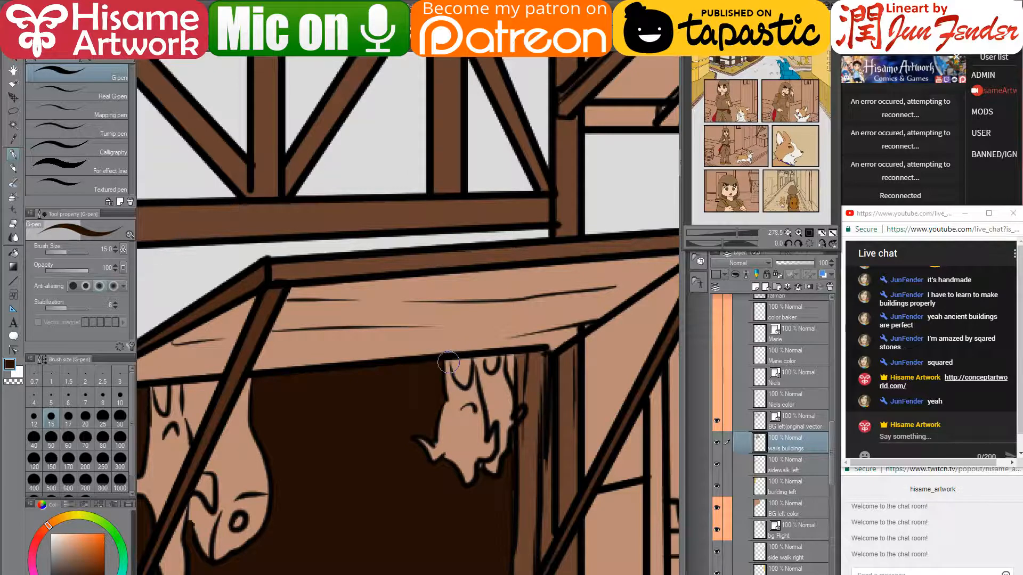
key(bracketleft)
key(bracketleft)
key(bracketleft)
key(bracketleft)
drag(459, 379, 467, 362)
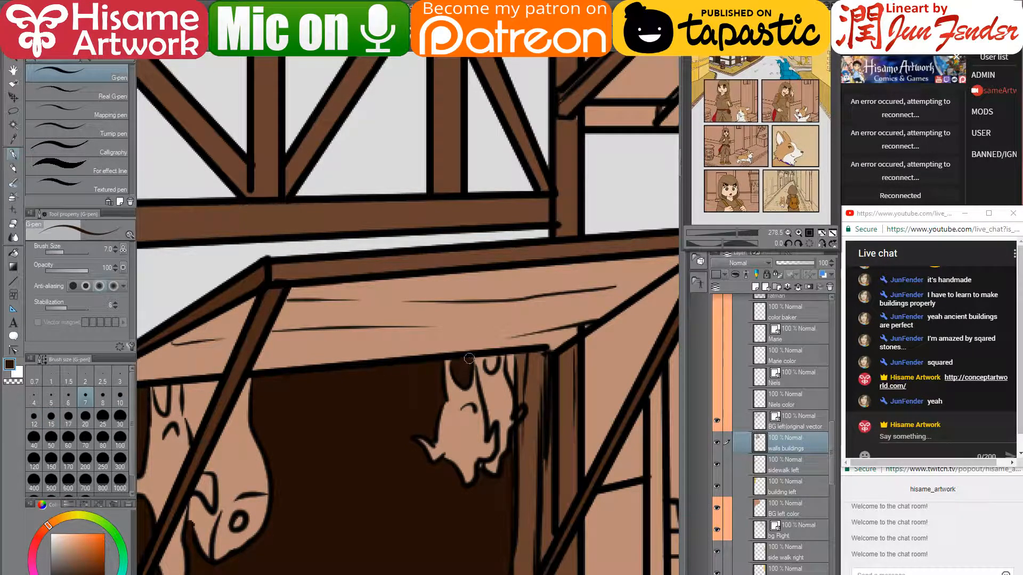
mouse_move(487, 357)
mouse_down()
mouse_move(512, 377)
mouse_move(508, 366)
mouse_up()
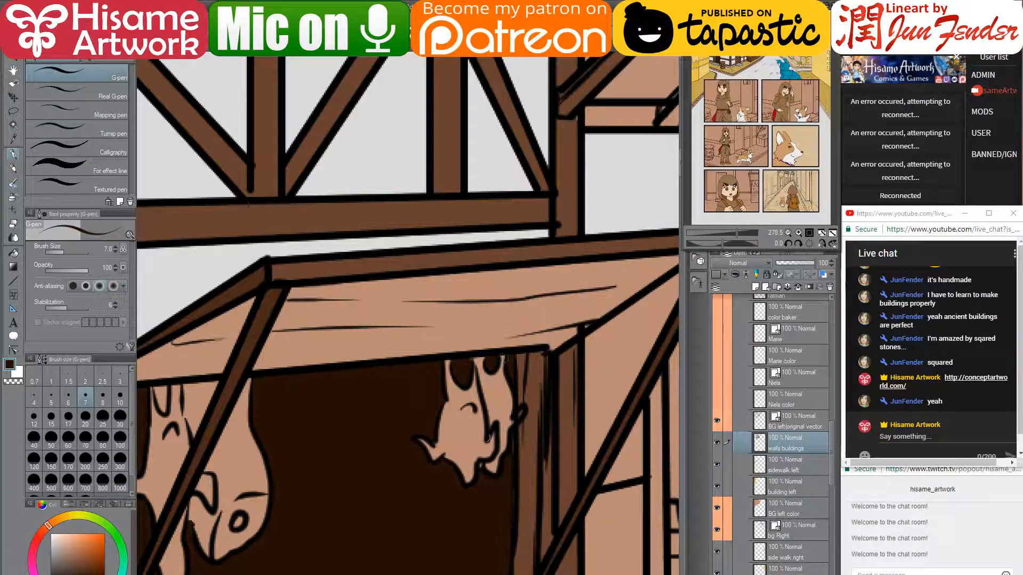
click(13, 350)
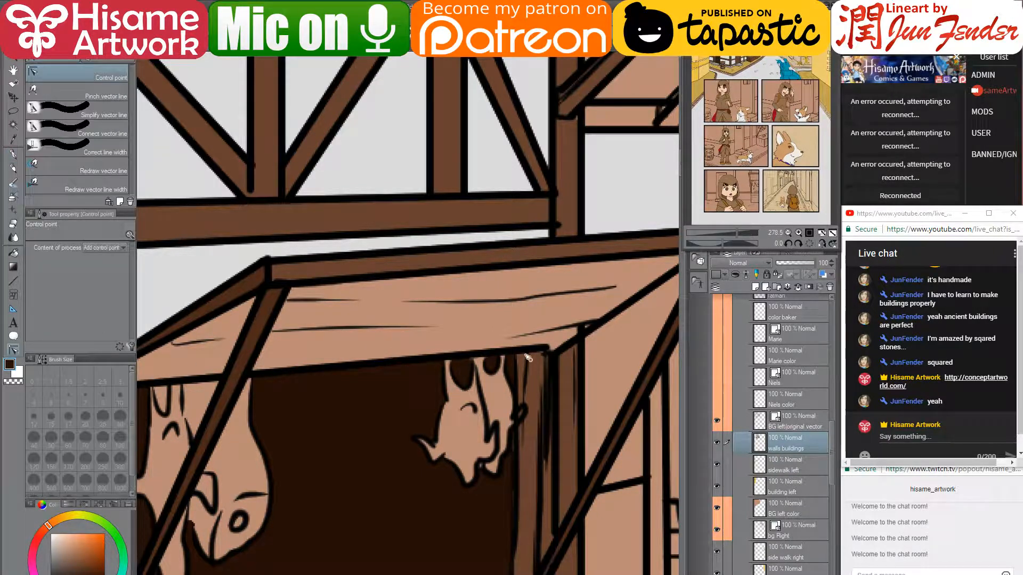
- Move the roof lines' vector endpoints onto the post corner on the BG left layer
click(582, 331)
click(581, 336)
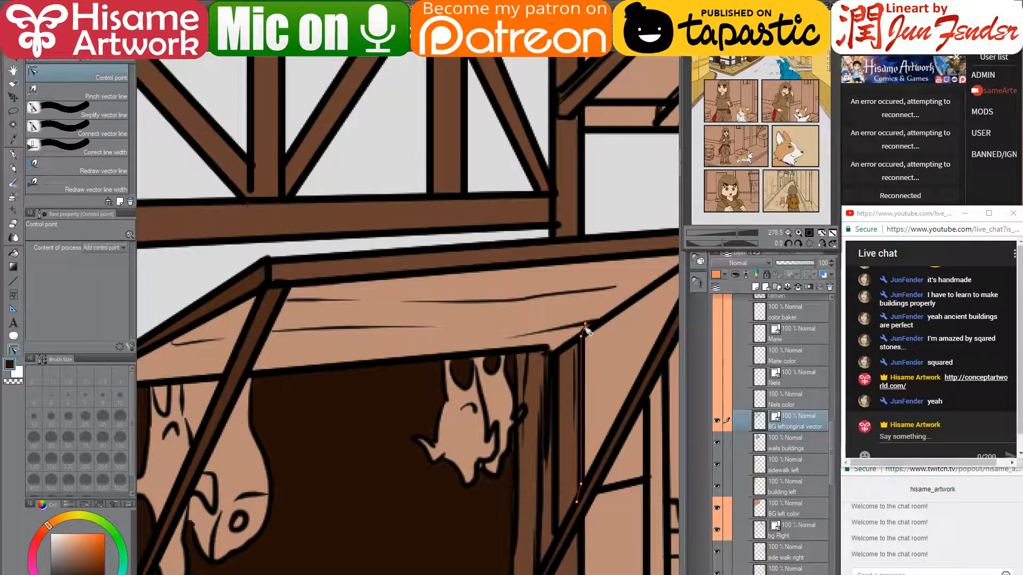
drag(543, 408, 715, 266)
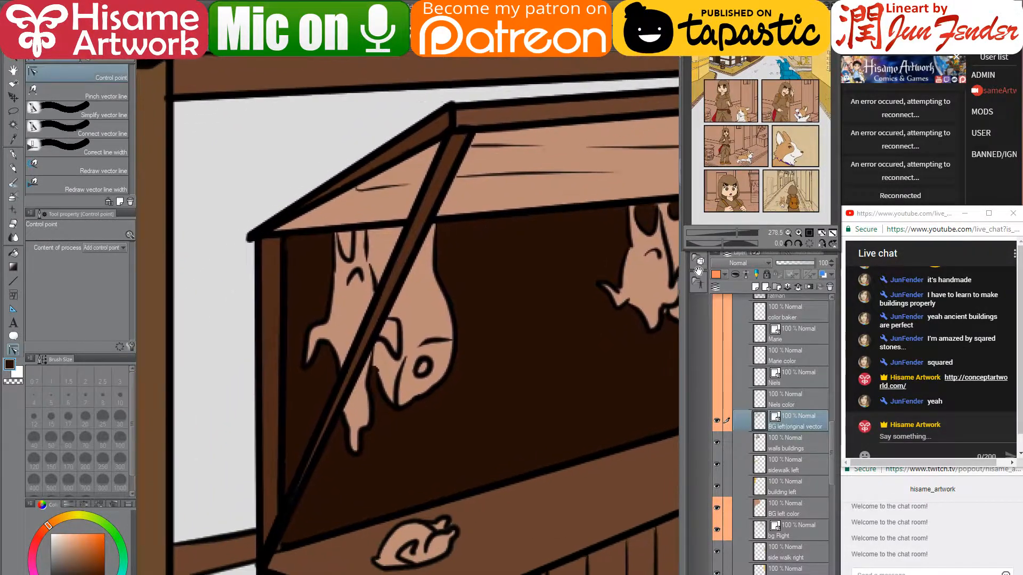
drag(264, 234, 271, 224)
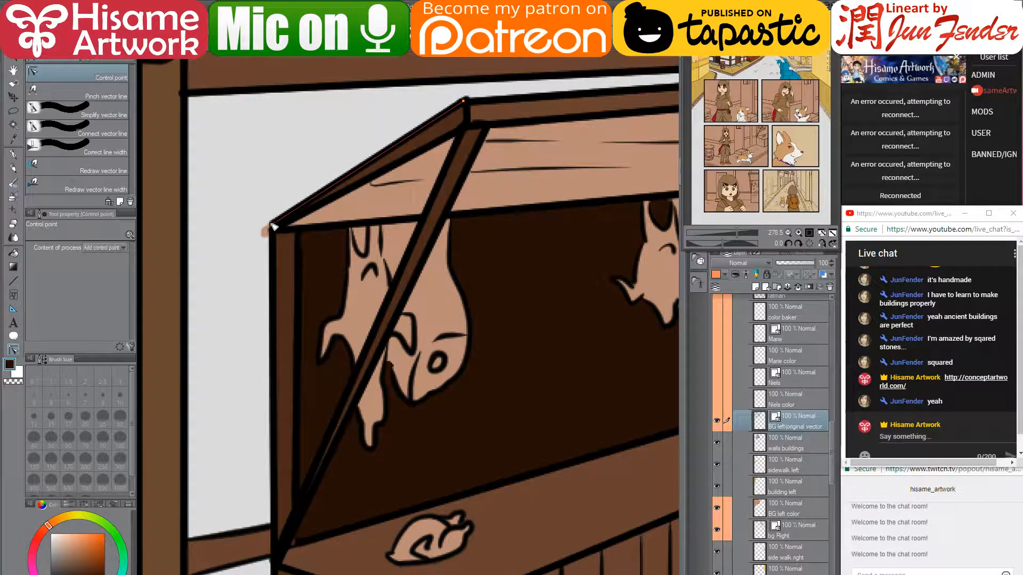
drag(379, 285, 418, 407)
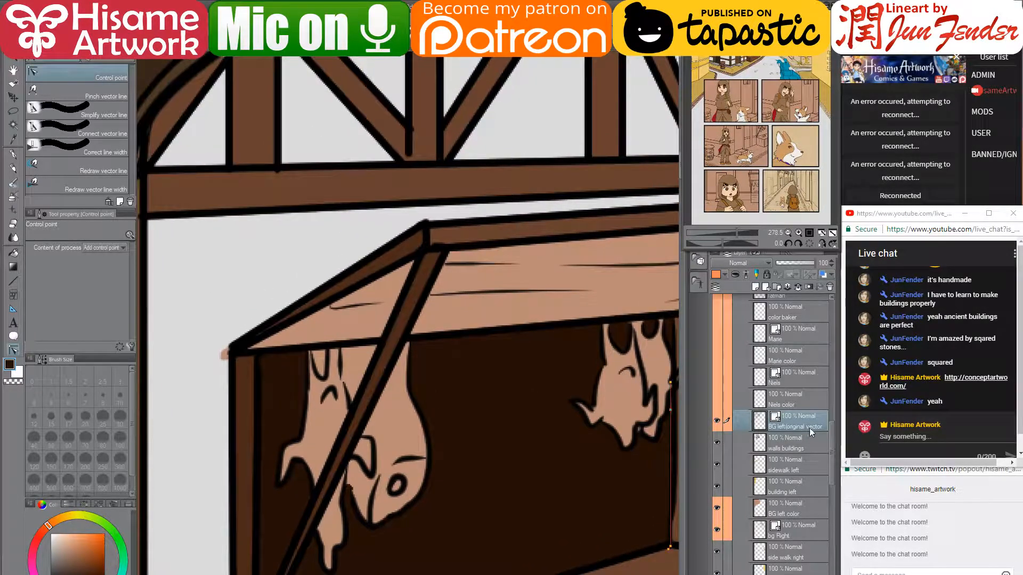
- Cover the pinkish blob at the roof corner with light grey on the walls buildings layer
click(796, 444)
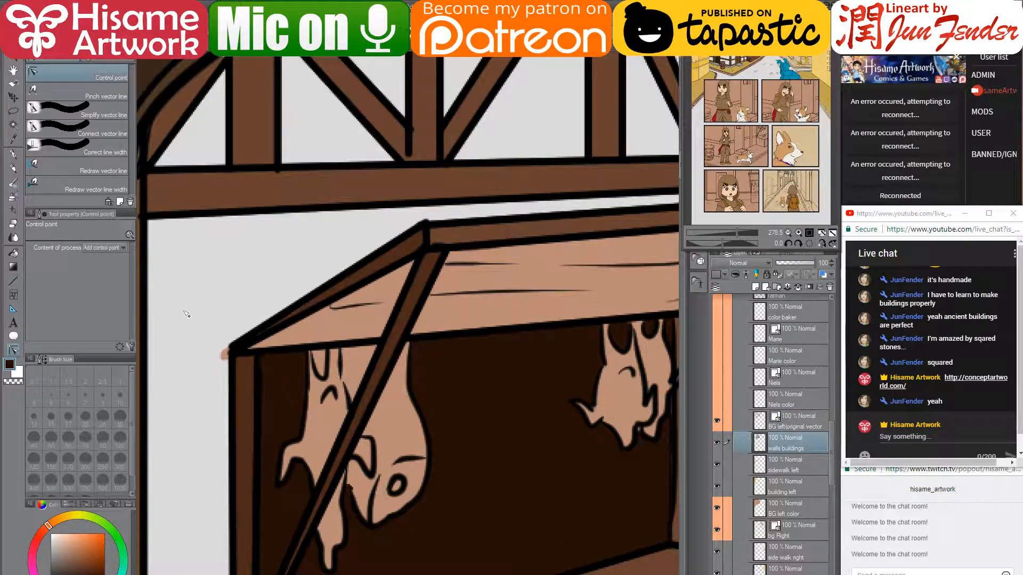
click(14, 155)
alt+click(223, 318)
drag(225, 342, 227, 360)
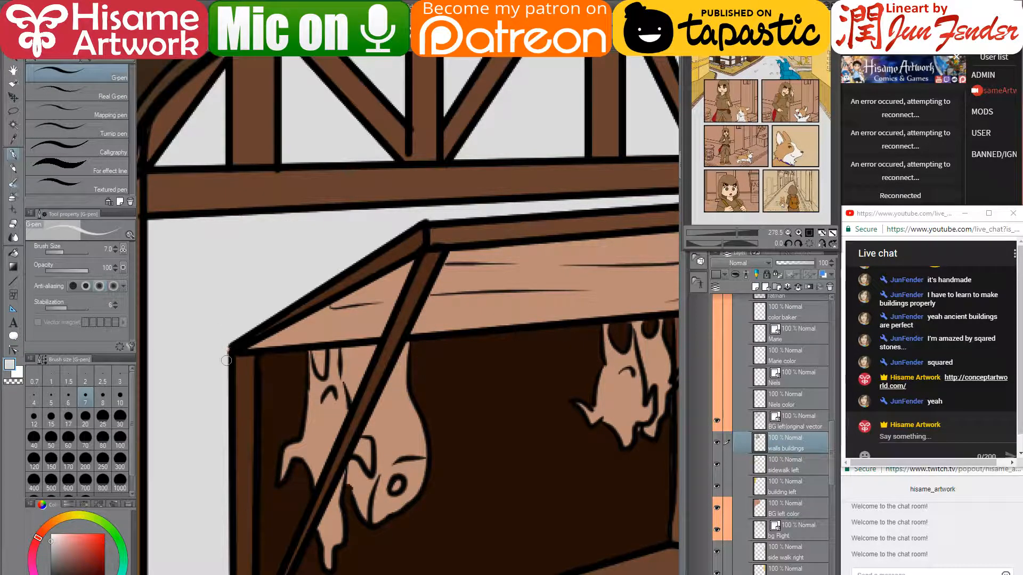
alt+click(333, 289)
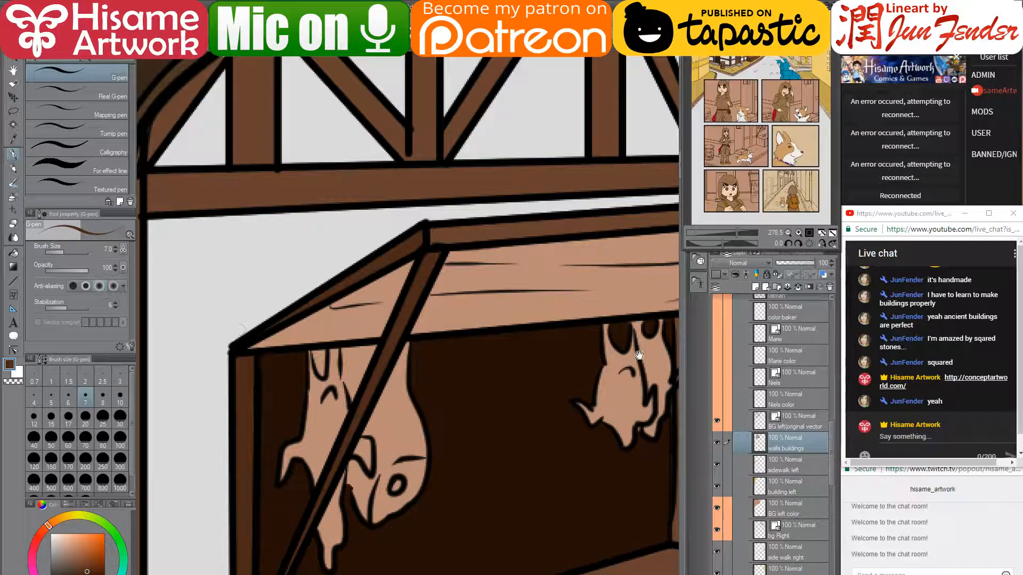
drag(639, 355, 459, 329)
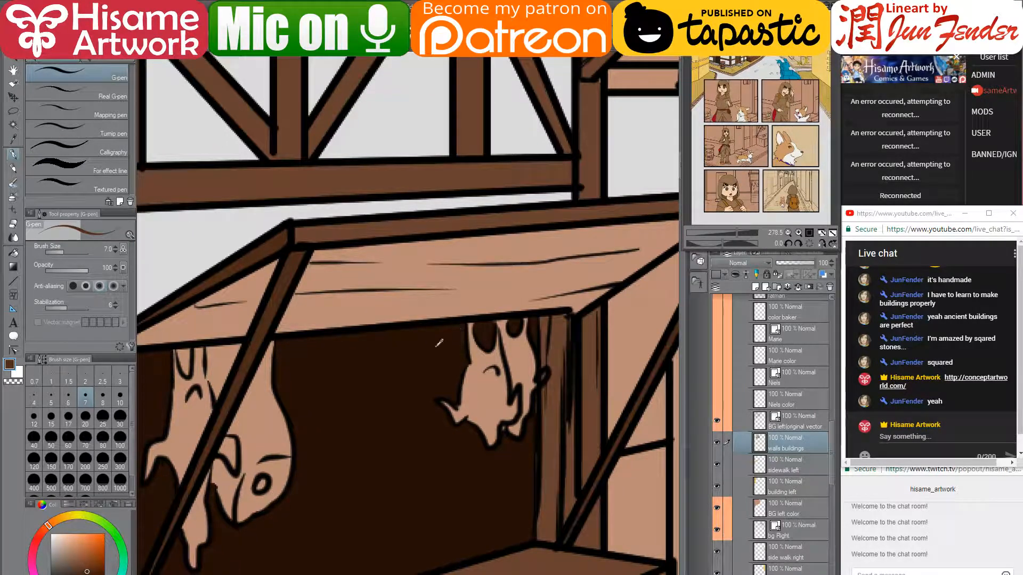
scroll(398, 409, down, 2)
scroll(379, 378, down, 2)
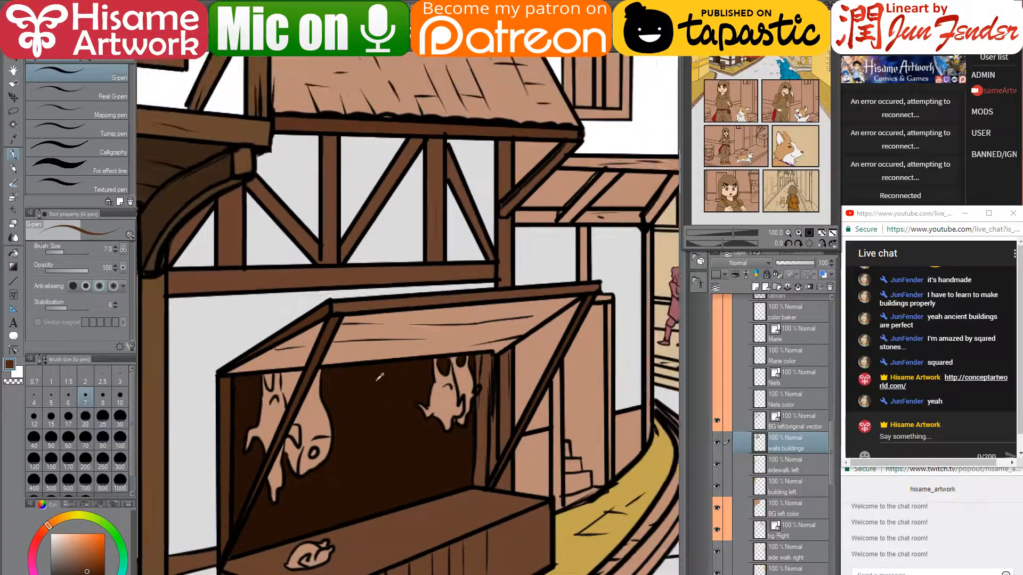
scroll(347, 433, up, 3)
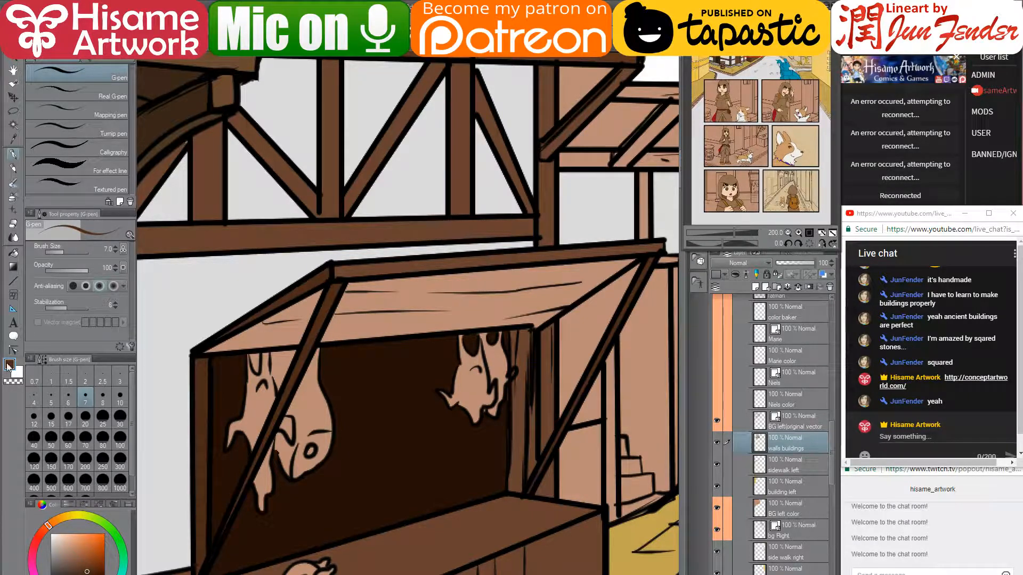
click(13, 253)
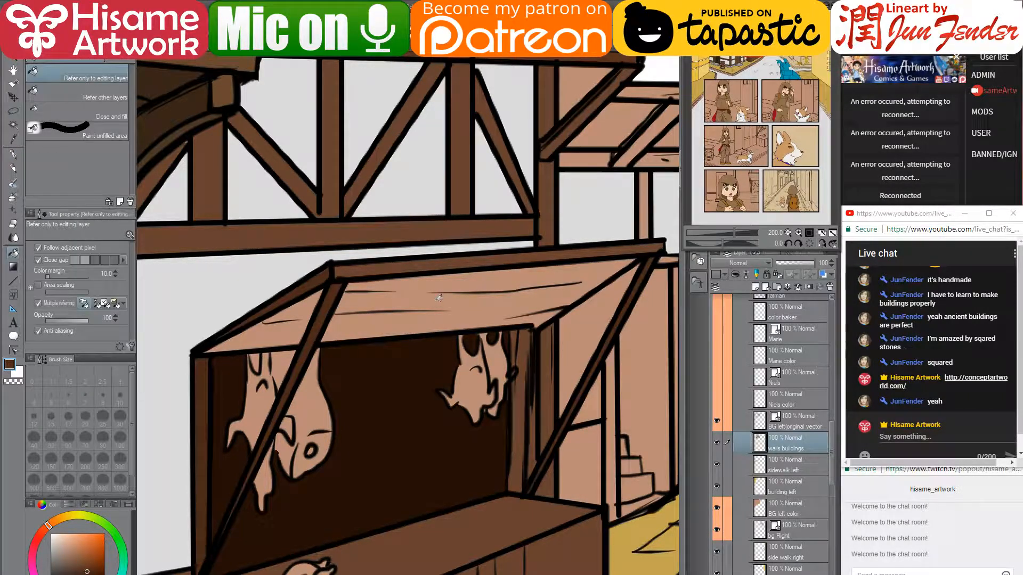
scroll(440, 297, down, 1)
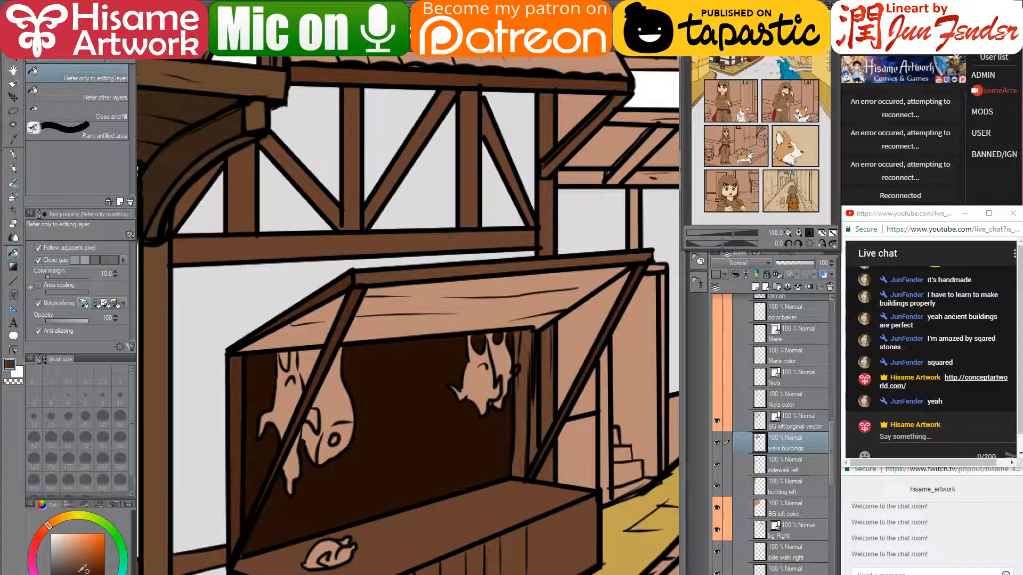
click(395, 299)
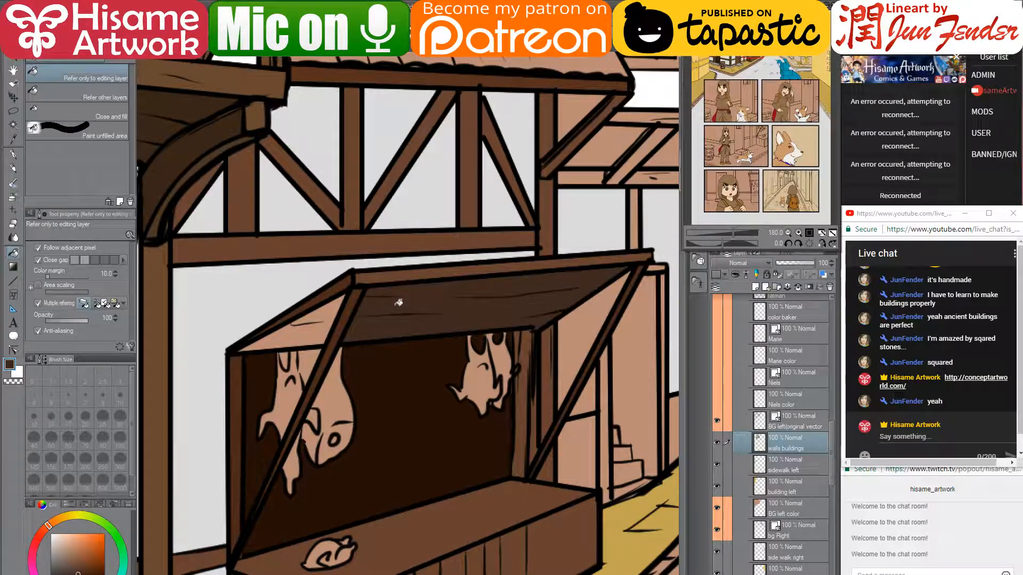
click(309, 331)
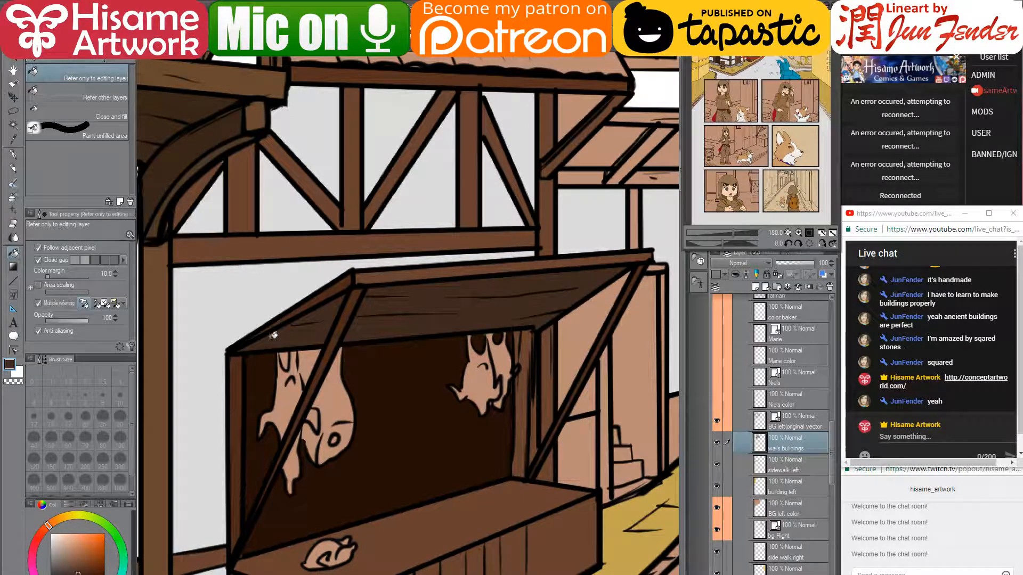
scroll(274, 335, down, 3)
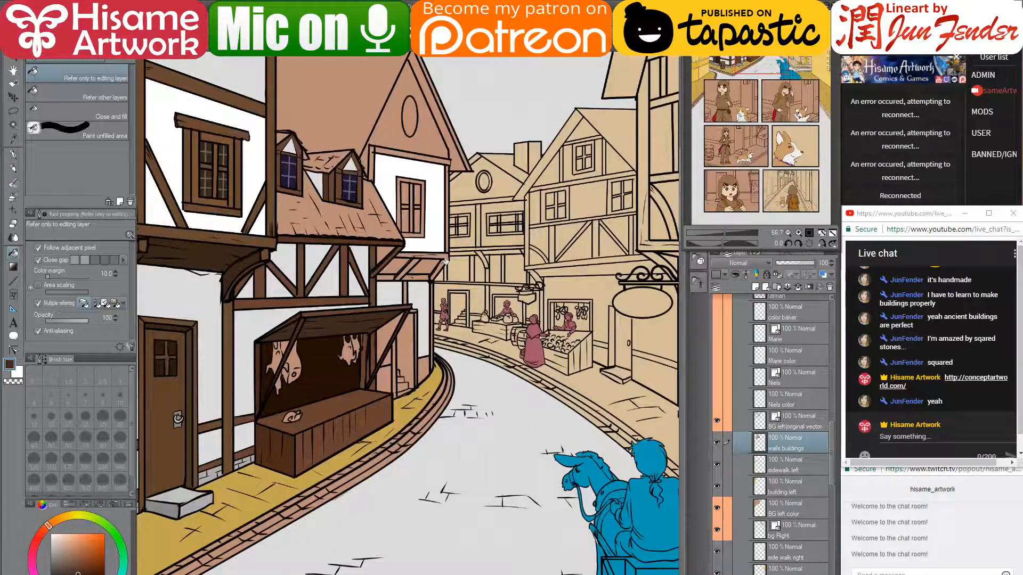
scroll(326, 308, up, 2)
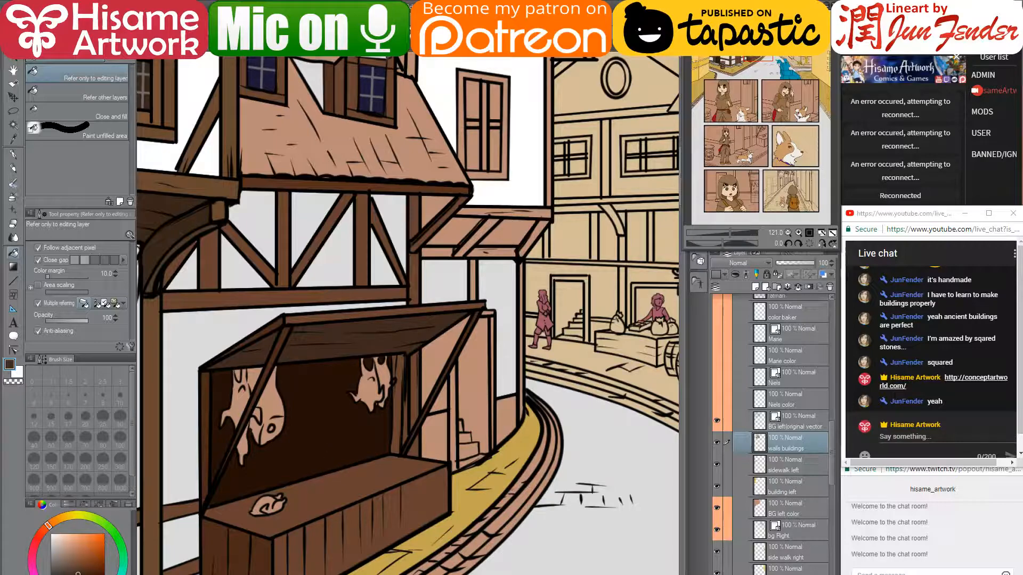
- Replace 'british buildings' with 'market' in the Google Images search and run it
mouse_move(315, 574)
click(216, 563)
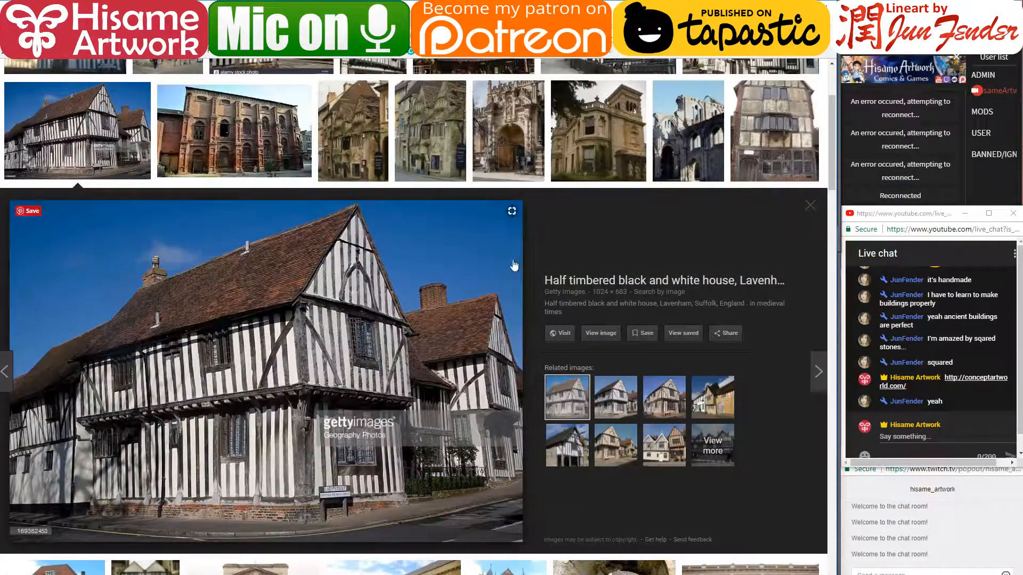
scroll(513, 265, up, 3)
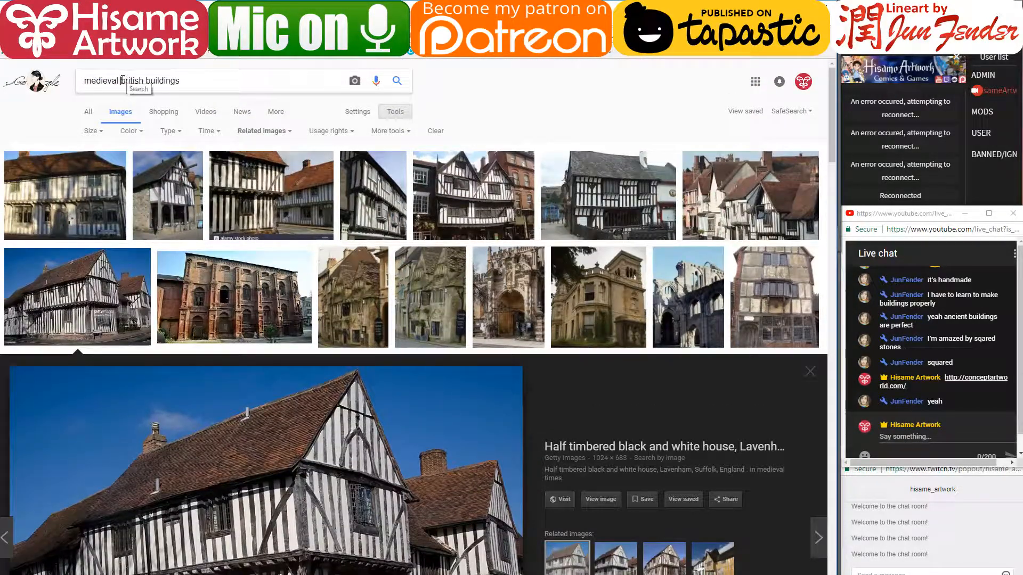
drag(120, 81, 323, 73)
text(mar)
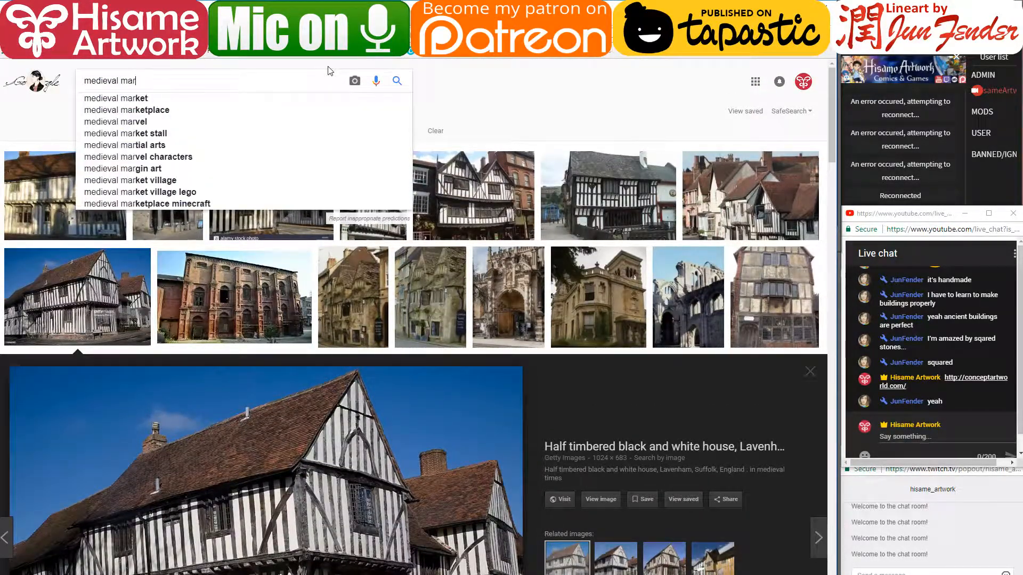
text(ket)
key(Return)
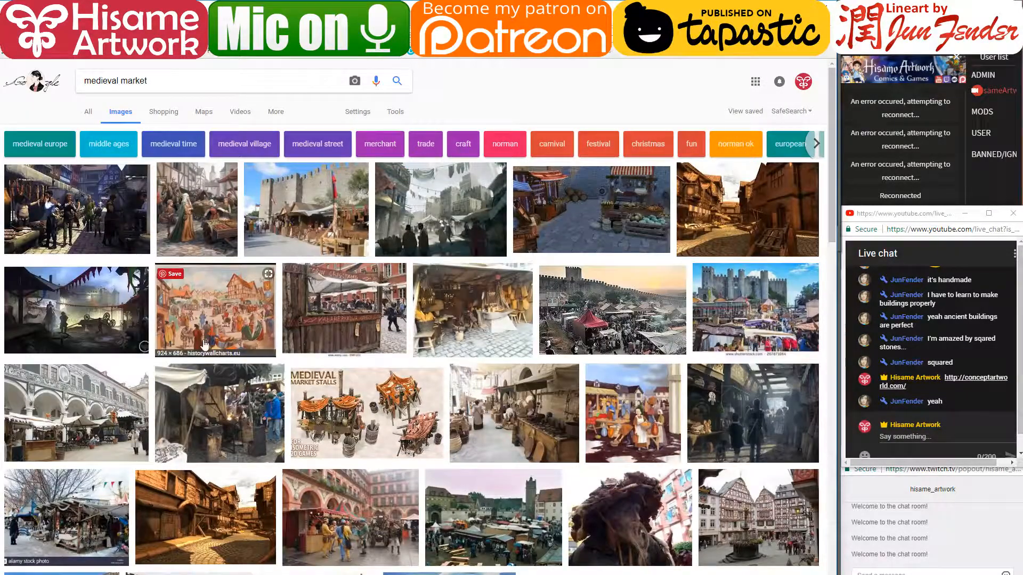
- Preview the painted market illustration, the hanging-sausage street scene and the striped-awning stalls
click(209, 321)
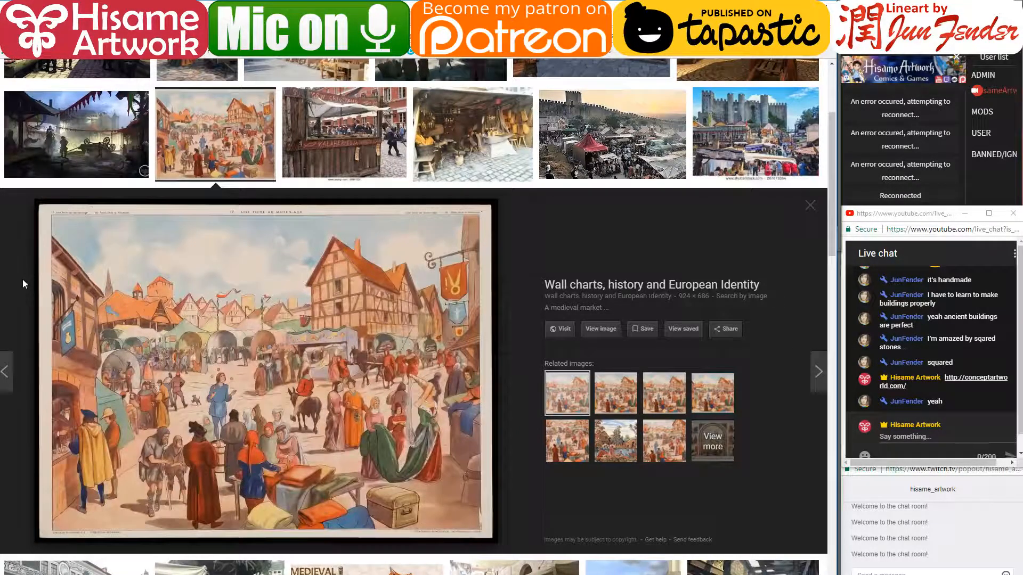
scroll(23, 279, up, 3)
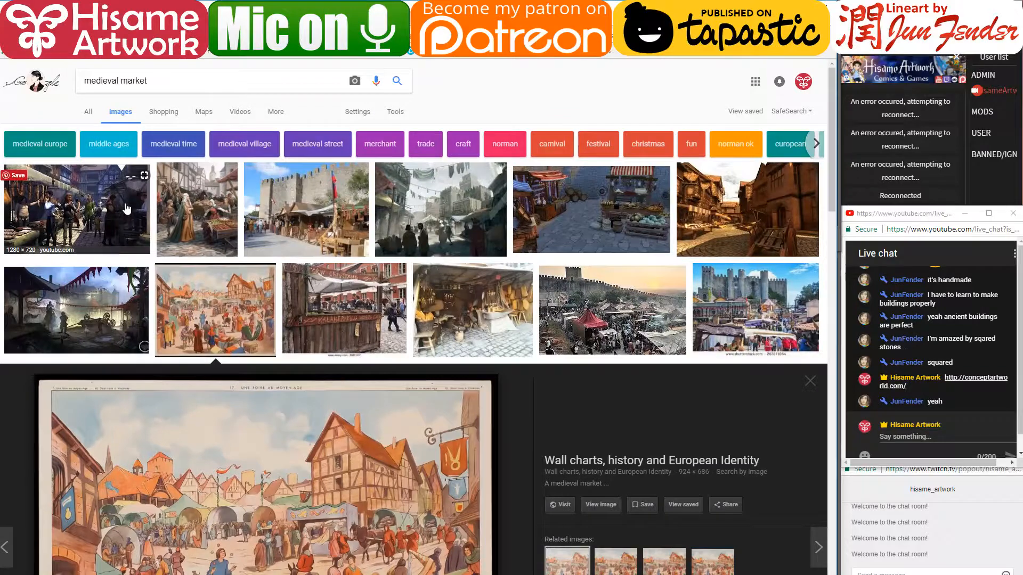
click(127, 209)
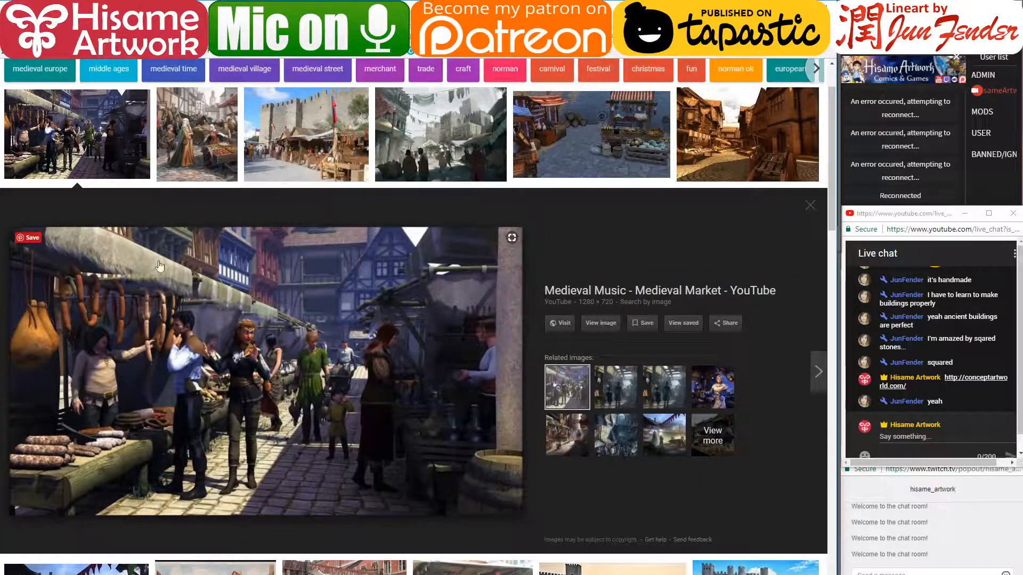
scroll(230, 242, up, 1)
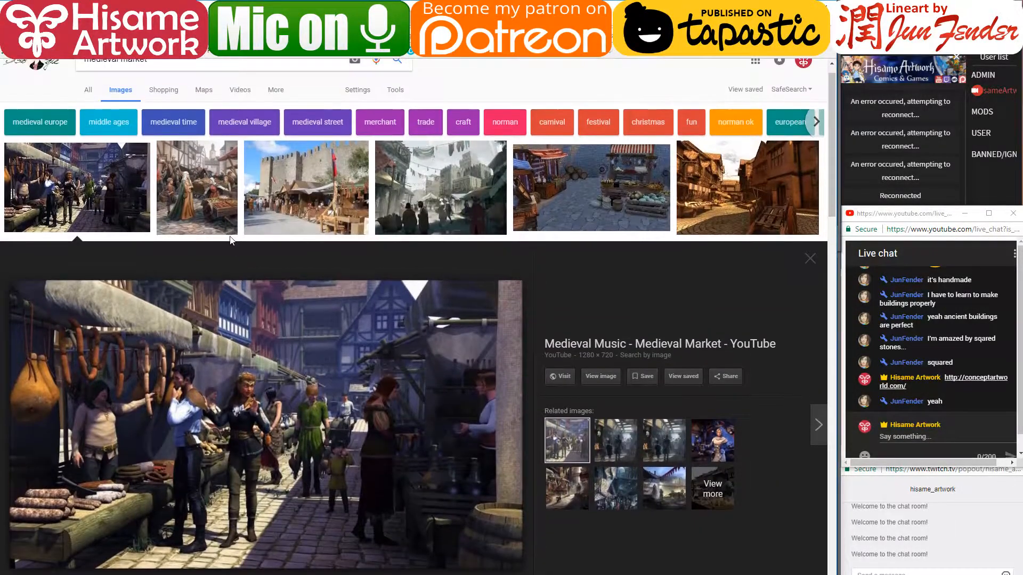
click(591, 197)
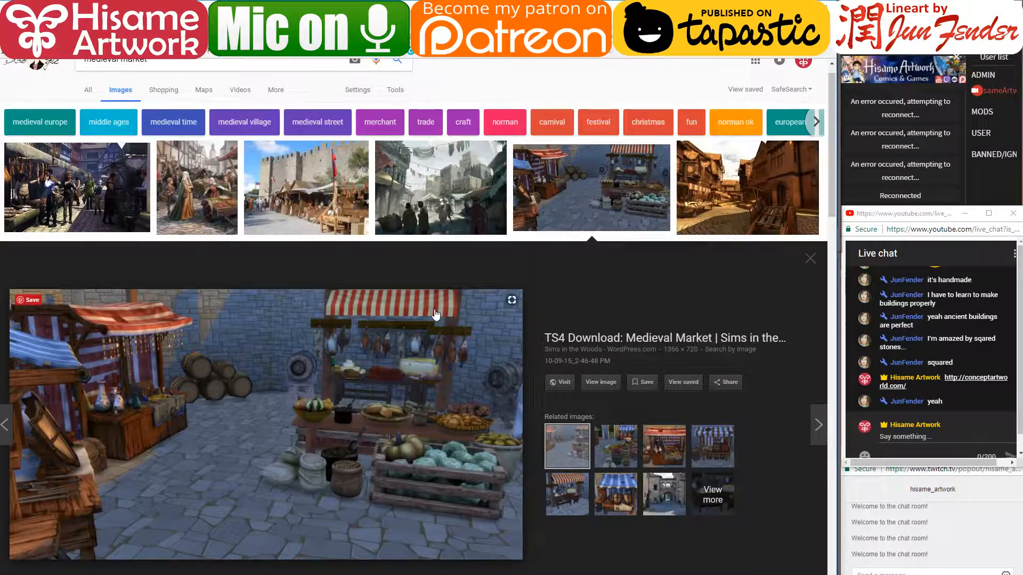
scroll(432, 287, down, 8)
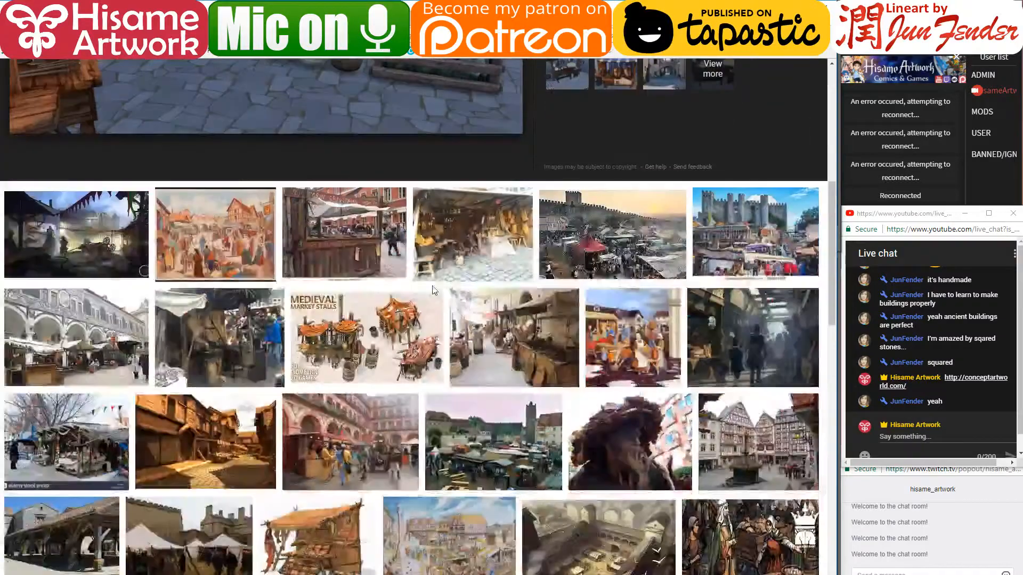
scroll(433, 290, down, 1)
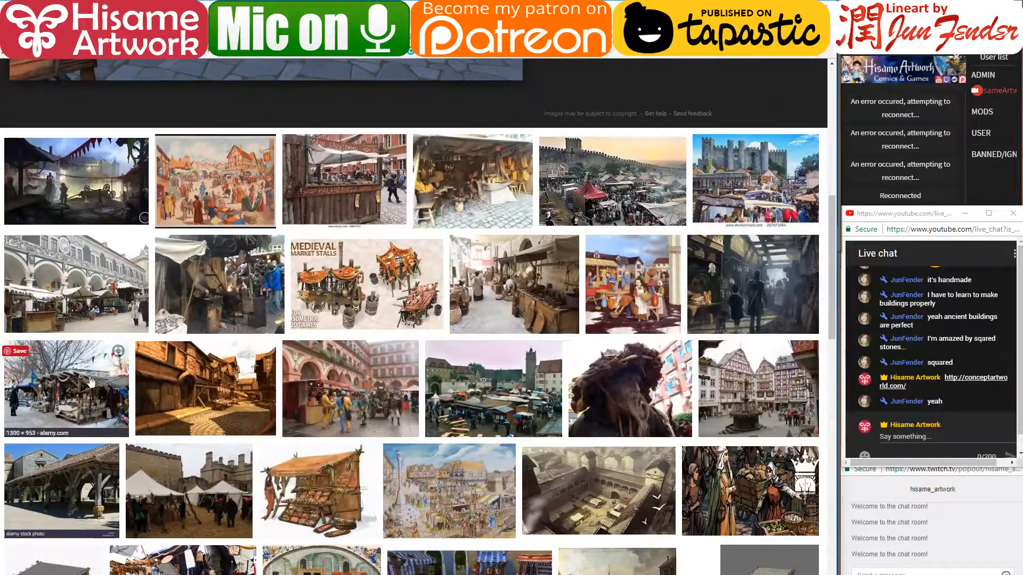
scroll(256, 286, up, 8)
scroll(254, 281, down, 11)
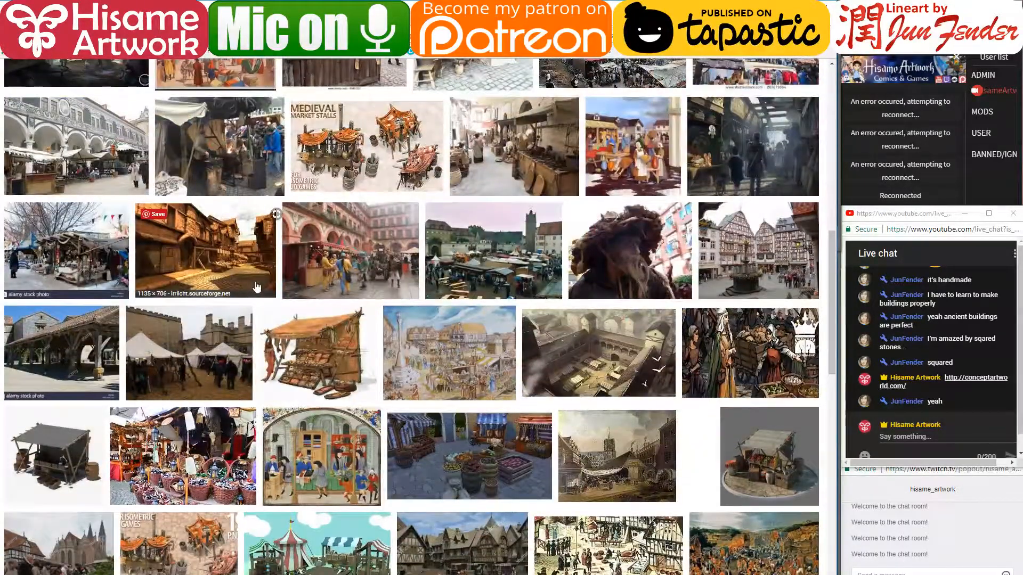
scroll(256, 287, down, 4)
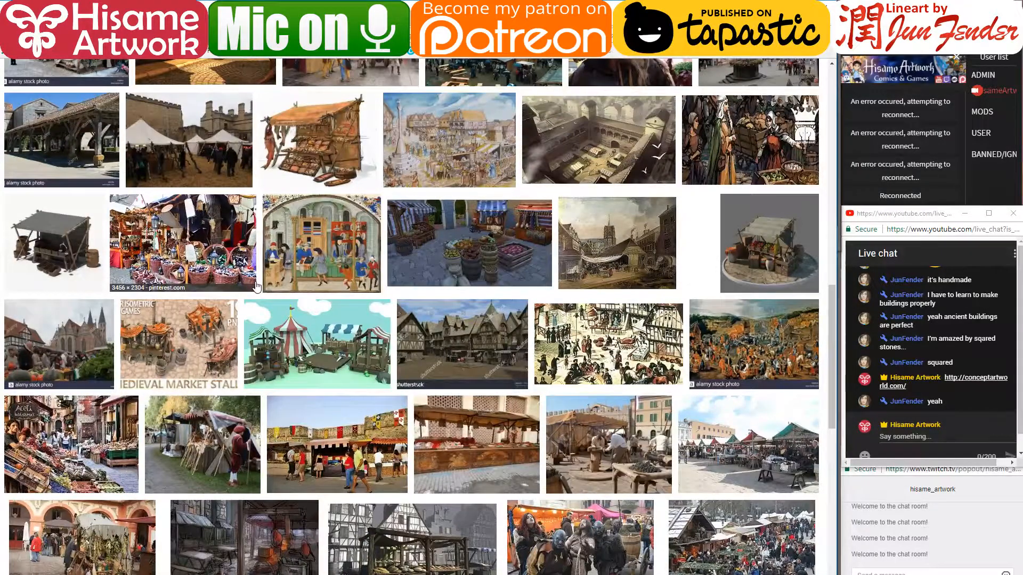
scroll(256, 286, down, 5)
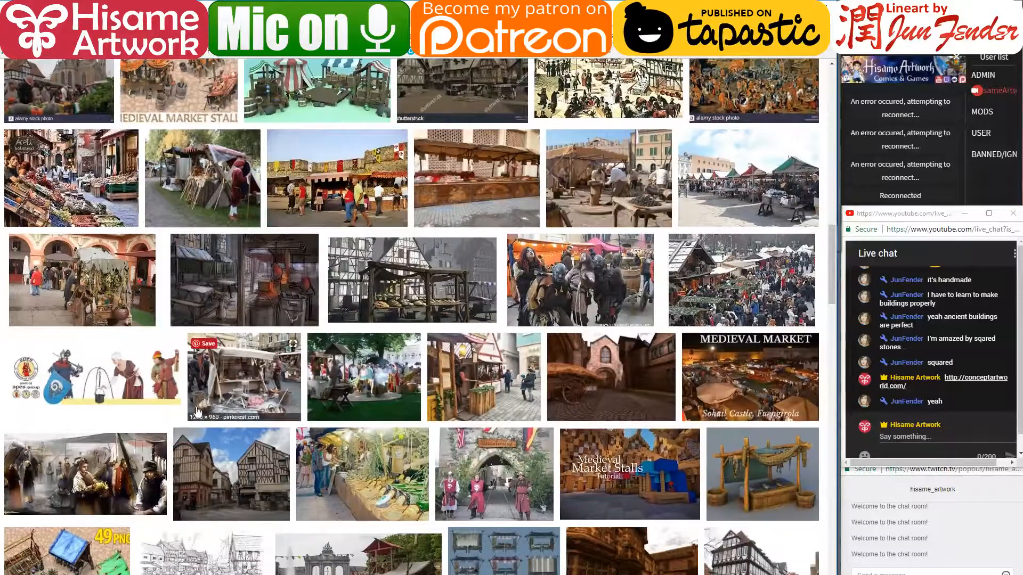
- Preview the white-canopy stall, Christmas and Medieval Market, and jewellery stall photos
click(244, 389)
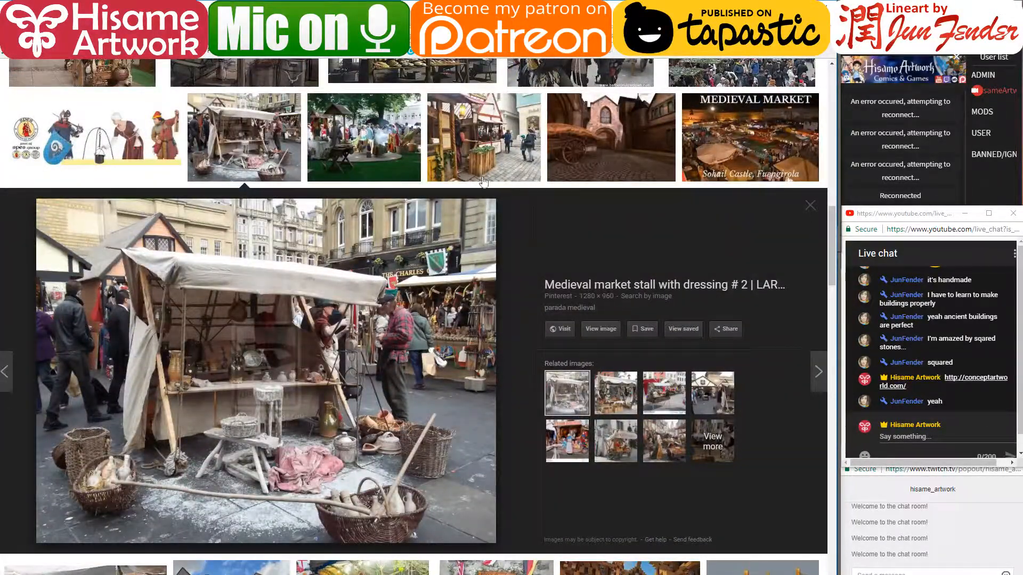
click(487, 161)
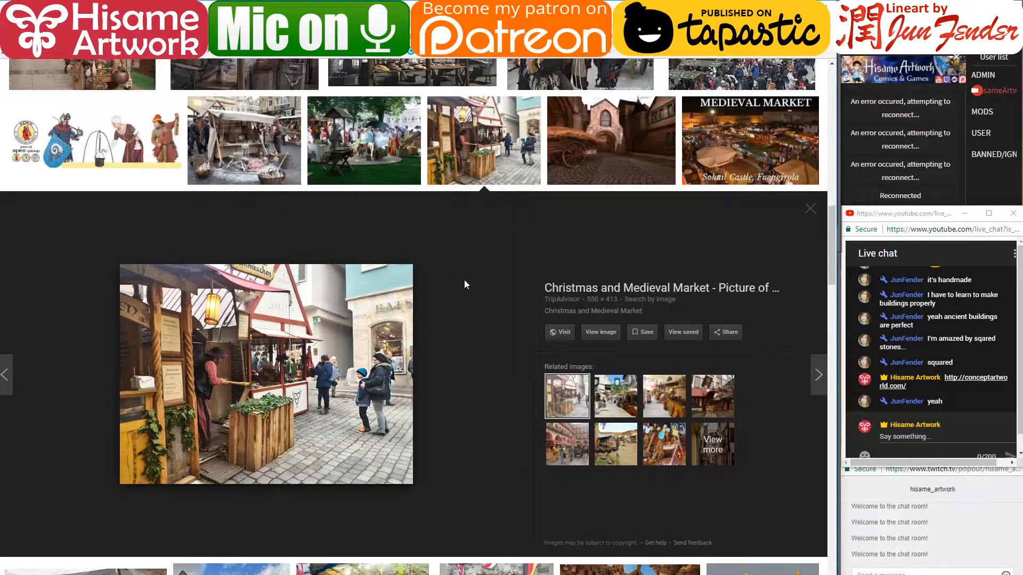
scroll(465, 284, up, 5)
scroll(465, 285, down, 10)
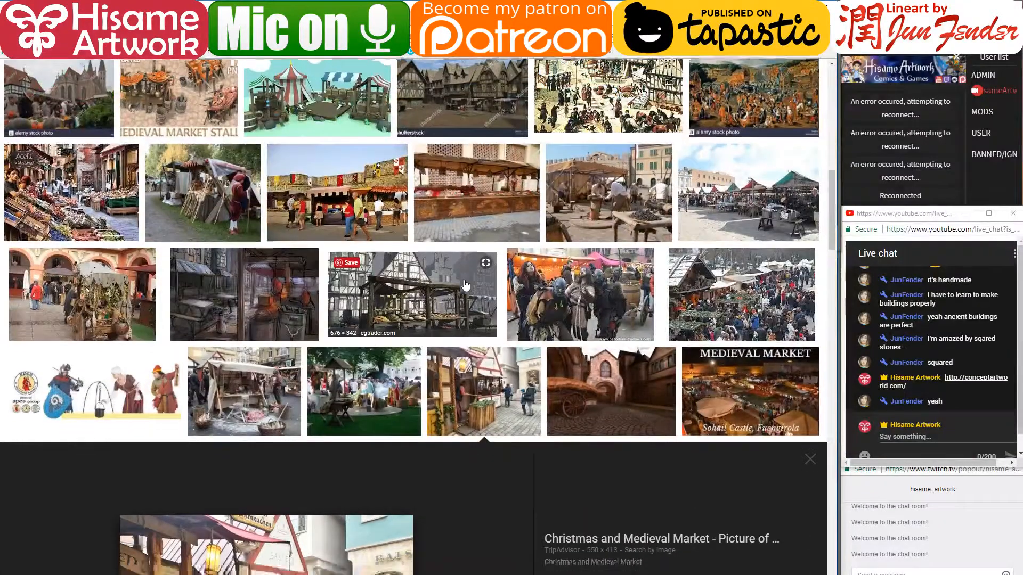
scroll(464, 284, down, 5)
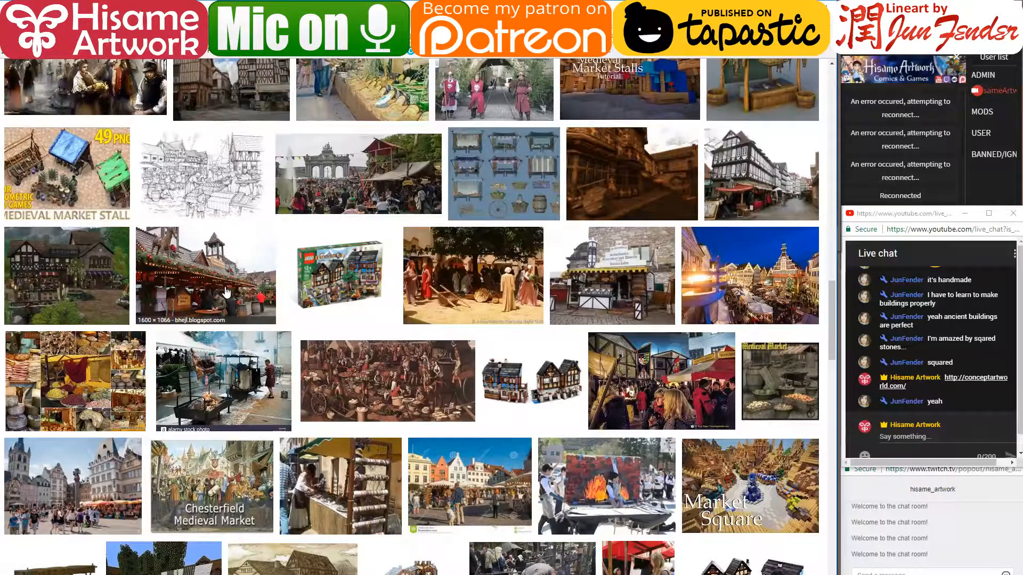
scroll(298, 346, down, 2)
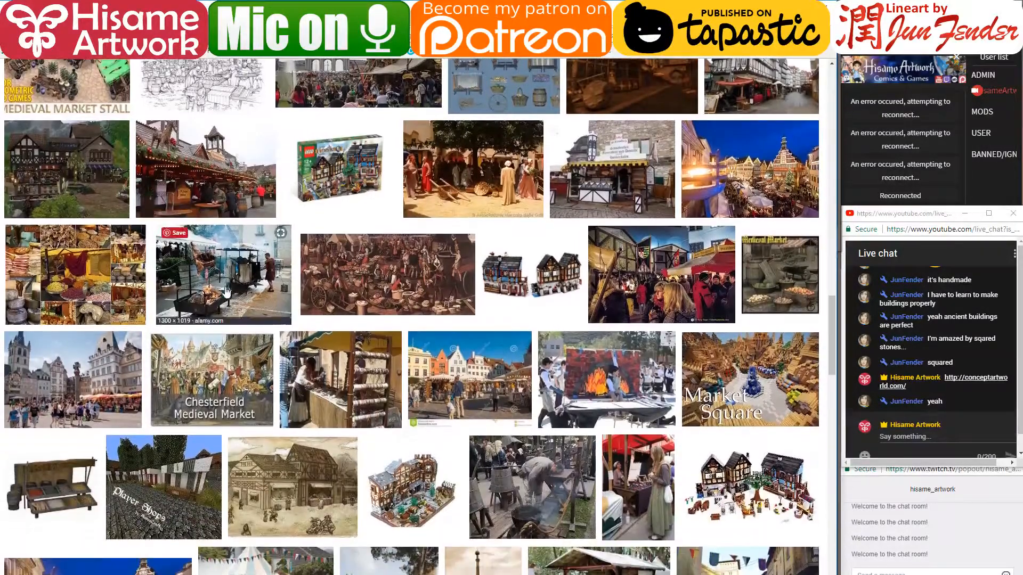
click(353, 380)
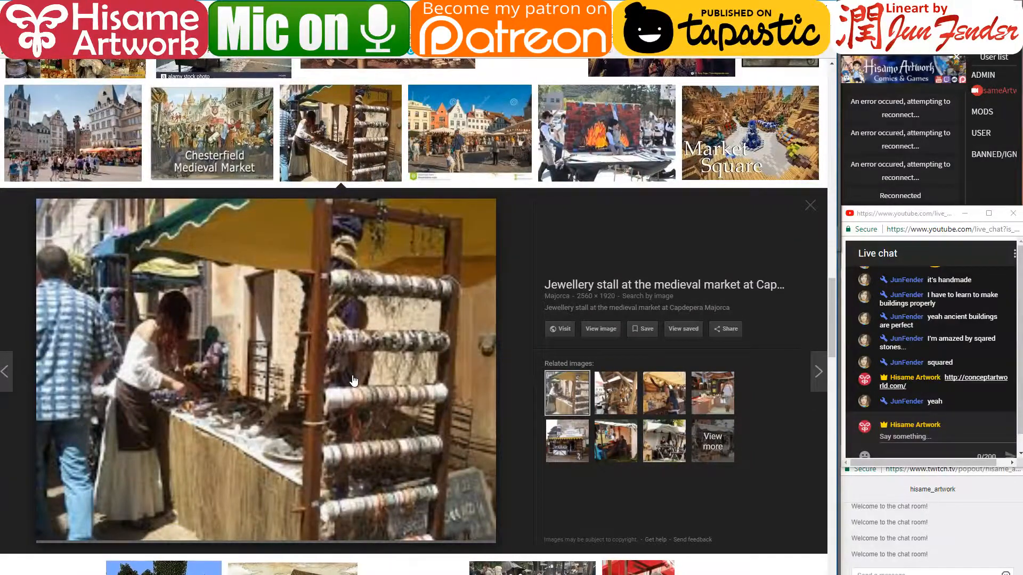
- Scroll further down and open the Bernkastel-Kues market square with half-timbered houses
scroll(353, 380, down, 7)
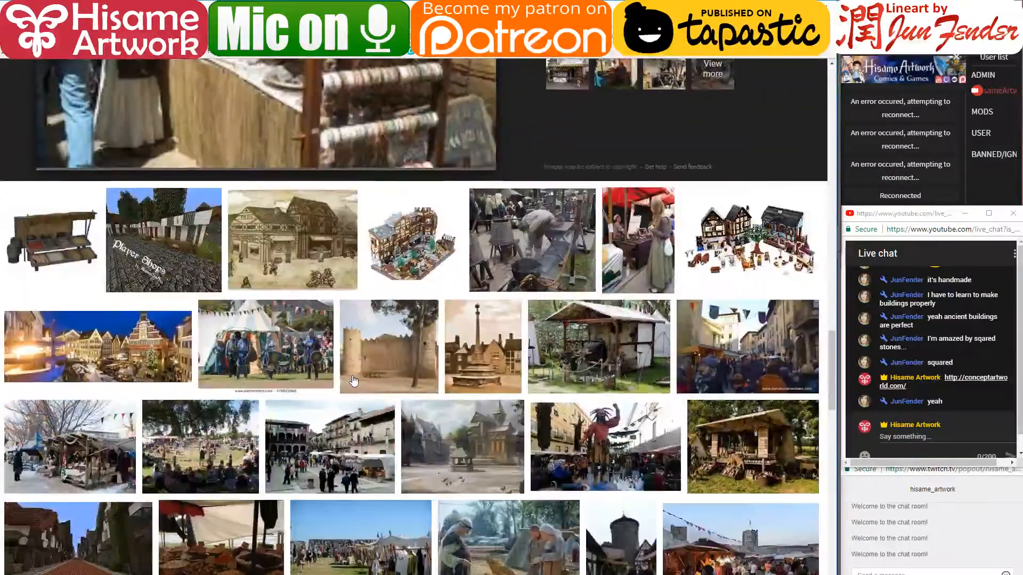
scroll(353, 381, down, 1)
scroll(353, 380, down, 5)
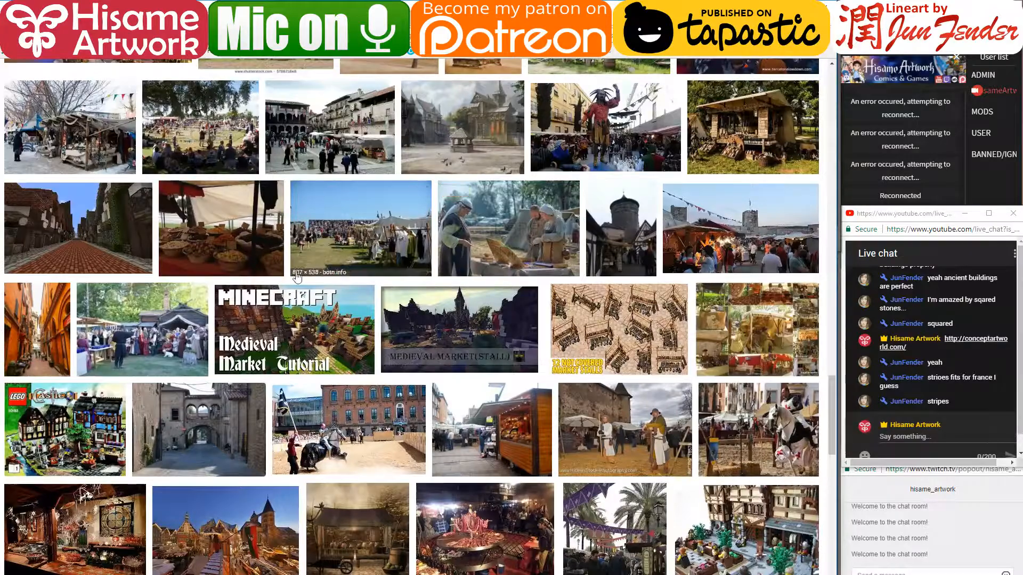
scroll(294, 277, down, 7)
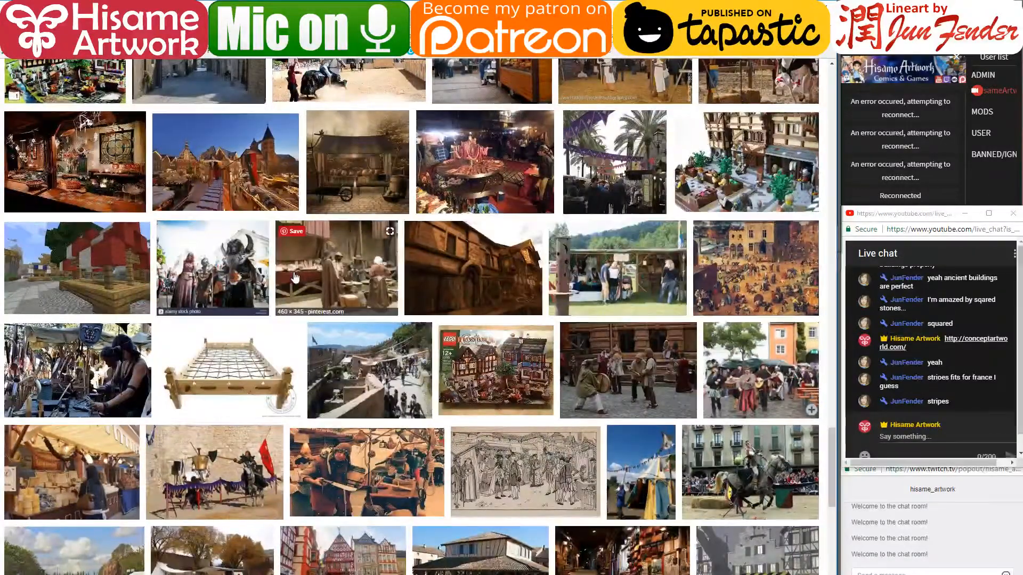
scroll(294, 277, down, 8)
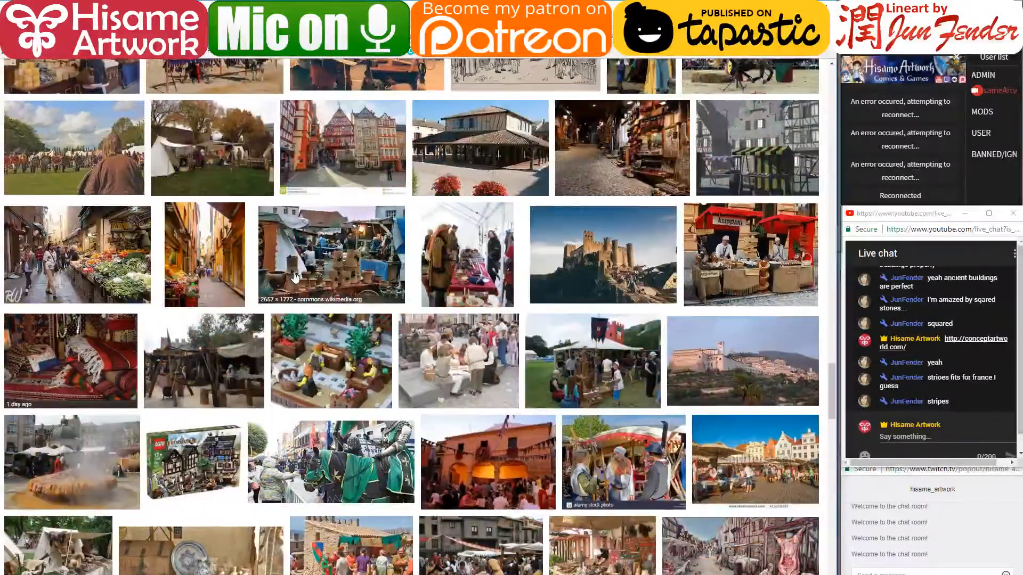
scroll(294, 277, up, 3)
click(295, 277)
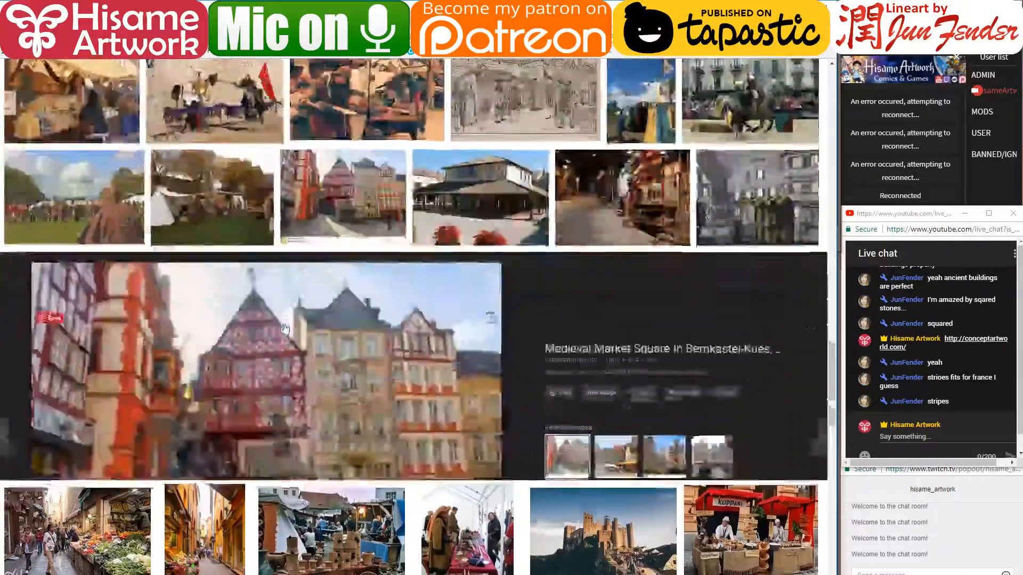
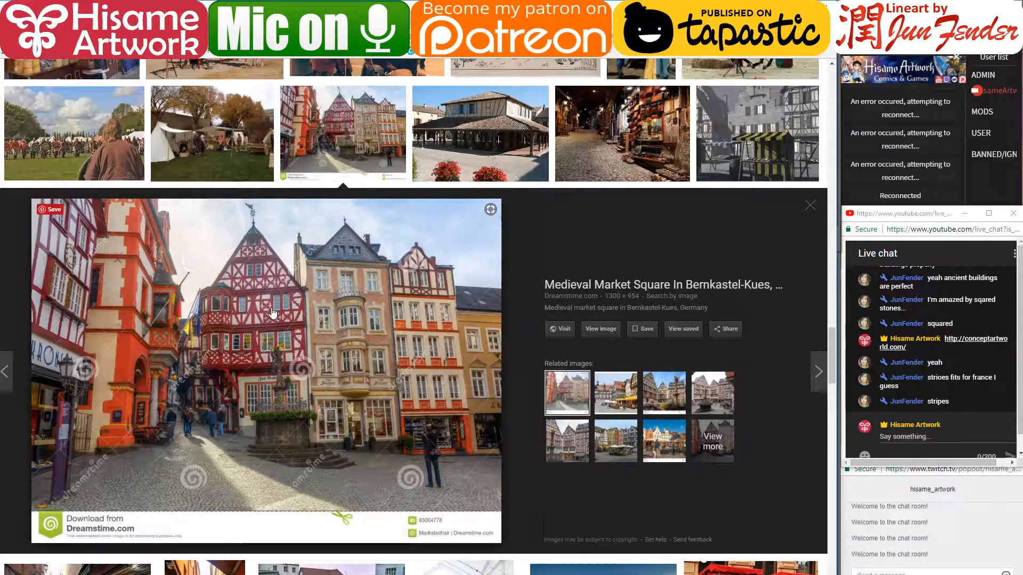
- Scroll down the Google Images results past the Bernkastel-Kues preview to more medieval market photos
scroll(271, 313, down, 10)
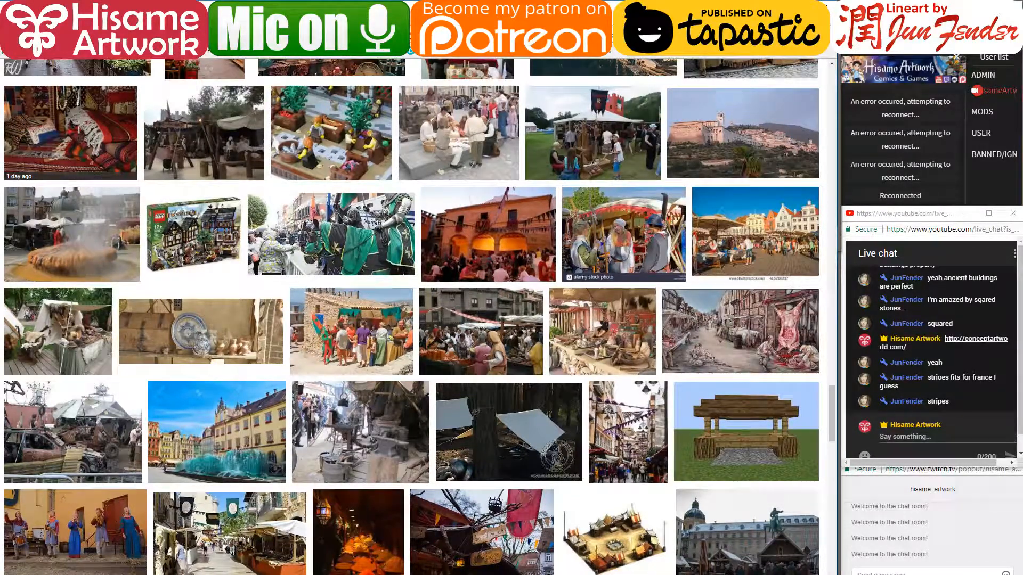
- Return to the comic drawing and post 'reconnecting' in the live chat
key(alt+Tab)
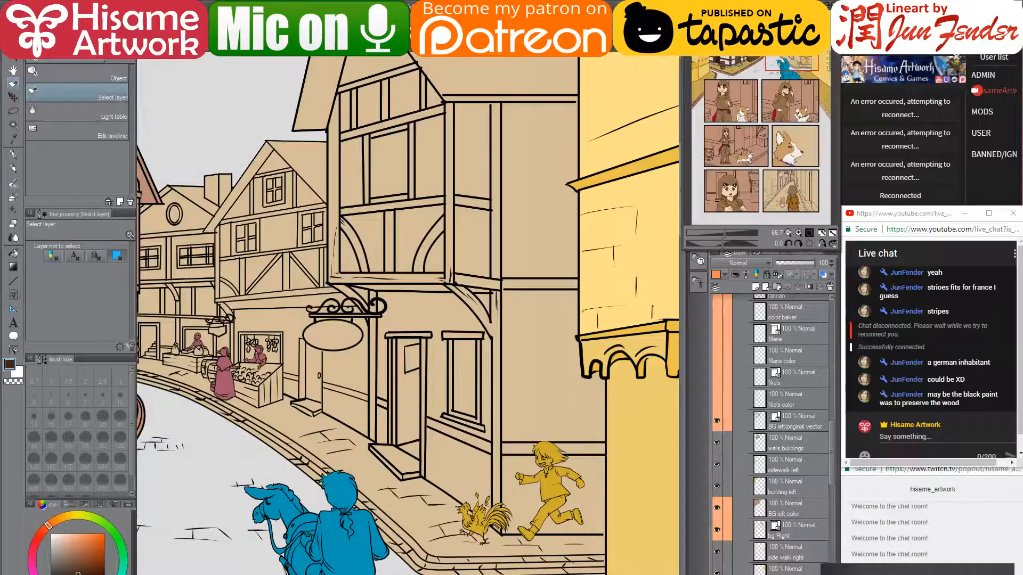
click(952, 437)
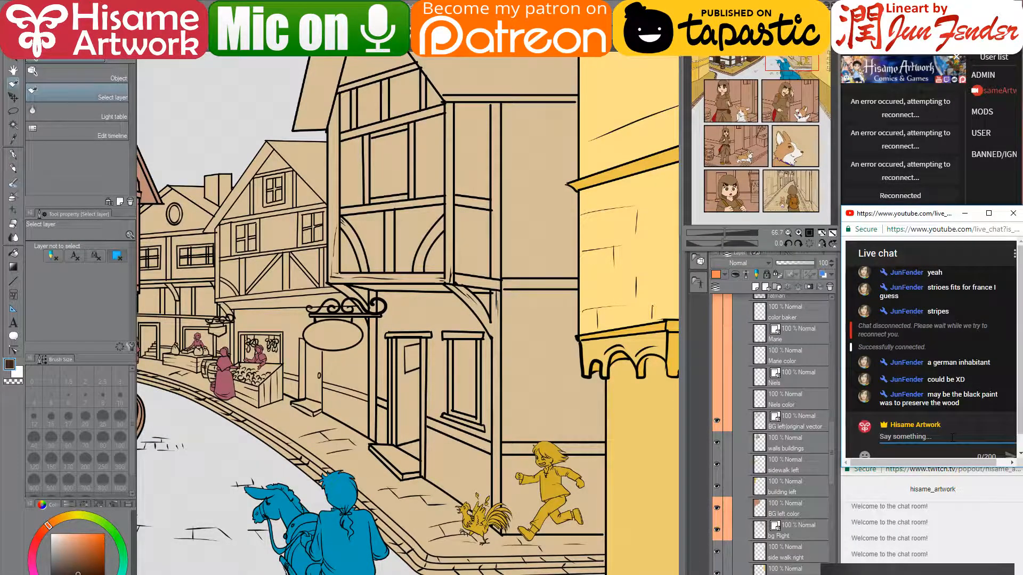
text(reconnecting)
key(Return)
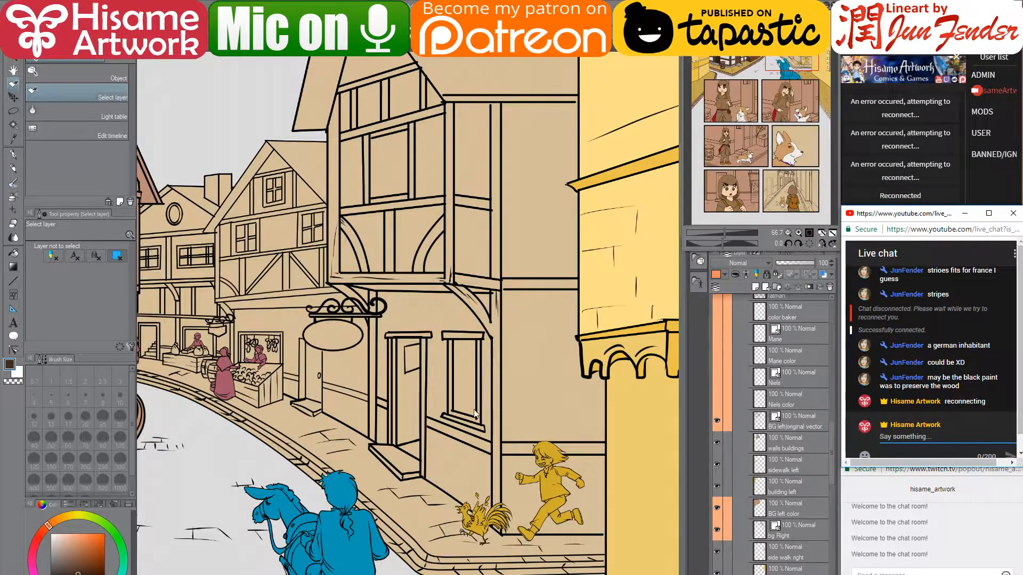
- Select the 'bse color bg' layer and switch to the Fill tool
click(546, 419)
scroll(767, 522, down, 2)
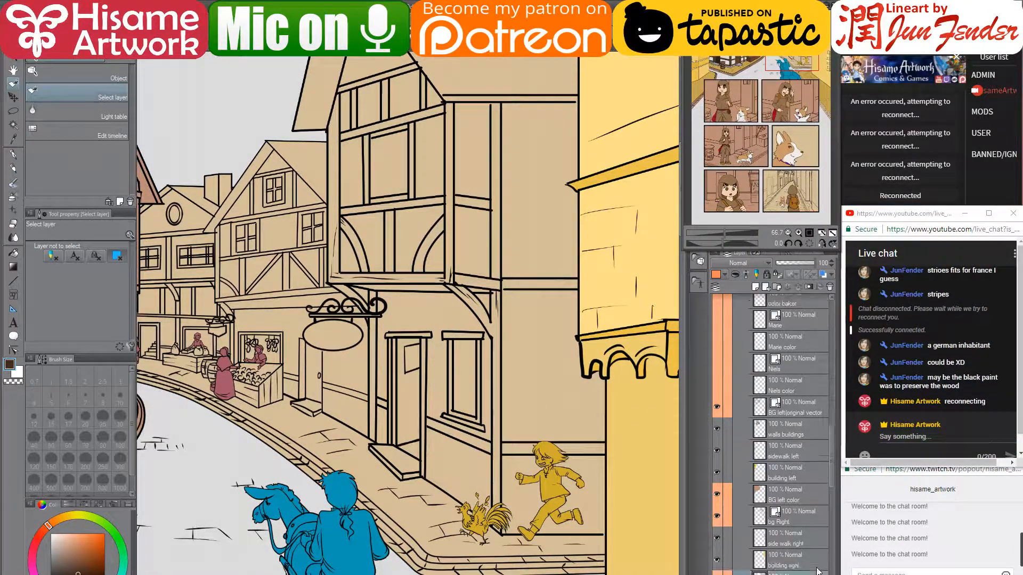
click(762, 543)
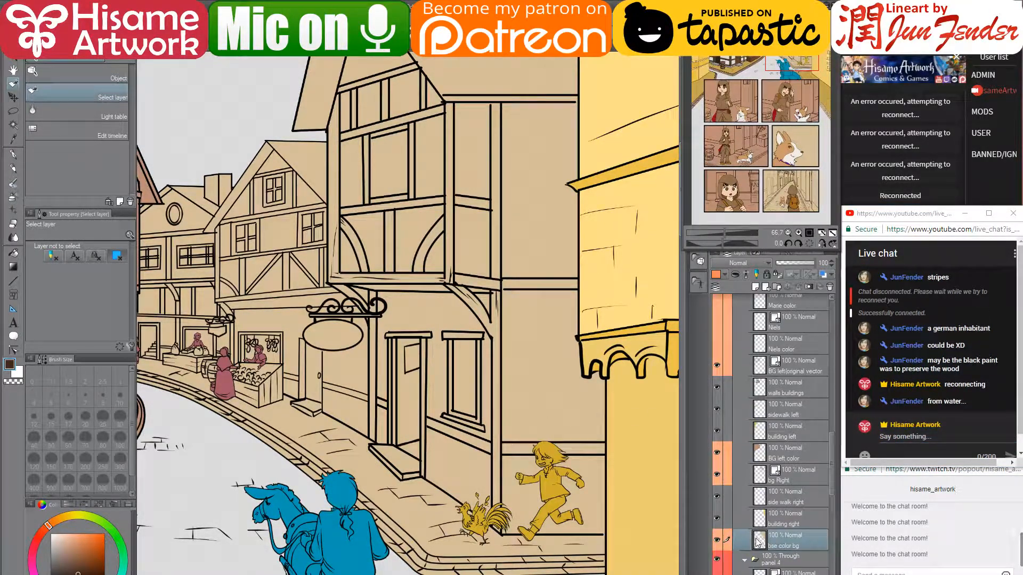
click(14, 252)
- Pick white and fill the panels and corners between the timber house's curved braces
drag(228, 259, 415, 264)
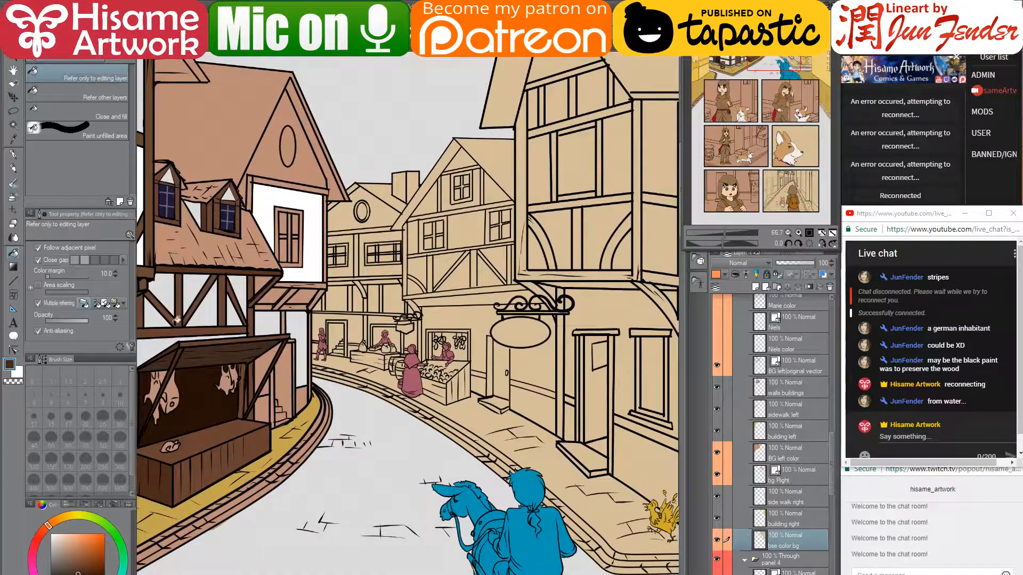
alt+click(318, 251)
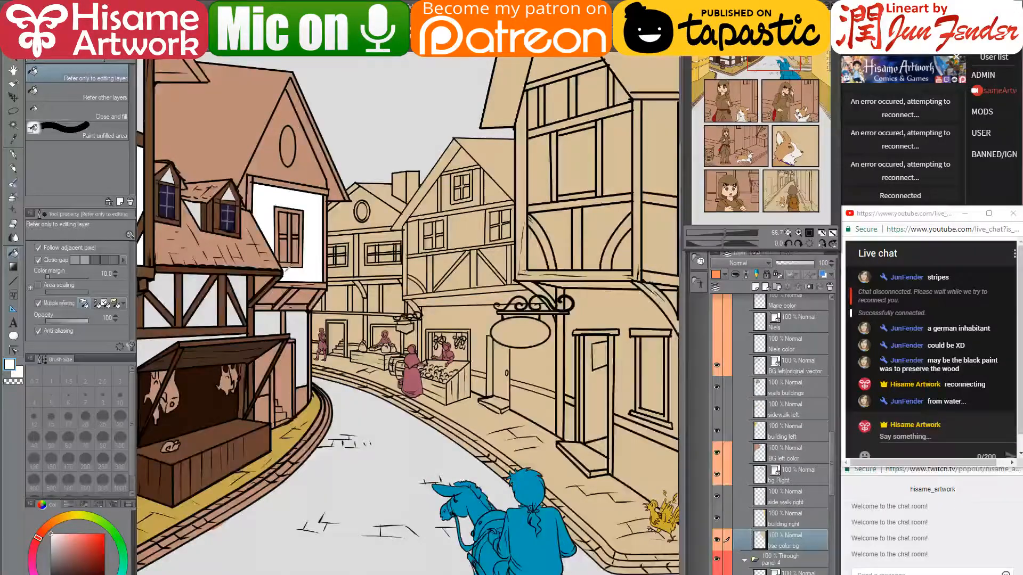
scroll(286, 273, down, 1)
click(524, 232)
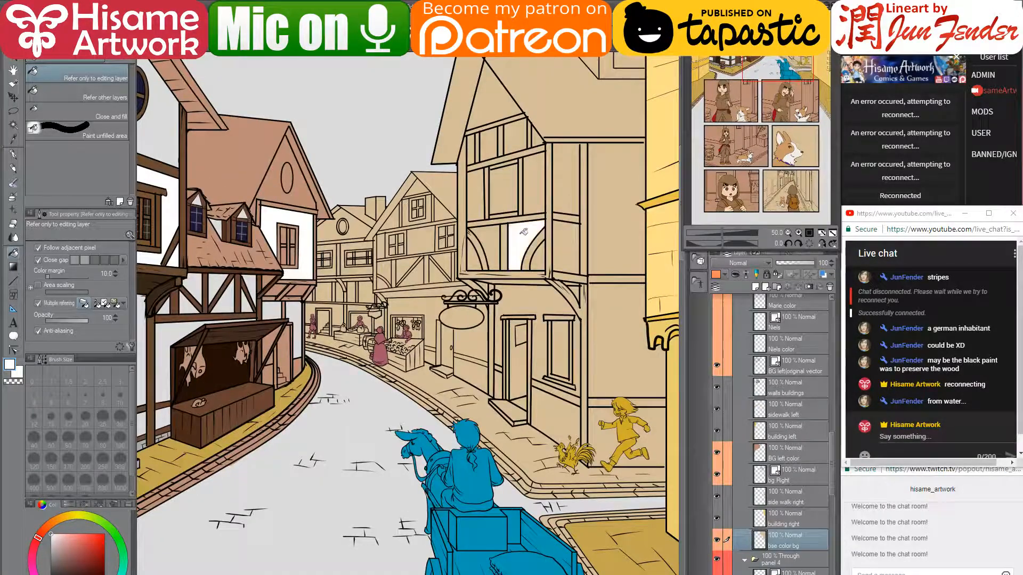
click(498, 235)
click(472, 258)
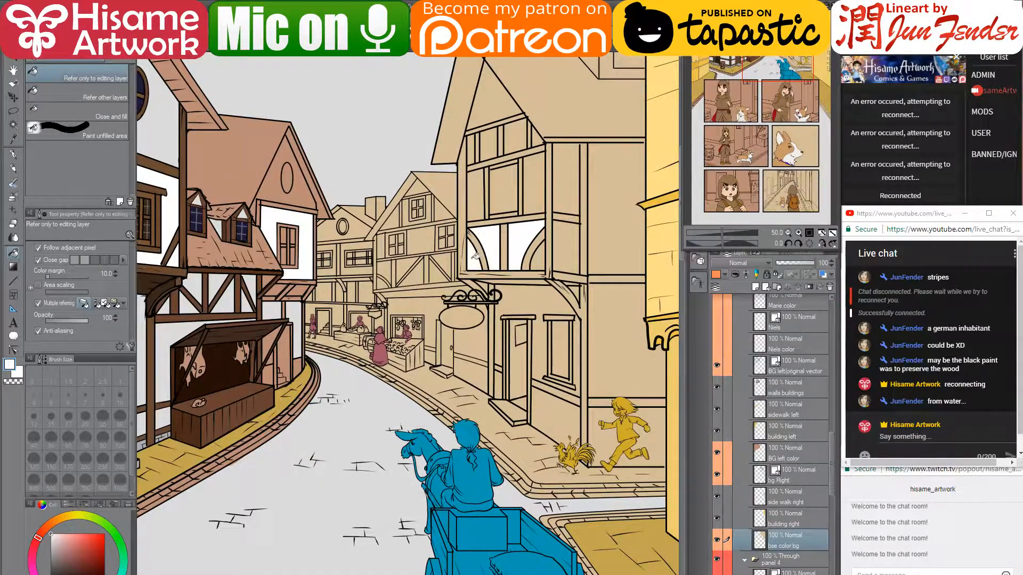
click(537, 256)
- Fill the upper-window panels, narrow top-row panels and triangular corner white
click(536, 183)
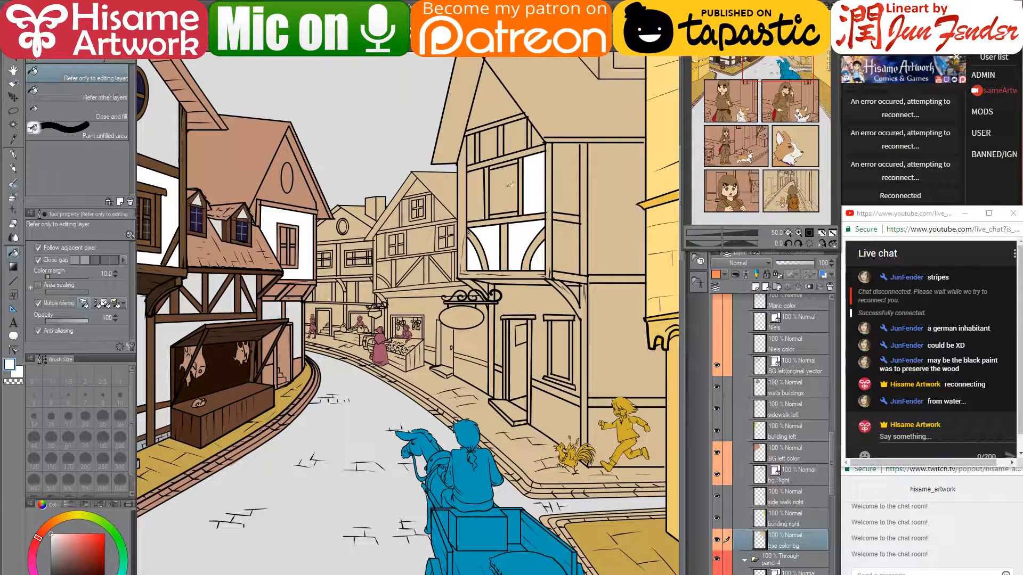
click(480, 186)
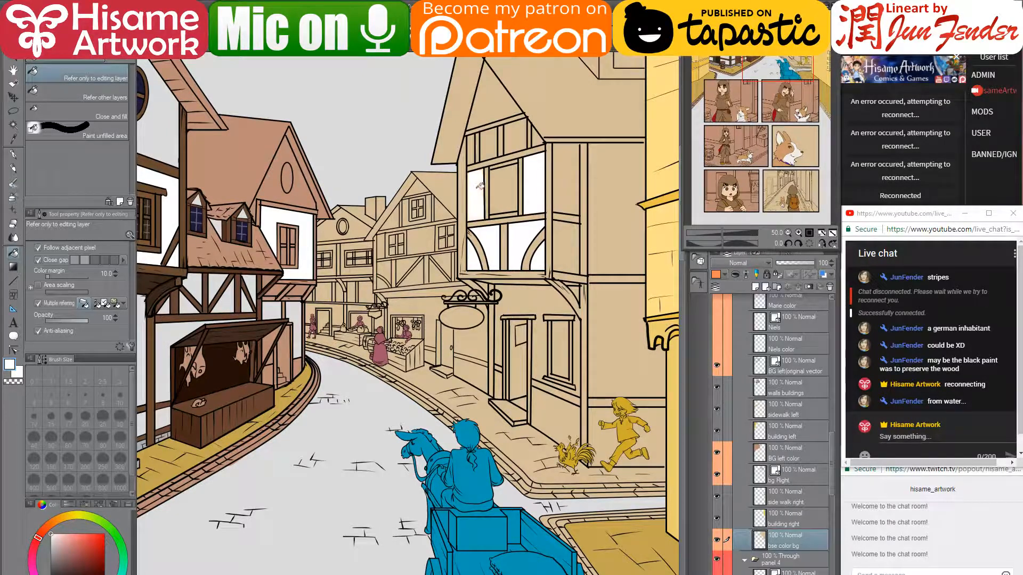
click(472, 148)
click(489, 147)
click(521, 137)
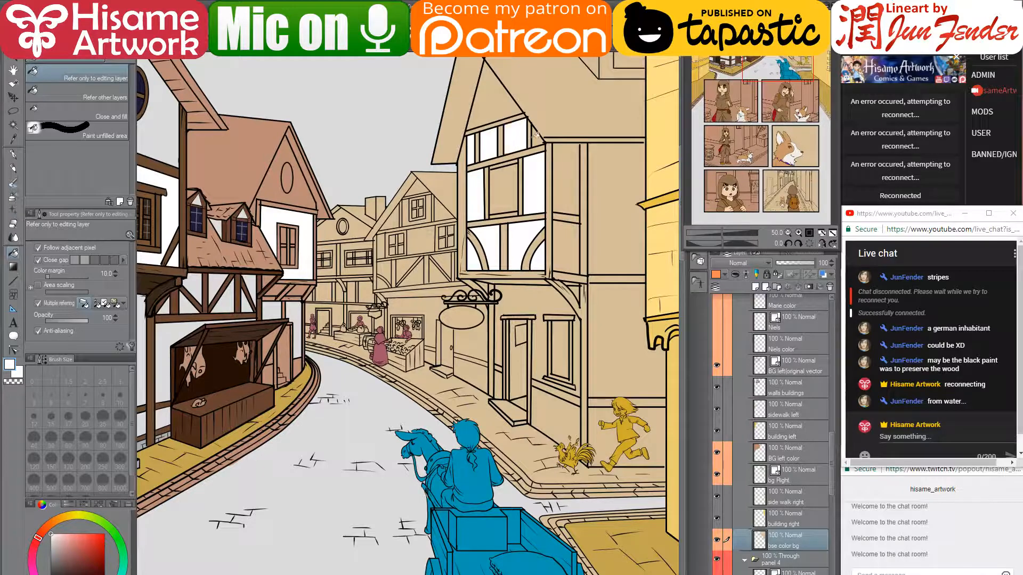
click(535, 136)
- Fill the right-hand building's upper wall, lower wall and sign-backing wall light grey
alt+click(148, 310)
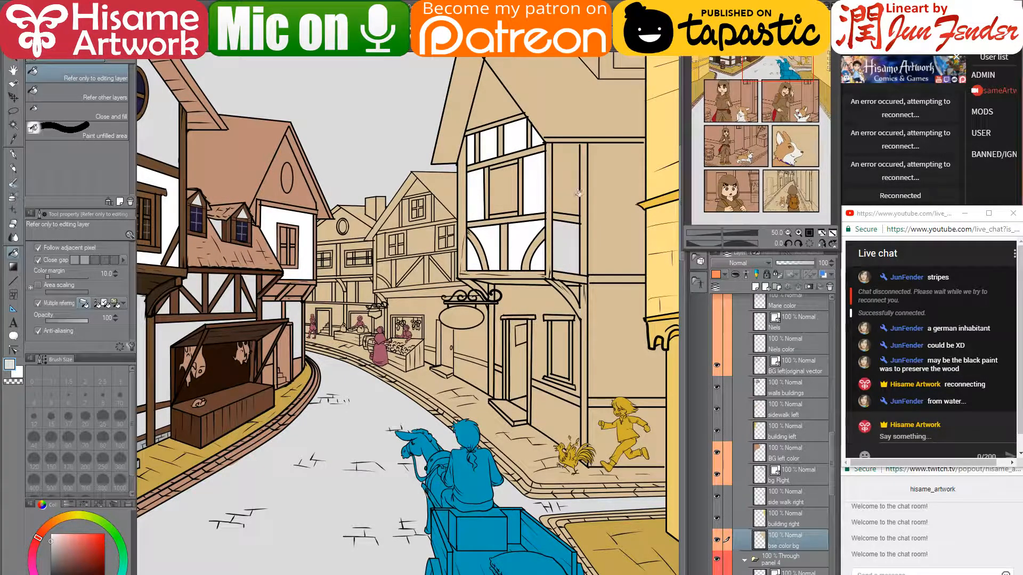
mouse_move(501, 203)
mouse_down()
mouse_move(506, 265)
mouse_move(475, 251)
mouse_up()
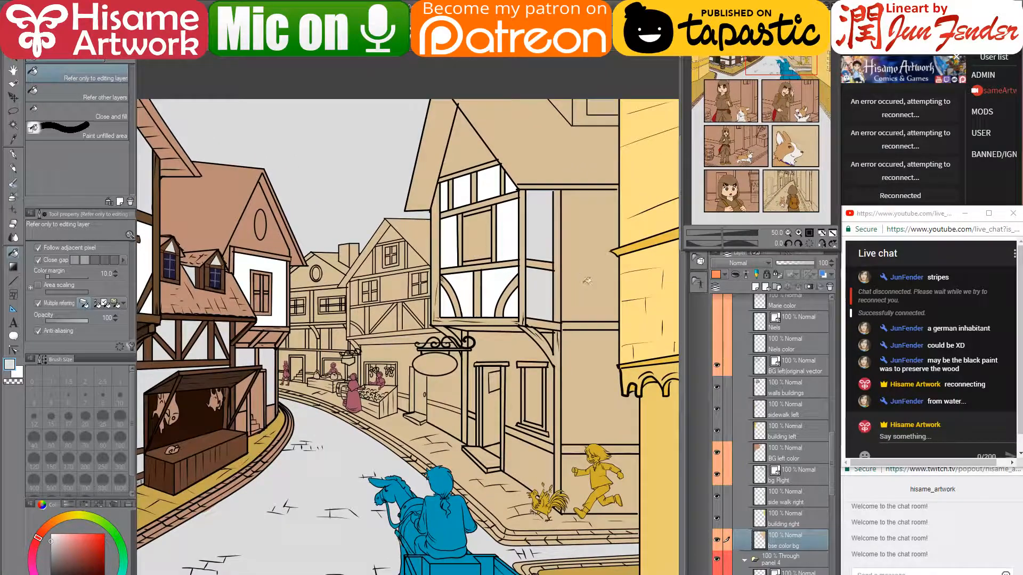
click(587, 281)
click(603, 376)
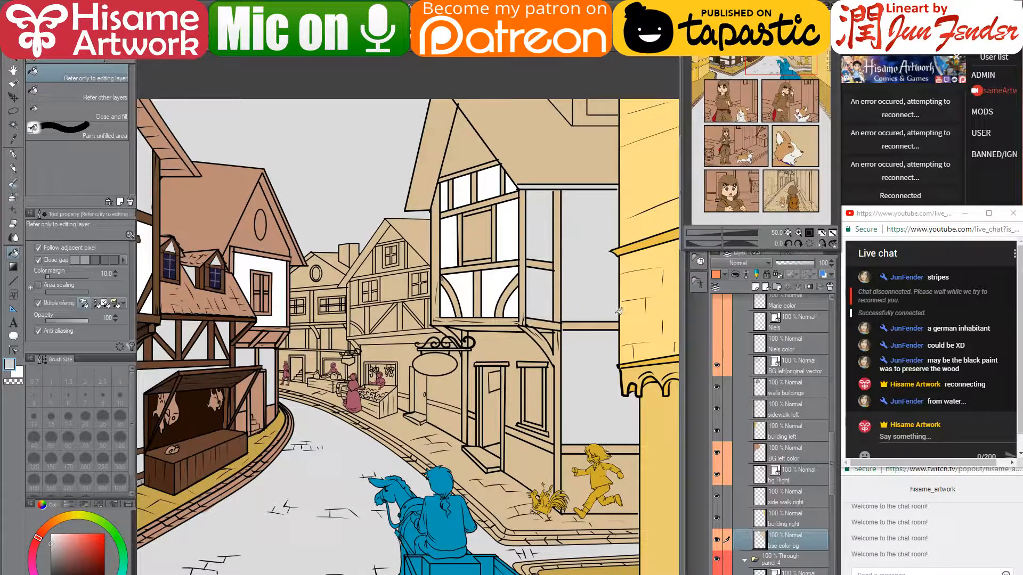
click(526, 345)
scroll(493, 345, up, 2)
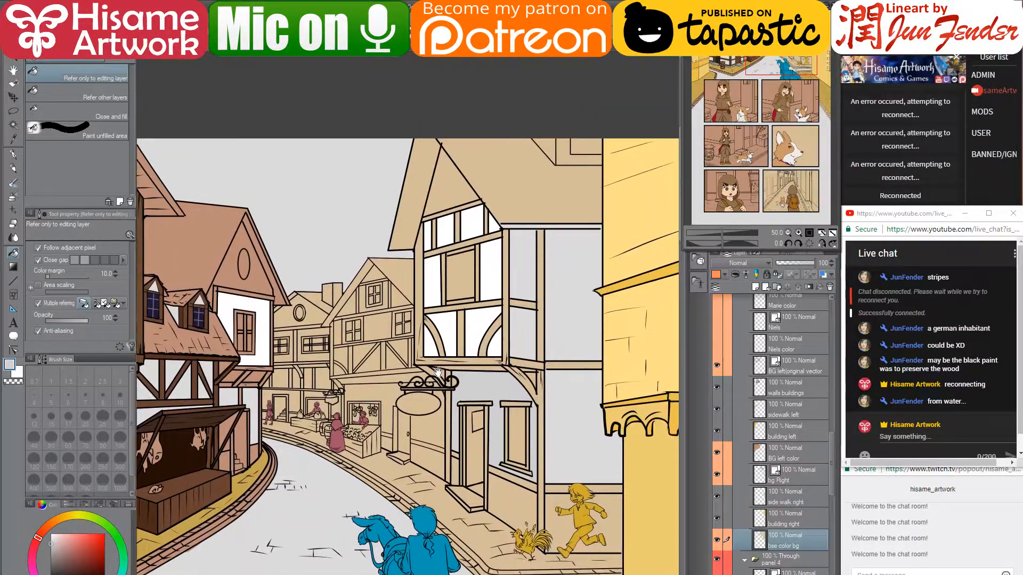
scroll(505, 305, up, 3)
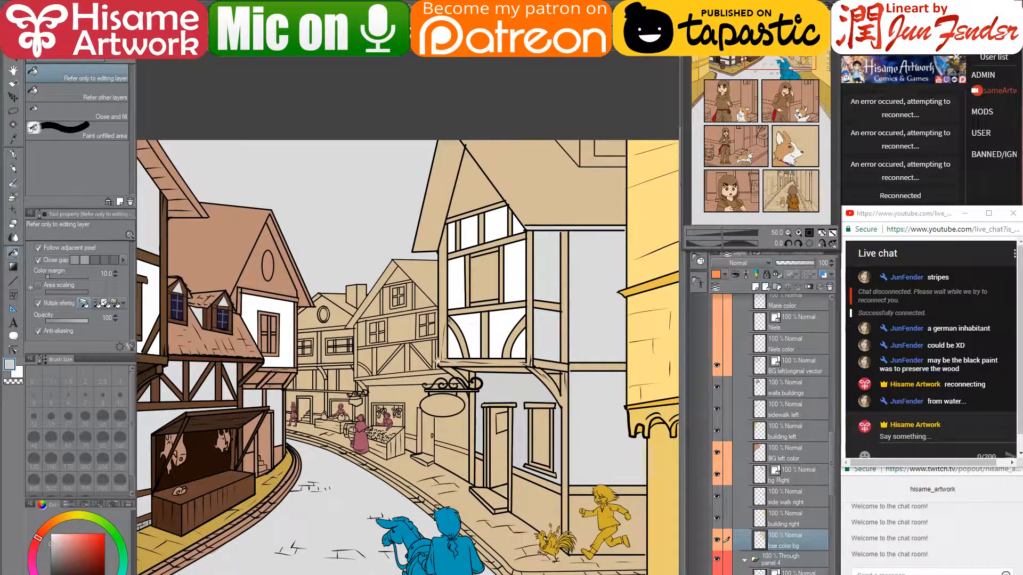
alt+click(164, 516)
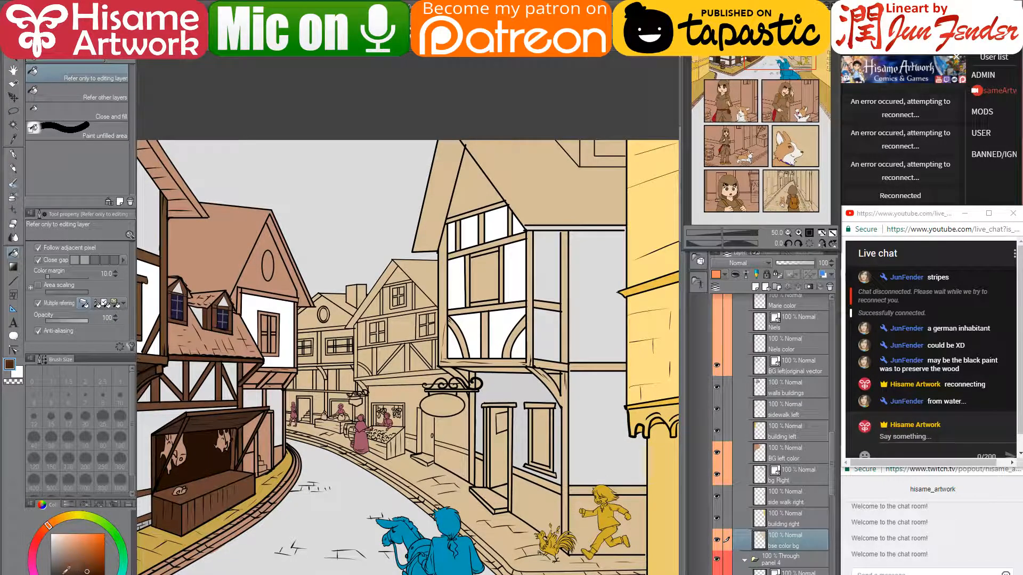
- Switch the colour to dark blue and fill the mullion and beams around the middle window
click(86, 574)
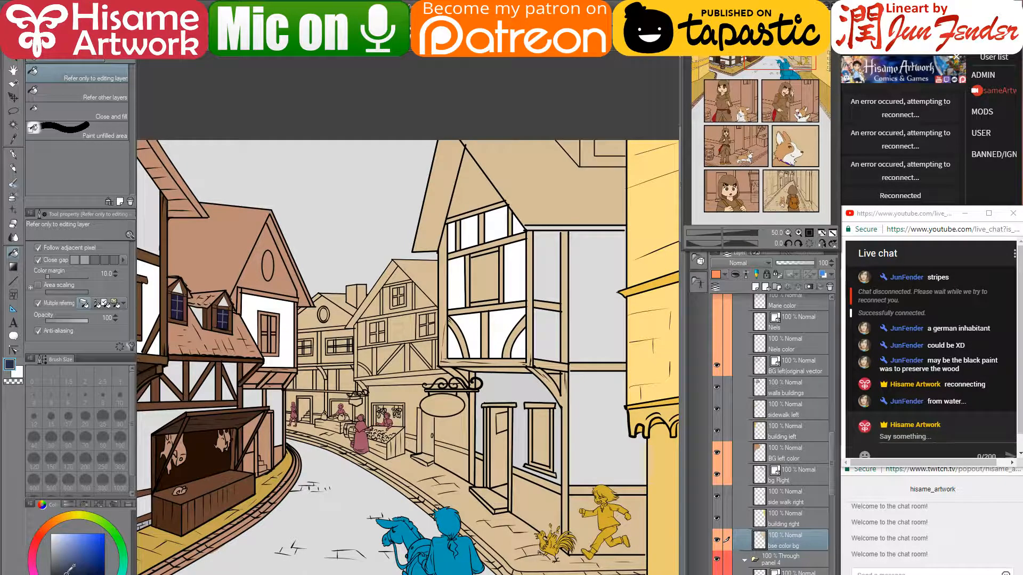
click(487, 348)
click(473, 305)
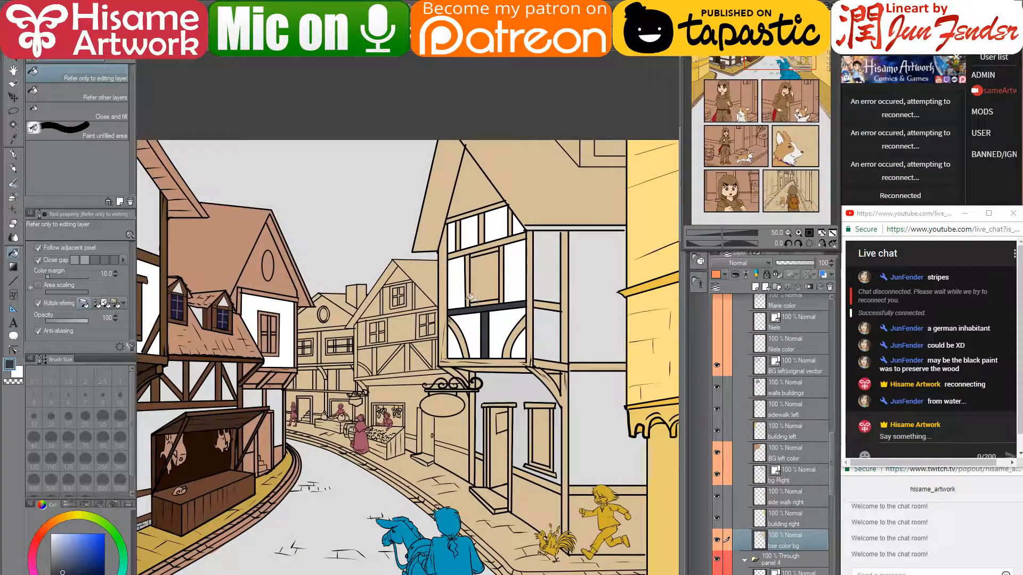
click(467, 292)
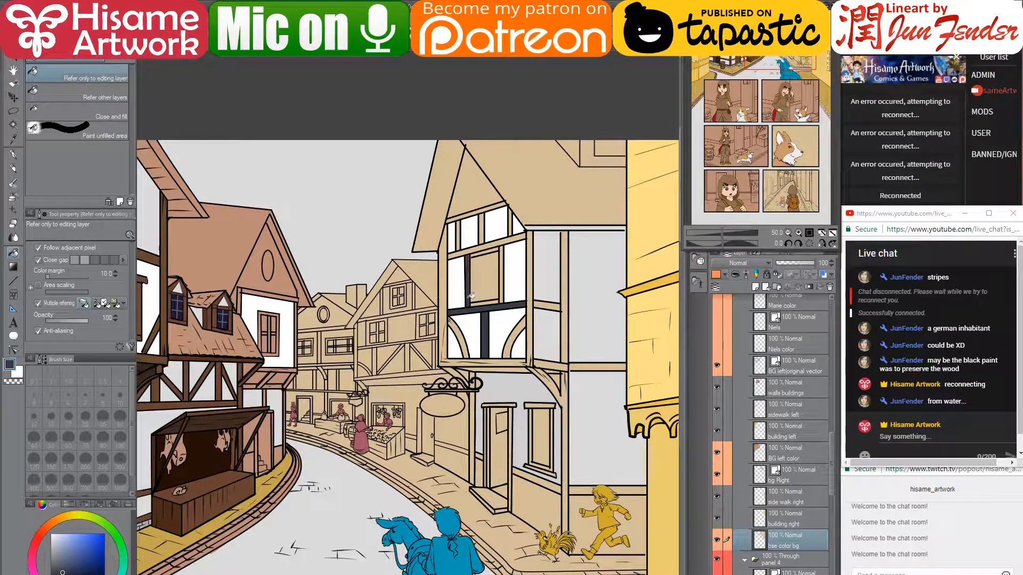
click(504, 288)
click(487, 302)
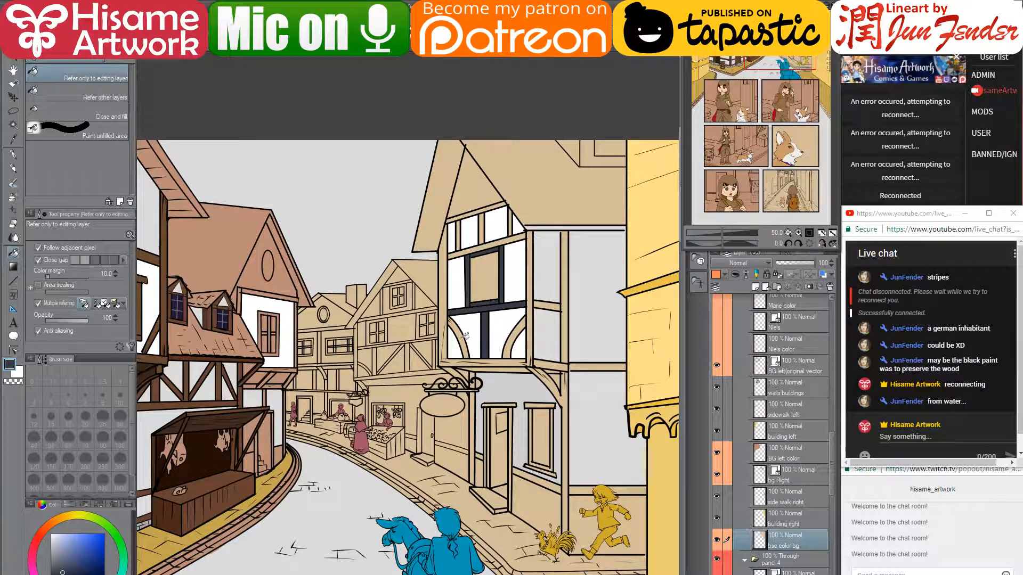
- Fill the bay window's braces, frame beams and posts, then lower beams in darker navy
click(448, 349)
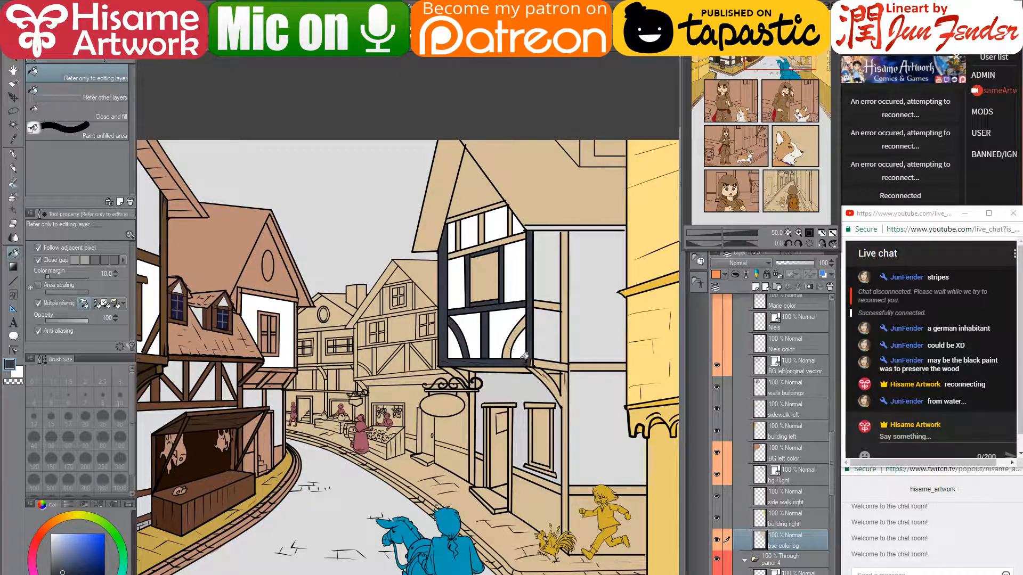
click(541, 365)
click(556, 304)
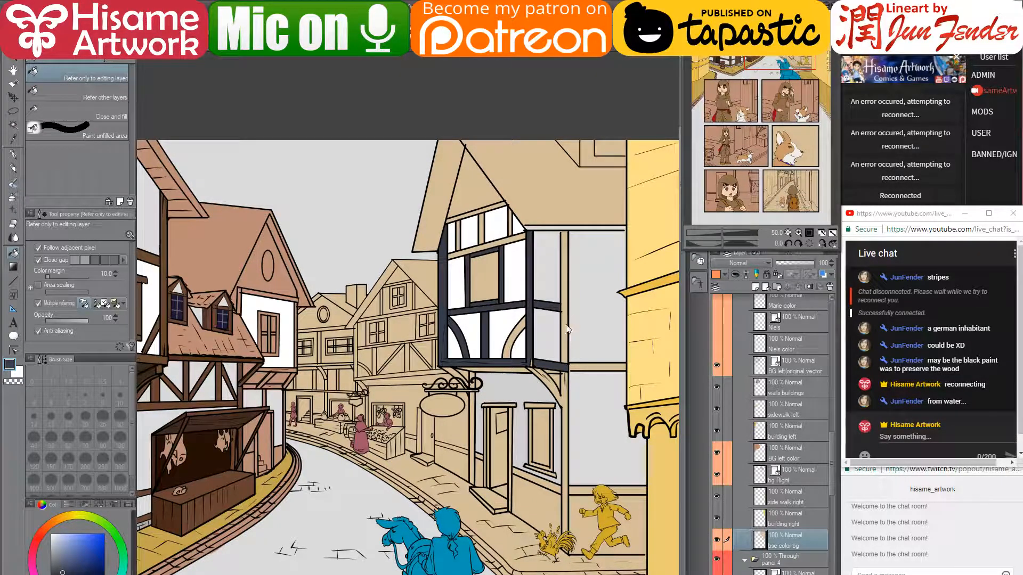
click(564, 343)
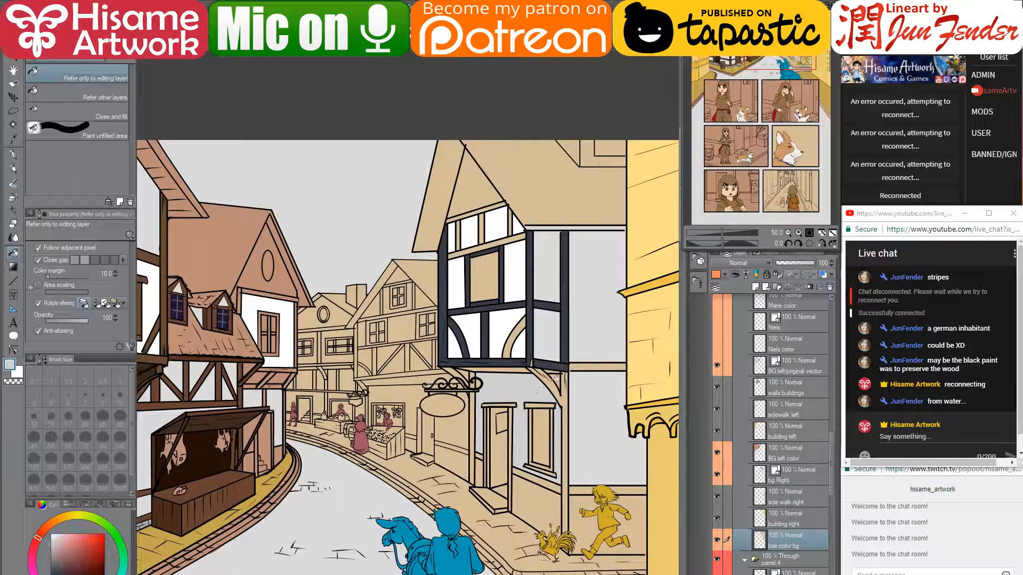
click(556, 386)
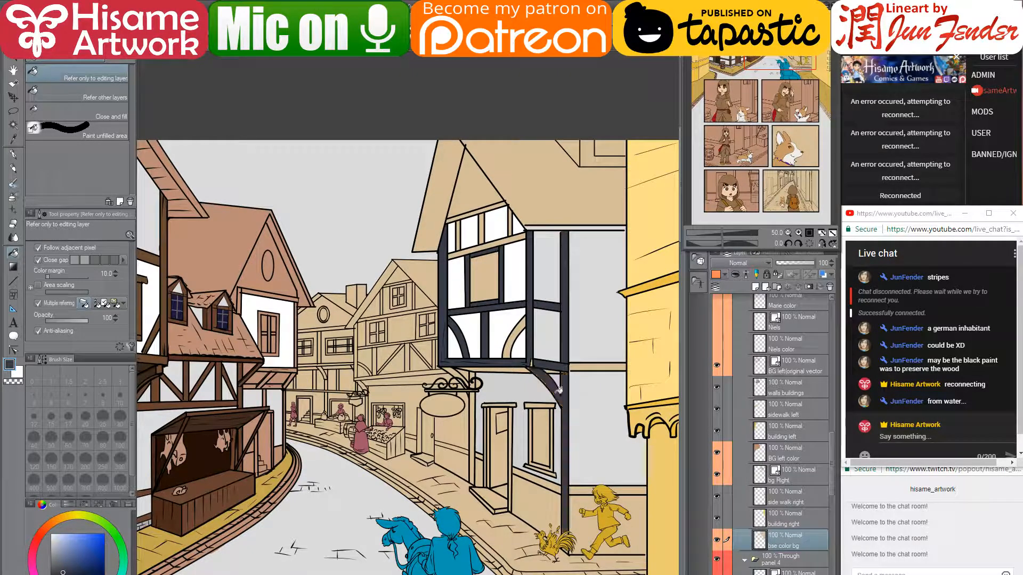
click(67, 574)
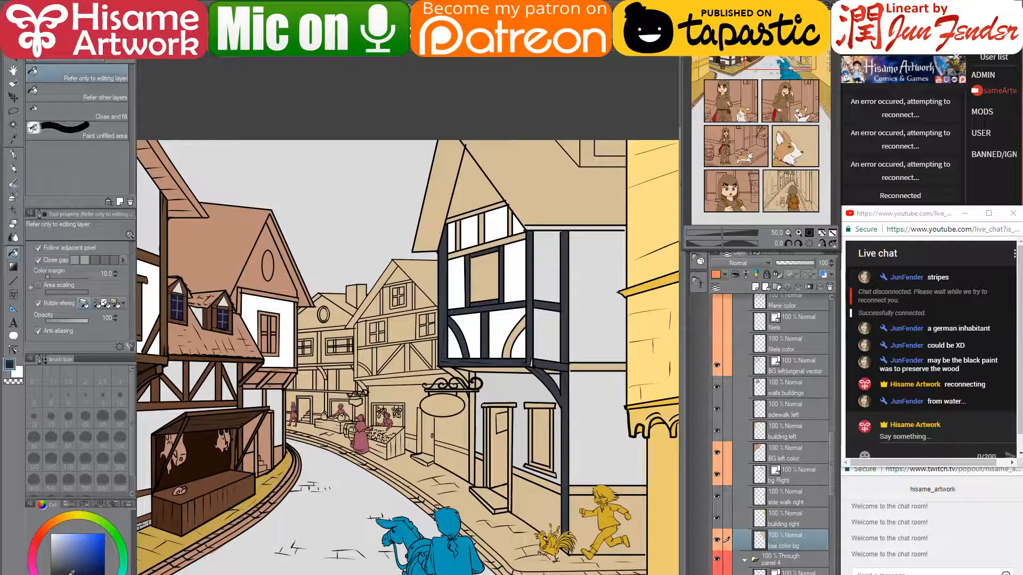
click(597, 365)
click(580, 489)
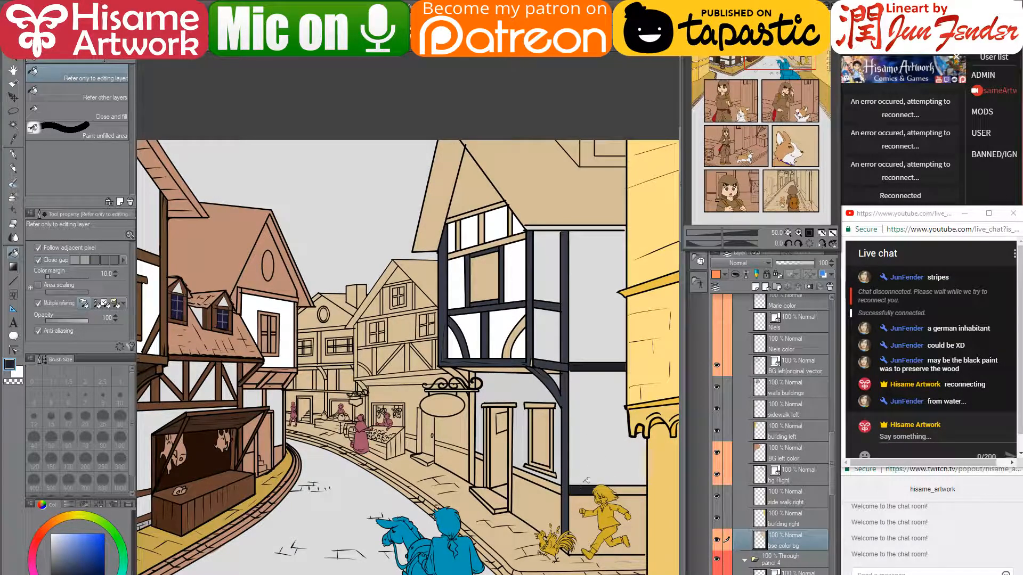
scroll(798, 475, down, 6)
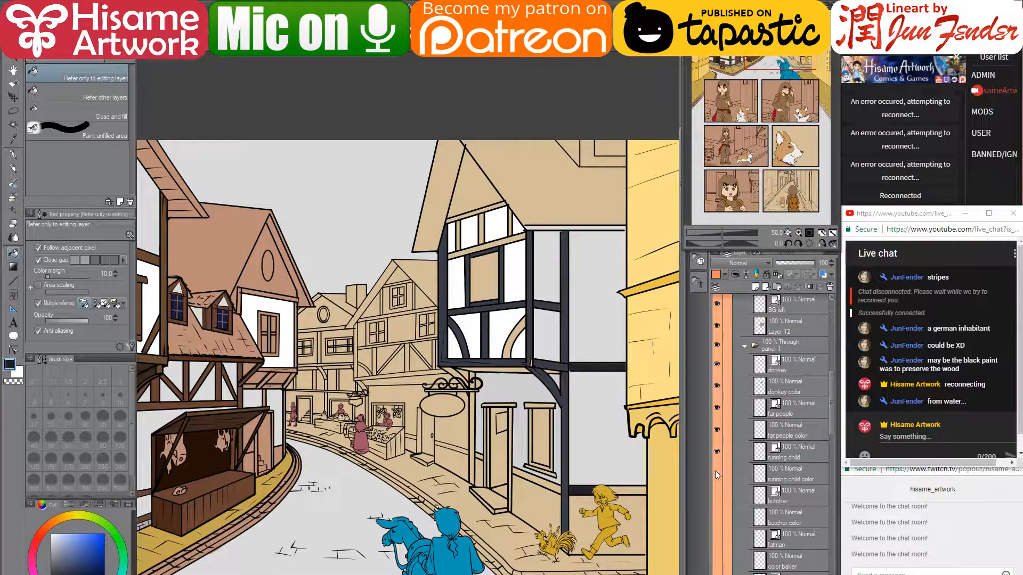
- Hide the donkey and figures, then fill the lower beams, doorway post and right bracket dark
drag(715, 453, 722, 364)
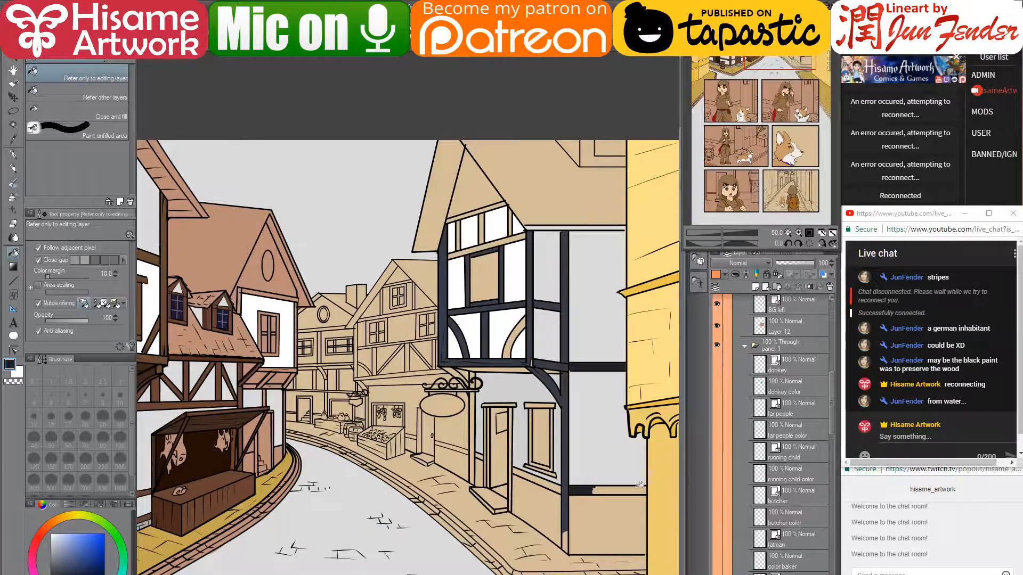
click(611, 487)
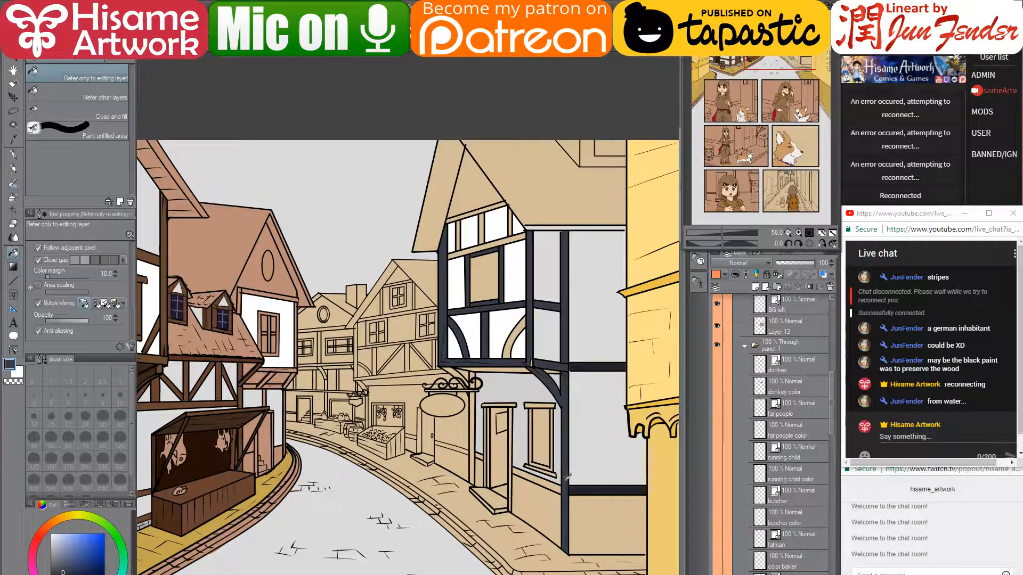
click(473, 424)
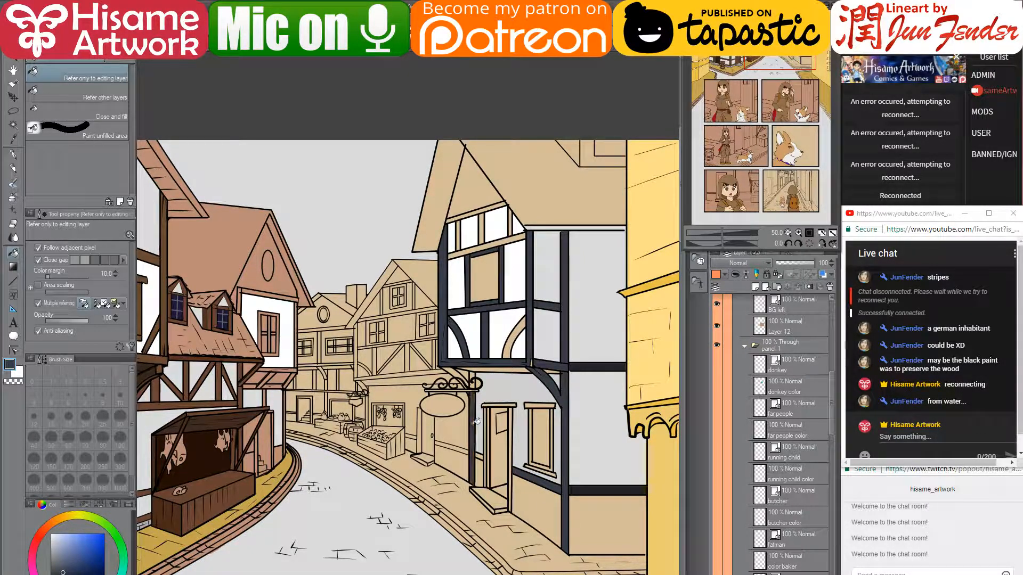
scroll(475, 405, up, 1)
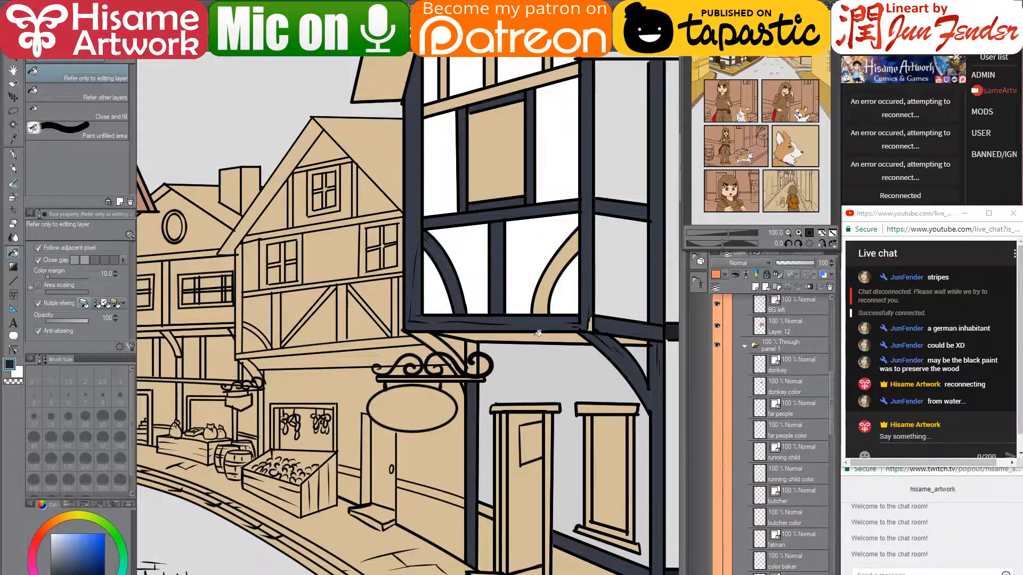
click(539, 335)
click(625, 336)
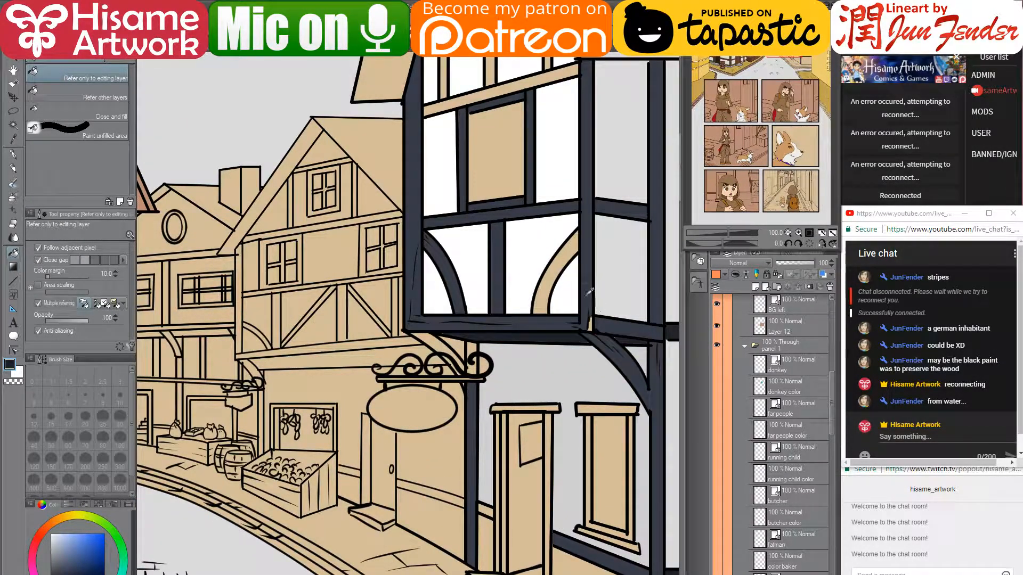
- Fill the upper storey's posts and top beam dark, undoing the stray roof-strip fill
drag(551, 166, 508, 263)
click(500, 261)
click(498, 243)
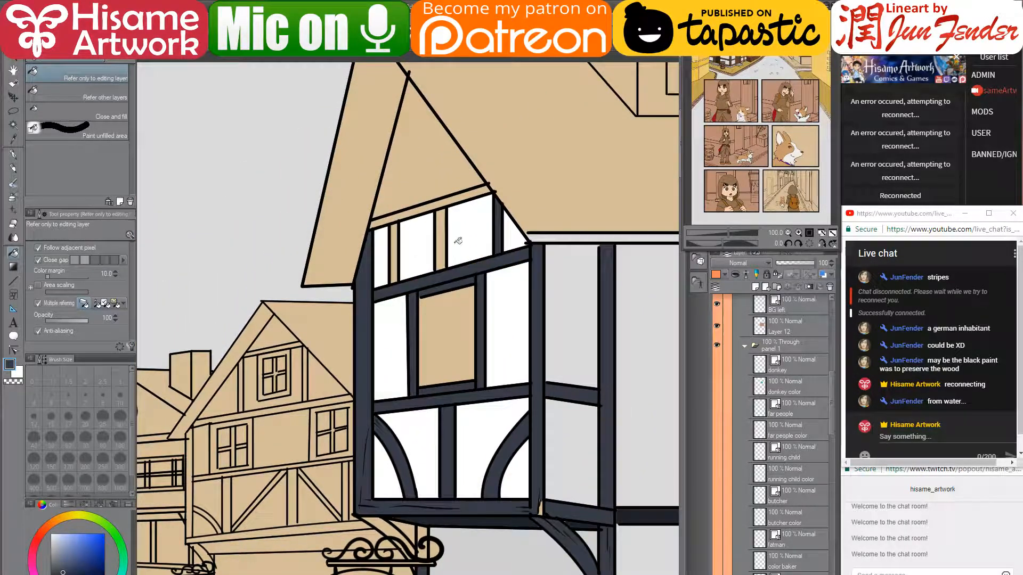
click(441, 245)
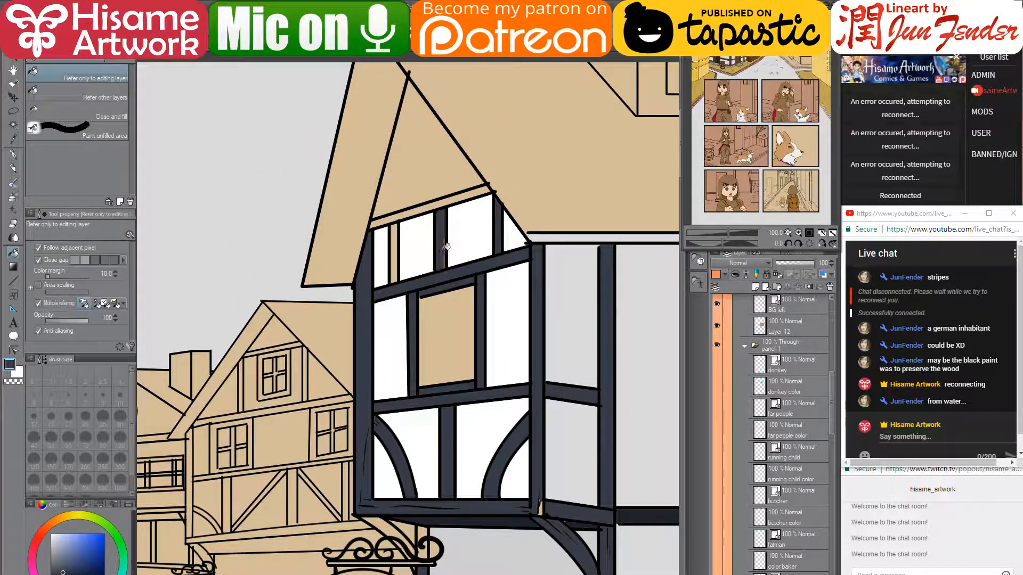
click(395, 242)
click(404, 214)
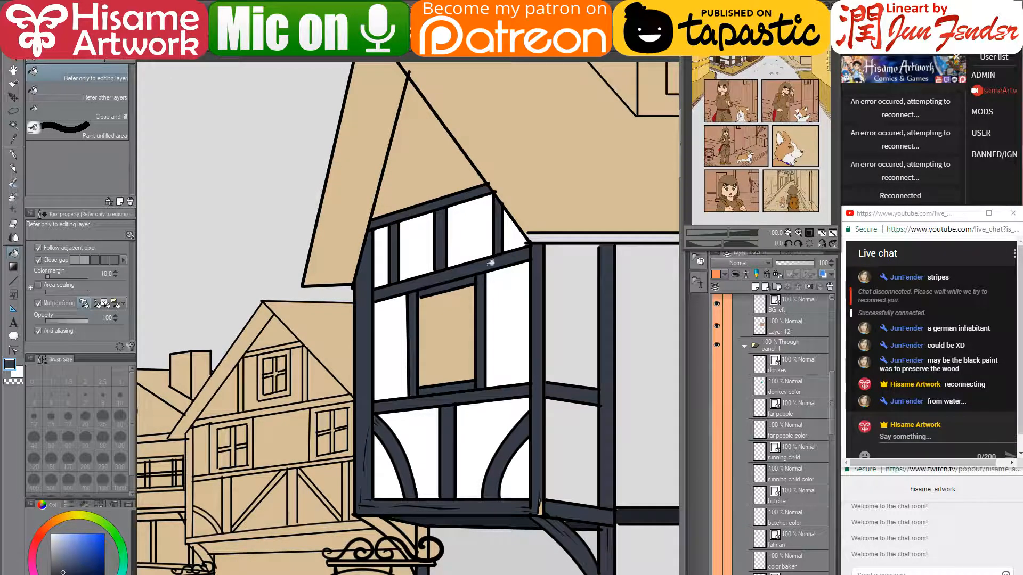
click(563, 235)
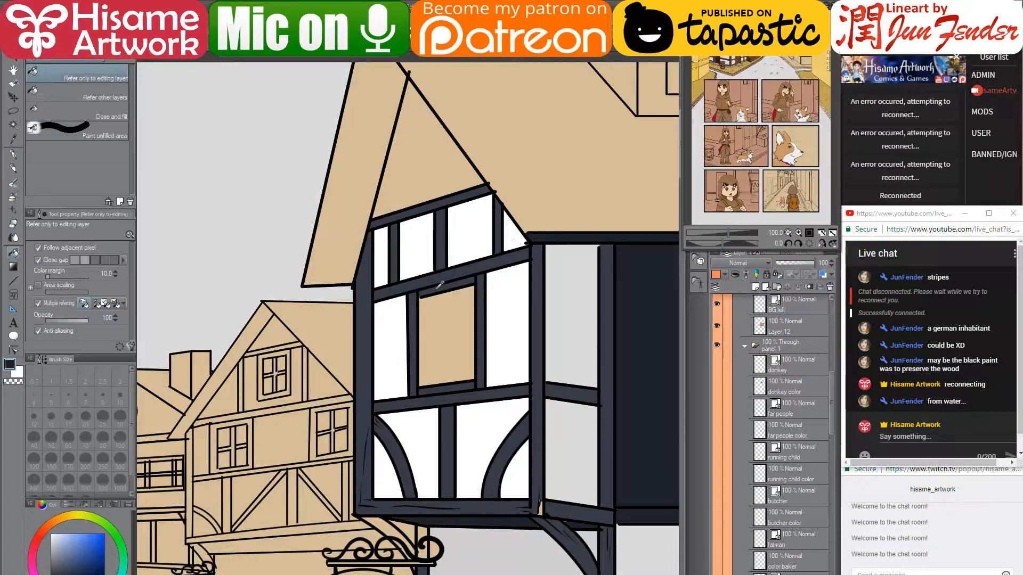
scroll(409, 302, down, 3)
scroll(409, 302, up, 2)
key(ctrl+z)
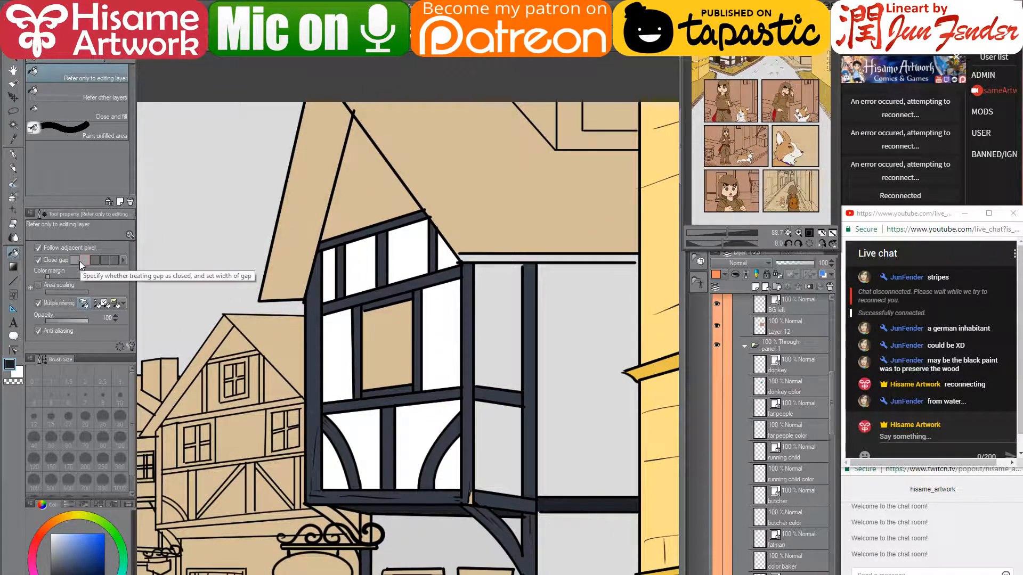
click(13, 349)
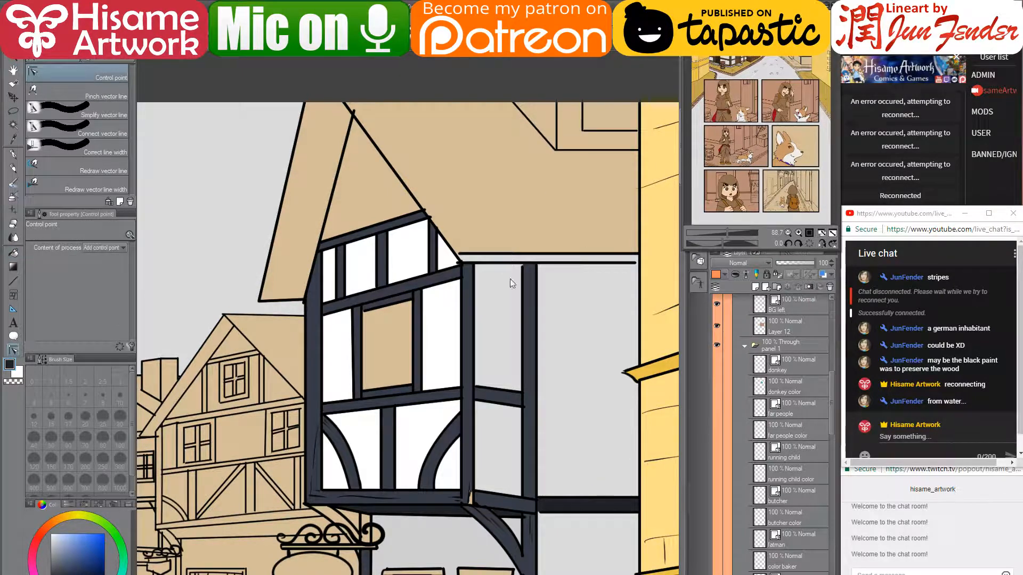
- Stretch the roof-edge line's ends to the wall edge and the corner
scroll(510, 279, up, 3)
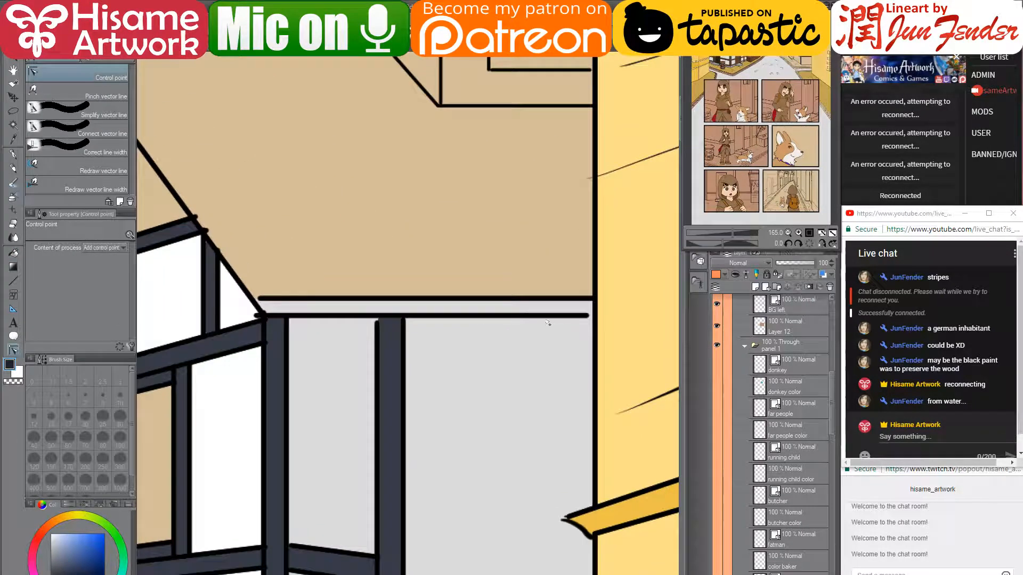
ctrl+shift+click(564, 316)
drag(587, 316, 592, 318)
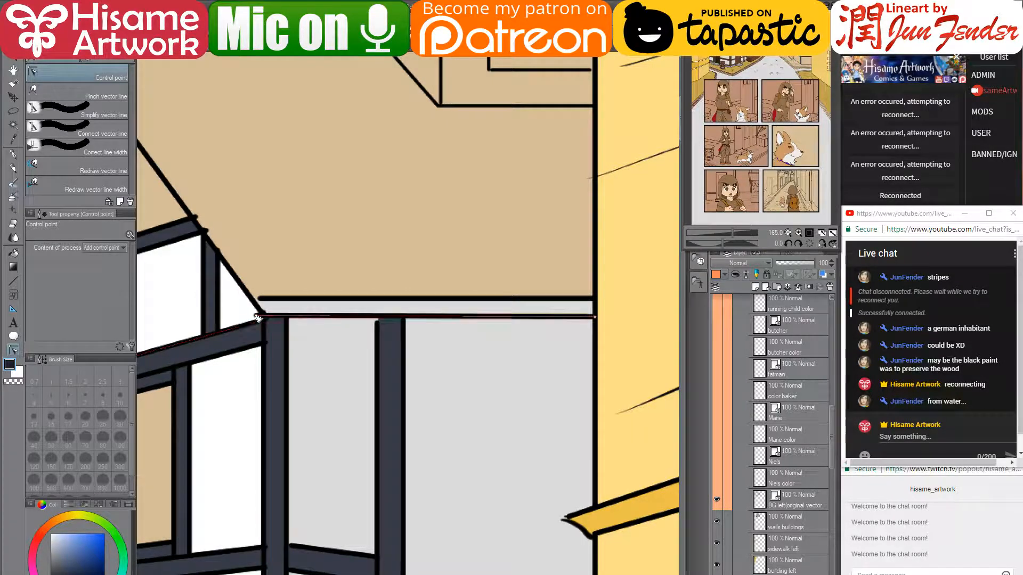
drag(256, 316, 264, 317)
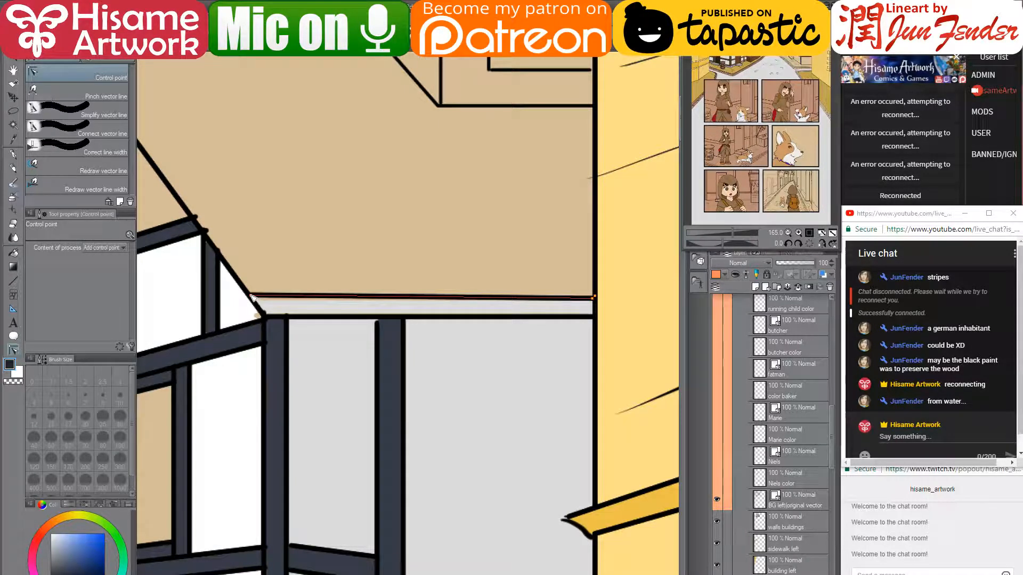
- Add a control point so the roof line drops vertically at the corner, and join the beam lines
mouse_move(247, 273)
mouse_down()
mouse_move(322, 286)
mouse_move(401, 357)
mouse_up()
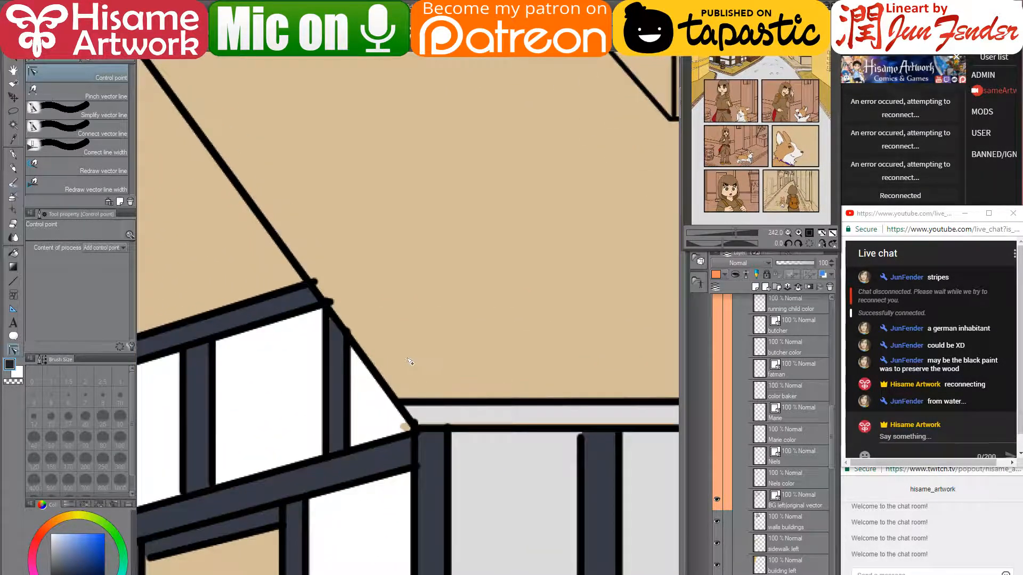
scroll(399, 379, up, 2)
click(398, 404)
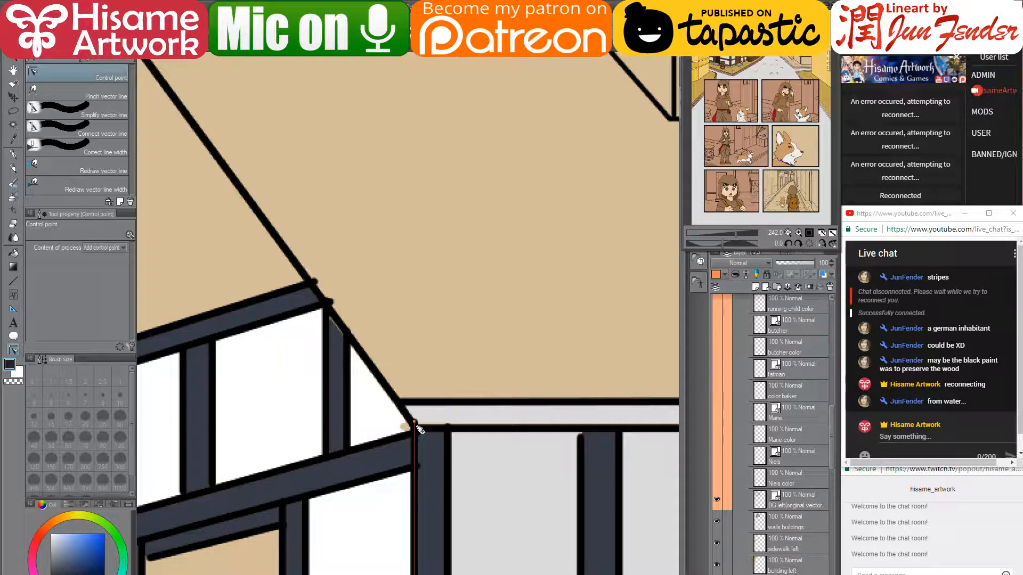
drag(414, 426, 399, 432)
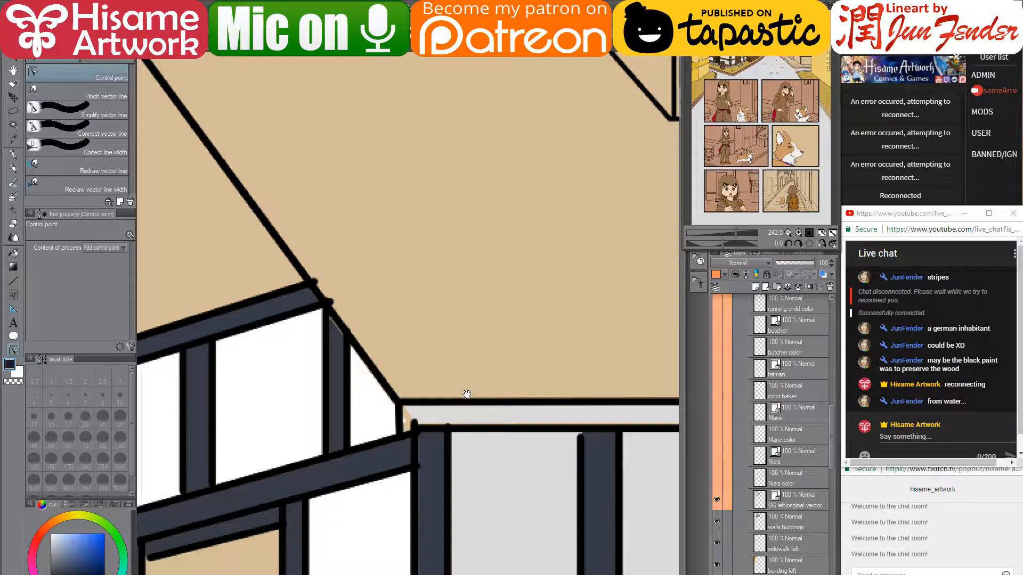
drag(479, 401, 416, 366)
drag(348, 387, 349, 396)
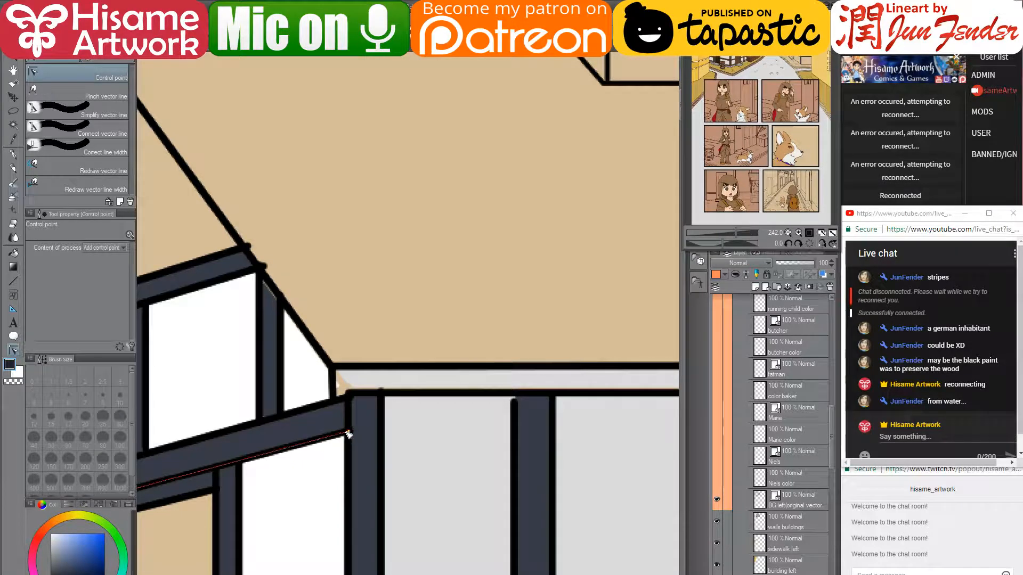
drag(347, 432, 350, 433)
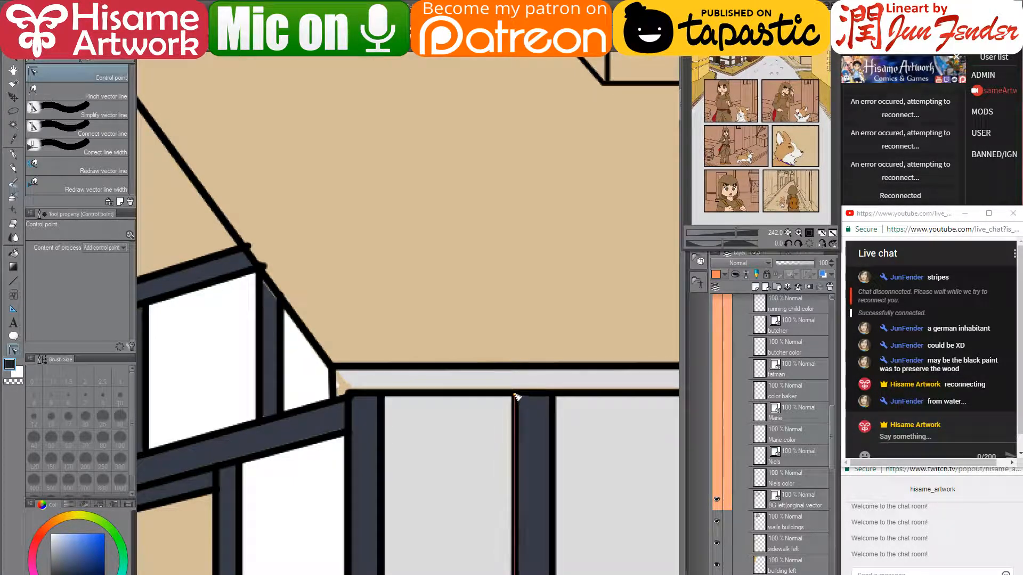
- Reshape the roof diagonal's lower segment and re-angle its top end to meet the peak
drag(253, 279, 532, 298)
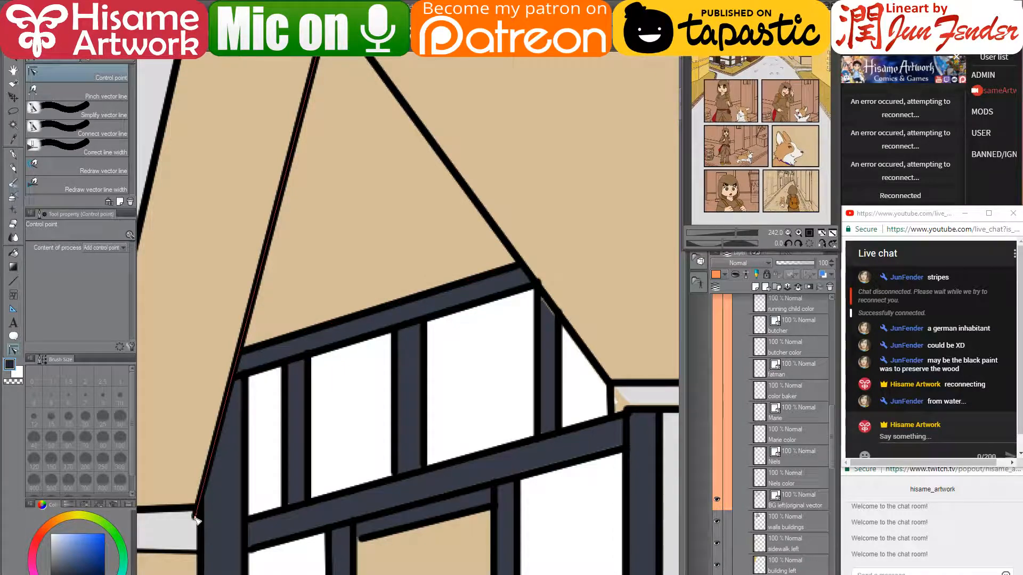
drag(201, 502, 201, 501)
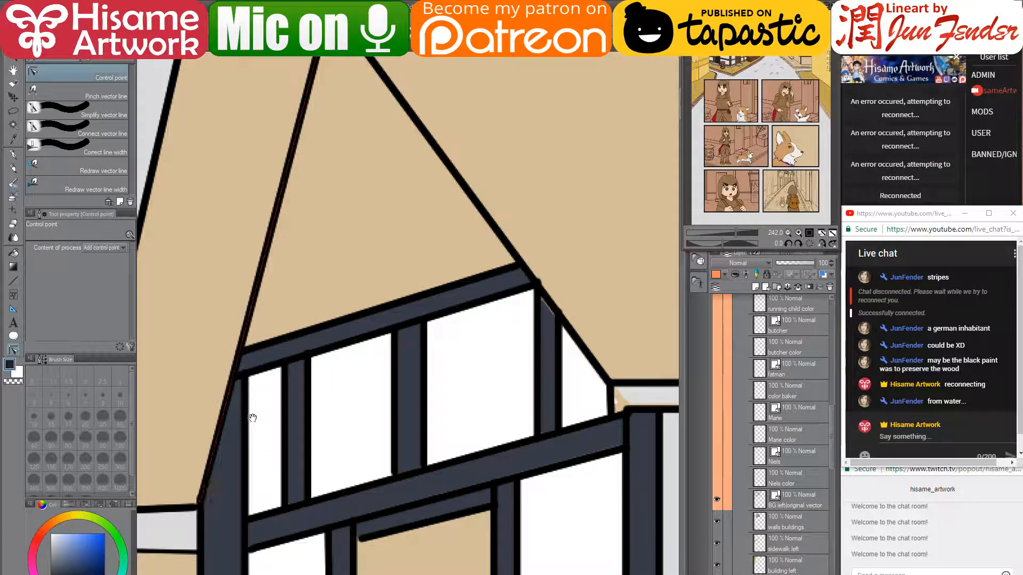
drag(253, 416, 471, 379)
scroll(247, 312, down, 5)
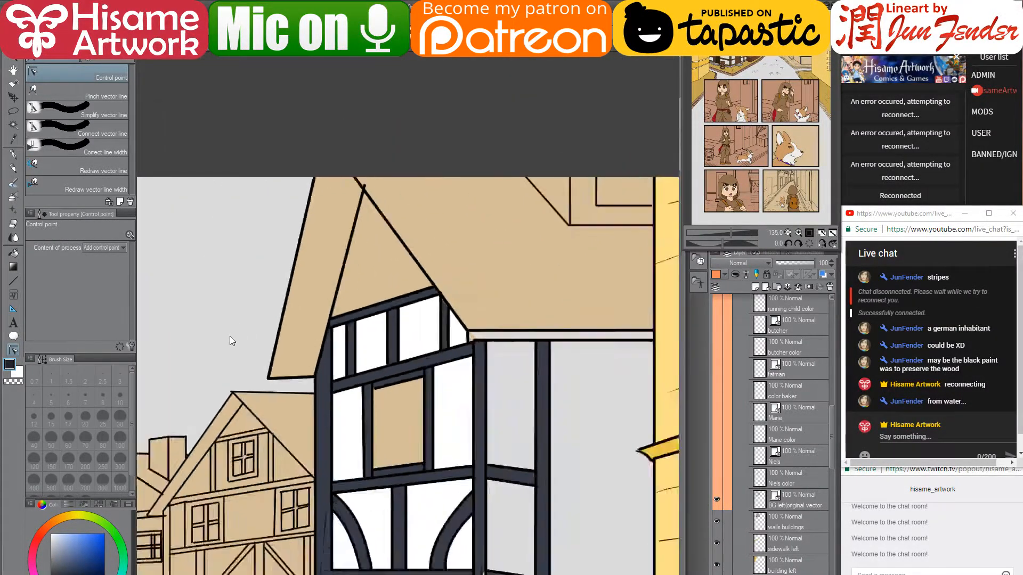
scroll(299, 231, up, 4)
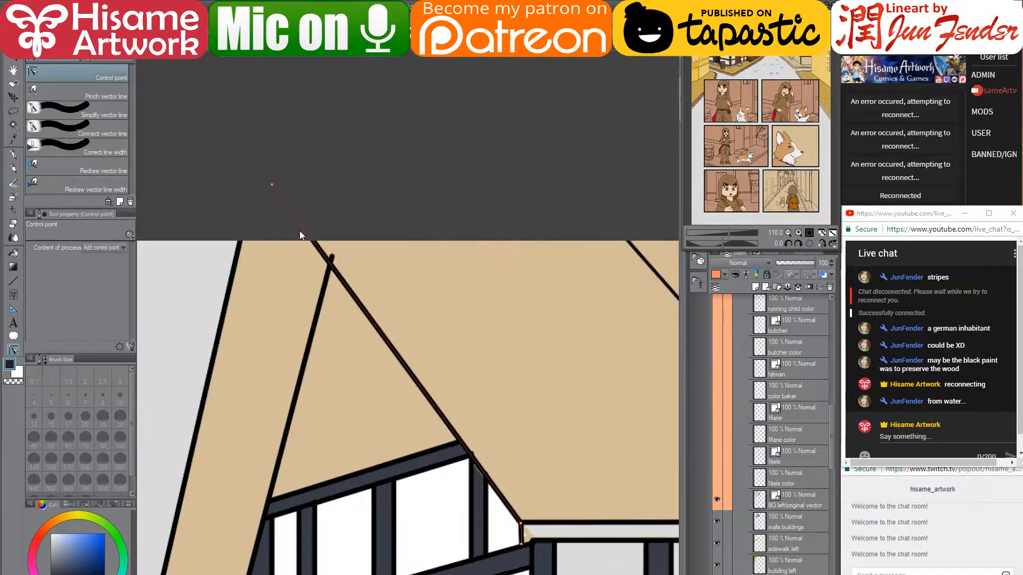
drag(332, 258, 327, 262)
scroll(382, 254, down, 3)
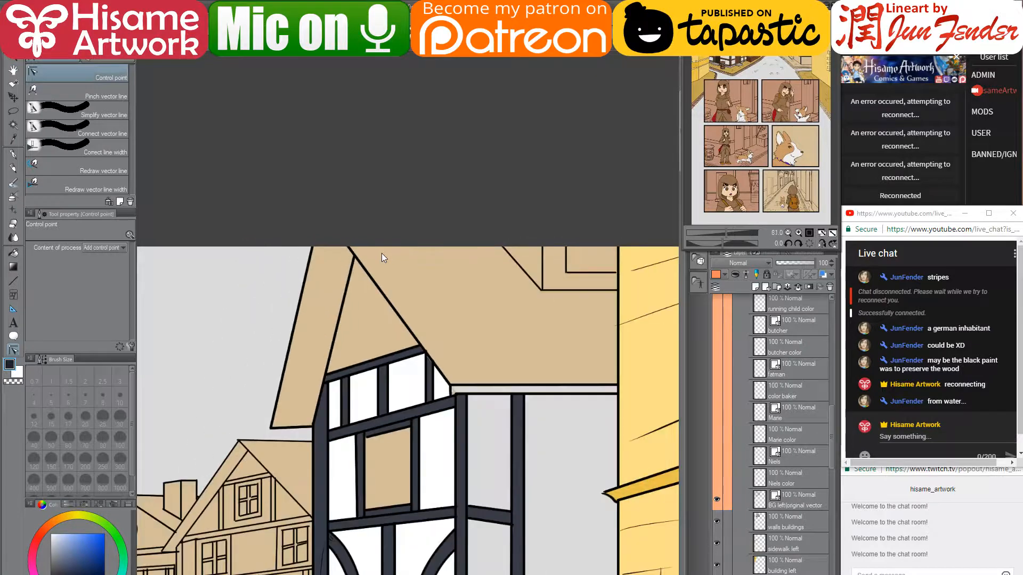
scroll(424, 335, down, 2)
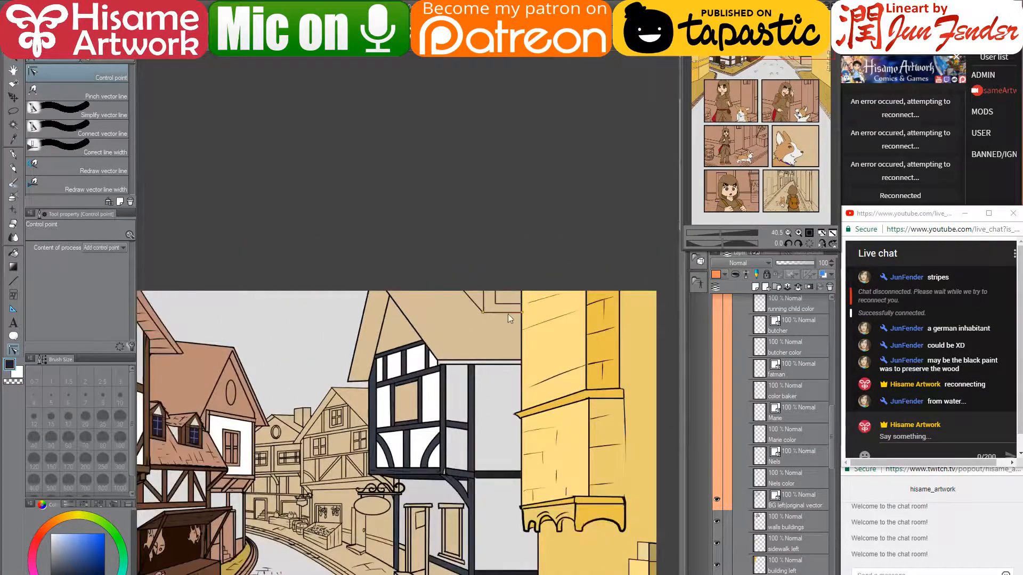
scroll(506, 303, up, 5)
scroll(516, 307, up, 3)
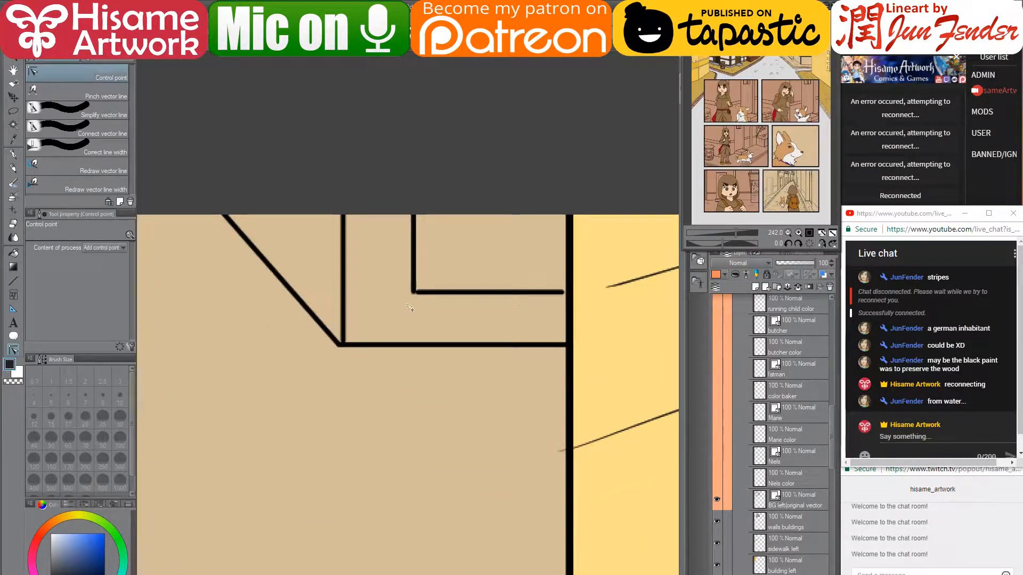
- Set up the G-pen with pure black on the vector lineart layer
click(14, 154)
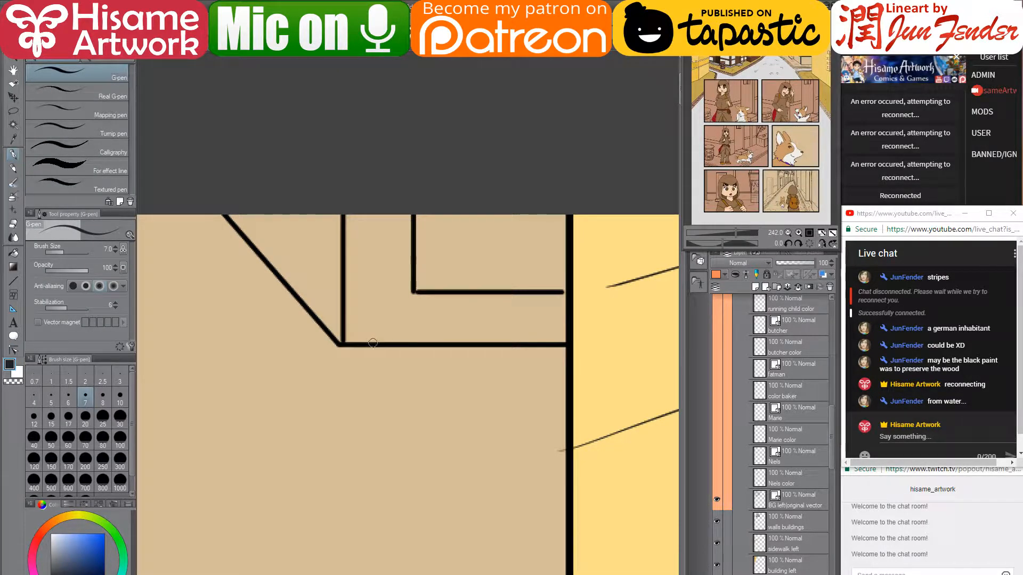
drag(379, 343, 385, 212)
alt+click(384, 344)
click(794, 573)
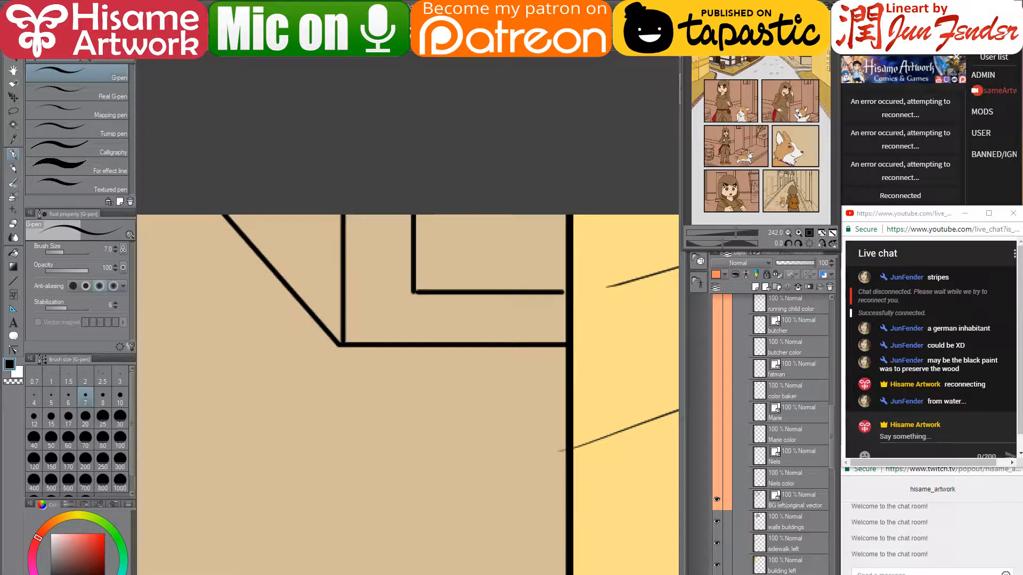
click(794, 573)
click(717, 574)
click(716, 574)
- Draw a vertical black trim line and a diagonal trim line parallel to the roof edge
drag(377, 341, 377, 196)
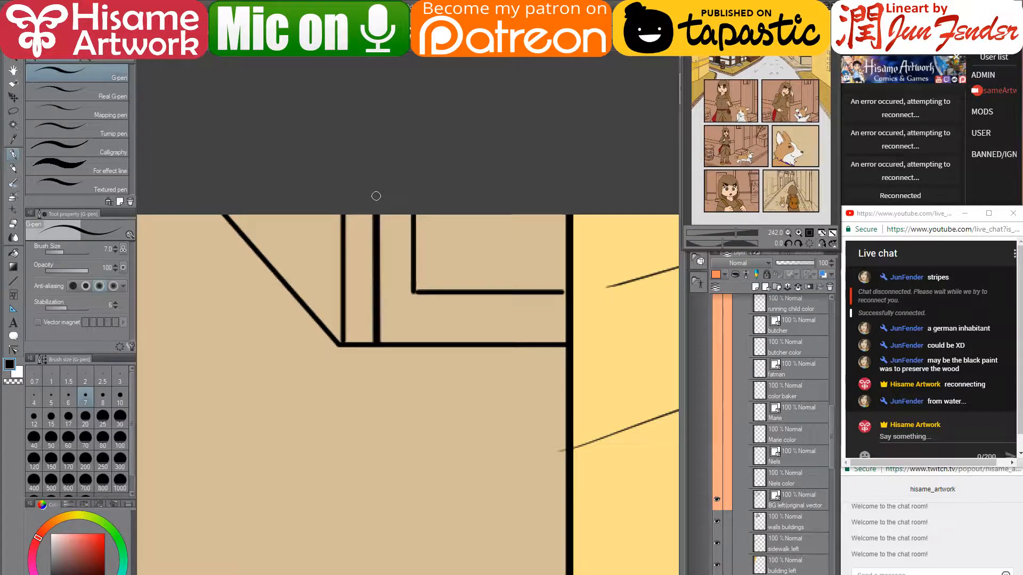
drag(318, 317, 319, 187)
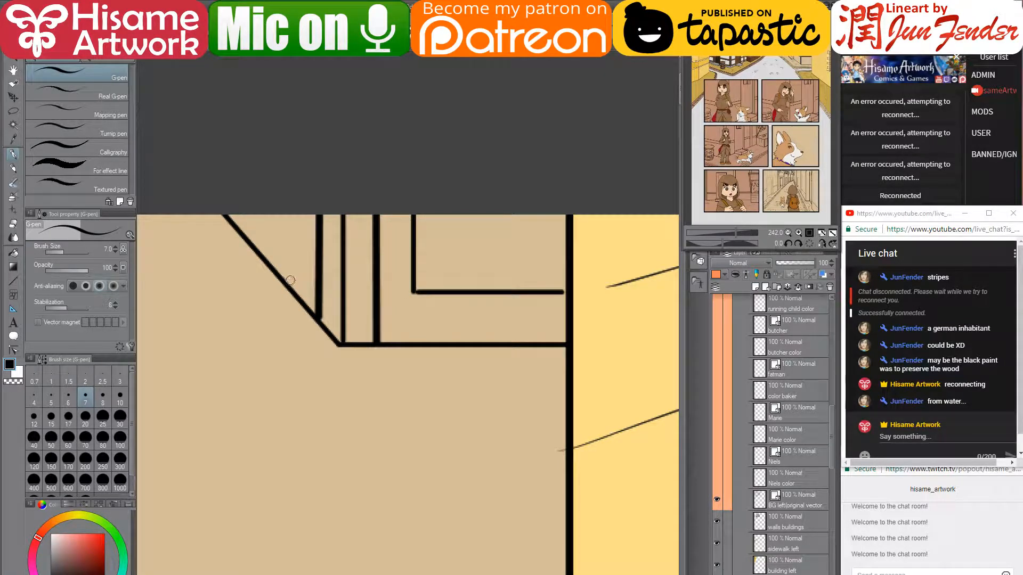
drag(317, 274, 263, 206)
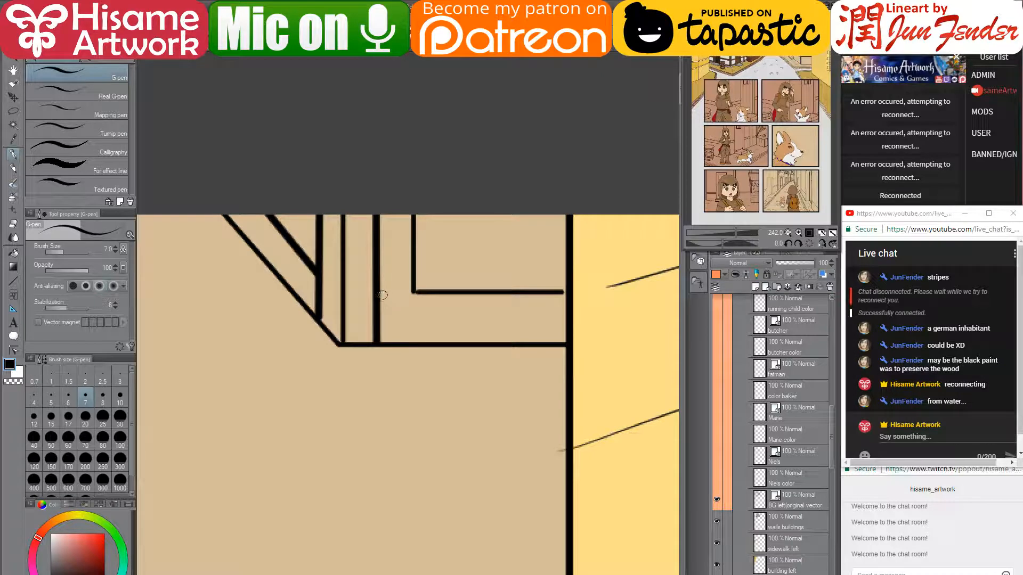
click(14, 350)
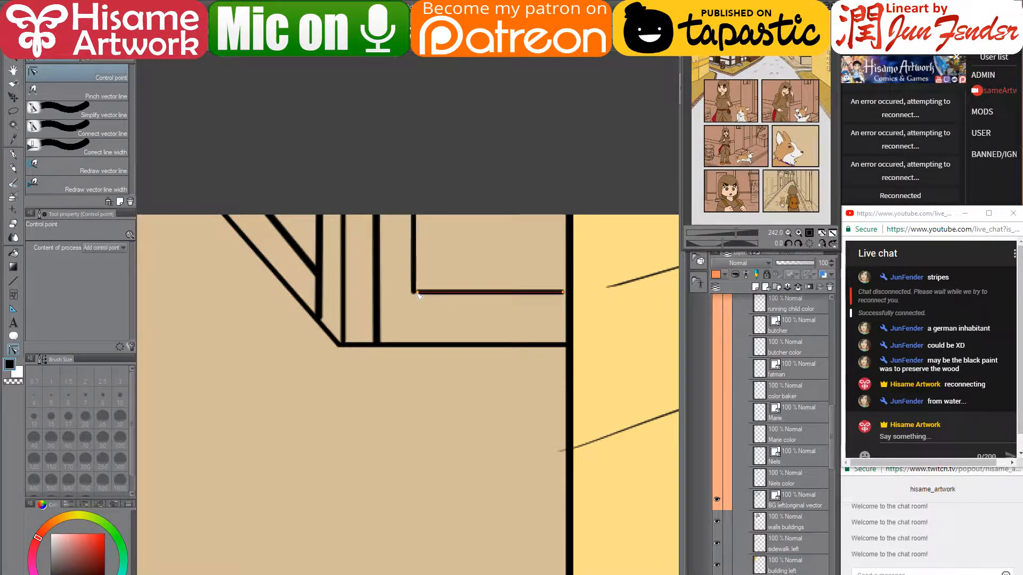
- Drag the trim line endpoints so the horizontal and vertical lines meet at the gable corner
drag(416, 293, 383, 294)
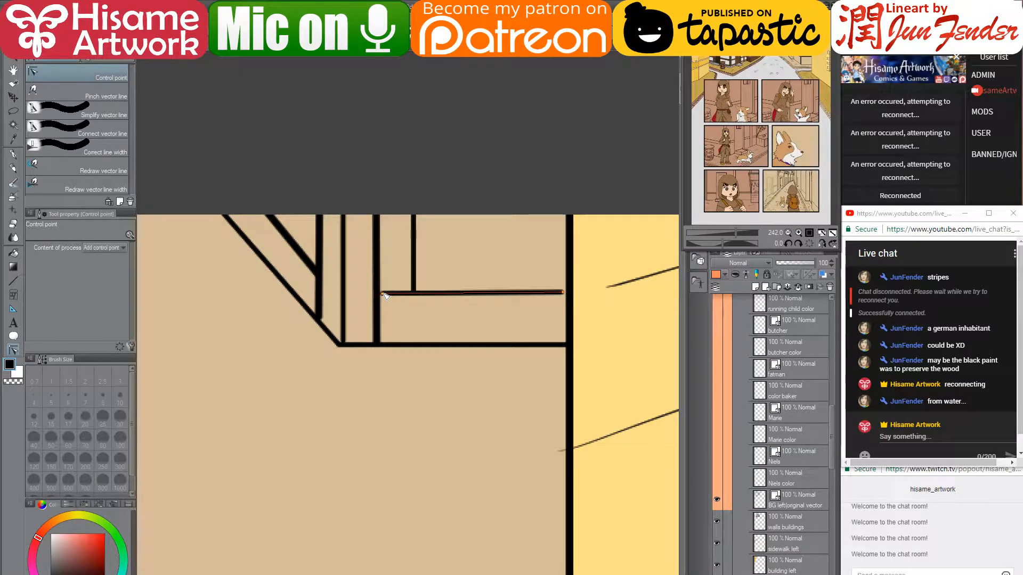
drag(384, 297, 379, 292)
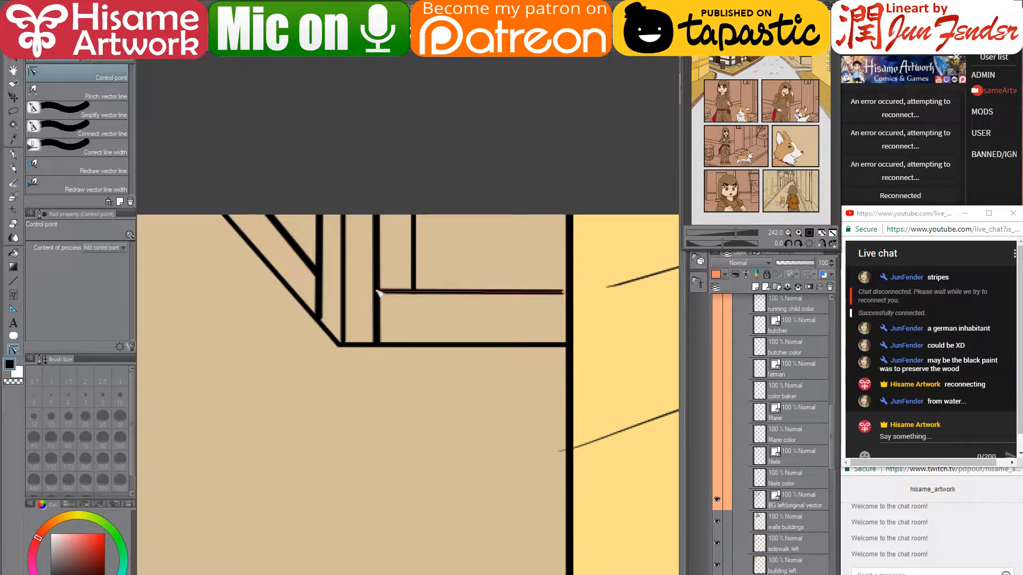
drag(564, 294, 571, 297)
click(375, 302)
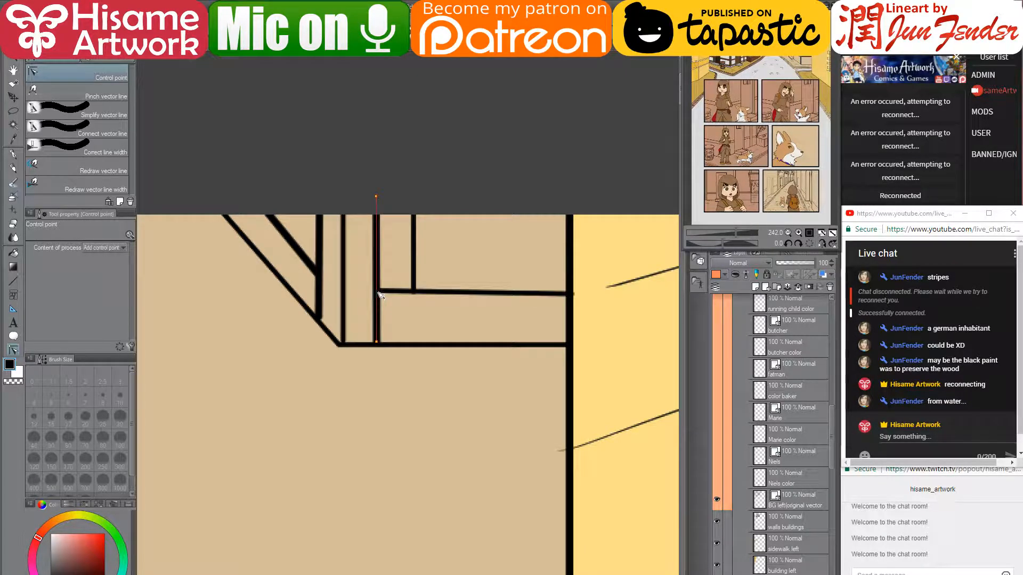
drag(380, 294, 378, 321)
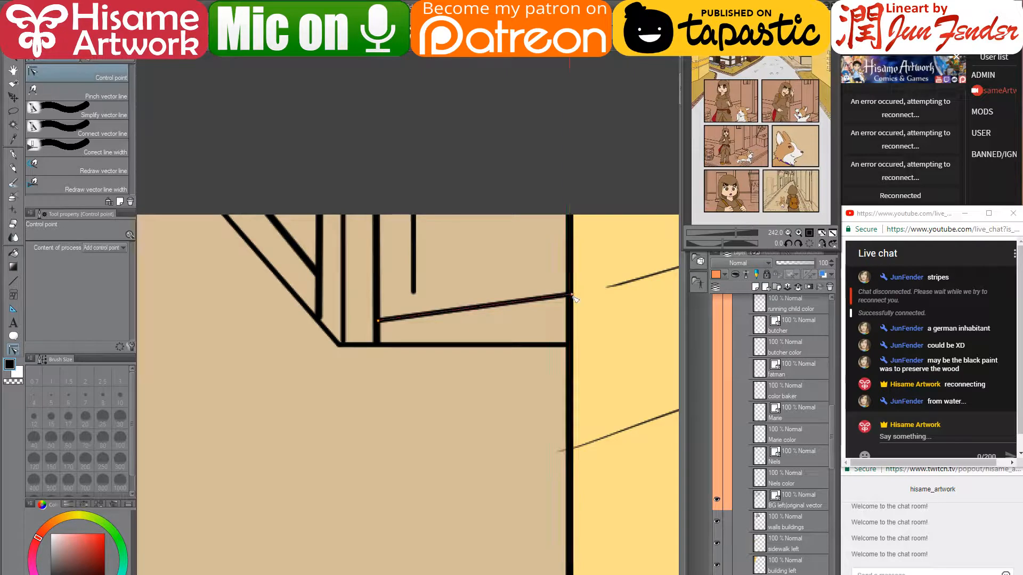
drag(572, 295, 570, 318)
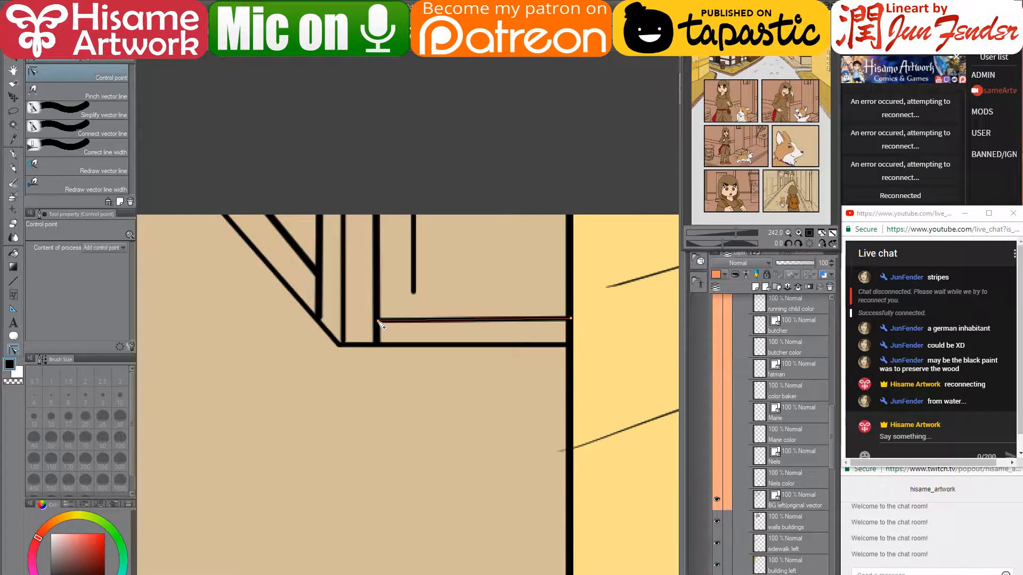
drag(377, 321, 379, 314)
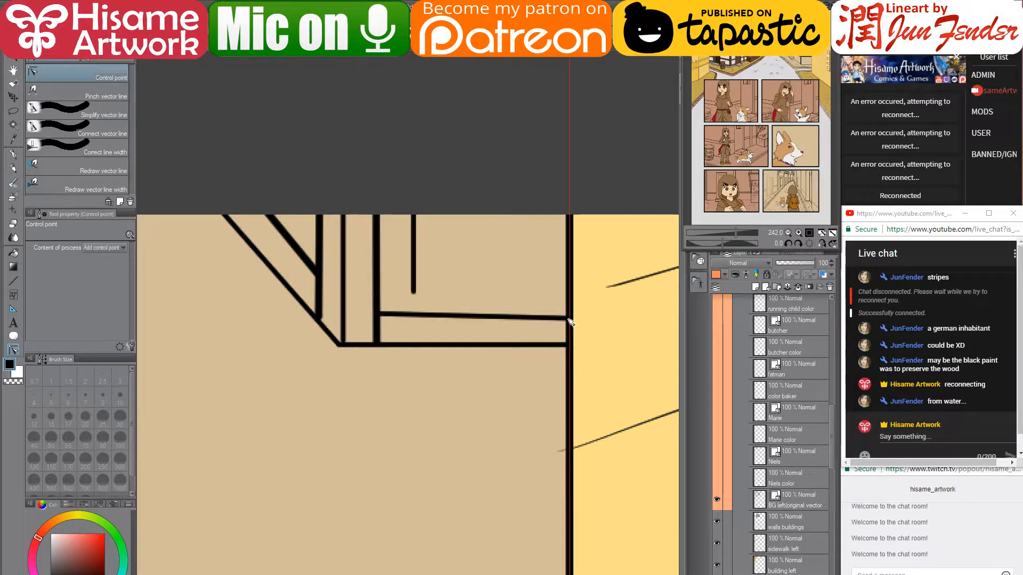
drag(570, 322, 573, 318)
drag(413, 293, 415, 314)
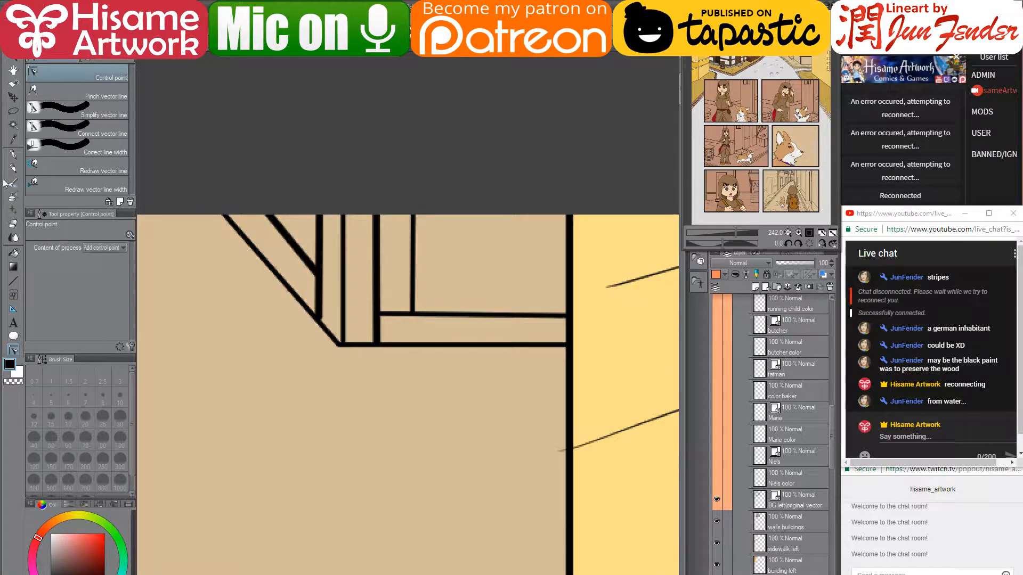
- Ink a new horizontal trim line under the roof with the G-pen at size 5
click(13, 155)
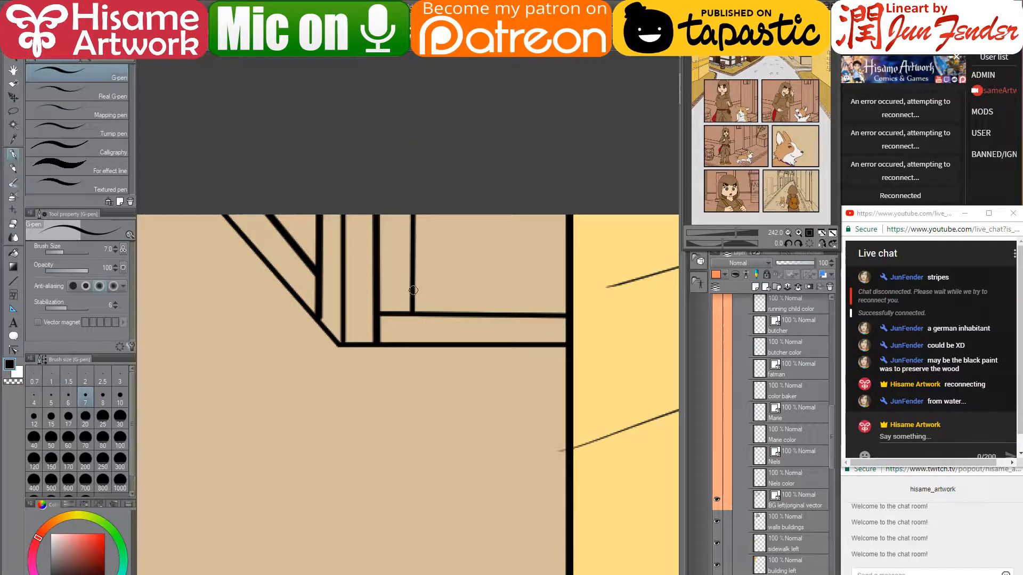
key(bracketleft)
key(bracketleft)
drag(413, 288, 566, 288)
scroll(524, 214, down, 10)
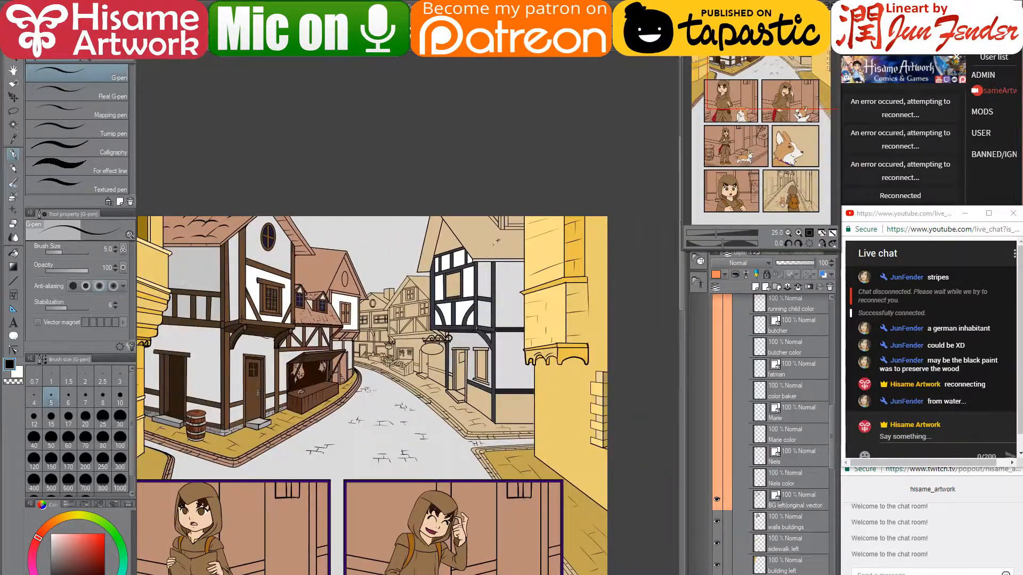
scroll(497, 241, up, 5)
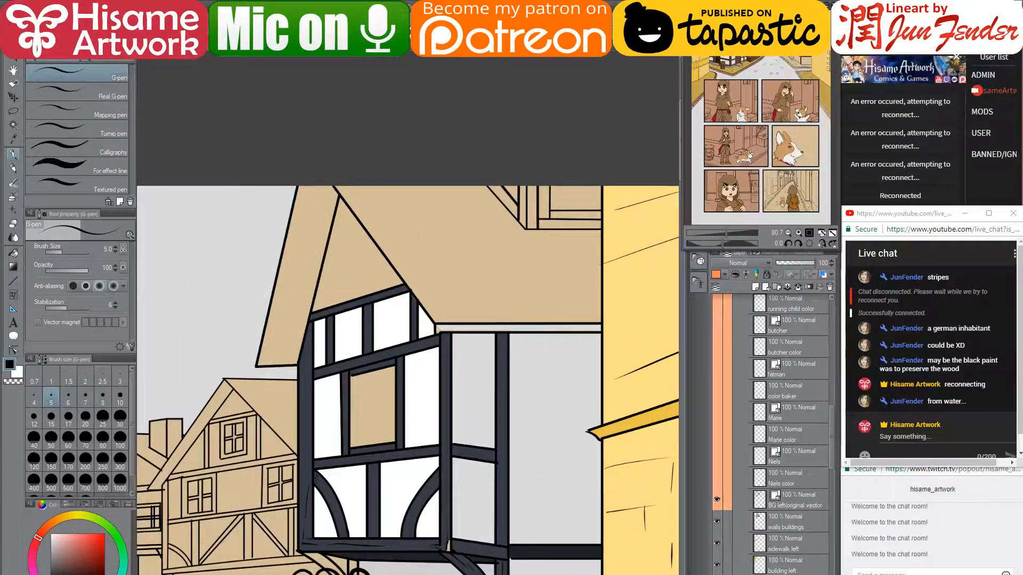
- Make 'bse color bg' the editing layer for the Fill tool, toggling its visibility to check it
click(14, 253)
scroll(781, 528, down, 3)
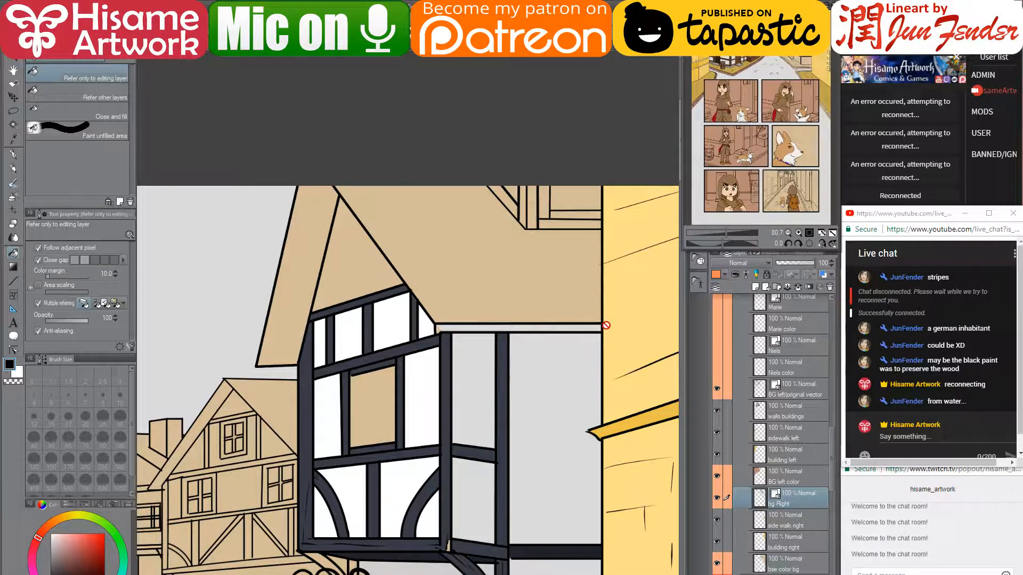
key(space)
key(ctrl+shift)
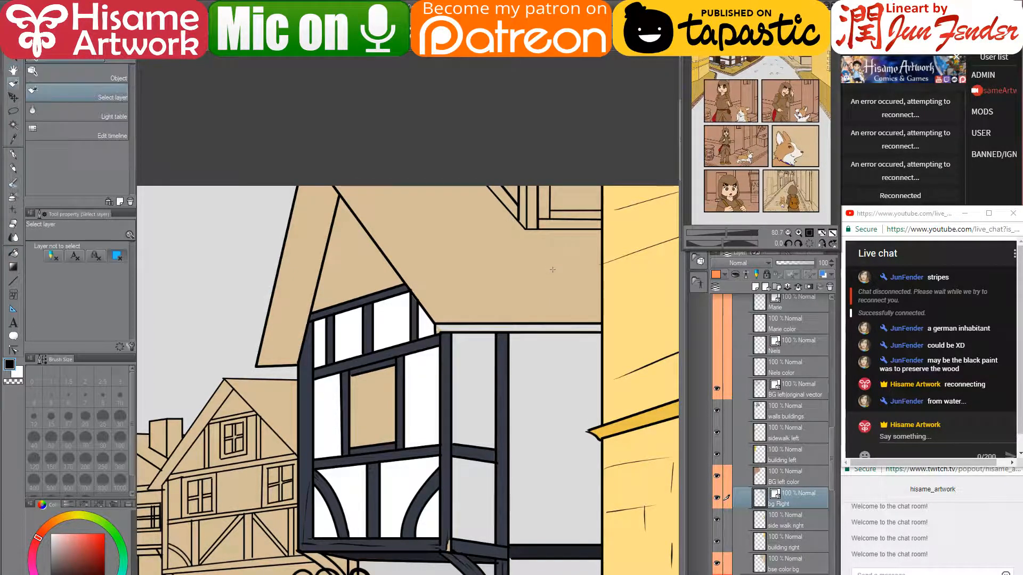
ctrl+shift+click(552, 270)
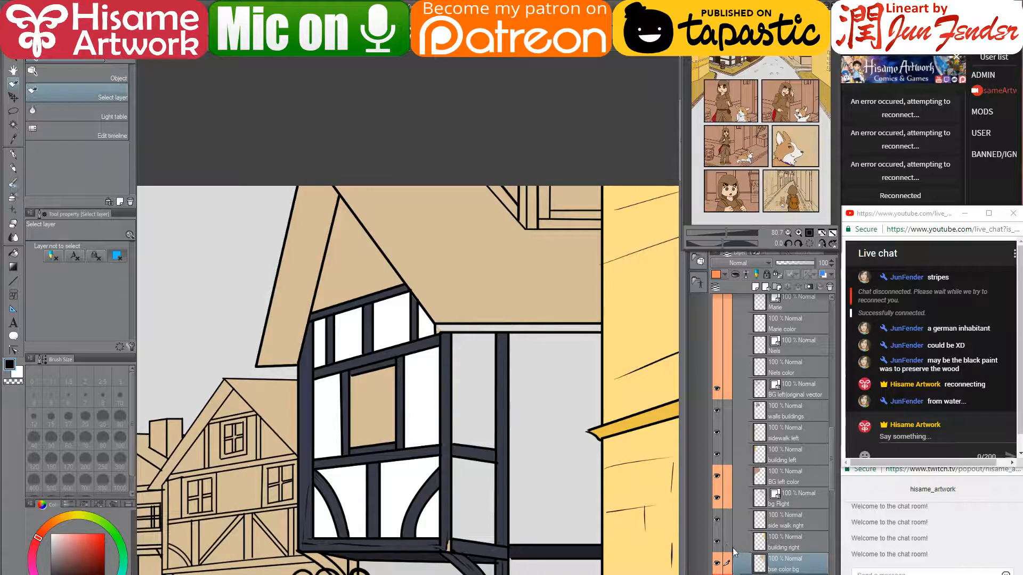
click(14, 252)
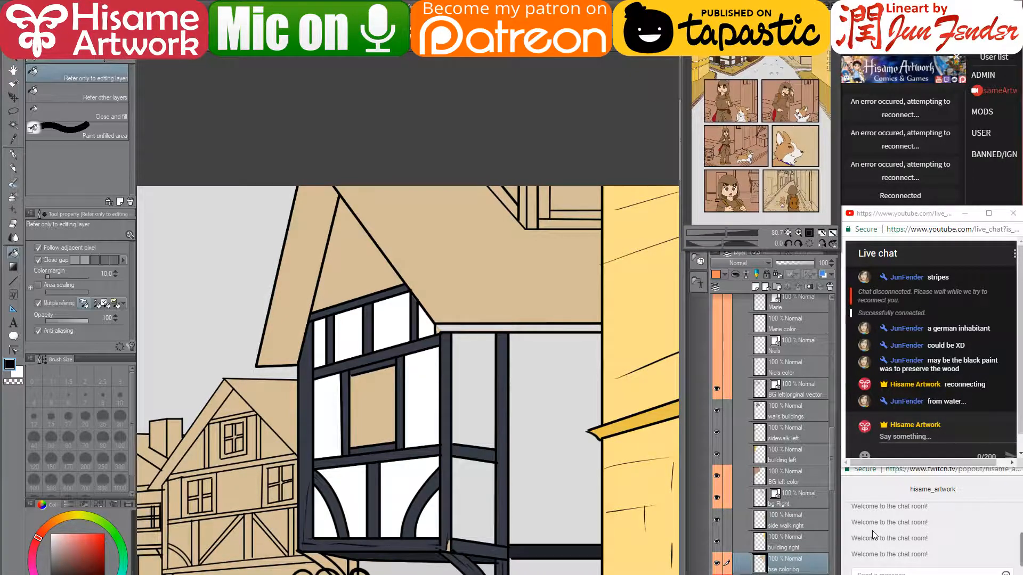
click(718, 564)
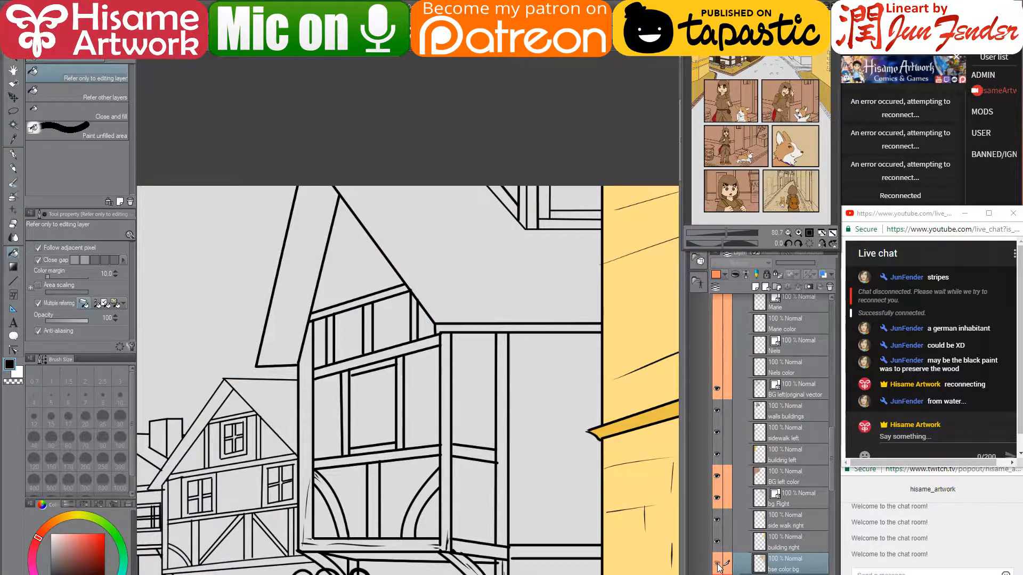
click(718, 564)
click(718, 564)
click(717, 564)
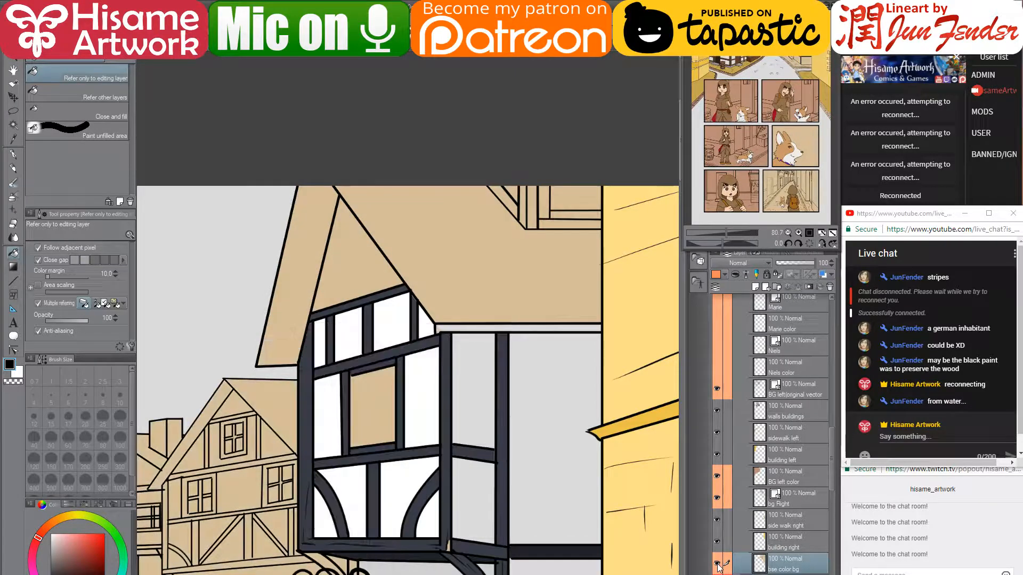
- Fill the strip under the roof edge dark blue-grey and the beam beneath it darker
scroll(496, 467, down, 2)
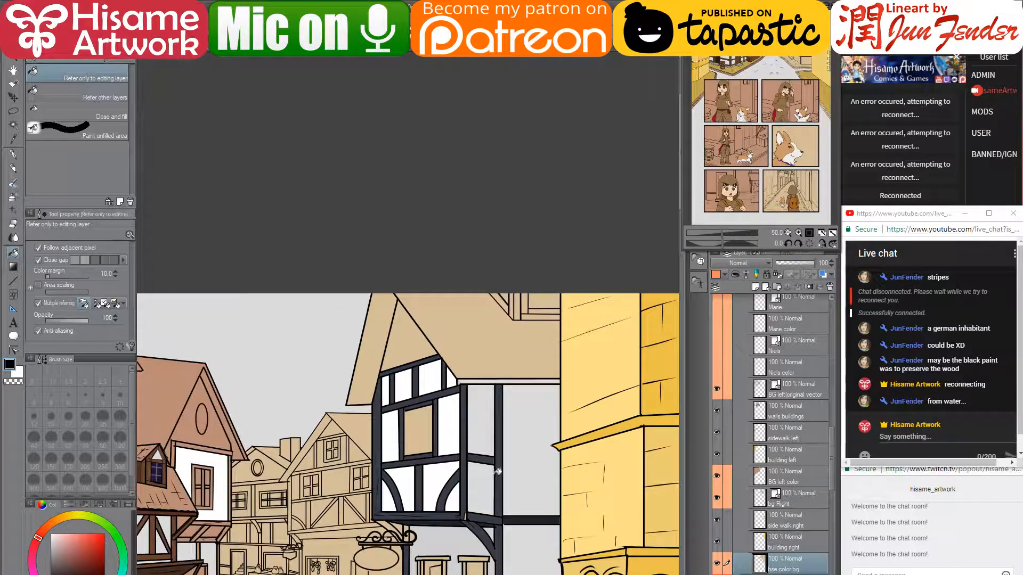
drag(551, 529, 540, 424)
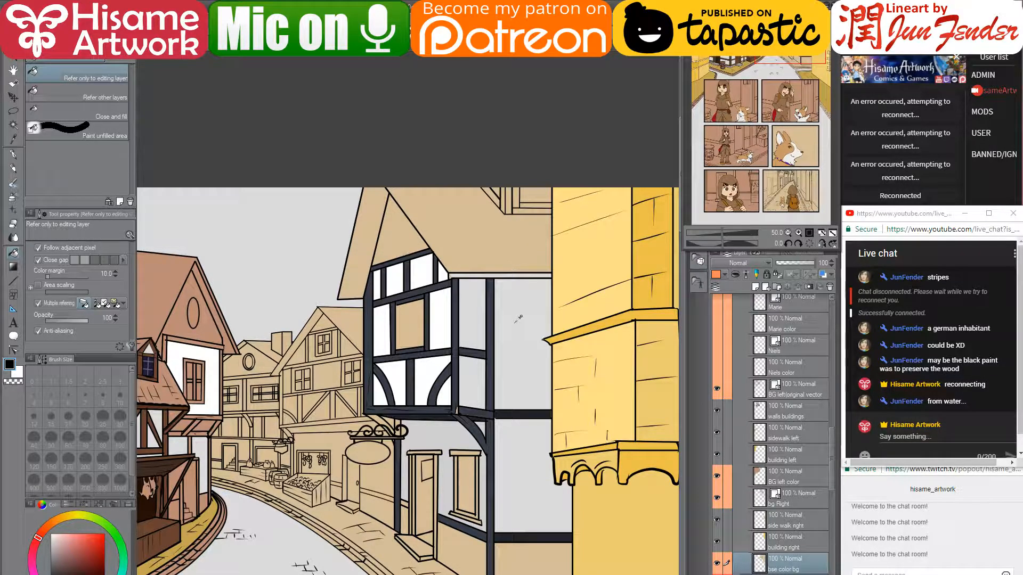
scroll(503, 278, up, 3)
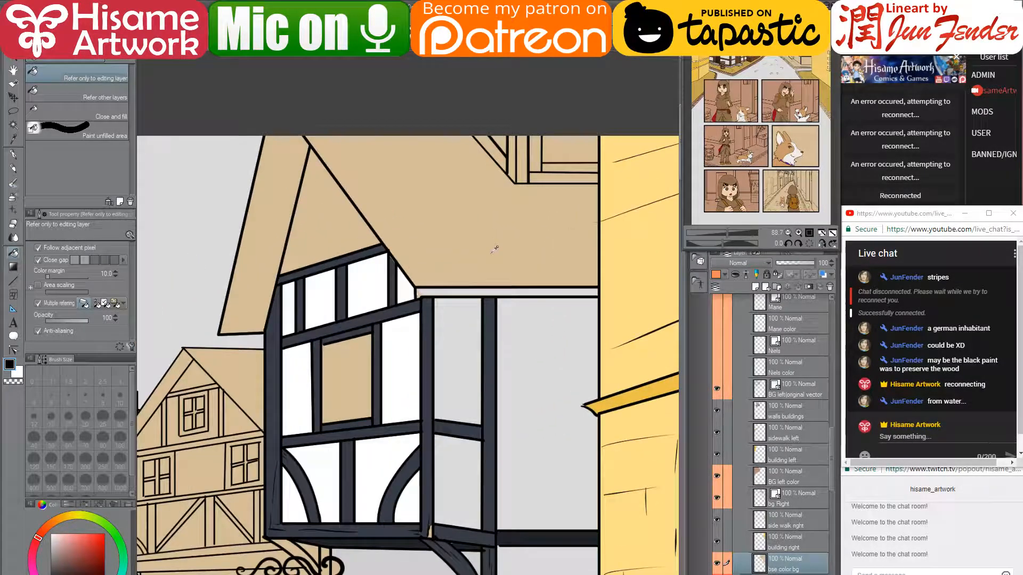
drag(490, 244, 448, 391)
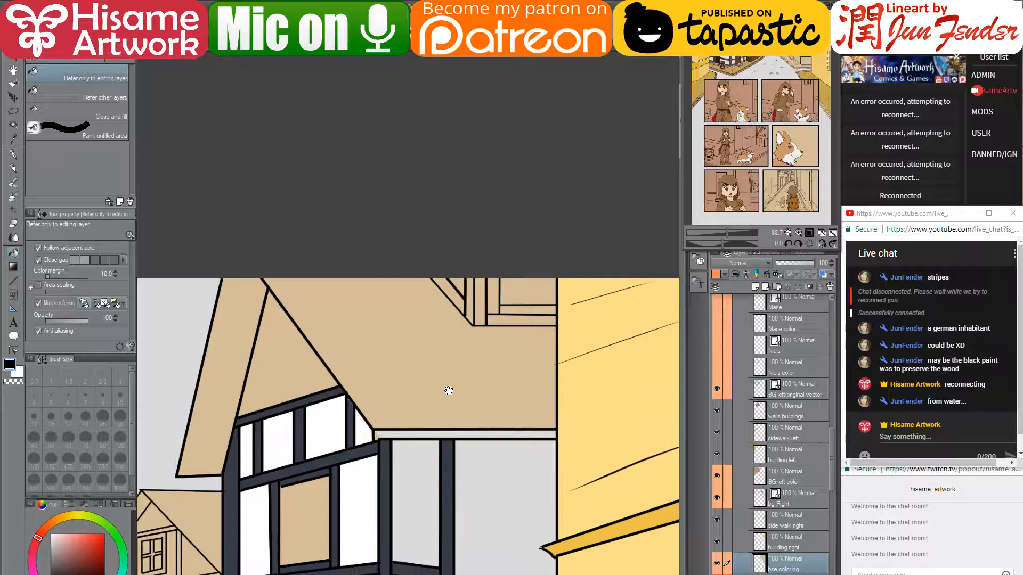
click(442, 432)
alt+click(449, 447)
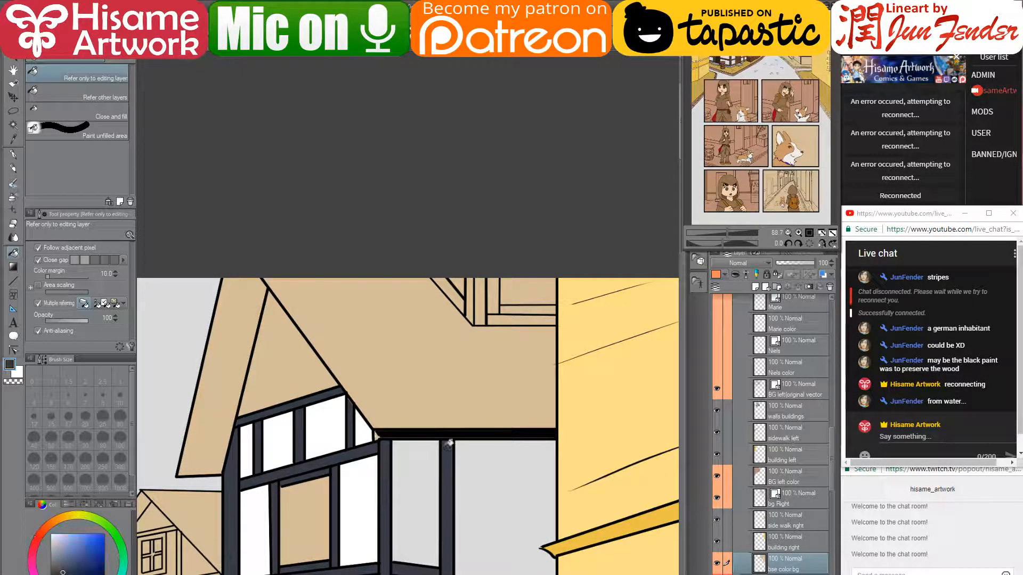
click(450, 433)
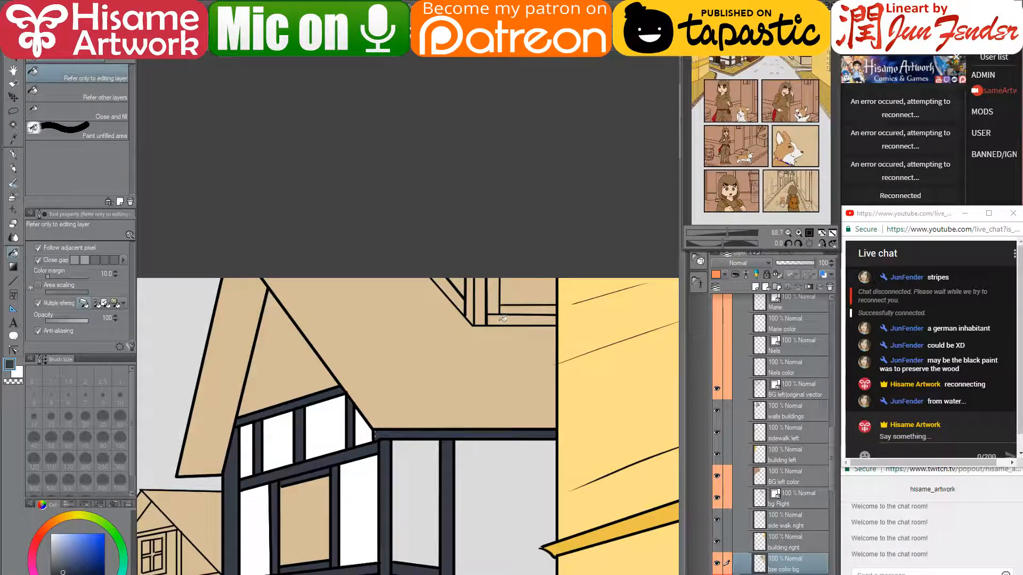
drag(464, 473, 469, 287)
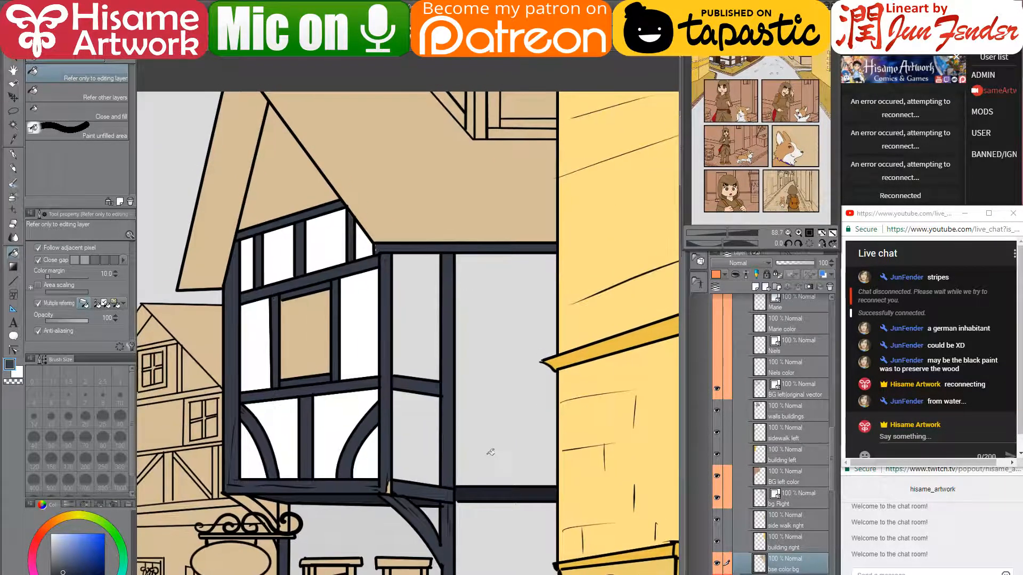
alt+click(482, 489)
click(457, 247)
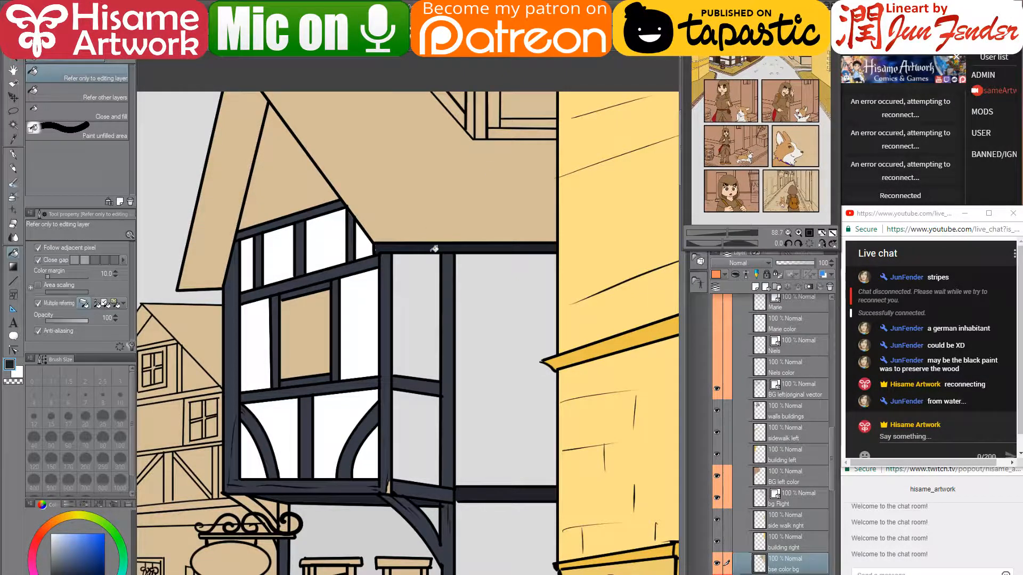
- Fill the gable triangle above the bay window with white
scroll(434, 249, up, 4)
scroll(490, 214, down, 2)
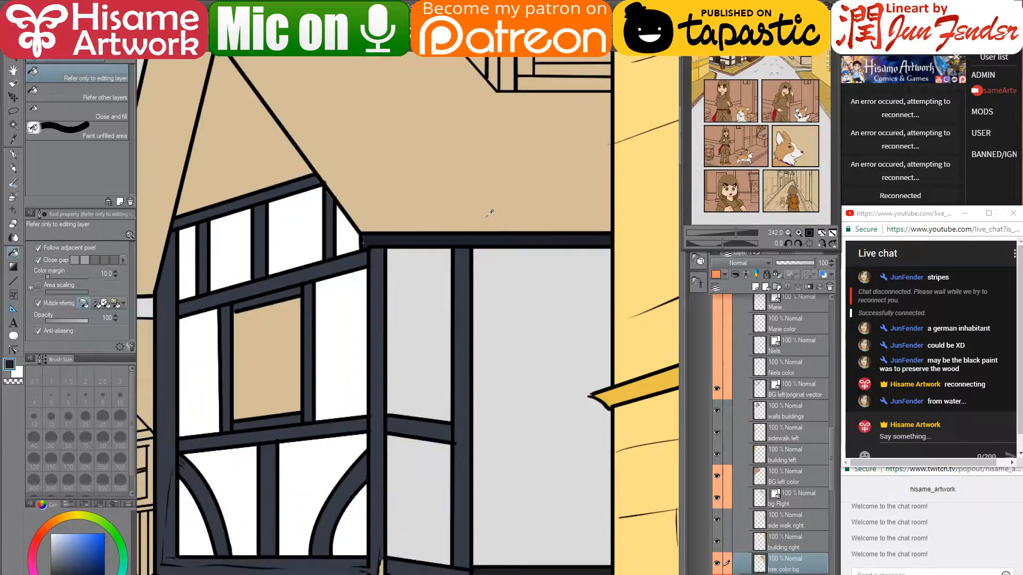
scroll(489, 214, down, 5)
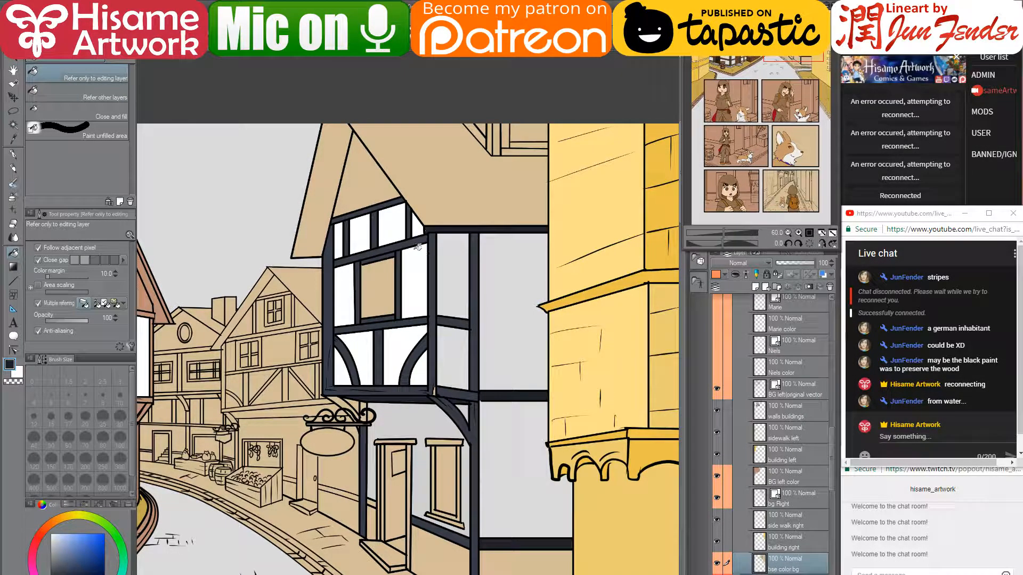
key(x)
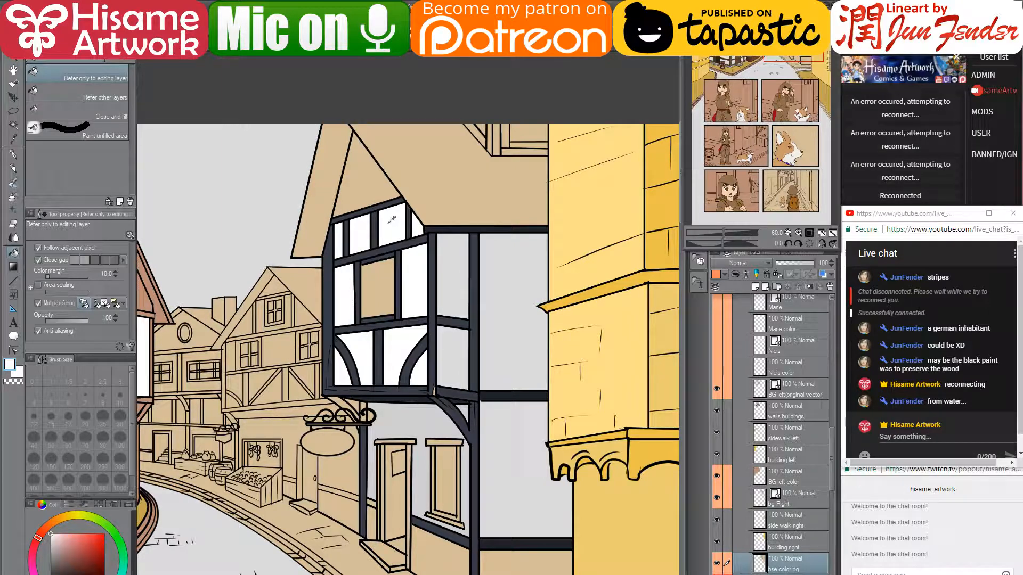
click(358, 182)
- Sample black and fill the upper and lower roof-corner trim strips black
drag(447, 166, 440, 272)
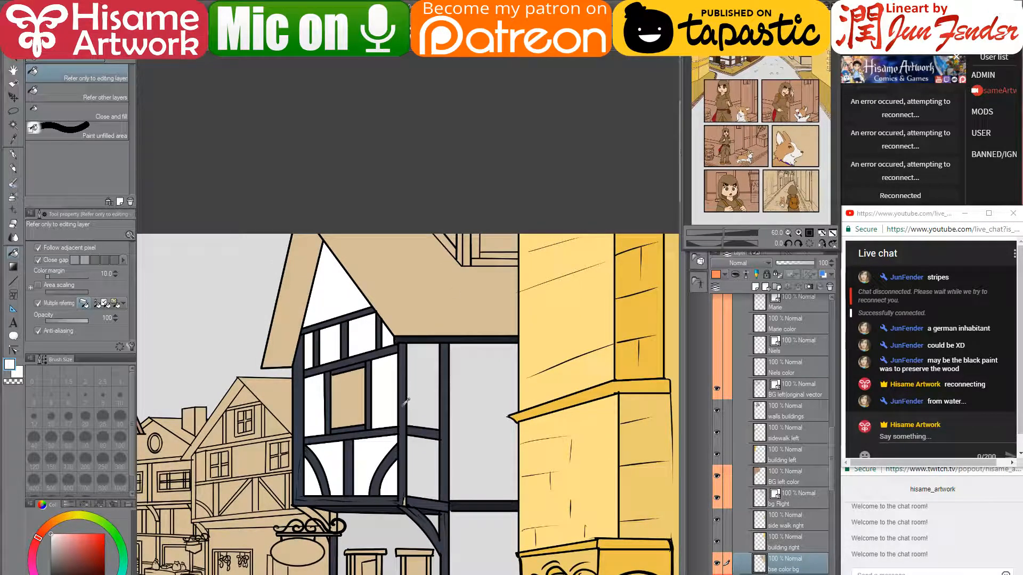
alt+click(485, 503)
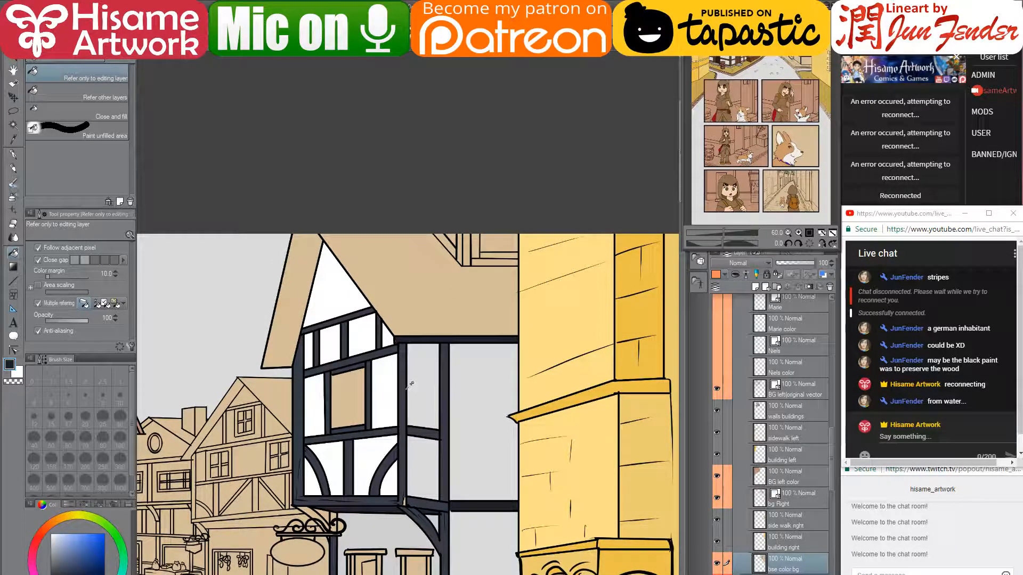
scroll(517, 234, up, 3)
scroll(425, 247, up, 2)
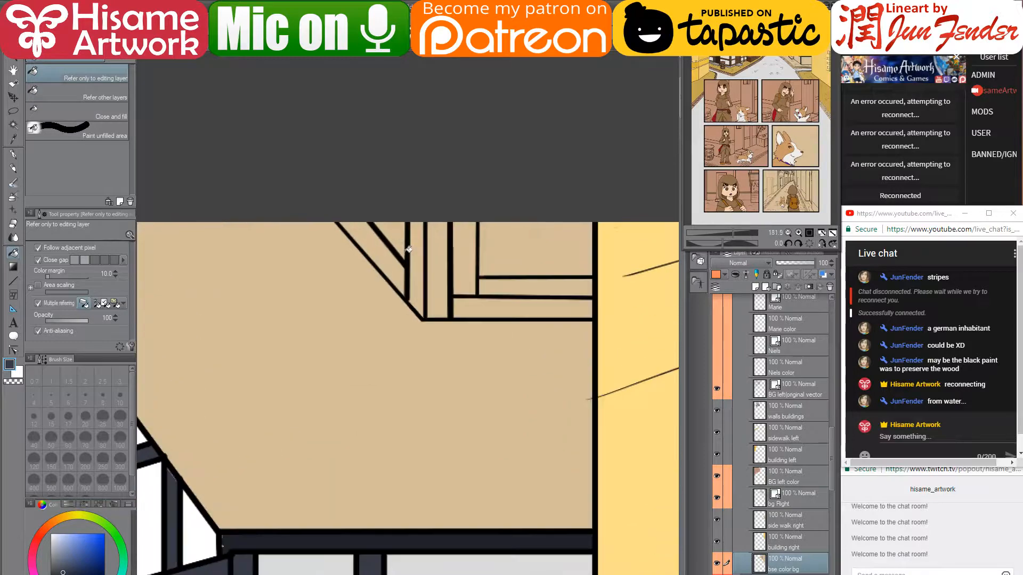
click(500, 303)
click(500, 285)
click(464, 266)
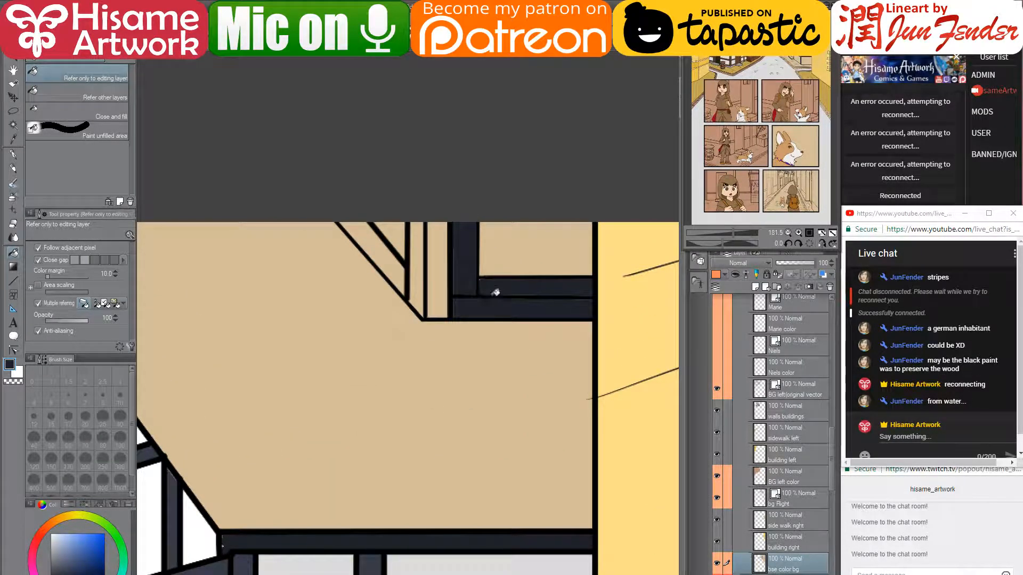
click(470, 274)
- Darken the remaining tan strips: vertical post strip, roof bottom edge and diagonal between roof lines
click(442, 294)
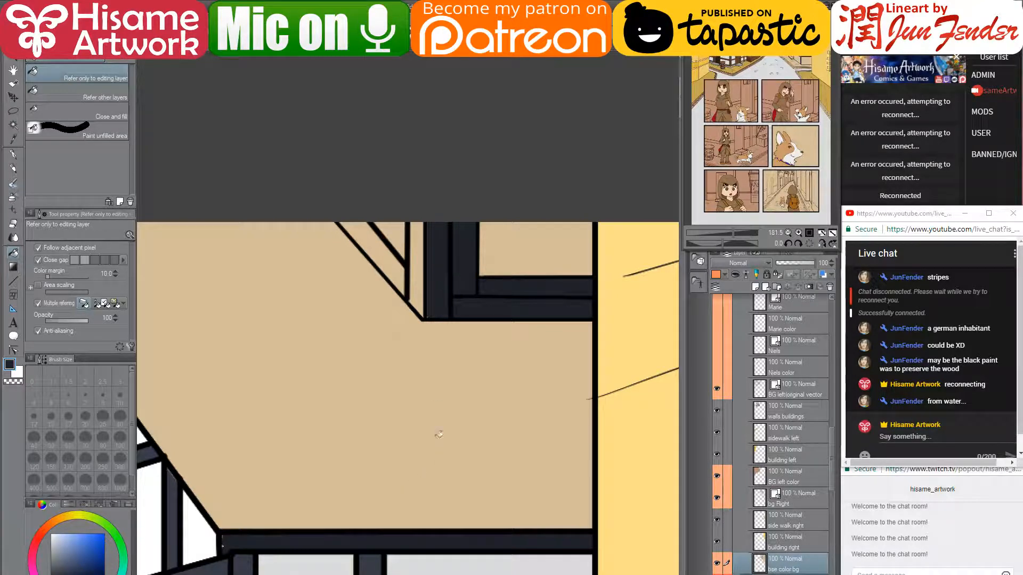
click(385, 529)
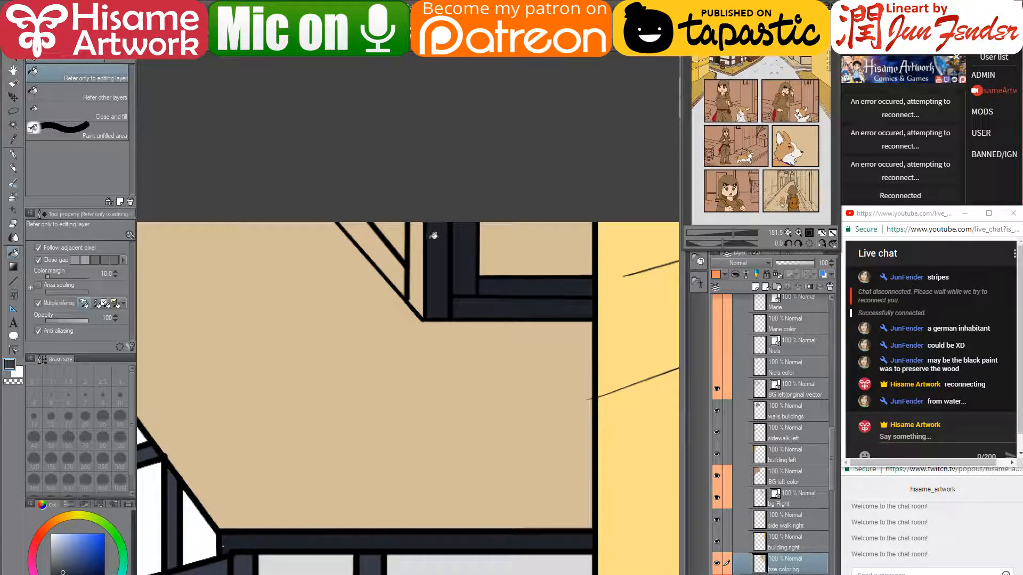
click(421, 251)
click(404, 270)
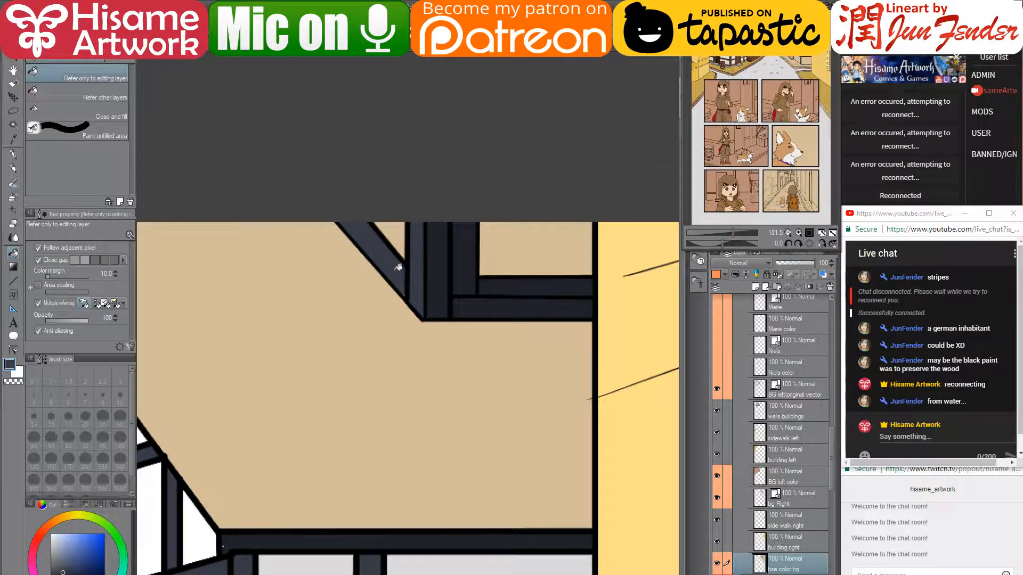
scroll(381, 362, down, 4)
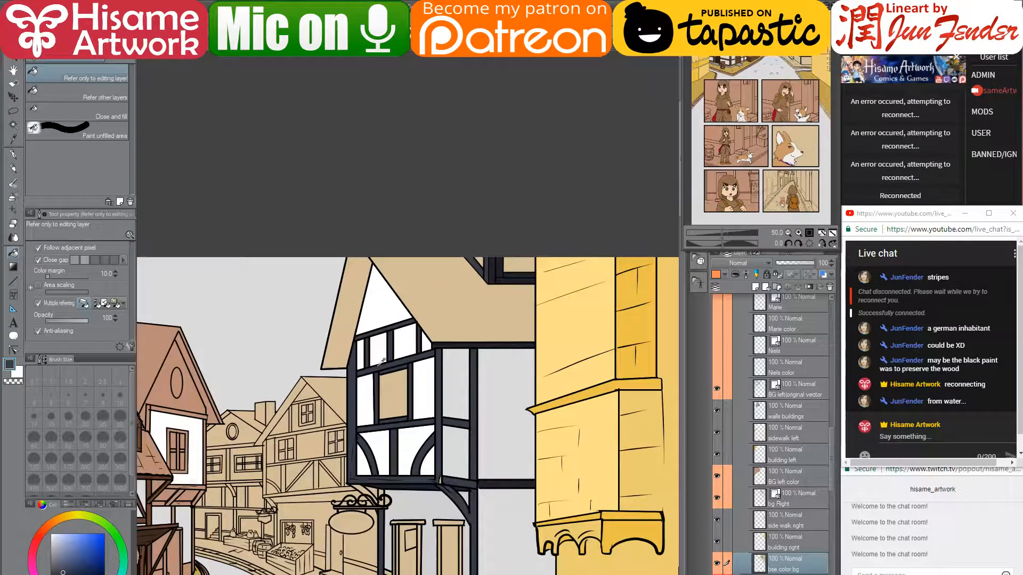
drag(381, 362, 431, 269)
scroll(531, 501, up, 4)
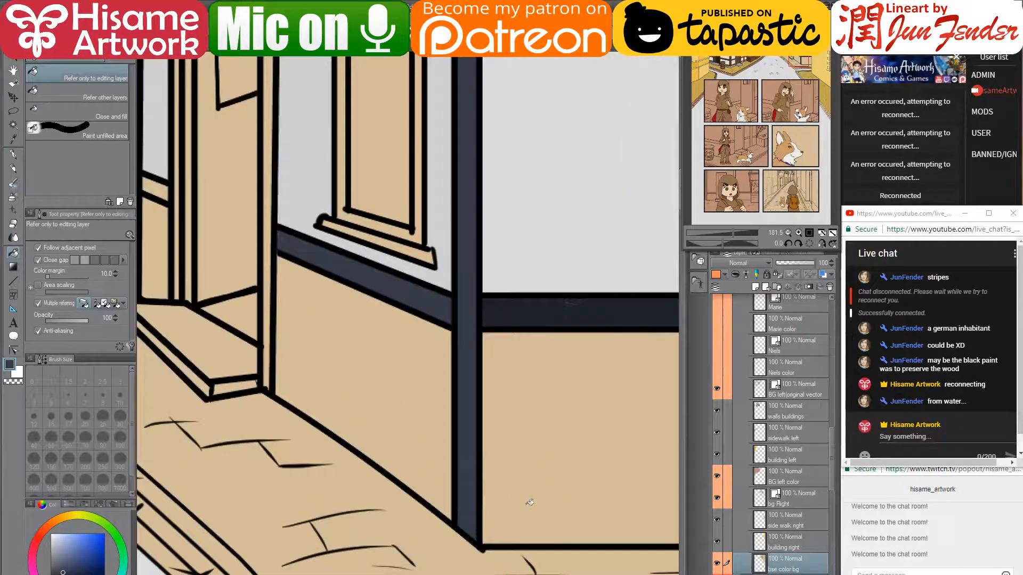
alt+click(603, 304)
- Using the post's colour, fill the left post strips, door-frame strip, door panel and lintel dark navy
drag(332, 324, 473, 376)
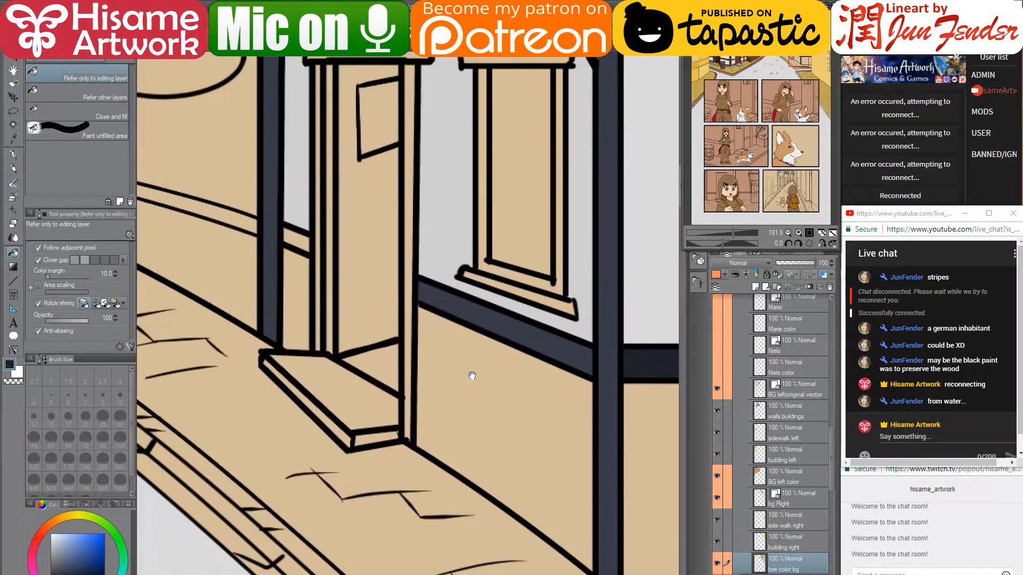
alt+click(272, 239)
drag(296, 240, 343, 378)
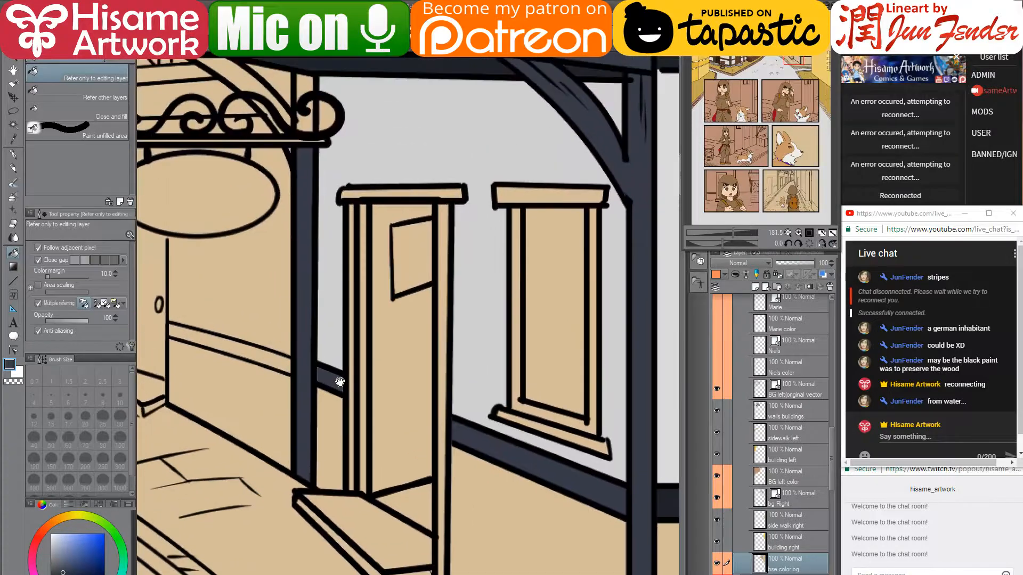
click(366, 226)
click(354, 236)
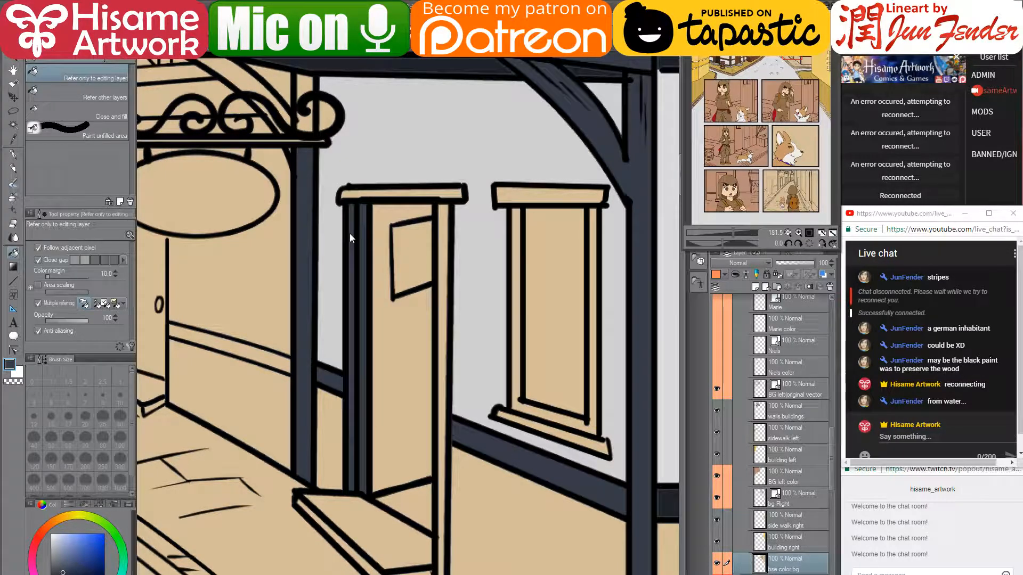
click(366, 268)
click(412, 342)
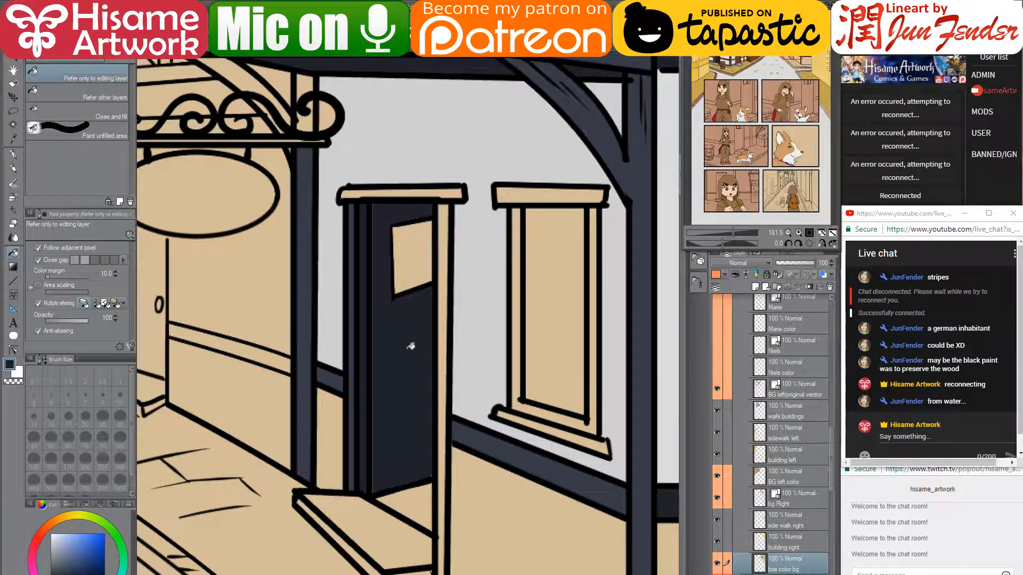
click(407, 190)
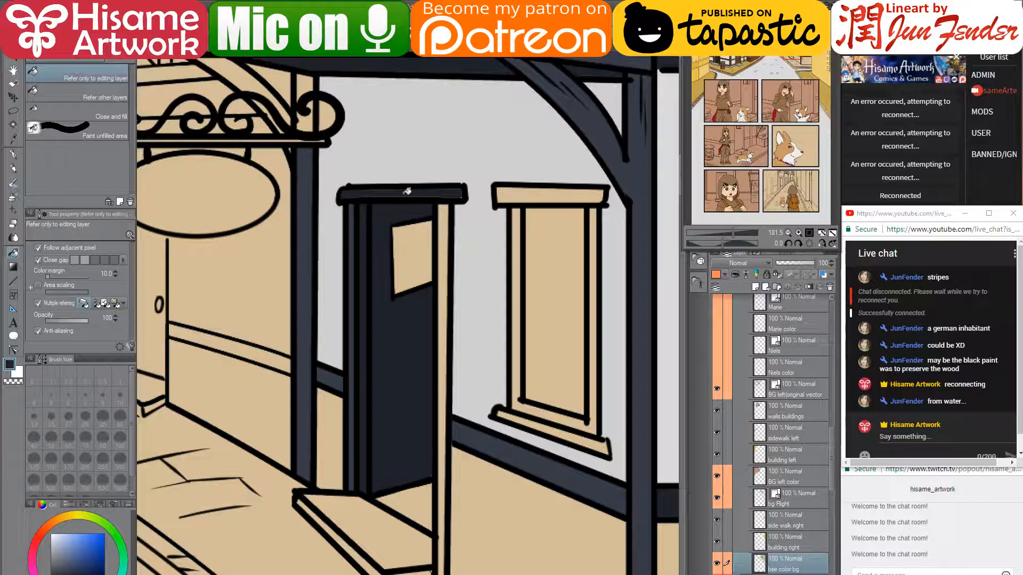
- Refill the lintel lighter navy, then fill the right post, window frame, sill and top trim
alt+click(352, 219)
click(358, 196)
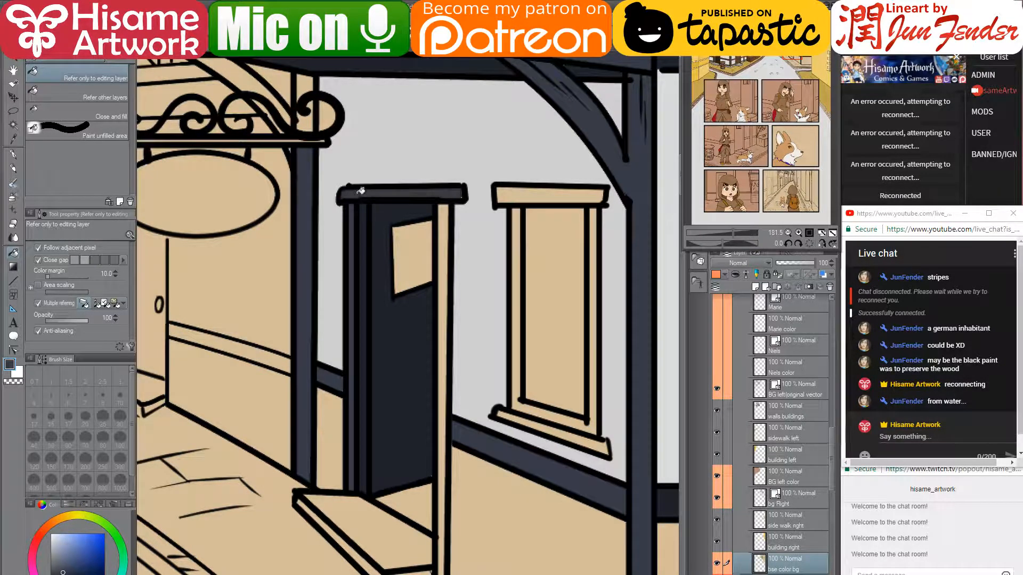
click(449, 236)
click(518, 246)
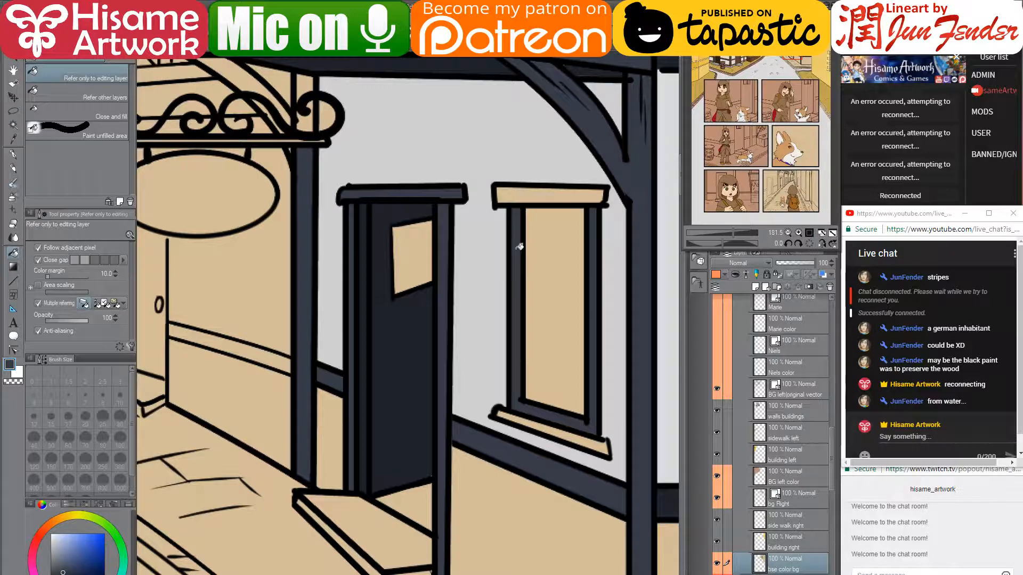
click(557, 434)
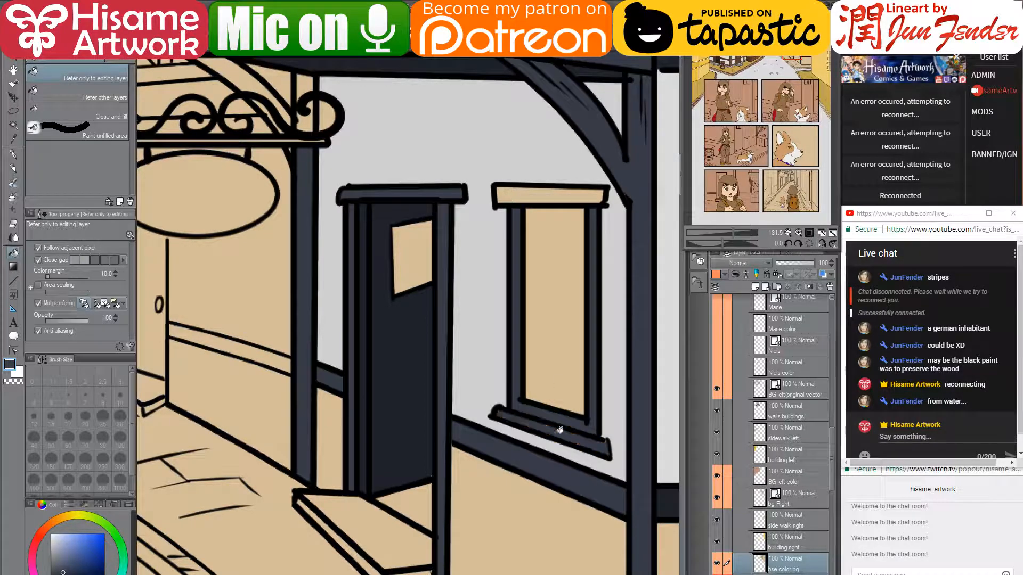
click(541, 192)
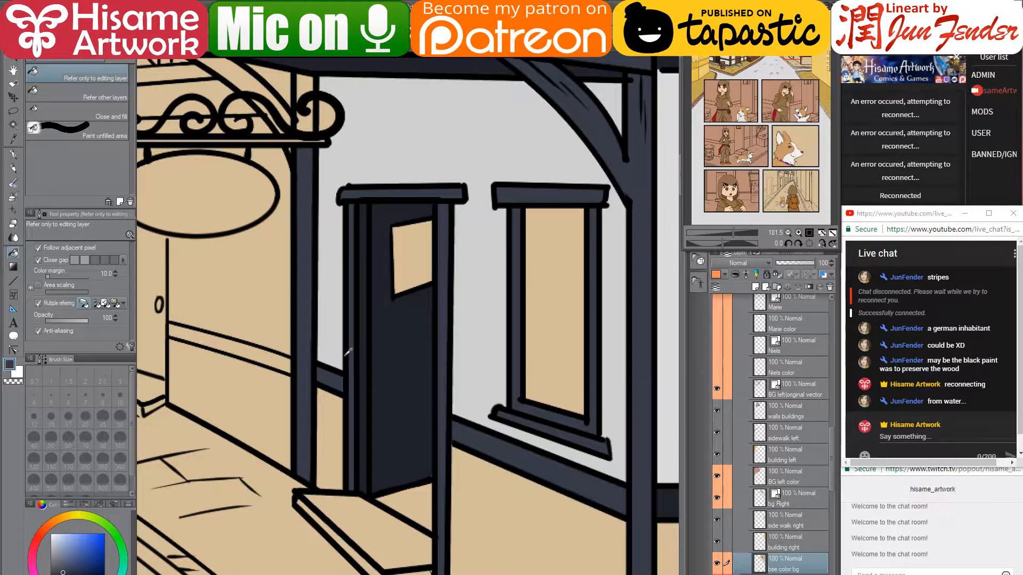
scroll(349, 352, down, 2)
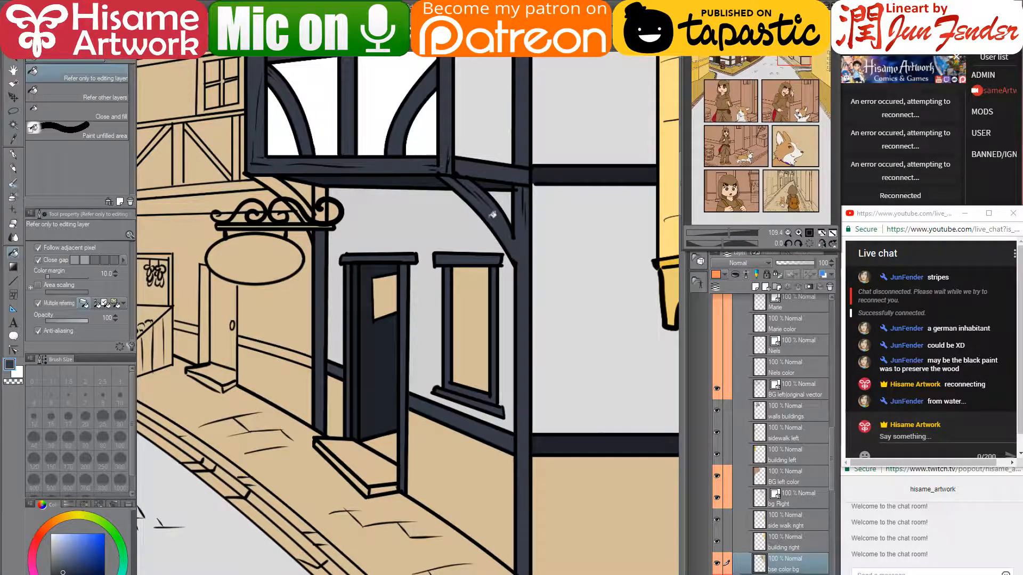
- Inspect the bg Right vector lines with the Control point tool, then reselect the bse color bg layer
scroll(515, 172, up, 2)
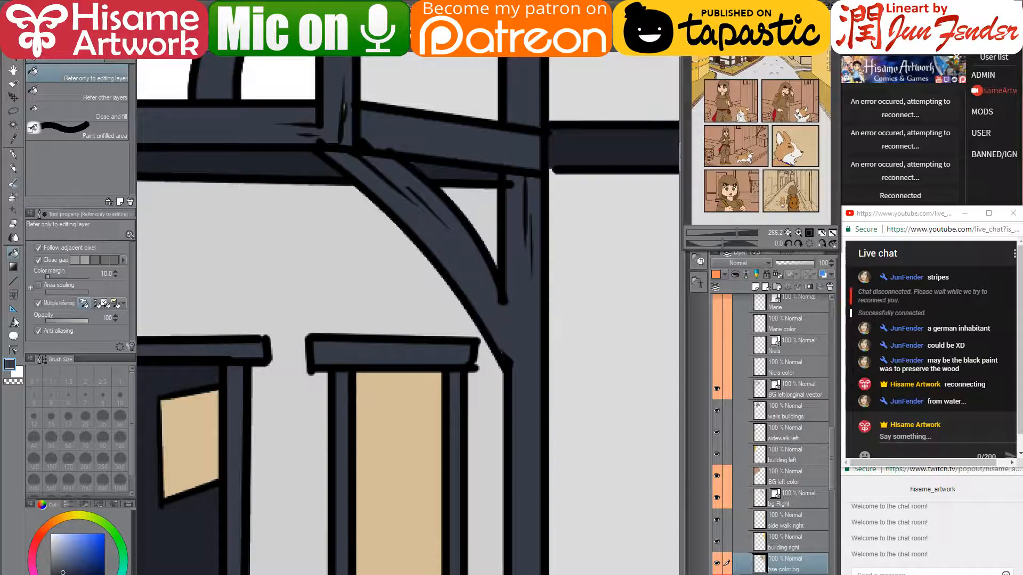
click(14, 155)
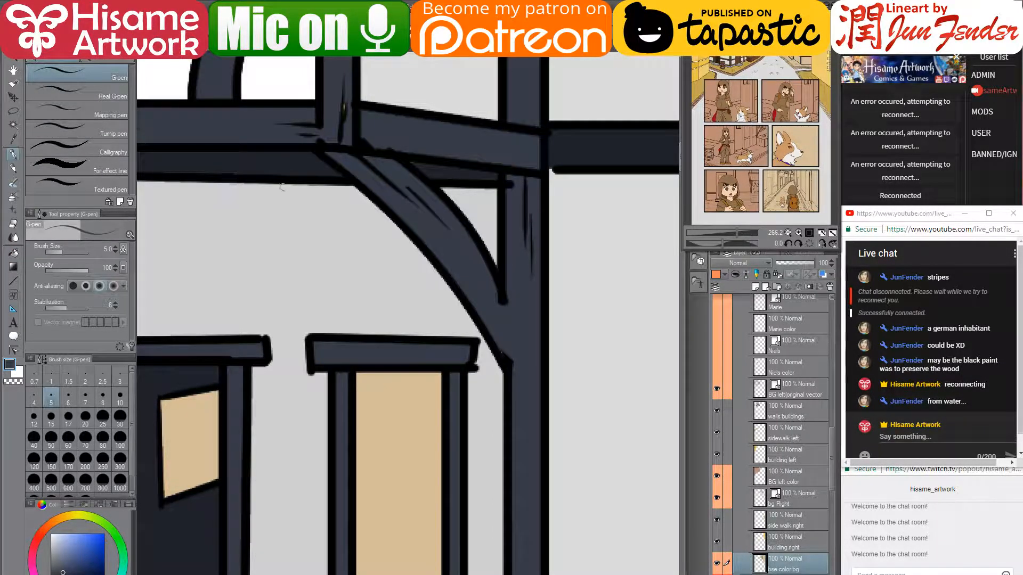
click(19, 349)
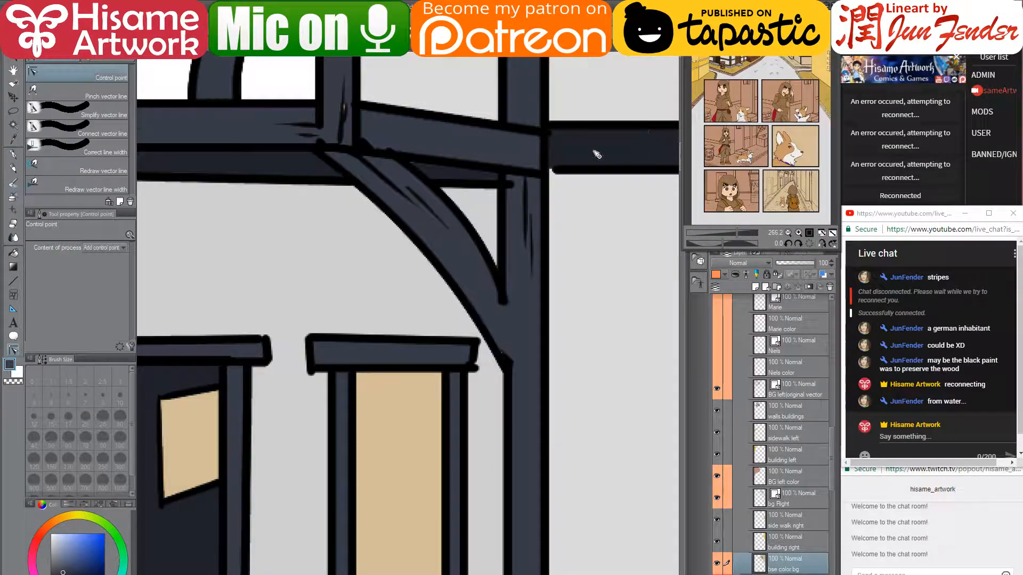
ctrl+shift+click(515, 187)
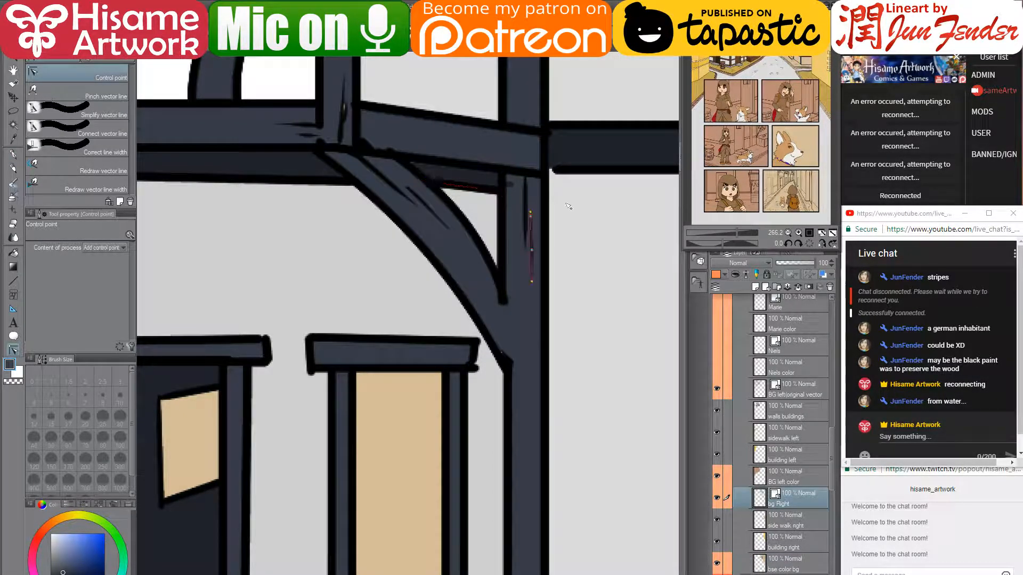
key(g)
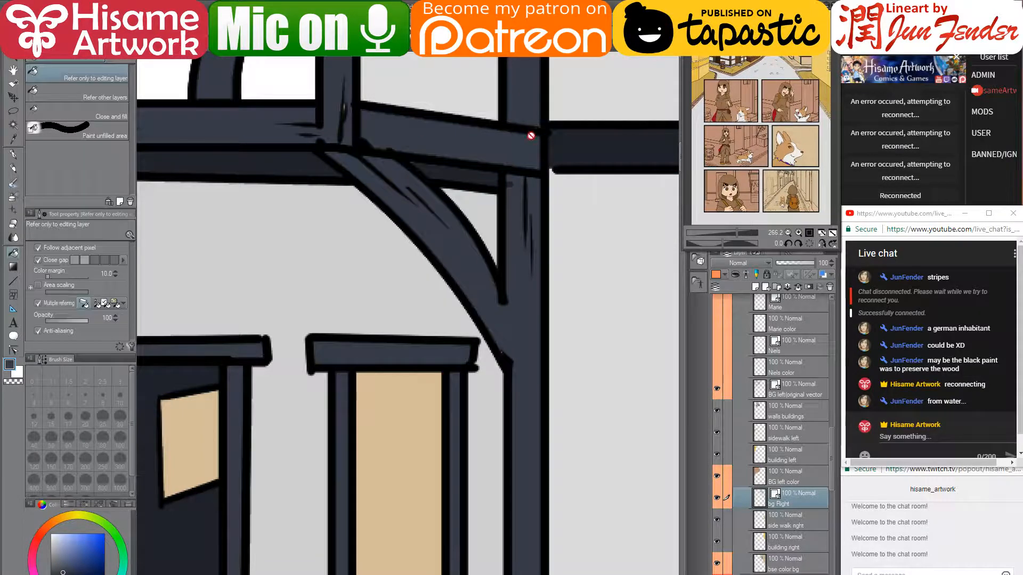
click(800, 520)
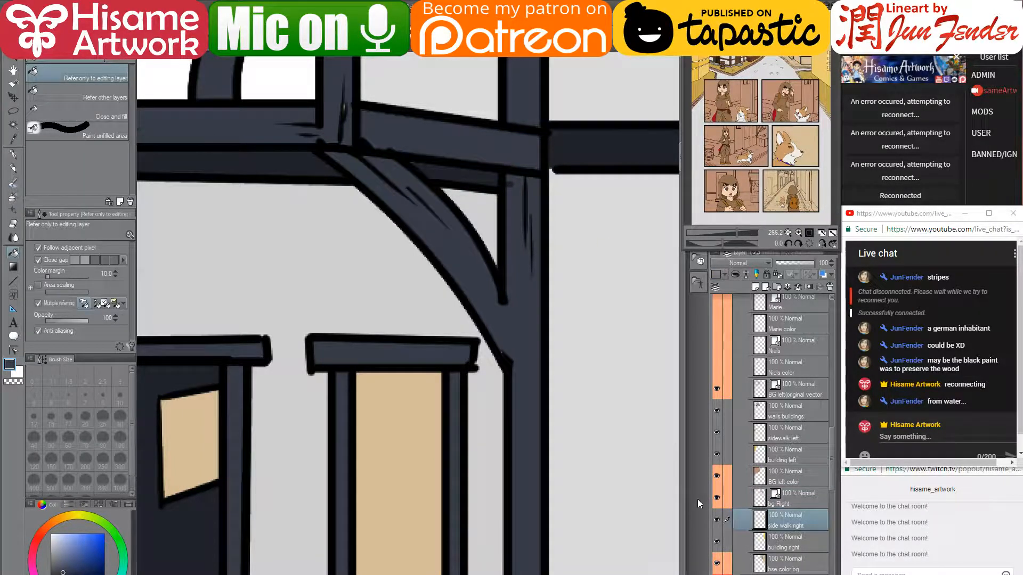
click(783, 565)
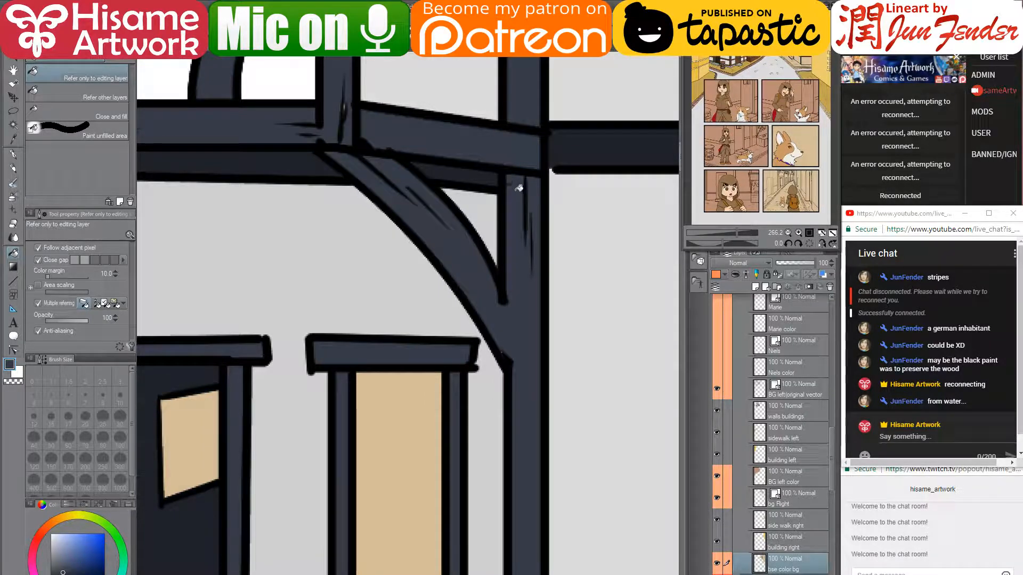
- Set the G-pen to size 15 and sample the post's light blue-grey colour
key(p)
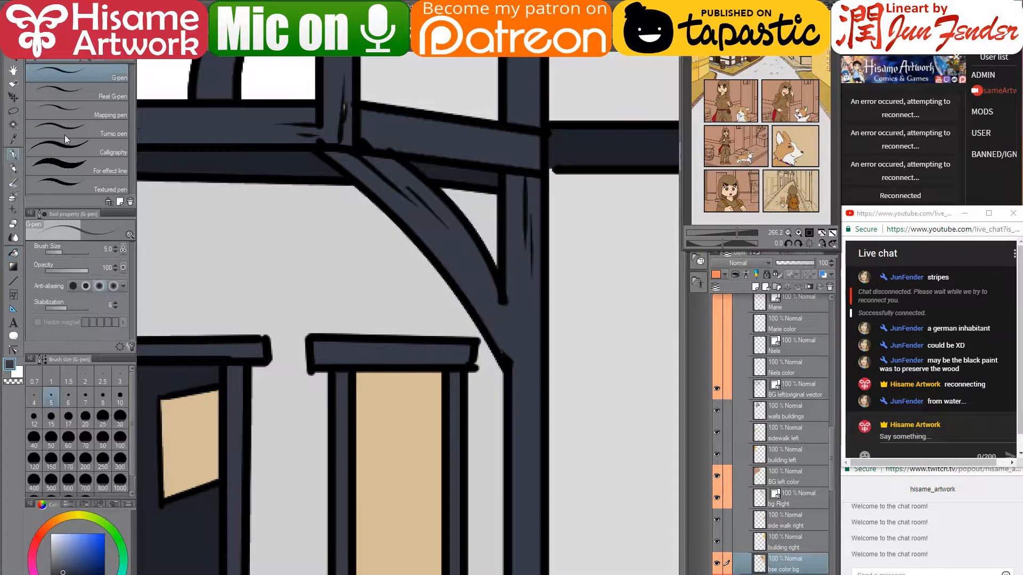
key(bracketright)
key(bracketright)
key(bracketright)
key(bracketright)
key(bracketright)
key(bracketright)
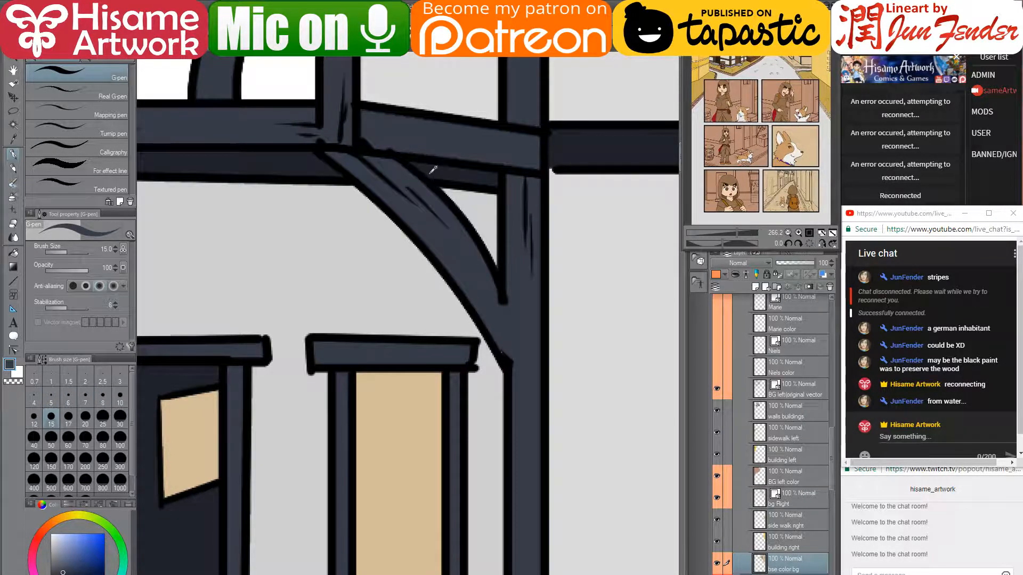
alt+click(412, 134)
alt+click(589, 141)
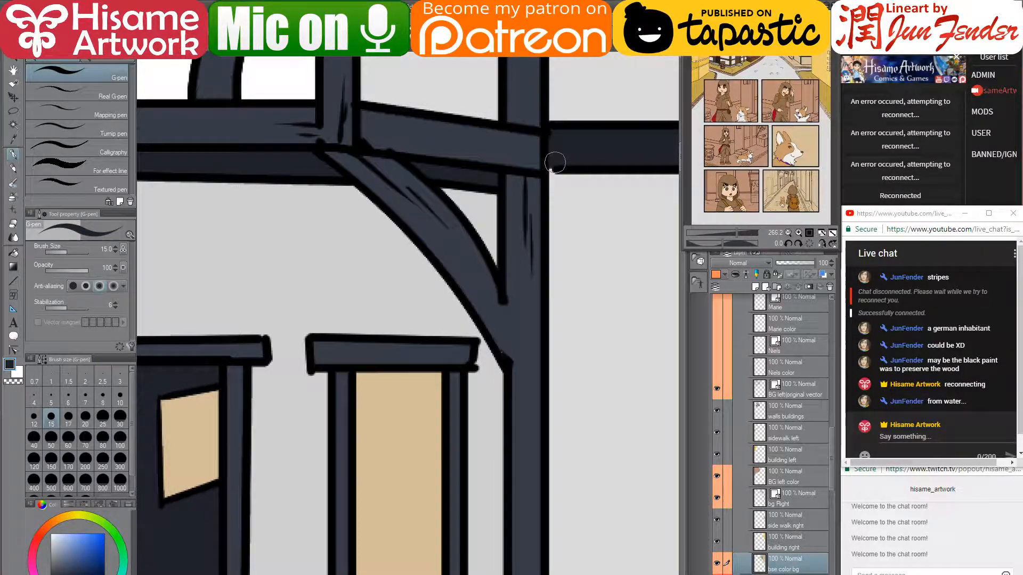
alt+click(515, 322)
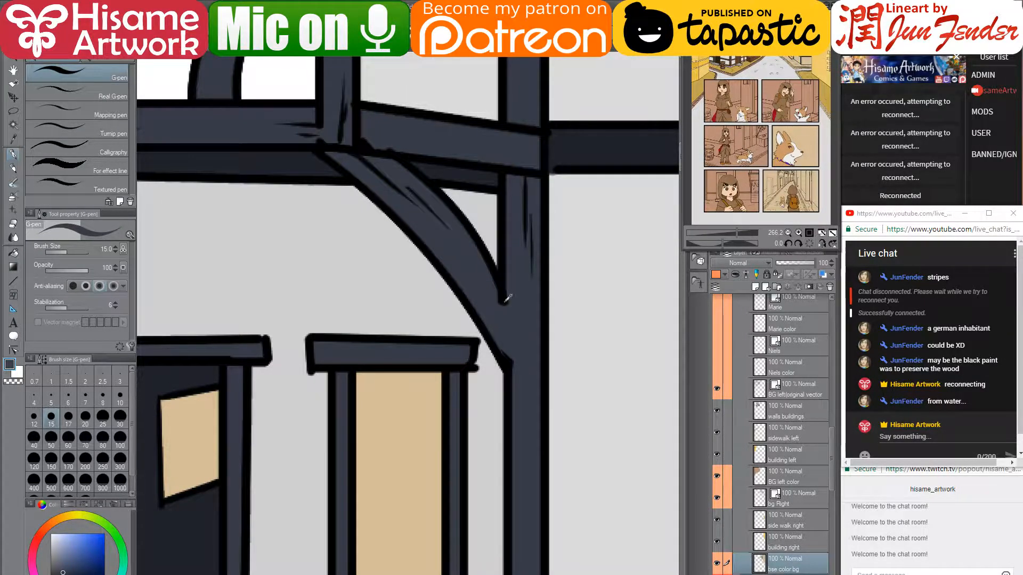
scroll(503, 292, down, 5)
scroll(497, 286, down, 2)
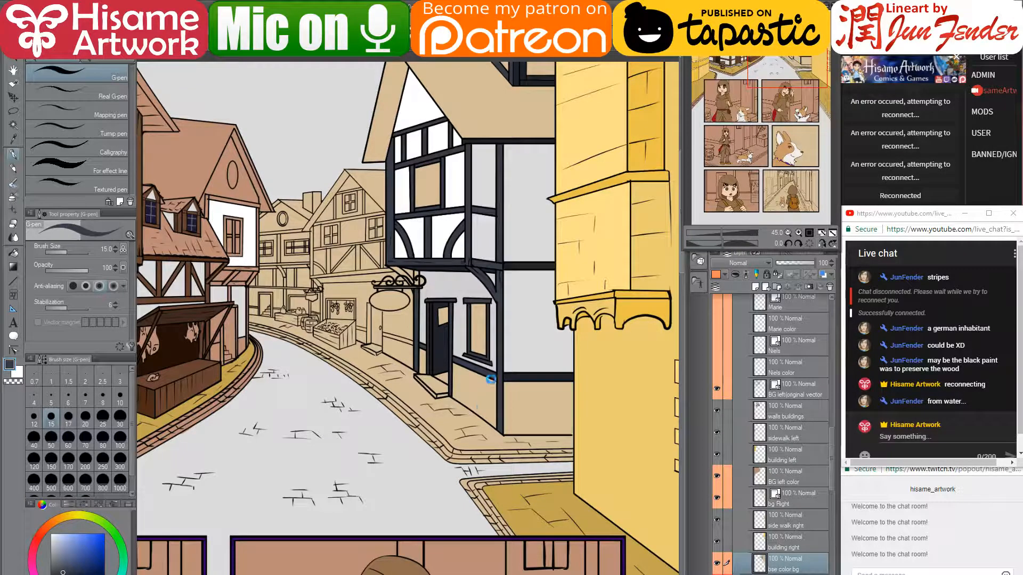
- Straighten the diagonal wall-base line by moving its corner point with the Control point tool
scroll(514, 386, up, 4)
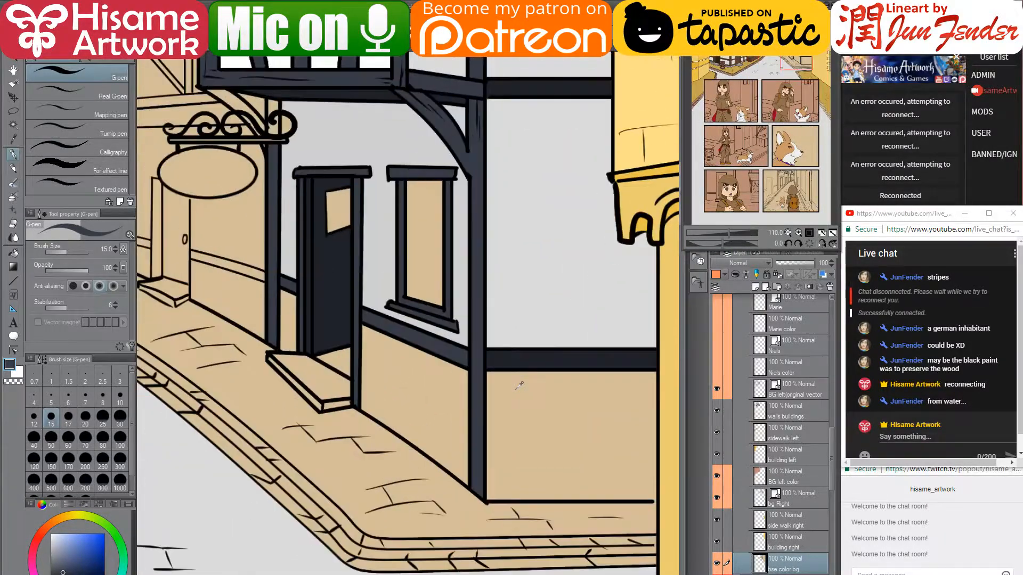
scroll(530, 392, up, 2)
scroll(525, 361, up, 2)
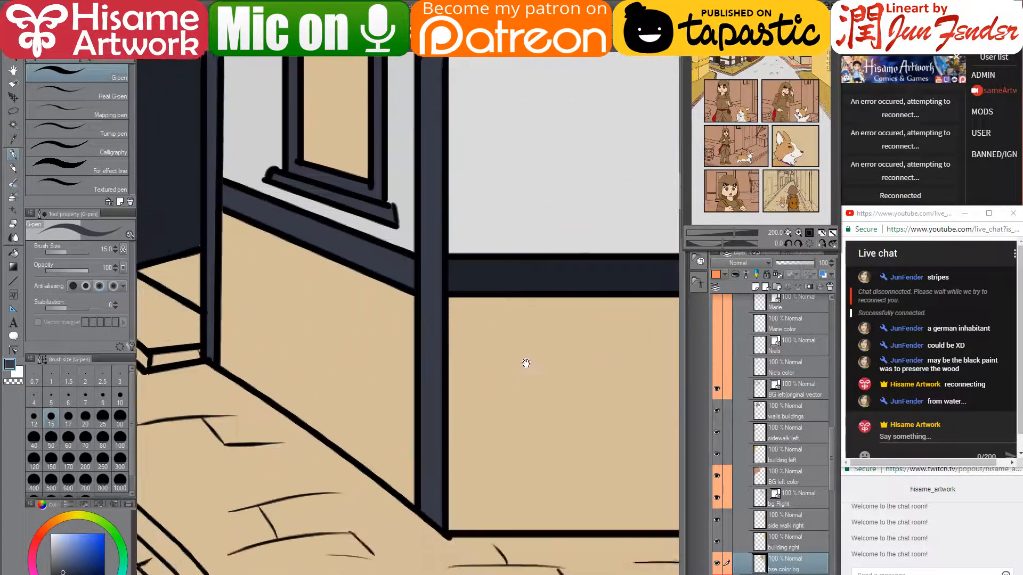
drag(383, 334, 462, 342)
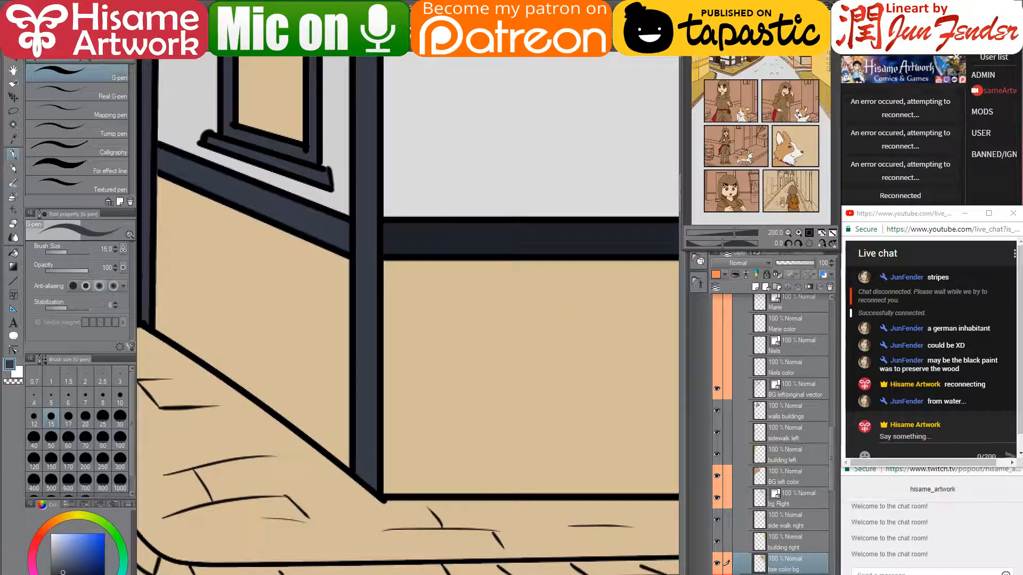
click(13, 350)
click(385, 503)
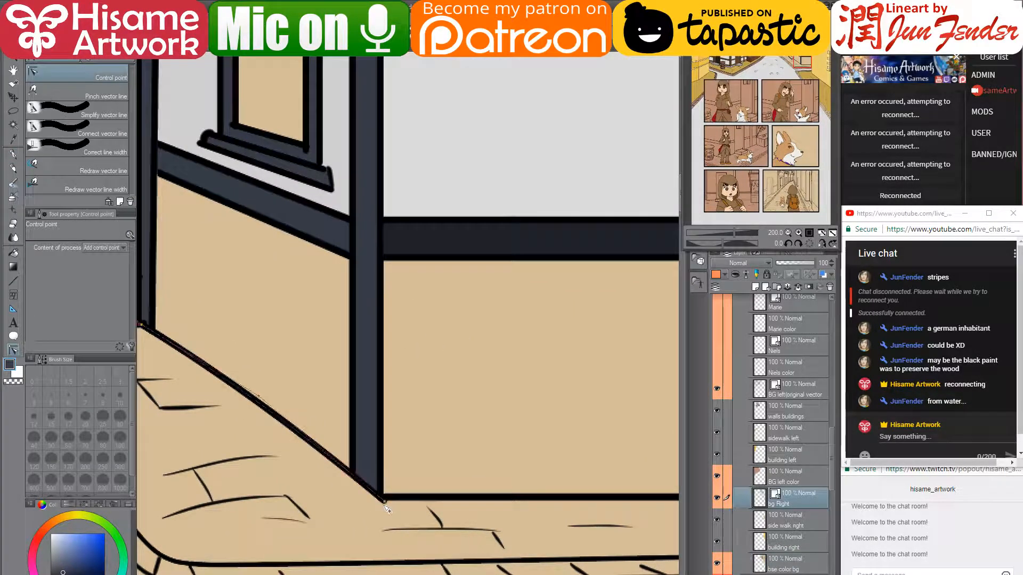
drag(386, 502, 384, 500)
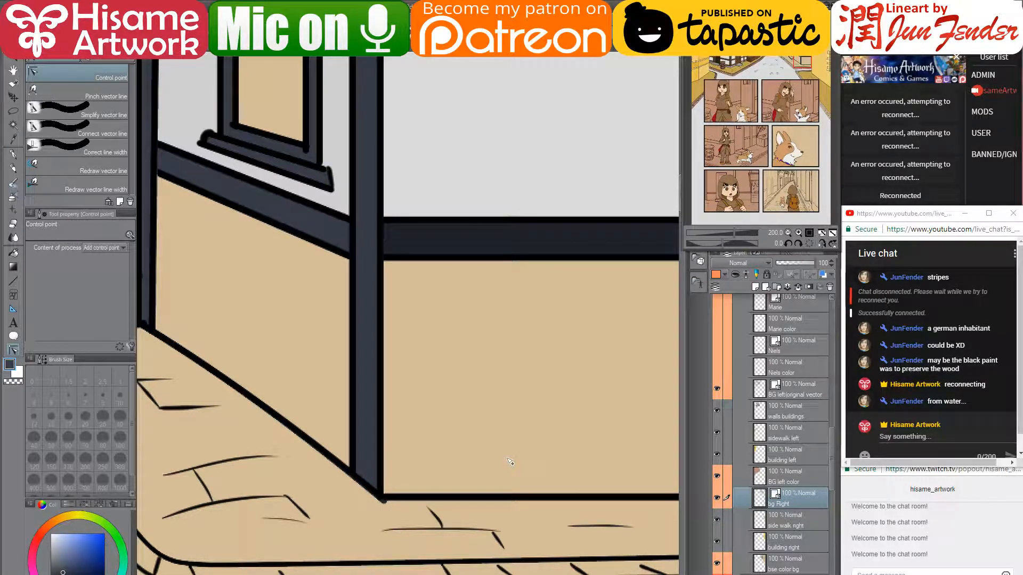
scroll(507, 458, down, 3)
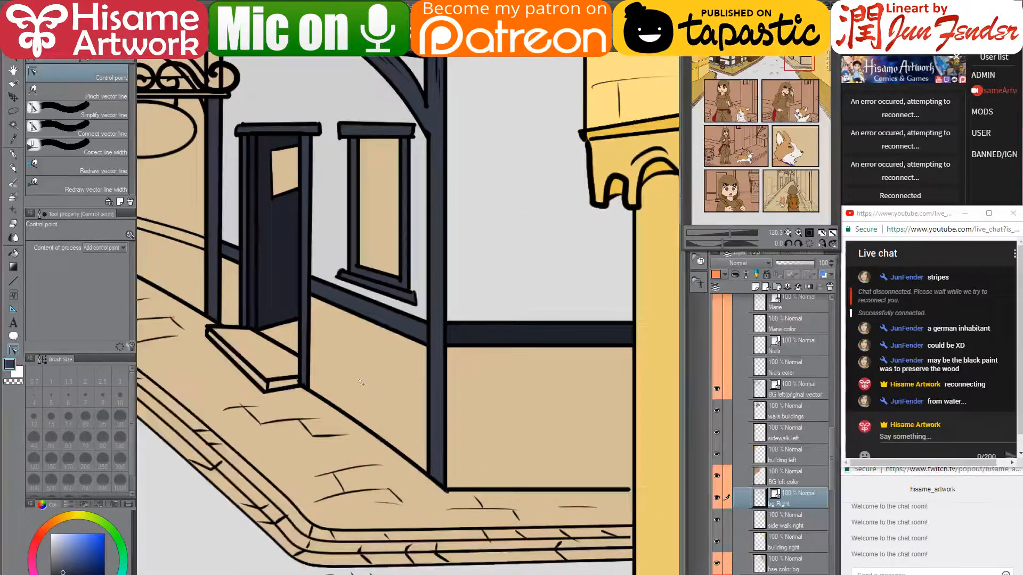
- Draw straight black base lines at size 8 from the door's base to the post along the sidewalk
click(12, 282)
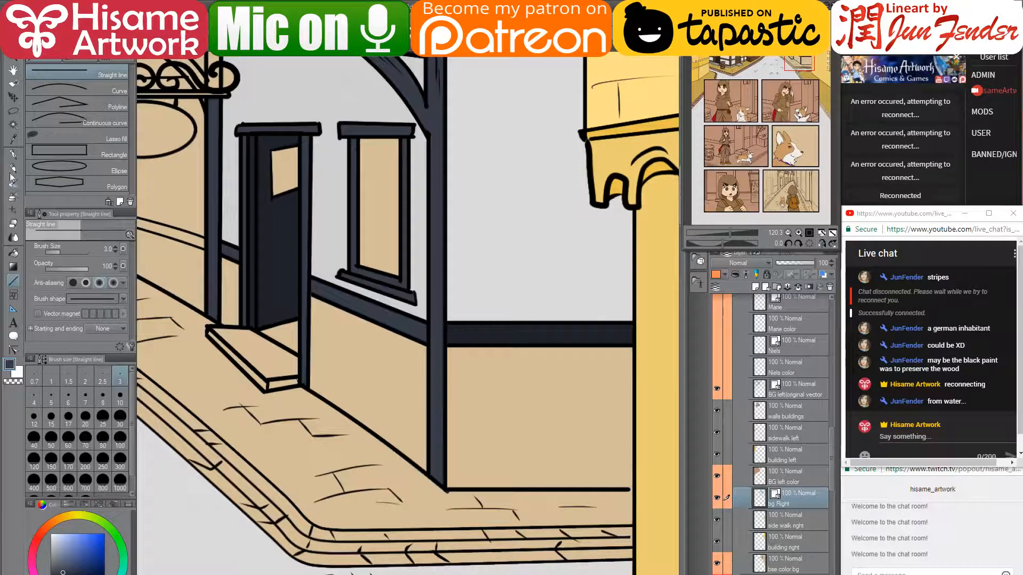
click(12, 156)
click(99, 574)
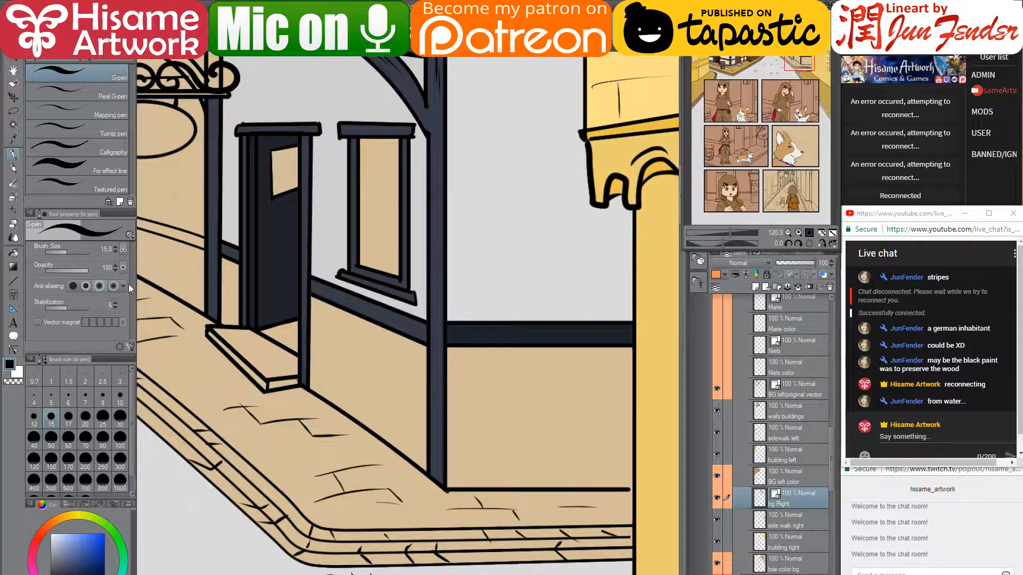
key(bracketright)
key(bracketright)
key(bracketright)
key(bracketright)
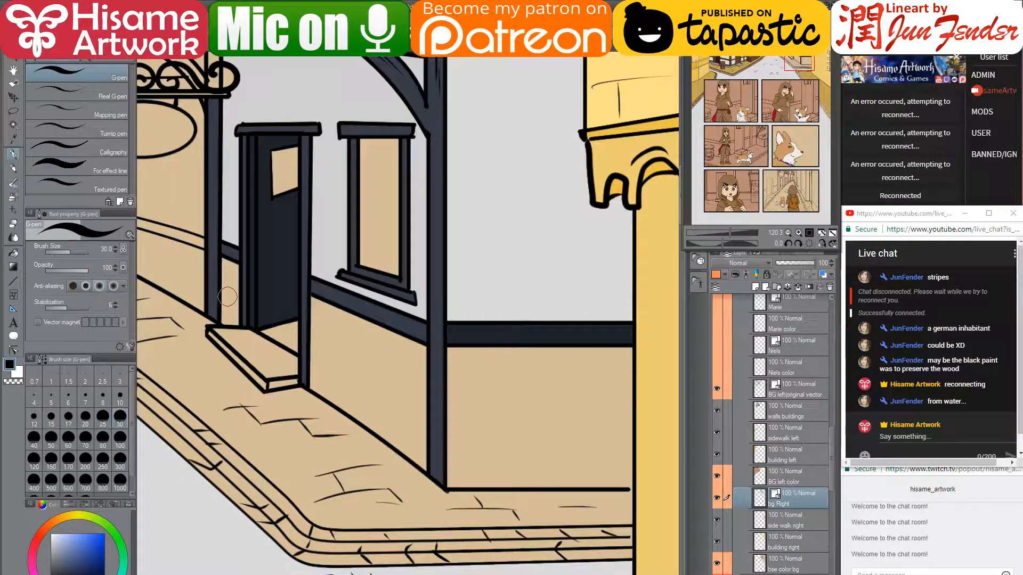
key(bracketleft)
key(bracketleft)
key(bracketleft)
key(bracketleft)
key(bracketleft)
key(bracketleft)
key(bracketleft)
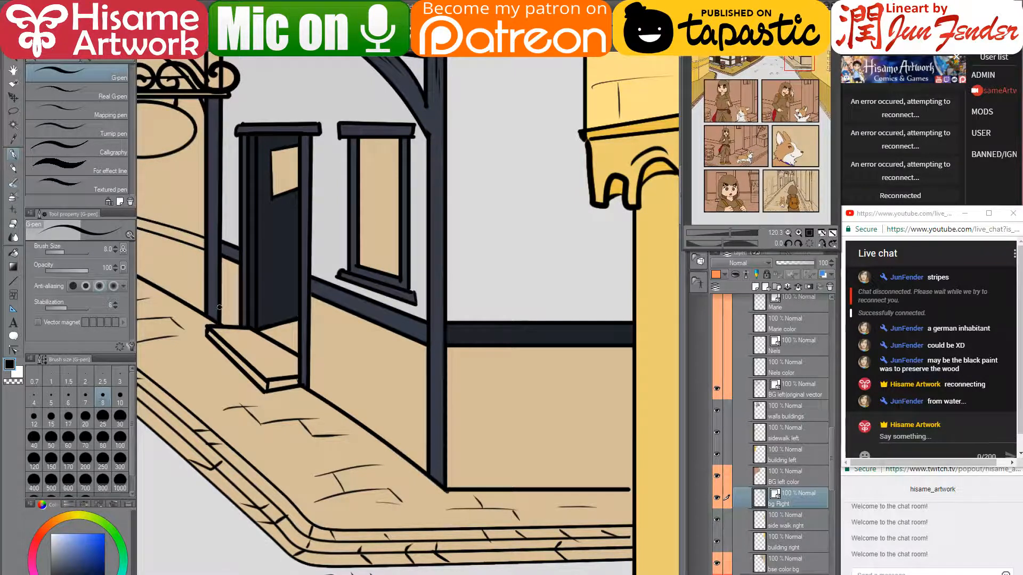
mouse_move(222, 304)
mouse_down()
mouse_move(316, 351)
mouse_move(428, 432)
mouse_move(433, 447)
mouse_move(430, 439)
mouse_up()
shift+click(239, 315)
mouse_move(308, 364)
mouse_down()
mouse_move(425, 440)
mouse_move(635, 451)
mouse_up()
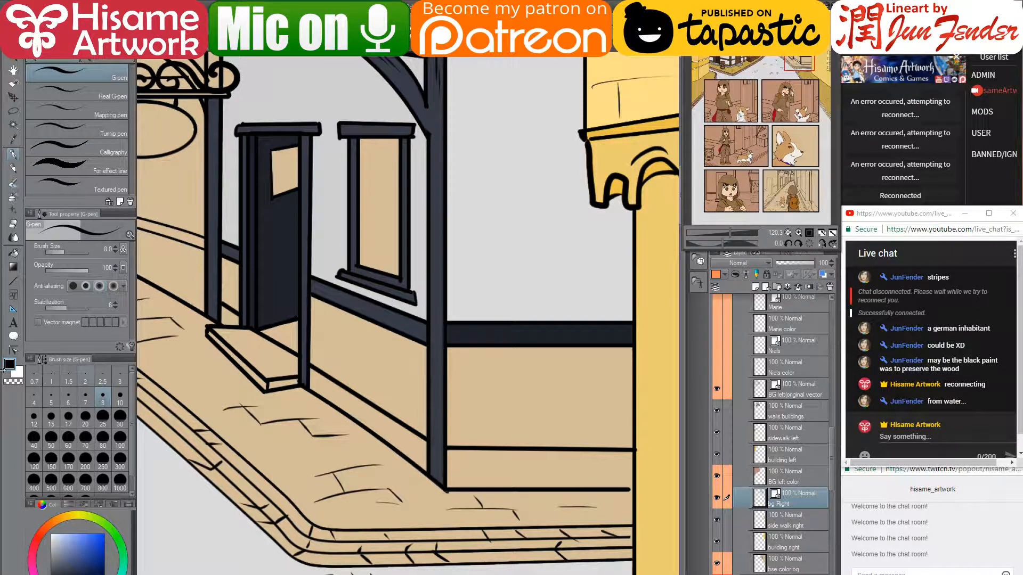
click(14, 350)
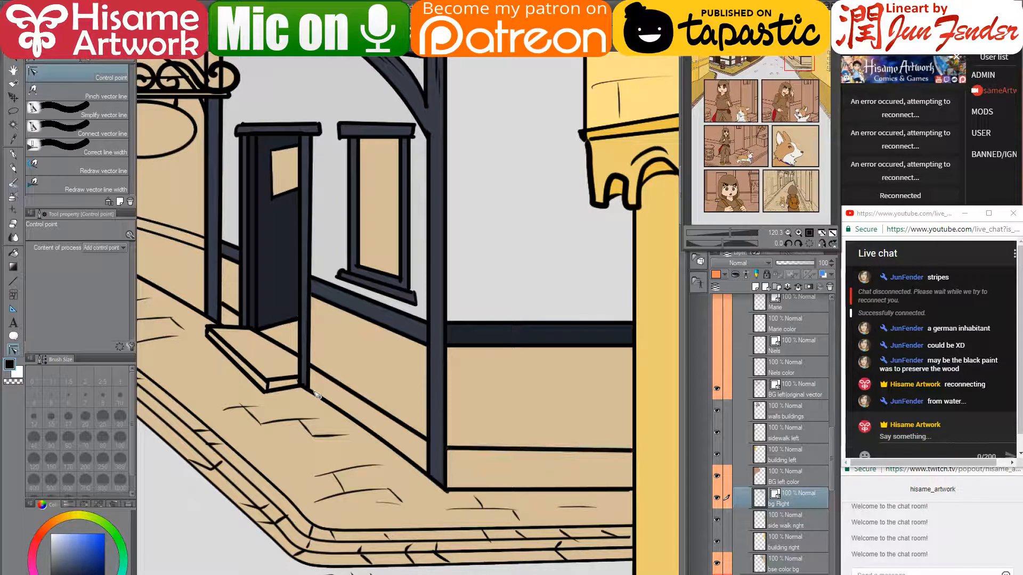
- With the G-pen at size 7, ink straight lines along the baseboard and across the wall base
click(13, 156)
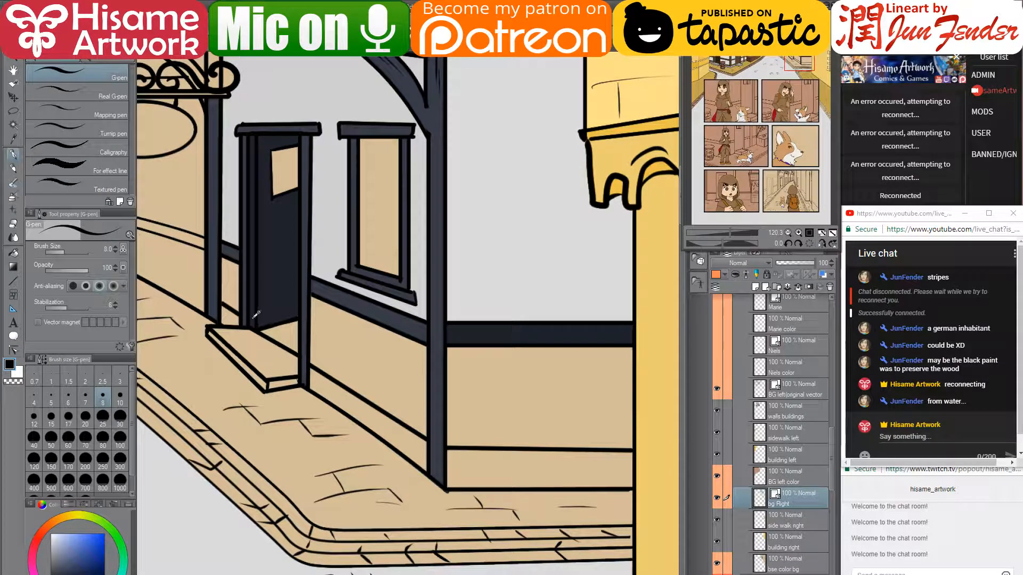
scroll(256, 315, up, 3)
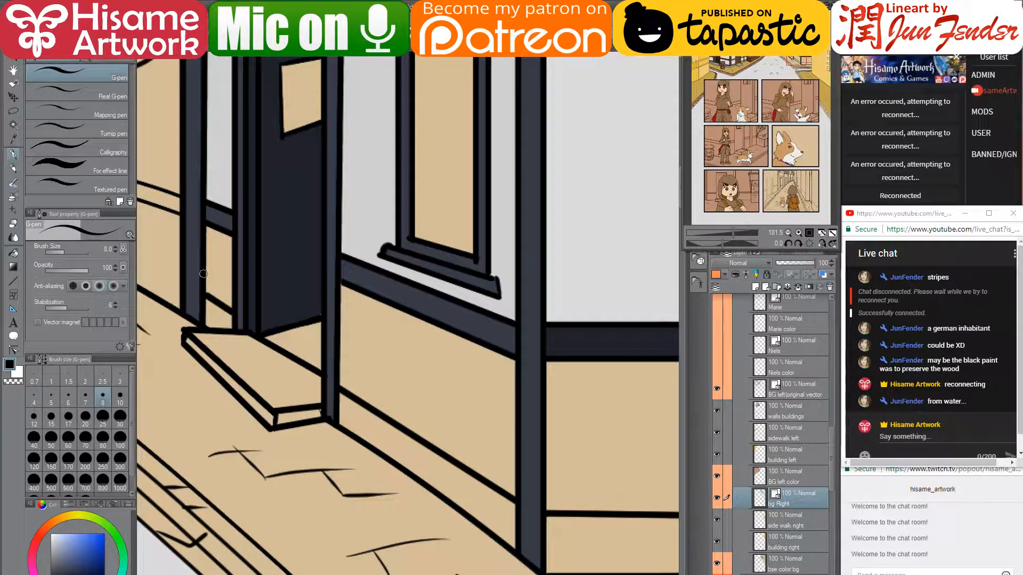
key(bracketleft)
drag(203, 270, 231, 286)
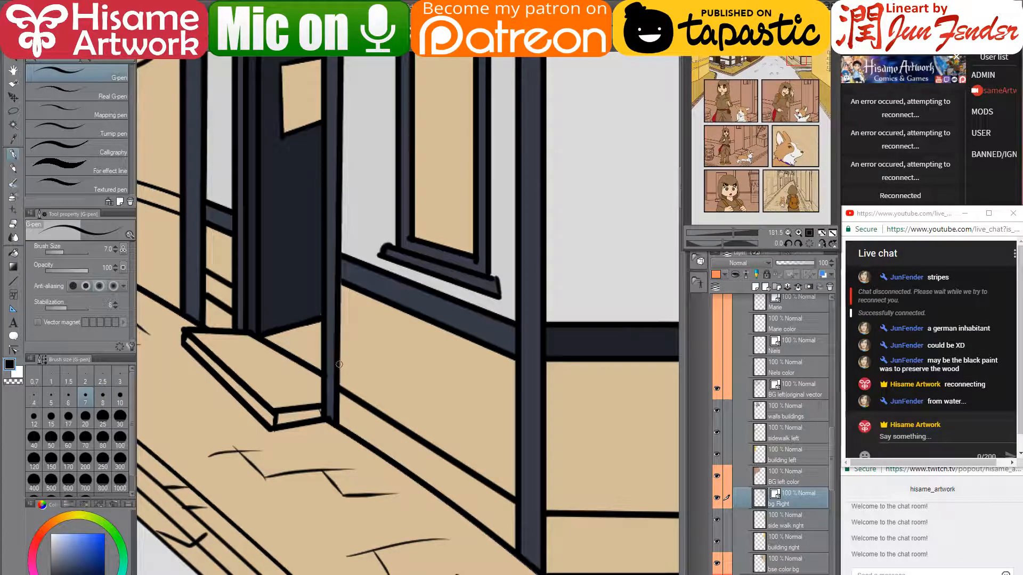
mouse_move(339, 364)
mouse_down()
mouse_move(543, 473)
mouse_move(516, 470)
mouse_up()
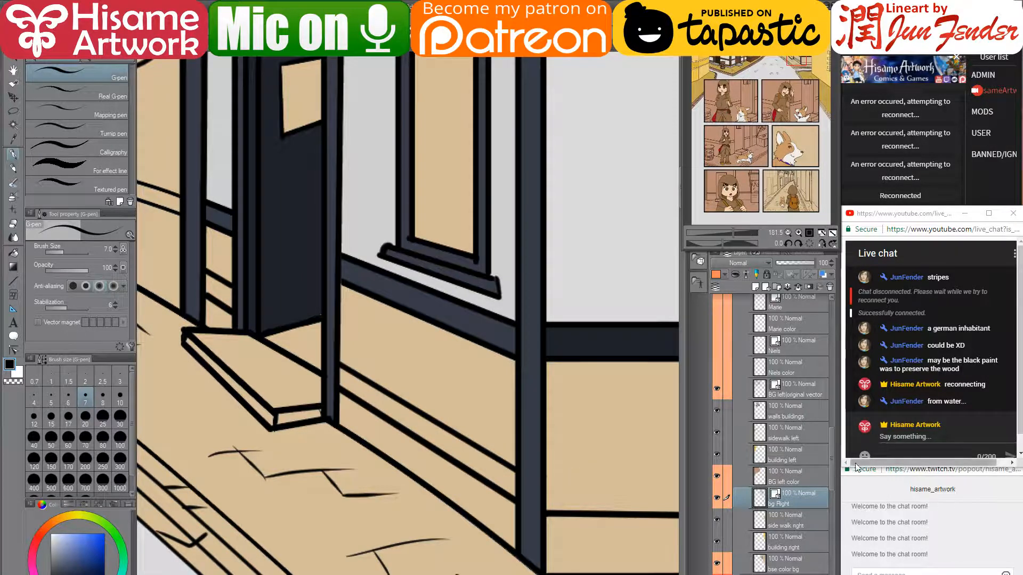
drag(573, 466, 406, 441)
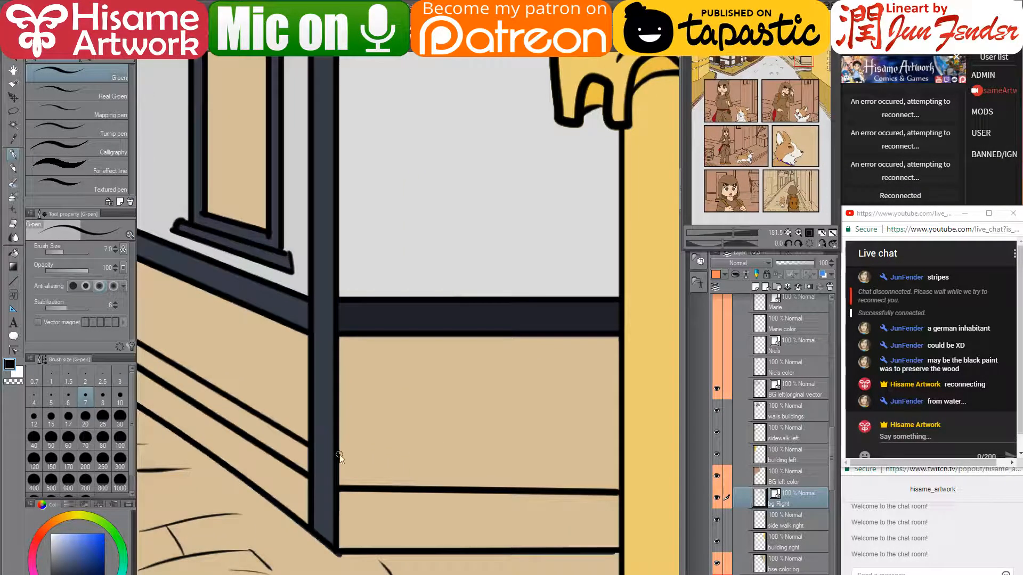
drag(336, 452, 621, 457)
scroll(561, 473, down, 3)
scroll(561, 473, down, 4)
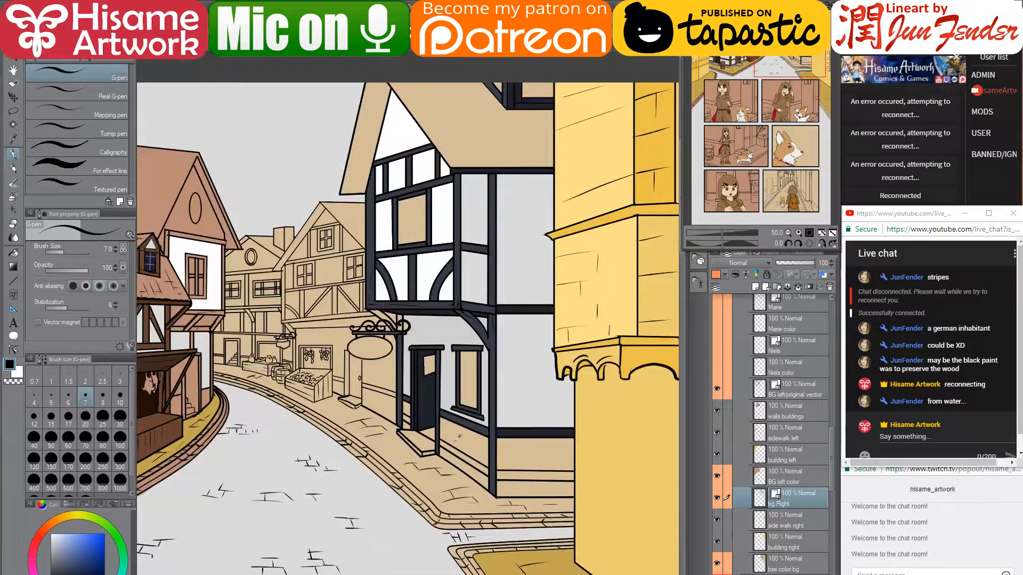
scroll(573, 458, up, 6)
scroll(568, 435, down, 3)
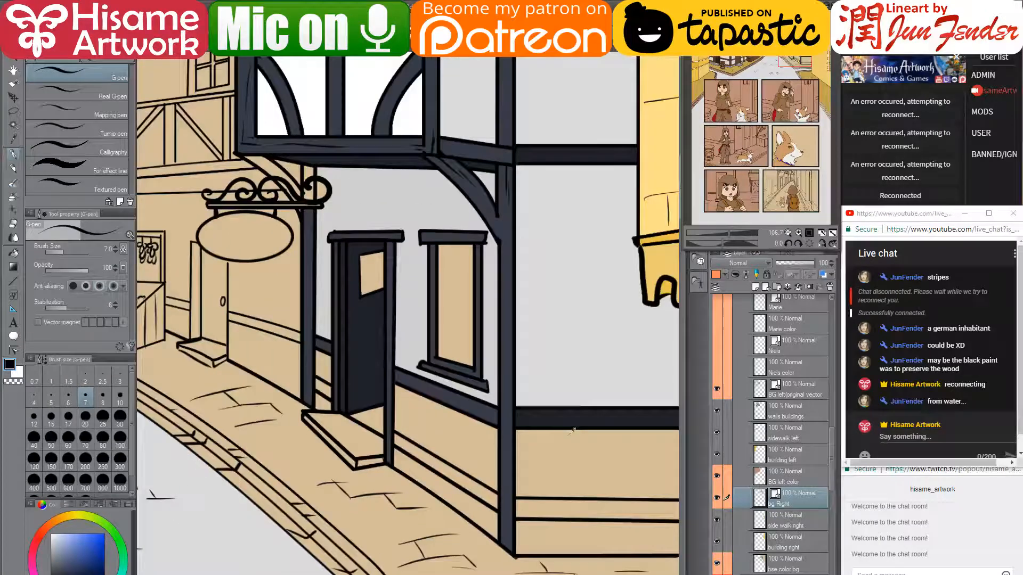
drag(642, 462, 554, 452)
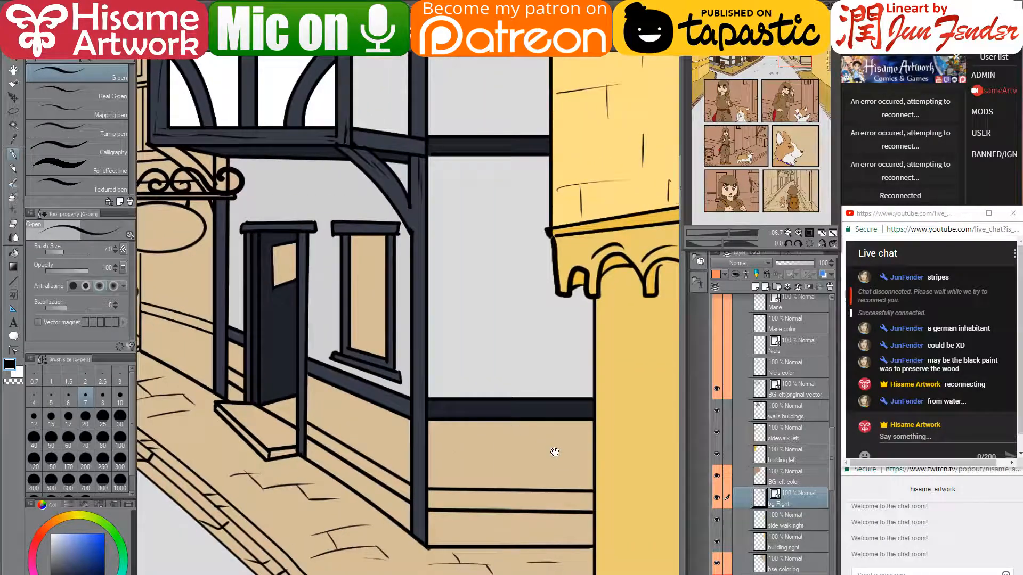
- Select the Fill tool and make the visible bse color bg layer active
click(13, 256)
click(797, 512)
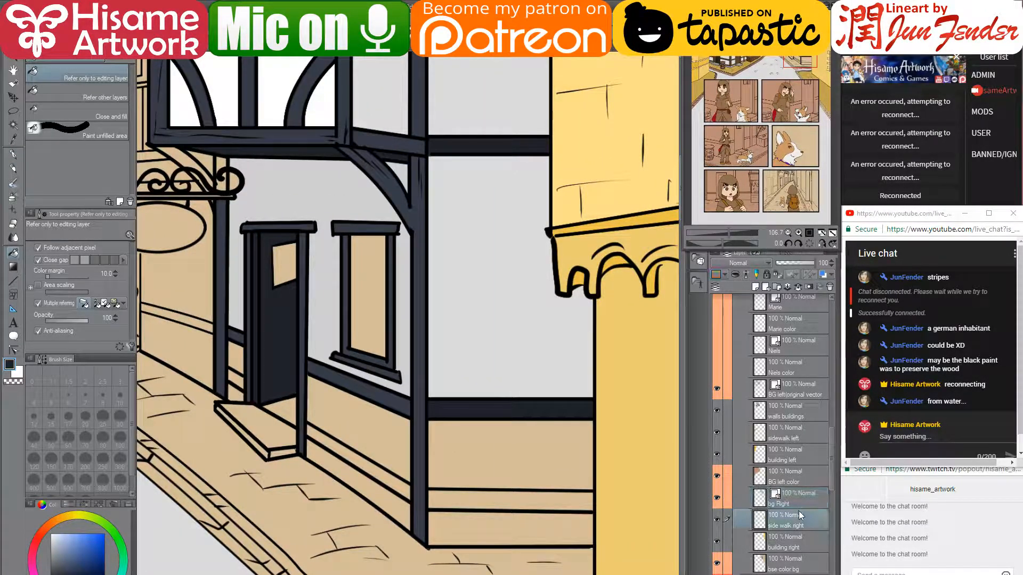
click(717, 563)
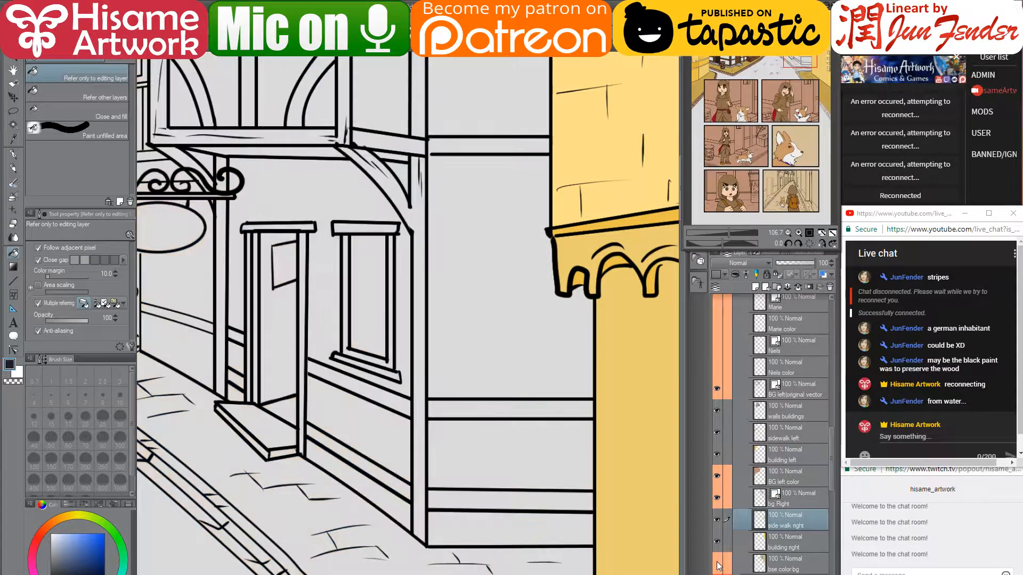
click(717, 563)
click(750, 566)
- Fill the building-base strips dark navy, then sample the light grey near the door step
click(498, 499)
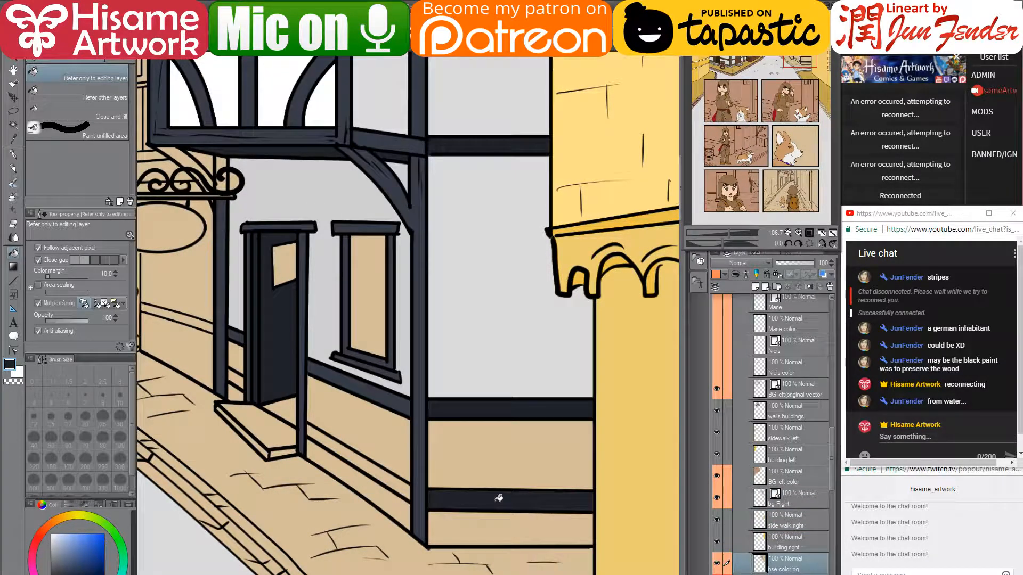
alt+click(222, 336)
click(237, 380)
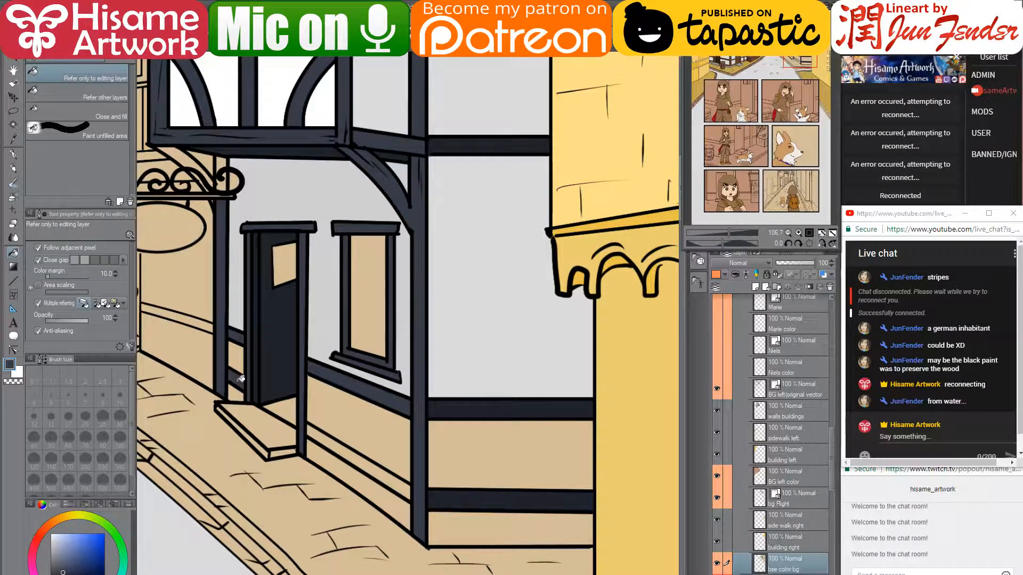
click(319, 430)
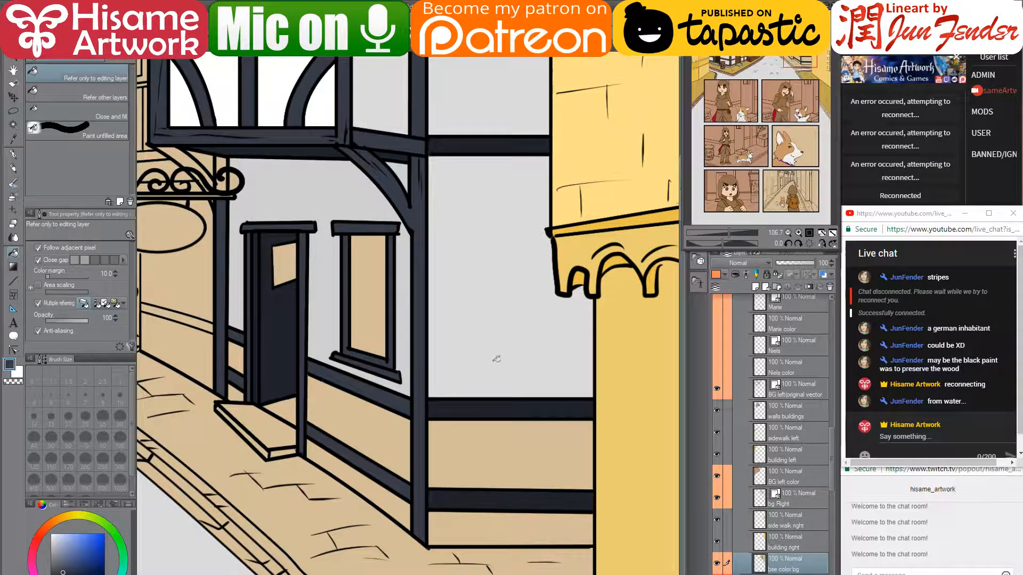
scroll(495, 358, down, 5)
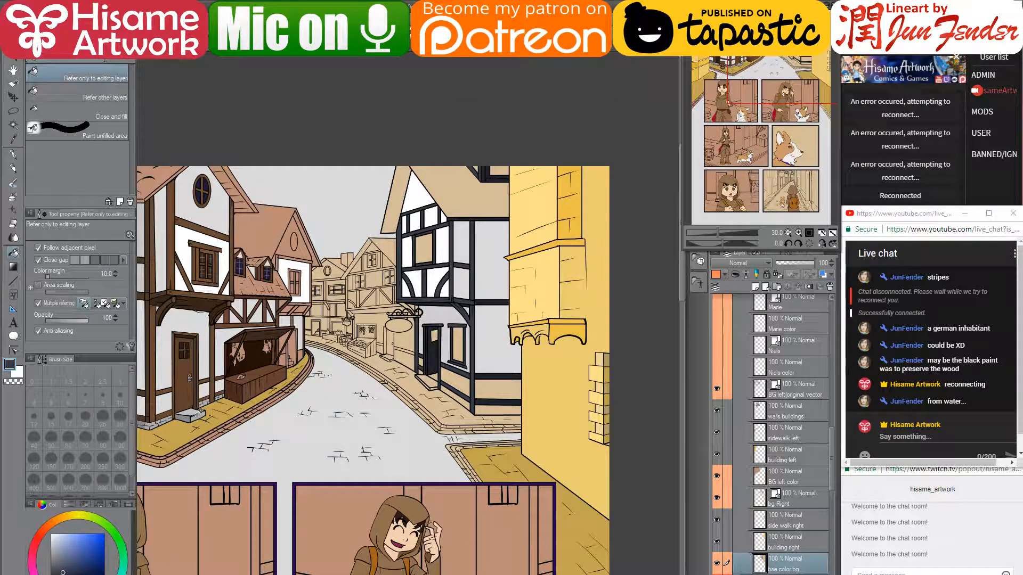
alt+click(198, 414)
scroll(484, 401, up, 5)
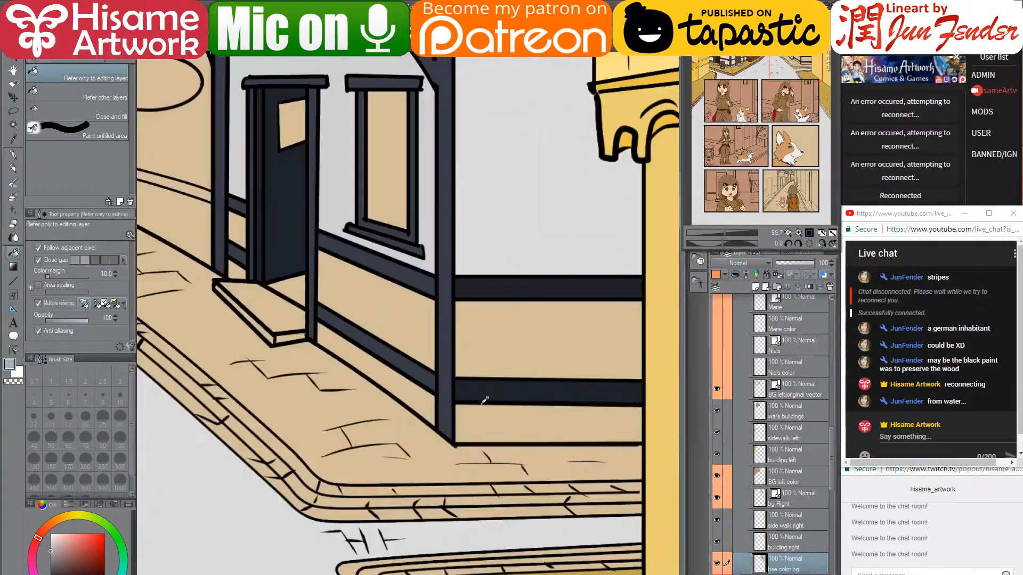
- Fill the gap by the door post light grey and the wall bands beside the post and window darker grey
click(241, 264)
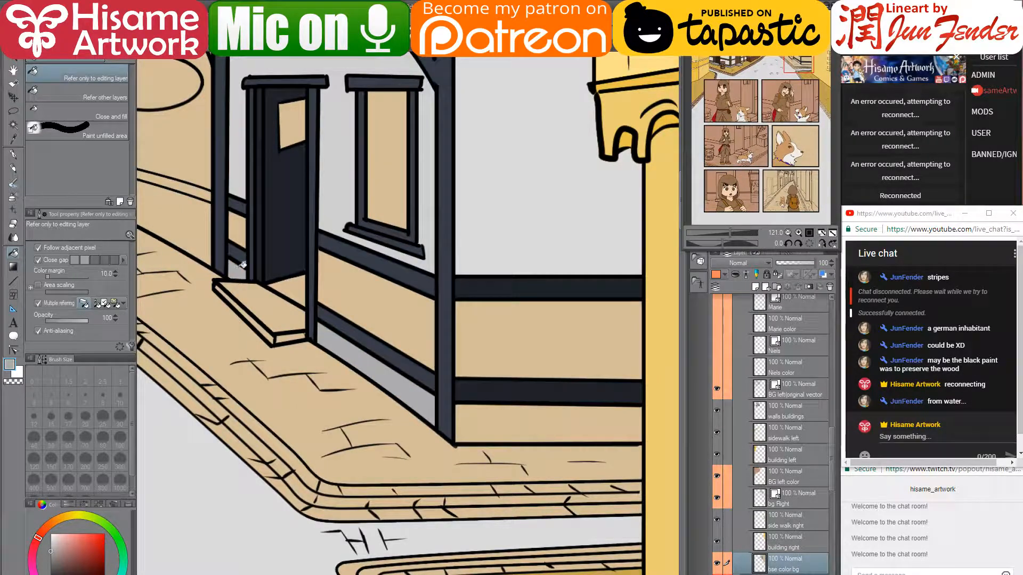
click(49, 559)
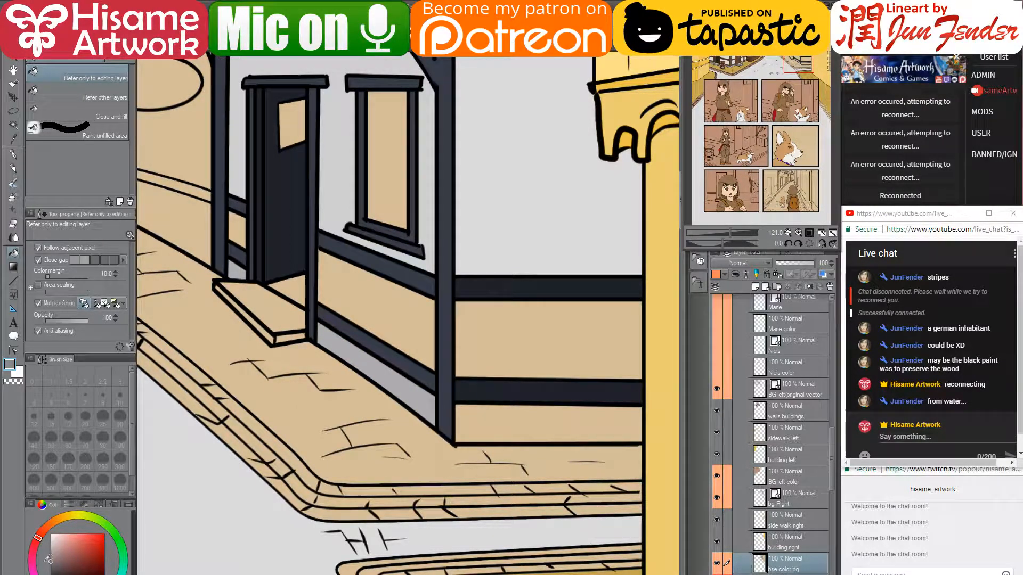
click(499, 409)
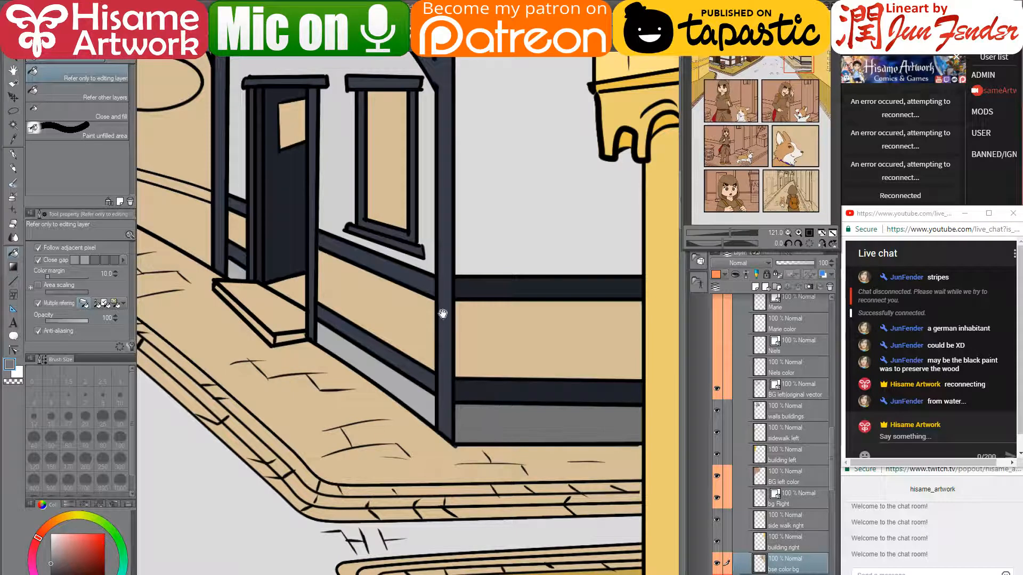
drag(443, 314, 487, 427)
click(543, 434)
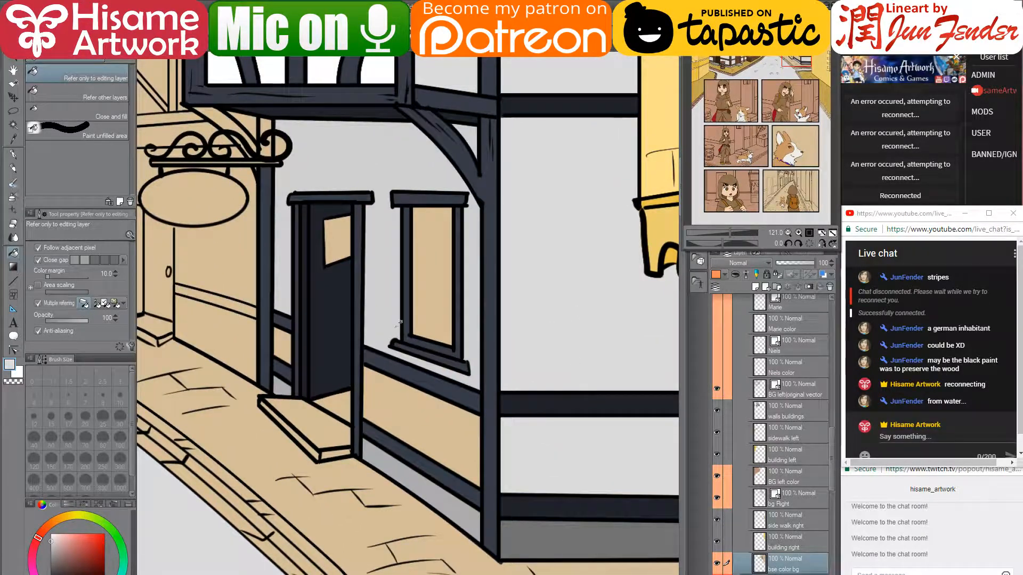
click(431, 436)
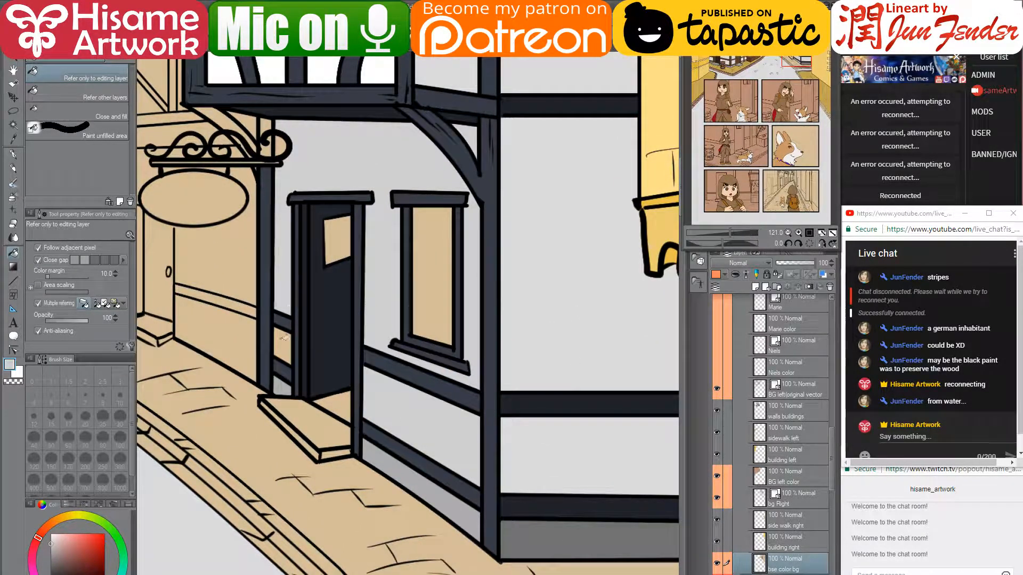
- Fill the upper, lower and below-beam white wall panels grey
scroll(617, 286, down, 3)
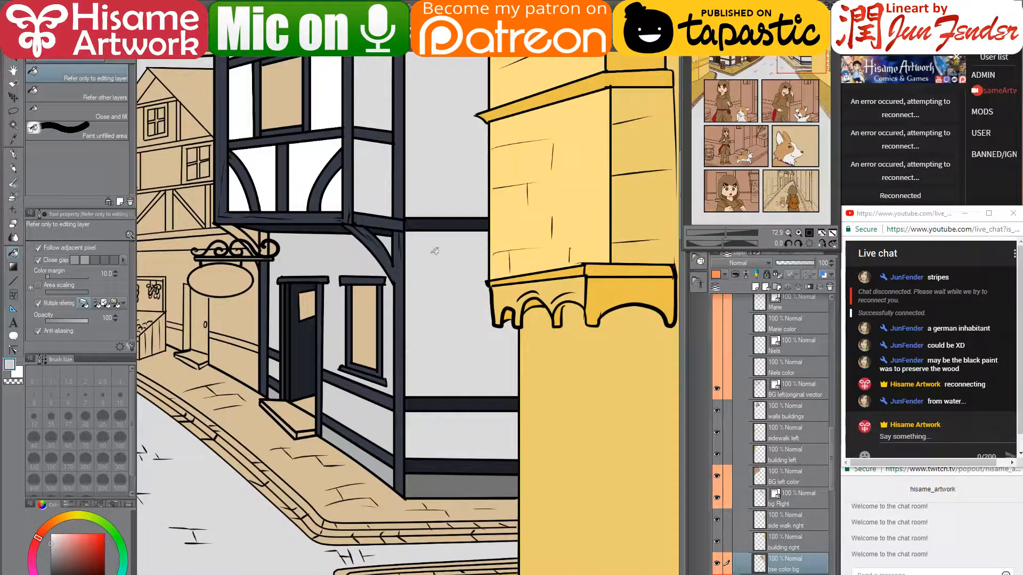
drag(386, 257, 378, 373)
drag(384, 512, 386, 487)
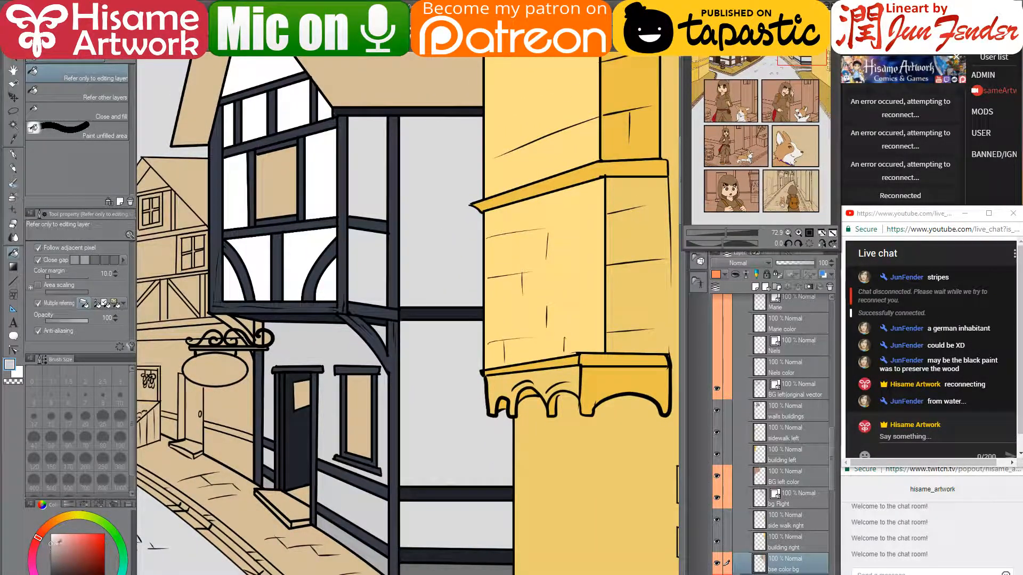
click(452, 424)
click(440, 273)
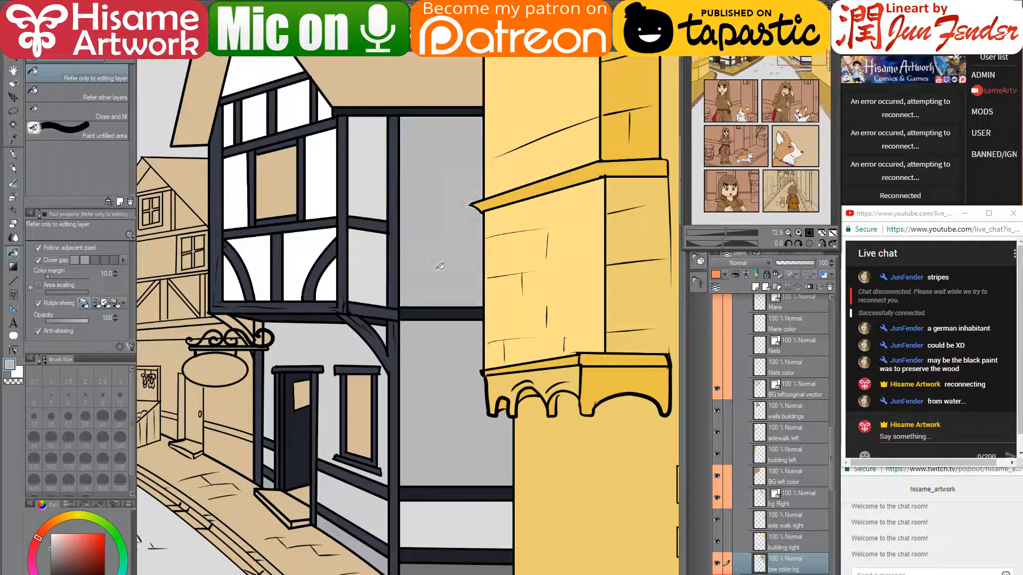
click(486, 509)
drag(370, 513, 440, 472)
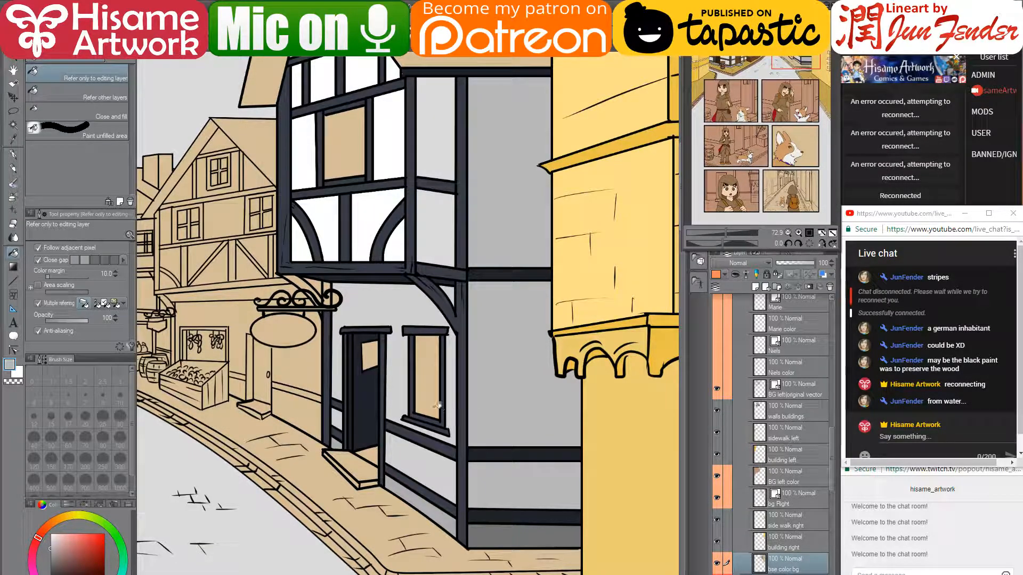
scroll(368, 434, up, 3)
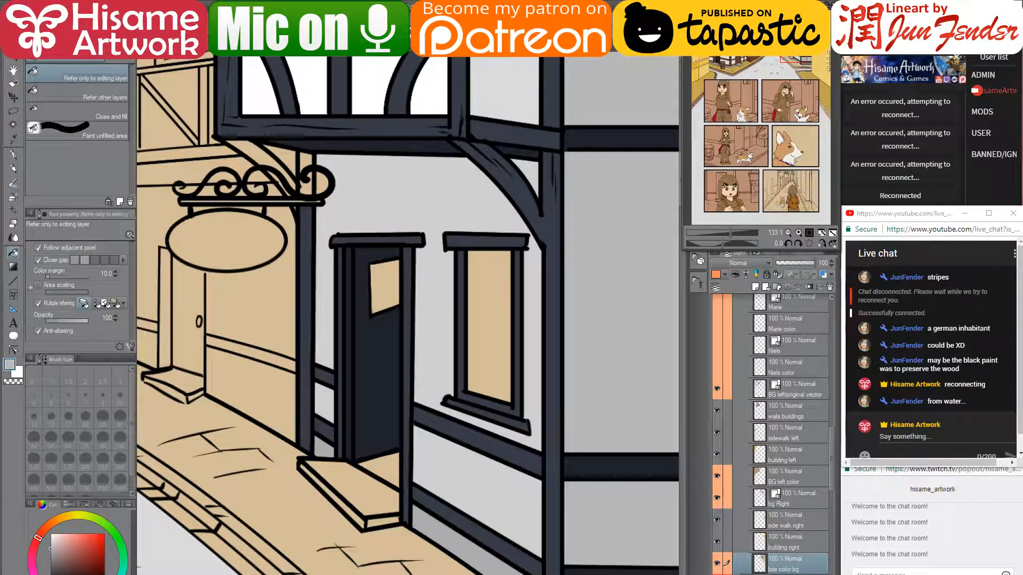
- Choose dark purple-blue and fill the window beside the door, the door panel and the upper window
click(71, 574)
drag(78, 566, 84, 570)
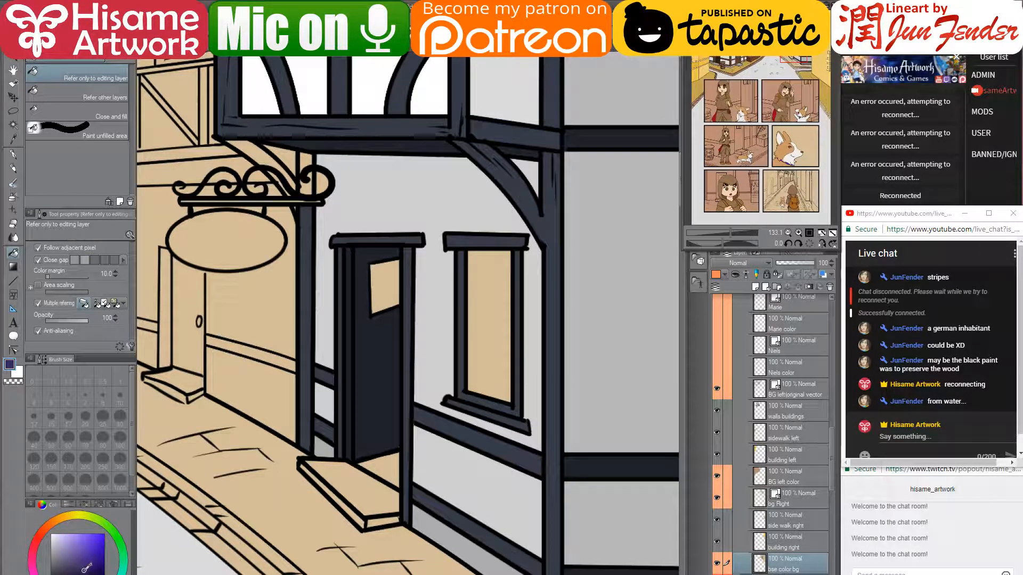
click(493, 290)
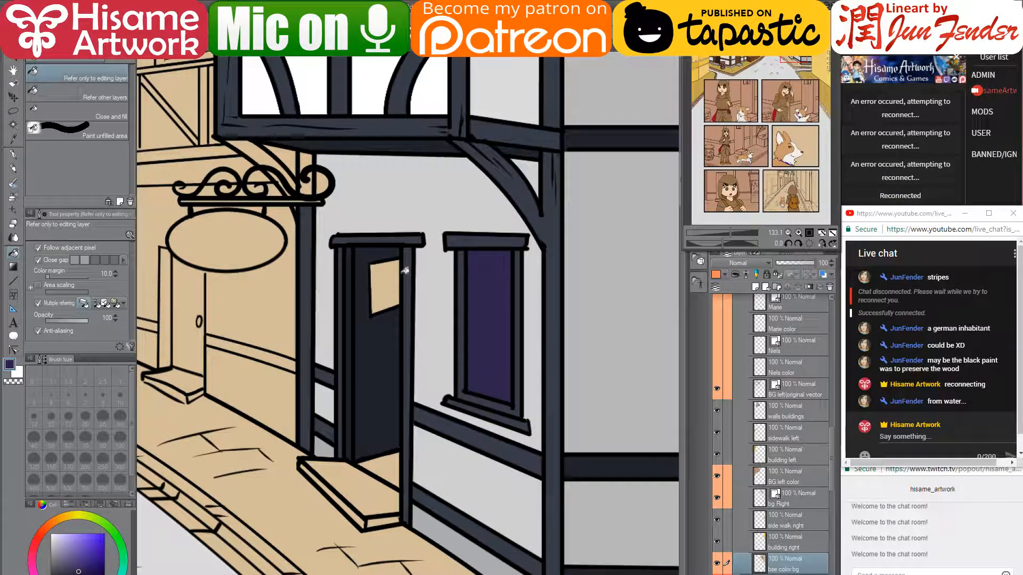
click(383, 274)
drag(488, 126, 485, 436)
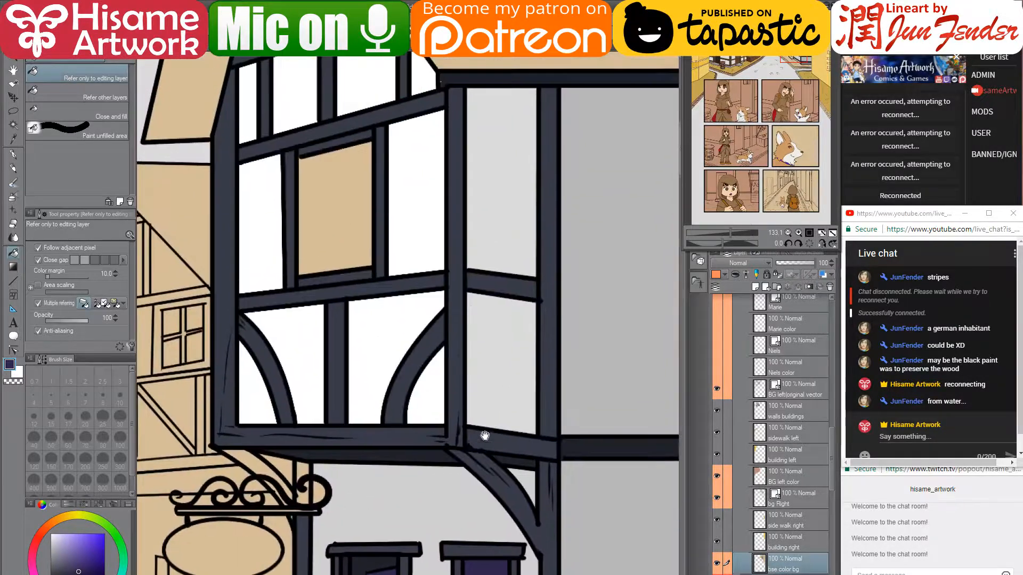
click(353, 211)
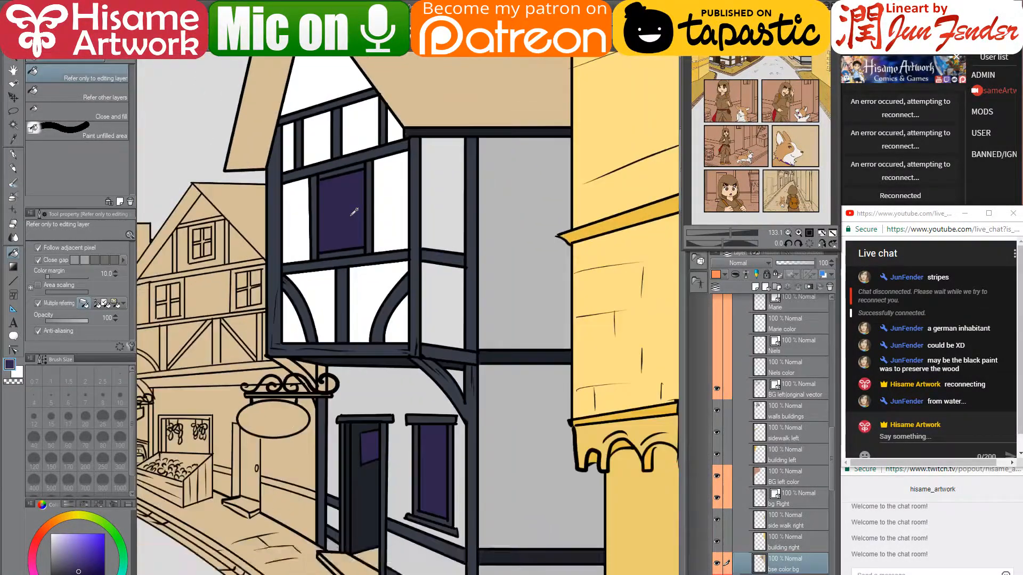
scroll(353, 212, down, 4)
scroll(318, 316, up, 3)
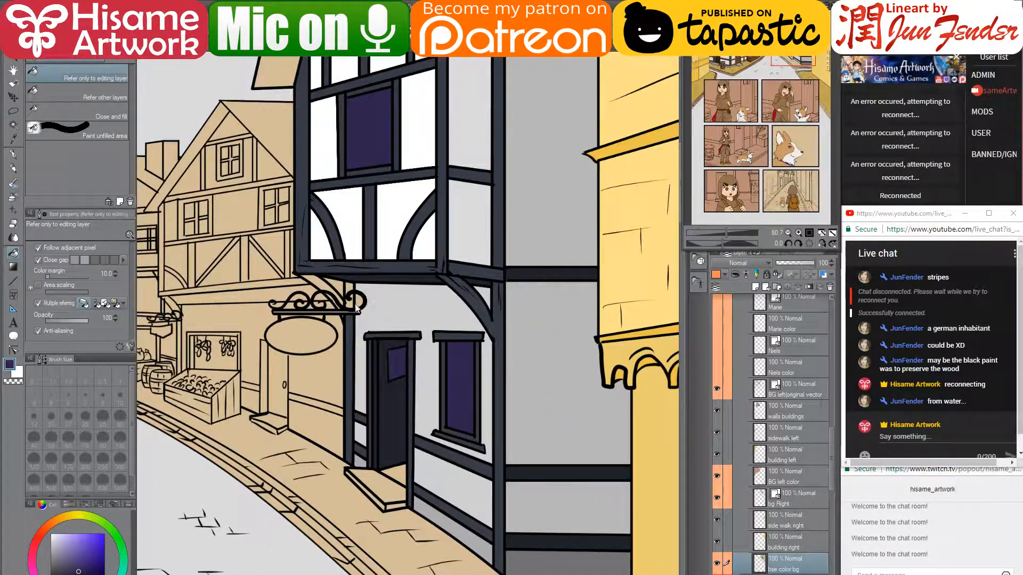
scroll(355, 309, up, 5)
- Sample the post's dark grey and fill the post sections and diagonal brace around the sign's curl
alt+click(332, 327)
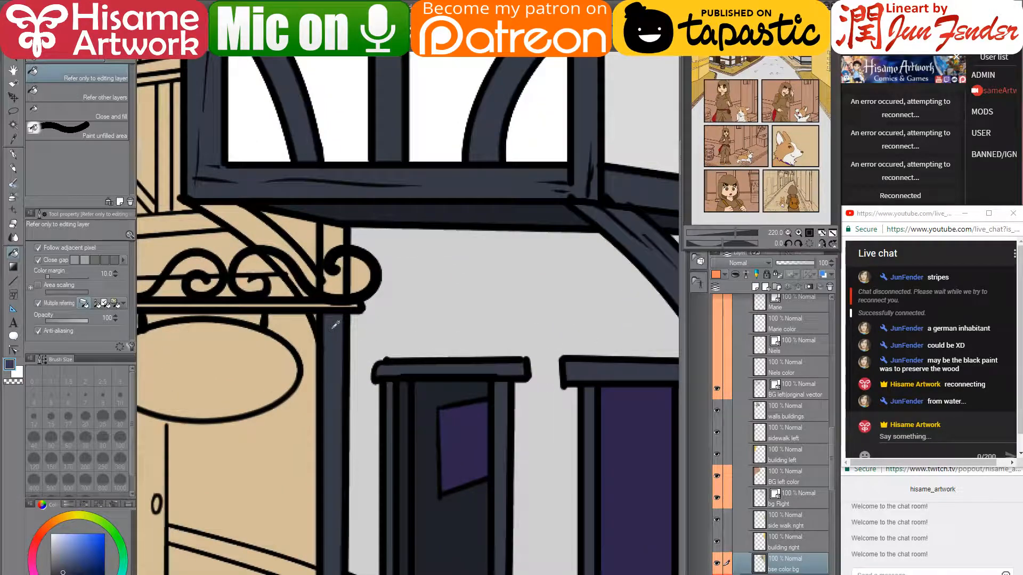
click(339, 277)
click(334, 243)
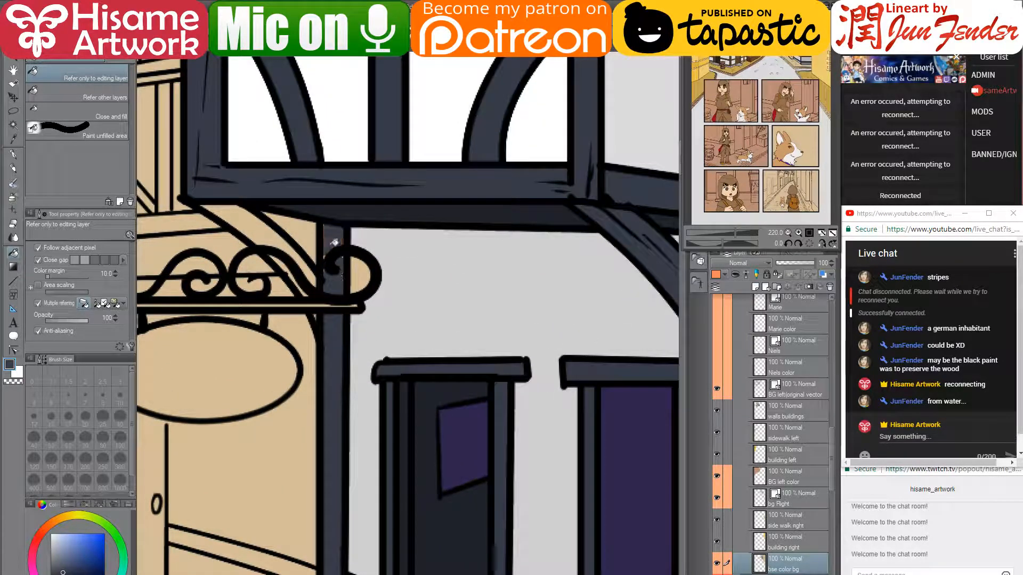
click(267, 249)
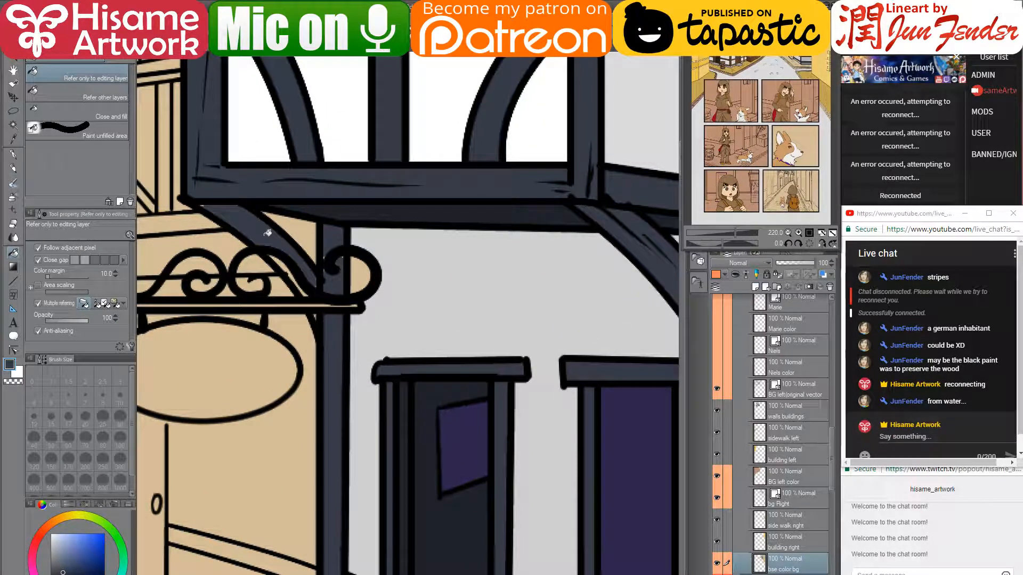
click(285, 260)
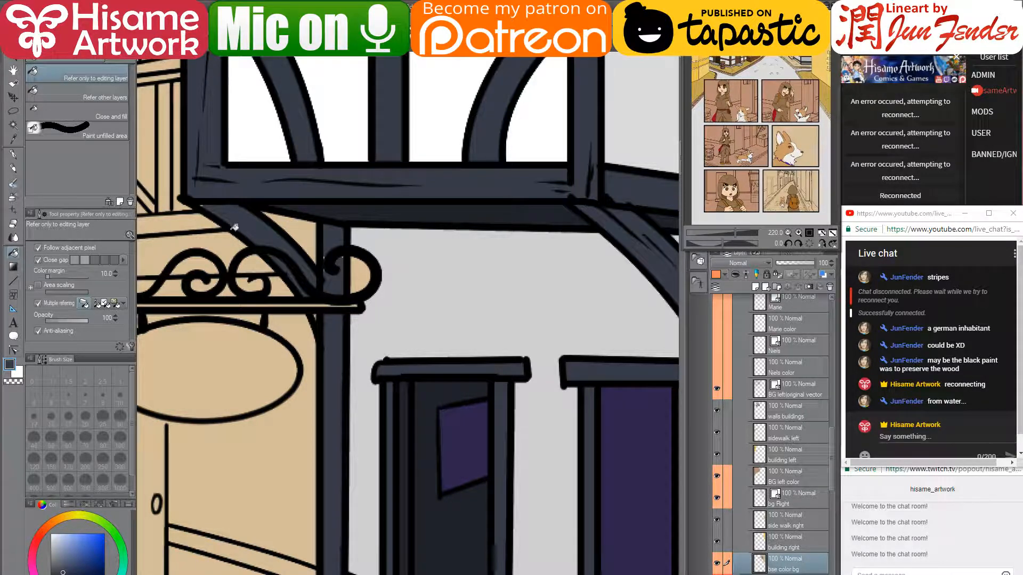
drag(310, 294, 338, 305)
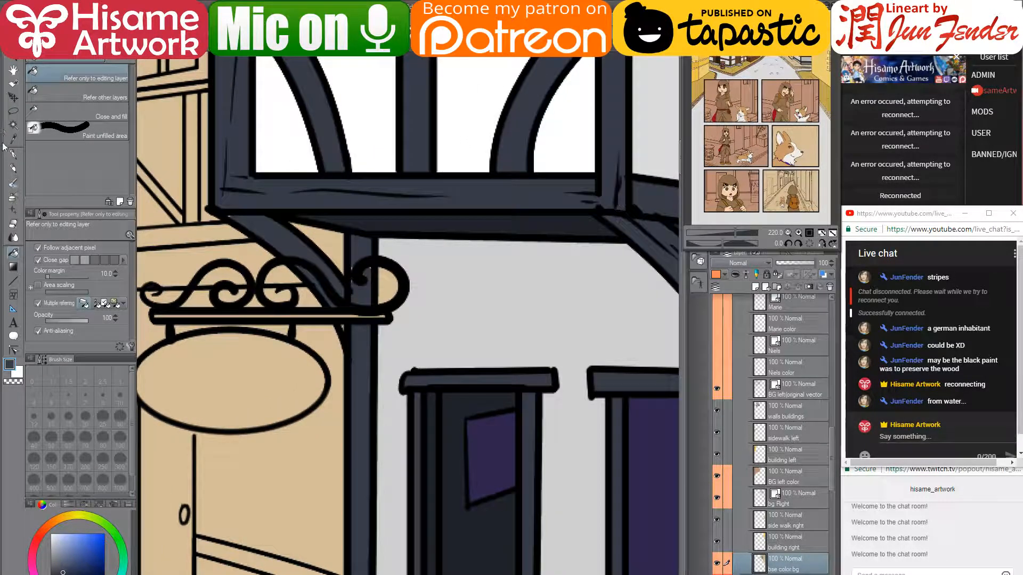
- Switch to the pen and set its size to 12
click(12, 156)
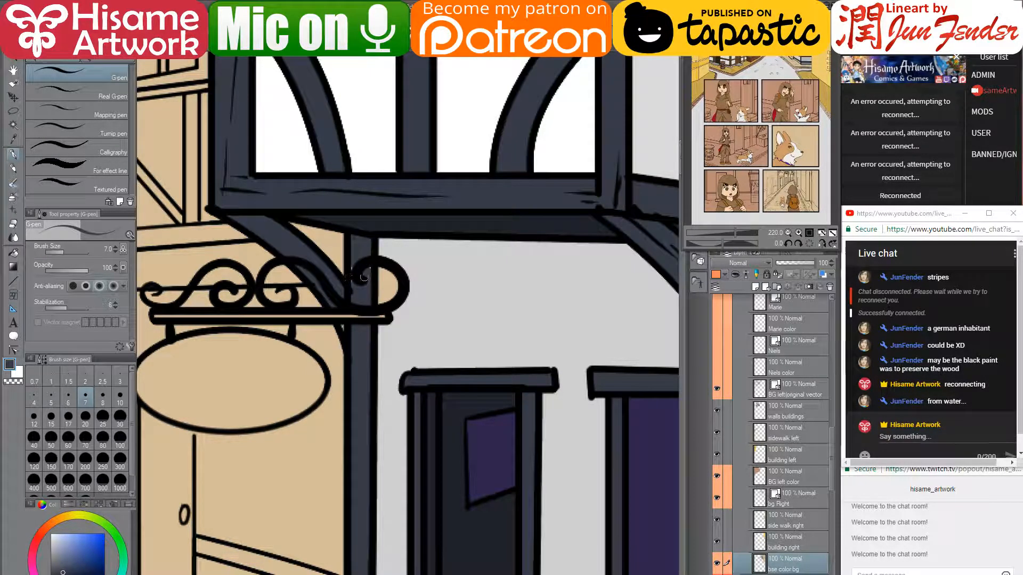
key(bracketright)
key(bracketright)
key(bracketright)
key(bracketright)
key(bracketright)
key(bracketright)
key(bracketright)
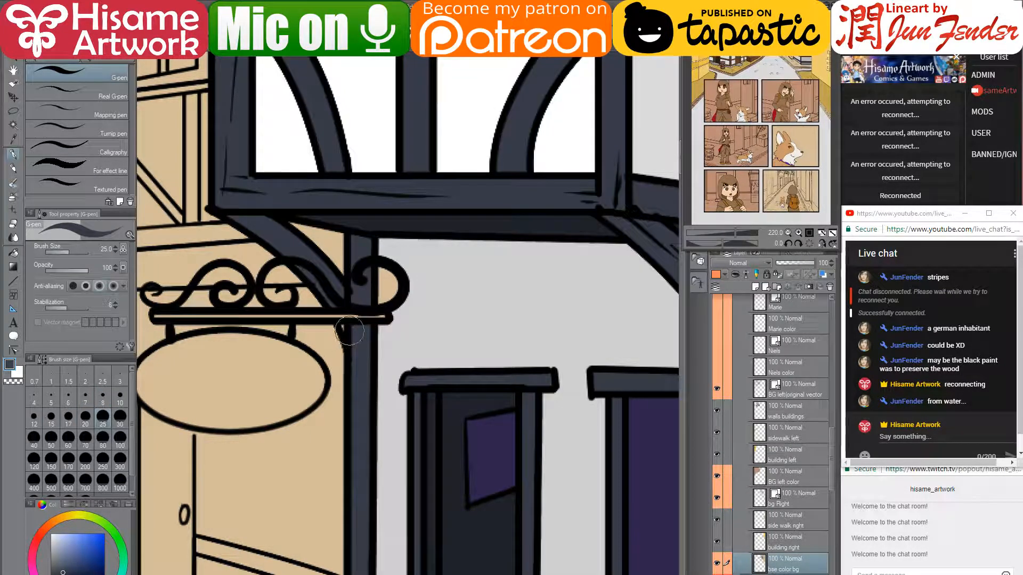
key(bracketleft)
key(bracketleft)
key(bracketleft)
key(bracketleft)
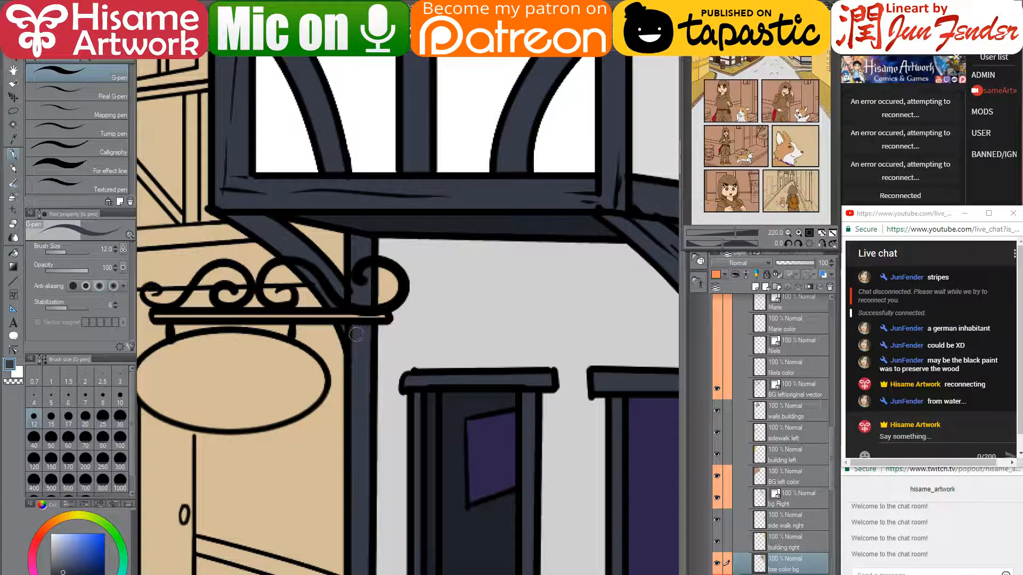
scroll(360, 331, down, 3)
- Fill the doorstep's front and slanted faces light grey and the floor behind it darker grey
scroll(360, 331, down, 3)
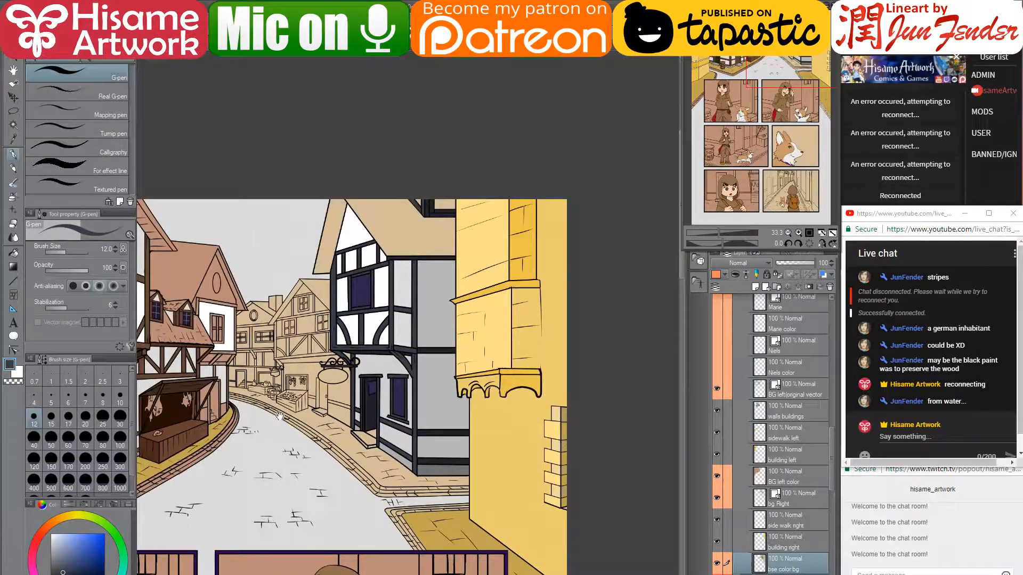
drag(279, 416, 375, 390)
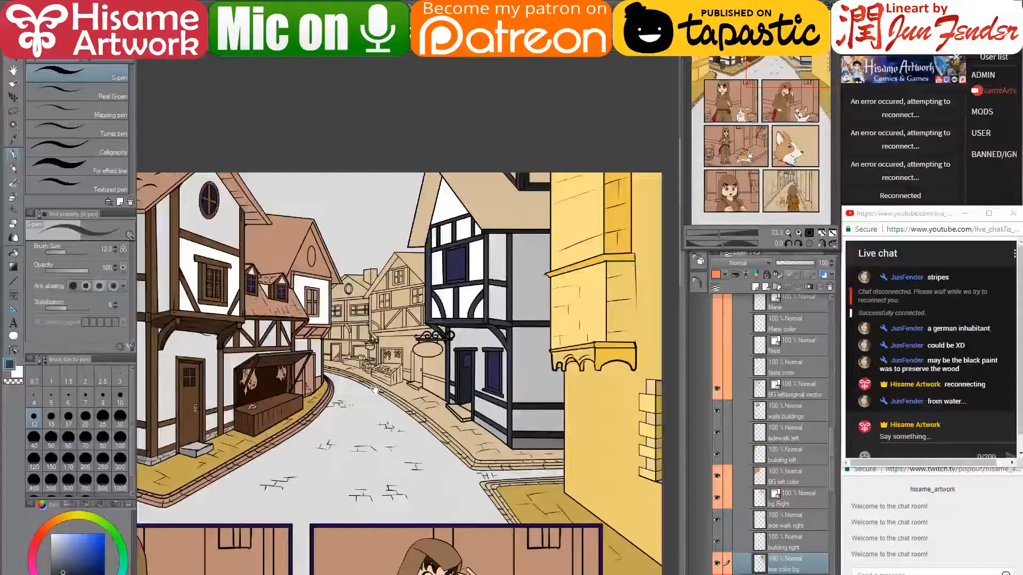
alt+click(198, 447)
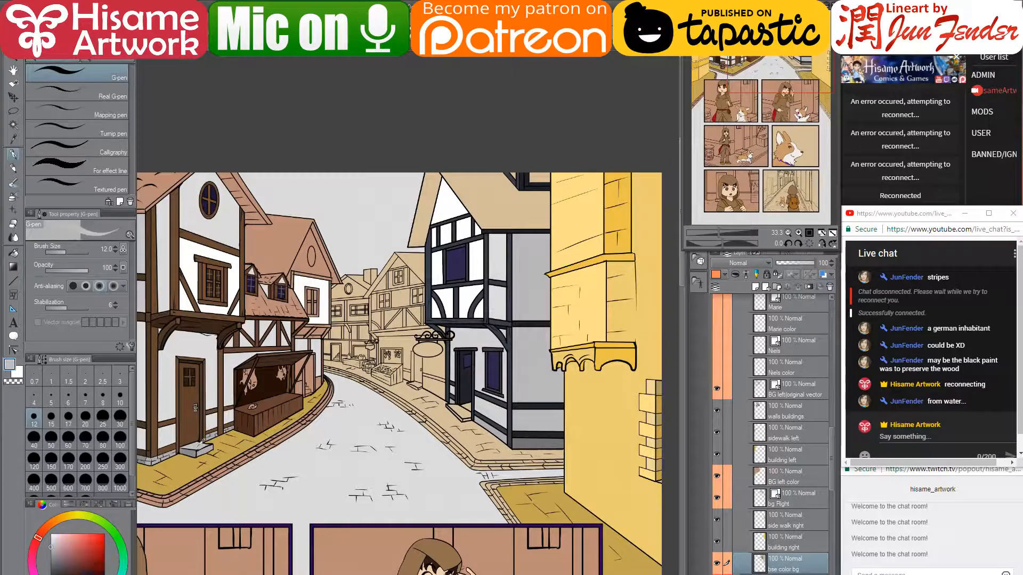
click(13, 252)
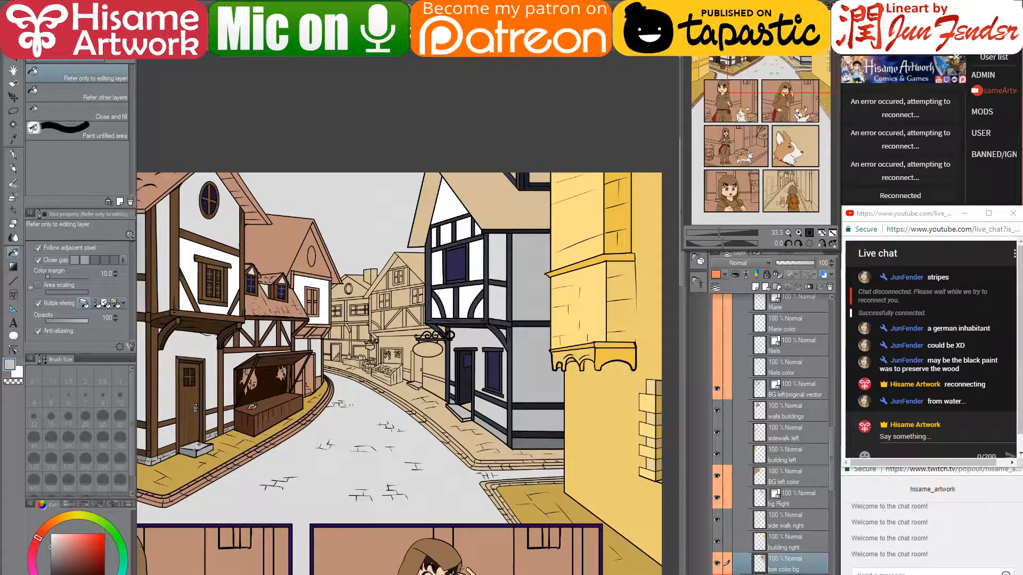
scroll(469, 421, up, 5)
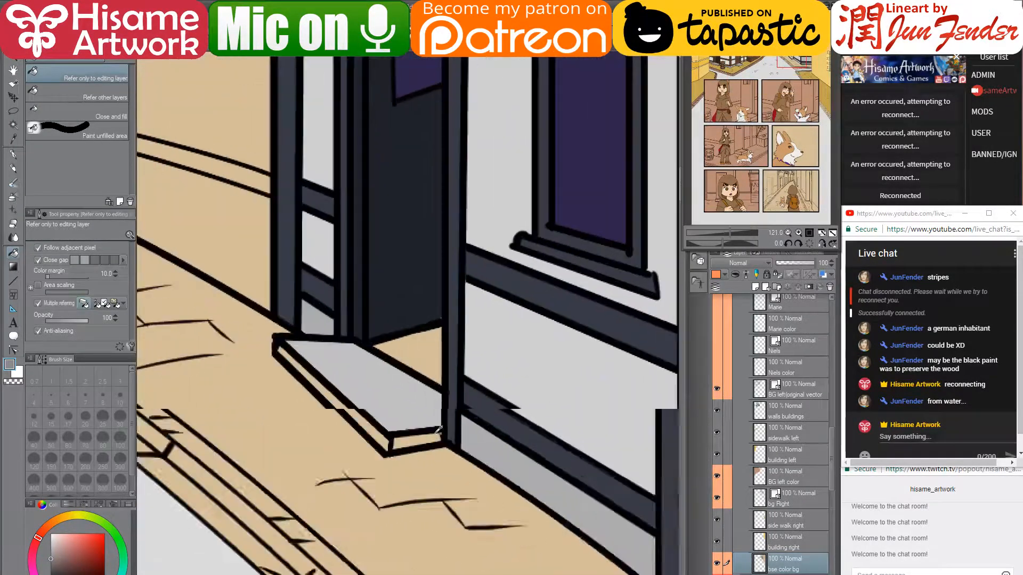
click(424, 439)
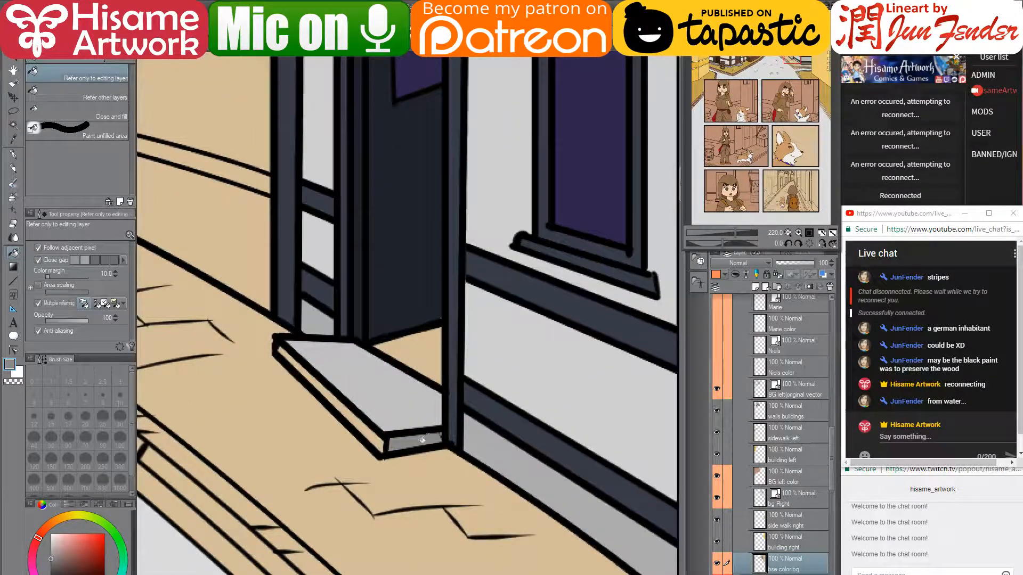
click(374, 432)
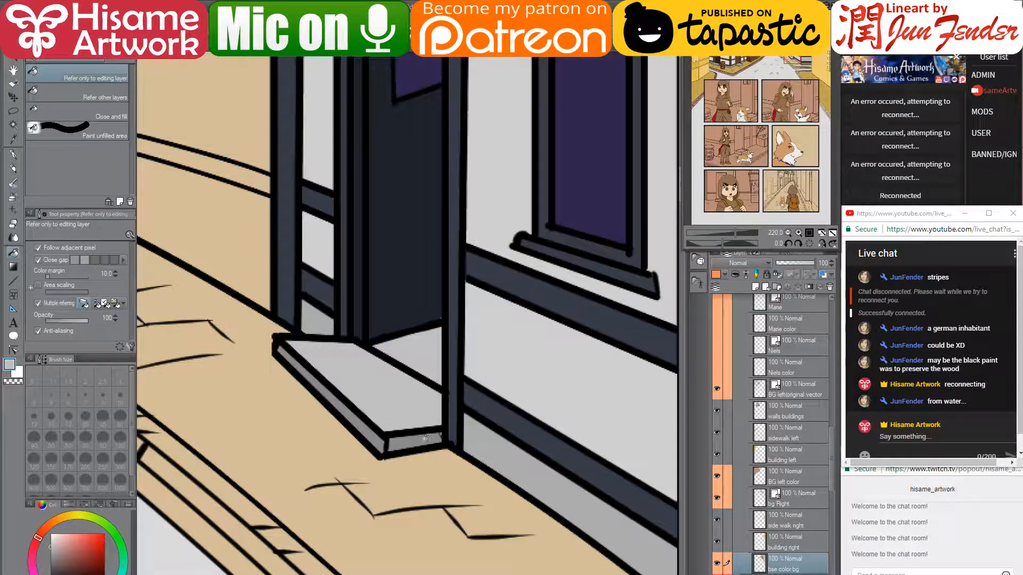
click(432, 349)
alt+click(437, 312)
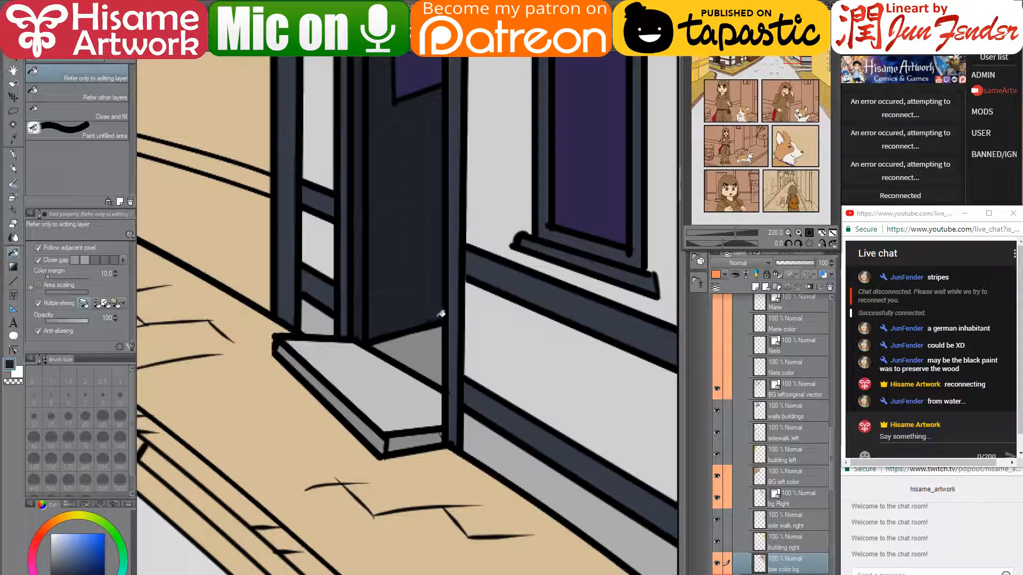
drag(559, 338, 416, 280)
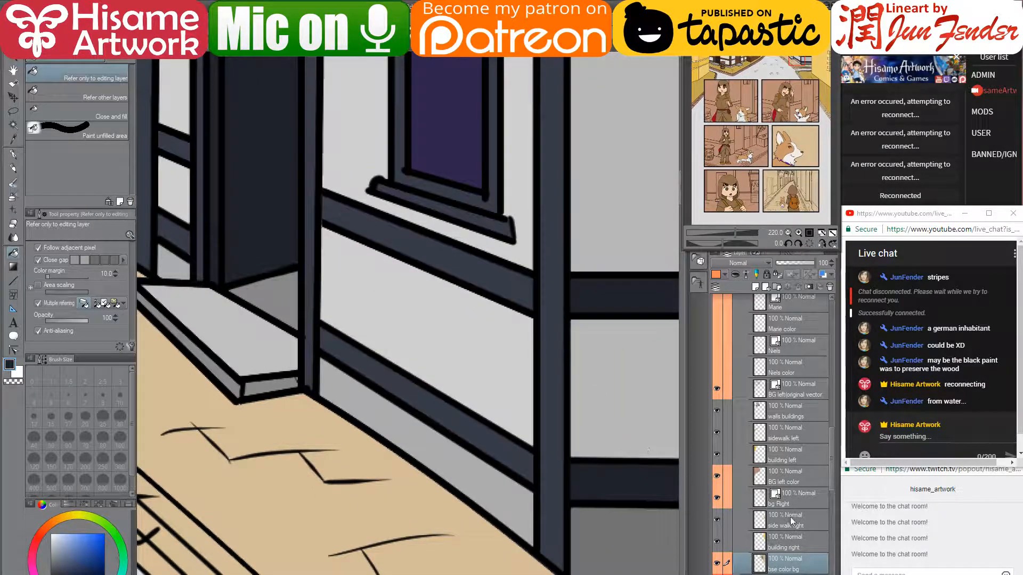
scroll(359, 364, down, 6)
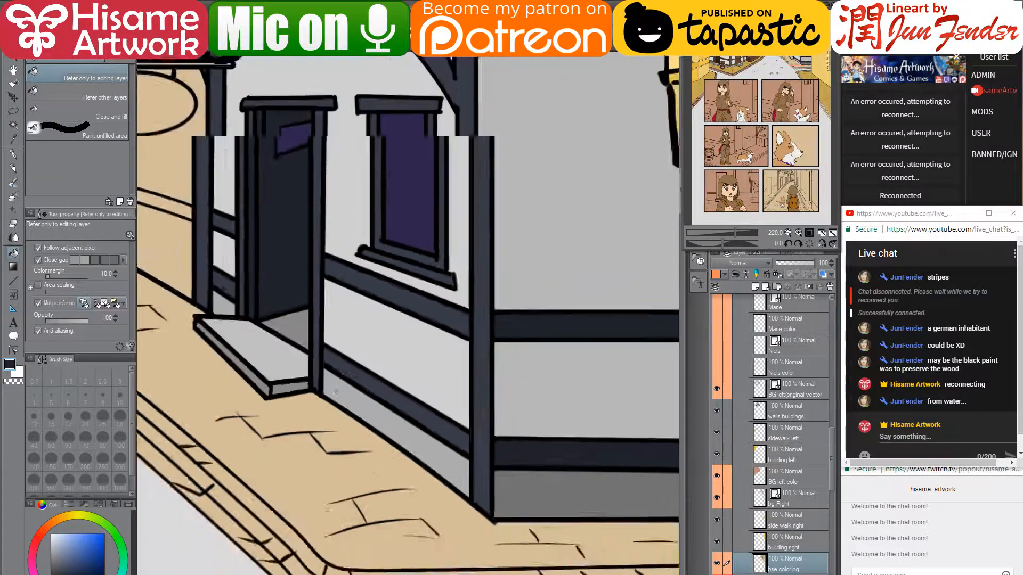
scroll(379, 155, up, 2)
- Choose the G-pen and make the bg Right layer active and visible
scroll(380, 155, down, 2)
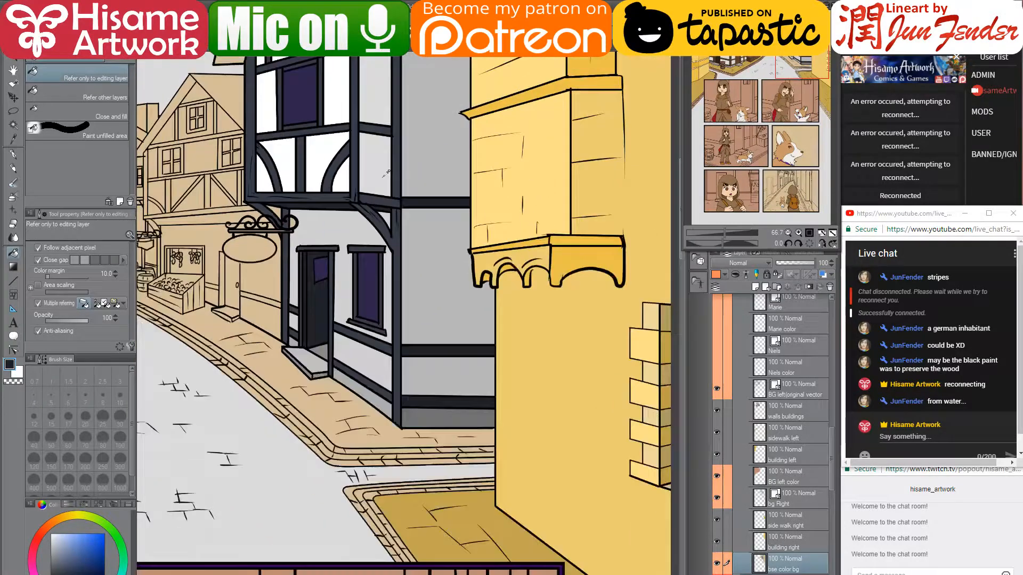
drag(403, 137, 427, 273)
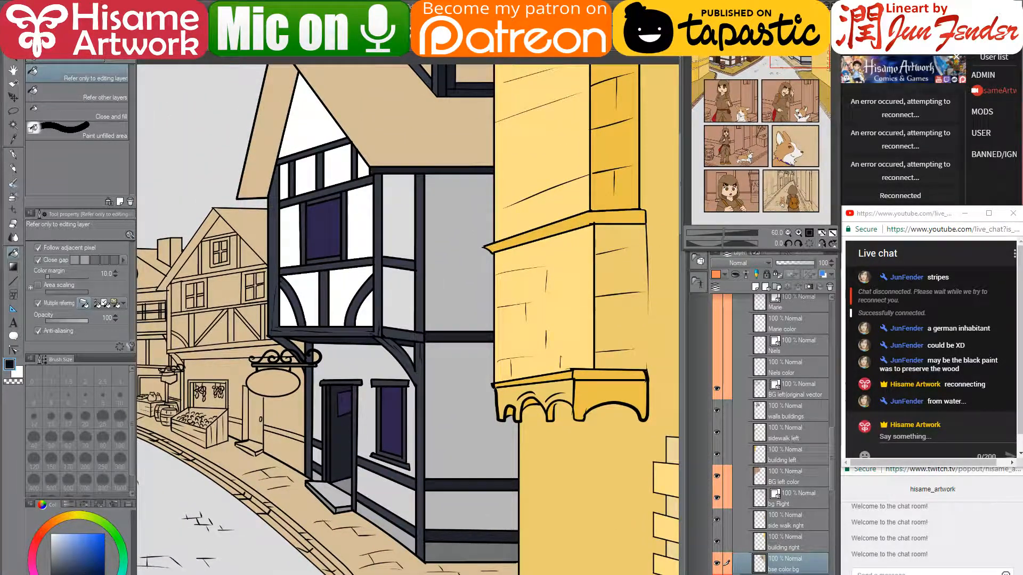
click(12, 154)
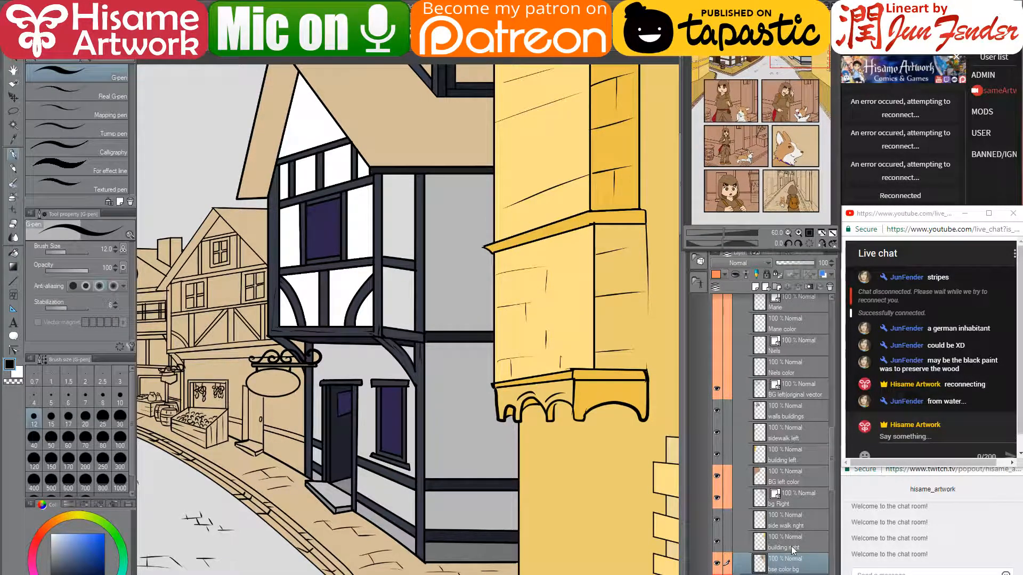
click(789, 501)
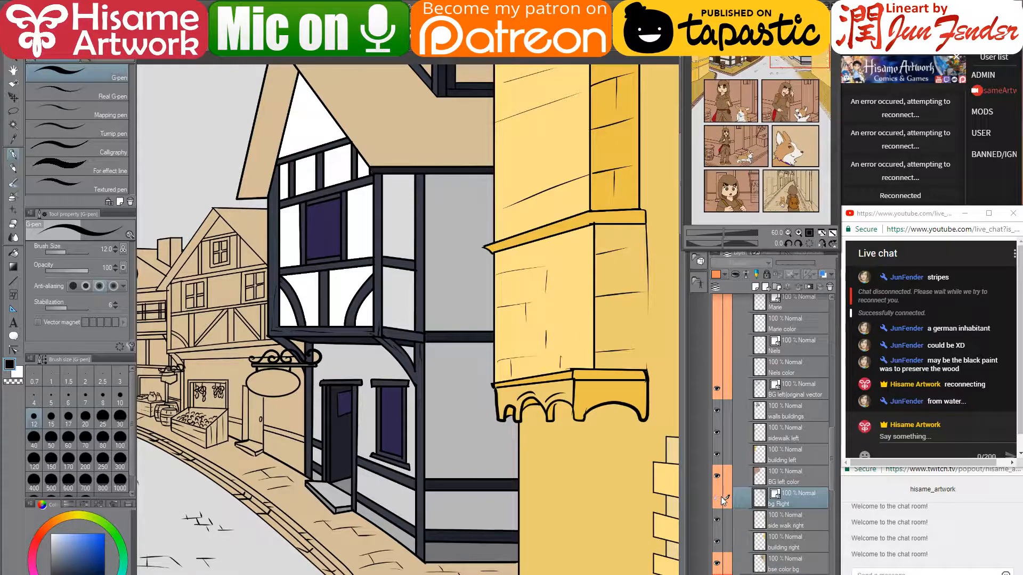
click(719, 497)
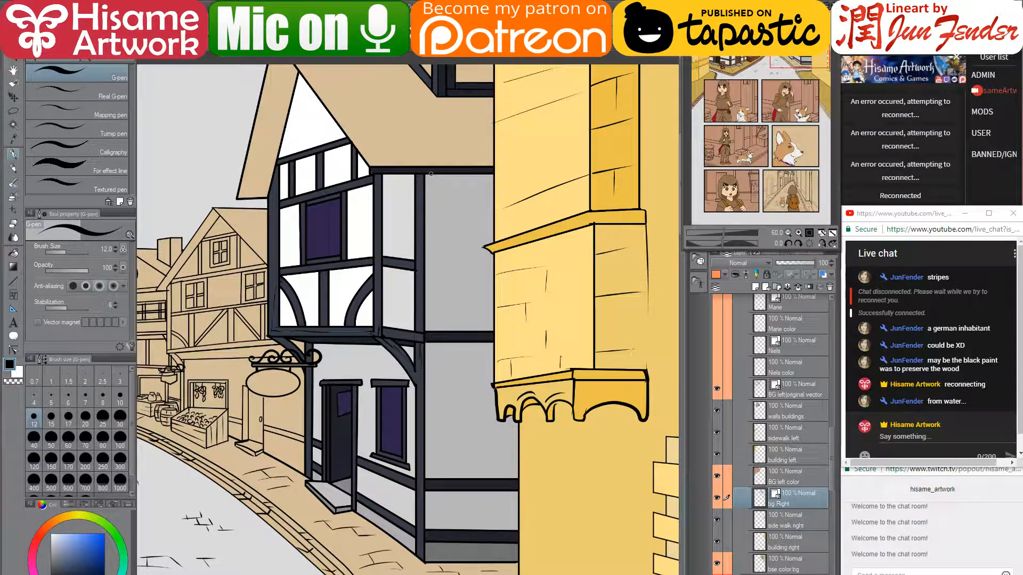
- Draw a straight vertical line at brush size 8 down the house's corner post
key(bracketleft)
key(bracketleft)
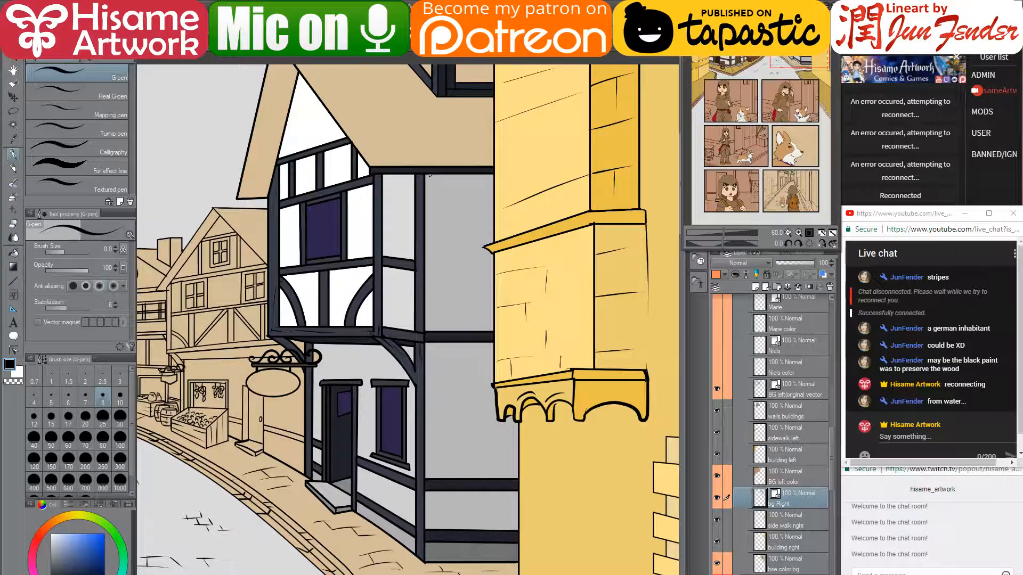
drag(430, 174, 429, 562)
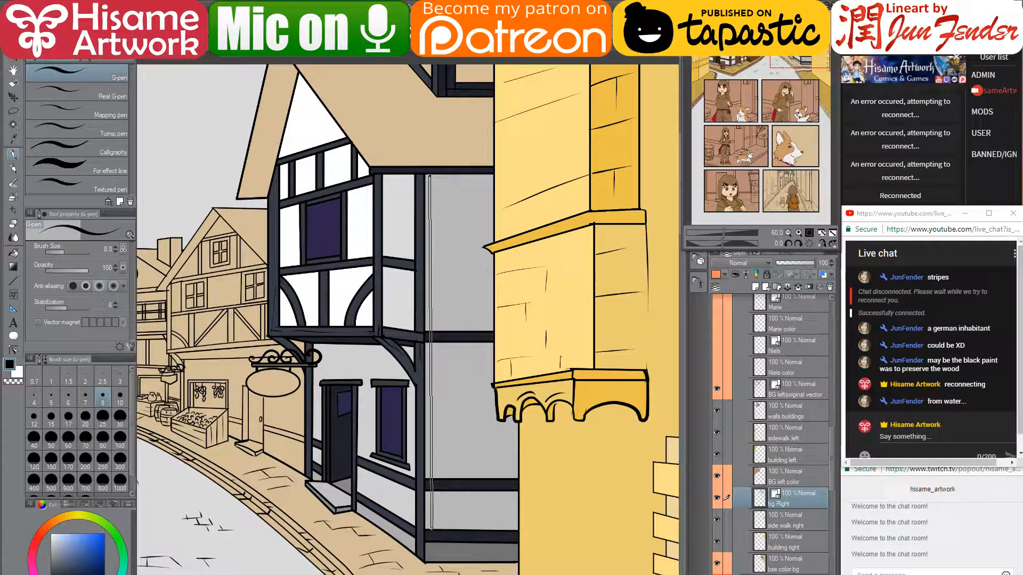
shift+click(432, 530)
scroll(434, 522, up, 6)
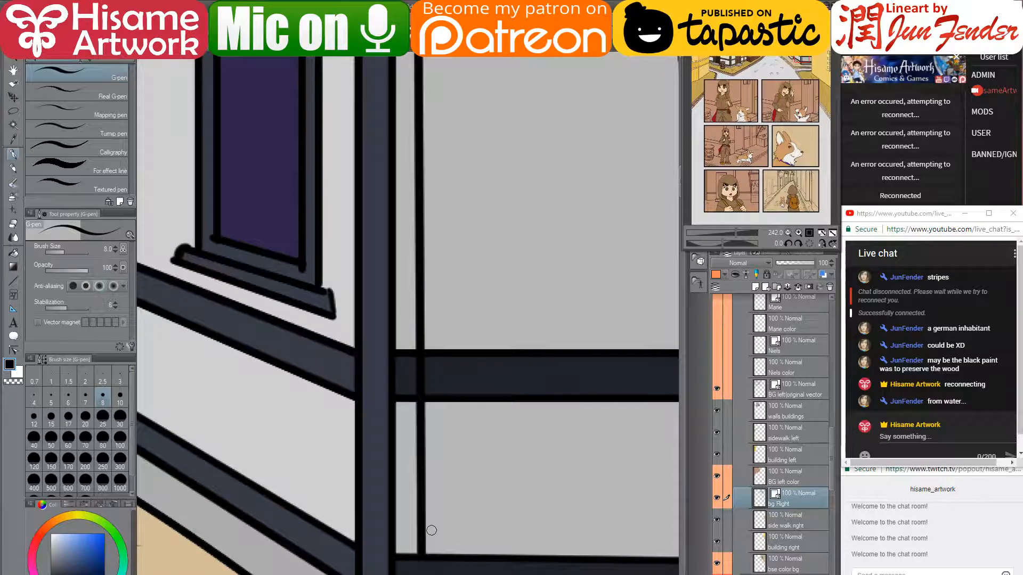
- Undo an accidental erase and bring the curved brace and horizontal beams into view
click(14, 227)
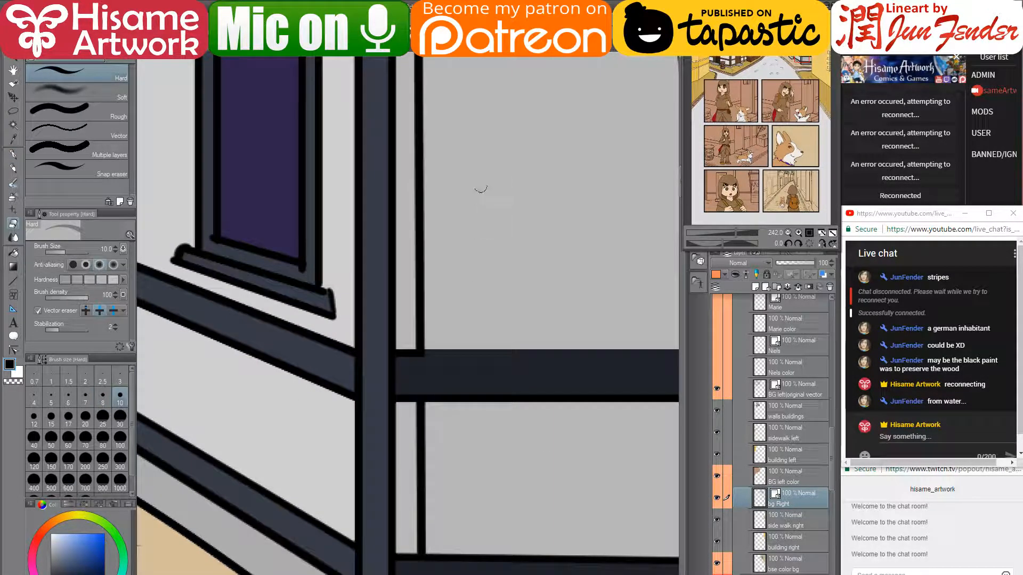
key(ctrl+z)
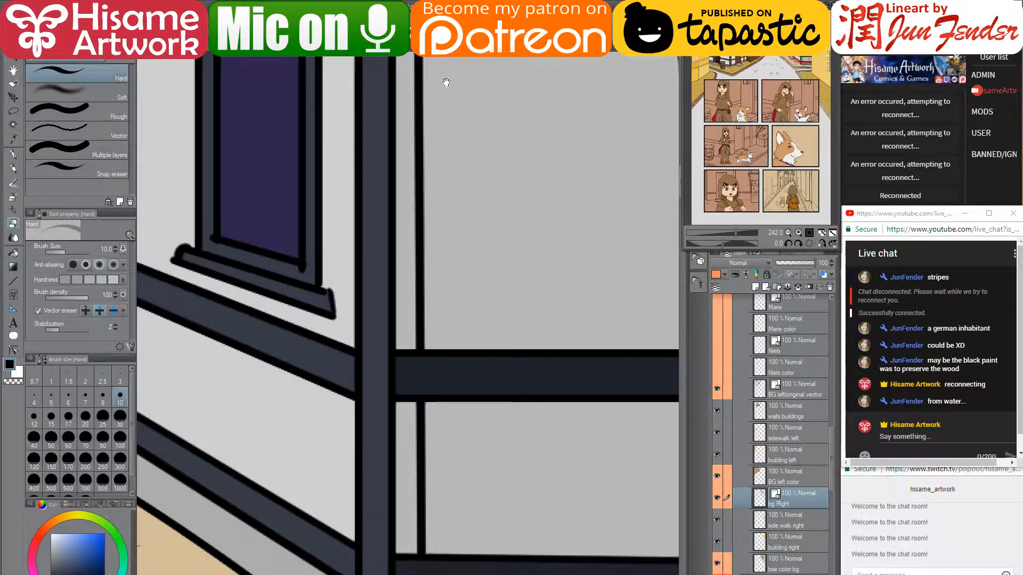
drag(446, 82, 446, 213)
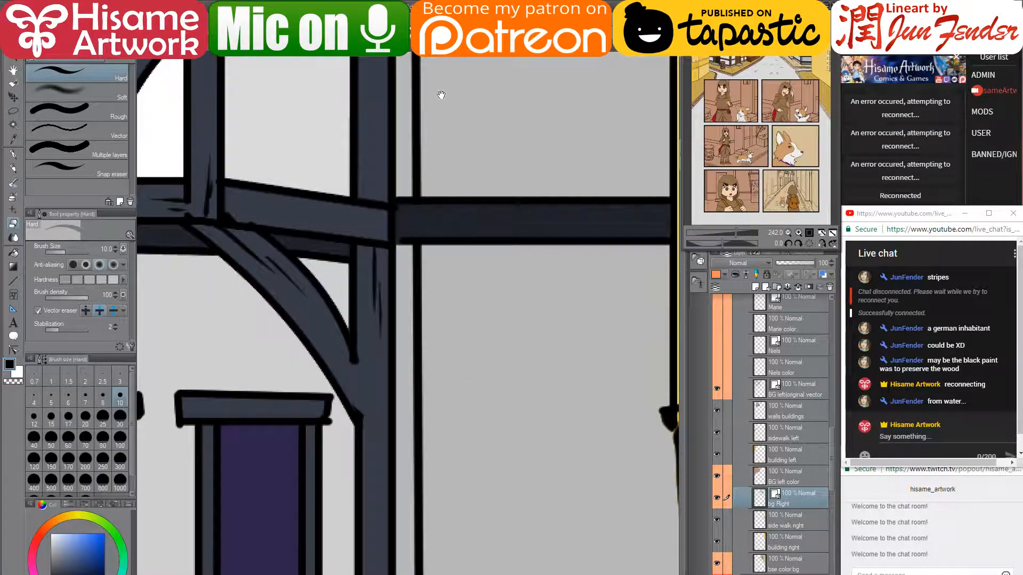
drag(441, 95, 429, 416)
drag(428, 133, 403, 431)
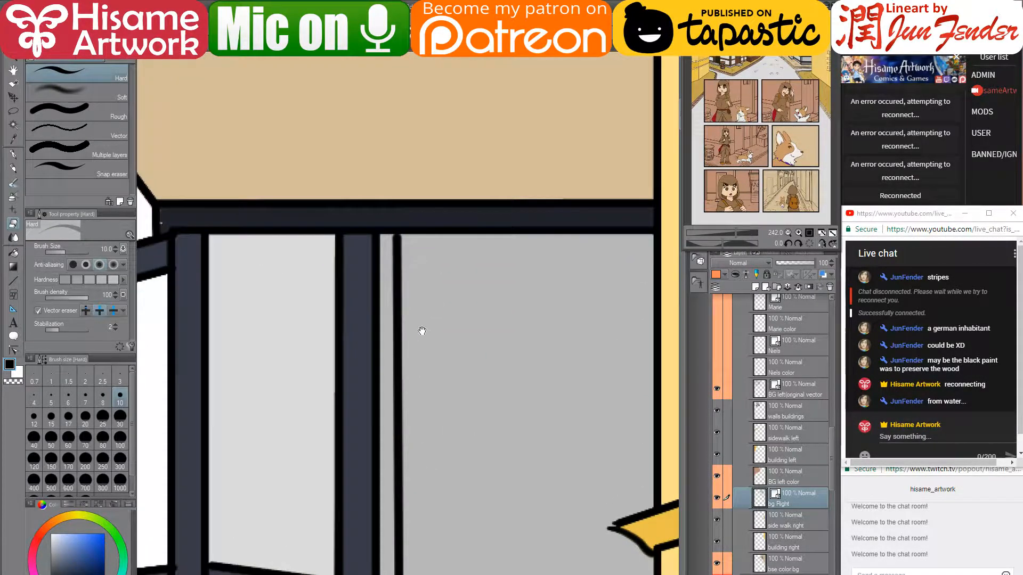
drag(422, 331, 432, 178)
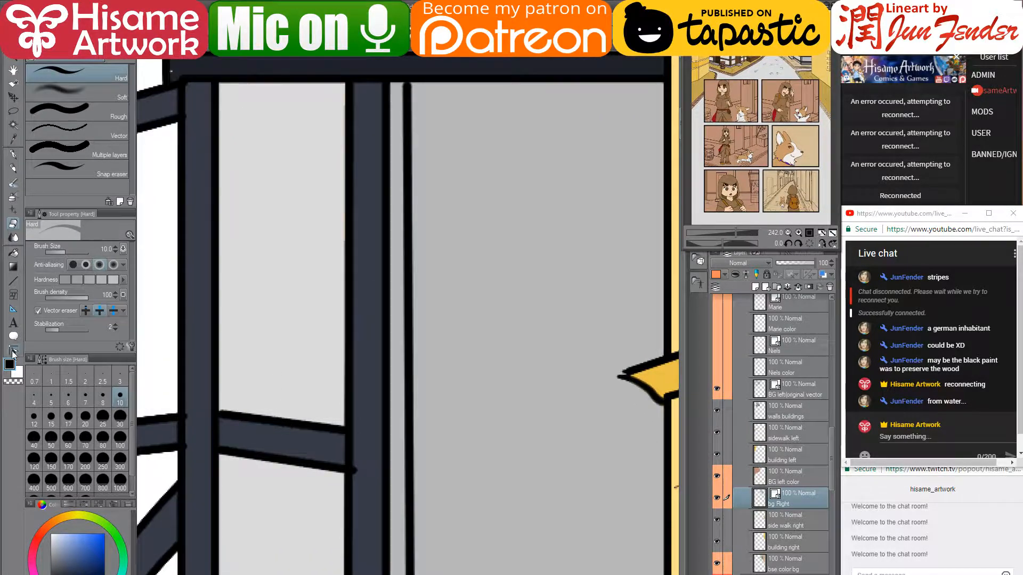
- Nudge the beam line's endpoint right with the Control point tool, then check the bracket and bay window
click(13, 351)
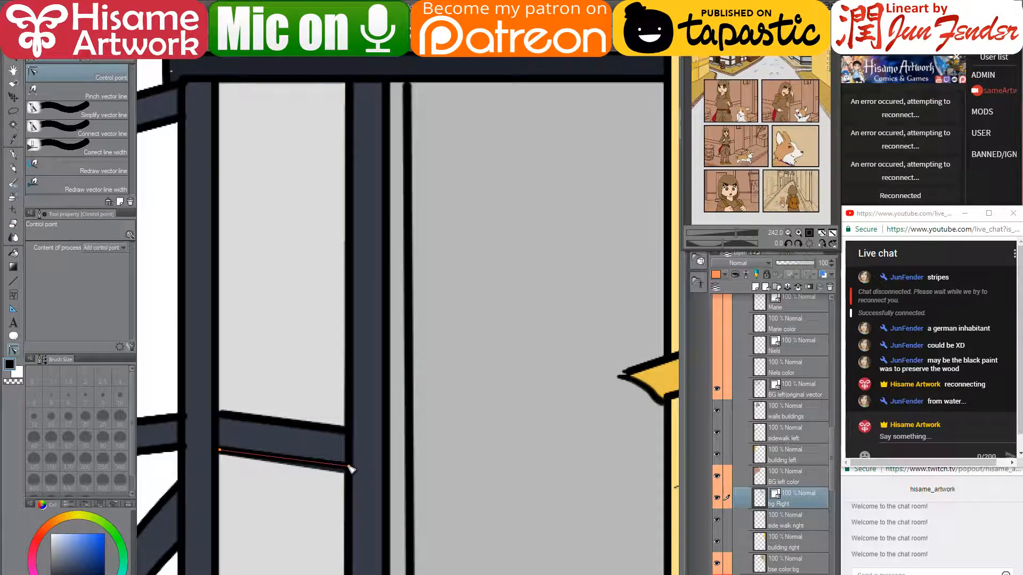
drag(349, 467, 539, 285)
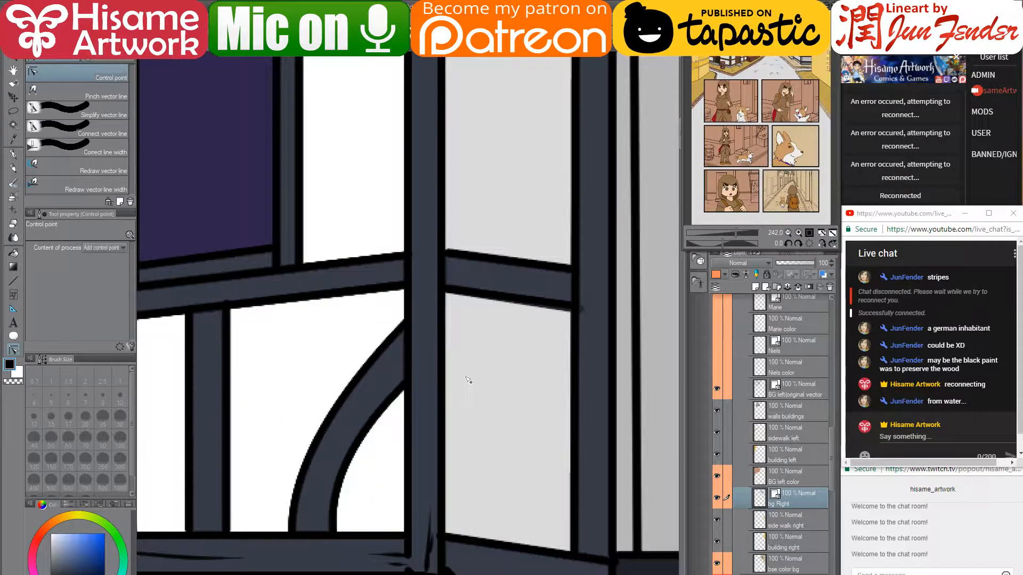
scroll(466, 379, down, 4)
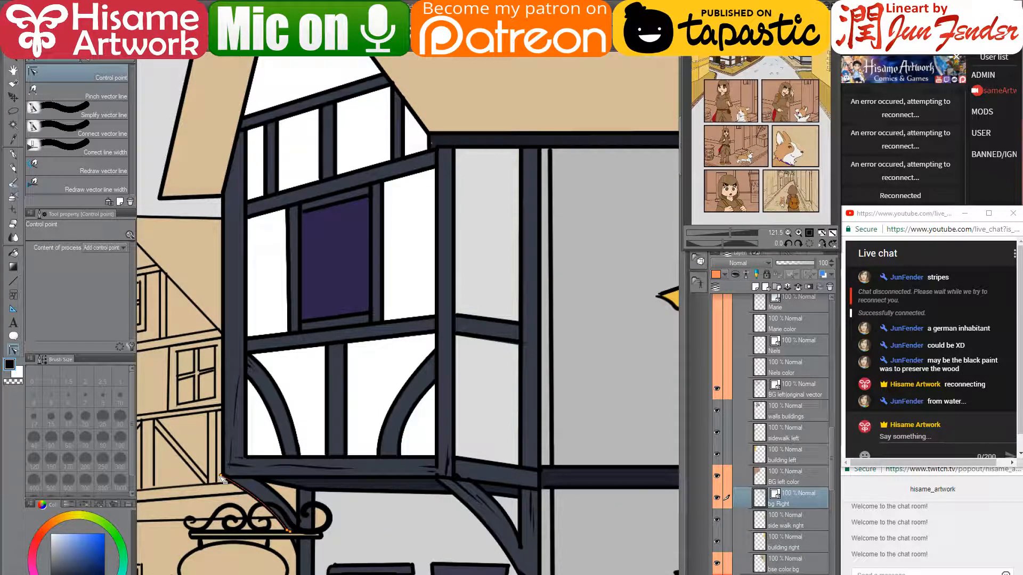
scroll(221, 478, up, 3)
scroll(221, 478, up, 1)
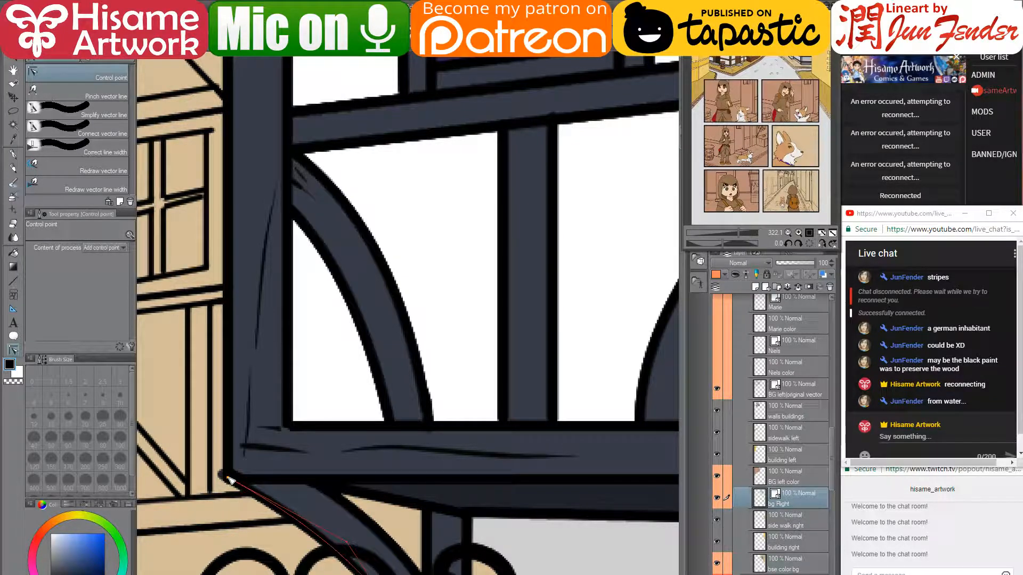
drag(255, 483, 349, 379)
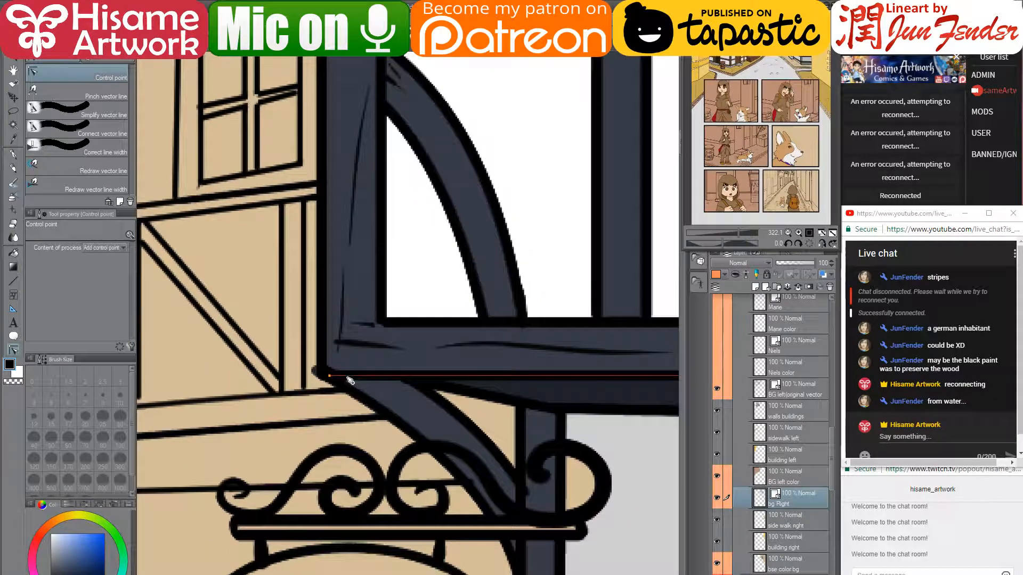
scroll(349, 379, down, 4)
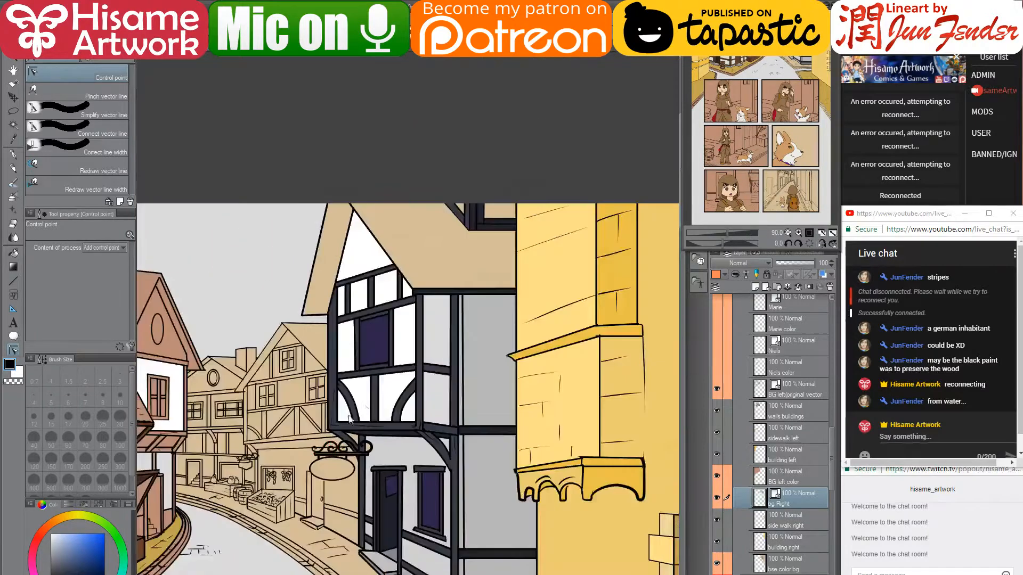
scroll(494, 465, up, 3)
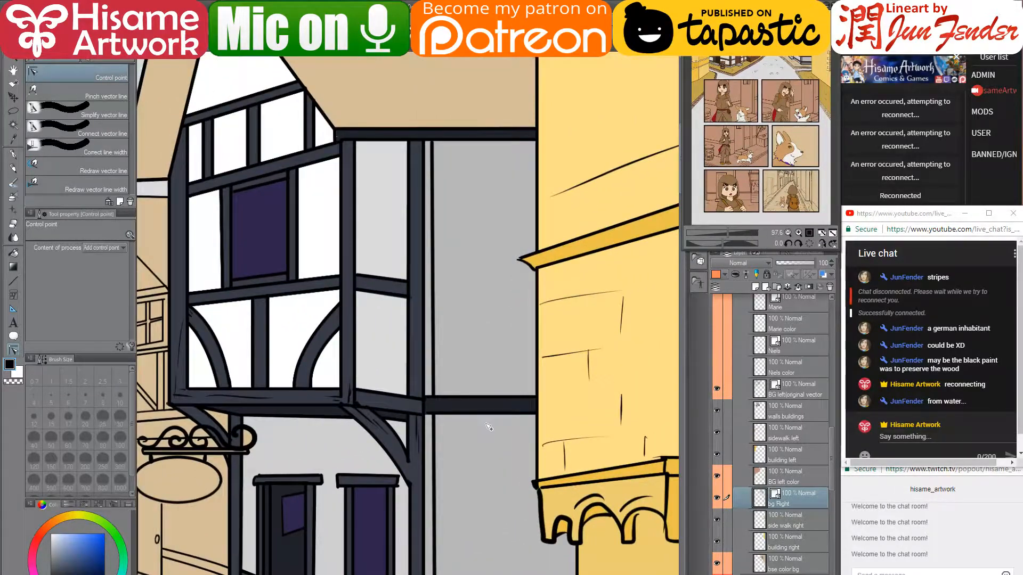
drag(485, 433, 456, 297)
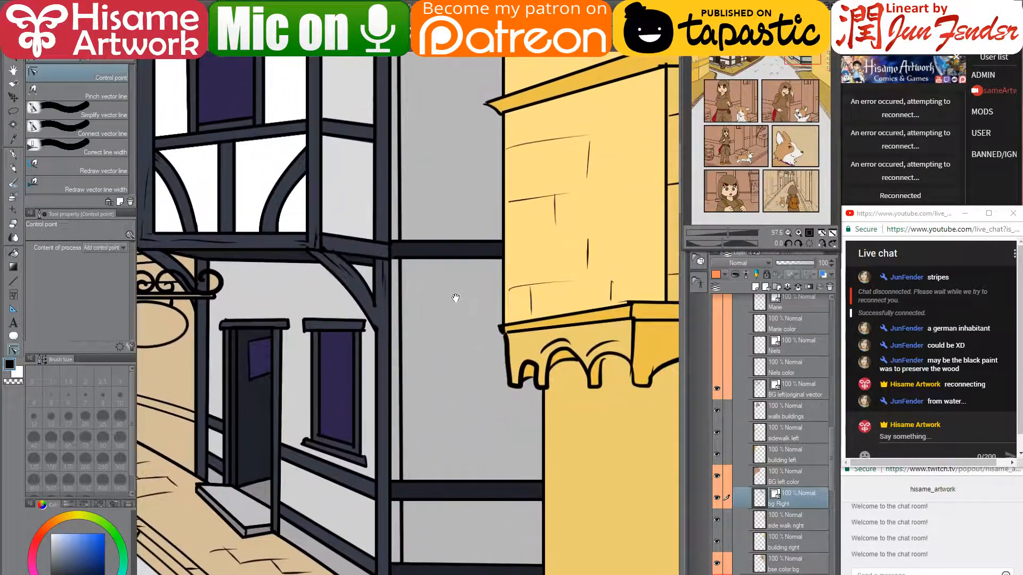
click(15, 254)
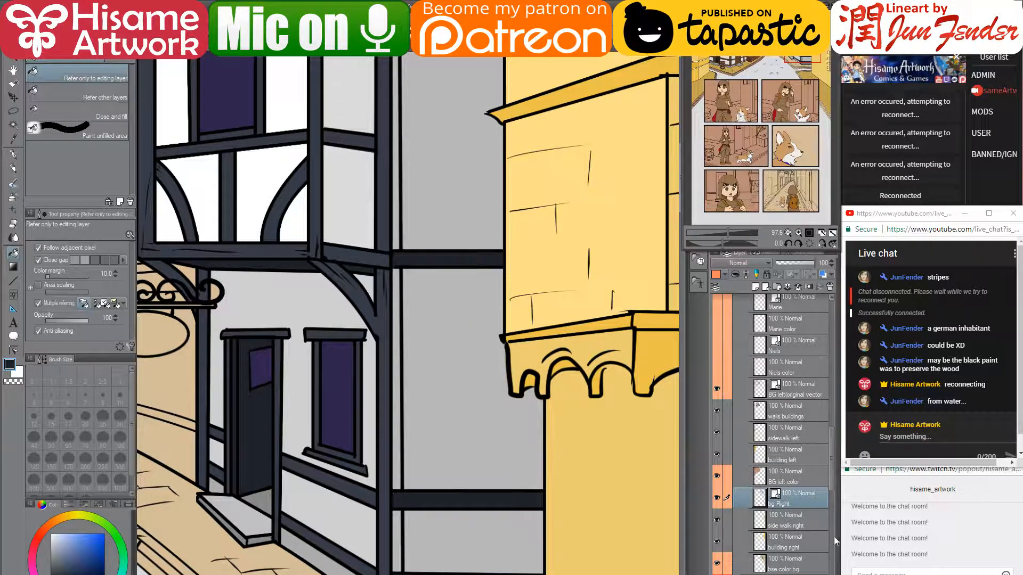
click(797, 561)
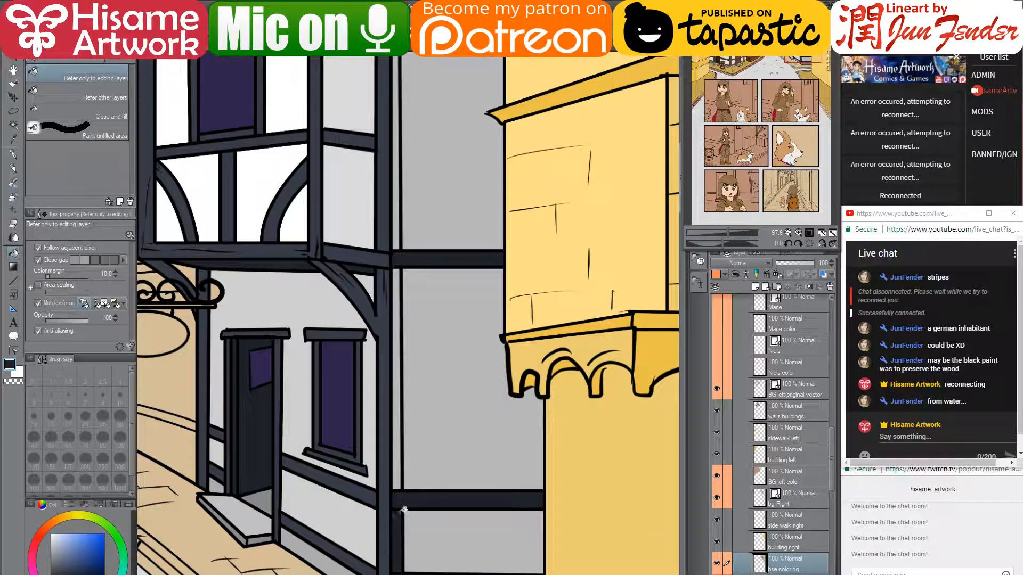
drag(454, 193, 468, 411)
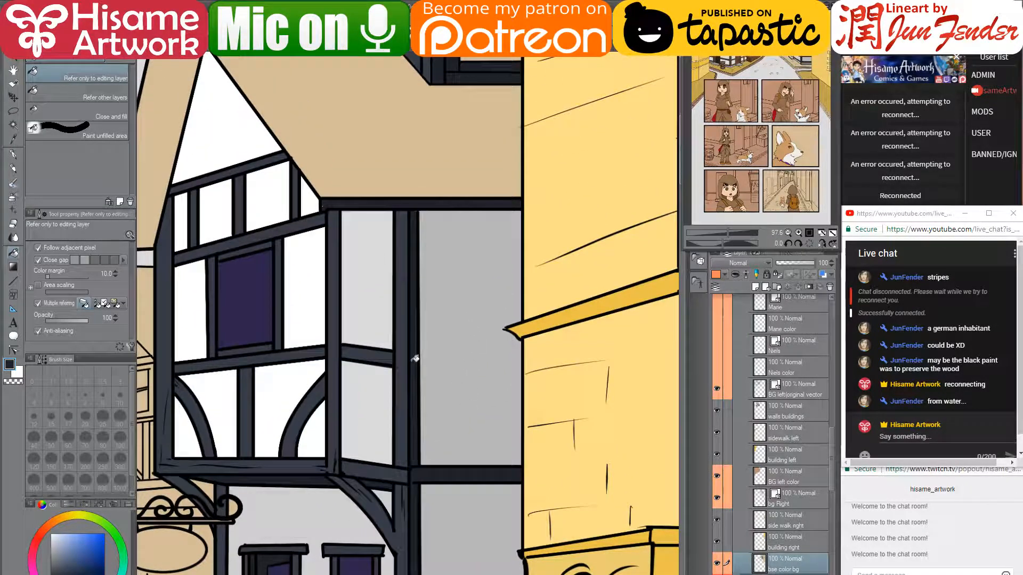
scroll(469, 352, down, 5)
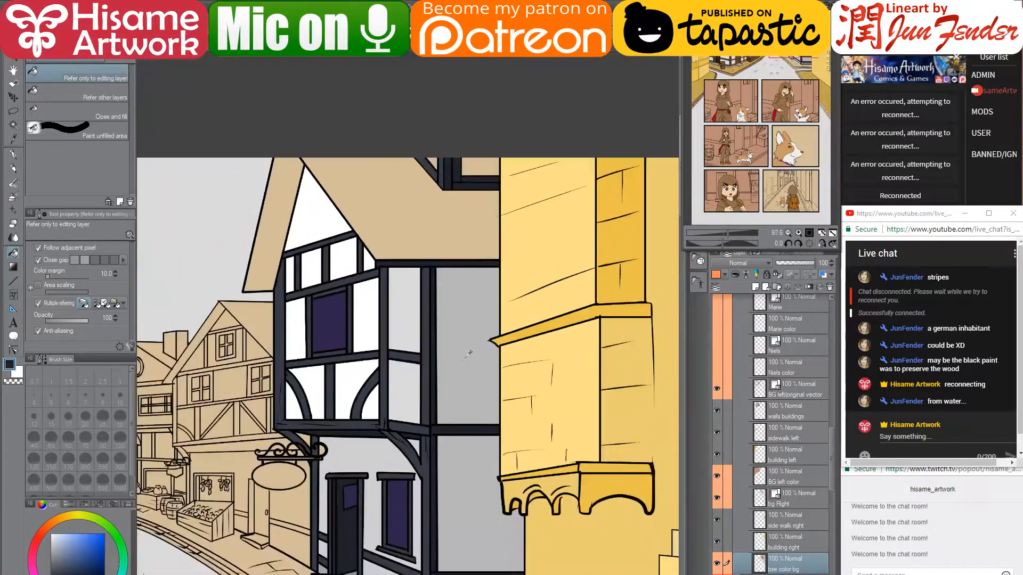
scroll(473, 528, up, 5)
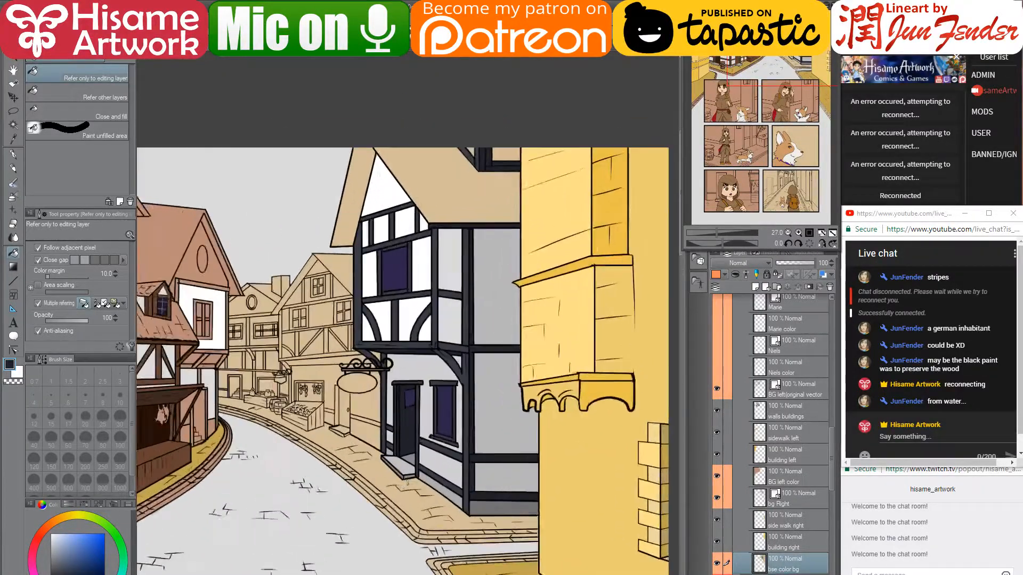
scroll(497, 482, up, 4)
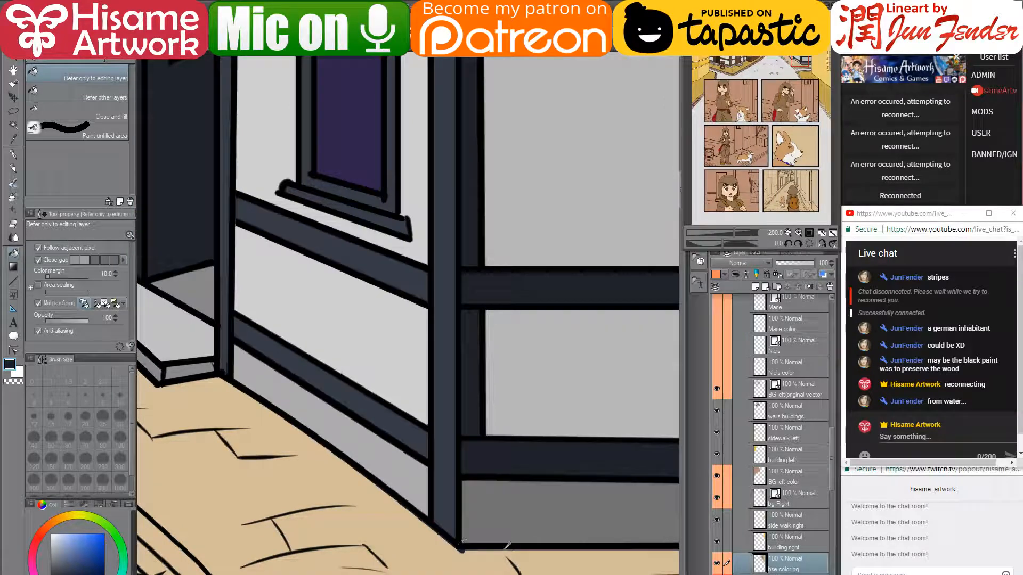
scroll(516, 543, down, 4)
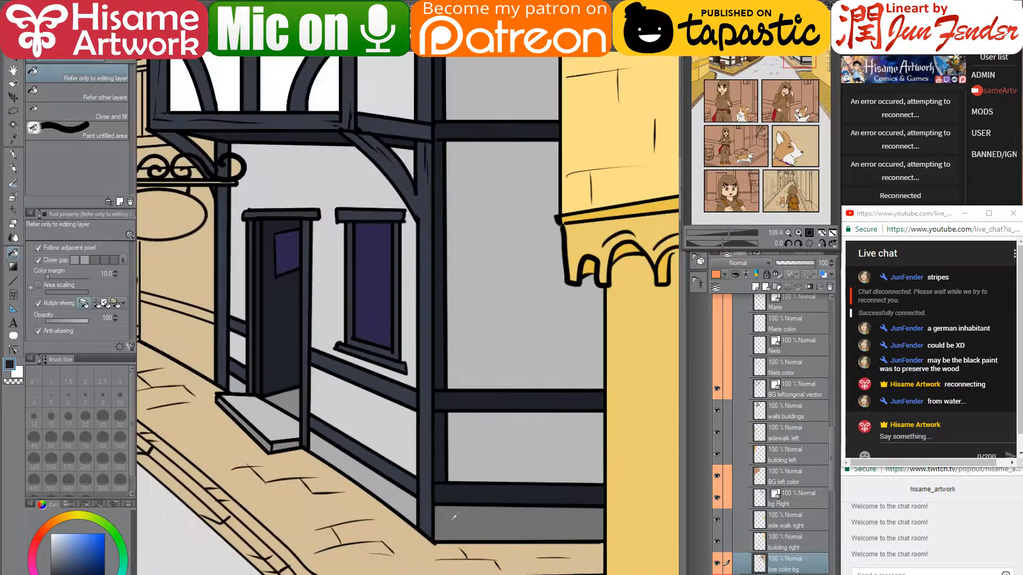
scroll(455, 516, up, 3)
scroll(456, 516, up, 3)
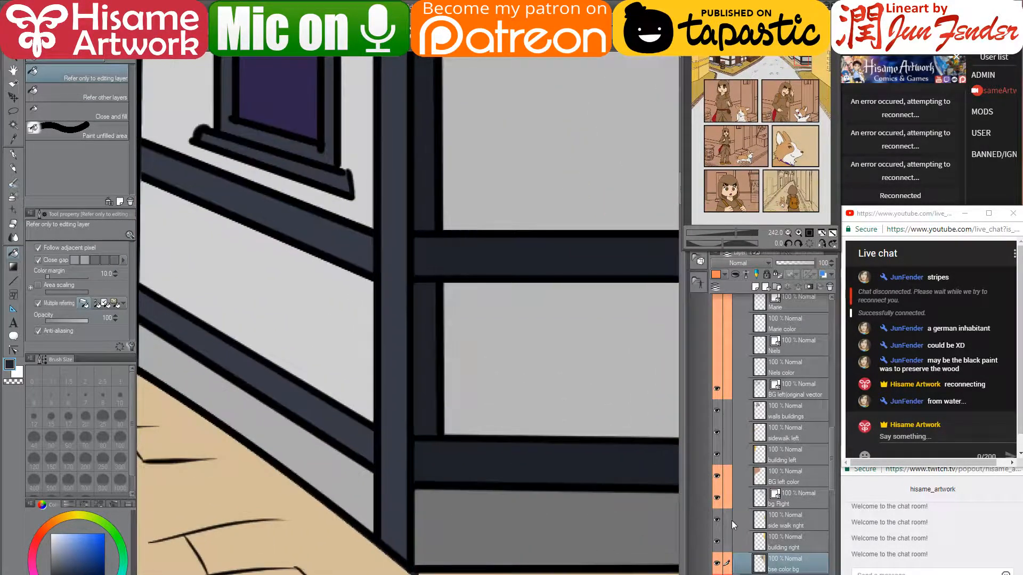
click(797, 496)
- Draw black G-pen crack lines, horizontal and short vertical, along the grey wall base
click(14, 155)
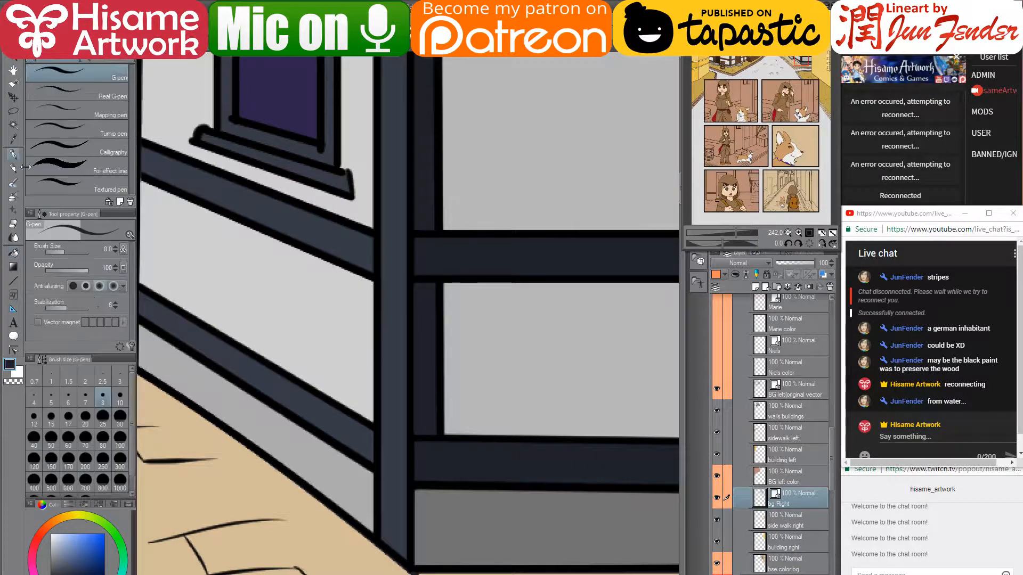
alt+click(414, 478)
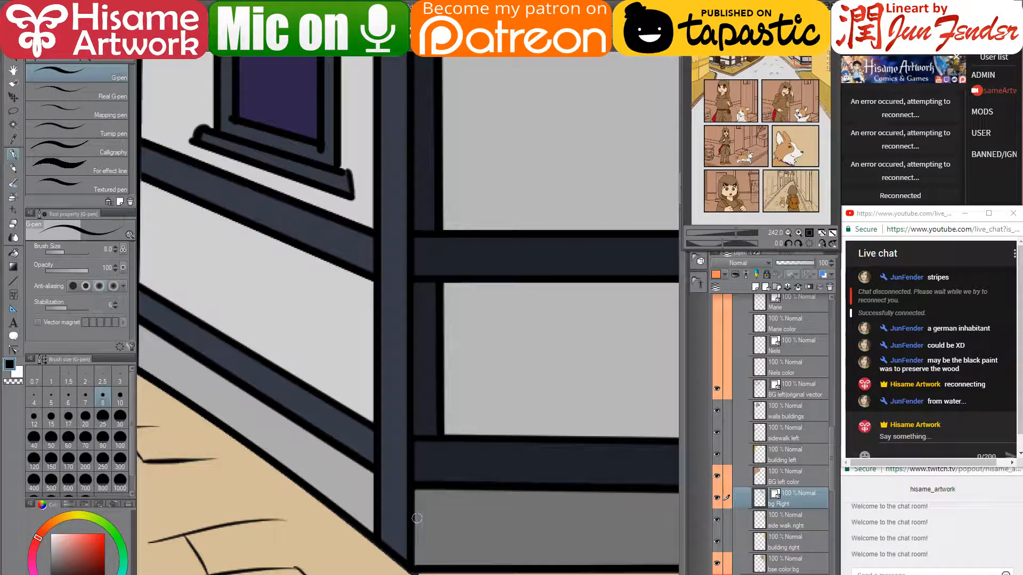
mouse_move(414, 521)
mouse_down()
mouse_move(455, 484)
mouse_move(354, 463)
mouse_up()
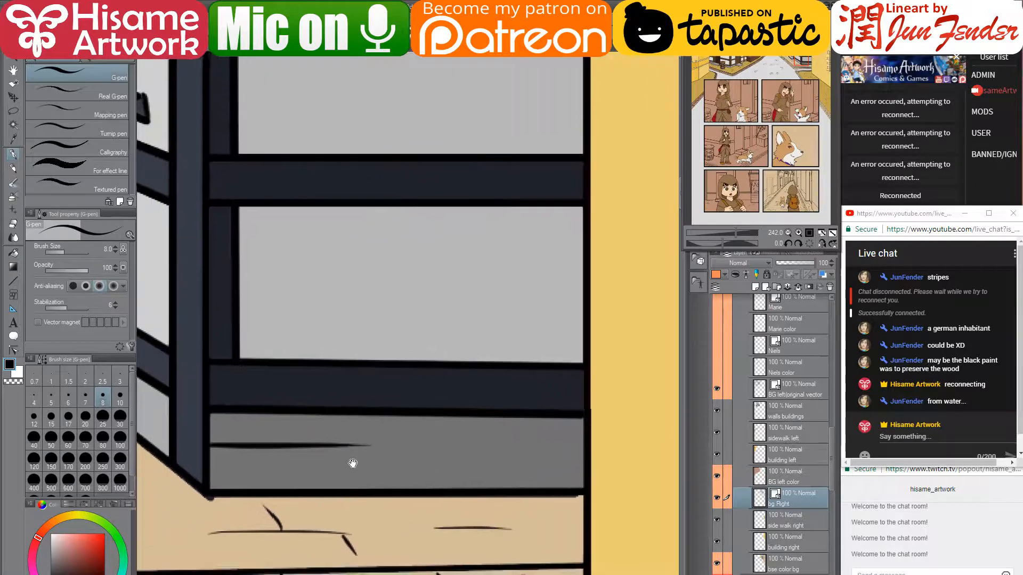
drag(585, 457, 453, 445)
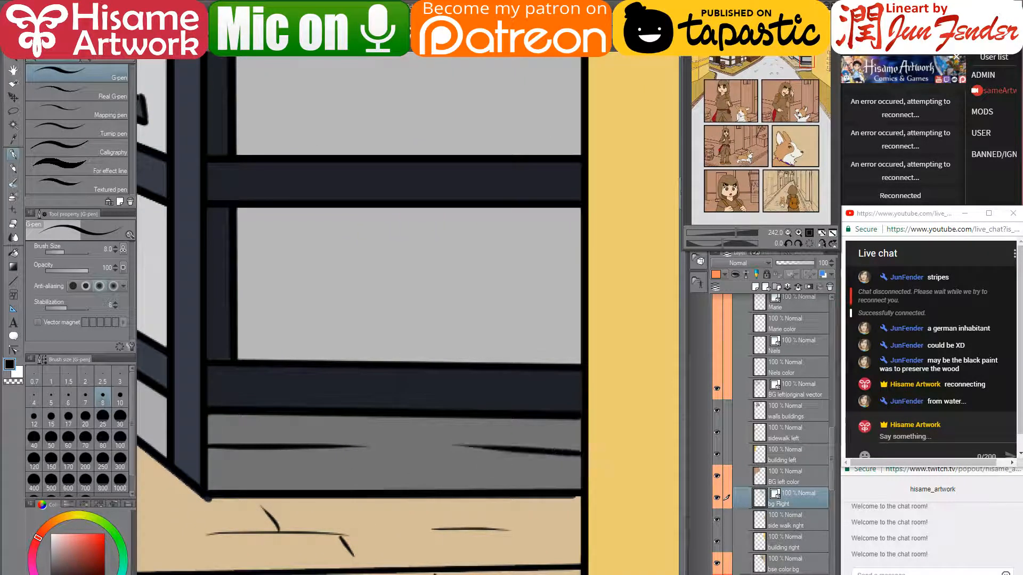
drag(294, 416, 294, 438)
drag(378, 489, 382, 447)
drag(525, 420, 528, 448)
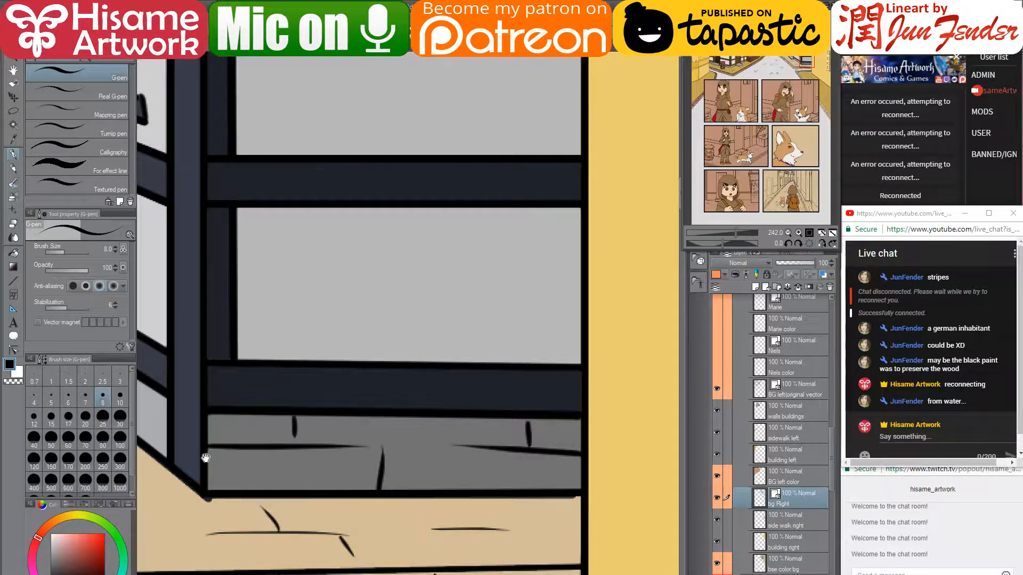
mouse_move(210, 456)
mouse_down()
mouse_move(457, 459)
mouse_move(601, 510)
mouse_up()
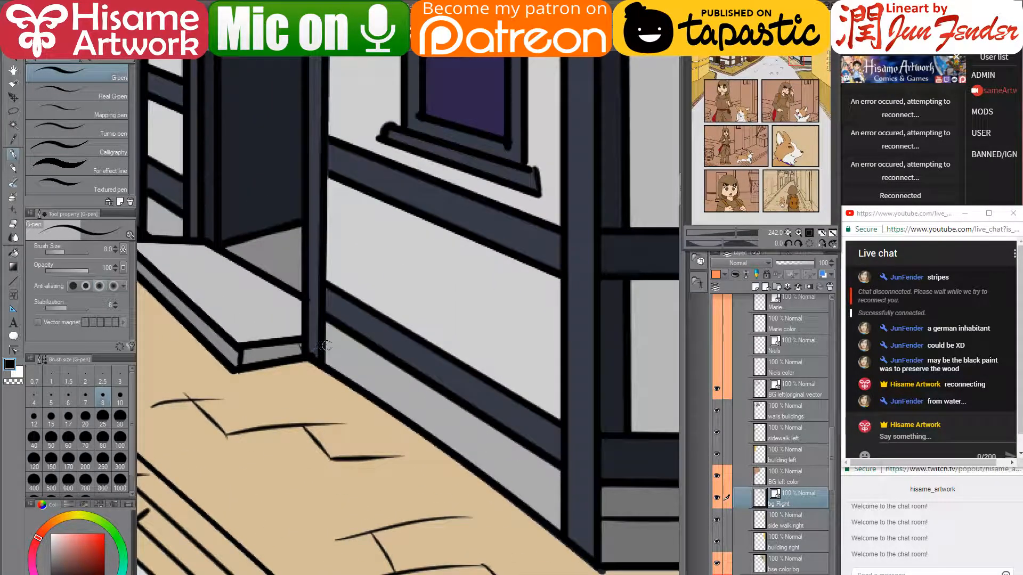
- Add more short cracks along the wall base, redoing stray strokes, including one beside the post above the step
drag(326, 348, 430, 399)
mouse_move(556, 484)
mouse_down()
mouse_move(495, 455)
mouse_move(472, 417)
mouse_up()
key(ctrl+z)
drag(385, 357, 379, 375)
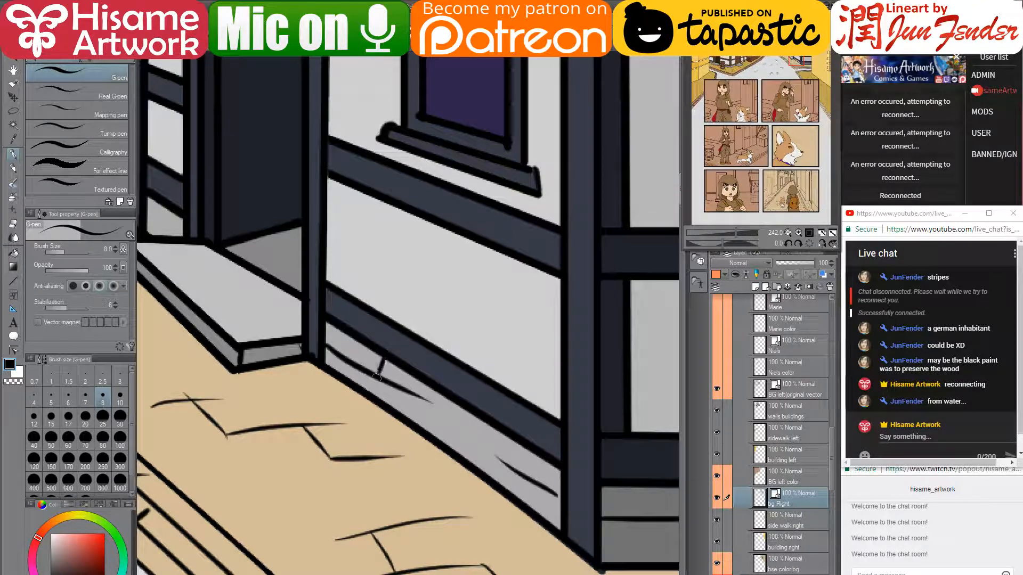
drag(515, 470, 512, 497)
key(ctrl+z)
drag(269, 365, 615, 573)
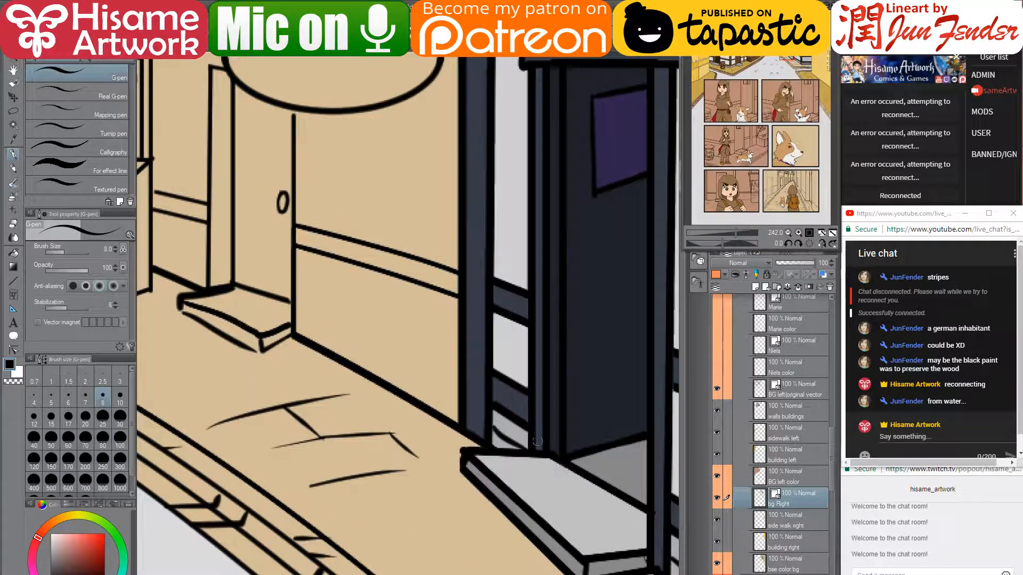
drag(519, 423, 523, 447)
- On the bse color bg layer, sample the dark frame colour and draw a straight line along the band's top
click(759, 548)
click(752, 561)
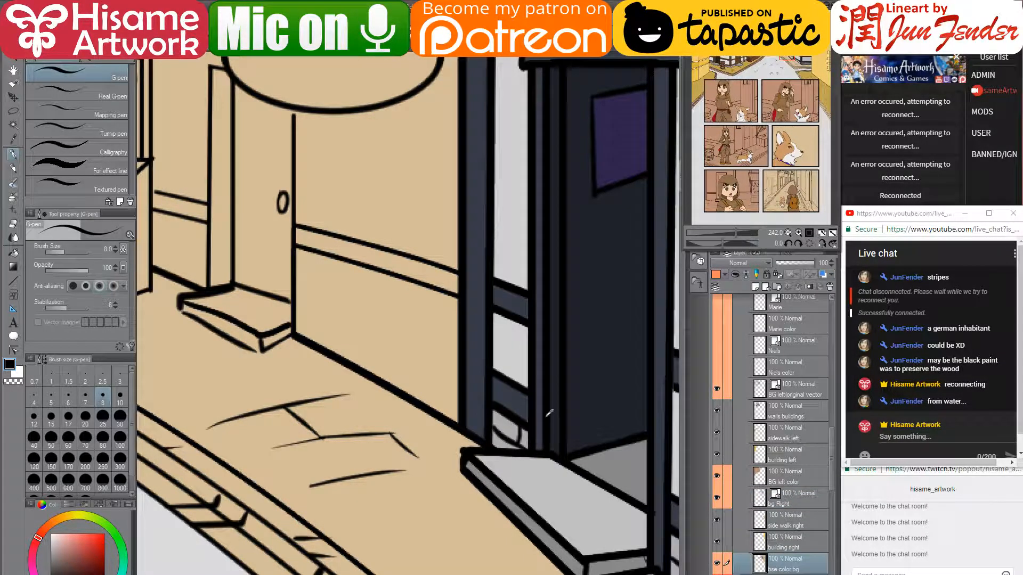
key(c)
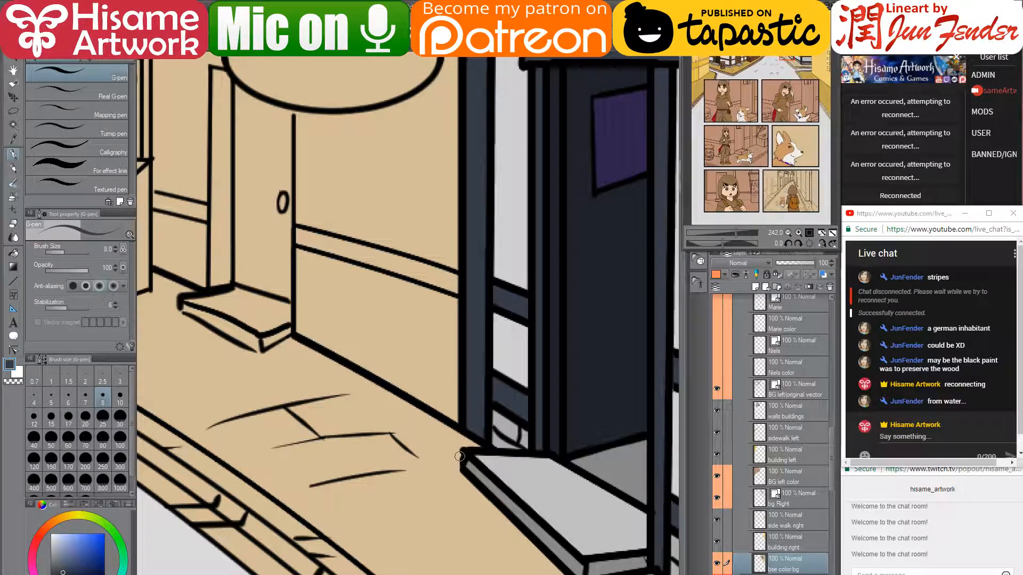
scroll(470, 414, down, 2)
alt+click(516, 306)
scroll(516, 306, up, 3)
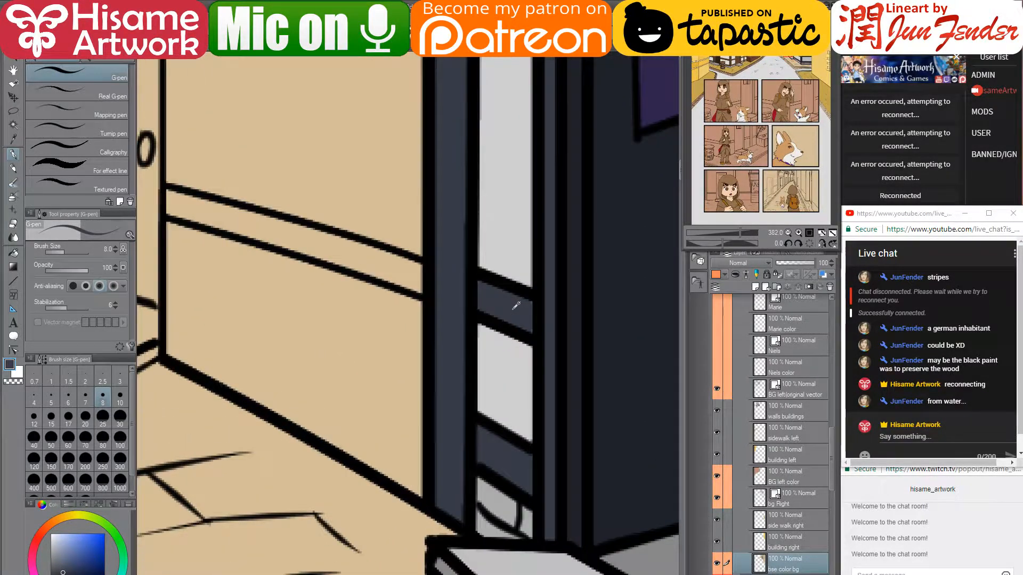
alt+click(508, 296)
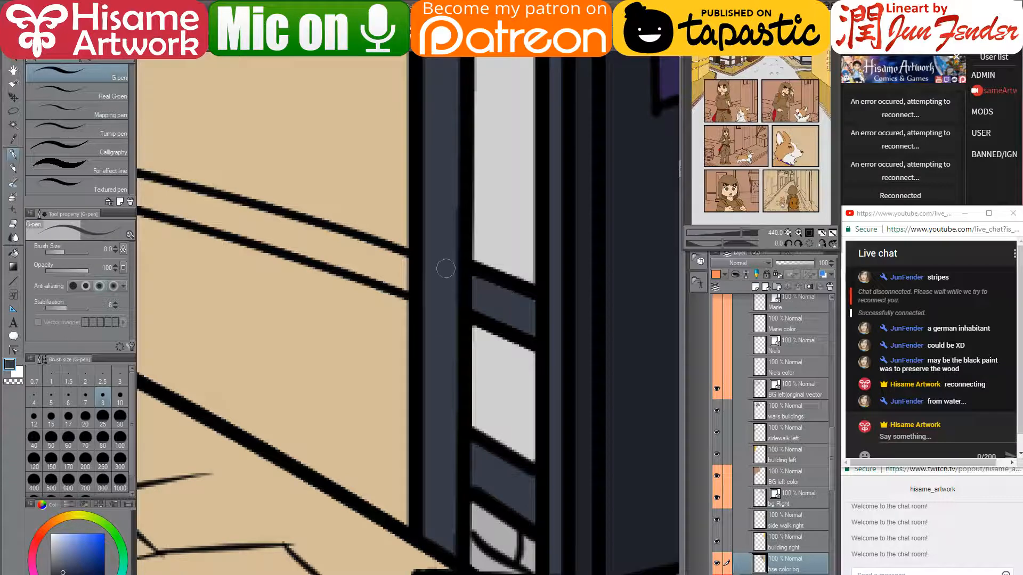
click(473, 279)
shift+click(534, 300)
- Pick the light grey from the wall panel as the drawing colour
alt+click(497, 429)
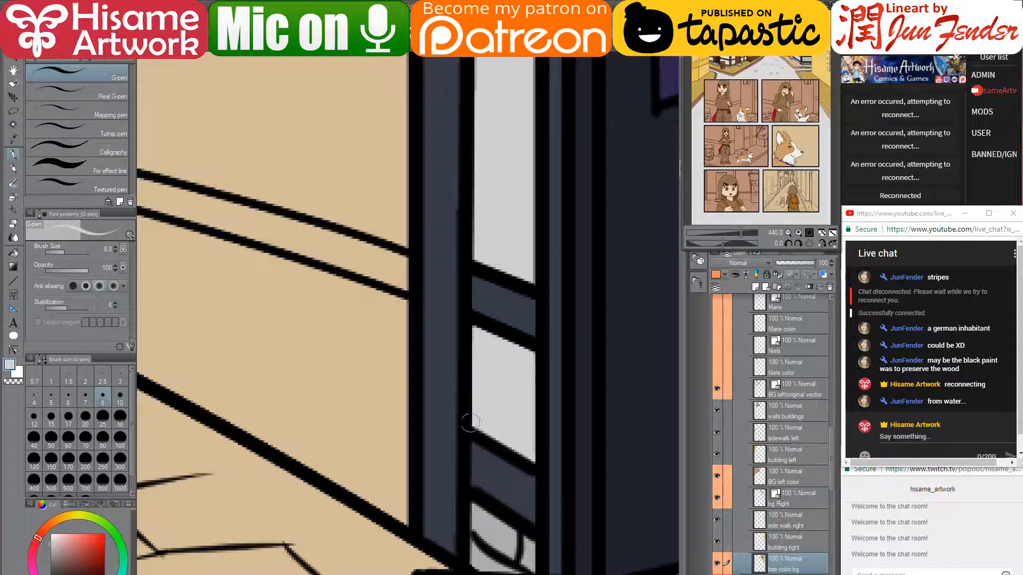
scroll(488, 408, down, 3)
scroll(490, 403, down, 6)
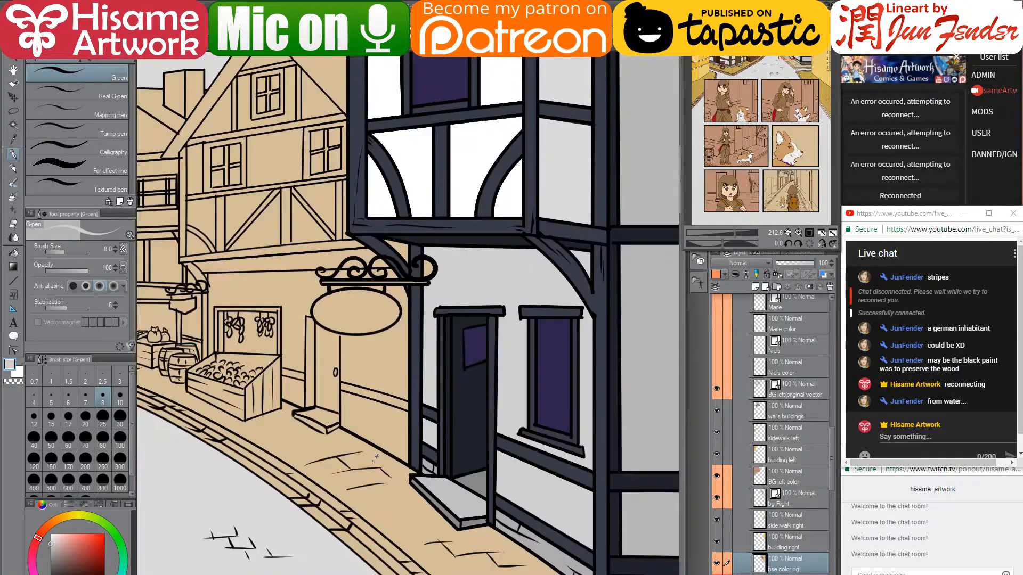
scroll(377, 456, up, 6)
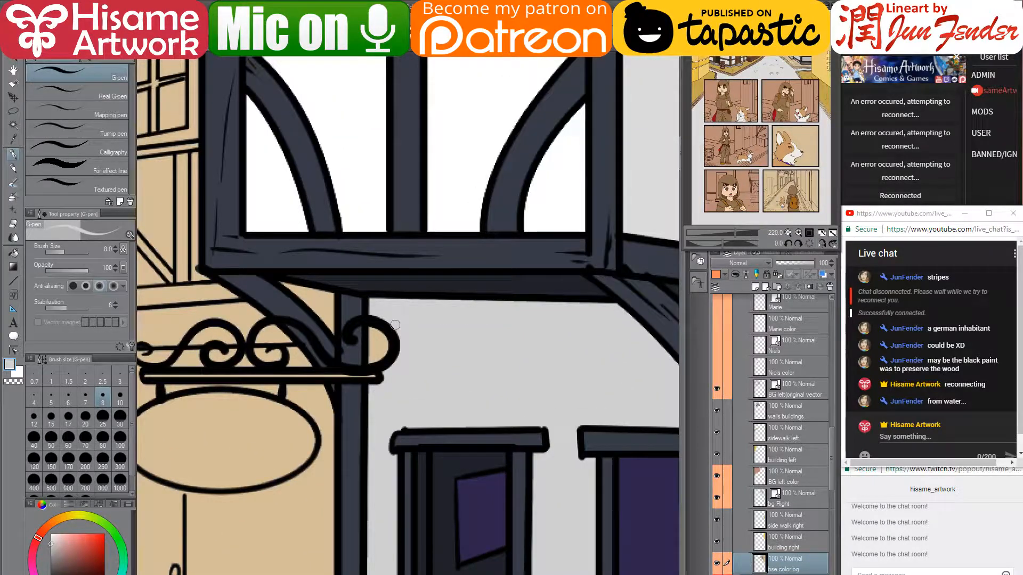
- Enlarge the brush to 50 and paint the tan inside the sign's curl grey
key(])
key(])
key(])
key(])
key(])
key(])
key(])
key(])
key(])
drag(389, 337, 391, 350)
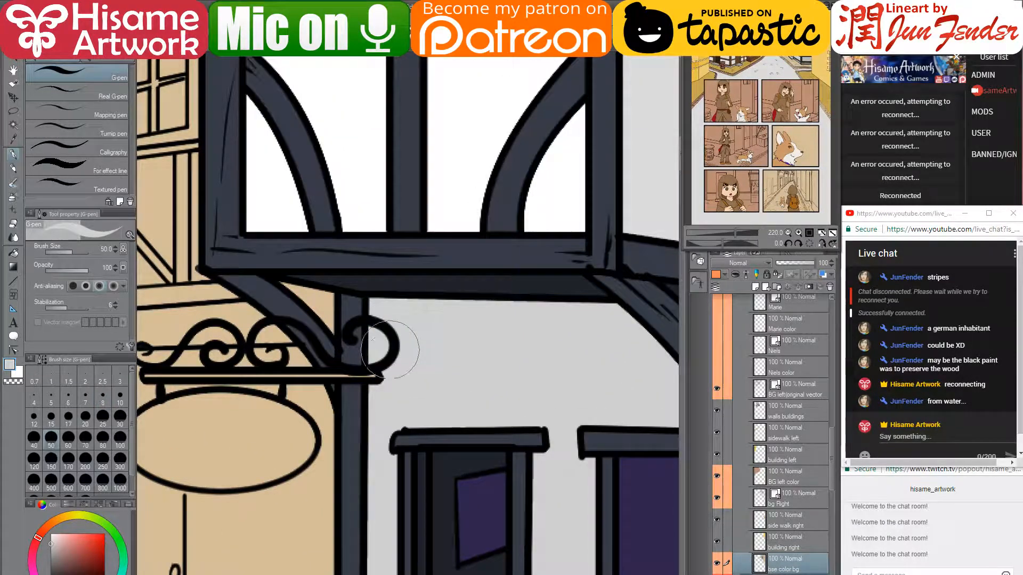
scroll(506, 366, down, 2)
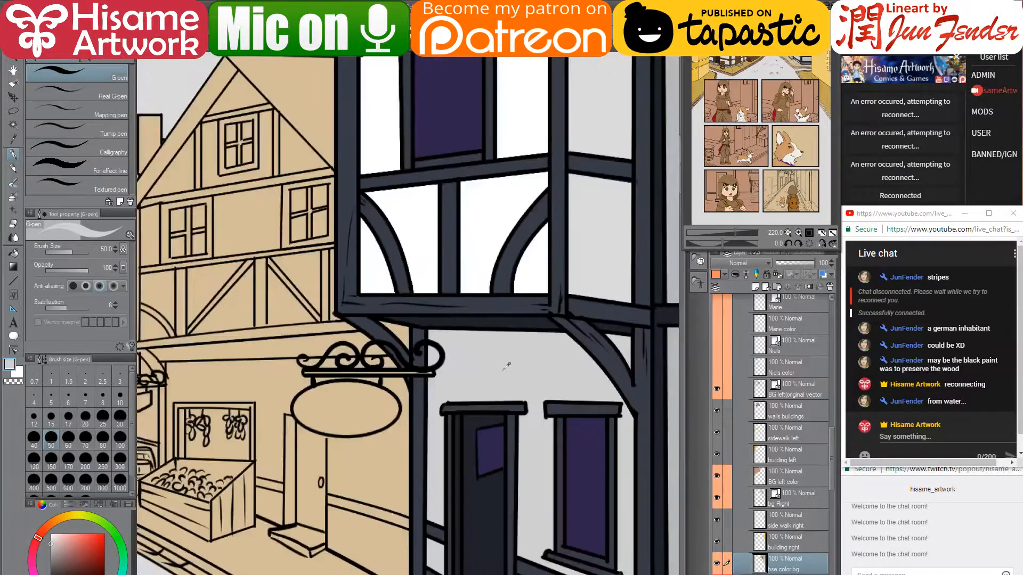
scroll(506, 367, down, 5)
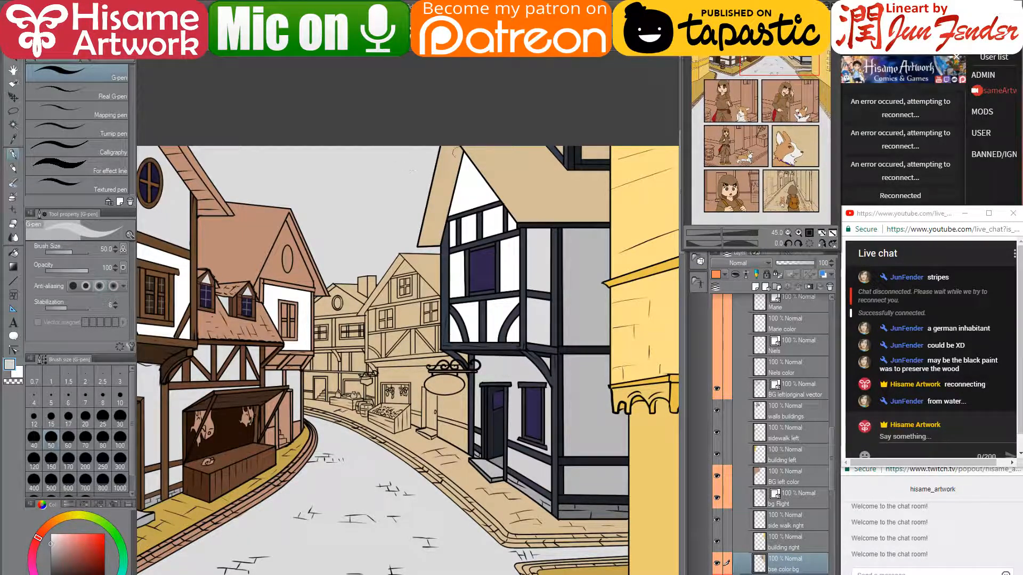
scroll(456, 153, up, 5)
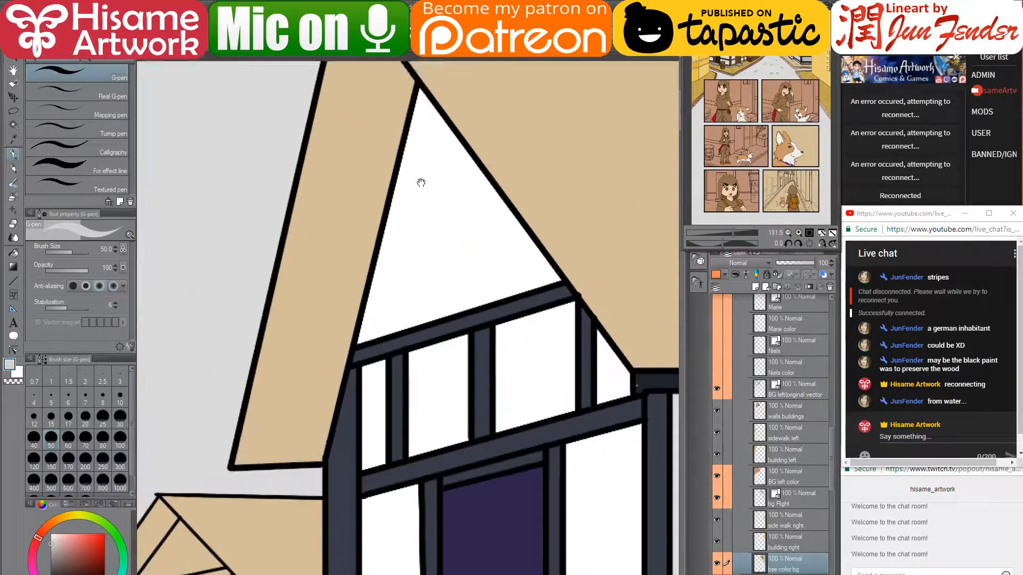
- On bg Right with brush size 5, draw a straight trim line from the roof peak down the gable's left edge
drag(421, 183, 433, 256)
click(790, 496)
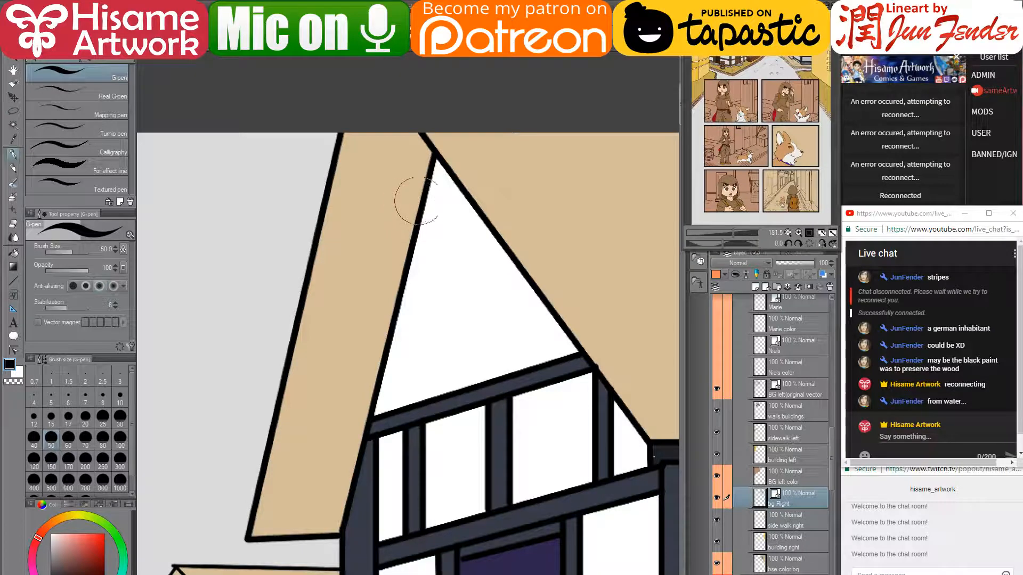
key(bracketleft)
key(bracketleft)
key(bracketleft)
key(bracketleft)
key(bracketleft)
key(bracketleft)
key(bracketleft)
key(bracketleft)
key(bracketleft)
key(bracketleft)
key(bracketleft)
key(bracketleft)
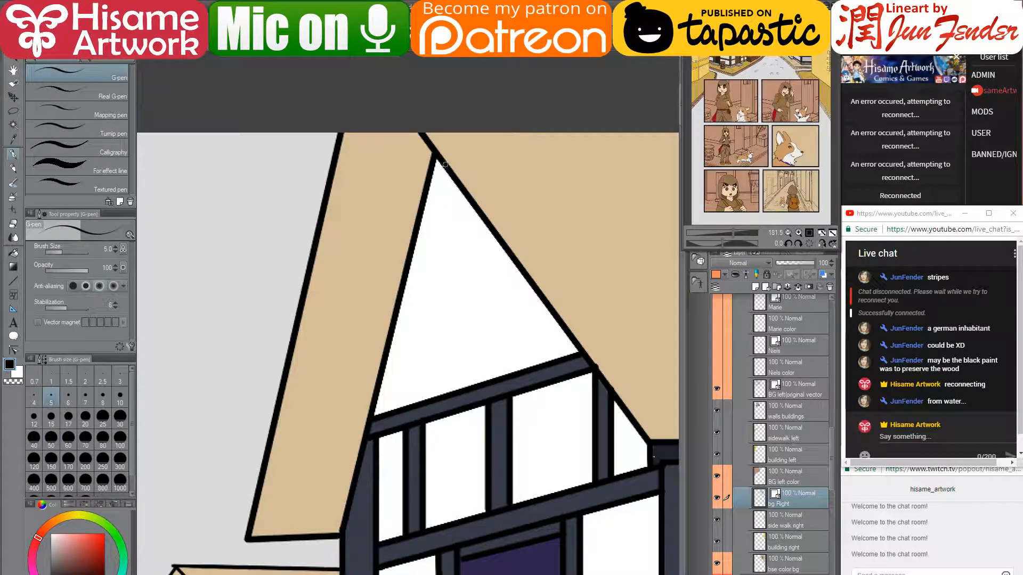
click(446, 166)
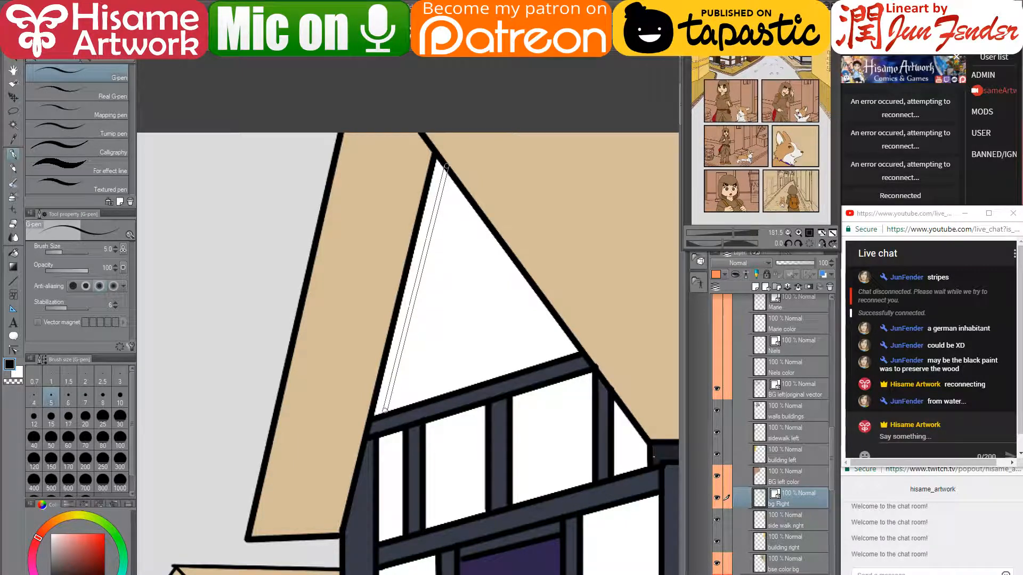
shift+click(388, 411)
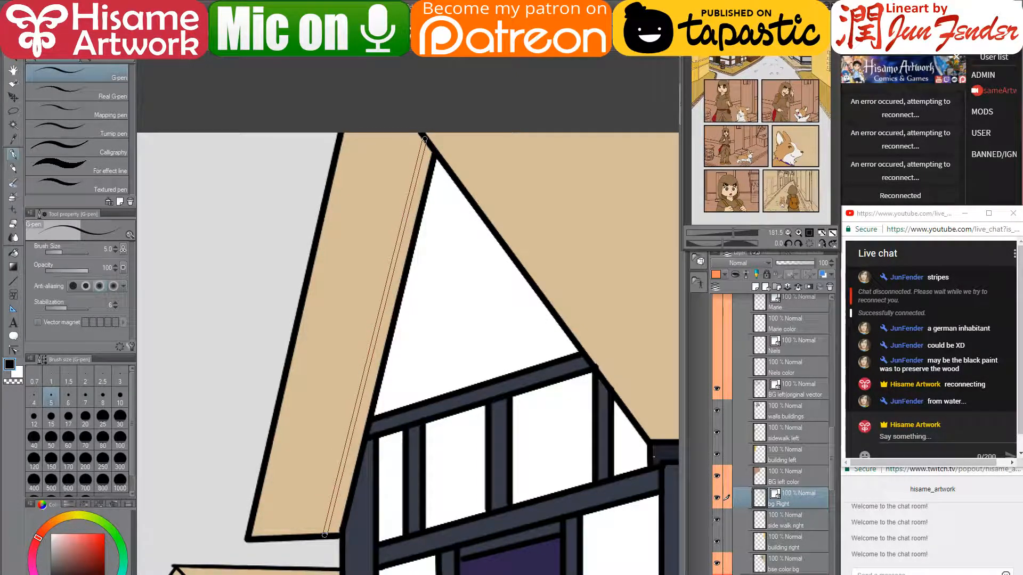
shift+click(325, 535)
- Close the trim gap at the roof's lower corner and ready the Fill tool on the base colour layer
drag(409, 514, 370, 422)
scroll(282, 445, up, 2)
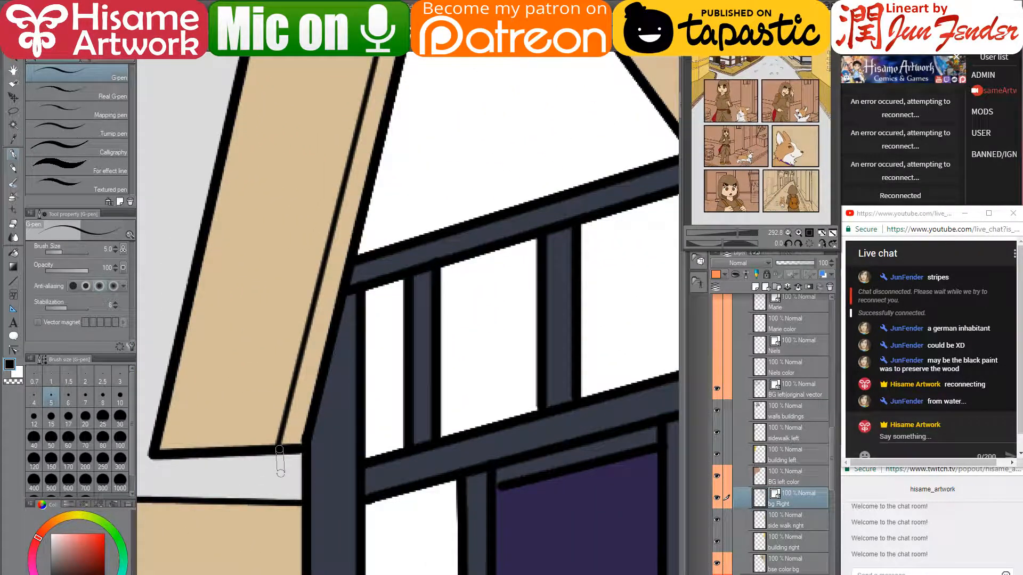
mouse_move(280, 450)
mouse_down()
mouse_move(279, 469)
mouse_move(306, 470)
mouse_up()
scroll(397, 285, down, 3)
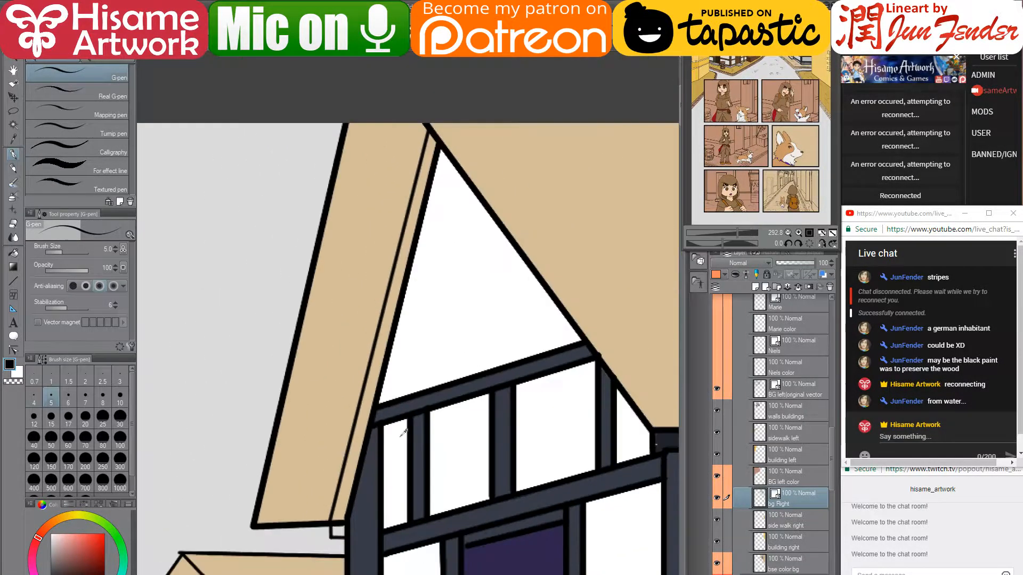
click(785, 557)
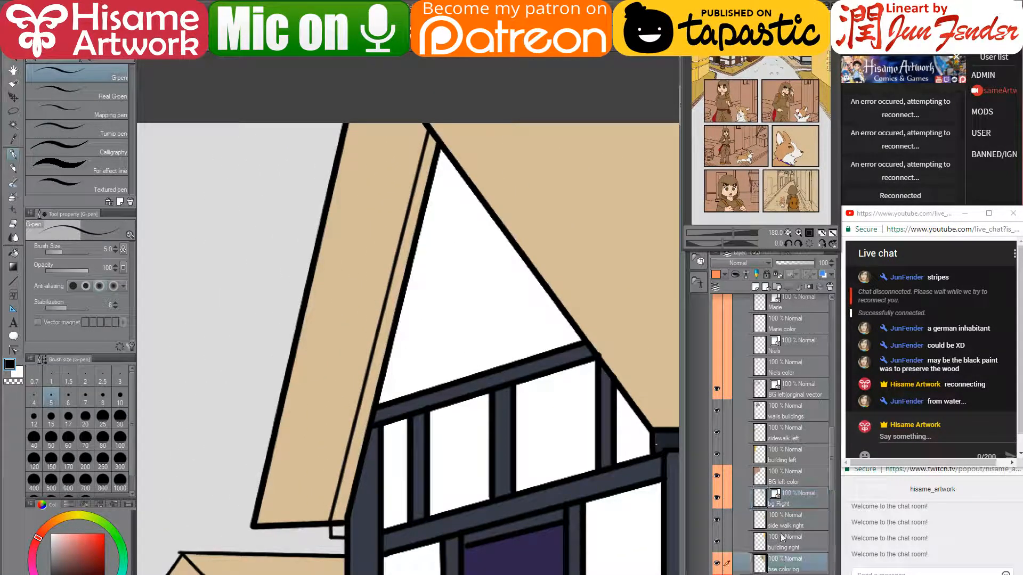
click(13, 253)
- Fill both parts of the gable's left trim strip dark navy on bse color bg, then zoom out to check the street scene
click(367, 412)
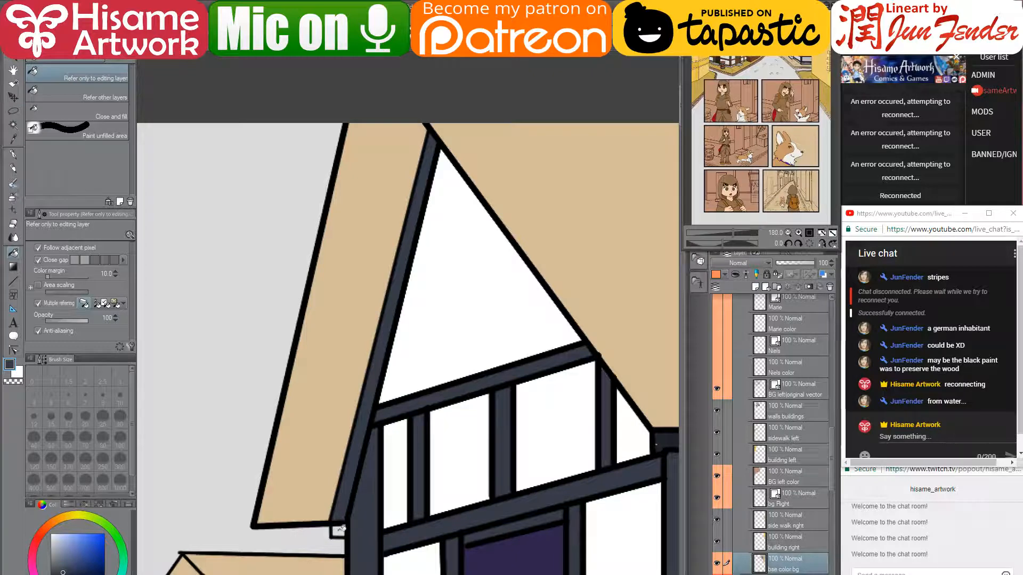
scroll(372, 449, down, 2)
scroll(371, 449, down, 5)
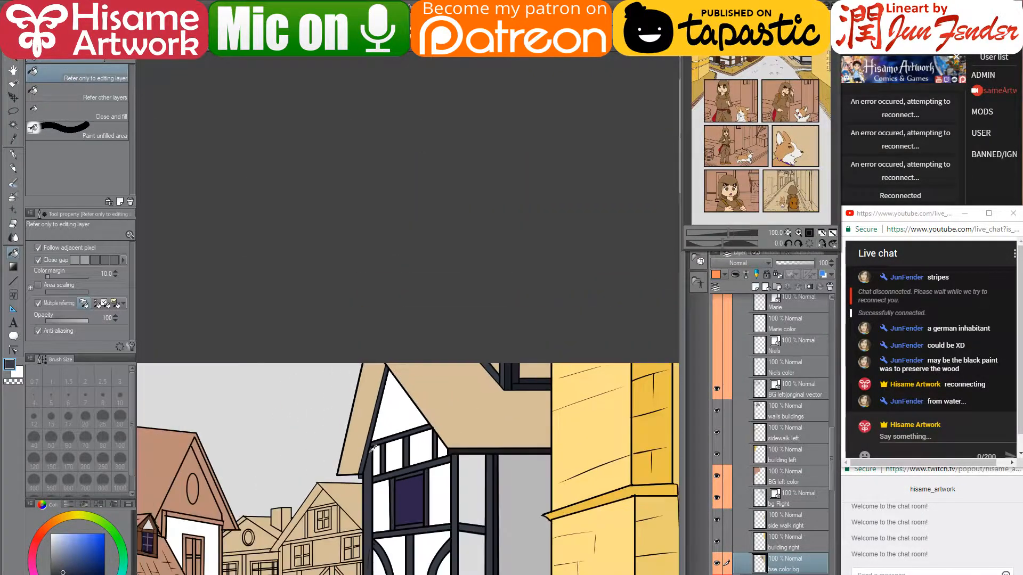
scroll(349, 489, up, 1)
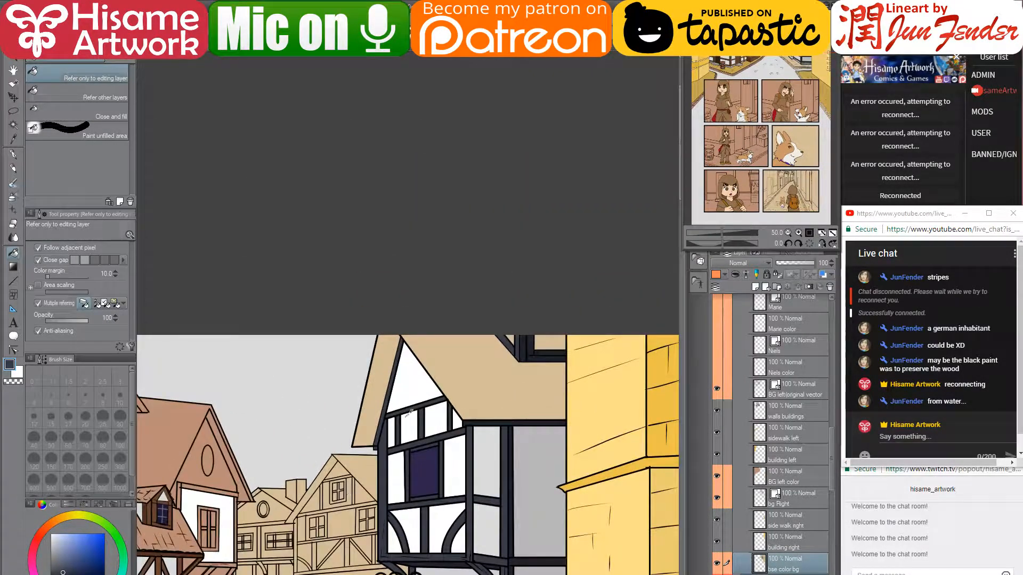
scroll(409, 409, up, 2)
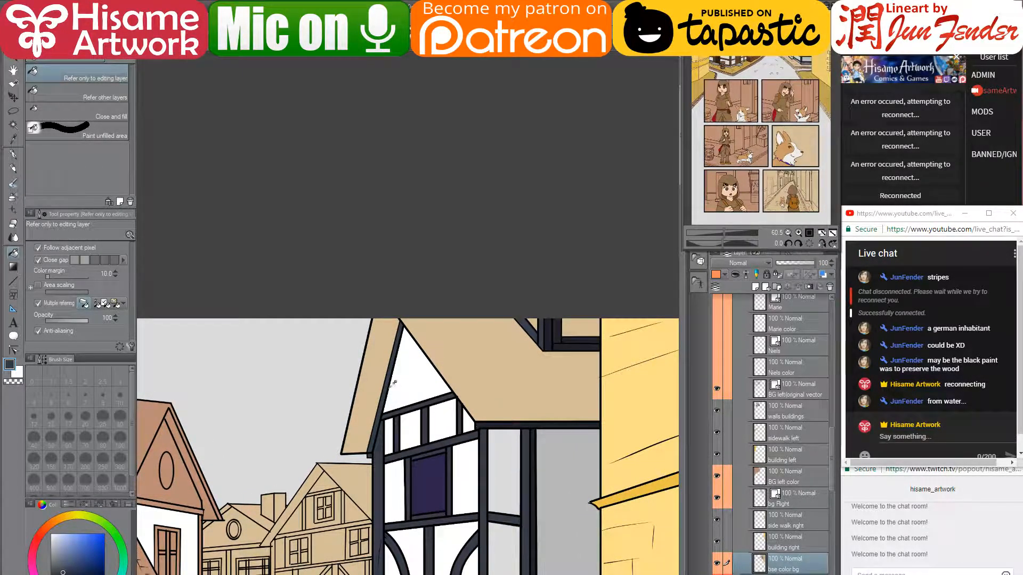
scroll(393, 383, down, 3)
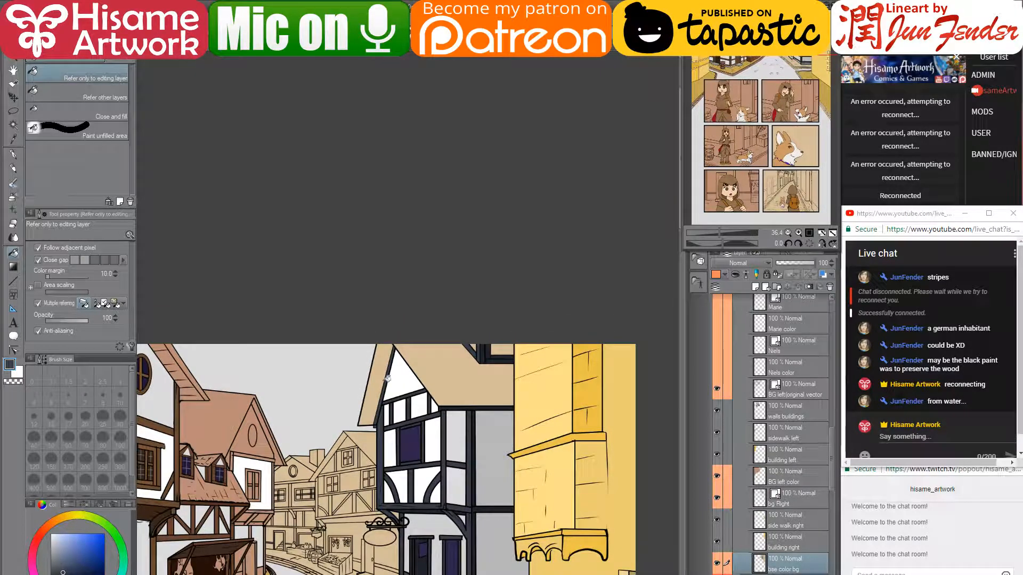
click(384, 382)
drag(440, 449, 549, 222)
scroll(498, 195, up, 2)
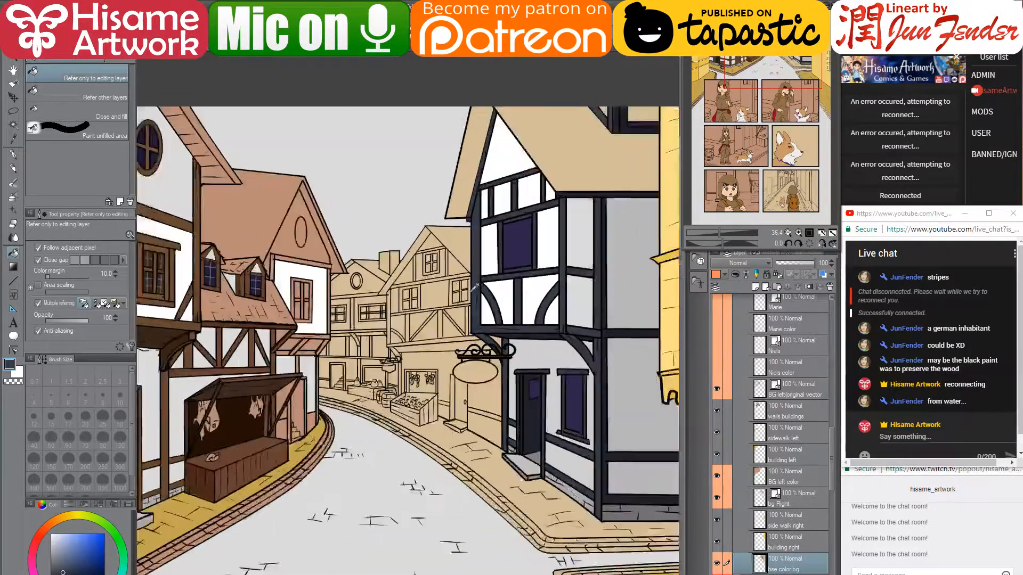
scroll(474, 288, down, 2)
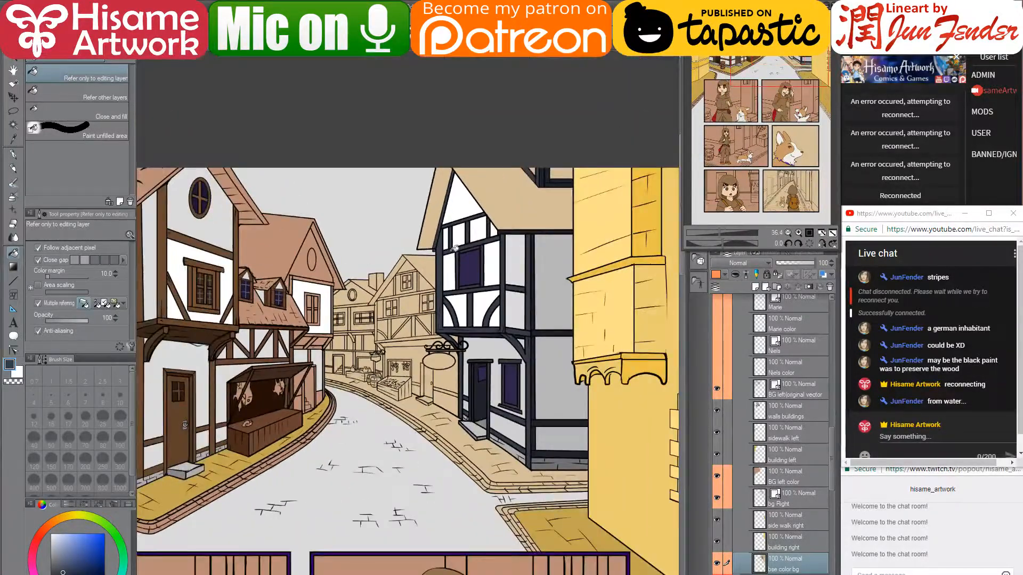
drag(492, 235, 475, 265)
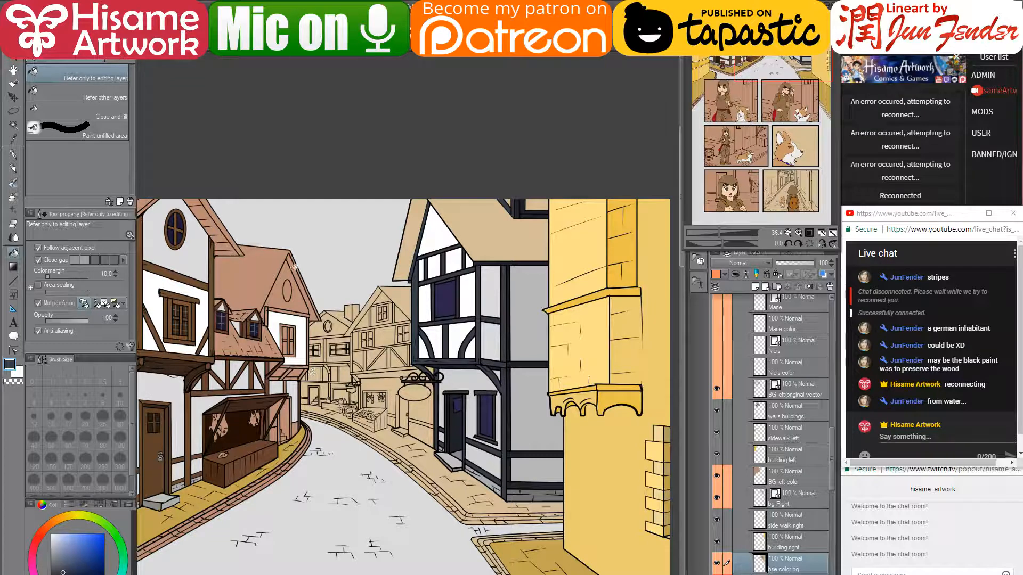
- Toggle the left buildings' colour fills off and on to compare them
click(715, 475)
click(715, 475)
click(715, 475)
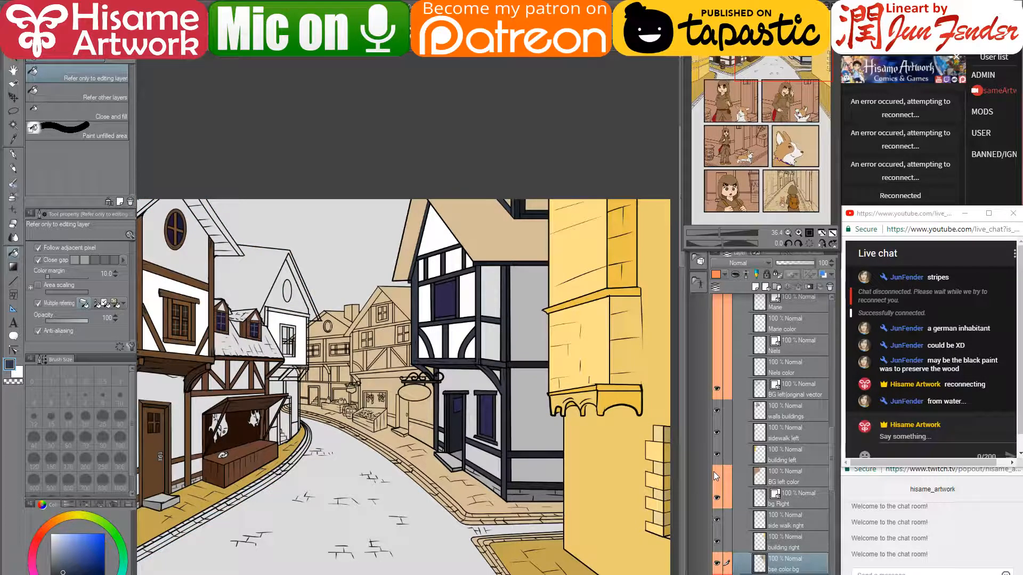
click(714, 473)
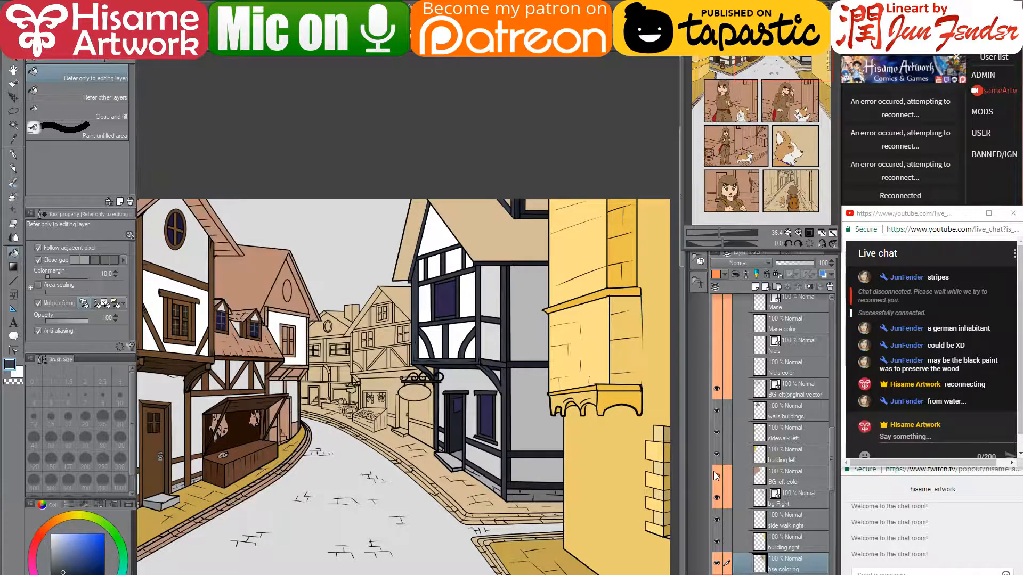
drag(448, 535, 517, 409)
scroll(516, 409, down, 5)
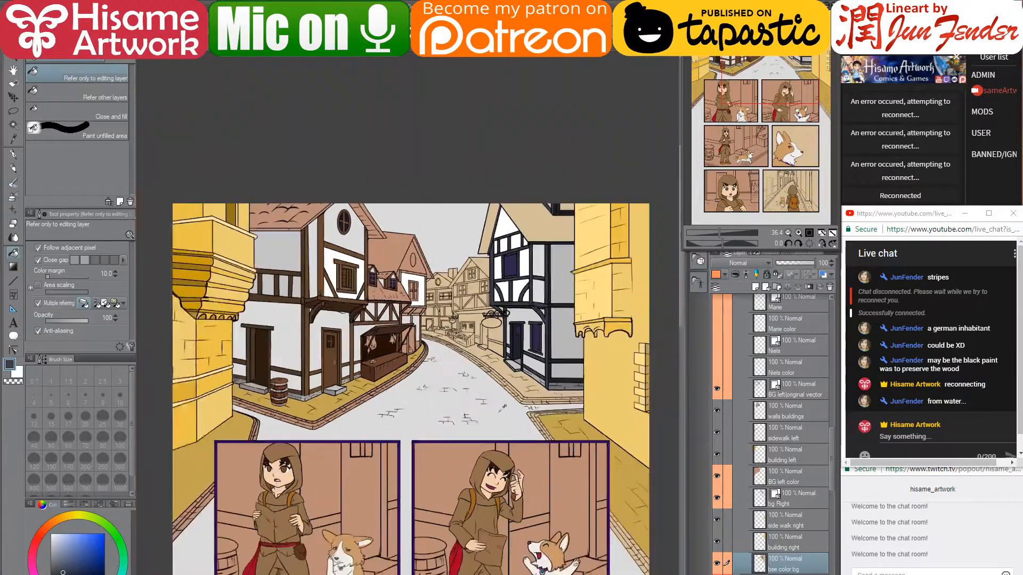
scroll(784, 557, down, 10)
scroll(785, 557, down, 5)
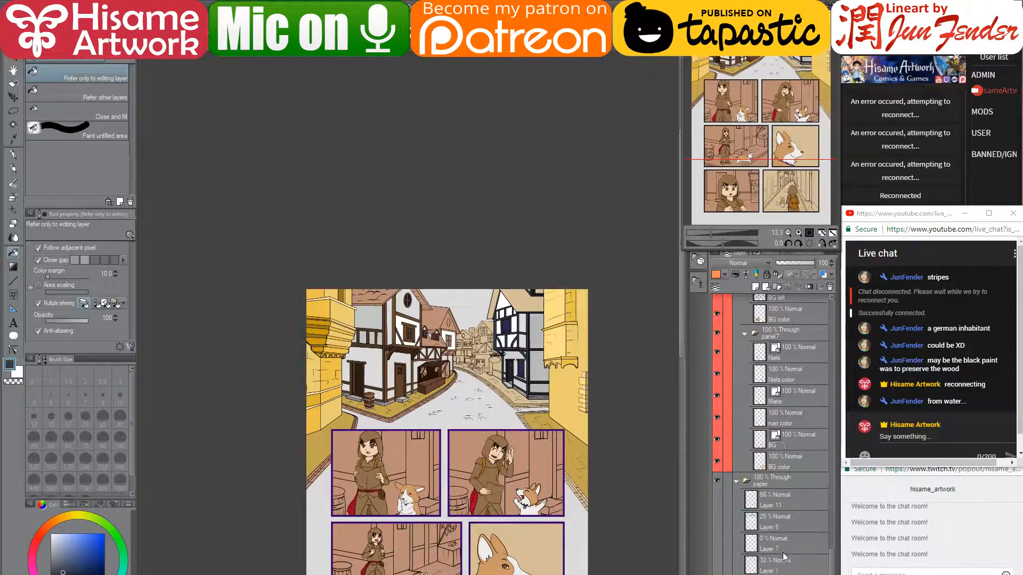
- Select the layer for the sky and choose the Smooth watercolor brush
click(785, 573)
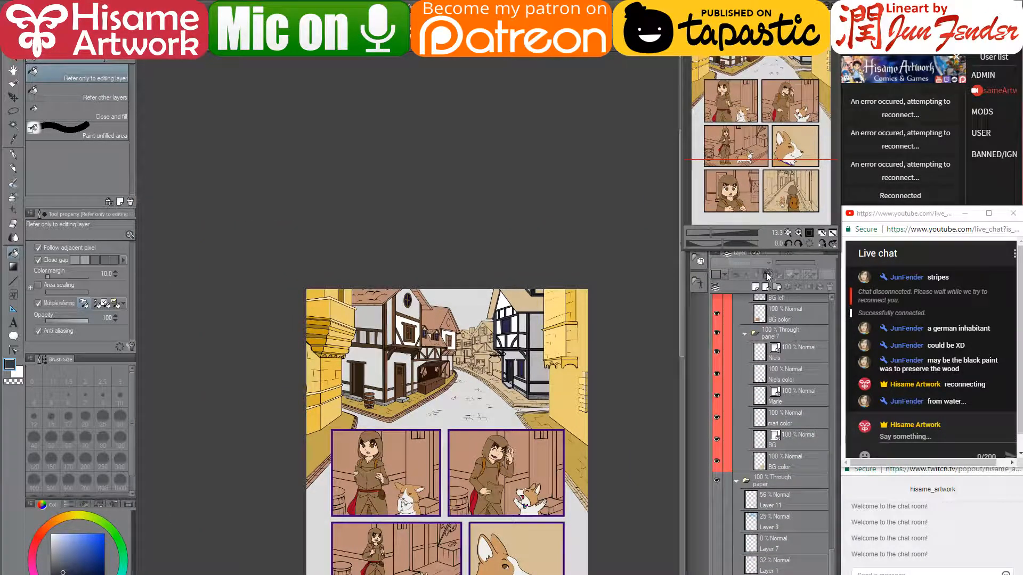
drag(511, 339, 483, 290)
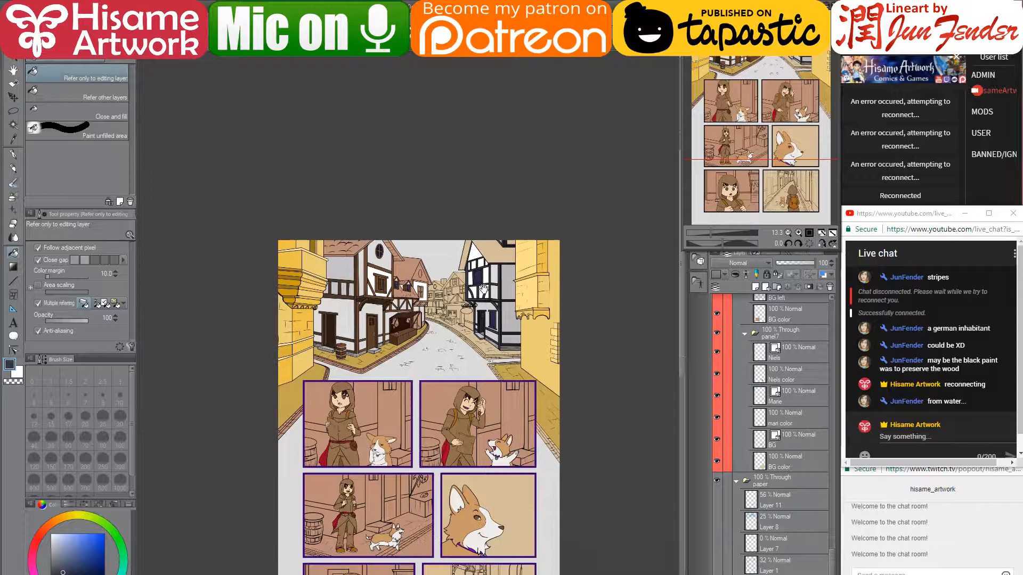
click(13, 155)
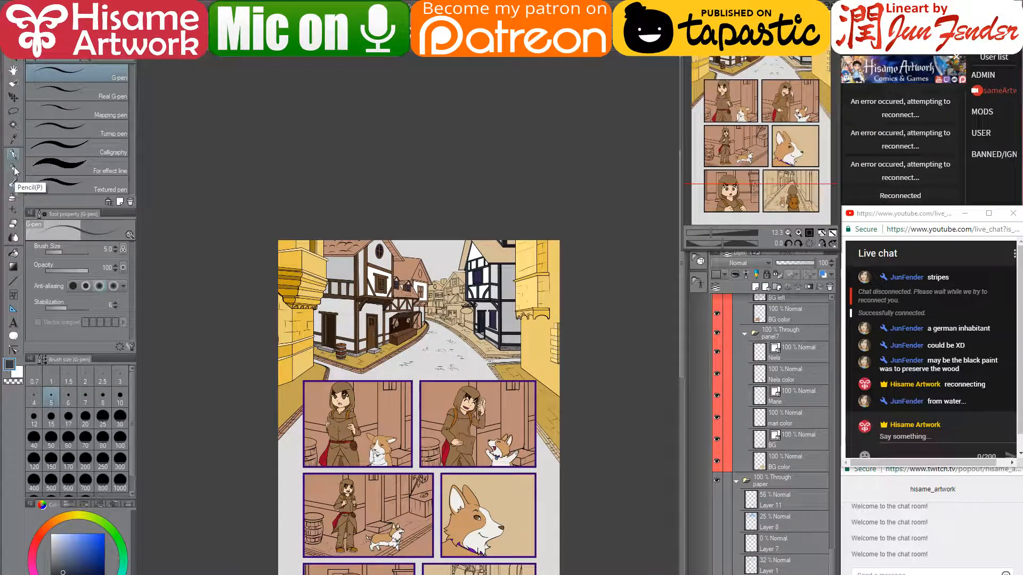
click(13, 169)
click(14, 182)
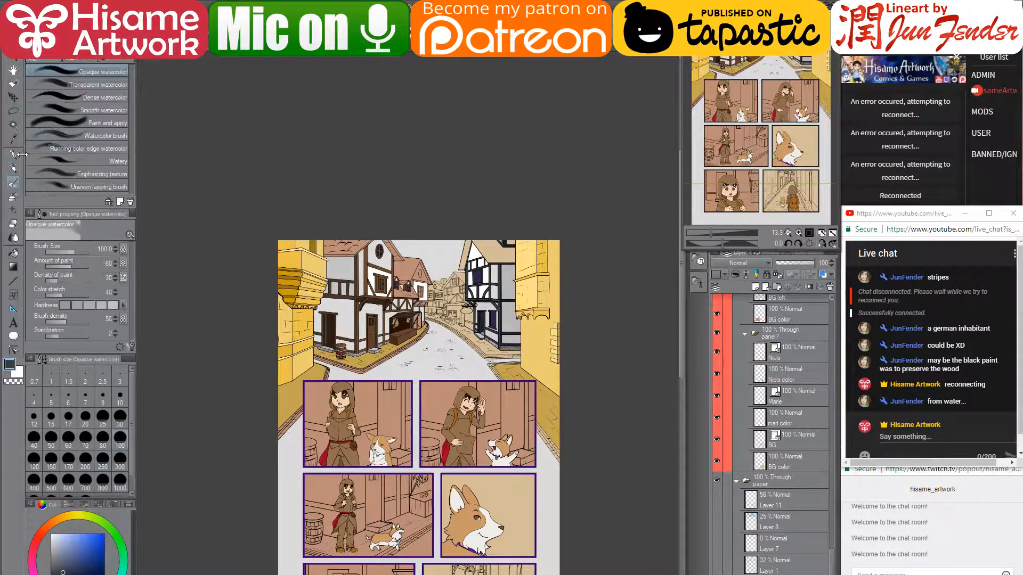
click(77, 111)
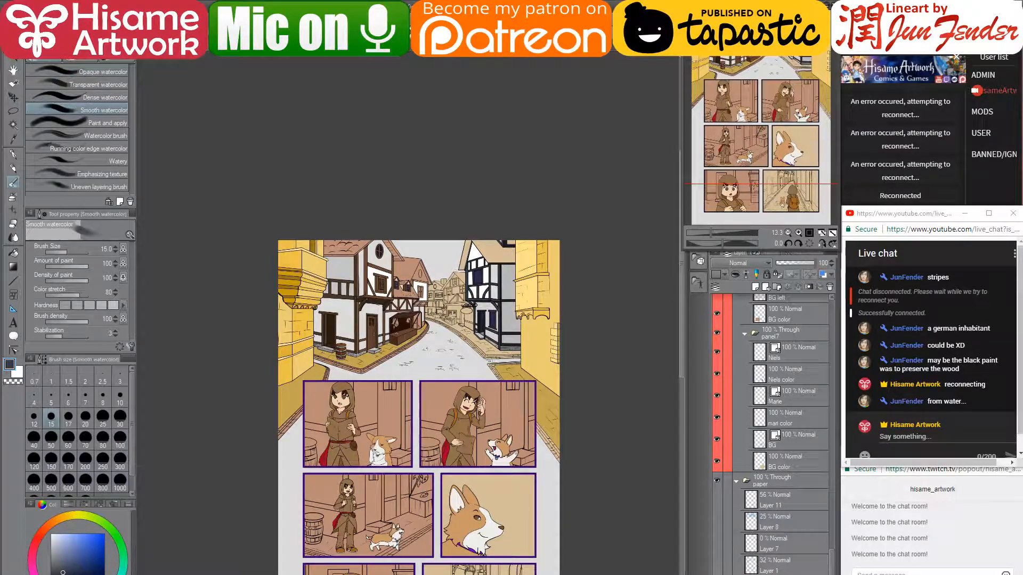
scroll(450, 278, up, 3)
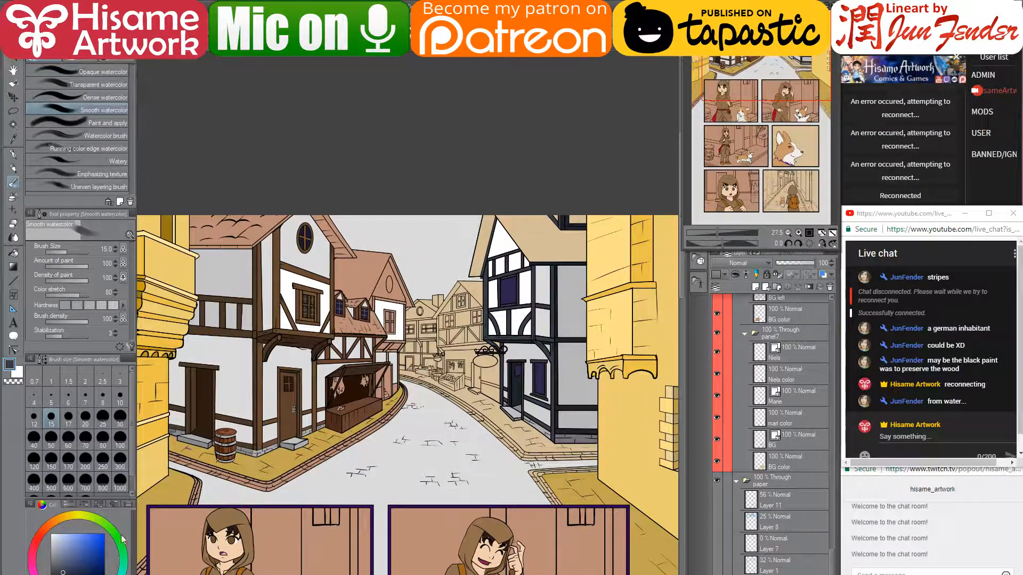
- Pick light blue, size the watercolour brush to 400, then switch to the pen at size 800
click(77, 532)
key(bracketright)
key(bracketright)
key(bracketright)
key(bracketright)
key(bracketright)
key(bracketright)
key(bracketright)
key(bracketright)
key(bracketright)
key(bracketright)
key(bracketright)
key(bracketright)
key(bracketright)
key(bracketright)
key(bracketright)
key(bracketright)
key(bracketright)
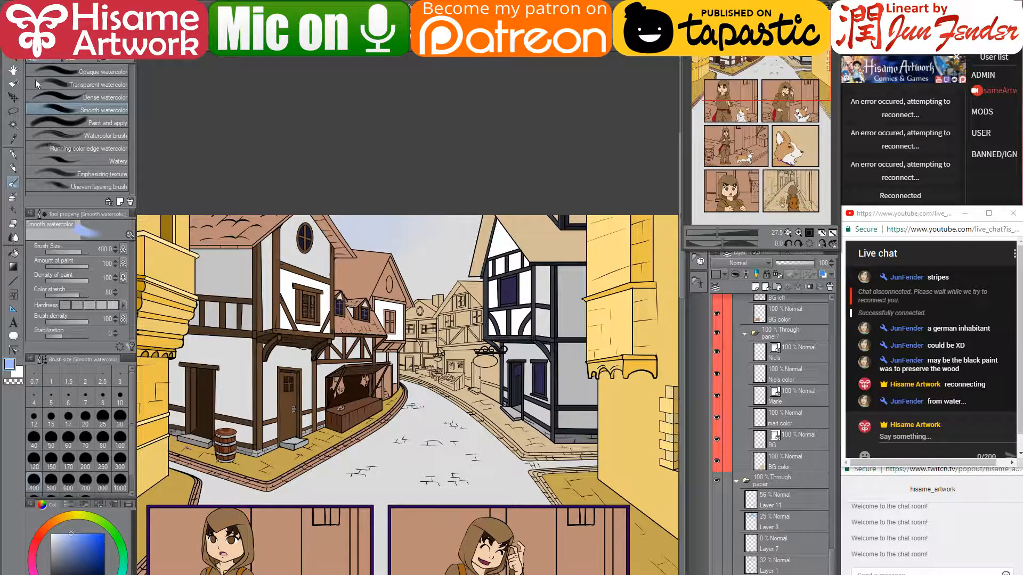
click(11, 155)
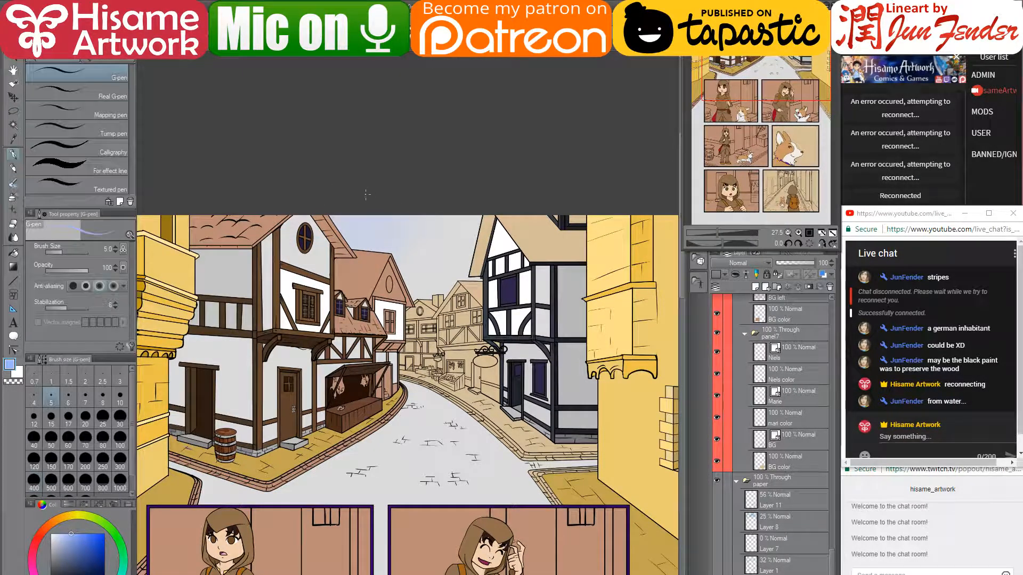
key(bracketright)
key(bracketright)
key(bracketright)
key(bracketright)
key(bracketright)
key(bracketright)
key(bracketright)
key(bracketright)
key(bracketright)
key(bracketright)
key(bracketright)
key(bracketright)
key(bracketright)
key(bracketright)
key(bracketright)
key(bracketright)
key(bracketright)
key(bracketright)
key(bracketright)
key(bracketright)
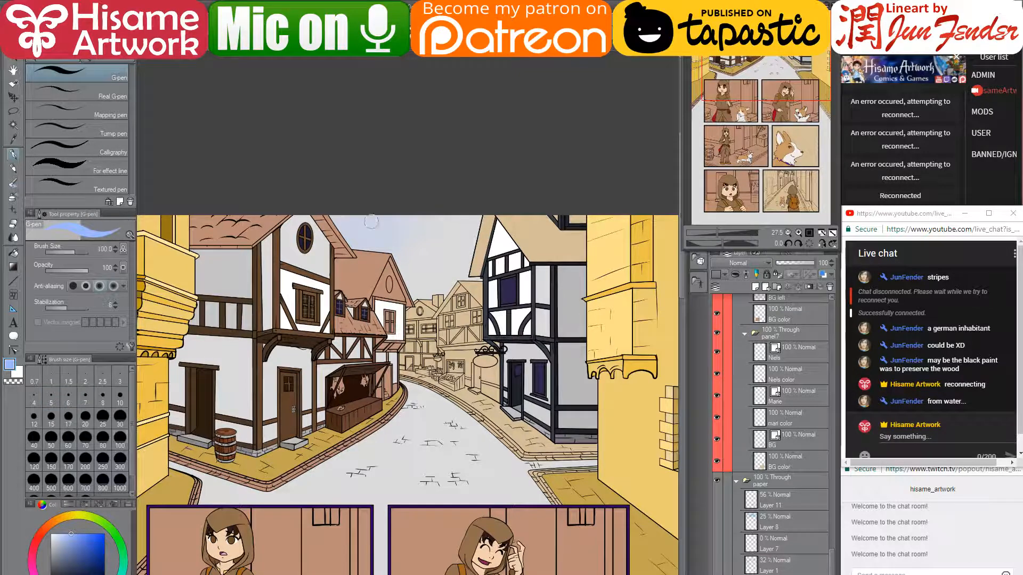
- Paint the whole sky a light cyan-blue with the large pen
mouse_move(359, 226)
mouse_down()
mouse_move(419, 268)
mouse_move(468, 201)
mouse_up()
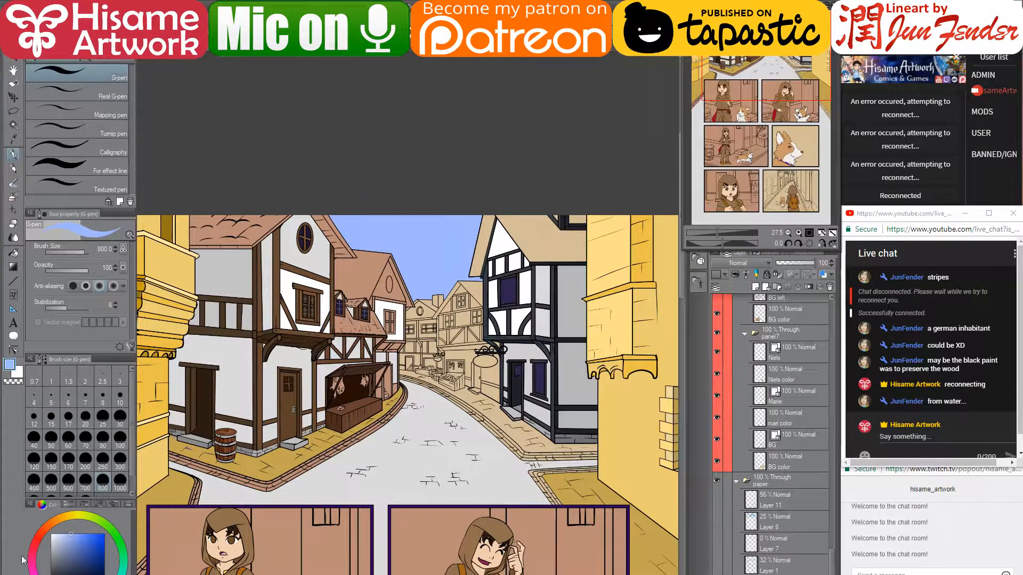
click(104, 574)
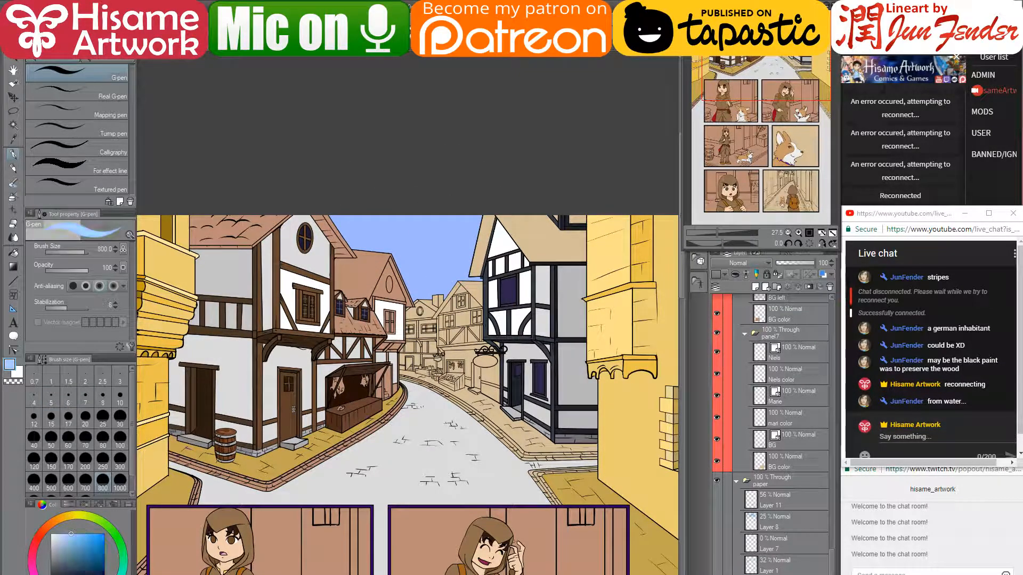
drag(387, 205, 502, 253)
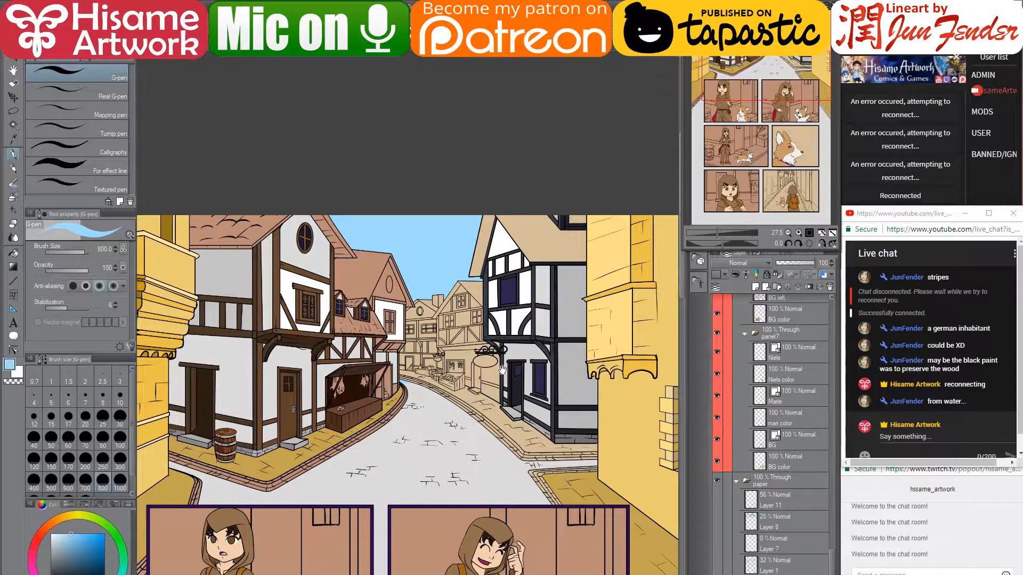
- Paint the cobbled street dark blue-grey, then repaint it a lighter blue
scroll(634, 239, down, 4)
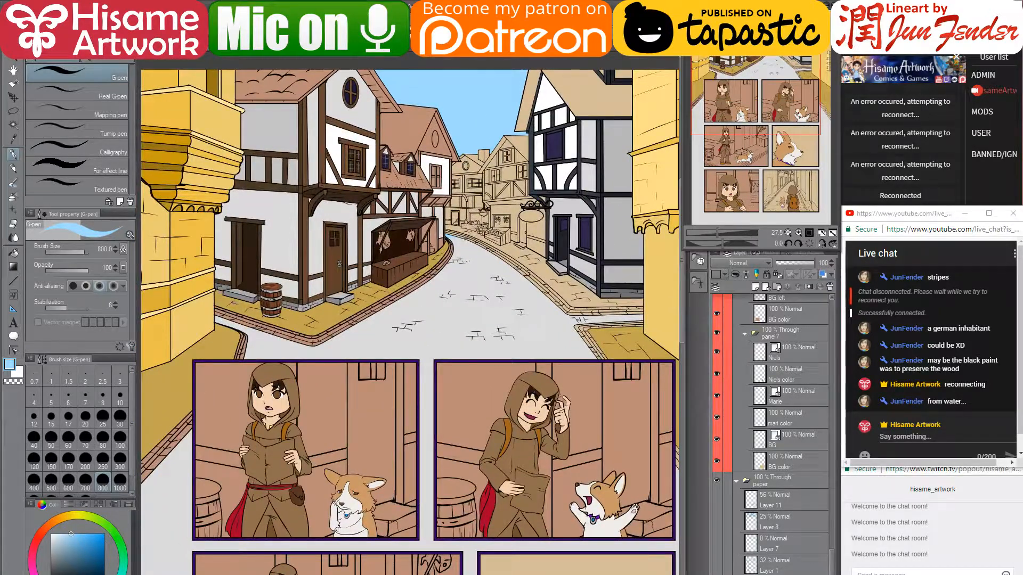
click(75, 571)
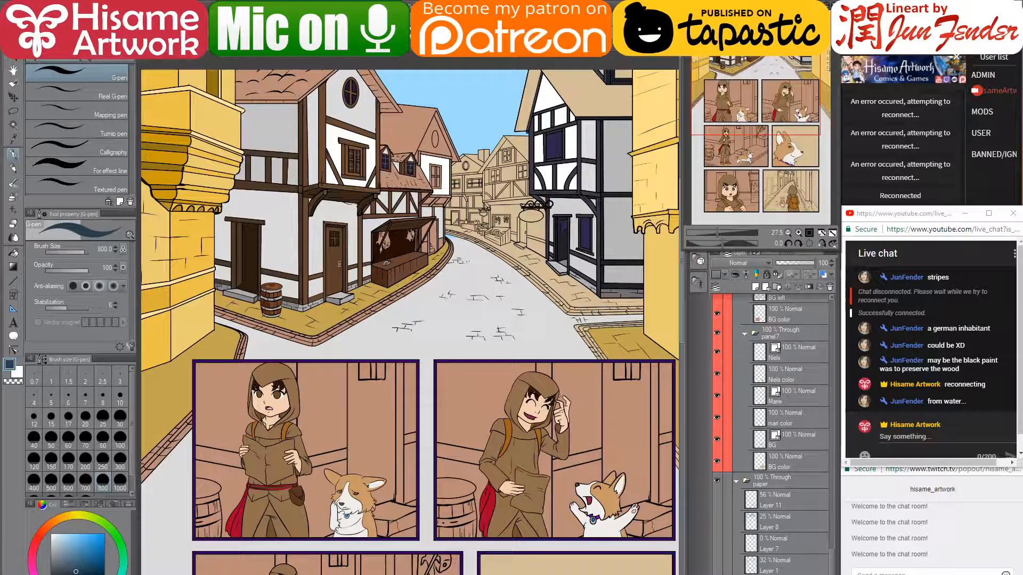
mouse_move(458, 234)
mouse_down()
mouse_move(438, 272)
mouse_move(464, 289)
mouse_move(543, 320)
mouse_up()
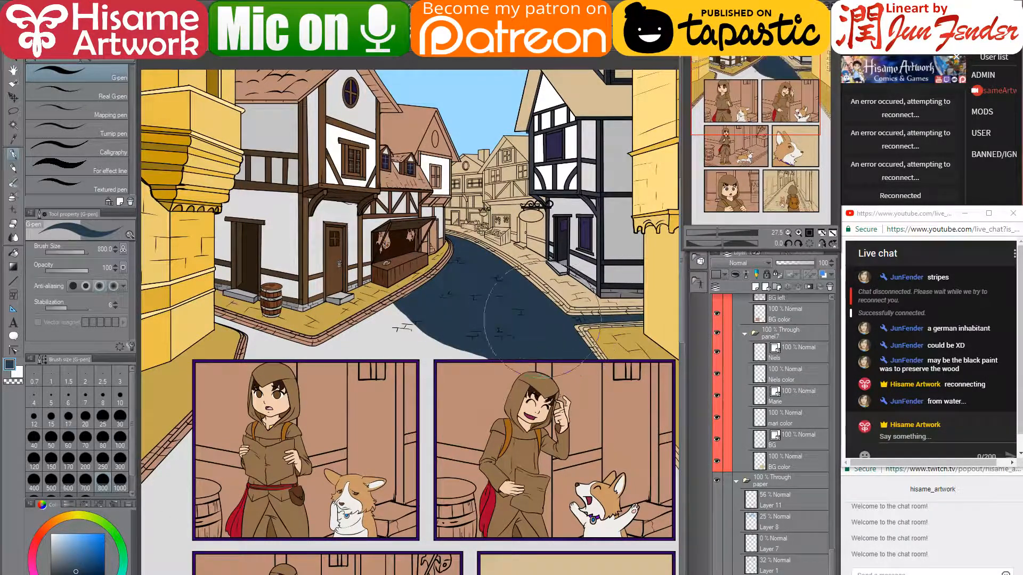
click(68, 557)
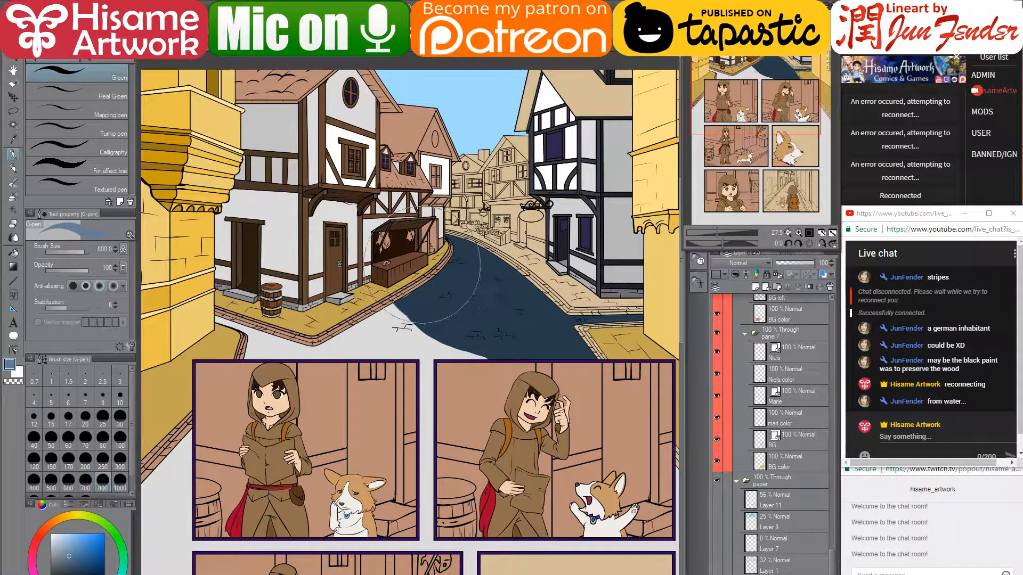
mouse_move(421, 265)
mouse_down()
mouse_move(448, 307)
mouse_move(413, 323)
mouse_move(673, 323)
mouse_move(638, 351)
mouse_move(324, 386)
mouse_move(214, 360)
mouse_move(191, 331)
mouse_up()
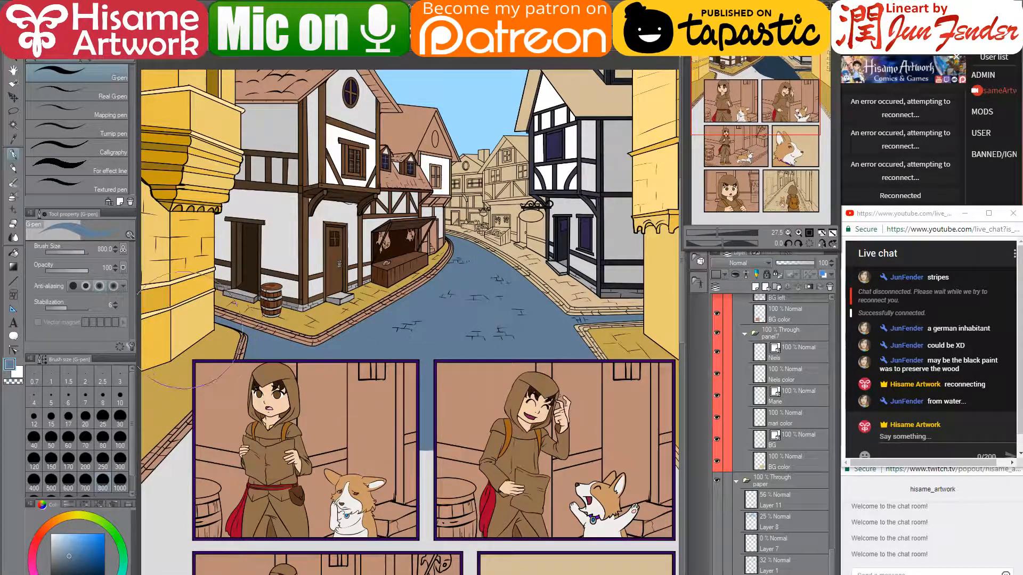
drag(456, 464, 546, 248)
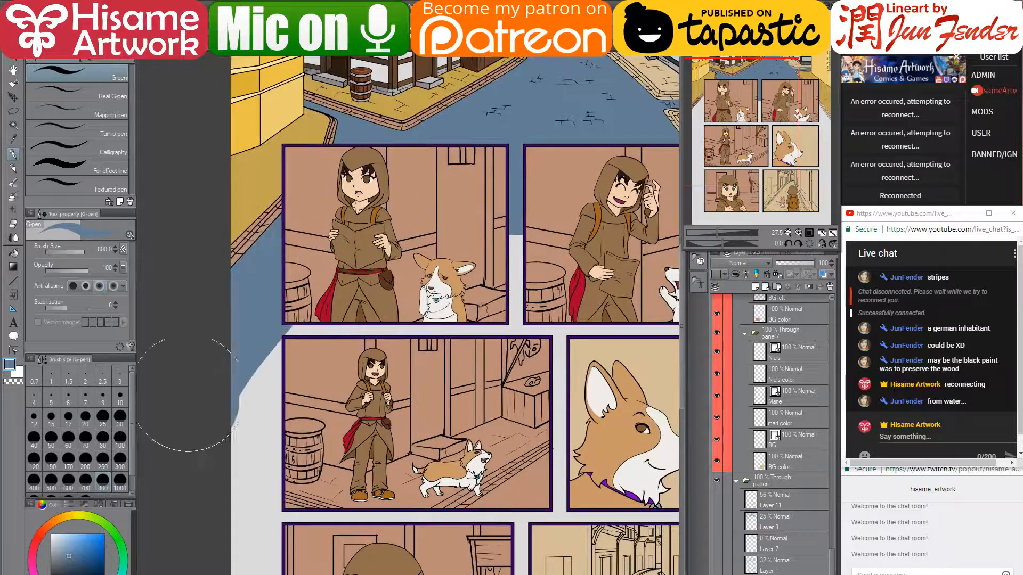
scroll(248, 323, down, 2)
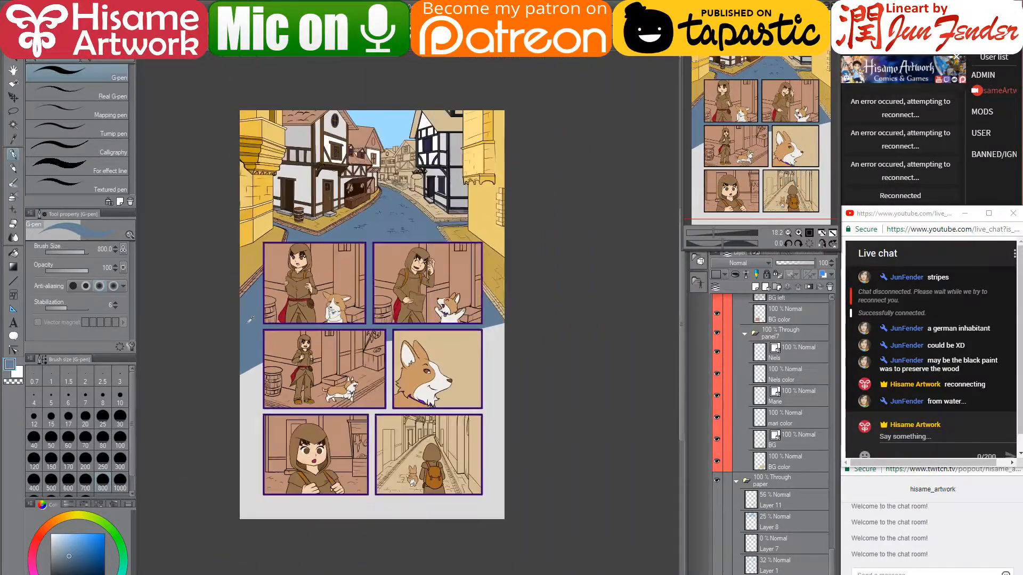
- Brush the blue down the page's left, right and bottom margins around the panels
drag(251, 331, 264, 407)
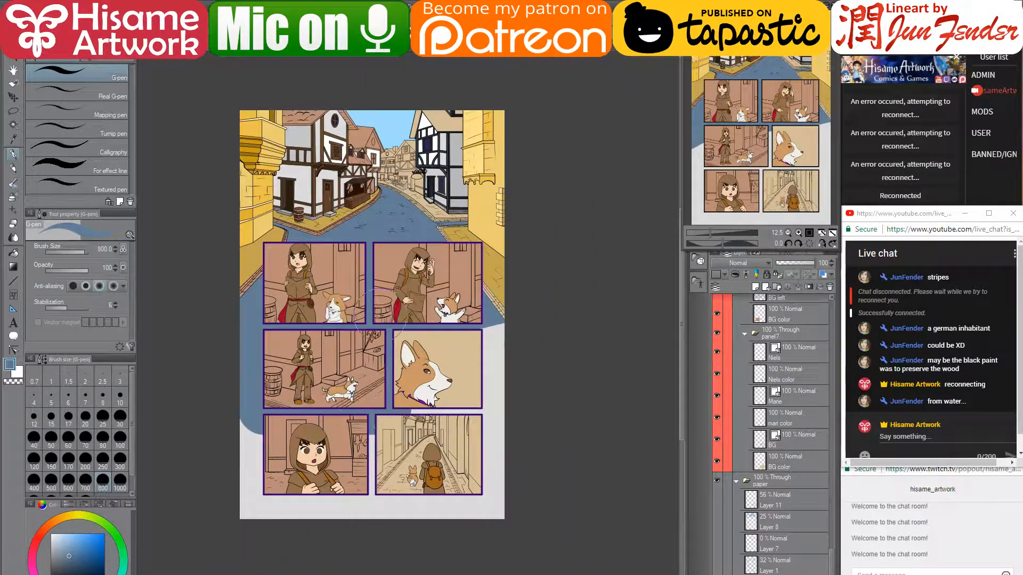
mouse_move(499, 309)
mouse_down()
mouse_move(484, 529)
mouse_move(450, 372)
mouse_move(449, 442)
mouse_move(418, 506)
mouse_move(393, 491)
mouse_up()
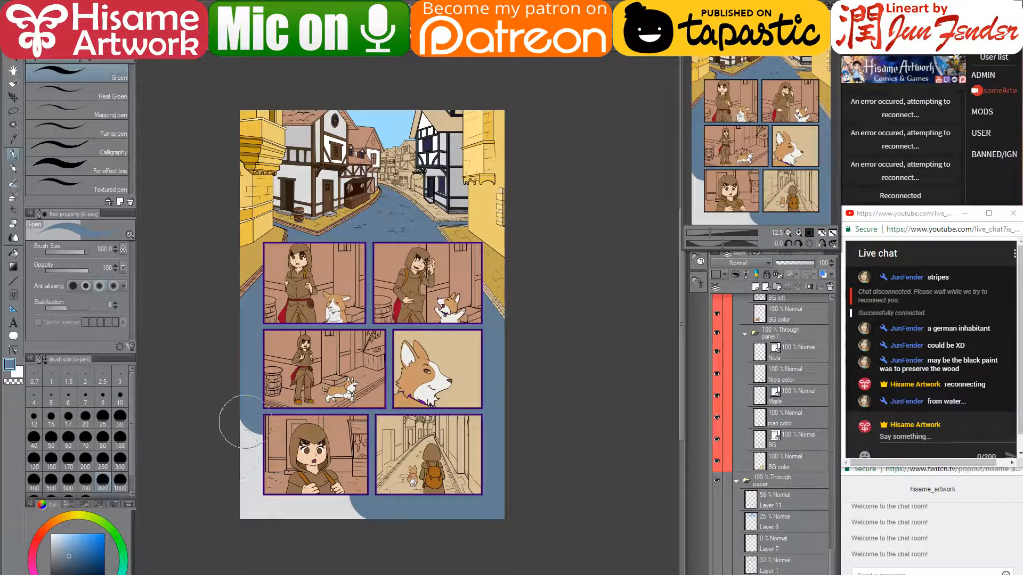
mouse_move(244, 422)
mouse_down()
mouse_move(258, 532)
mouse_move(309, 535)
mouse_move(350, 450)
mouse_up()
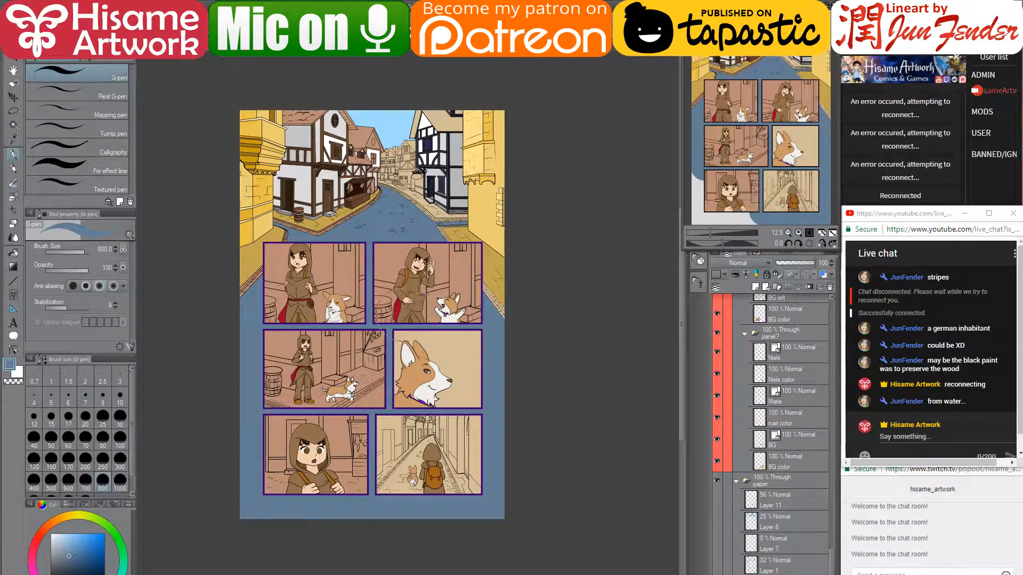
drag(428, 234, 445, 370)
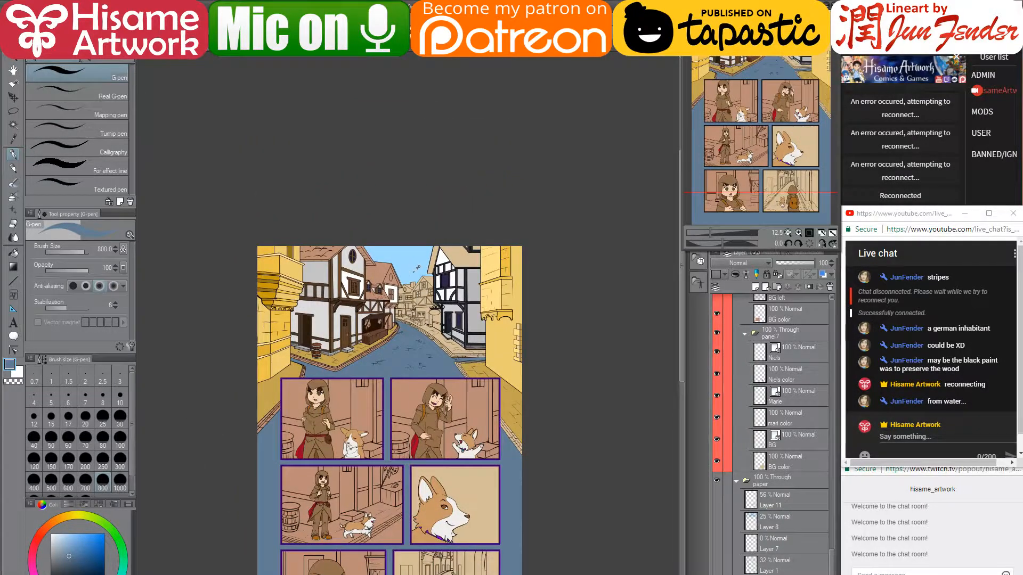
scroll(414, 273, up, 6)
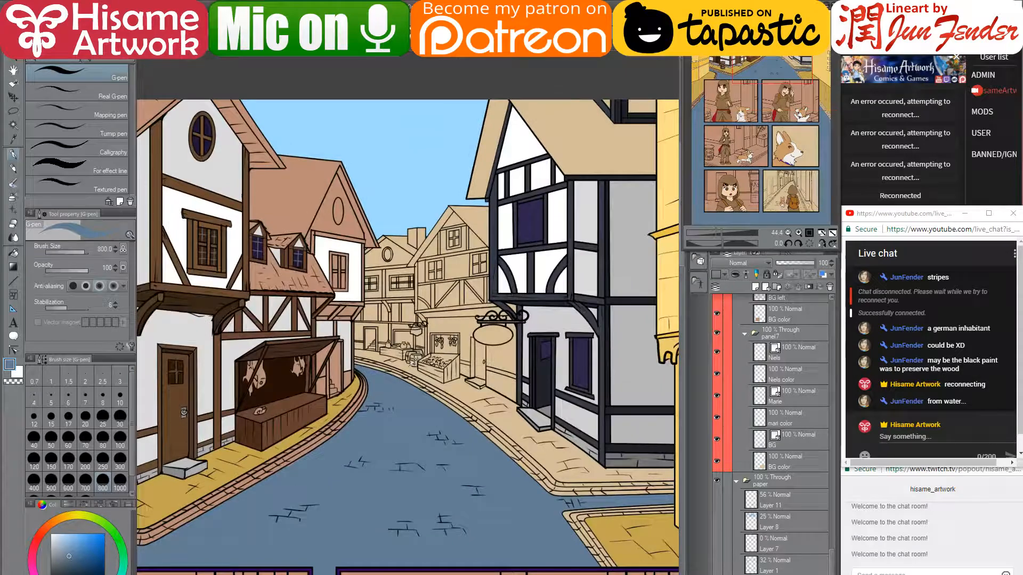
scroll(413, 362, up, 1)
scroll(414, 362, down, 5)
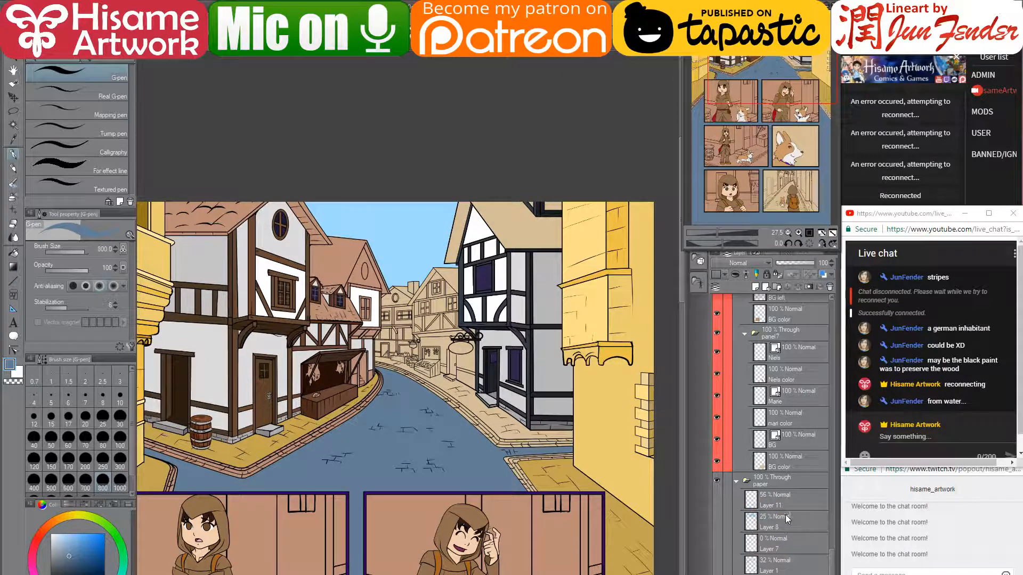
- Check BG left color's visibility, make it active and select its painted area near the left corner
scroll(785, 515, up, 5)
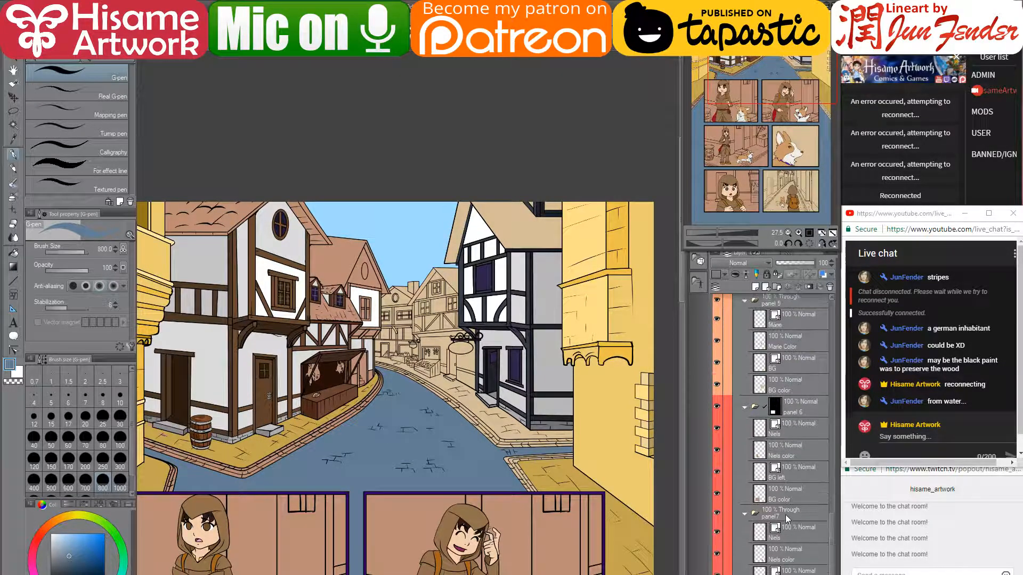
scroll(785, 514, up, 5)
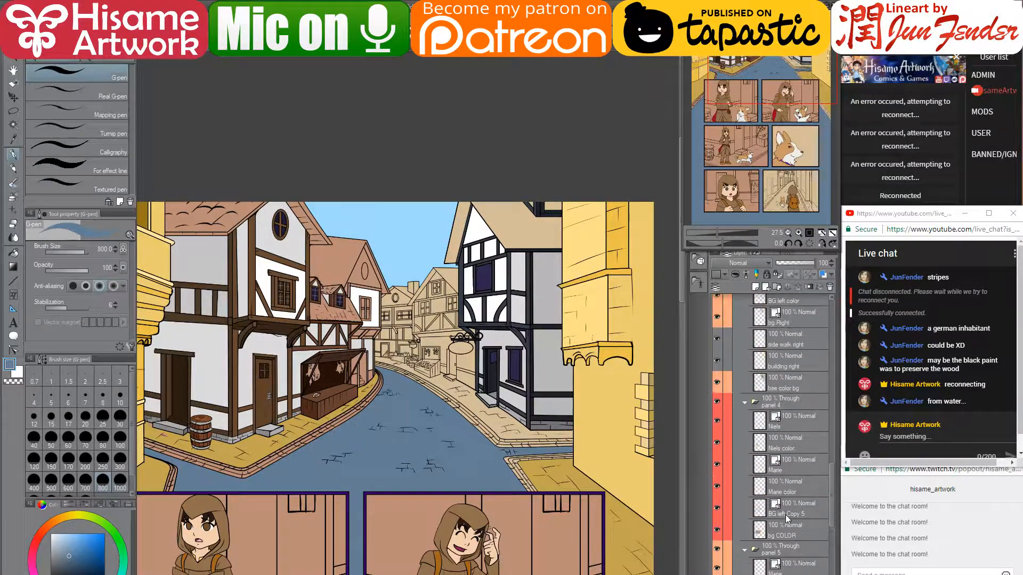
scroll(785, 515, up, 8)
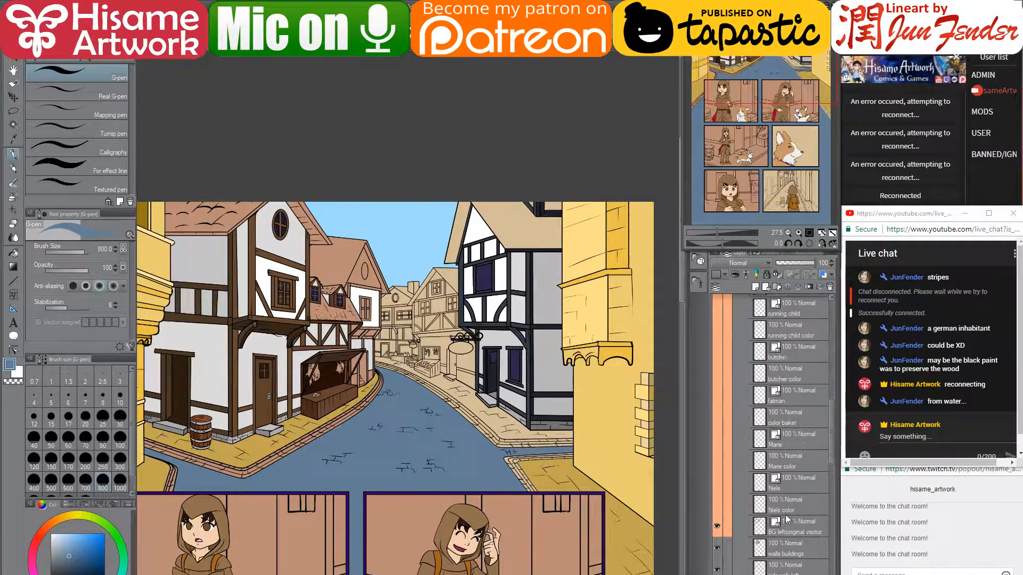
scroll(786, 519, down, 5)
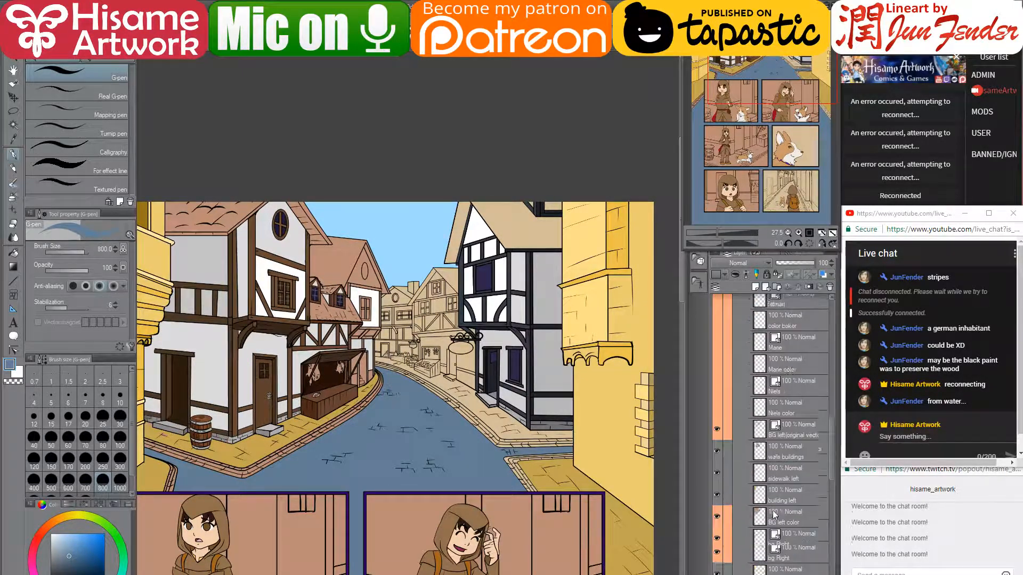
click(717, 504)
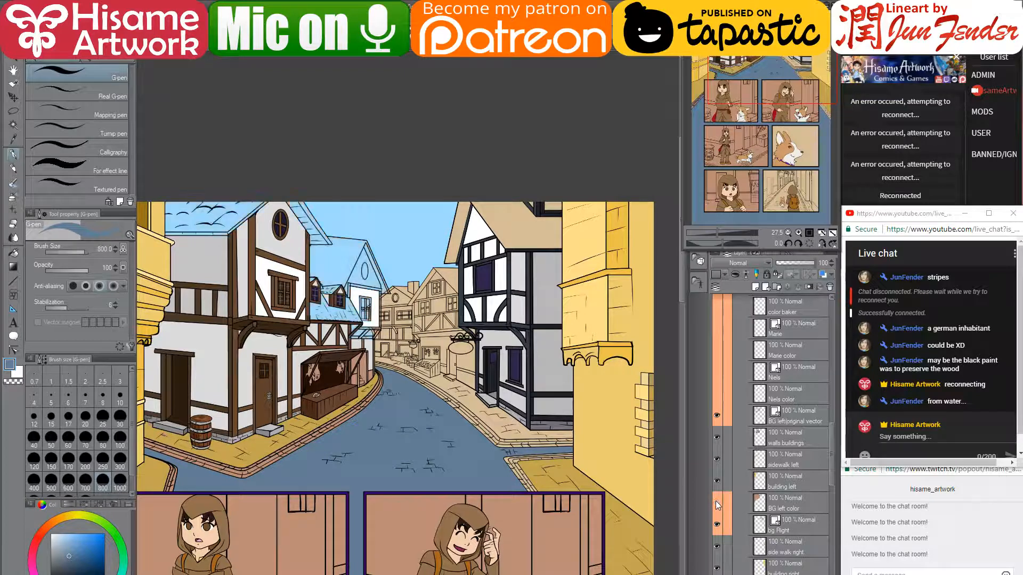
click(717, 503)
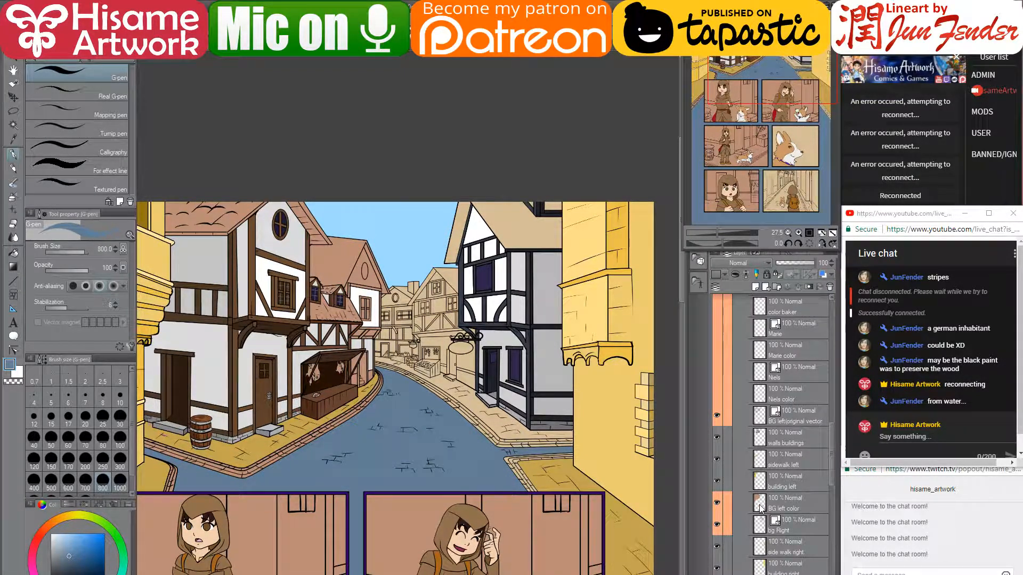
click(760, 507)
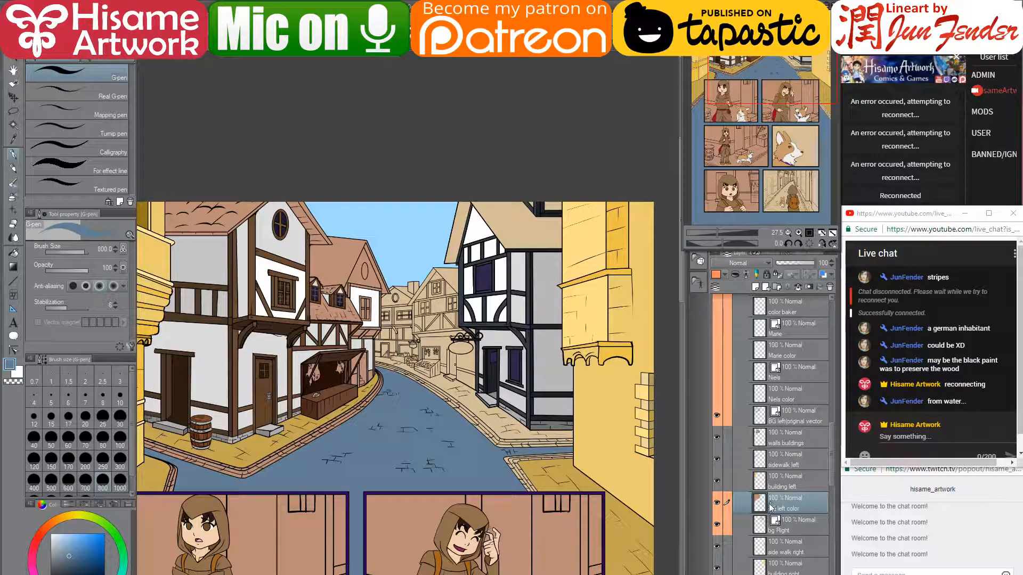
ctrl+click(759, 502)
drag(218, 443, 323, 389)
- Sample the sidewalk's golden yellow with a smaller pen and undo a stray stroke on the yellow wall
scroll(274, 375, up, 4)
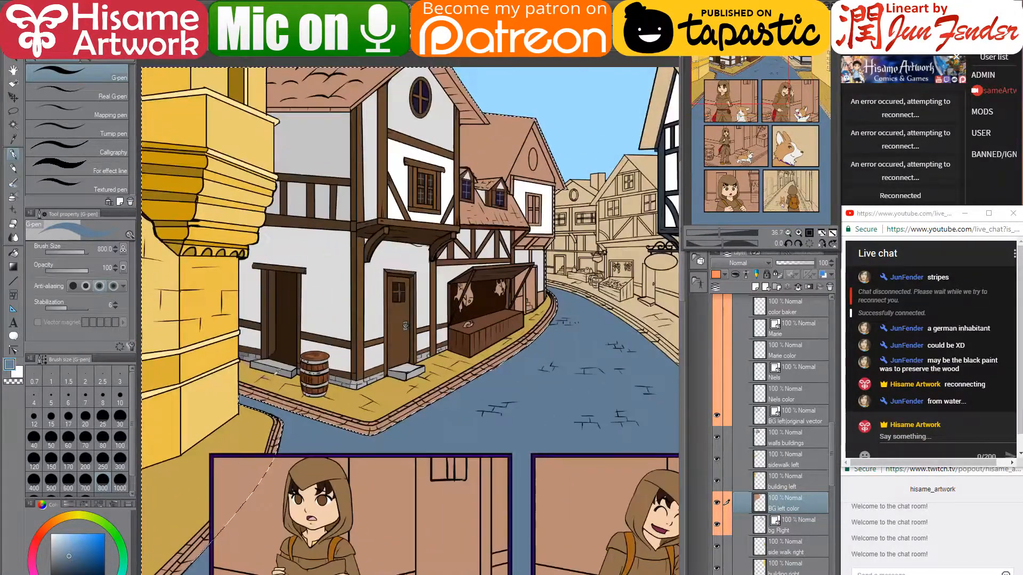
alt+click(284, 377)
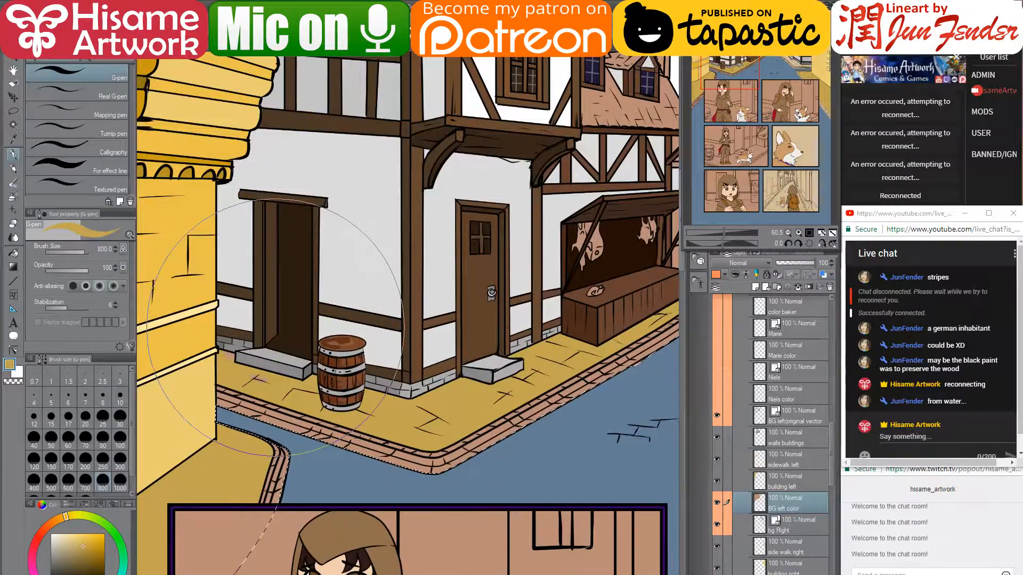
key([)
key([)
key([)
key([)
key([)
key([)
key([)
key([)
key([)
key([)
key([)
key([)
key([)
key([)
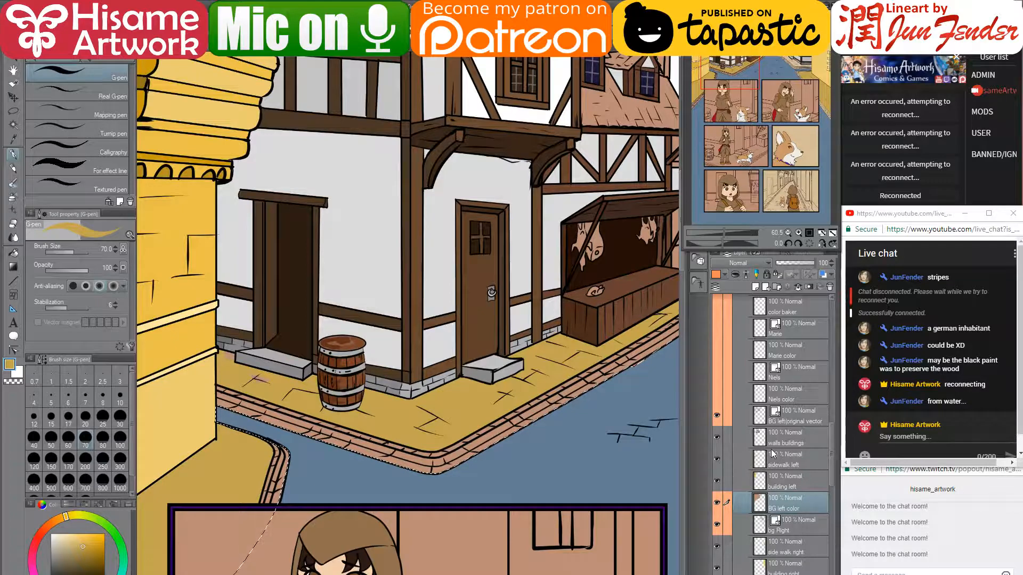
click(751, 461)
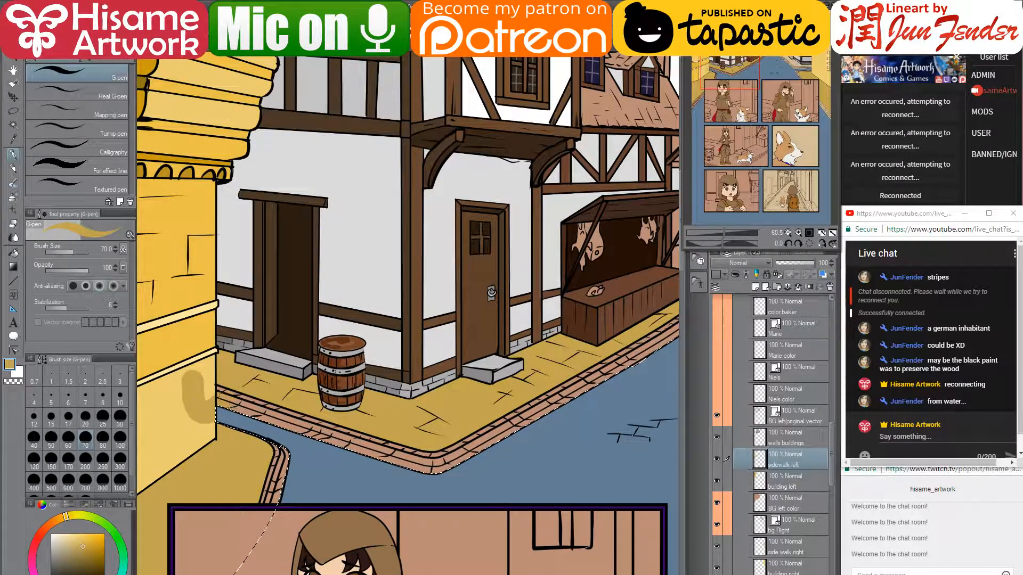
key(ctrl+z)
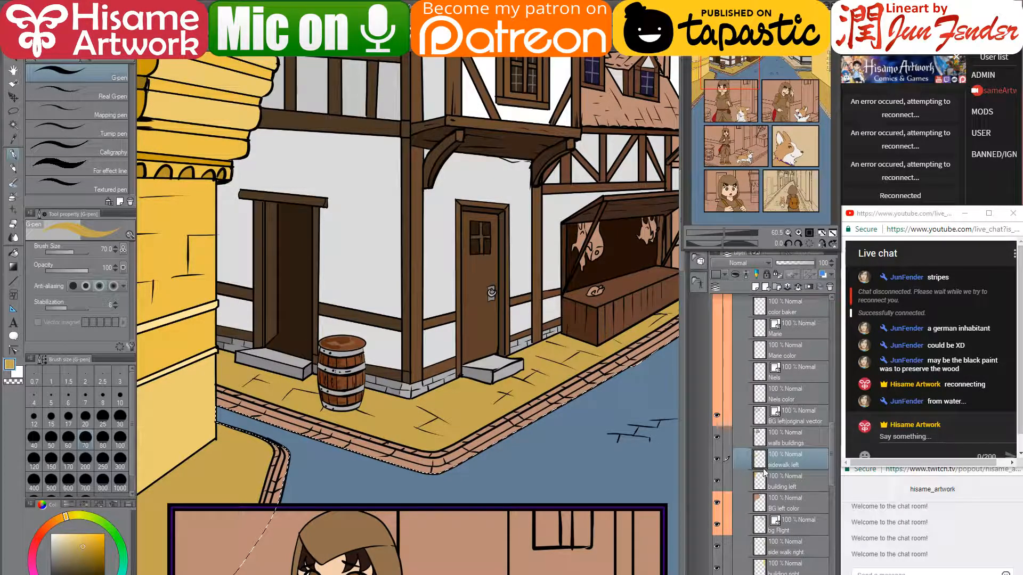
- Move the building left layer above the sidewalk left layer
click(717, 482)
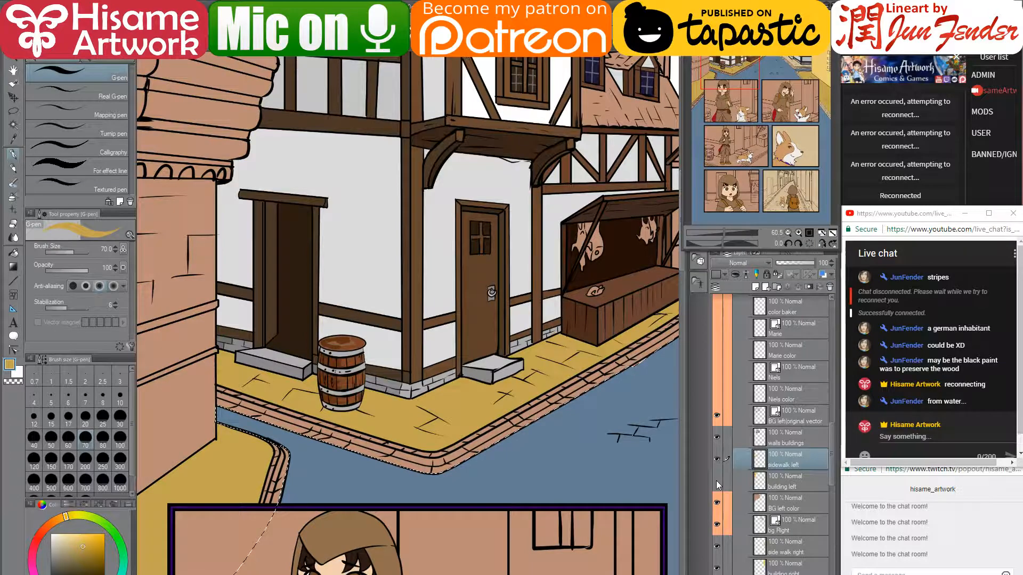
click(716, 482)
scroll(490, 381, down, 9)
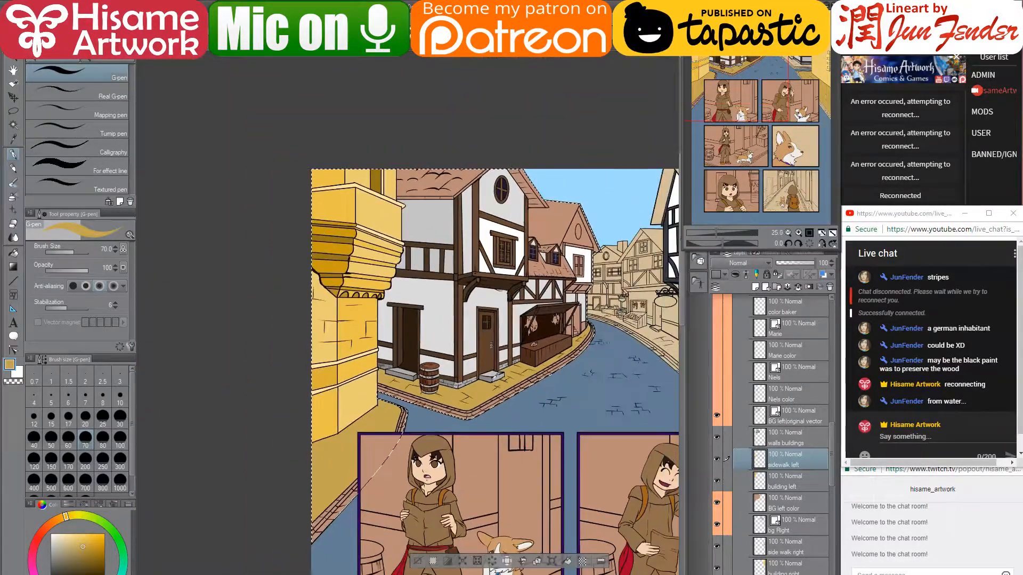
drag(522, 403, 443, 403)
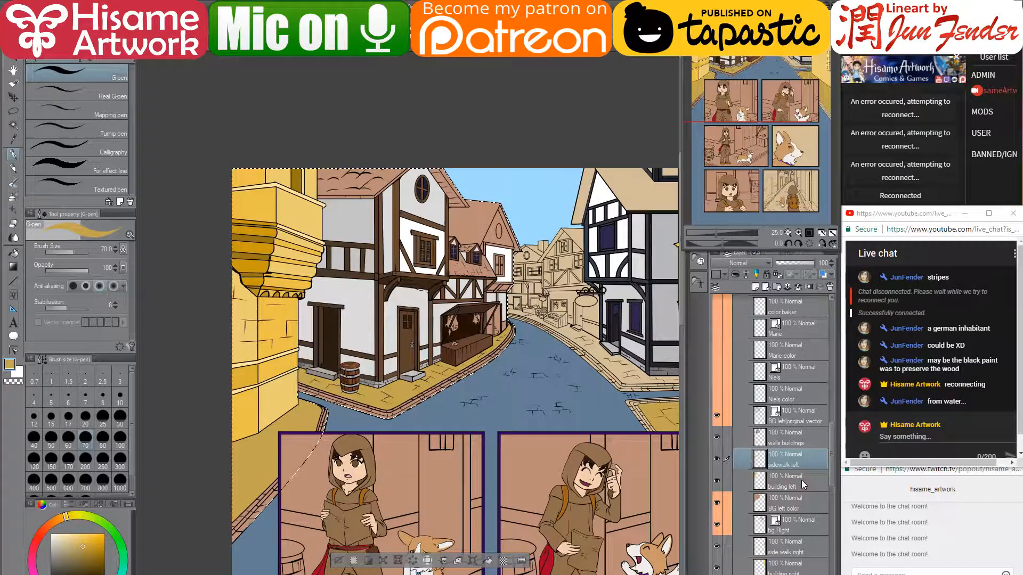
drag(801, 480, 800, 449)
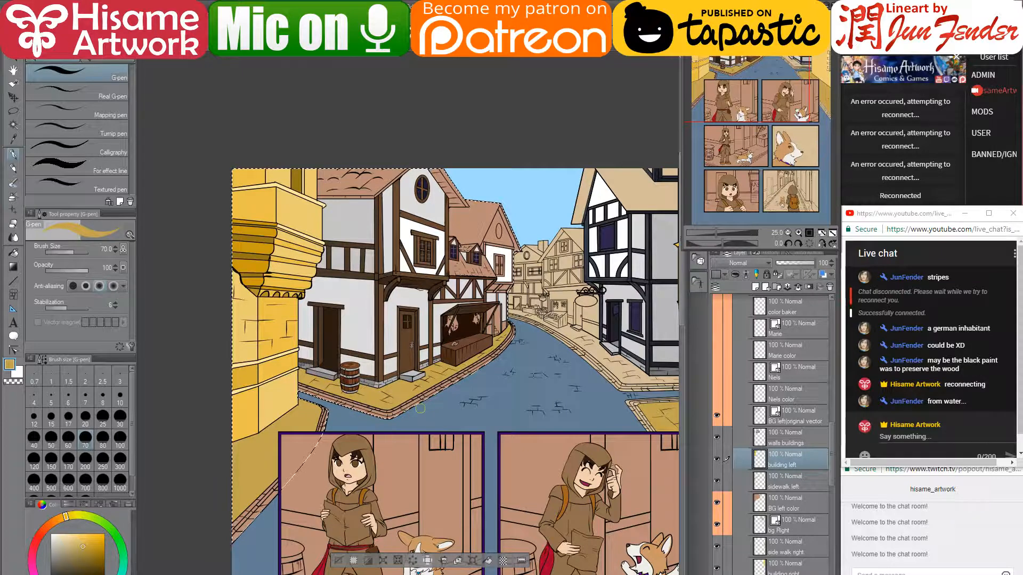
- Repaint the curb, awning and steps in the sampled street blue on BG left color at pen size 80
alt+click(428, 408)
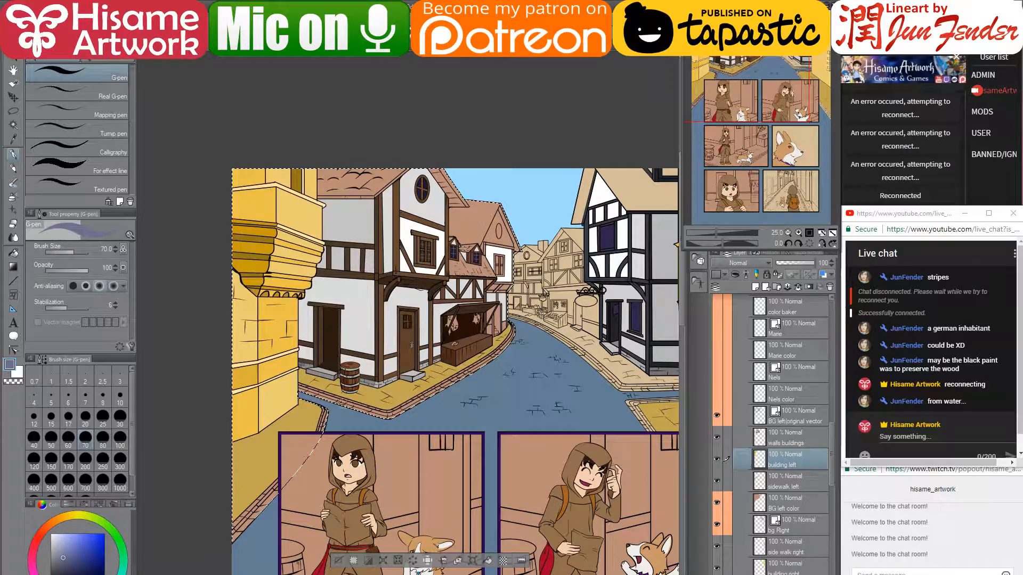
scroll(387, 397, up, 1)
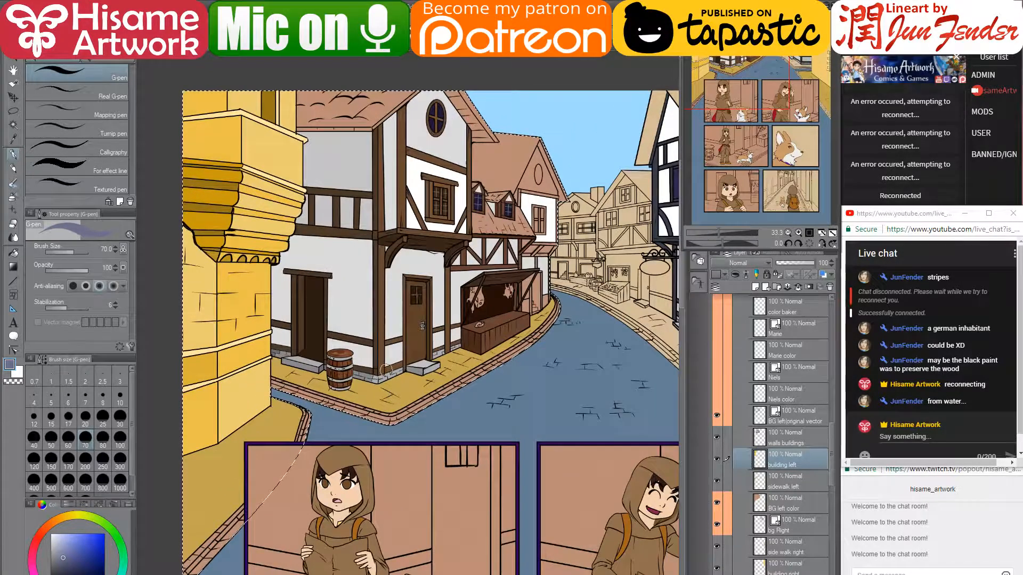
click(778, 483)
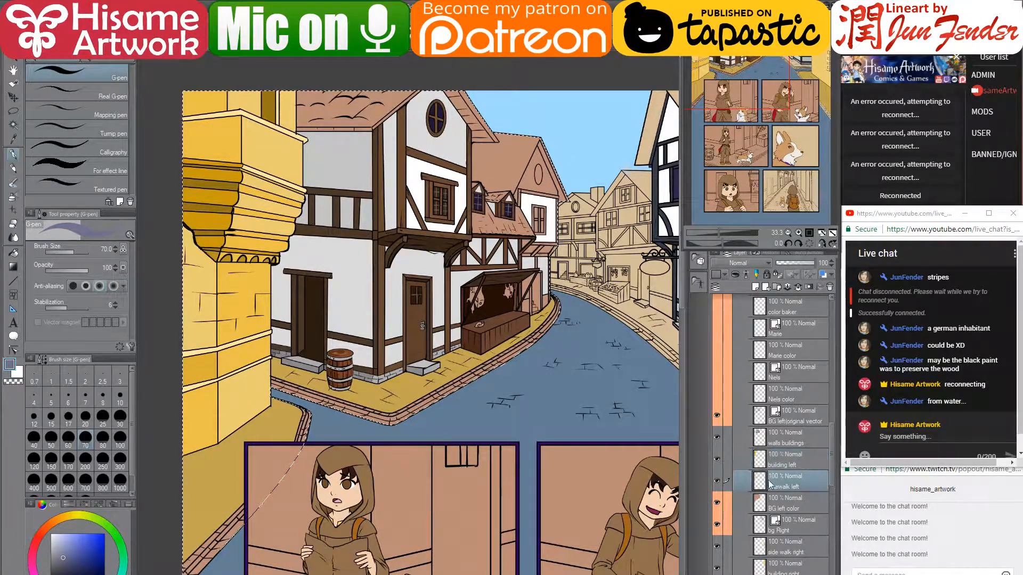
click(725, 509)
click(717, 502)
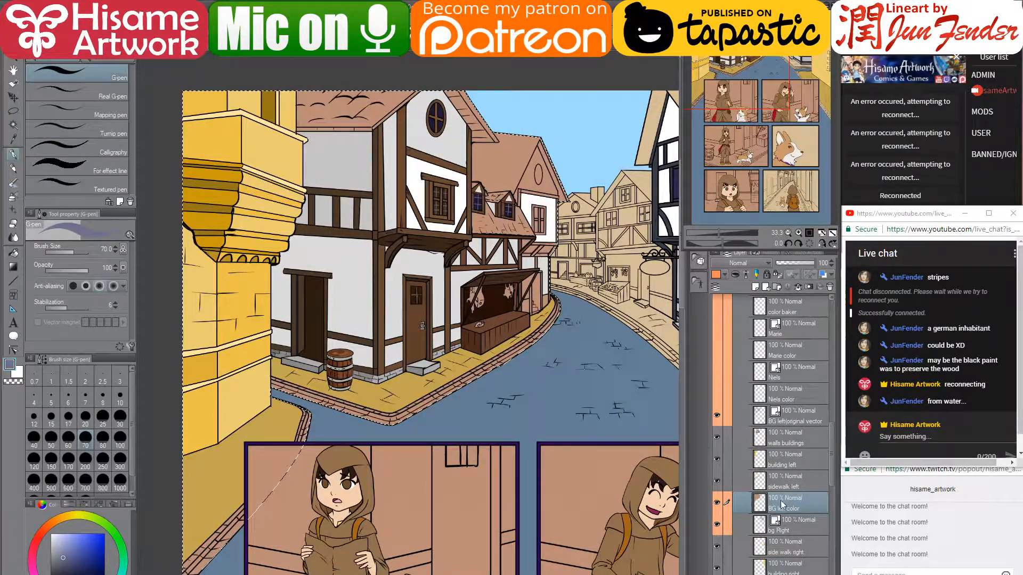
key(bracketright)
key(bracketright)
key(bracketright)
key(bracketright)
drag(291, 478, 214, 555)
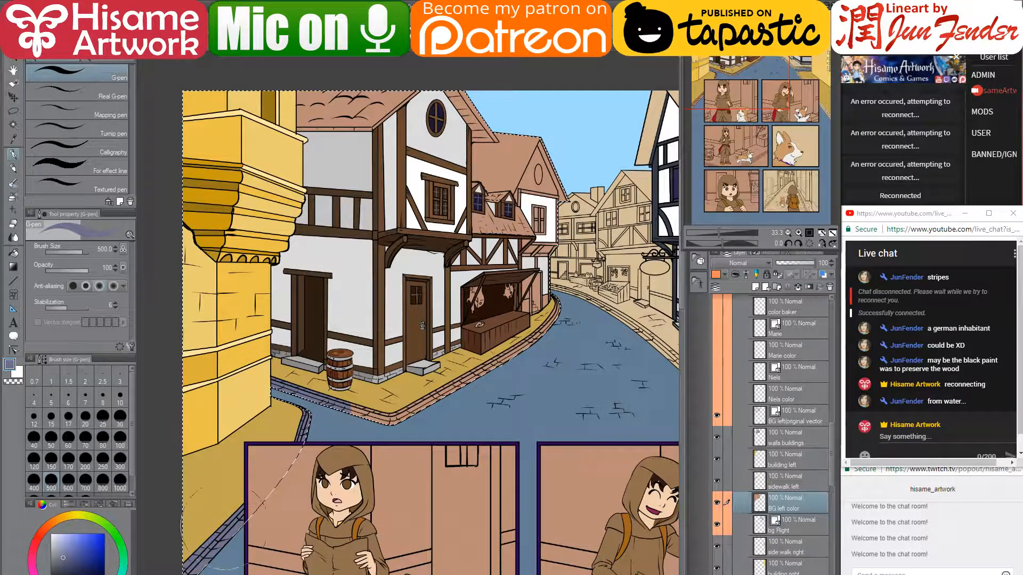
mouse_move(277, 397)
mouse_down()
mouse_move(427, 391)
mouse_move(557, 282)
mouse_move(501, 325)
mouse_up()
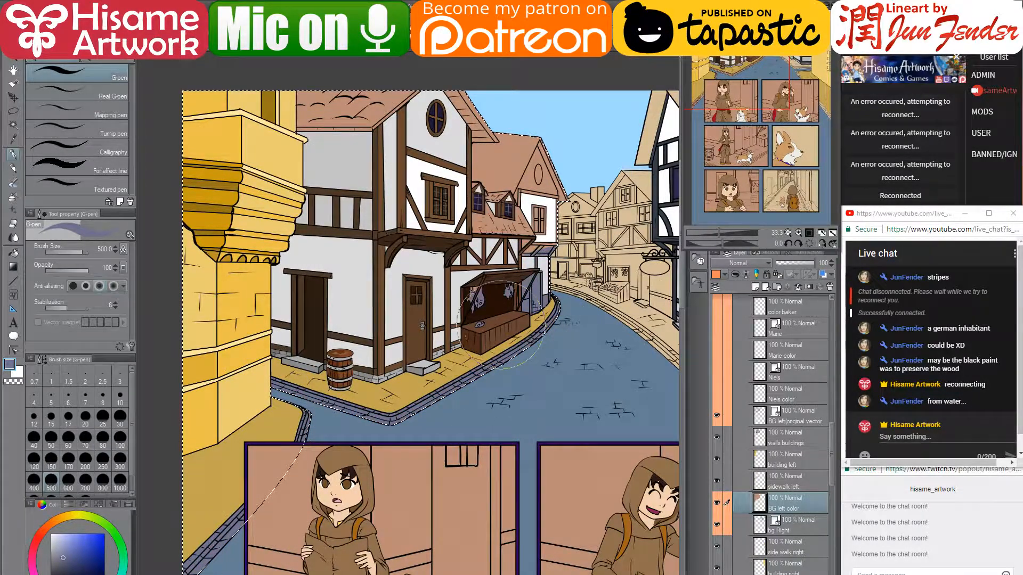
scroll(554, 335, down, 2)
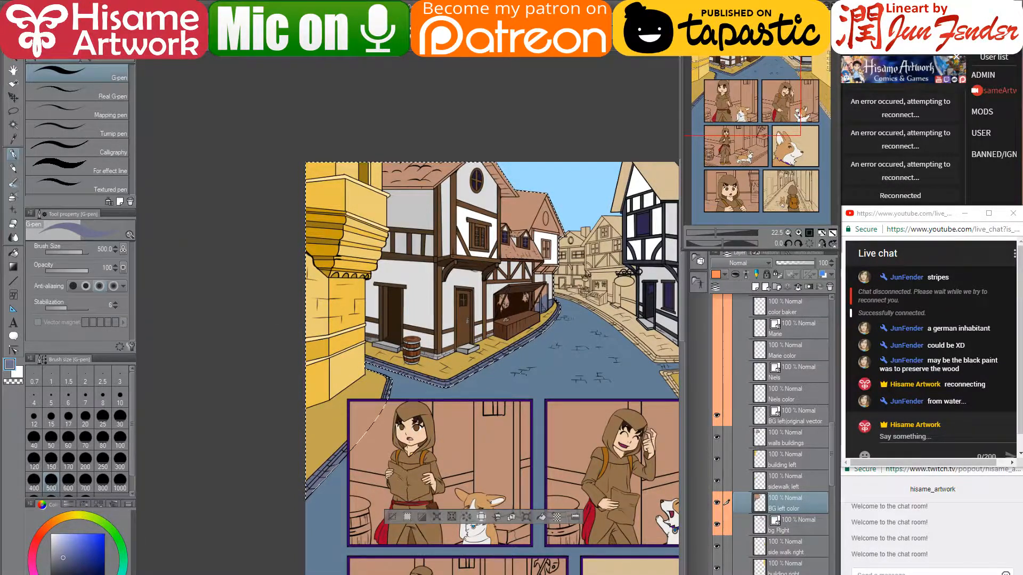
- Glance at the medieval village references and the storyboard sketch, returning to the comic page each time
key(alt+Tab)
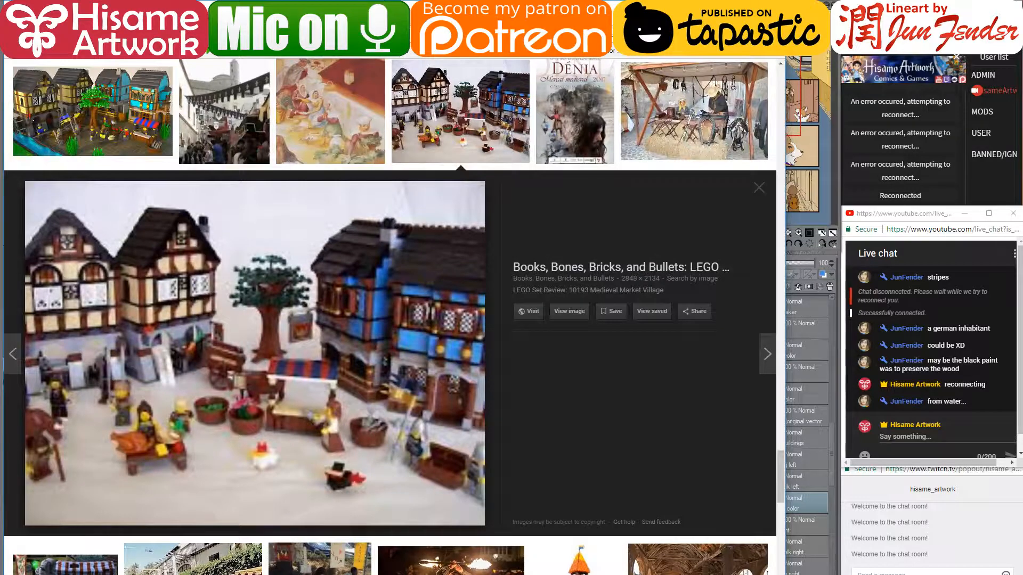
key(alt+Tab)
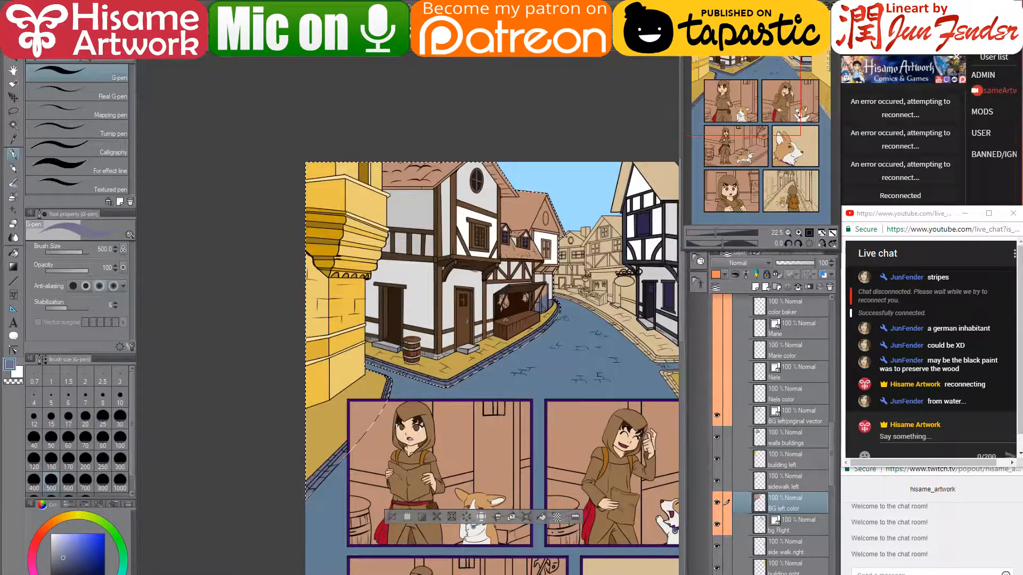
key(alt+Tab)
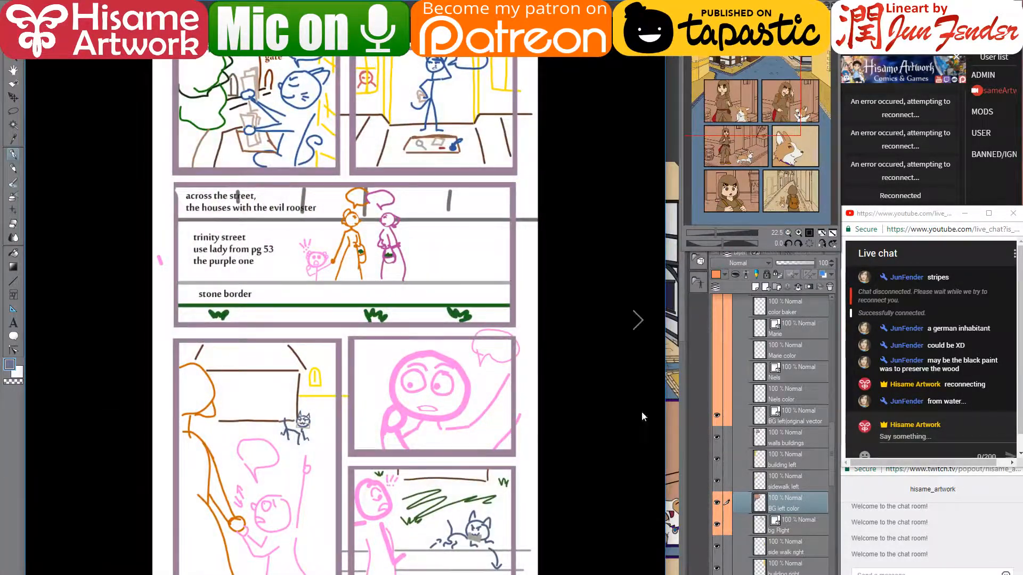
key(alt+Tab)
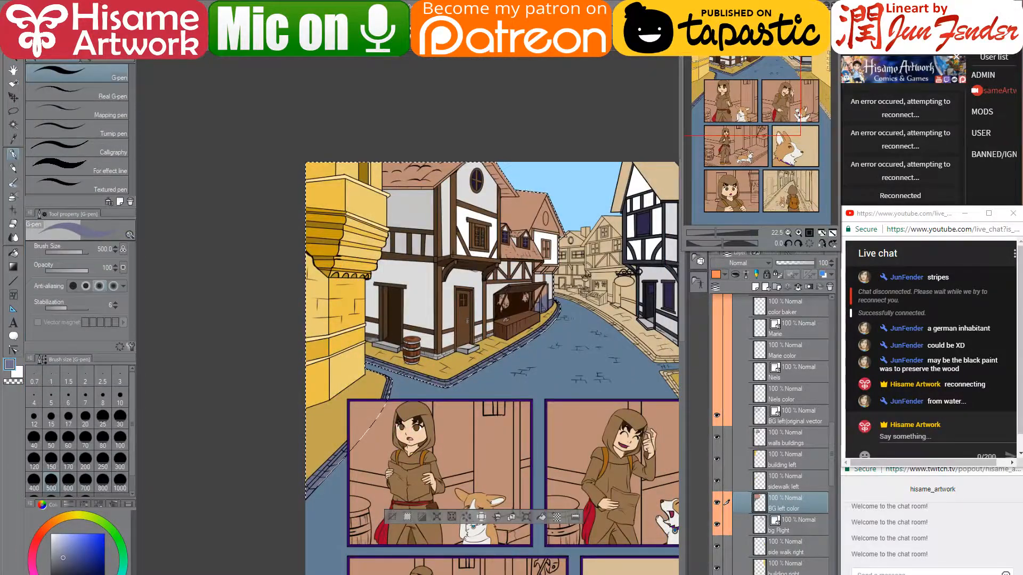
- Open the page_54 storyboard image, compare it with the page, and minimise it
key(alt+Tab)
double_click(361, 70)
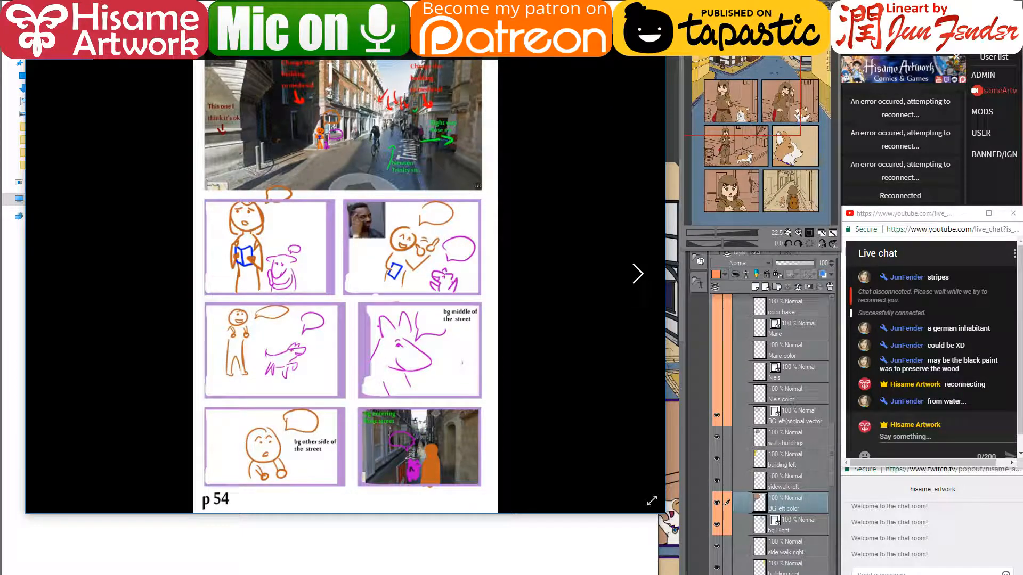
click(596, 8)
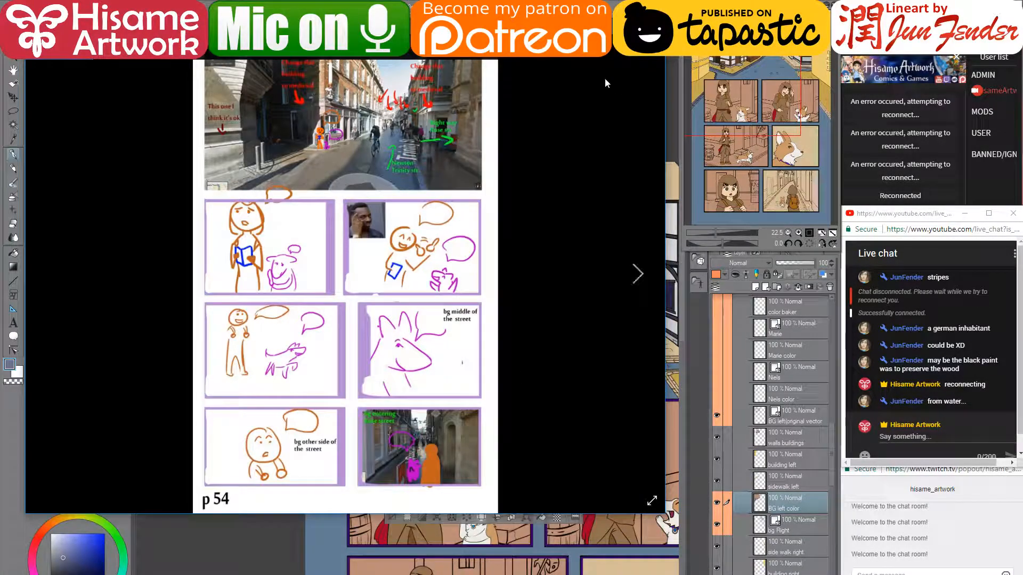
click(602, 44)
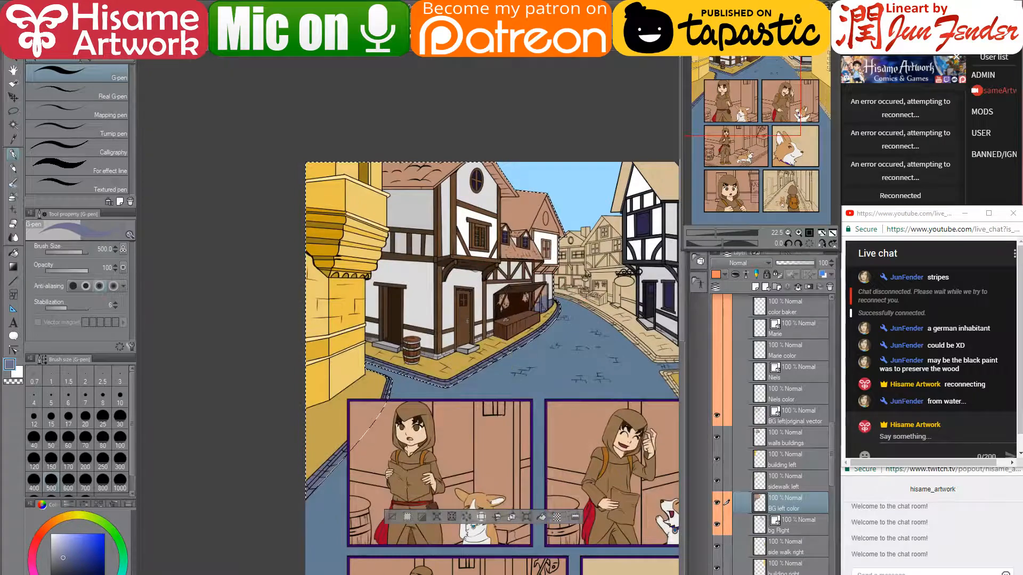
key(alt+Tab)
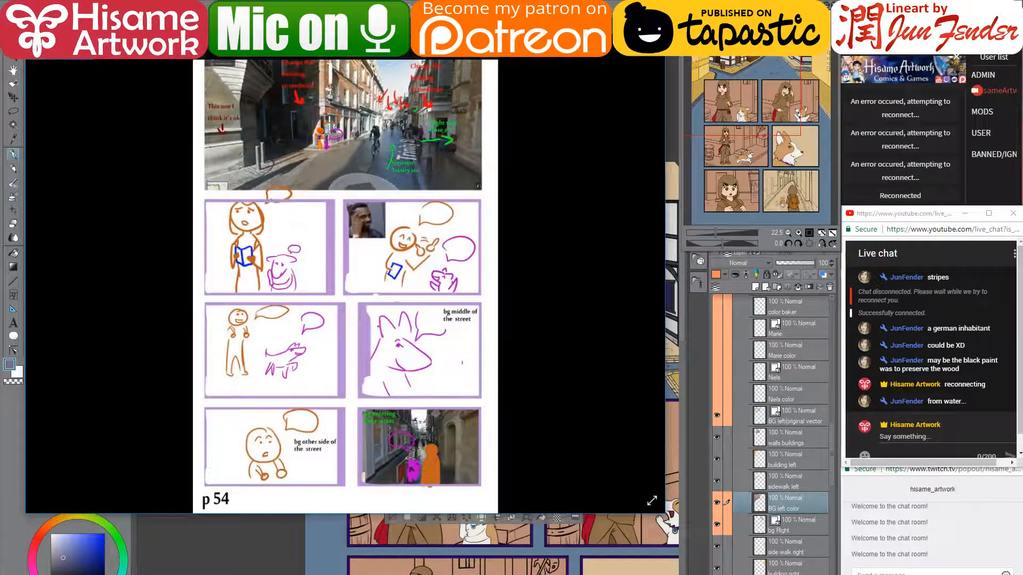
click(603, 22)
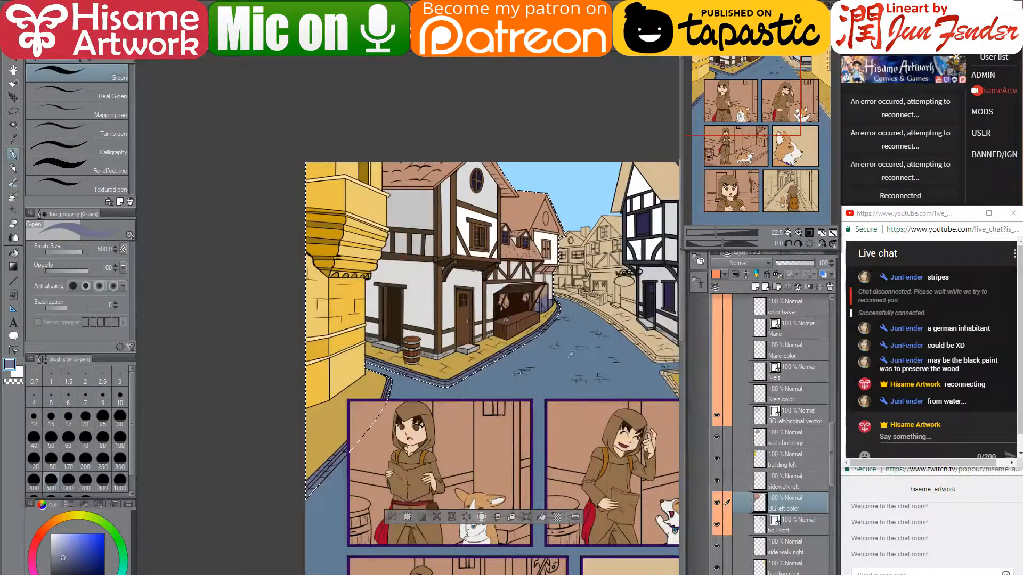
scroll(572, 352, up, 2)
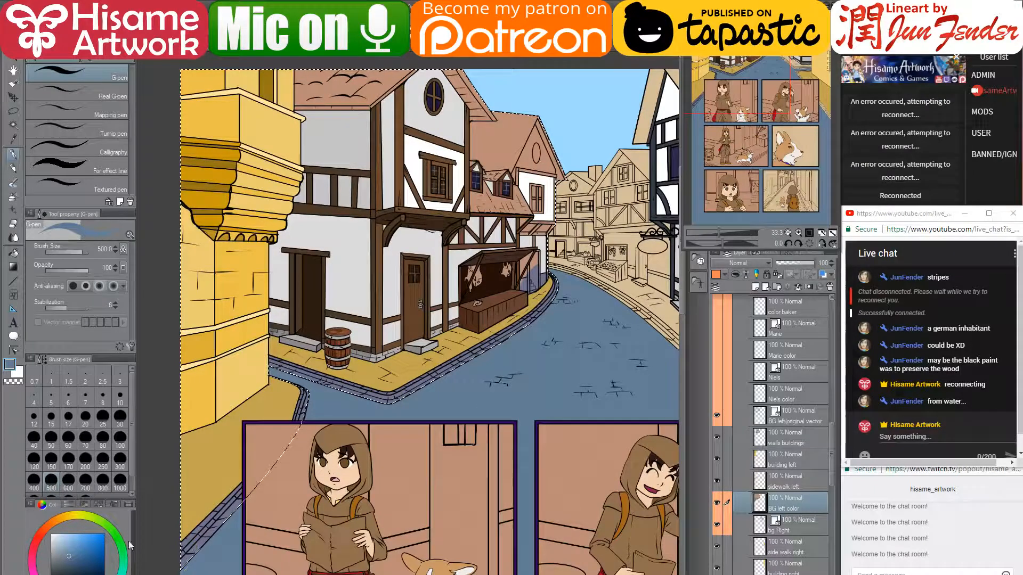
- Paint the left kerb edge in a lighter blue
click(65, 548)
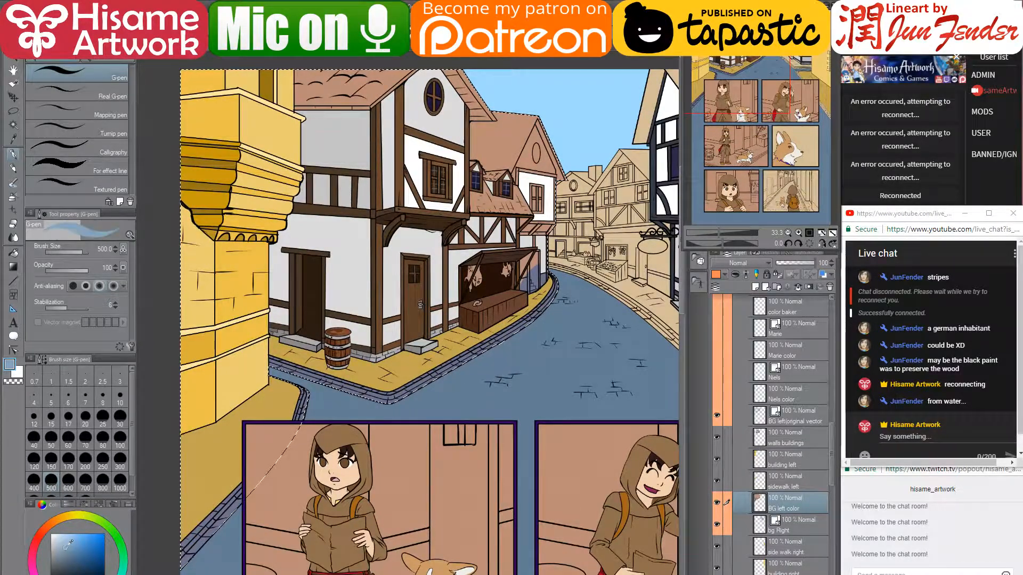
mouse_move(261, 346)
mouse_down()
mouse_move(314, 358)
mouse_move(554, 290)
mouse_move(574, 253)
mouse_move(562, 249)
mouse_up()
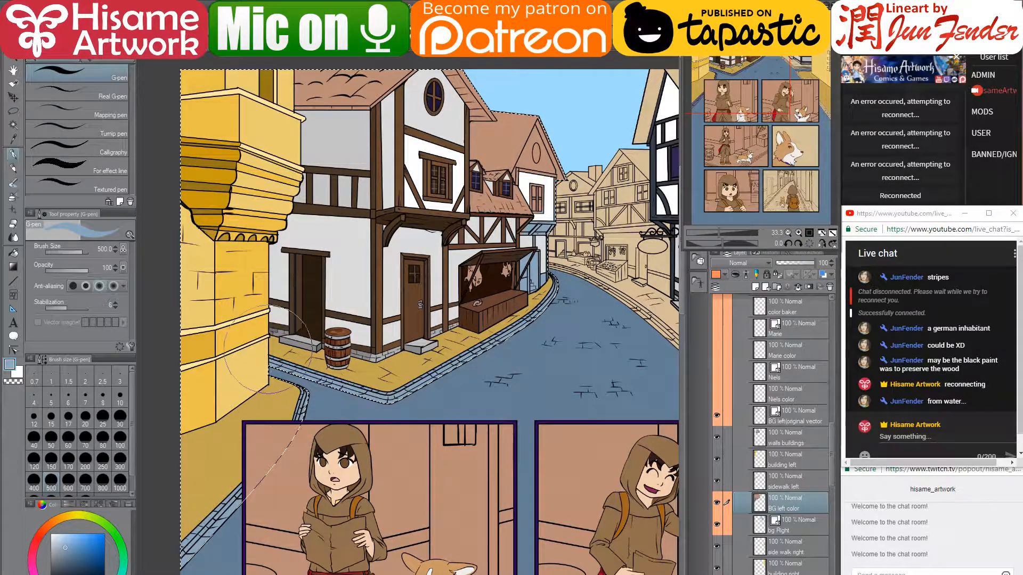
drag(600, 320, 443, 345)
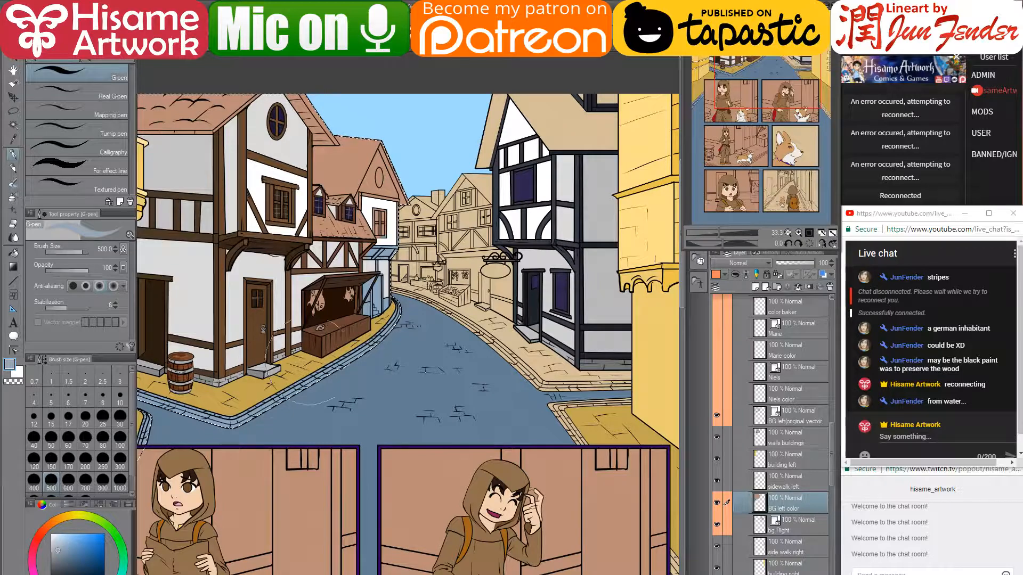
drag(357, 421, 547, 340)
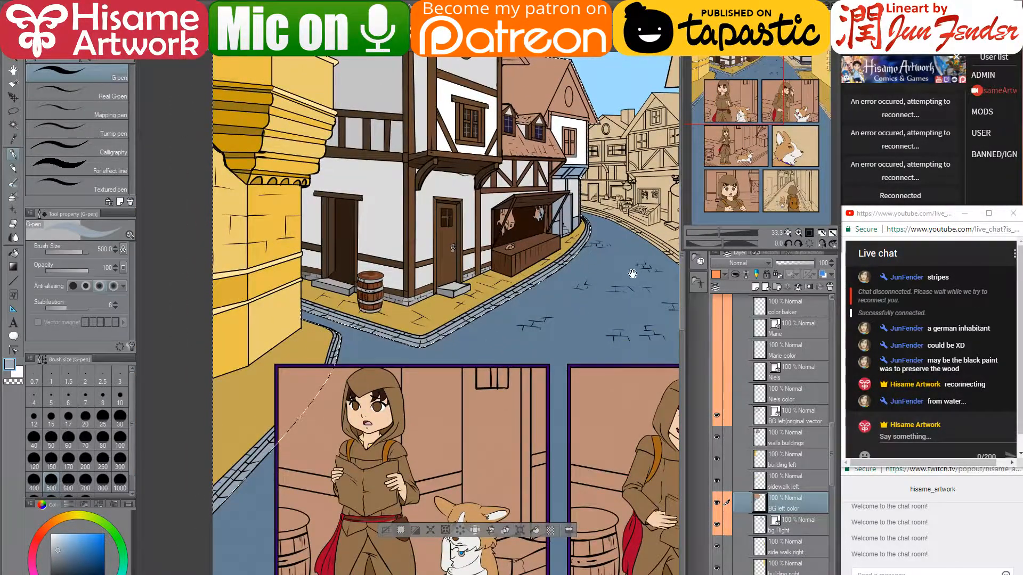
drag(631, 272, 441, 368)
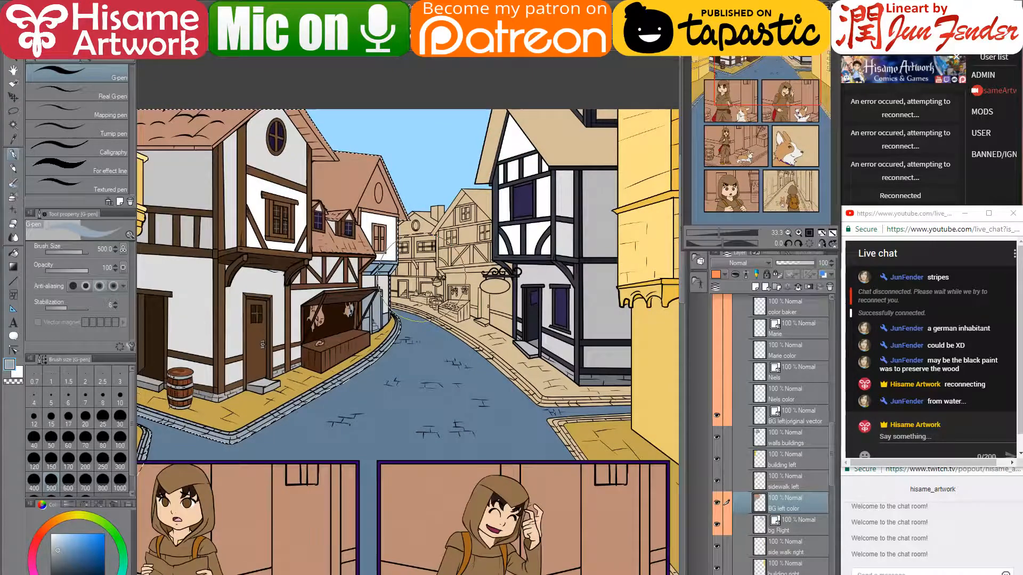
scroll(381, 218, up, 2)
scroll(383, 210, up, 2)
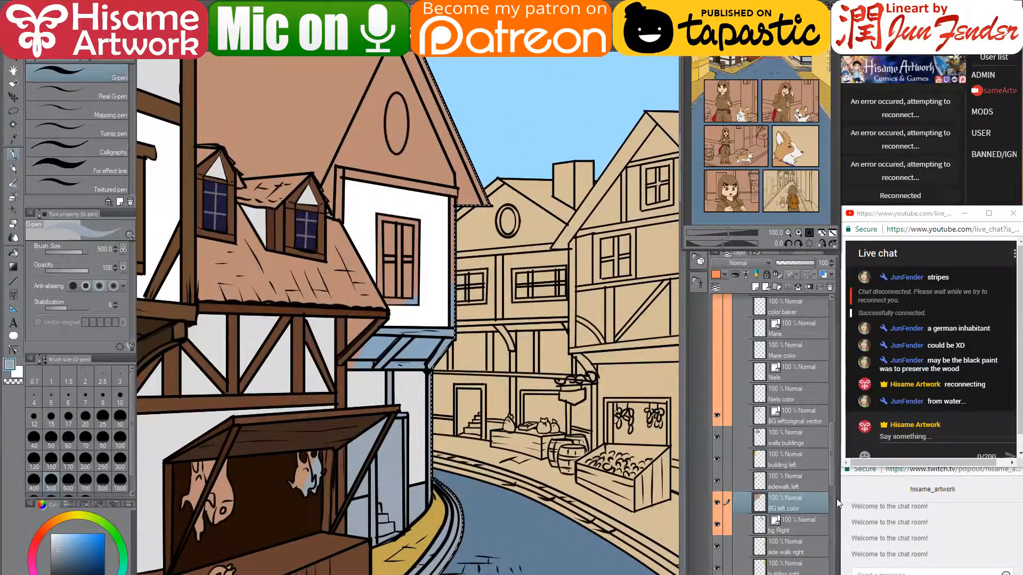
- Deselect, make the walls buildings layer active, and choose a bright red for the beams
click(798, 465)
key(ctrl+d)
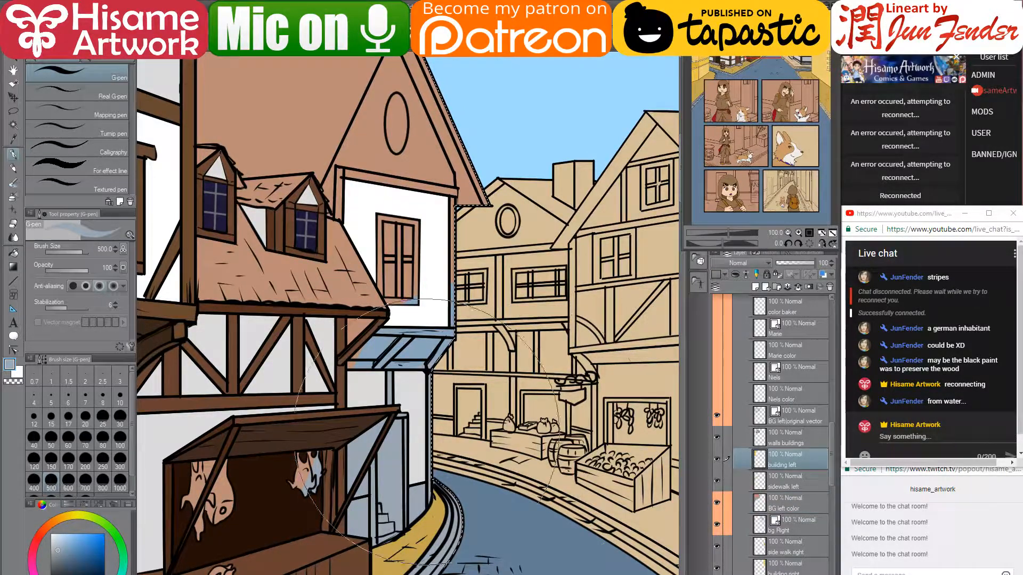
key(o)
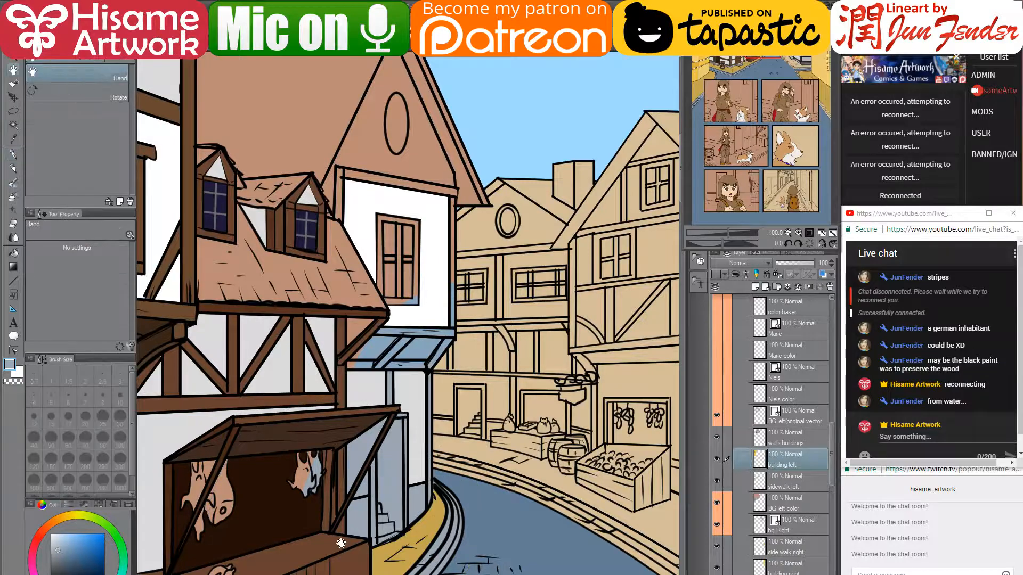
click(319, 542)
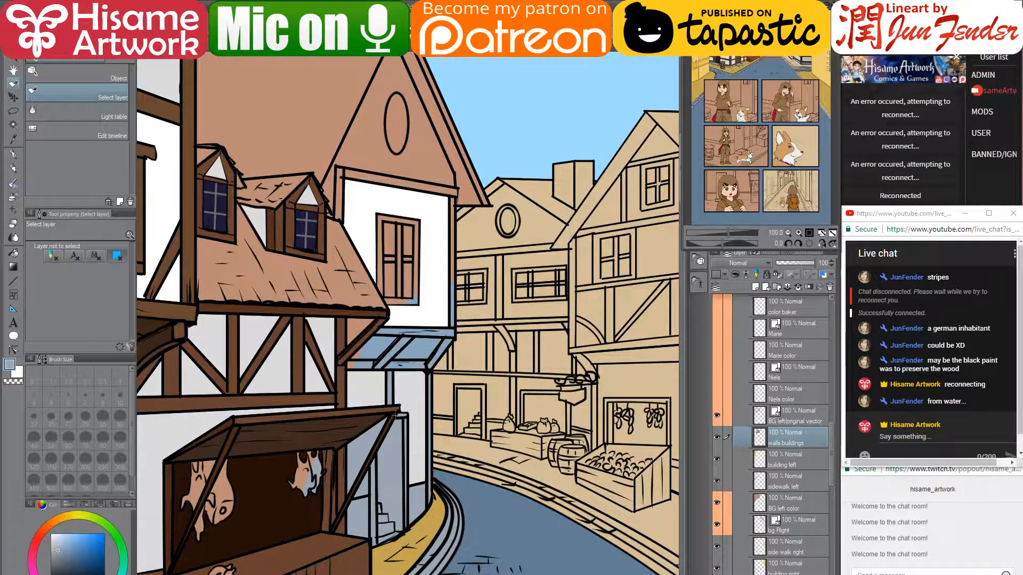
drag(240, 358, 367, 329)
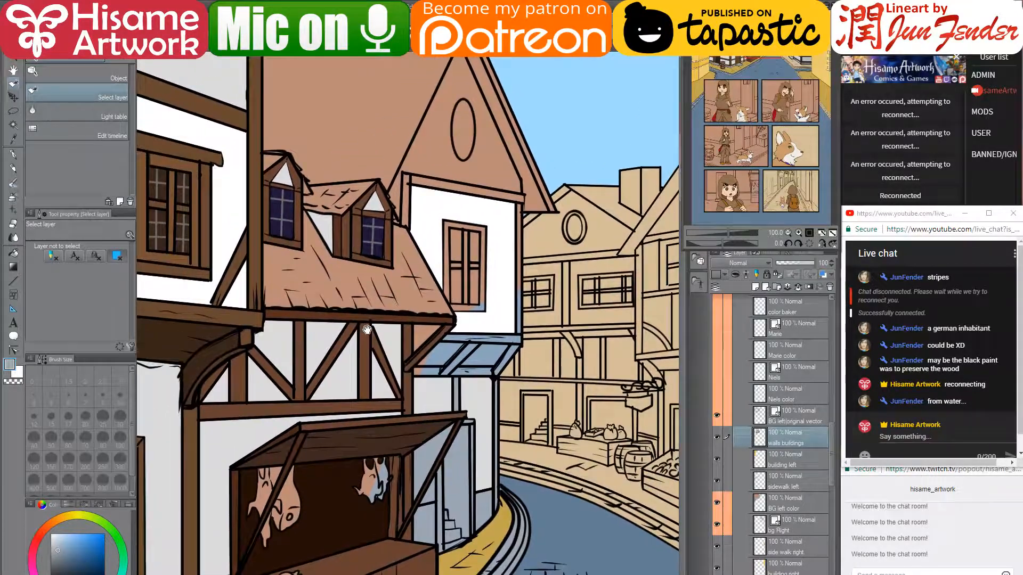
click(41, 532)
drag(79, 554, 92, 552)
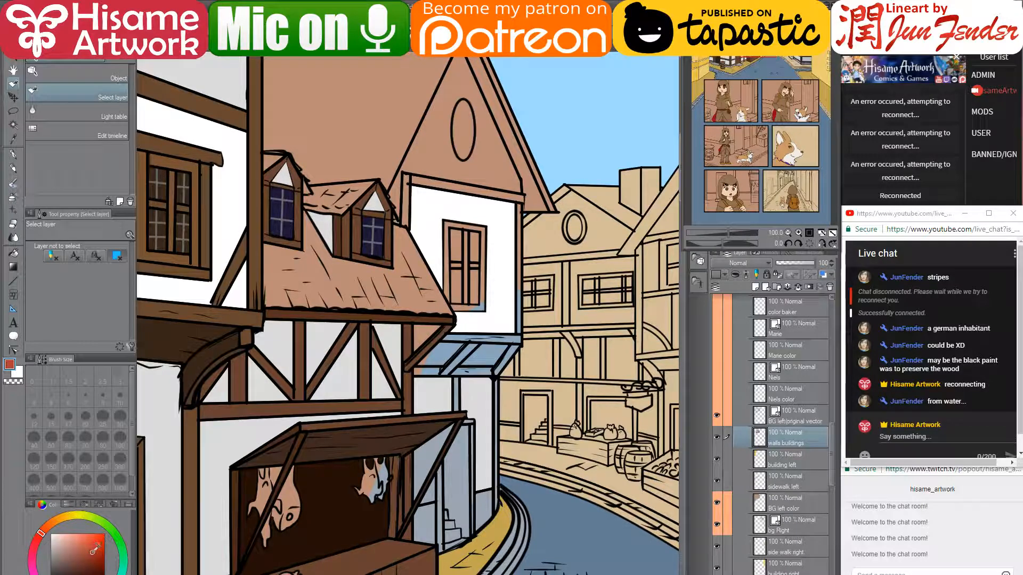
- Fill the strips around the white wall and the diagonal awning struts red
click(13, 253)
scroll(442, 160, up, 2)
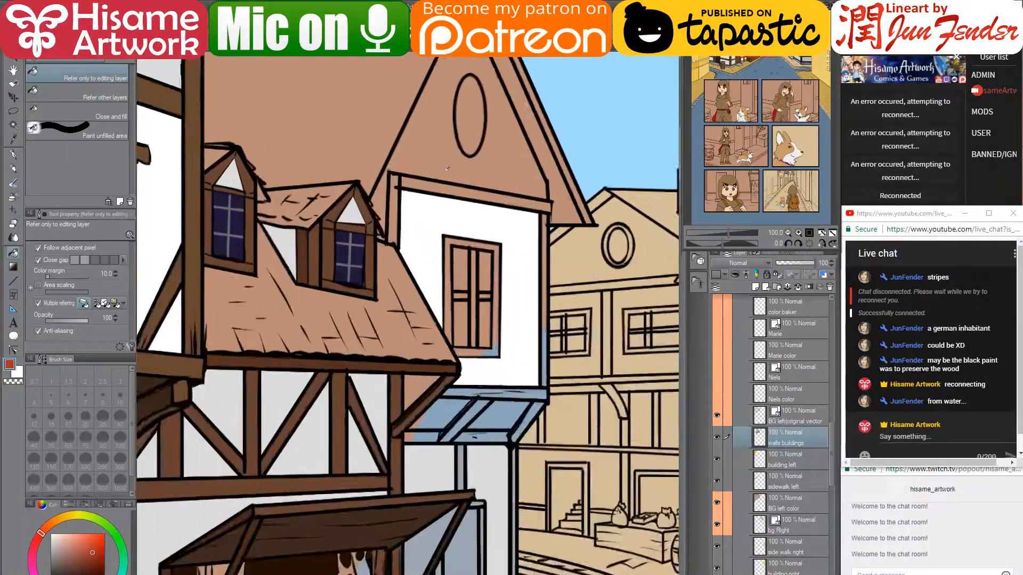
click(449, 188)
click(394, 208)
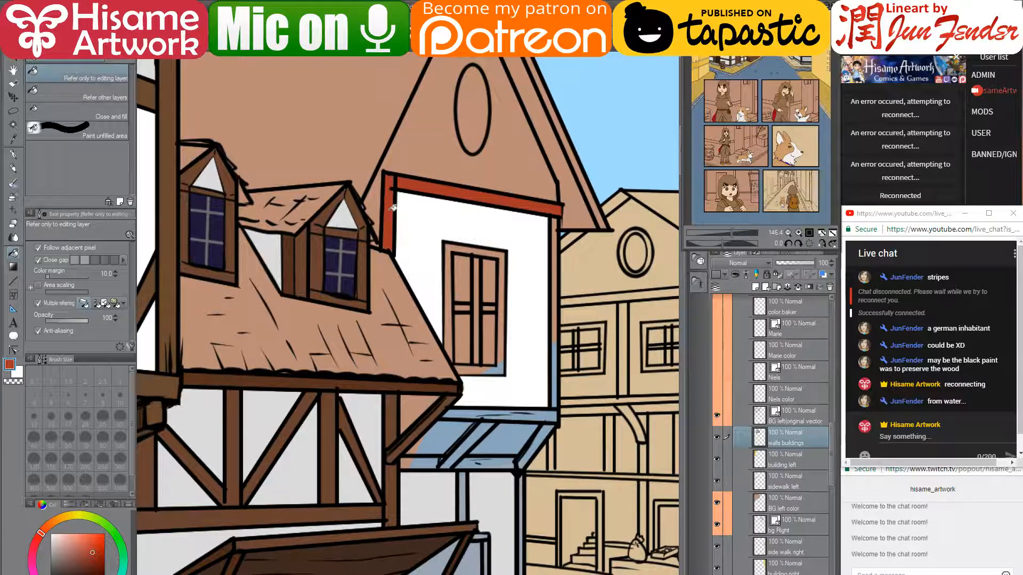
click(557, 383)
click(559, 333)
click(542, 412)
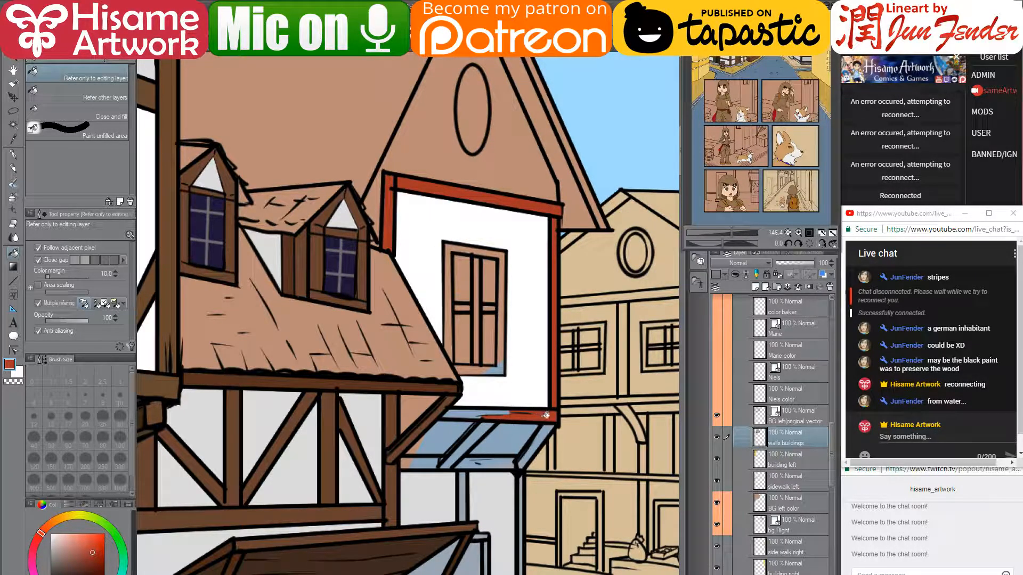
click(484, 412)
click(425, 463)
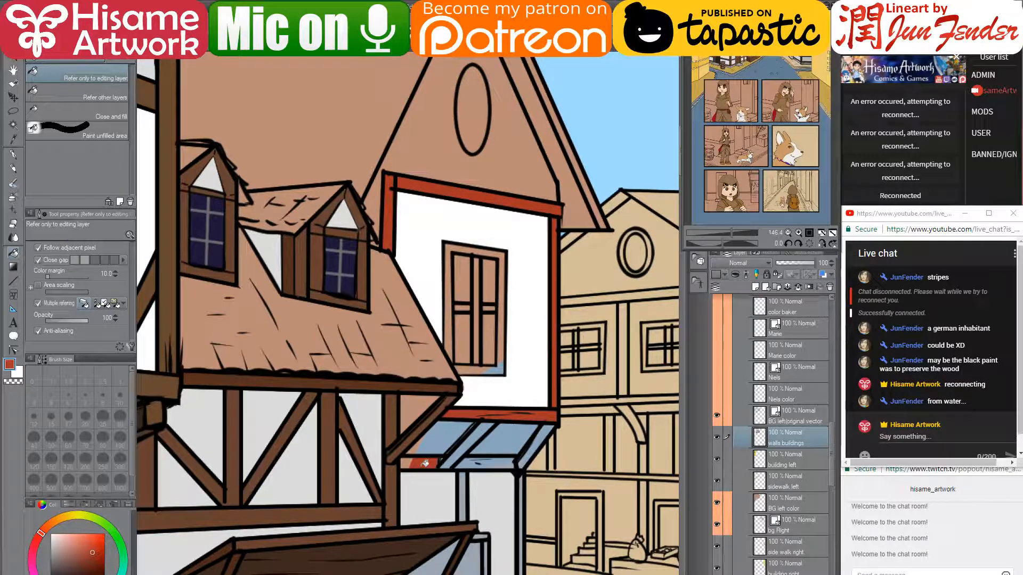
click(409, 460)
click(458, 449)
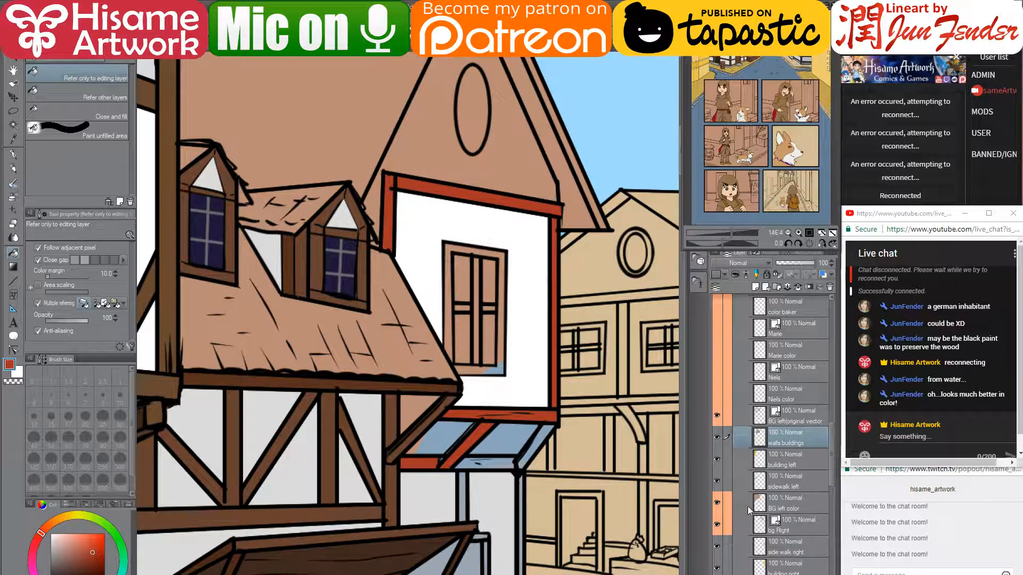
click(493, 461)
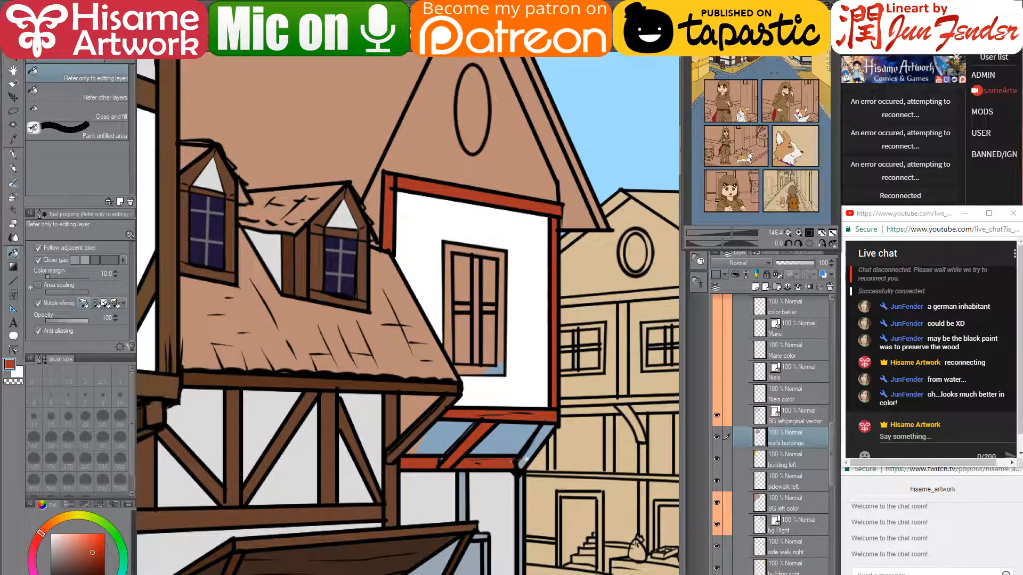
click(525, 456)
- Fill the awning posts, the sill strip and the tower window frame red
drag(521, 460, 516, 210)
click(469, 232)
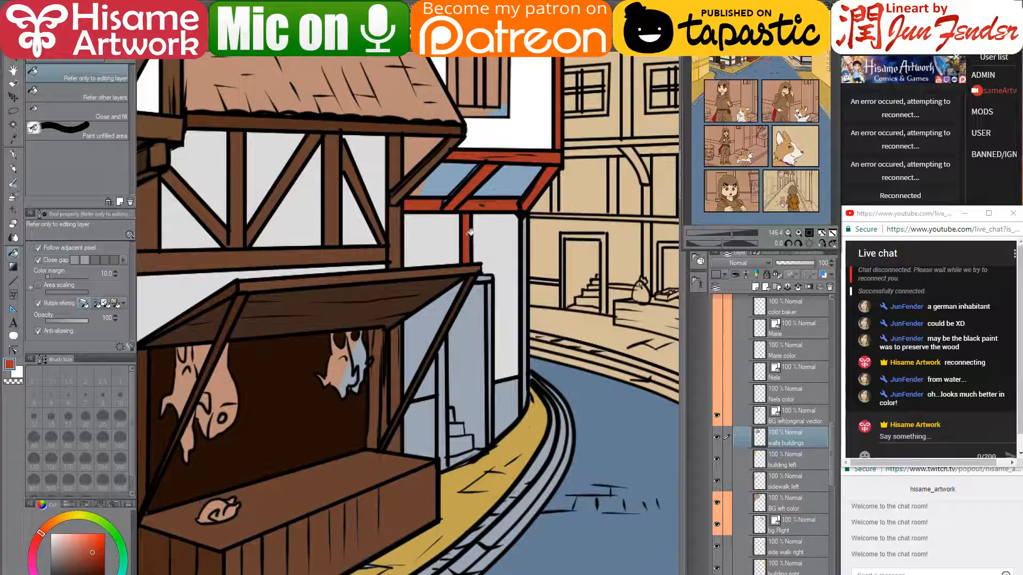
click(527, 300)
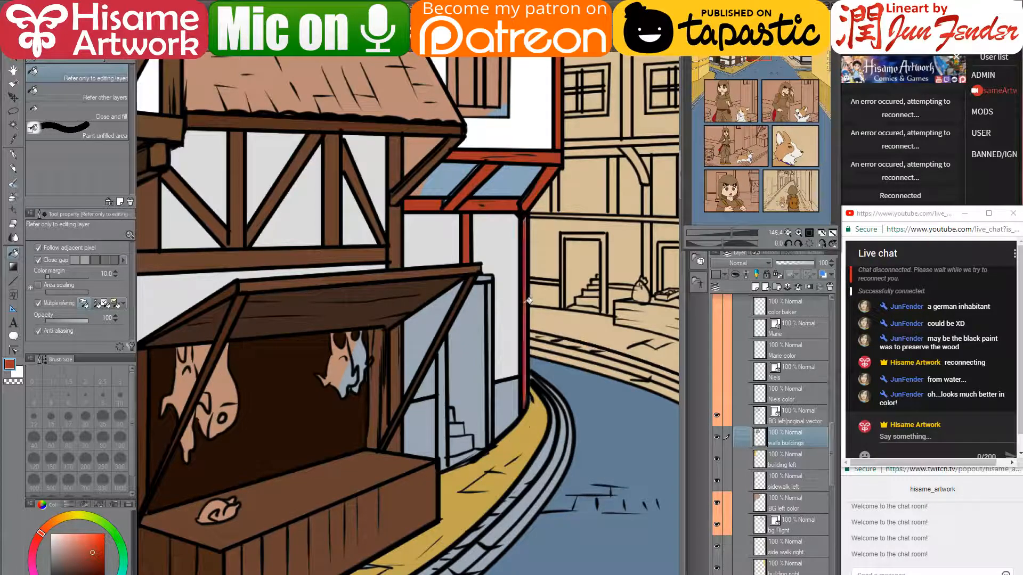
click(493, 332)
click(441, 400)
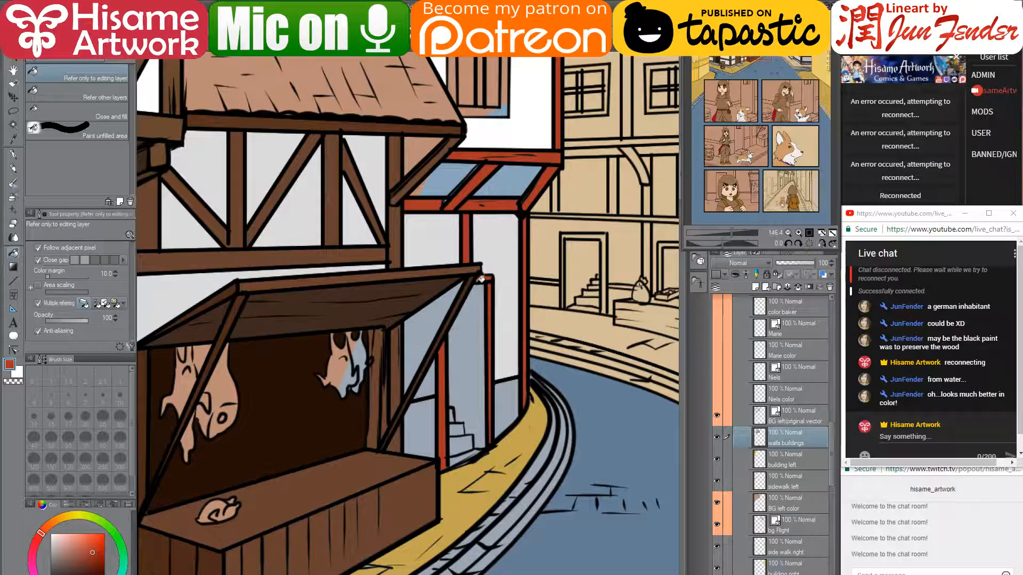
drag(467, 266, 431, 502)
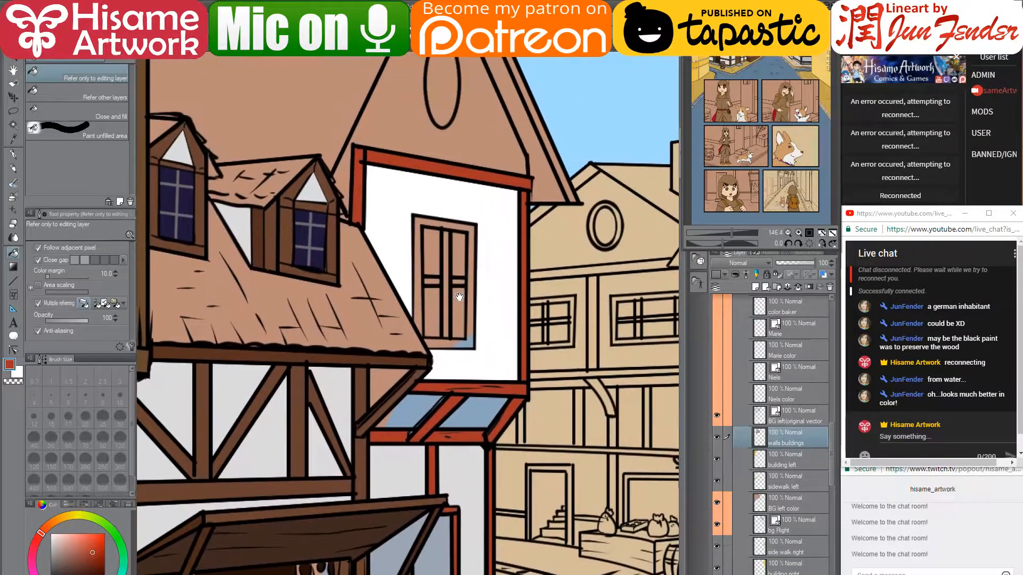
click(455, 341)
click(475, 327)
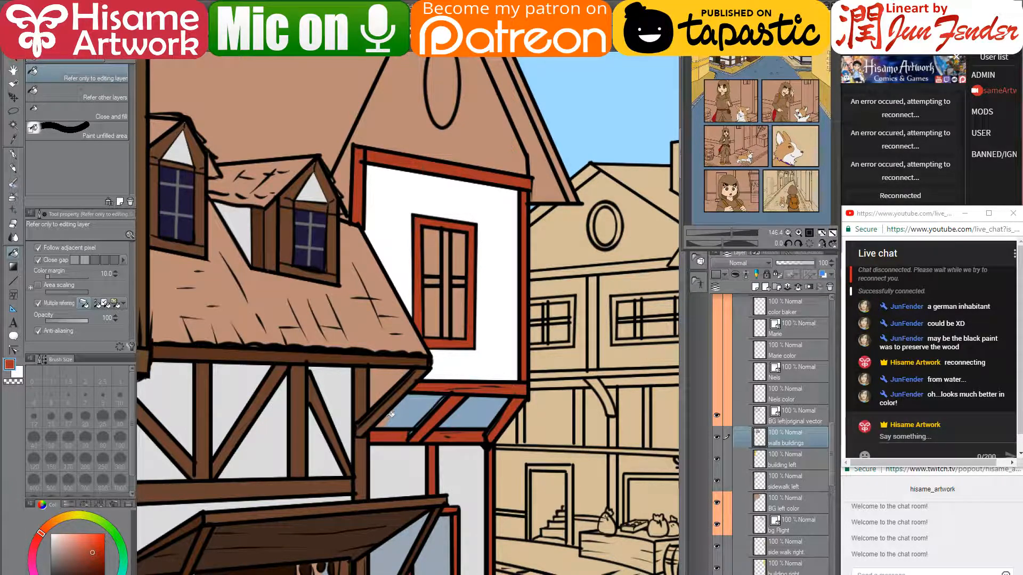
- Fill the wall under the roof beam brown
scroll(487, 371, down, 1)
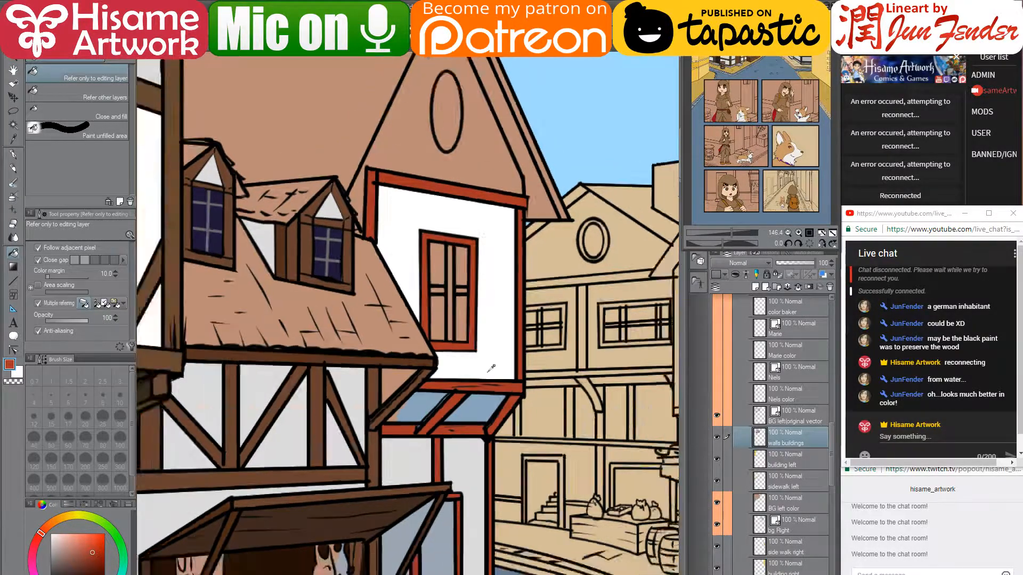
scroll(490, 368, down, 4)
alt+click(495, 390)
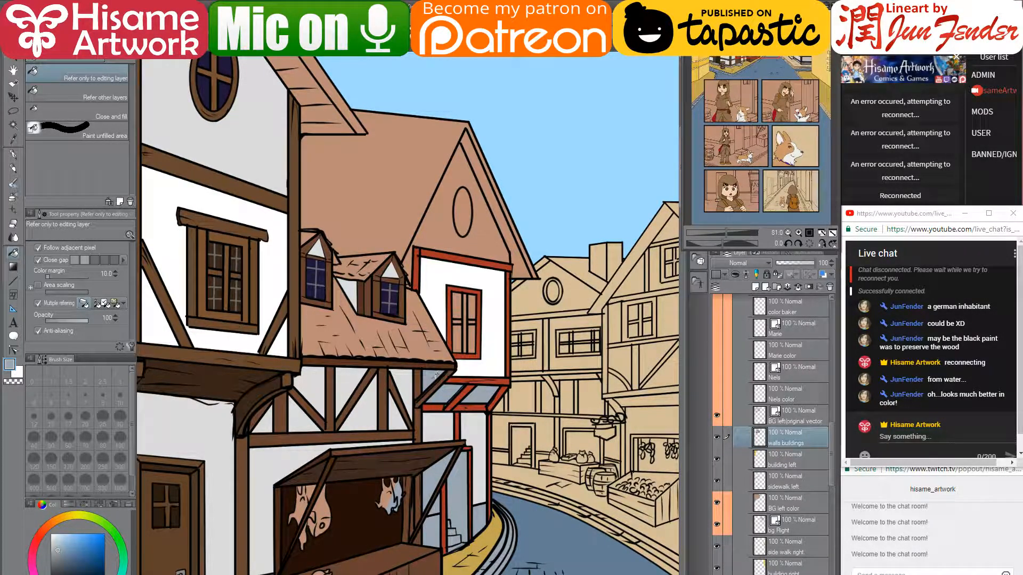
scroll(436, 376, up, 3)
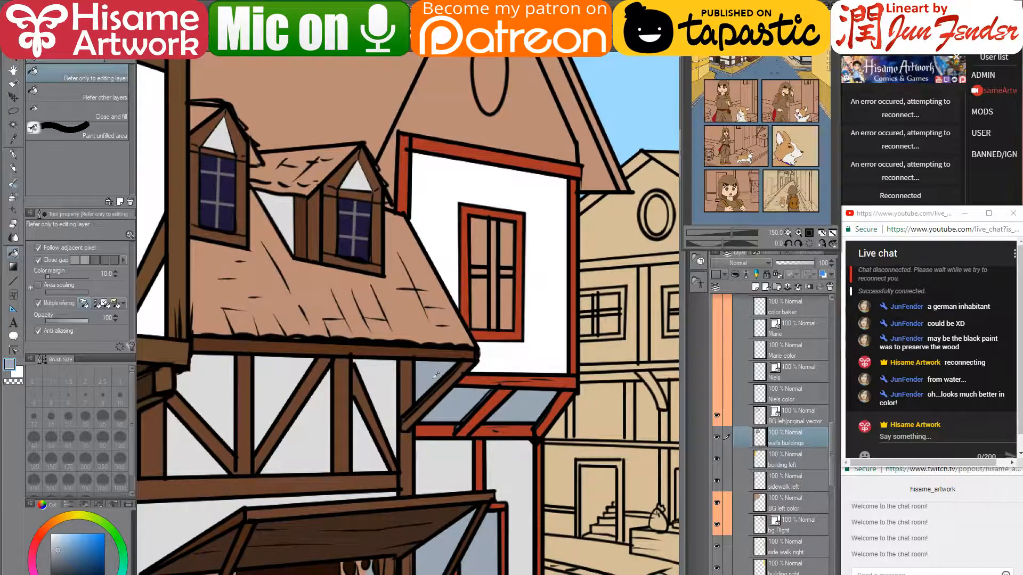
scroll(444, 375, up, 2)
alt+click(433, 342)
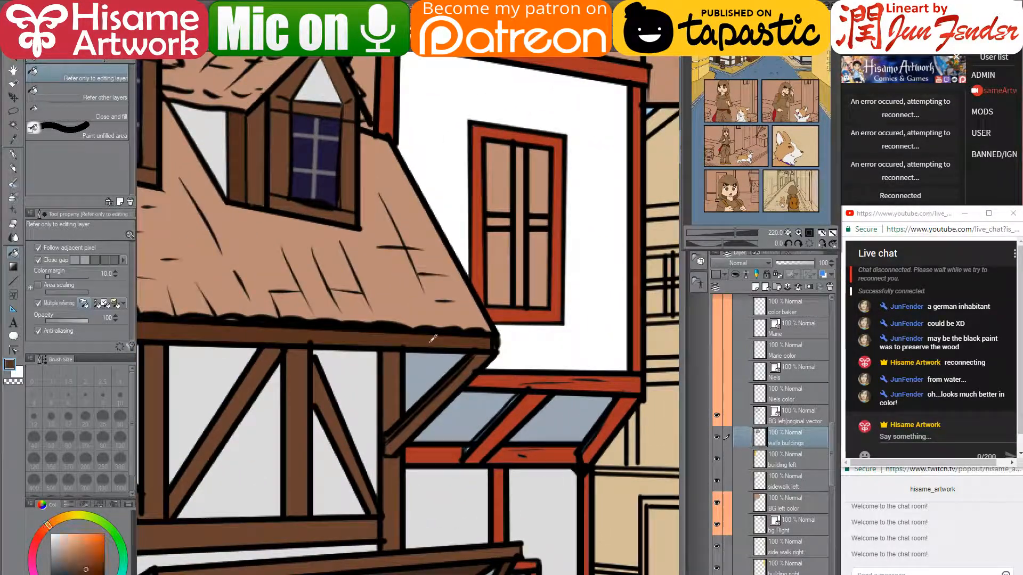
click(434, 367)
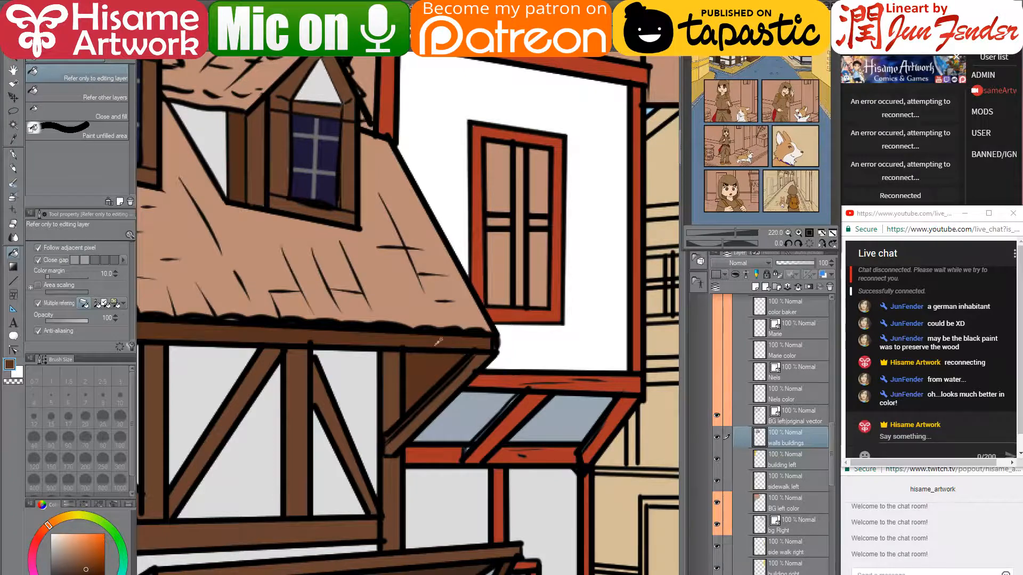
- Fill the window's crossbars and centre mullion red
scroll(446, 361, down, 5)
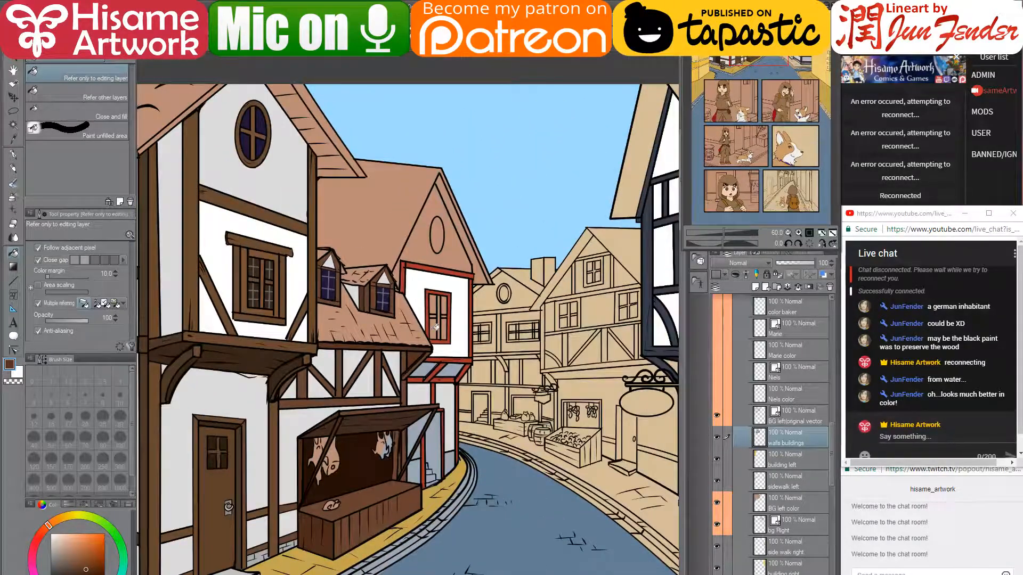
scroll(437, 322, up, 5)
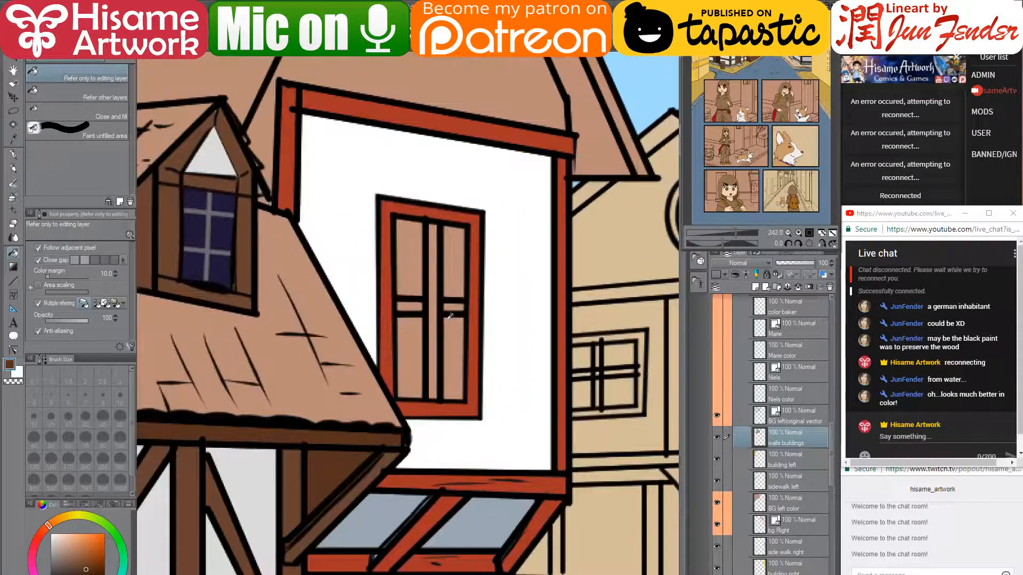
alt+click(476, 324)
click(455, 307)
click(435, 303)
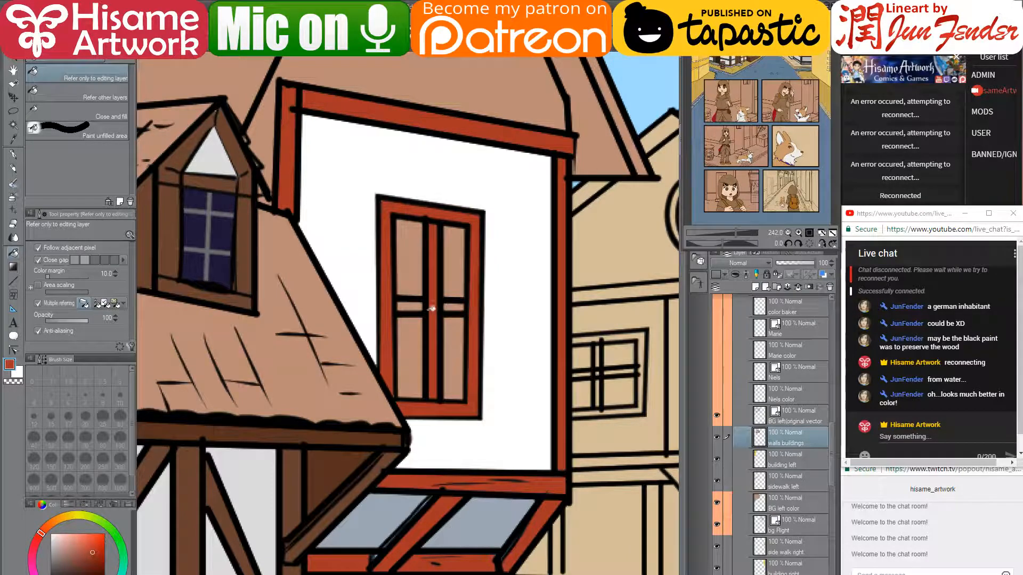
click(421, 304)
- Sample the wall white and fill the stall's blue-grey side panel and nearby pocket with it
scroll(426, 296, down, 2)
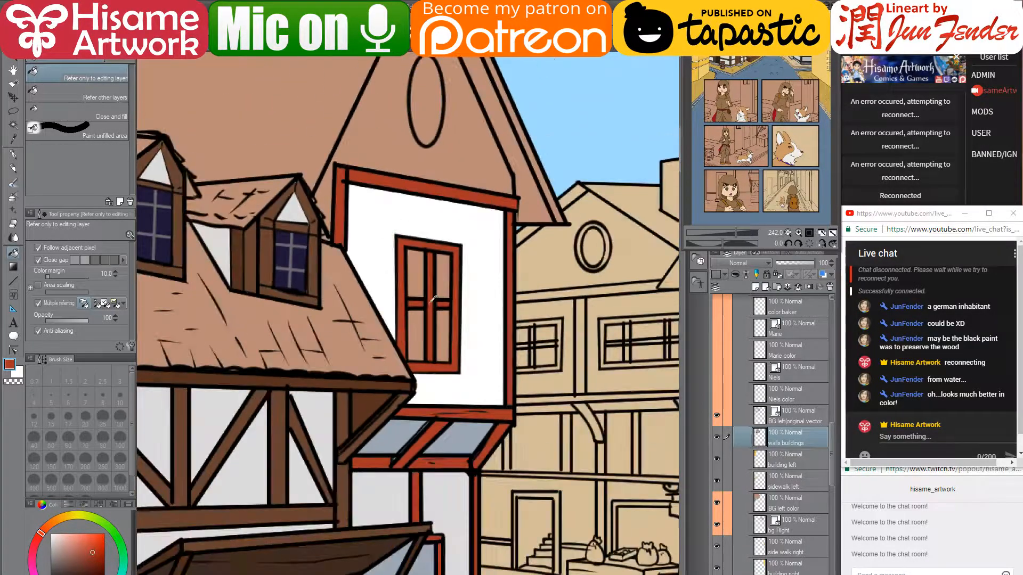
scroll(432, 301, down, 2)
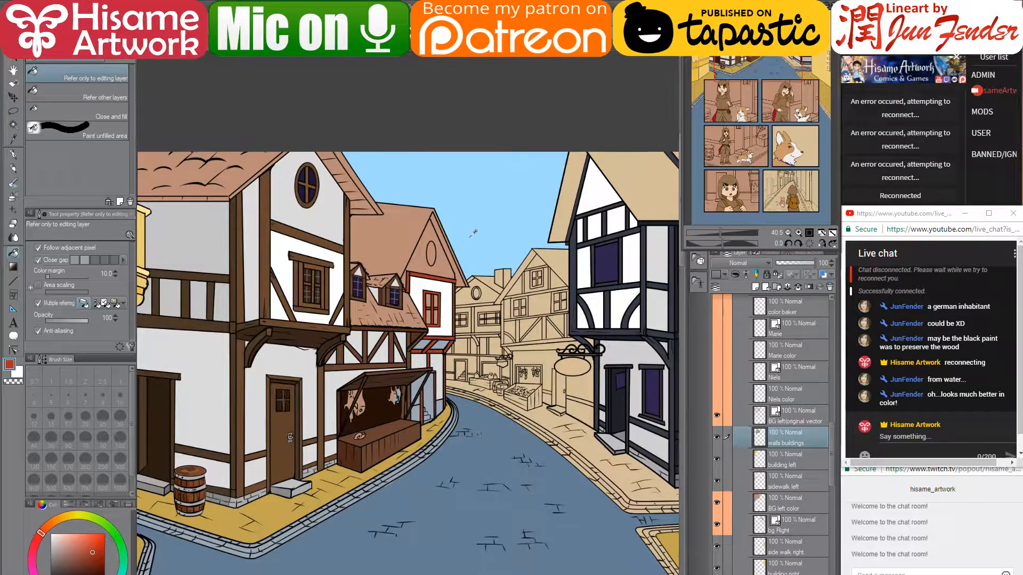
scroll(477, 256, up, 4)
scroll(474, 233, down, 1)
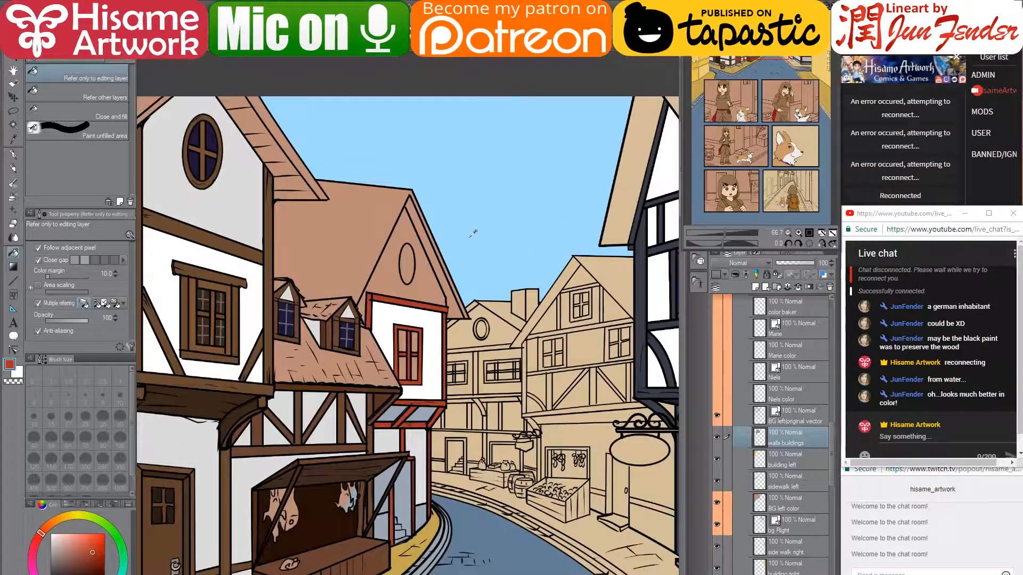
scroll(412, 538, up, 3)
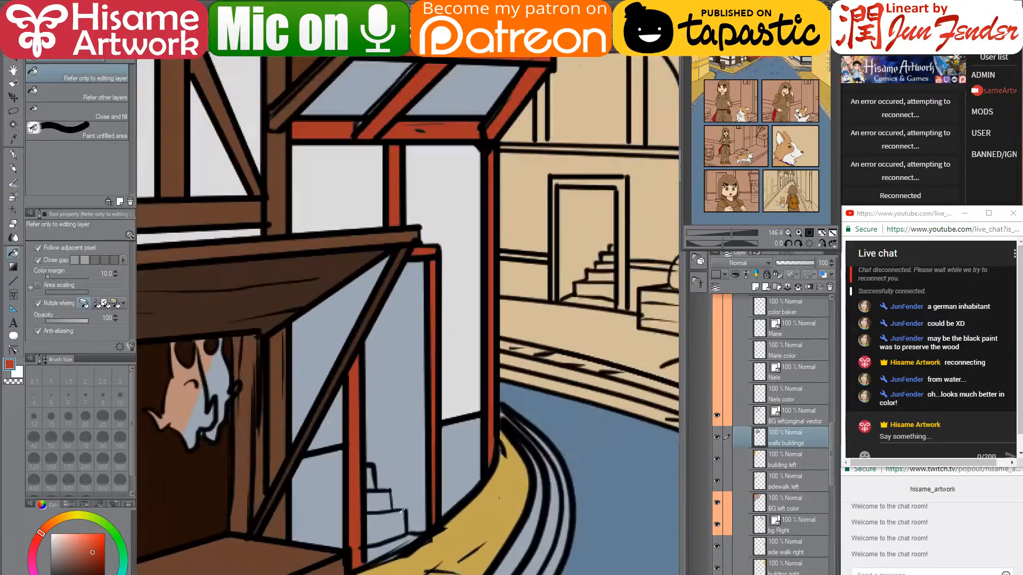
alt+click(523, 540)
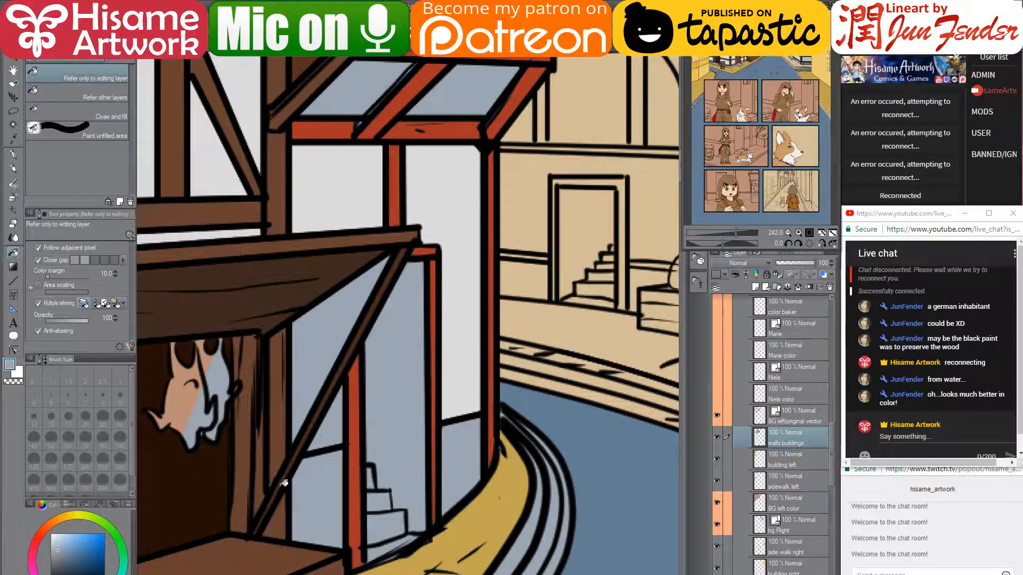
alt+click(457, 331)
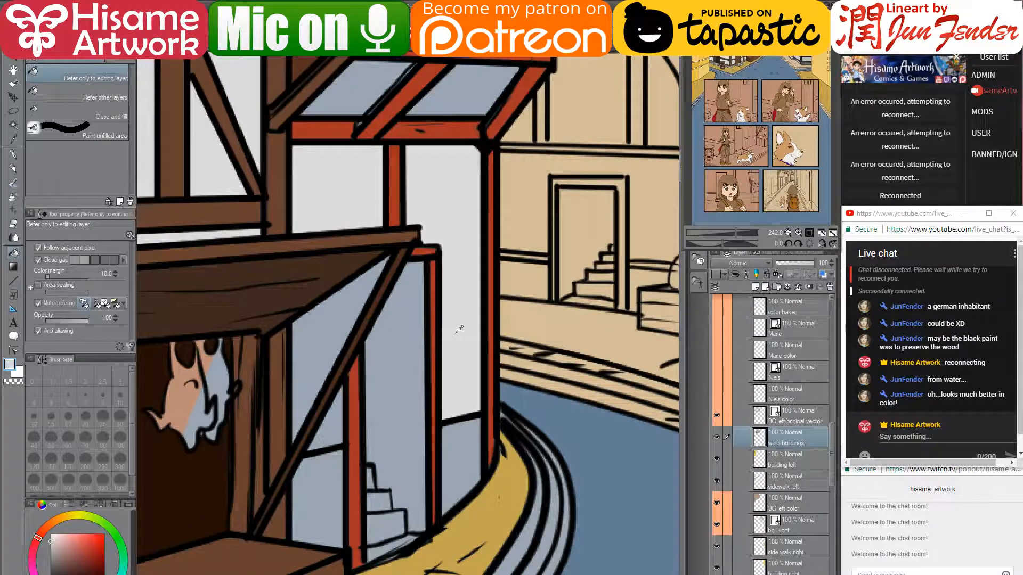
click(335, 322)
click(338, 428)
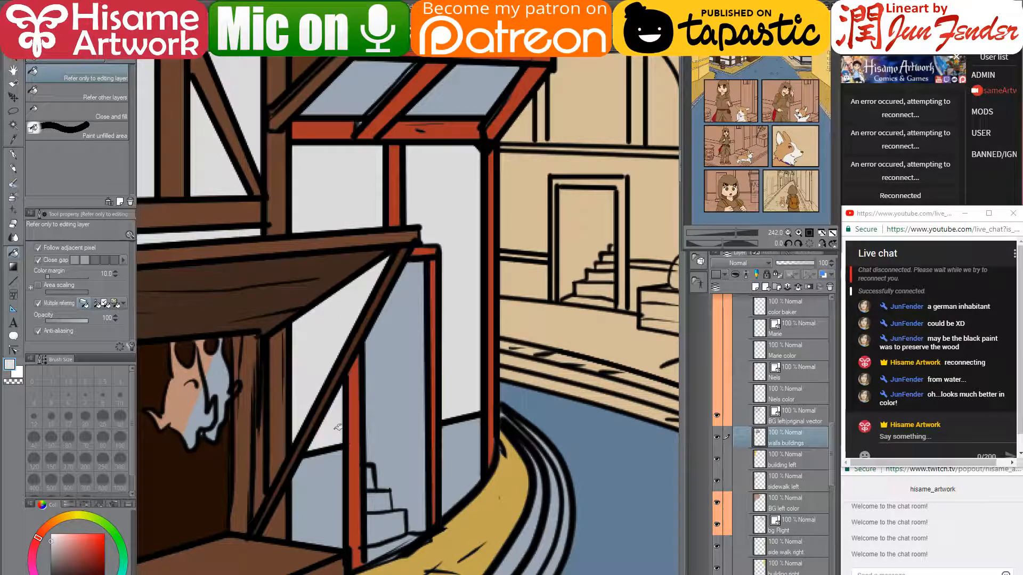
scroll(283, 308, up, 2)
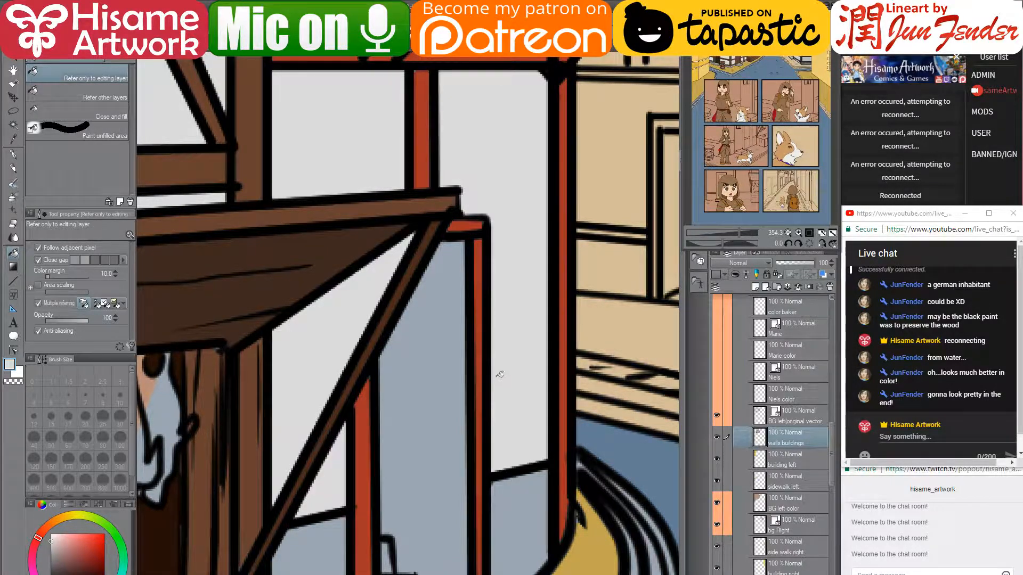
scroll(503, 372, down, 5)
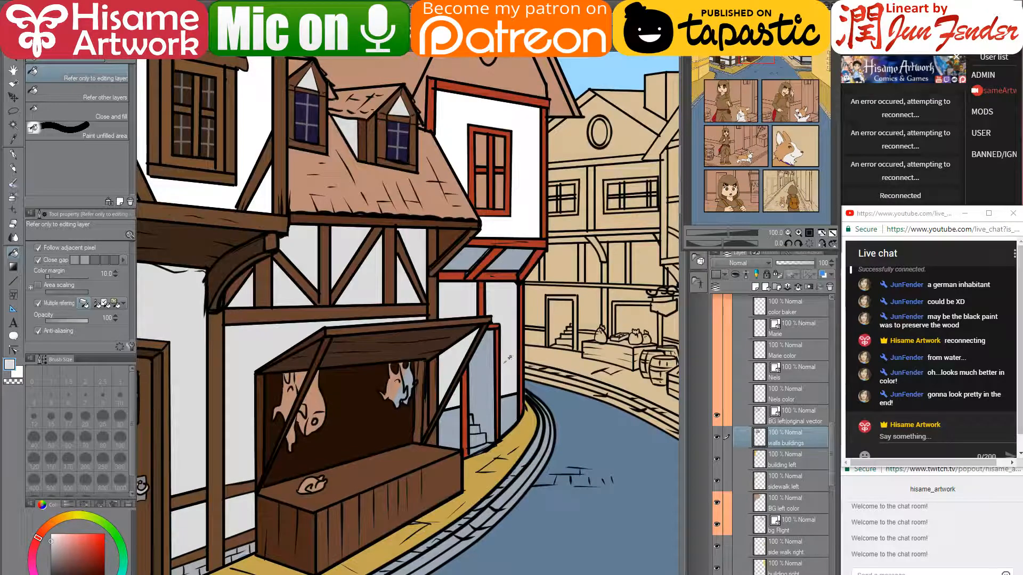
scroll(496, 349, up, 3)
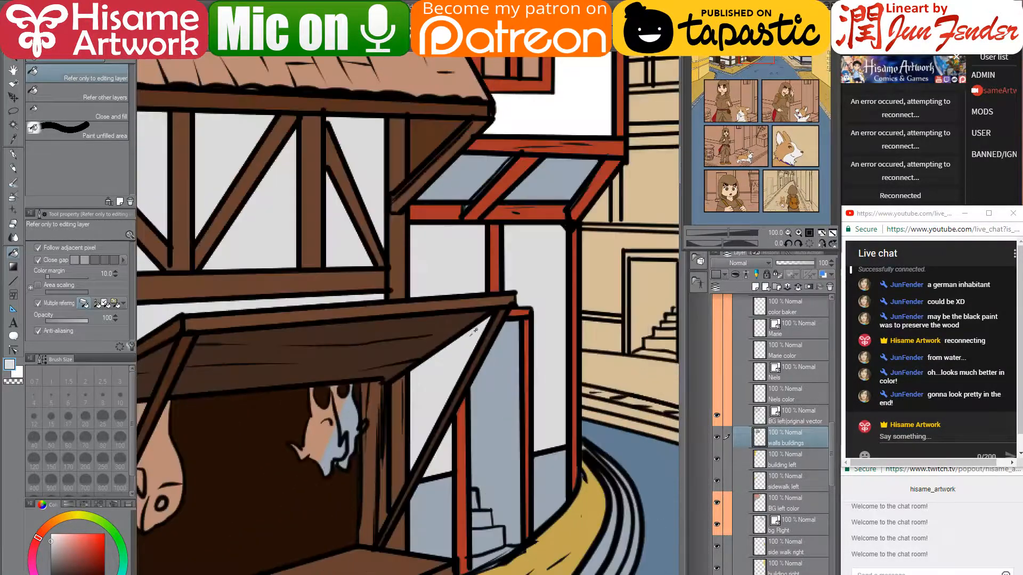
scroll(474, 331, up, 3)
click(796, 413)
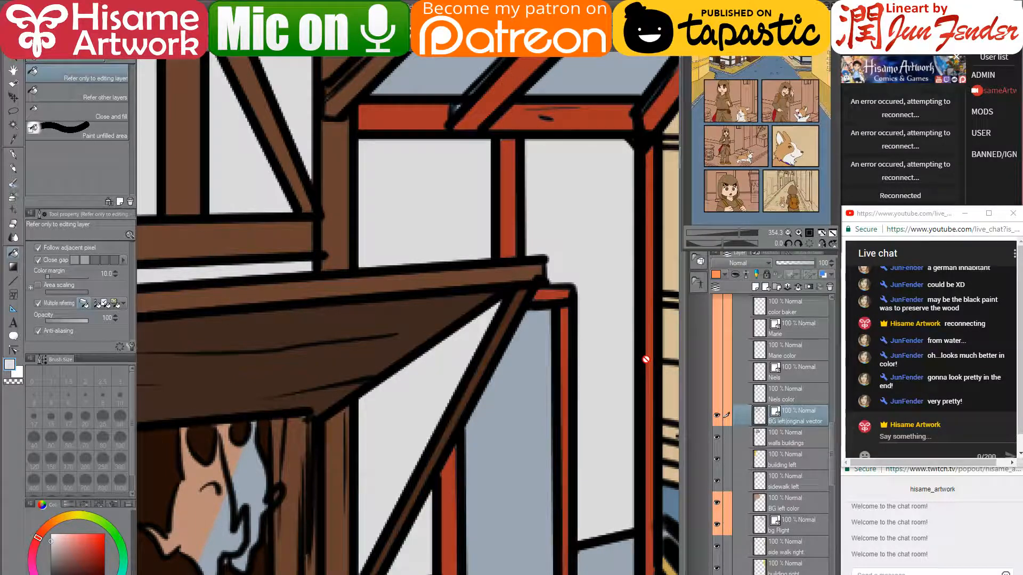
click(16, 350)
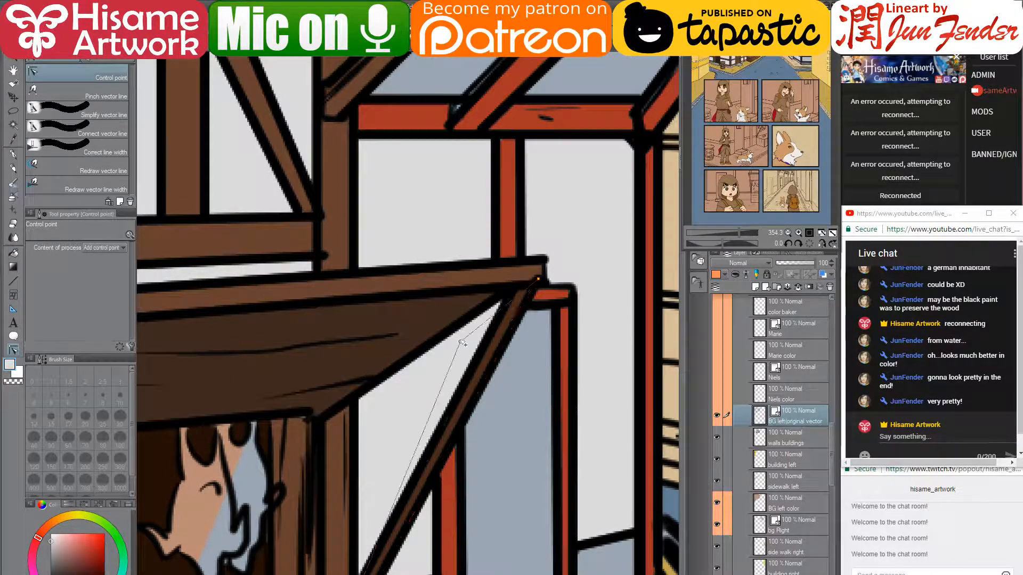
click(460, 427)
drag(460, 438, 464, 325)
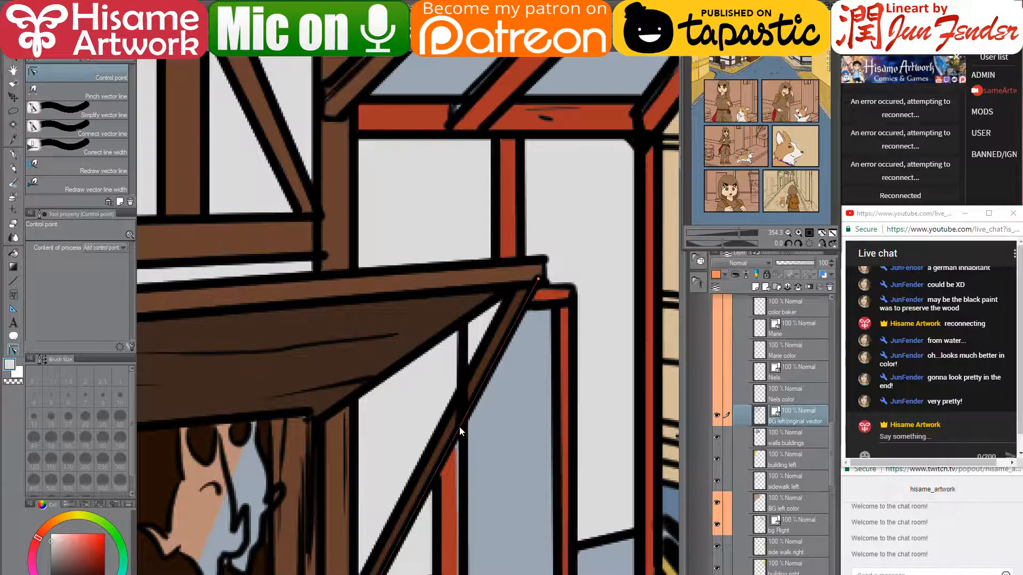
click(436, 478)
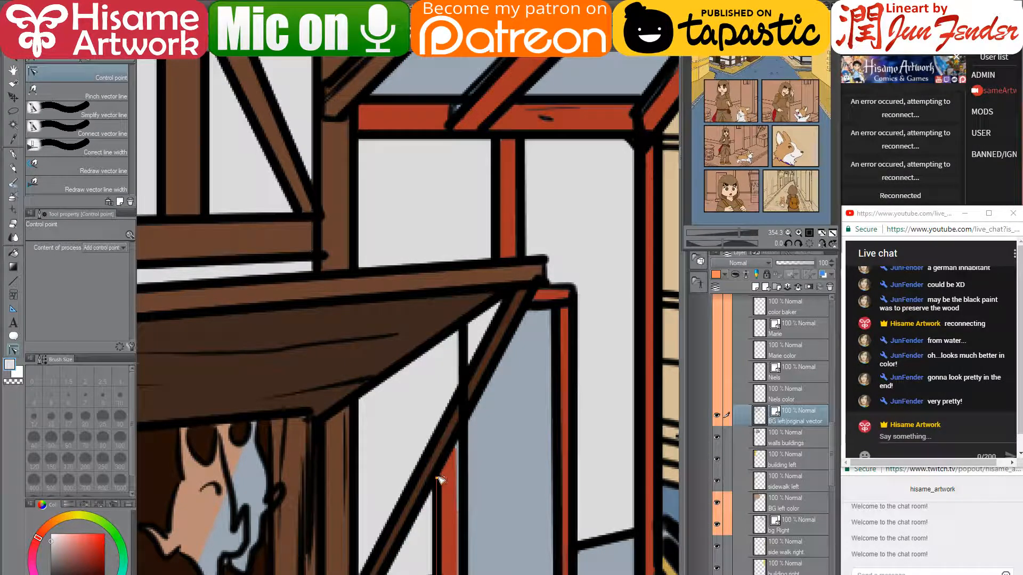
drag(439, 477, 440, 343)
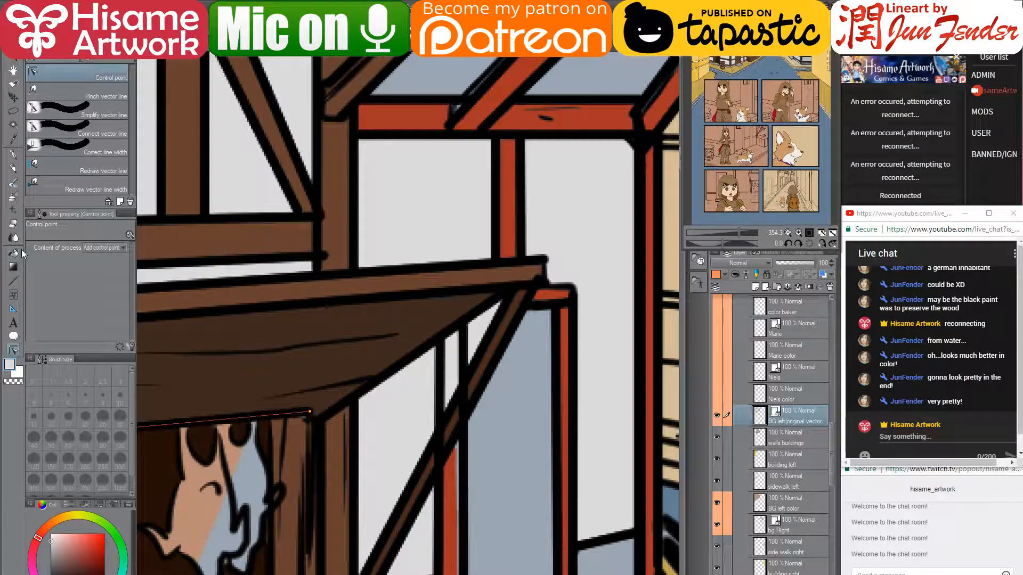
click(13, 224)
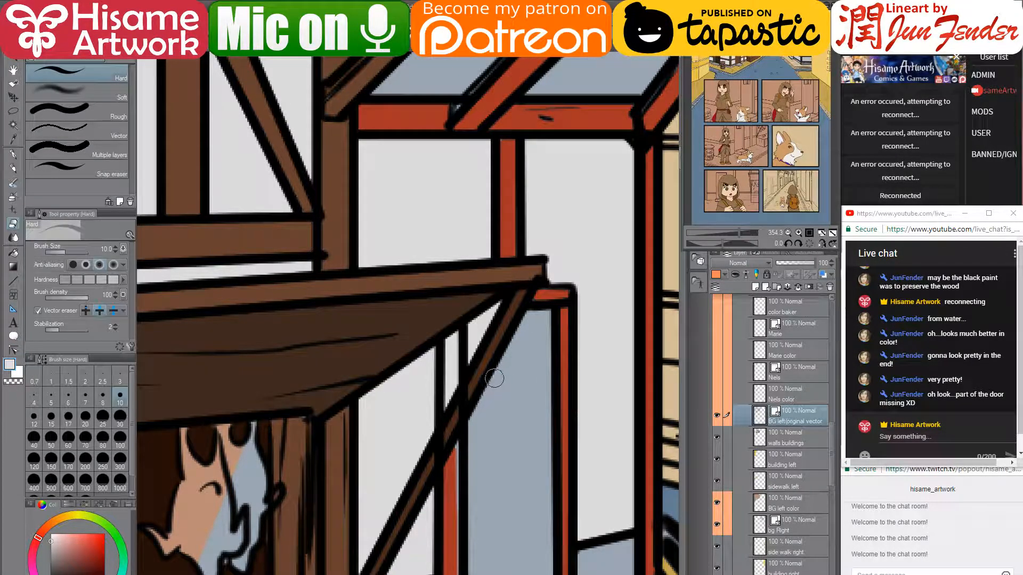
key(bracketleft)
key(bracketleft)
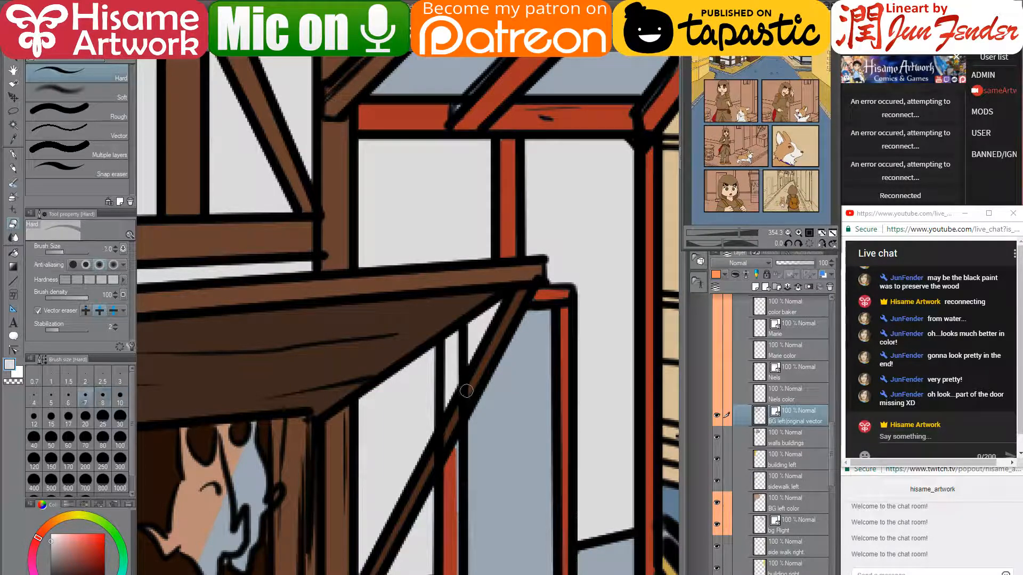
key(bracketleft)
key(bracketleft)
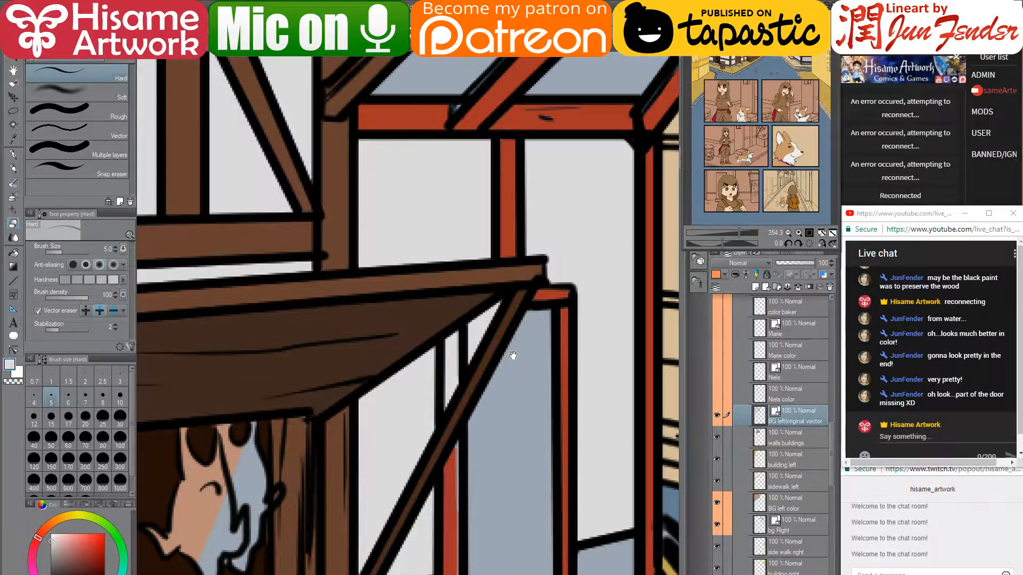
drag(513, 355, 481, 385)
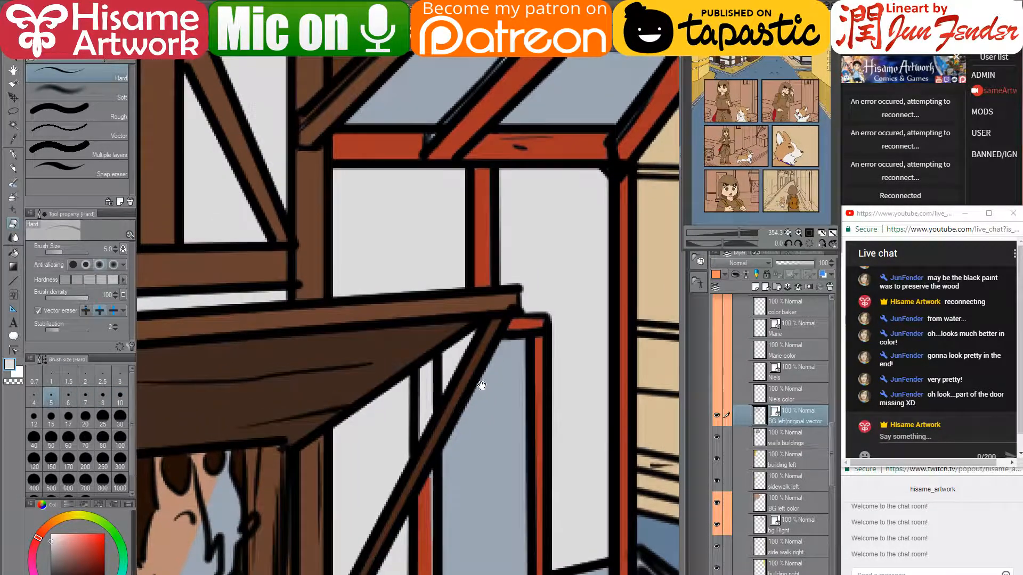
click(14, 350)
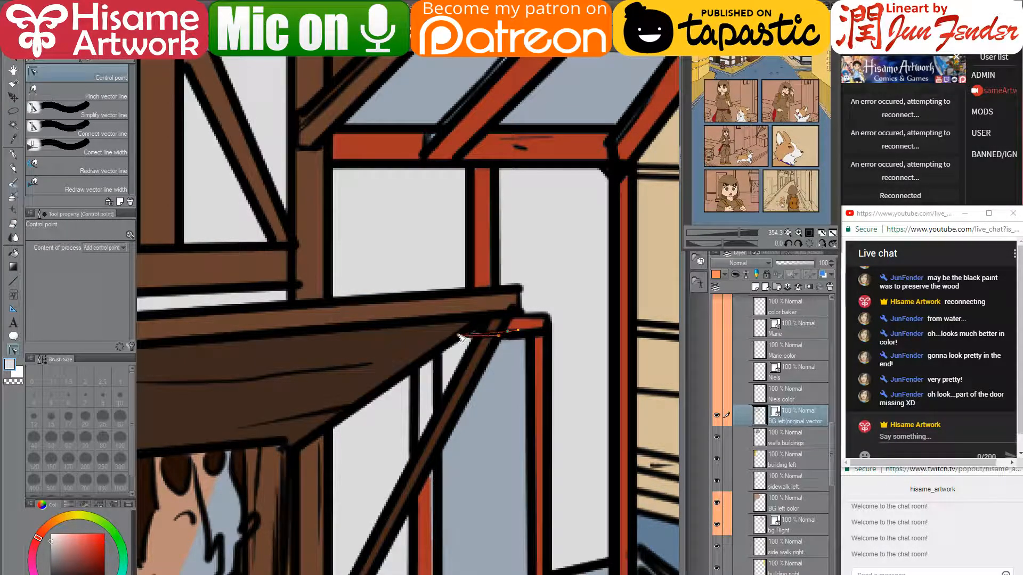
click(13, 224)
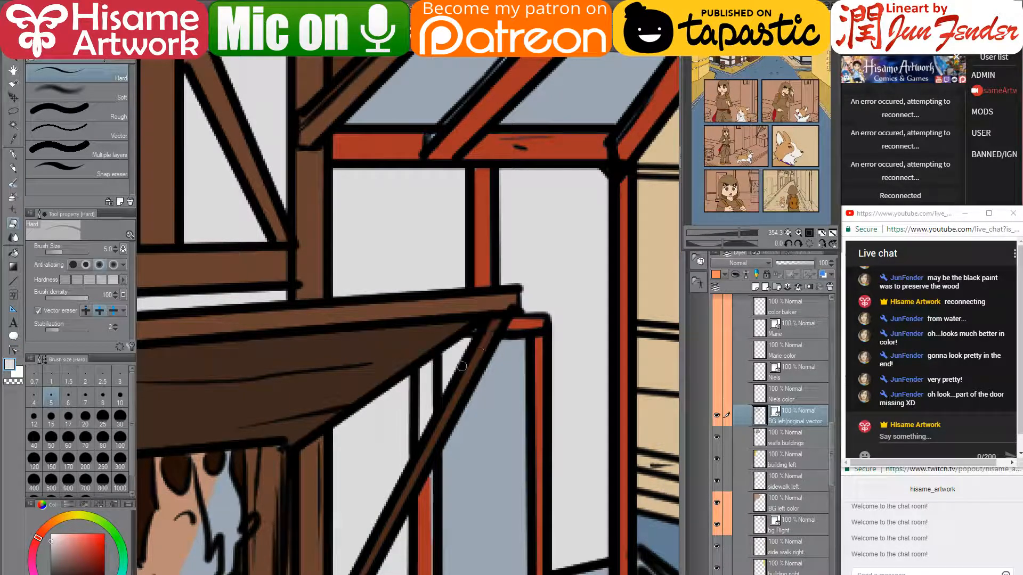
scroll(492, 315, down, 3)
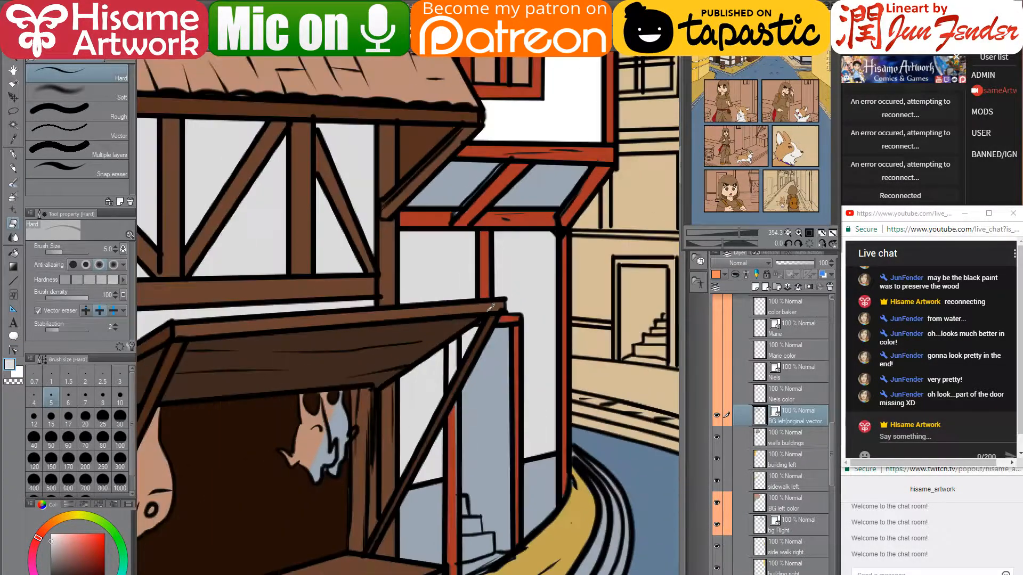
scroll(489, 493, up, 5)
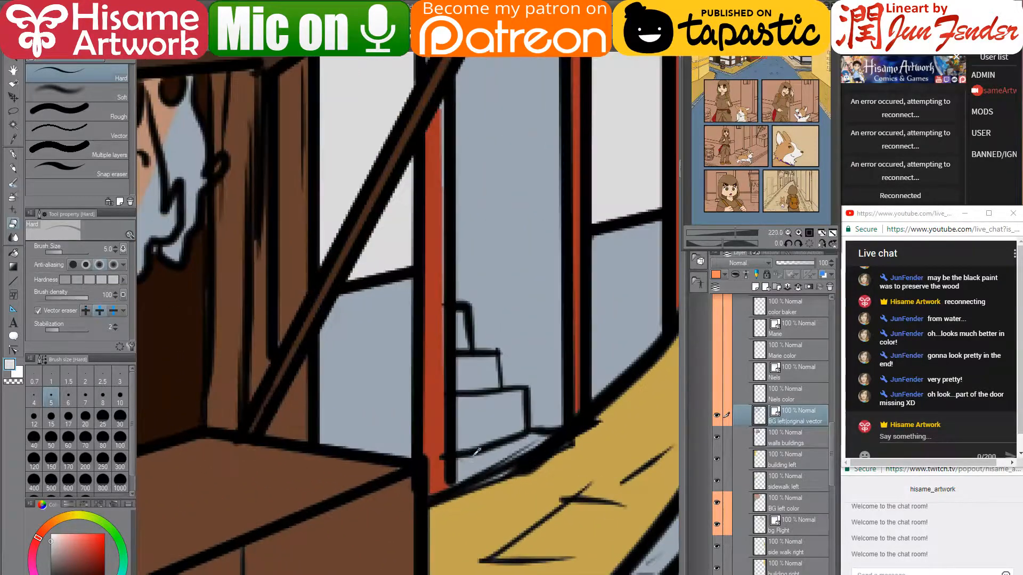
click(14, 350)
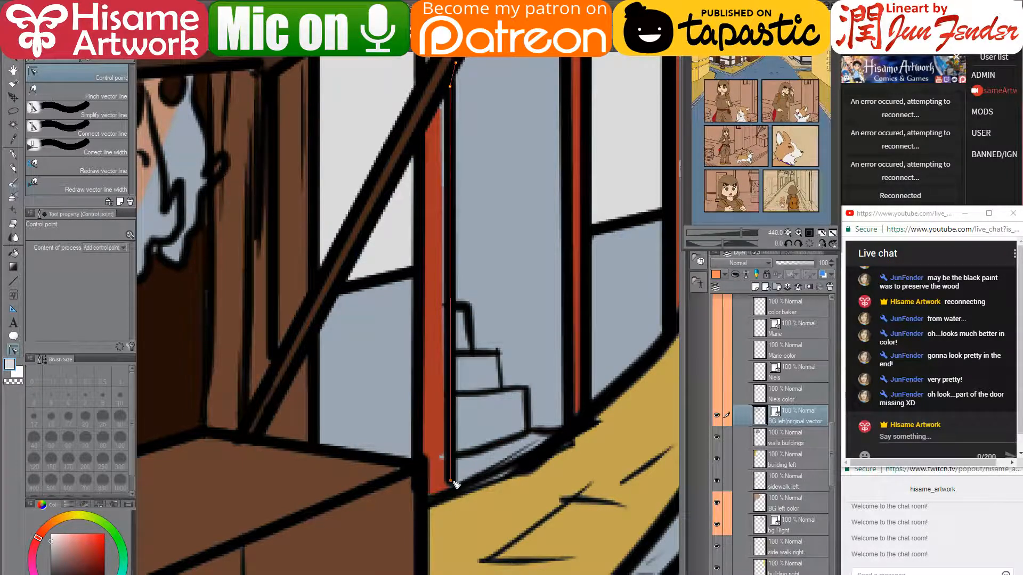
drag(538, 376, 489, 442)
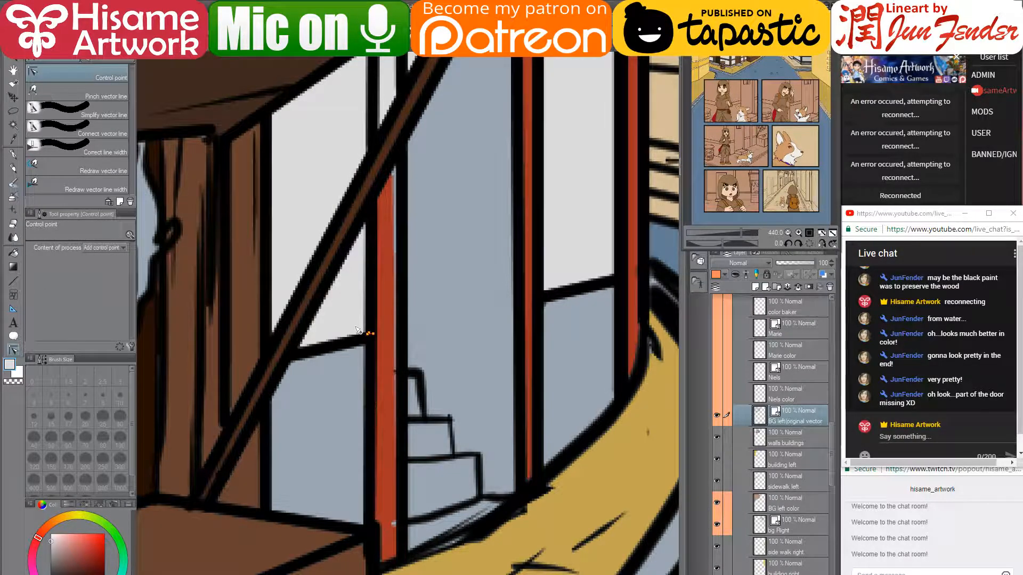
scroll(356, 330, down, 8)
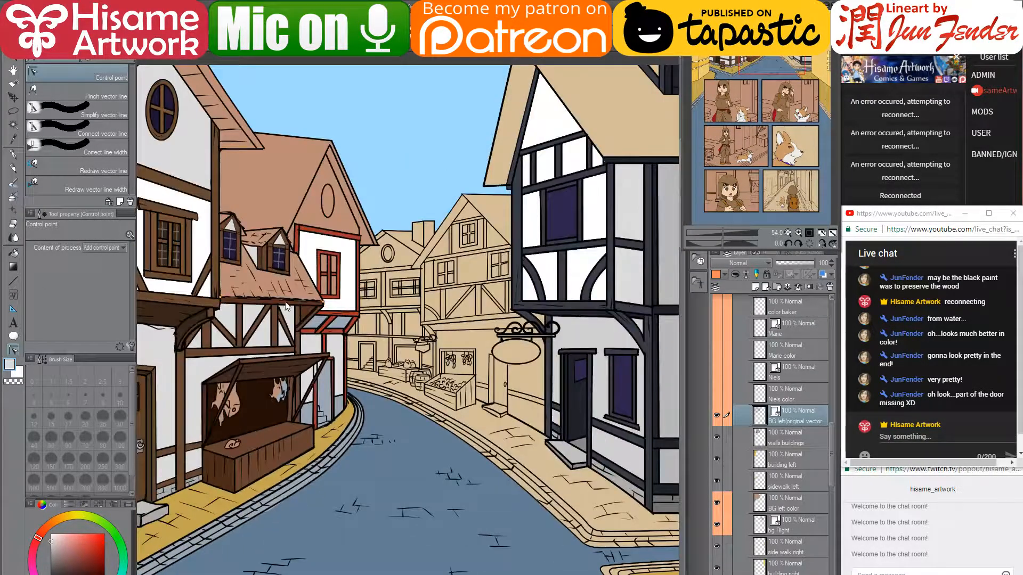
scroll(286, 307, up, 3)
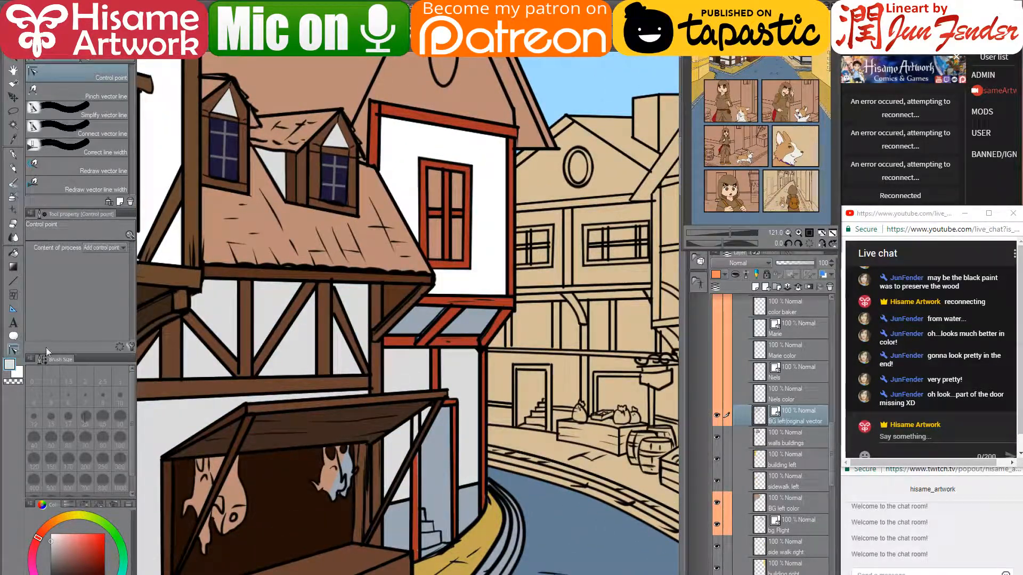
- Pick the Fill tool with a tan-orange colour and check the walls buildings layer by toggling its visibility
click(13, 252)
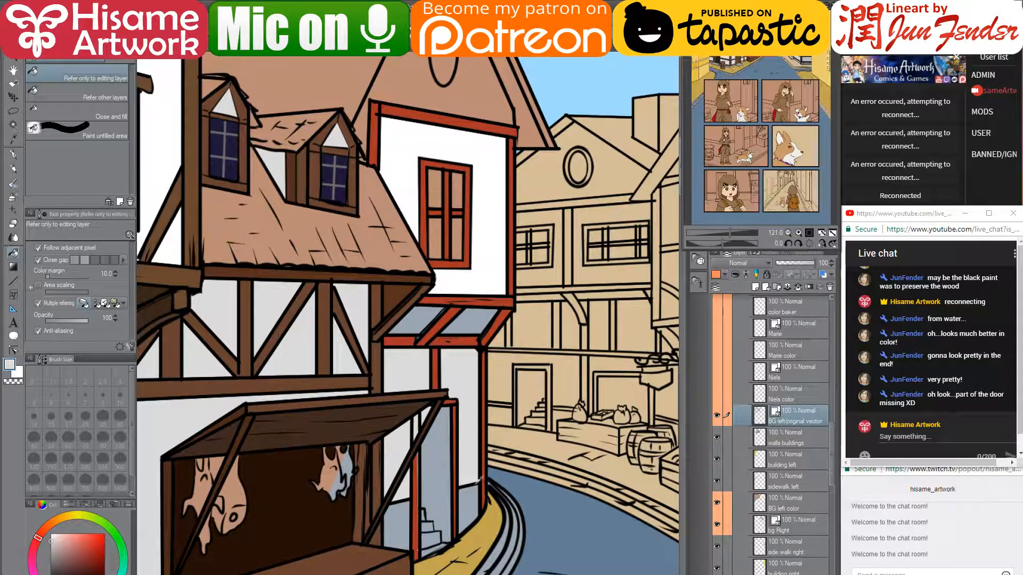
alt+click(462, 487)
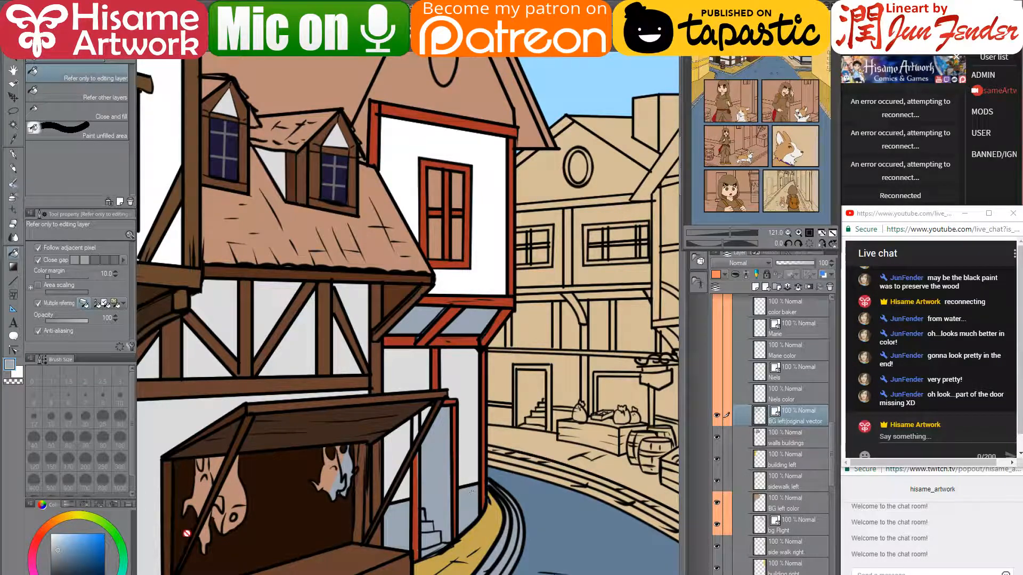
click(50, 526)
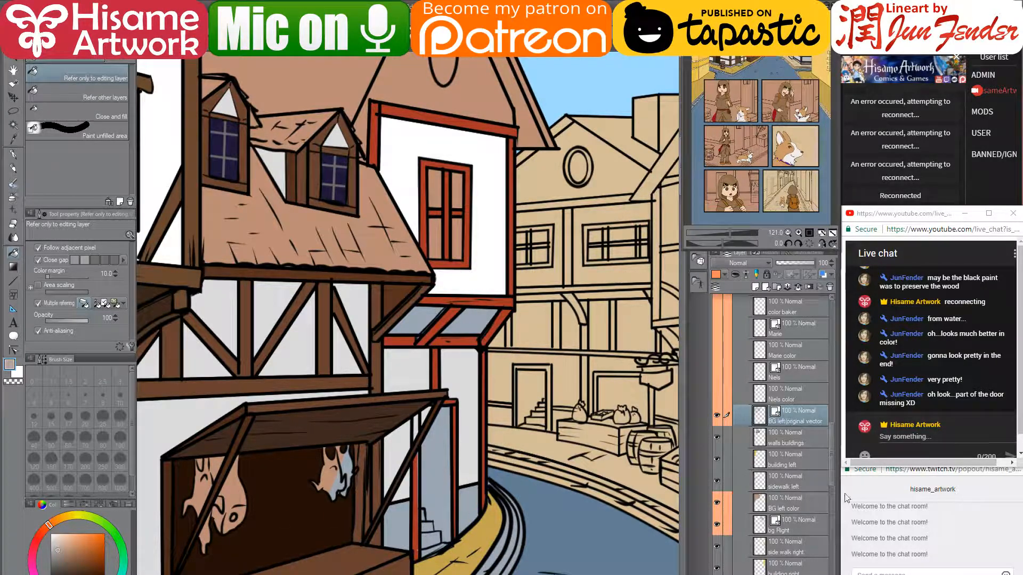
click(808, 437)
click(717, 437)
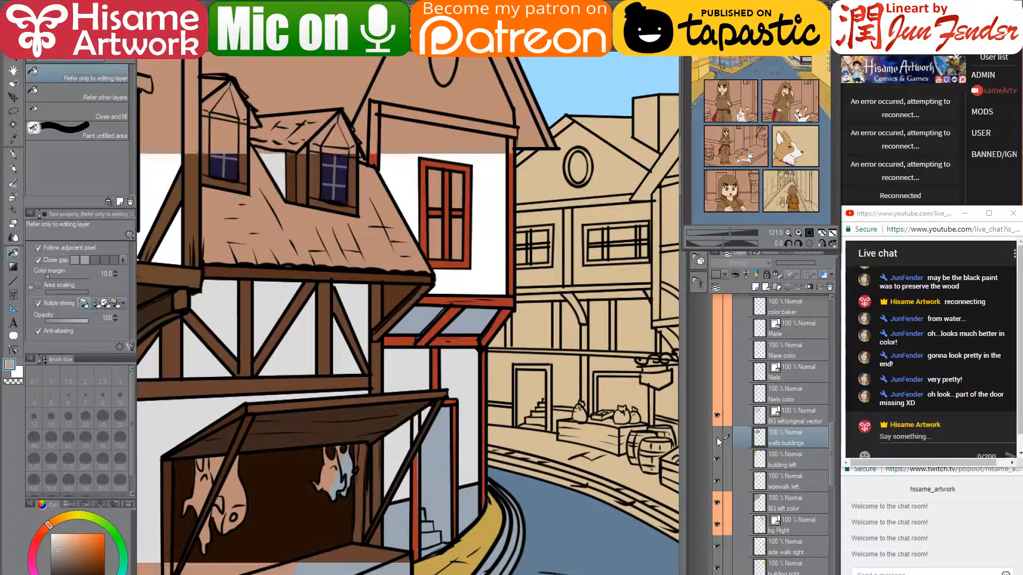
click(717, 437)
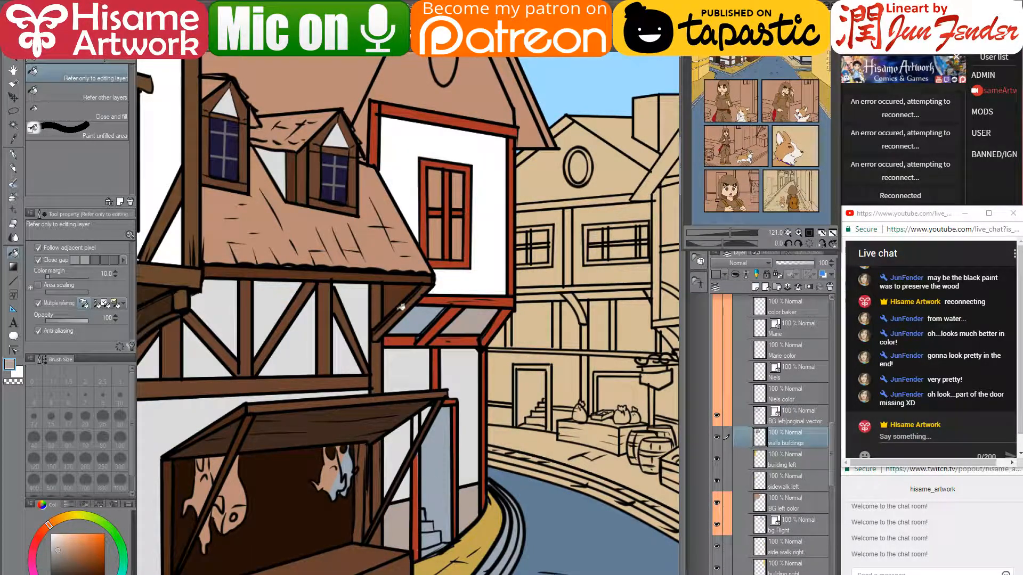
- Sample the post and doorway colours, then fill the doorway beside the stall grey-brown
alt+click(419, 460)
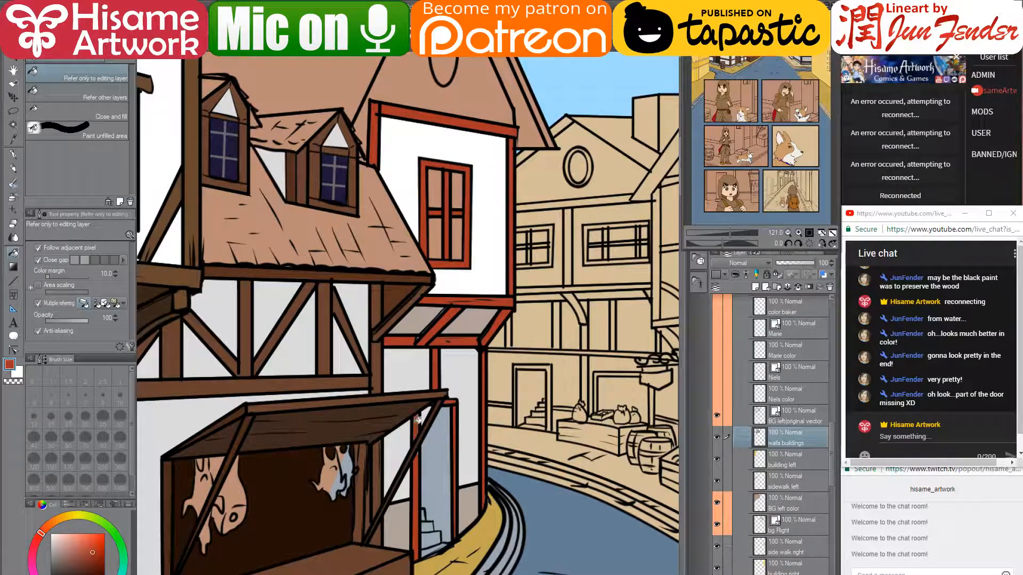
alt+click(435, 444)
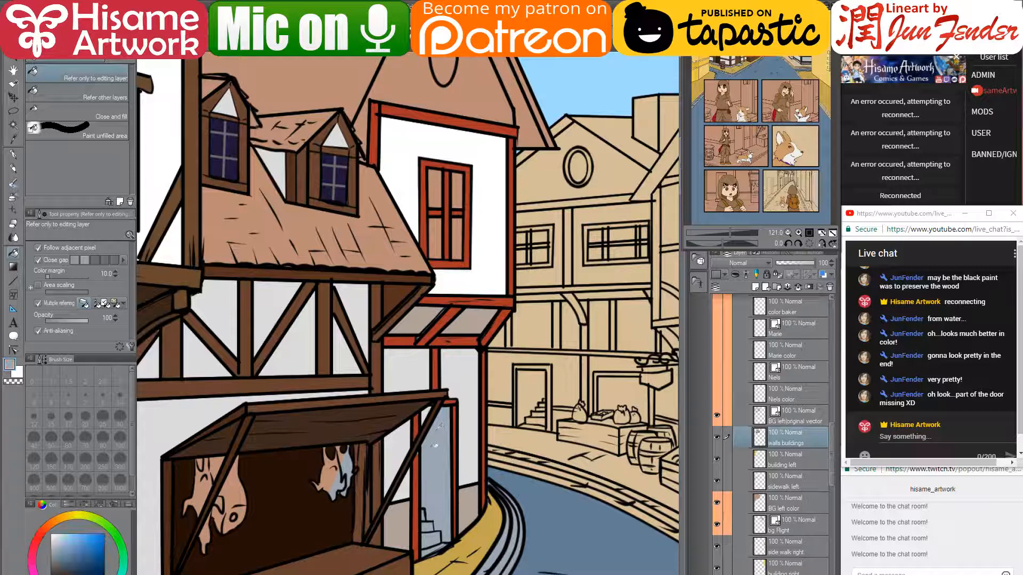
alt+click(473, 506)
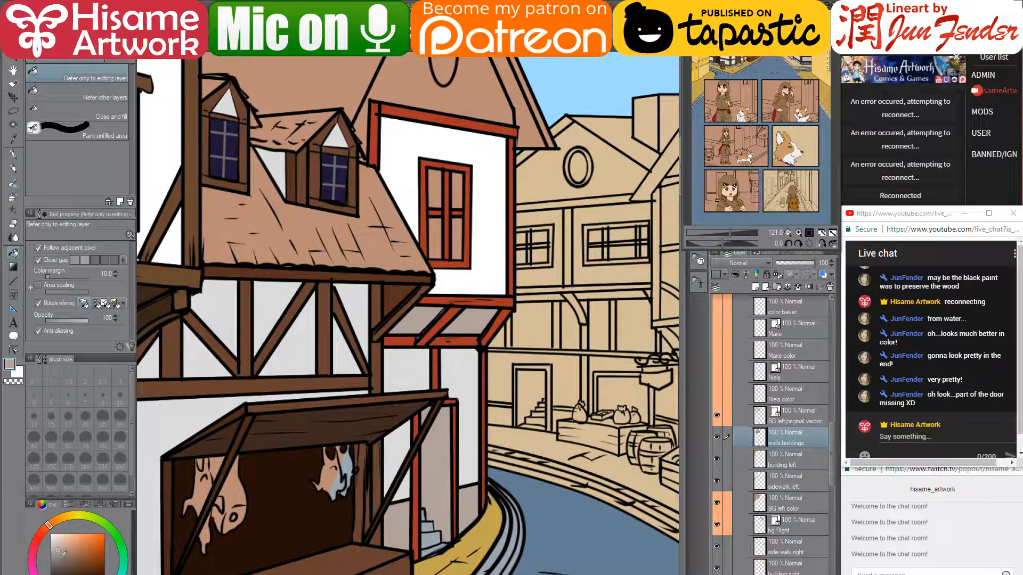
click(445, 479)
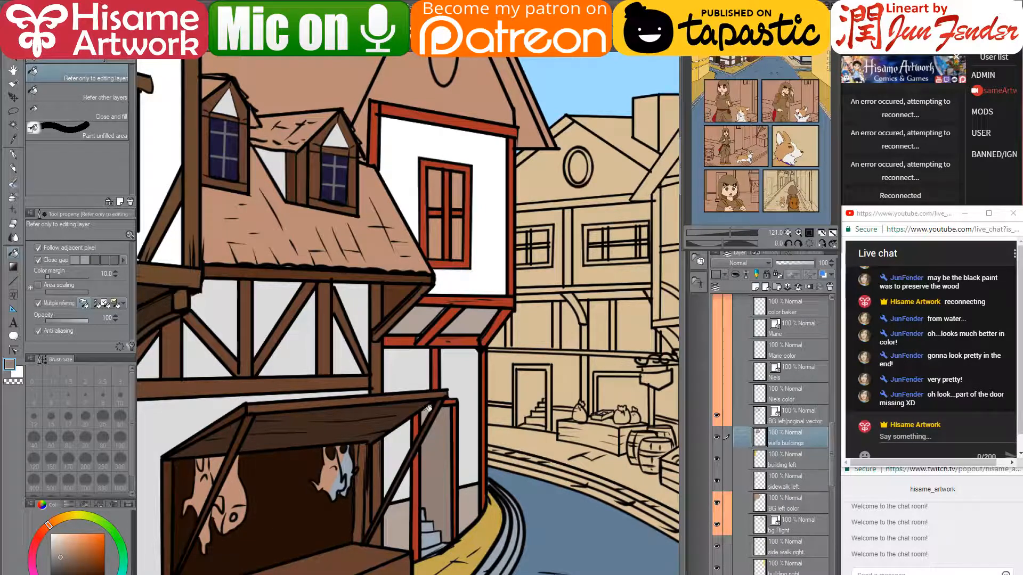
- Fill the staircase steps inside the doorway, ending with light beige-grey steps
scroll(445, 522, up, 2)
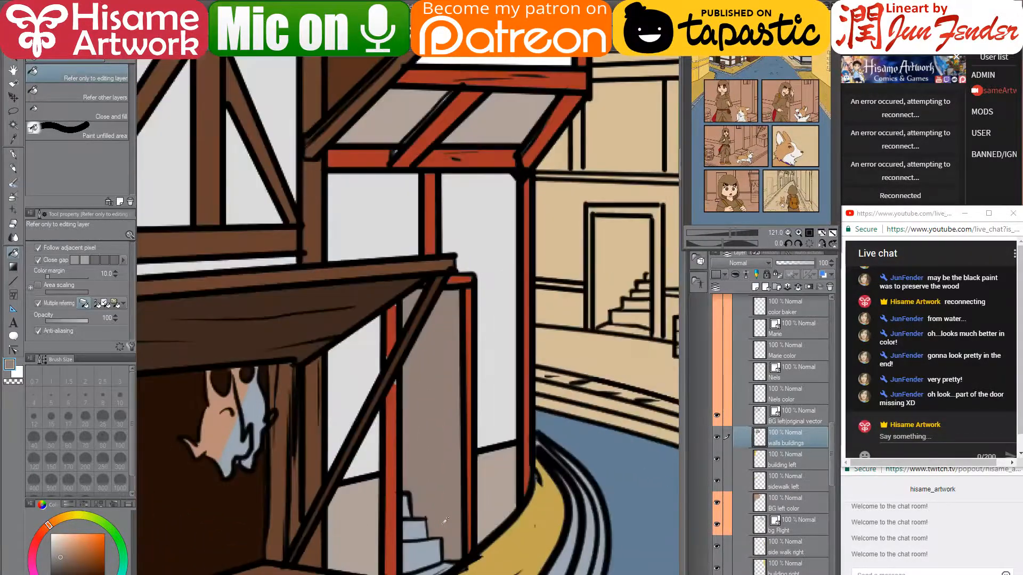
drag(451, 532, 442, 426)
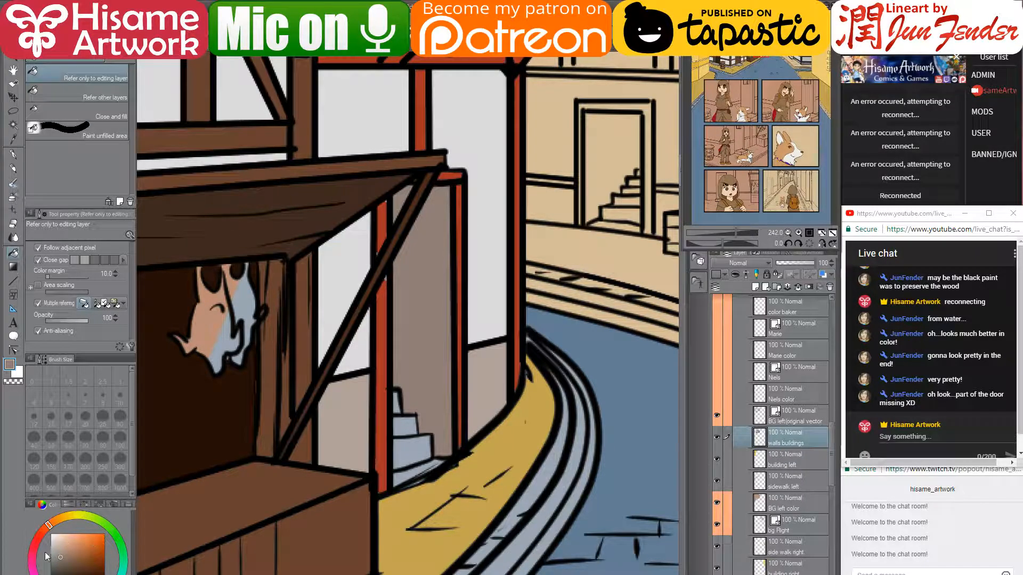
click(57, 565)
drag(415, 463, 406, 410)
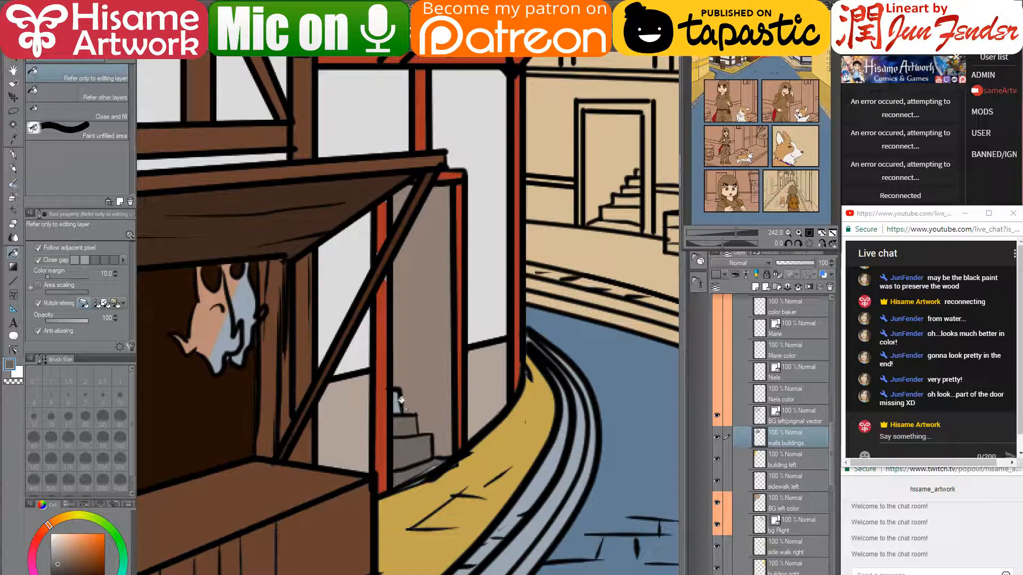
click(398, 404)
mouse_move(408, 469)
mouse_down()
mouse_move(429, 455)
mouse_move(418, 429)
mouse_up()
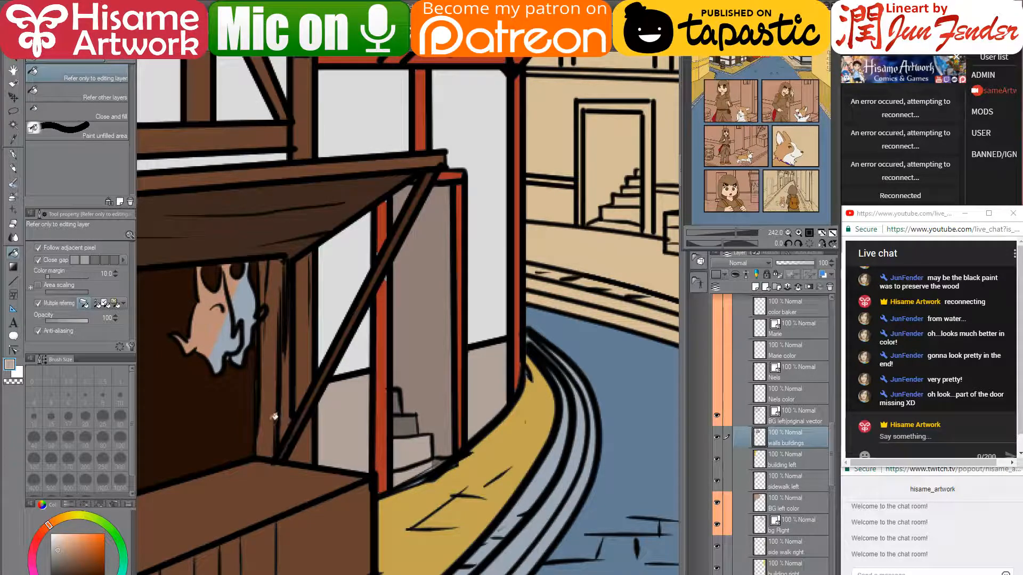
click(59, 556)
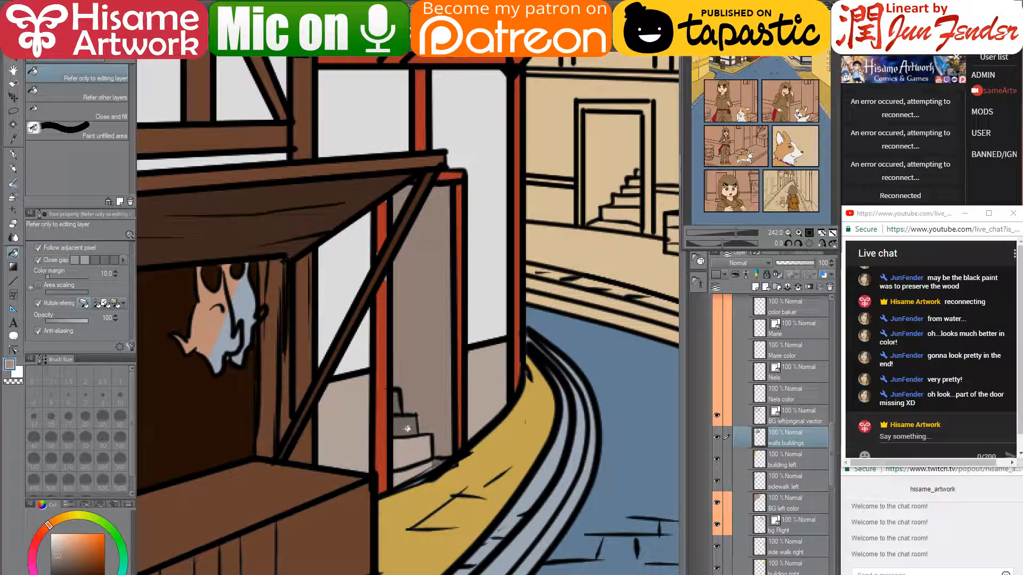
click(409, 426)
drag(490, 408, 470, 464)
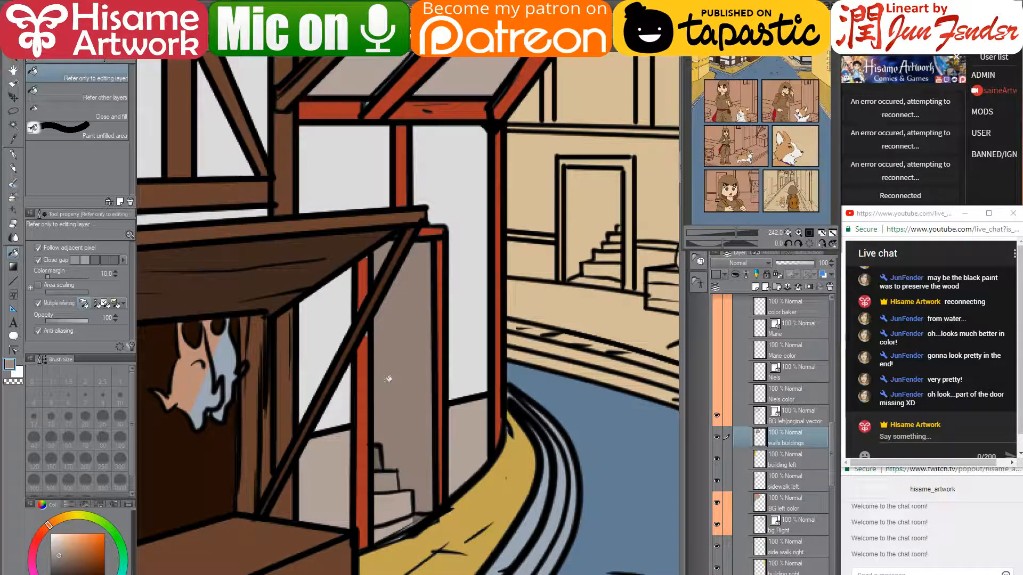
- Set the G-pen to size 7 and paint the diagonal beam in dark and lighter brown
click(13, 154)
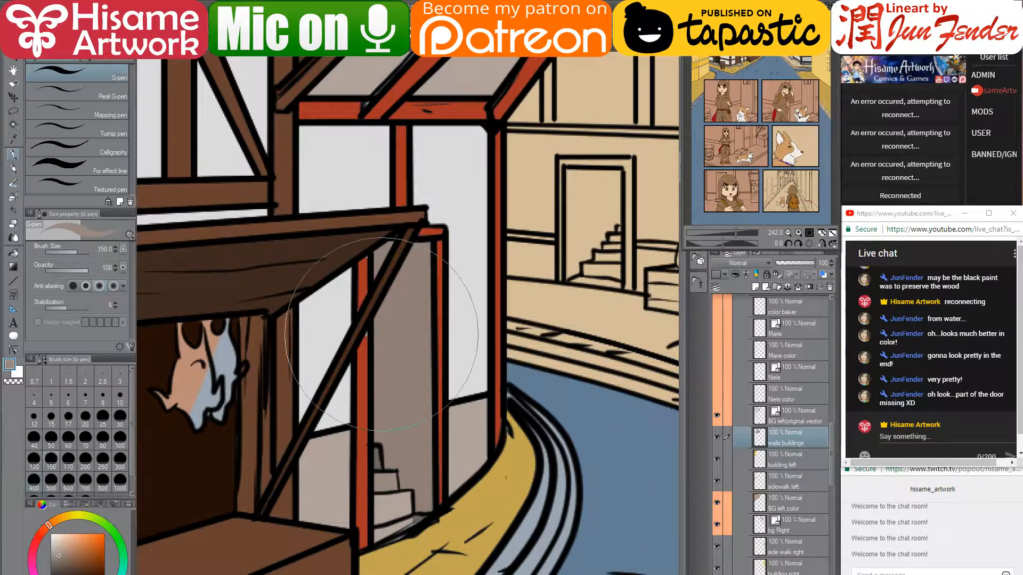
click(85, 395)
alt+click(357, 293)
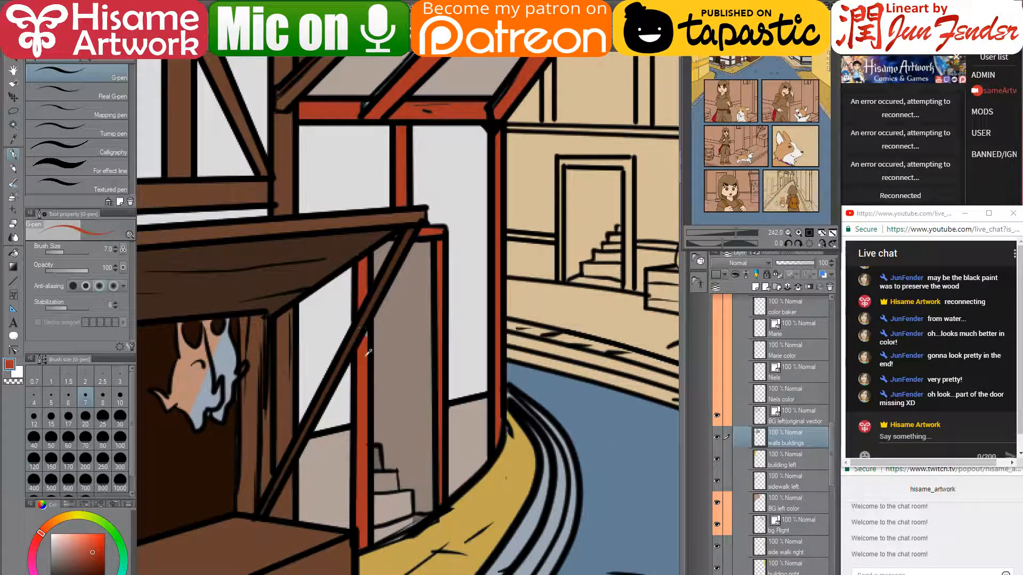
alt+click(363, 321)
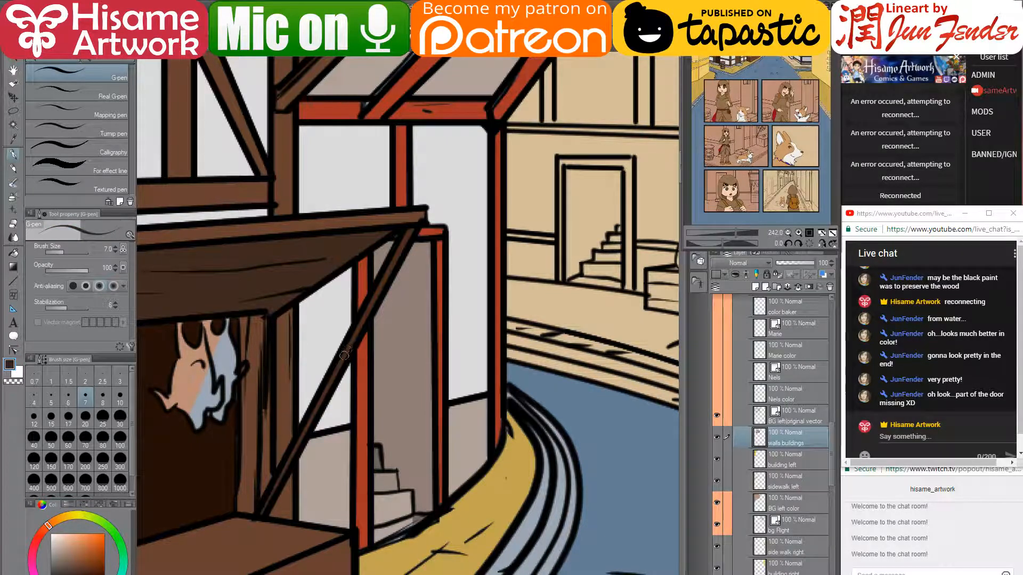
drag(345, 354, 407, 236)
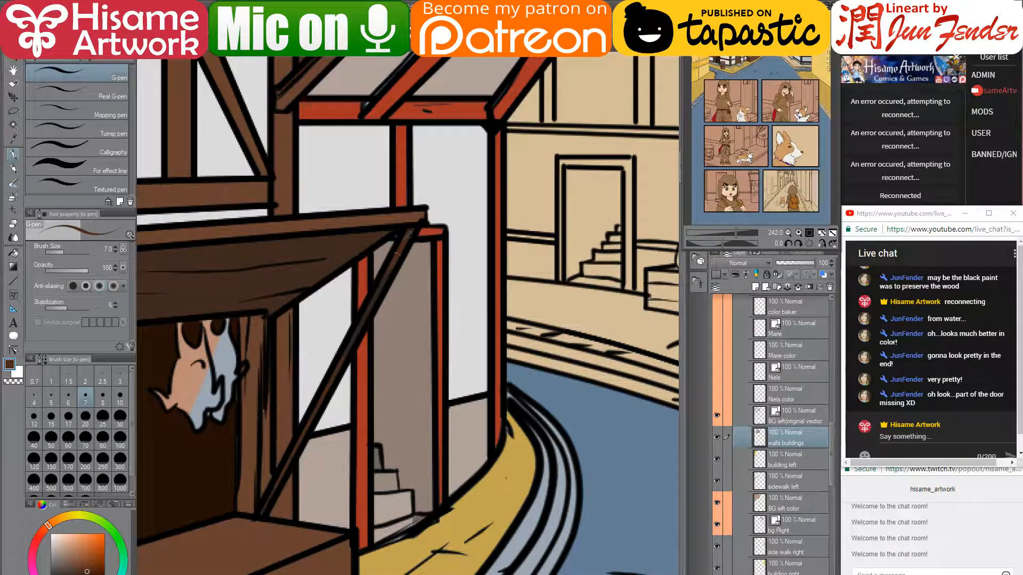
alt+click(352, 341)
drag(361, 318, 381, 287)
- Paint the stair step's lower edge beige-grey and the diagonal beam's left edge red-orange
alt+click(403, 505)
mouse_move(384, 539)
mouse_down()
mouse_move(421, 519)
mouse_move(384, 541)
mouse_move(410, 533)
mouse_up()
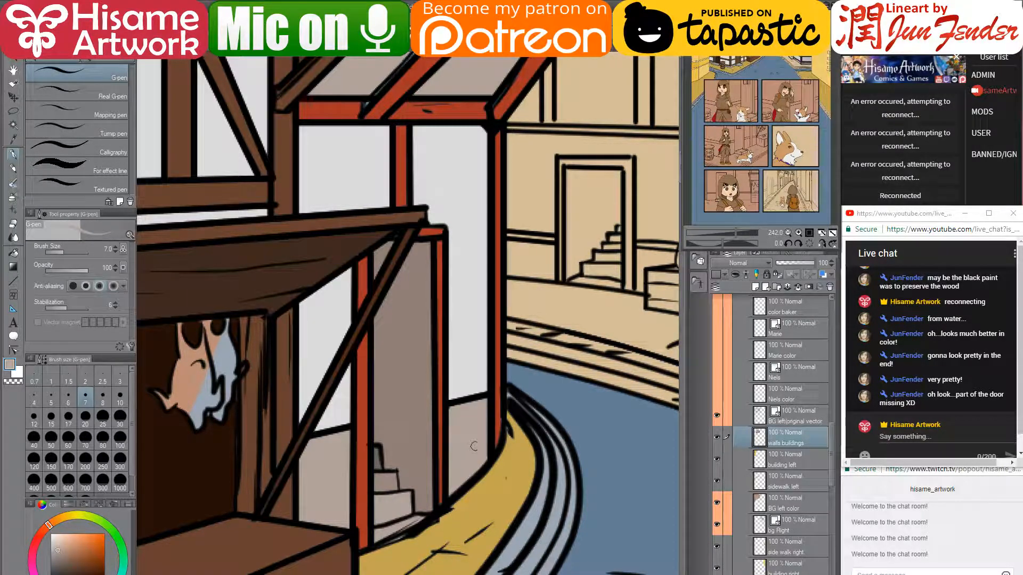
drag(468, 358, 468, 525)
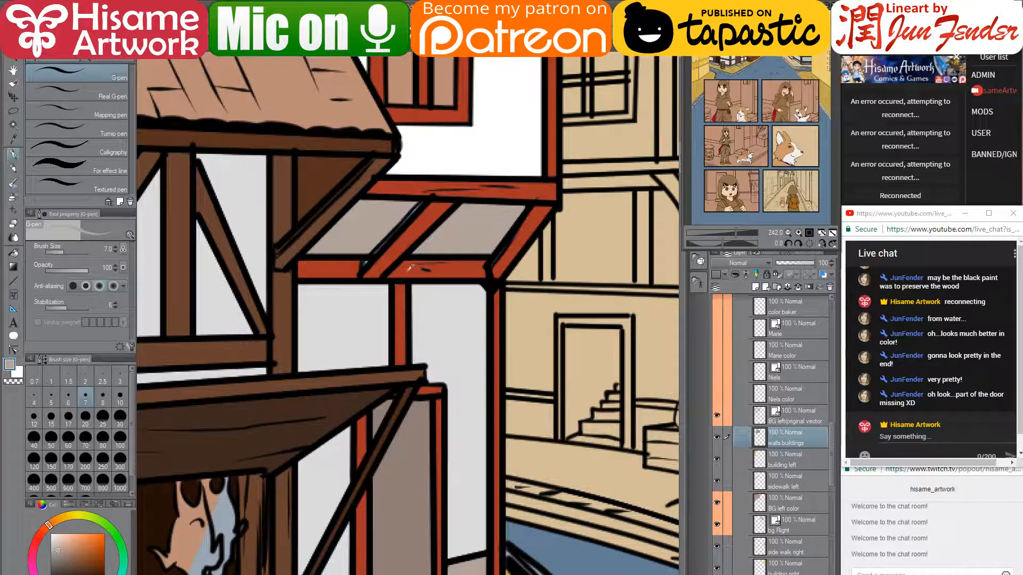
alt+click(410, 267)
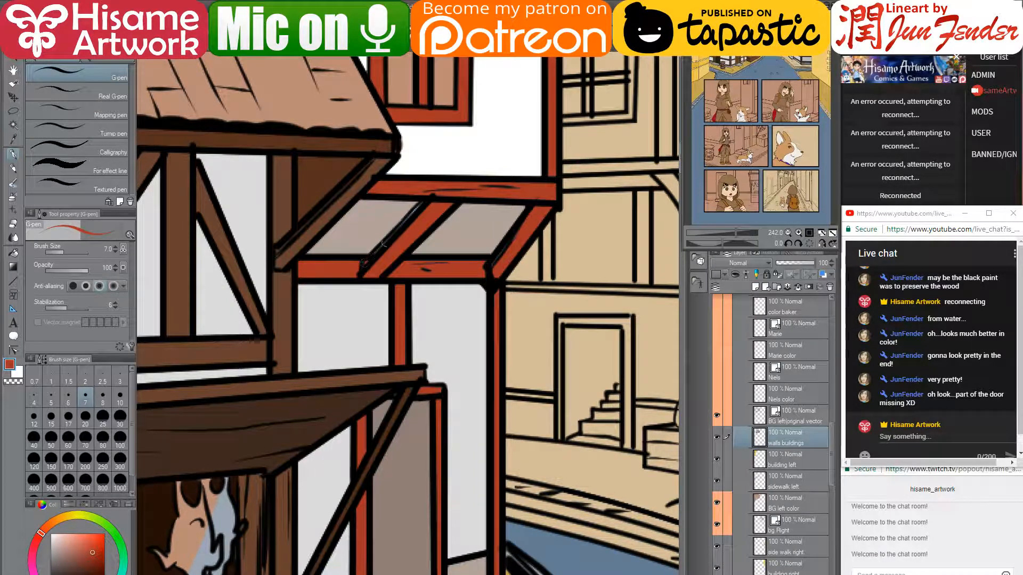
drag(383, 244, 424, 197)
- Move the end of the red beam's top-edge vector line onto the post edge with Control point
drag(539, 106, 543, 418)
drag(496, 196, 484, 420)
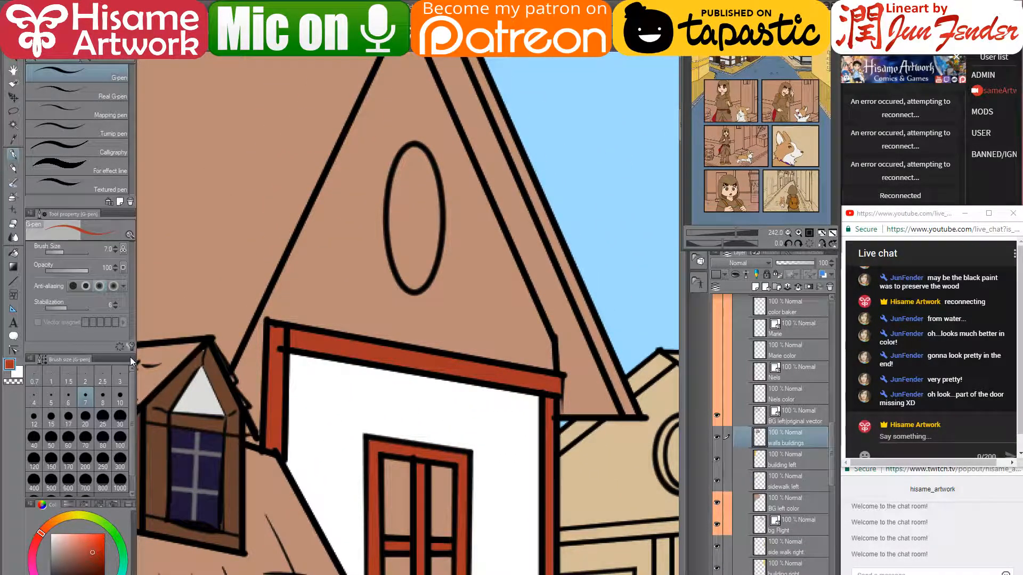
click(13, 349)
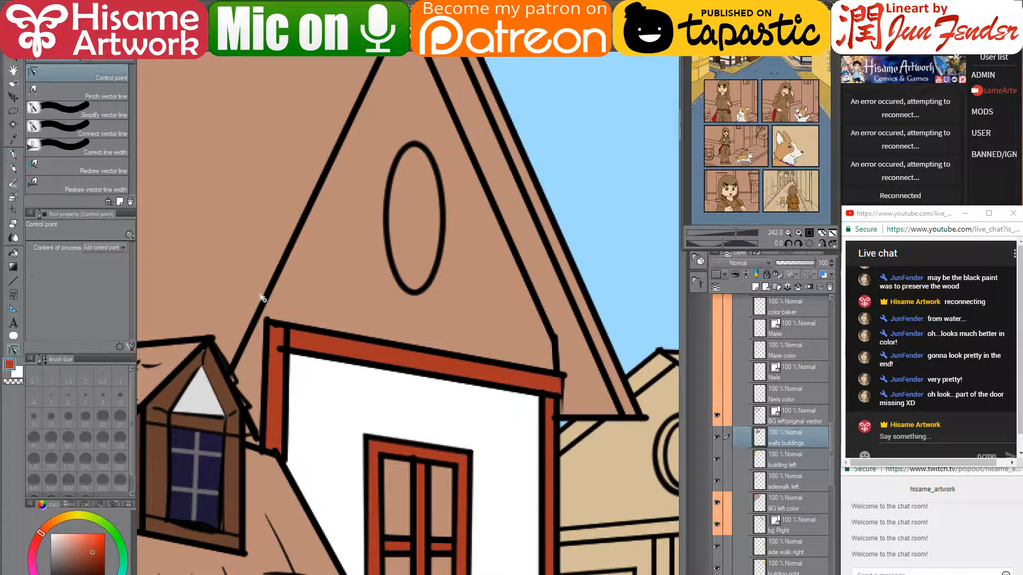
ctrl+click(285, 354)
drag(279, 349, 287, 353)
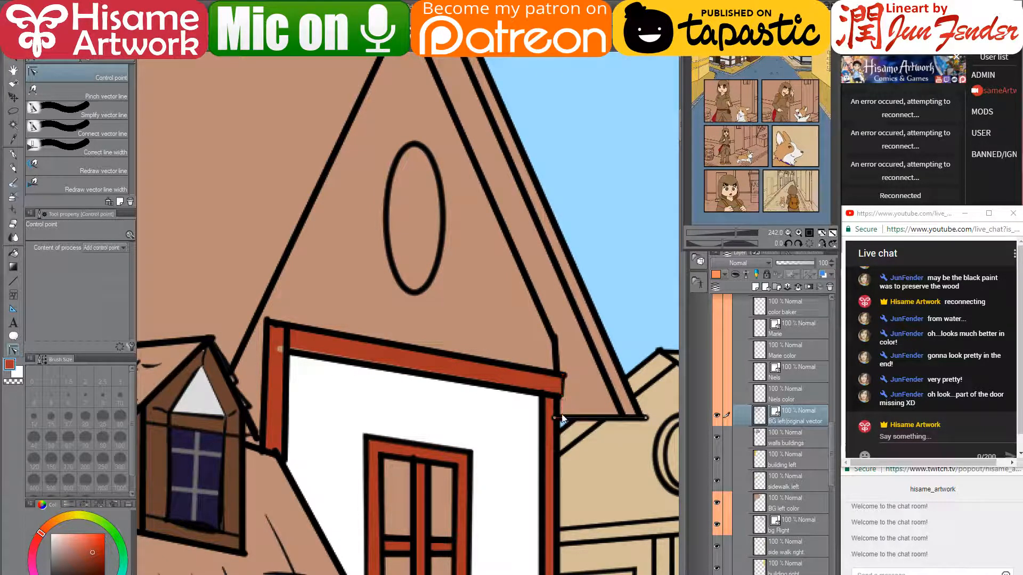
- Undo a stray corner stroke and paint the door frame's top beam red on the walls buildings layer
click(14, 154)
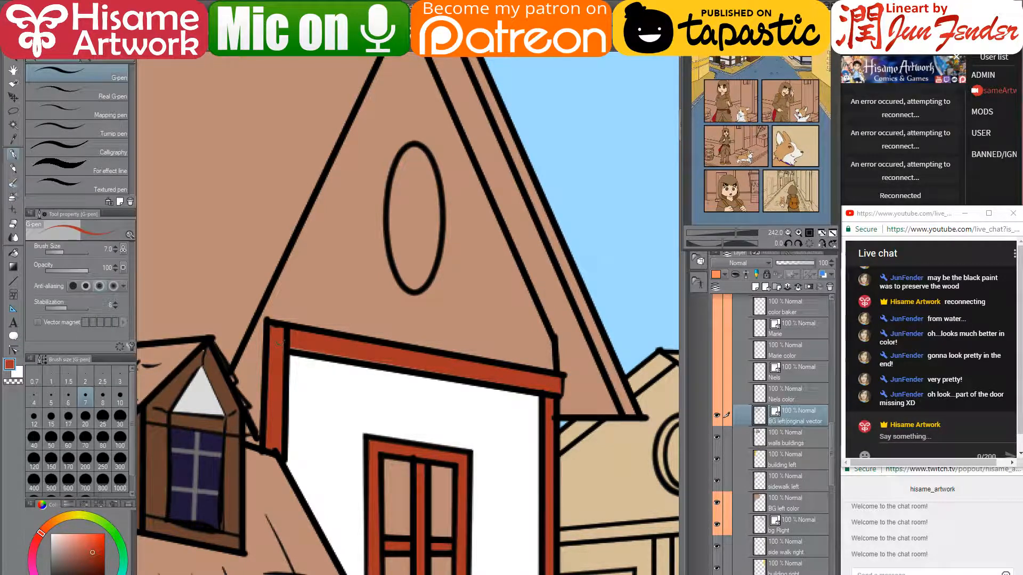
drag(266, 334, 273, 327)
key(ctrl+z)
click(788, 434)
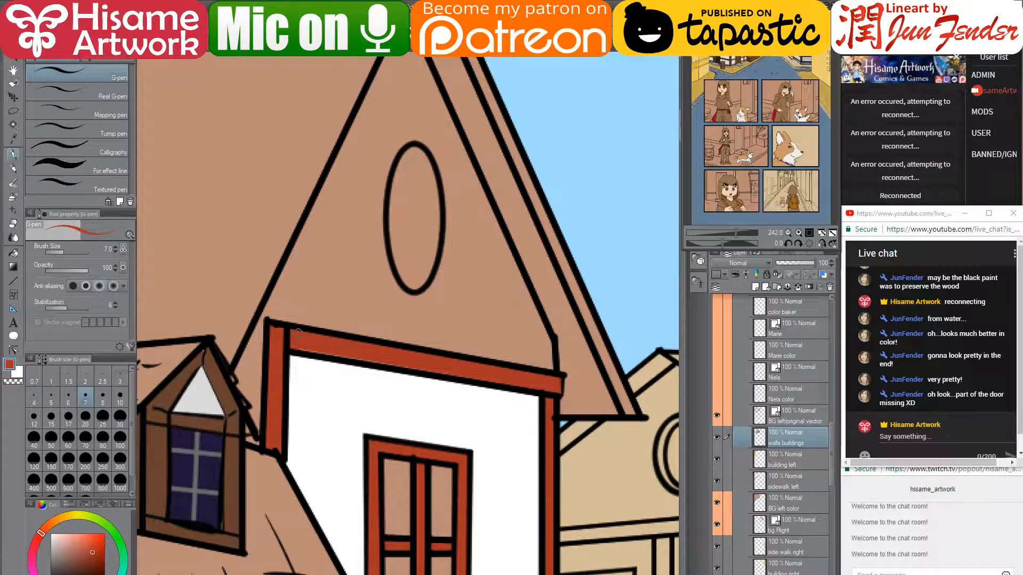
mouse_move(291, 349)
mouse_down()
mouse_move(436, 344)
mouse_move(551, 368)
mouse_move(557, 389)
mouse_up()
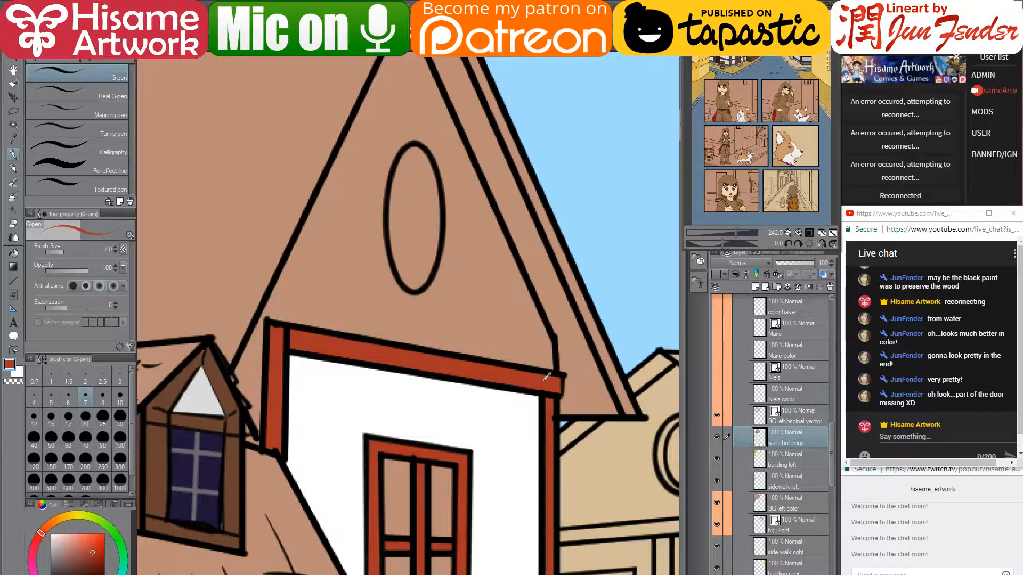
scroll(558, 389, down, 5)
mouse_move(560, 512)
mouse_down()
mouse_move(533, 322)
mouse_move(520, 372)
mouse_move(505, 373)
mouse_move(514, 386)
mouse_up()
drag(485, 327, 495, 344)
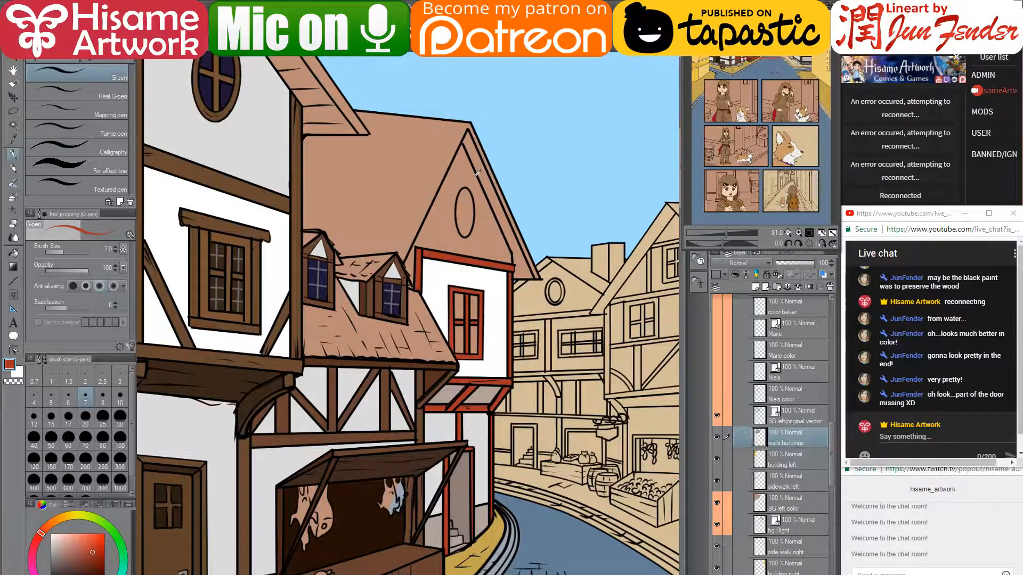
scroll(476, 213, up, 1)
scroll(452, 277, up, 1)
scroll(448, 280, down, 6)
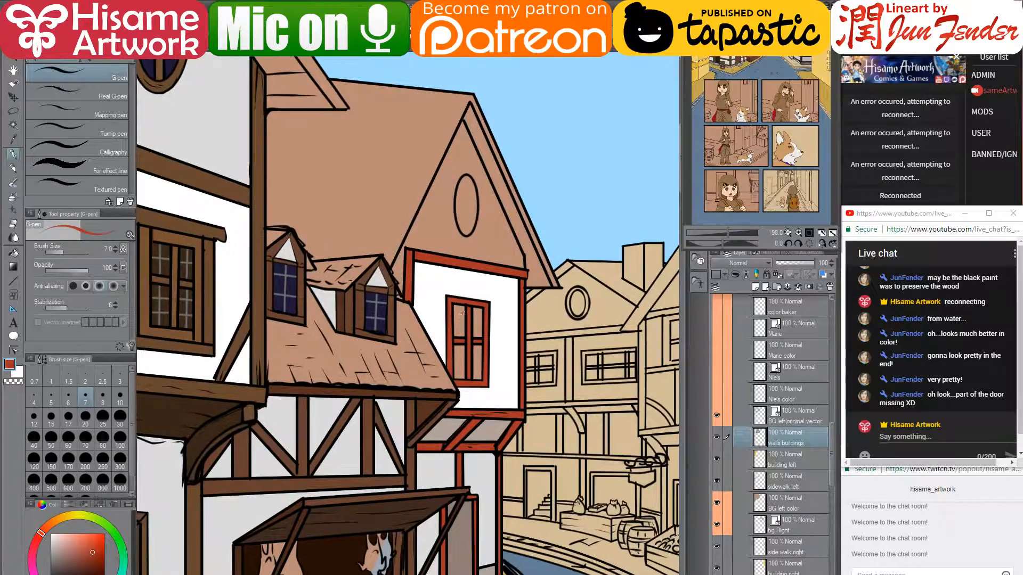
scroll(503, 251, up, 2)
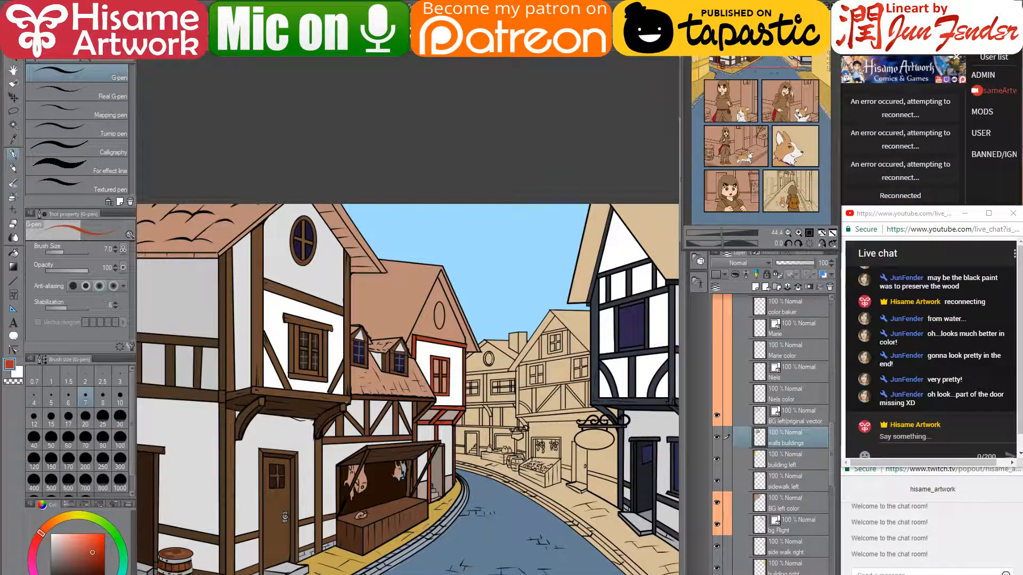
scroll(521, 368, up, 10)
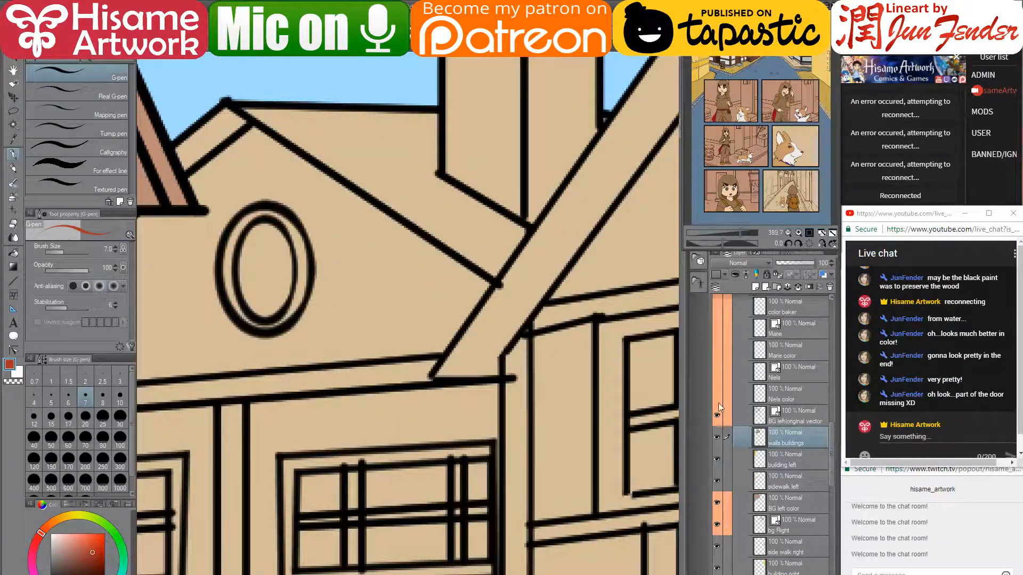
scroll(503, 412, down, 8)
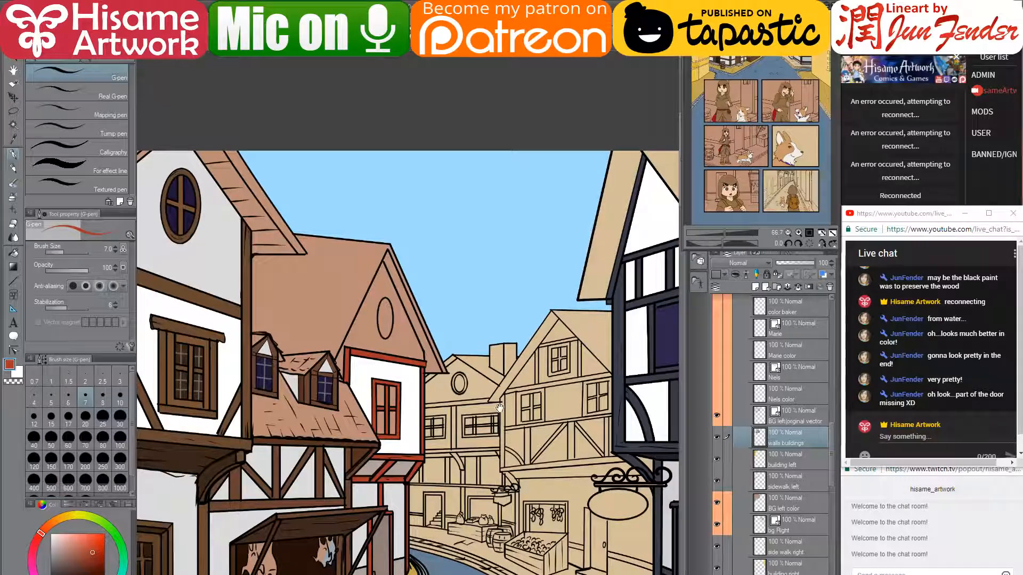
drag(495, 470, 493, 324)
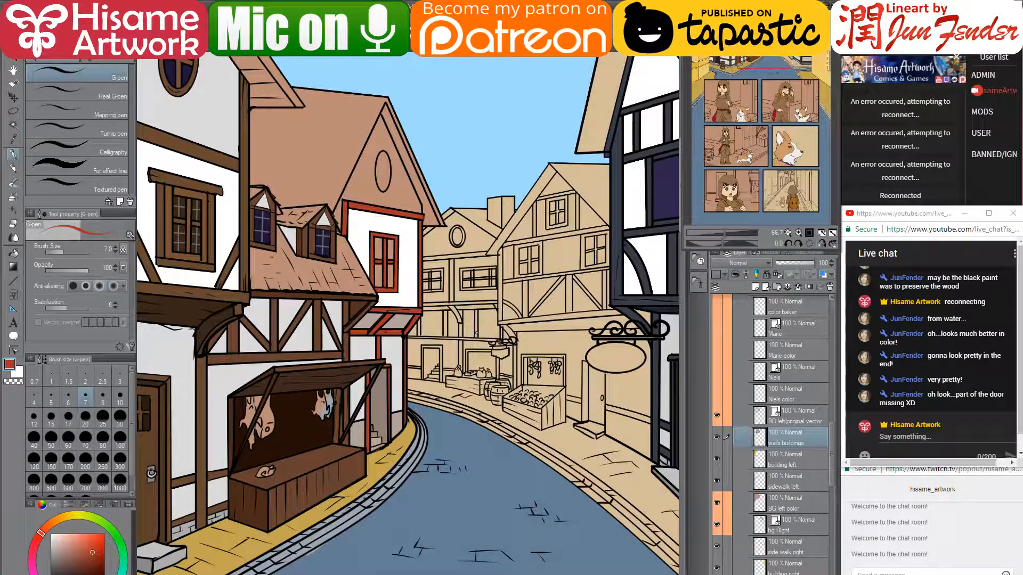
scroll(462, 349, down, 5)
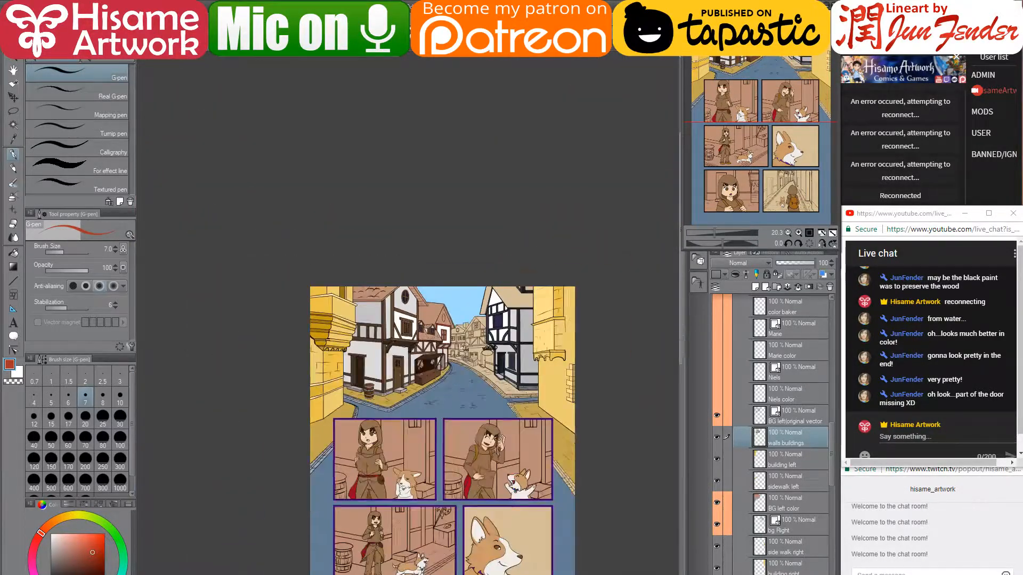
drag(444, 415, 452, 336)
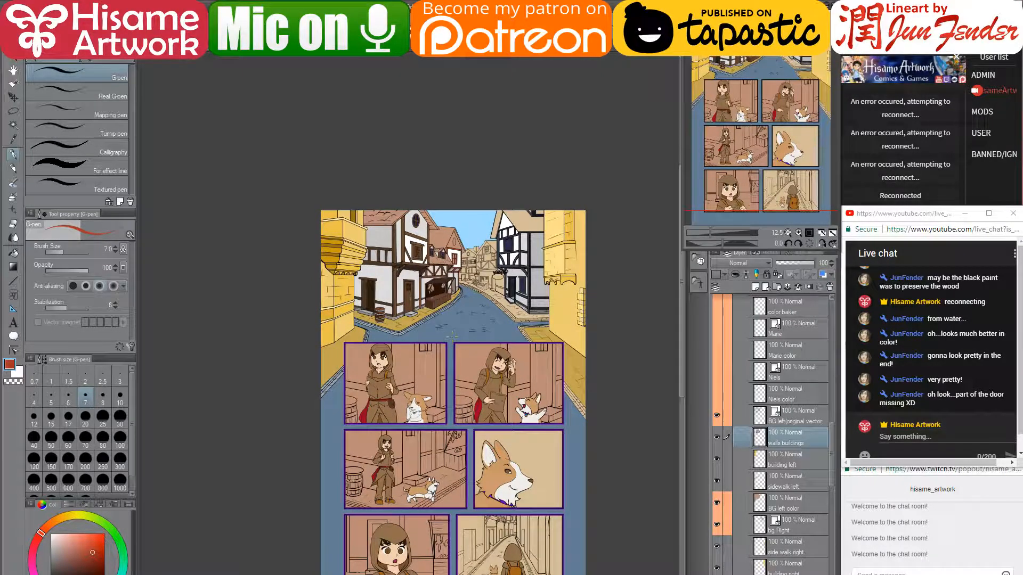
scroll(451, 267, up, 3)
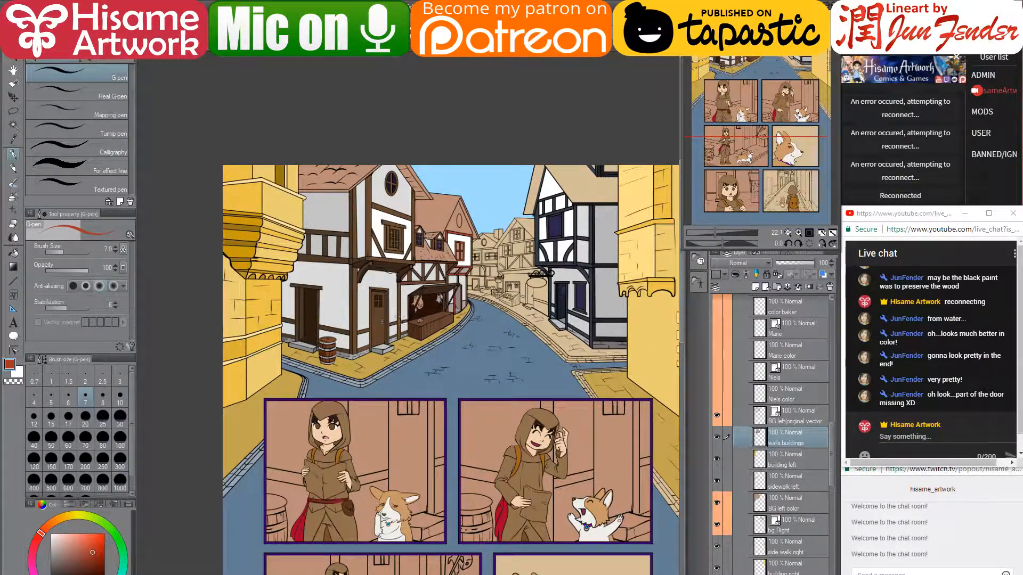
drag(539, 296, 514, 293)
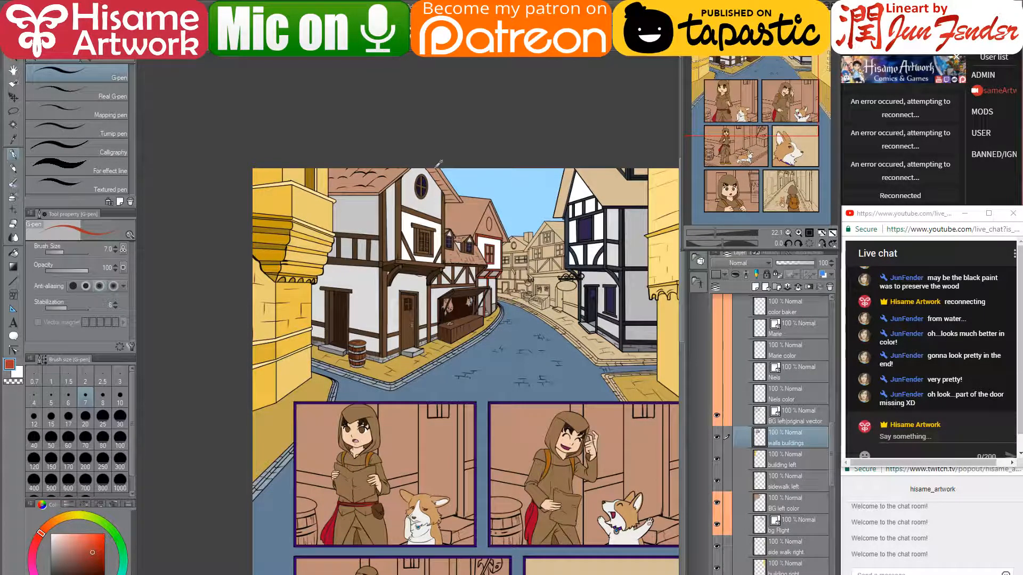
scroll(430, 166, up, 1)
scroll(431, 165, up, 2)
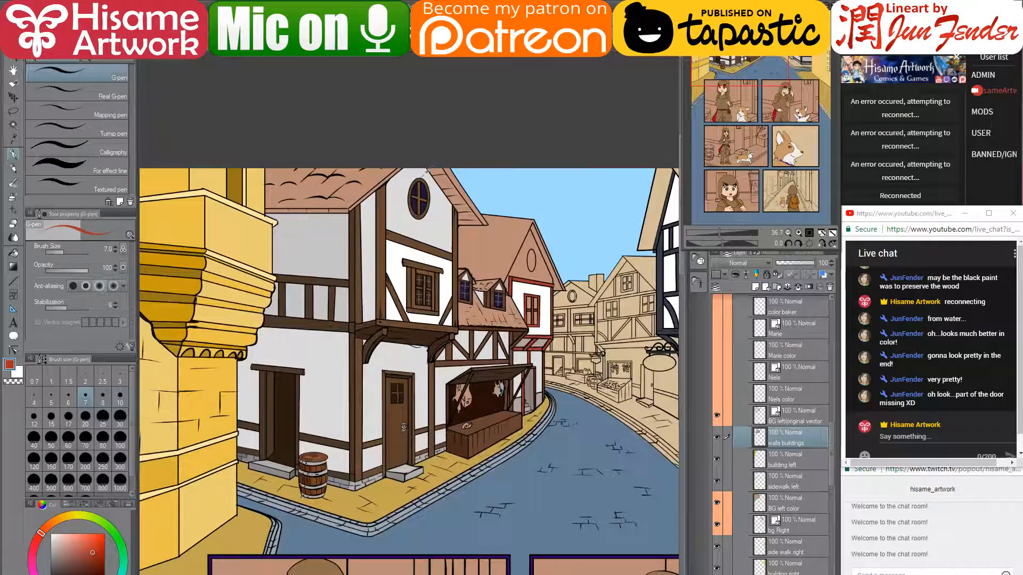
scroll(429, 169, up, 1)
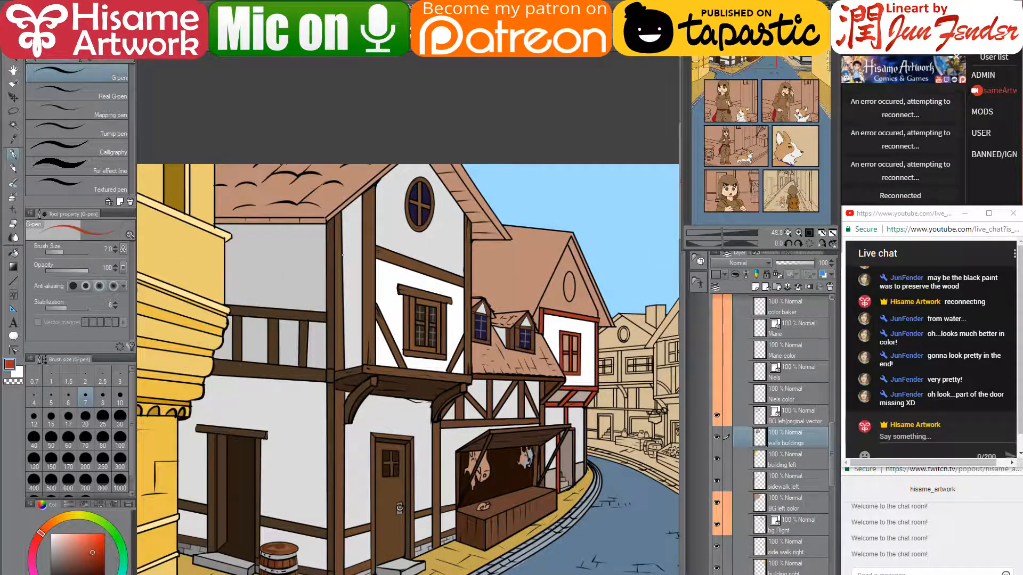
scroll(368, 199, up, 2)
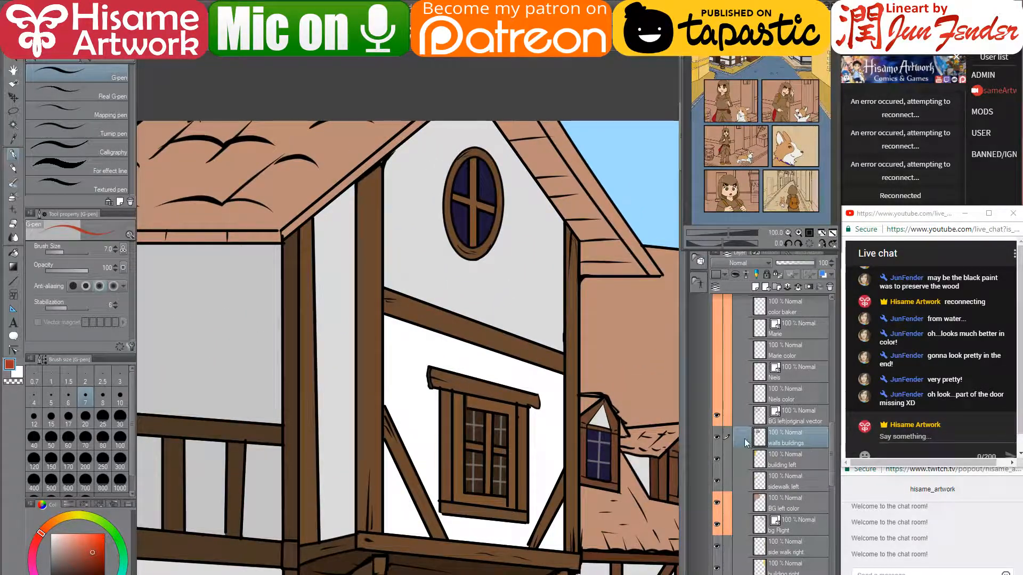
- Check the vector linework, then reshape the beam line's control points and undo a roof-line change
click(717, 415)
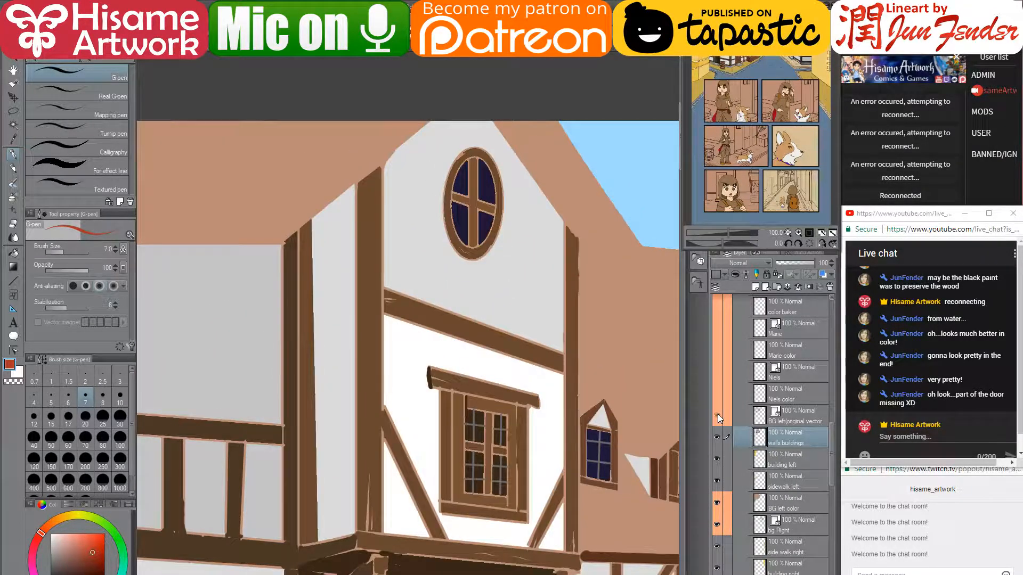
click(717, 415)
click(775, 417)
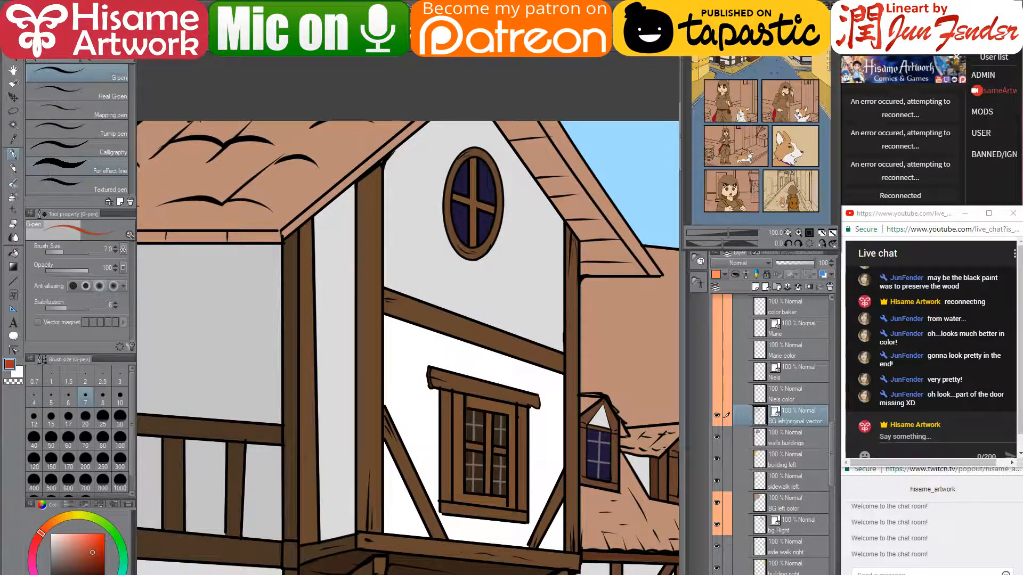
click(14, 350)
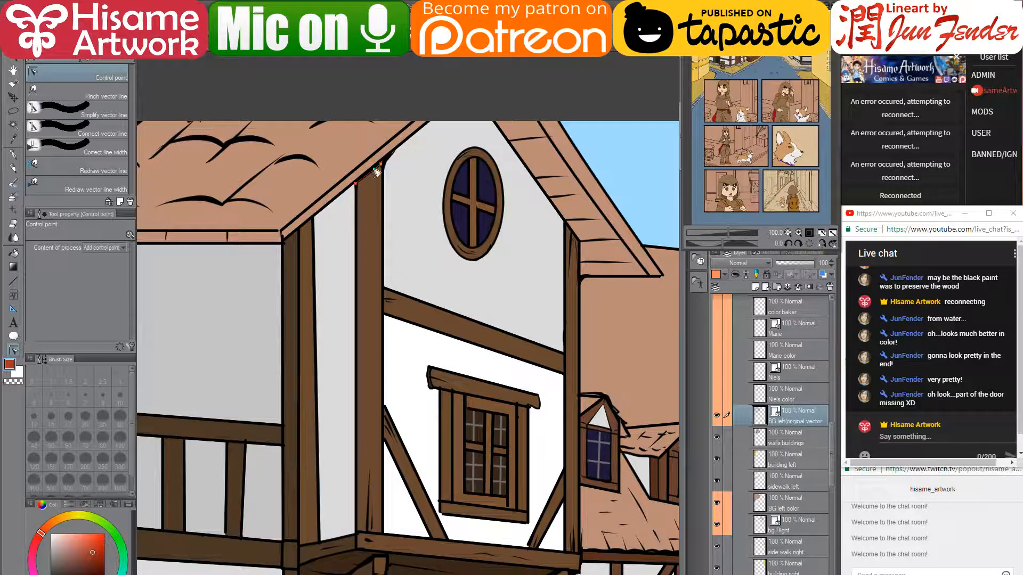
drag(380, 166, 376, 237)
key(ctrl+z)
drag(374, 171, 370, 184)
drag(374, 227, 370, 458)
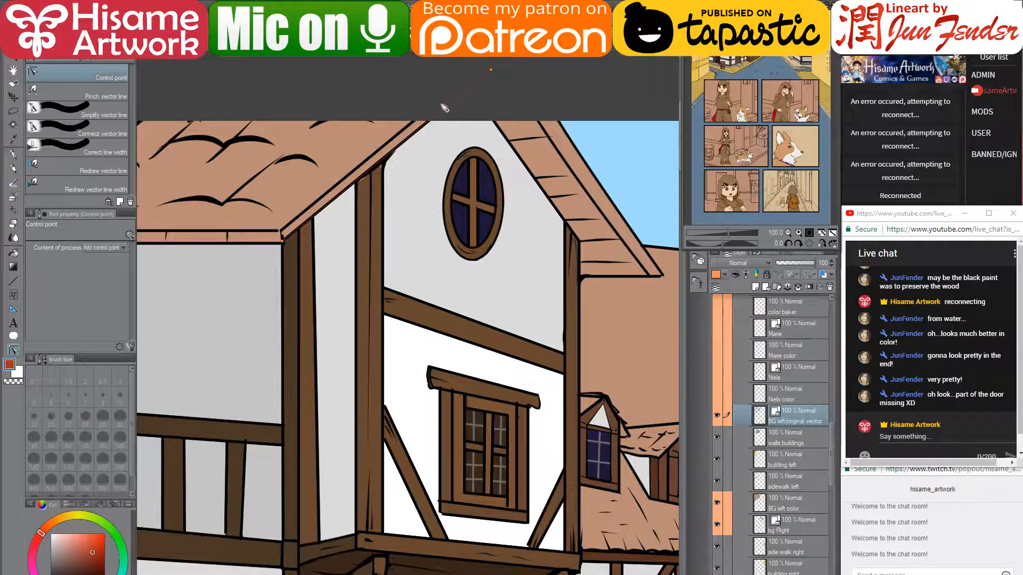
- Return to the wall colours layer with the G-pen and pick a darker beam brown
click(779, 435)
click(716, 437)
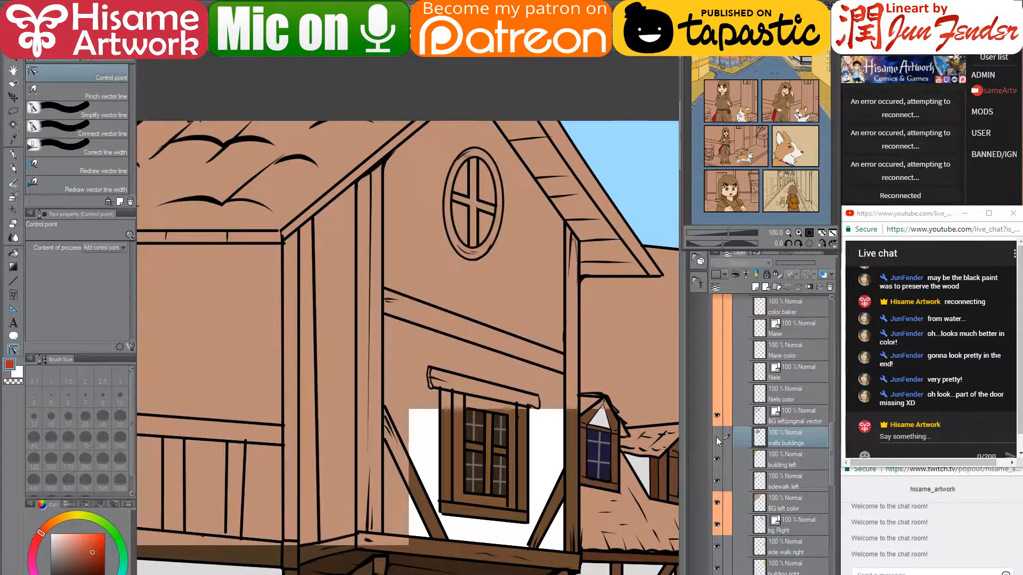
click(716, 437)
click(13, 154)
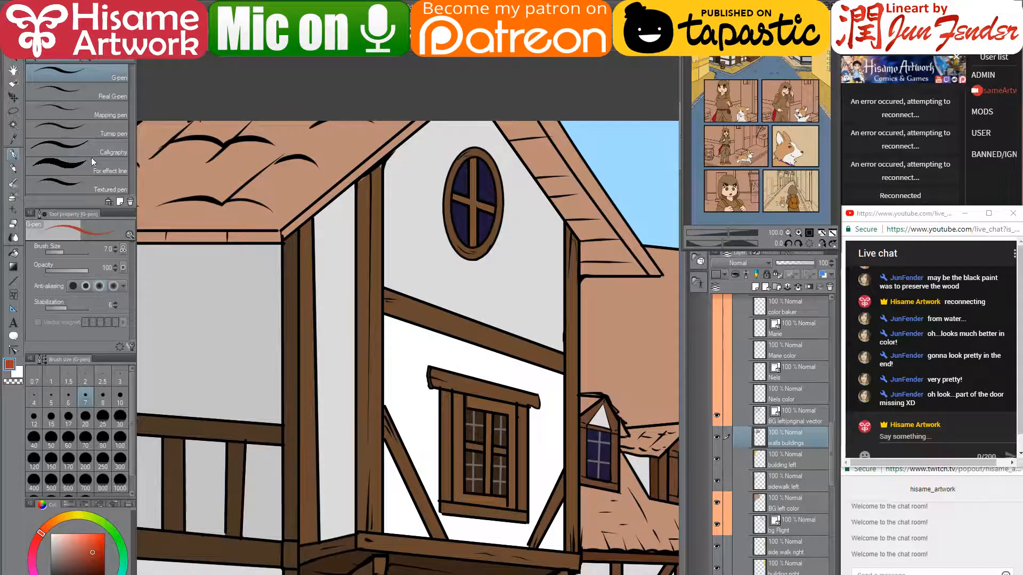
alt+click(362, 182)
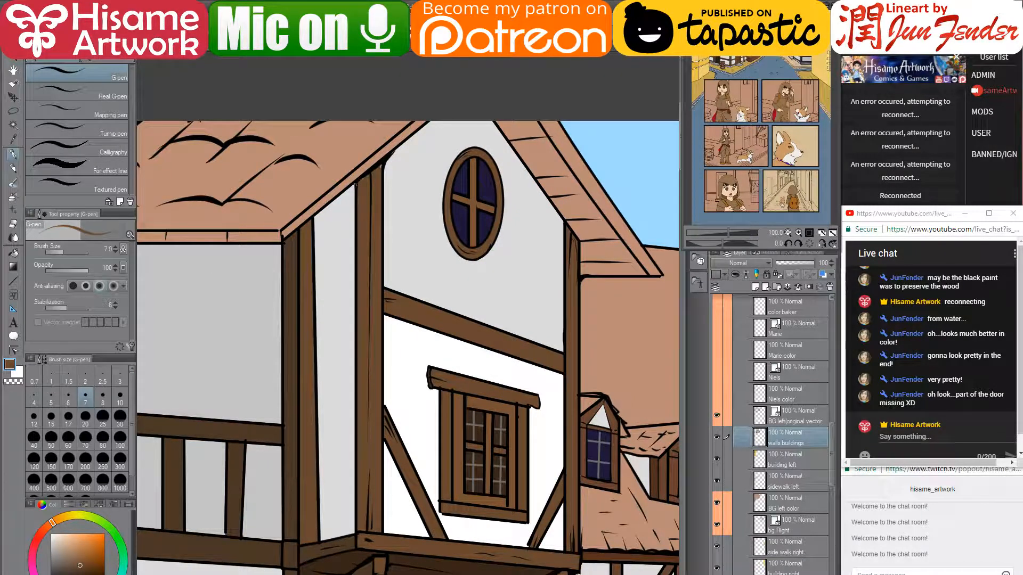
alt+click(292, 309)
alt+click(293, 253)
- Shade the vertical beam's left edge darker brown at brush size 17
key(bracketright)
key(bracketright)
key(bracketright)
key(bracketright)
key(bracketright)
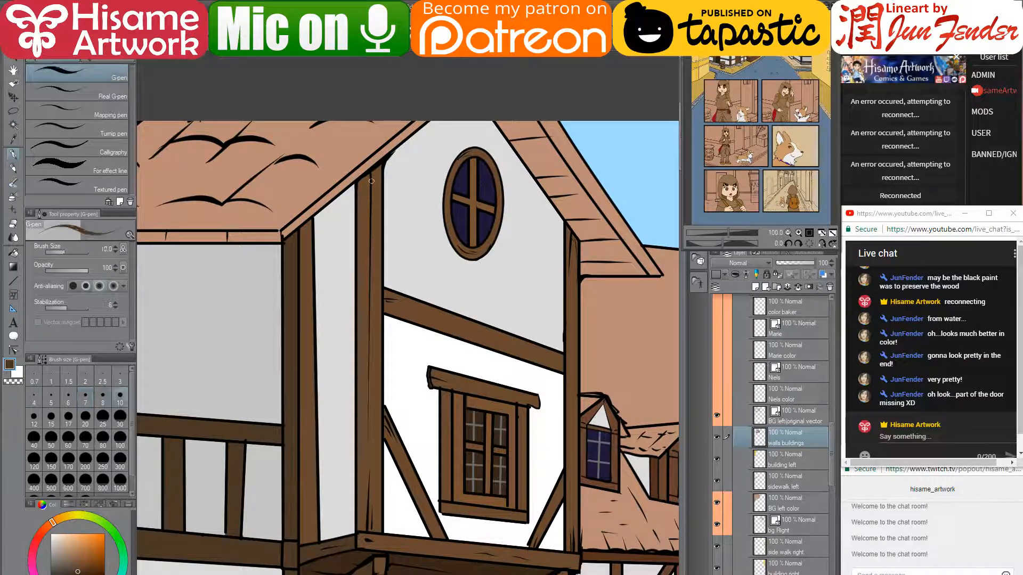
drag(363, 181, 364, 314)
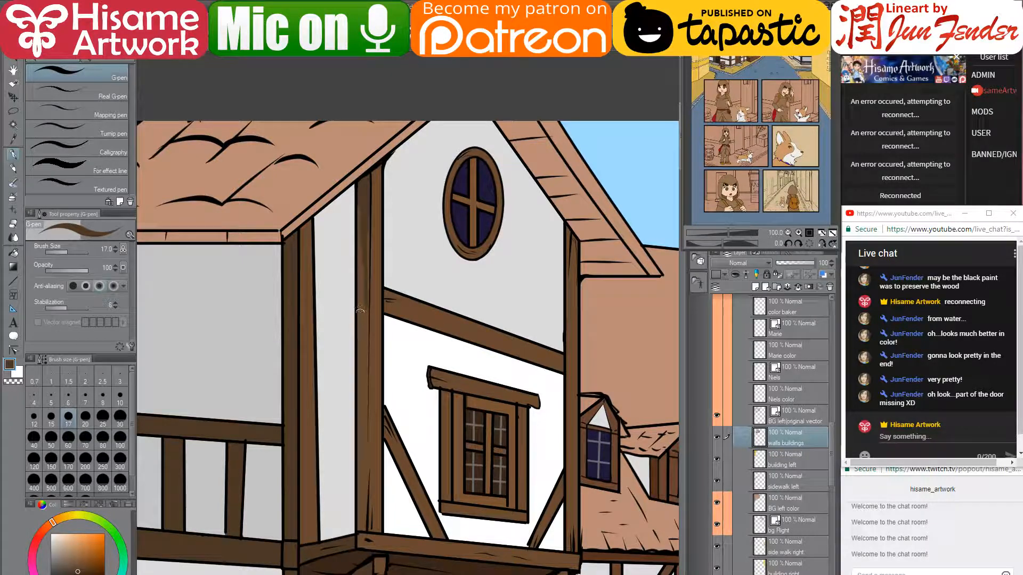
drag(361, 524, 359, 357)
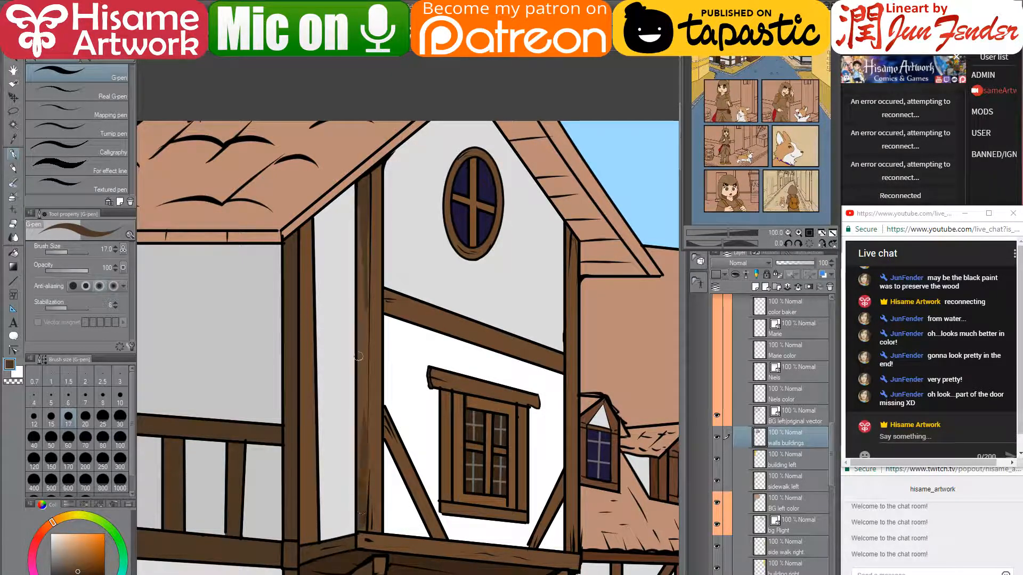
drag(363, 283, 363, 445)
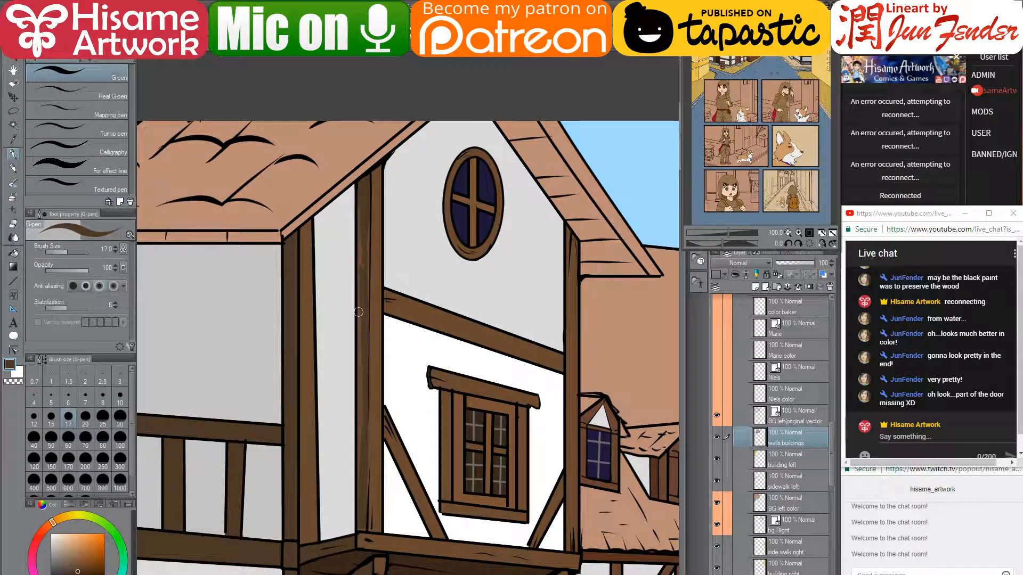
key(ctrl+z)
drag(361, 278, 361, 423)
drag(360, 375, 359, 459)
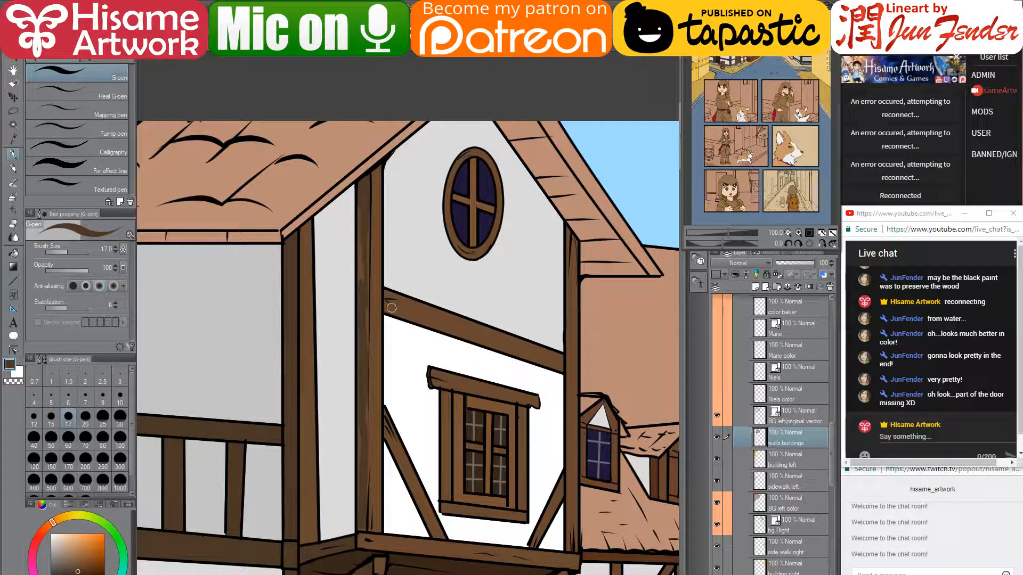
- Draw dark shading lines under the diagonal beam at size 12 and down the post at size 25
key(bracketleft)
key(bracketleft)
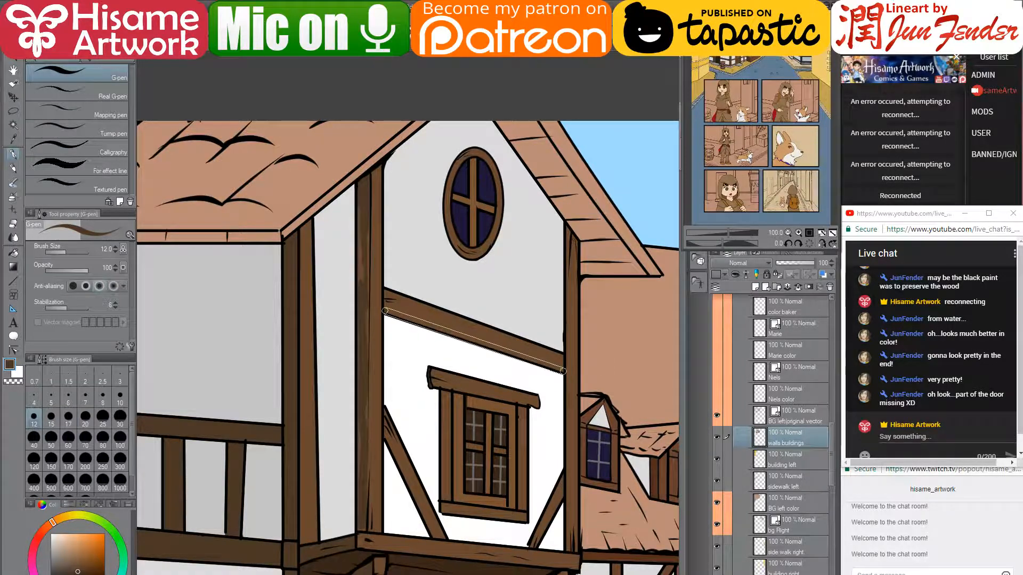
shift+click(563, 371)
drag(415, 296, 397, 279)
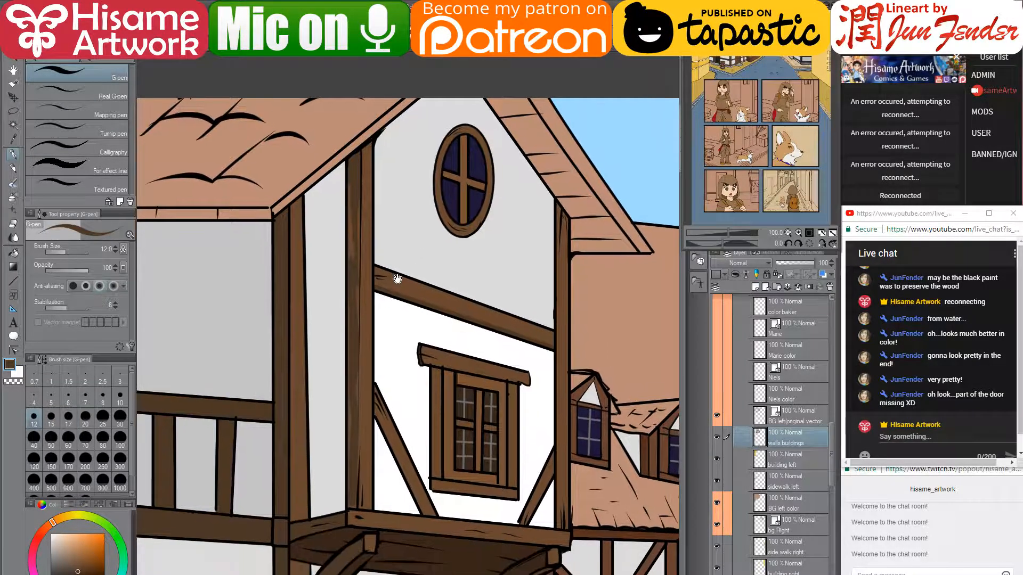
key(bracketright)
key(bracketright)
key(bracketright)
key(bracketright)
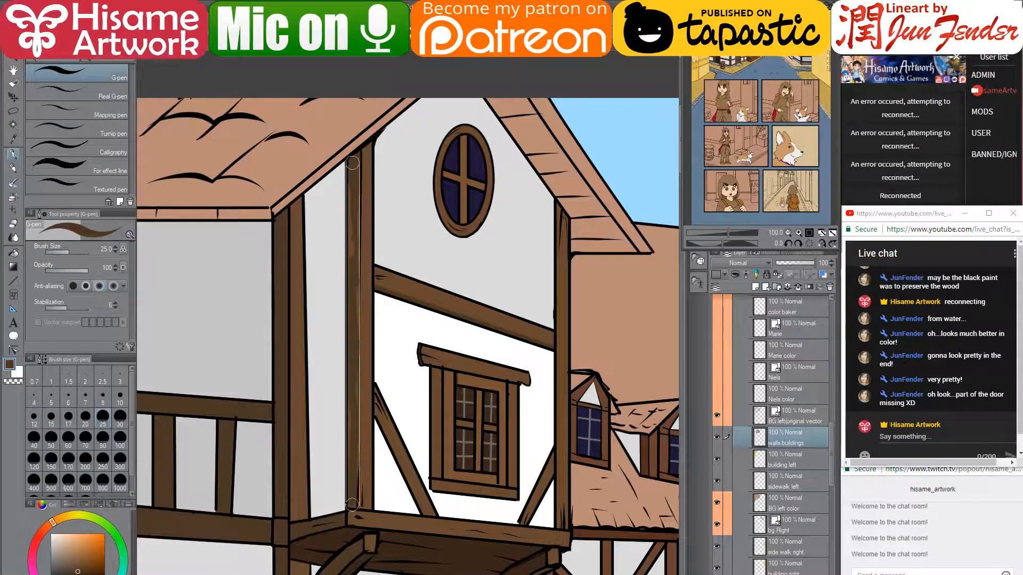
scroll(326, 328, down, 1)
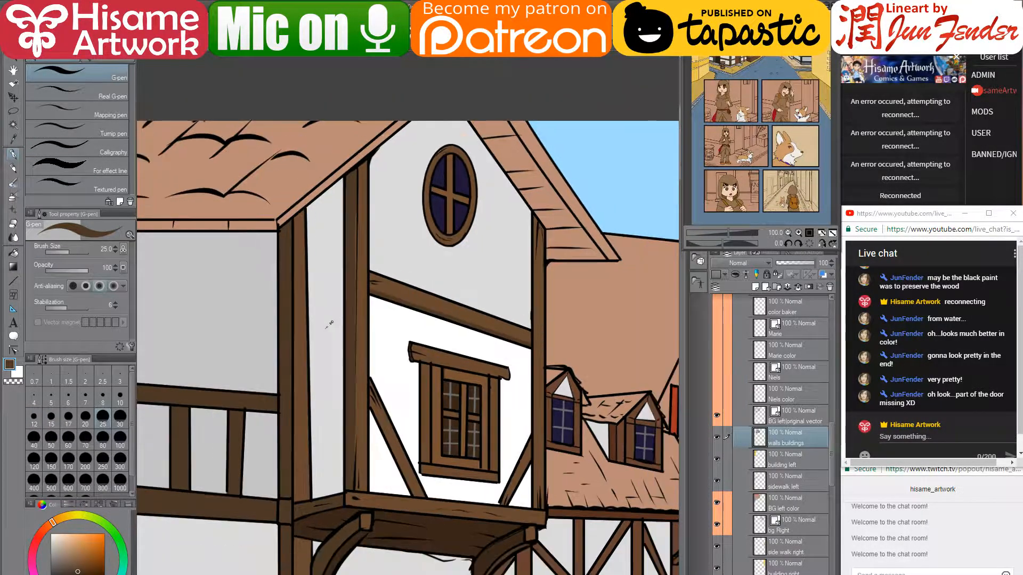
click(353, 212)
shift+click(351, 344)
scroll(351, 346, down, 5)
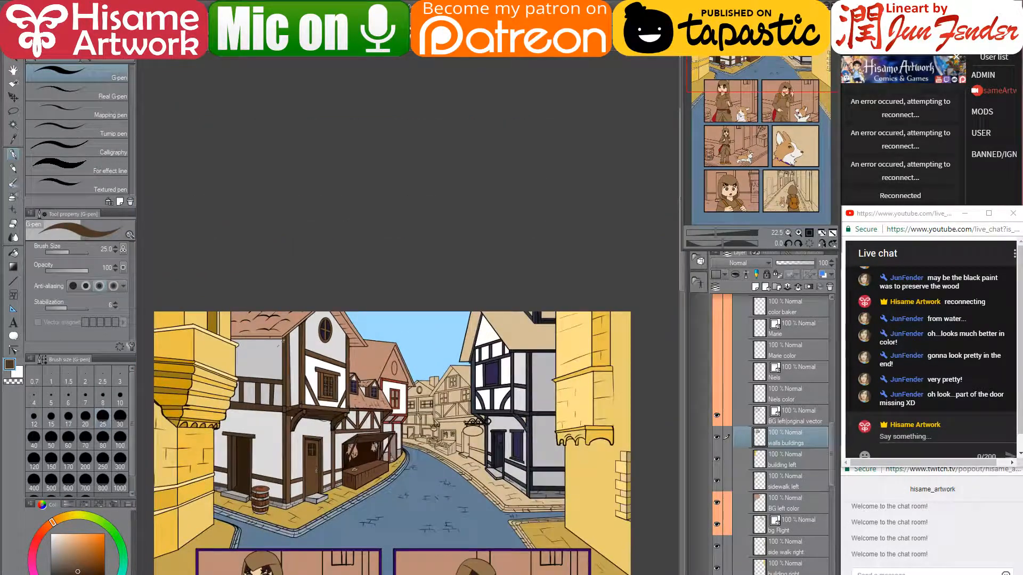
- Zoom in on the white house's roof corner and select the BG left original vector layer
scroll(280, 343, up, 2)
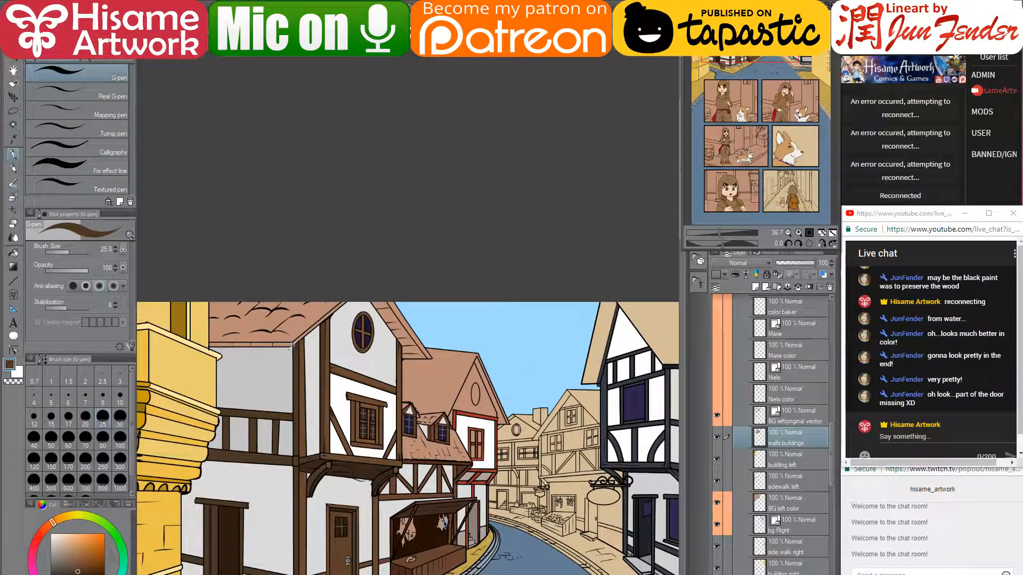
scroll(296, 346, up, 3)
scroll(304, 324, down, 1)
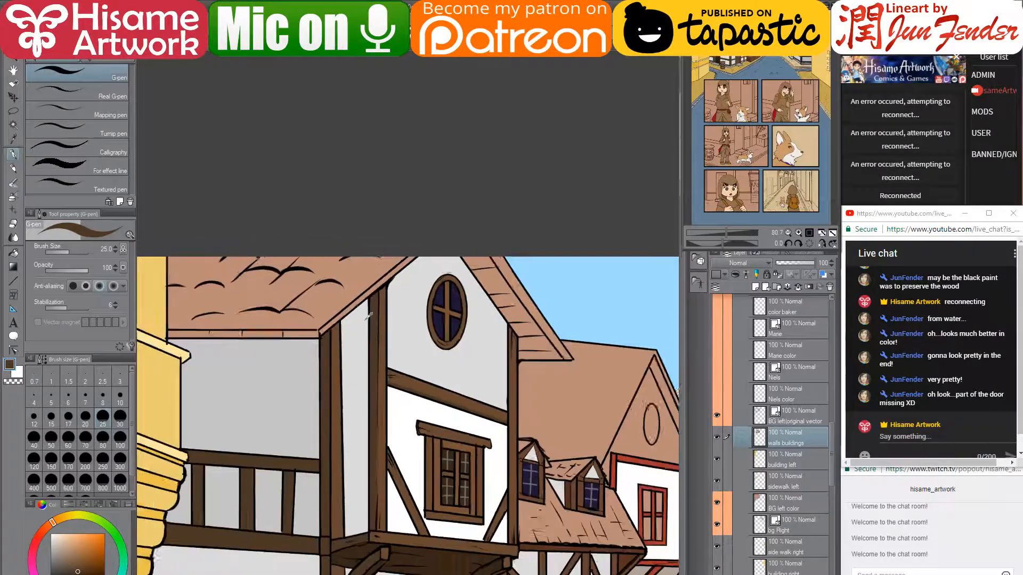
scroll(315, 326, up, 2)
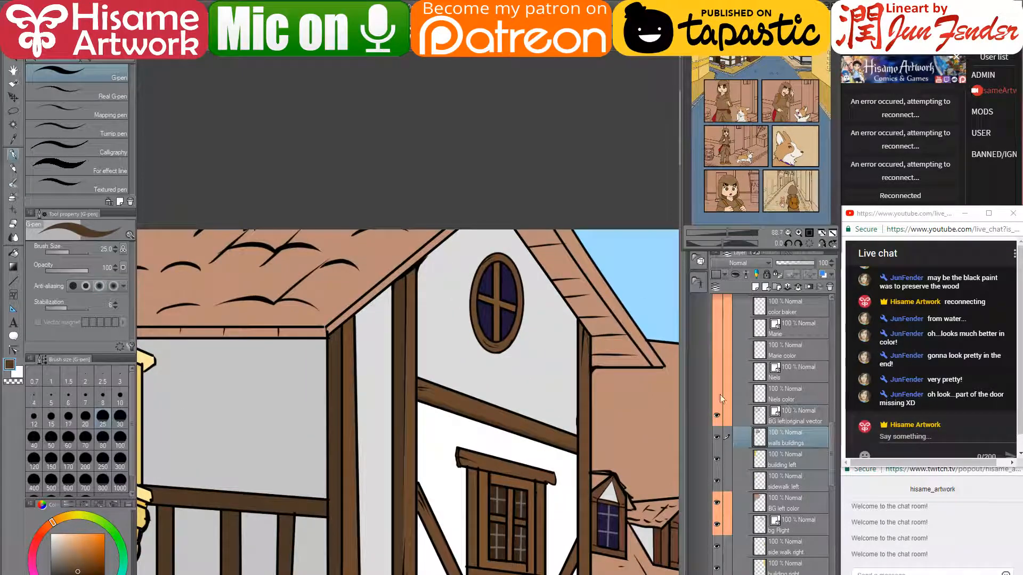
click(790, 412)
- Using Control point, try extending the eave line to the right, then undo it
click(13, 351)
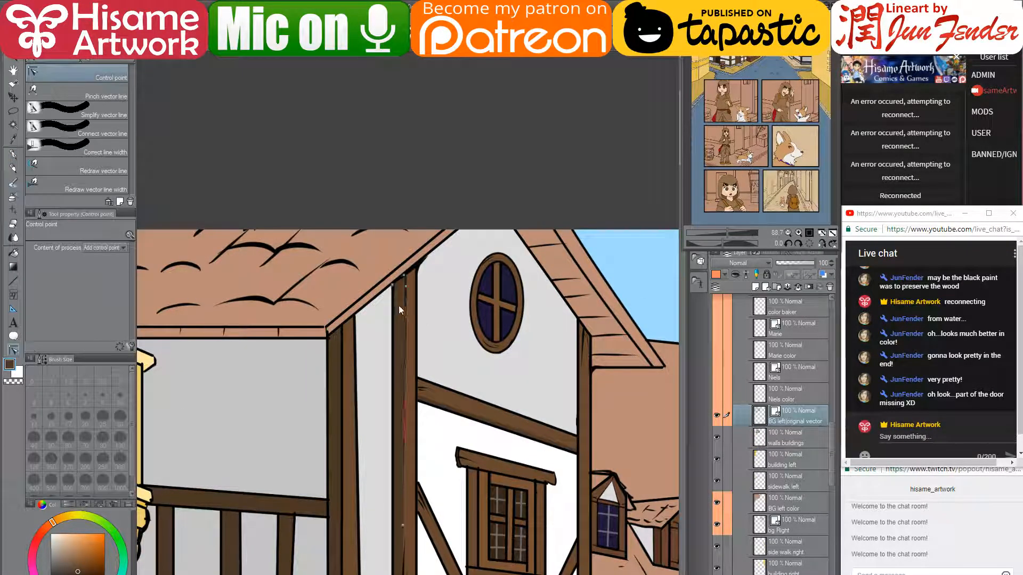
scroll(370, 293, up, 2)
scroll(357, 323, up, 2)
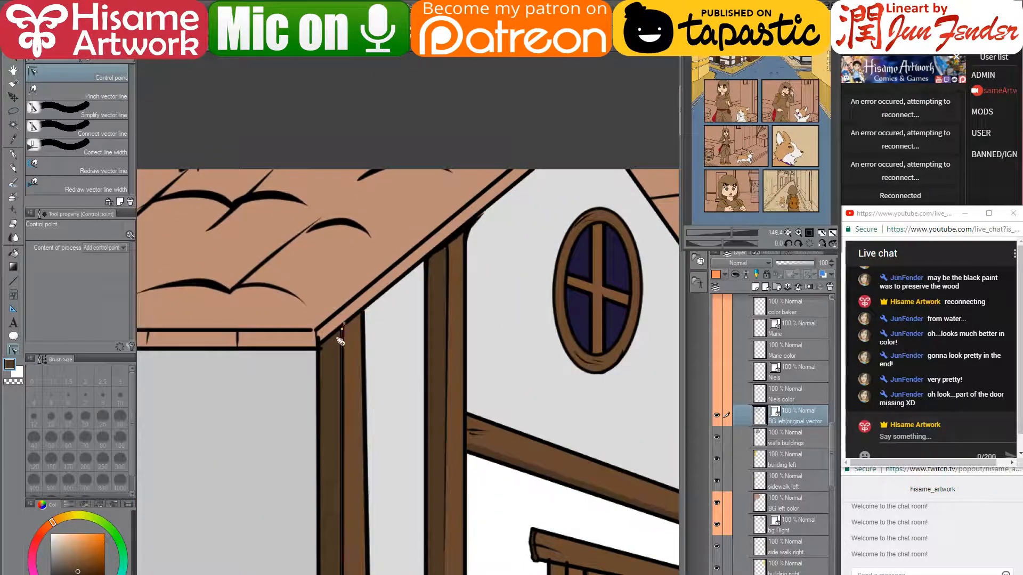
drag(321, 349, 373, 351)
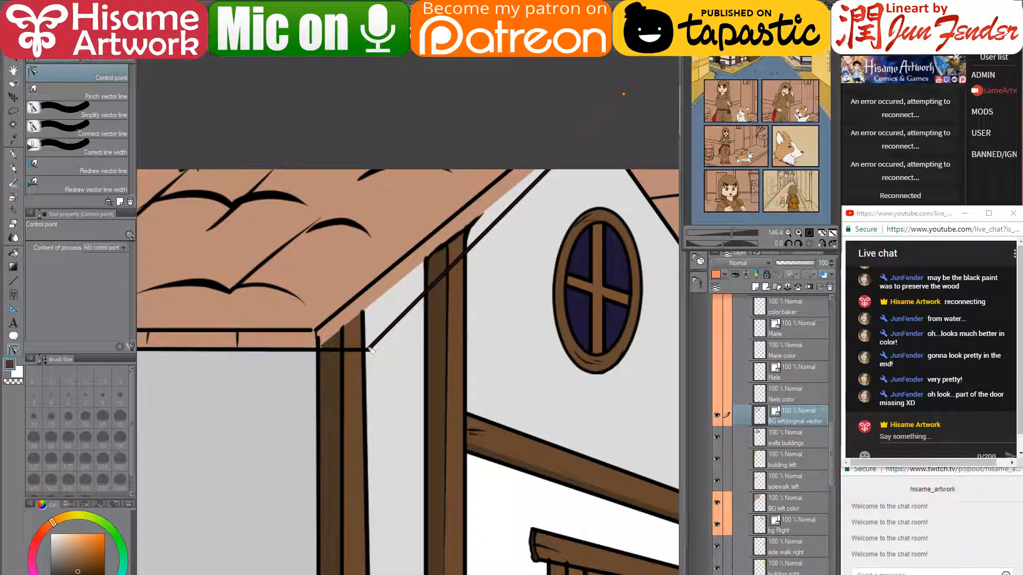
key(ctrl+z)
key(ctrl+z)
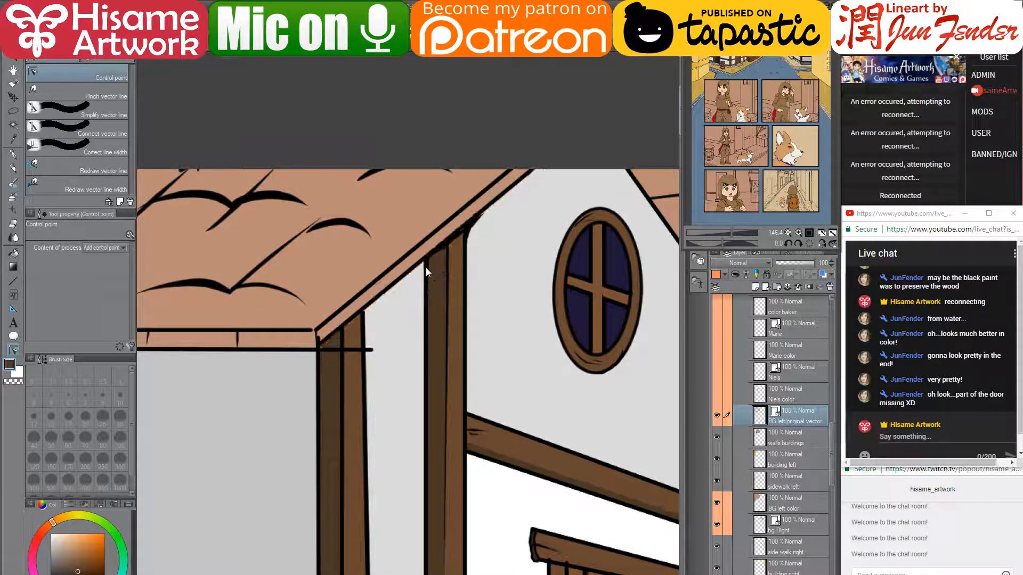
drag(371, 387, 423, 326)
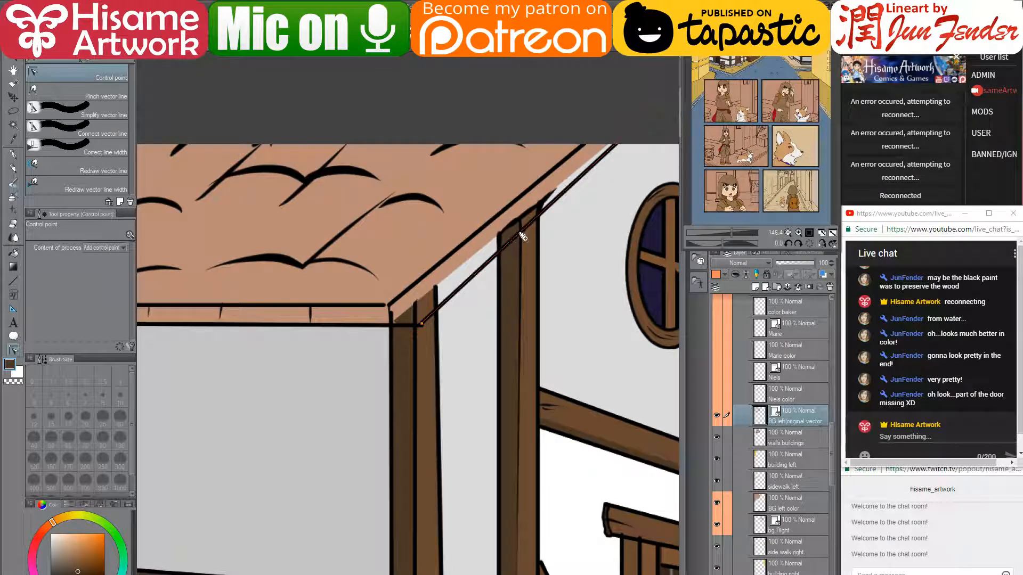
- Bend the diagonal and eave lines onto the roof edge so they meet the corner post
drag(522, 236, 514, 226)
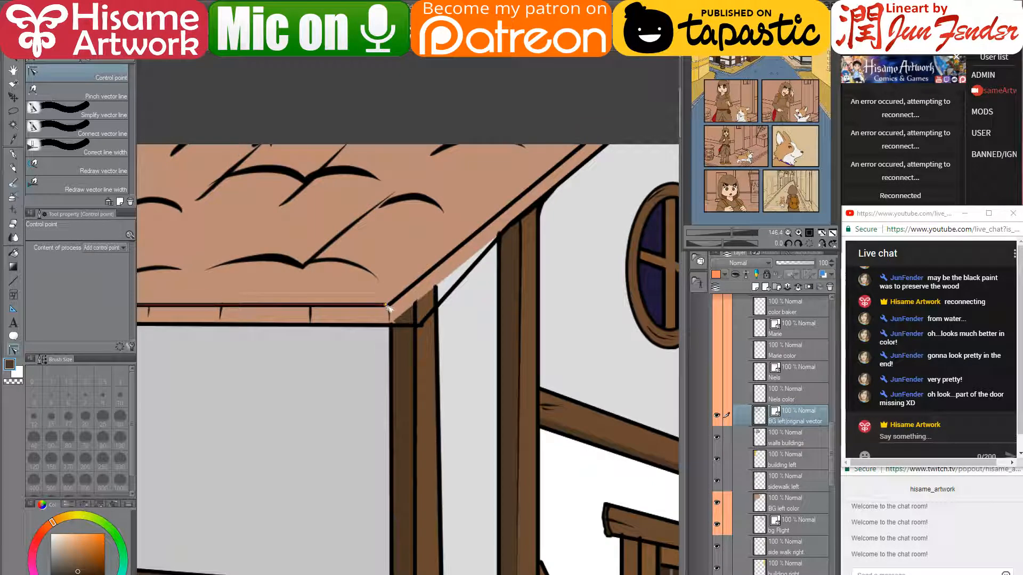
mouse_move(421, 312)
mouse_down()
mouse_move(409, 308)
mouse_move(418, 307)
mouse_up()
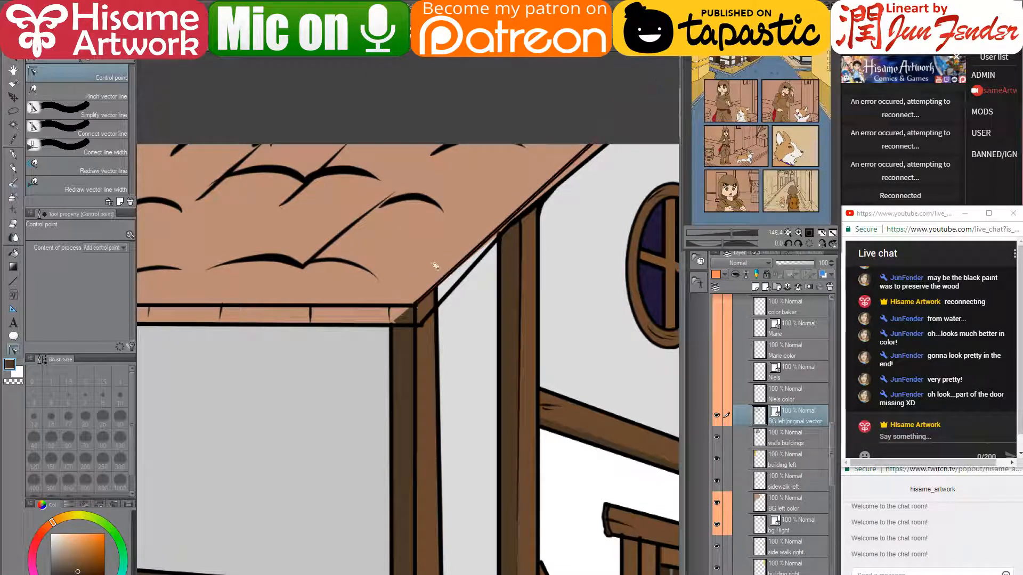
scroll(387, 223, down, 3)
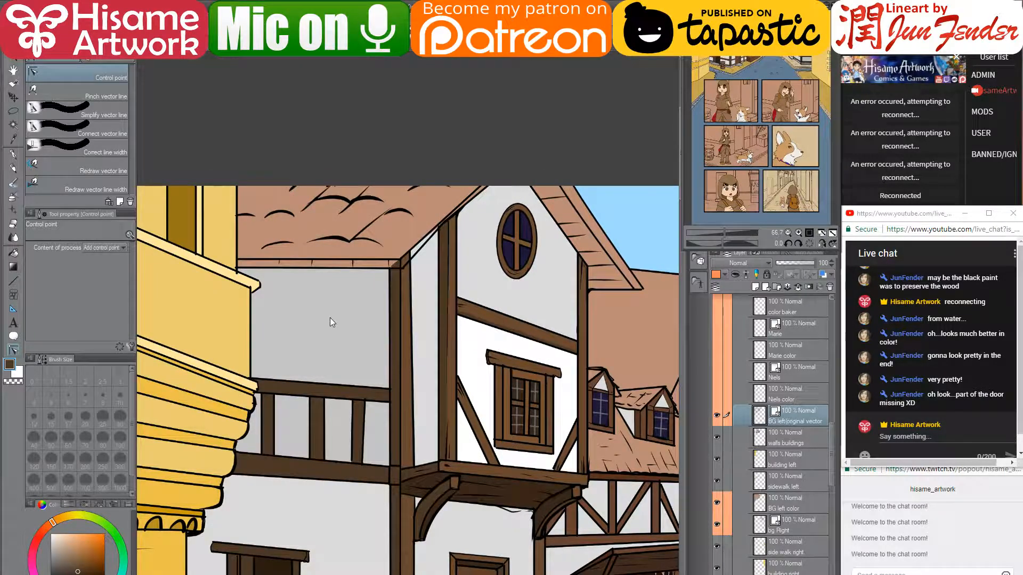
scroll(330, 318, down, 2)
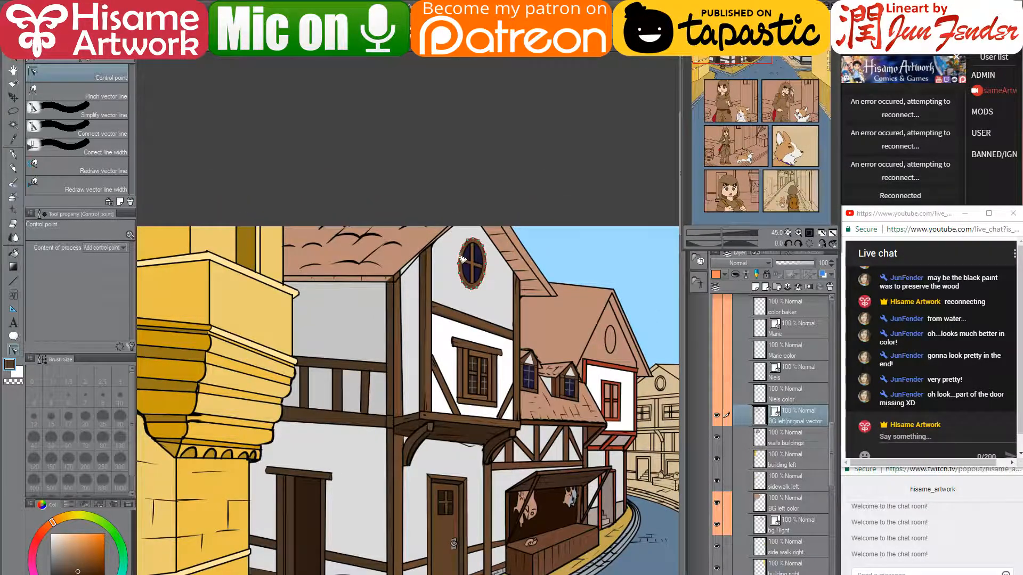
scroll(431, 235, up, 2)
scroll(394, 257, up, 4)
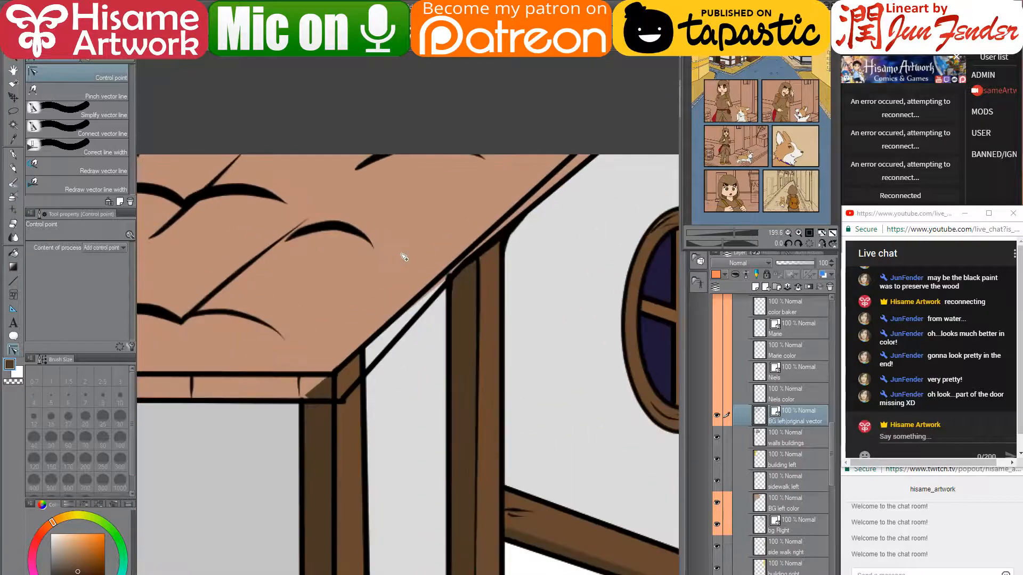
drag(467, 243, 467, 241)
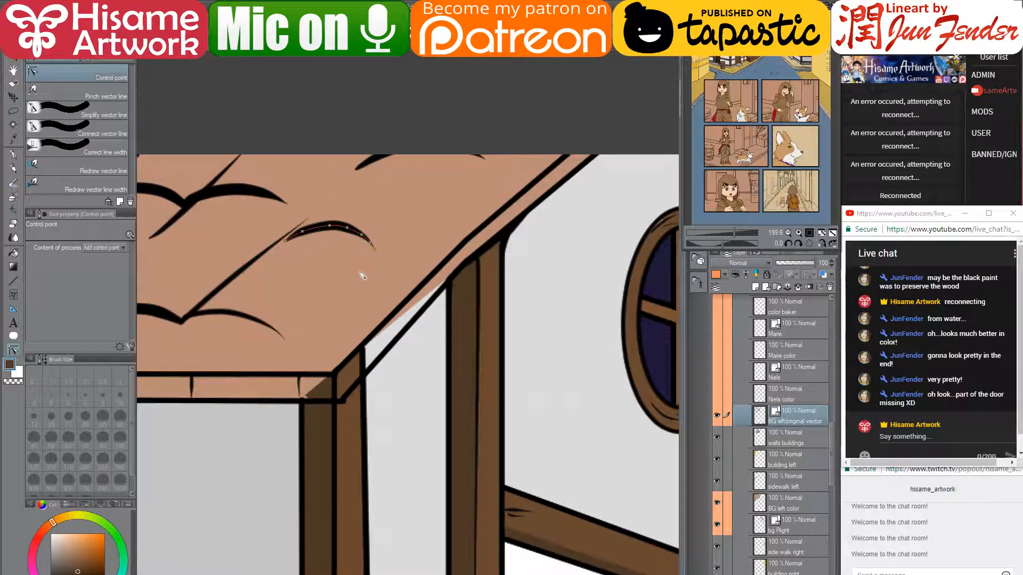
drag(326, 241, 393, 242)
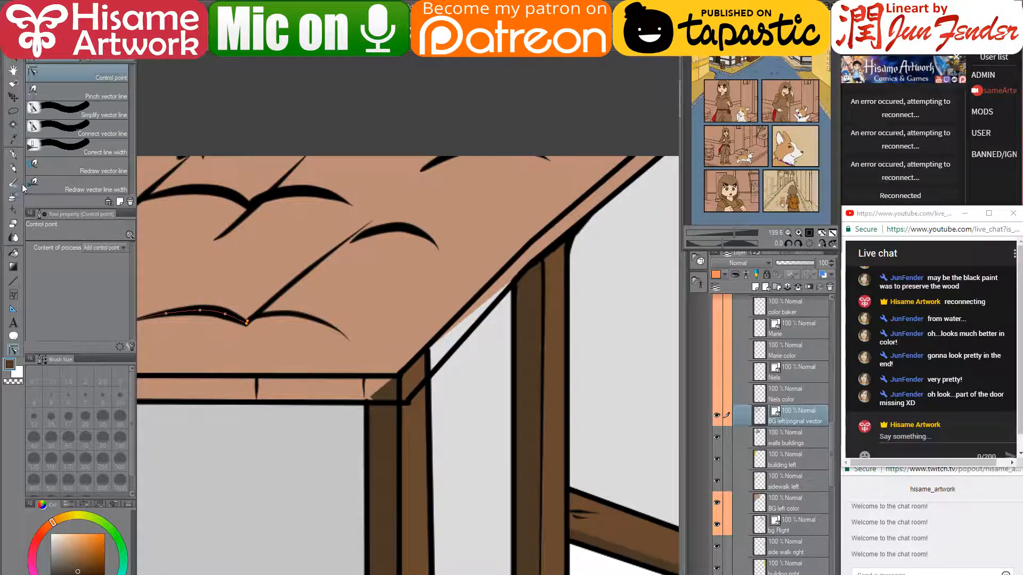
click(15, 154)
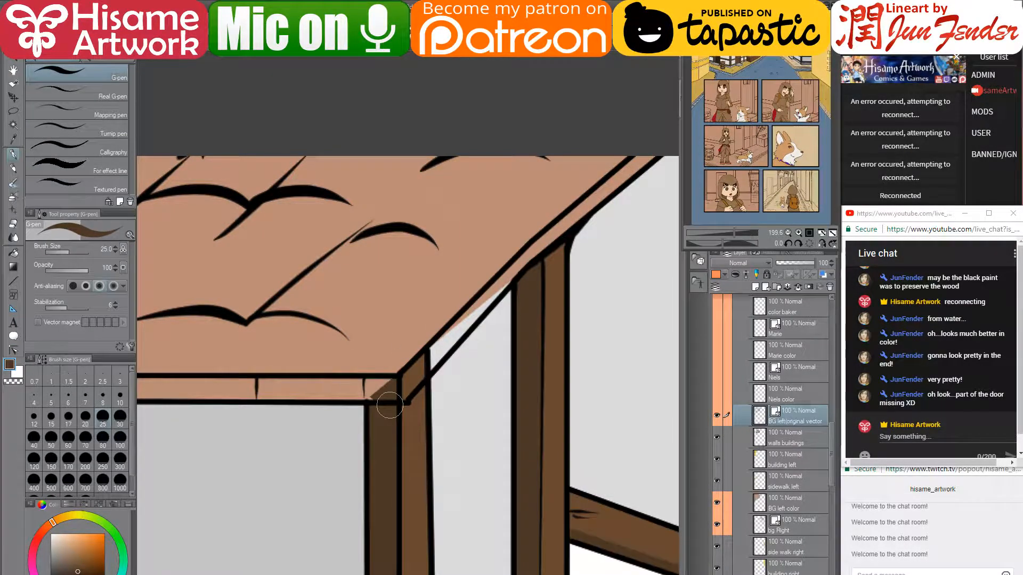
- Draw a straight line along the left roof eave's front edge on the walls buildings layer
scroll(394, 403, down, 3)
drag(390, 406, 531, 369)
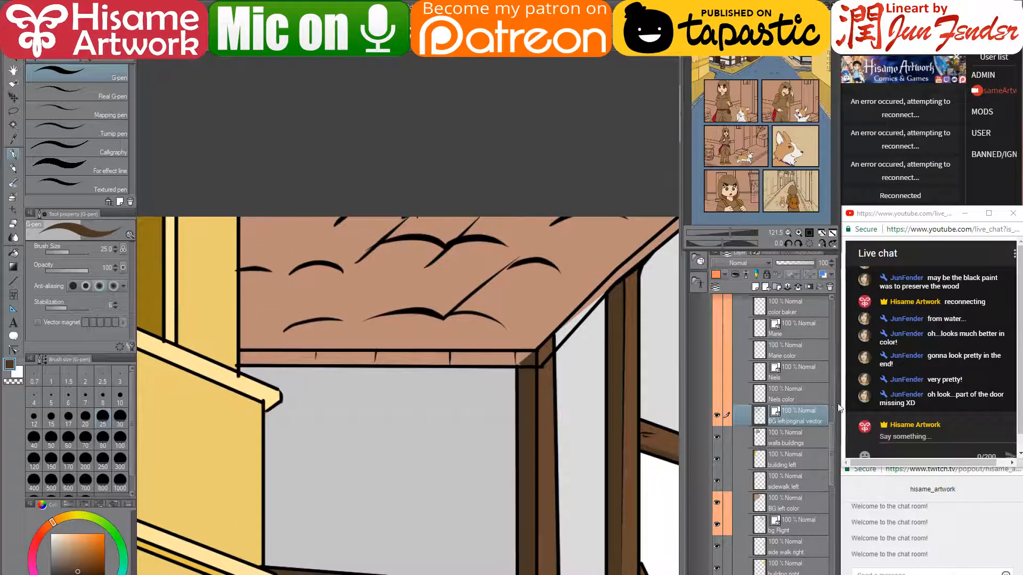
click(784, 443)
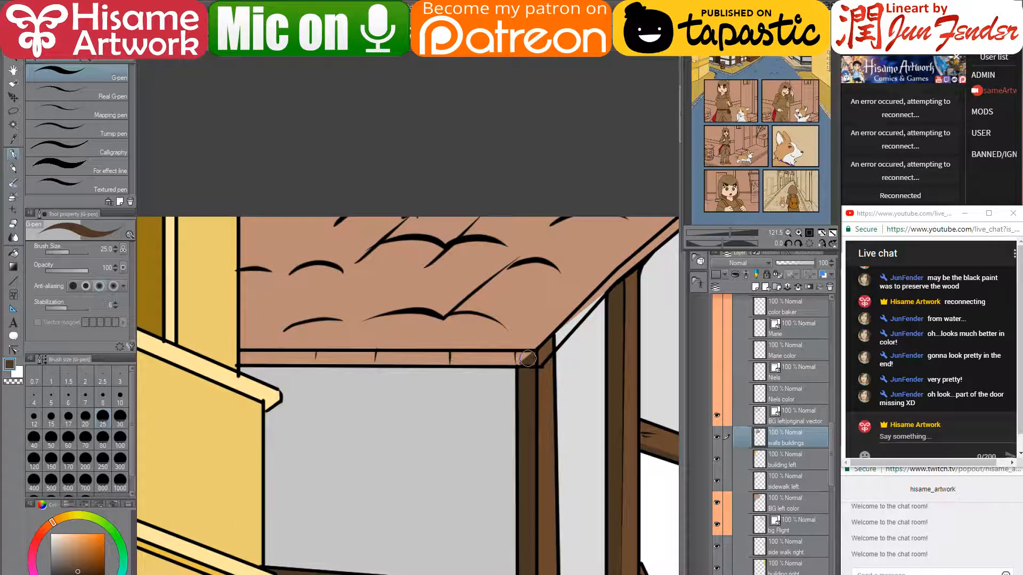
drag(530, 358, 241, 357)
drag(626, 326, 450, 380)
- Paint a light-brown straight line along the roof's diagonal edge with a smaller brush
alt+click(372, 403)
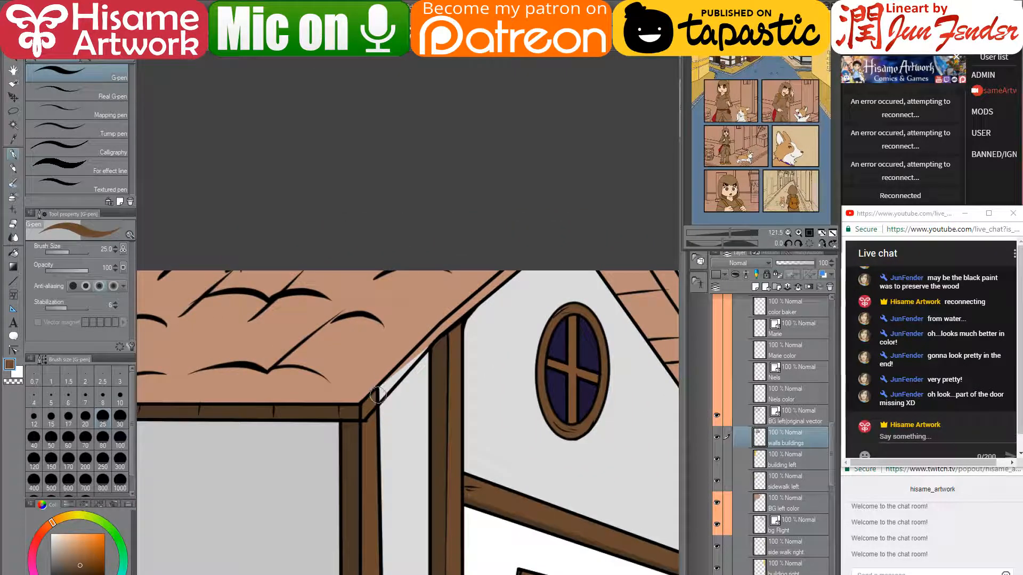
drag(379, 396, 424, 366)
key(bracketleft)
key(bracketleft)
key(bracketleft)
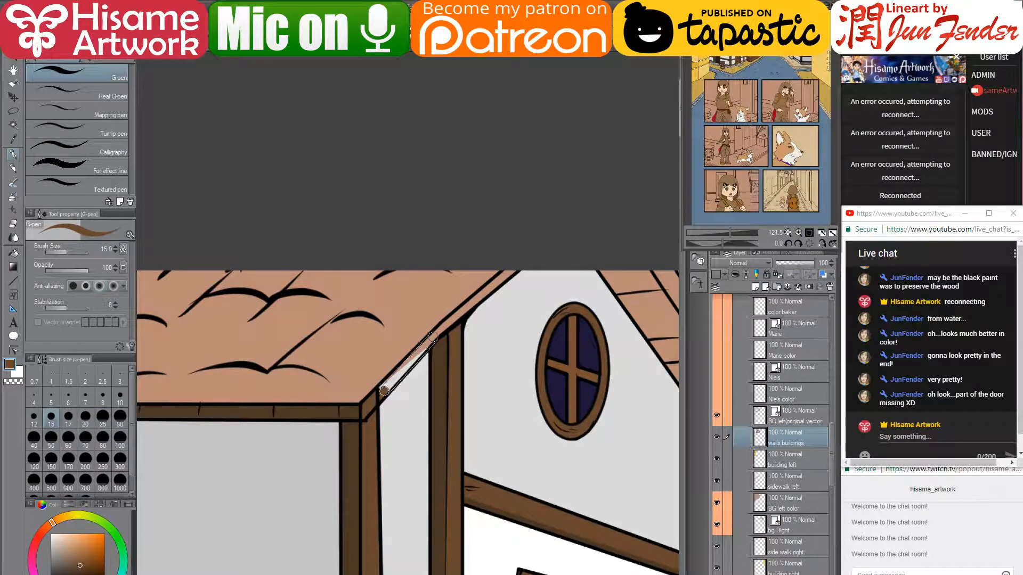
drag(433, 337, 519, 263)
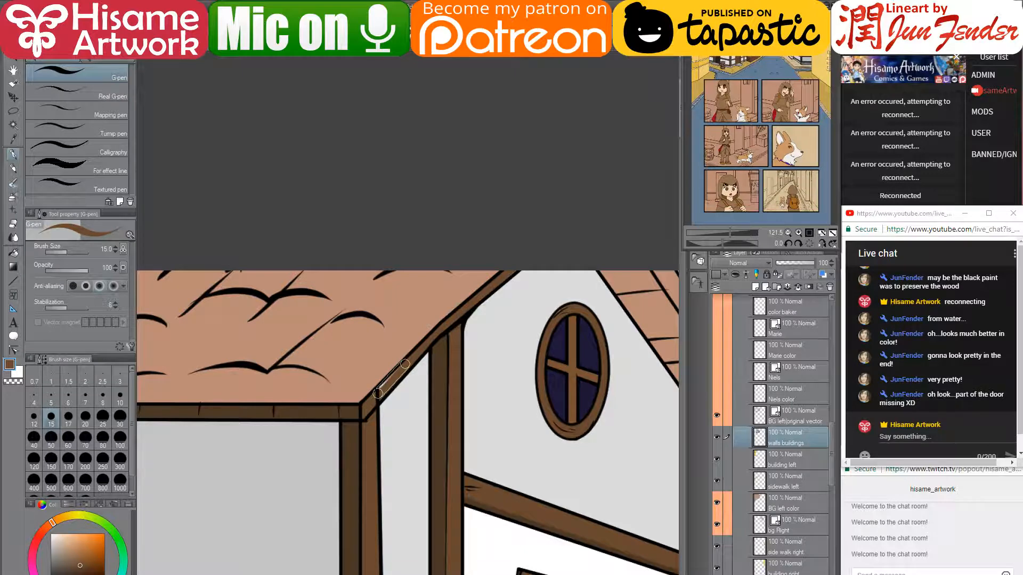
- Nudge the lower beam line's end slightly left on the original vector layer
click(13, 350)
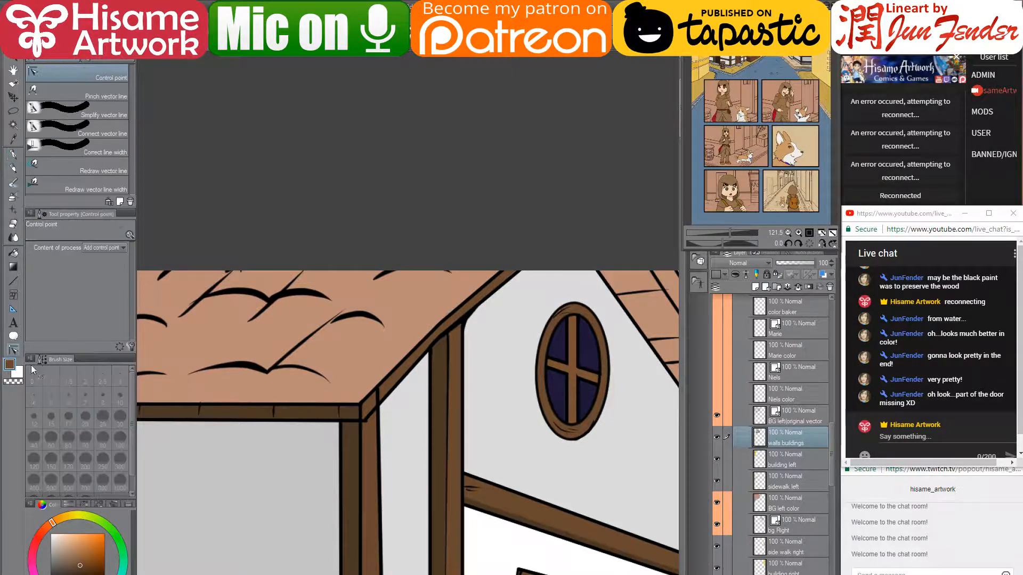
scroll(365, 407, up, 3)
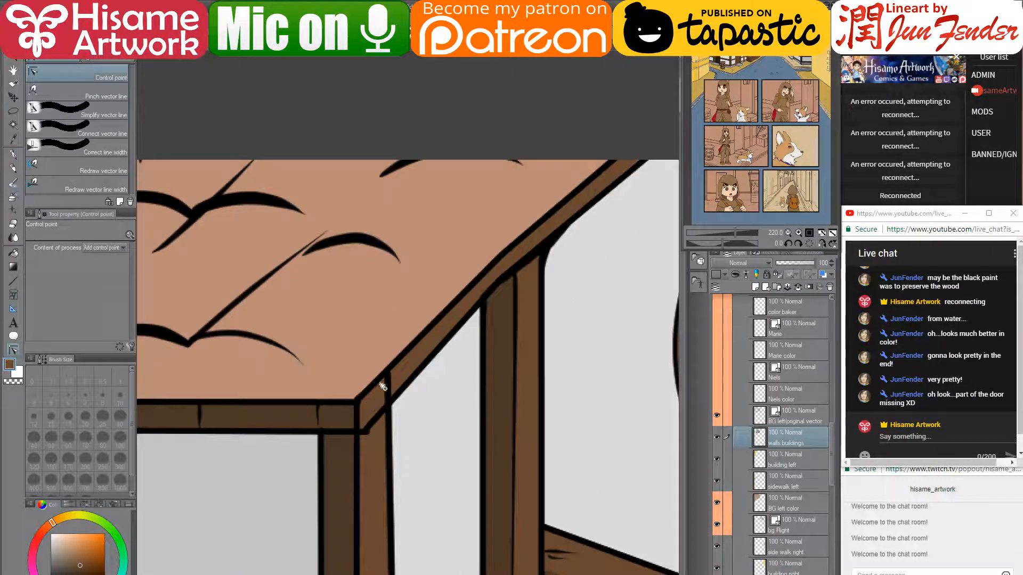
click(811, 411)
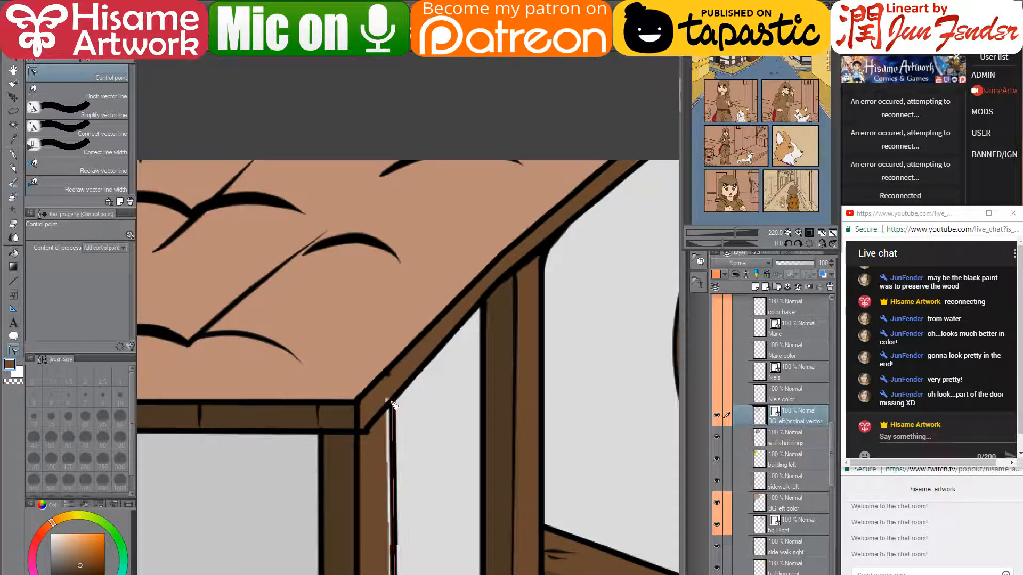
drag(367, 431, 363, 430)
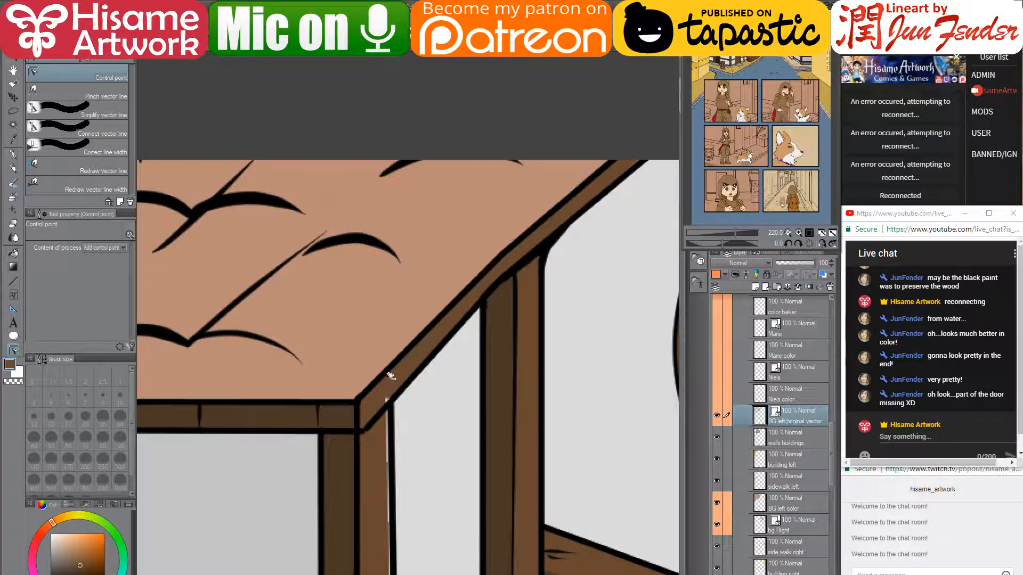
- Cover the light gap along the post's edge, then zoom out to the street and right-hand buildings
click(798, 435)
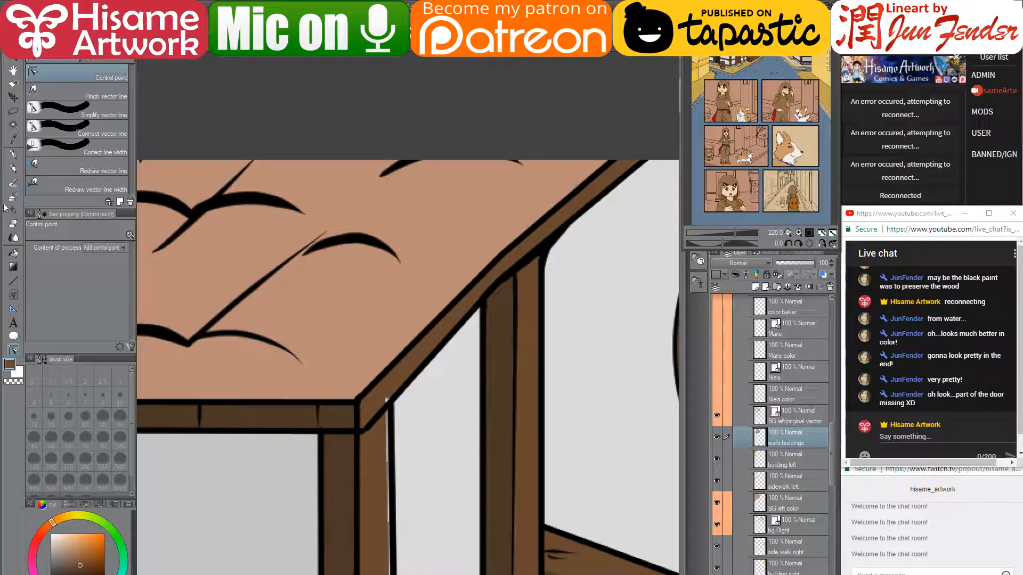
click(13, 155)
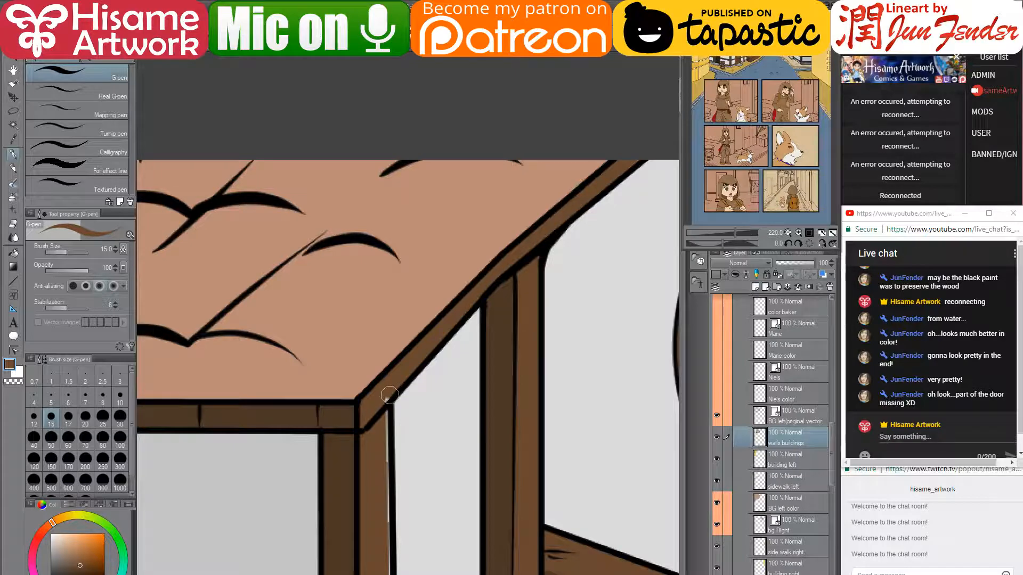
drag(416, 532, 503, 189)
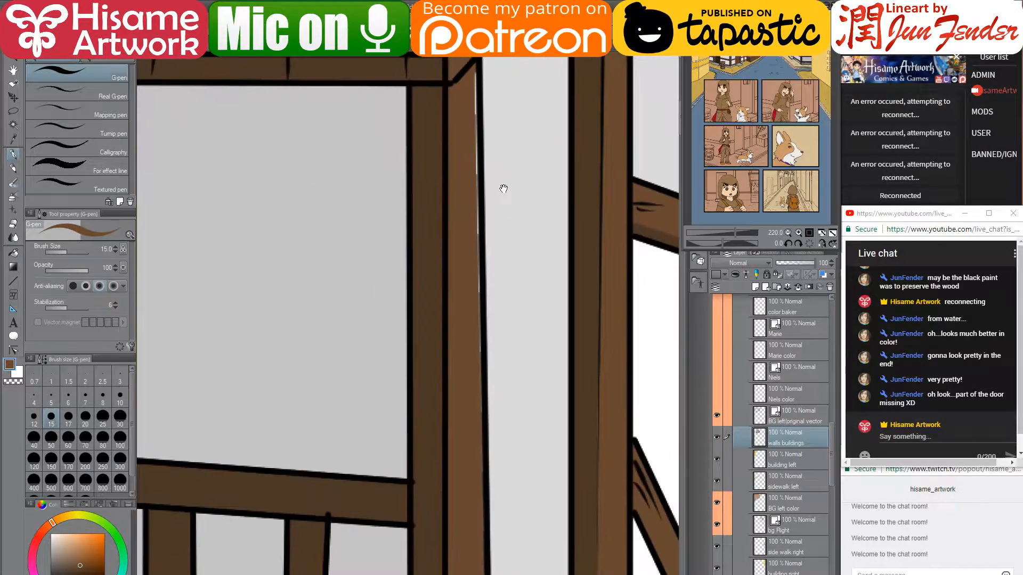
mouse_move(472, 79)
mouse_down()
mouse_move(448, 471)
mouse_move(479, 548)
mouse_up()
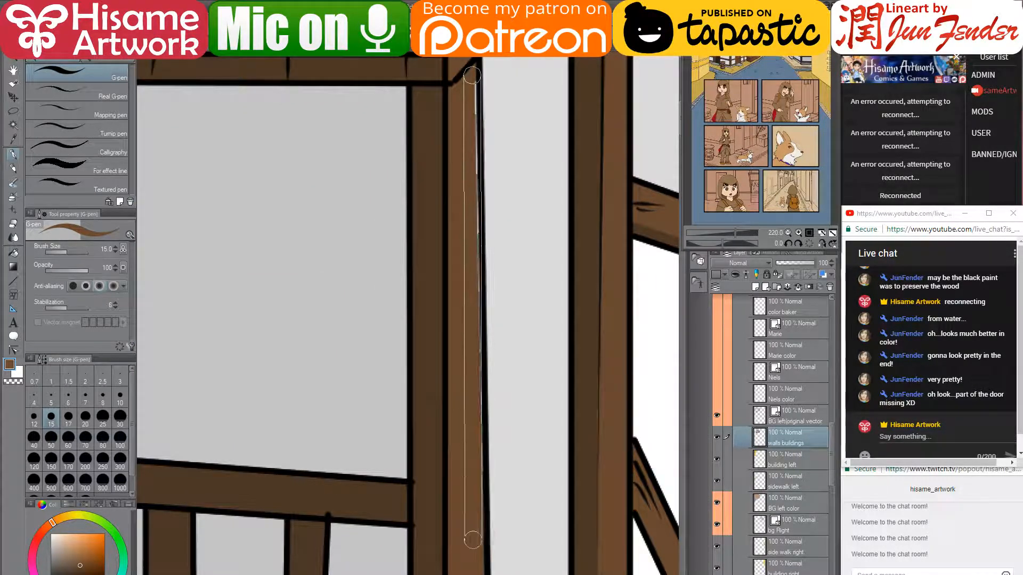
scroll(433, 423, down, 9)
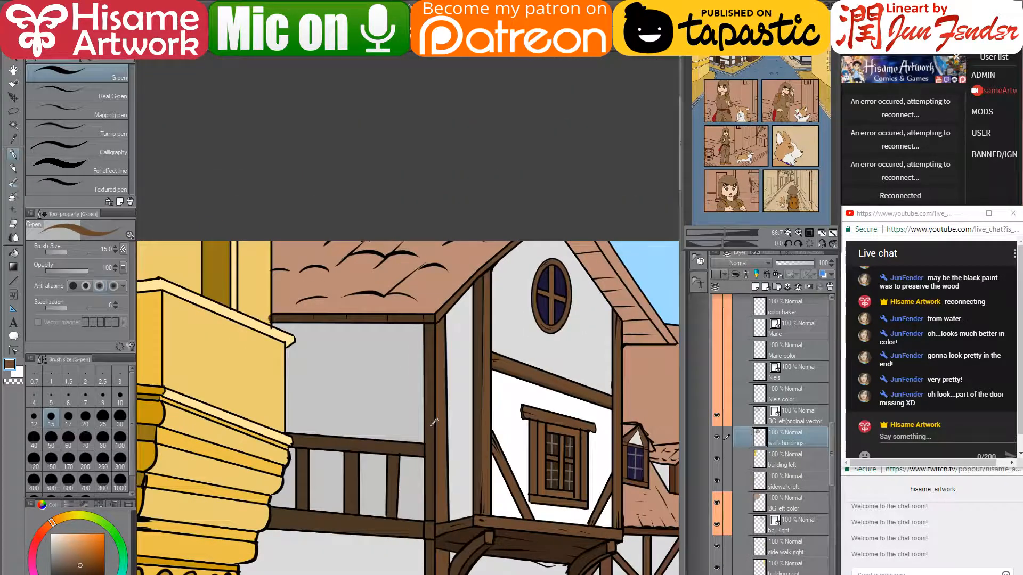
drag(541, 457, 445, 379)
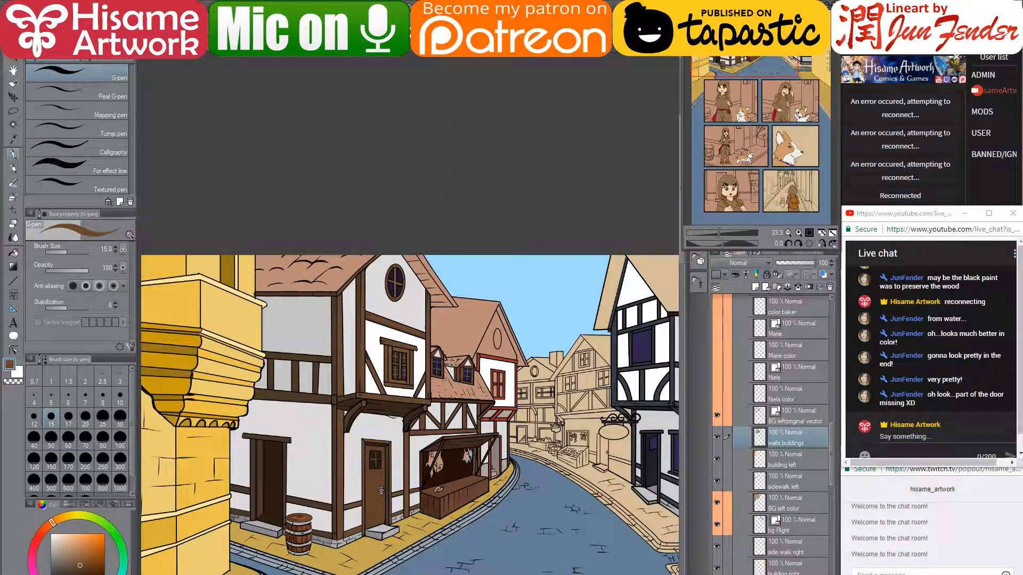
- Fill the four gable eave strips and undersides with darker brown
click(12, 254)
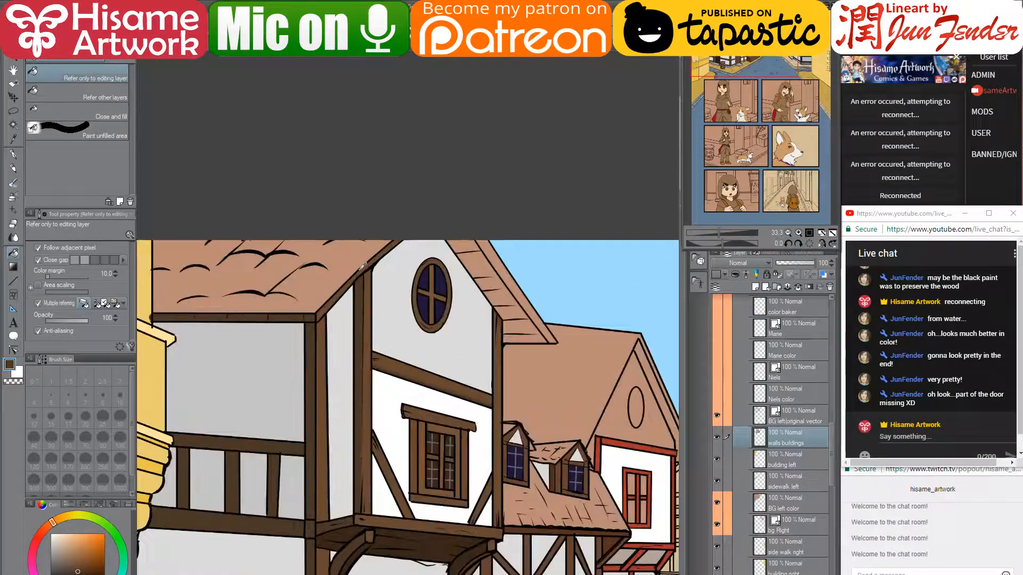
scroll(362, 267, up, 2)
click(506, 291)
click(472, 241)
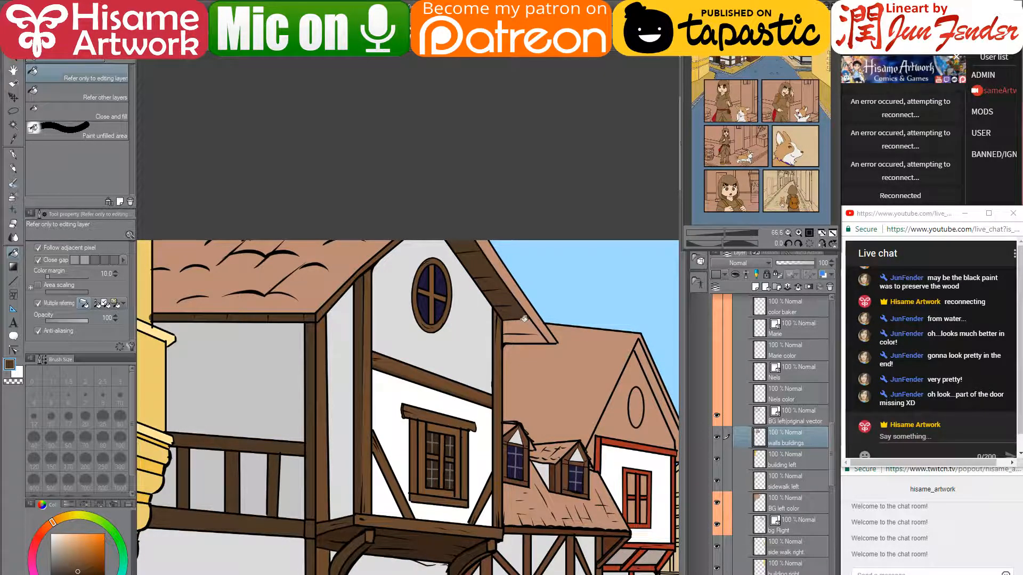
click(524, 319)
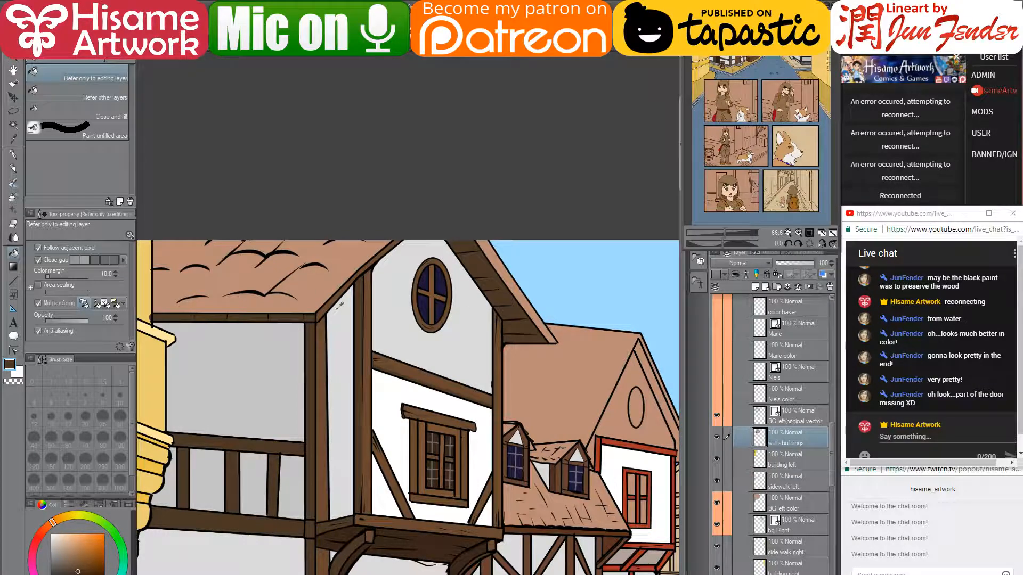
click(504, 268)
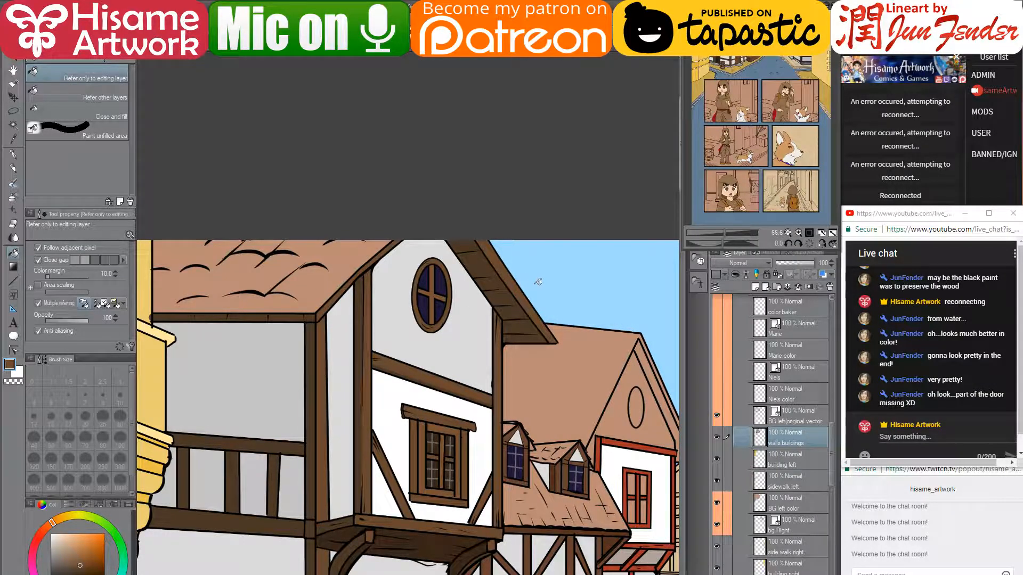
scroll(538, 282, down, 5)
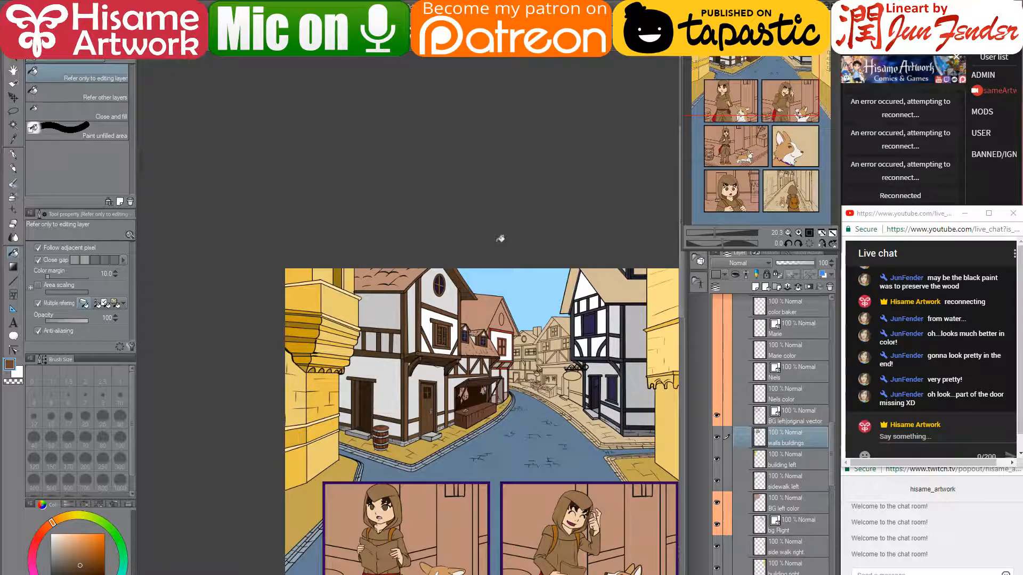
- Clean up the roof-corner line on the original vector layer with Correct line
scroll(434, 287, up, 9)
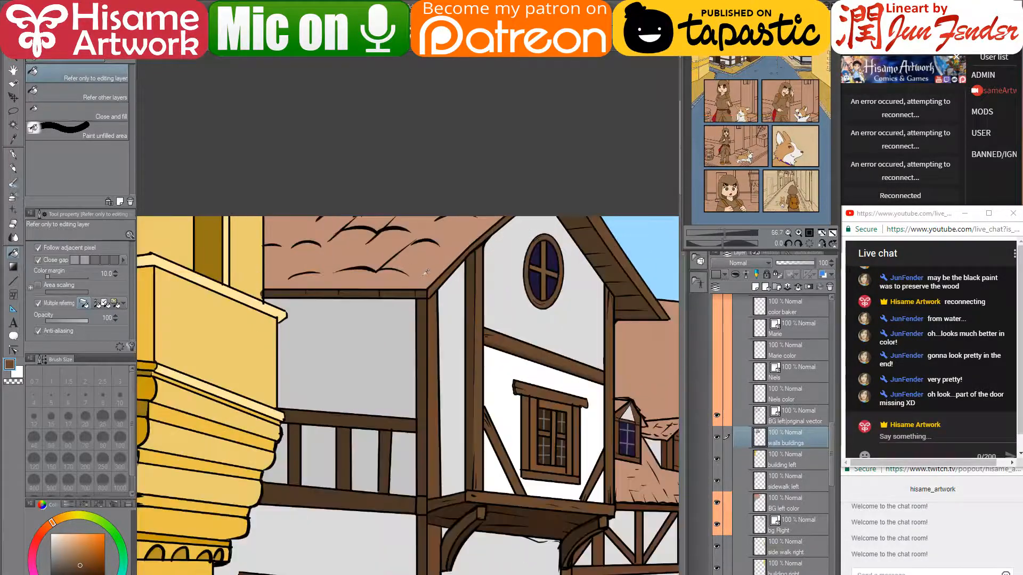
click(812, 416)
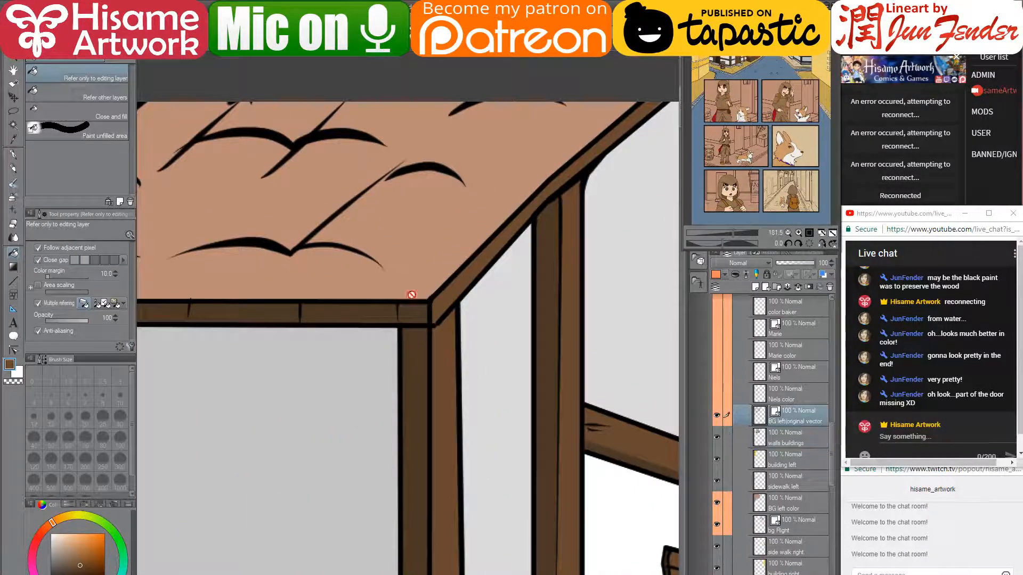
click(14, 350)
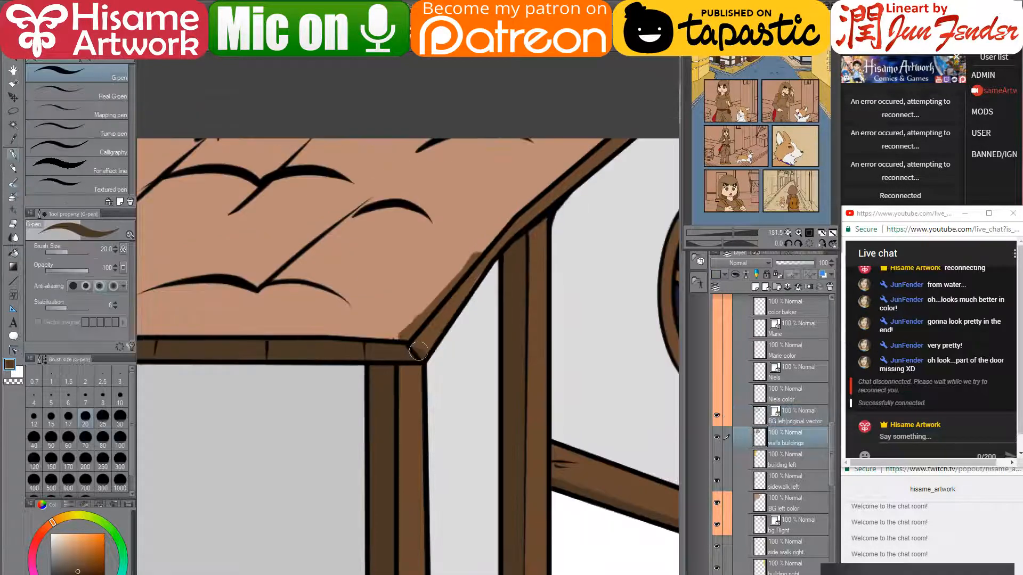
drag(412, 353, 428, 339)
scroll(420, 350, down, 5)
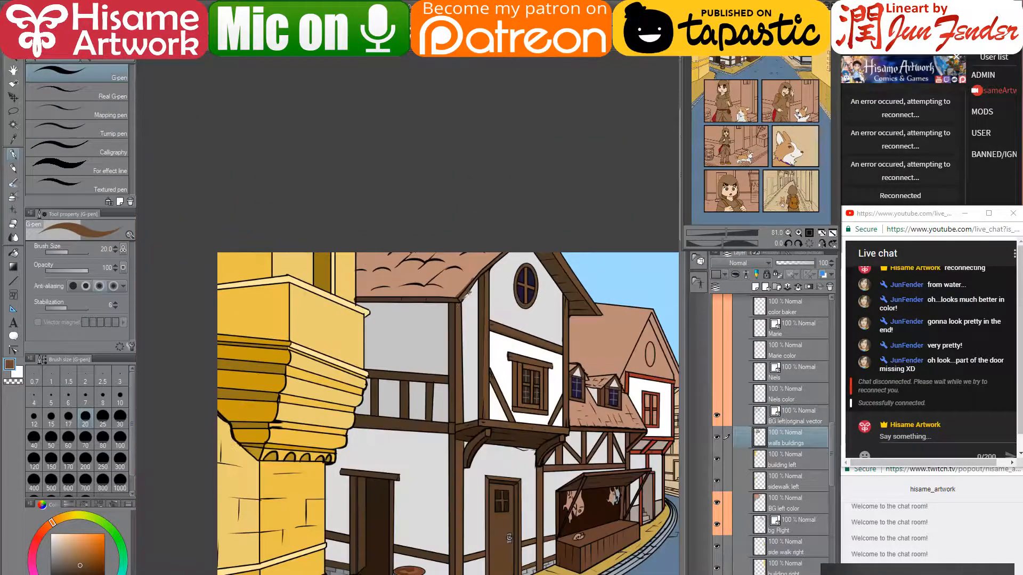
scroll(401, 362, up, 3)
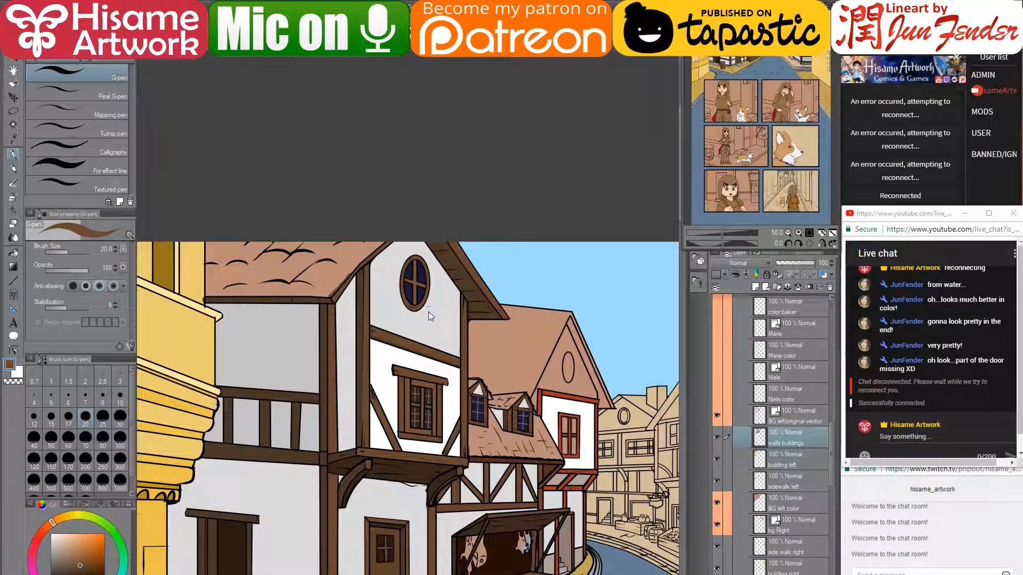
- Zoom out to 16.4% and centre the whole comic page, selecting the Move layer tool
scroll(430, 308, down, 4)
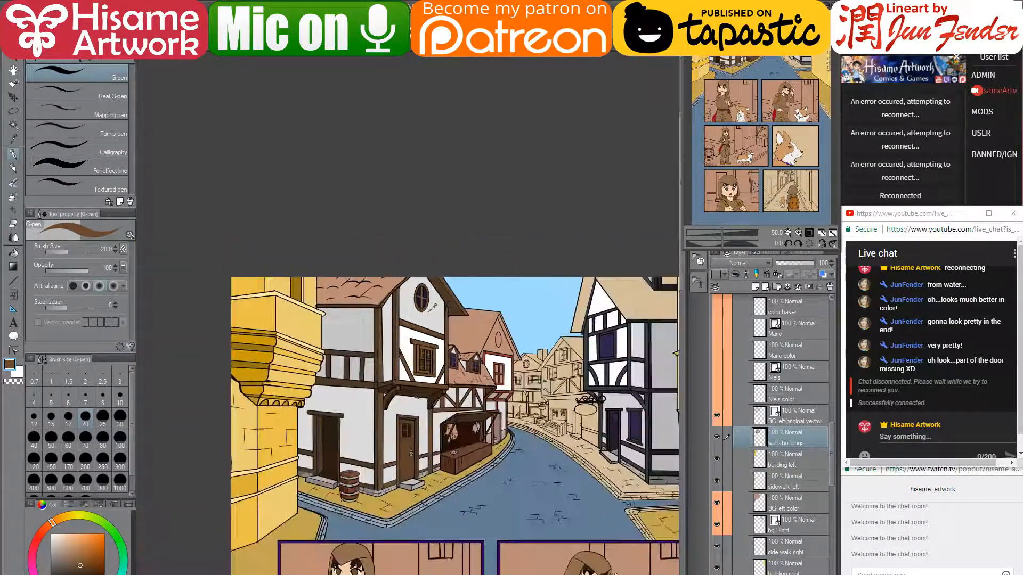
drag(533, 352, 501, 266)
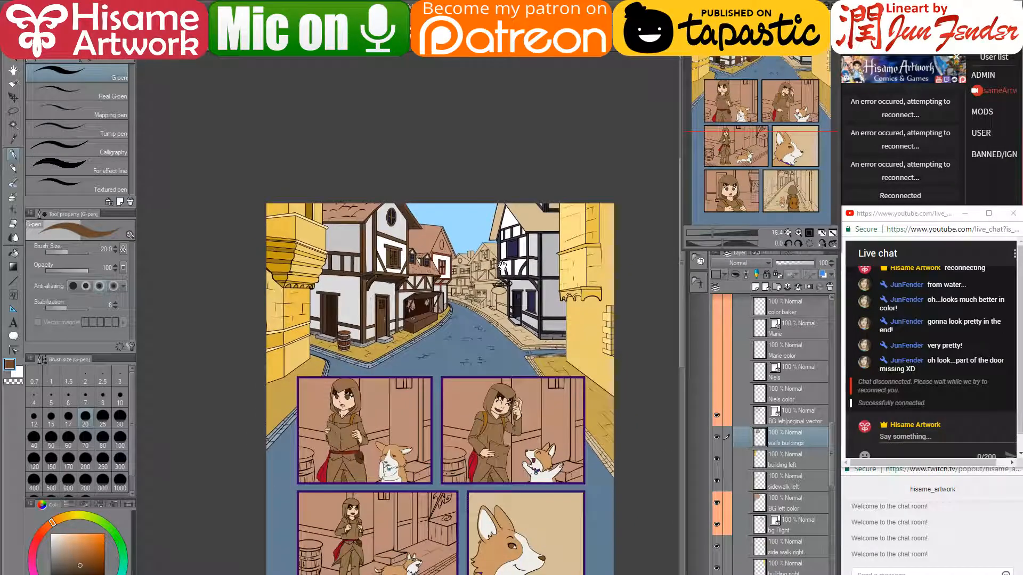
click(14, 98)
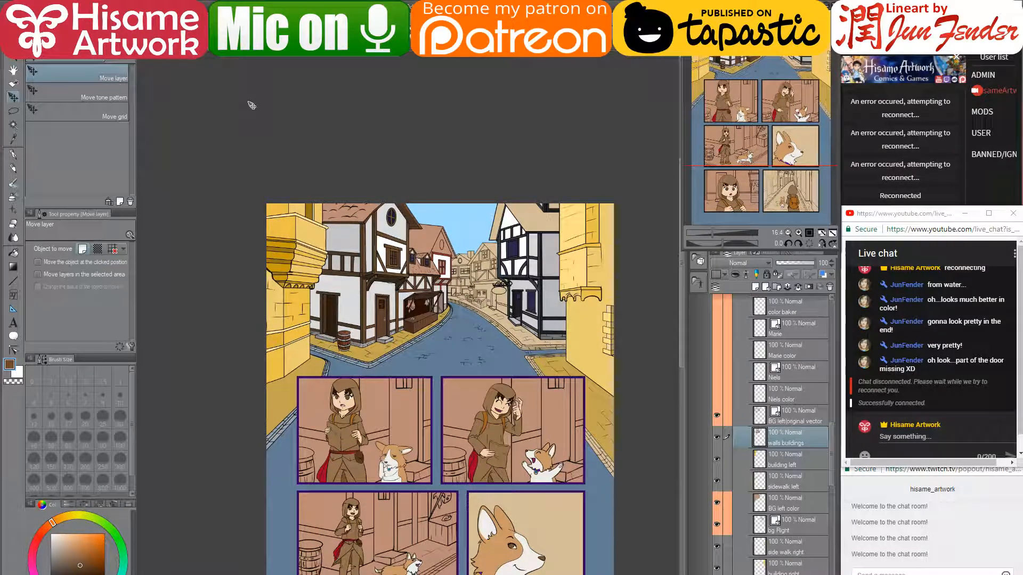
key(alt+Tab)
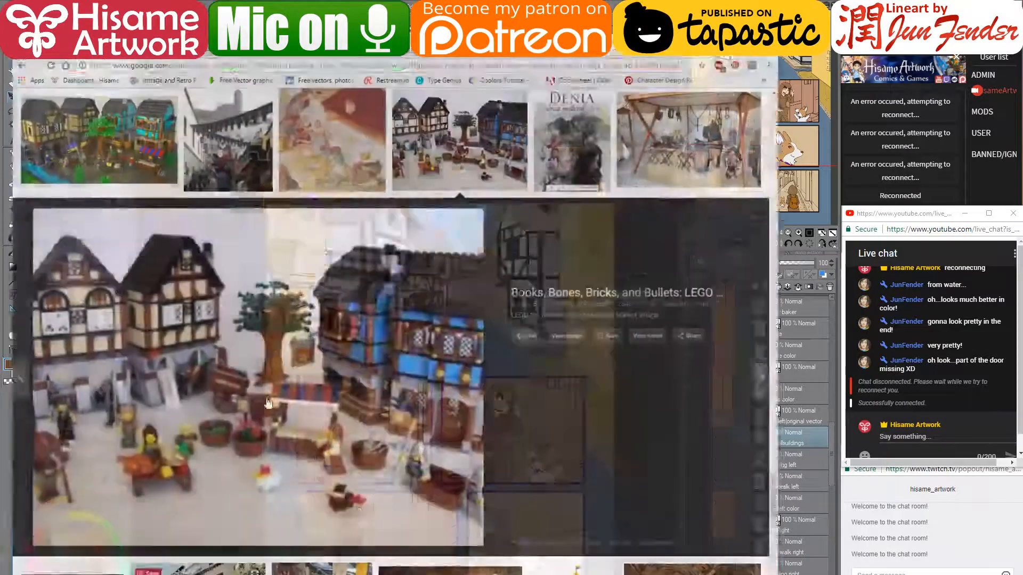
click(373, 18)
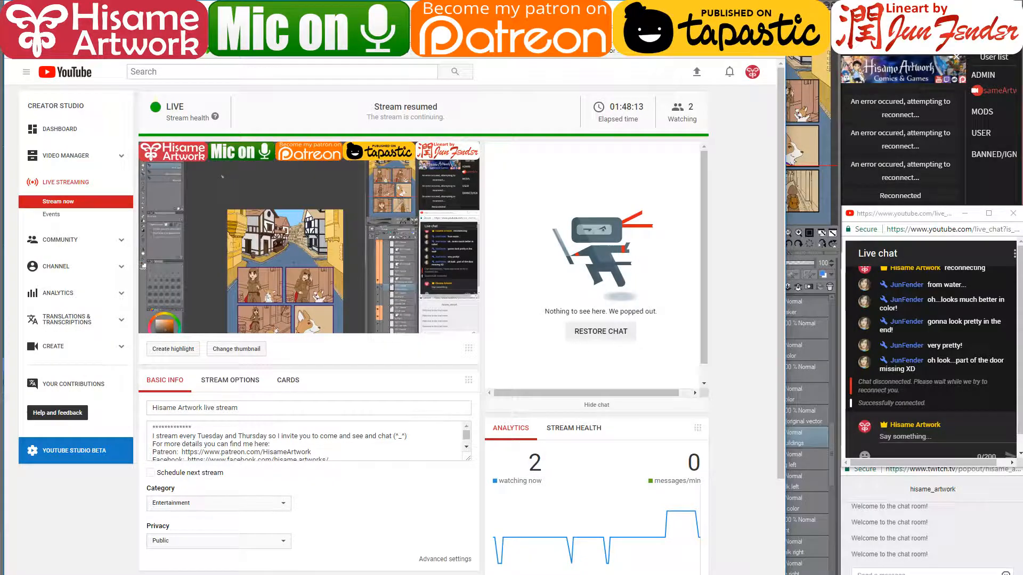
- Shift the page up, then post 'thanks for watching' and 'see you next time' in the live chat
click(724, 7)
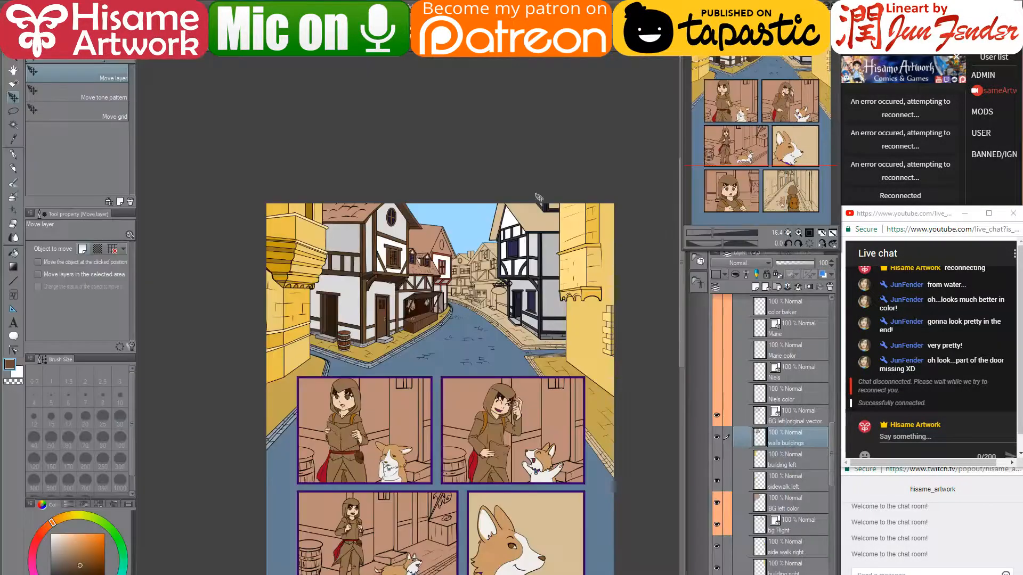
drag(501, 384, 499, 248)
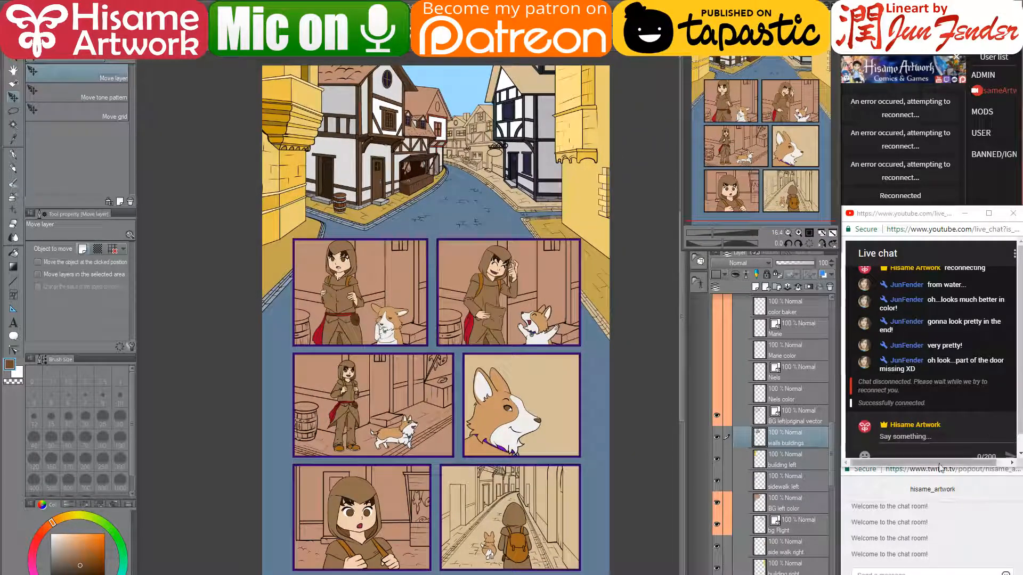
click(906, 437)
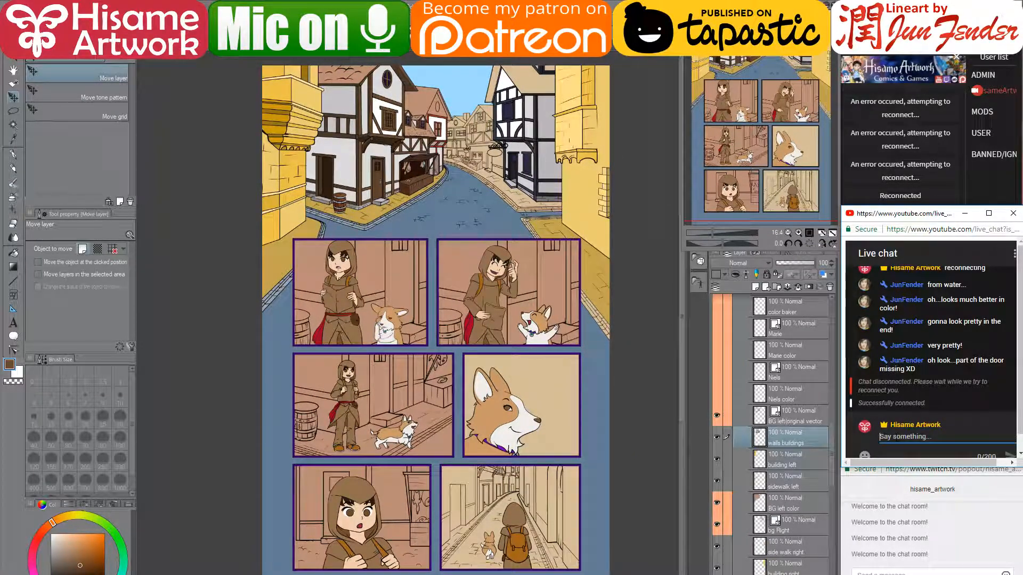
text(thanks for w)
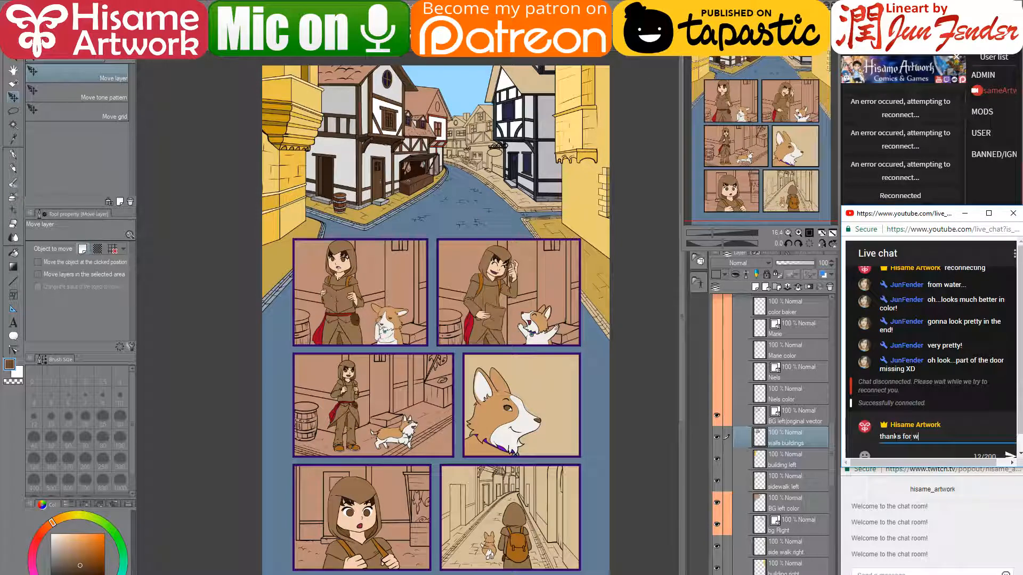
text(atching 😁)
key(Return)
text(s)
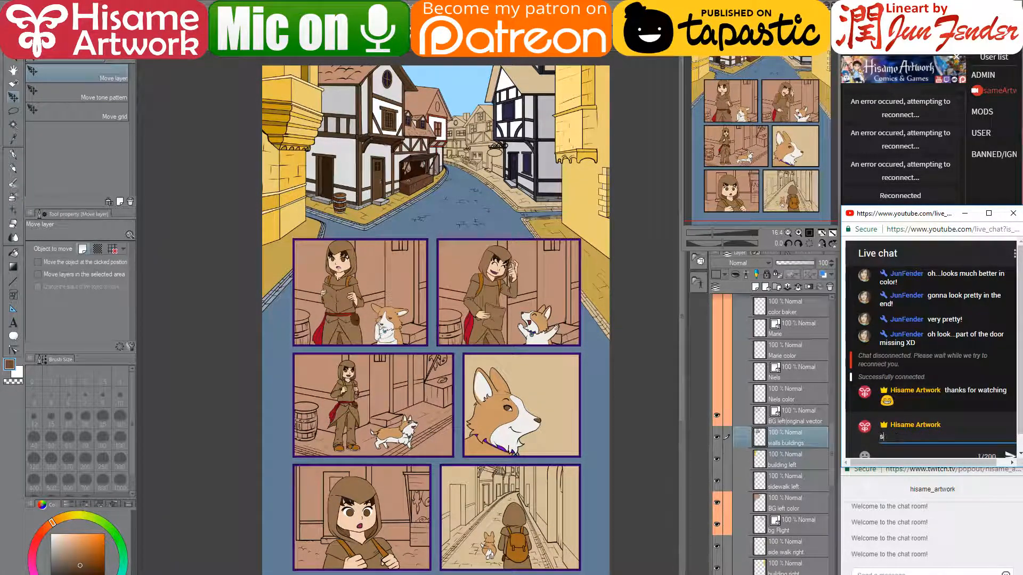
text(ee you next )
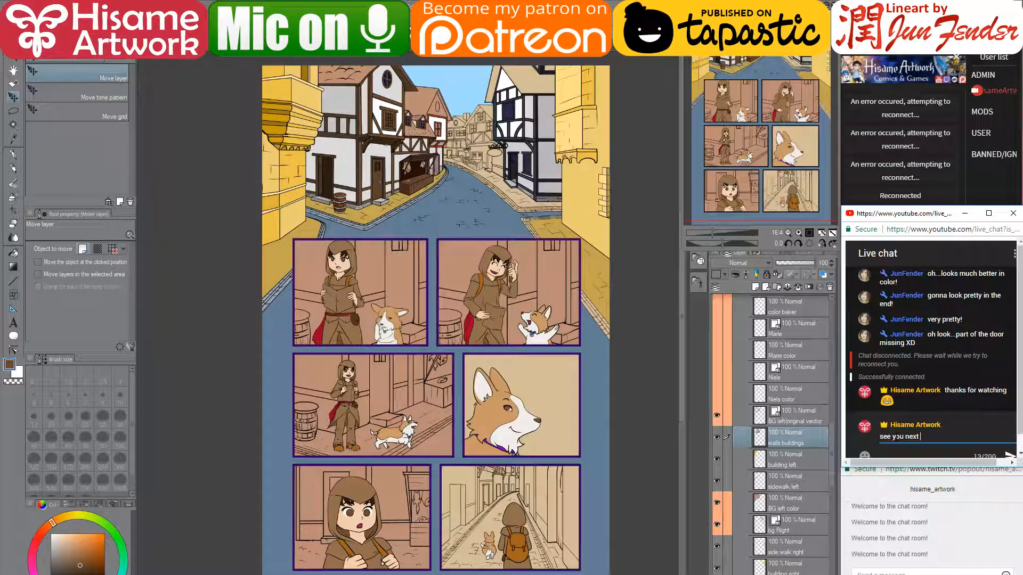
text(time)
key(Return)
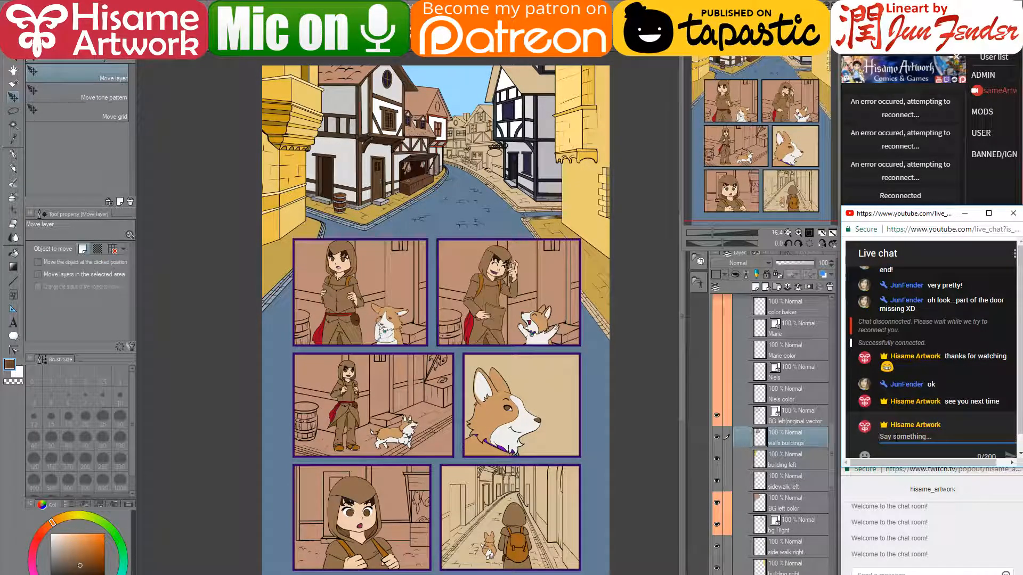